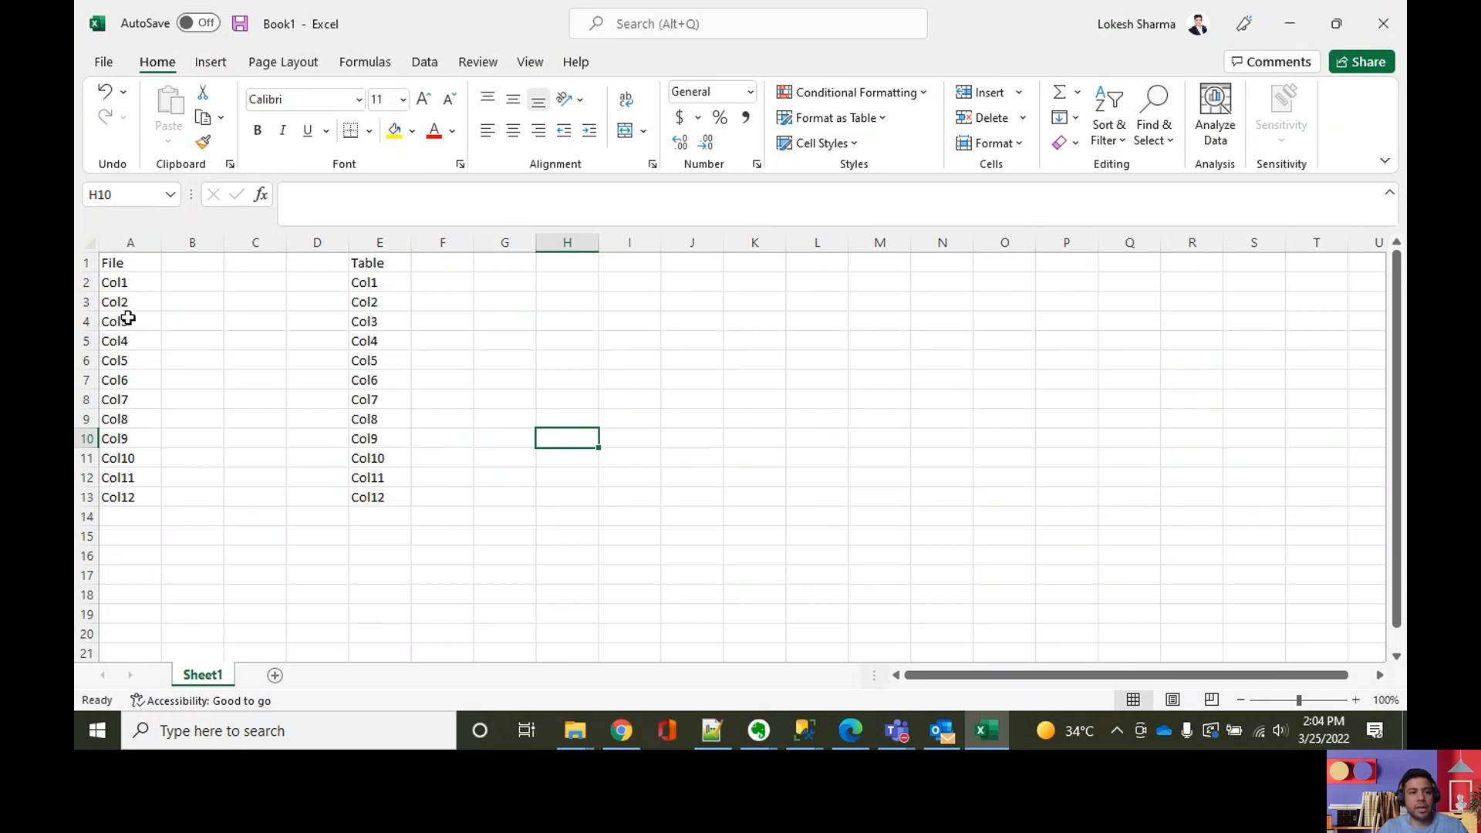
Step: Fill the Col1 to Col5 rows from the File column through the Table column (A2:E6) with yellow
left_click_drag(135, 284, 108, 495)
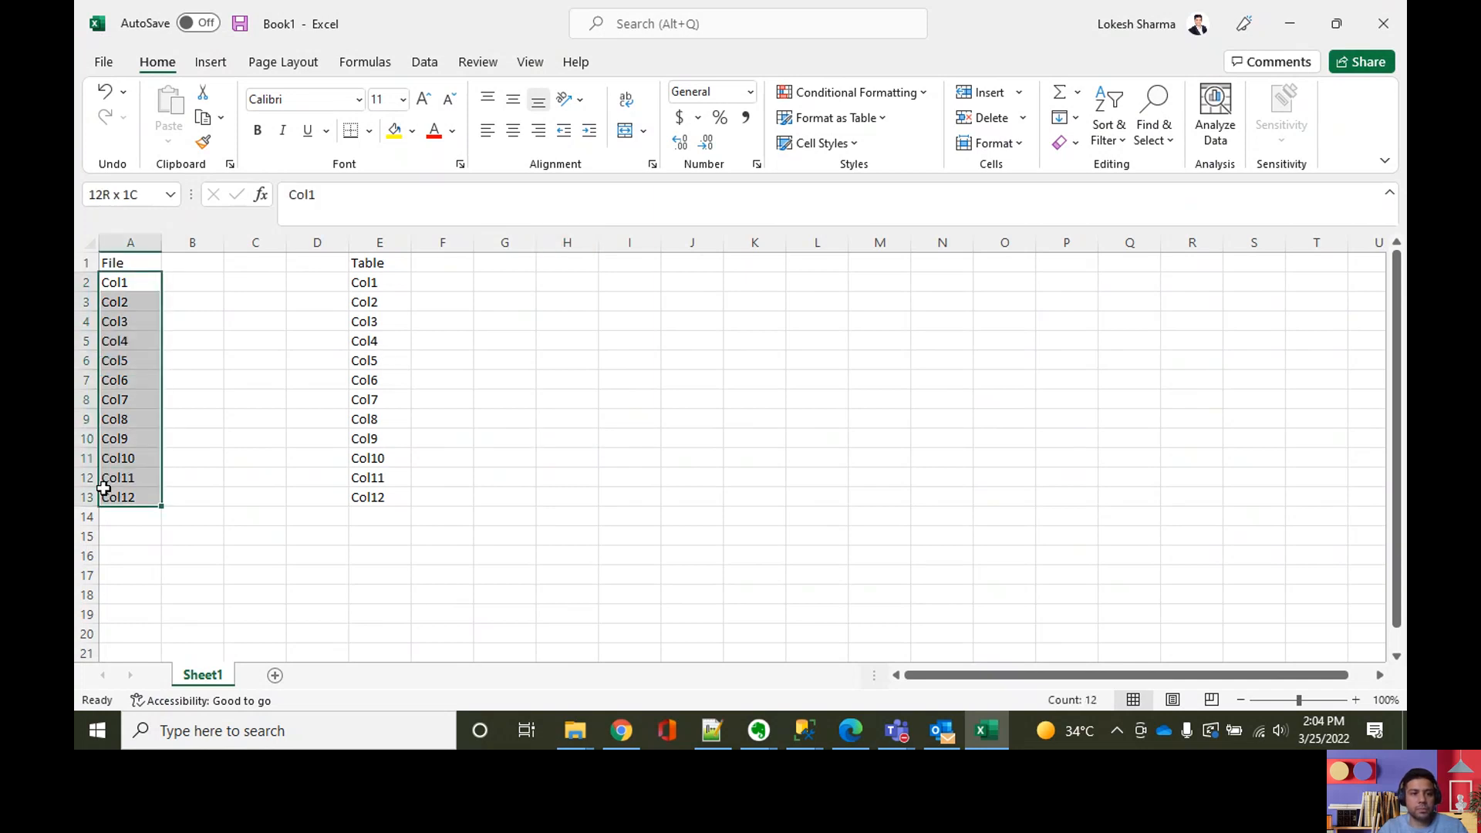
left_click_drag(376, 285, 368, 498)
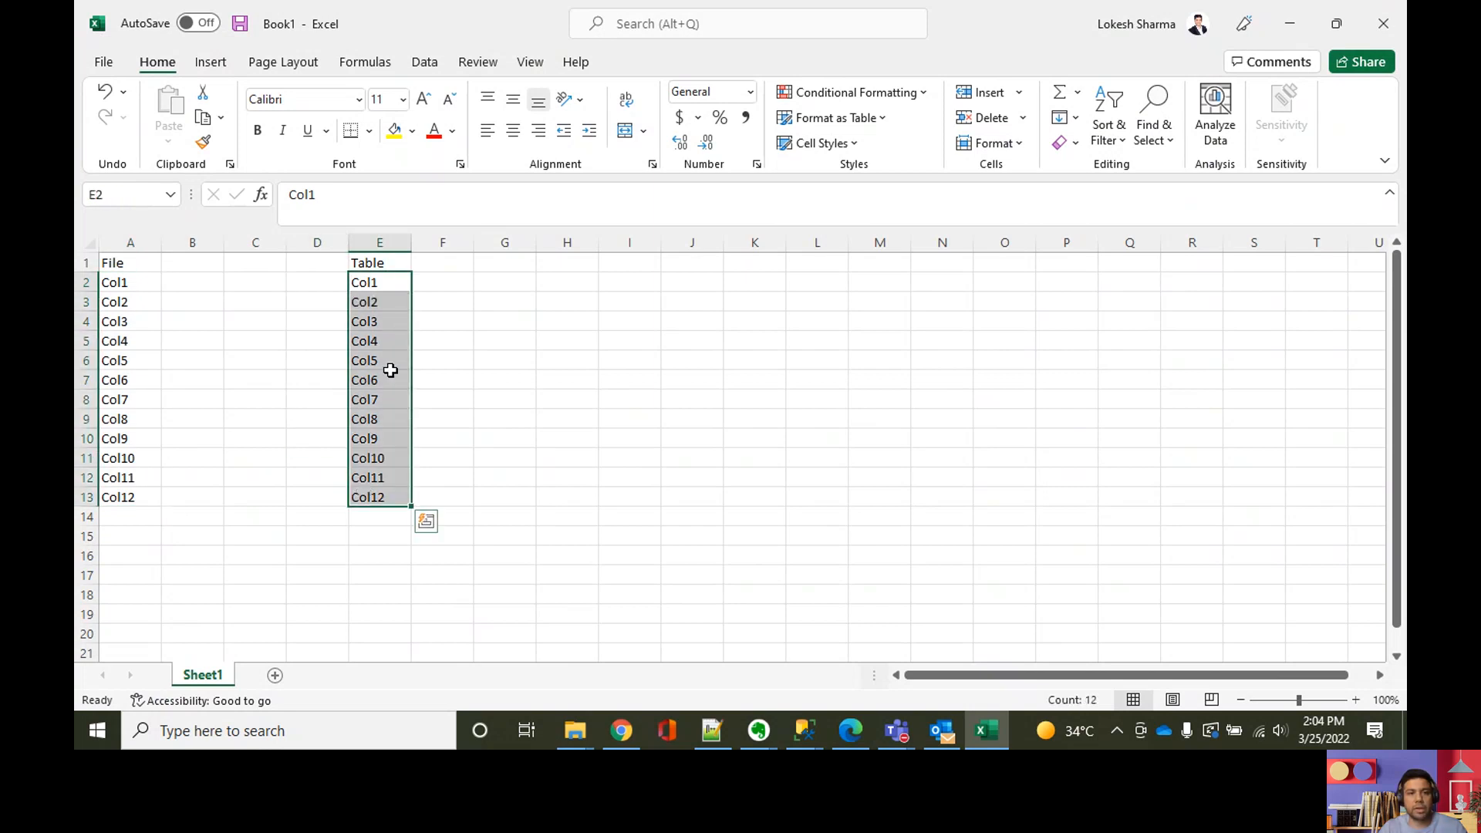
scroll(634, 384, "up", 2, "ctrl")
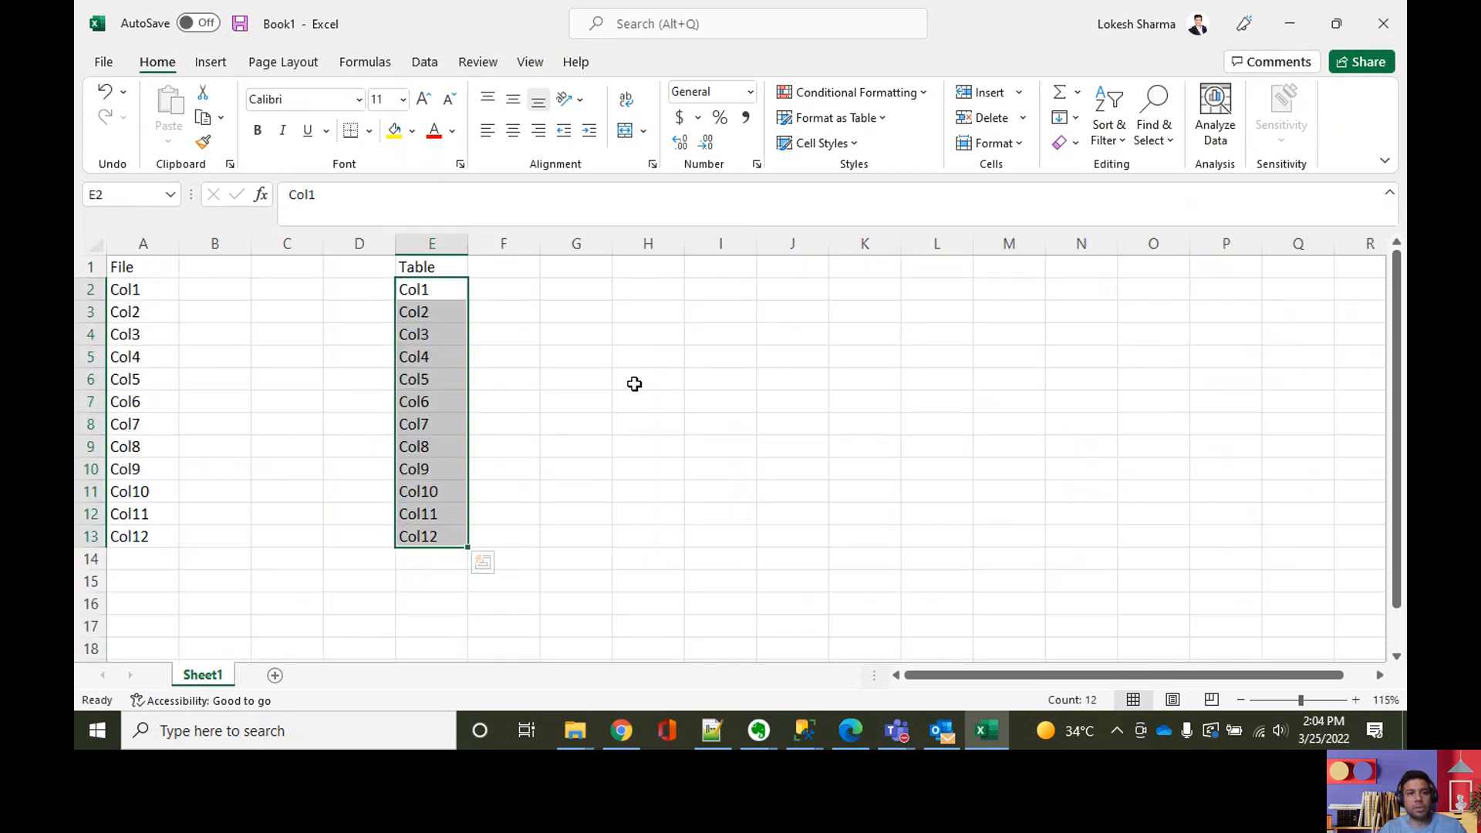
left_click(393, 422)
left_click_drag(137, 298, 455, 399)
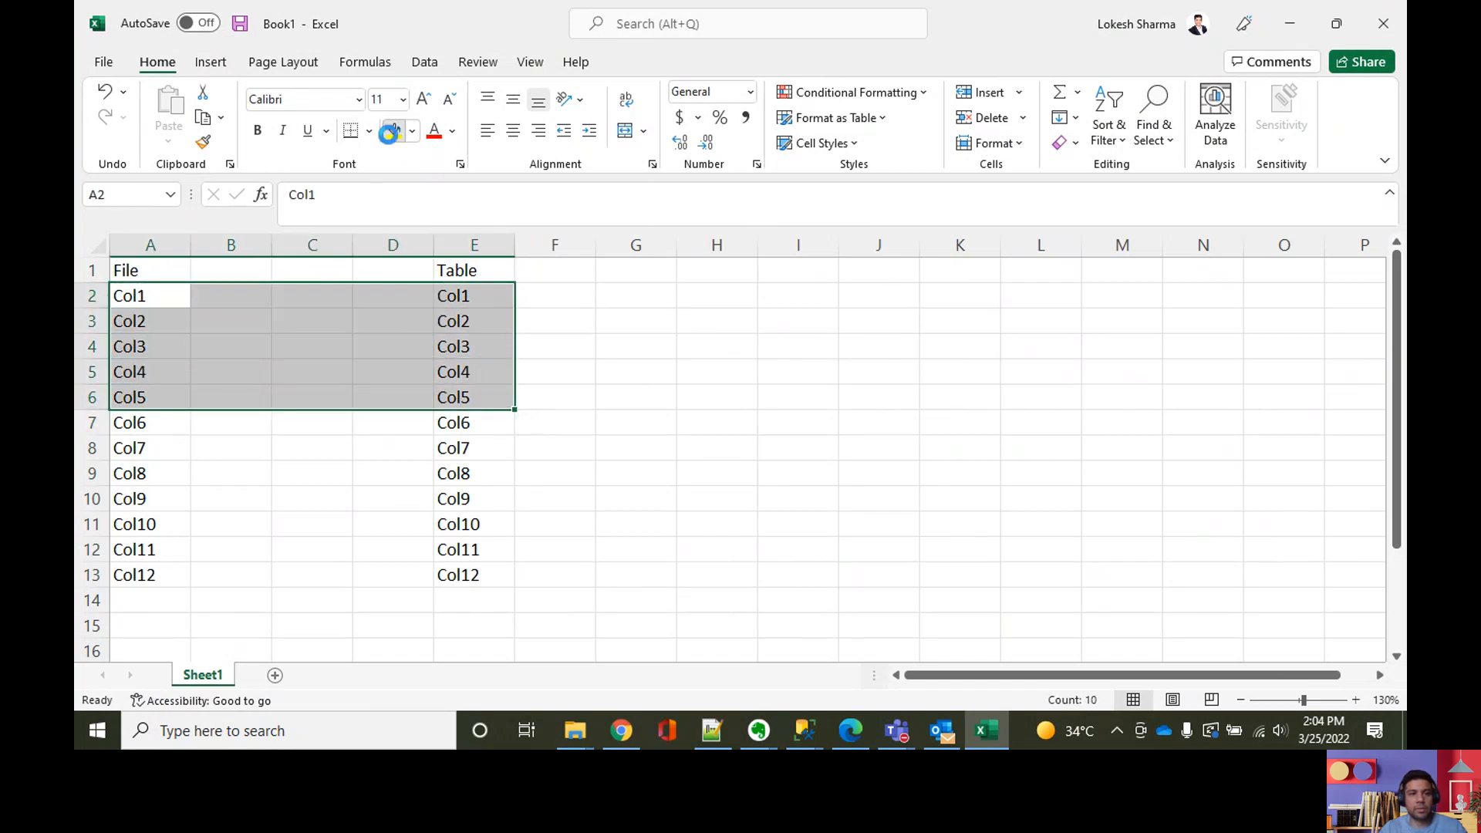
left_click(392, 131)
left_click(687, 421)
left_click(201, 327)
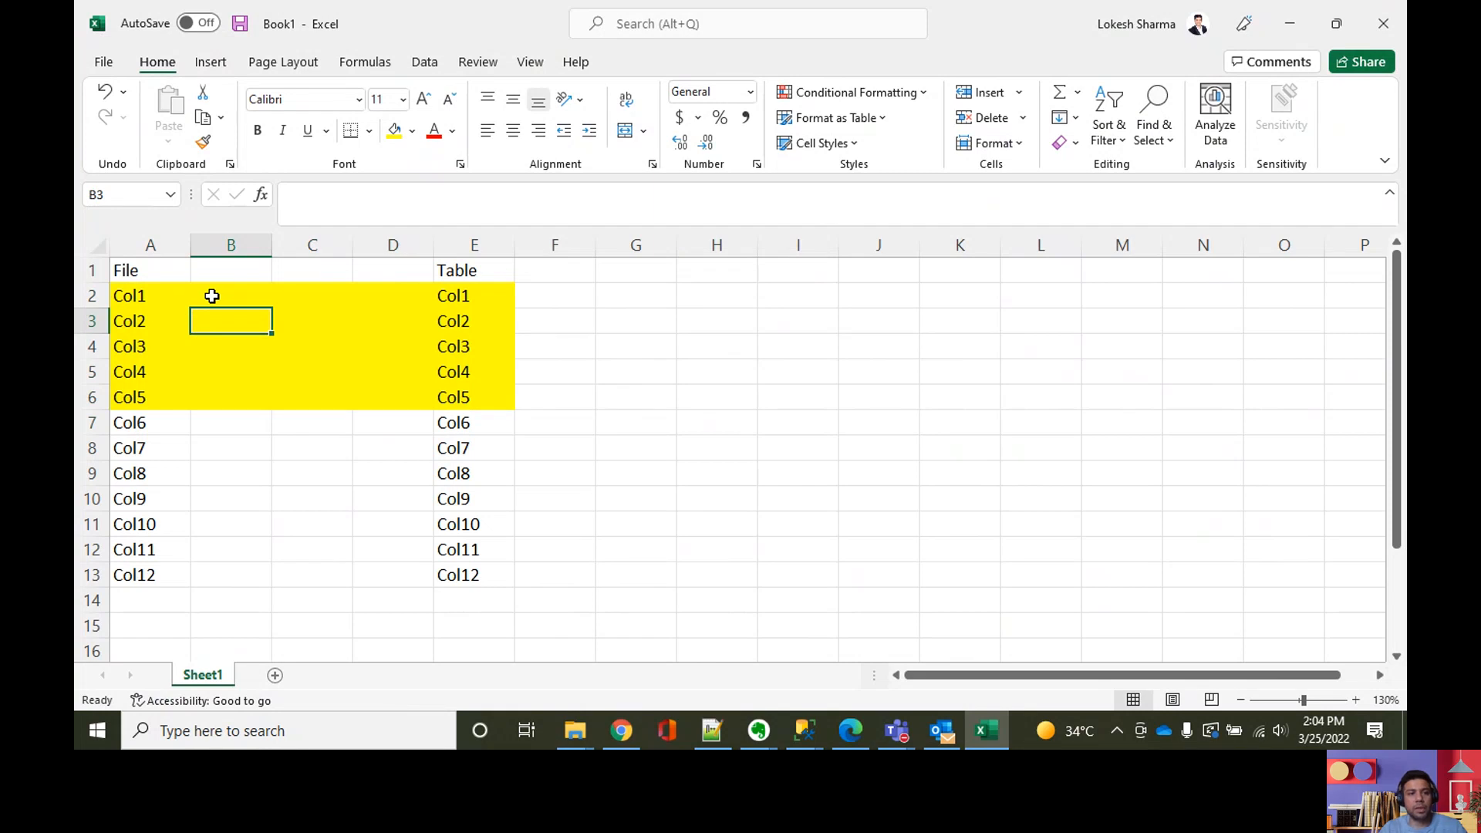
left_click_drag(132, 298, 149, 393)
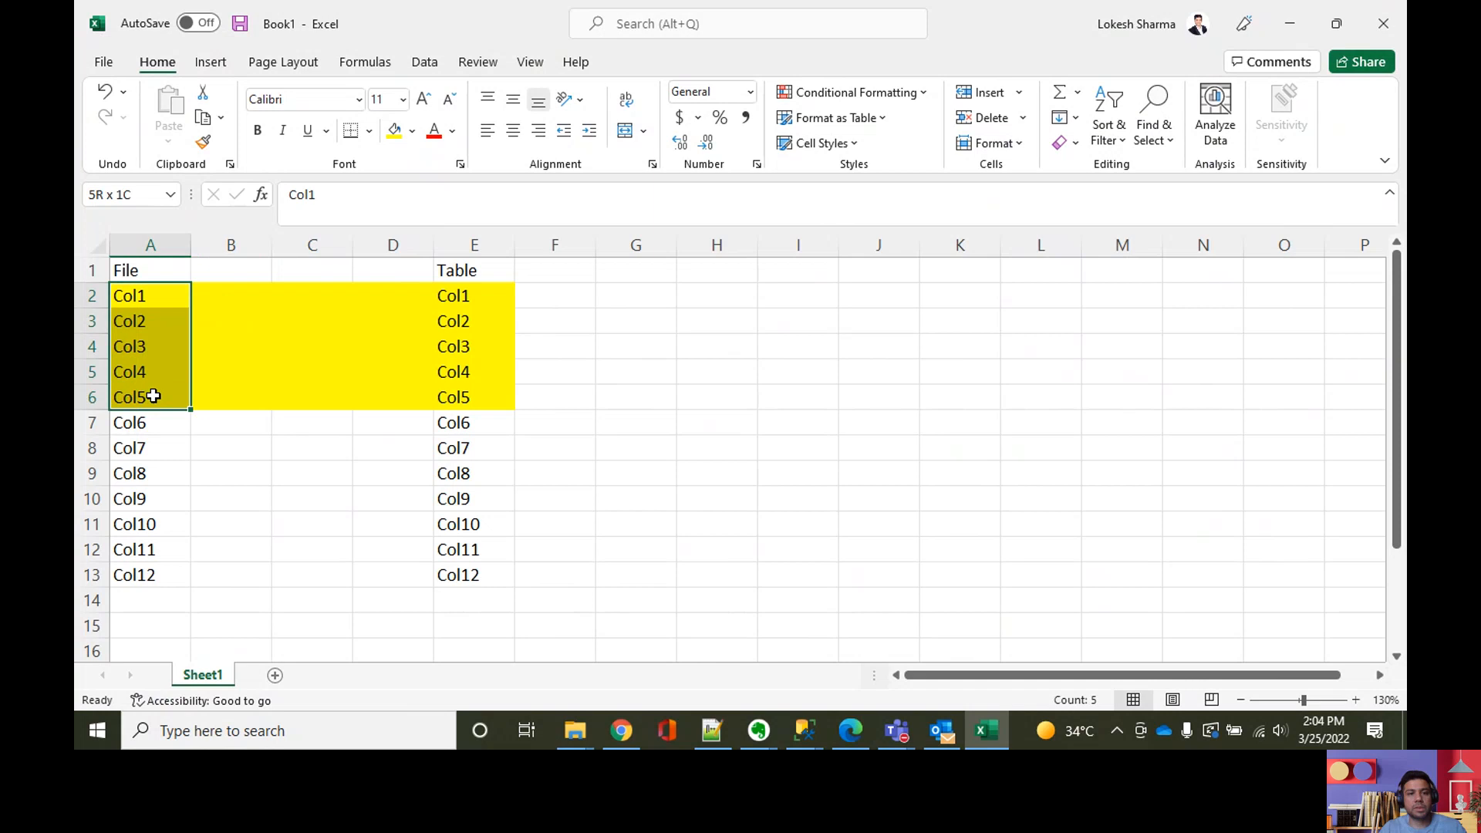
left_click(470, 296)
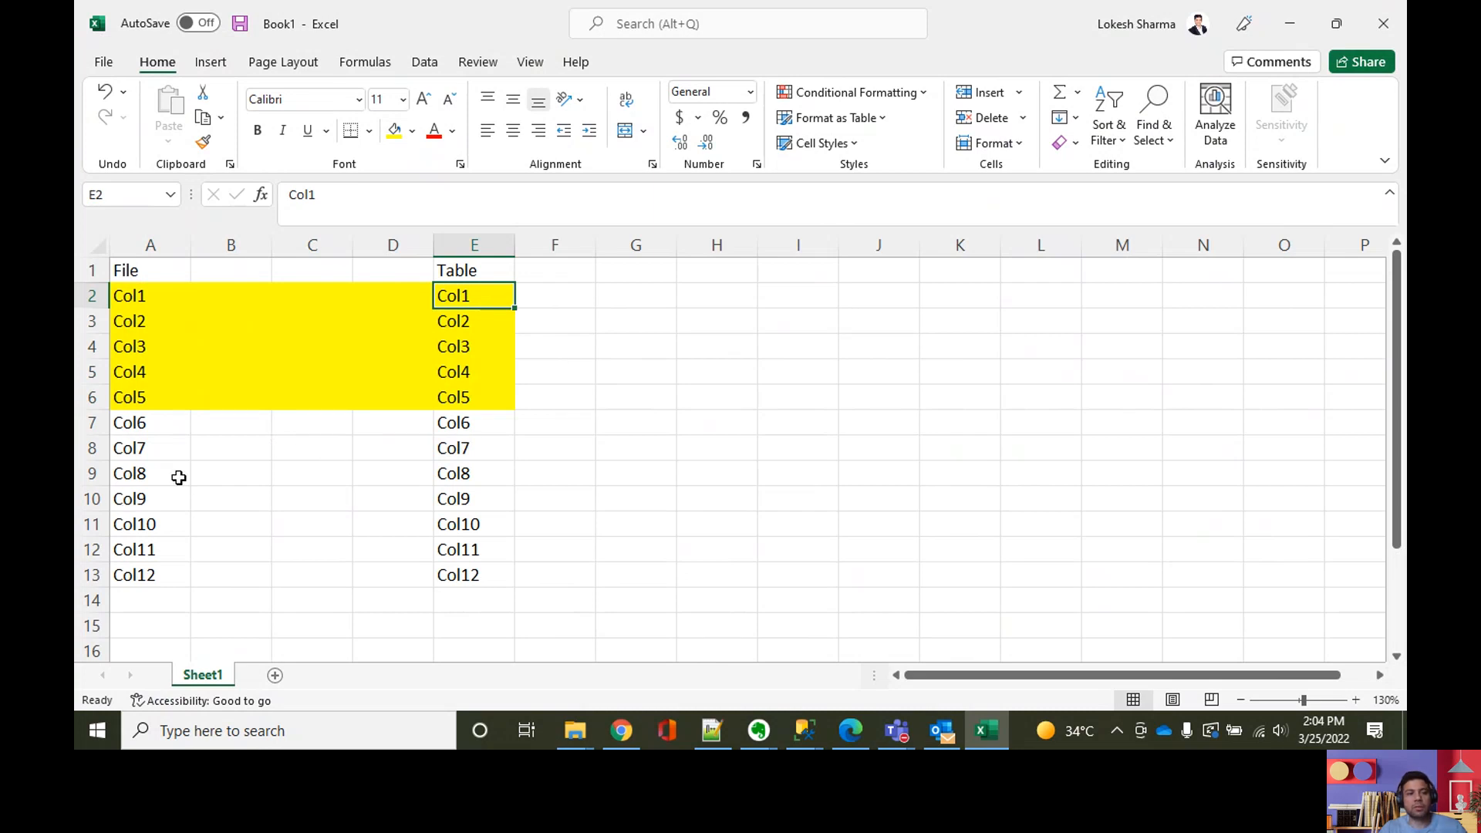
left_click(120, 397)
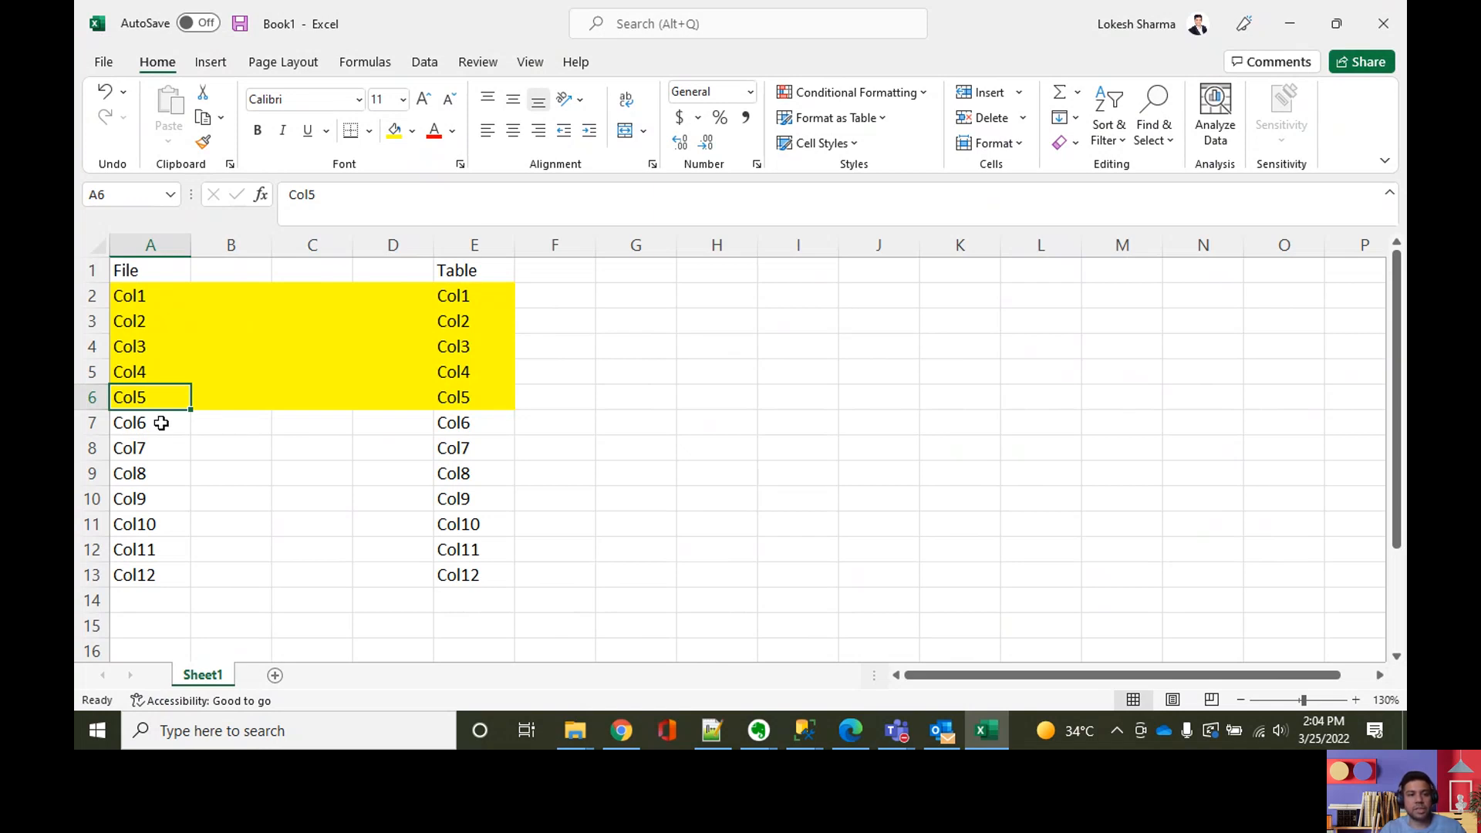
left_click(160, 423)
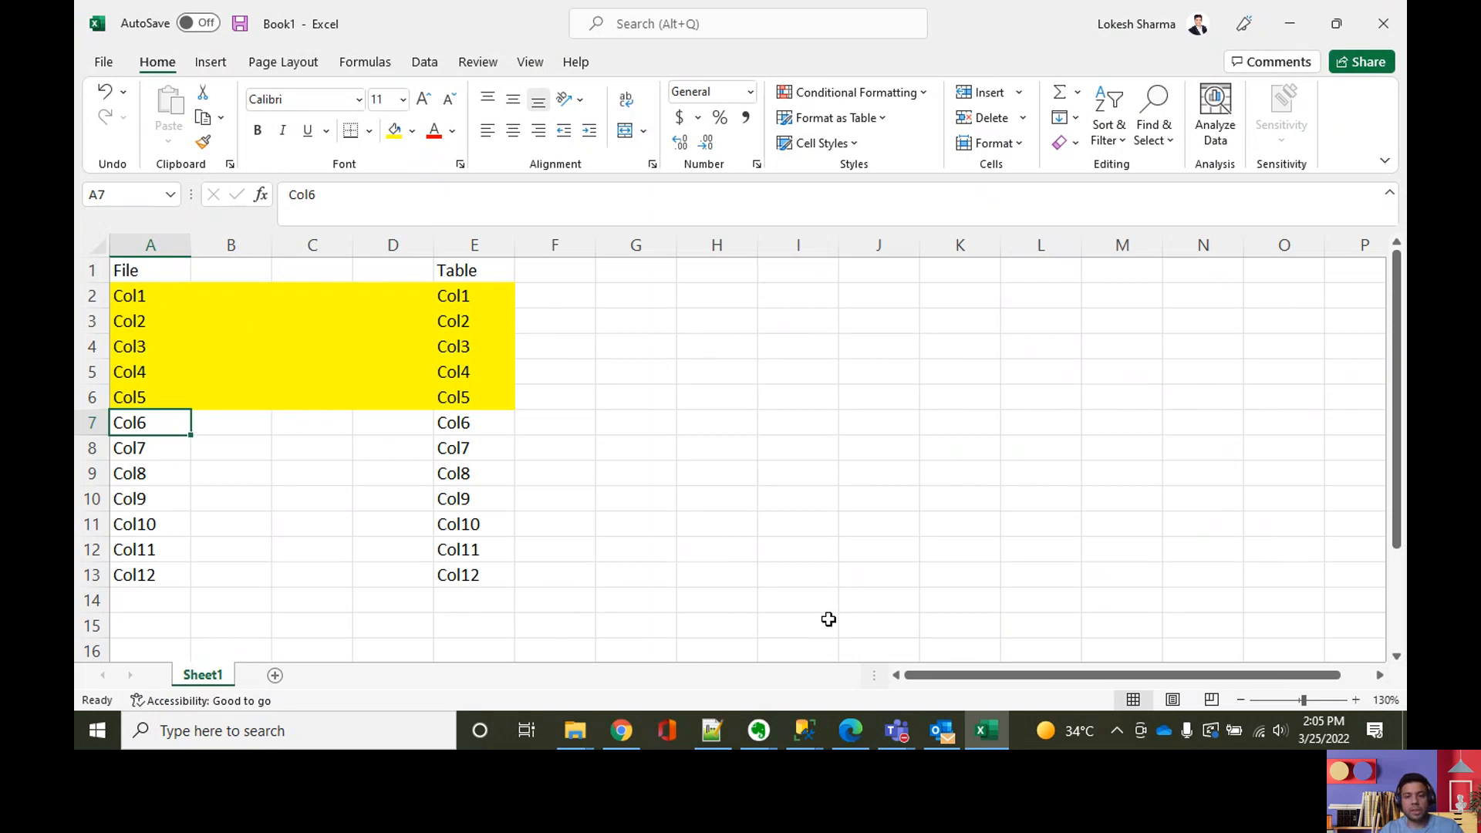
mouse_move(822, 725)
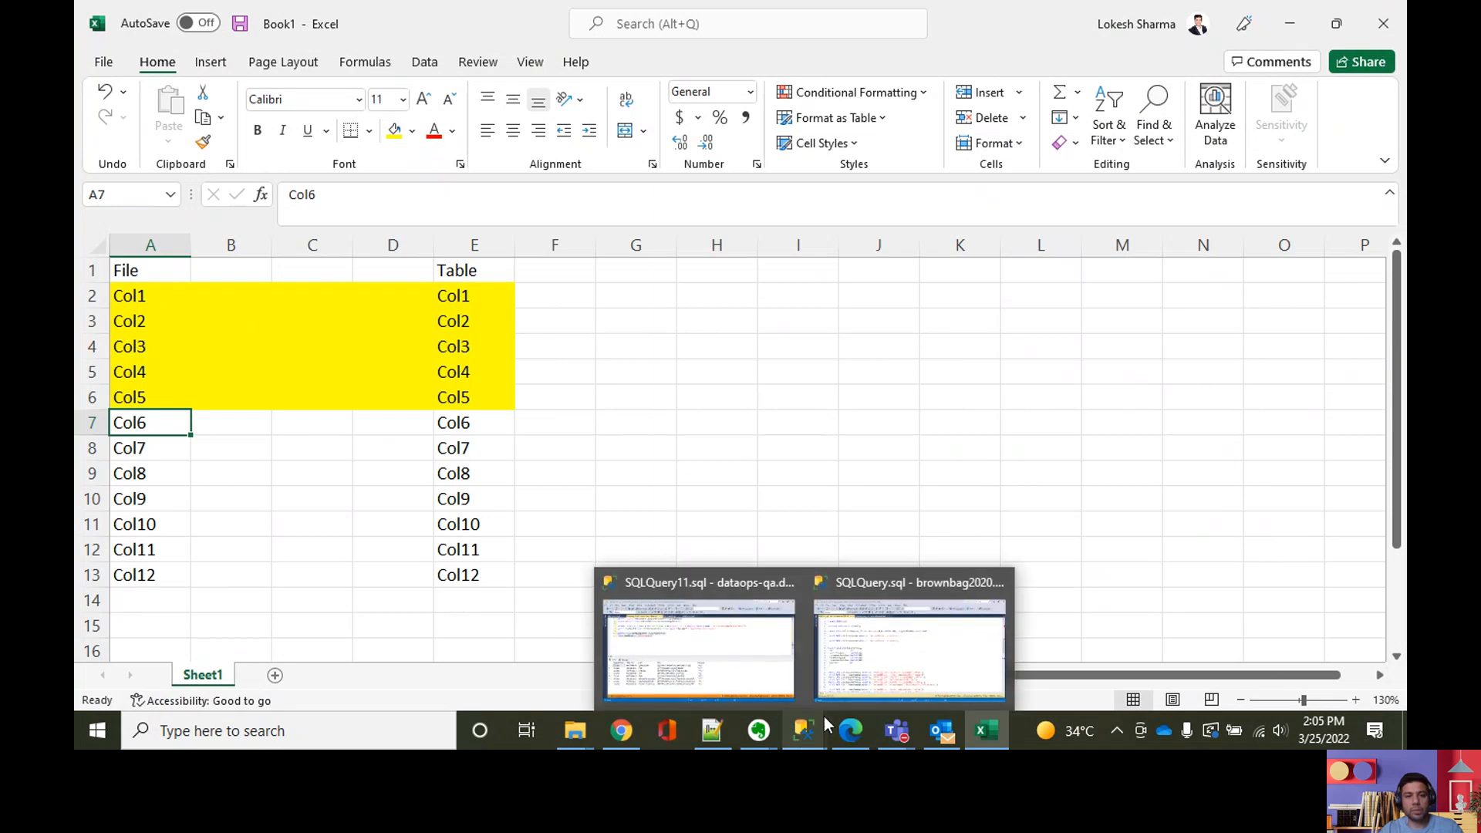
left_click(671, 450)
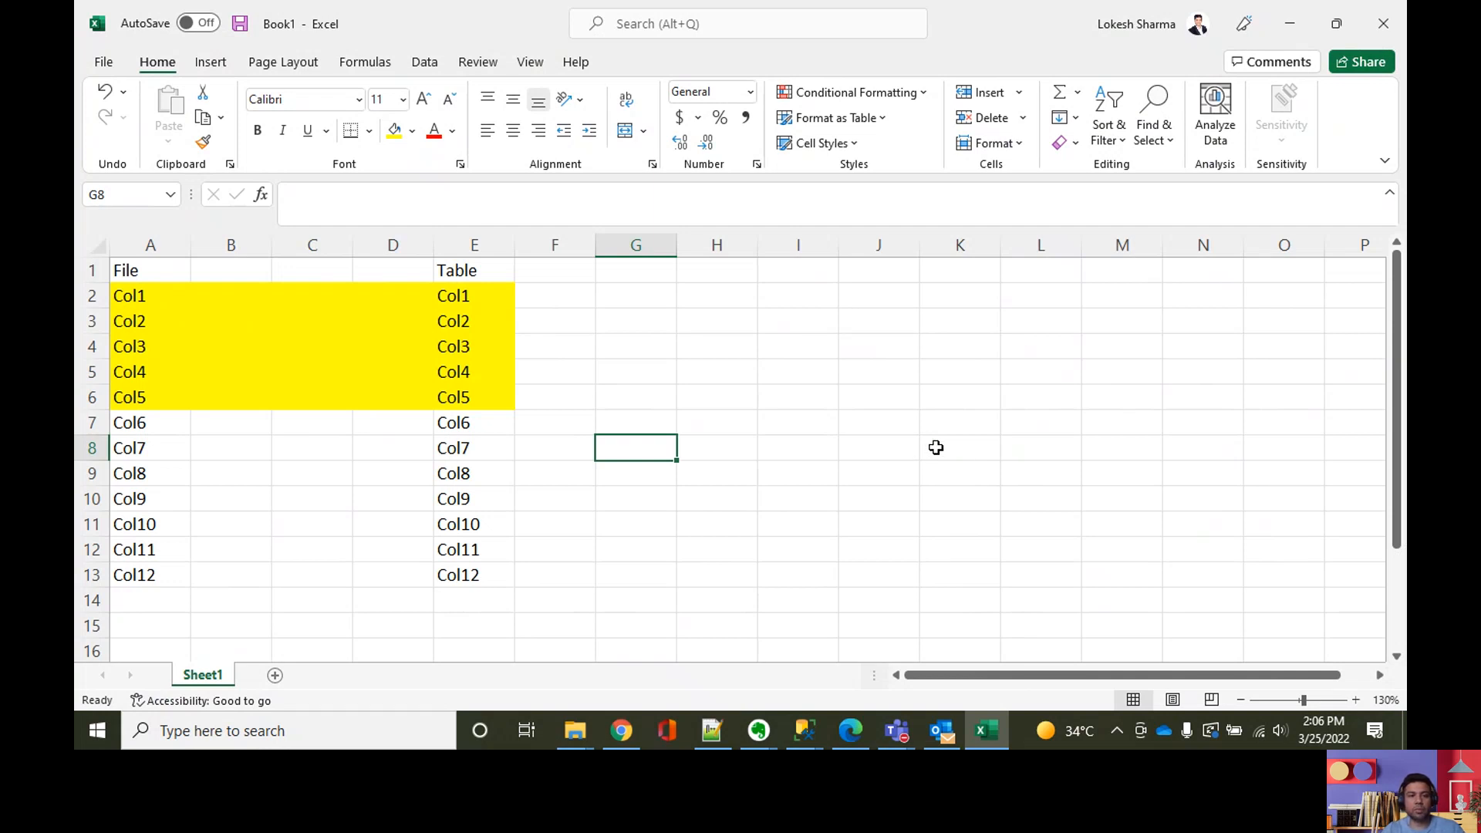
Step: Switch to the SQLQuery.sql window in SQL Server Management Studio and examine the movies table definitions and the cntl schema statement
left_click(802, 734)
left_click(886, 657)
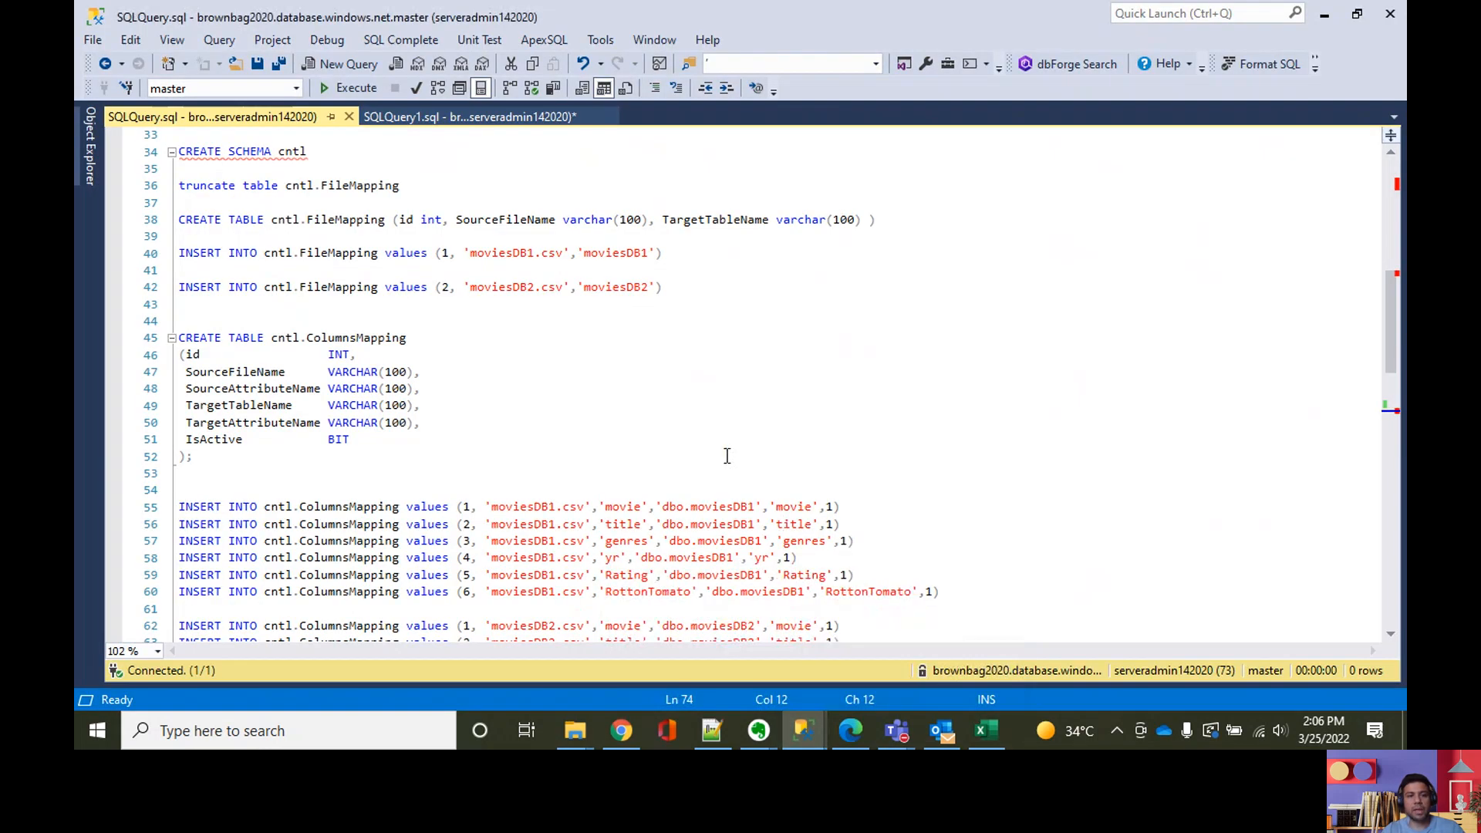
scroll(637, 442, "up", 1)
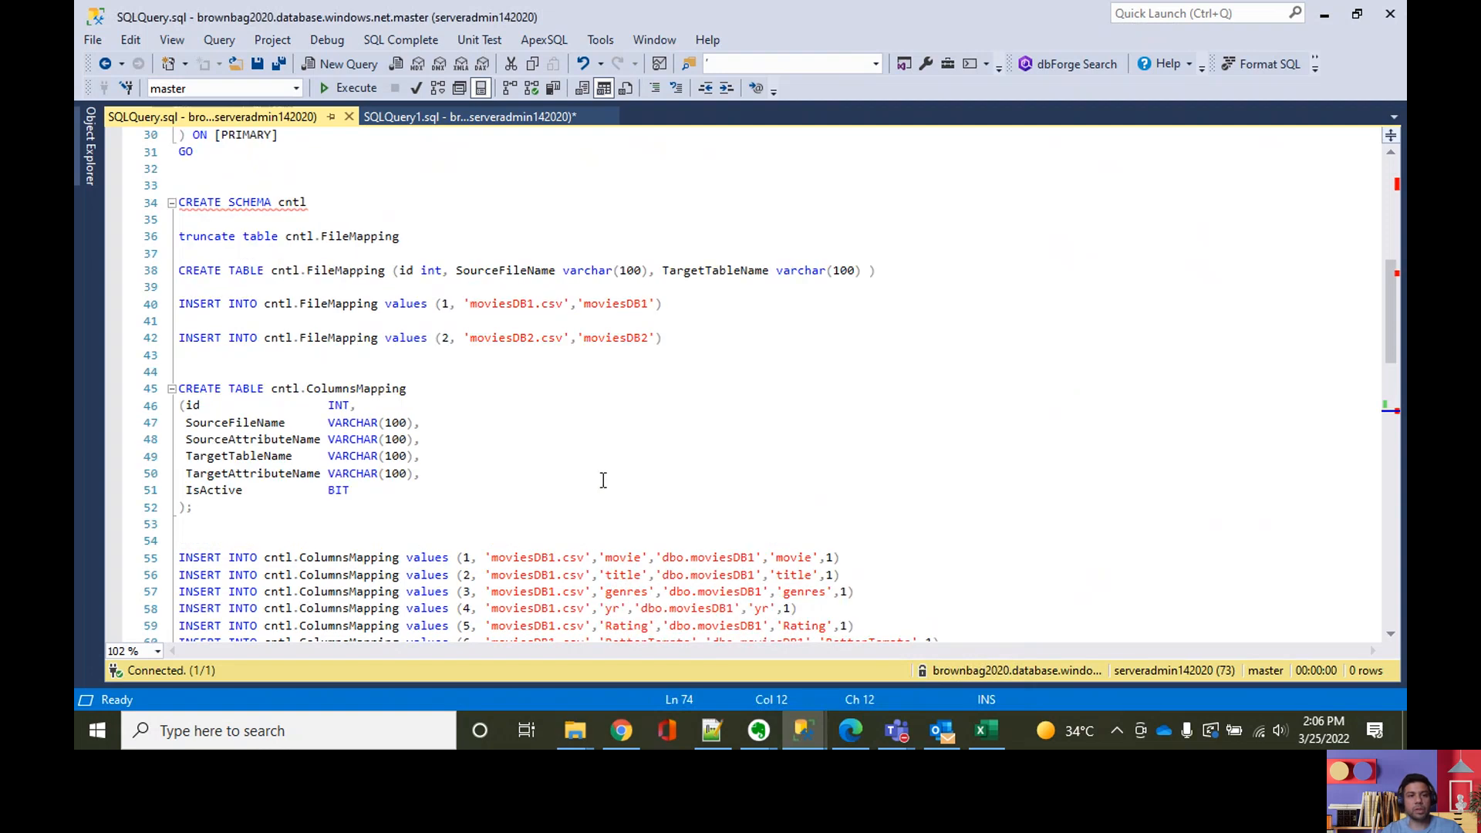
scroll(539, 386, "up", 1)
scroll(397, 307, "up", 3)
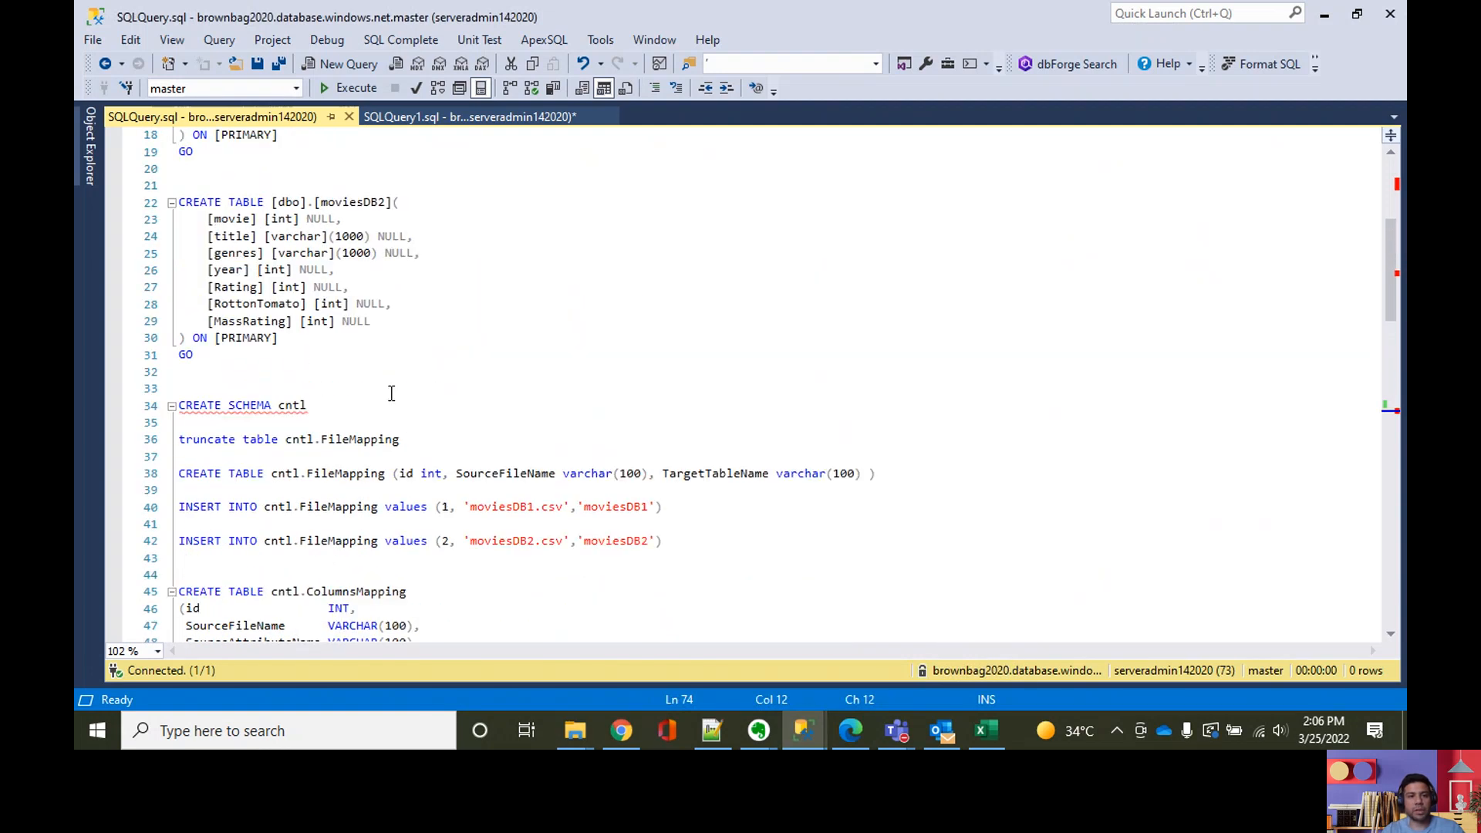
scroll(409, 443, "up", 1)
scroll(408, 444, "down", 1)
scroll(490, 444, "up", 2)
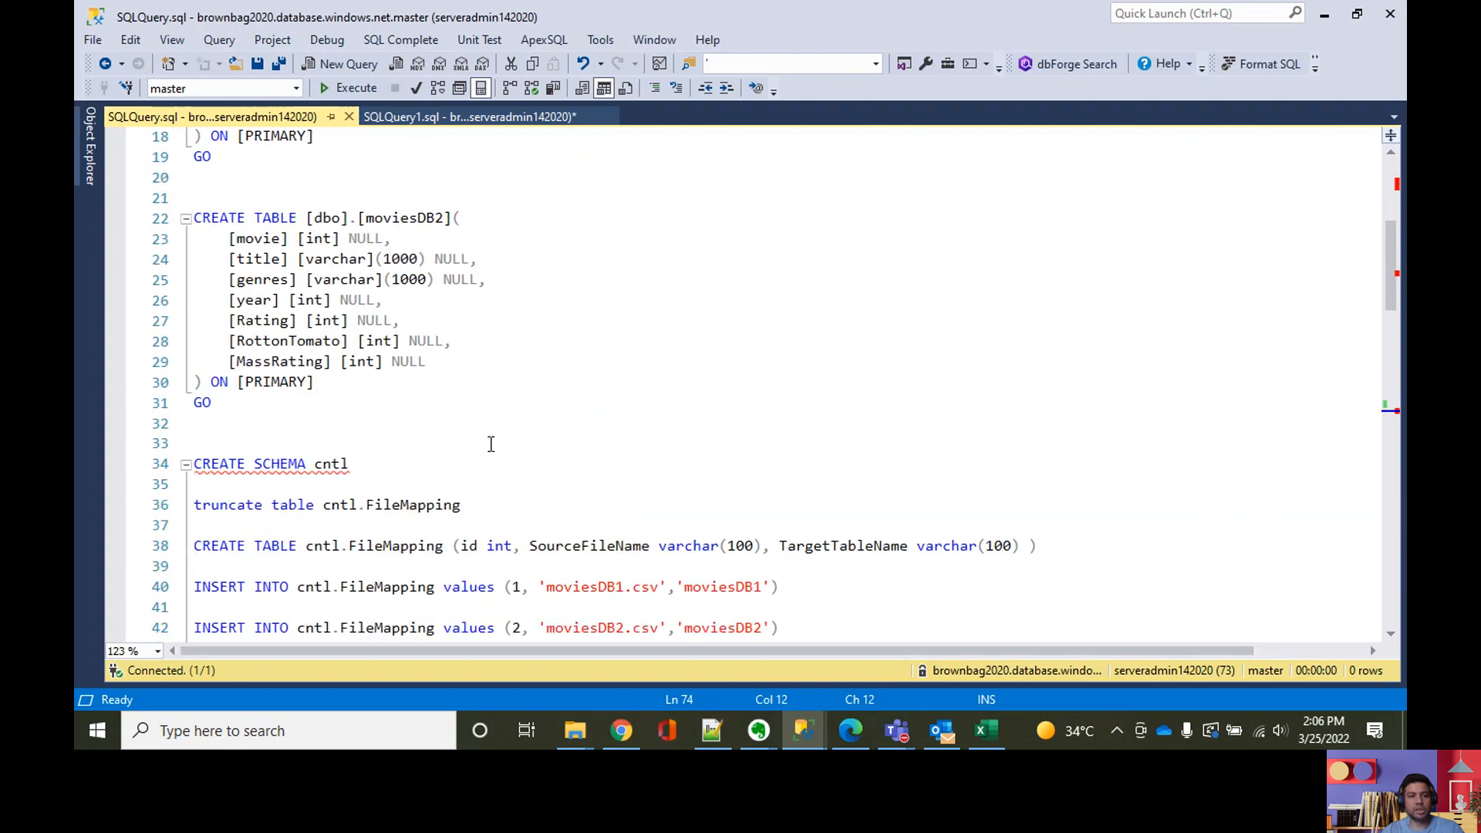
scroll(627, 441, "down", 2)
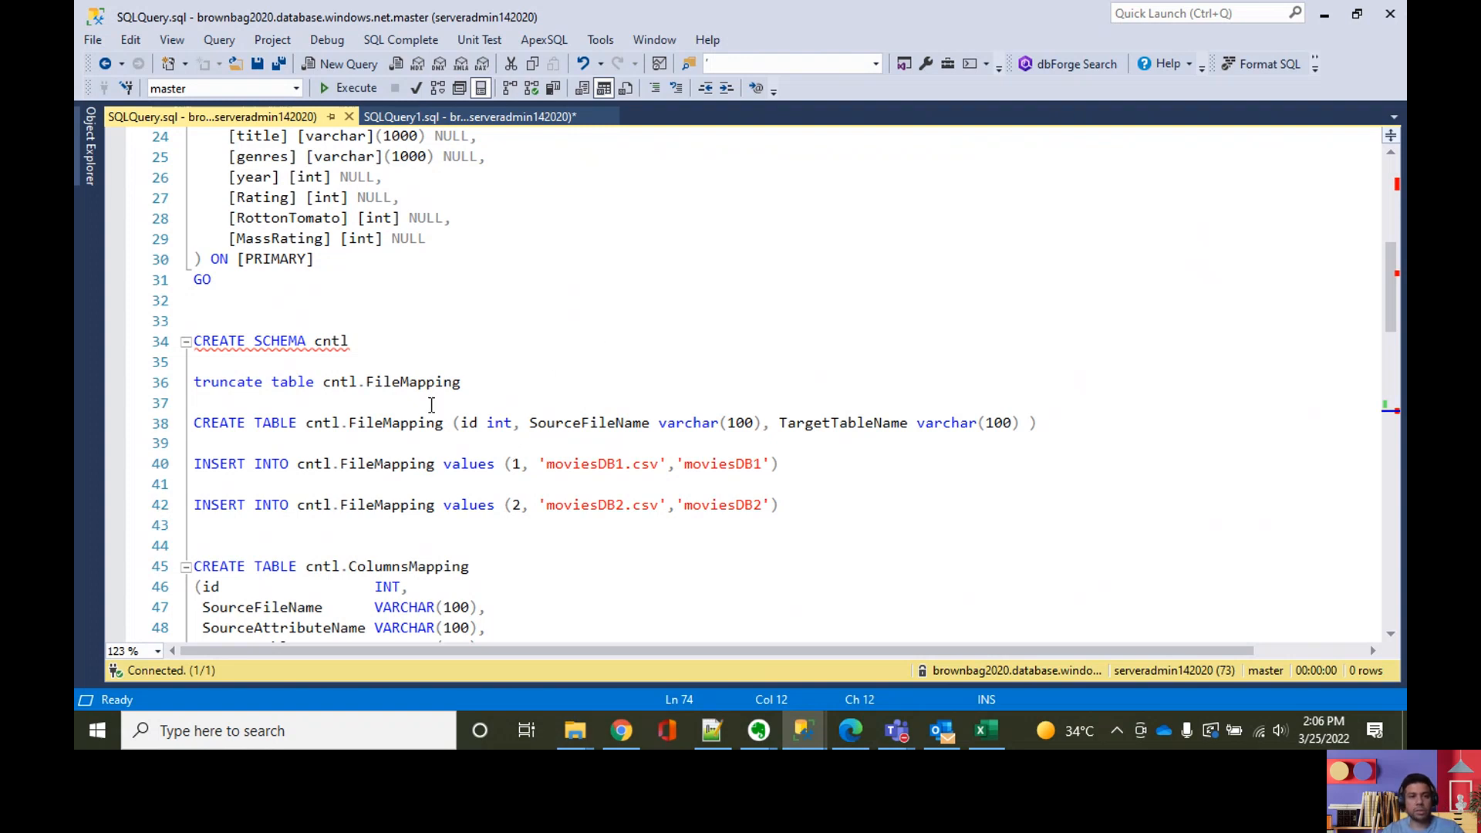
scroll(556, 432, "up", 3)
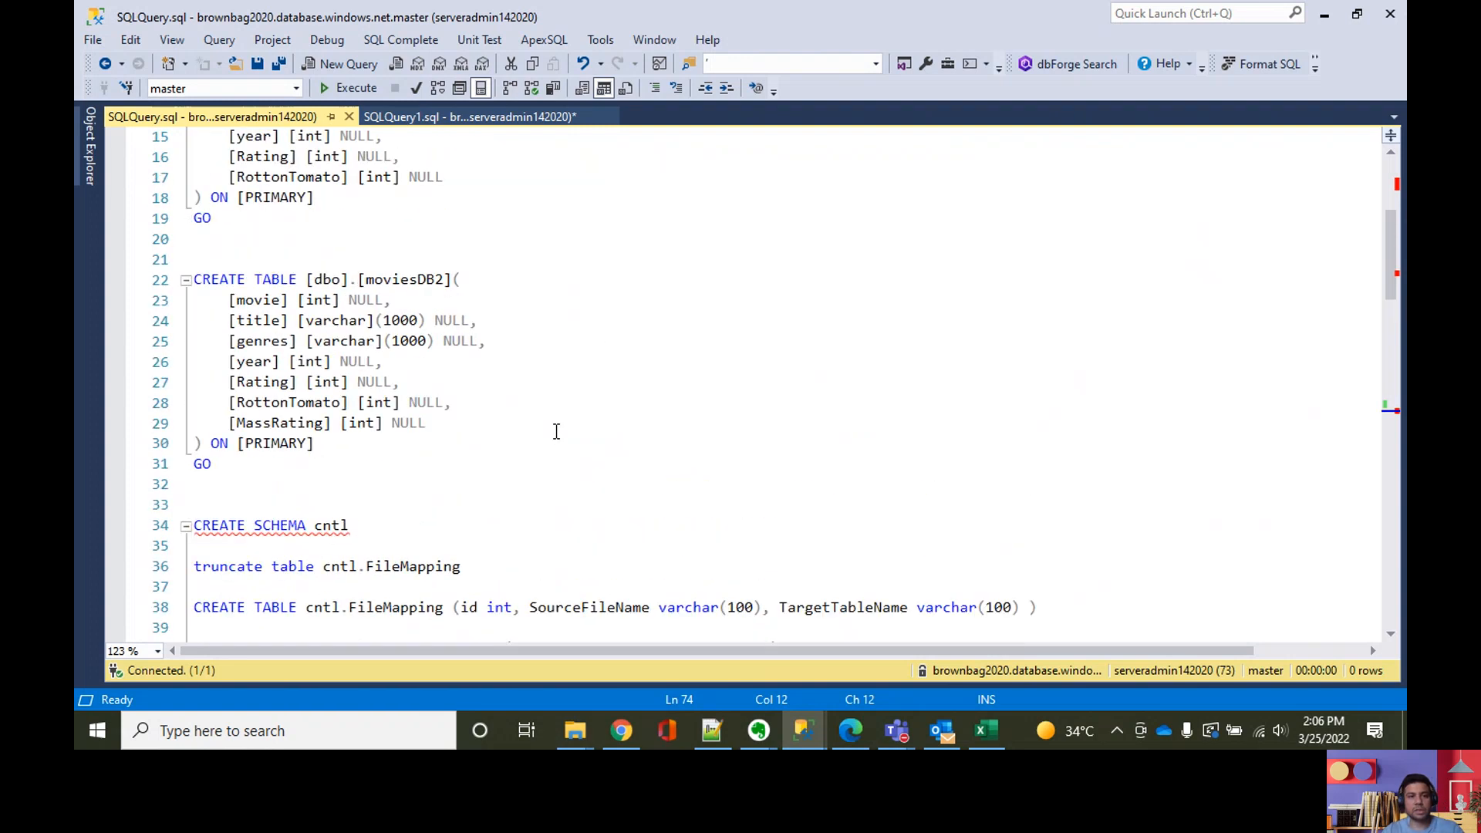
scroll(555, 430, "down", 5)
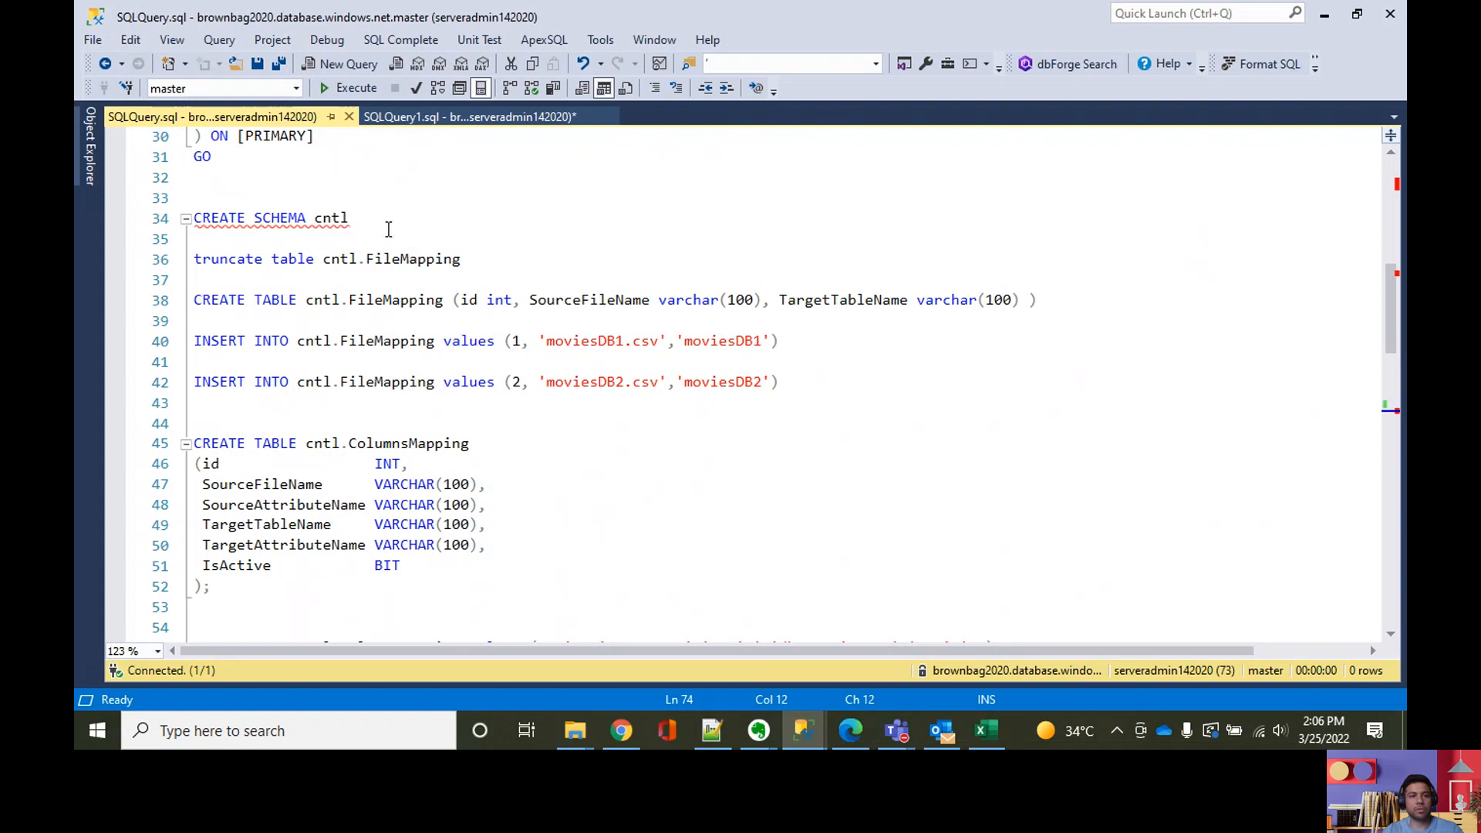
left_click_drag(353, 219, 354, 203)
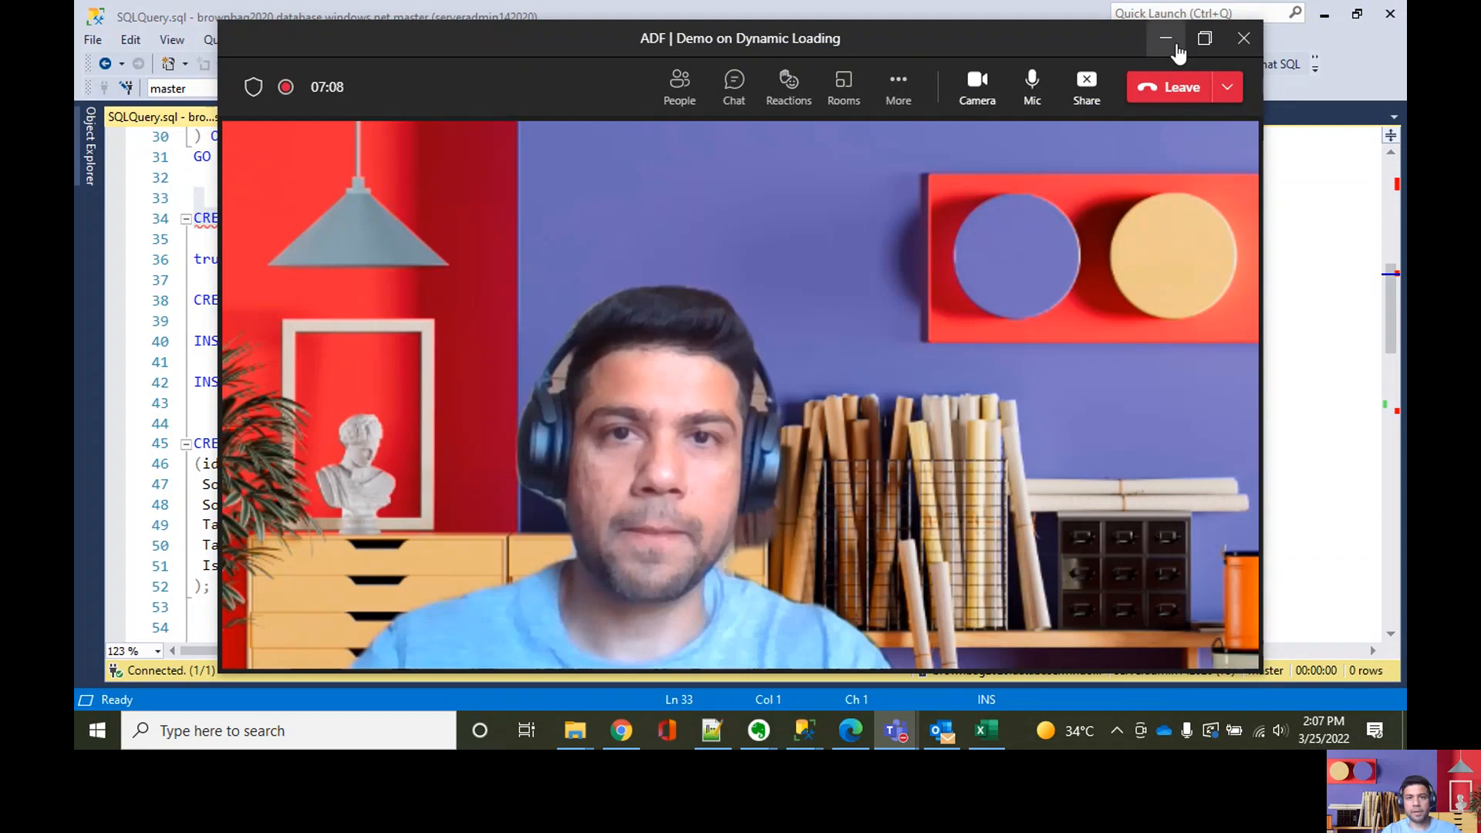
left_click(1175, 48)
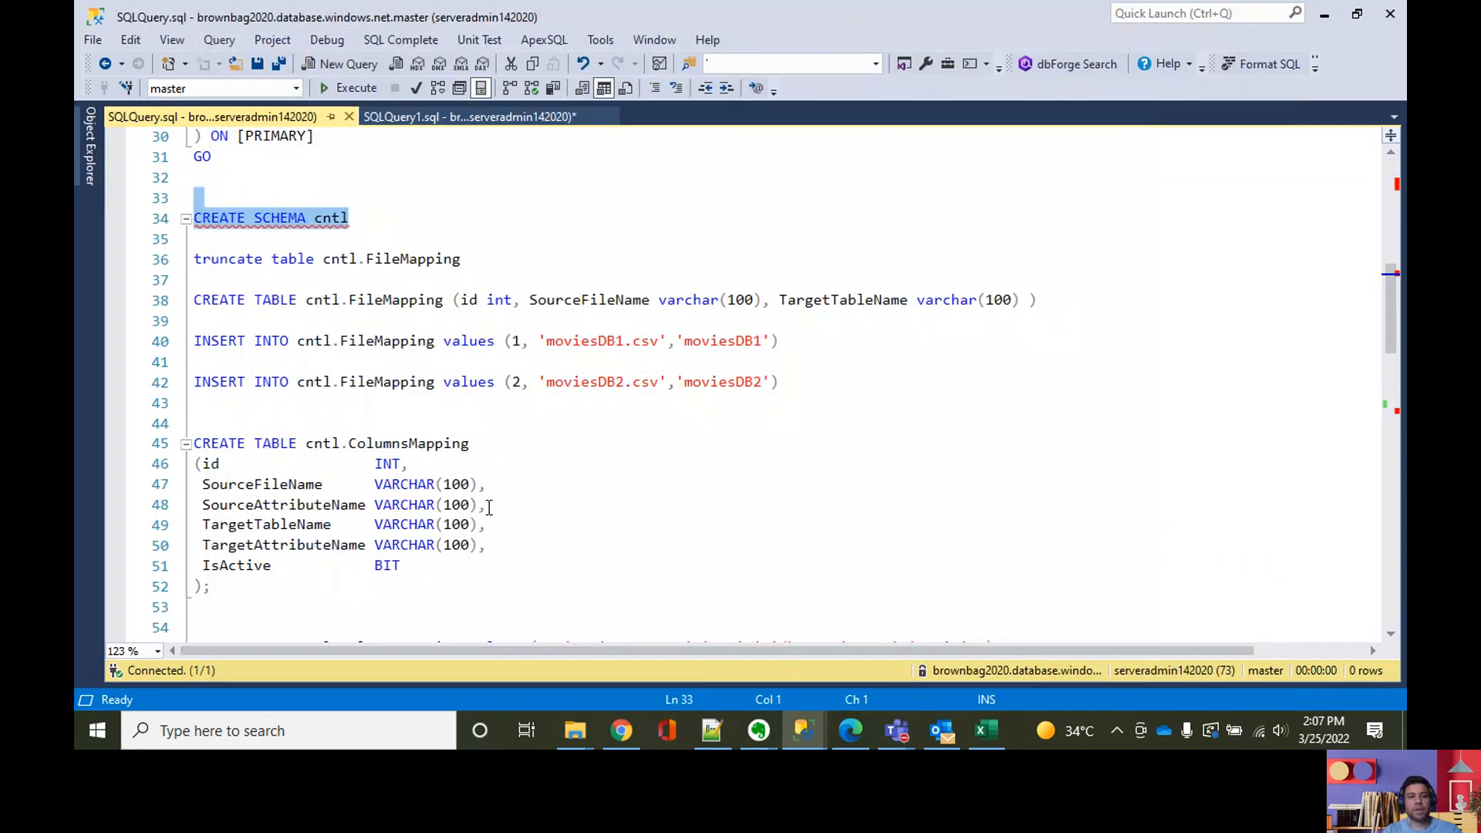
scroll(567, 505, "down", 3)
scroll(415, 509, "up", 1)
scroll(414, 510, "up", 4)
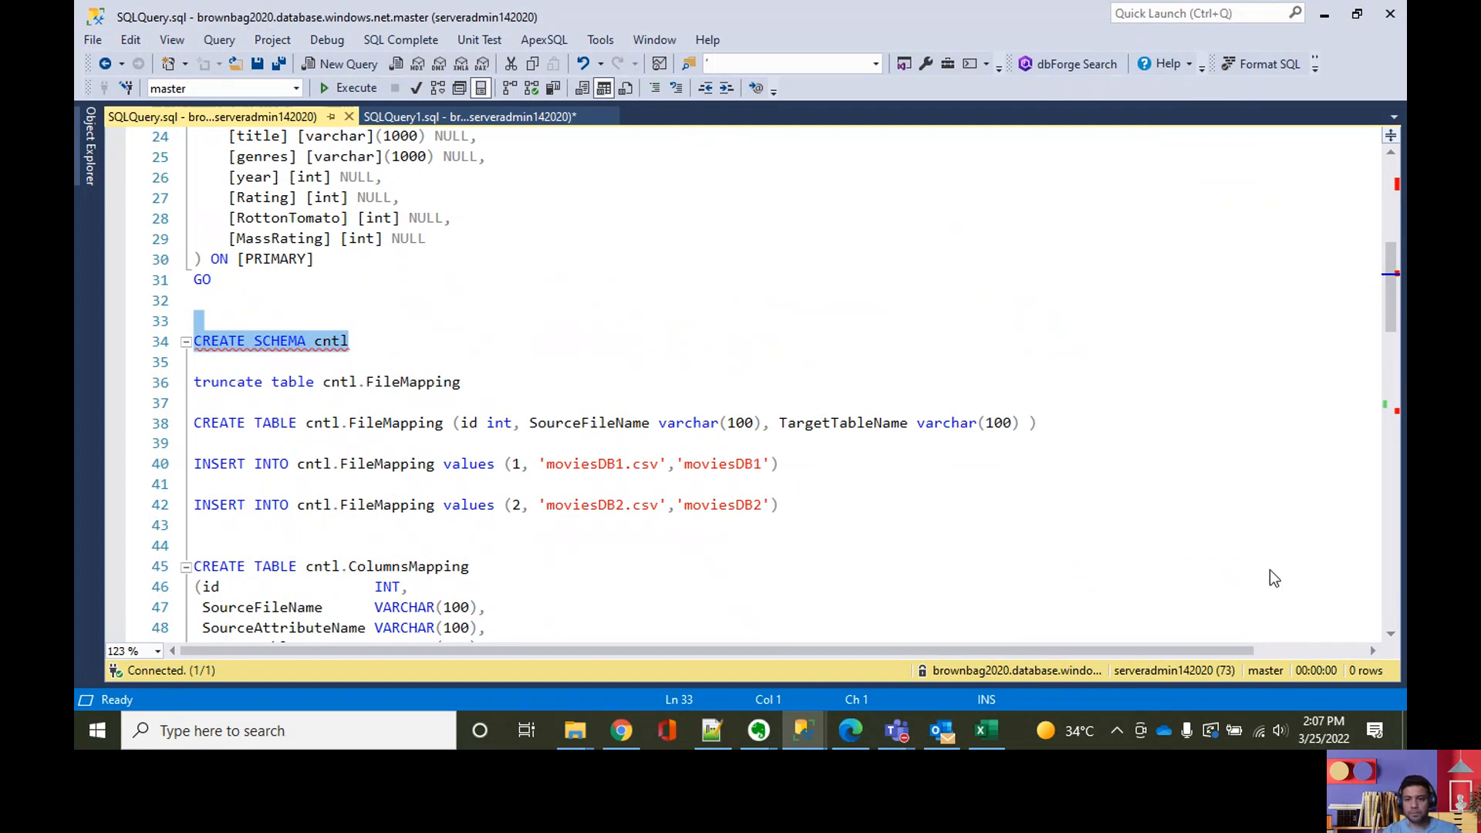
left_click(1300, 613)
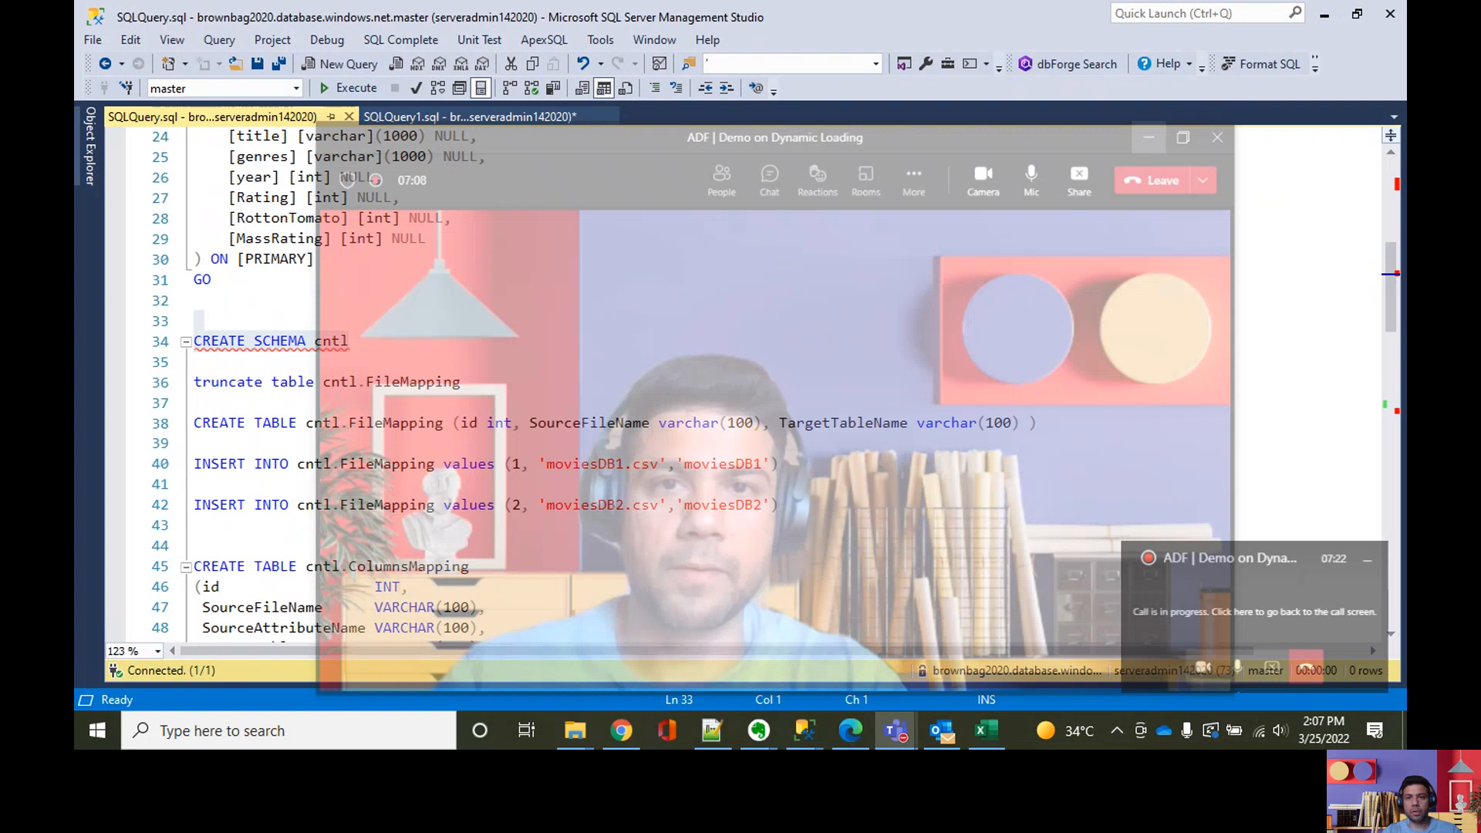
left_click(1169, 41)
Step: Examine the cntl.FileMapping and cntl.ColumnsMapping create statements together with their insert statements
scroll(935, 311, "down", 2)
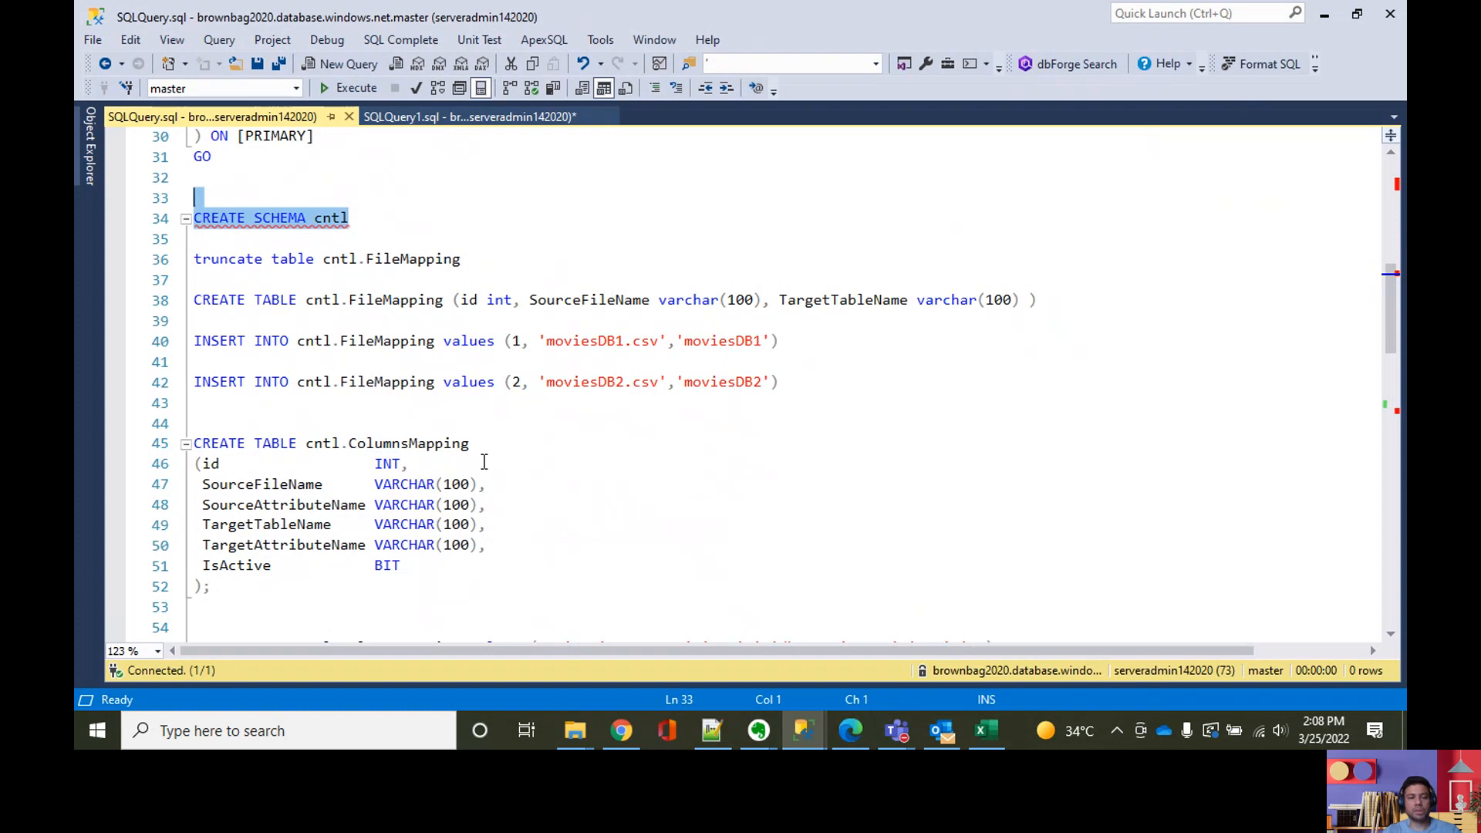
scroll(485, 465, "down", 3)
scroll(505, 446, "up", 3)
scroll(532, 525, "down", 2)
scroll(532, 525, "down", 1)
scroll(506, 396, "up", 2)
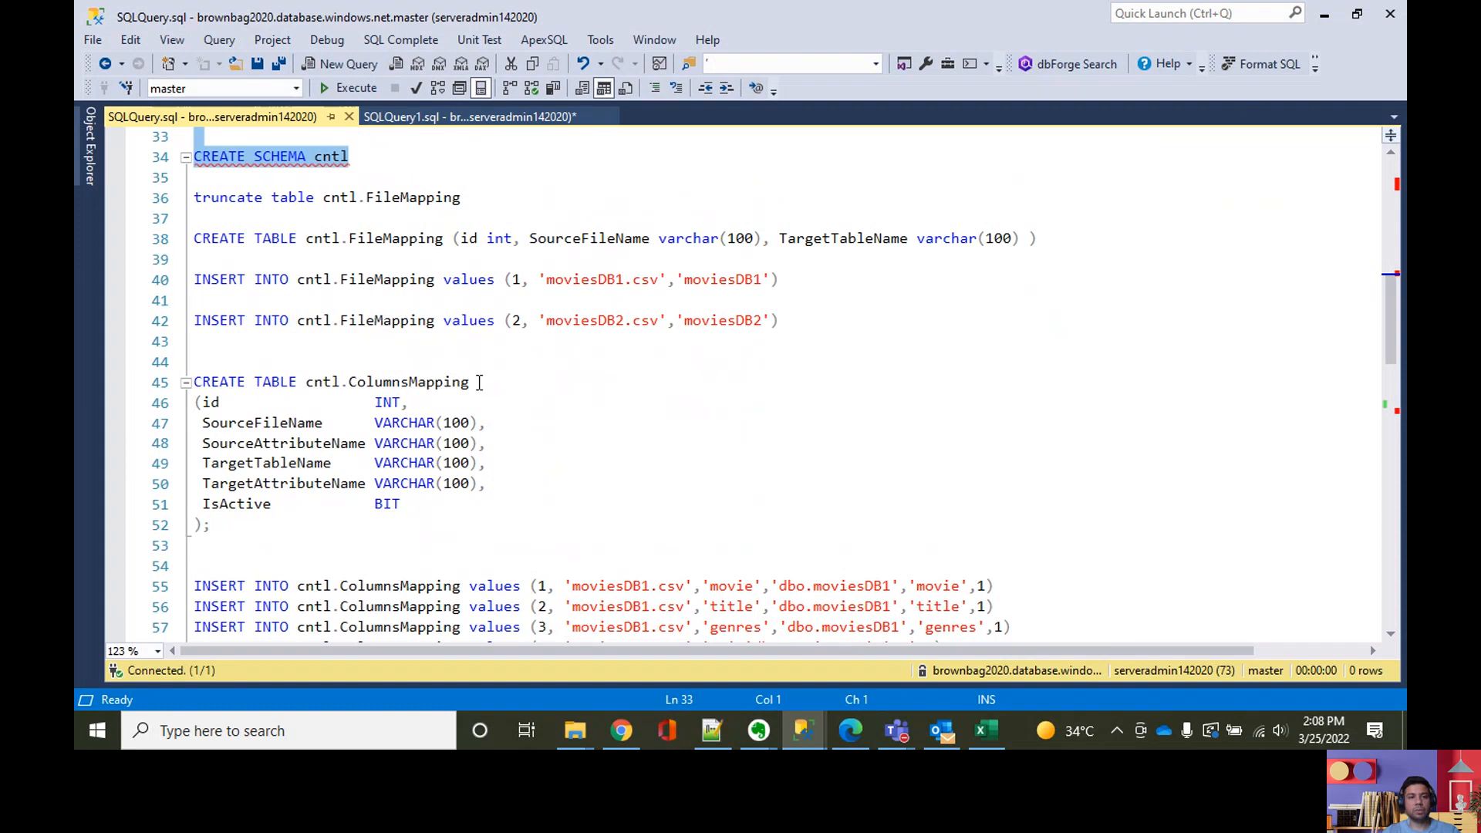
scroll(478, 383, "down", 2)
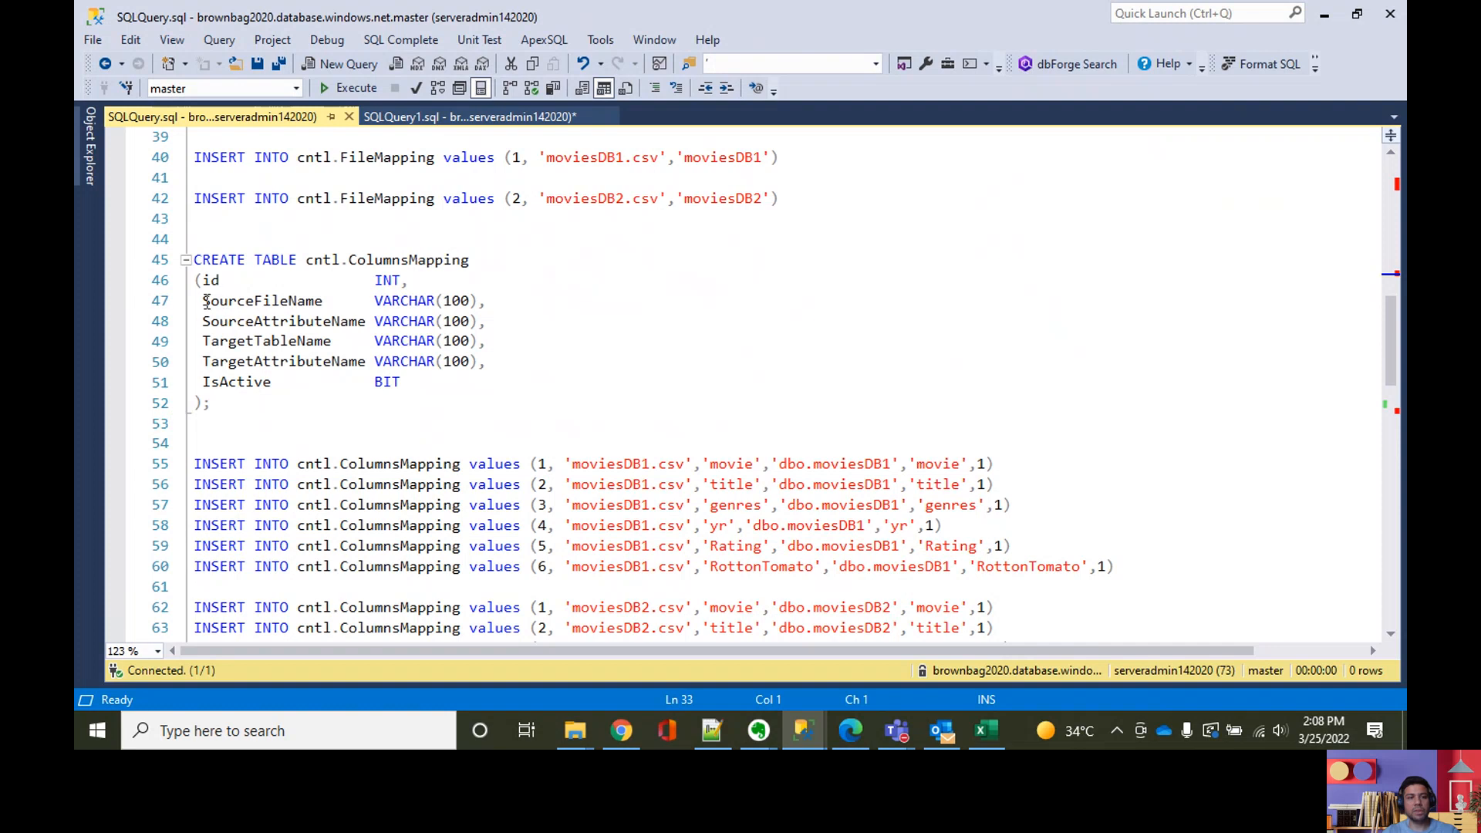
Step: Review each column definition of the cntl.ColumnsMapping table, from SourceFileName down to IsActive
left_click_drag(200, 306, 417, 376)
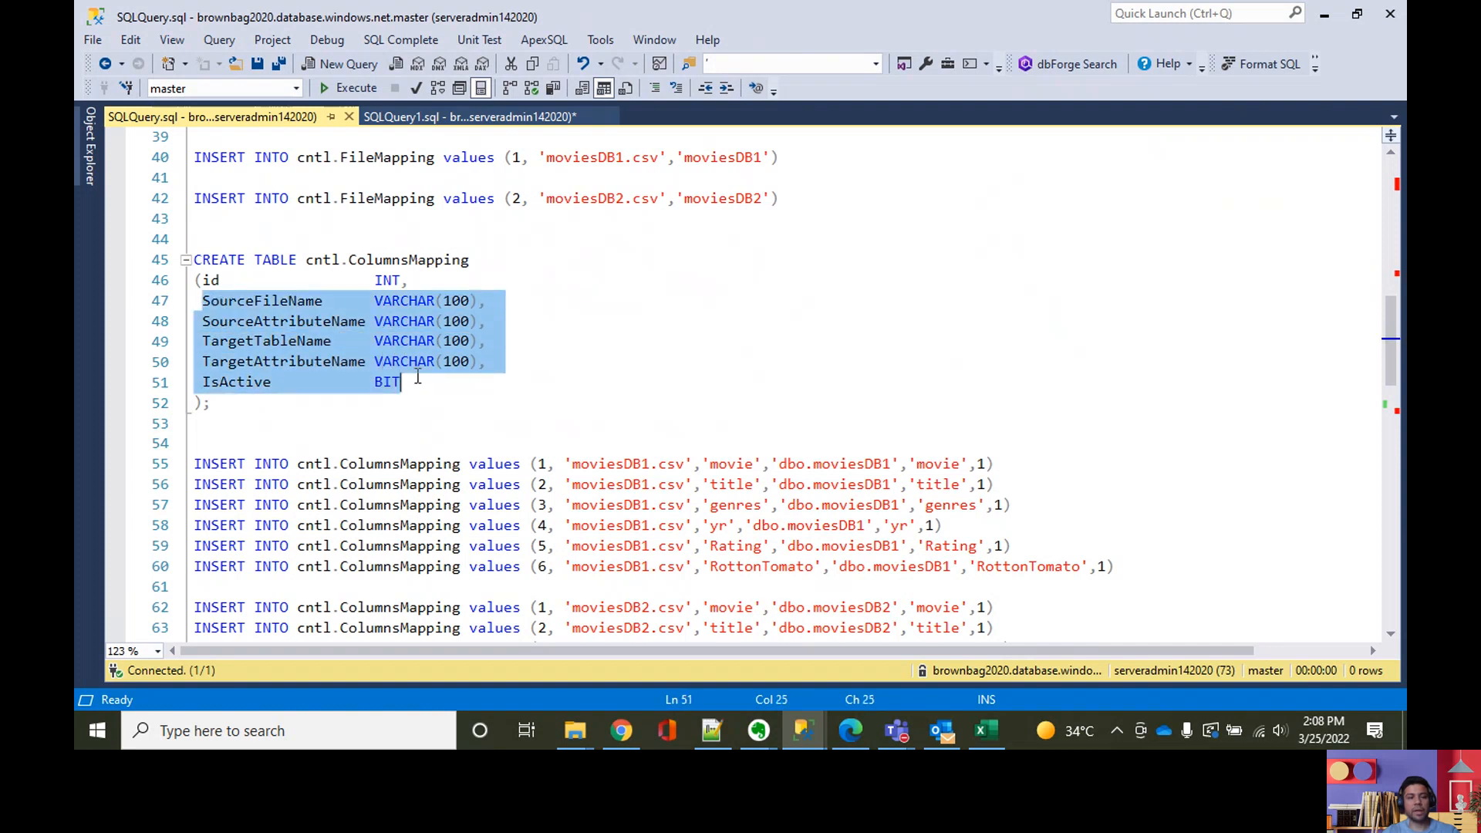
left_click(284, 310)
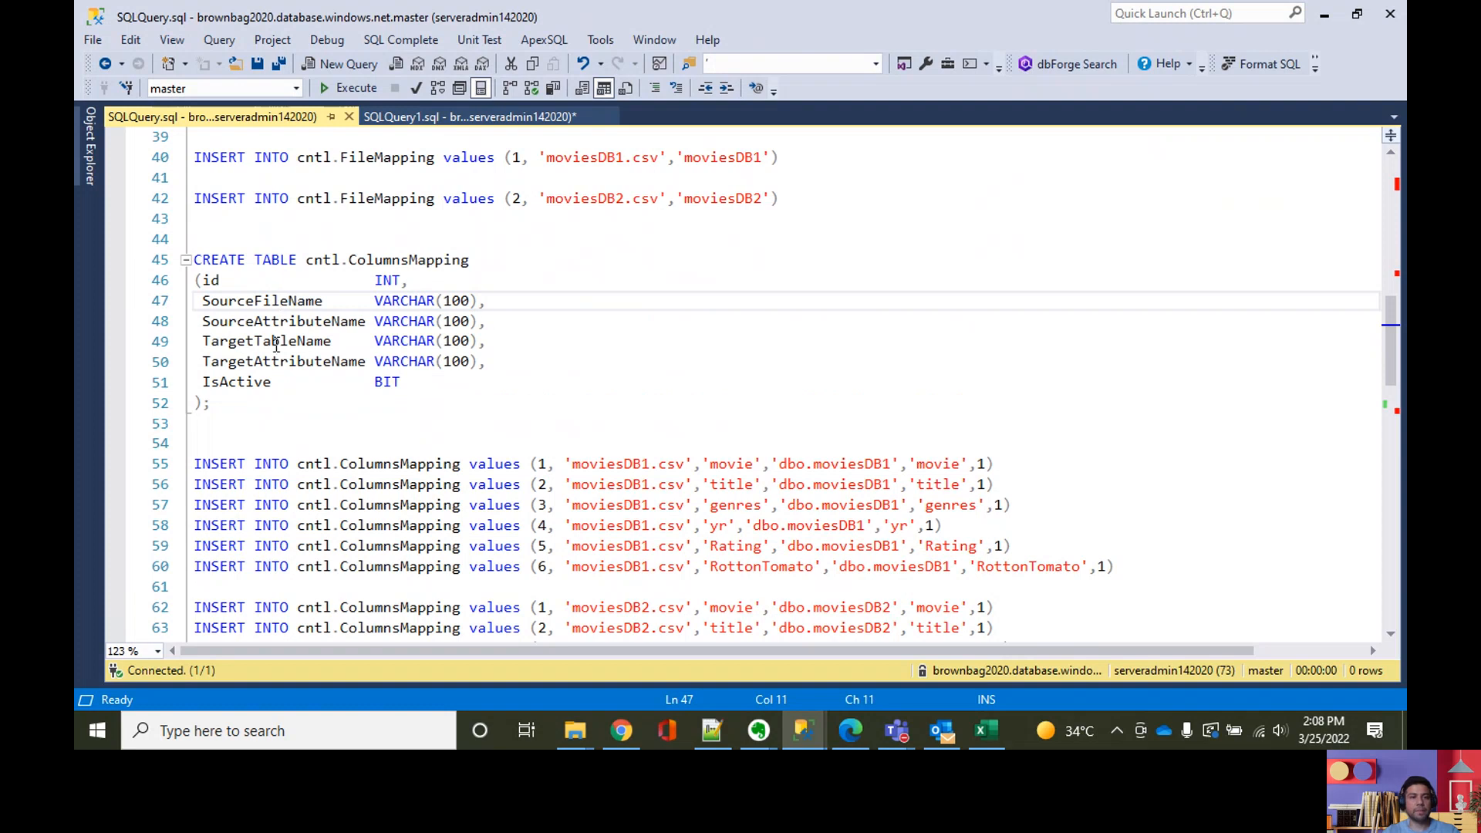
left_click(274, 327)
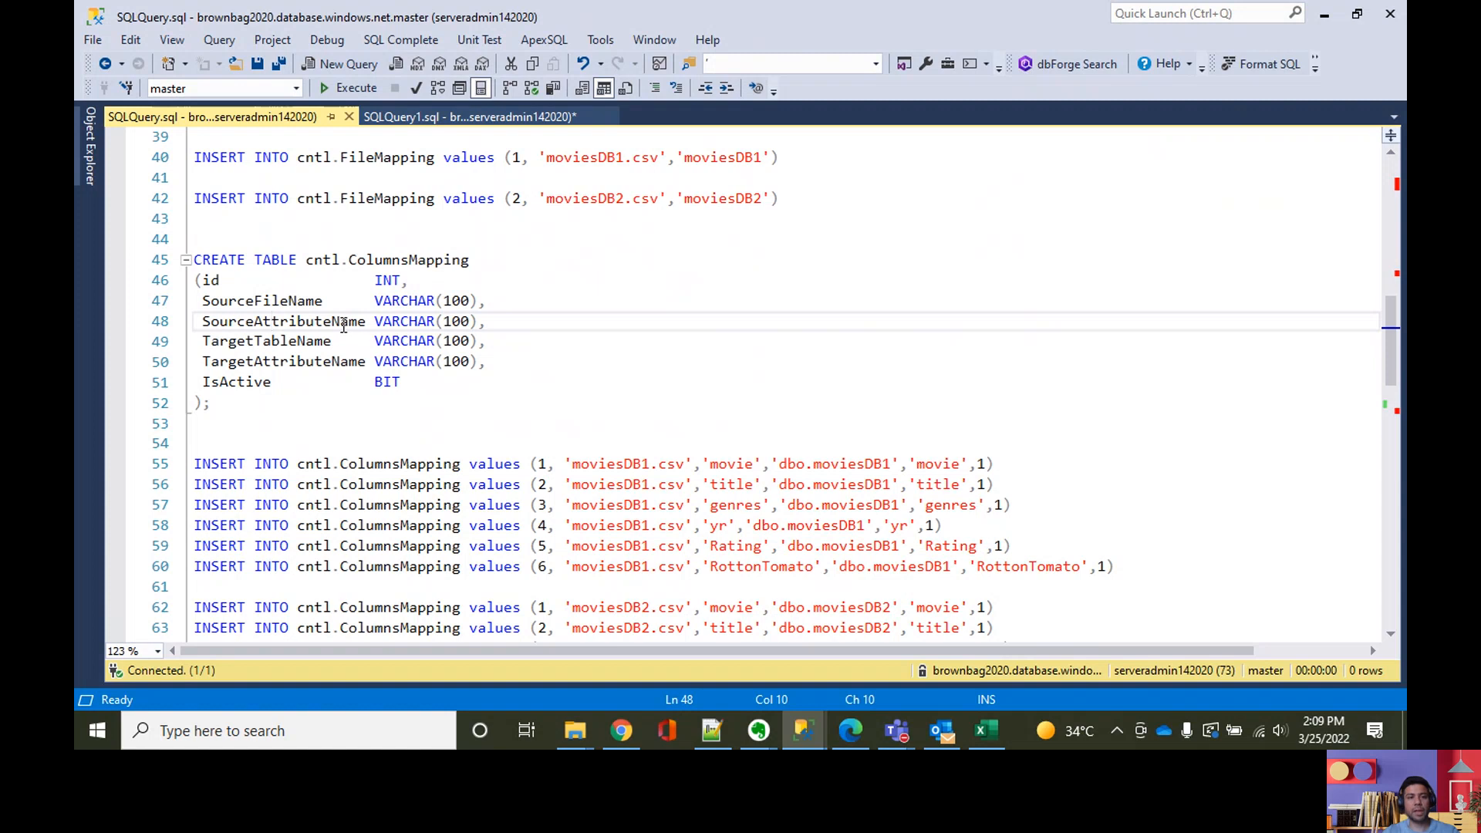
left_click(271, 341)
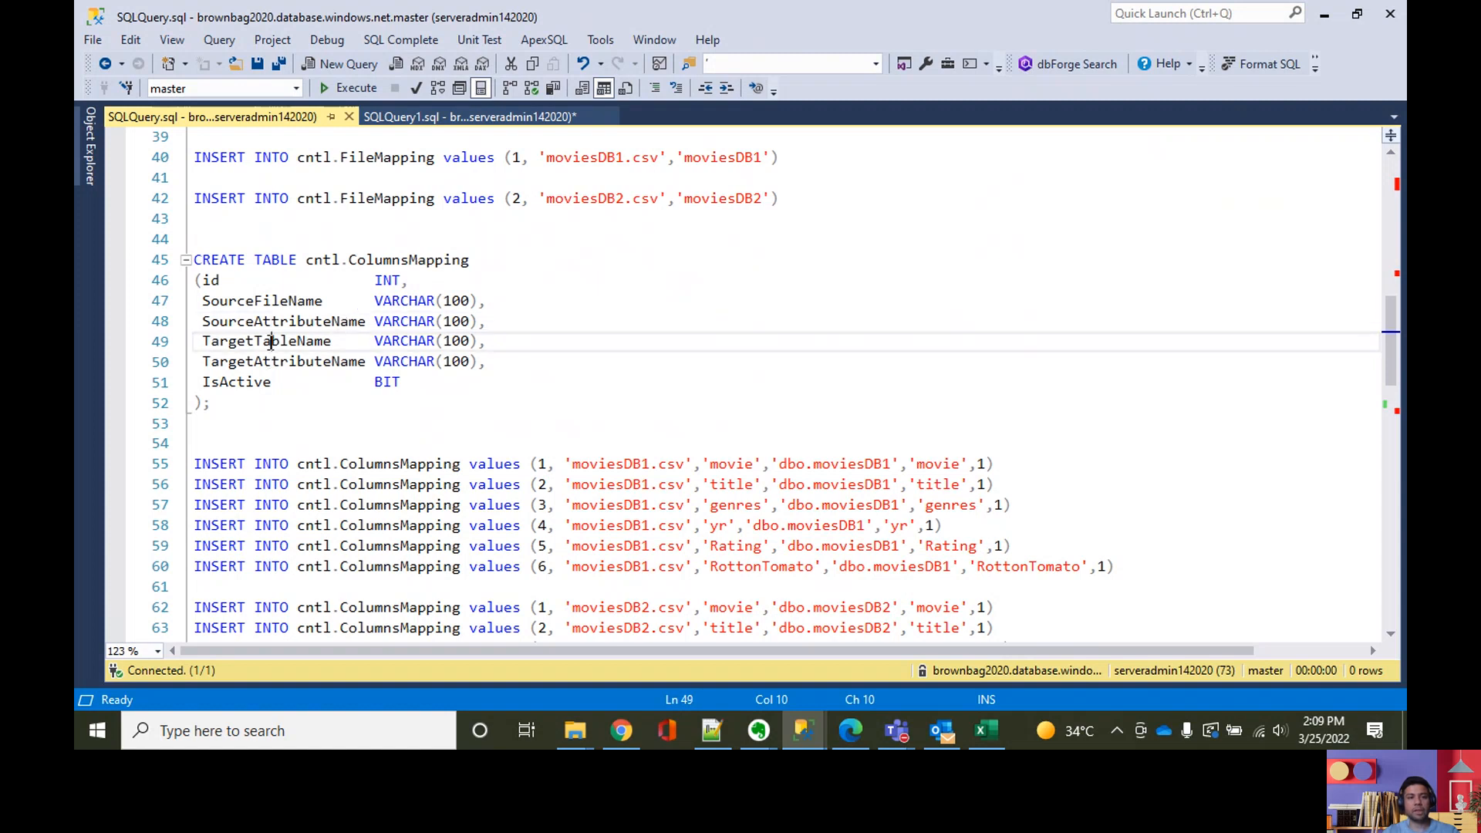
left_click(286, 360)
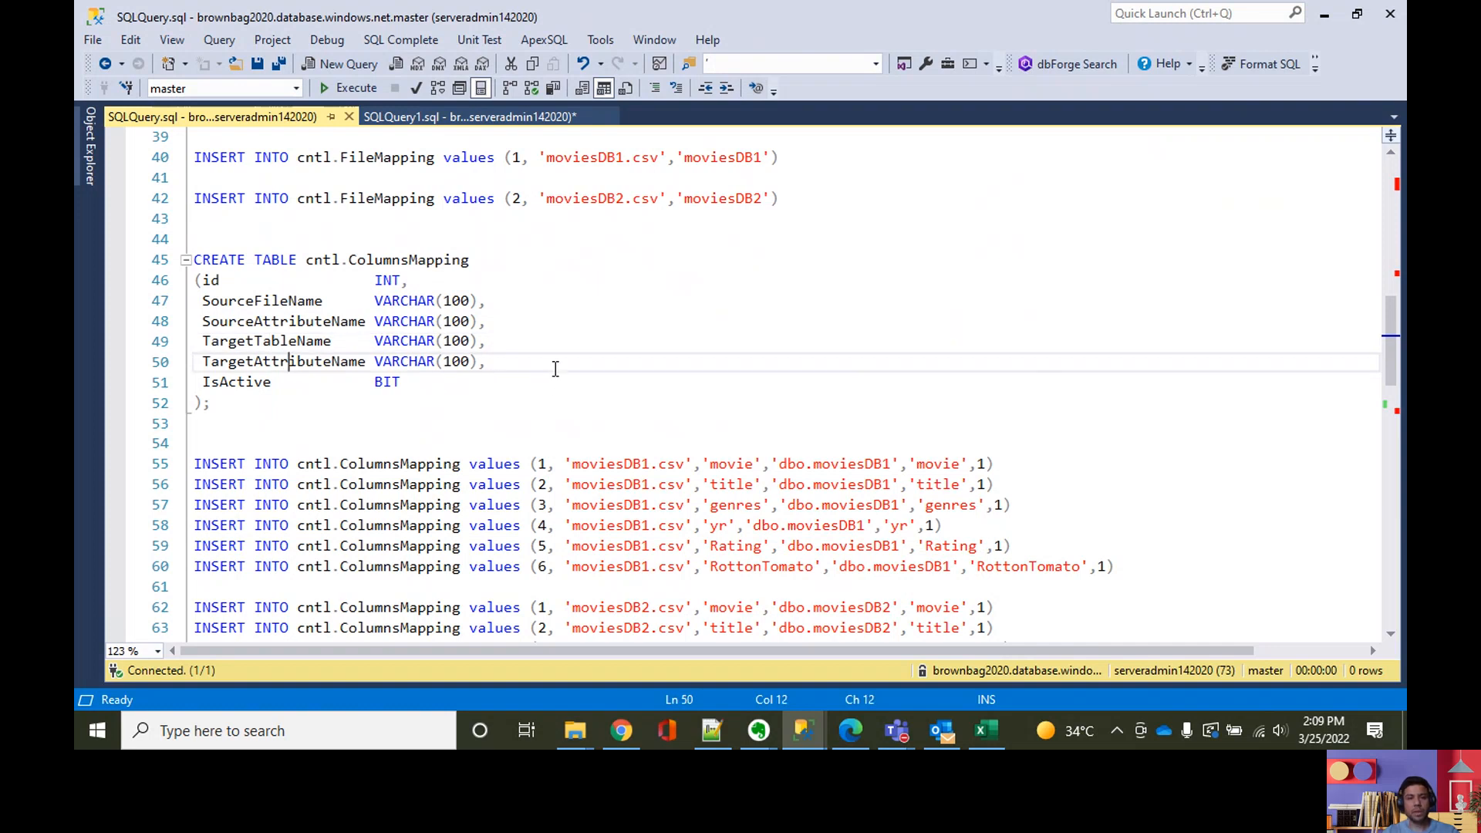
scroll(555, 368, "down", 2)
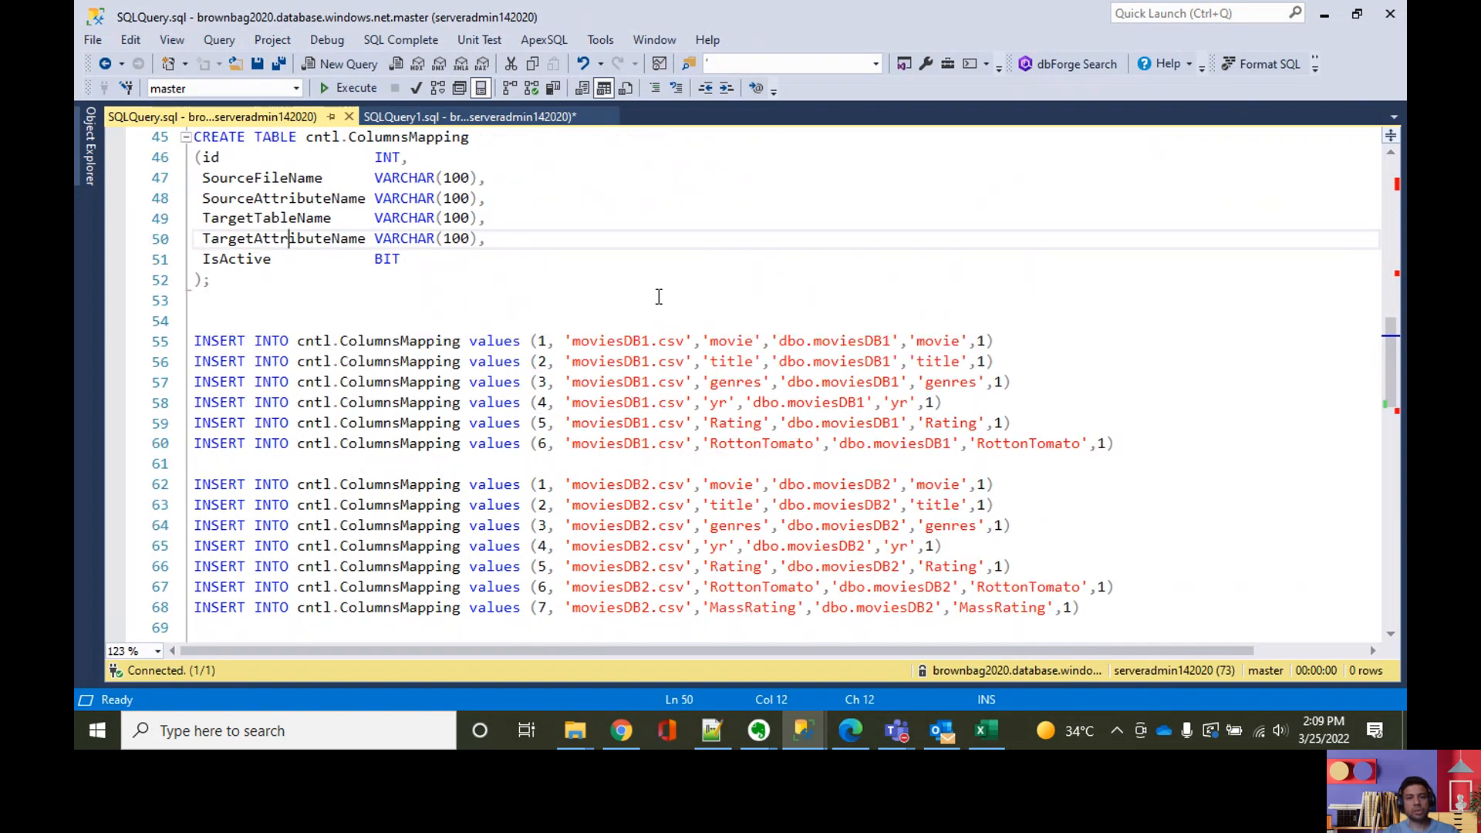
scroll(262, 389, "up", 2)
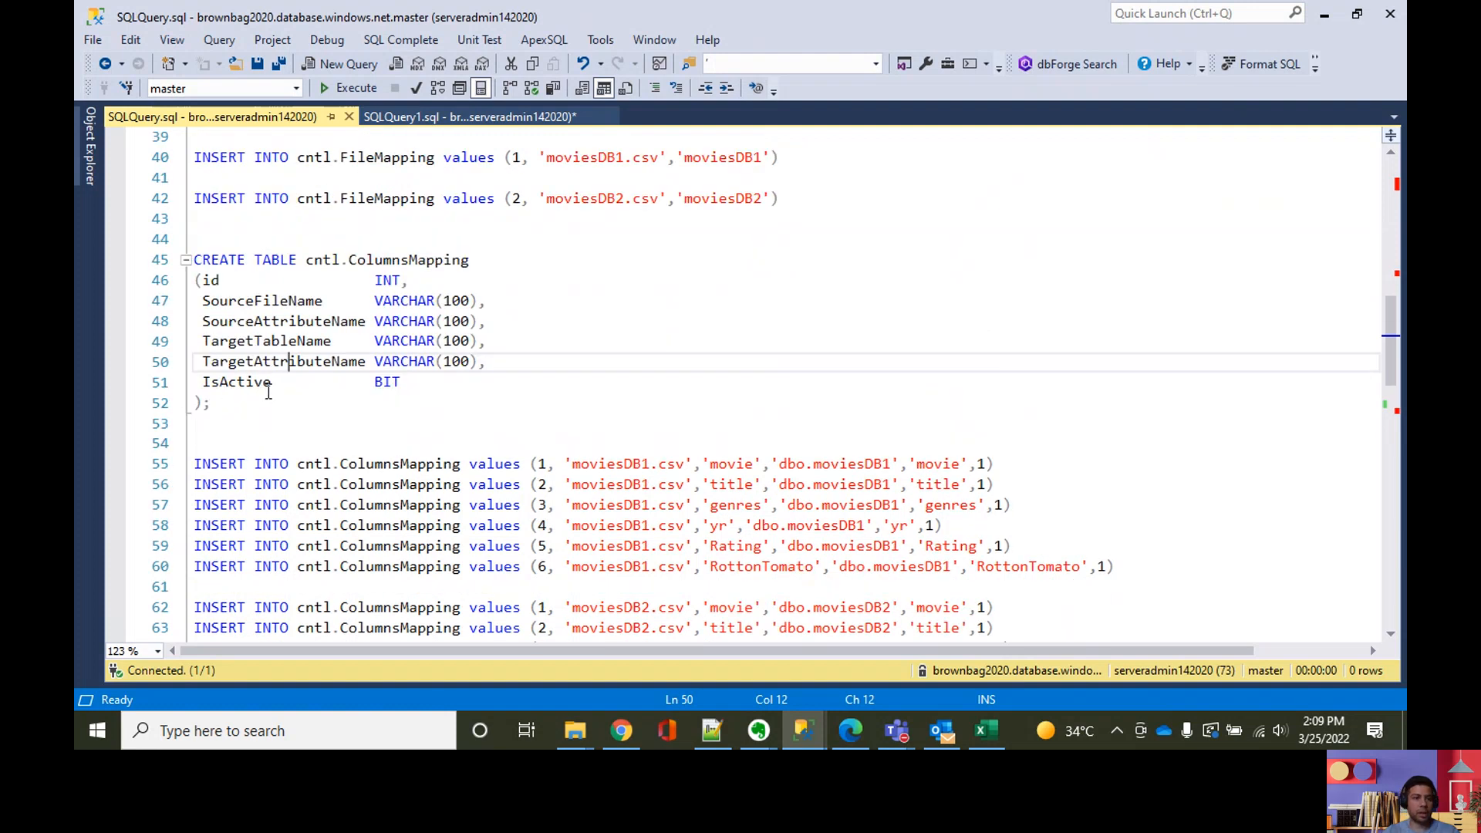
left_click(246, 382)
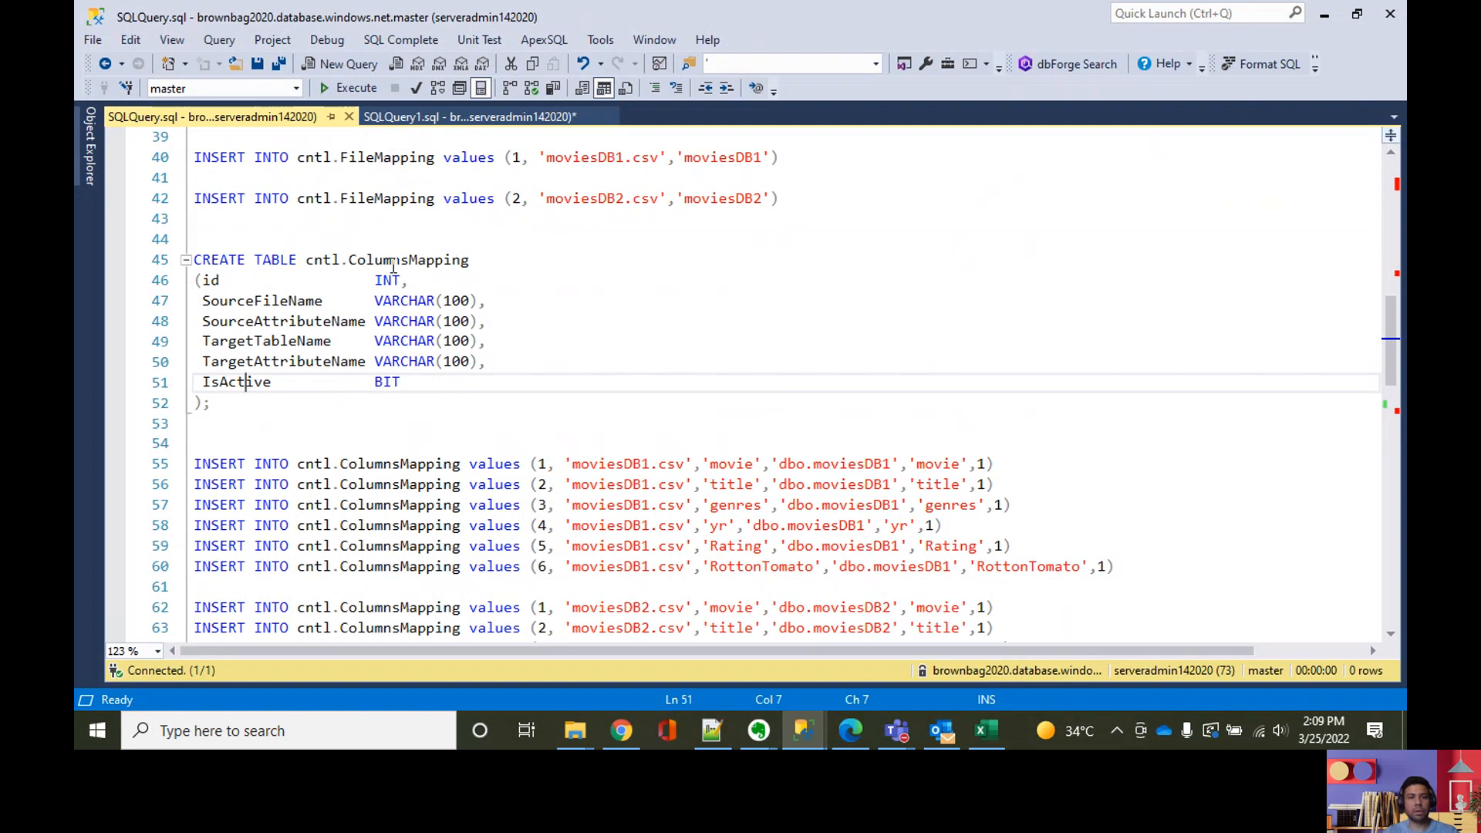
left_click_drag(273, 383, 207, 389)
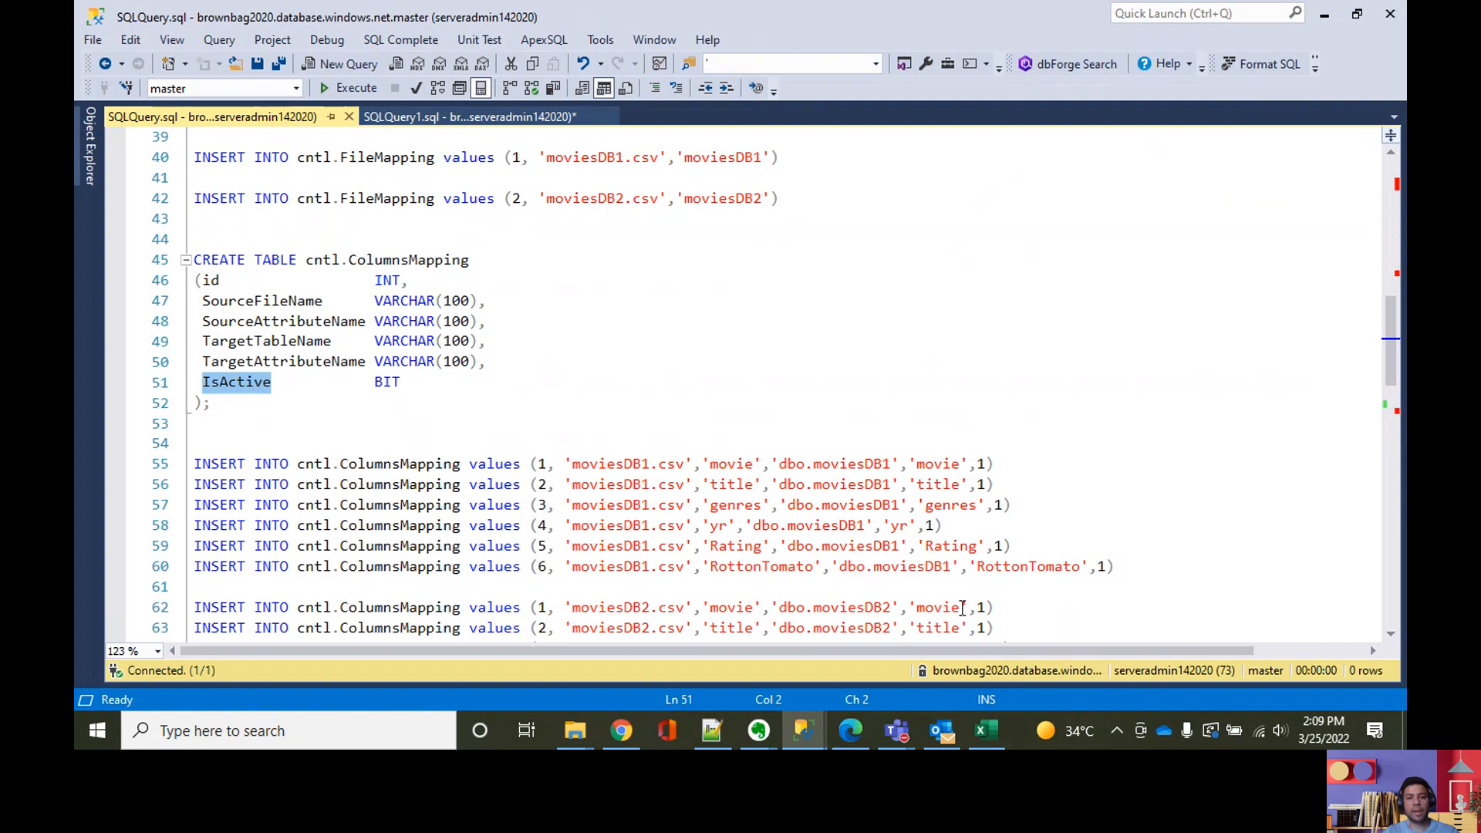
Step: Switch to the Excel workbook and examine the File column mapping, covering Col1 to Col12 and the yellow Col1 to Col5 subset
left_click(977, 738)
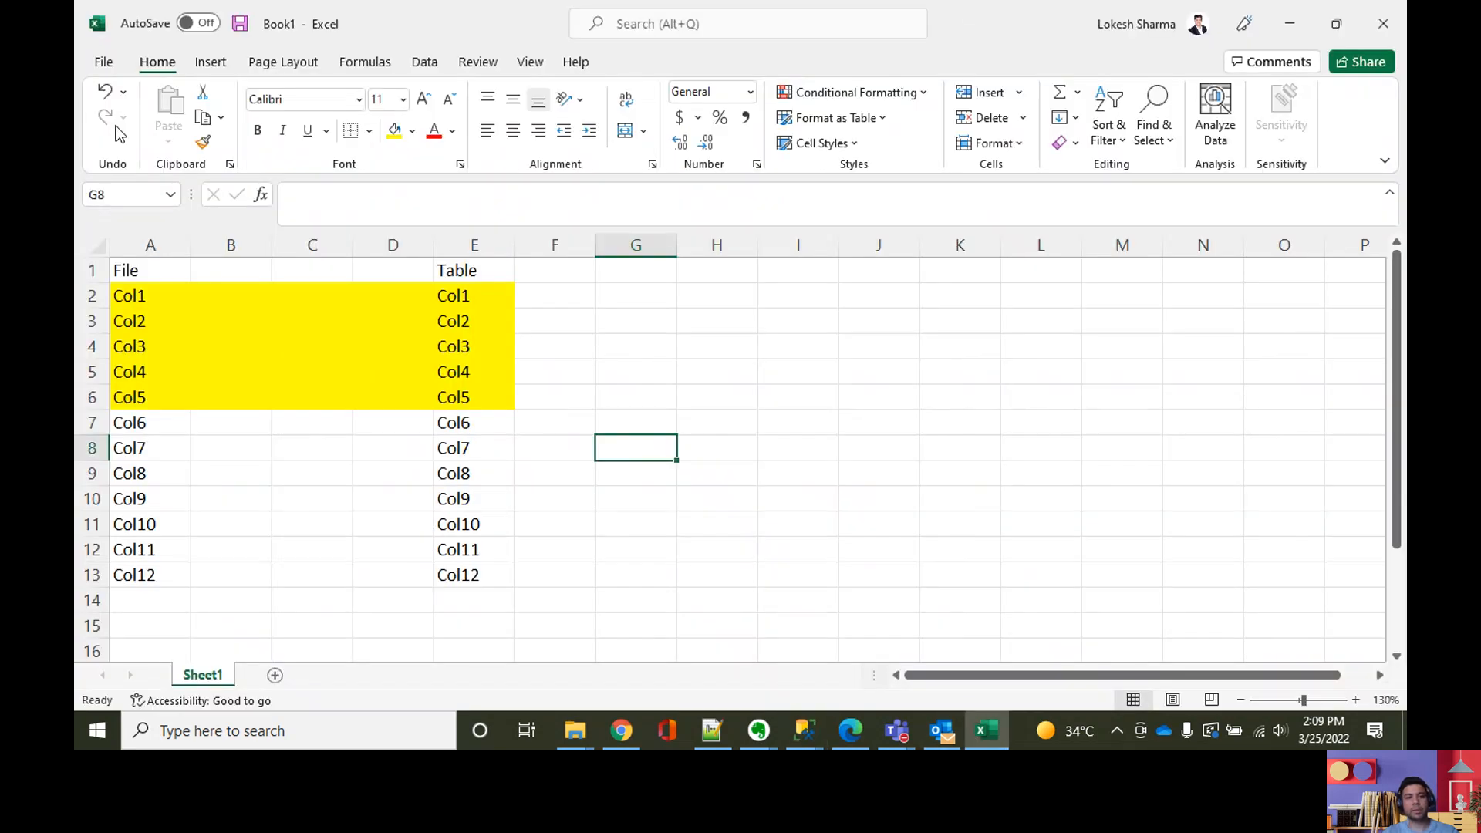
left_click(198, 414)
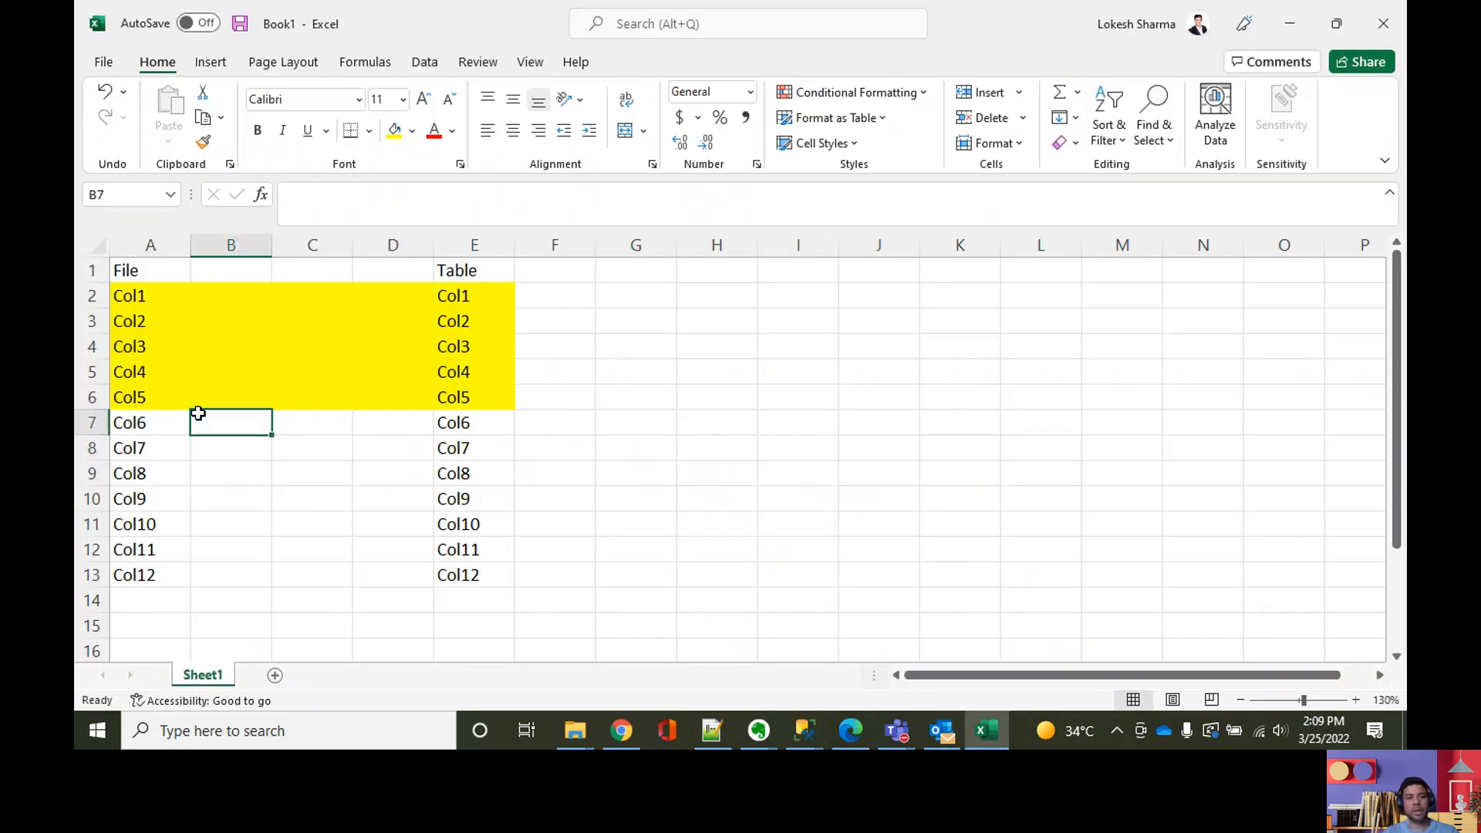
left_click(138, 298)
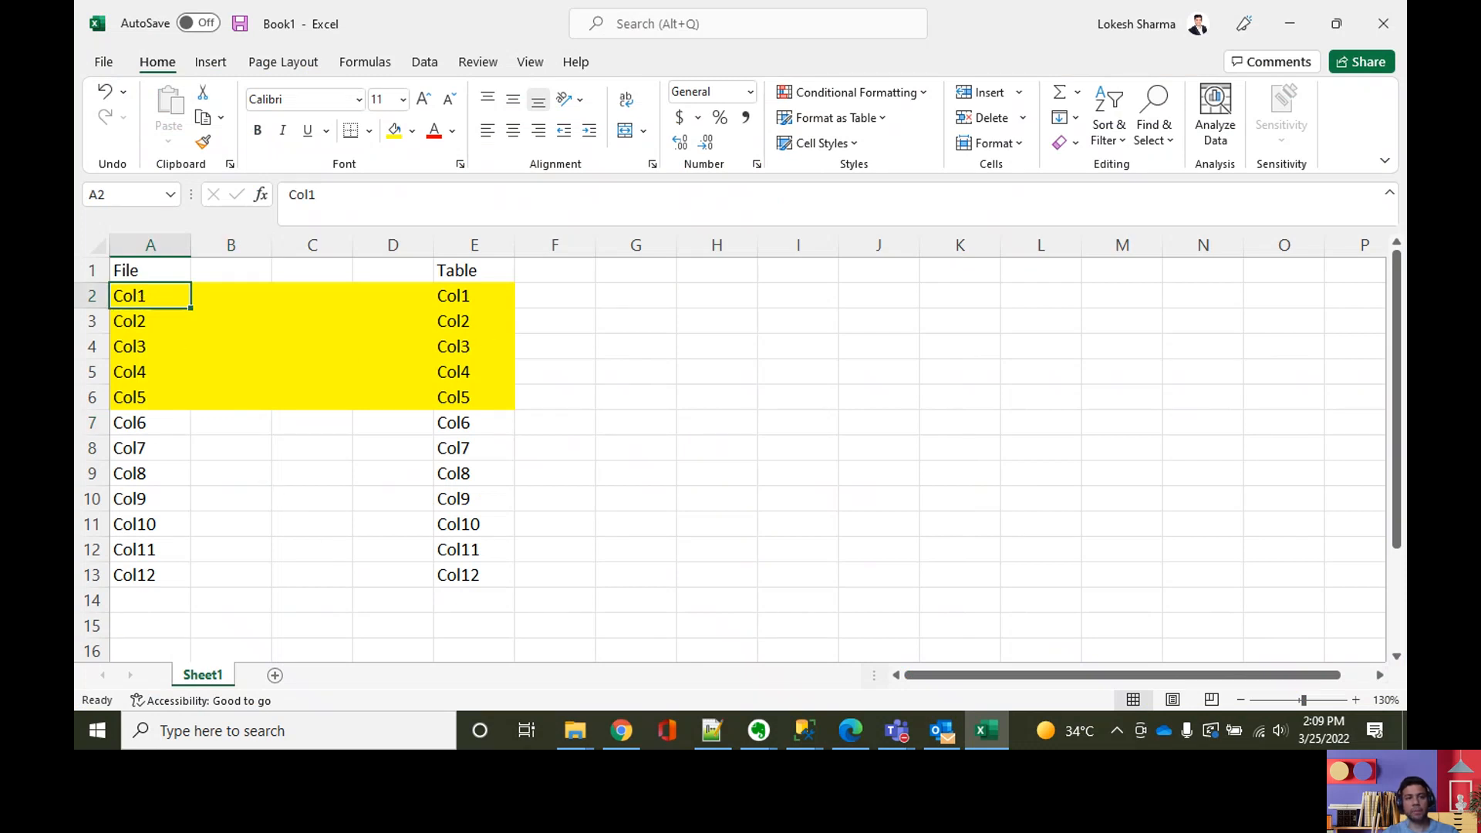
left_click(179, 322)
left_click(181, 296)
left_click_drag(178, 298, 155, 572)
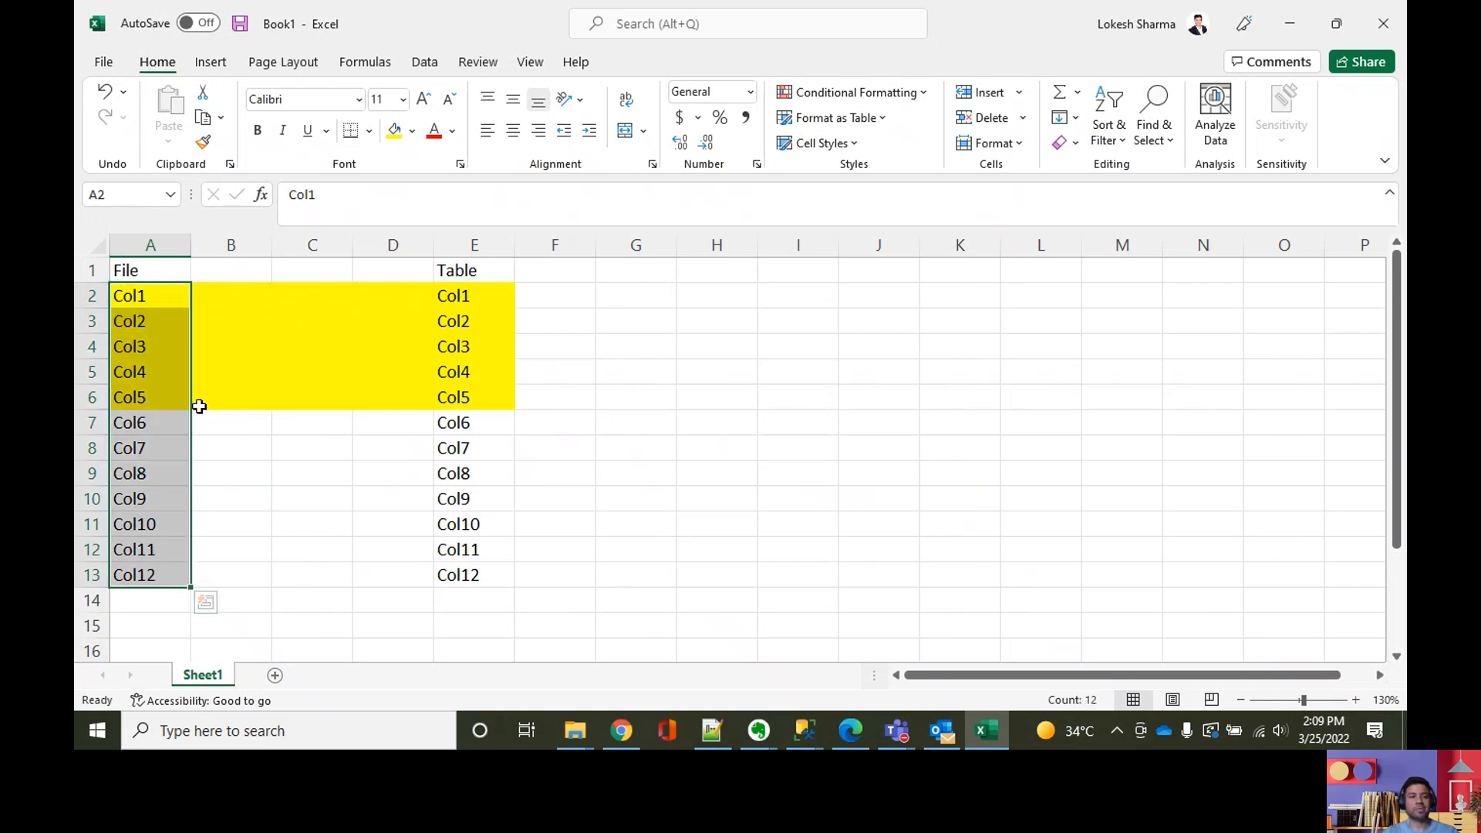
left_click(145, 346)
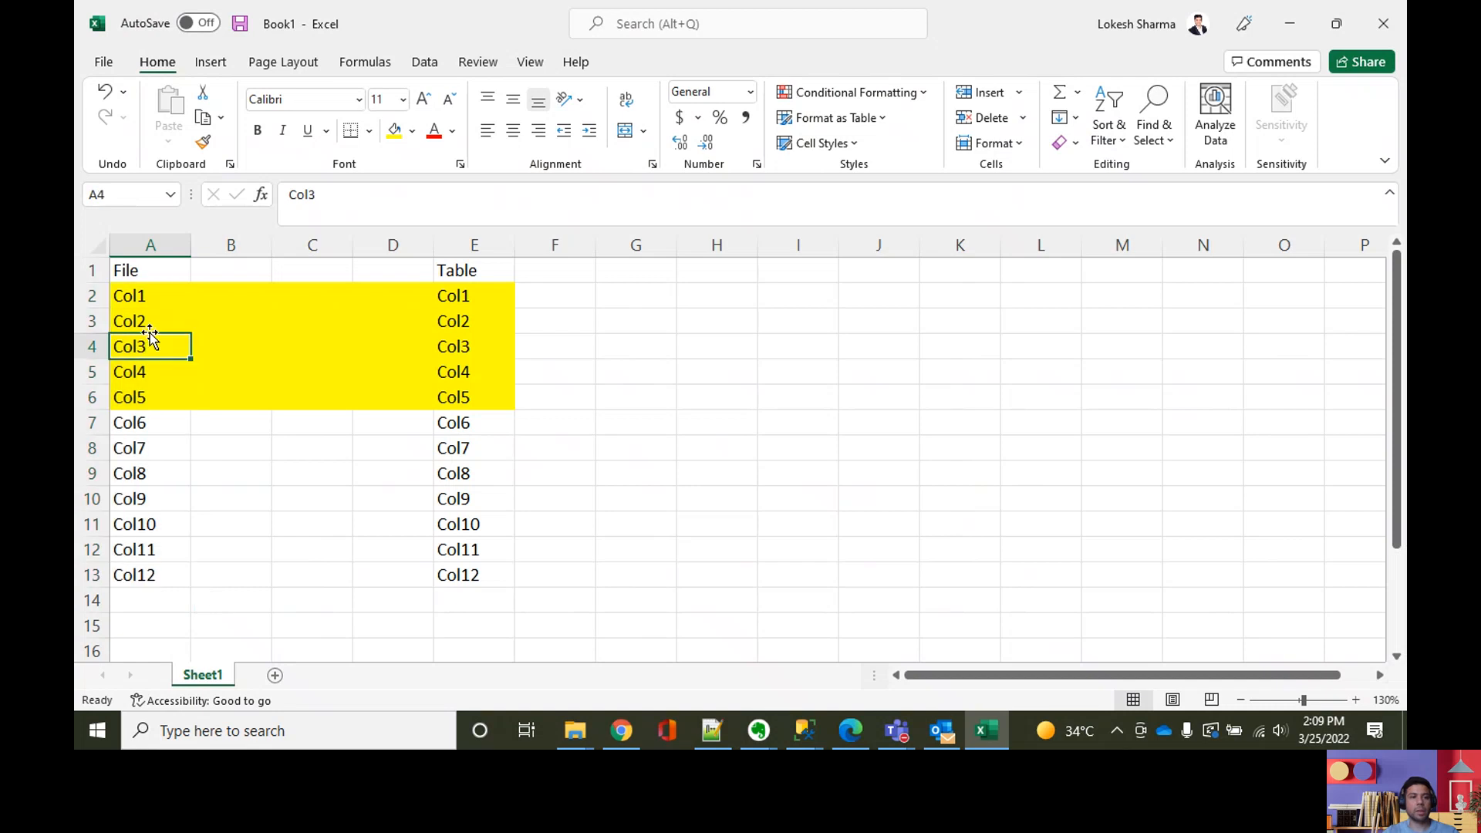
left_click_drag(141, 291, 138, 390)
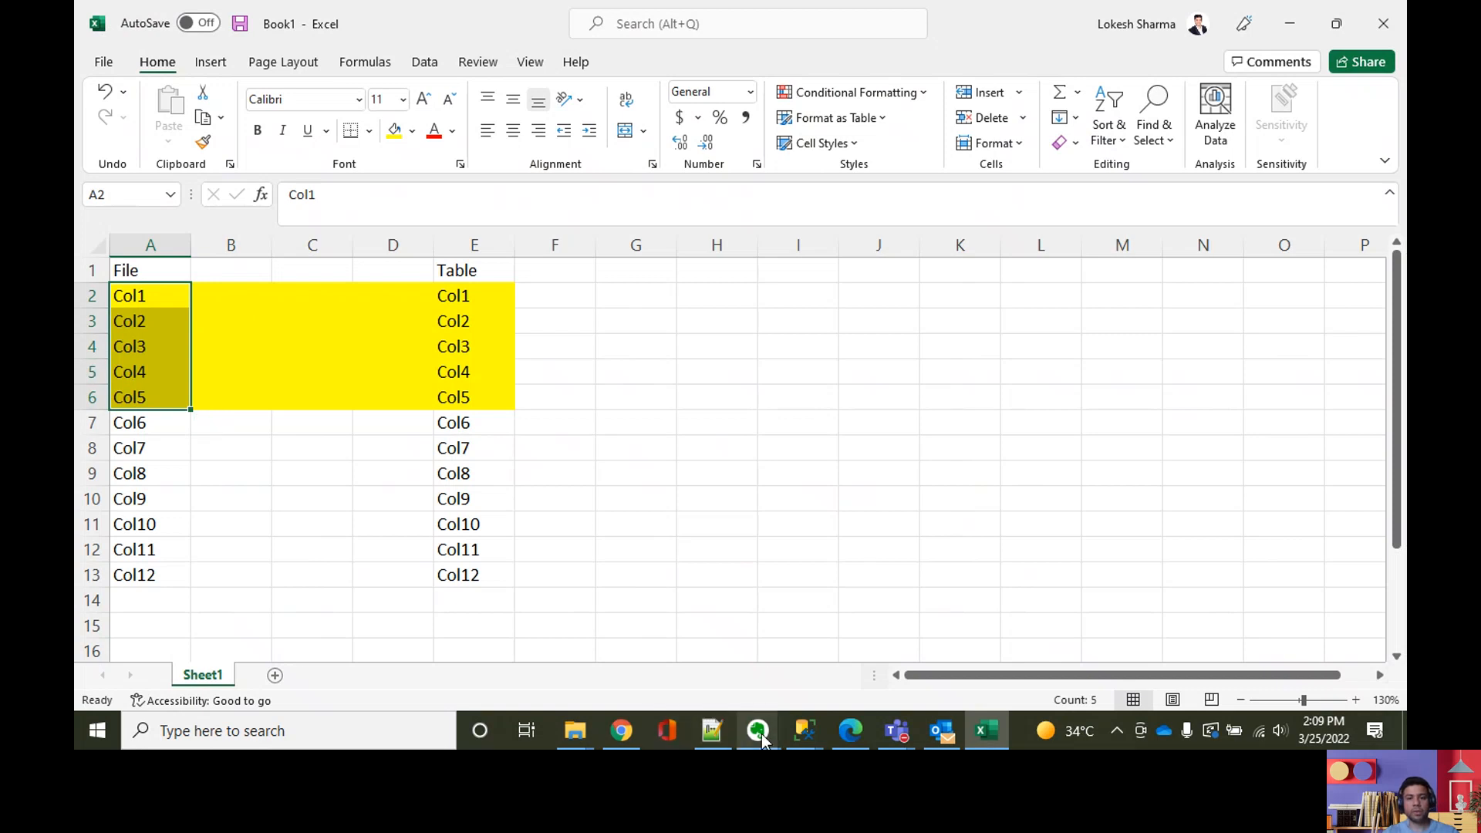
Step: Switch to the SQLQuery.sql window in SQL Server Management Studio and examine the cntl.ColumnsMapping insert statements for moviesDB1.csv and moviesDB2.csv
left_click(803, 731)
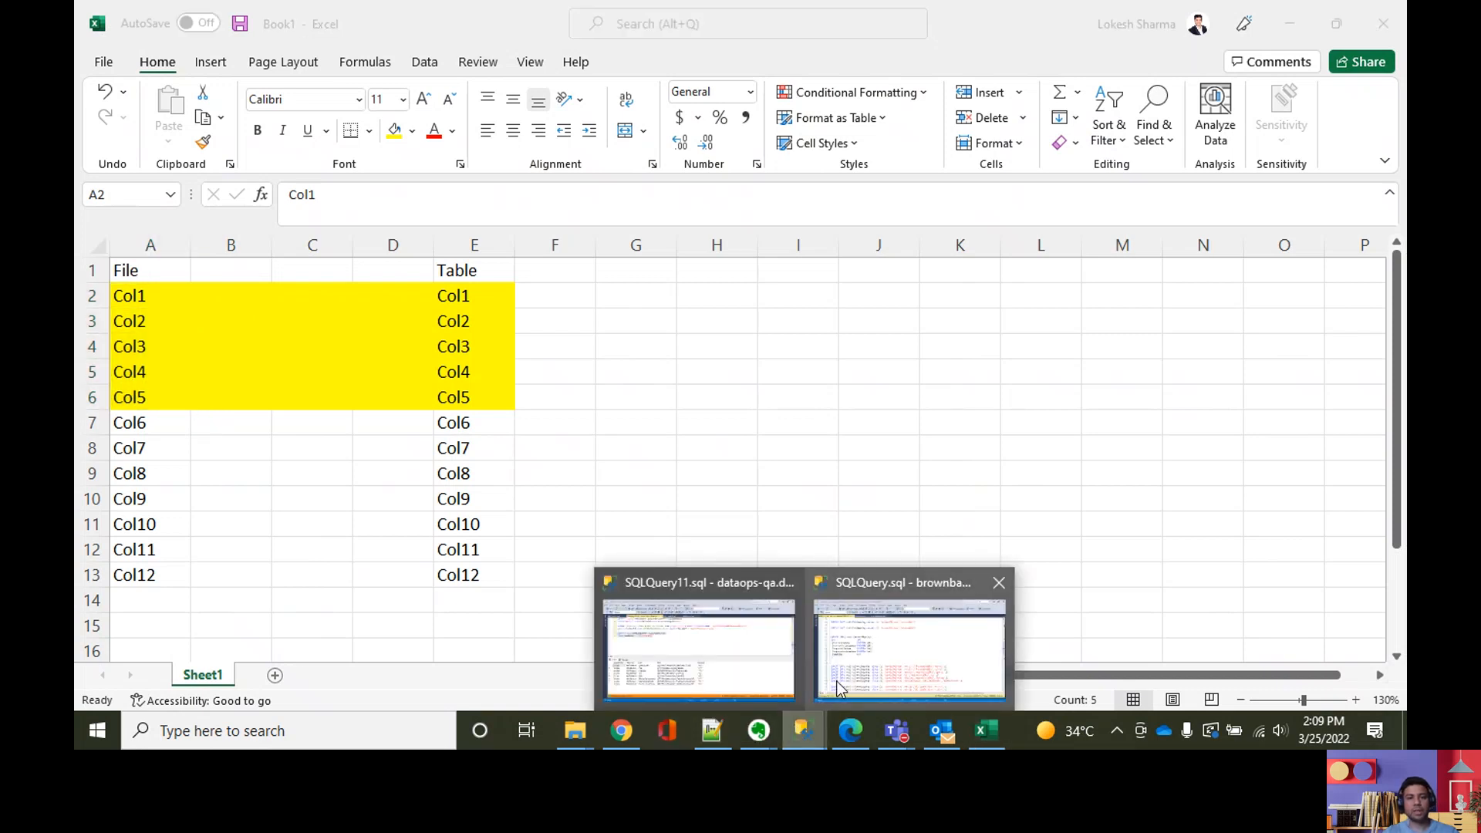
left_click(838, 686)
scroll(585, 427, "up", 3)
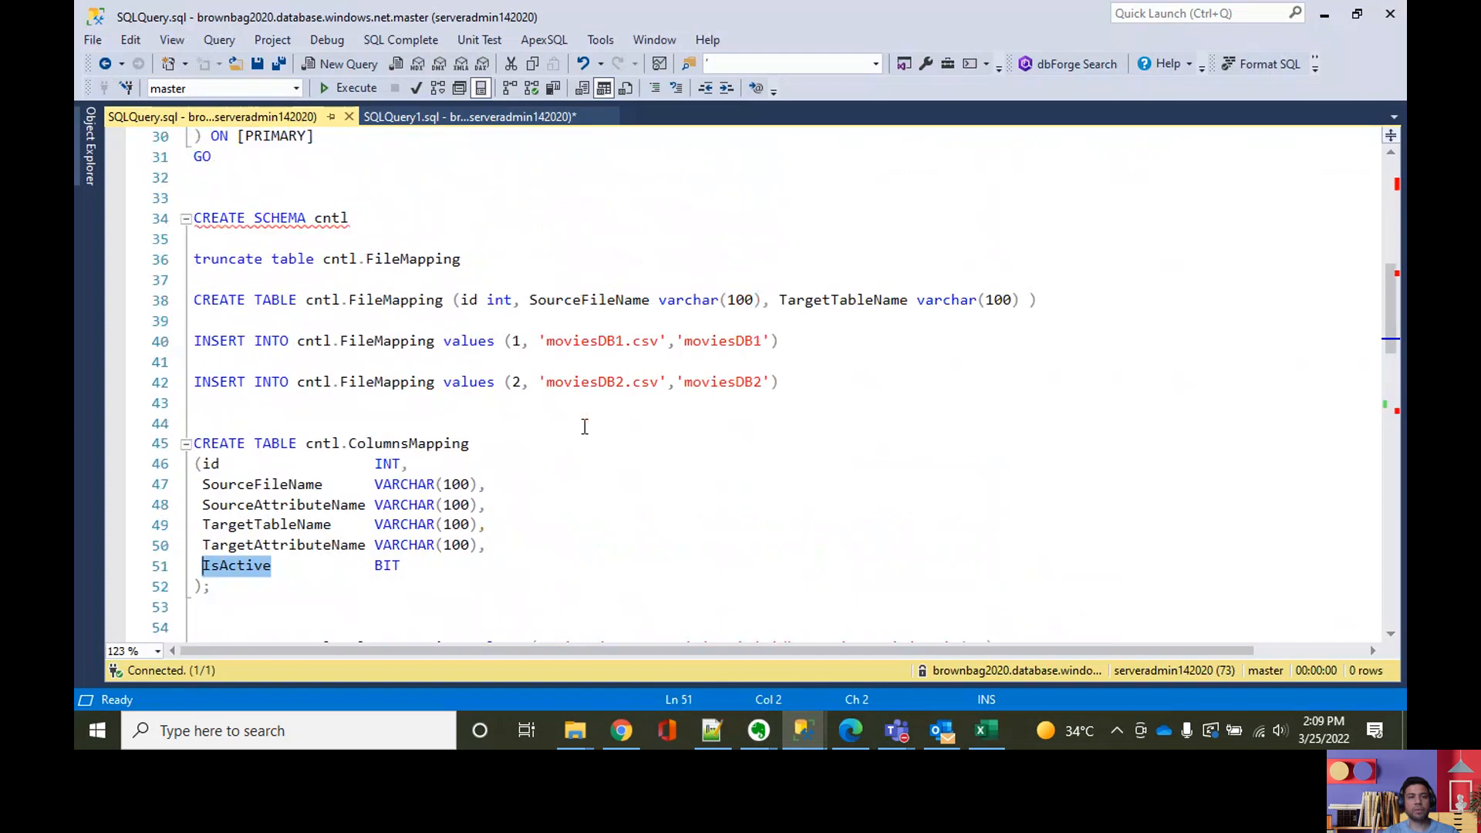
scroll(585, 426, "down", 1)
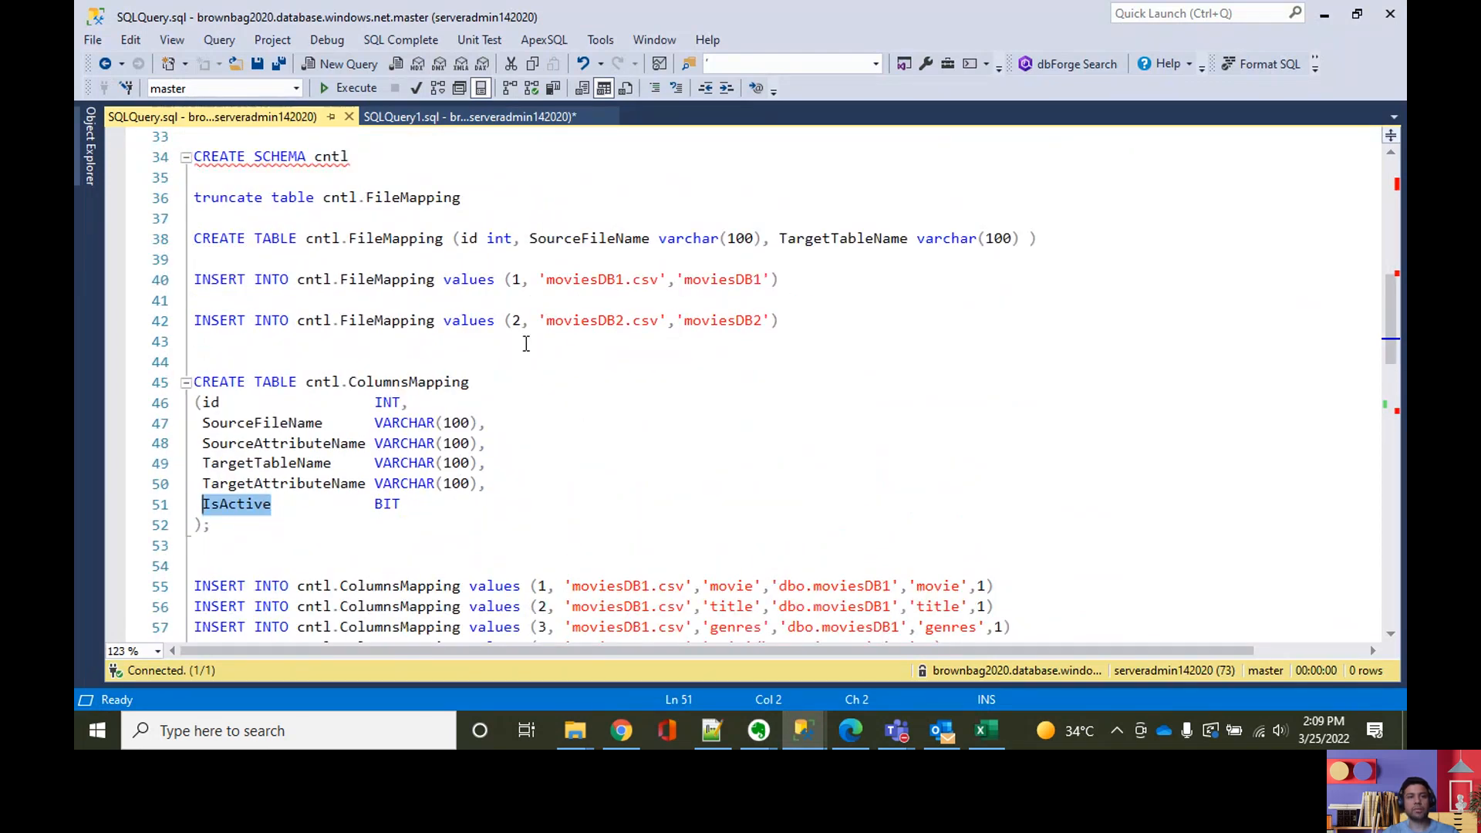
scroll(526, 343, "down", 3)
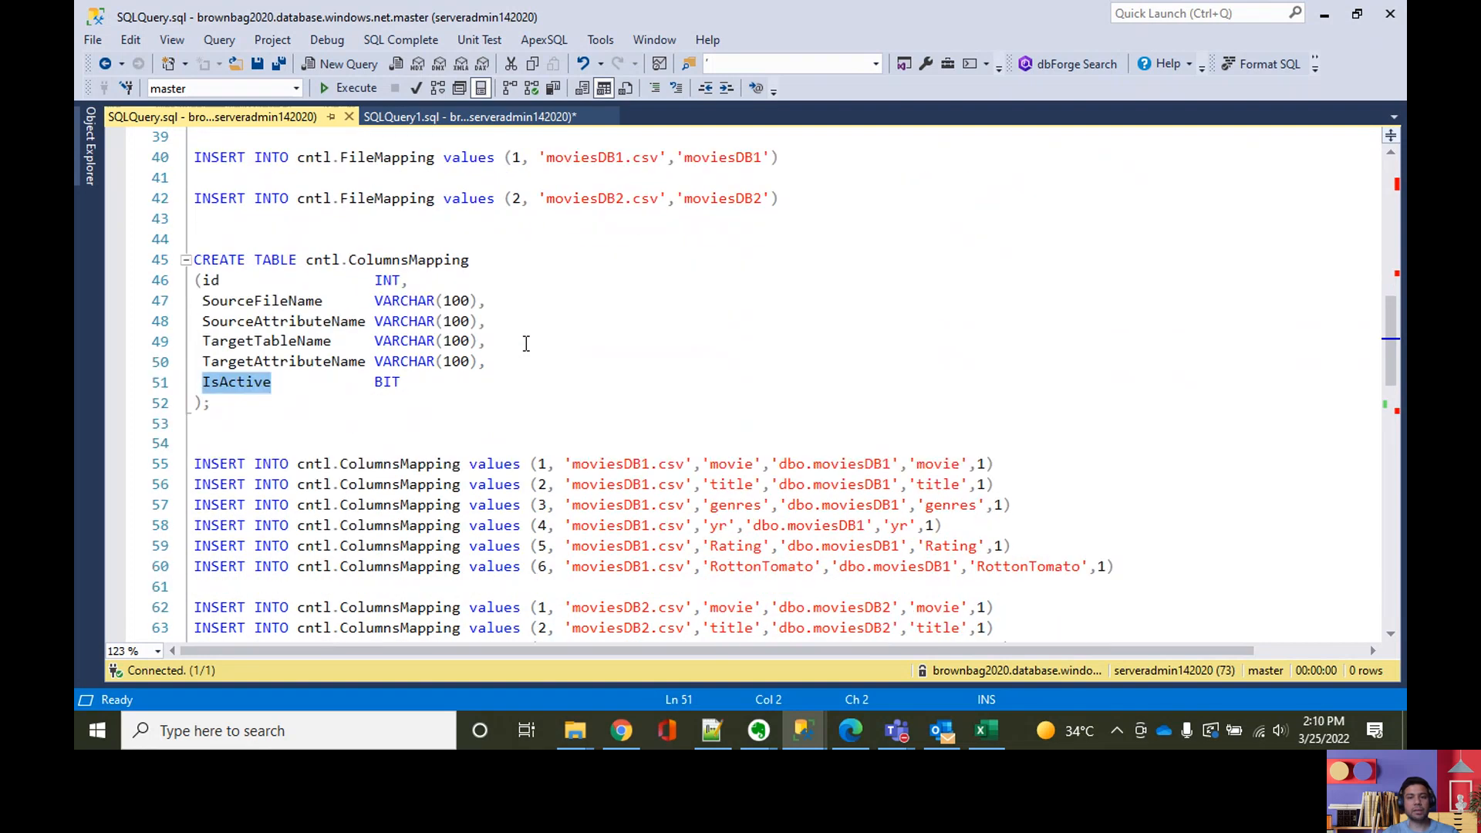
scroll(303, 387, "down", 3)
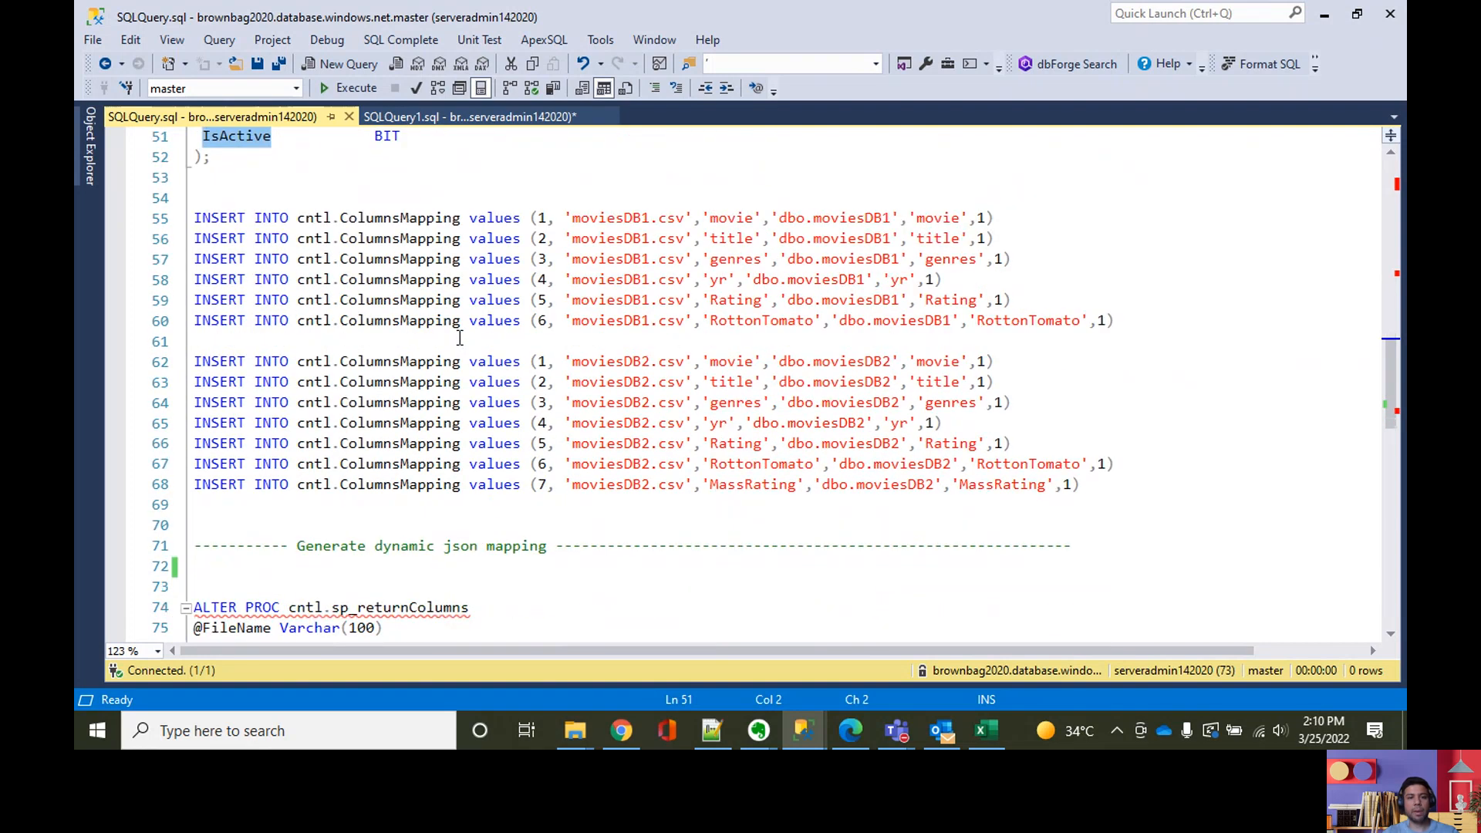
scroll(569, 345, "down", 1)
scroll(420, 340, "up", 3)
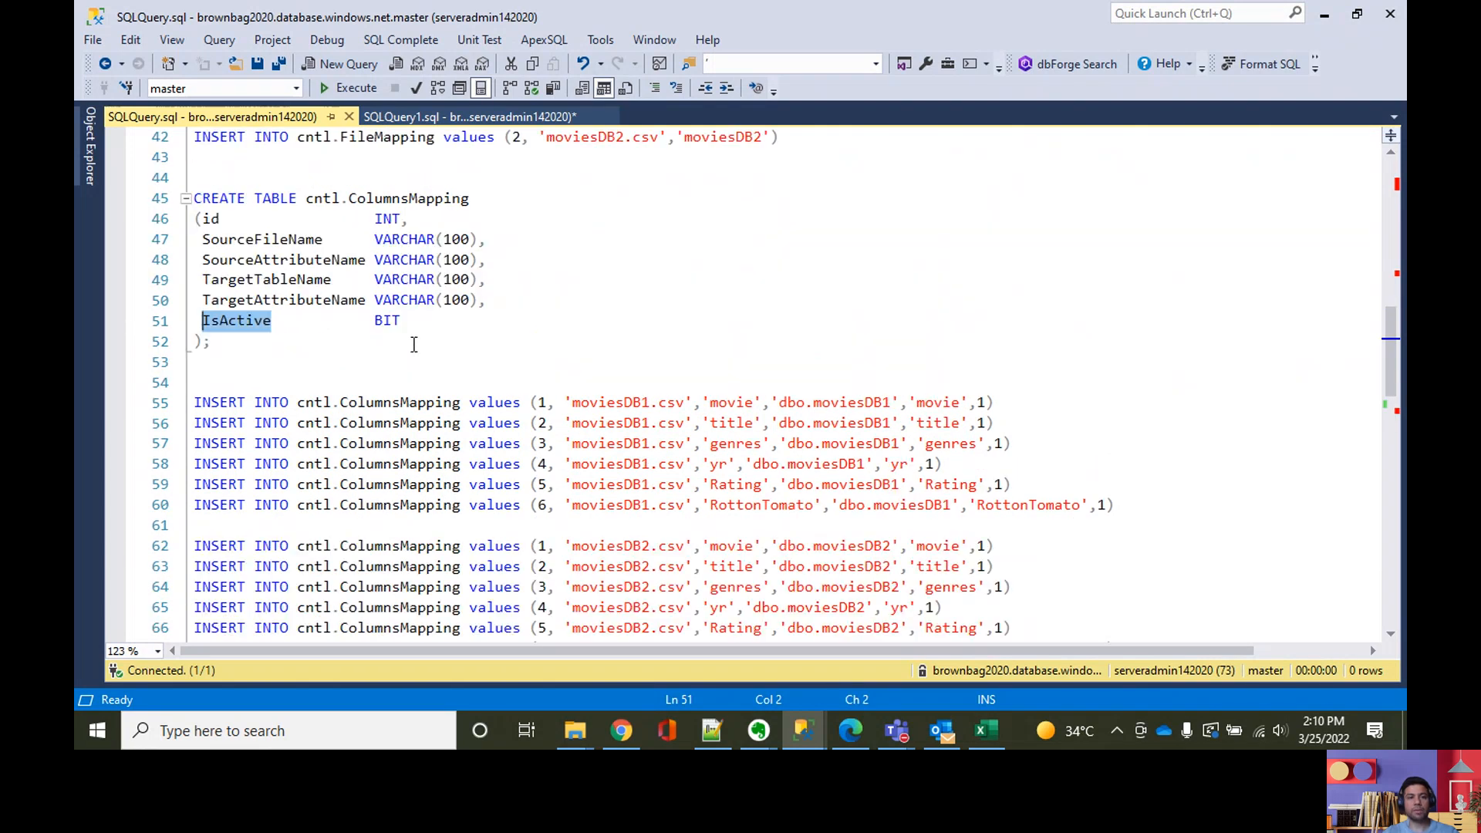
scroll(415, 345, "down", 1)
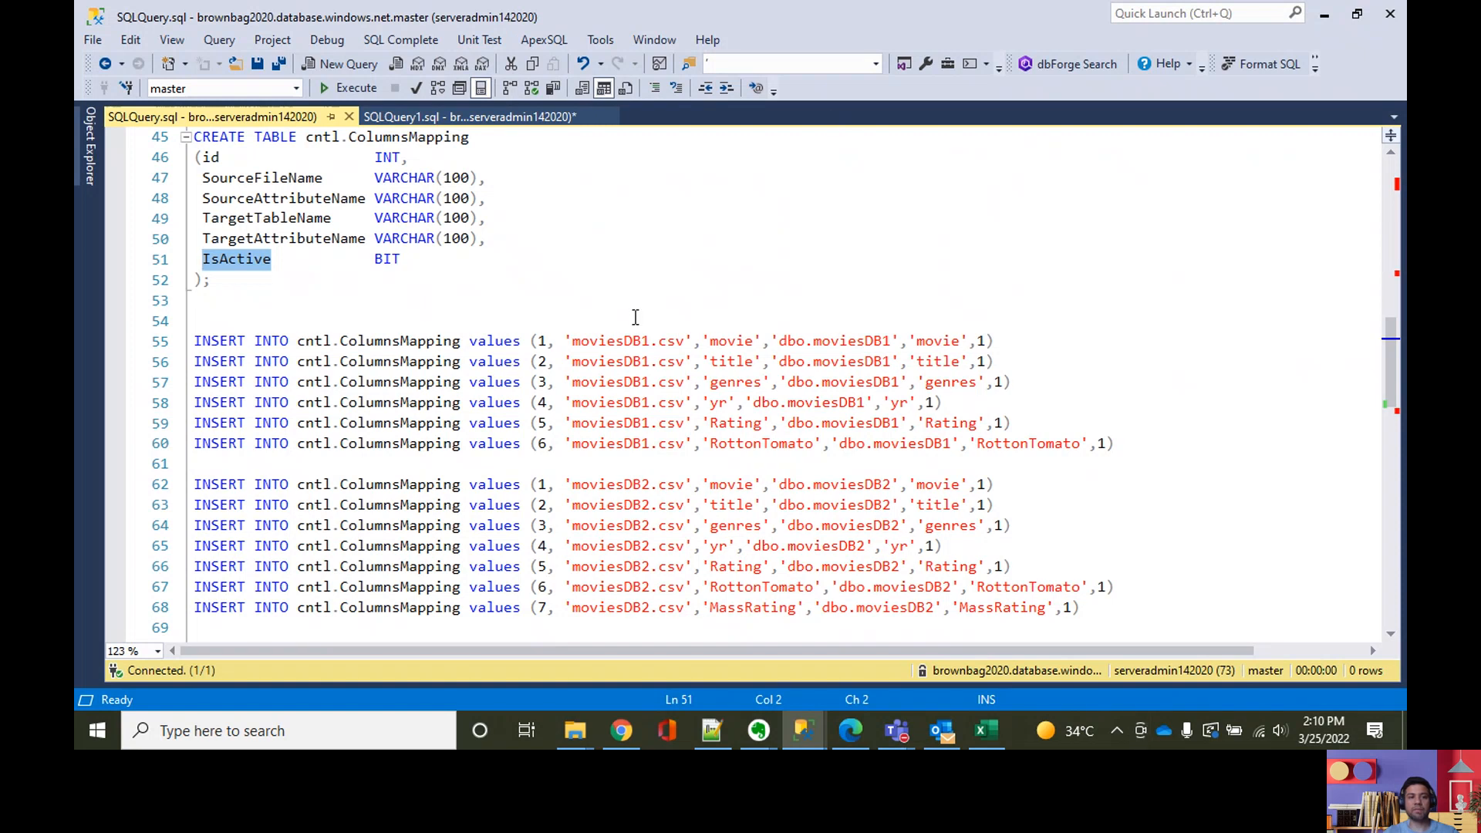
scroll(636, 322, "down", 1)
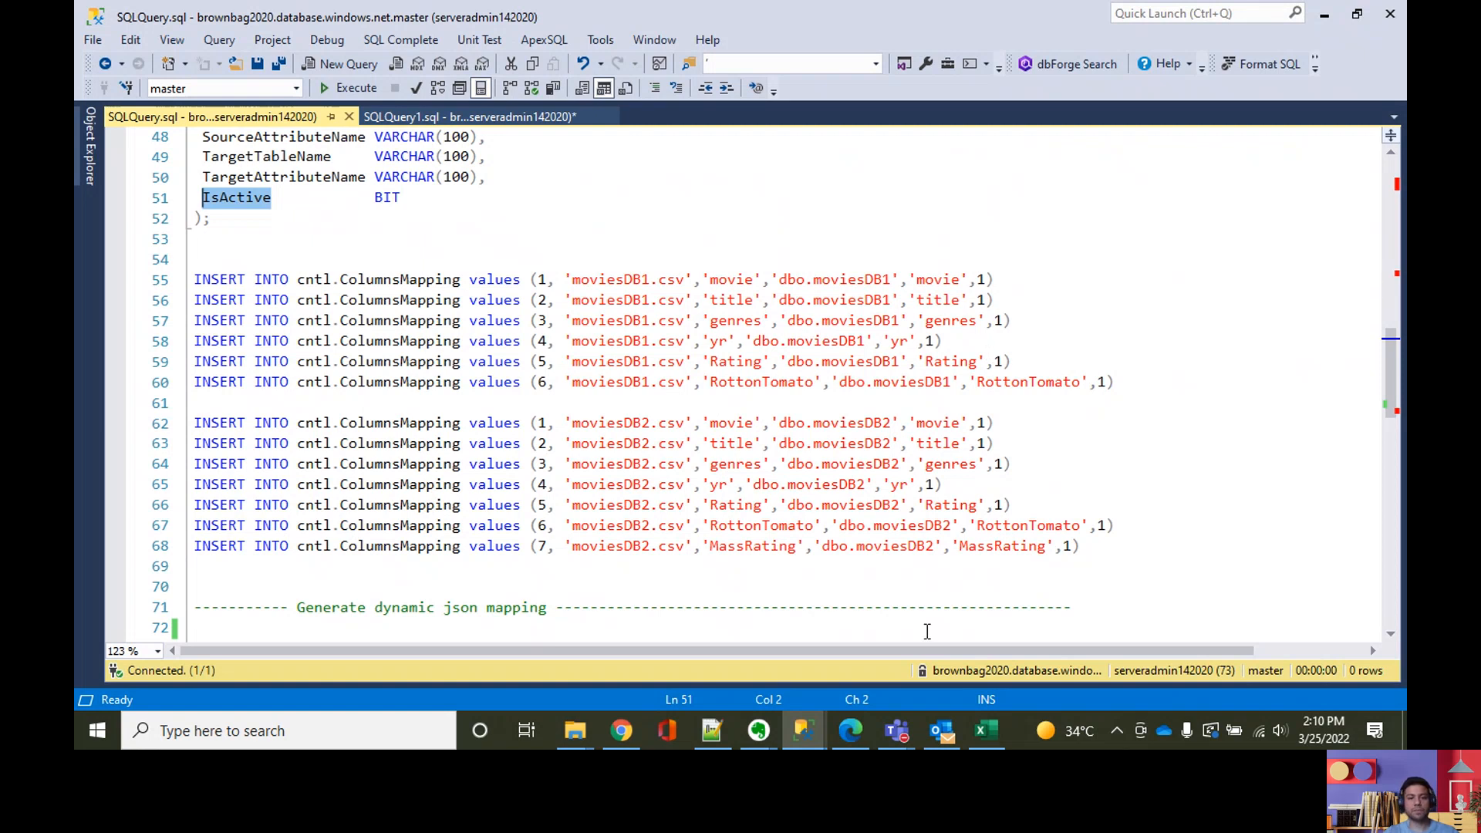
Step: Switch to Chrome and view the Test folder of the firstcontainer20200725 container in the Azure portal at 100% zoom
left_click(621, 731)
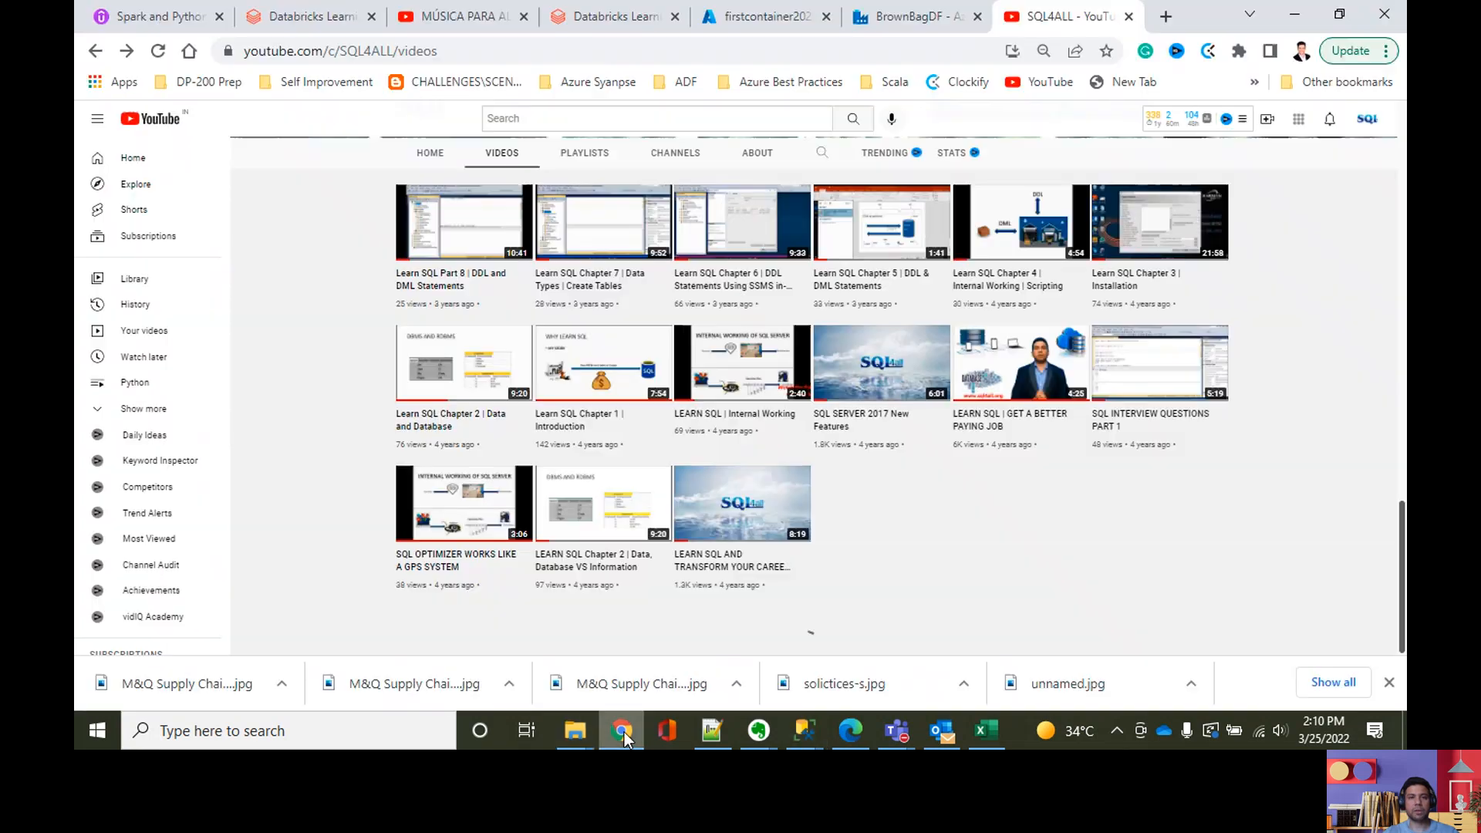
left_click(767, 16)
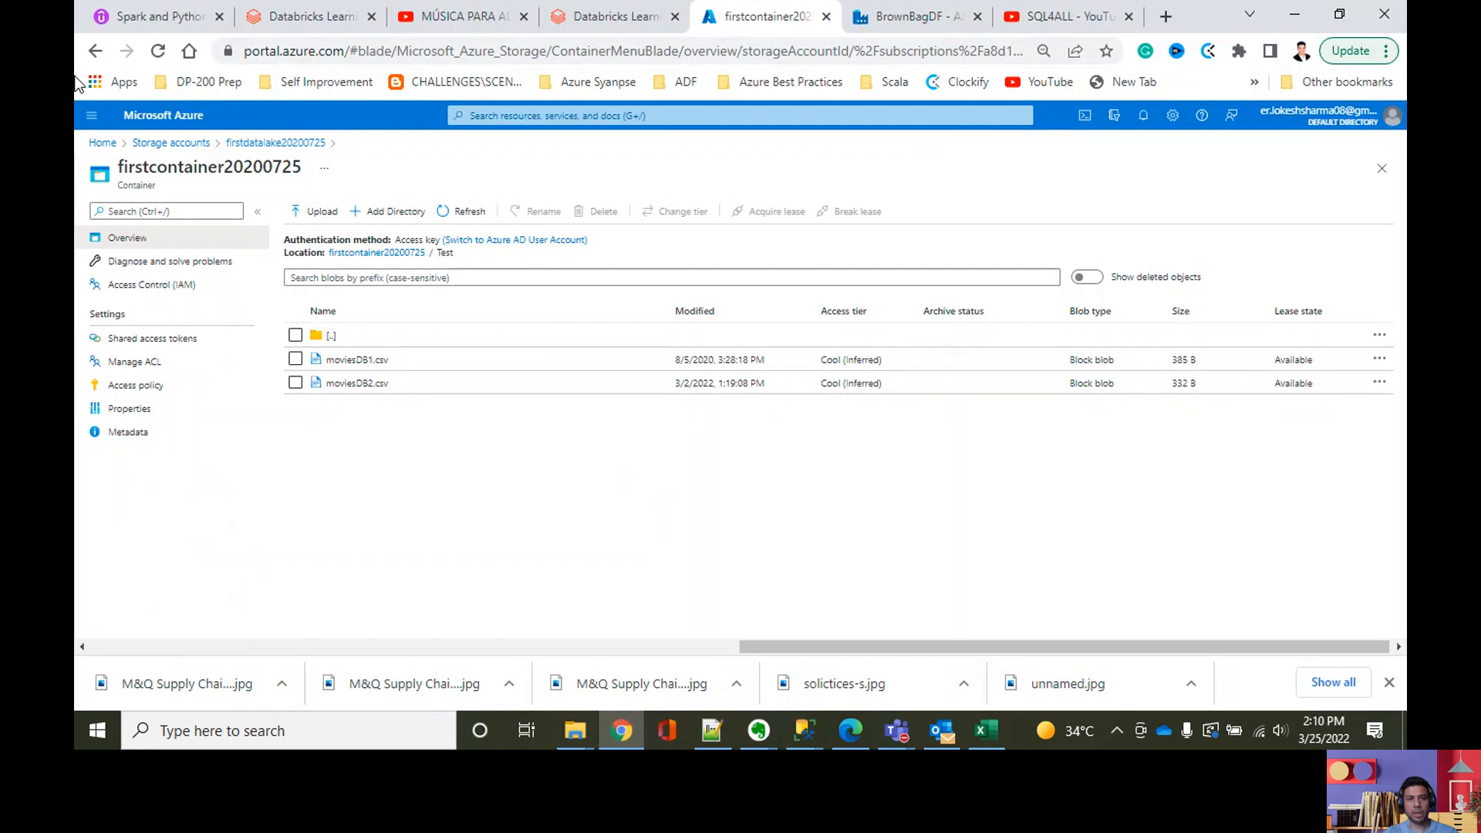
key("ctrl+plus")
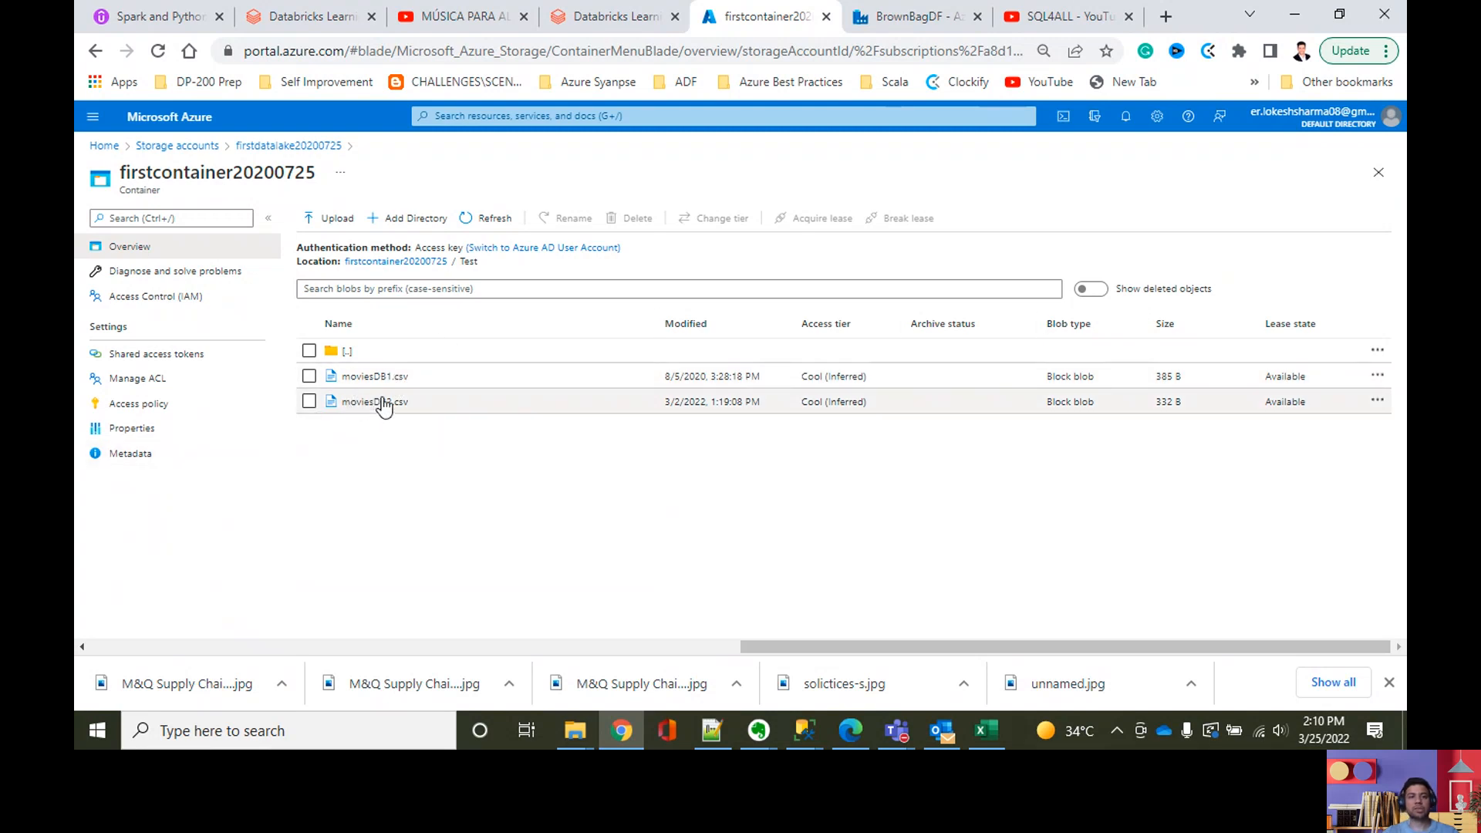
key("ctrl+plus")
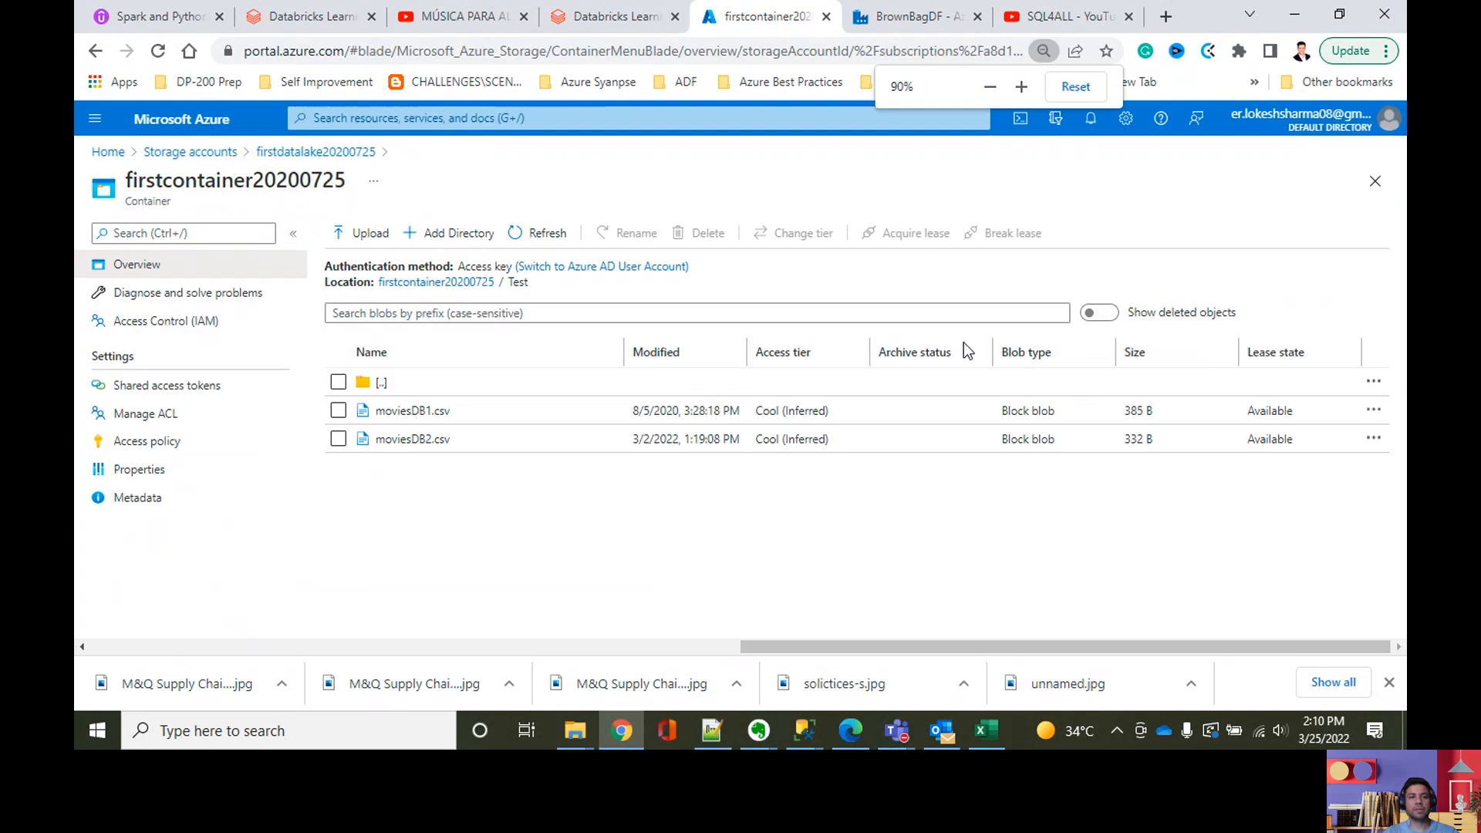
key("ctrl+plus")
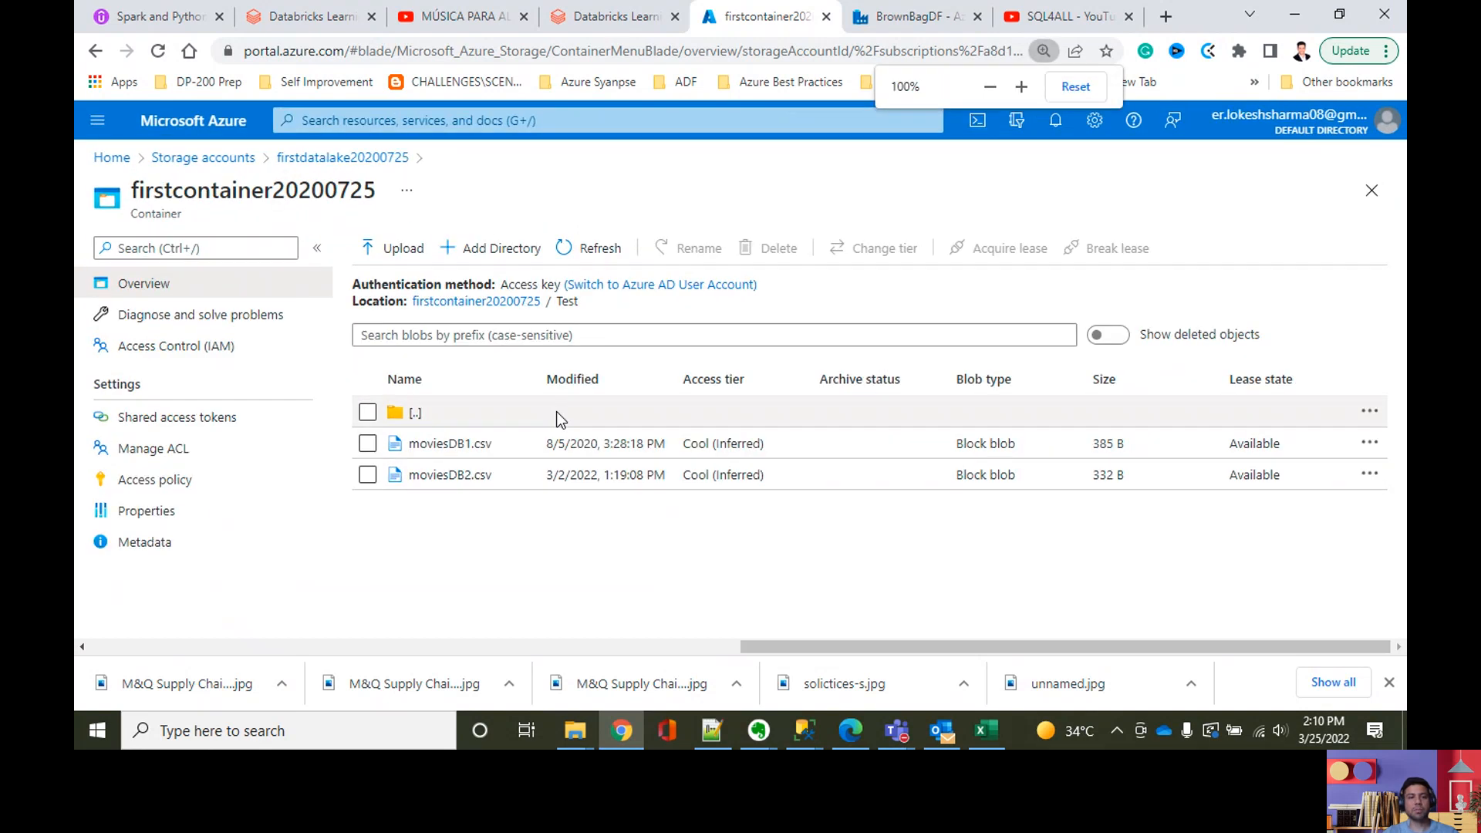
Step: View the contents of the moviesDB1.csv blob, examine its header columns and close it
right_click(498, 447)
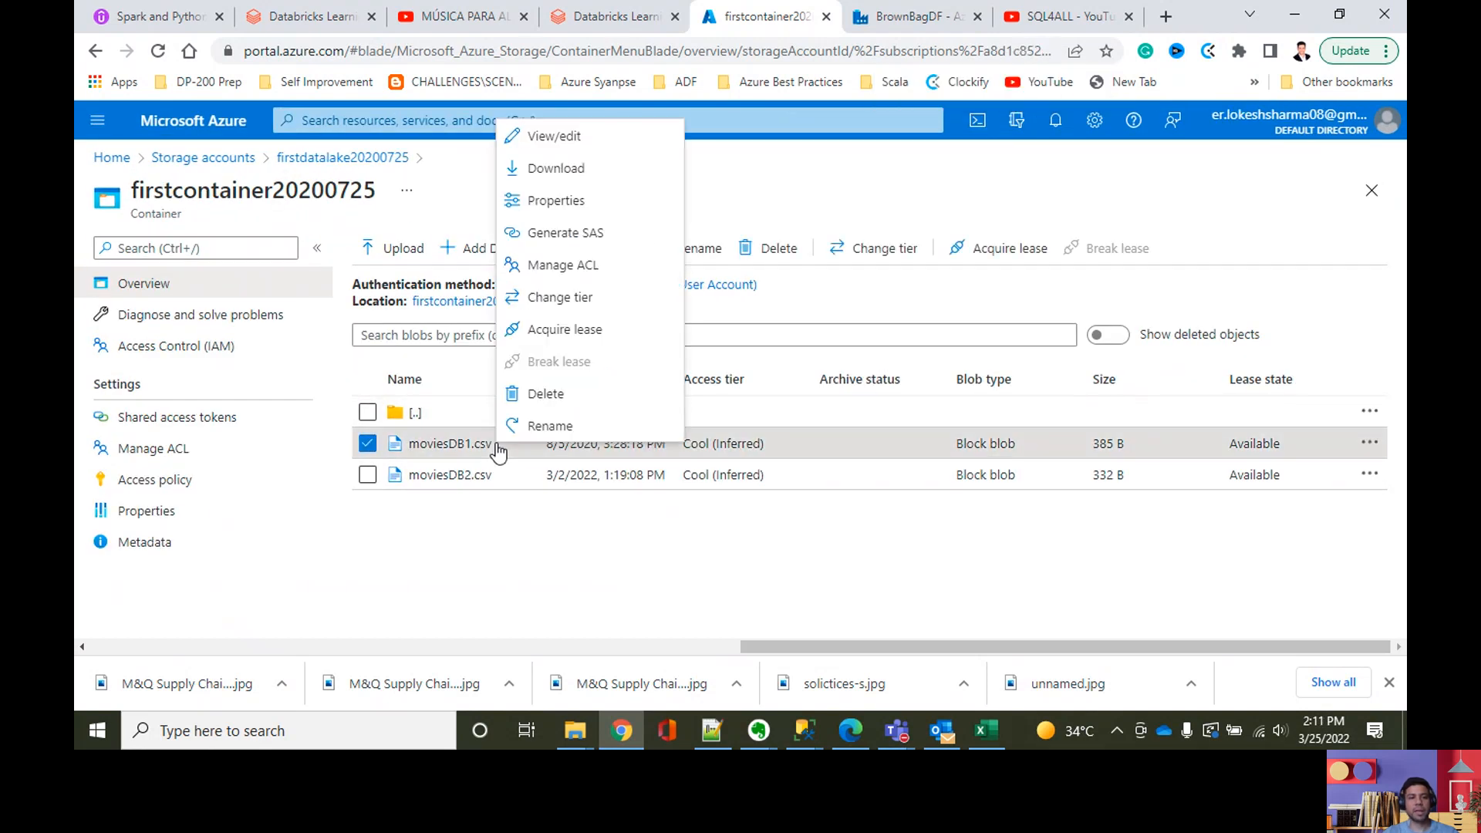
left_click(581, 148)
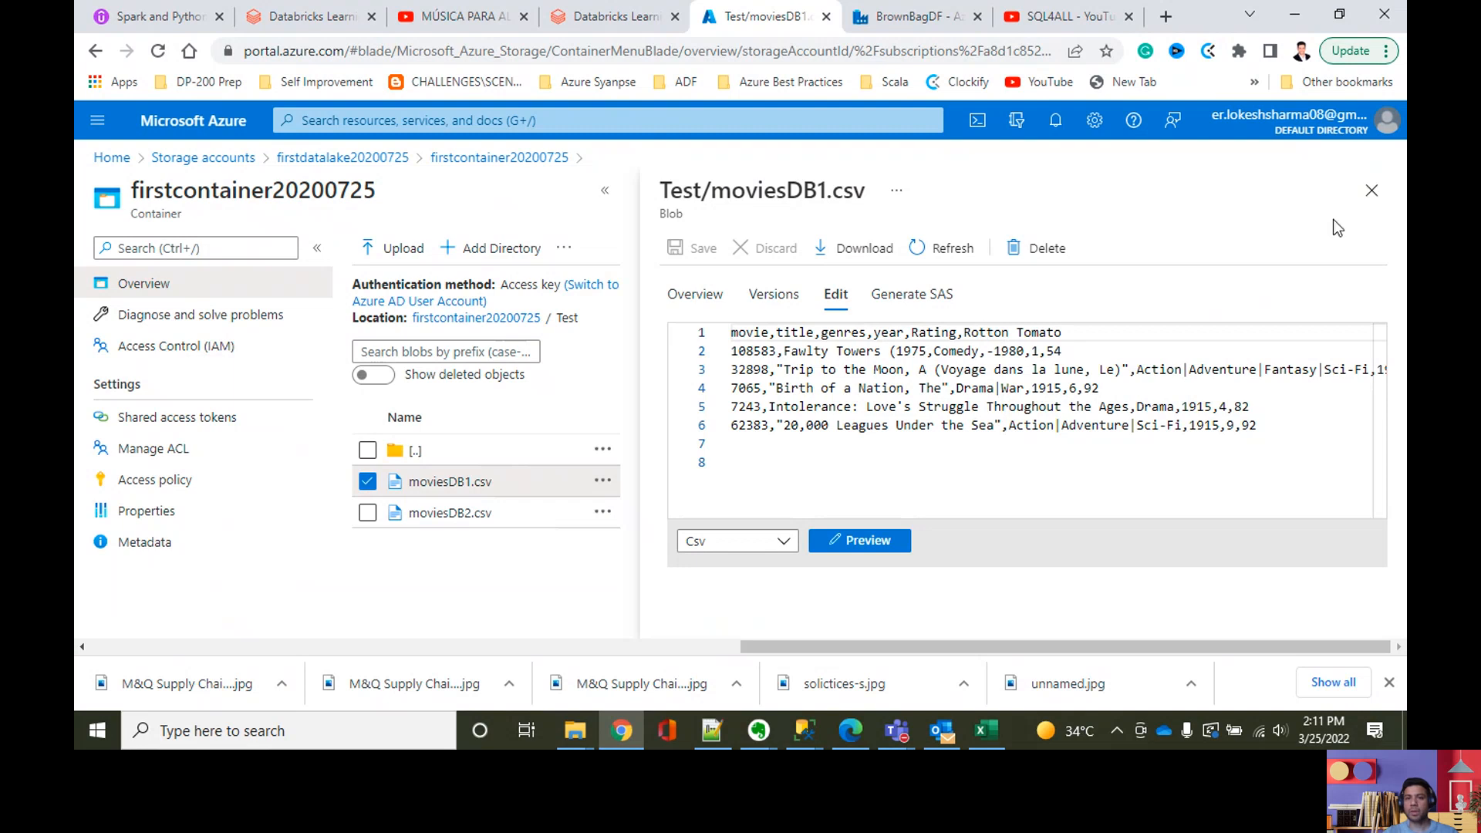
left_click(1372, 191)
Step: View the contents of the moviesDB2.csv blob, highlight the MassRating column in its header row and close the file
left_click(489, 477)
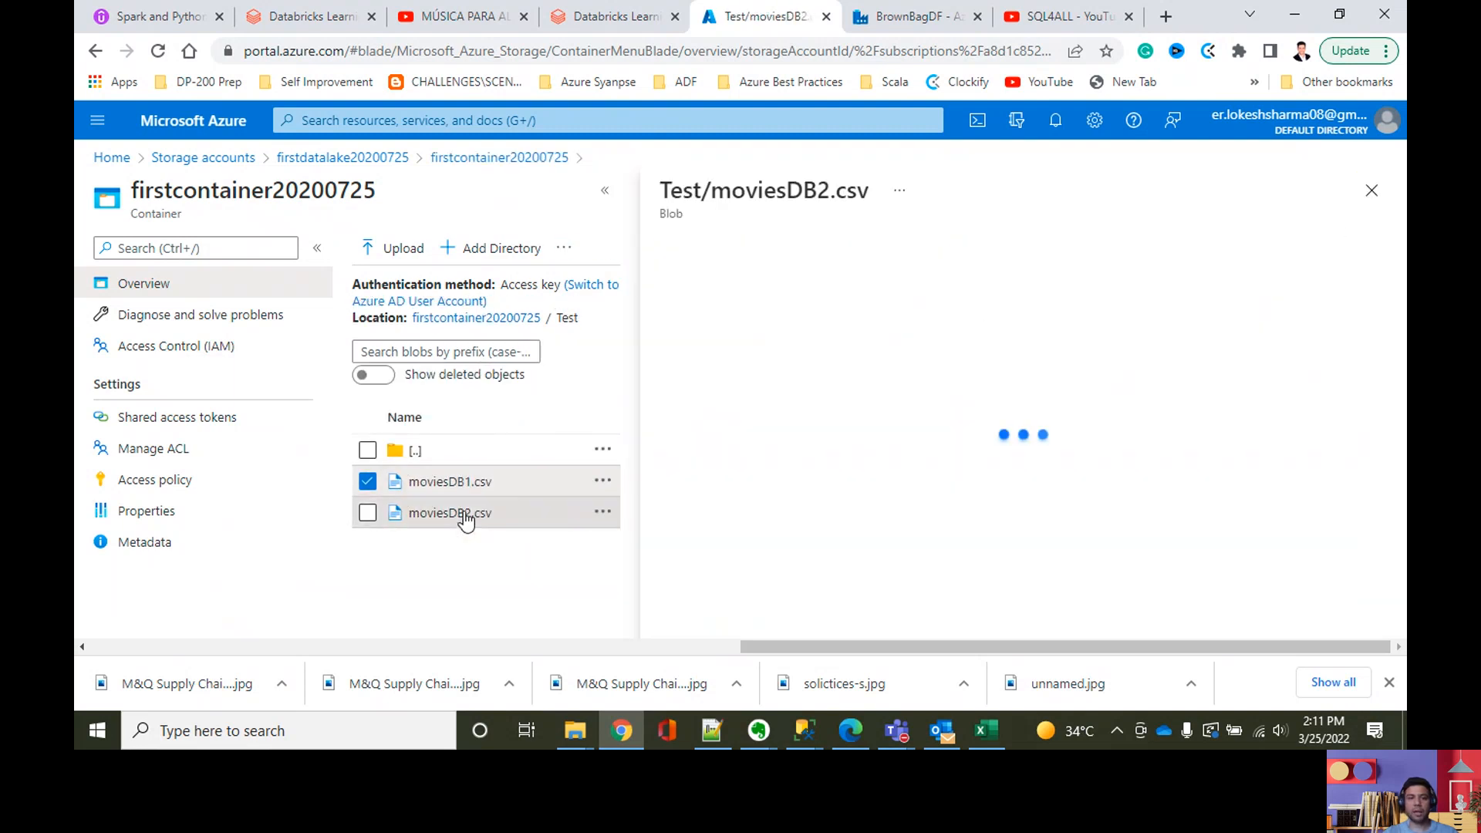
right_click(423, 515)
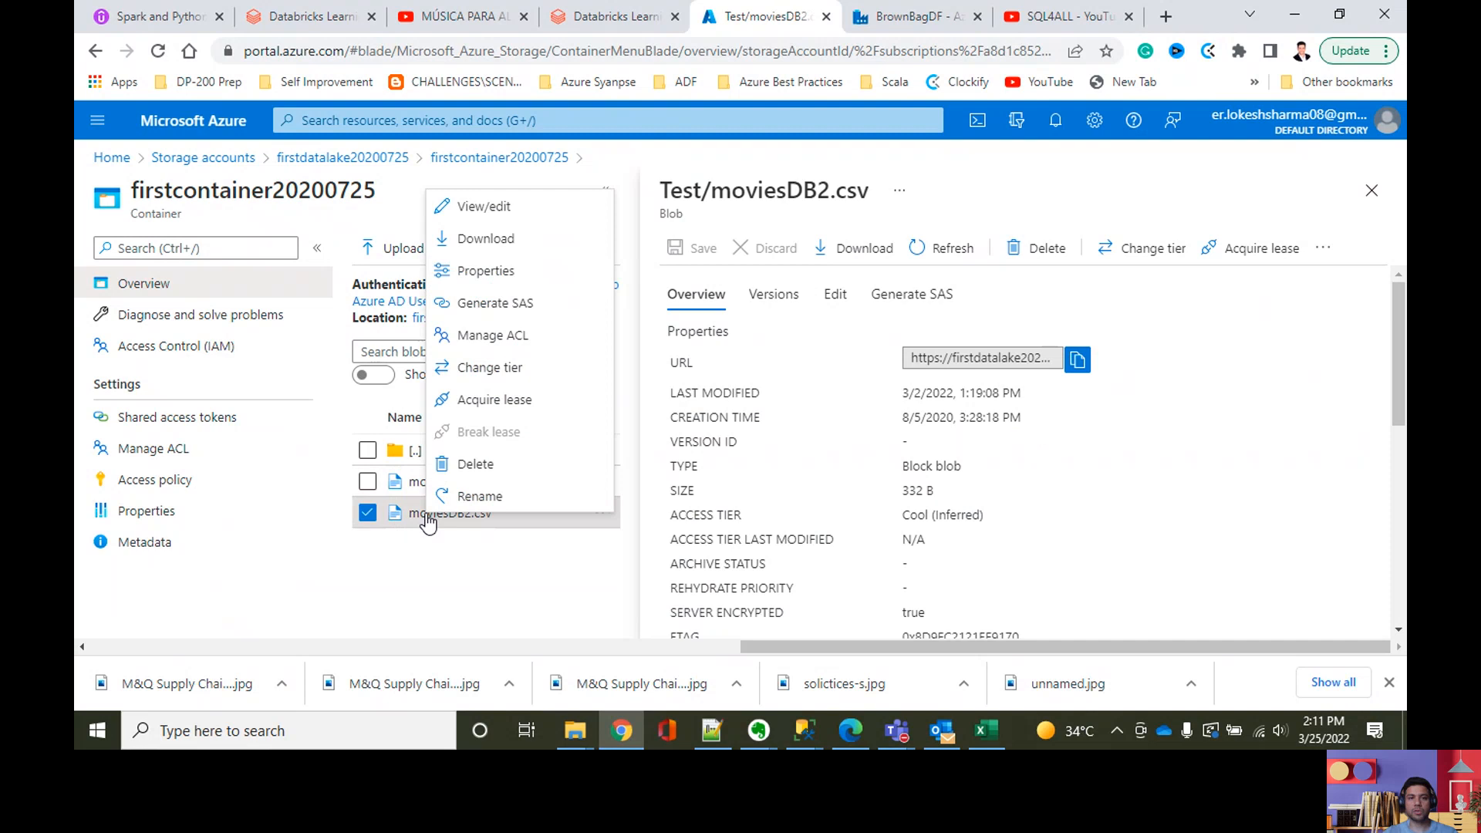
left_click(540, 220)
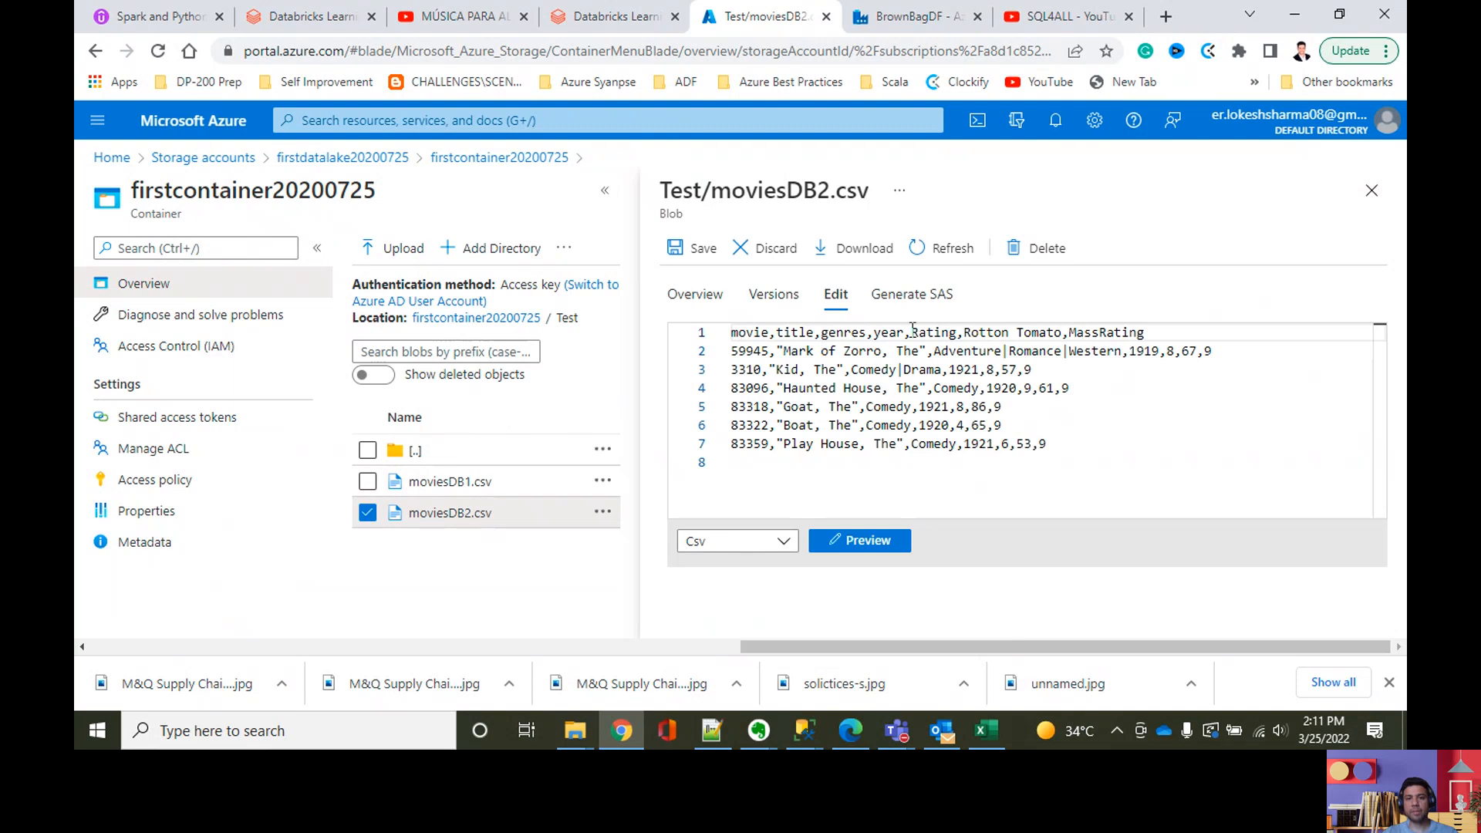
left_click_drag(1148, 341, 1068, 333)
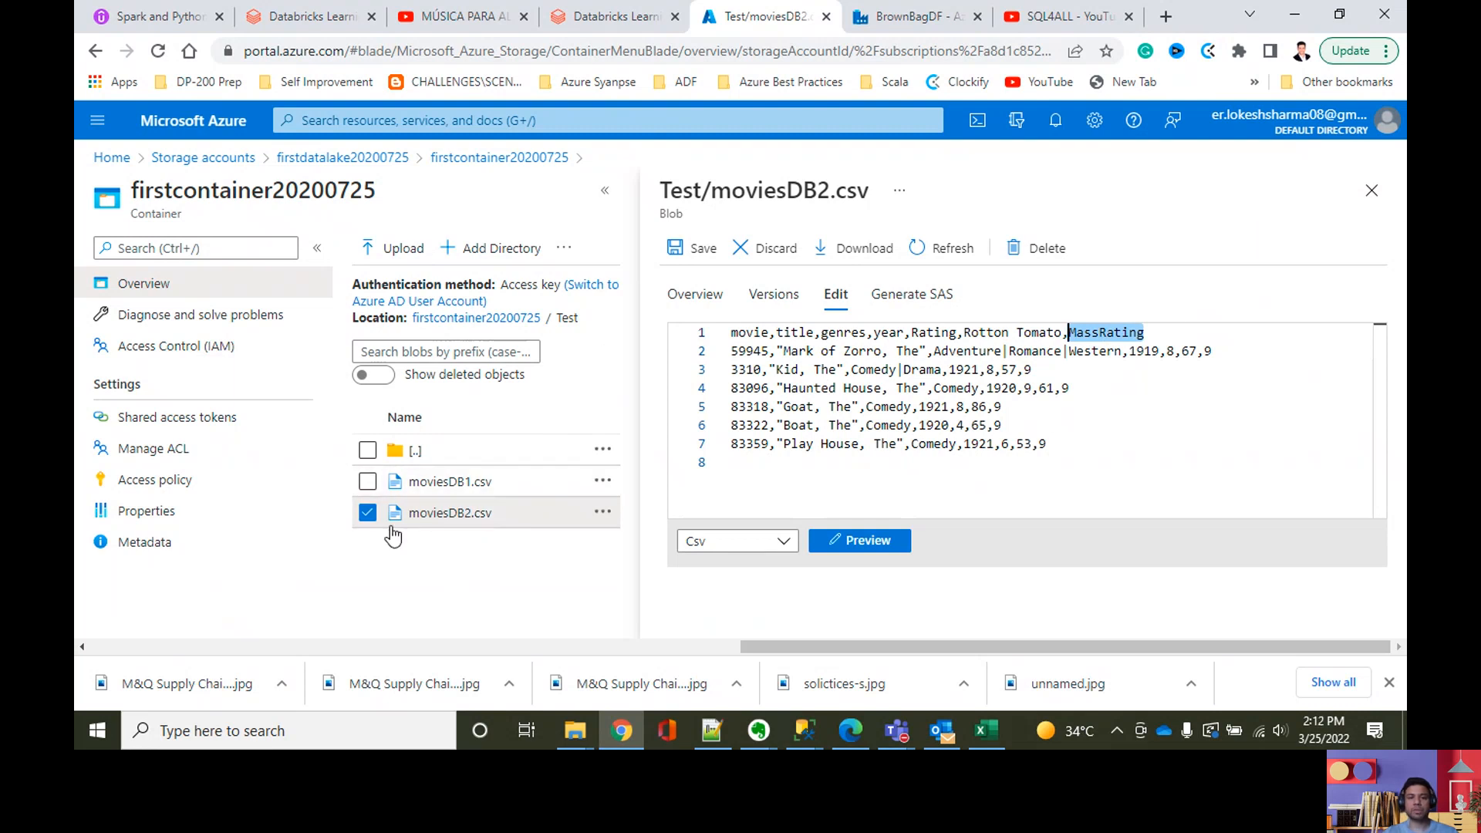
left_click(1372, 192)
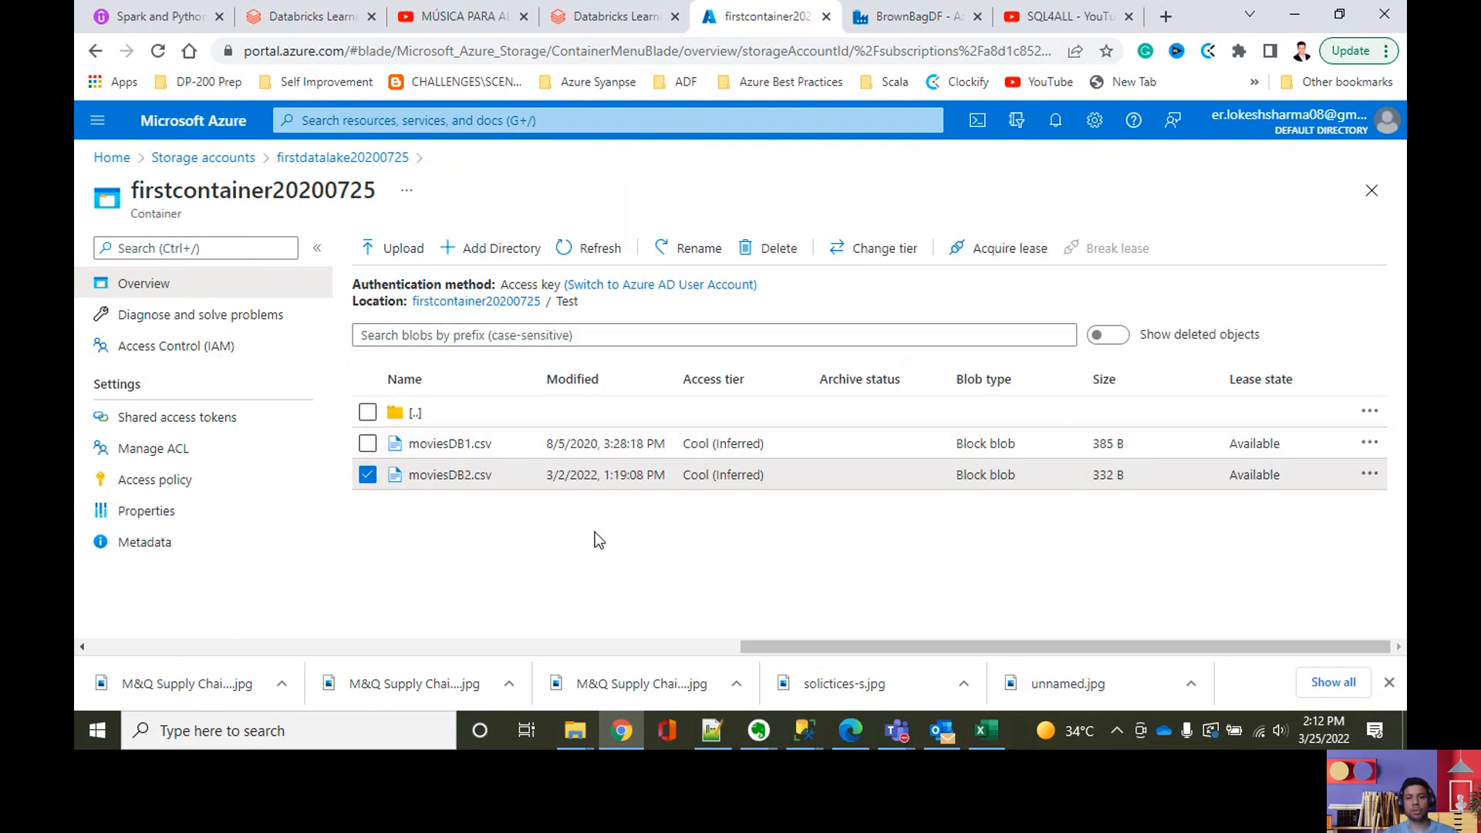
Step: Switch to the SQLQuery.sql window in SQL Server Management Studio and set the query's database to IndependenceWorks
left_click(803, 730)
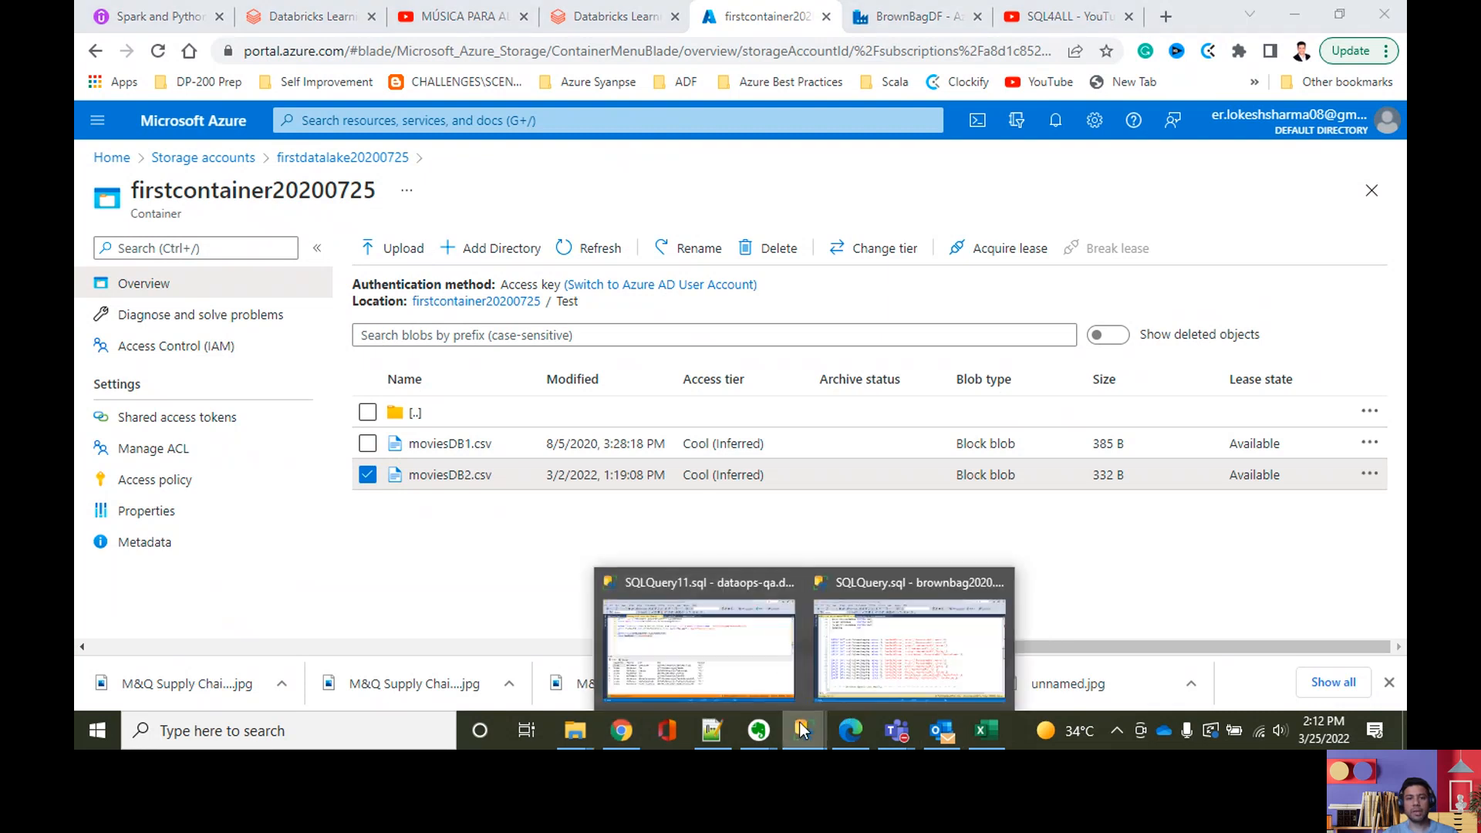
left_click(860, 647)
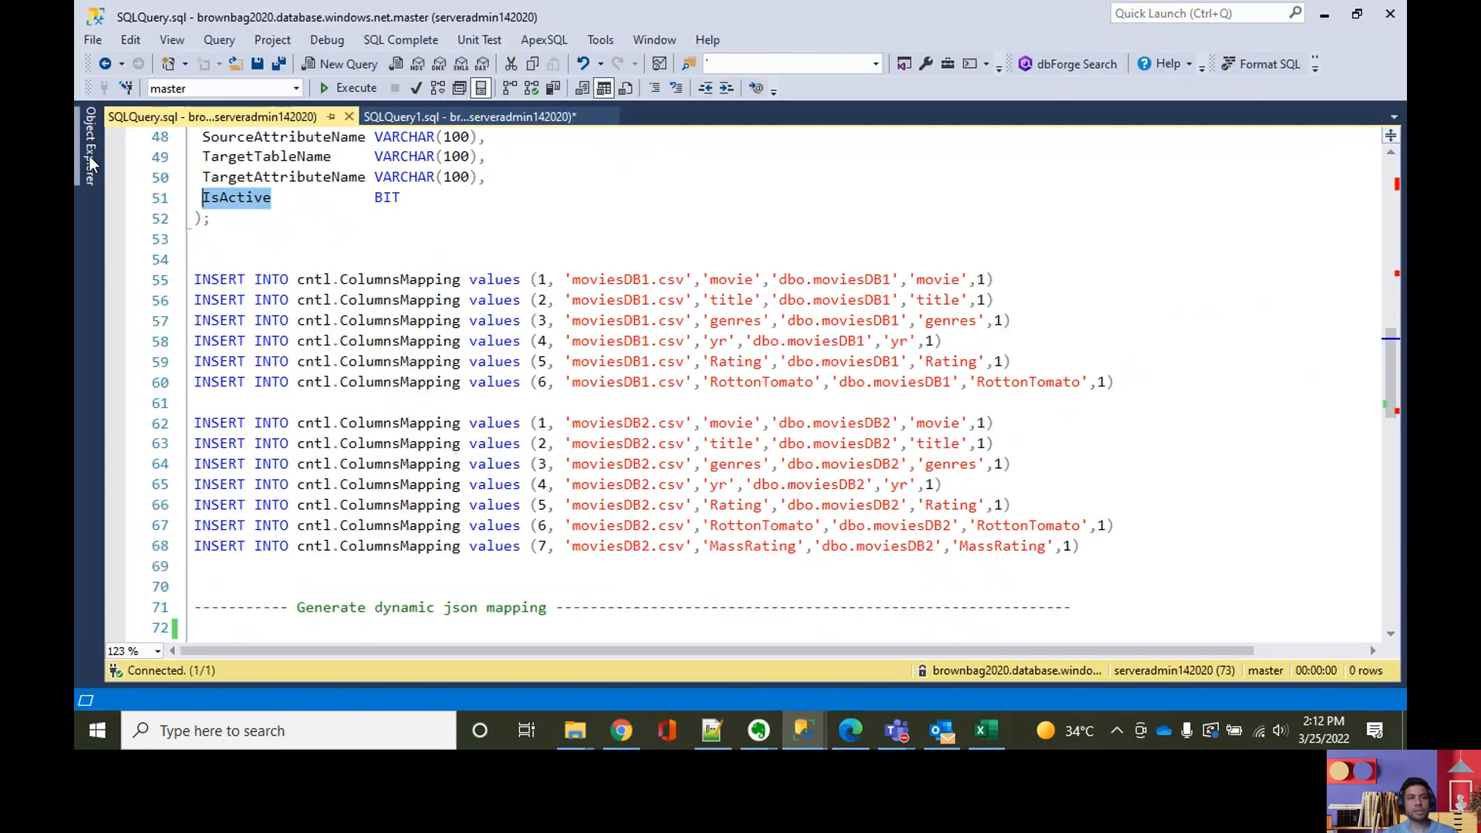
scroll(711, 238, "up", 11)
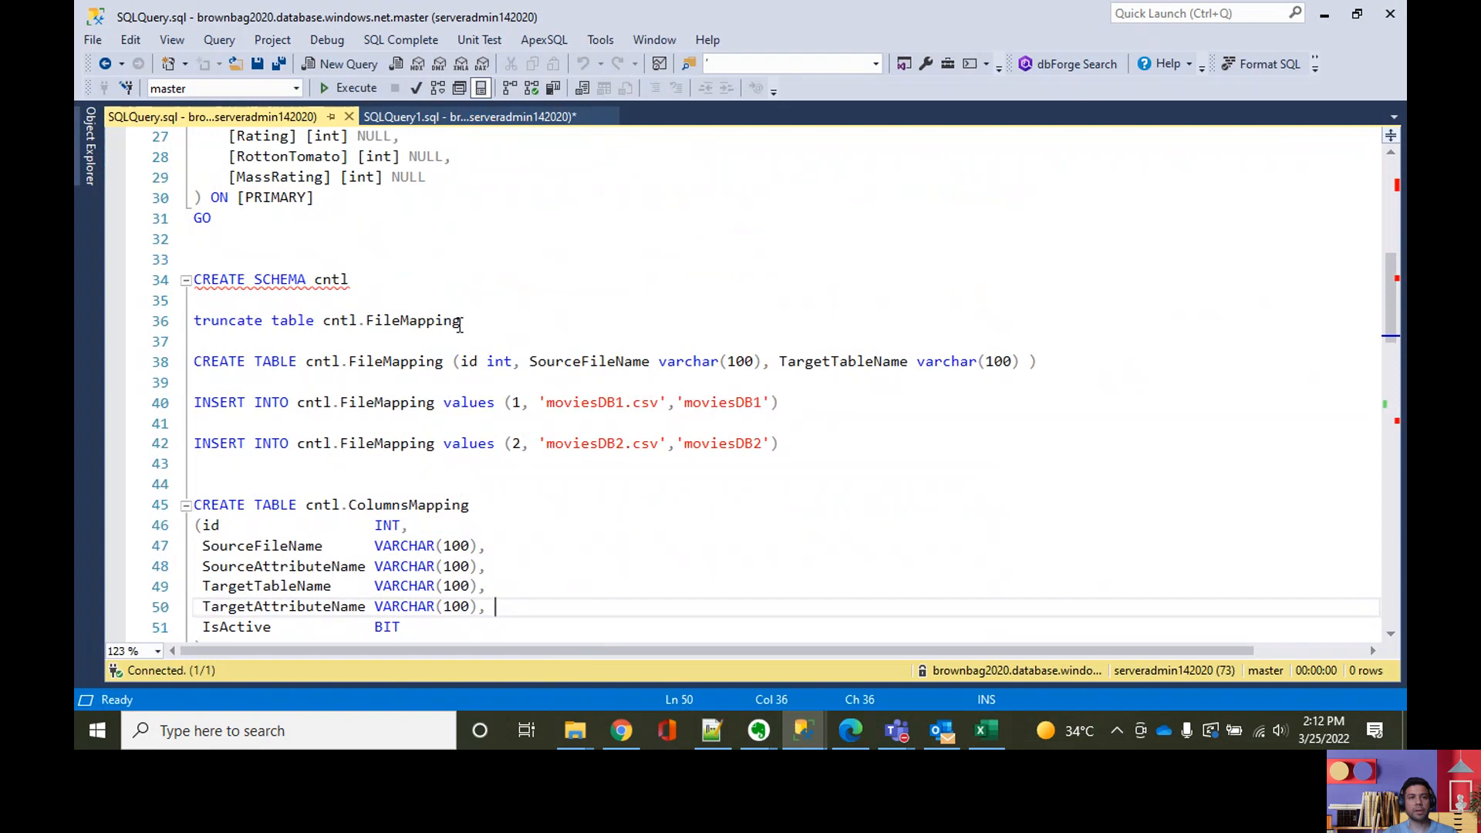
scroll(455, 328, "up", 4)
left_click(334, 299)
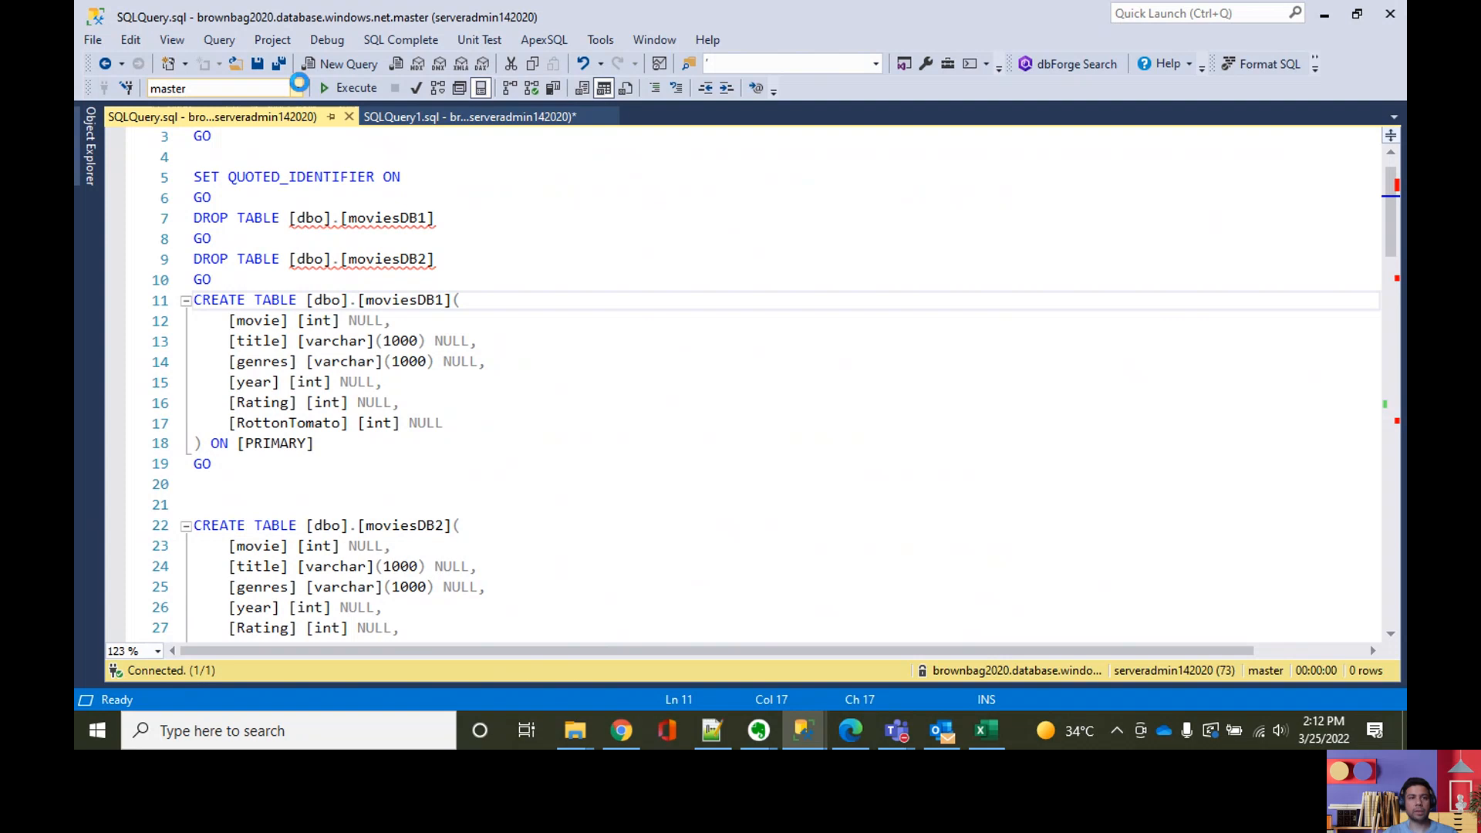
left_click(295, 88)
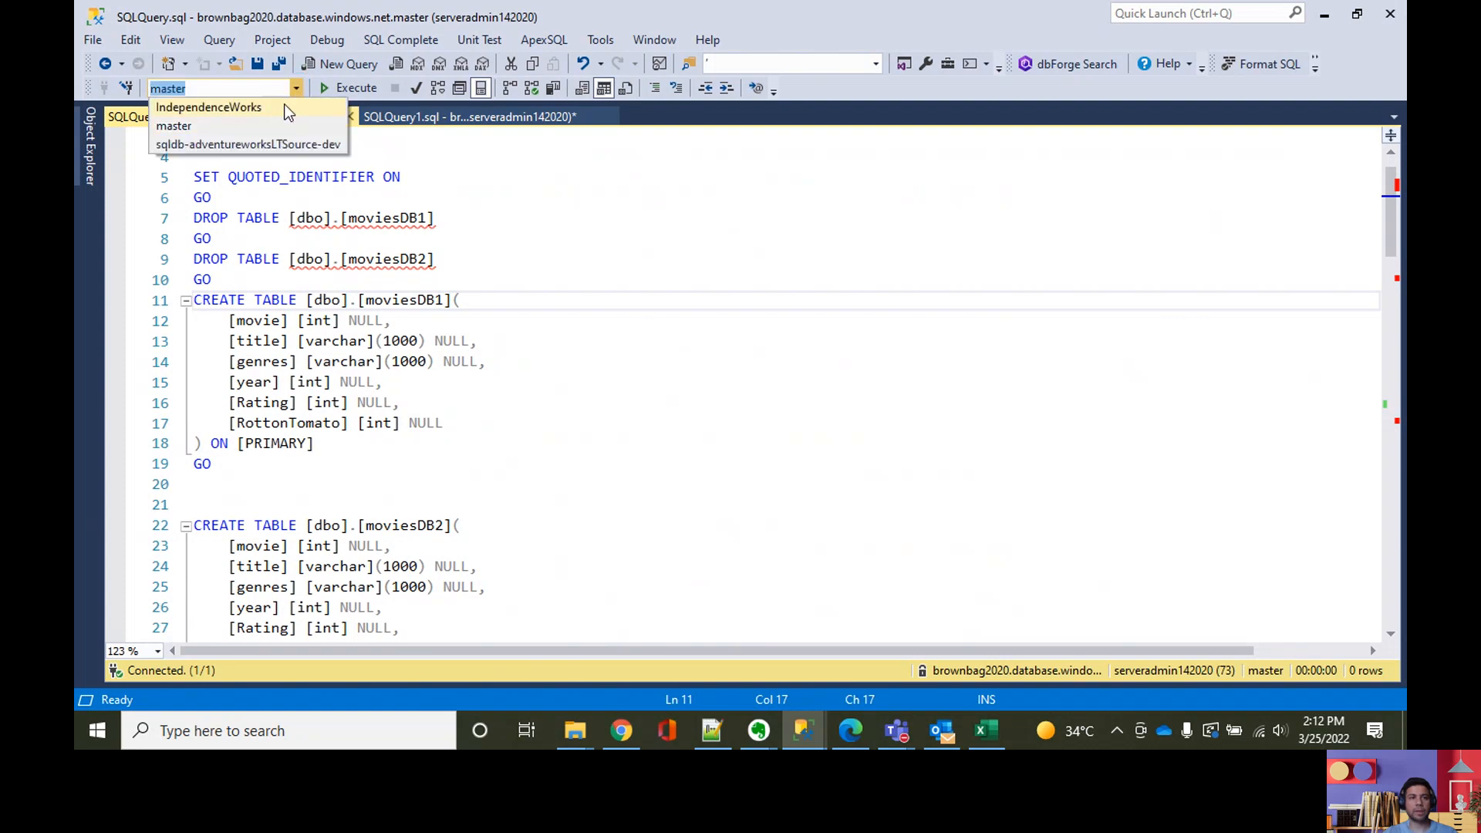
left_click(296, 116)
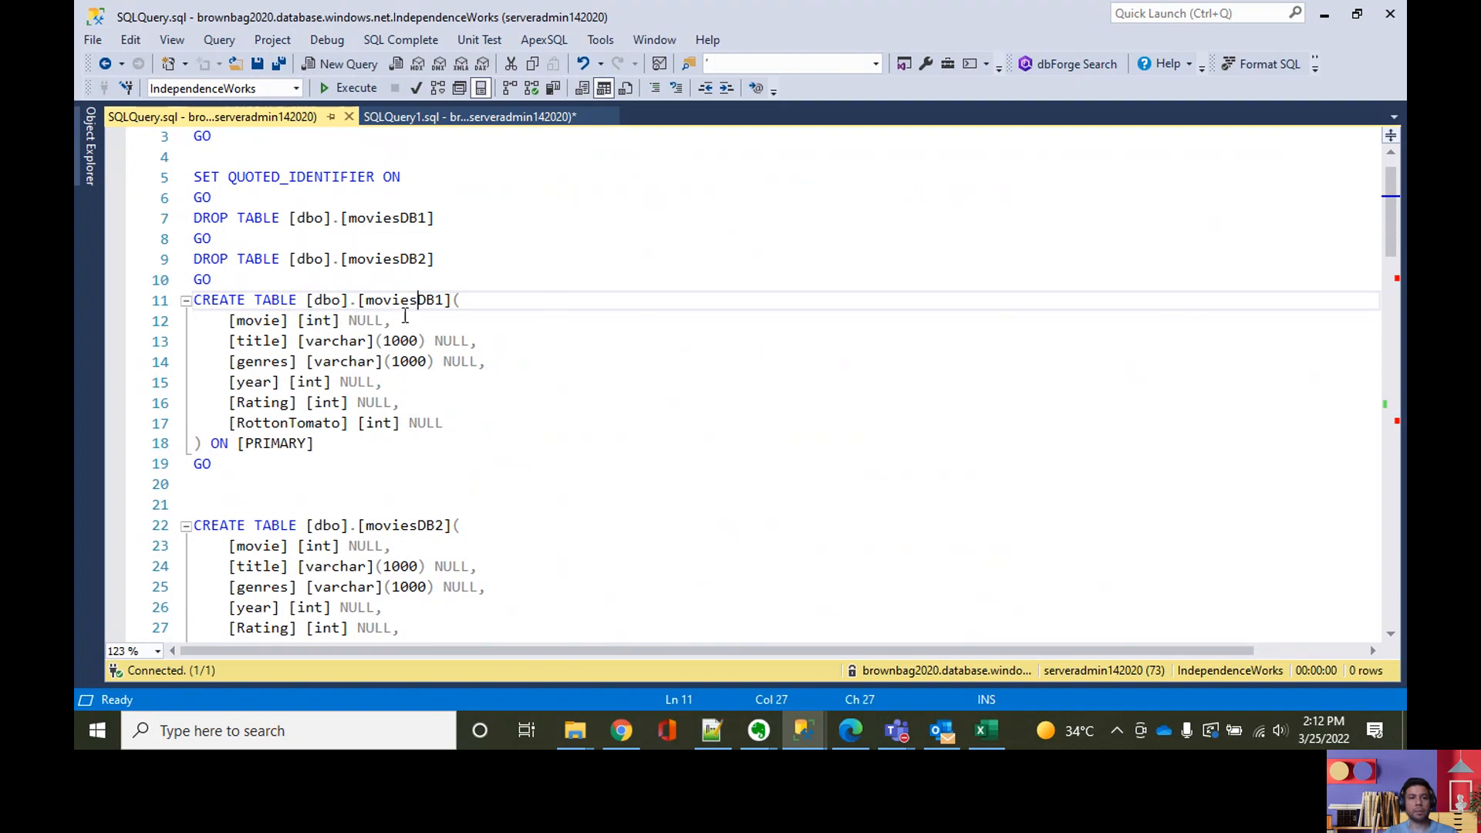
Step: Compare the column definitions in the dbo.moviesDB1 and dbo.moviesDB2 create table statements
scroll(427, 311, "down", 1)
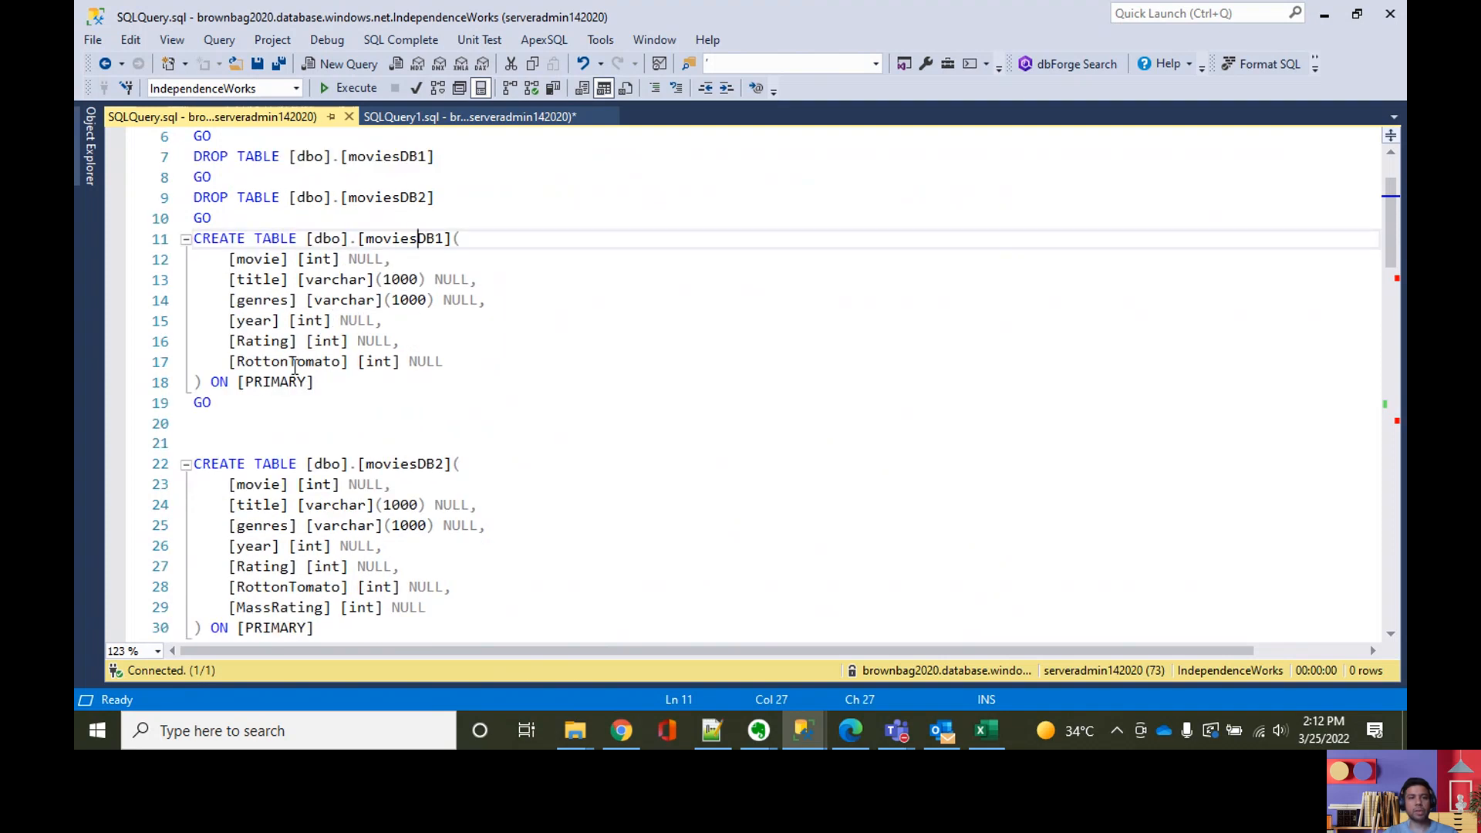
scroll(293, 351, "down", 3)
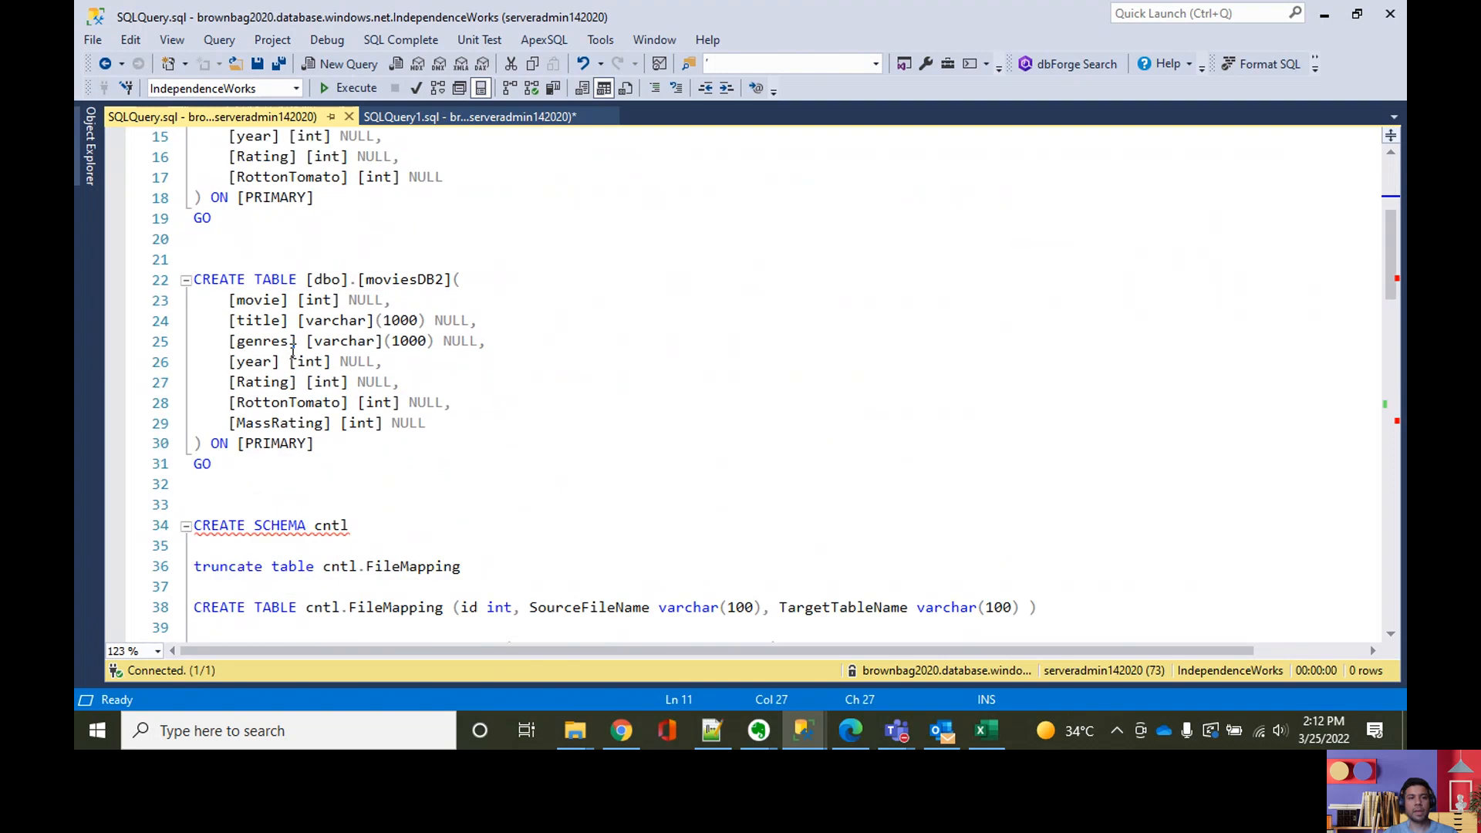
scroll(404, 348, "up", 1)
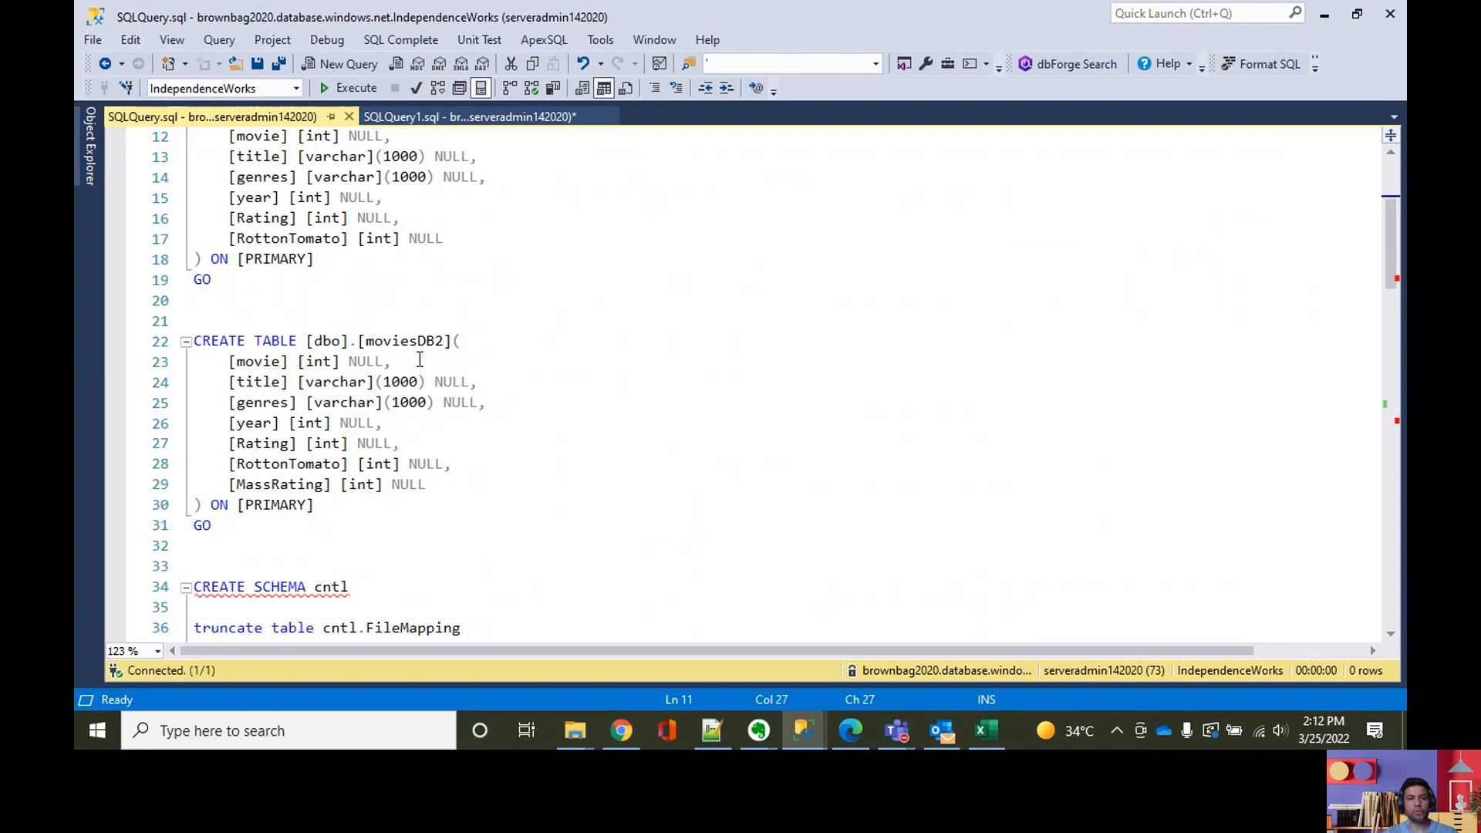
Step: Highlight the MassRating column in the dbo.moviesDB2 create table statement and review the cntl schema and mapping scripts that follow
left_click_drag(229, 484, 433, 481)
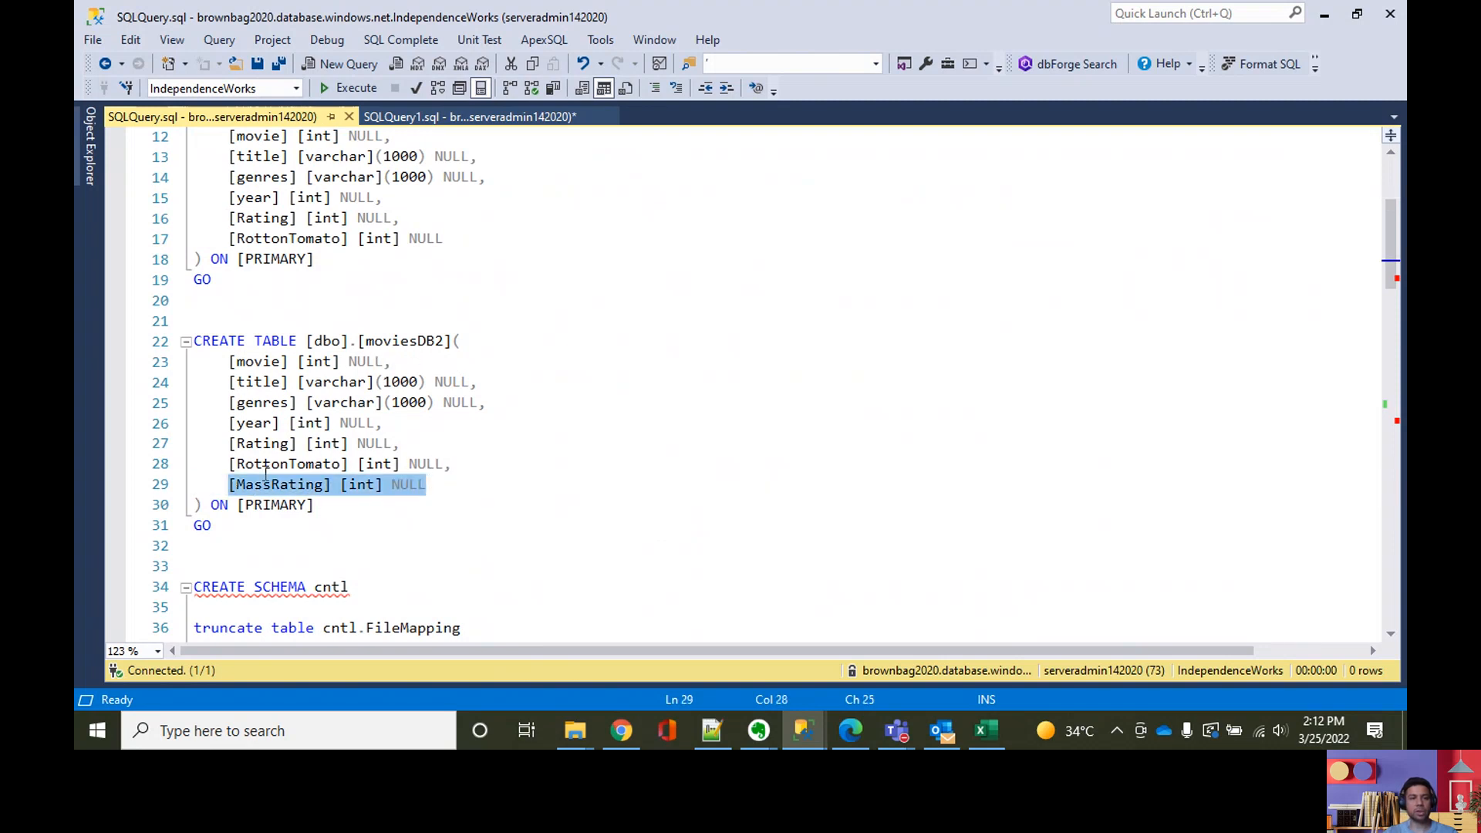
scroll(430, 495, "down", 1)
scroll(430, 495, "down", 8)
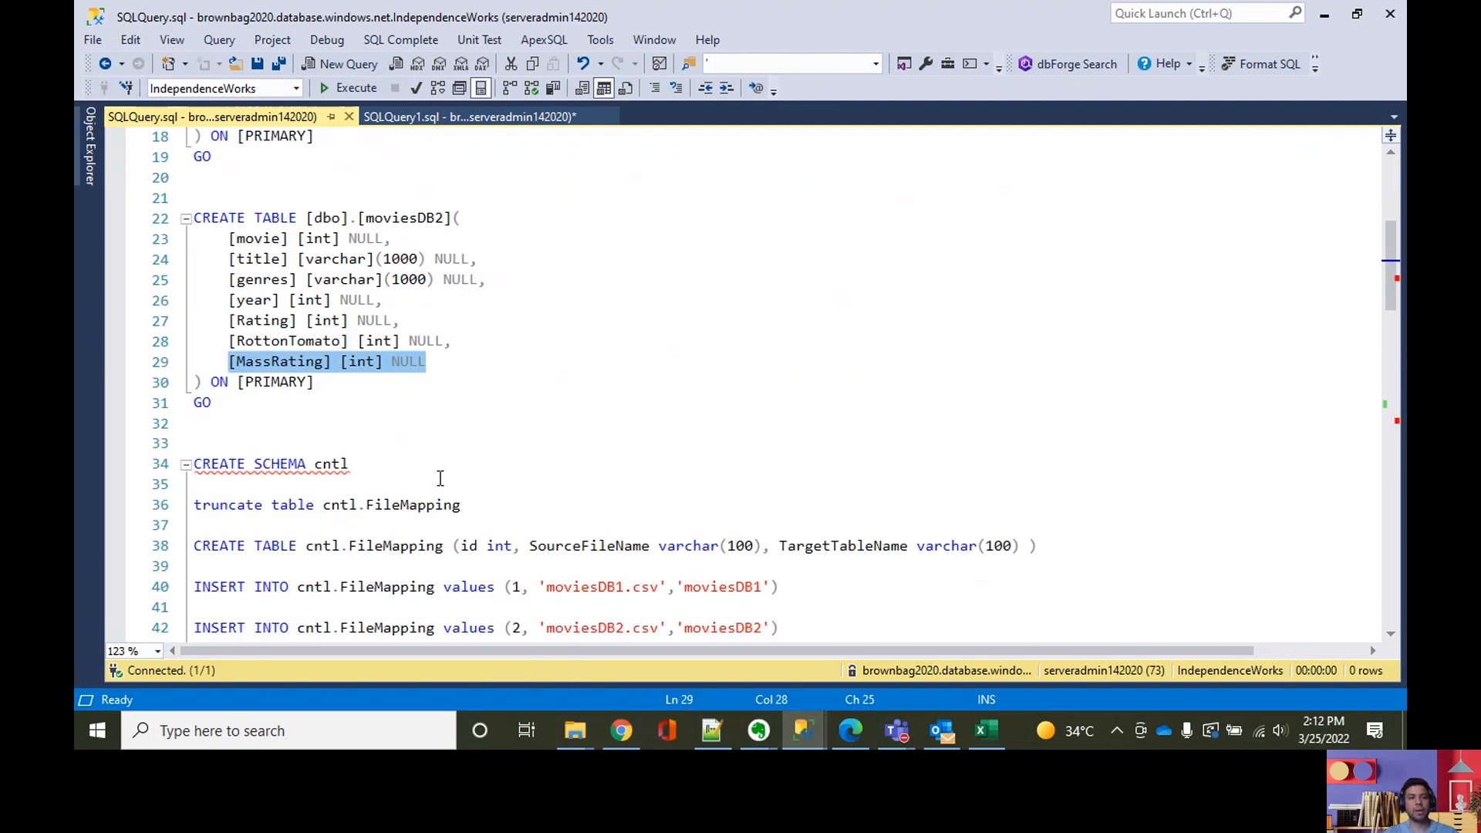
scroll(452, 491, "down", 2)
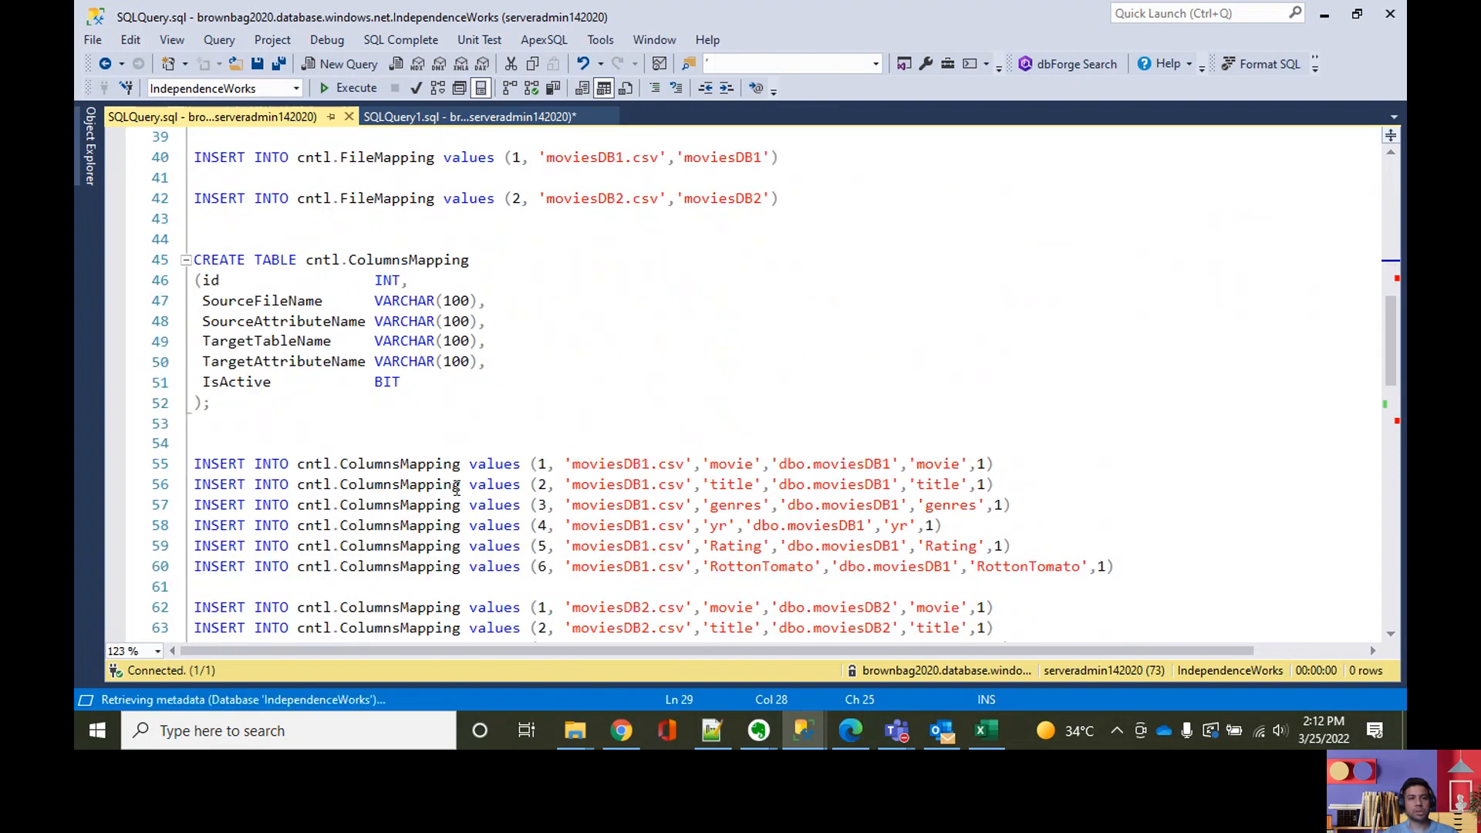
scroll(456, 487, "up", 3)
scroll(456, 487, "up", 7)
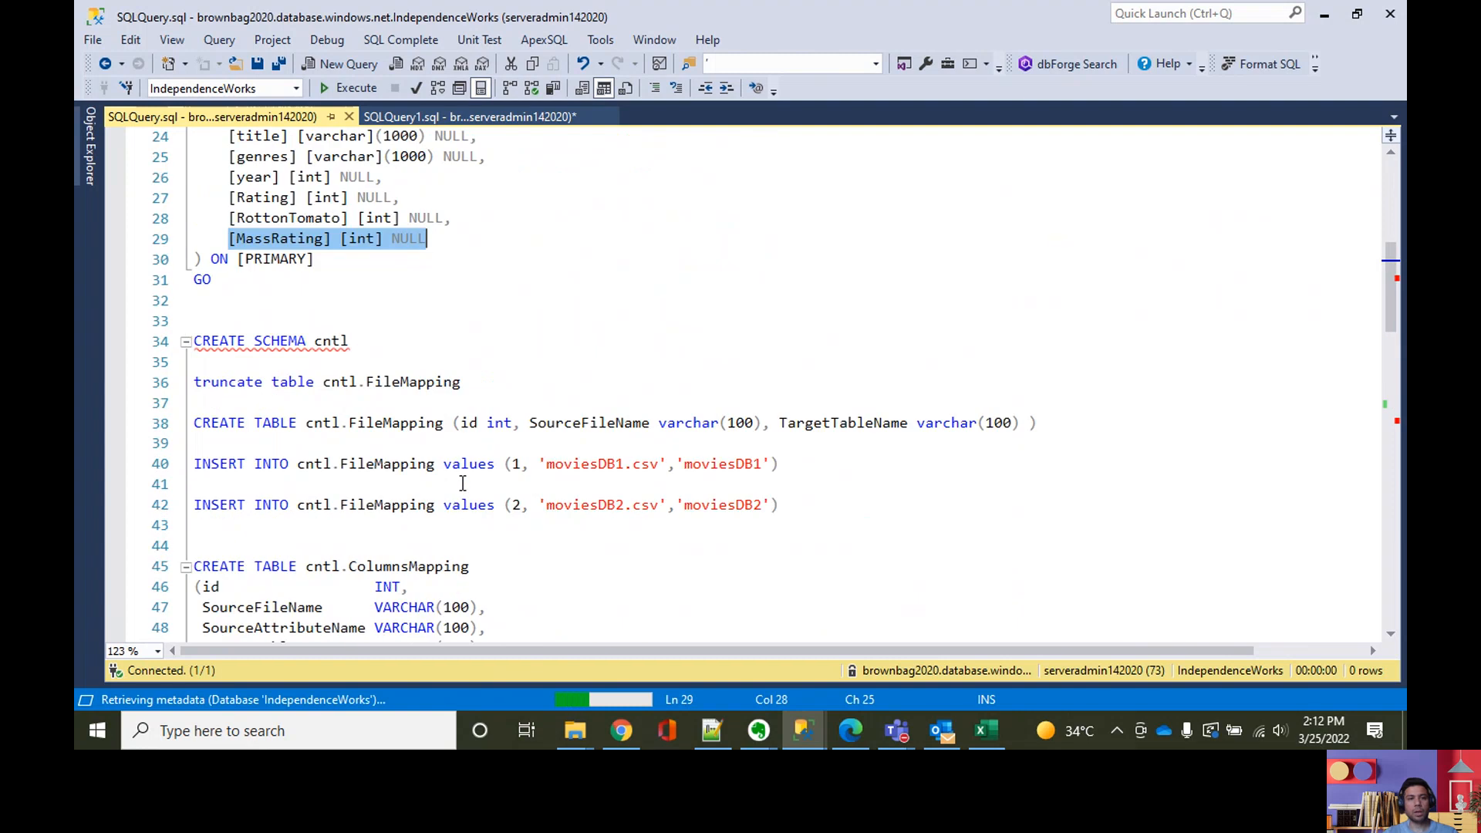
scroll(463, 486, "down", 4)
Step: Highlight the cntl.FileMapping table name in the truncate statement, check the container's source files in Chrome and return to SQL Server Management Studio
left_click(462, 320)
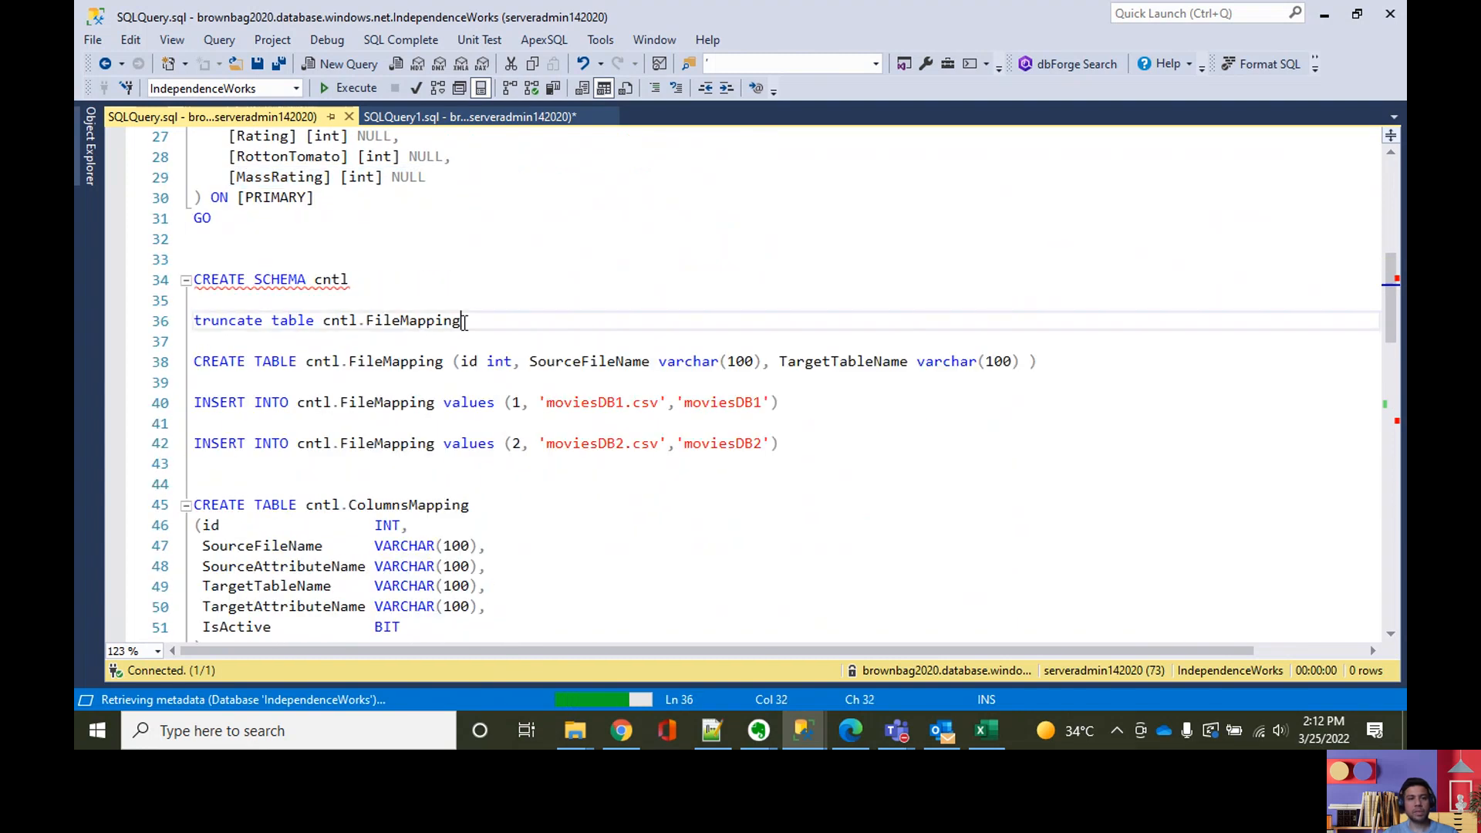
left_click(320, 324, "shift")
left_click(324, 327, "shift")
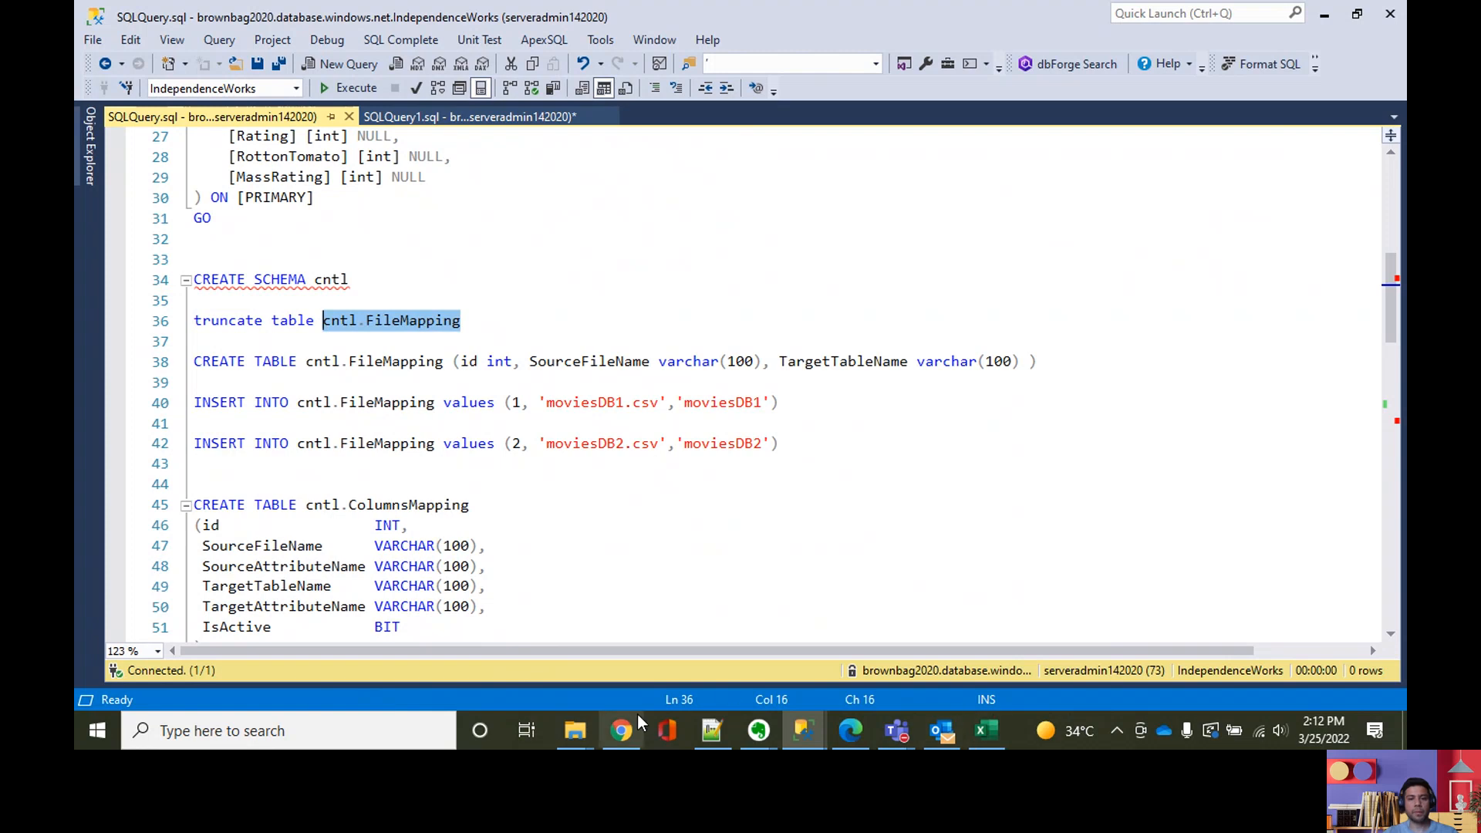
left_click(624, 744)
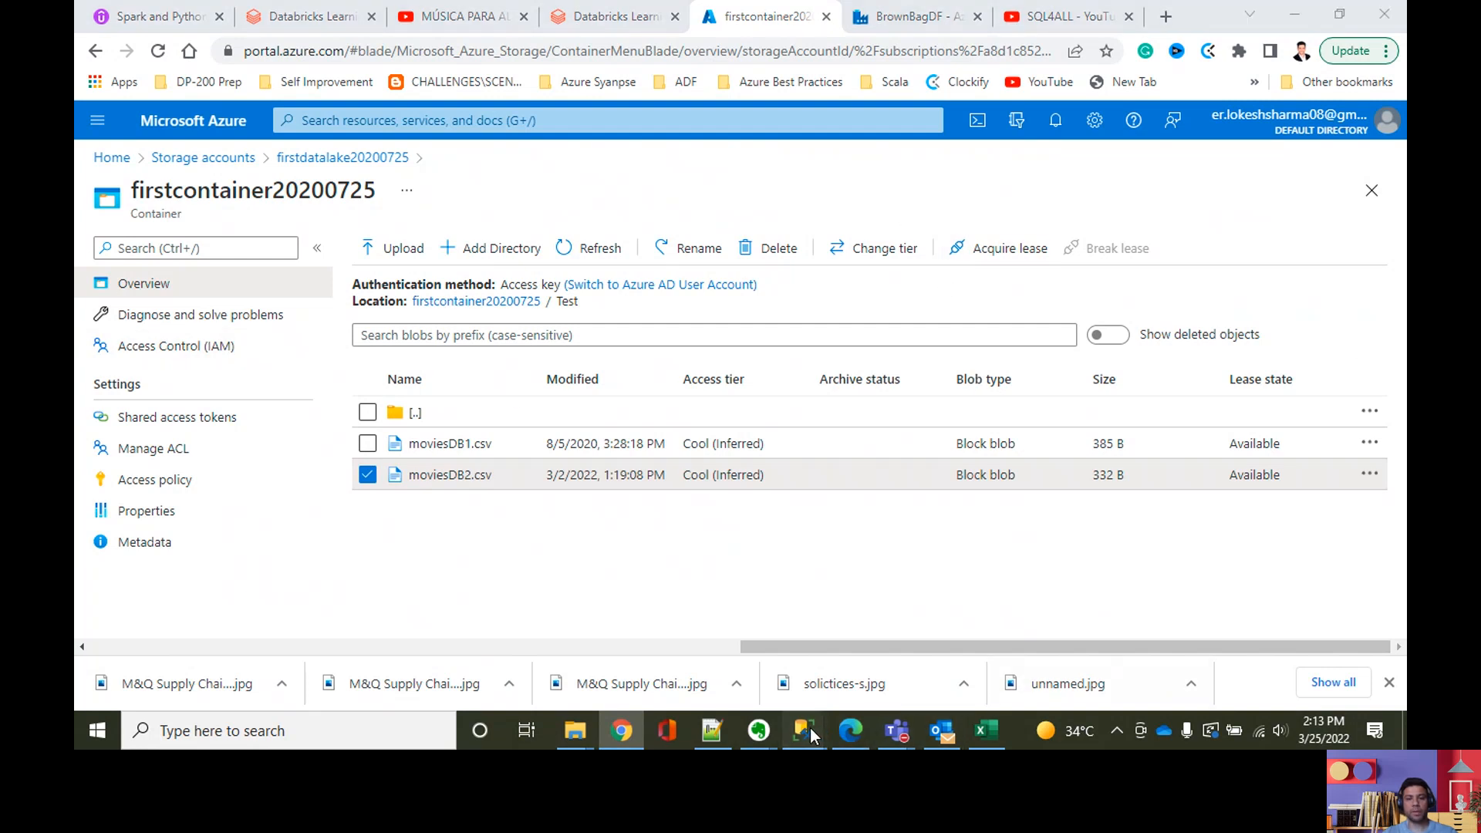
mouse_move(809, 727)
left_click(847, 671)
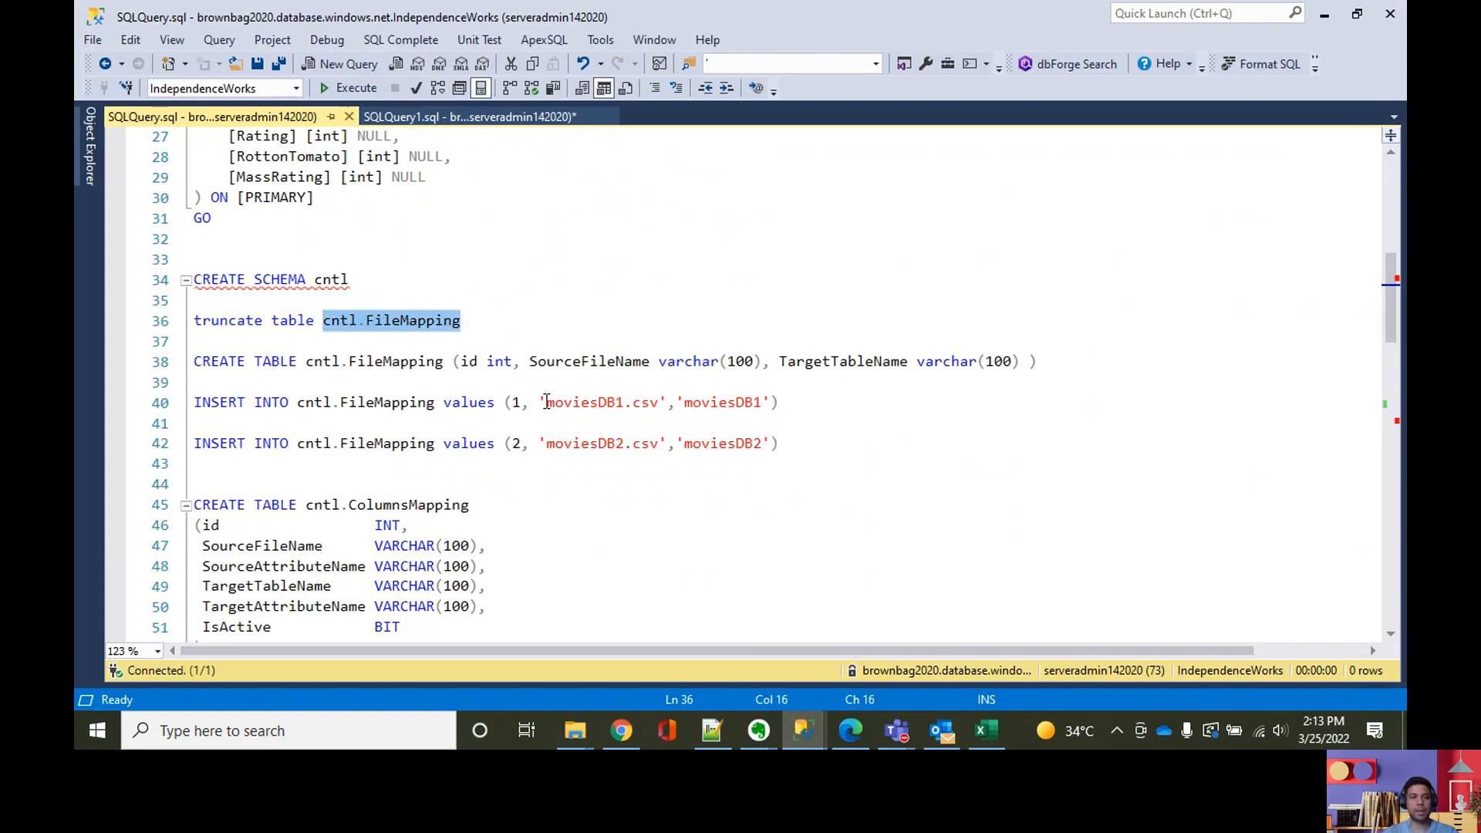
Step: Query the rows of the cntl.FileMapping table and highlight the moviesDB1.csv source file in the results
left_click(467, 324)
left_click_drag(474, 324, 328, 332)
key("F5")
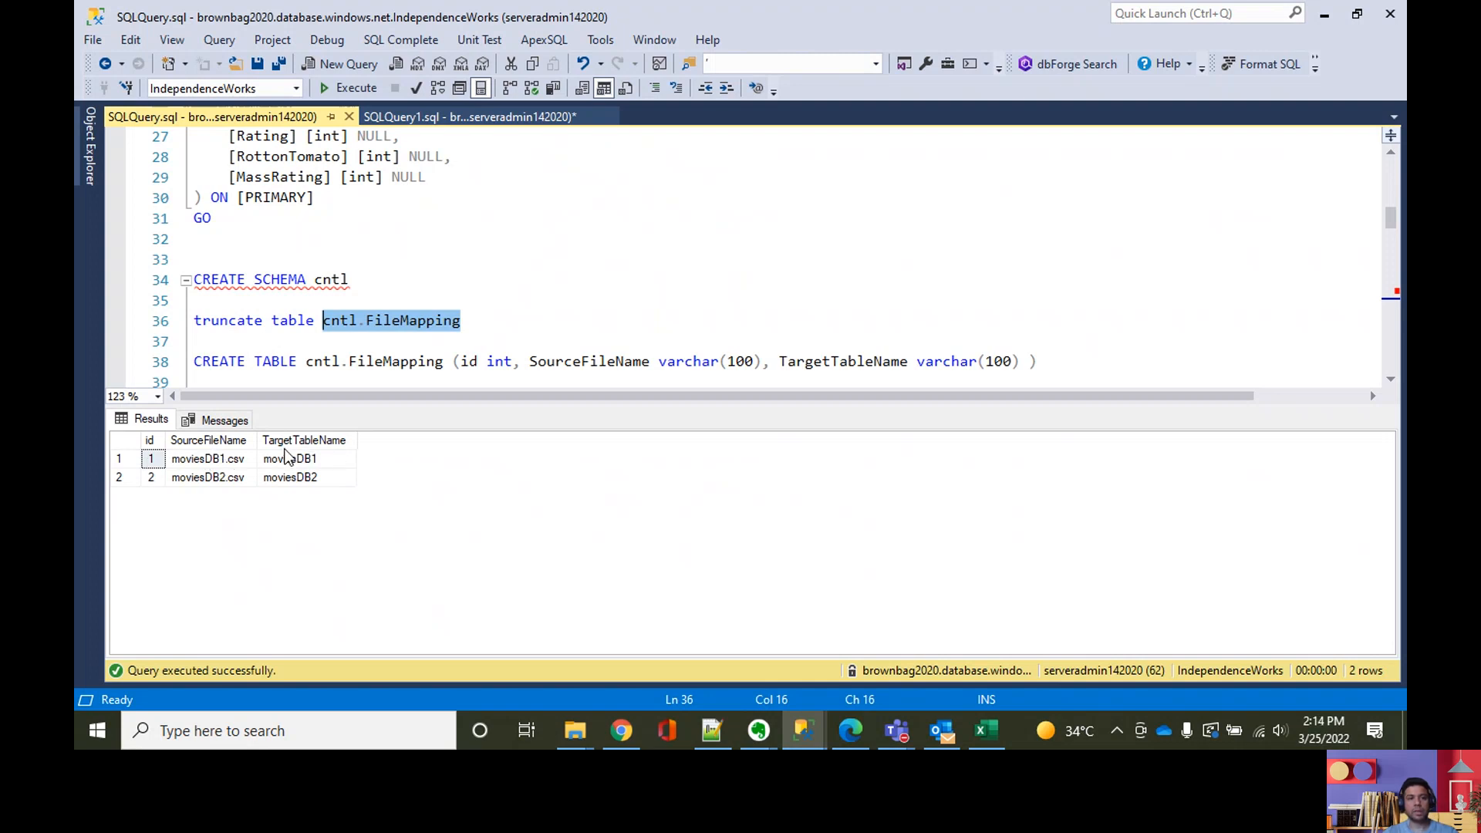
left_click(208, 463)
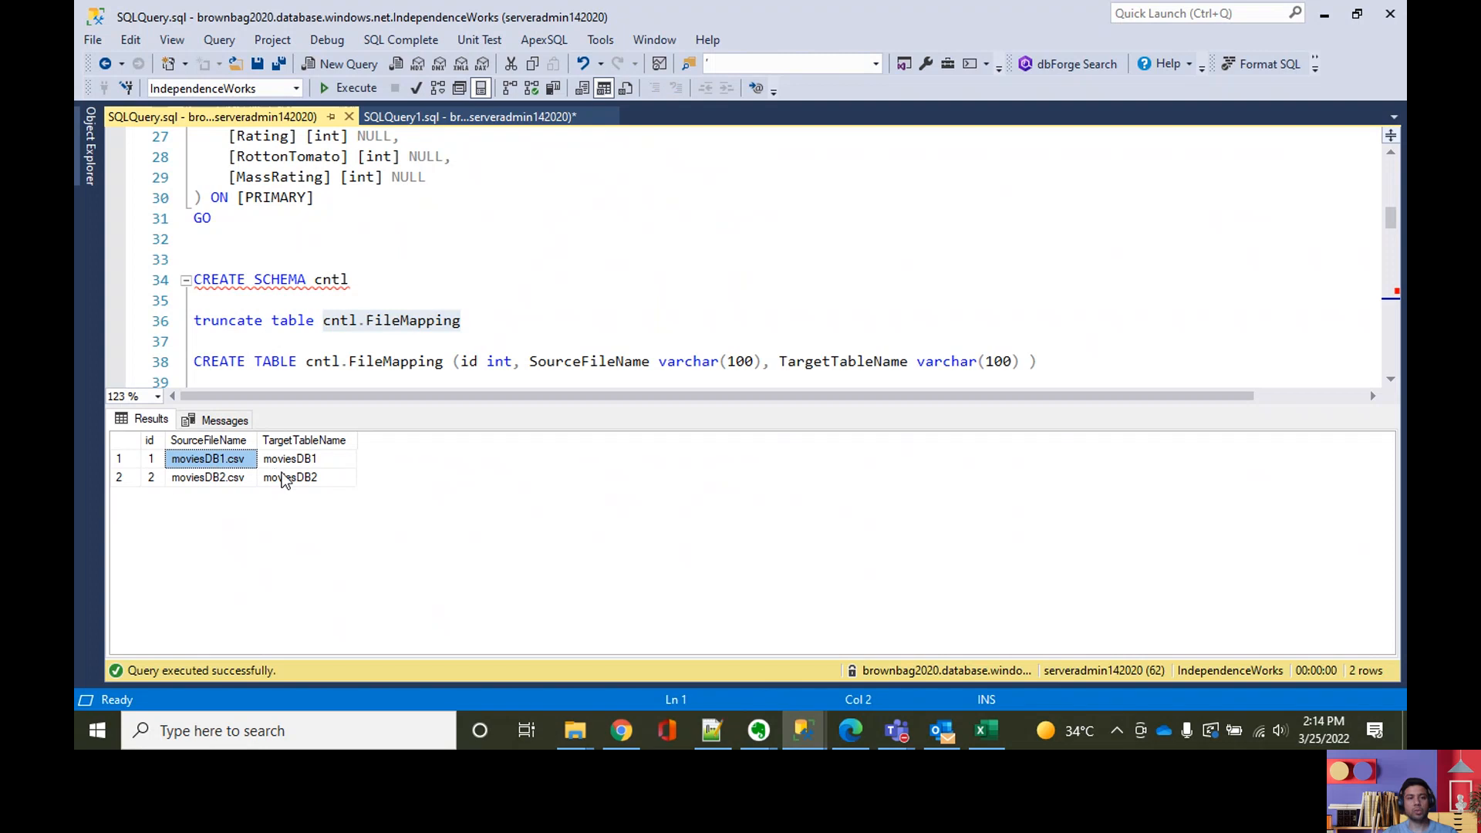
Step: Hide the cntl.FileMapping results and query the rows of the cntl.ColumnsMapping table
left_click(485, 317)
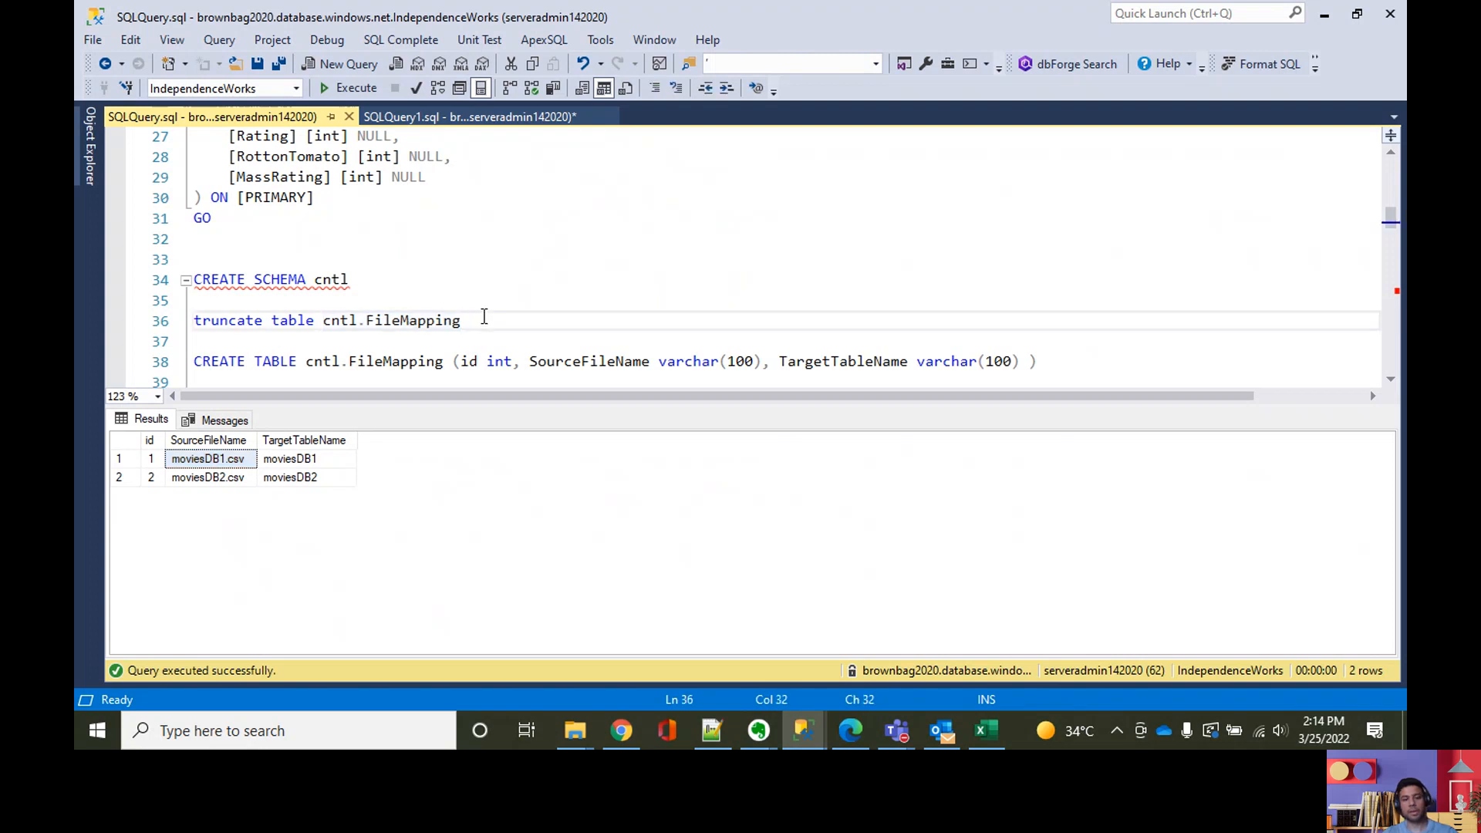
key("F5")
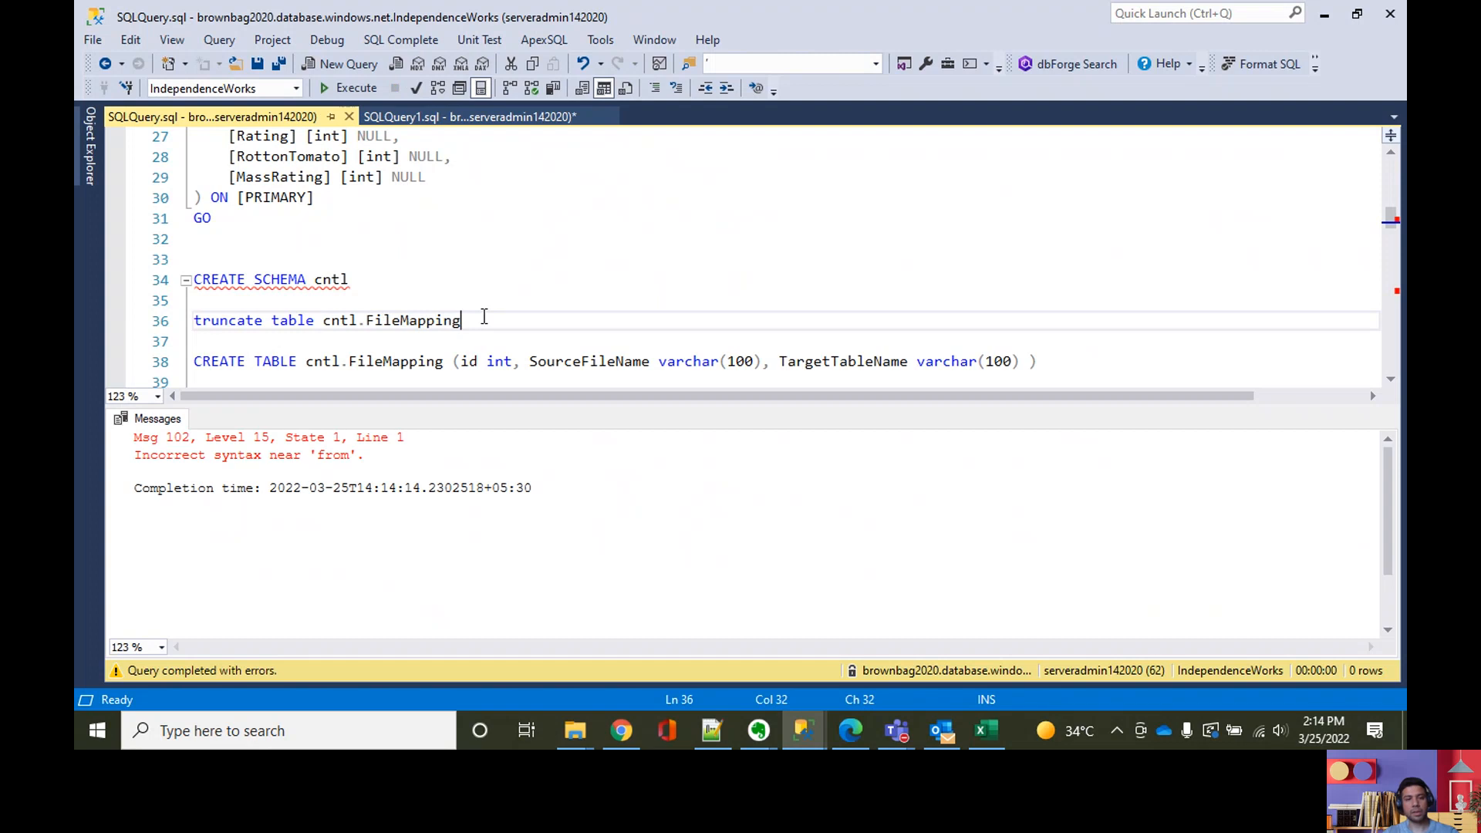
key("ctrl+r")
scroll(485, 319, "down", 2)
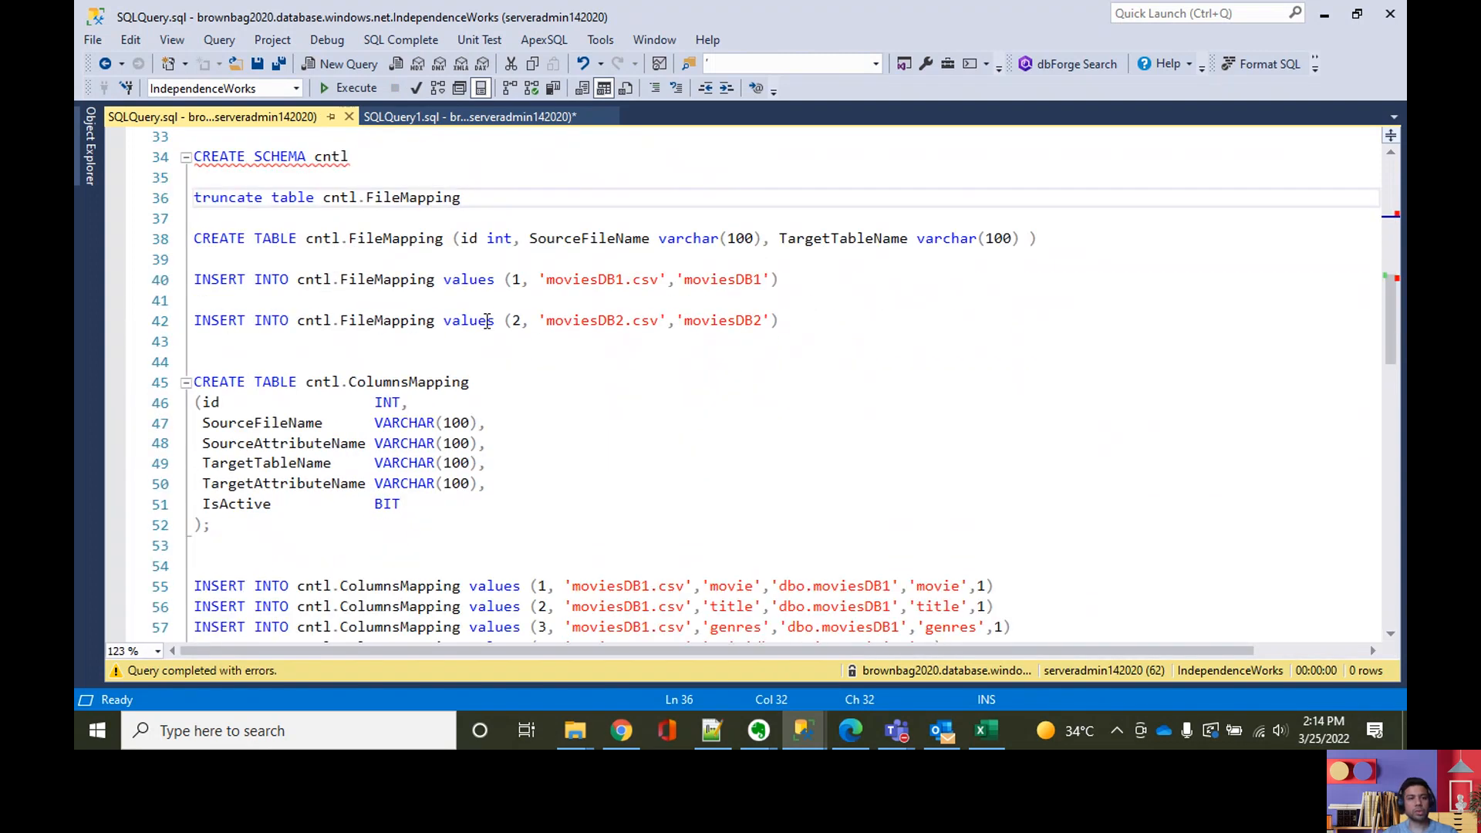
left_click_drag(307, 381, 479, 380)
key("F5")
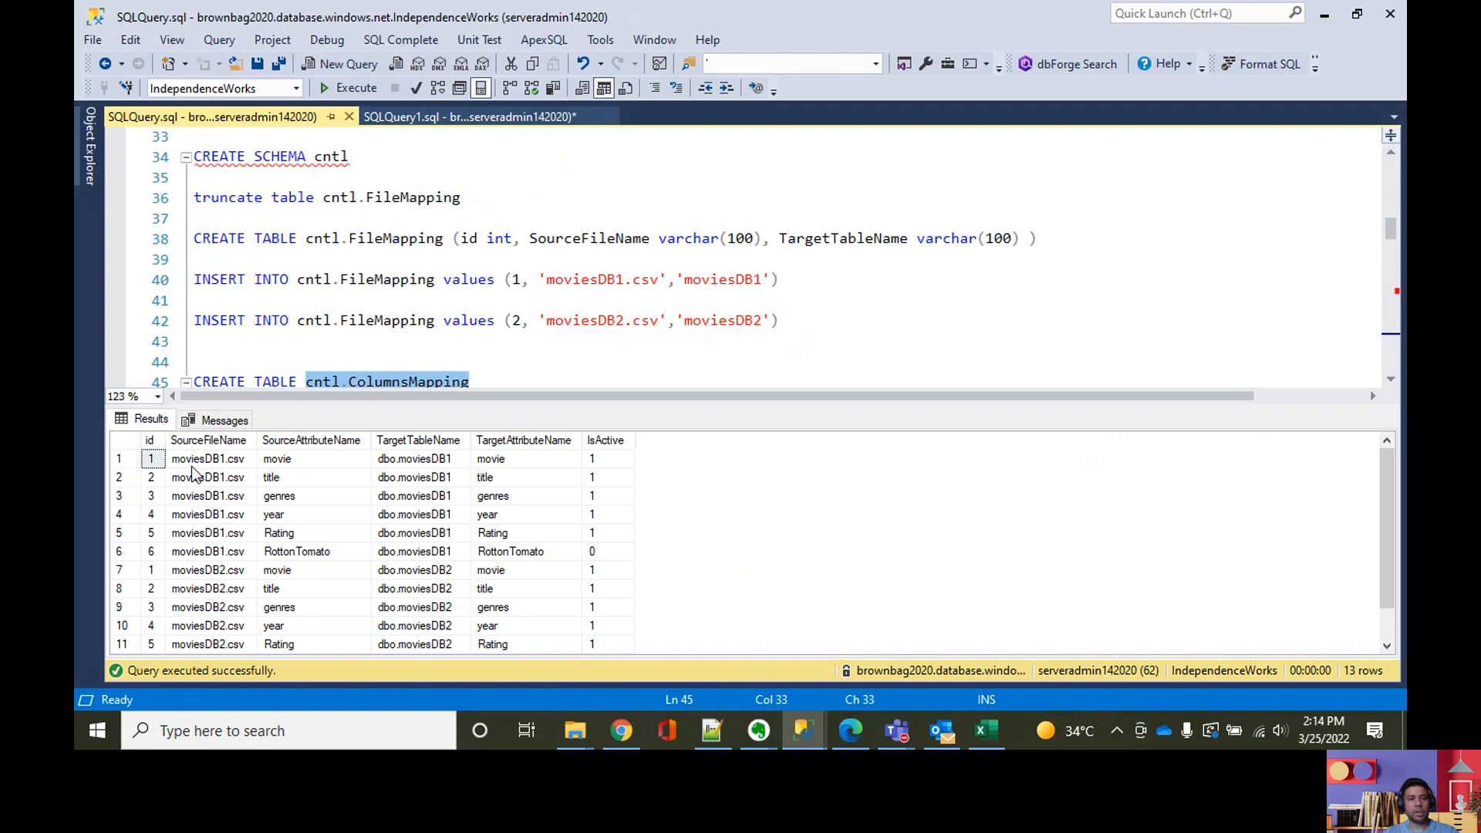
Step: Highlight the source file, source attribute, target table and target attribute columns in the ColumnsMapping results and read through their rows
left_click(197, 441)
left_click(272, 440)
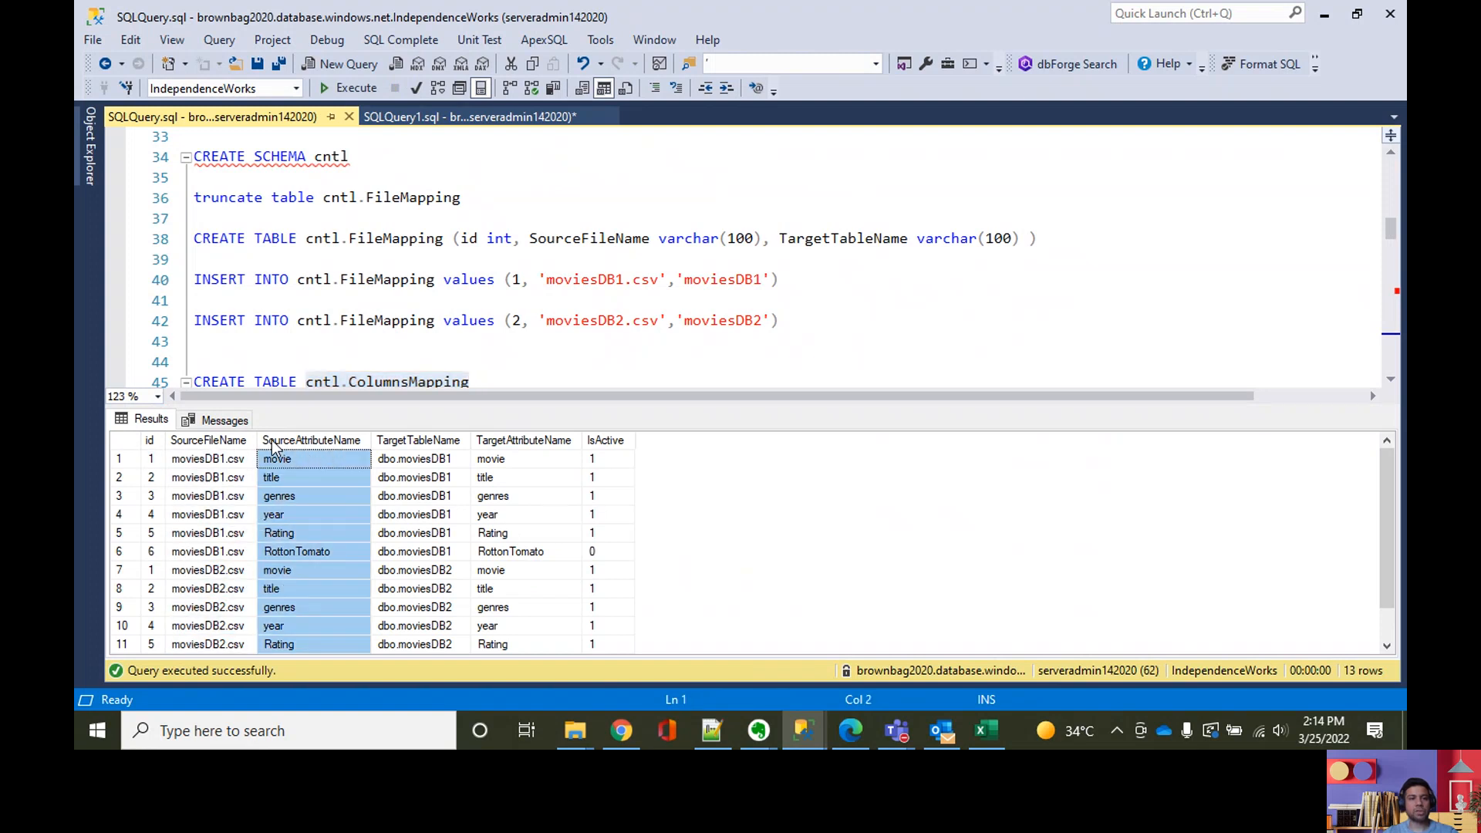
left_click(437, 440)
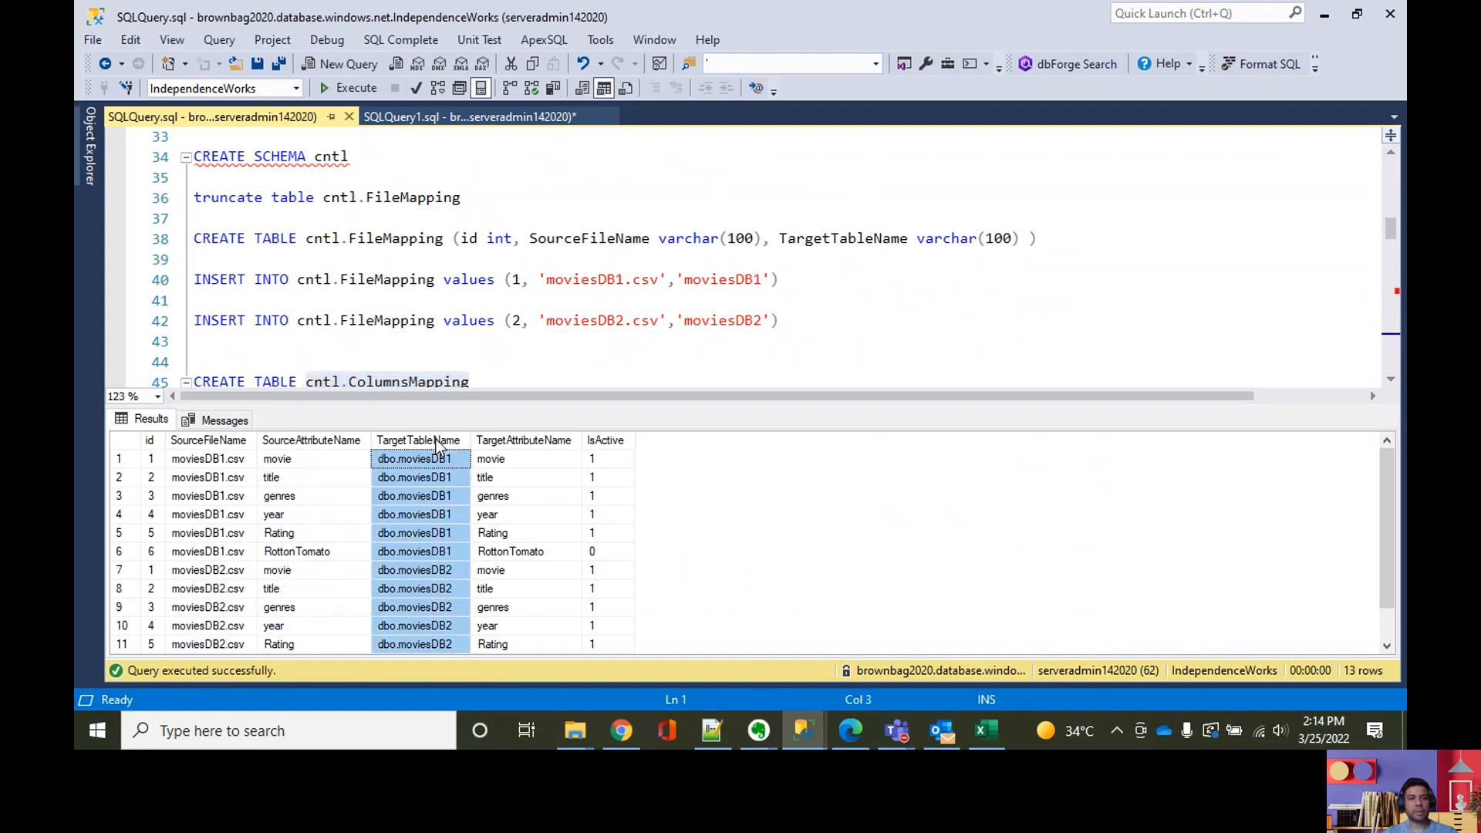
left_click(515, 444)
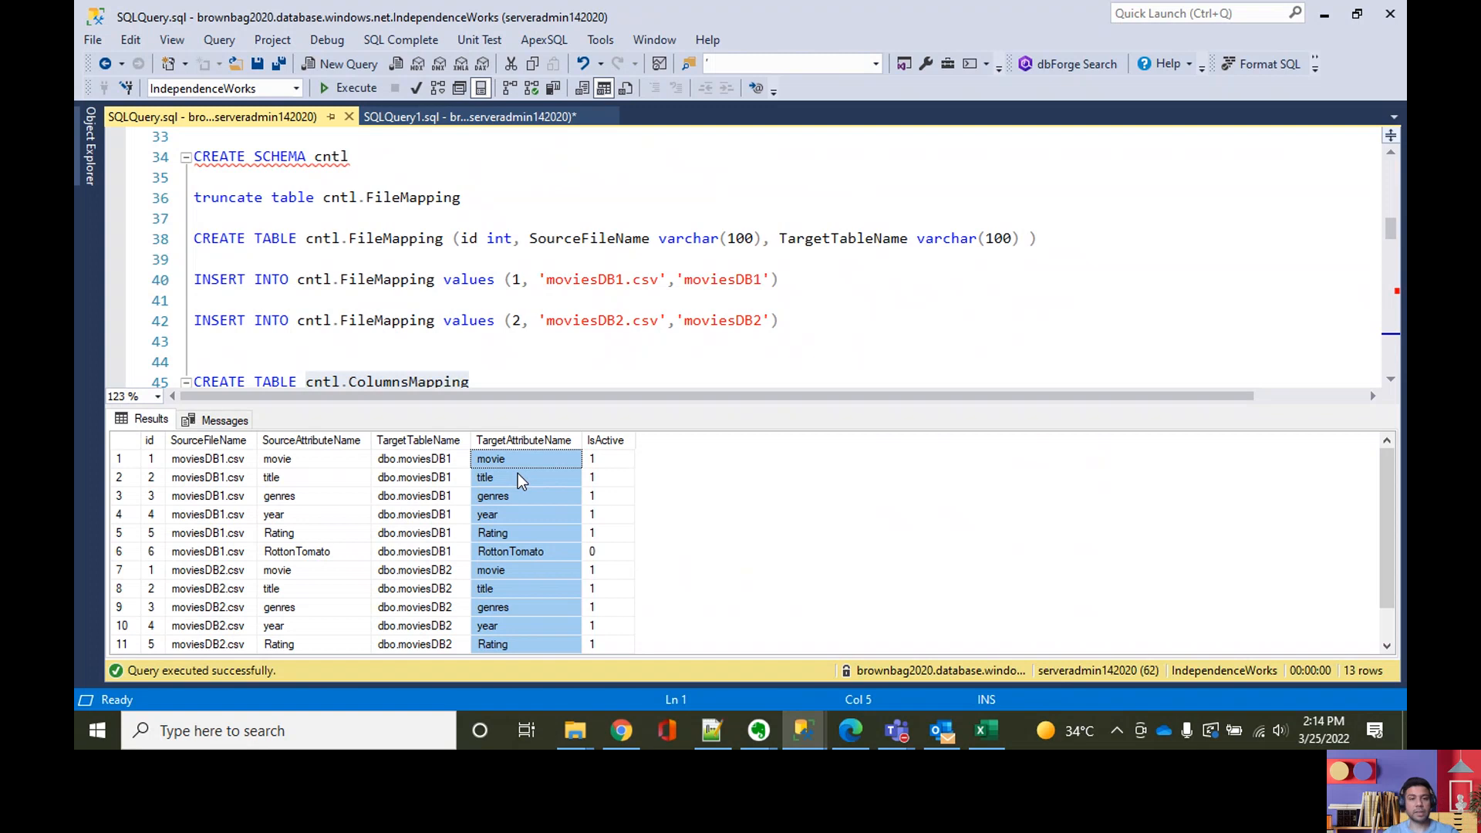
scroll(515, 487, "down", 1)
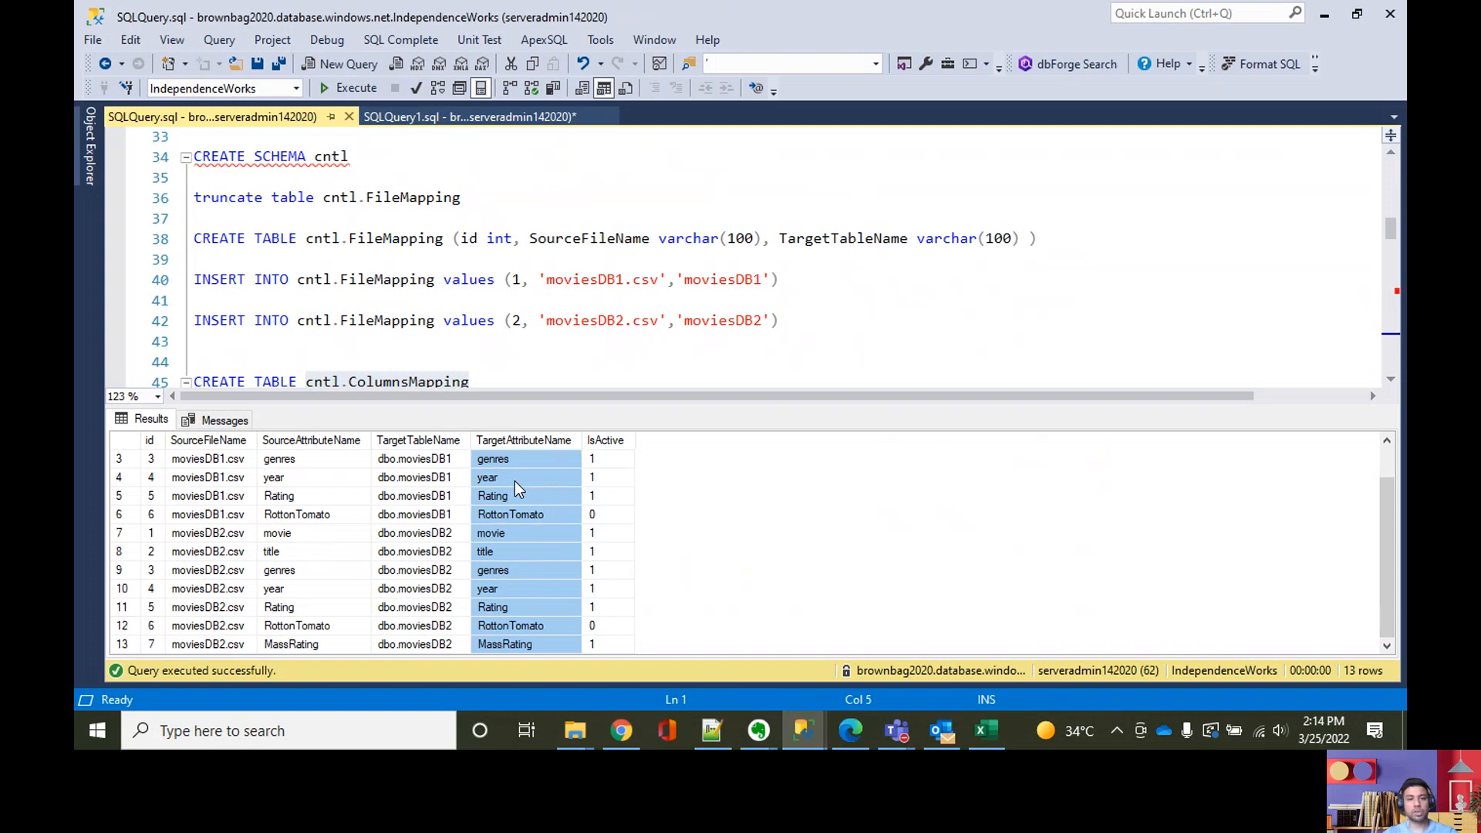
scroll(502, 489, "up", 1)
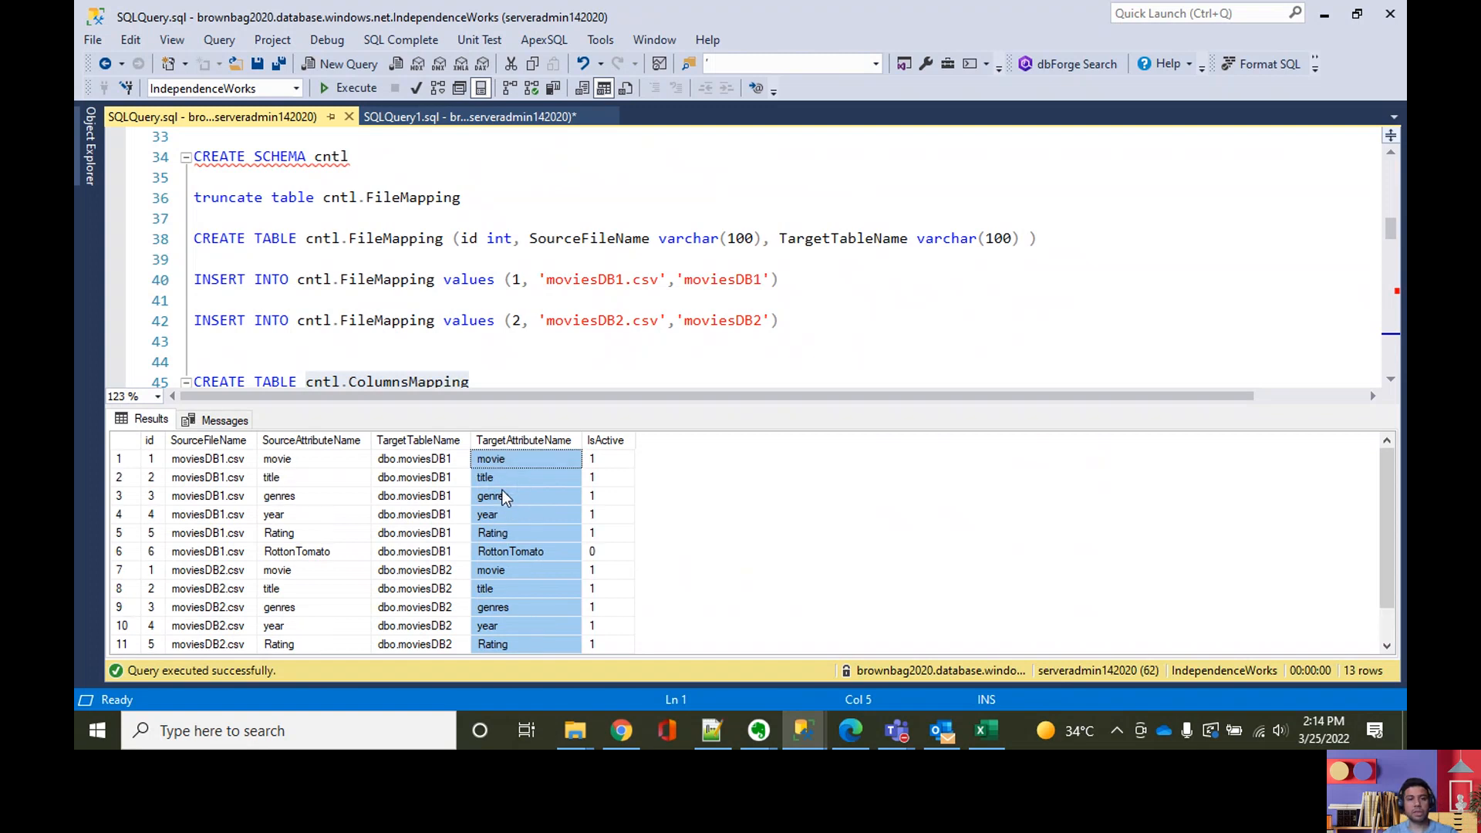
scroll(505, 496, "down", 1)
scroll(505, 496, "up", 1)
scroll(598, 515, "down", 1)
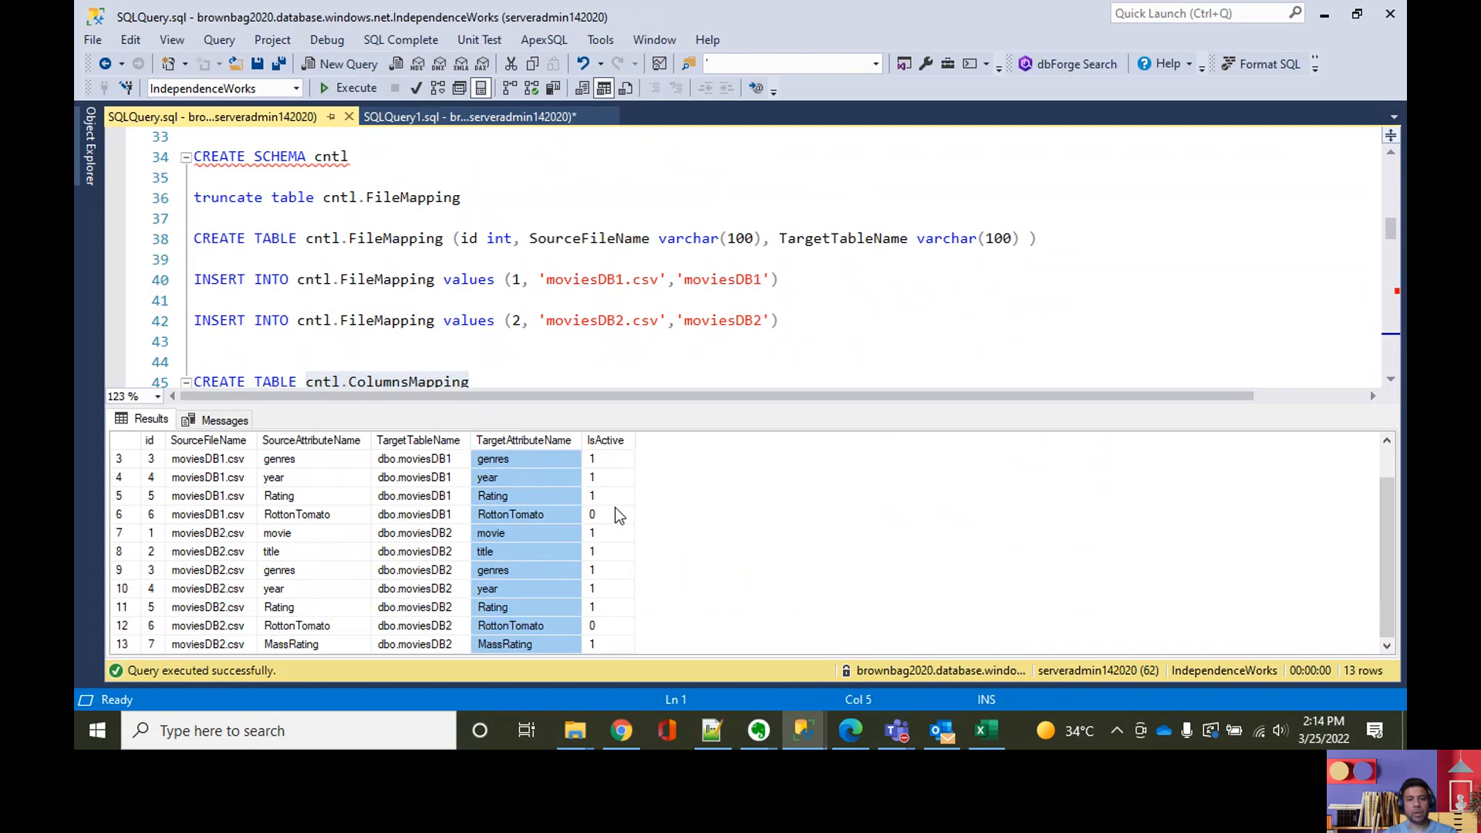
Step: Examine the IsActive values in the ColumnsMapping results and highlight the RottonTomato target attribute for both moviesDB1 and moviesDB2
left_click(619, 461)
scroll(622, 496, "up", 1)
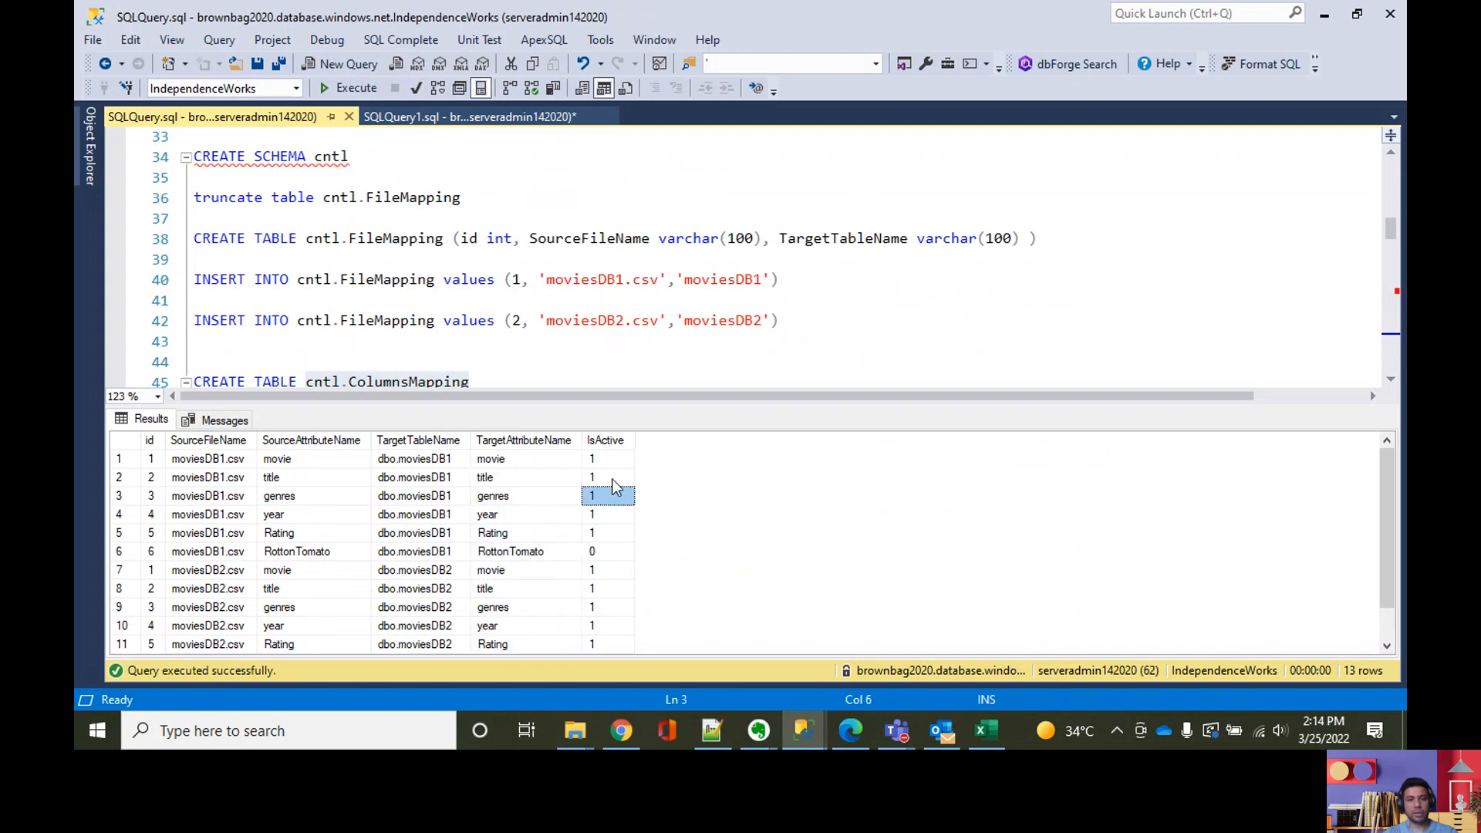
scroll(571, 538, "down", 1)
scroll(551, 540, "up", 1)
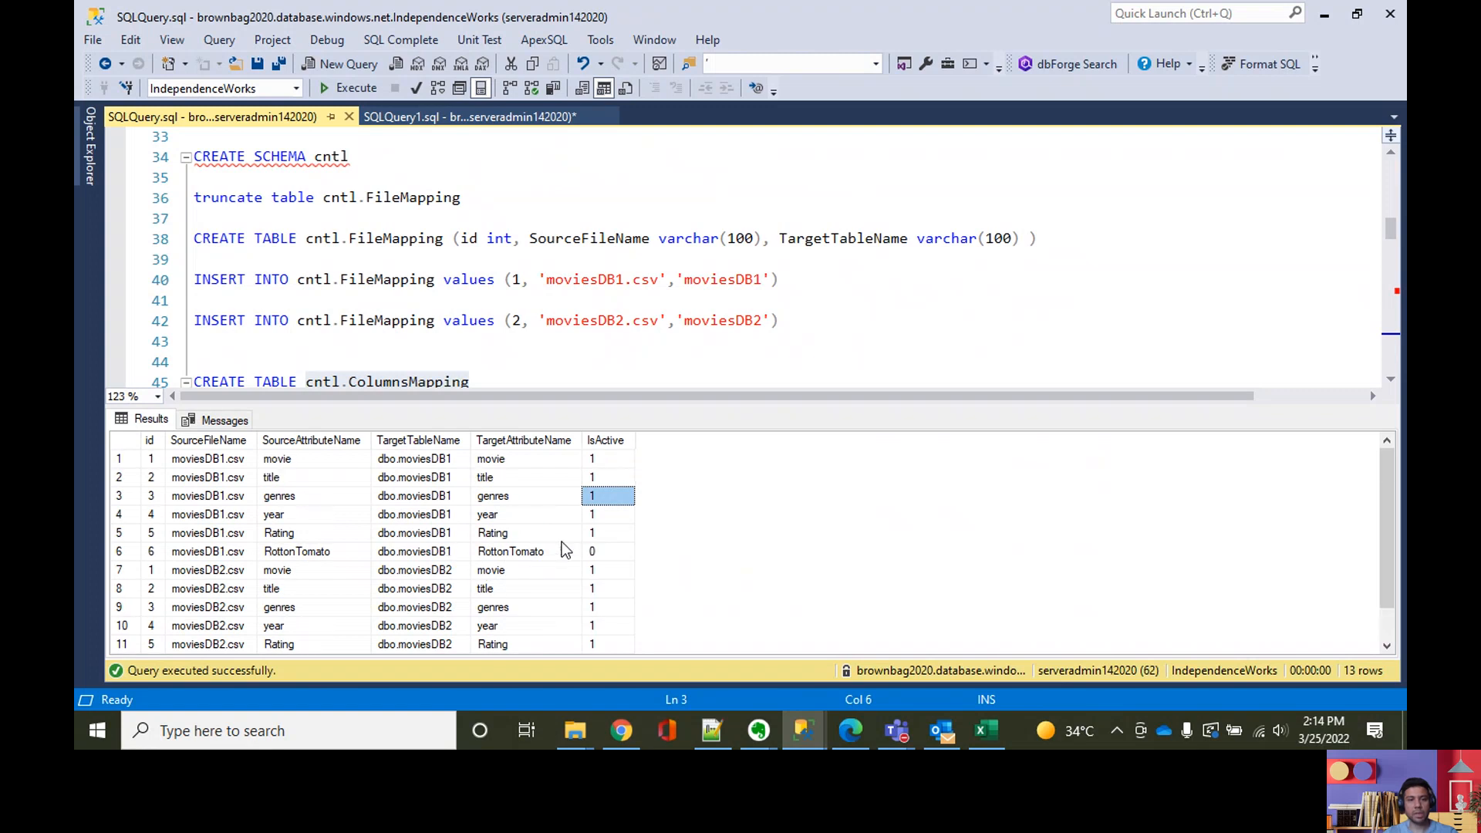
left_click(606, 554)
left_click(544, 552)
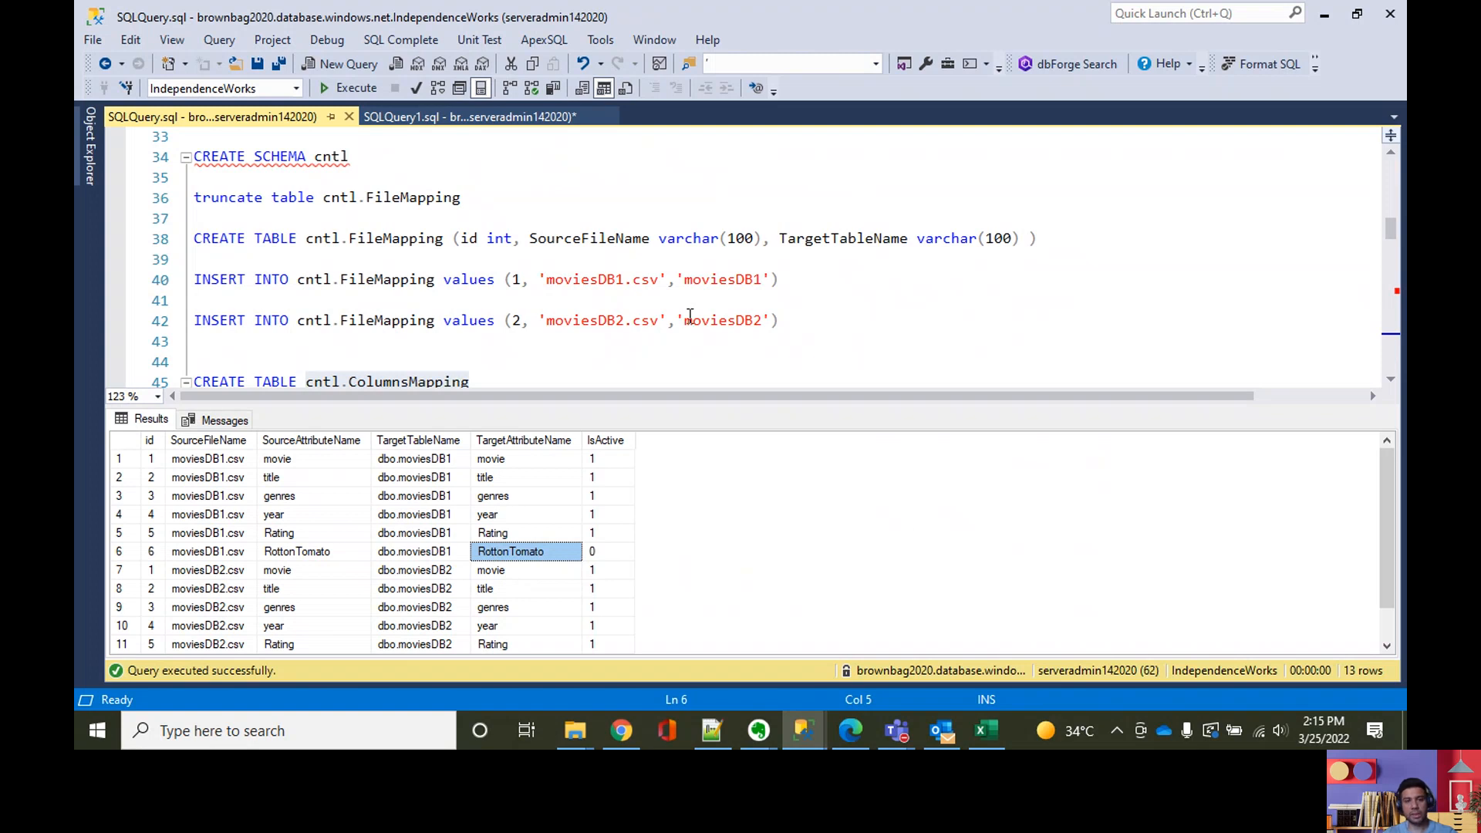
scroll(692, 440, "down", 1)
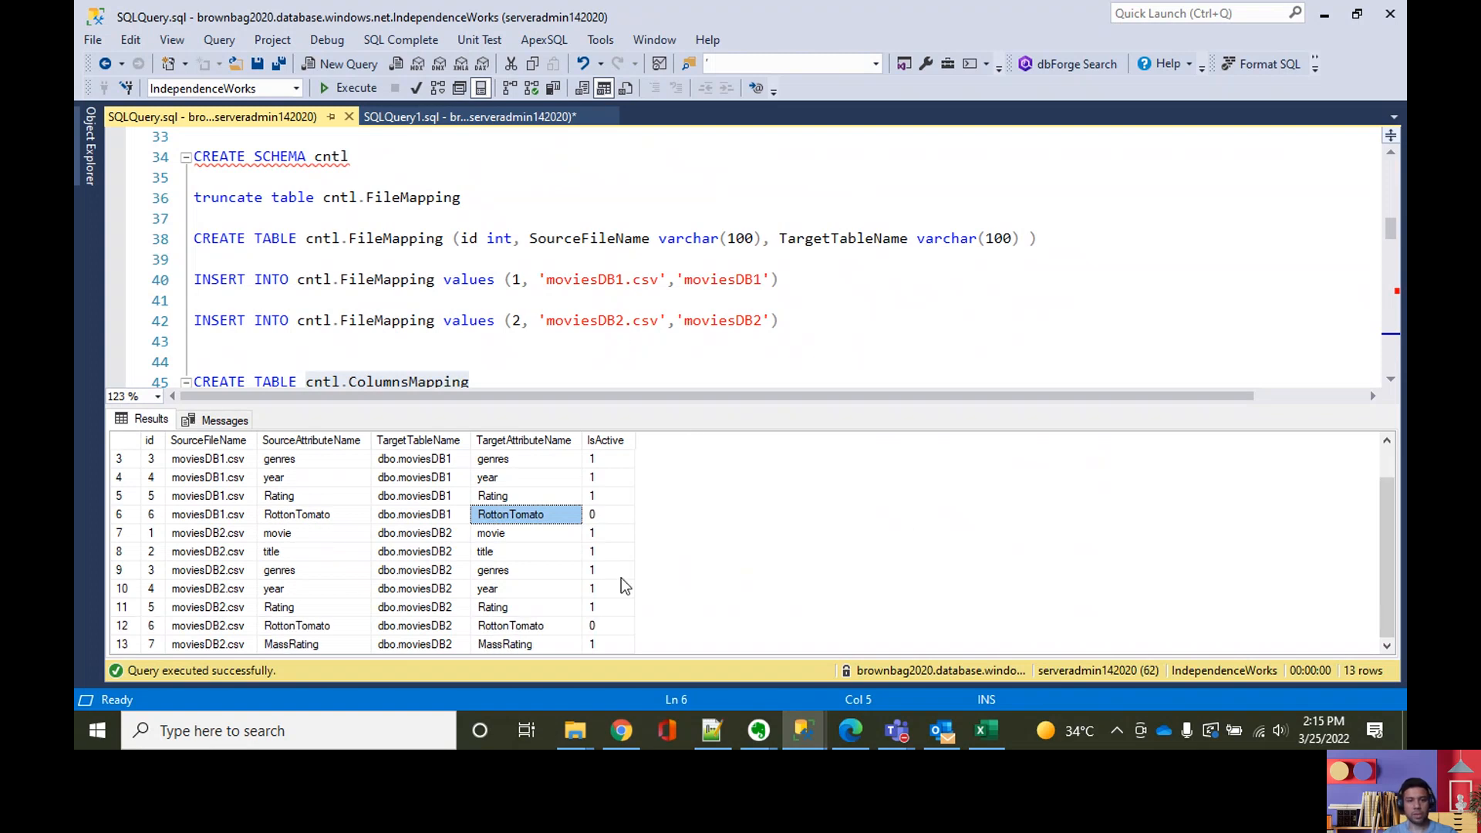
left_click(518, 626)
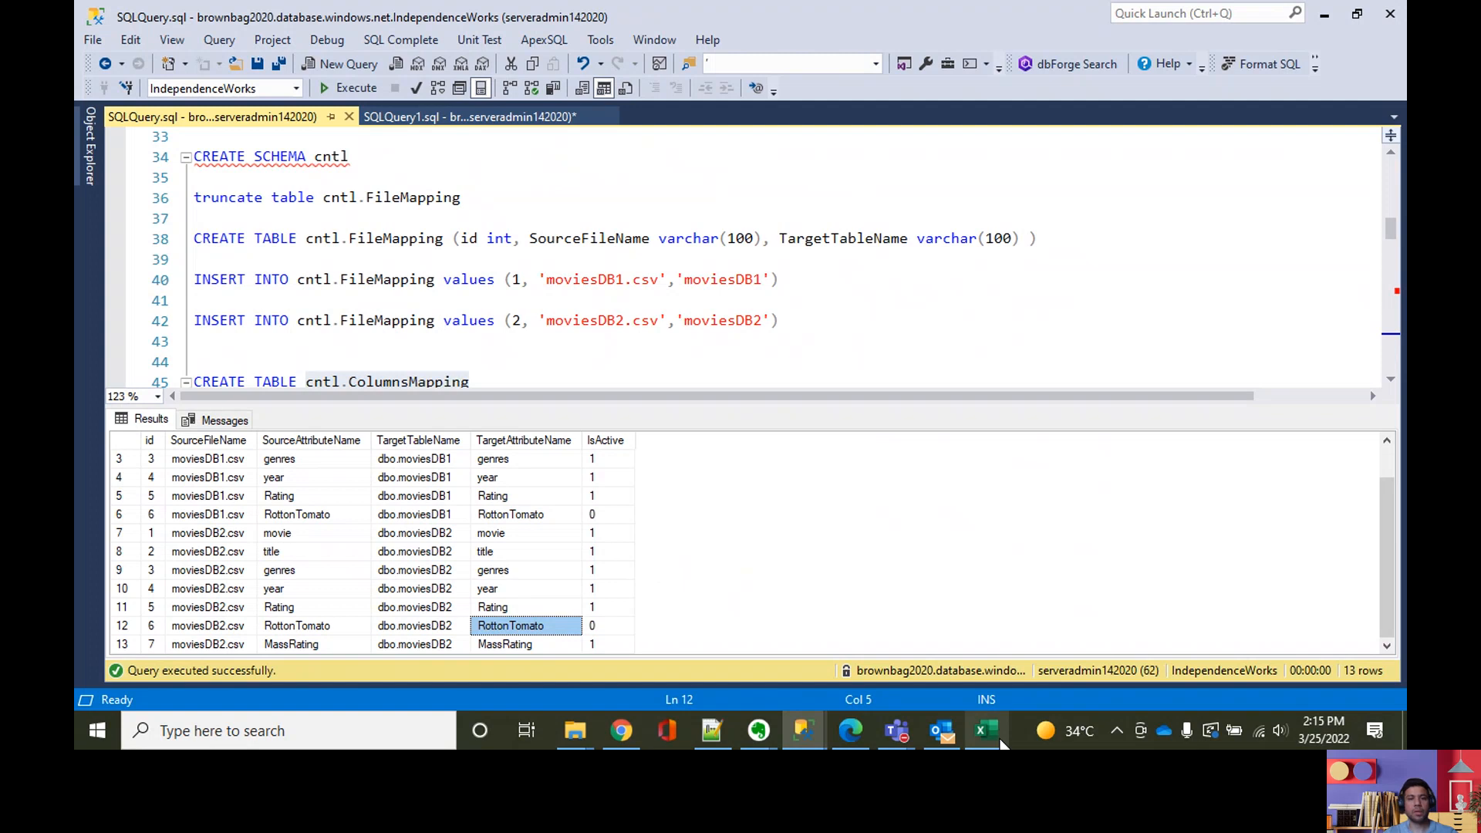
Step: Switch to the Azure portal in Chrome, open the moviesDB1.csv blob's details and close them
left_click(997, 733)
left_click(619, 733)
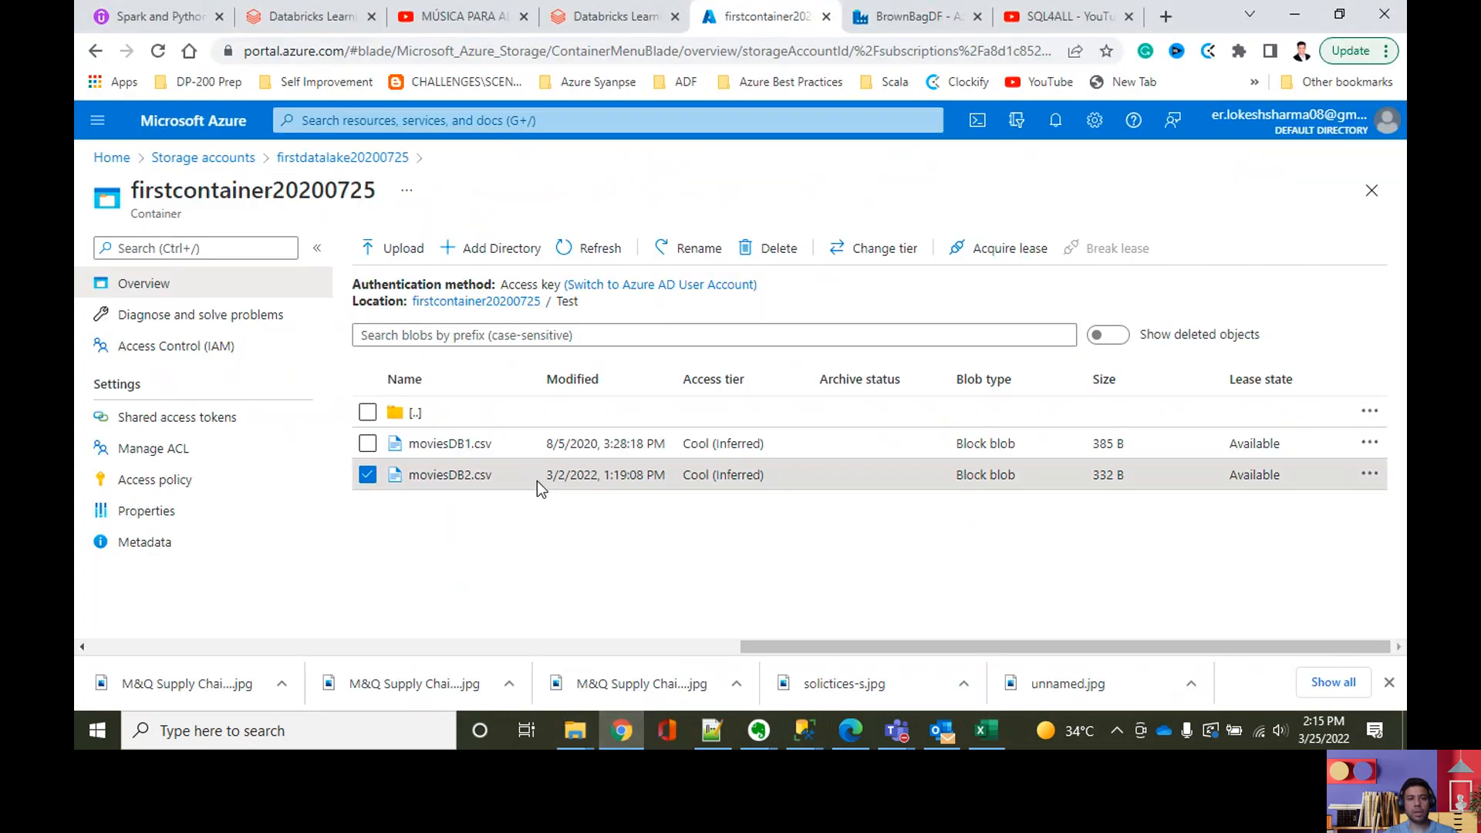
left_click(470, 443)
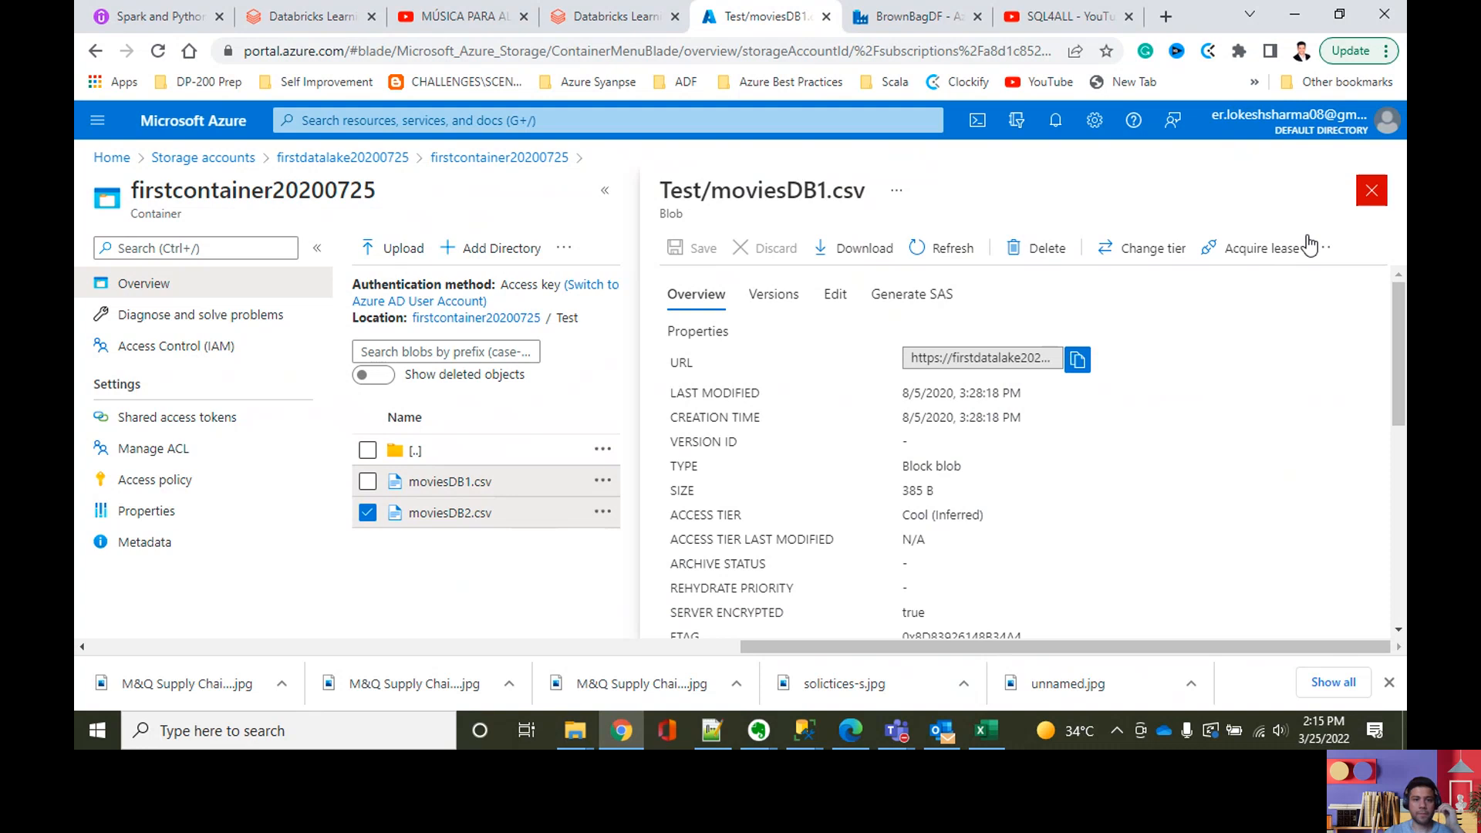
left_click(1371, 190)
Step: View the contents of the moviesDB2.csv blob and highlight the Rotton Tomato column in its header row
right_click(416, 477)
left_click(486, 168)
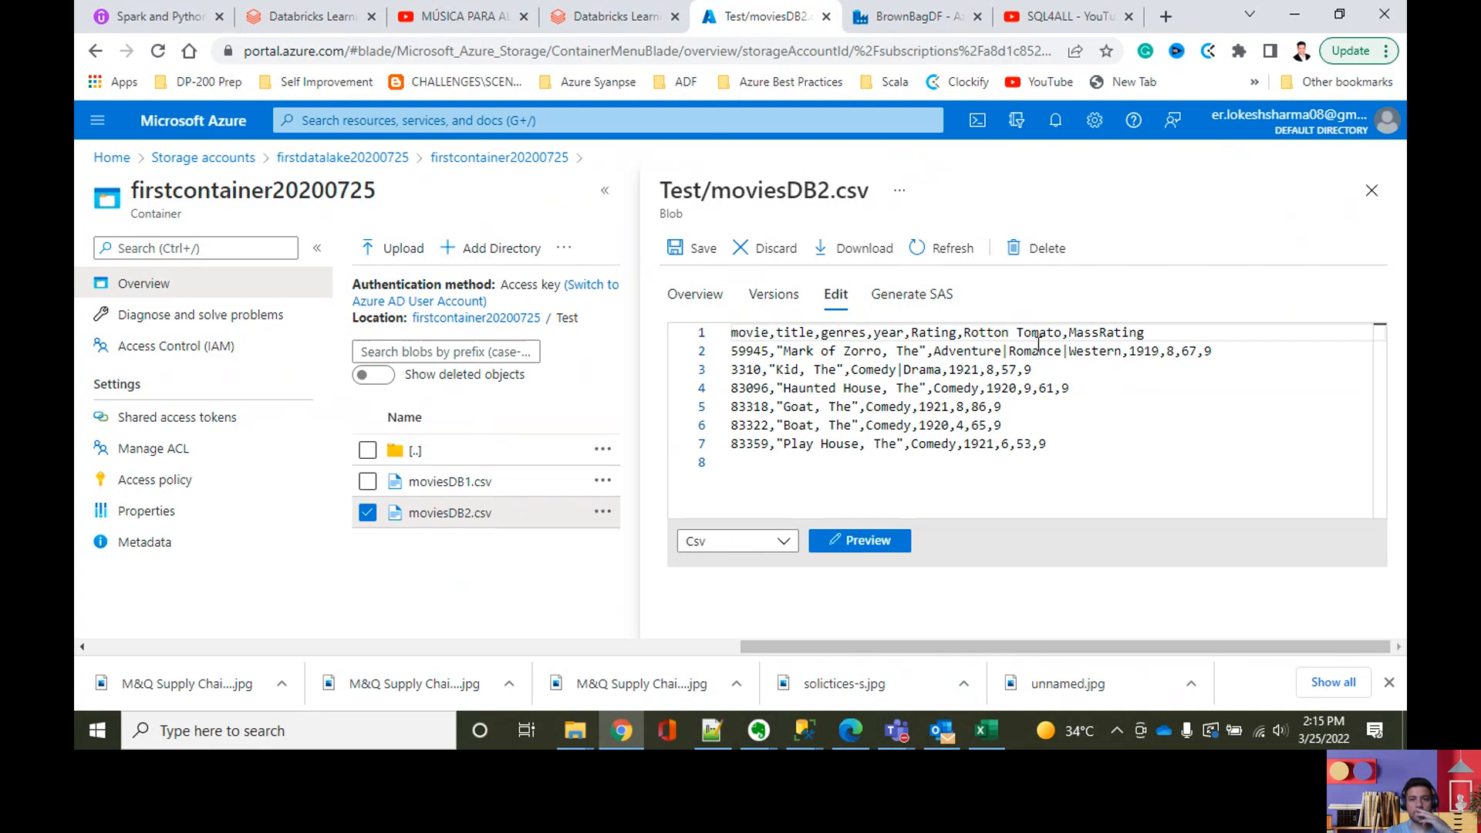
left_click(963, 332)
key("shift+Home")
left_click(1066, 332, "shift")
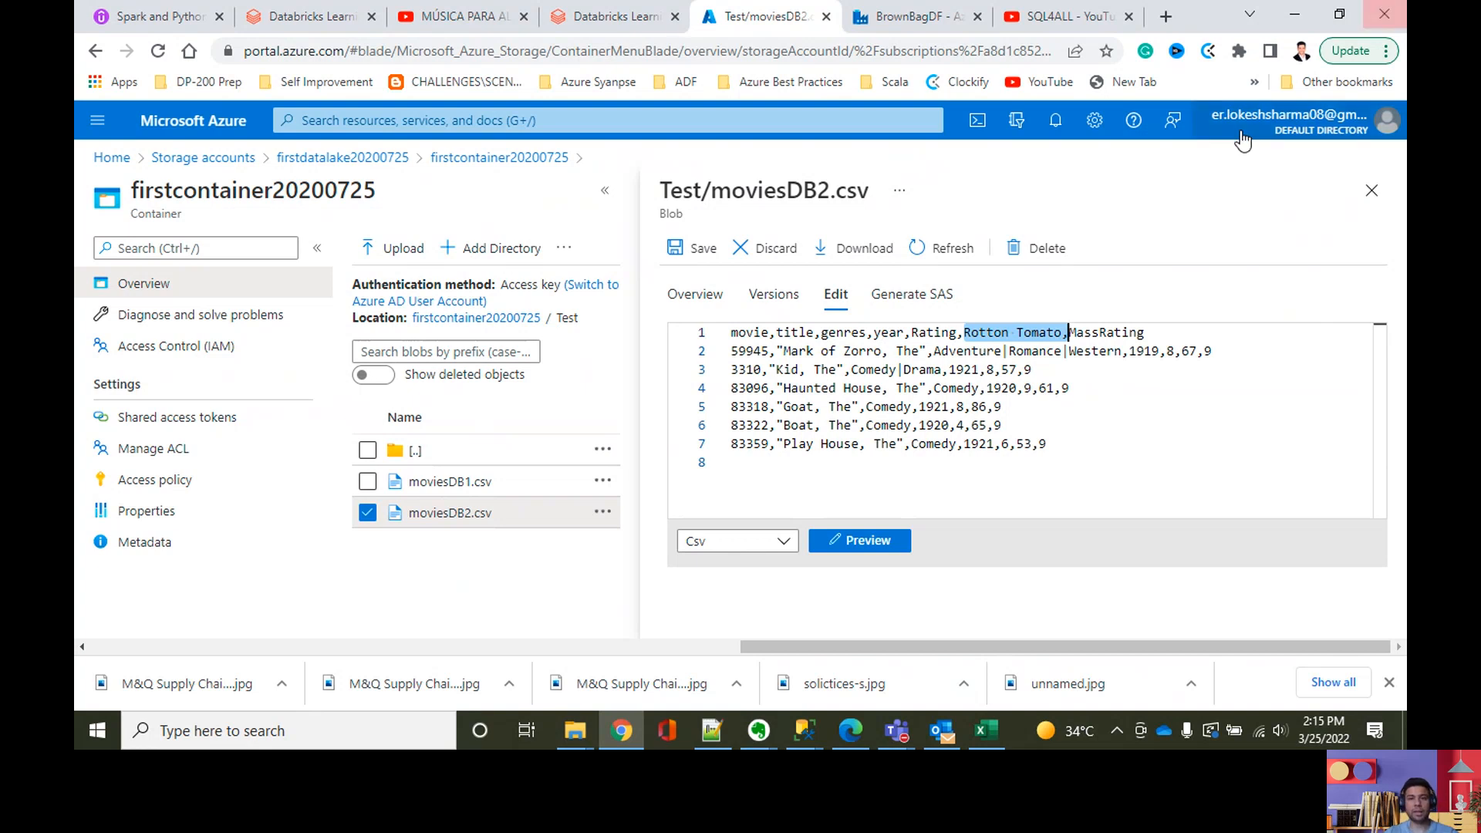
Step: Close the moviesDB2.csv blob and switch to the BrownBagDF data factory with the adf-metadataADLStoSQL-dev pipeline
left_click(1371, 190)
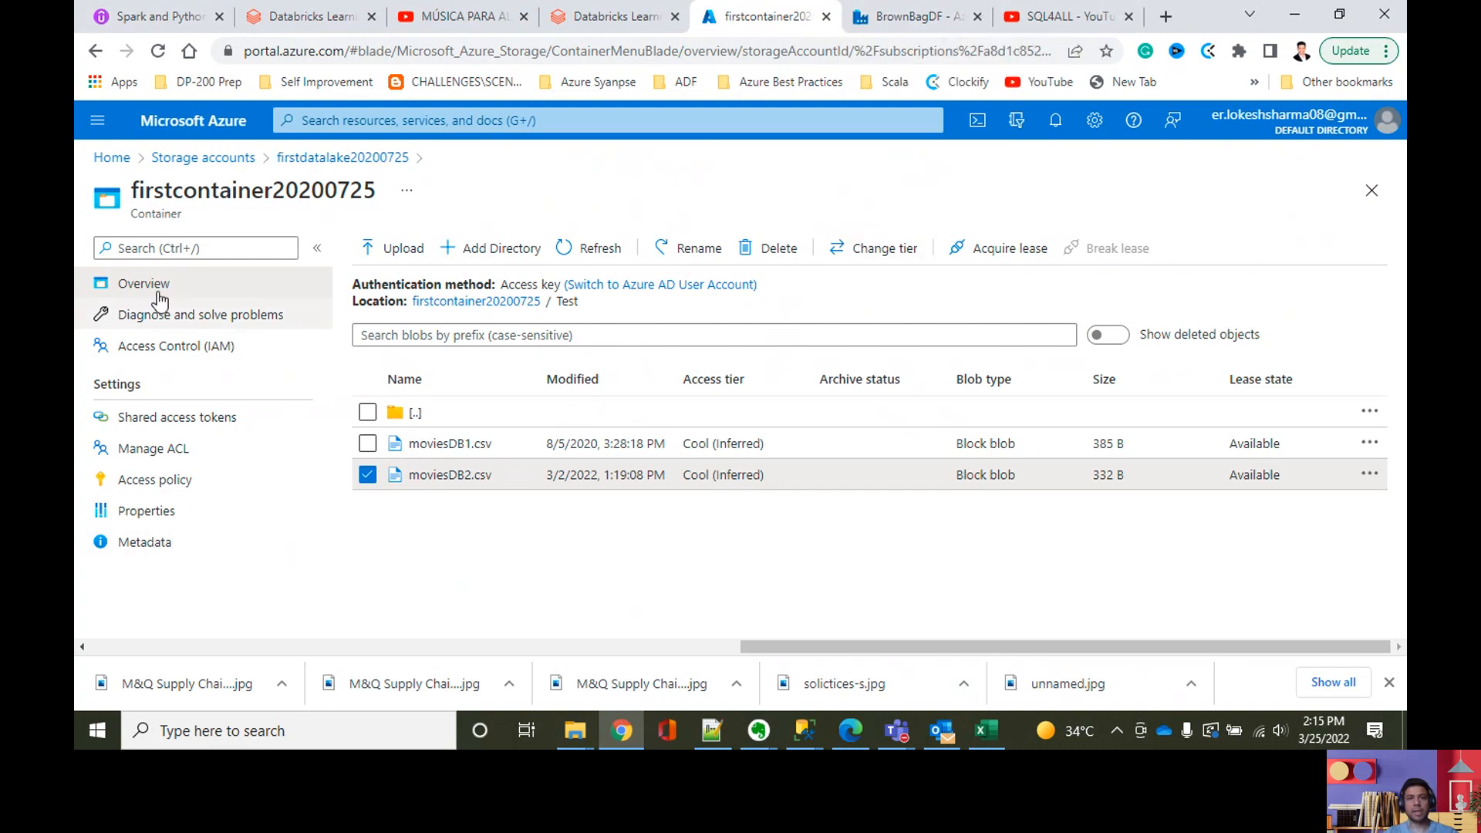
left_click(910, 26)
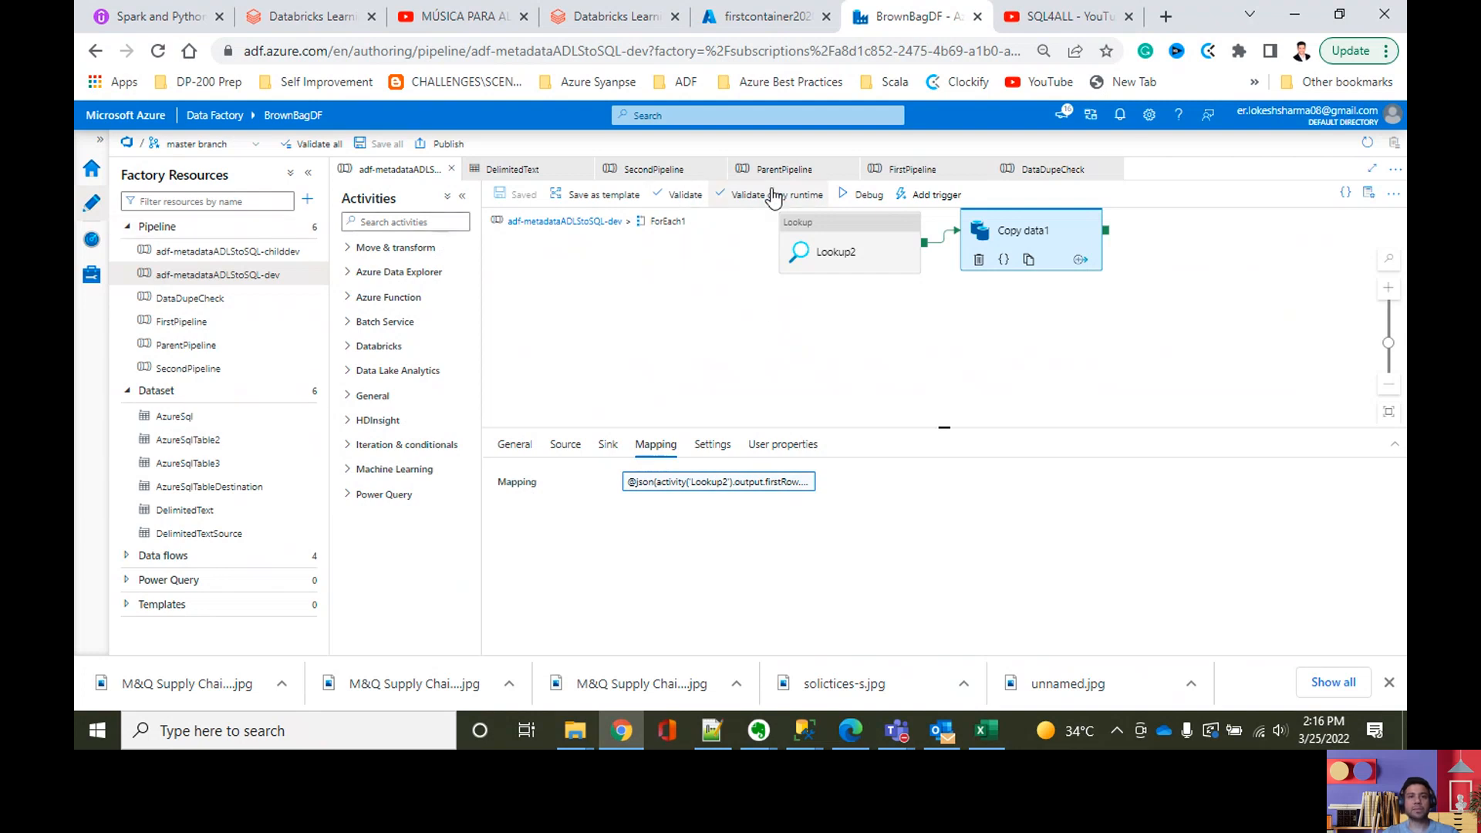
left_click(773, 88)
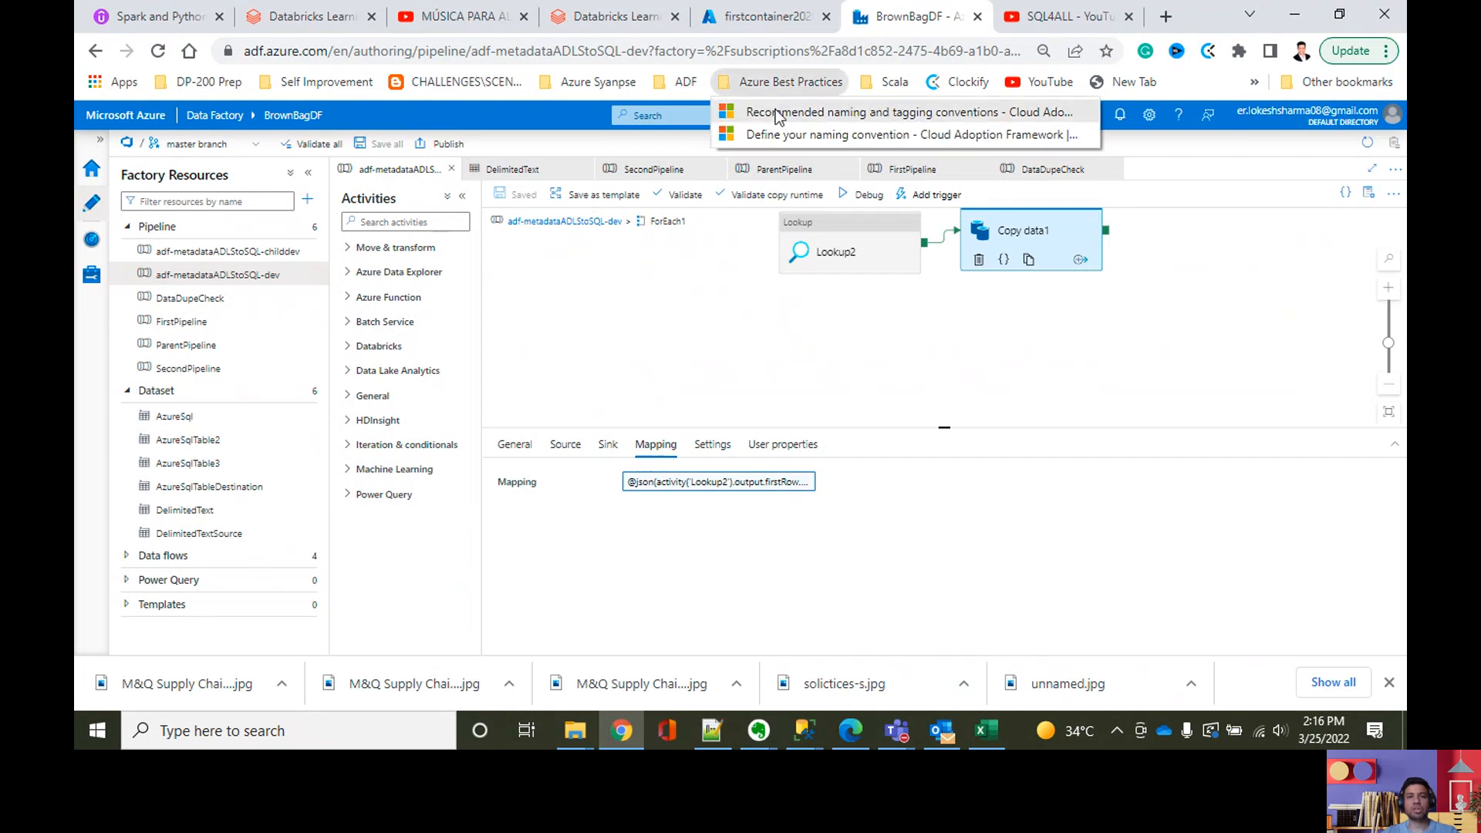
left_click(775, 112)
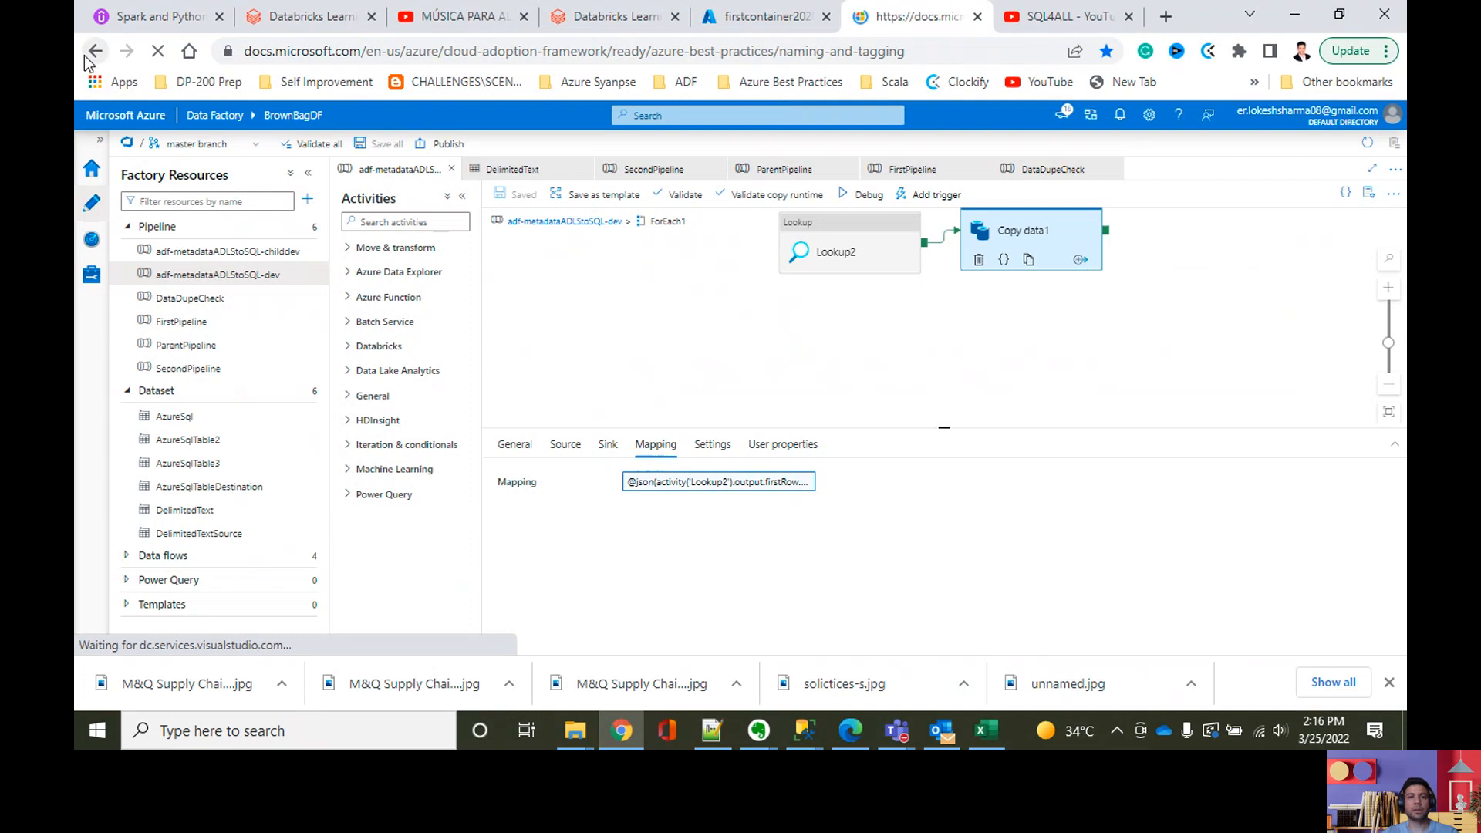
key("alt+Left")
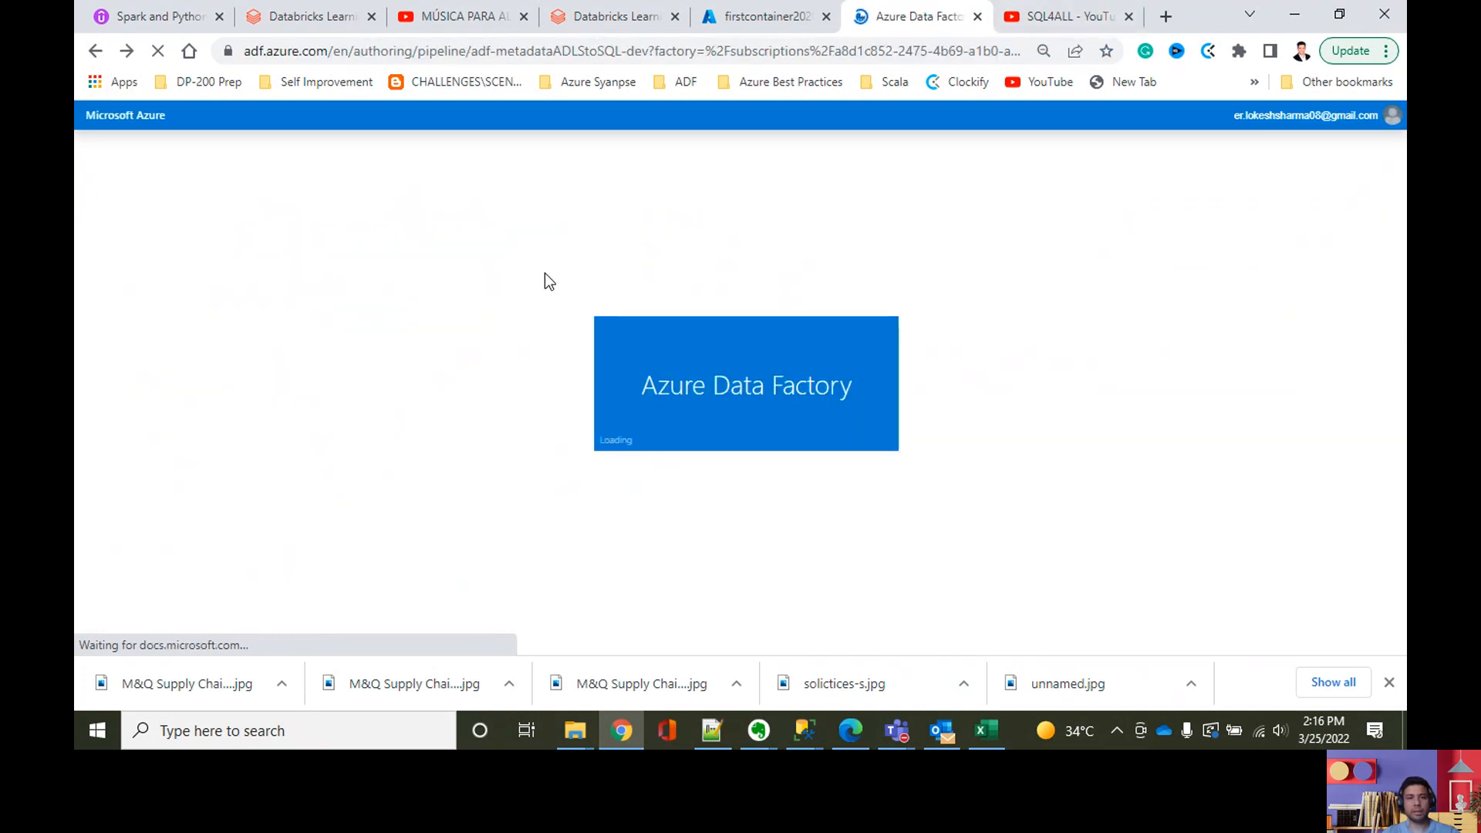
Step: Open the recommended naming and tagging conventions bookmark from the Azure Best Practices folder in a new browser tab
left_click(752, 82)
right_click(770, 115)
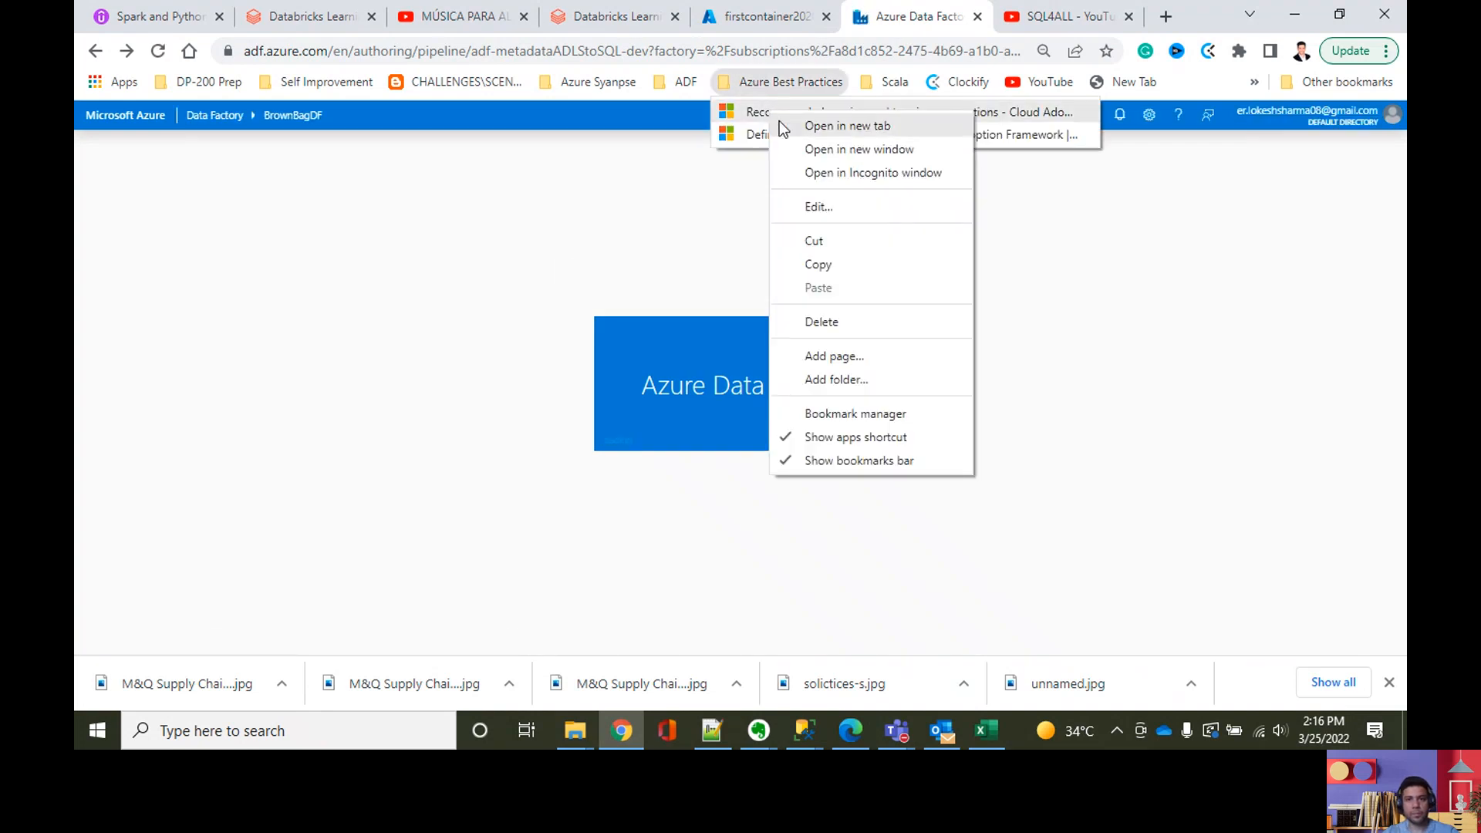
left_click(806, 127)
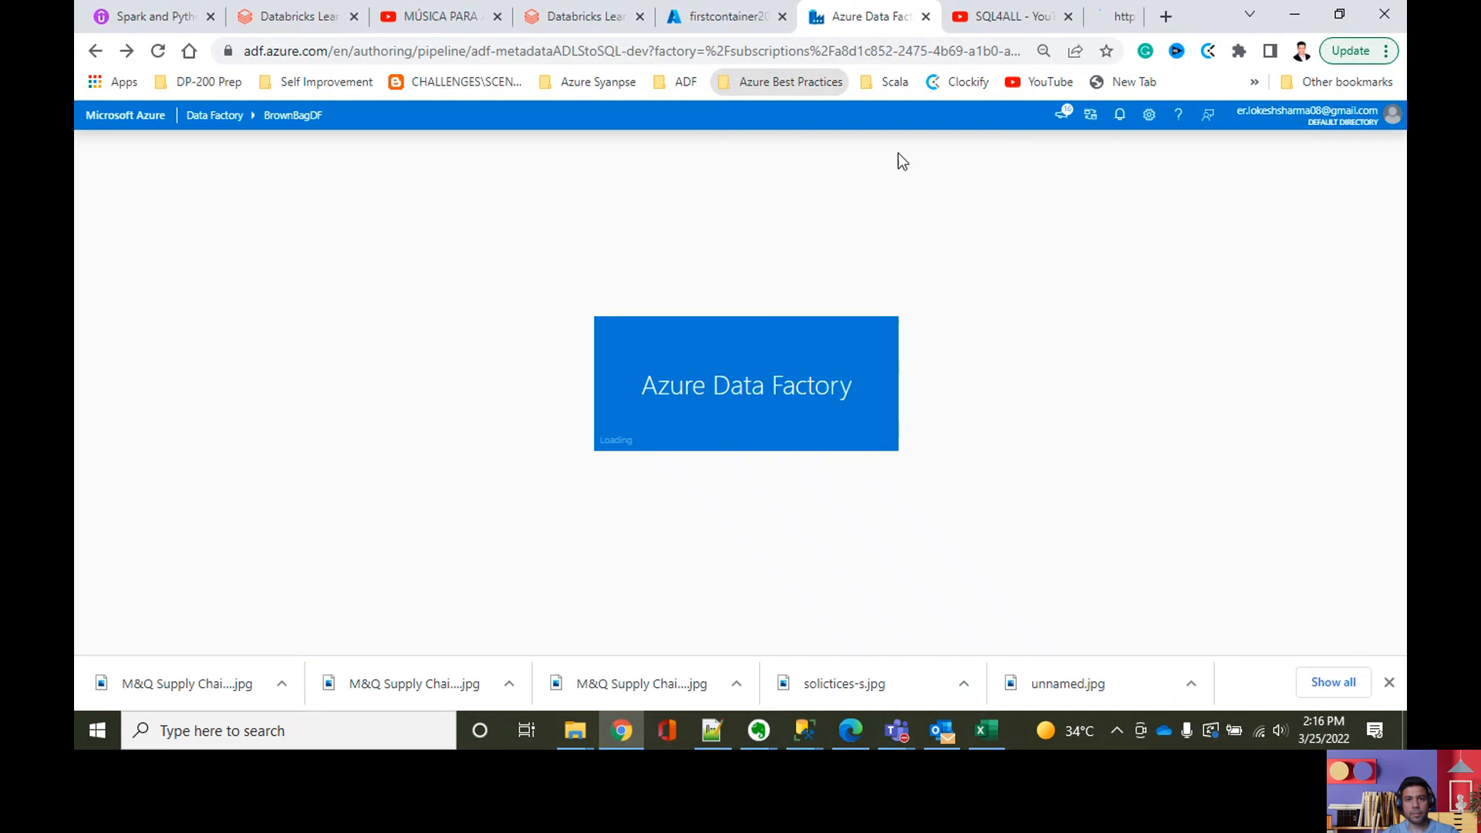
Step: Switch to the Azure naming and tagging strategy article and open its linked Define your naming convention page
left_click(1074, 12)
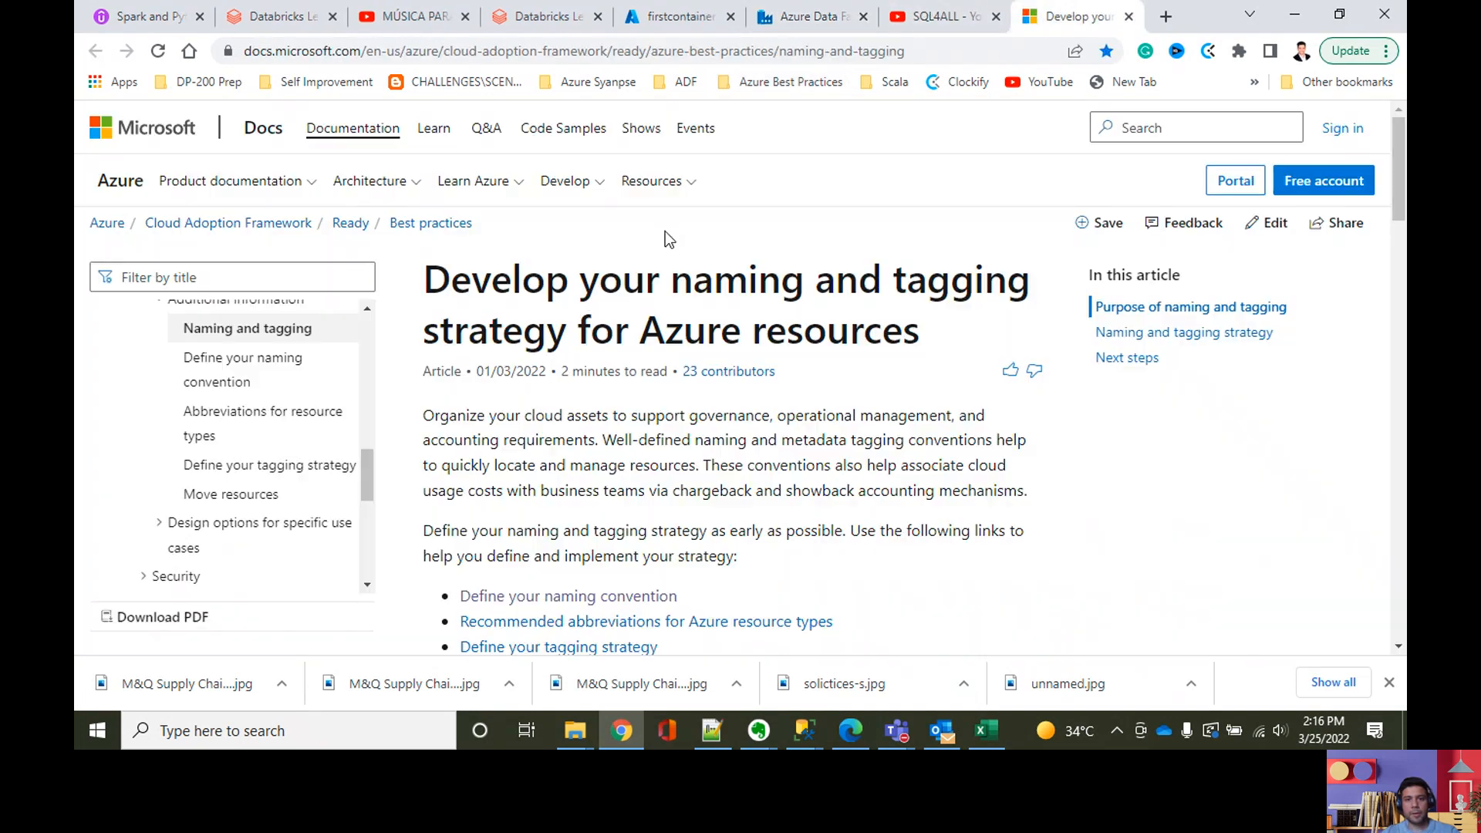
scroll(664, 309, "down", 5)
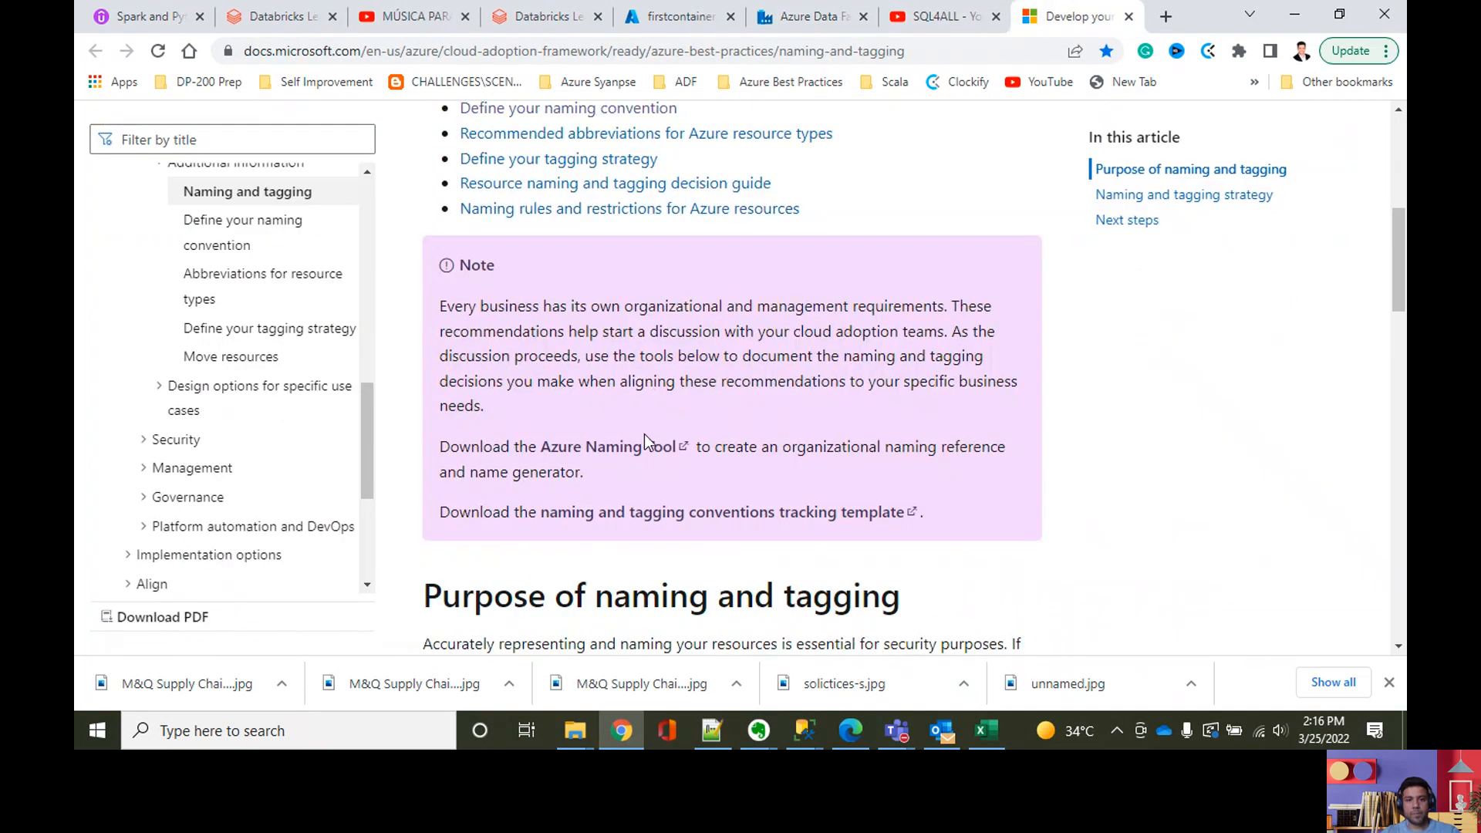
scroll(645, 434, "down", 15)
scroll(645, 434, "up", 3)
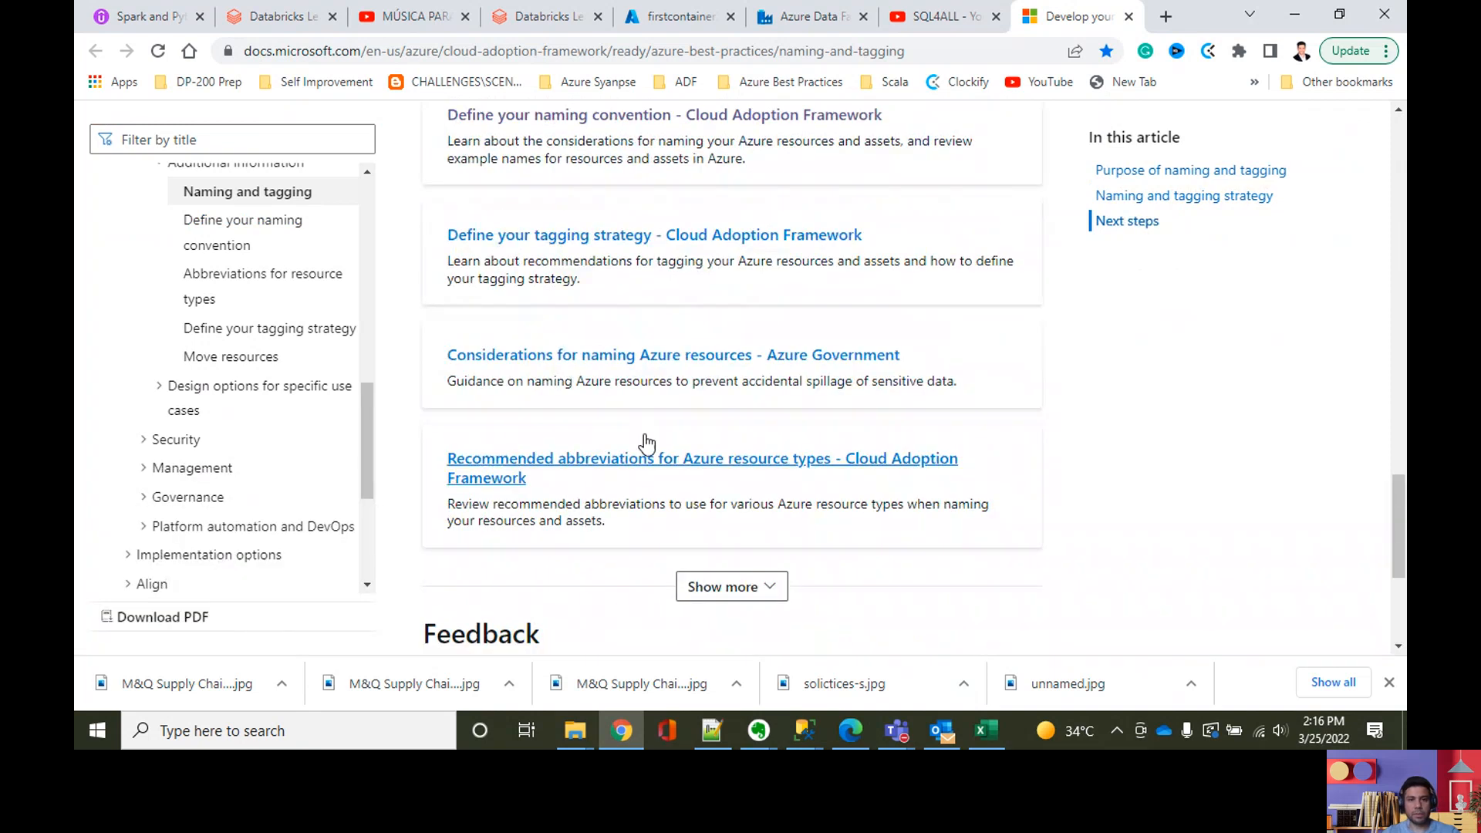
scroll(645, 439, "up", 4)
left_click(626, 478)
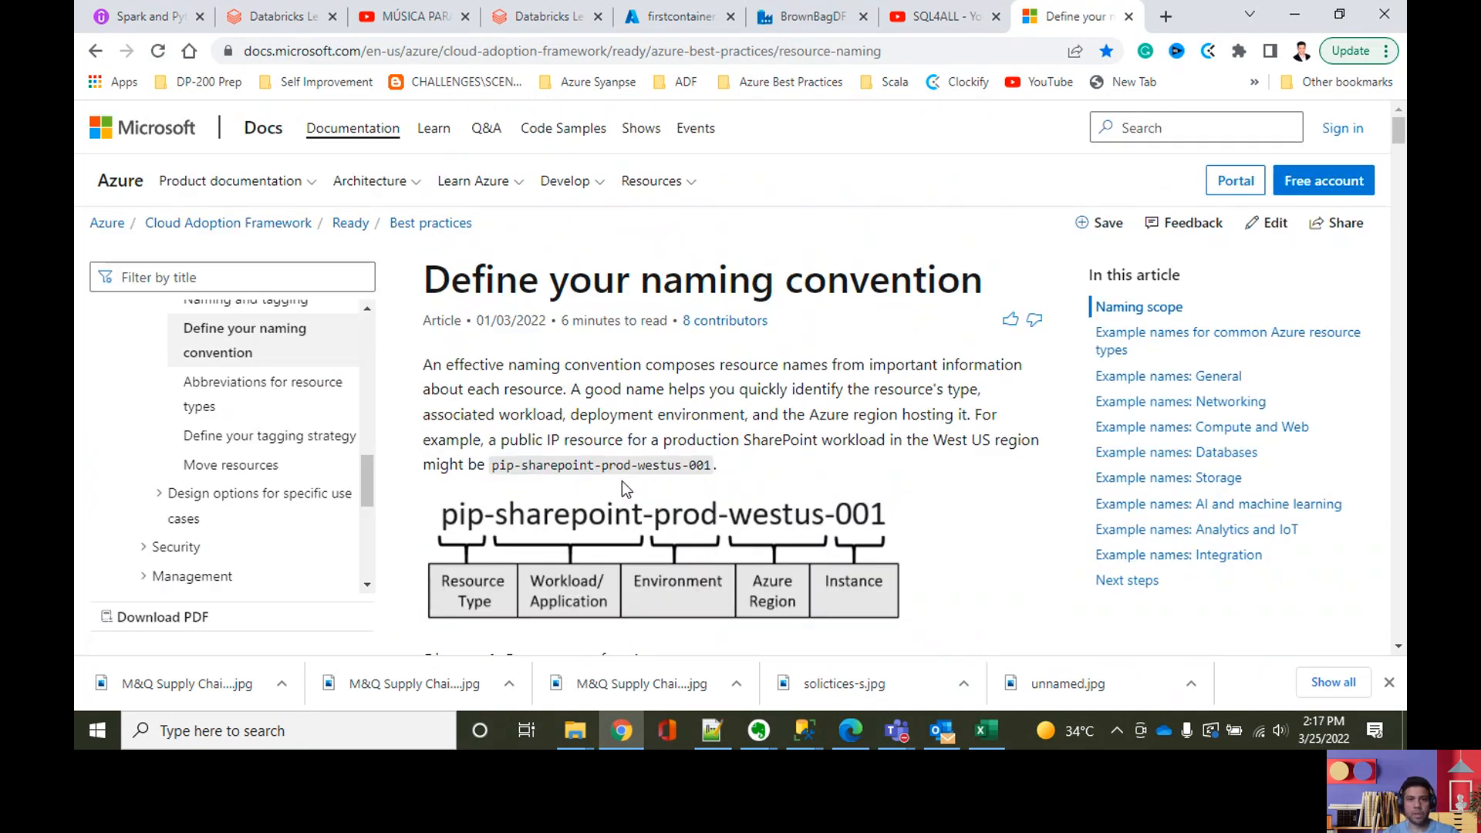
Step: Examine the naming convention article's name components and its example names for common Azure resource types
scroll(622, 479, "down", 20)
scroll(587, 486, "down", 20)
scroll(584, 499, "down", 20)
scroll(584, 503, "down", 20)
scroll(583, 503, "down", 20)
scroll(583, 505, "down", 20)
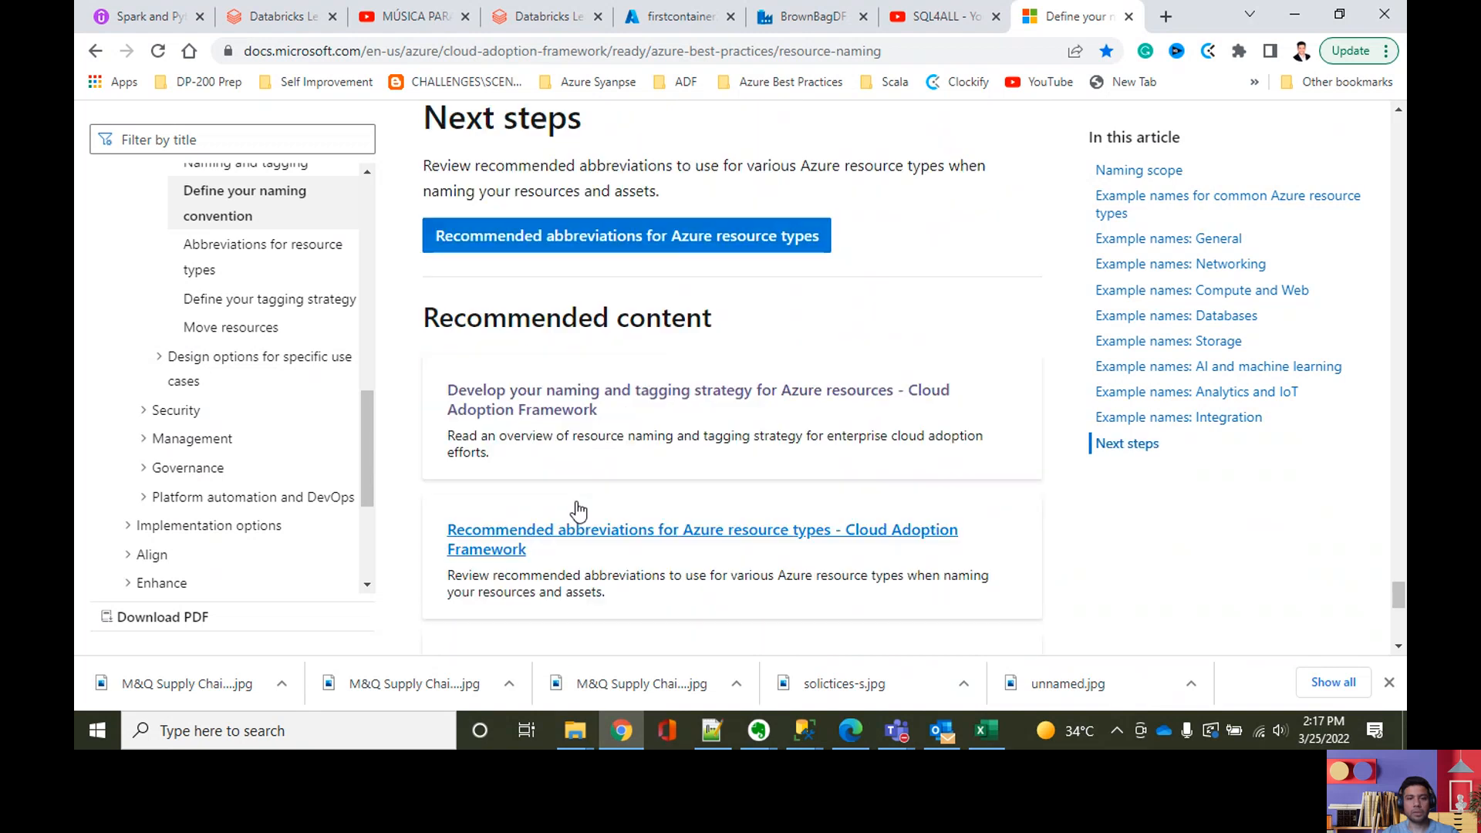
scroll(622, 467, "down", 1)
scroll(671, 411, "up", 6)
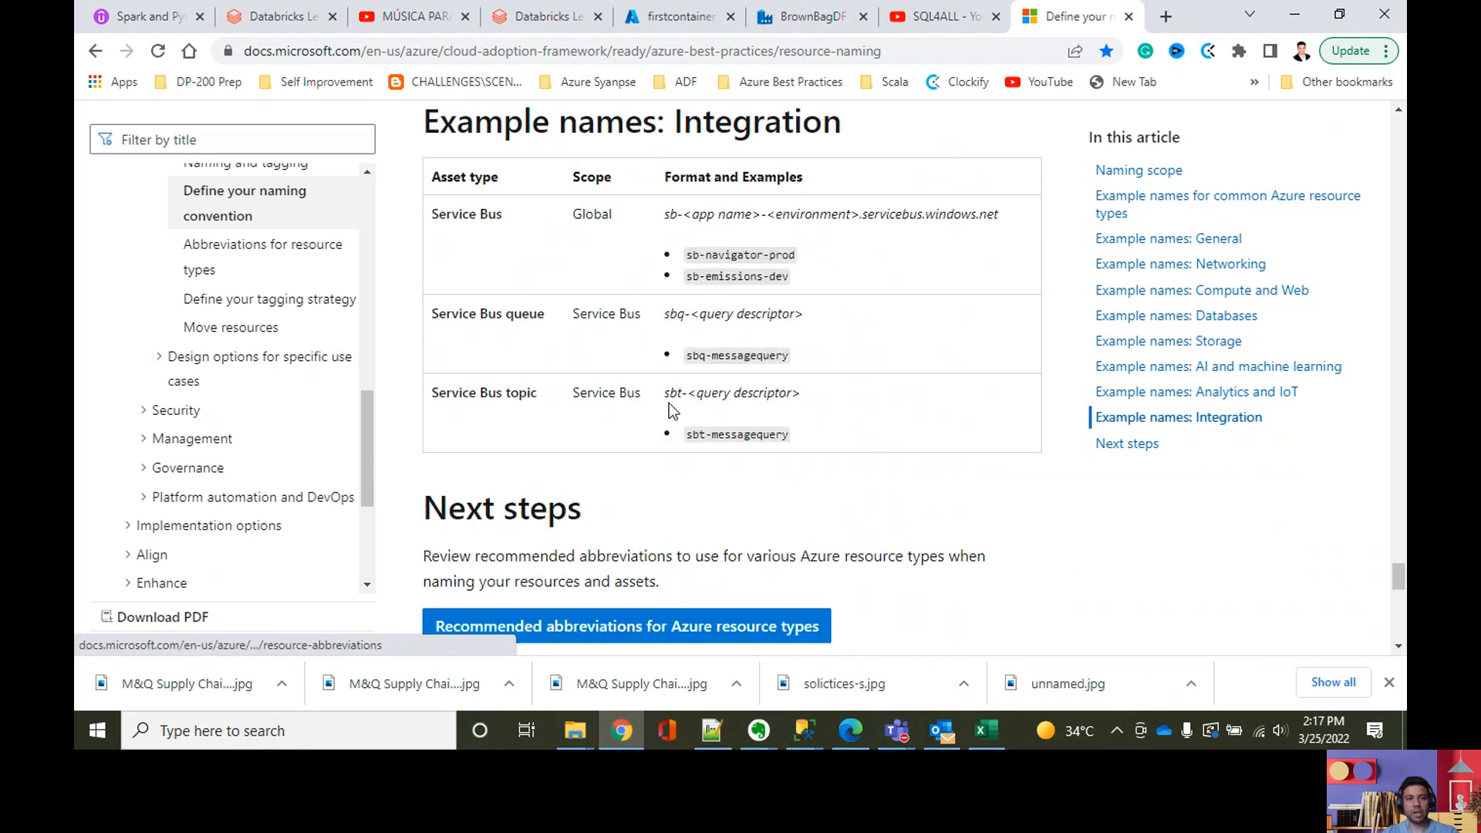
scroll(669, 407, "up", 15)
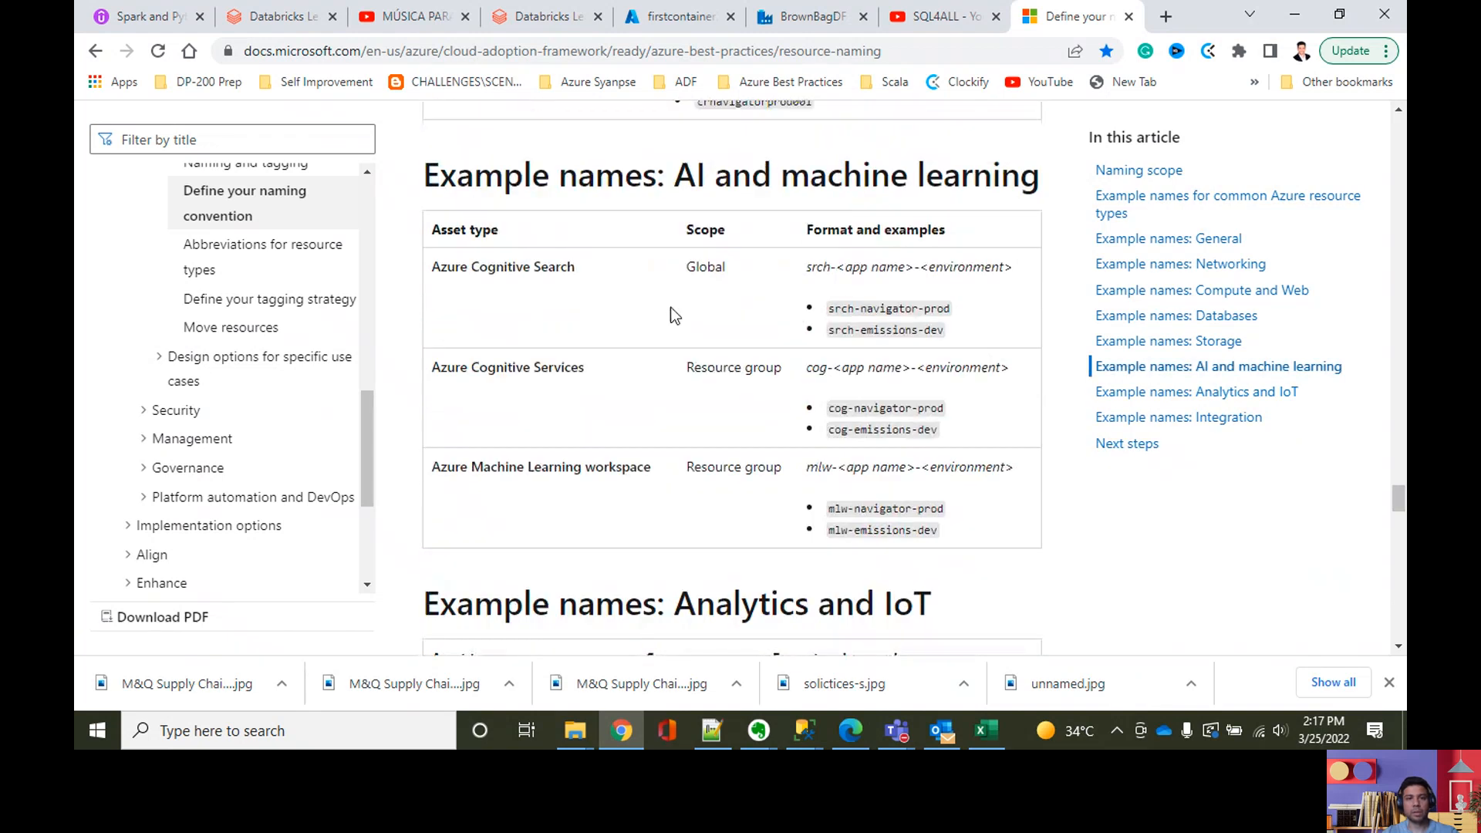
scroll(669, 307, "up", 15)
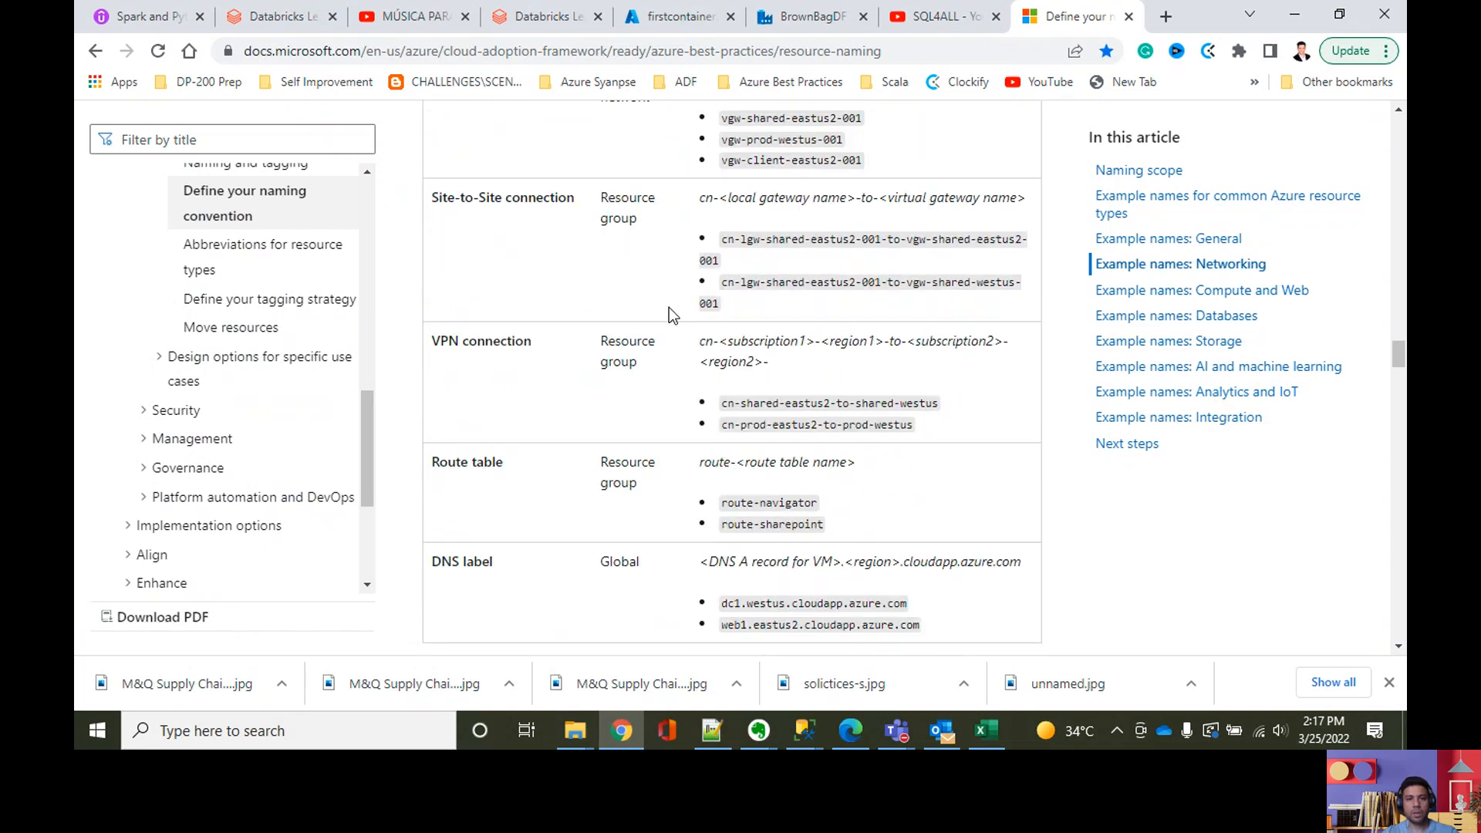
scroll(668, 316, "up", 15)
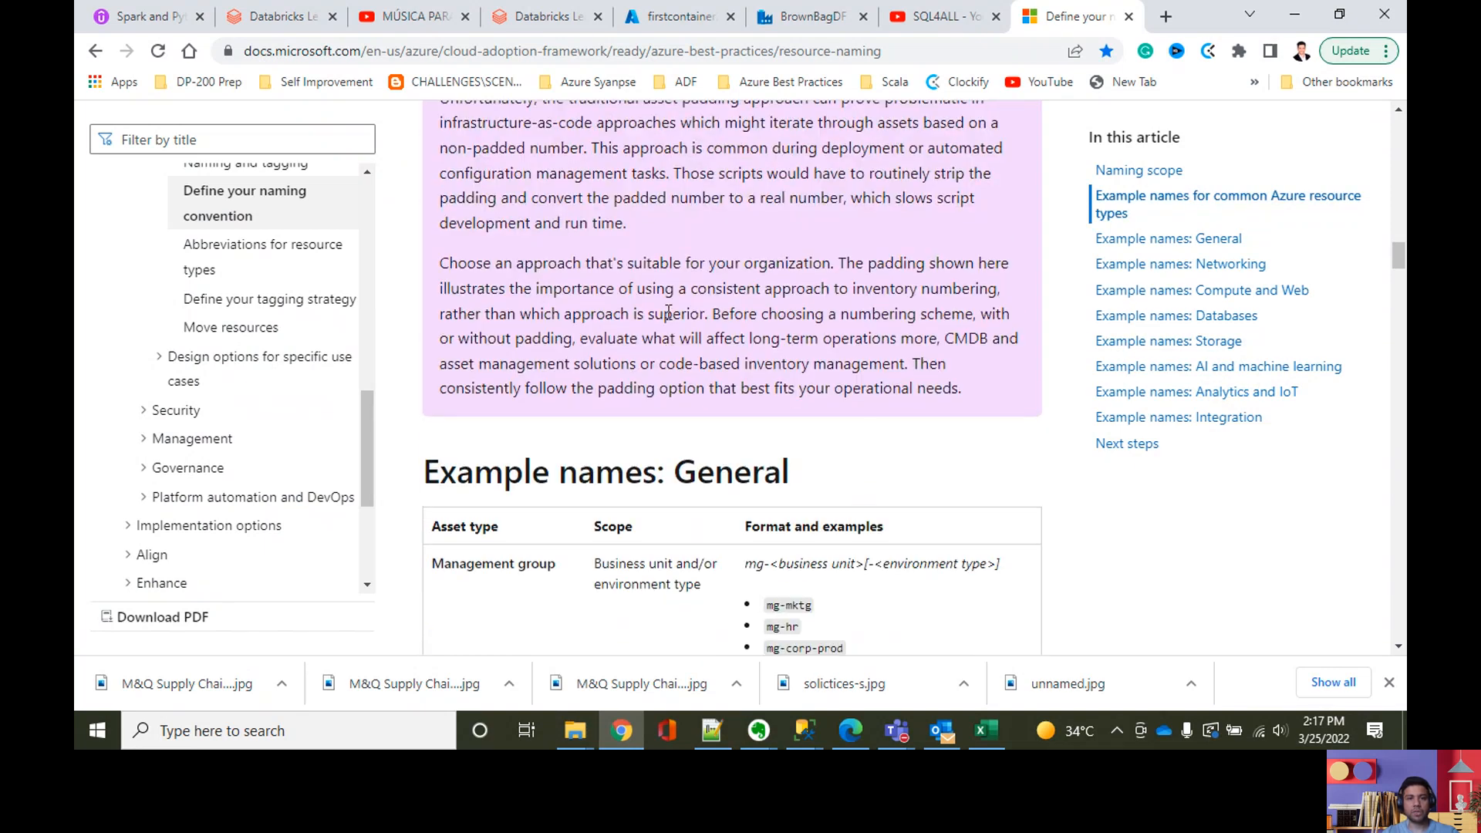
scroll(669, 320, "up", 3)
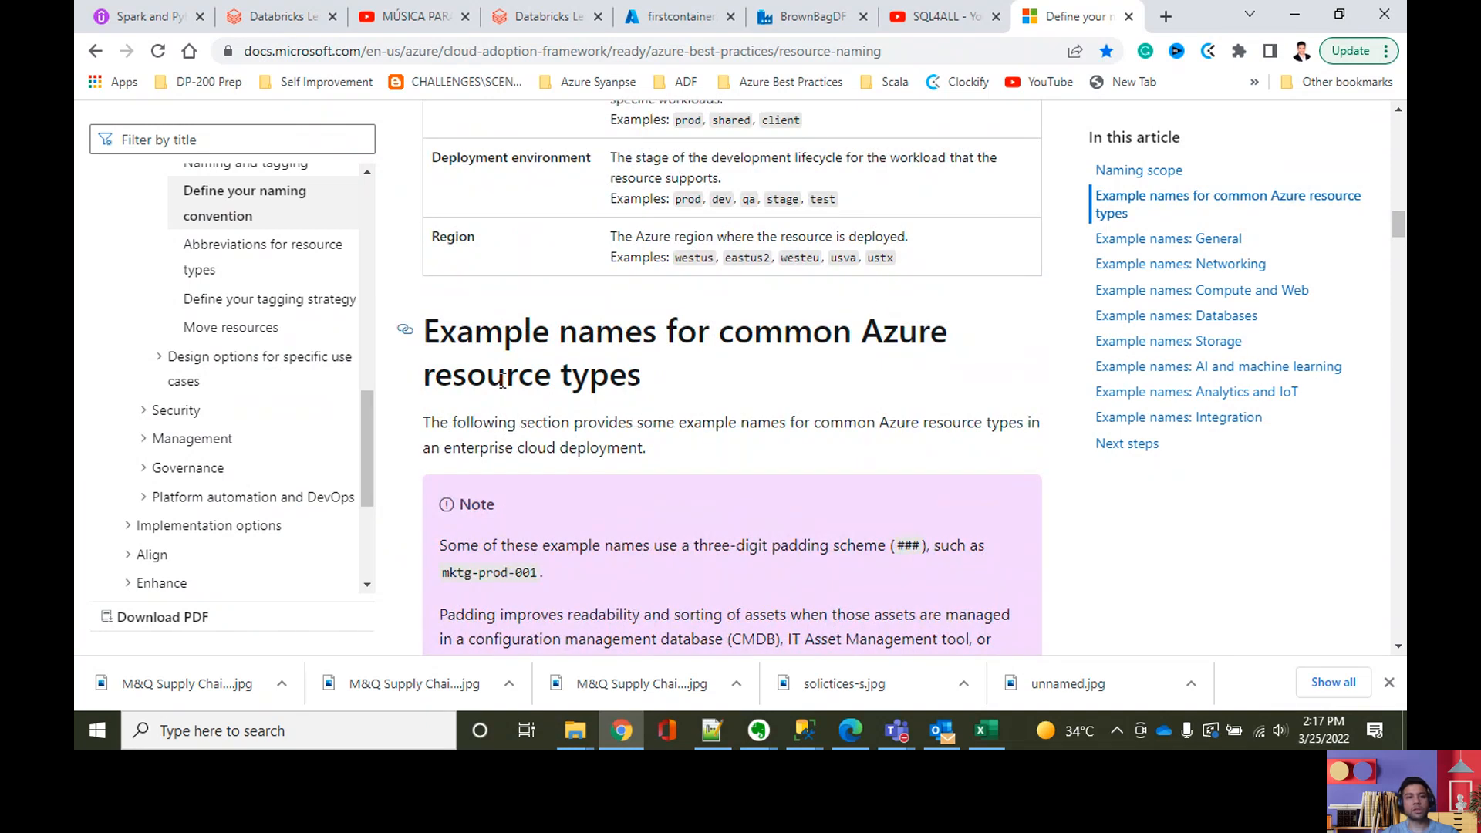
scroll(641, 441, "down", 13)
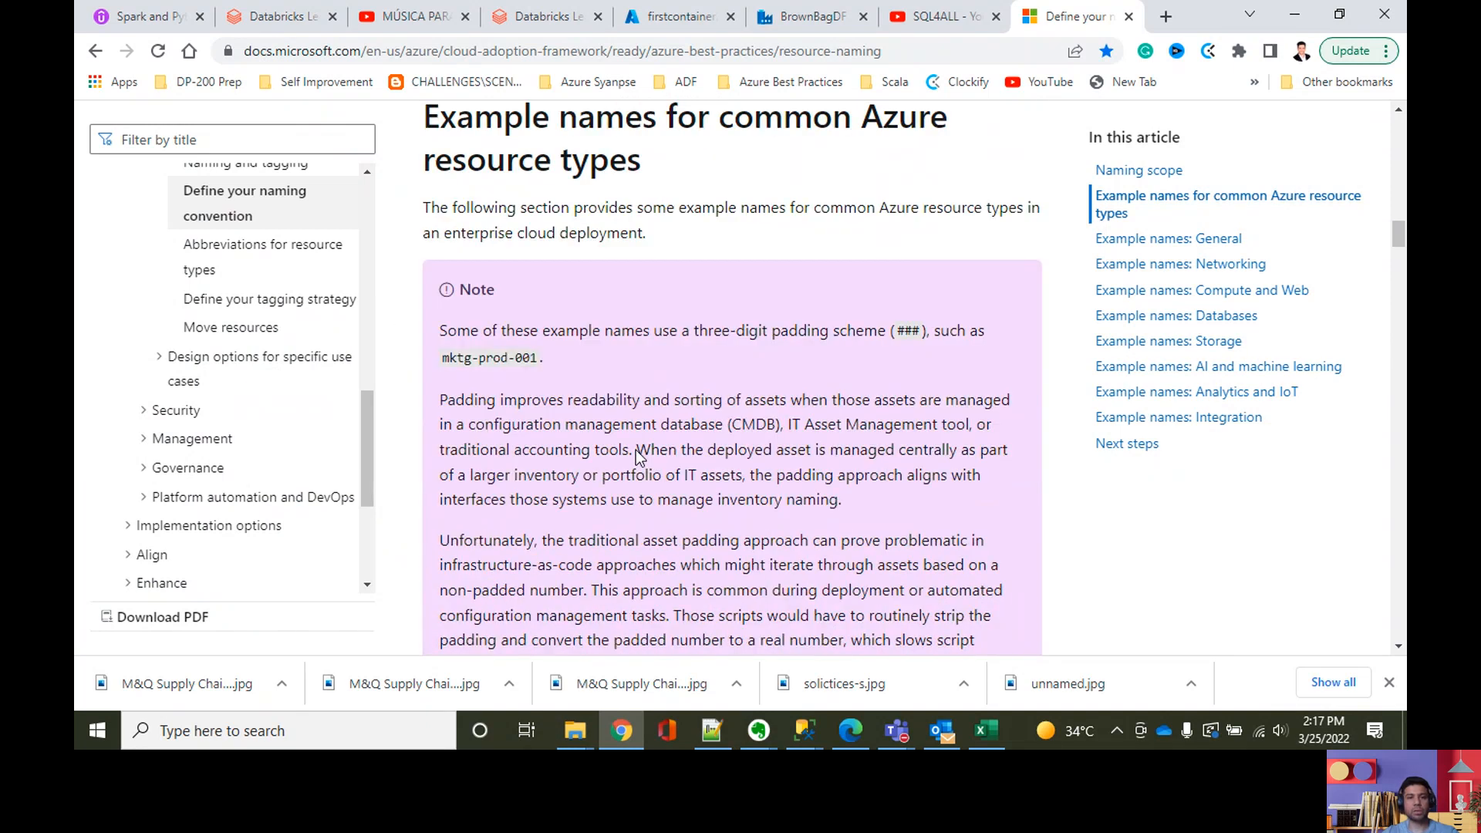
scroll(598, 458, "down", 4)
scroll(596, 457, "down", 4)
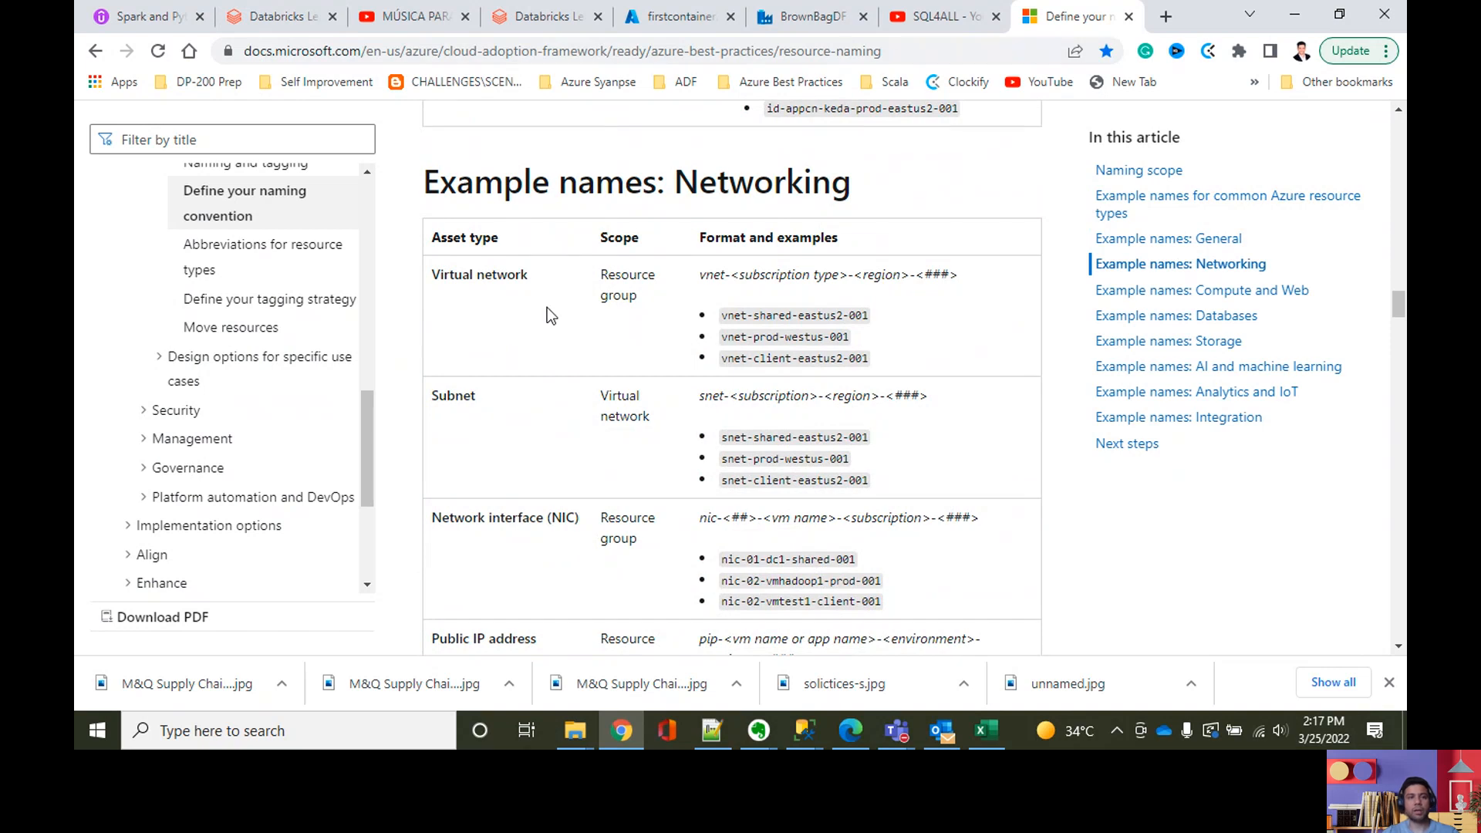
scroll(548, 310, "down", 4)
Step: Search the naming convention page for "dataset" and for "data" to locate the Azure Data Factory naming entry
key("ctrl+f")
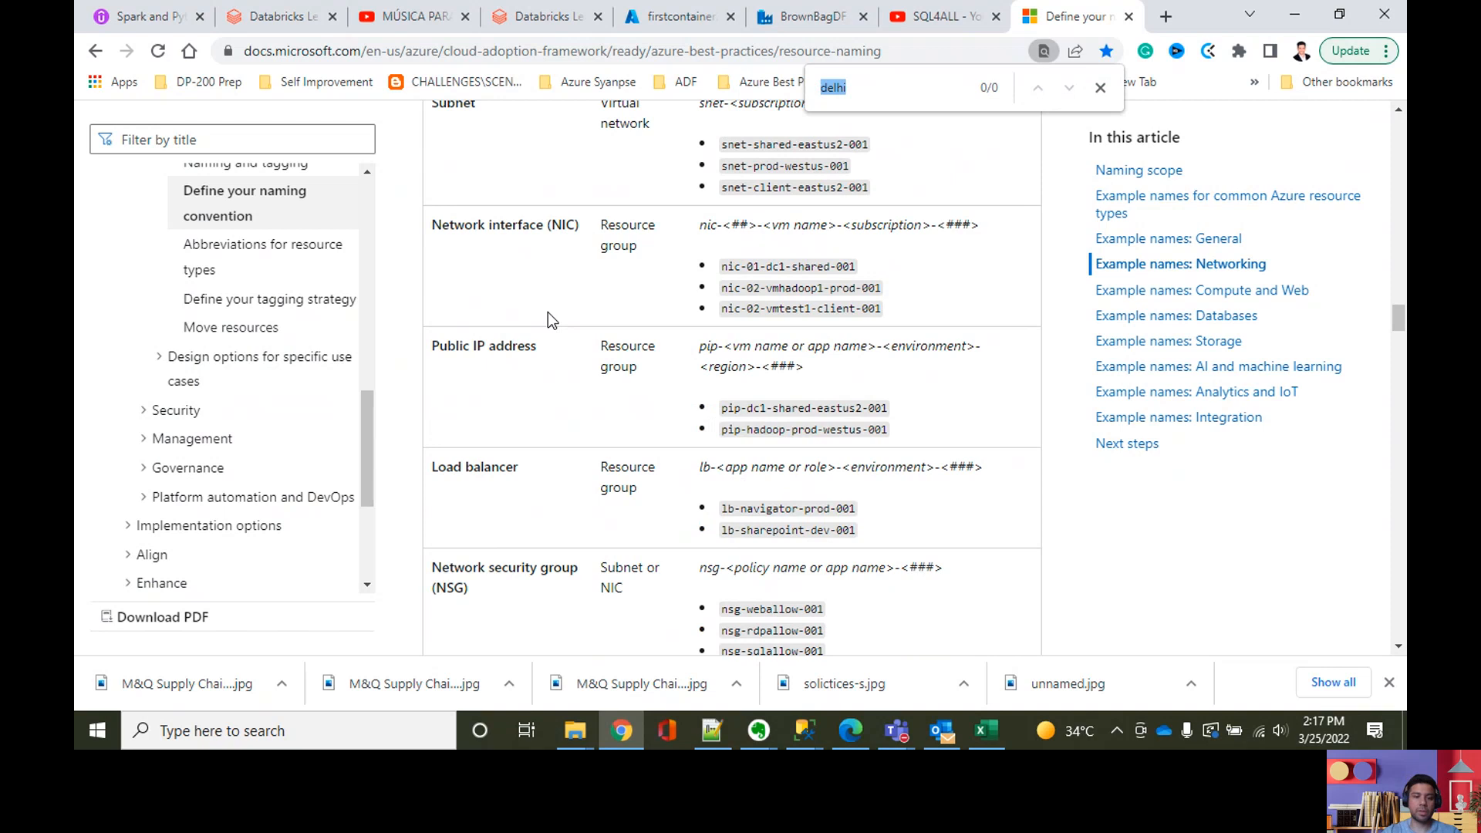
type("dataset")
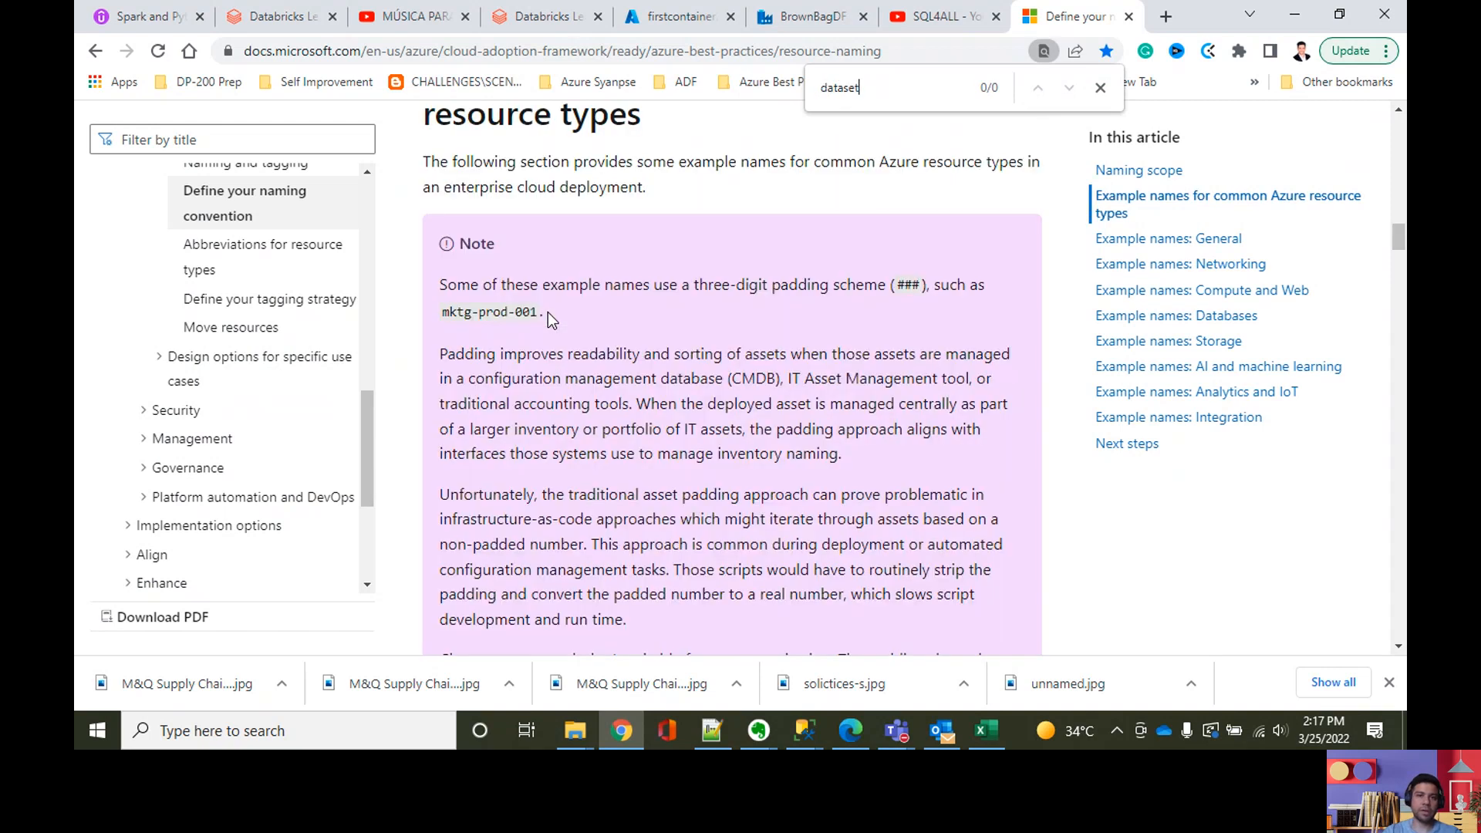
key("BackSpace")
key("BackSpace")
key("BackSpace")
key("BackSpace")
key("BackSpace")
type("a")
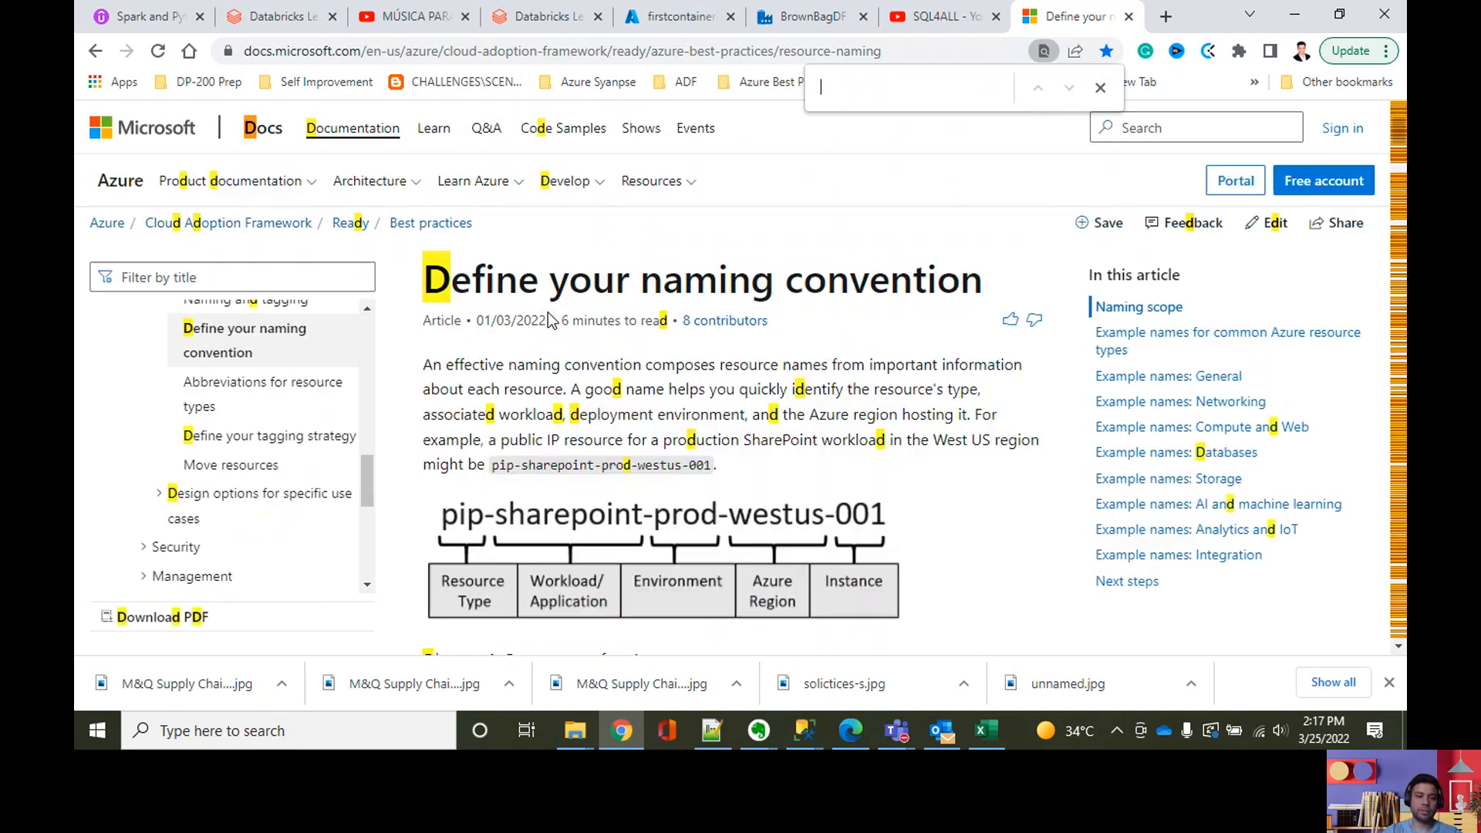
type("d")
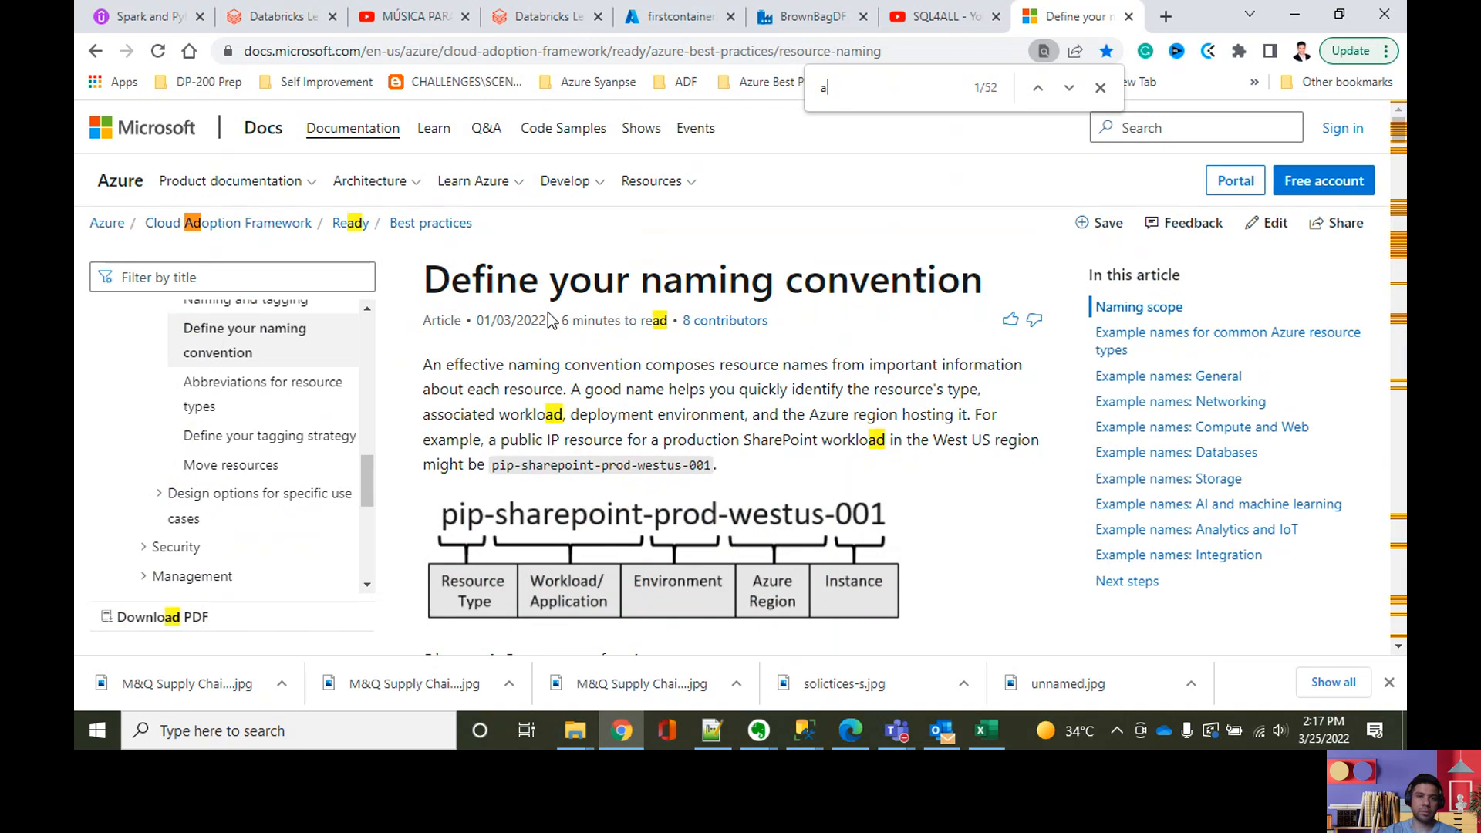
key("BackSpace")
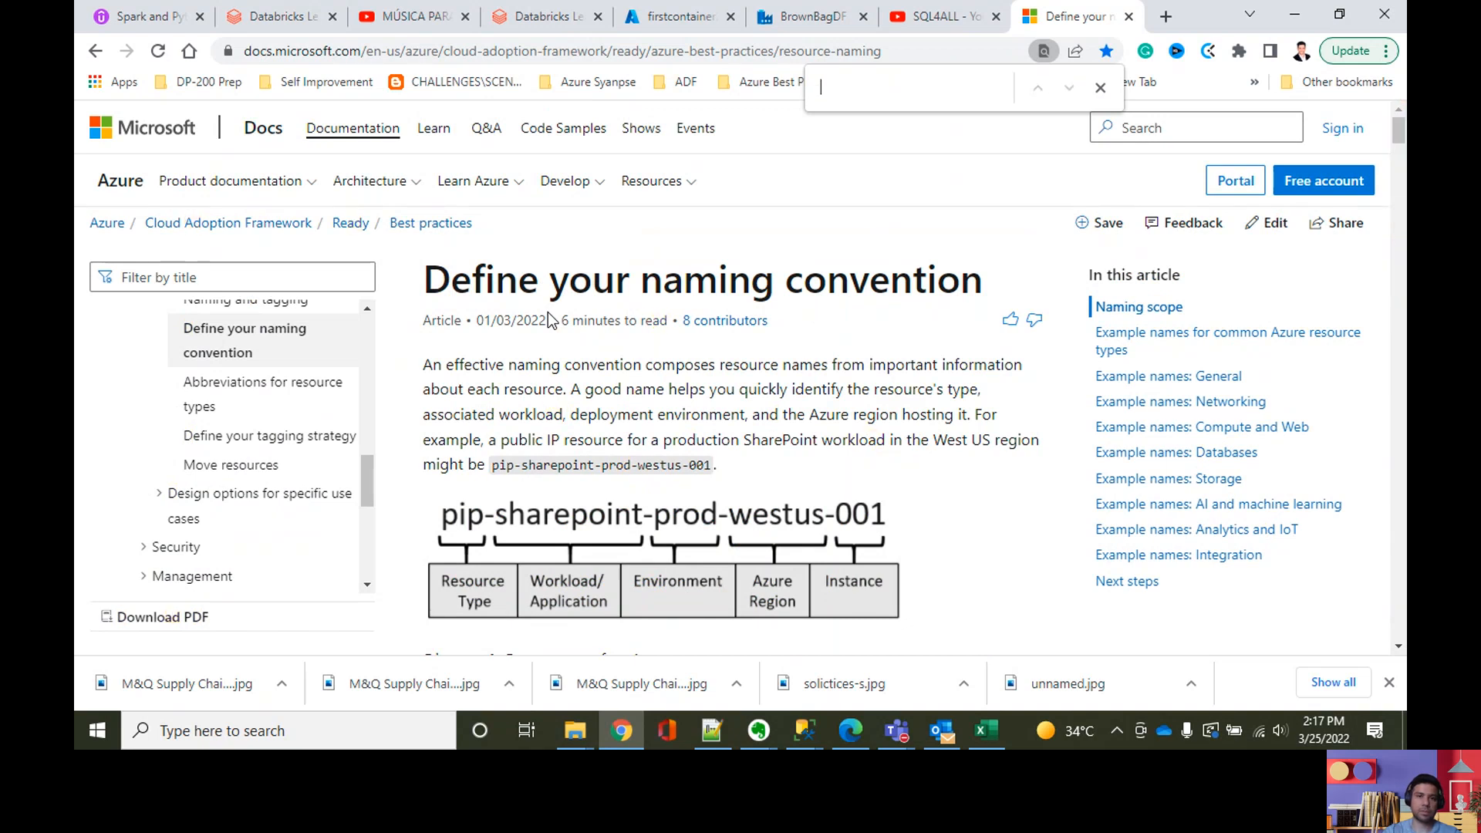
type("data")
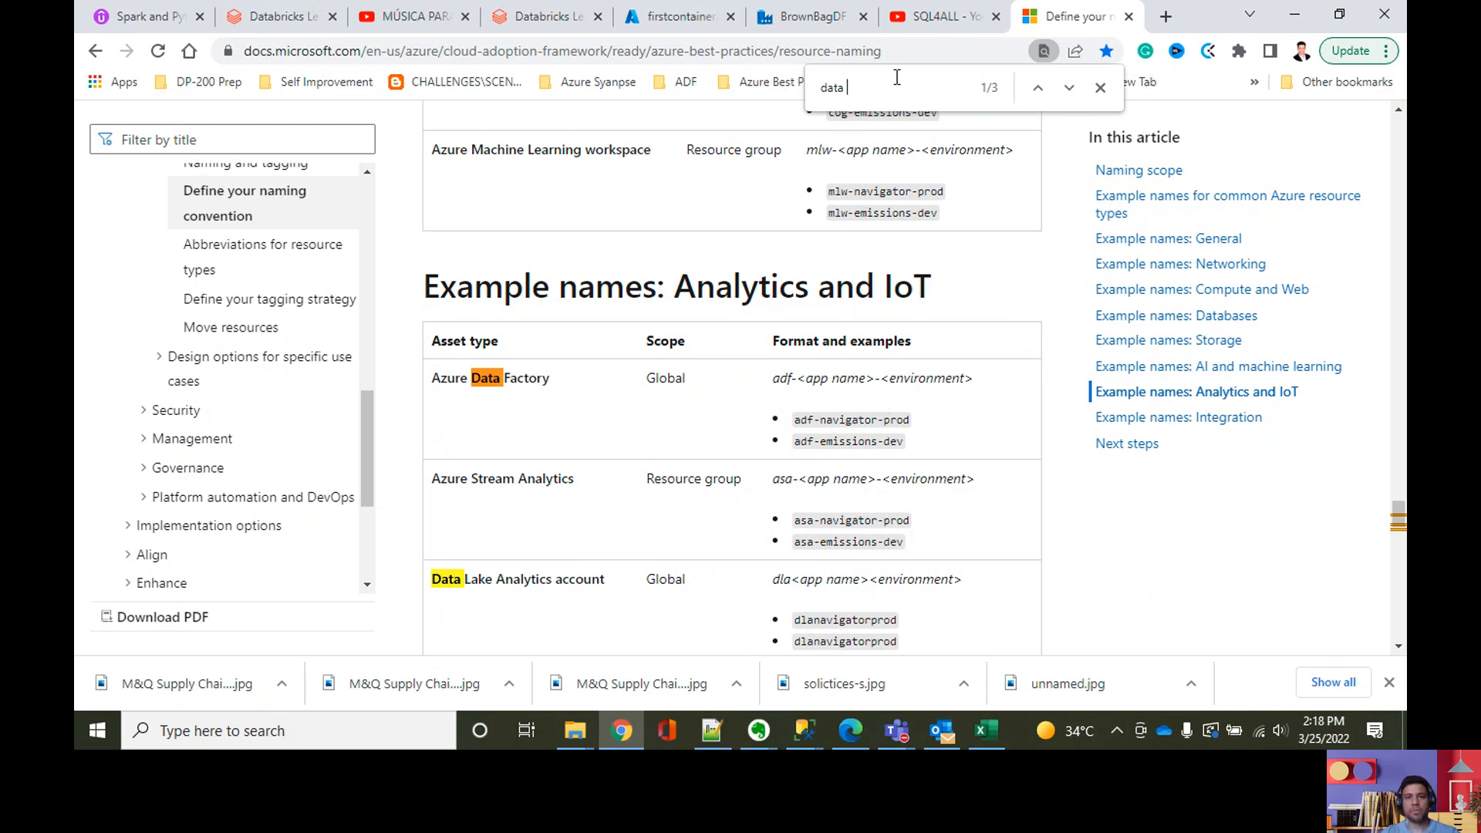
Step: Open the Azure Data Factory suggested naming conventions bookmark from the ADF folder in a new tab and switch to it
left_click(685, 89)
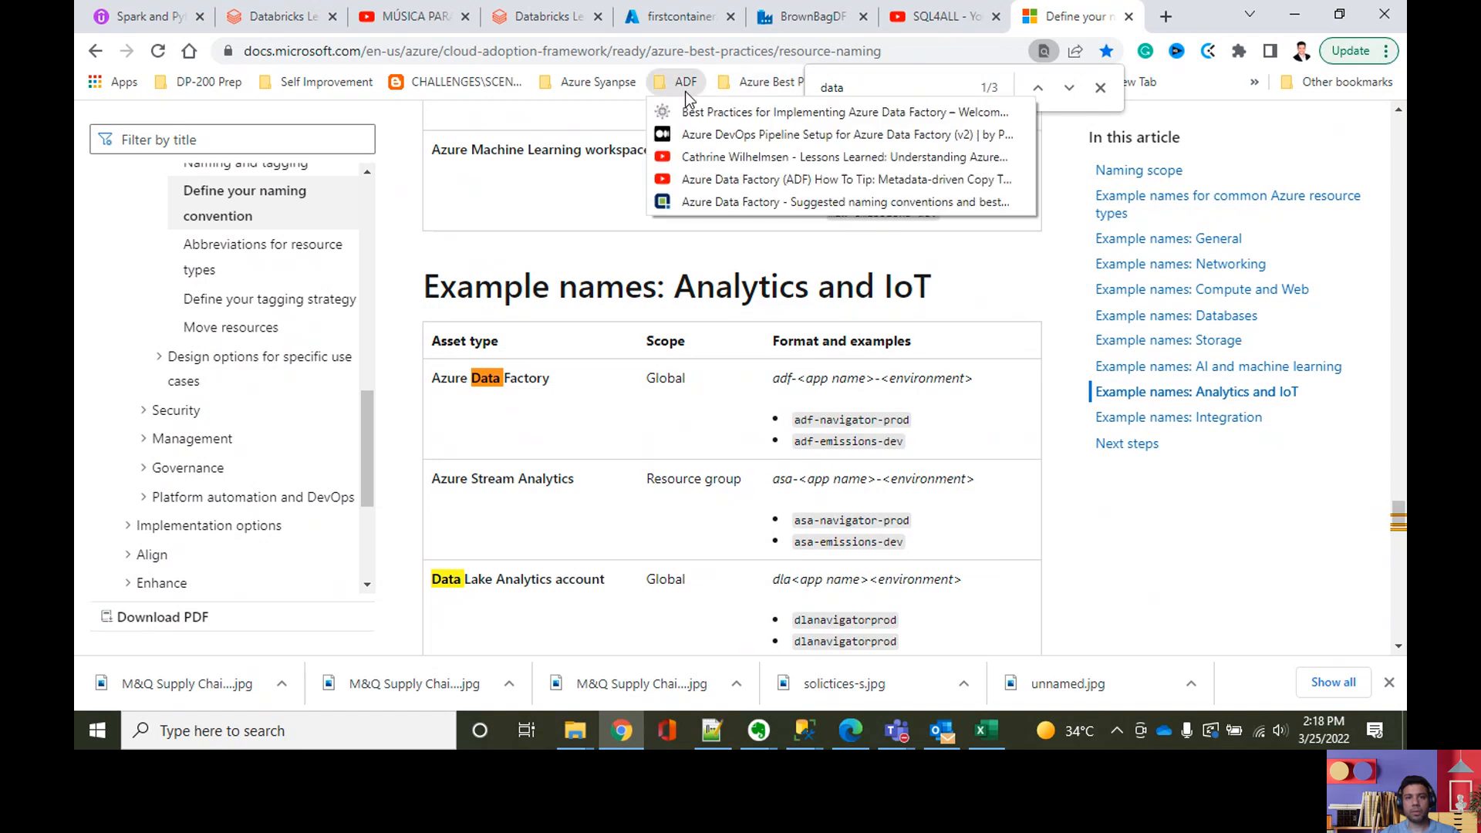
right_click(760, 204)
left_click(802, 213)
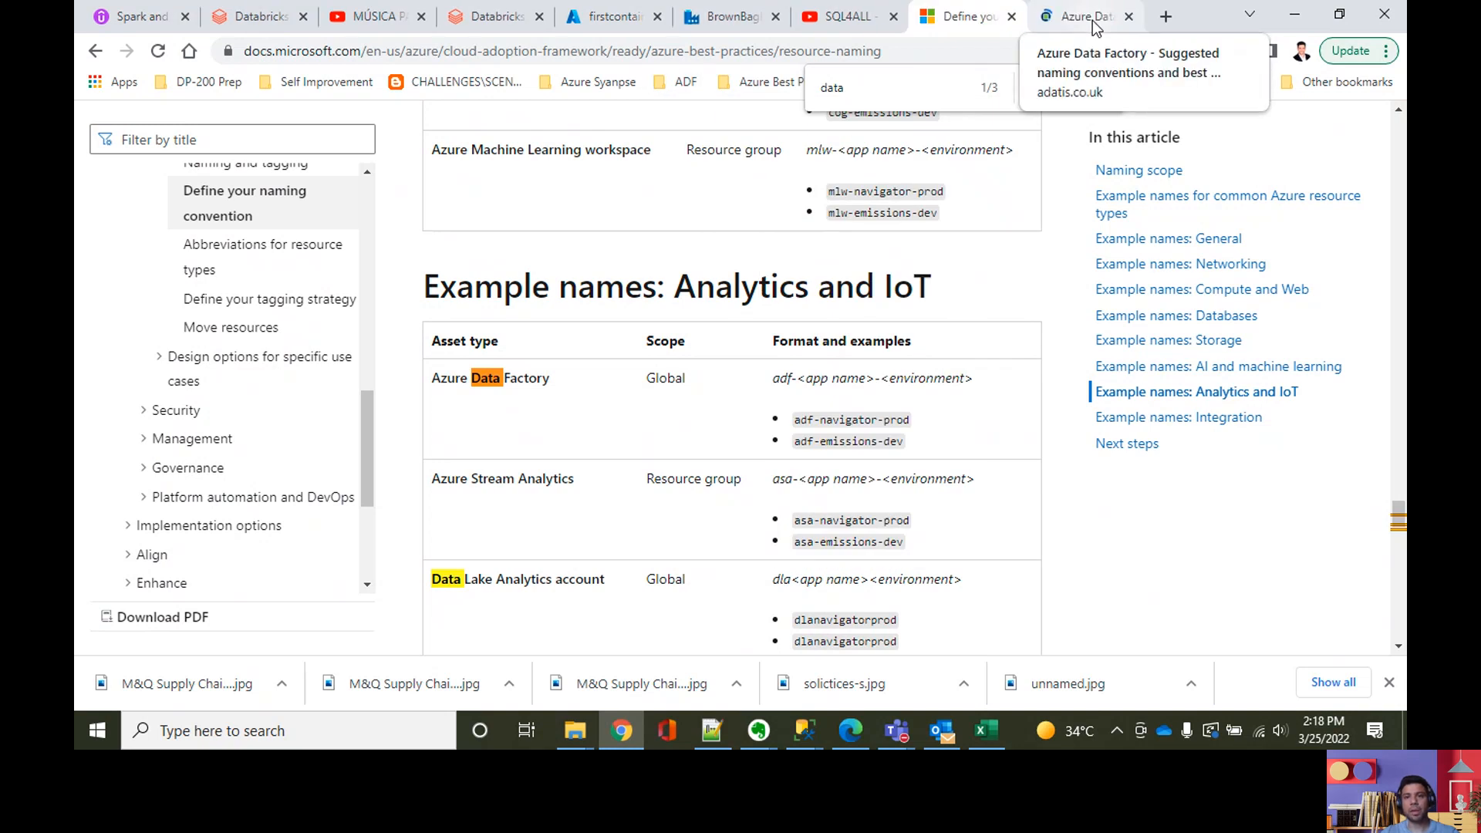
left_click(1090, 23)
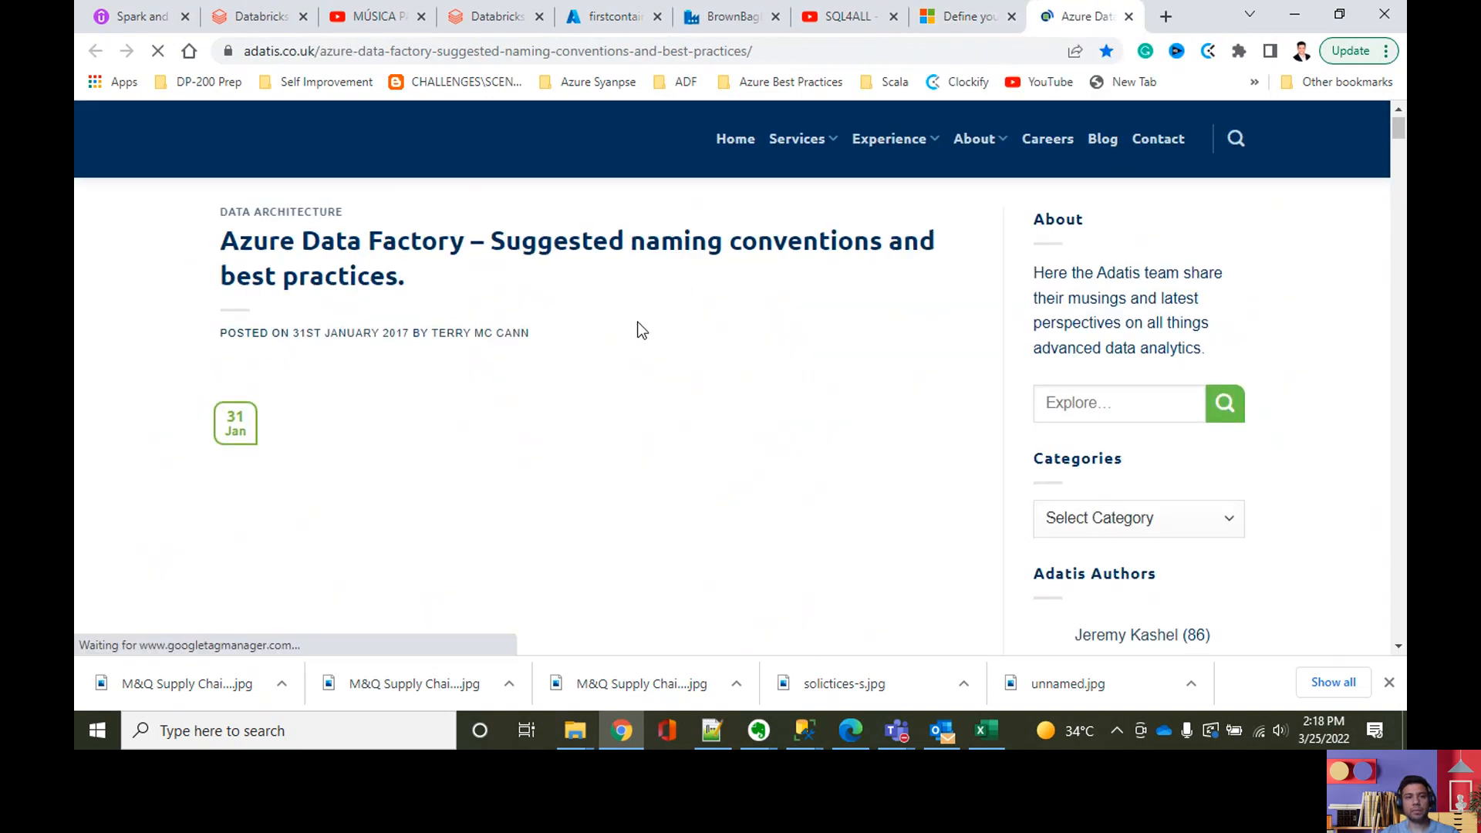
Step: Examine the article's best practices and its table of name prefixes for linked services and datasets
scroll(594, 393, "down", 7)
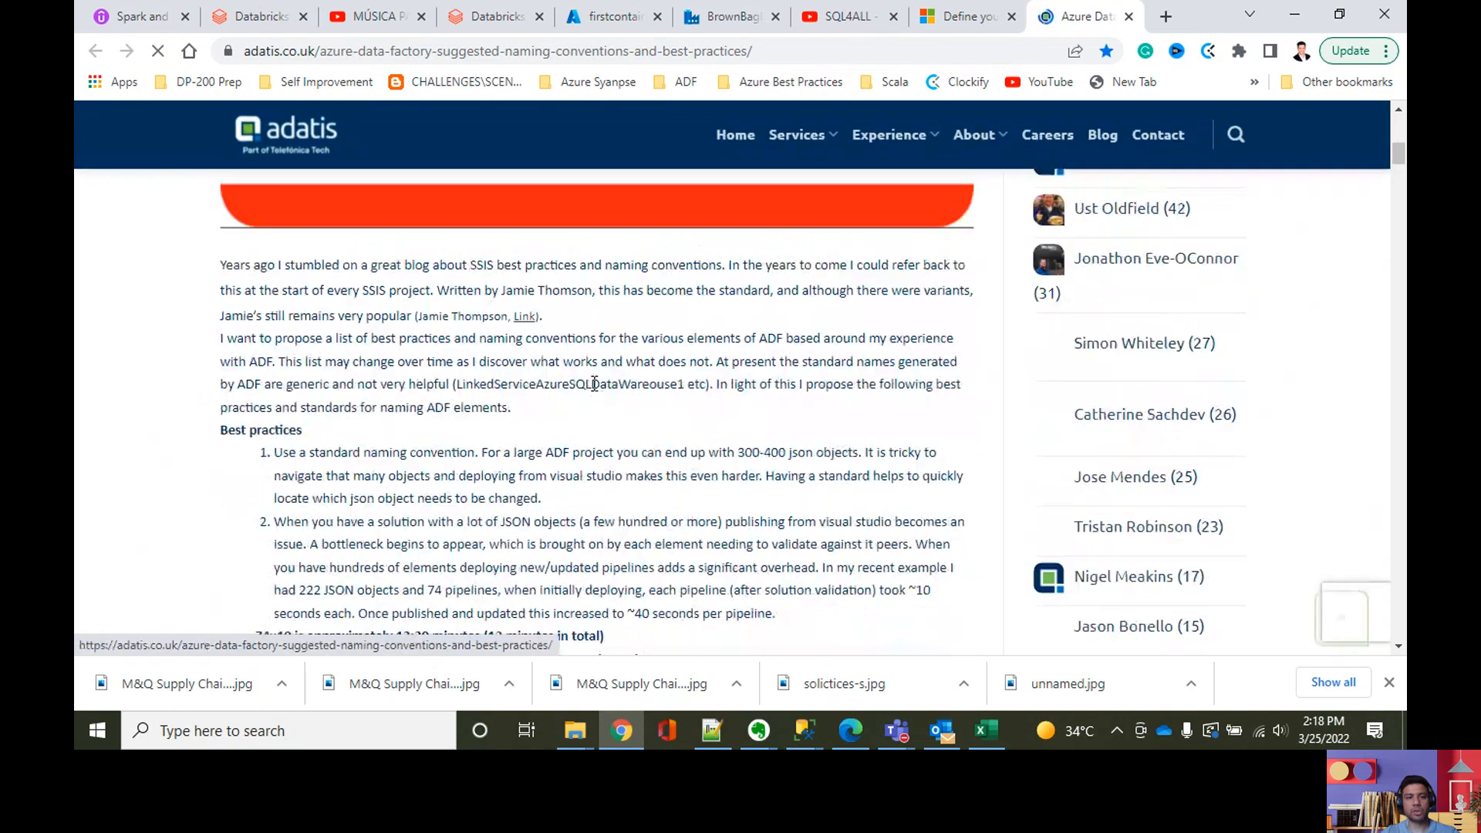
scroll(536, 432, "down", 12)
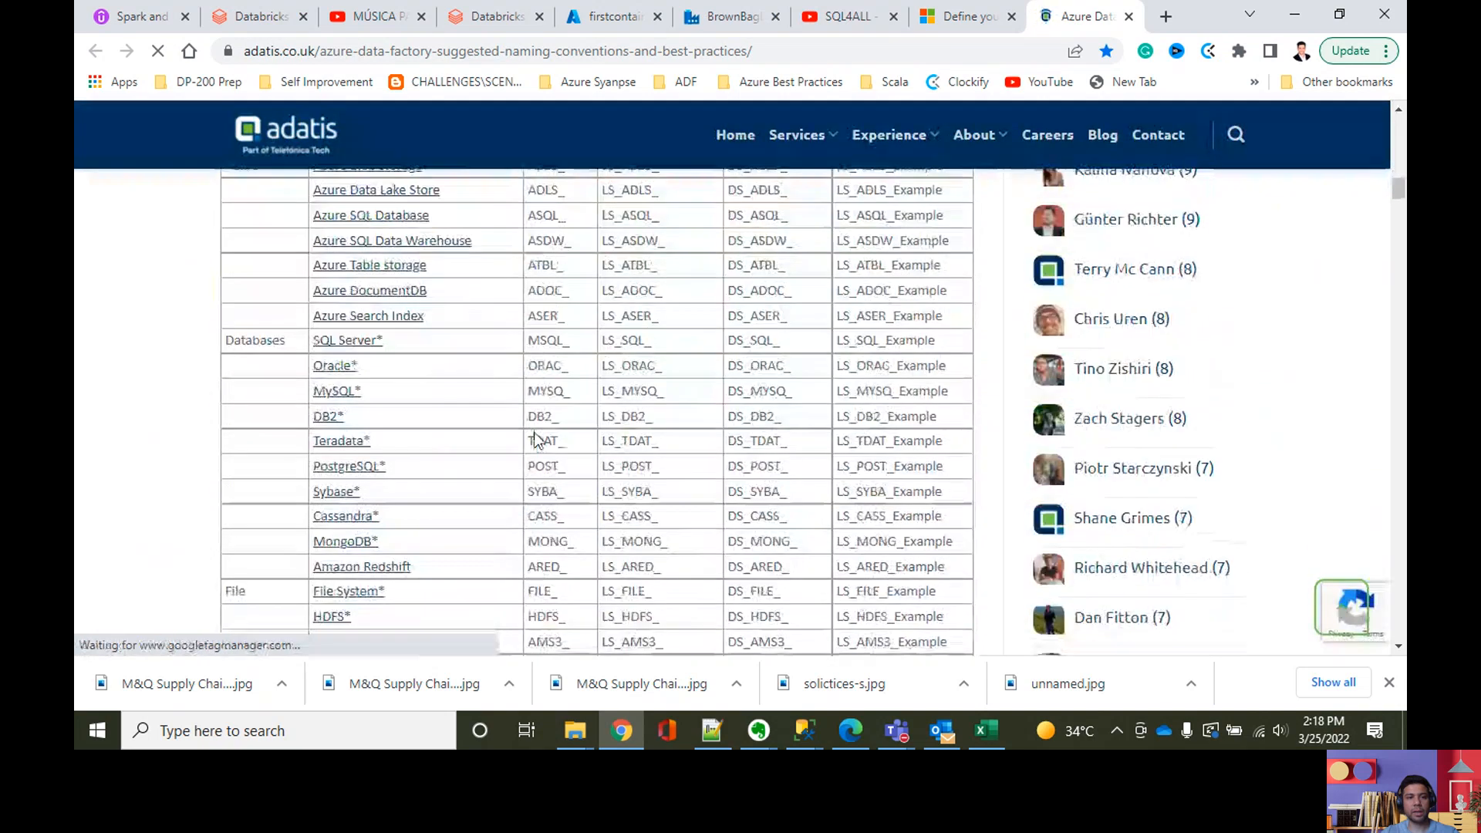
scroll(404, 512, "down", 1)
scroll(404, 512, "up", 2)
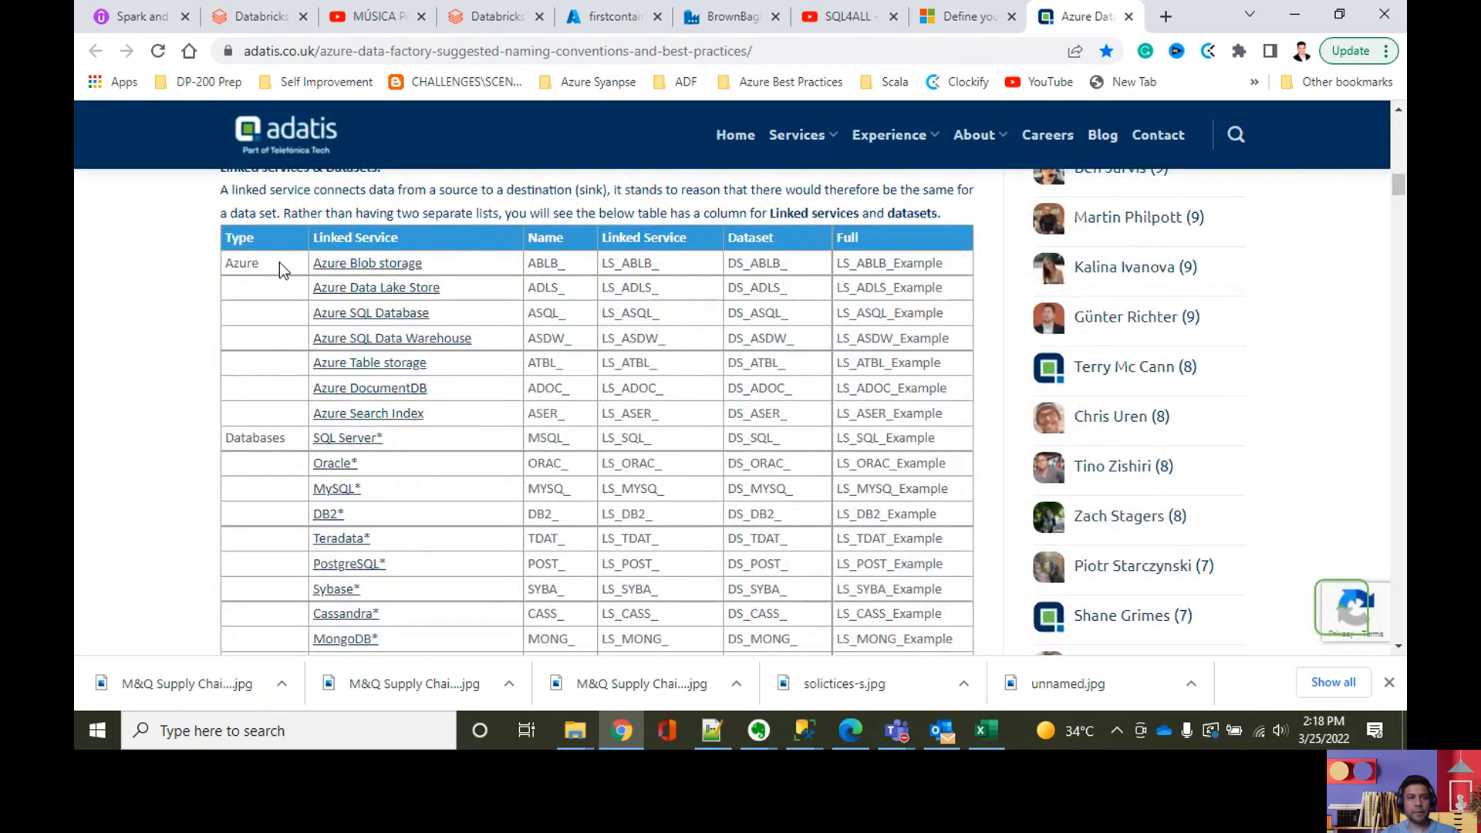
scroll(420, 378, "up", 1)
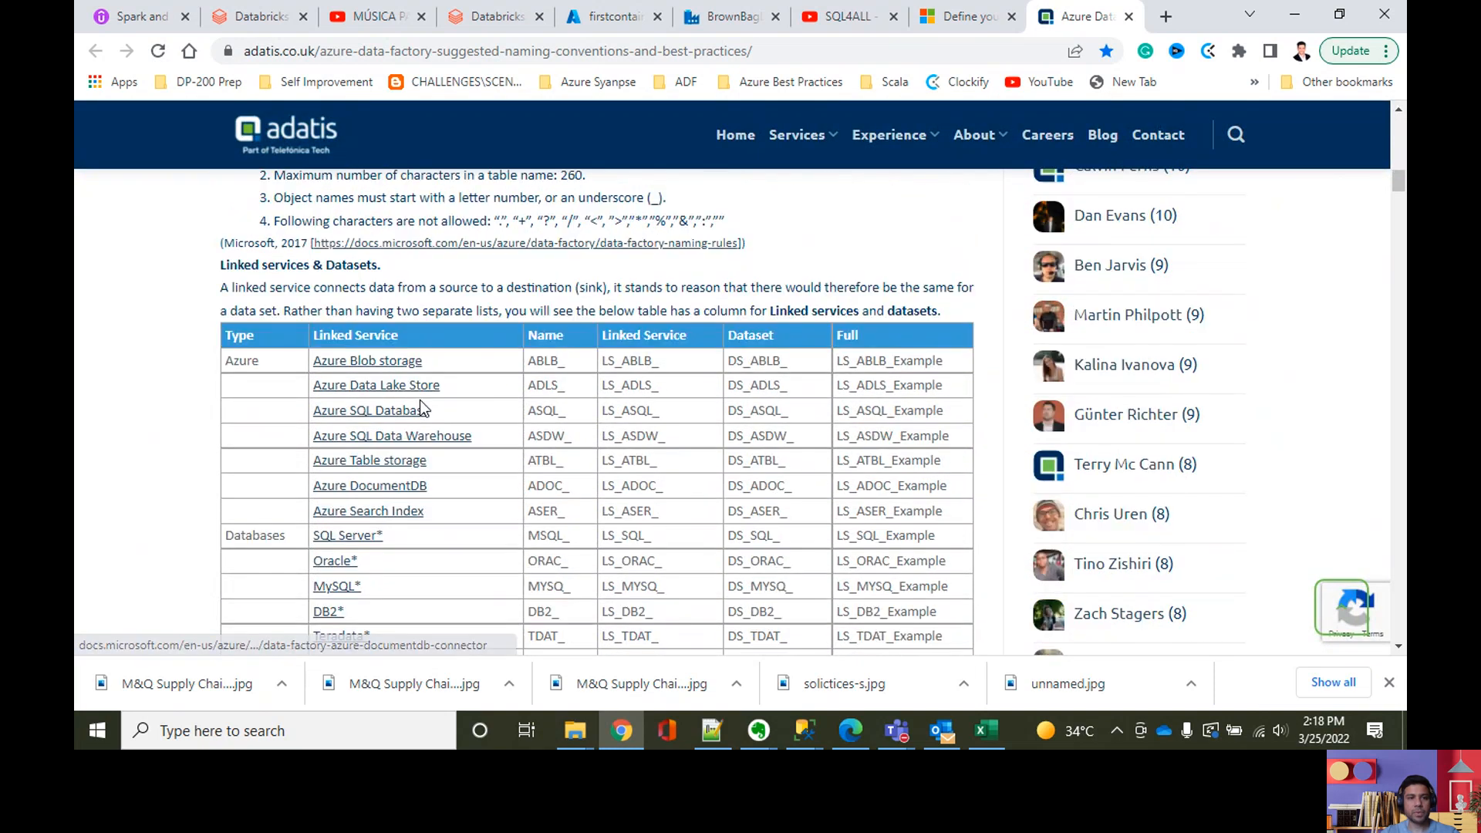
scroll(420, 399, "down", 5)
scroll(419, 400, "down", 4)
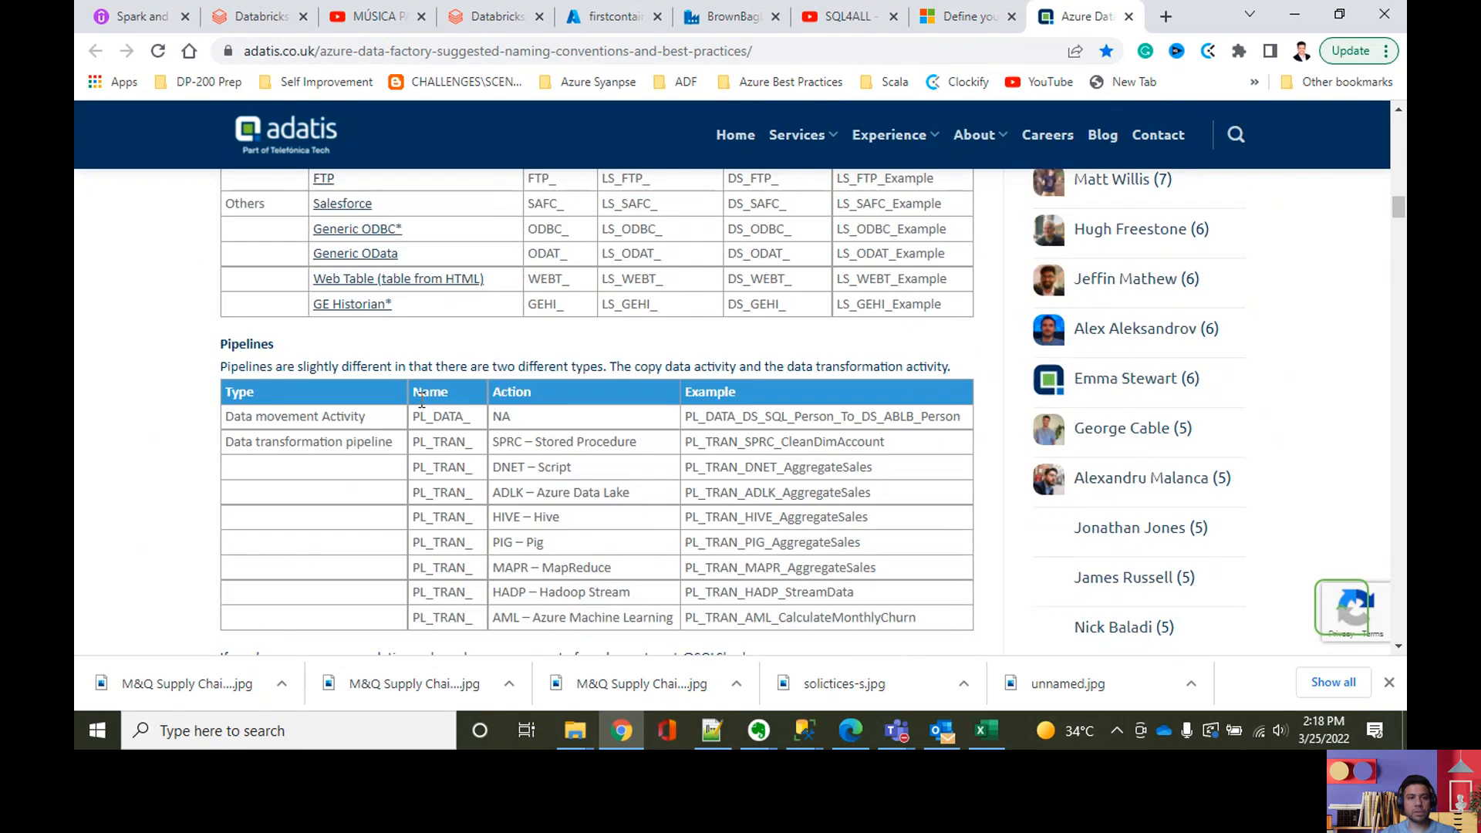
scroll(417, 397, "up", 8)
scroll(410, 409, "down", 3)
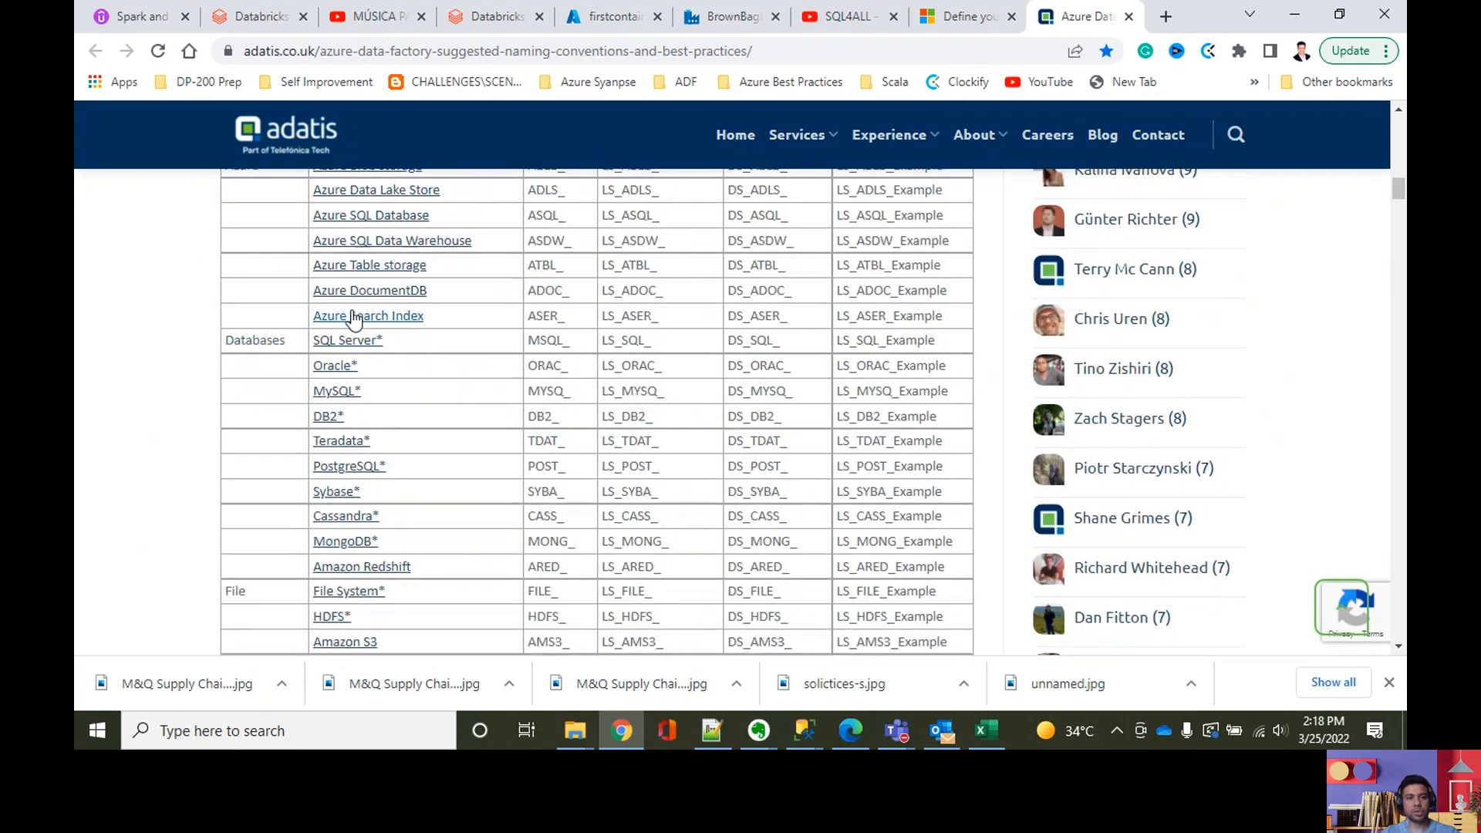
scroll(571, 439, "up", 2)
scroll(501, 455, "down", 1)
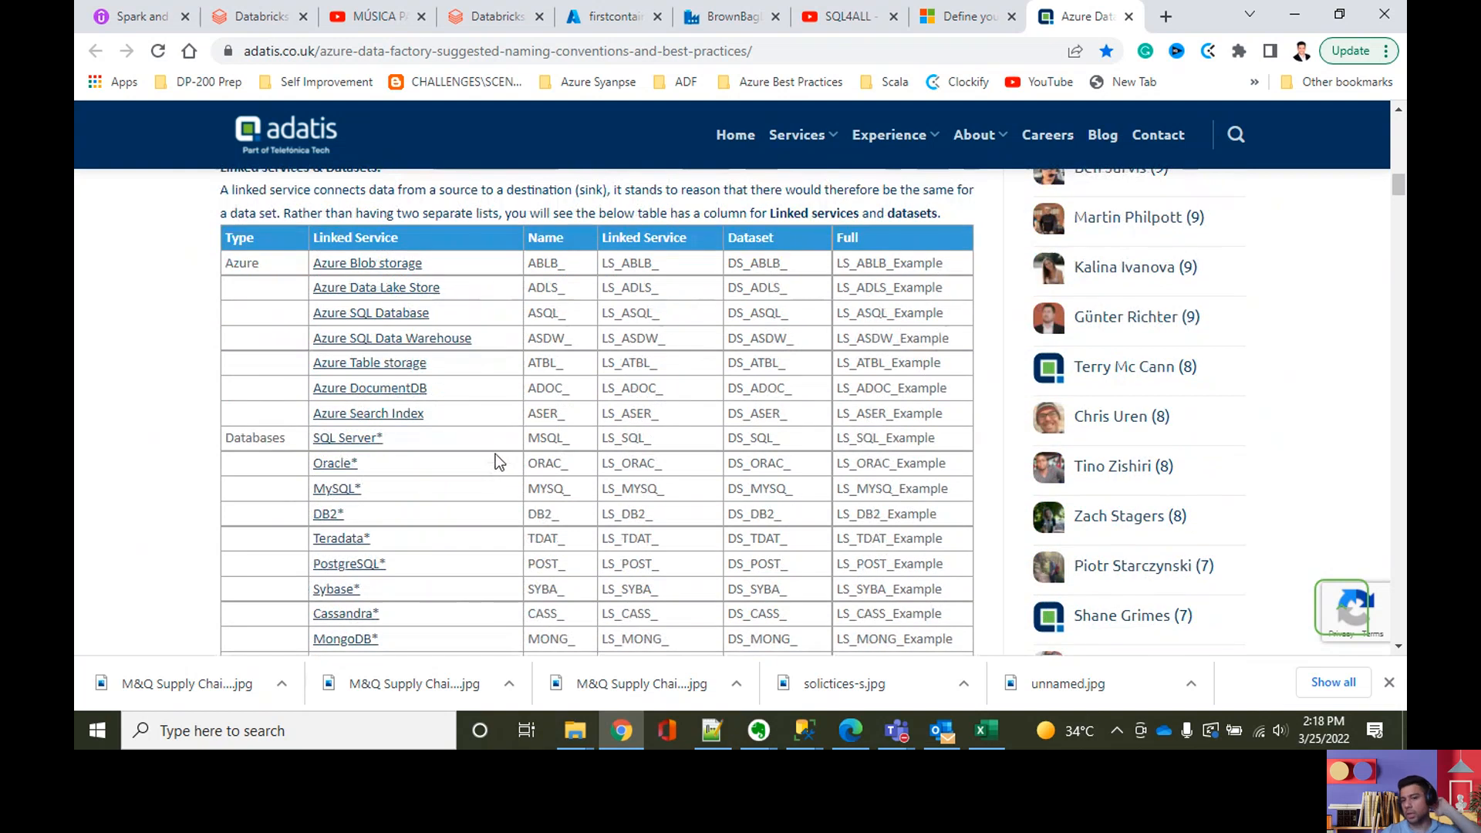
Step: Review the database, file and pipeline naming entries through the article's end and the general Naming conventions rules
scroll(478, 482, "down", 1)
scroll(471, 486, "down", 5)
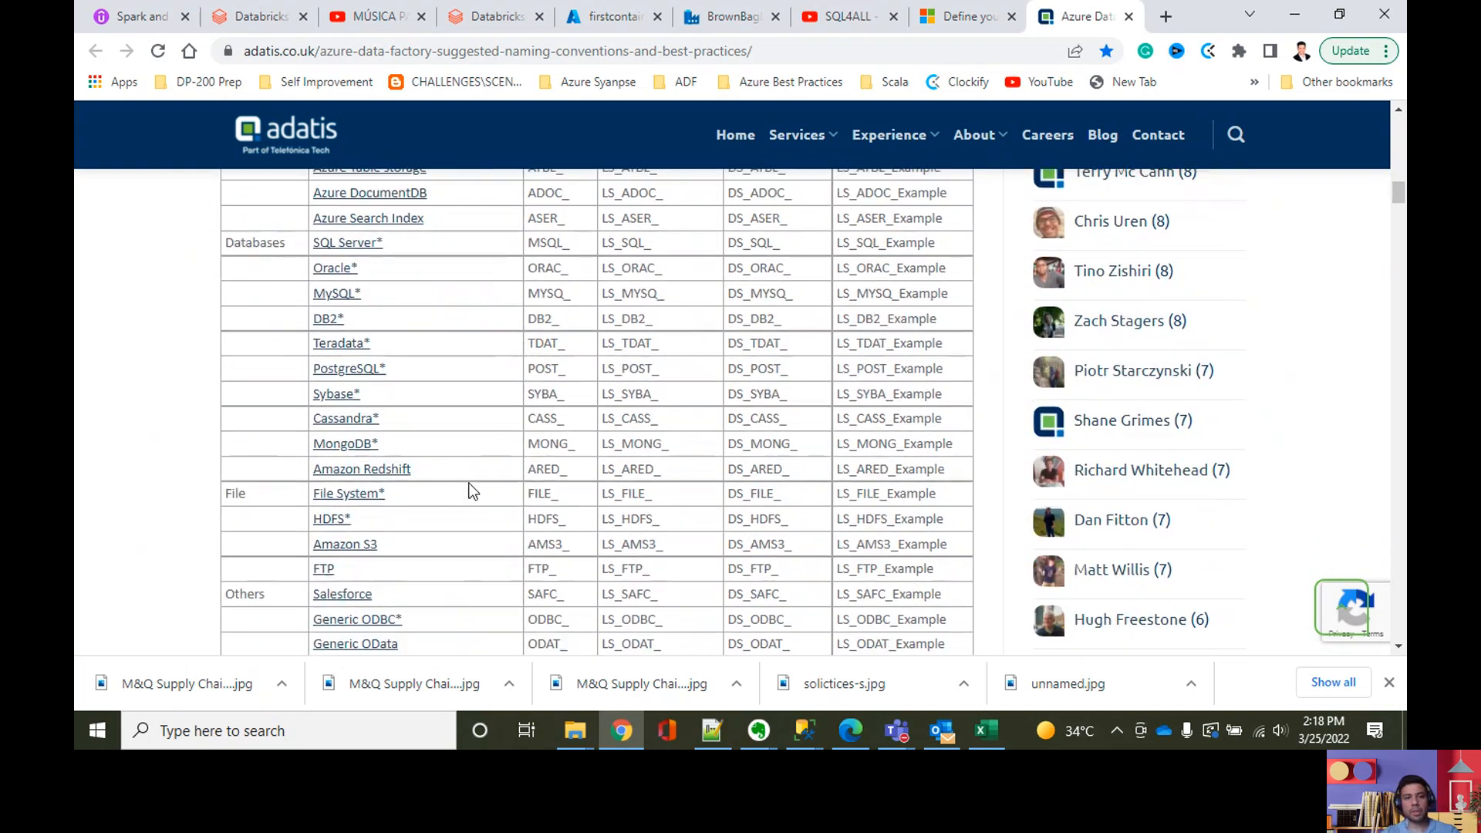
scroll(436, 535, "down", 4)
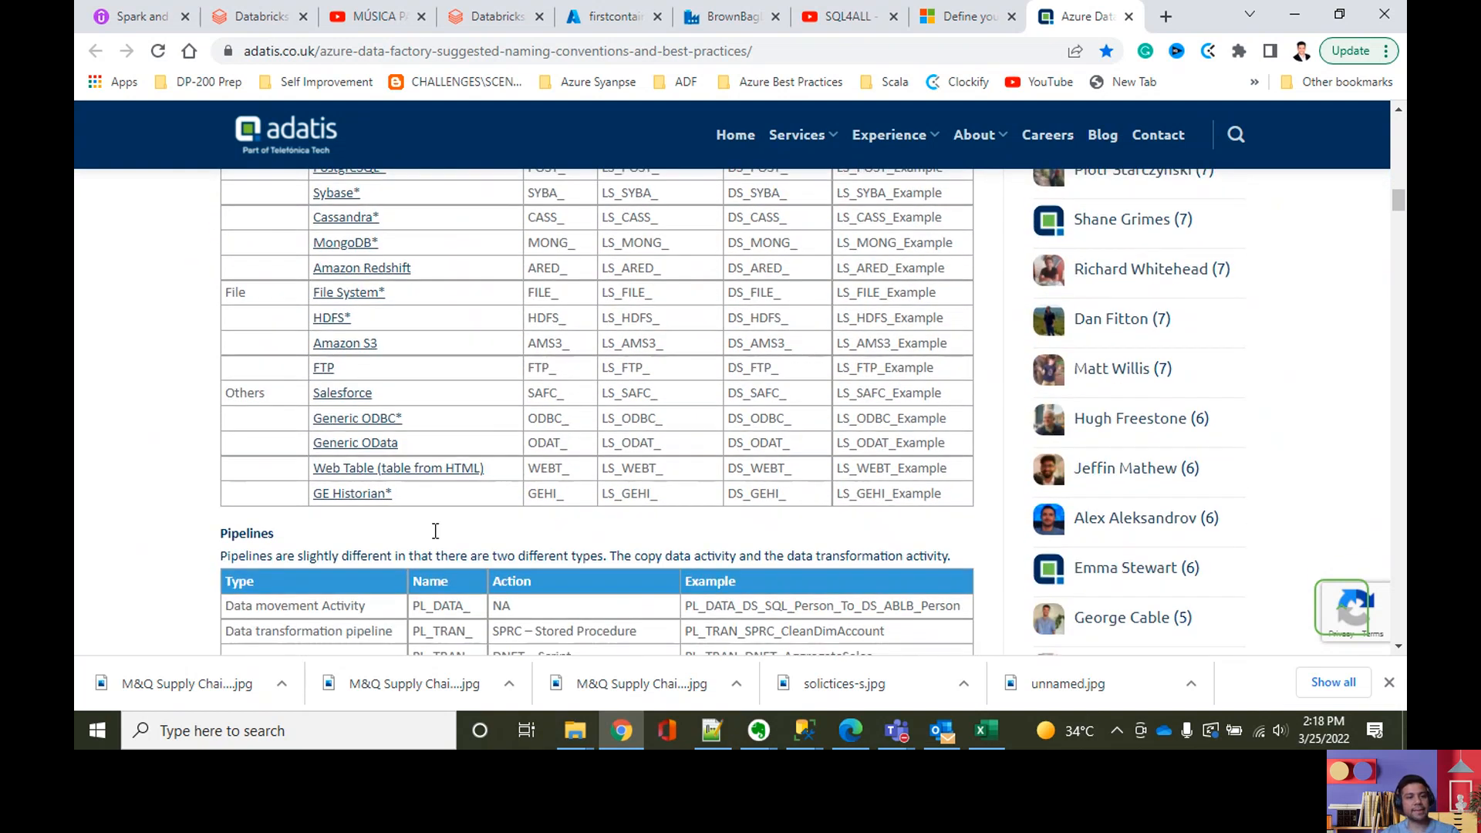
scroll(430, 540, "down", 4)
scroll(430, 534, "down", 2)
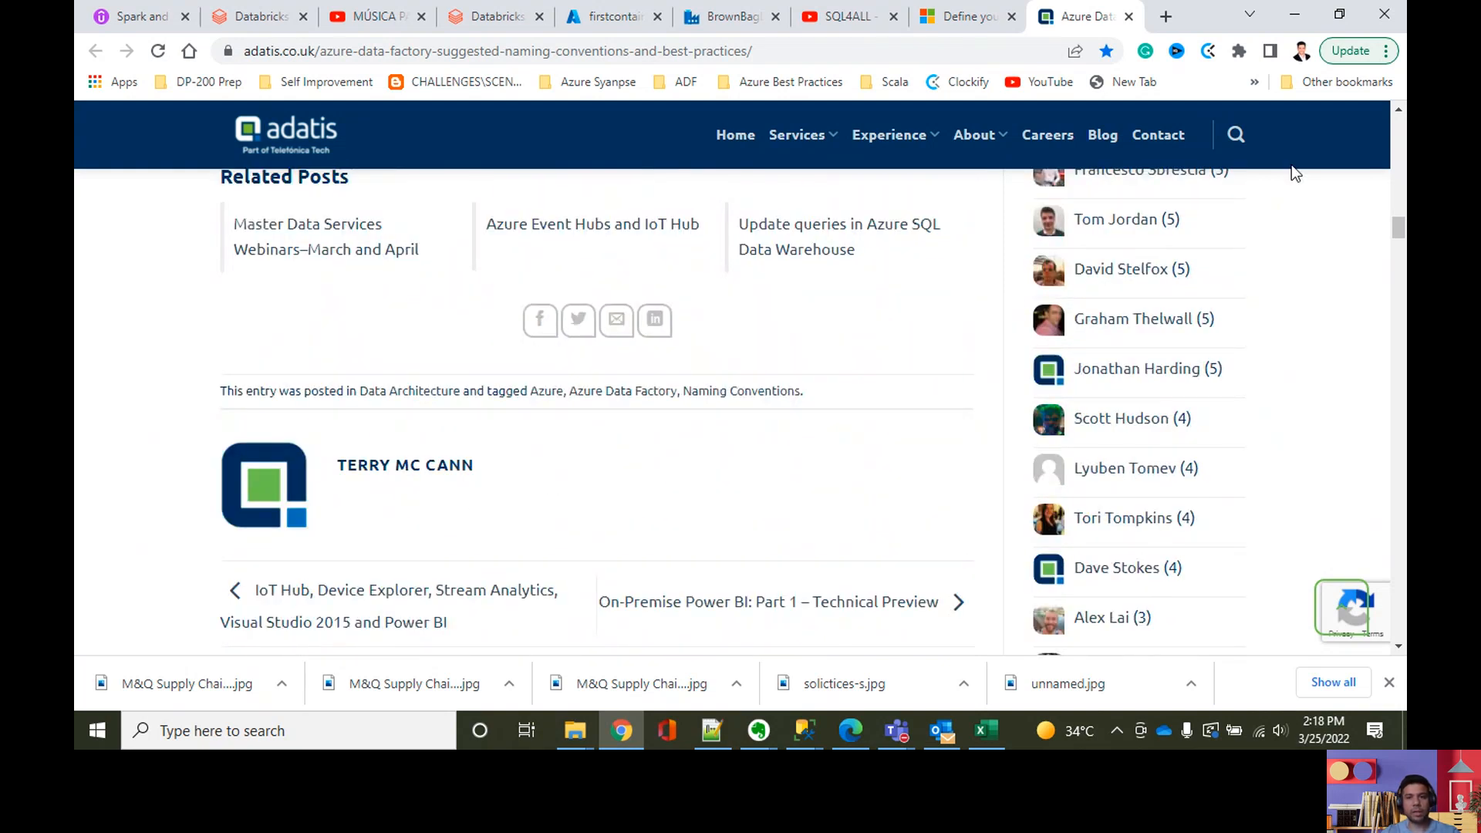
scroll(1361, 423, "up", 17)
scroll(293, 399, "down", 3)
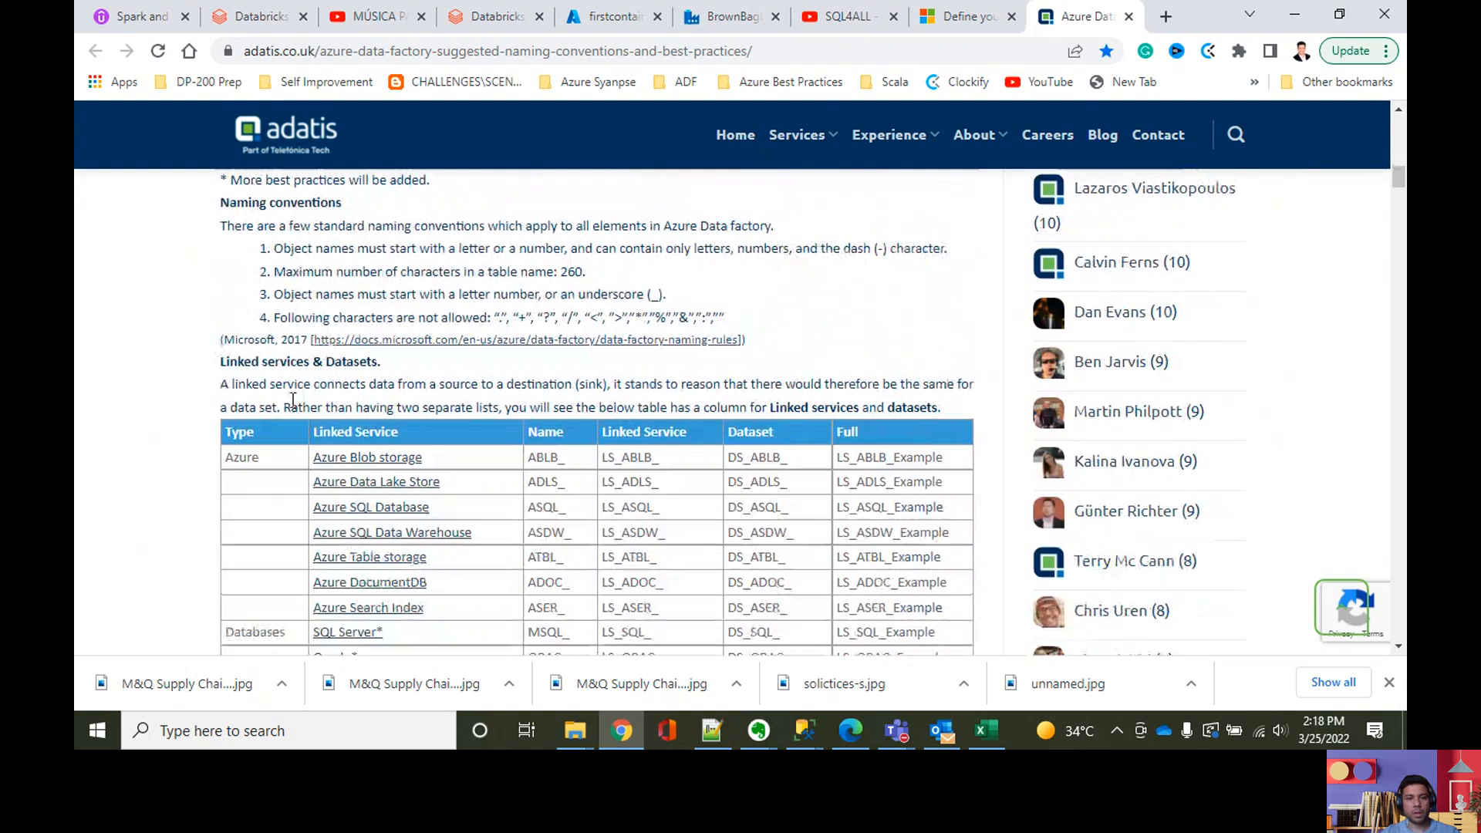
scroll(290, 399, "down", 4)
scroll(287, 400, "down", 4)
scroll(287, 399, "down", 12)
scroll(287, 399, "up", 3)
scroll(291, 401, "down", 2)
scroll(294, 401, "down", 2)
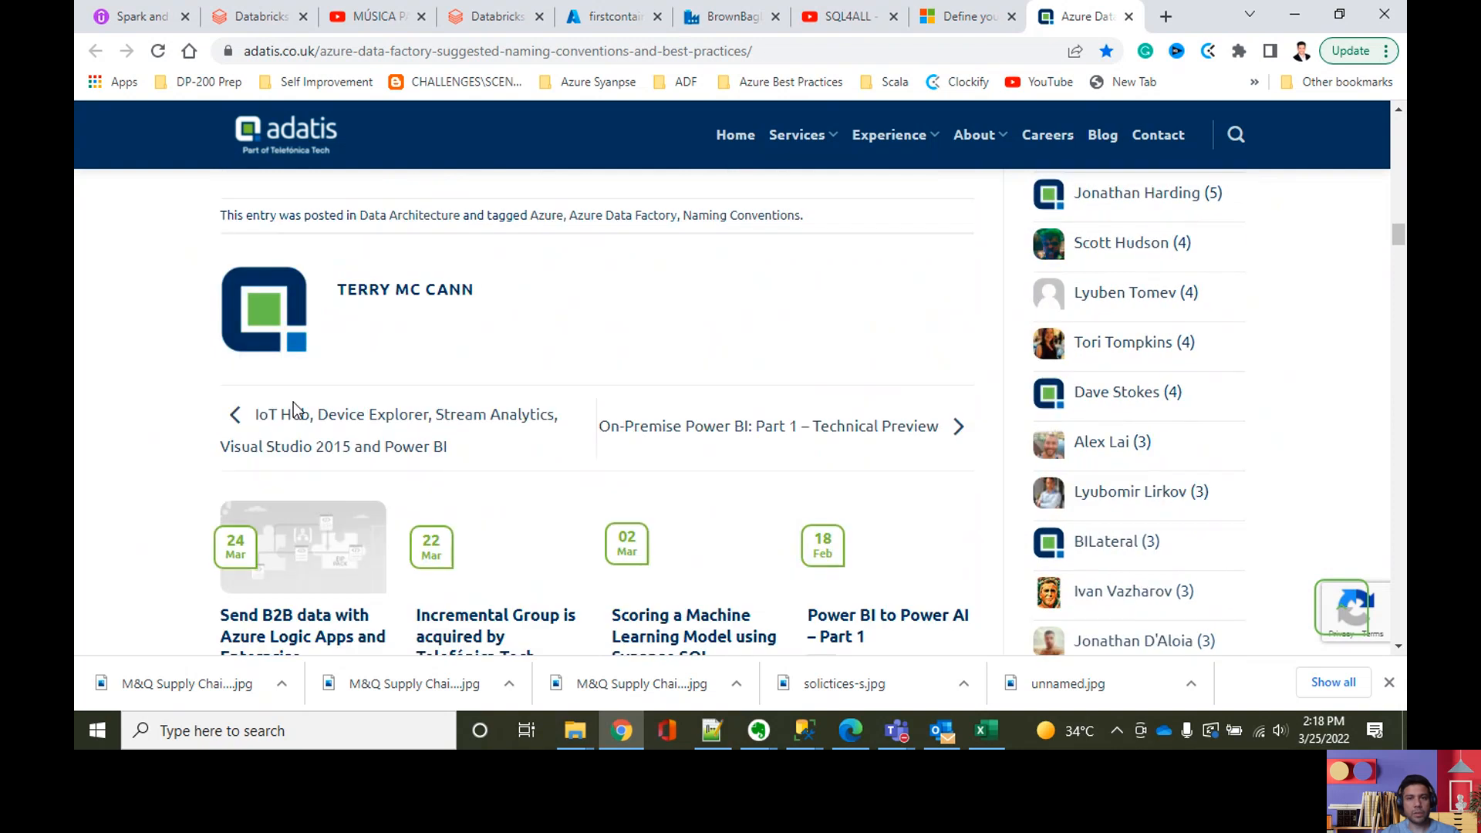
scroll(429, 369, "up", 20)
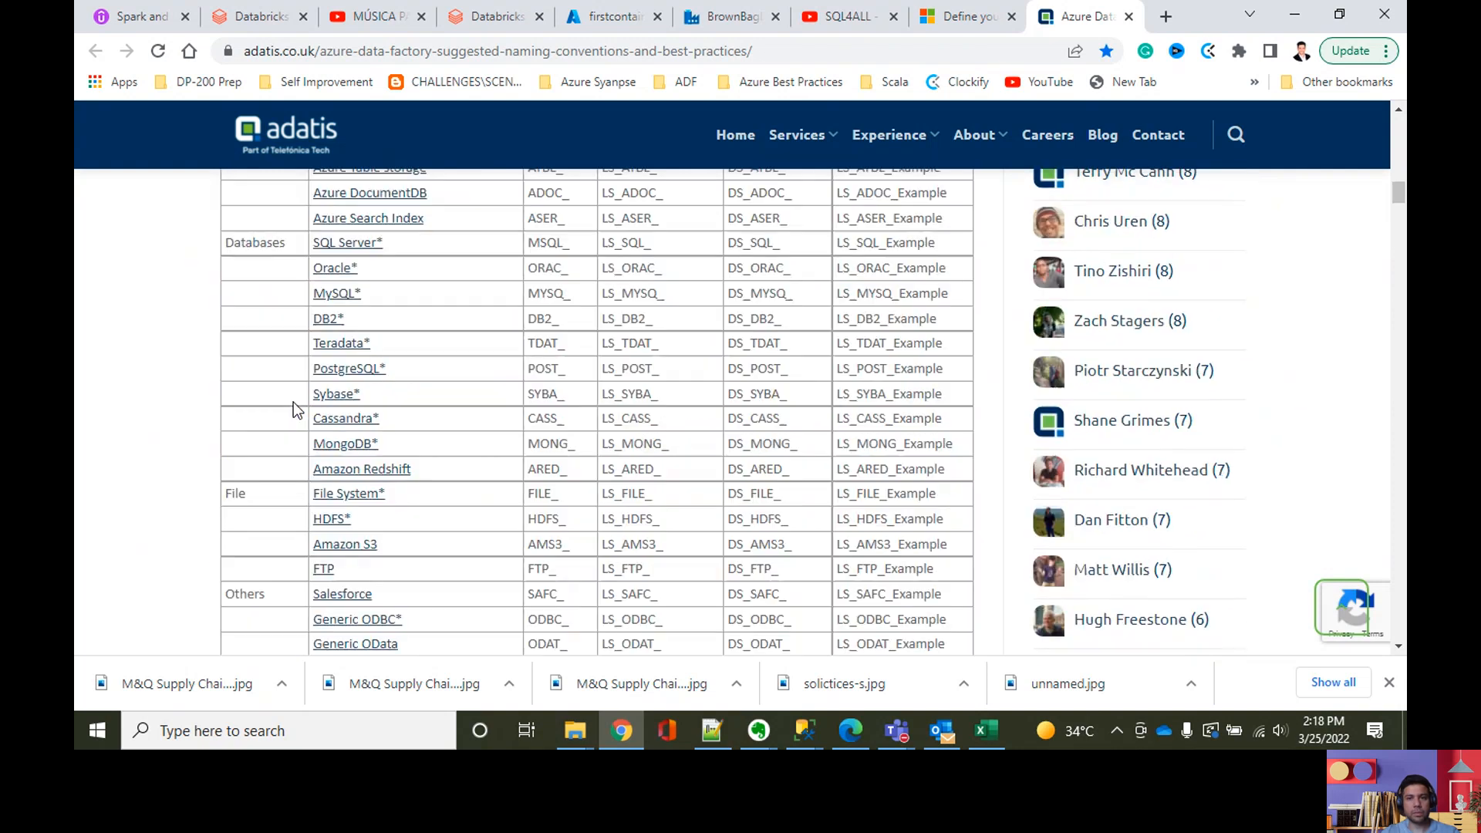
scroll(432, 374, "down", 12)
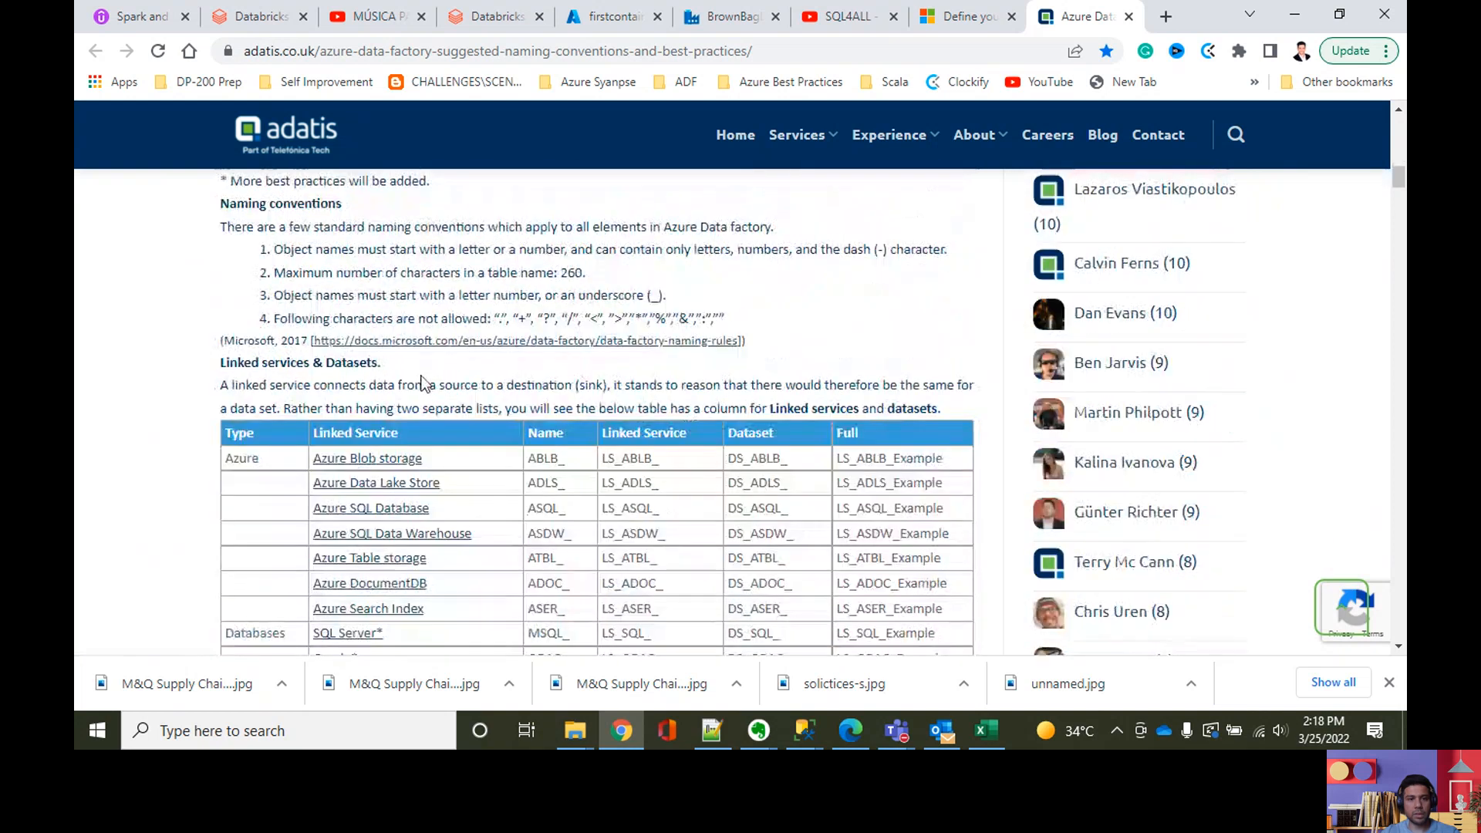
Step: Review the article's linked service, dataset and pipeline naming tables, and switch back to the BrownBagDF data factory
scroll(422, 374, "down", 3)
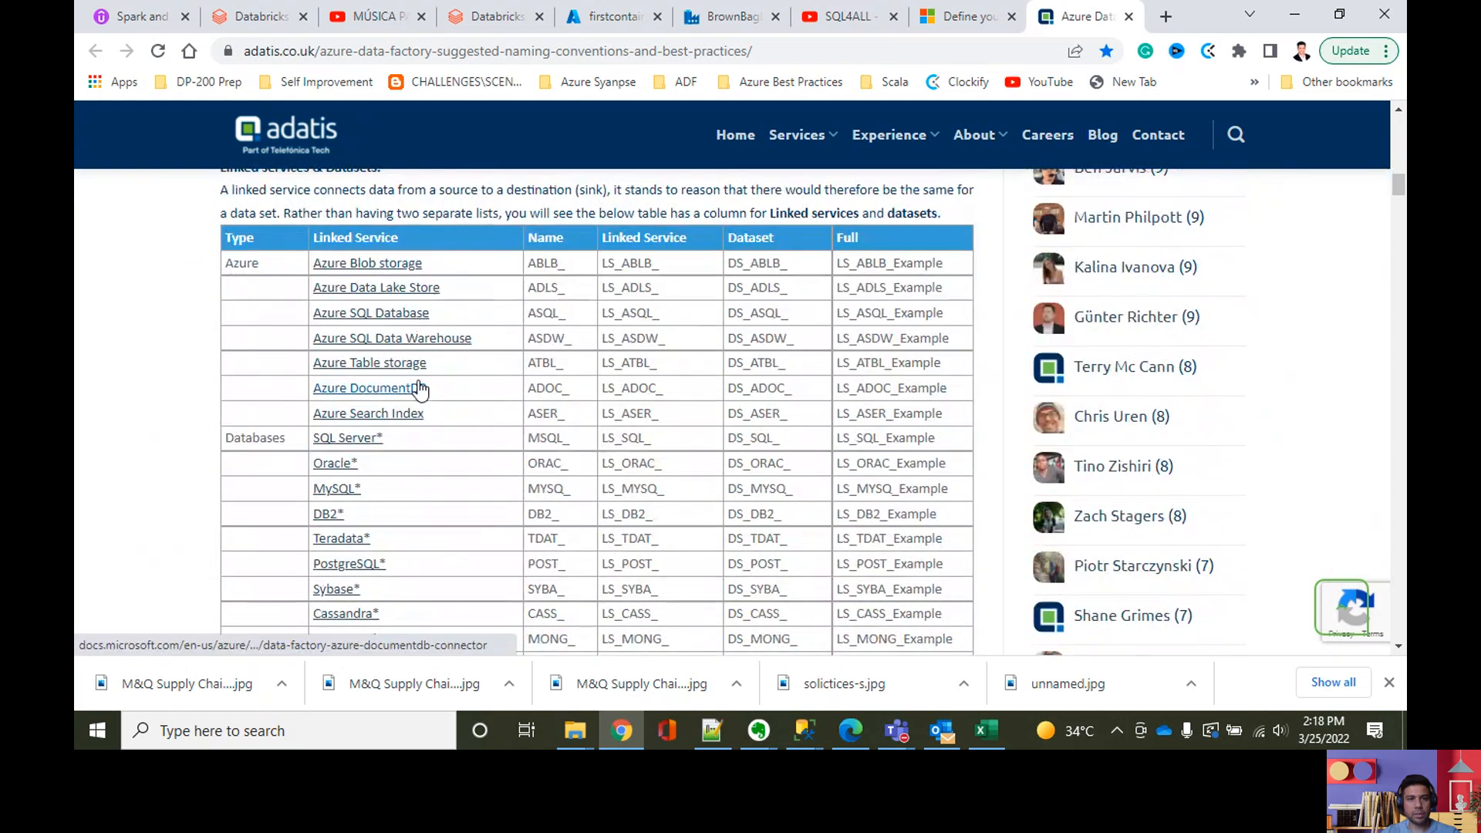
scroll(419, 387, "down", 7)
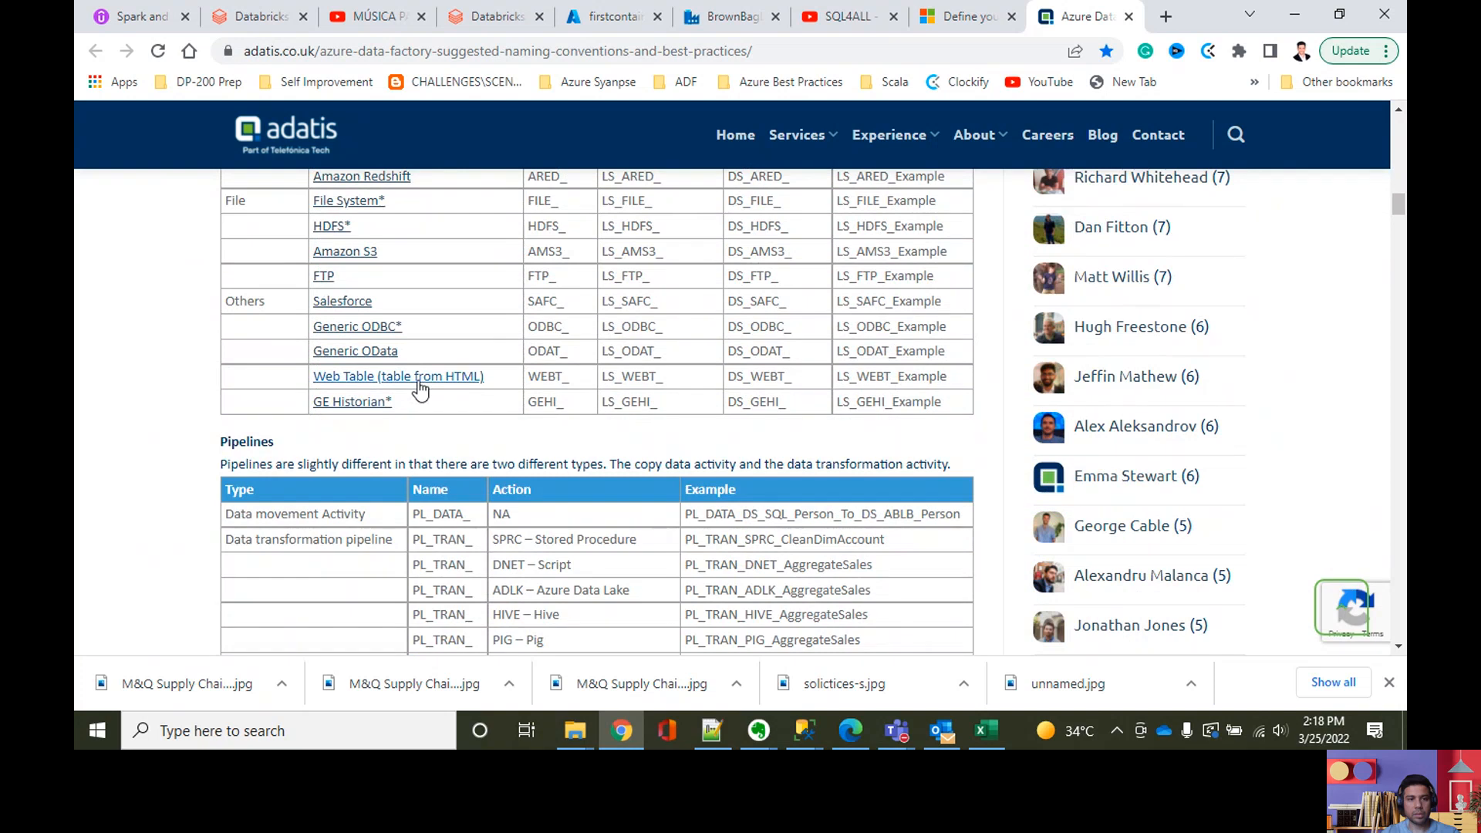
scroll(419, 389, "down", 4)
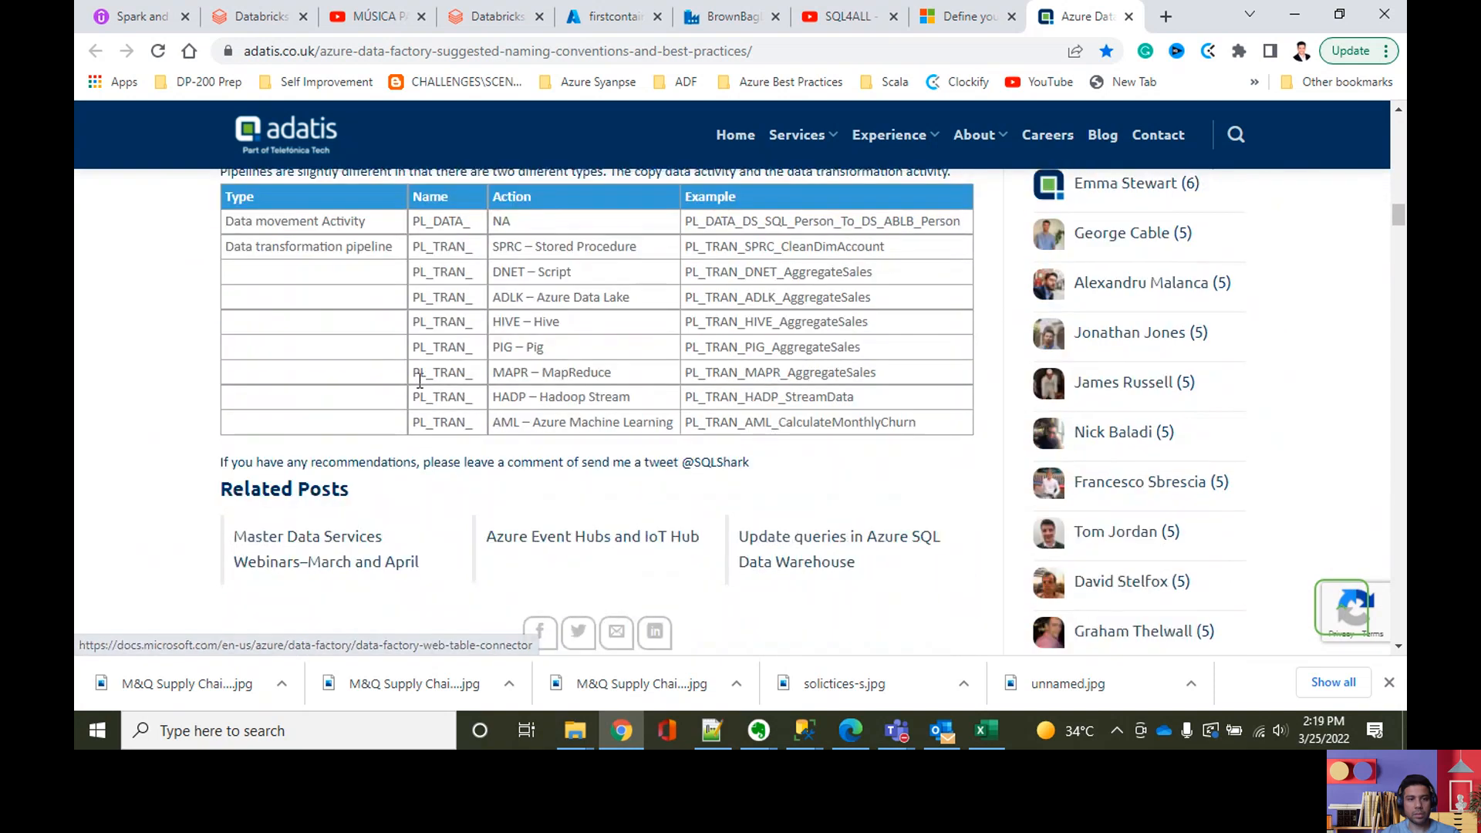
scroll(419, 382, "up", 9)
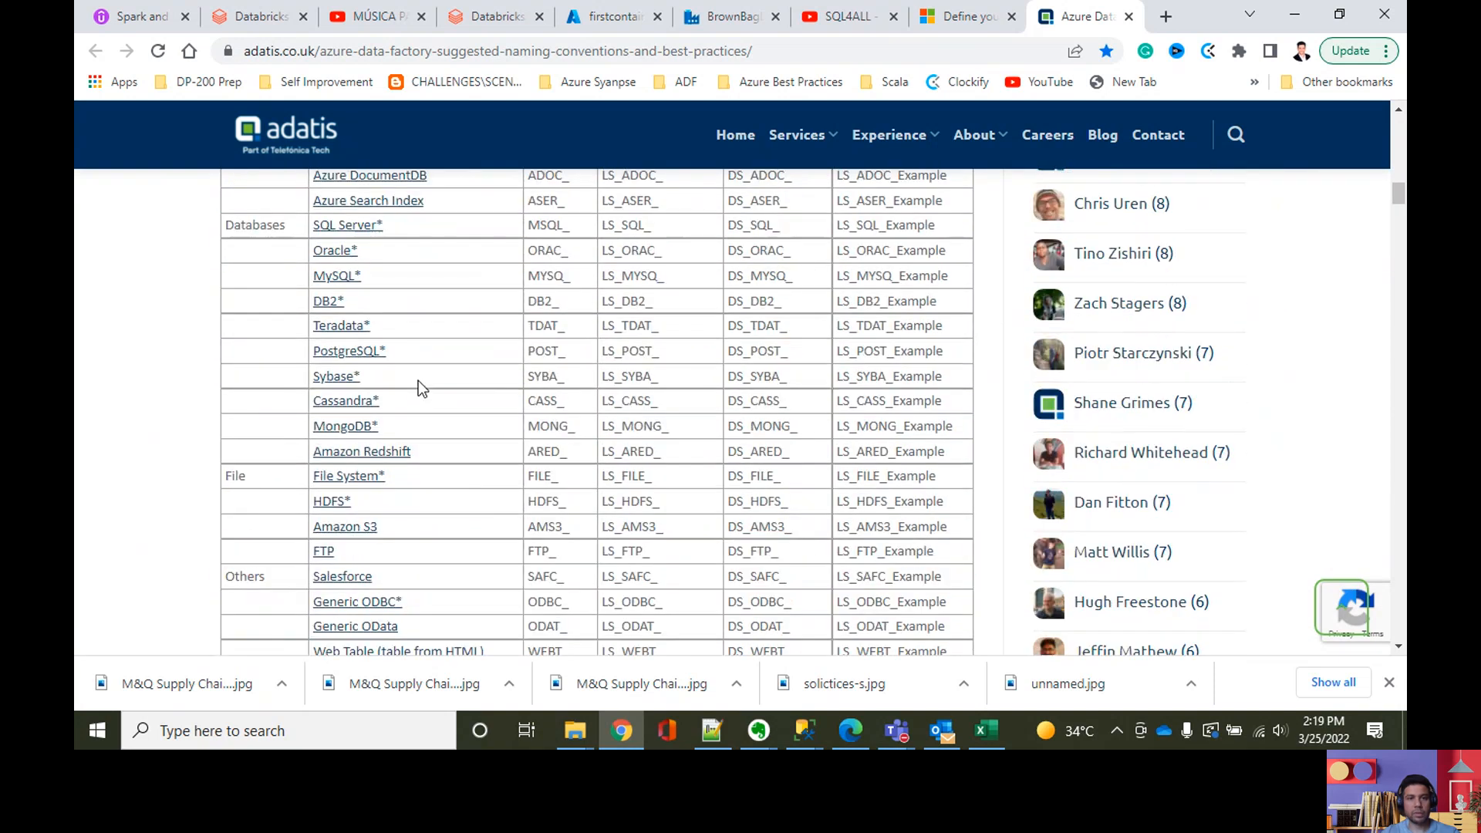
scroll(418, 381, "up", 3)
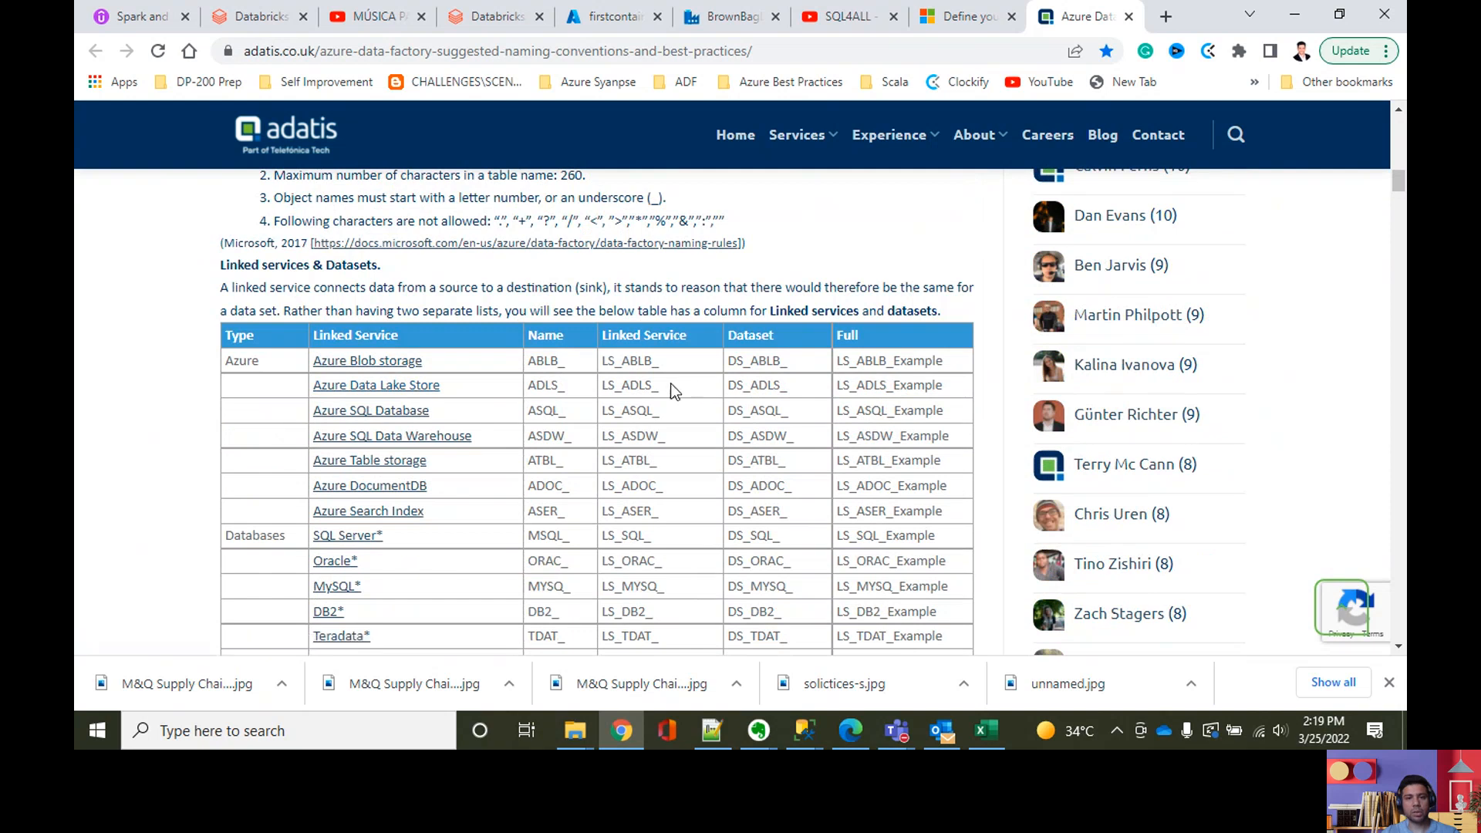
scroll(775, 362, "down", 1)
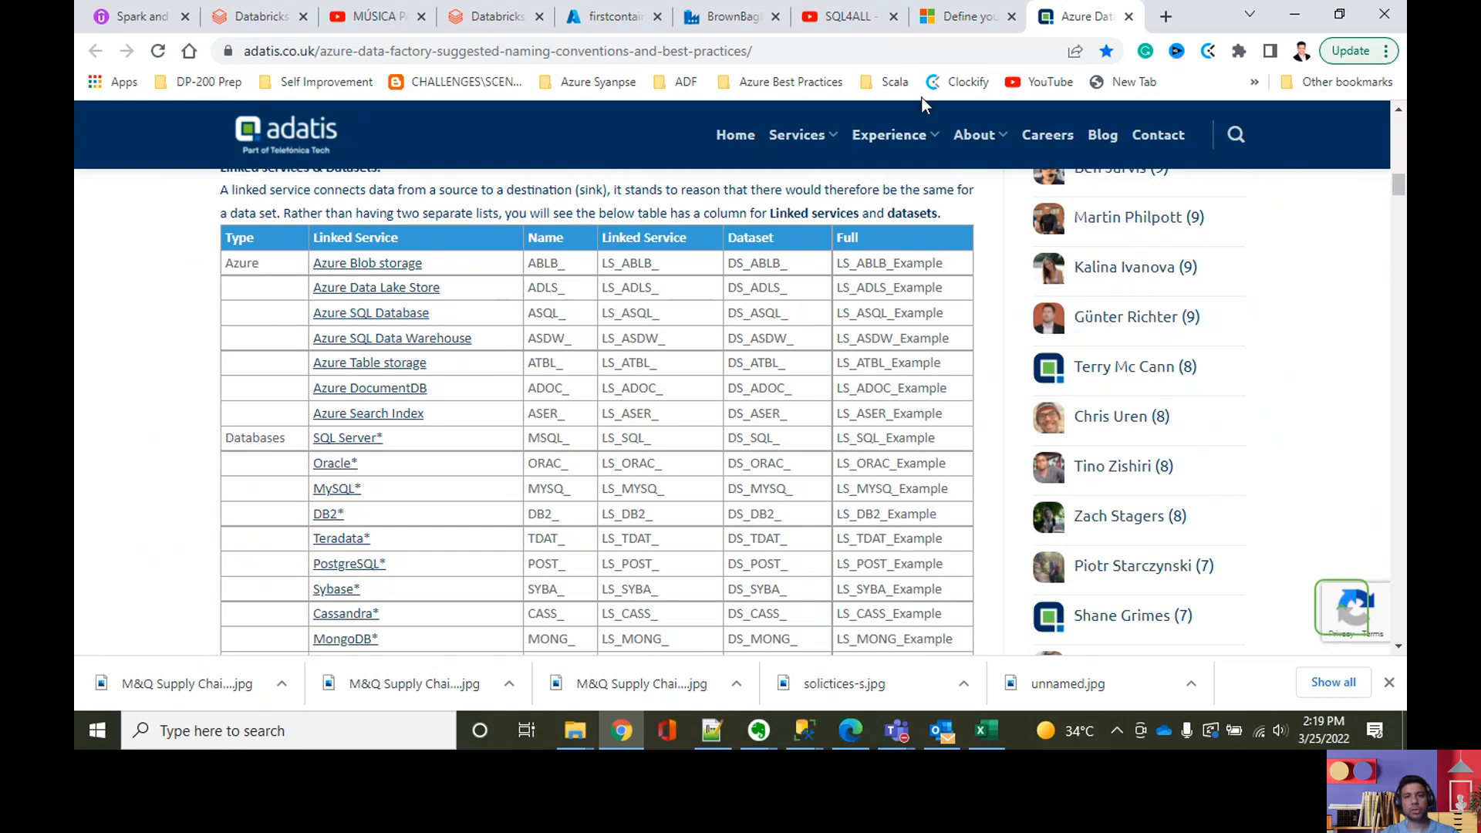
left_click(702, 20)
left_click(309, 202)
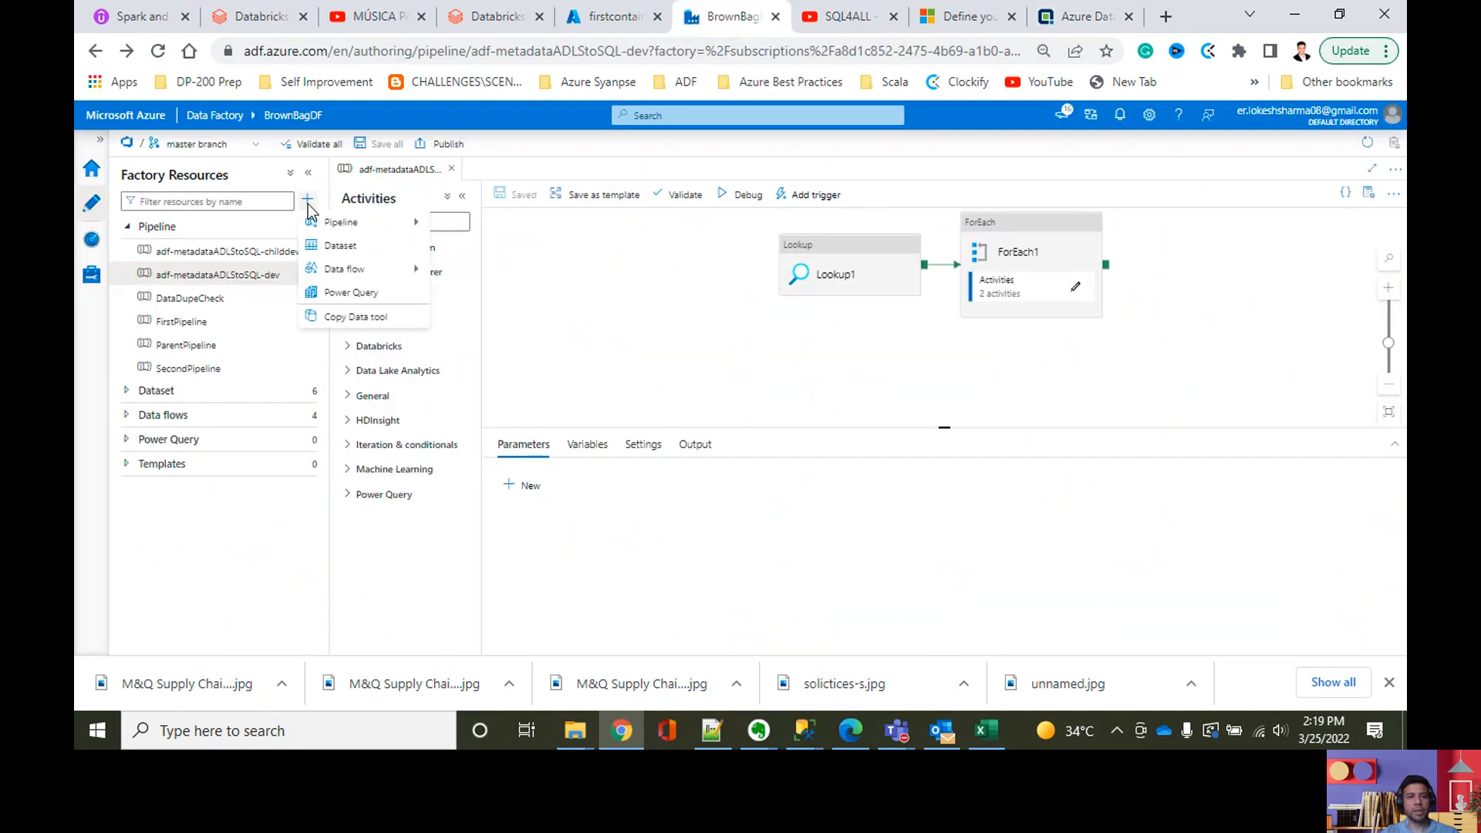
left_click(323, 238)
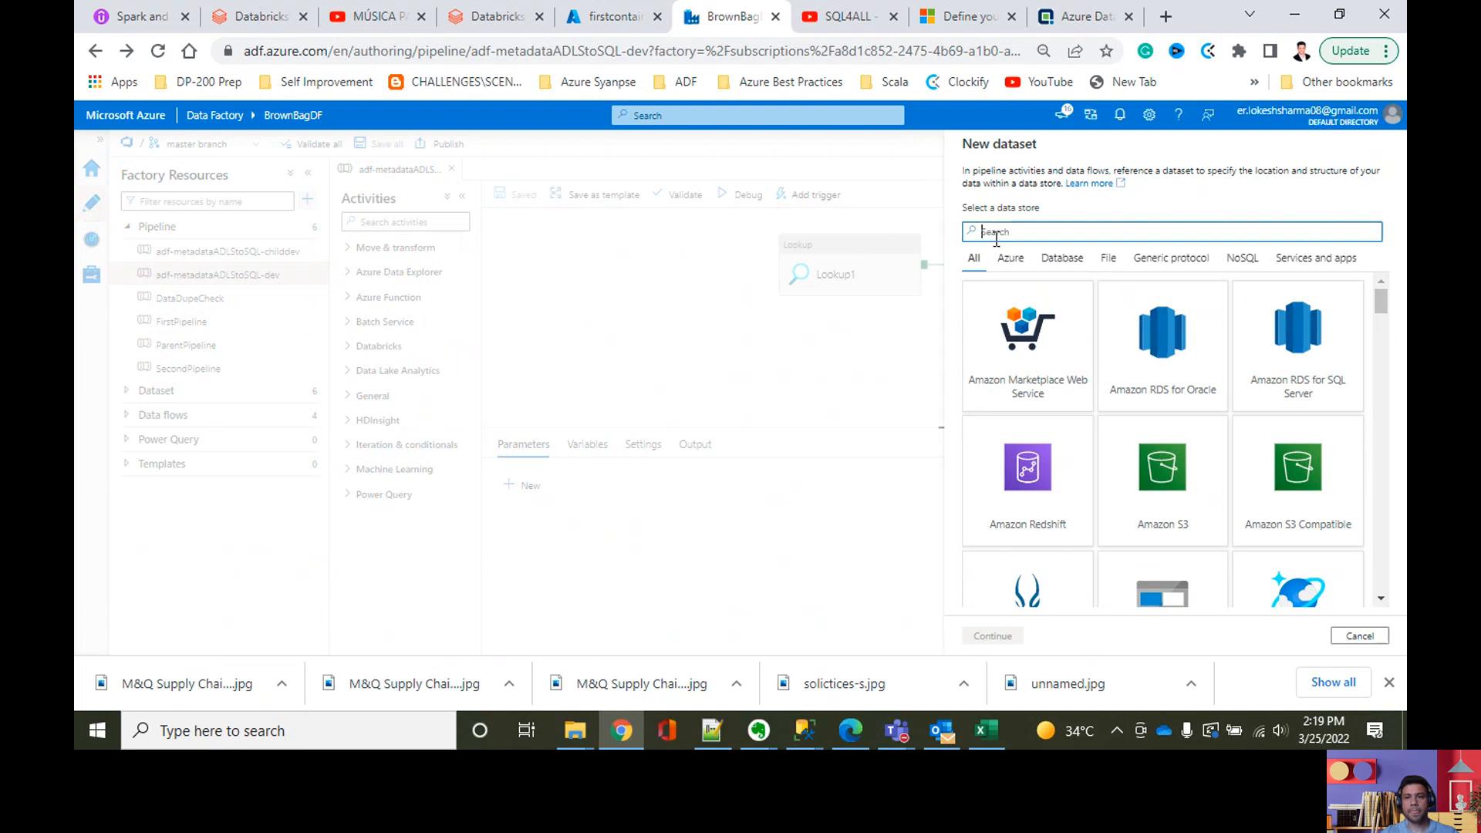
type("adls")
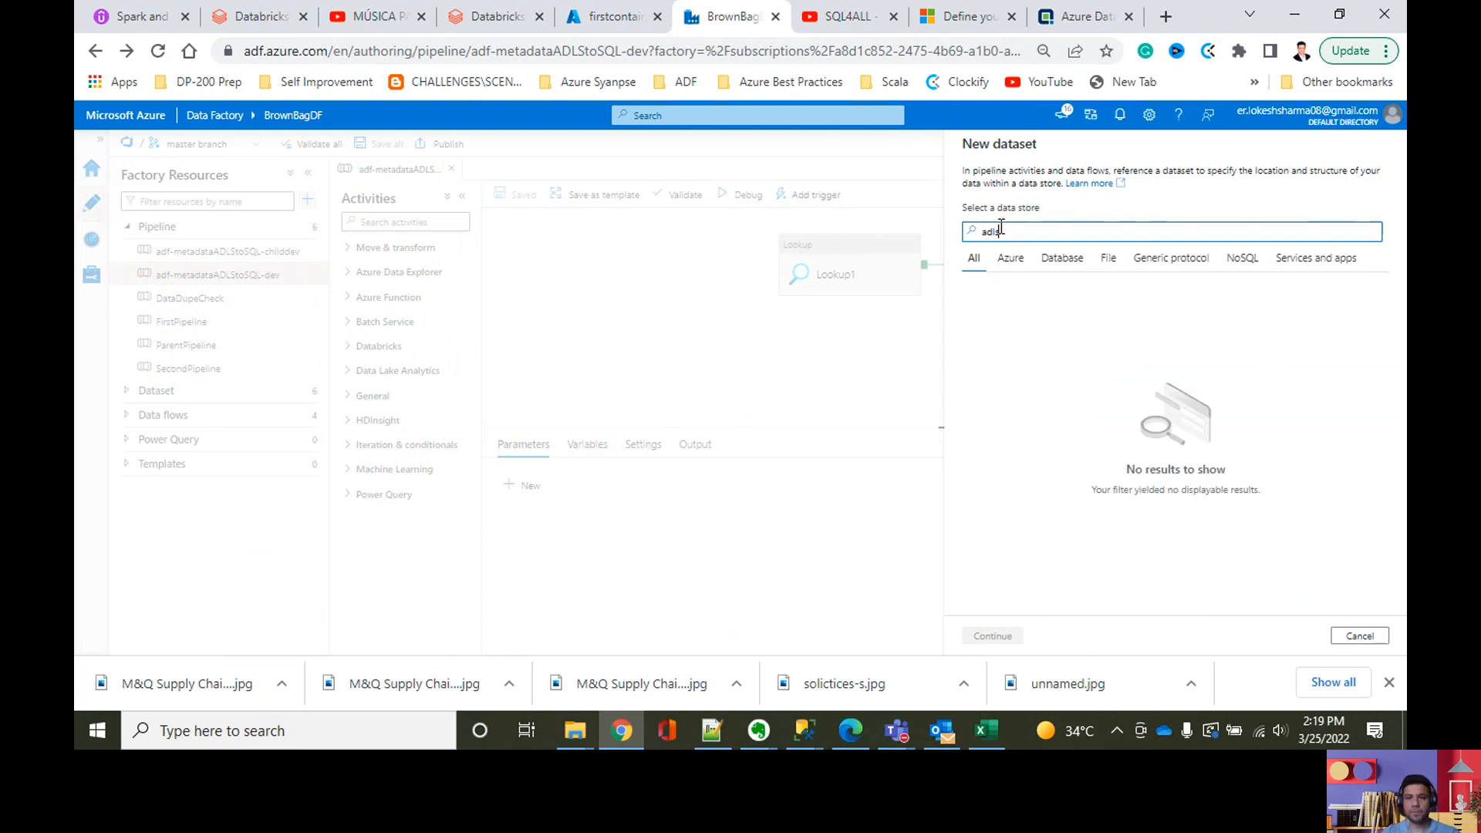
left_click_drag(1000, 226, 957, 242)
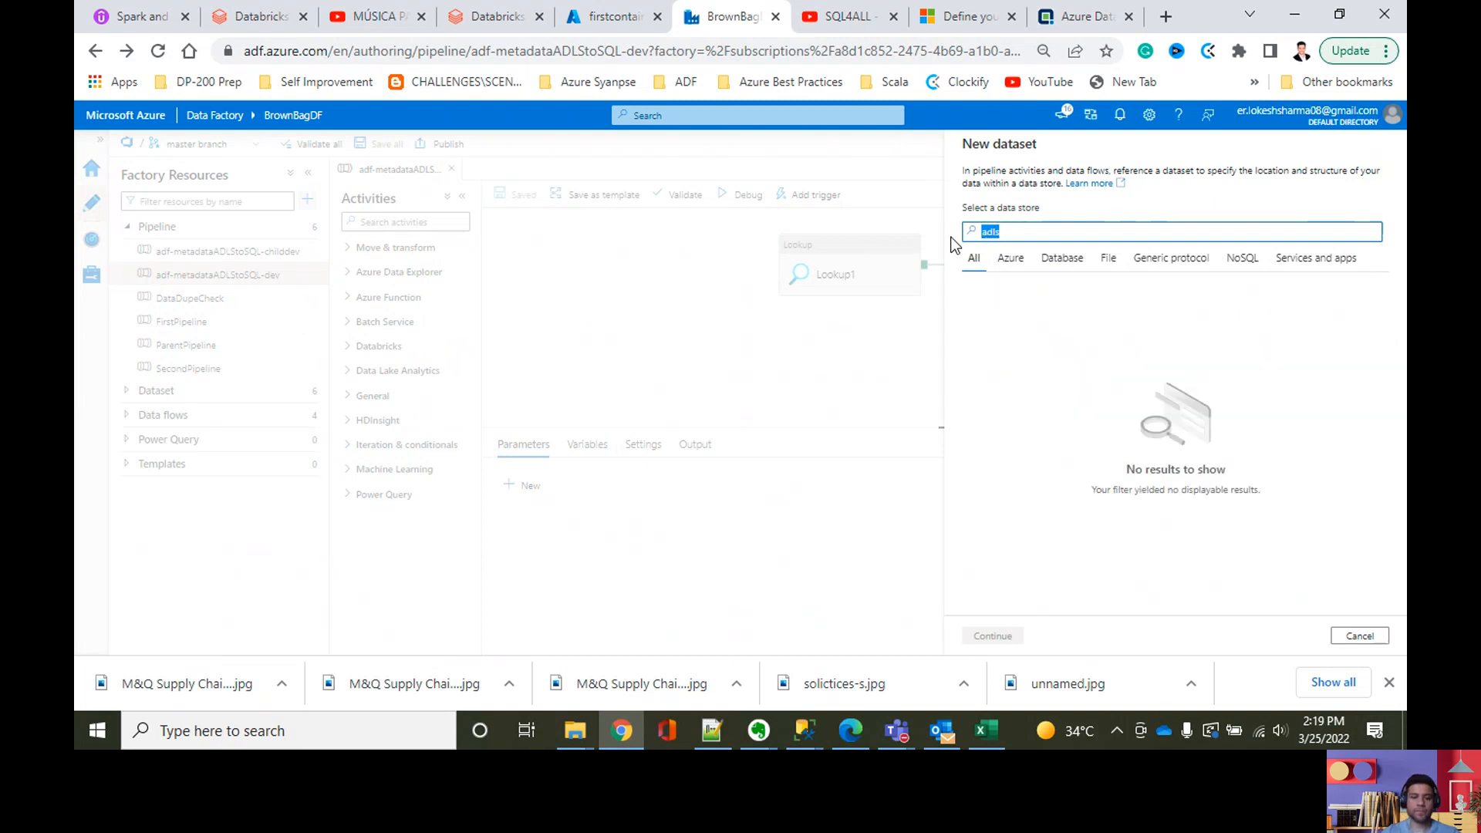
type("data lake")
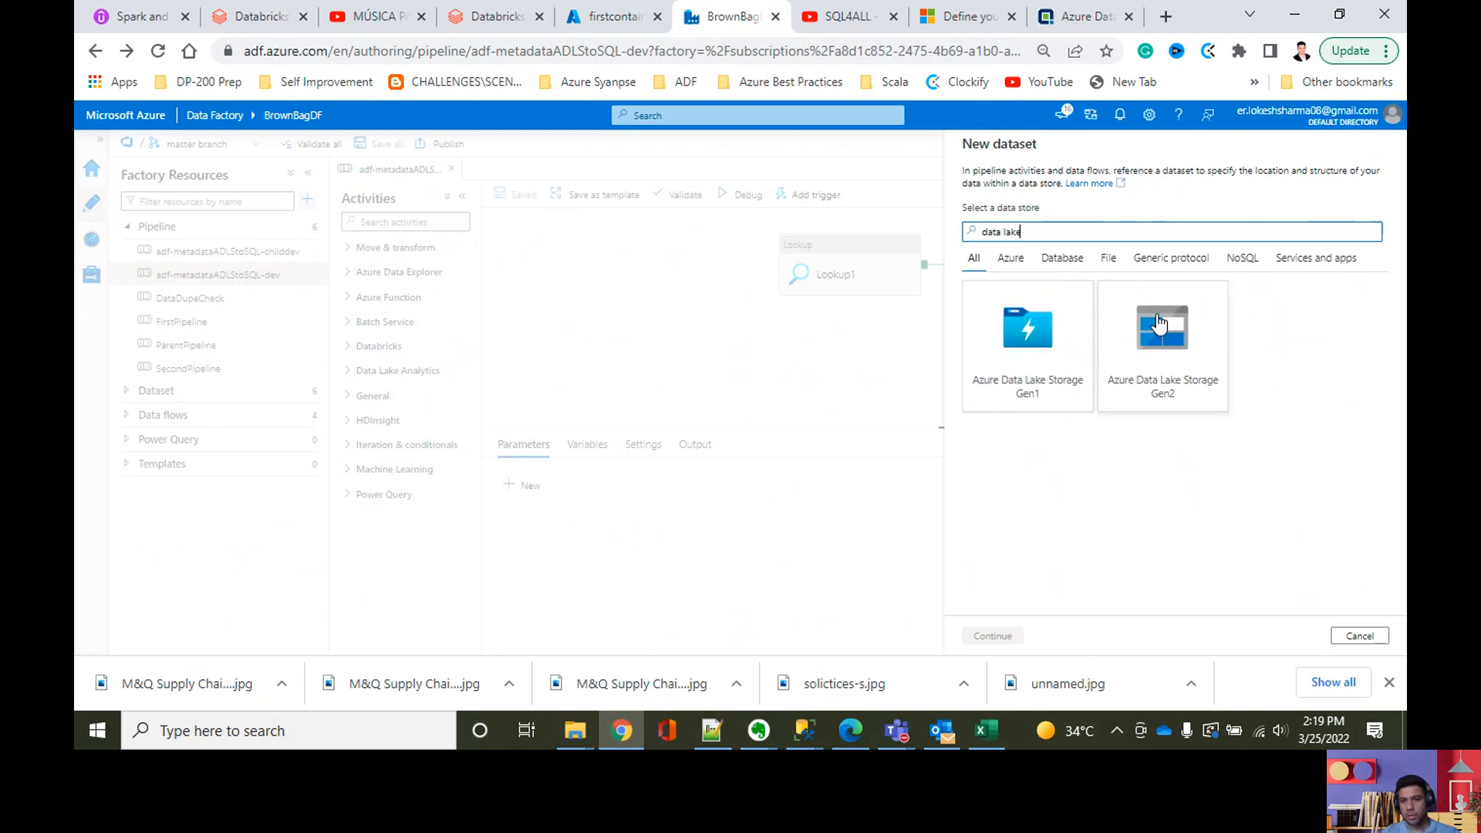
left_click(1164, 378)
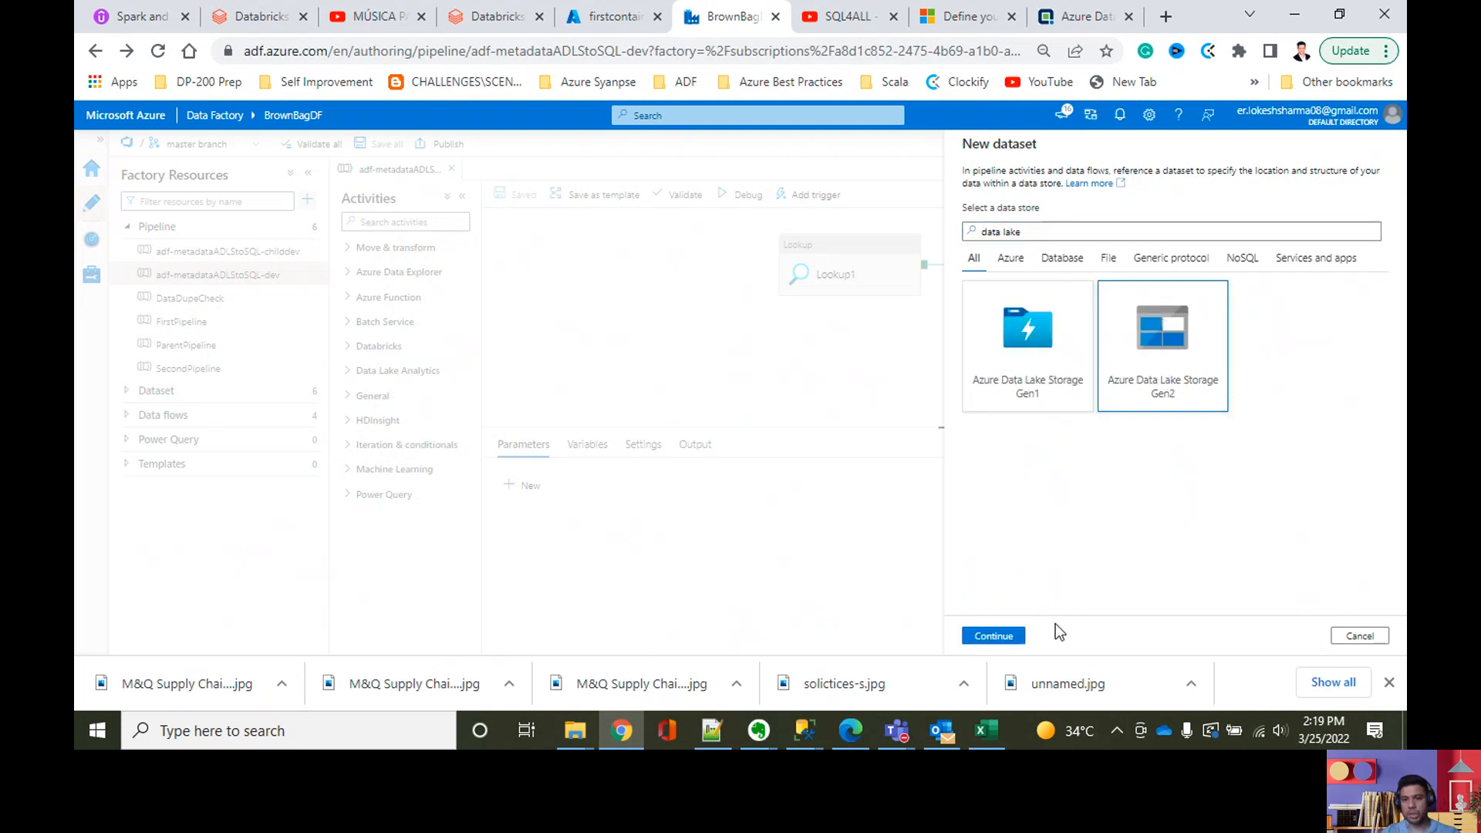
left_click(996, 637)
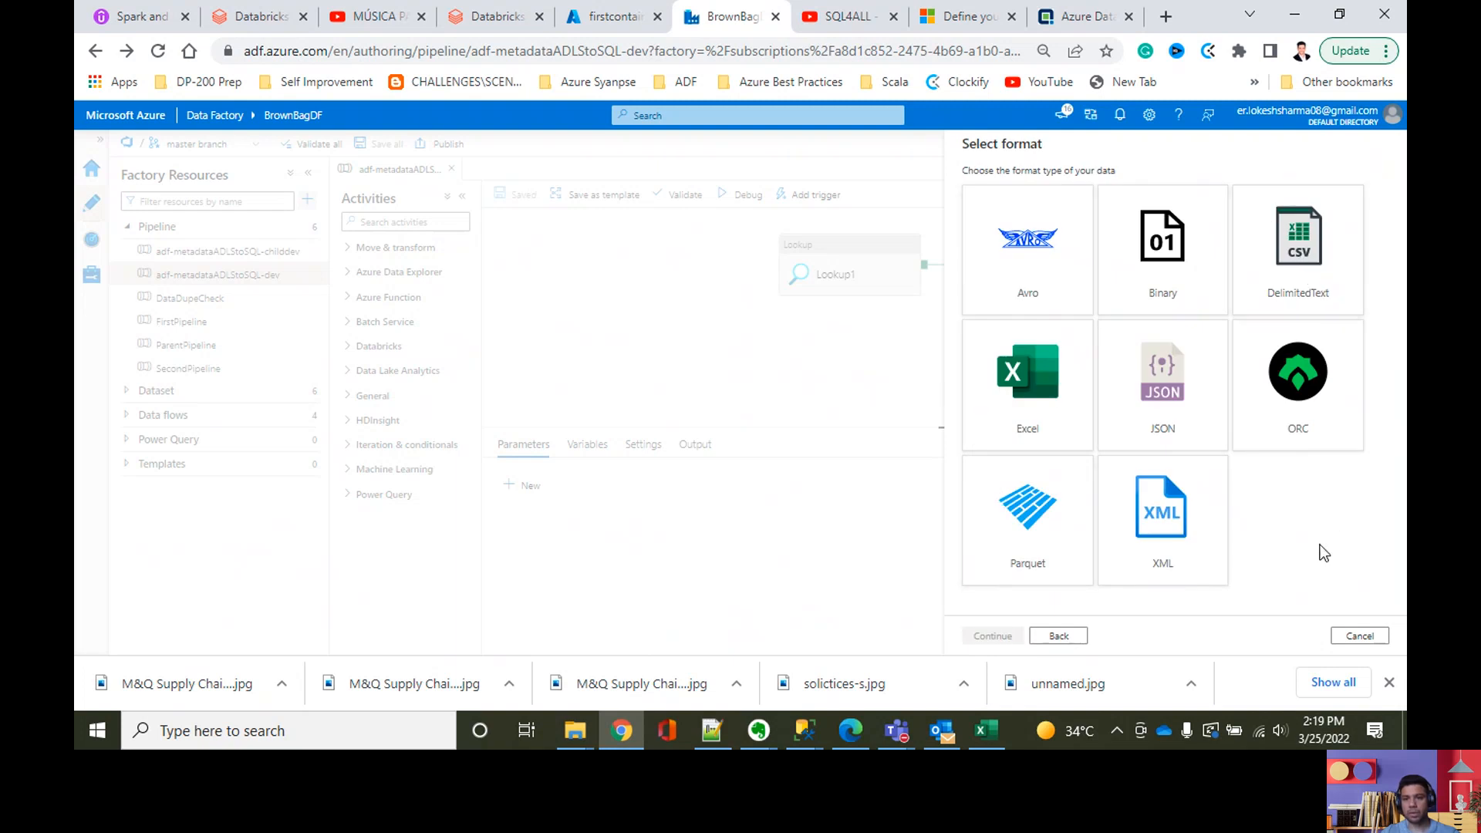
left_click(1322, 278)
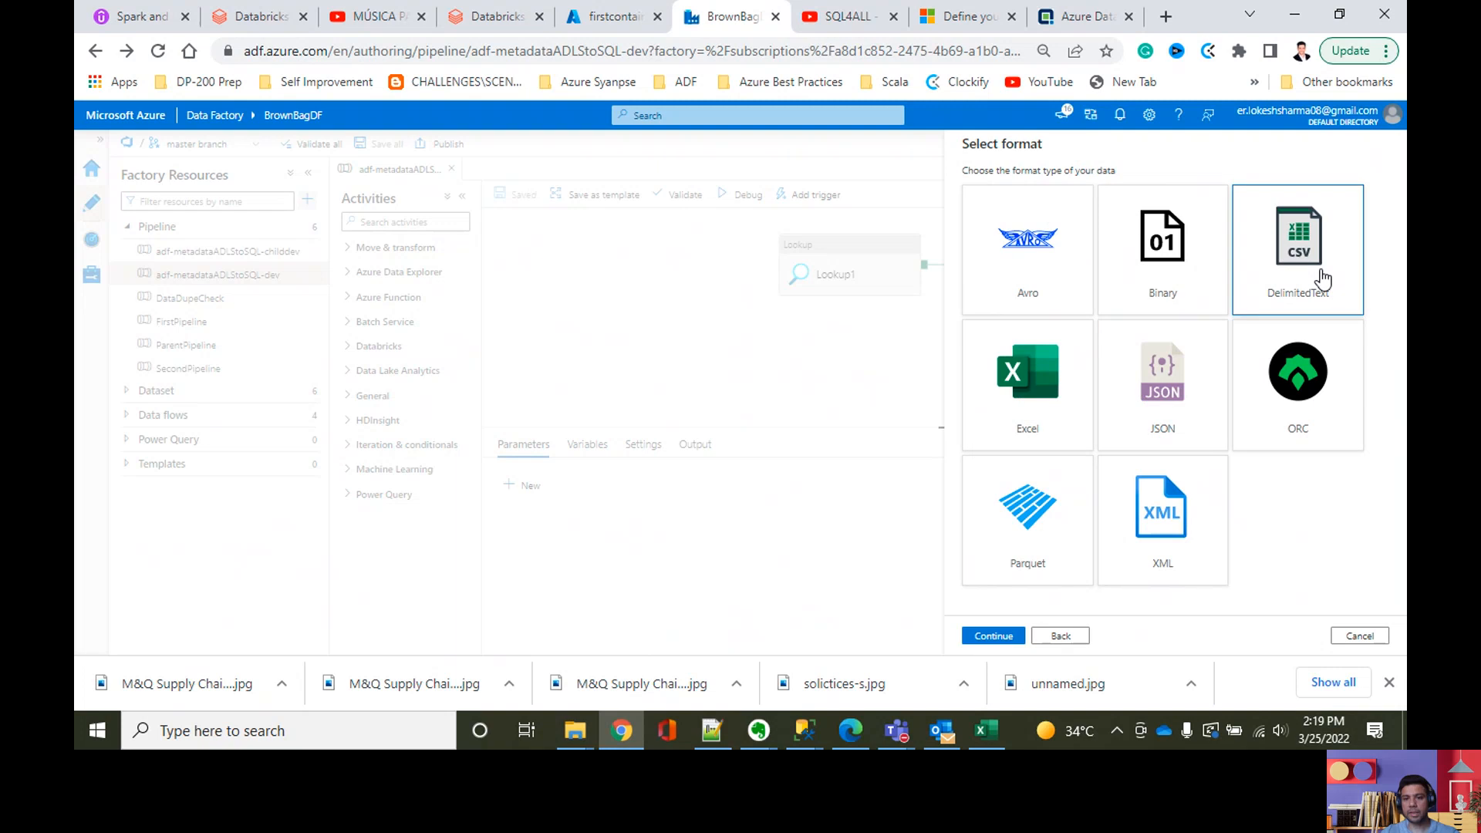
left_click(986, 637)
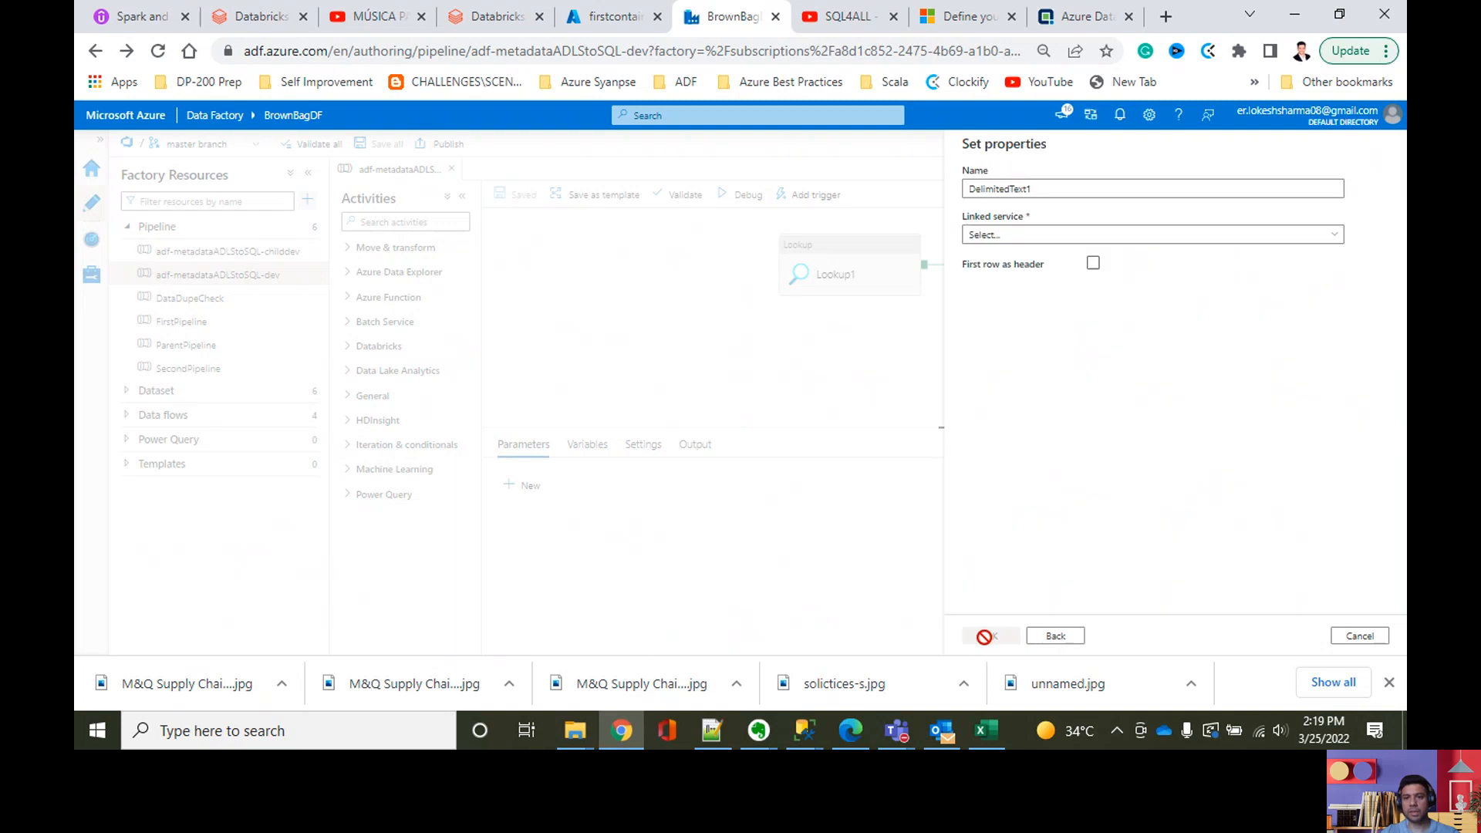
left_click(1050, 238)
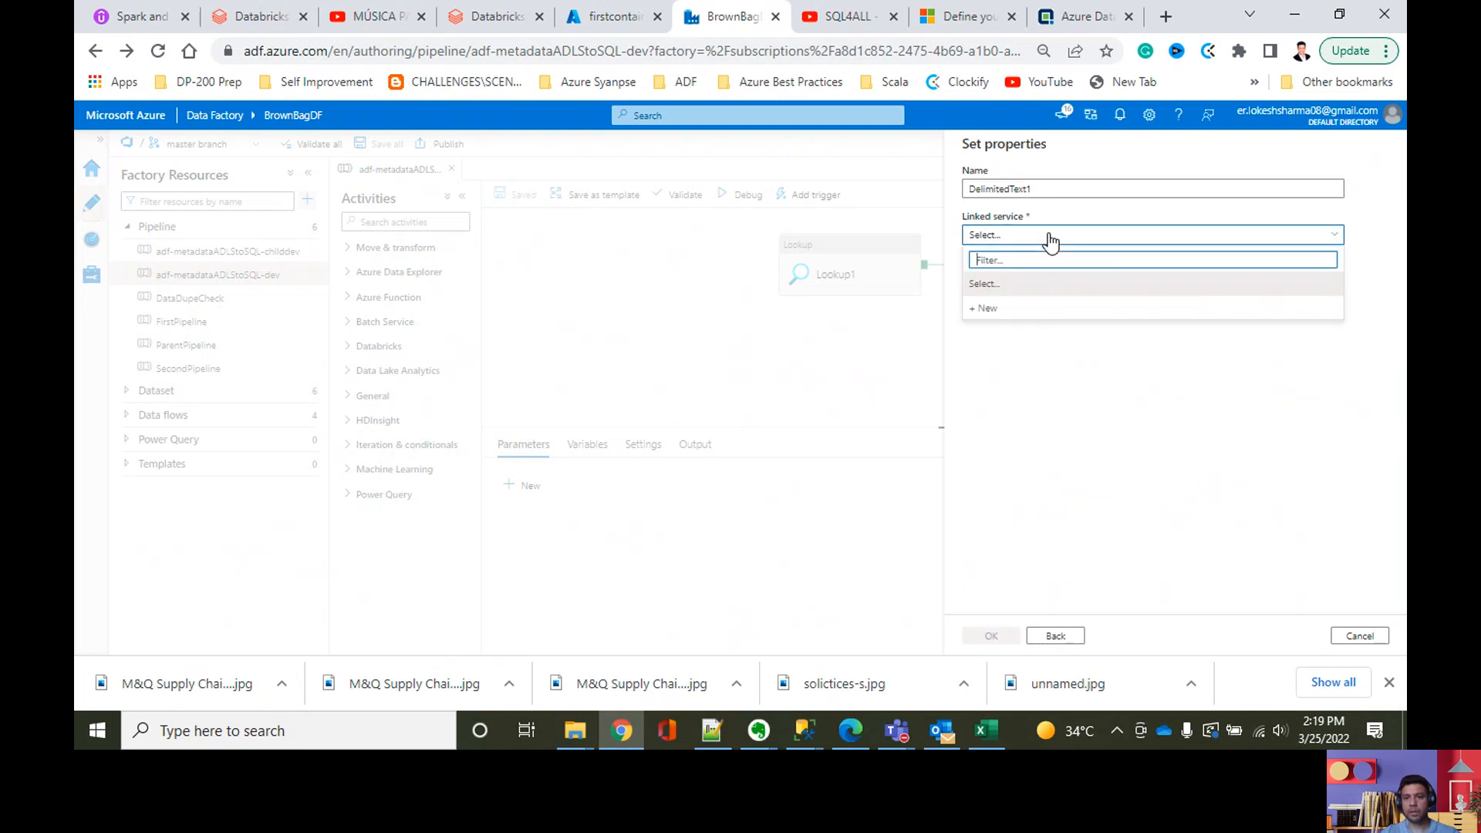
left_click(1079, 352)
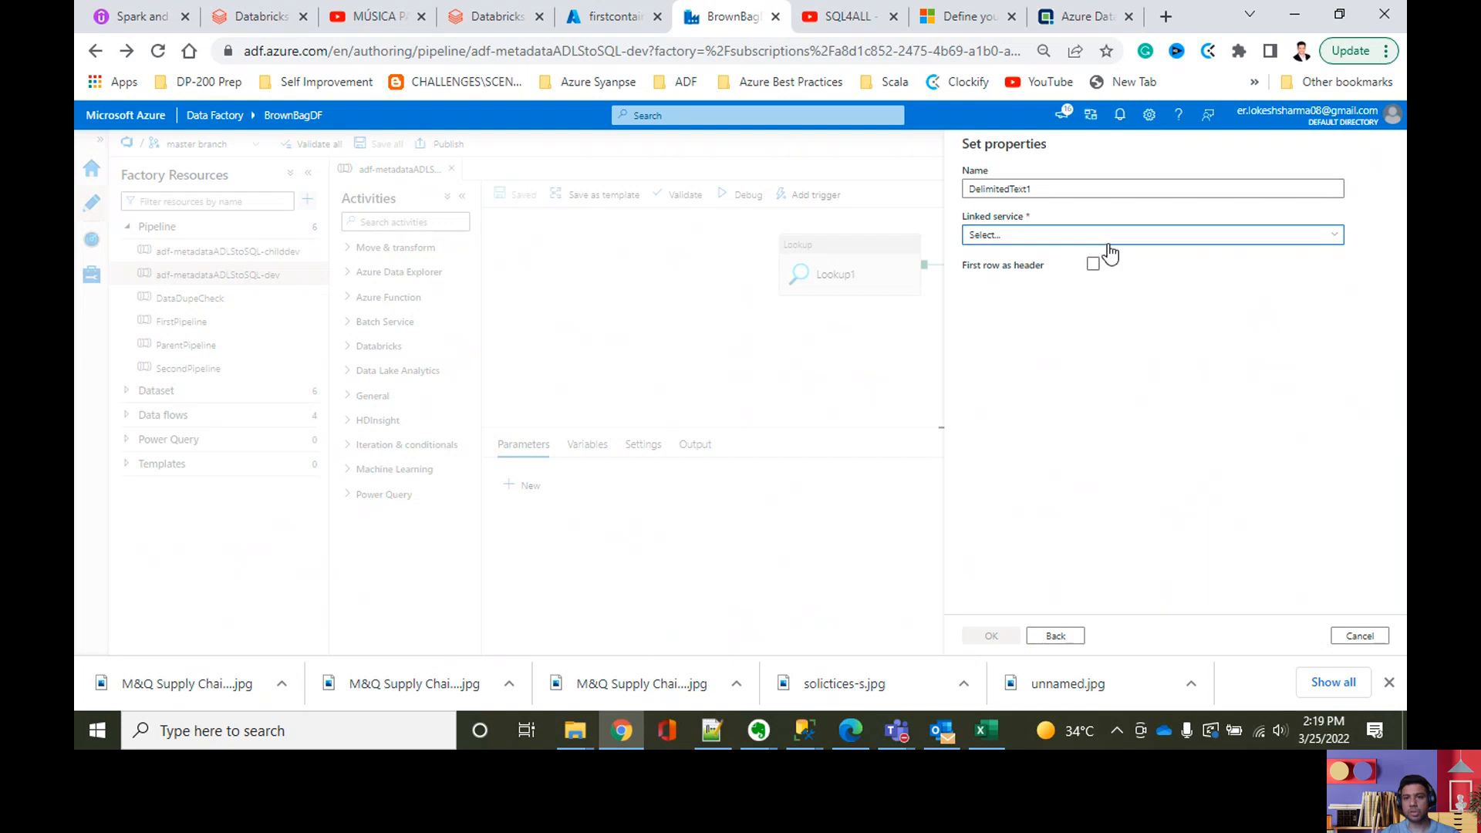
left_click(1109, 243)
left_click(1095, 448)
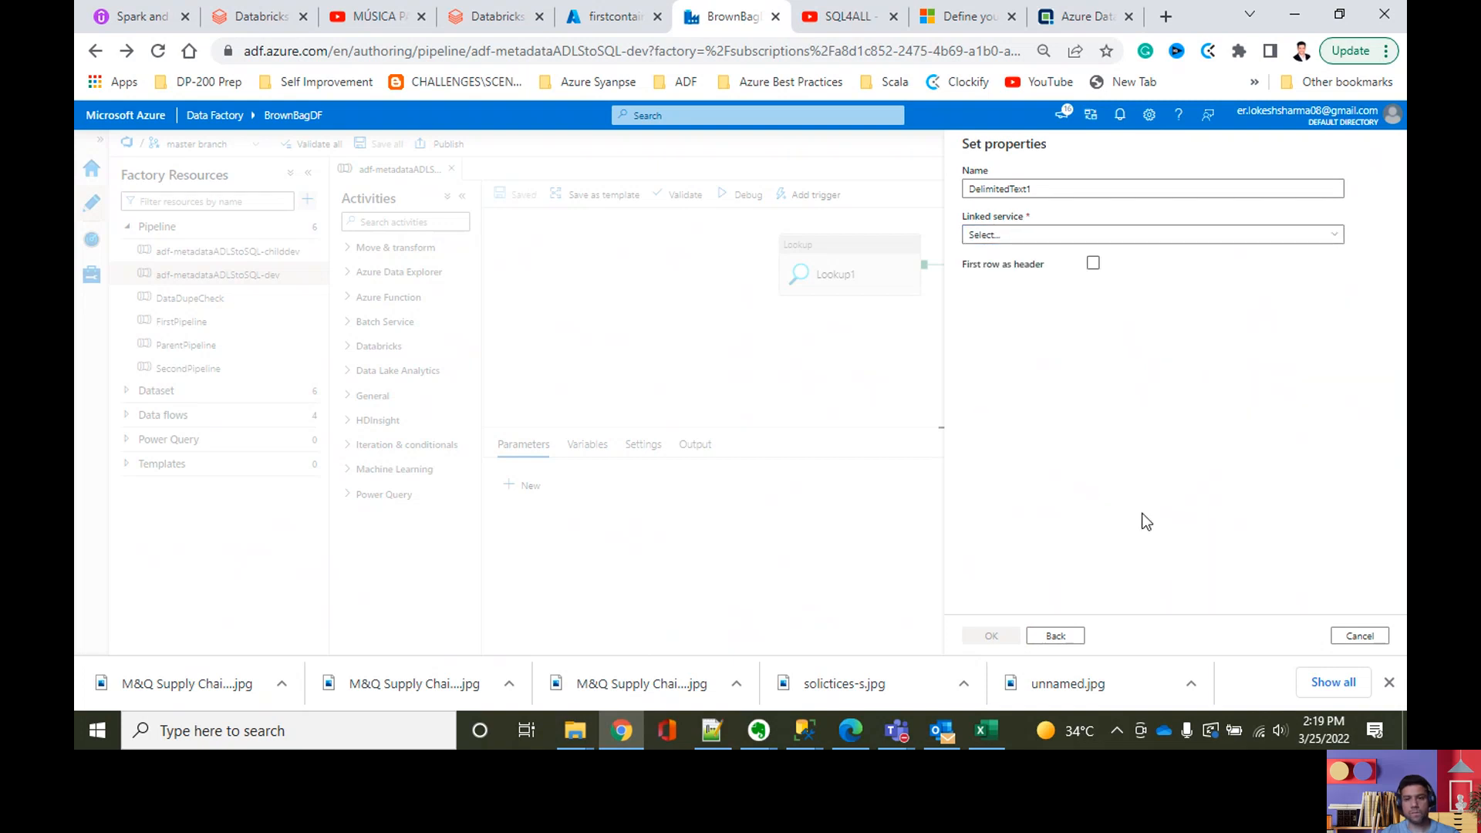
left_click(1272, 235)
left_click(1089, 468)
left_click(1020, 239)
left_click(1355, 535)
left_click(1358, 635)
left_click(668, 421)
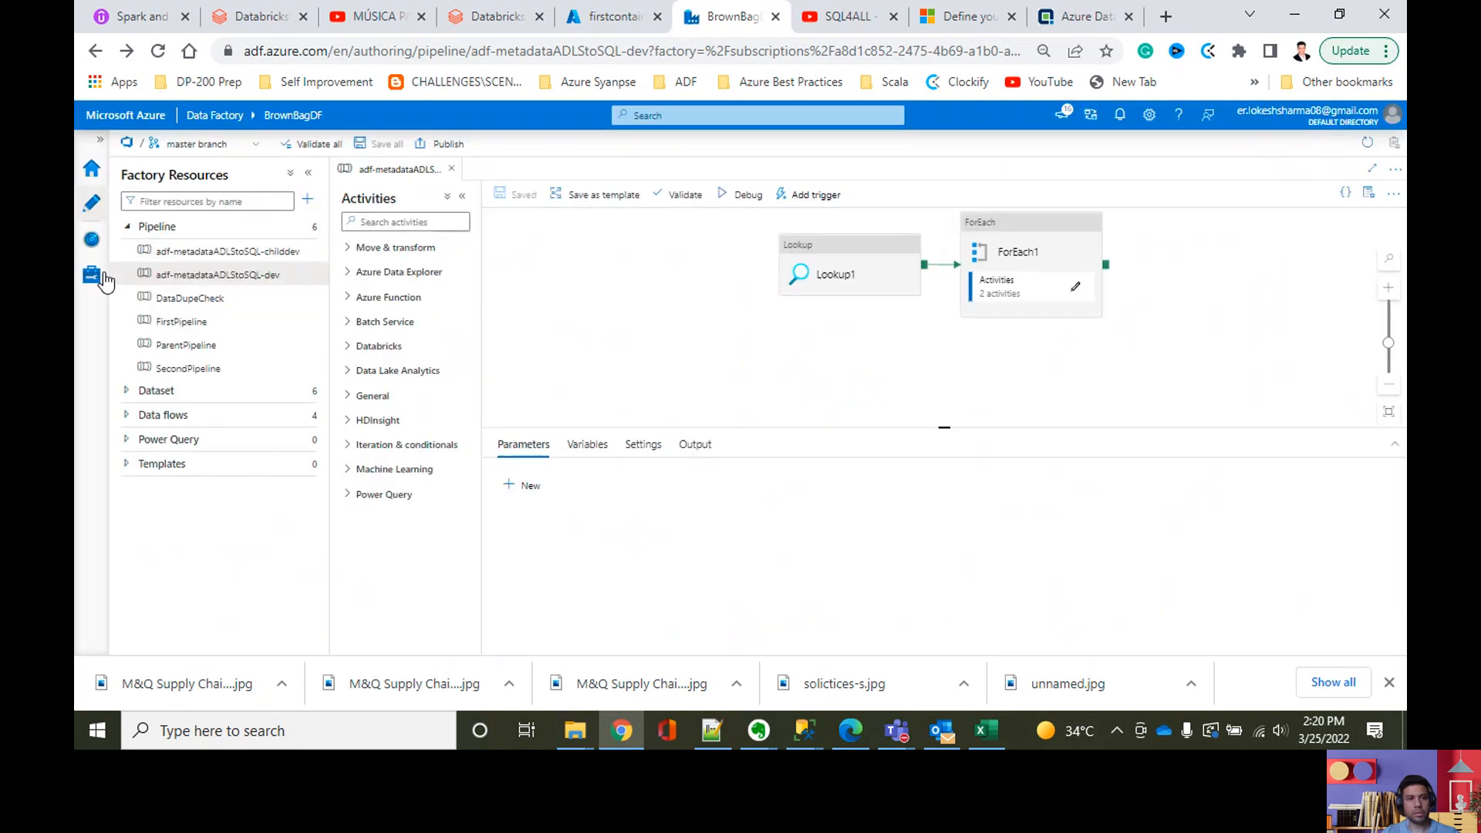
Step: Check the factory's existing linked services and return to the pipeline authoring view
left_click(83, 288)
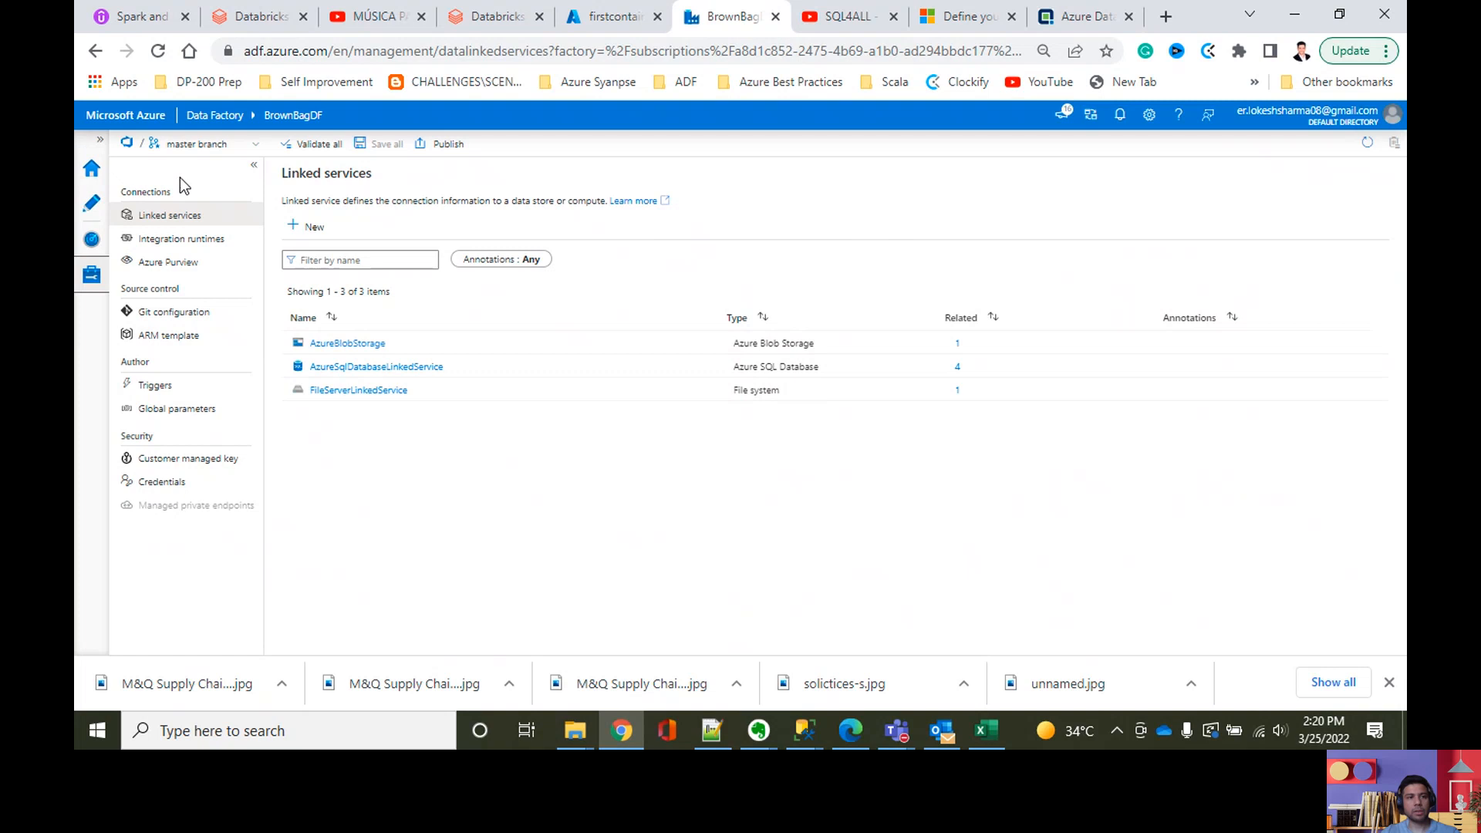
left_click(93, 210)
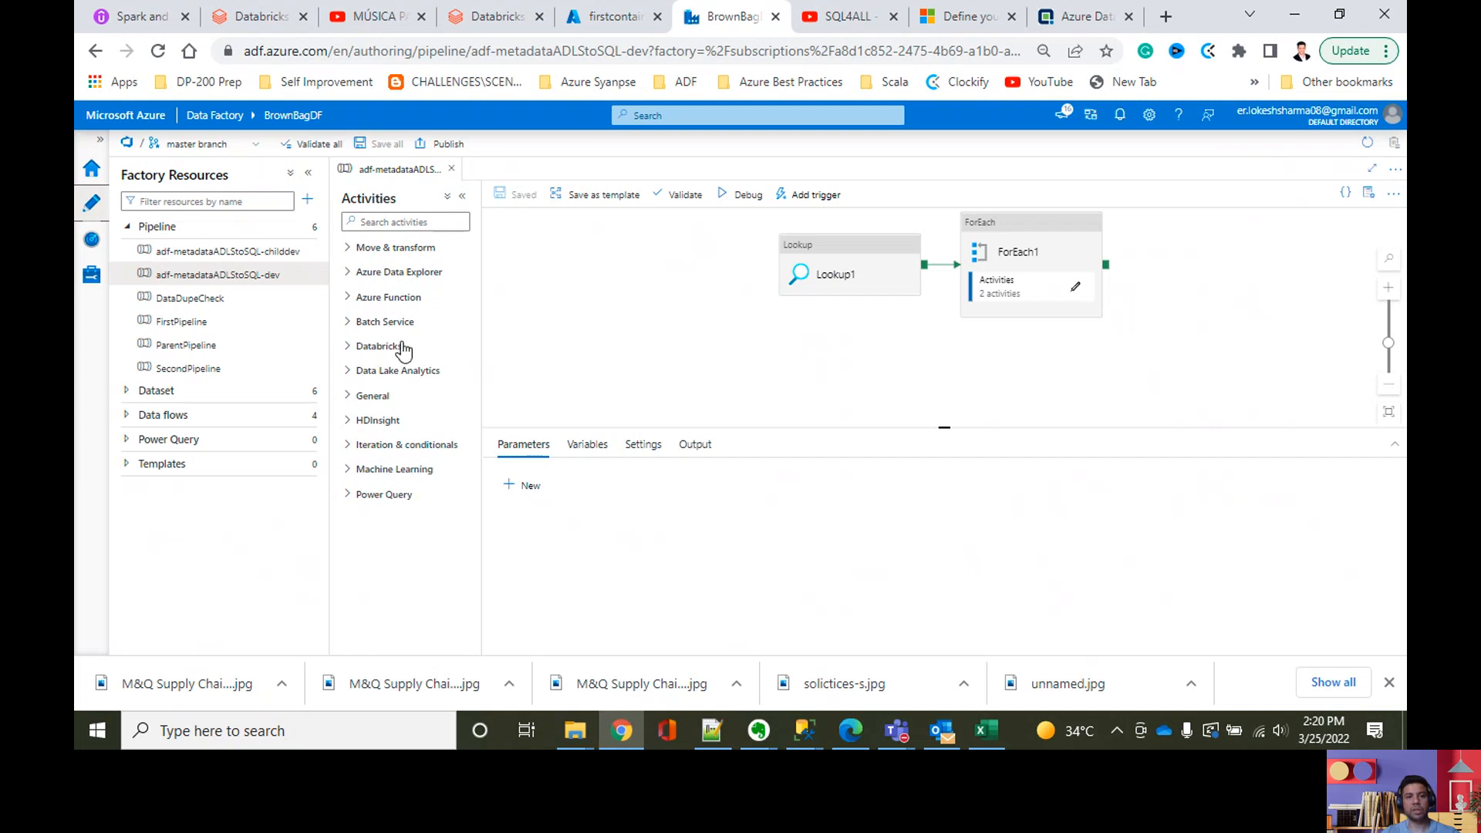
Step: Start a new dataset, and copy the DS_ABLB_ dataset prefix for Azure Blob storage from the Adatis naming article
left_click(307, 201)
left_click(332, 245)
left_click(1066, 23)
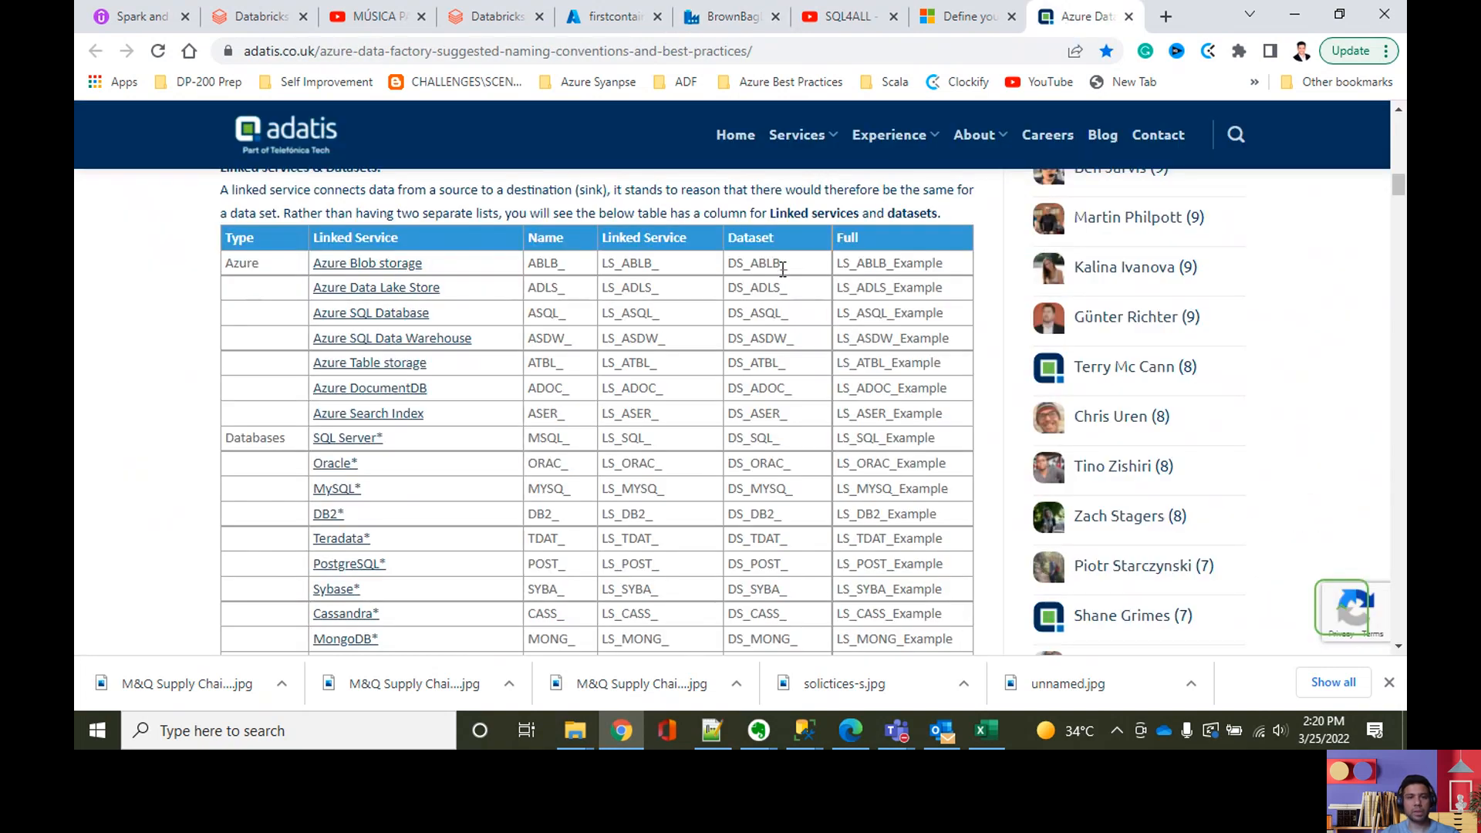
left_click_drag(803, 271, 753, 273)
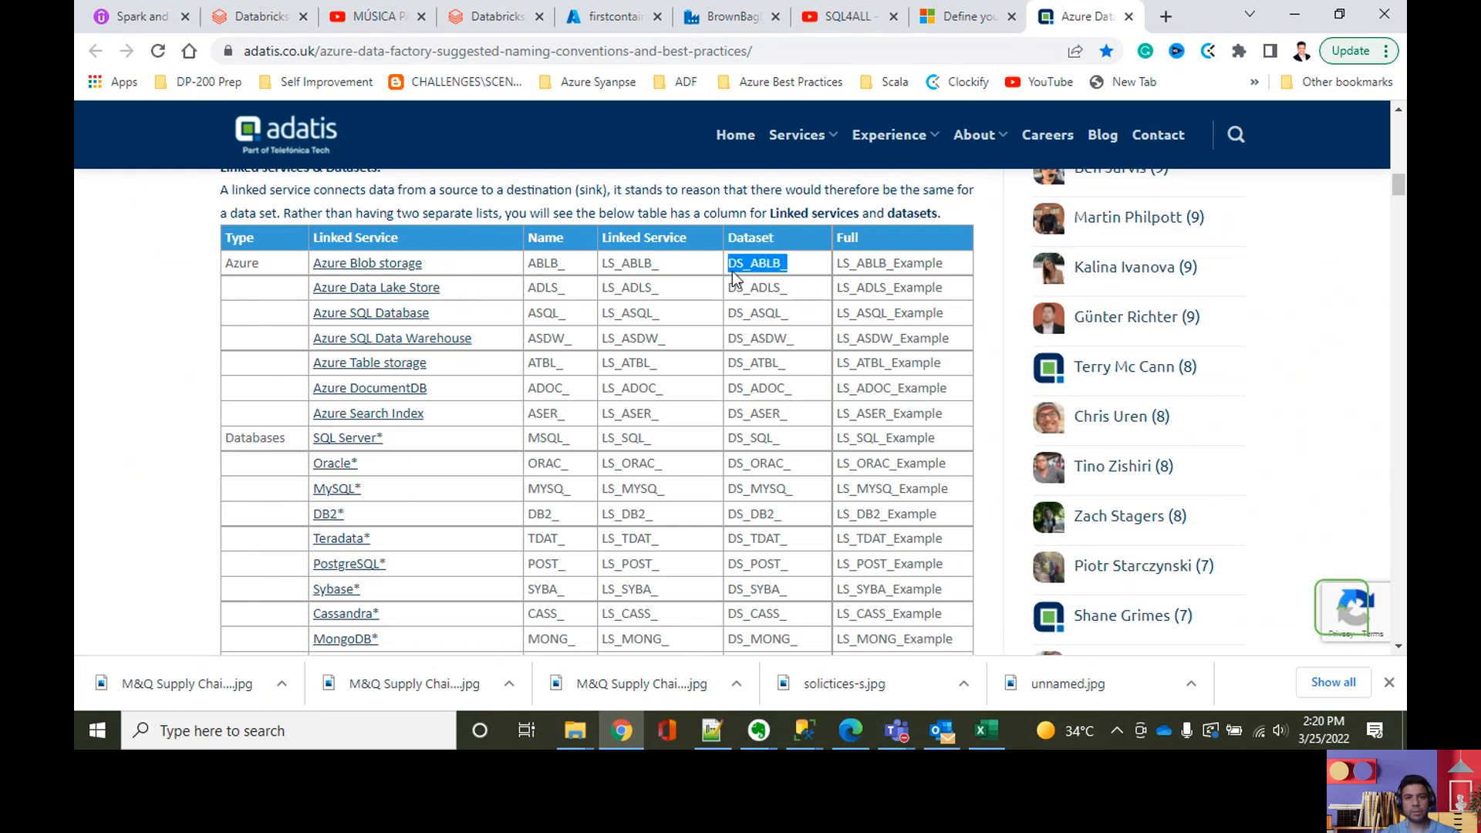
left_click(729, 17)
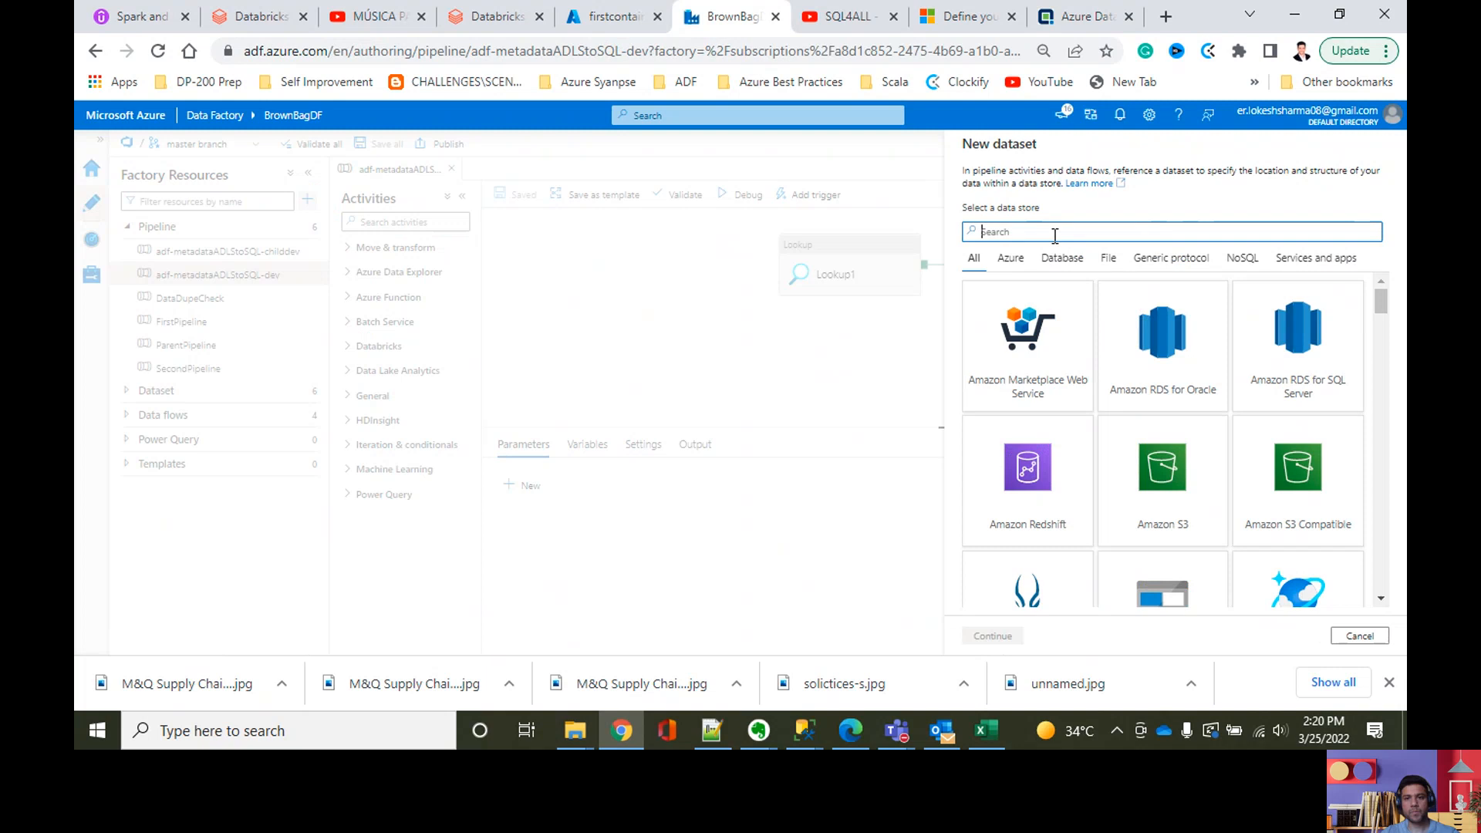
Step: Choose Azure Blob Storage as the new dataset's data store and DelimitedText as its format
type("blob")
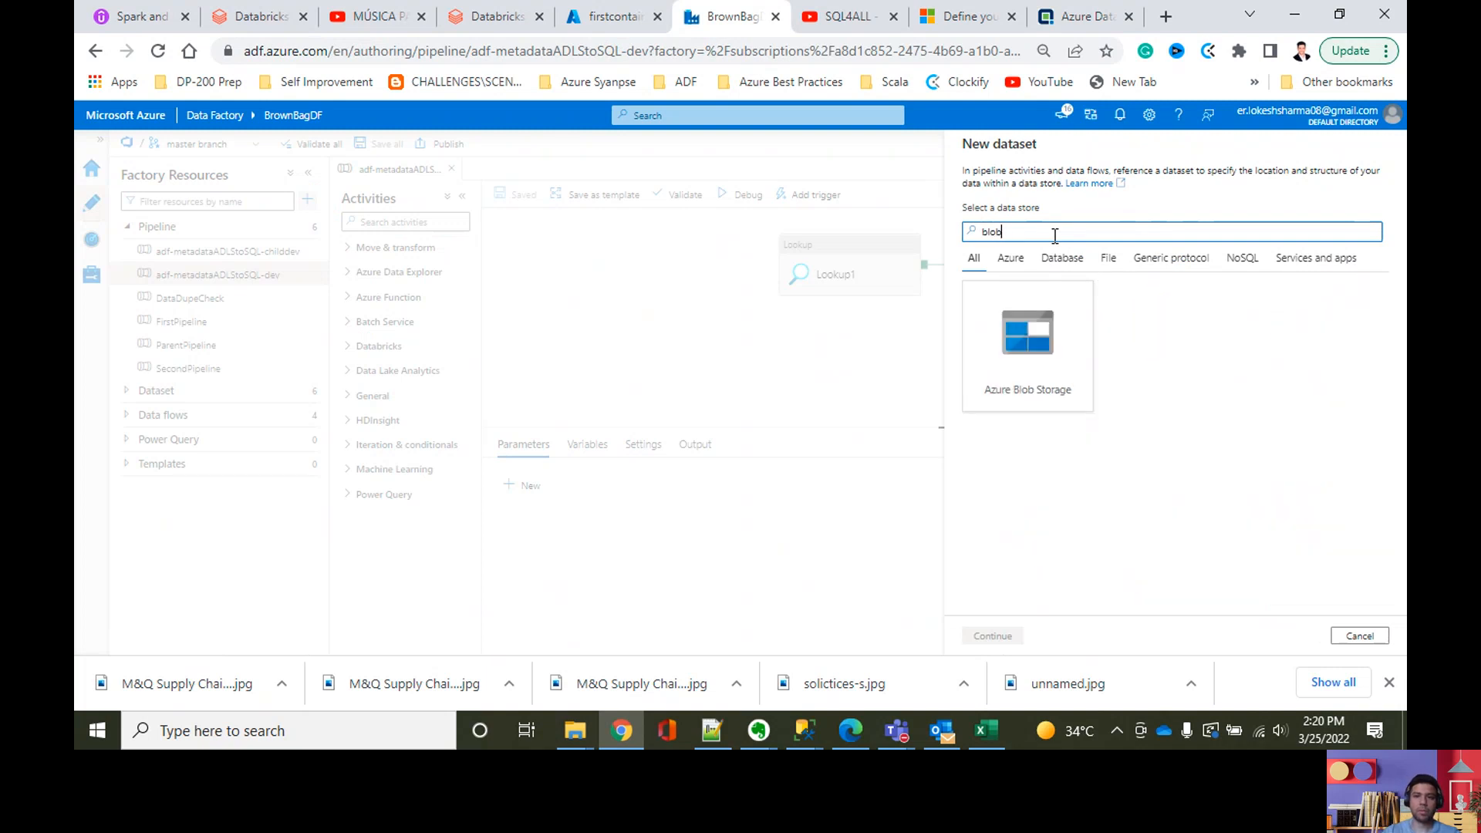
left_click(1016, 351)
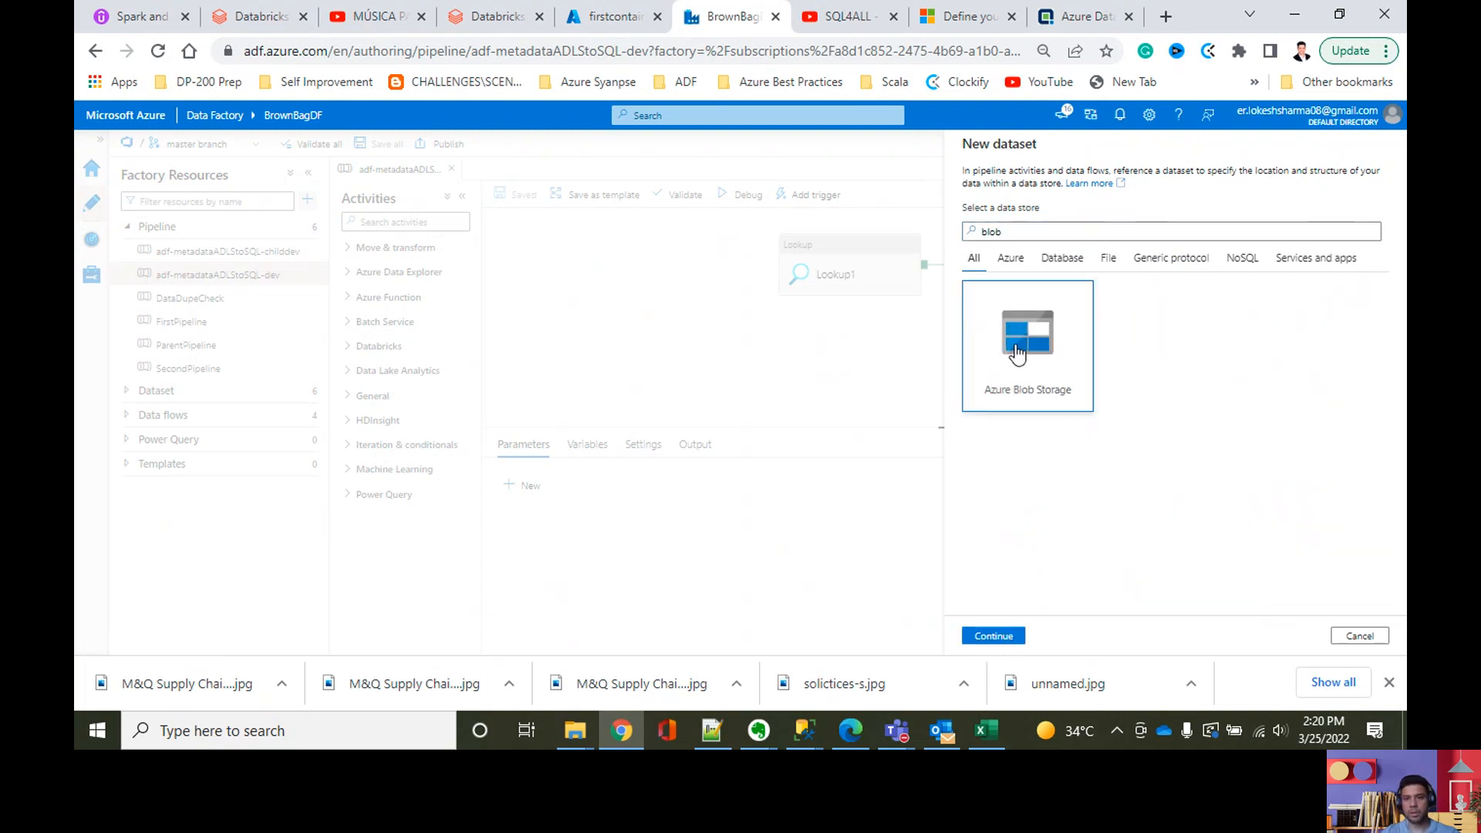
left_click(995, 636)
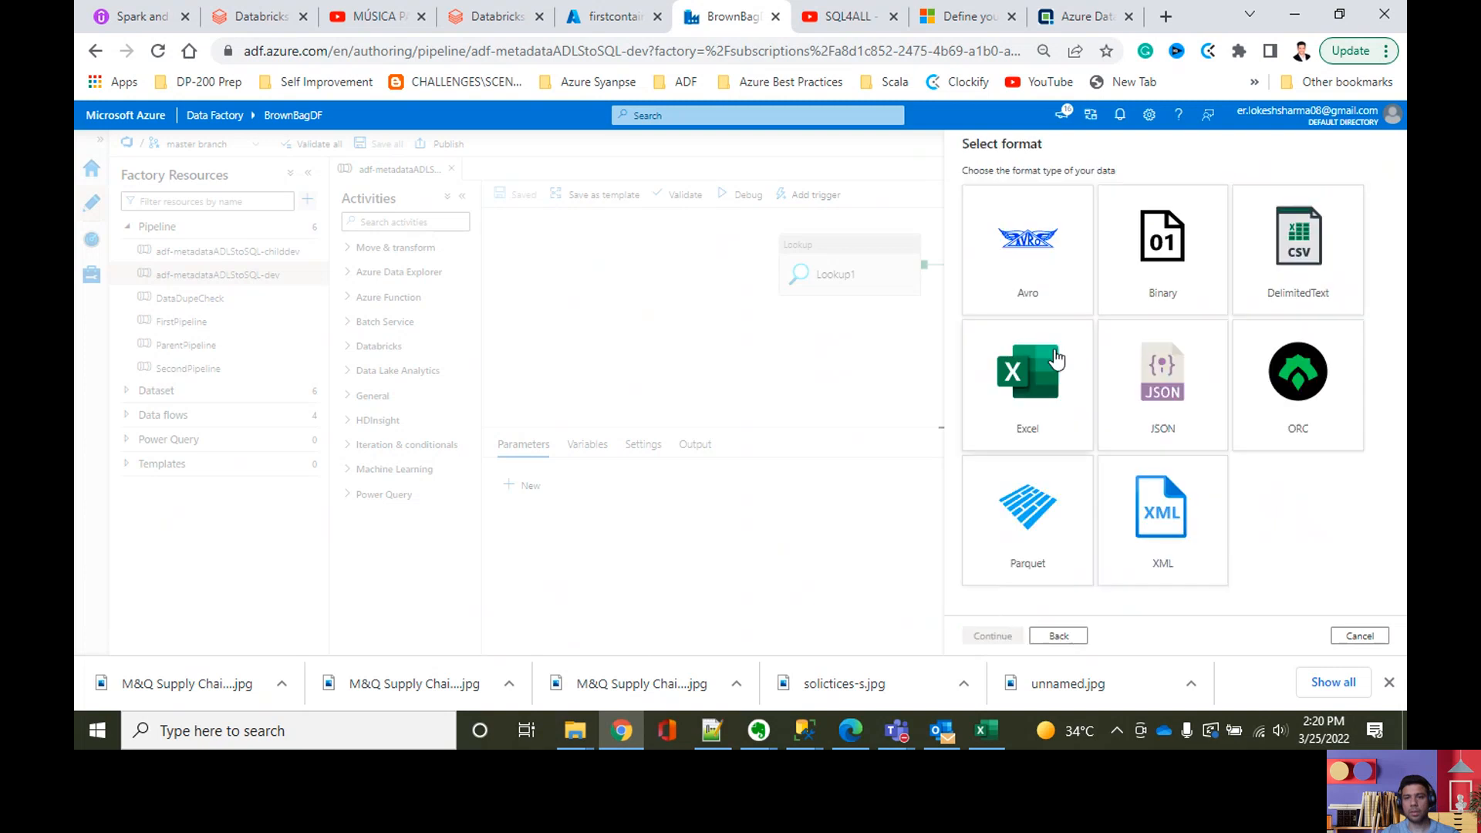
left_click(1332, 266)
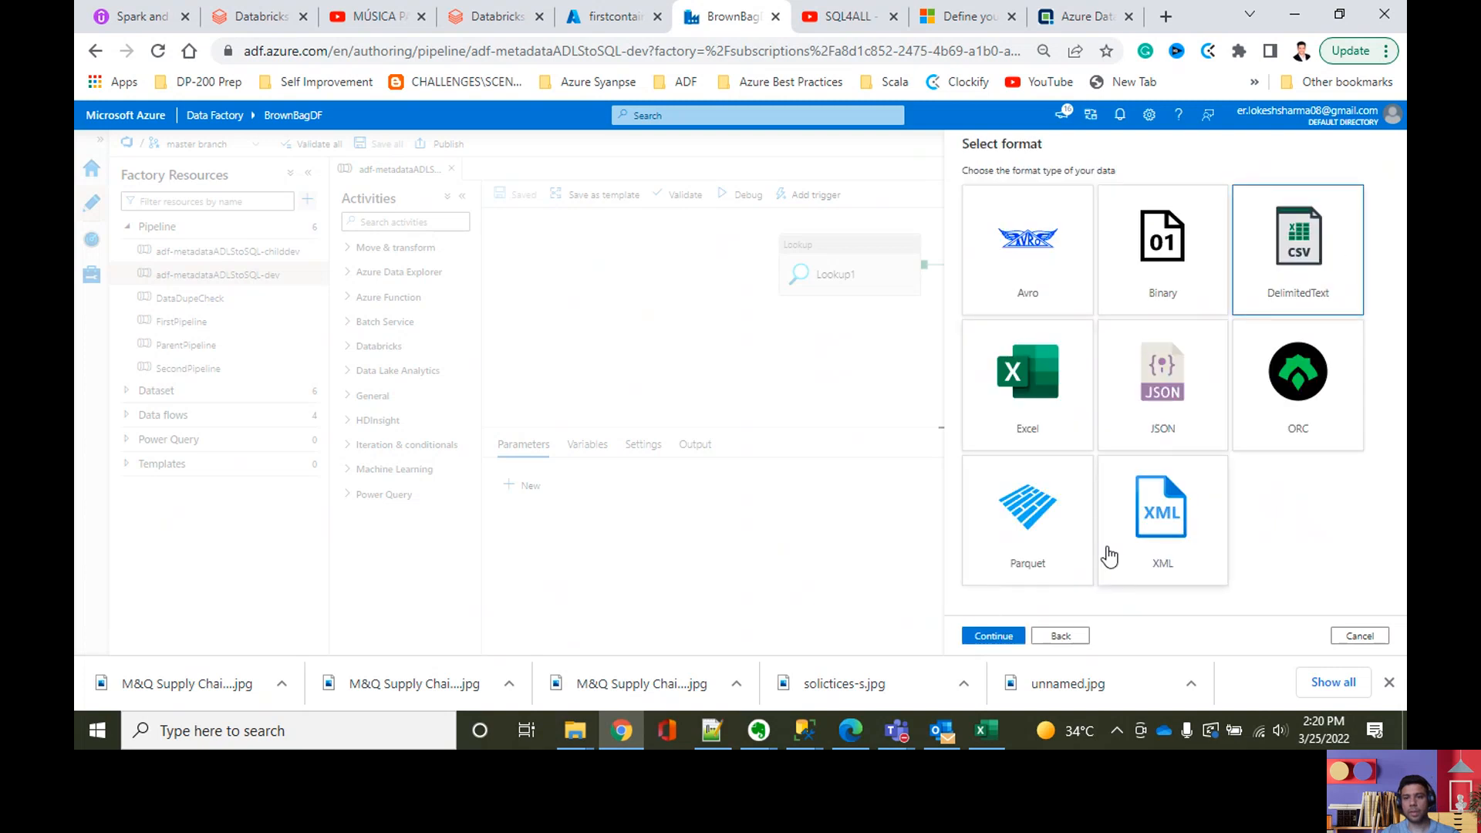
left_click(993, 636)
Step: Name the dataset DS_ABLB_YTDemo and create it with the AzureBlobStorage linked service
double_click(1042, 191)
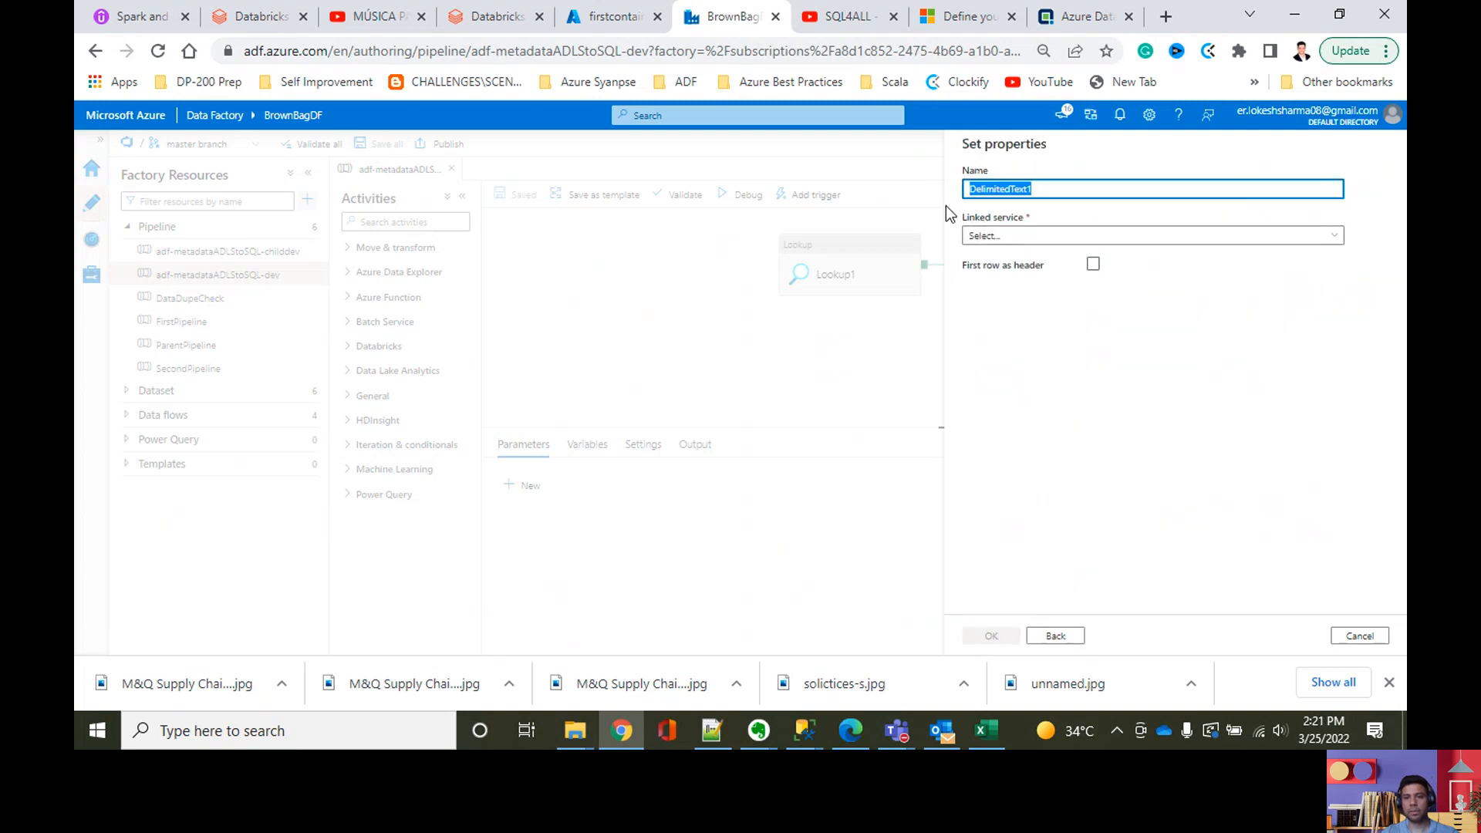
type("DS_ABLB_")
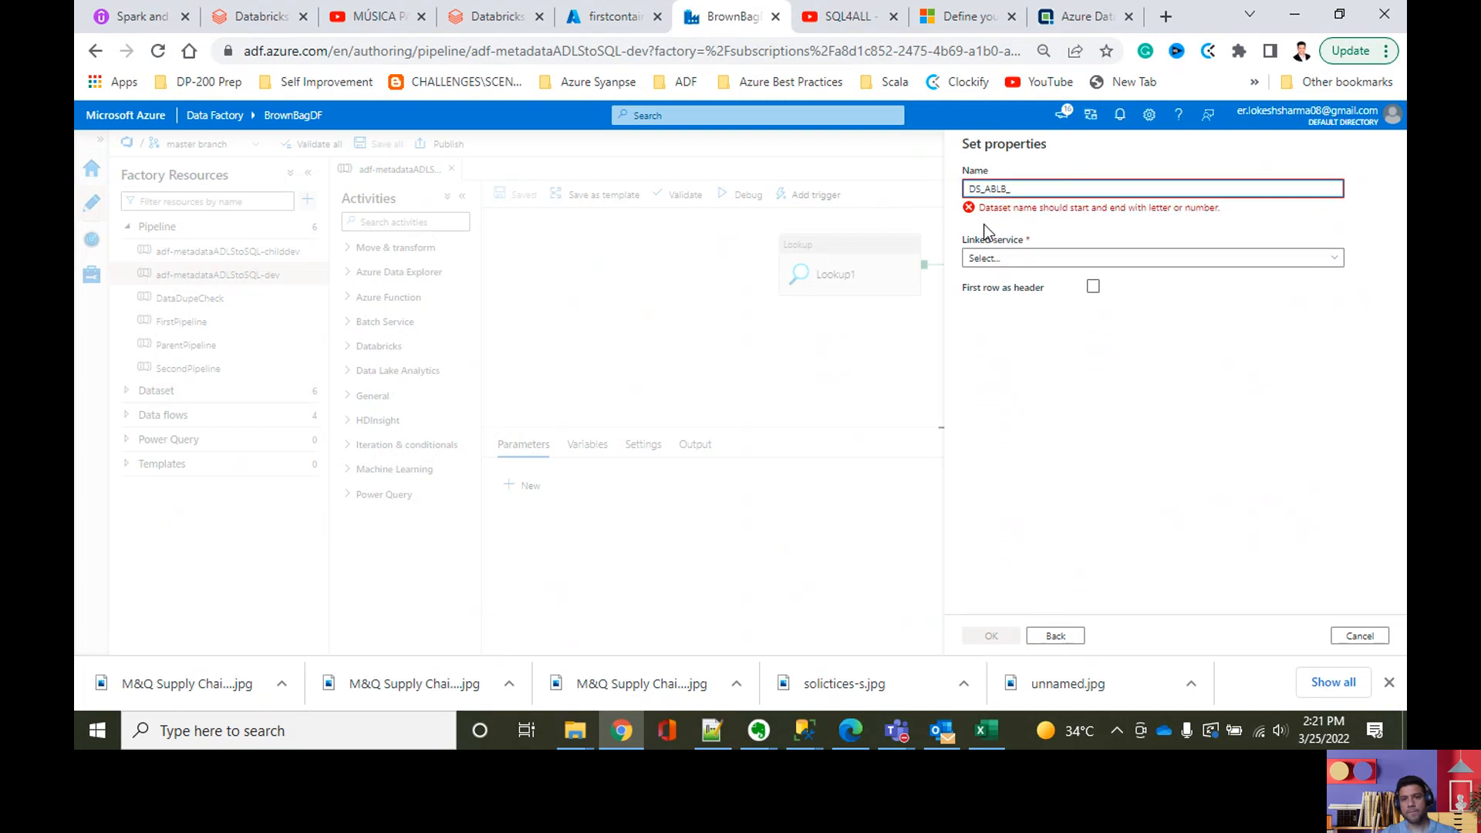
left_click(1005, 259)
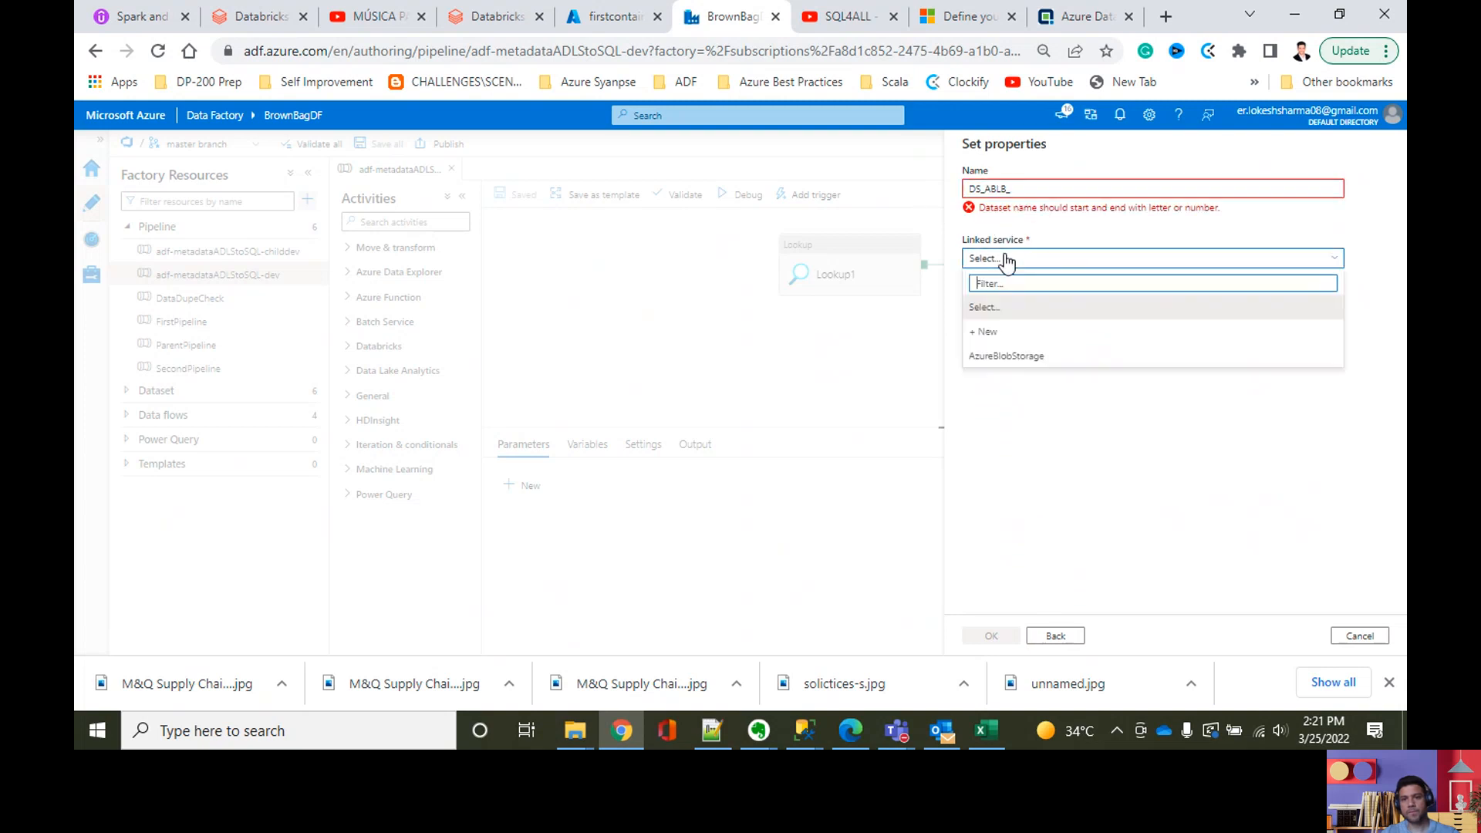
left_click(1028, 190)
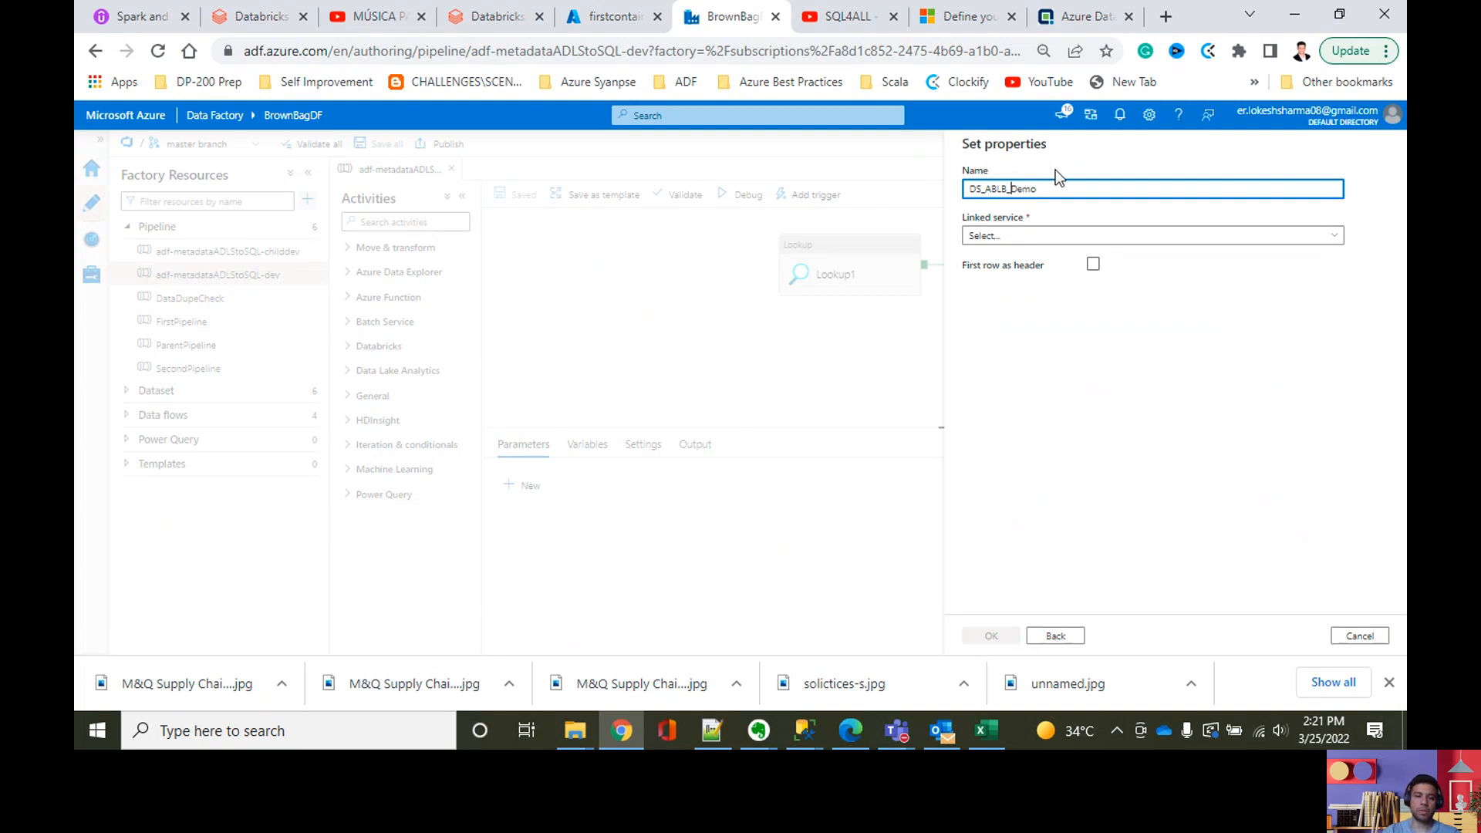
left_click(1033, 235)
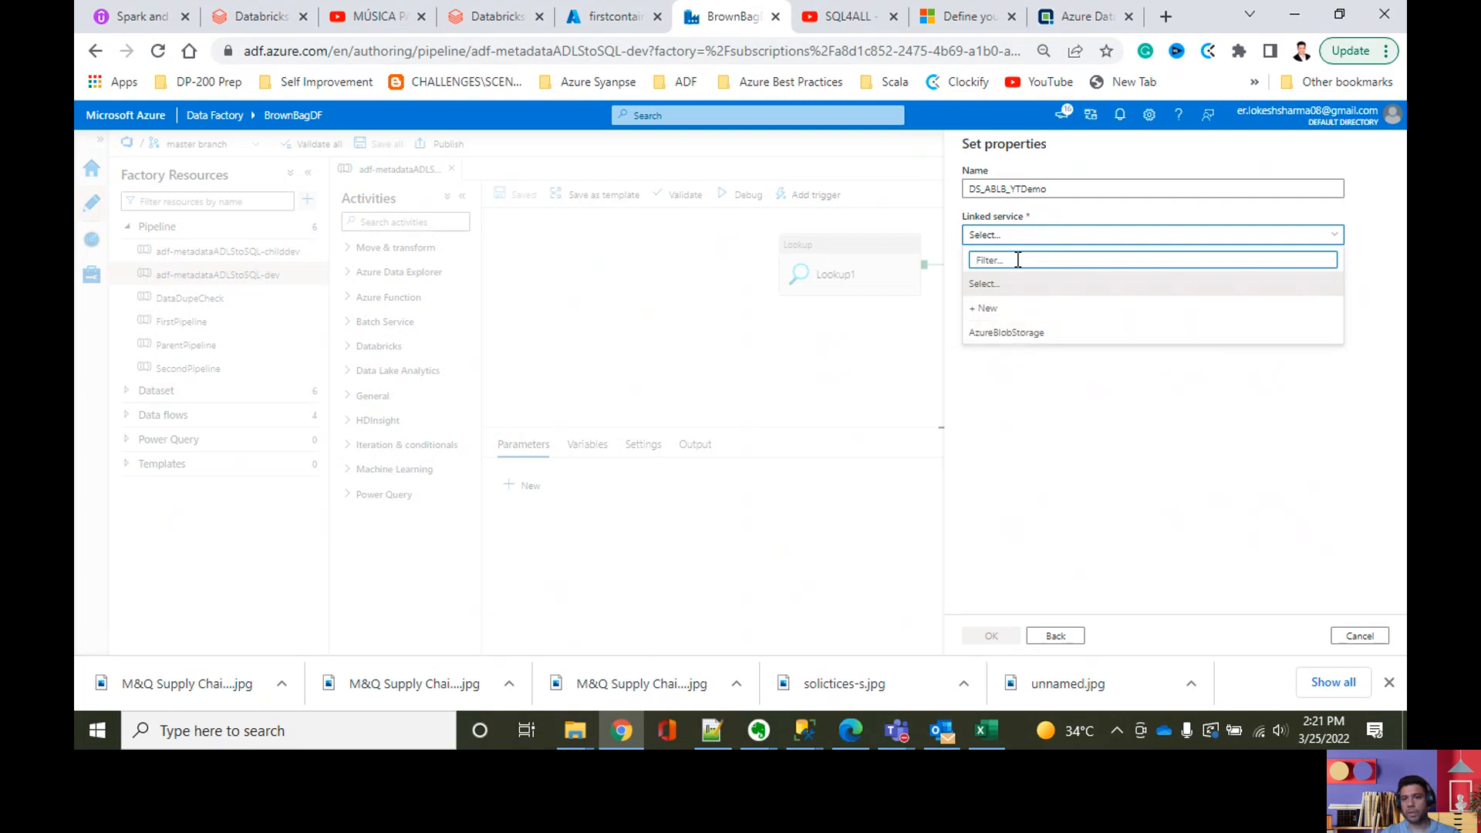
left_click(1001, 334)
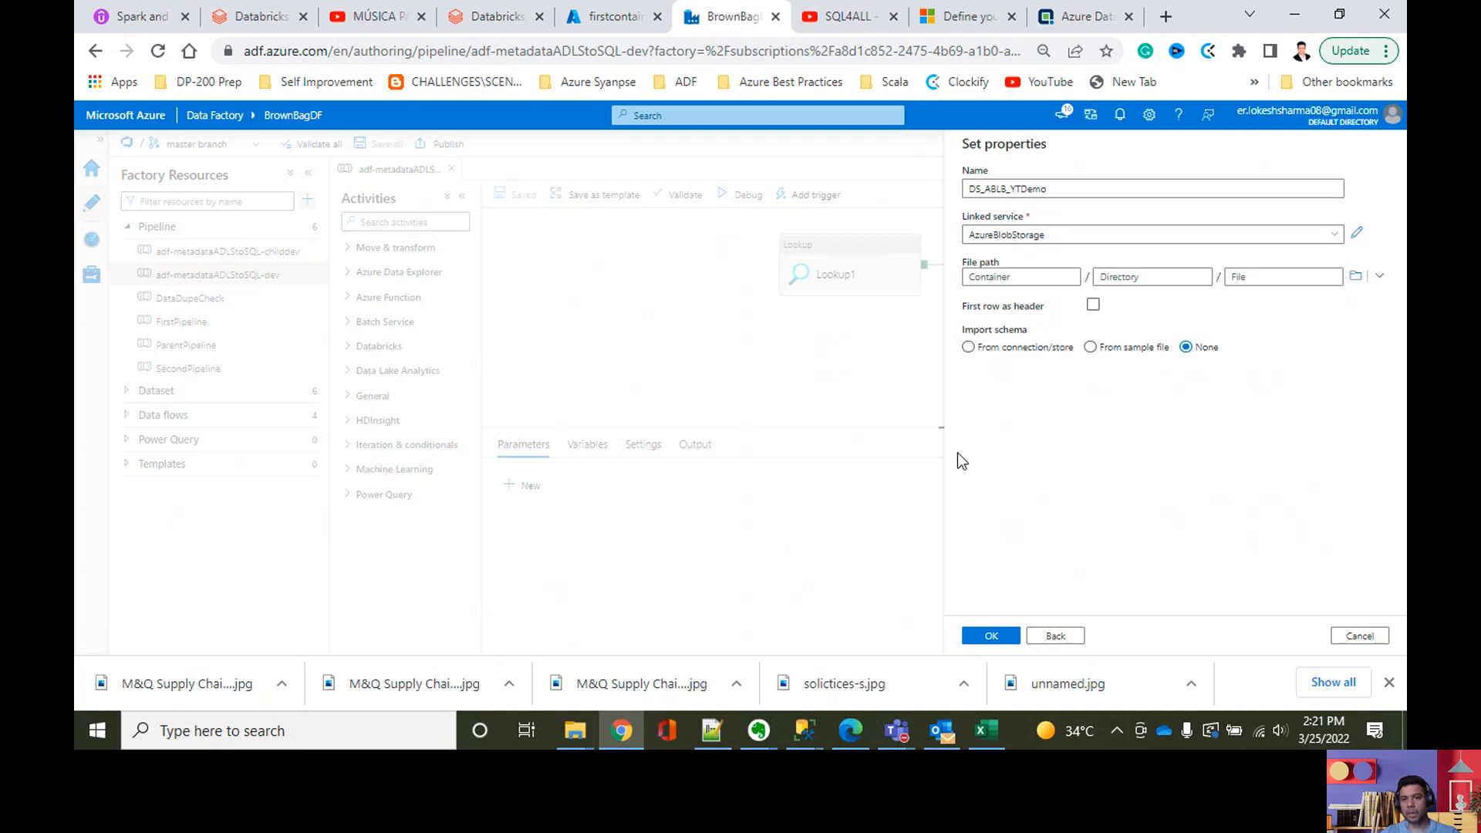
left_click(987, 637)
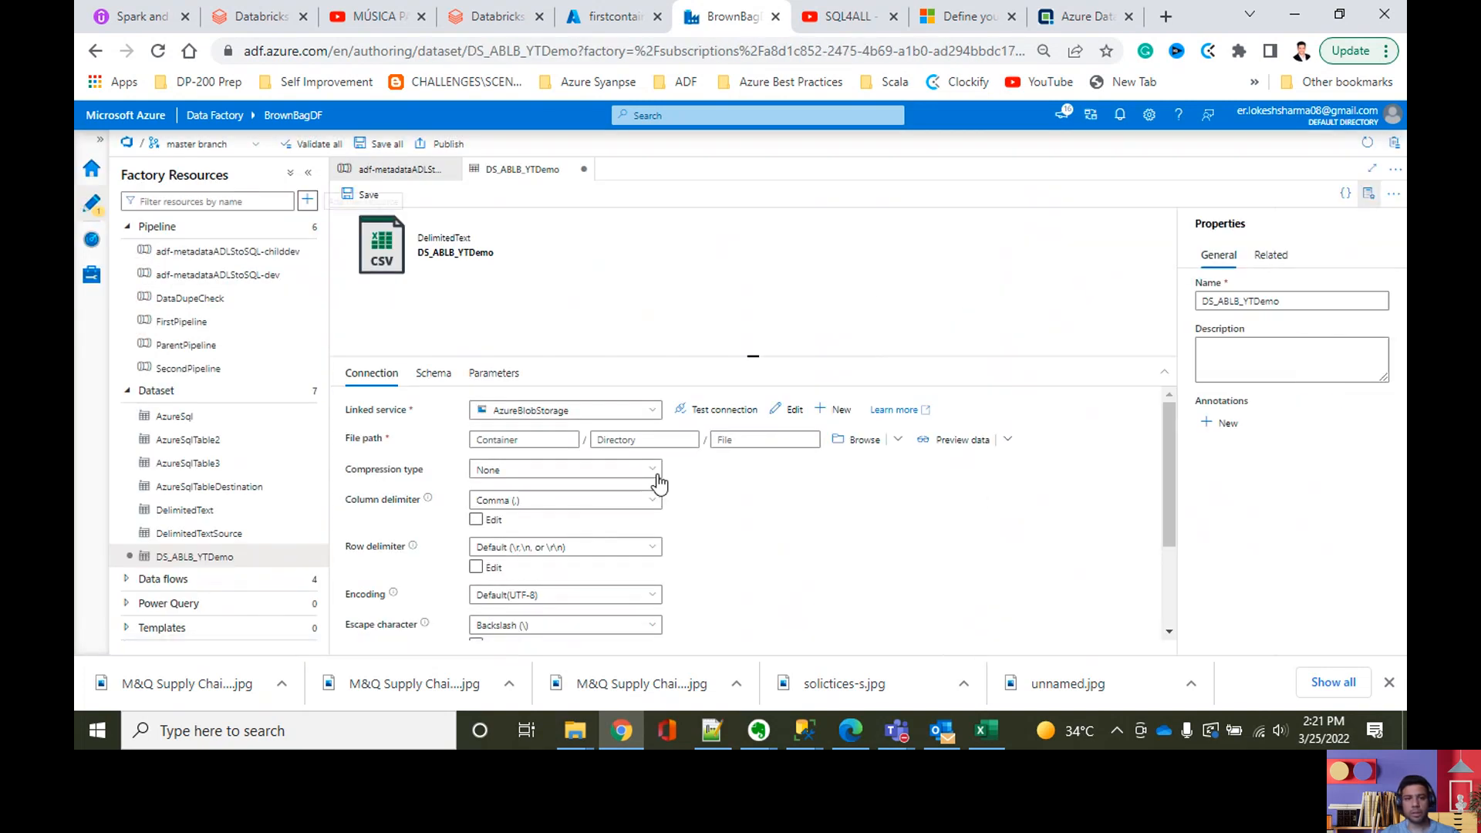
Step: Add a string parameter named SourceFileName to the DS_ABLB_YTDemo dataset
left_click(490, 380)
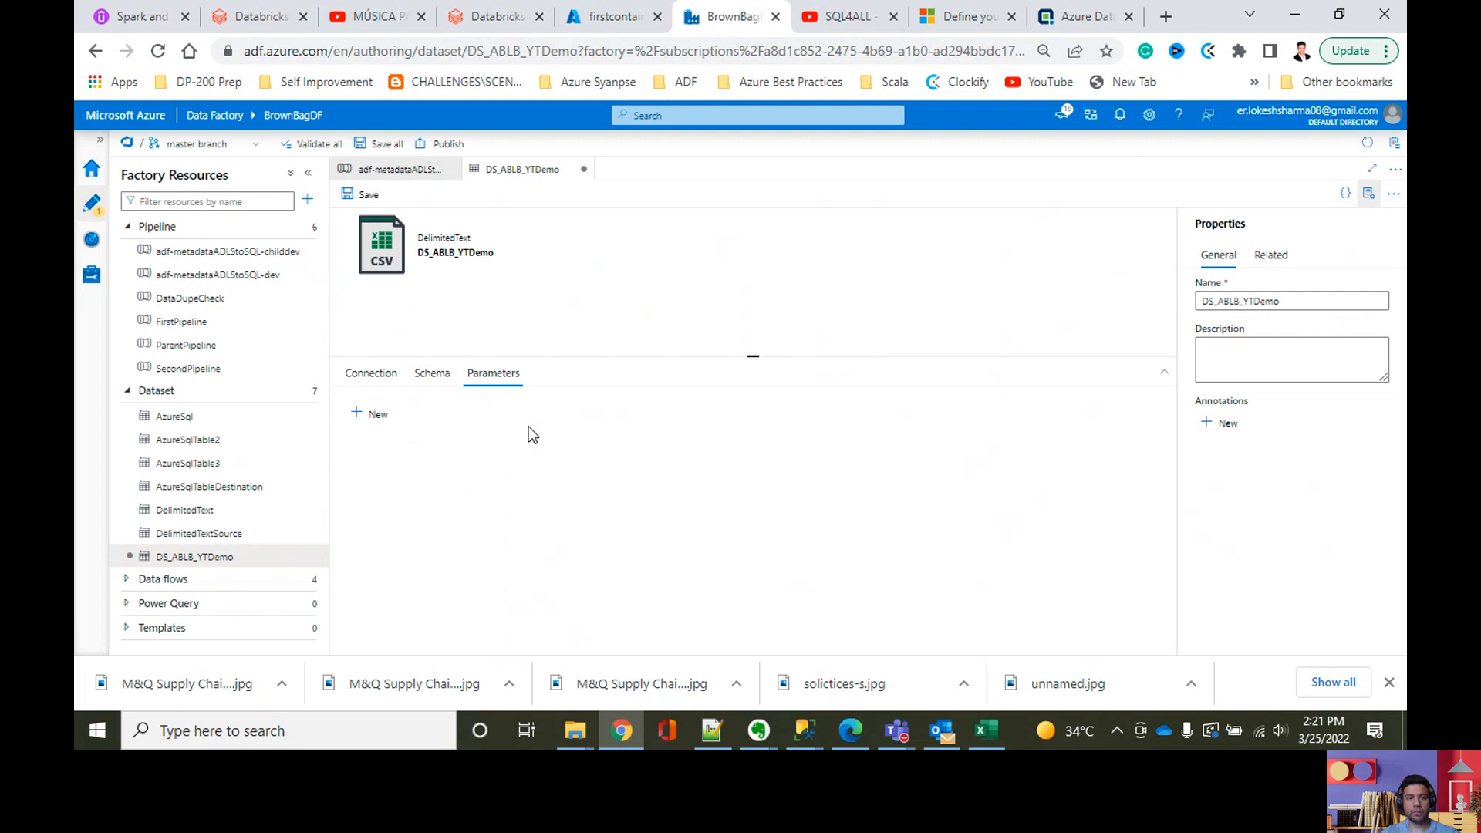
left_click(378, 417)
left_click(444, 467)
type("s")
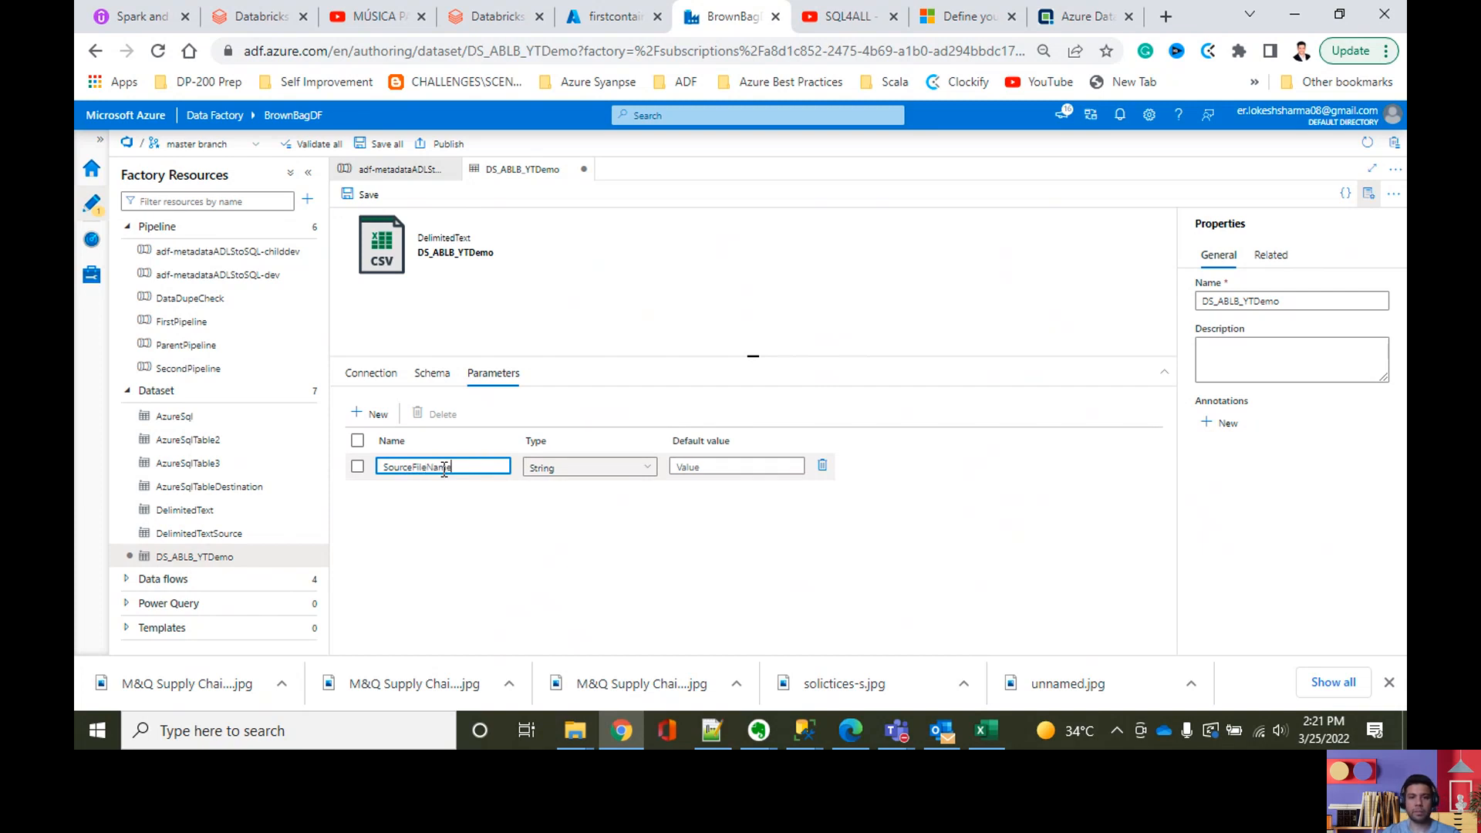
Step: Set the SourceFileName parameter's default value to file1 and save all changes to the repository
left_click(710, 467)
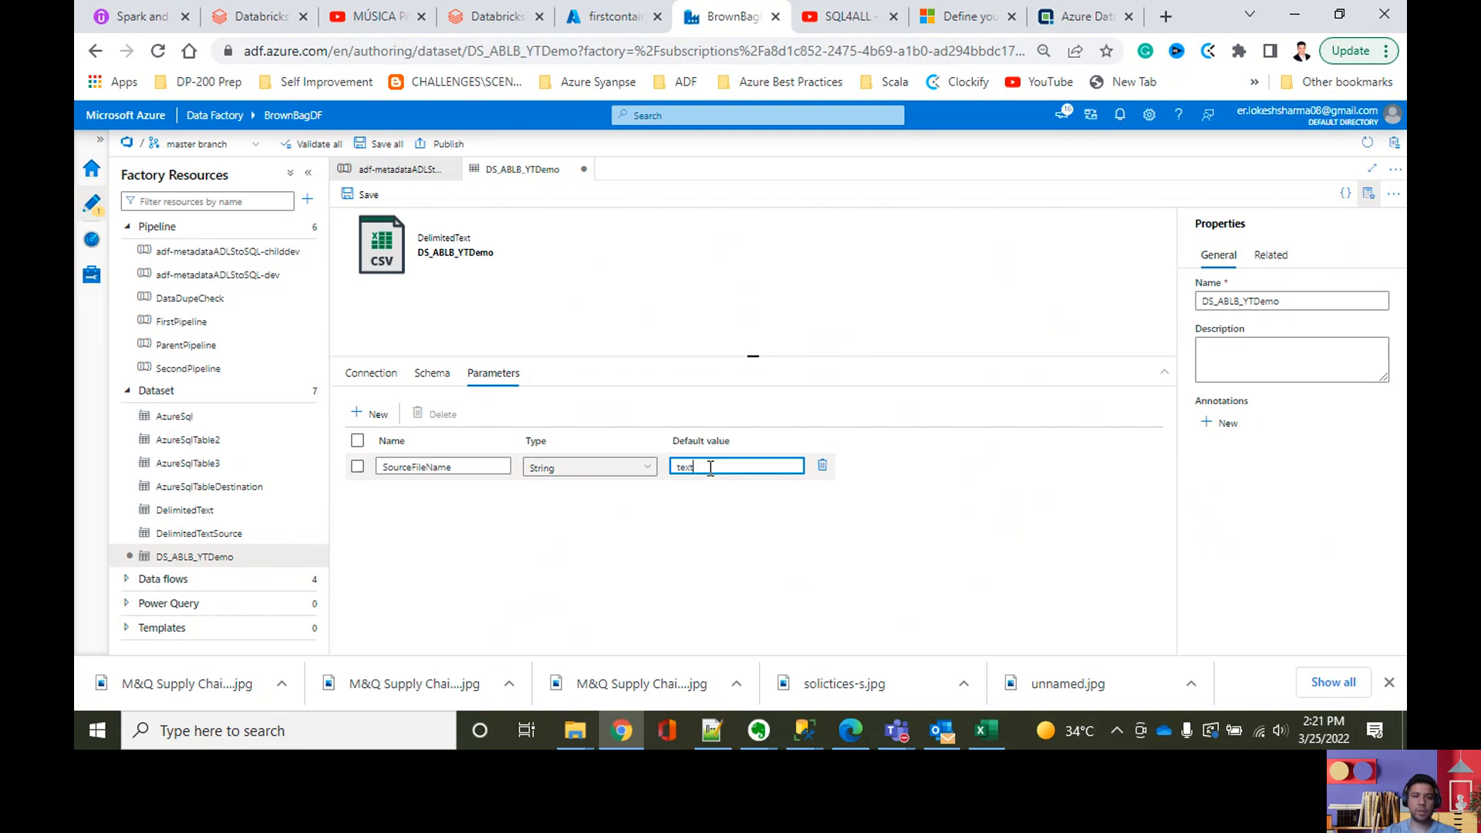
type("tex")
key("BackSpace")
key("BackSpace")
key("BackSpace")
type("file1")
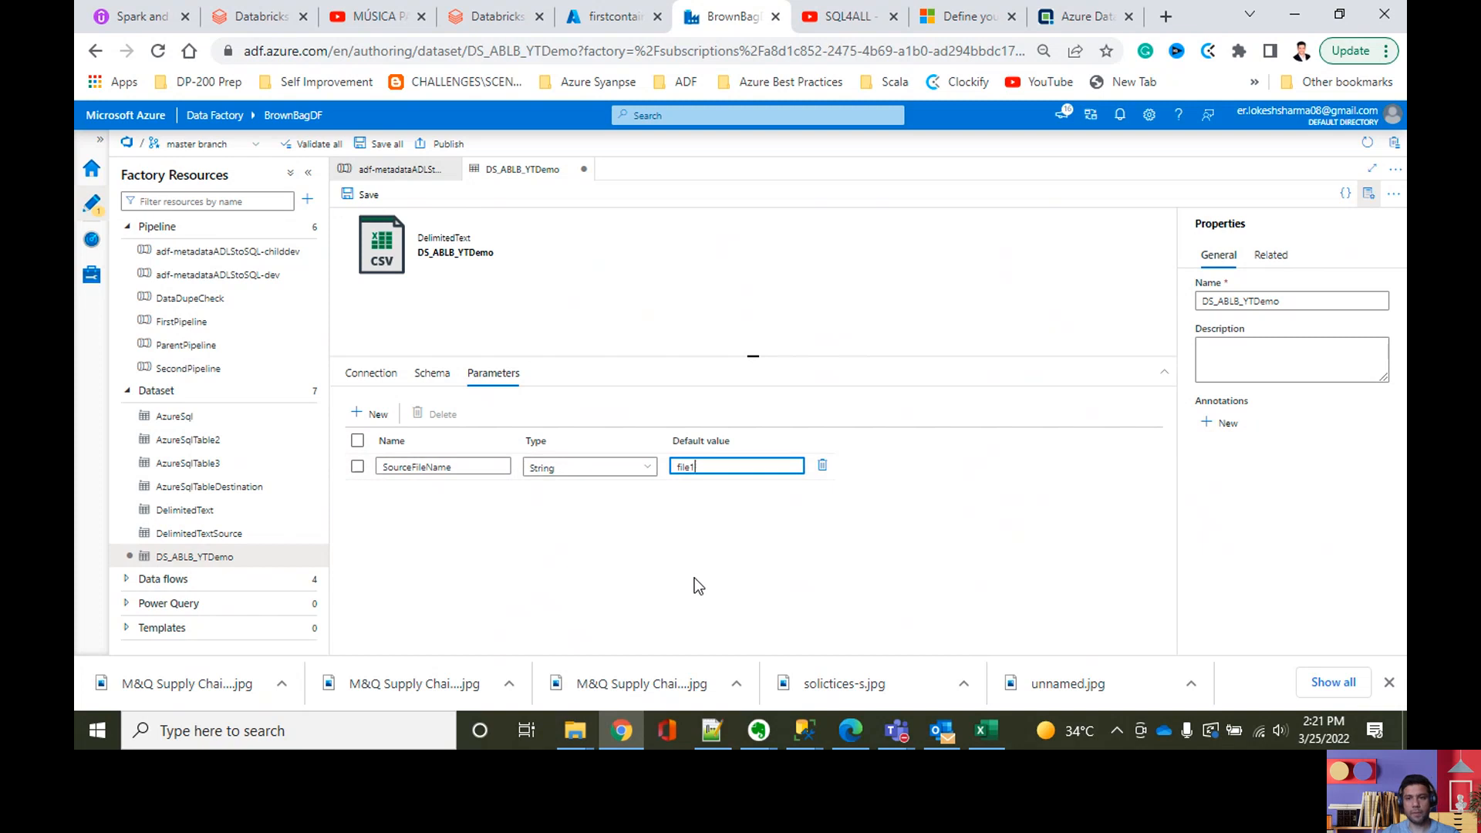
left_click(886, 552)
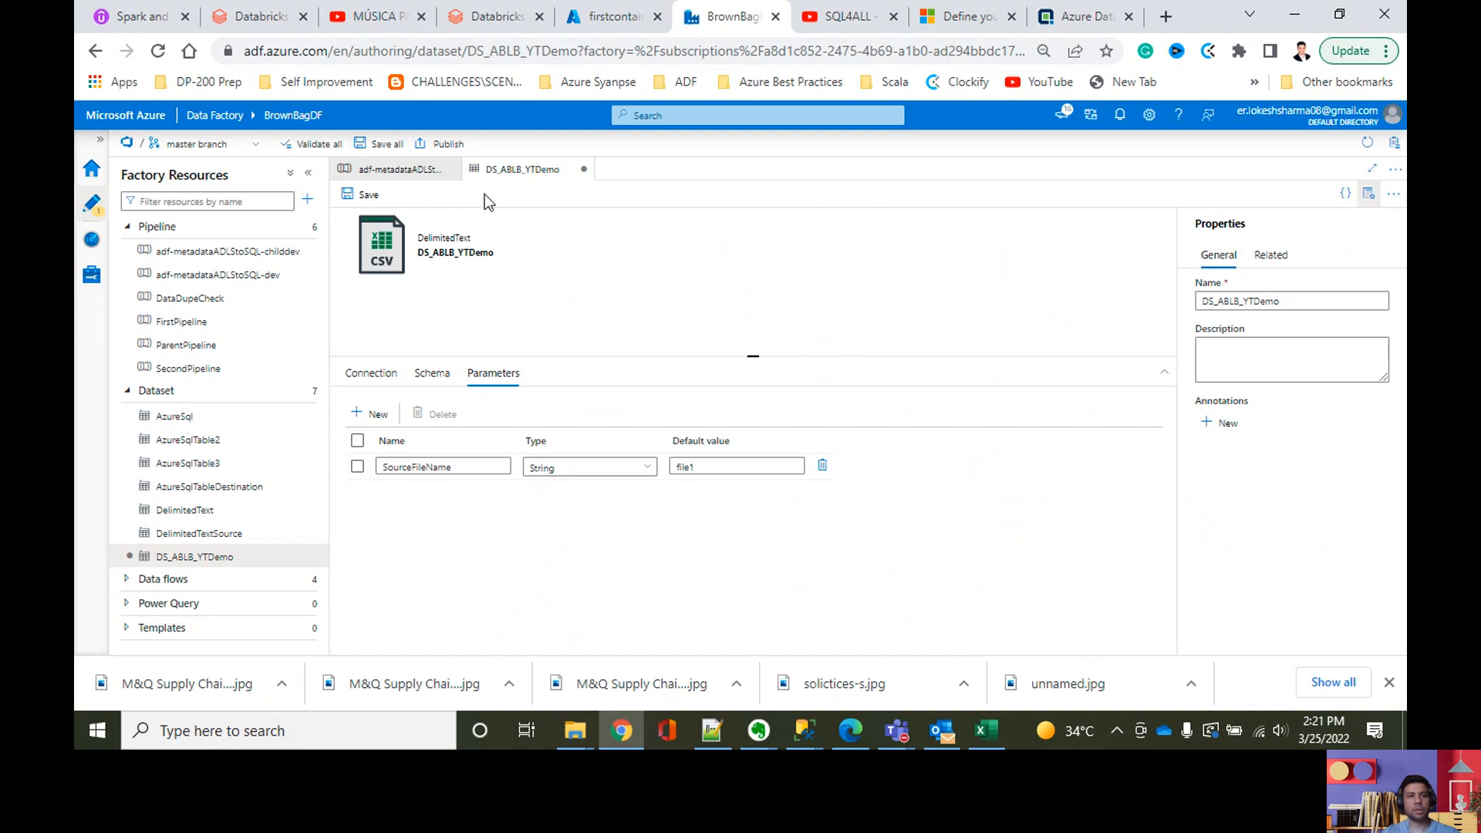
left_click(381, 145)
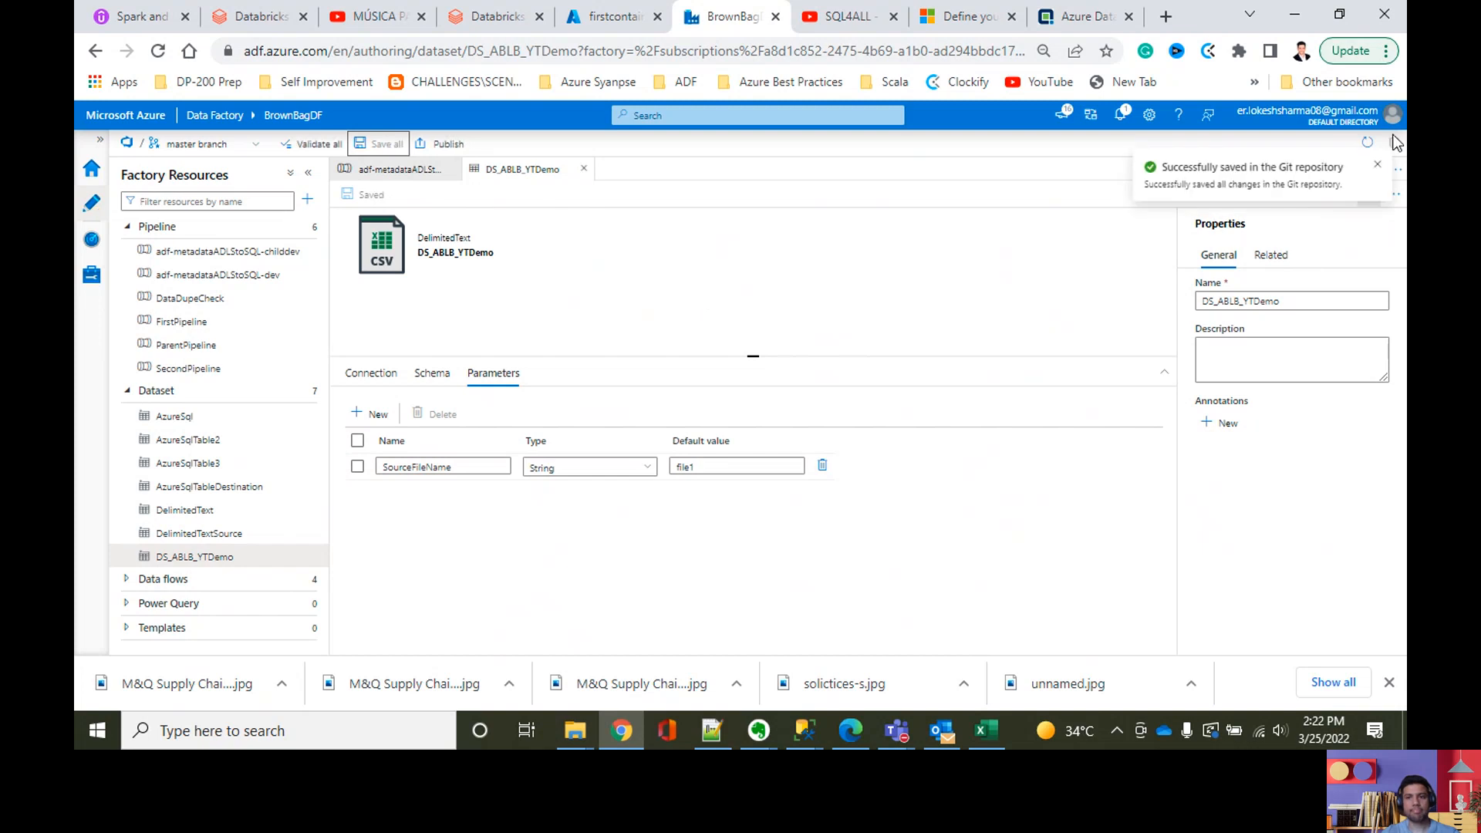
left_click(1379, 171)
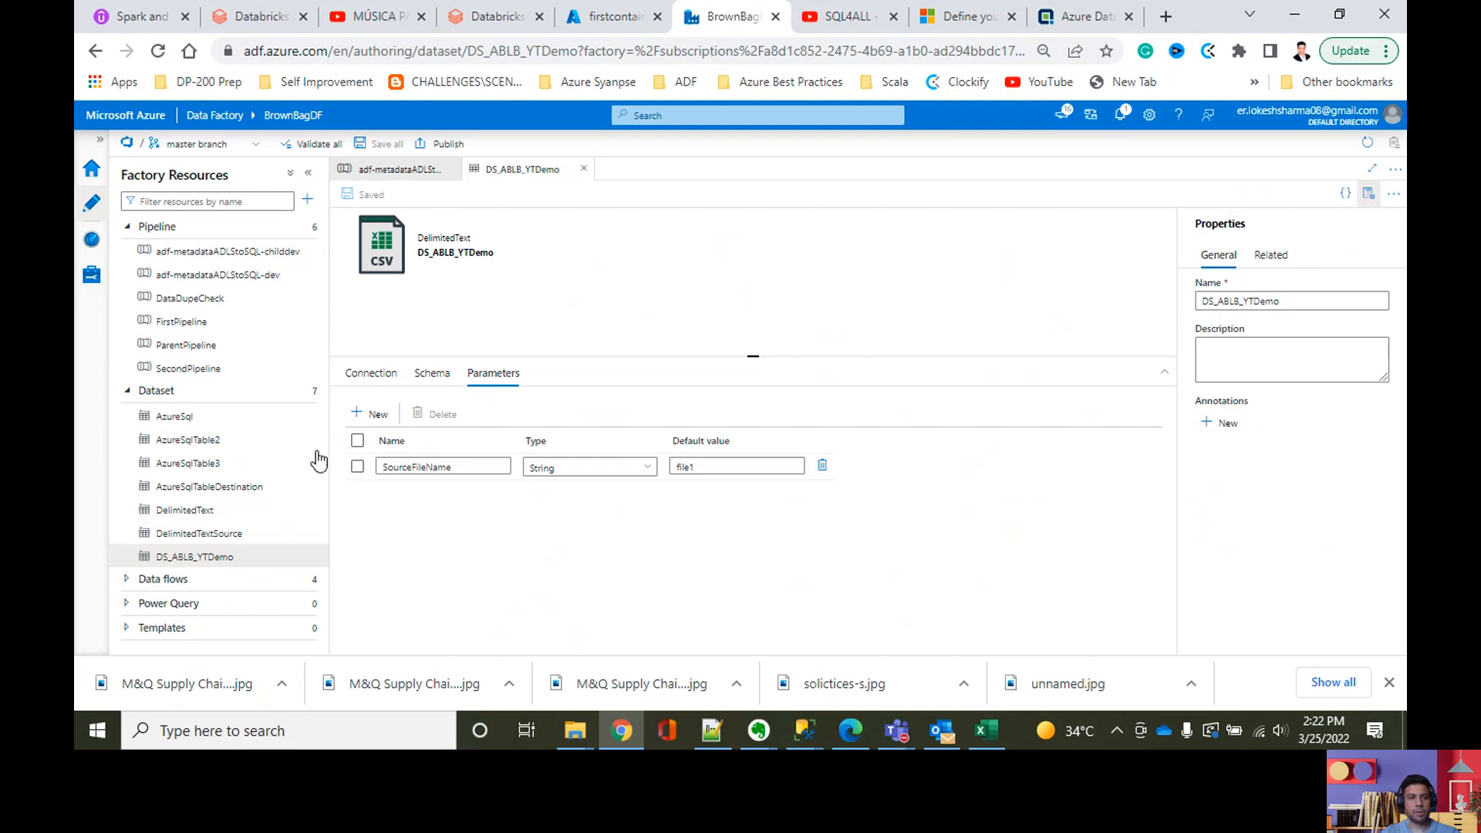
Step: Start another new dataset and choose Azure SQL Database as its data store
left_click(308, 200)
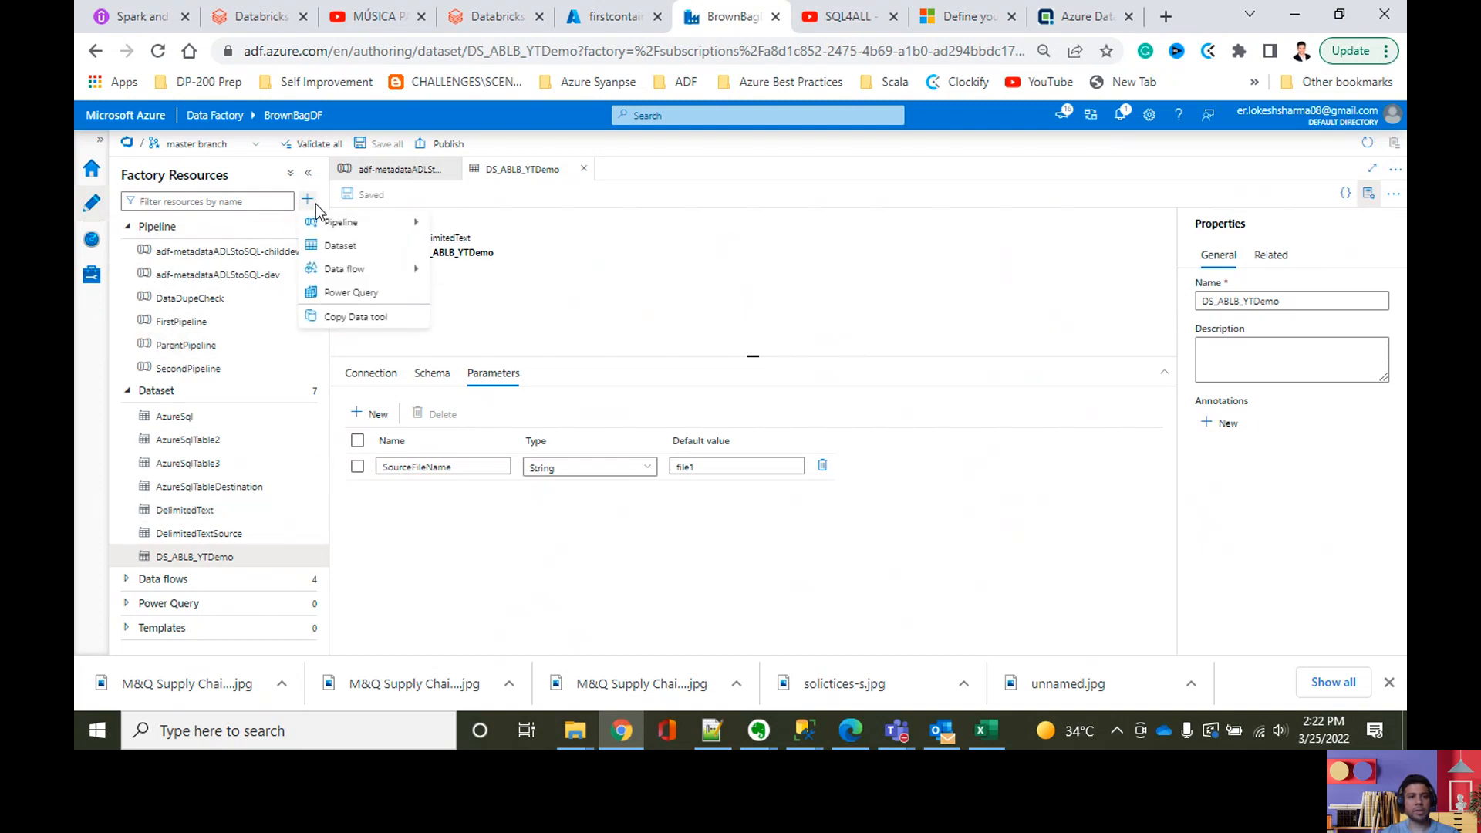
left_click(340, 246)
type("a")
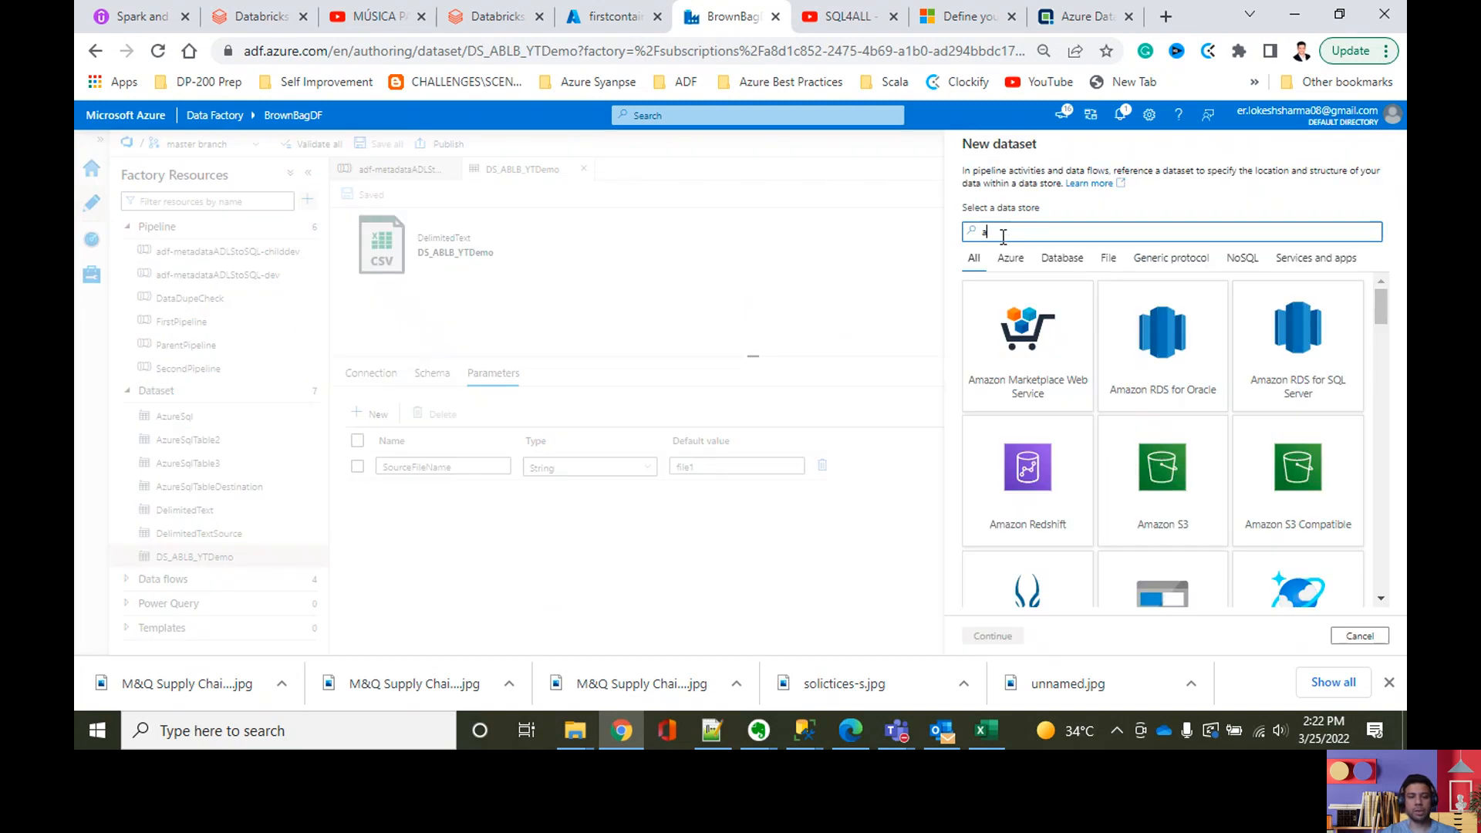
type("zure")
key("BackSpace")
key("BackSpace")
key("BackSpace")
key("BackSpace")
key("BackSpace")
type("sql")
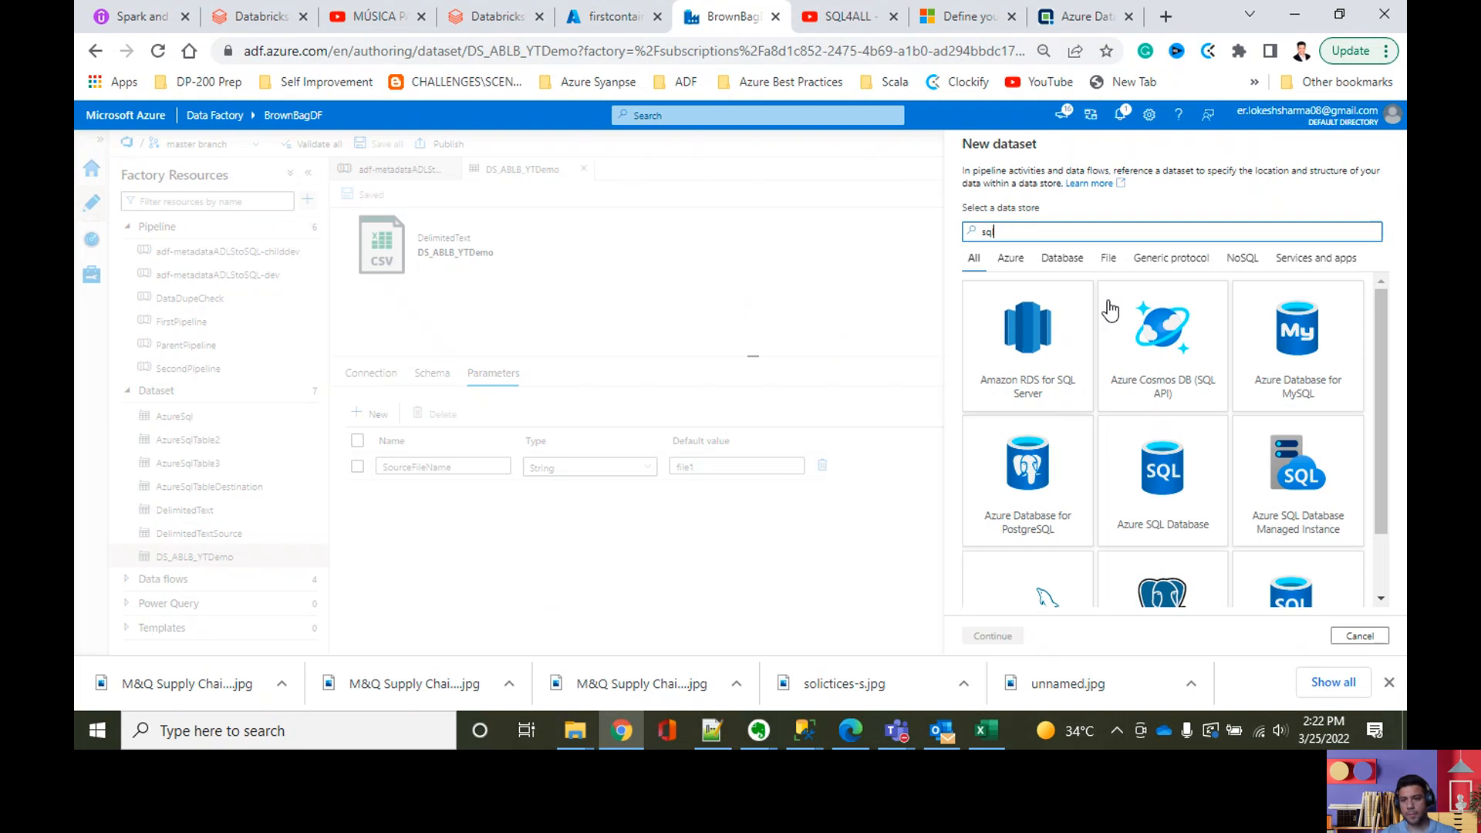
left_click(1175, 458)
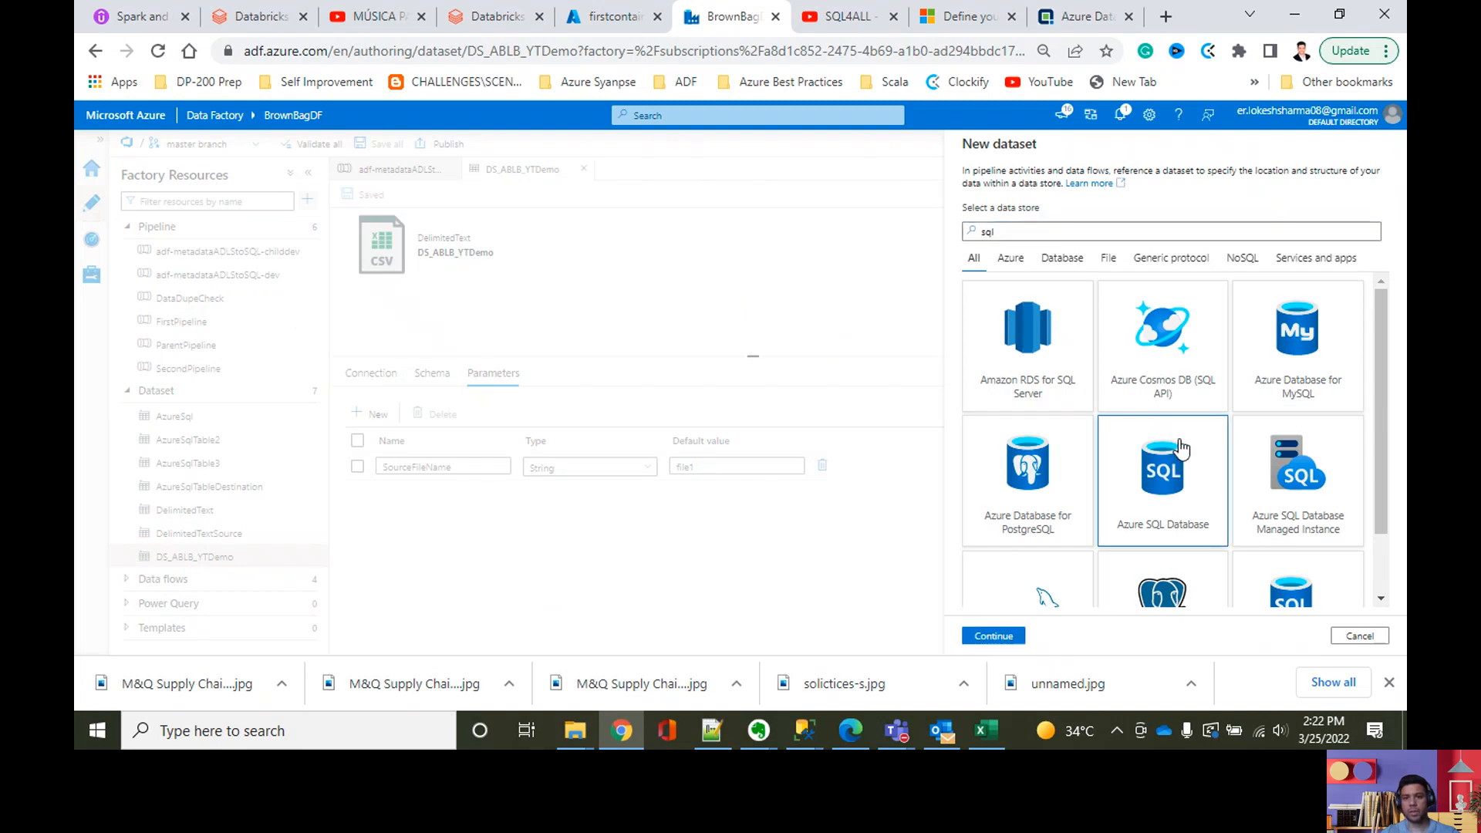
left_click(992, 635)
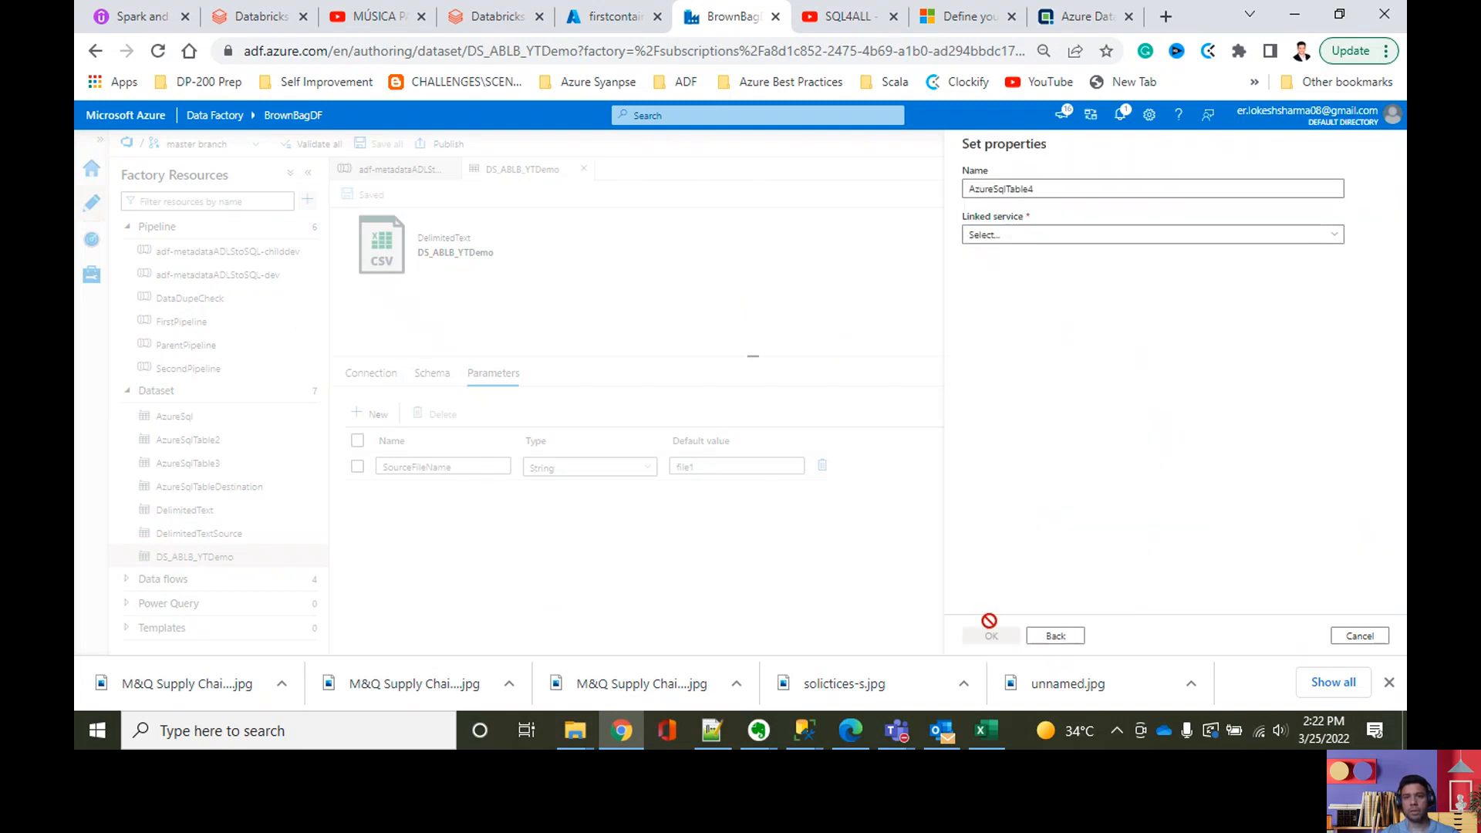
Step: Copy the Azure SQL Database dataset prefix DS_ASQL_ from the Adatis naming article and name the new dataset DS_ASQL_YTDemo
left_click(1080, 26)
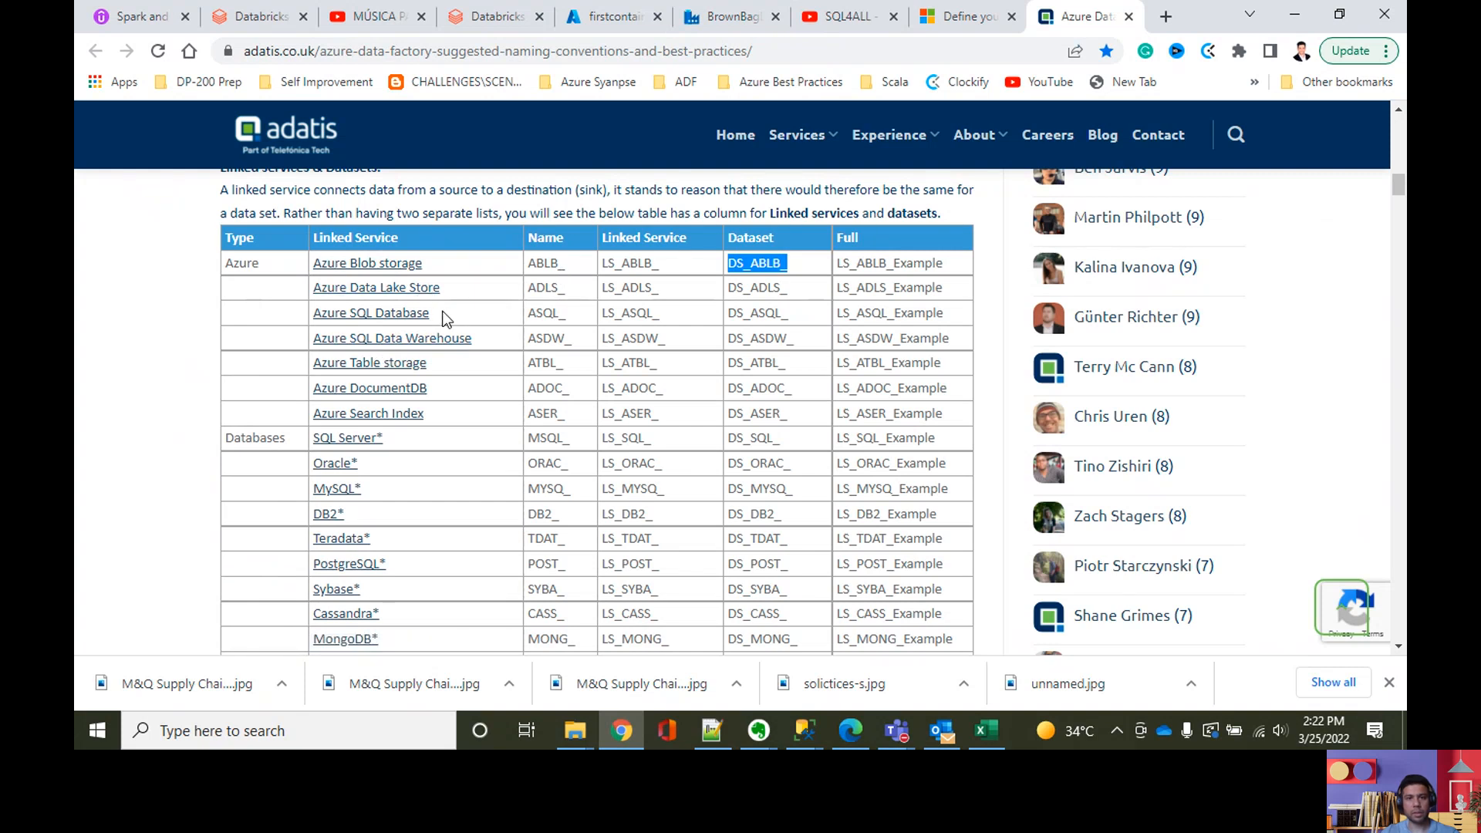
left_click_drag(808, 309, 729, 323)
key("ctrl+c")
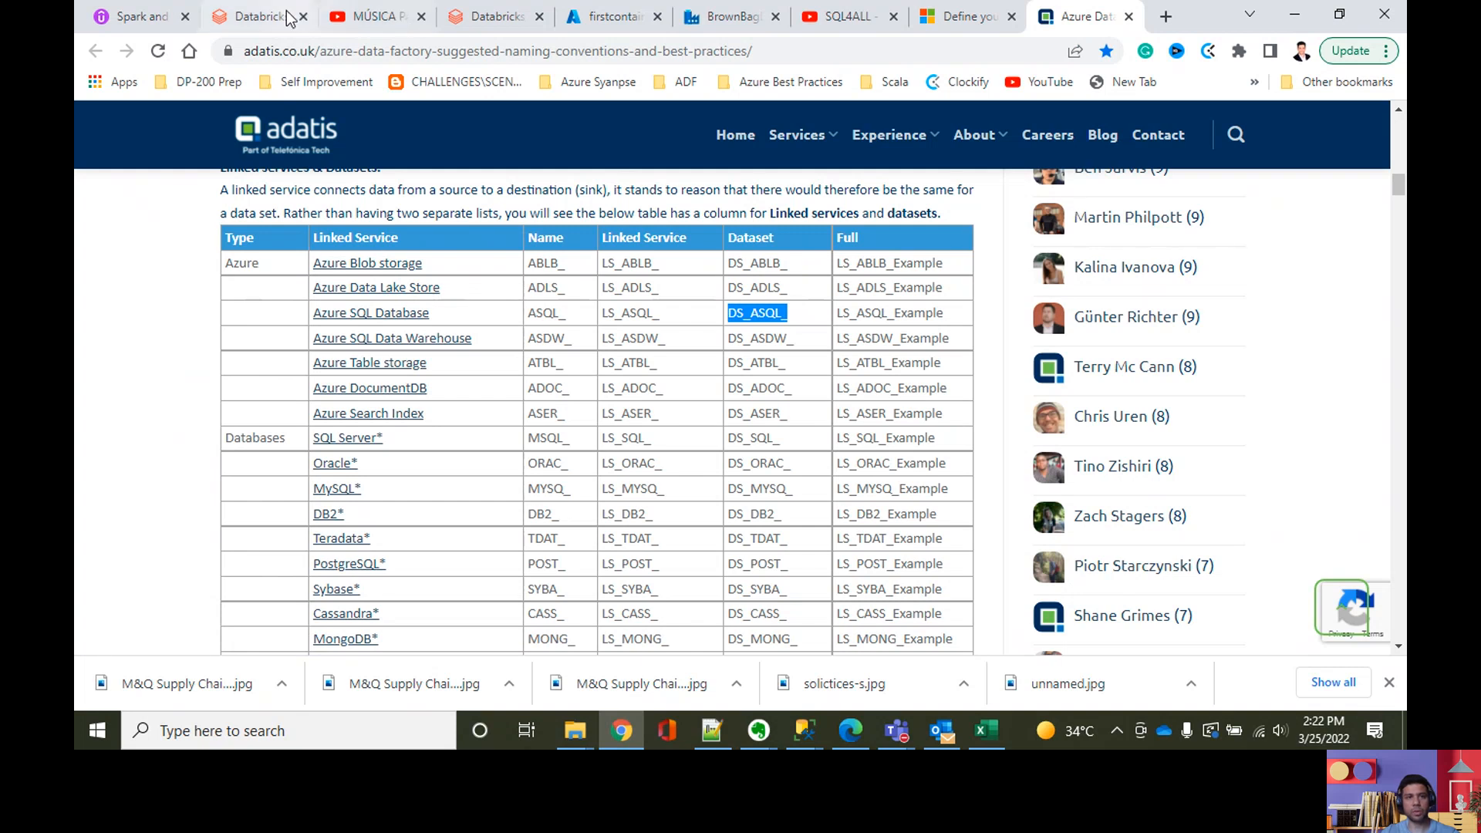
left_click(728, 16)
left_click_drag(1038, 193, 961, 193)
key("ctrl+v")
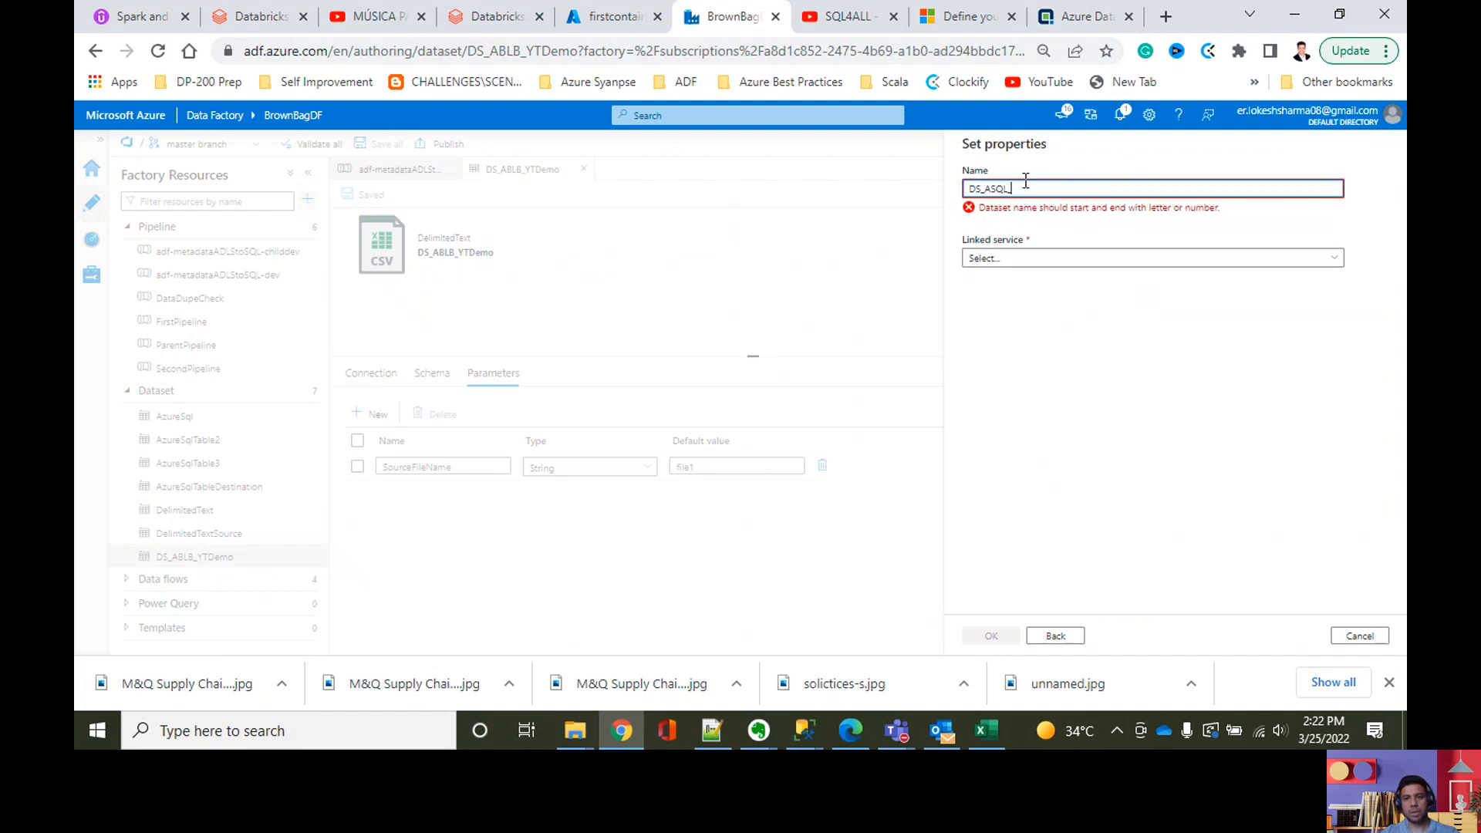
type("YTD")
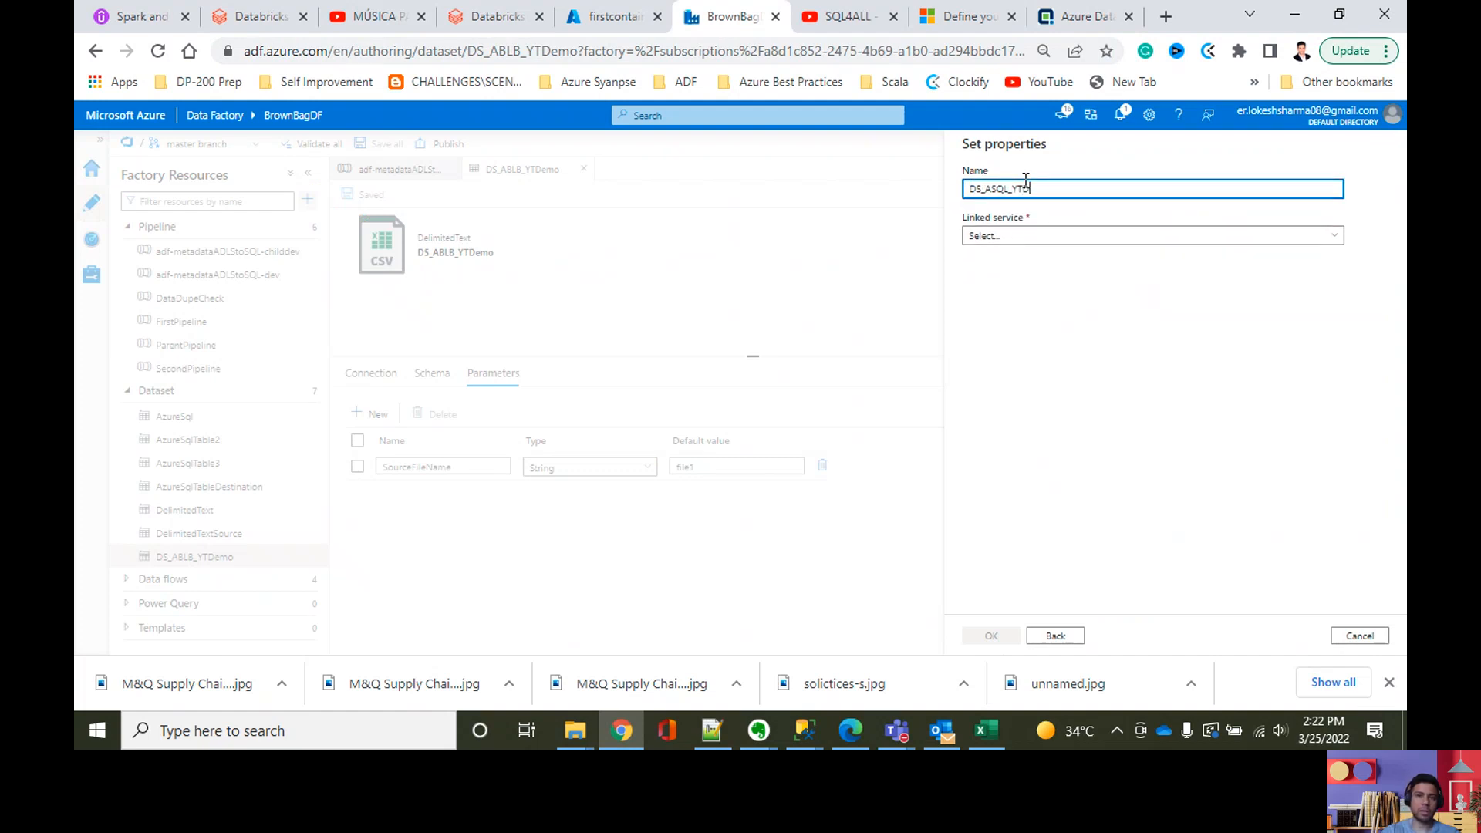
type("emo")
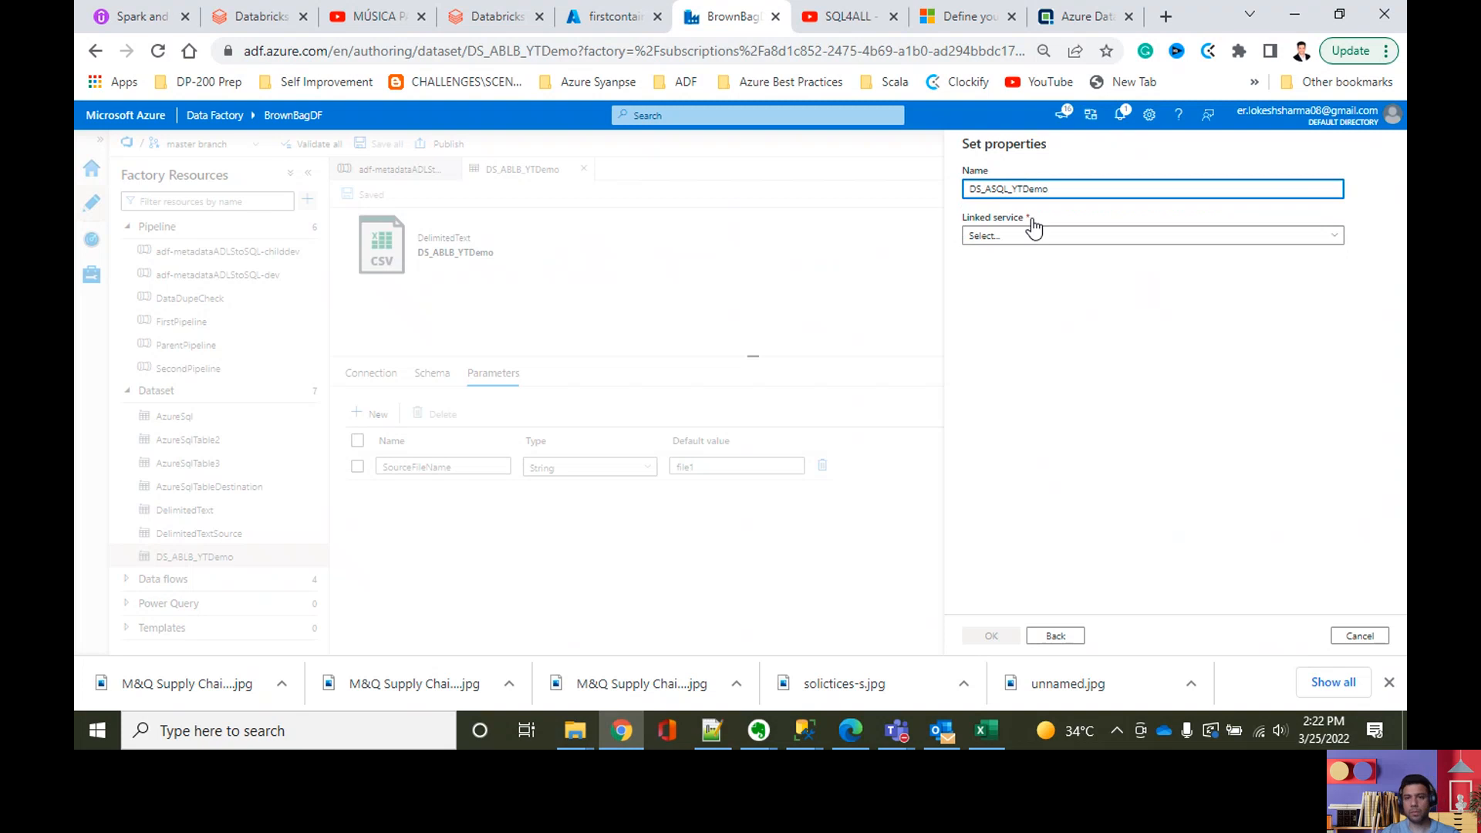
Step: Assign AzureSqlDatabaseLinkedService as the linked service and create the dataset
left_click(1031, 236)
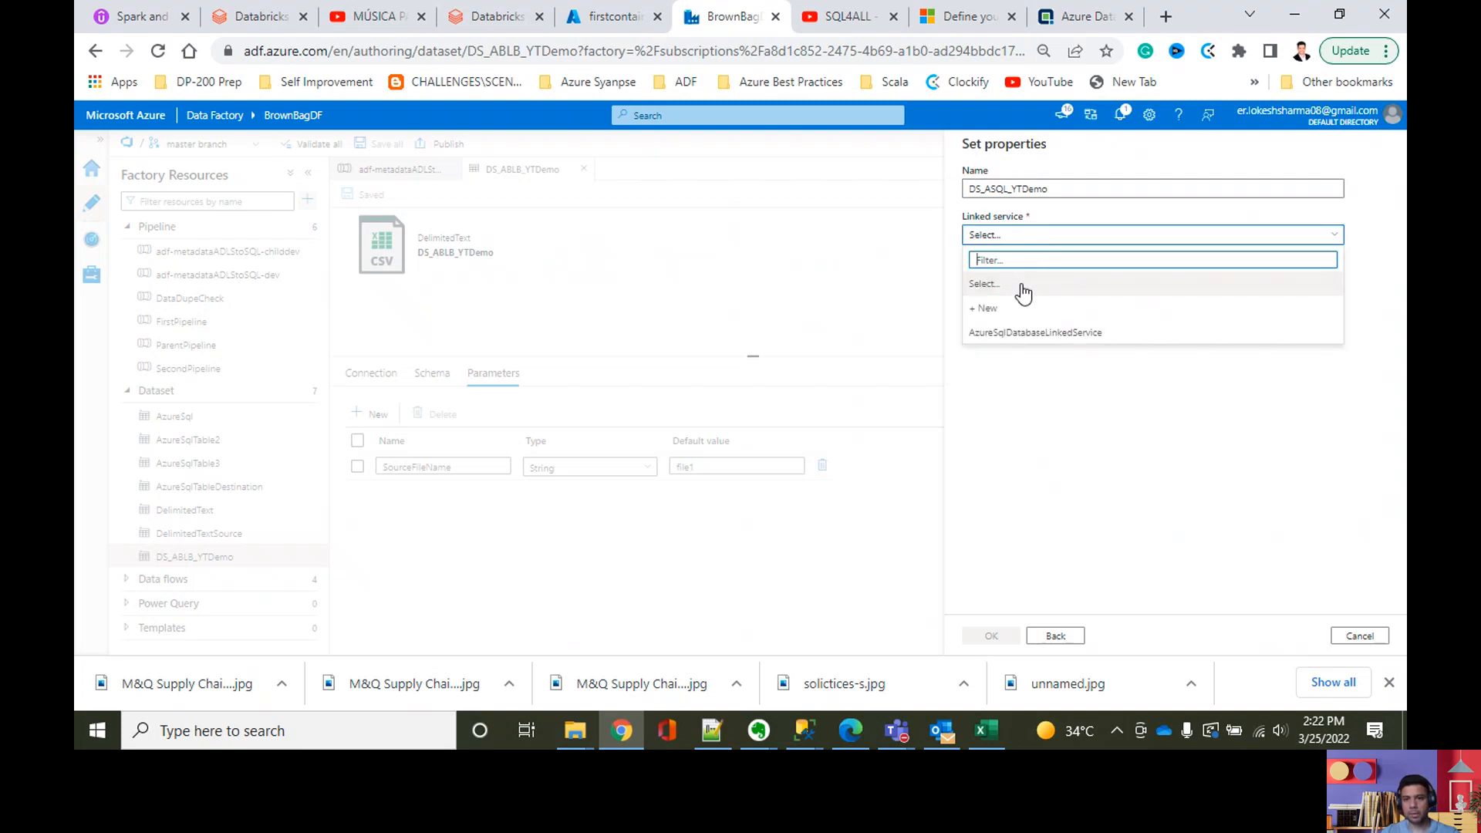
left_click(1009, 333)
left_click(980, 639)
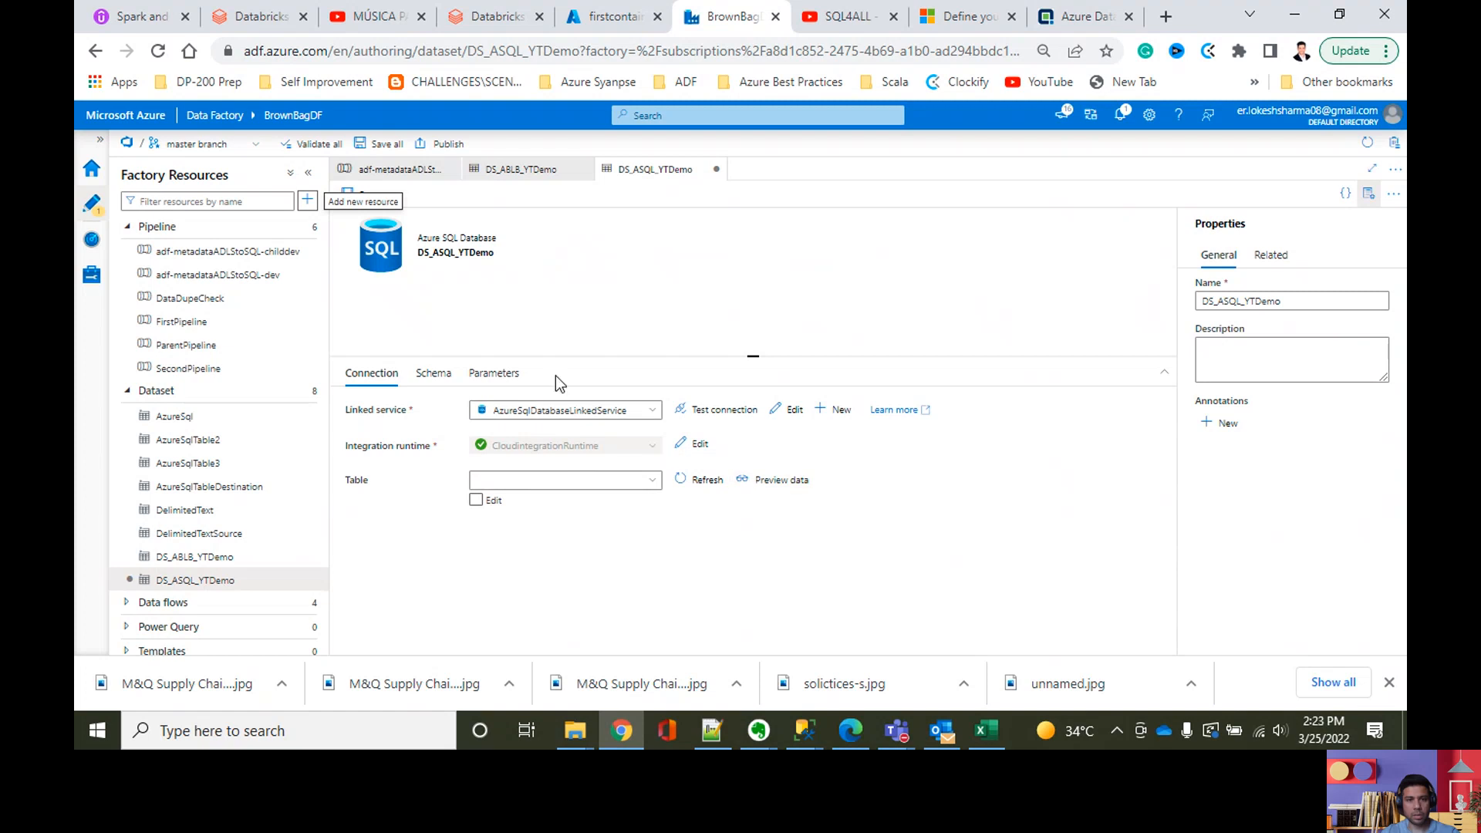
Step: Add a string parameter TargetTableName with default value table1 to the DS_ASQL_YTDemo dataset
left_click(514, 375)
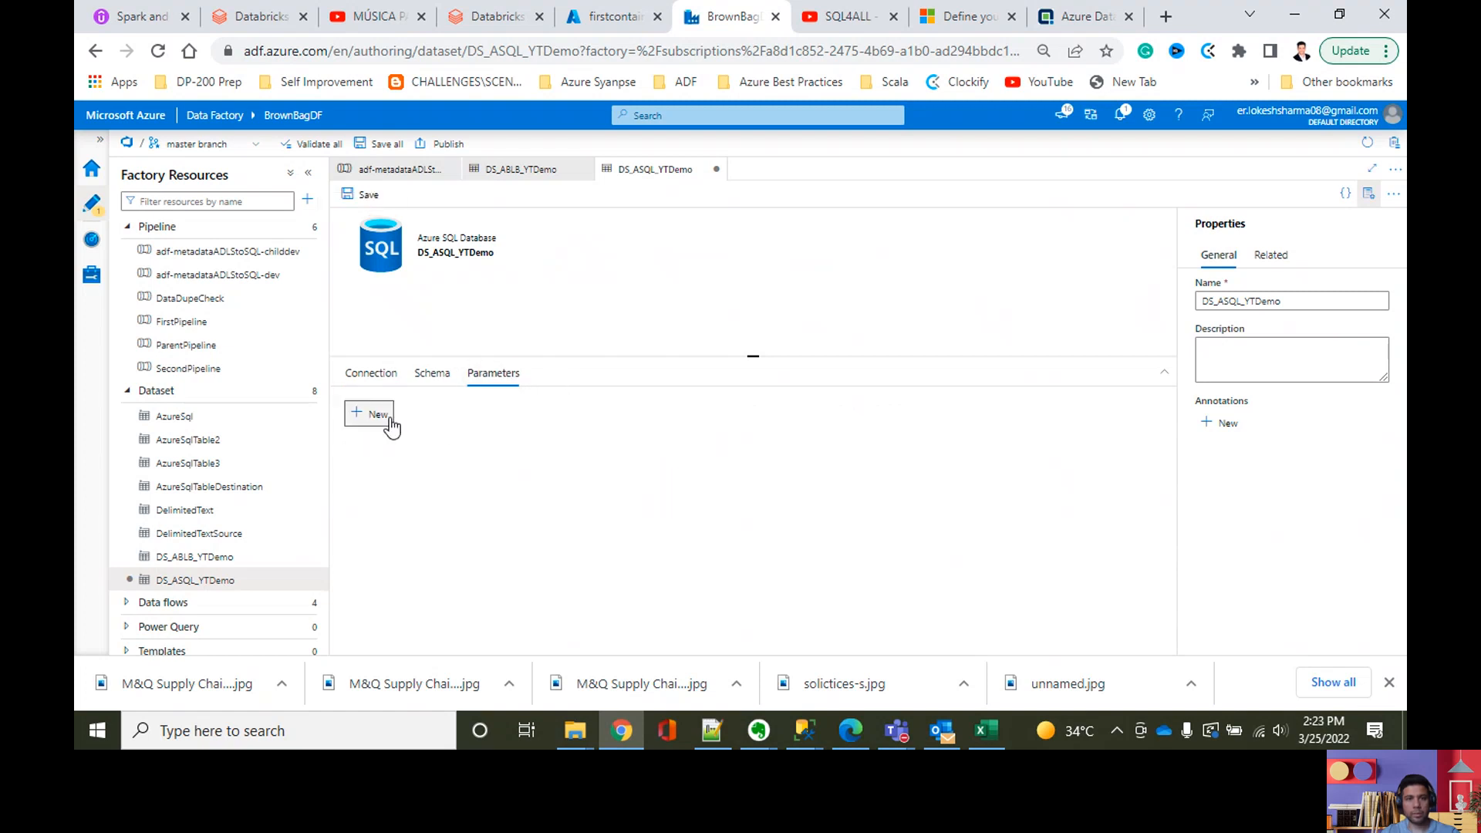
left_click(378, 415)
left_click(429, 467)
type("Tar")
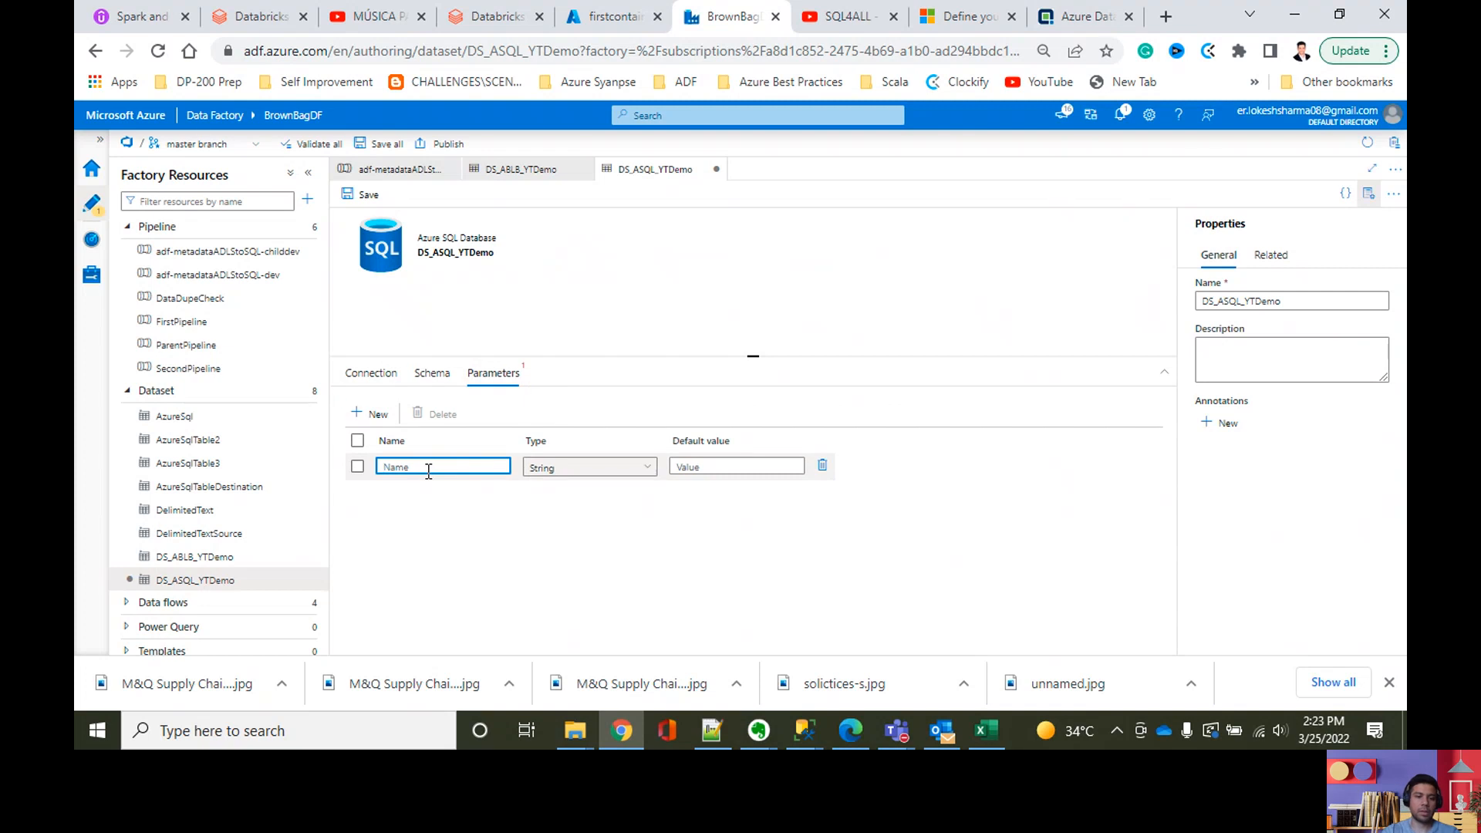
type("getTableName")
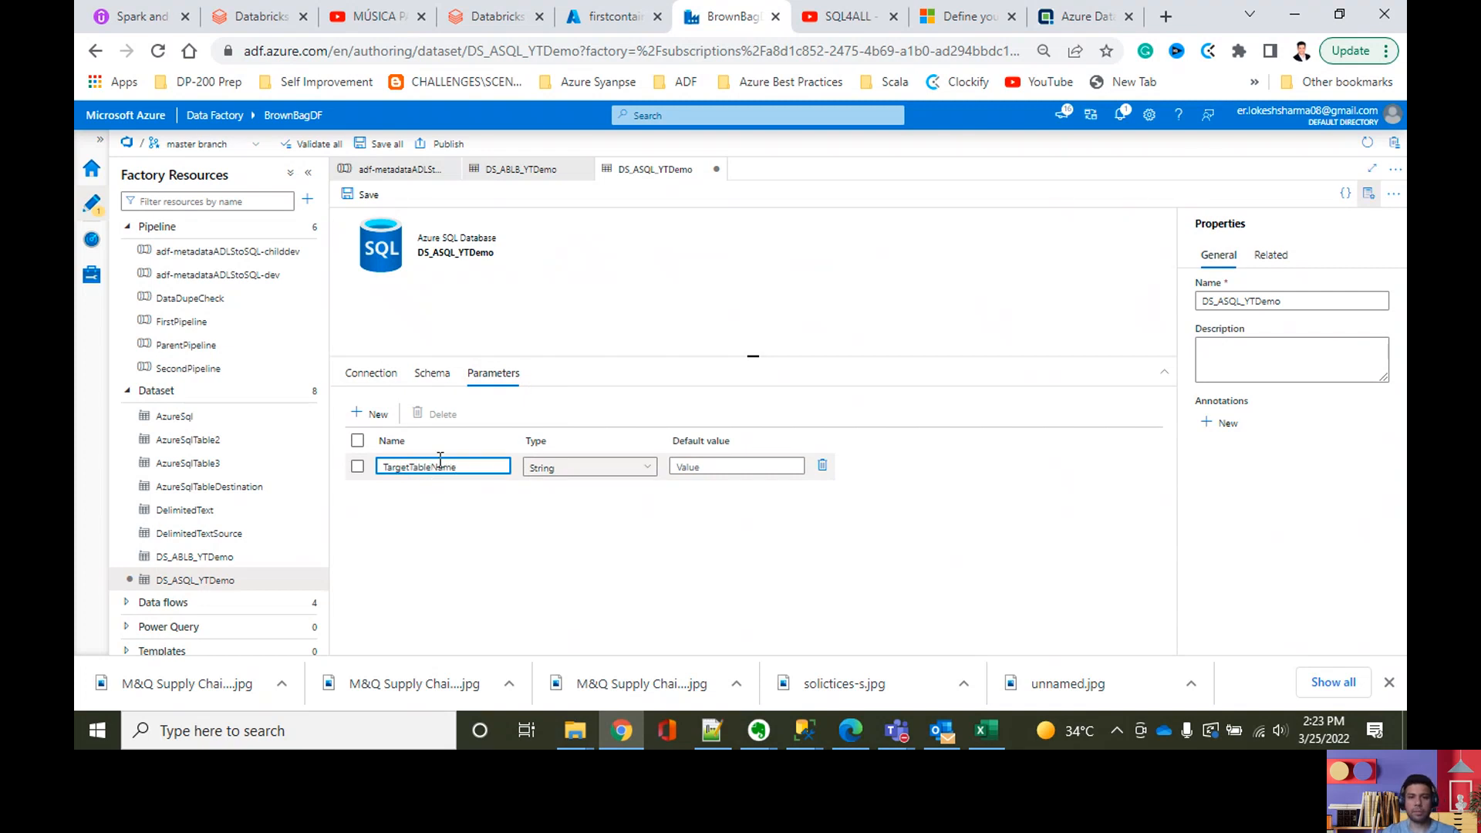
left_click(760, 467)
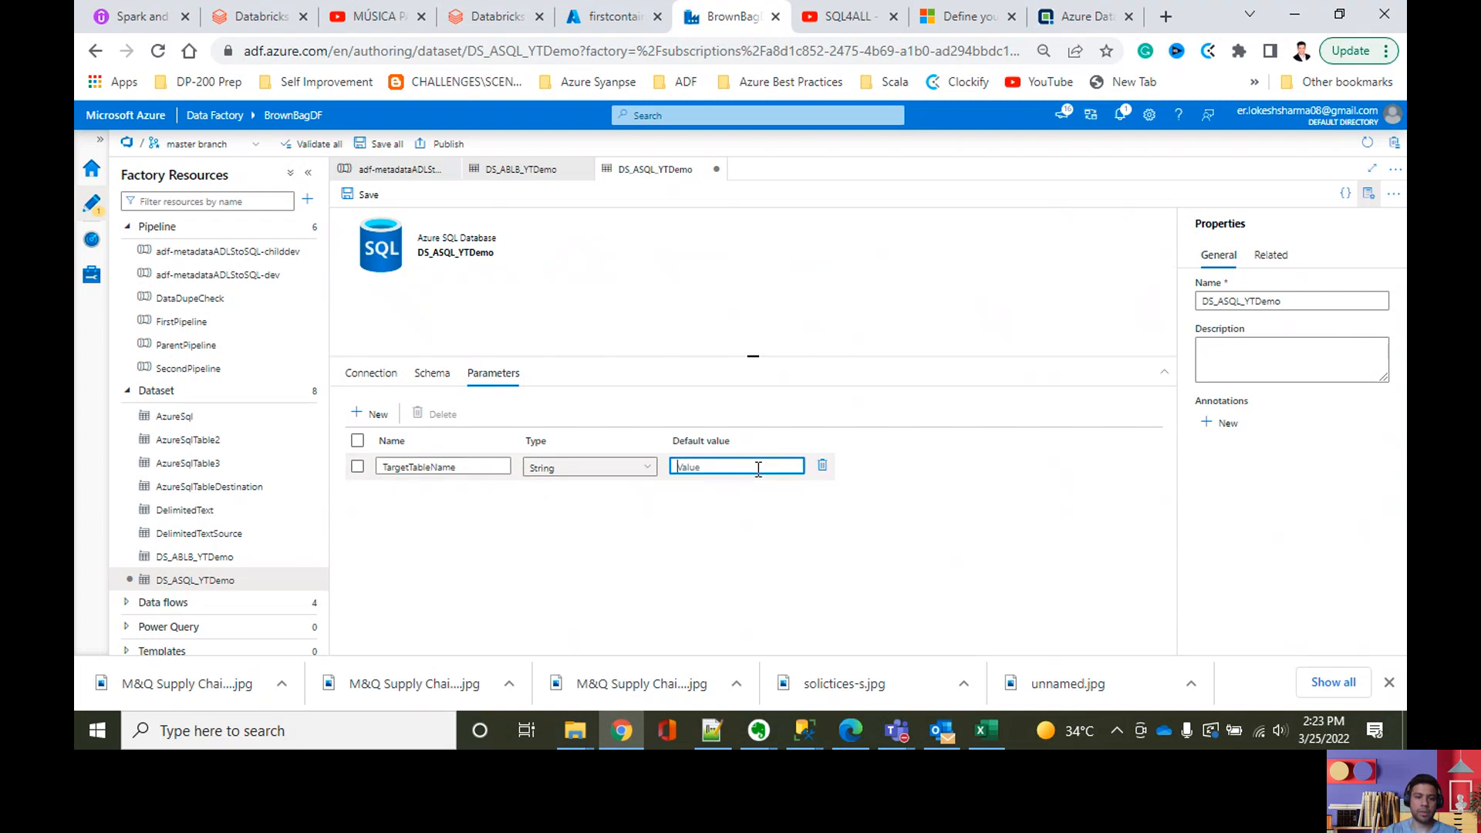
type("table1")
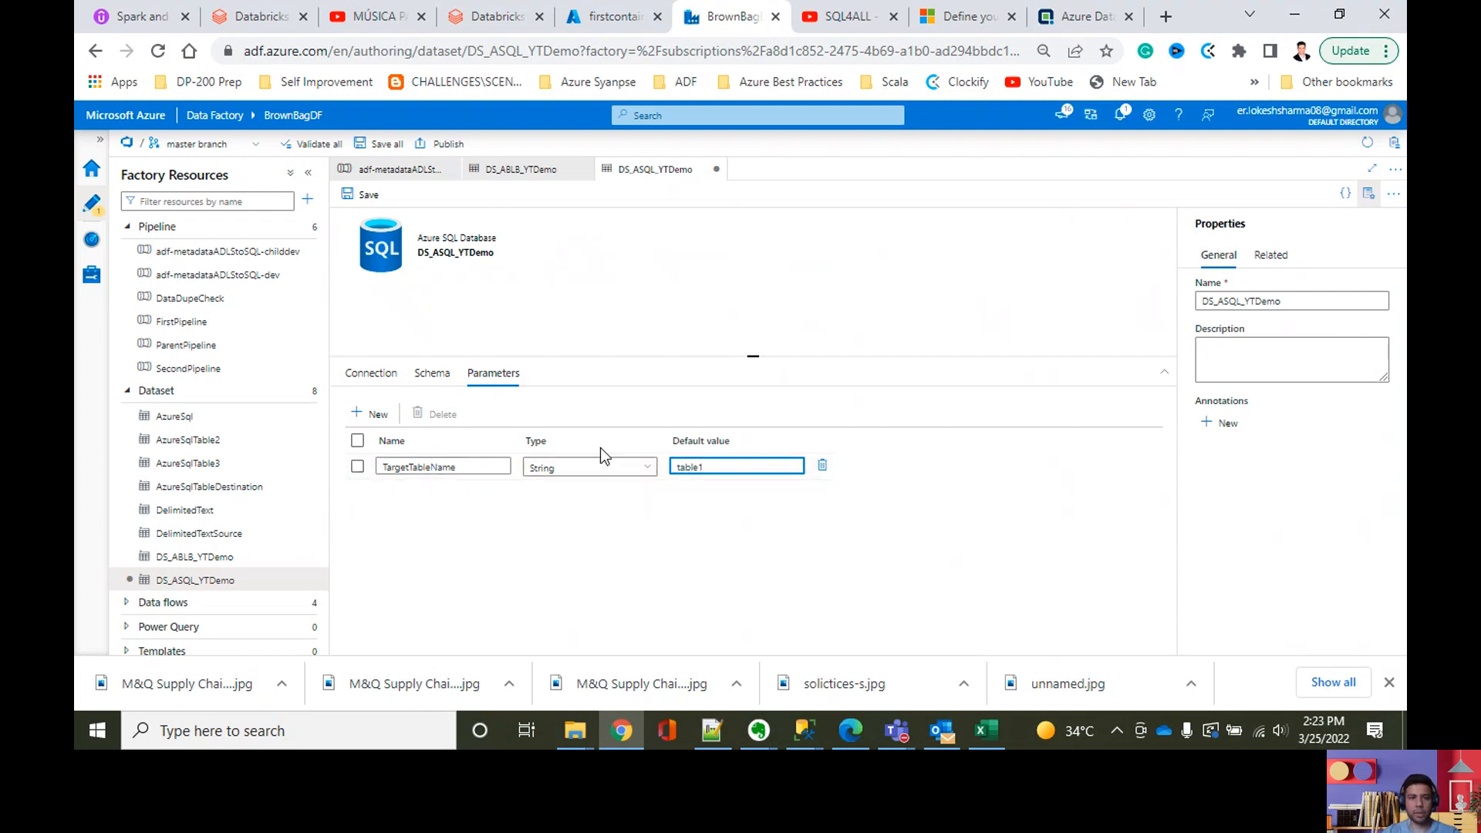
left_click(378, 376)
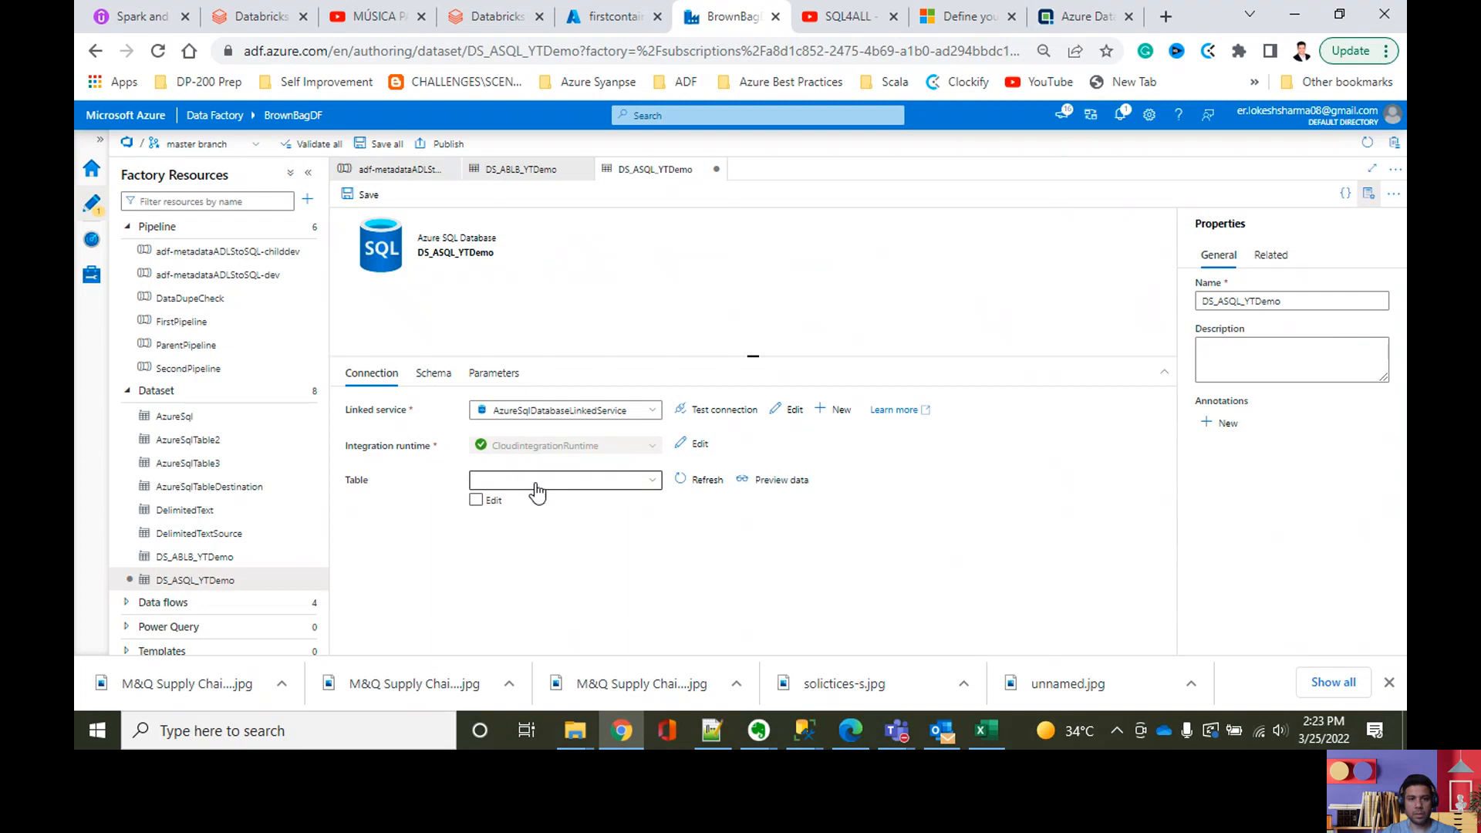
left_click(538, 487)
left_click(714, 520)
left_click(589, 485)
left_click(589, 485)
left_click(590, 486)
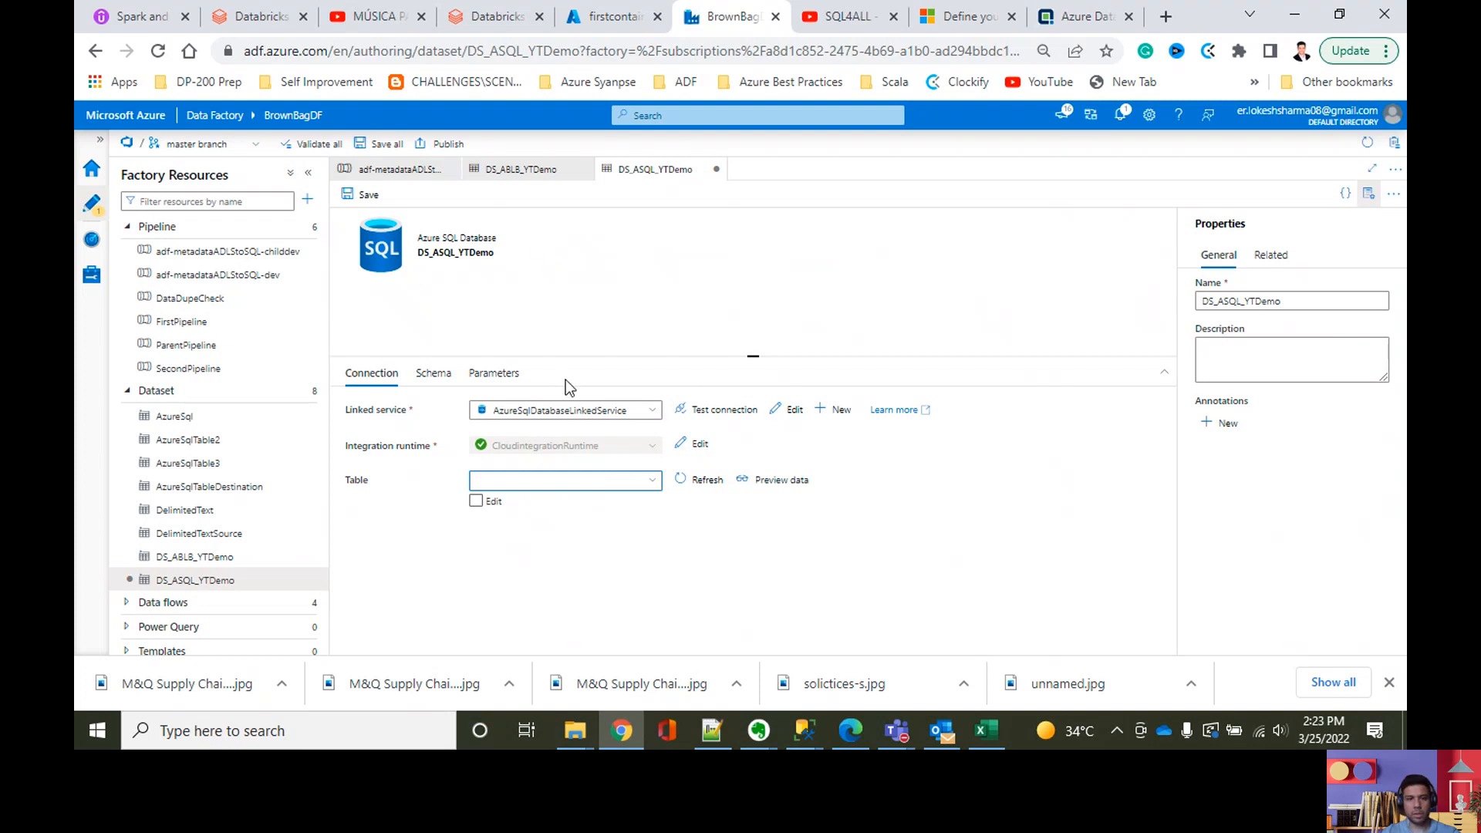
left_click(212, 558)
left_click(388, 377)
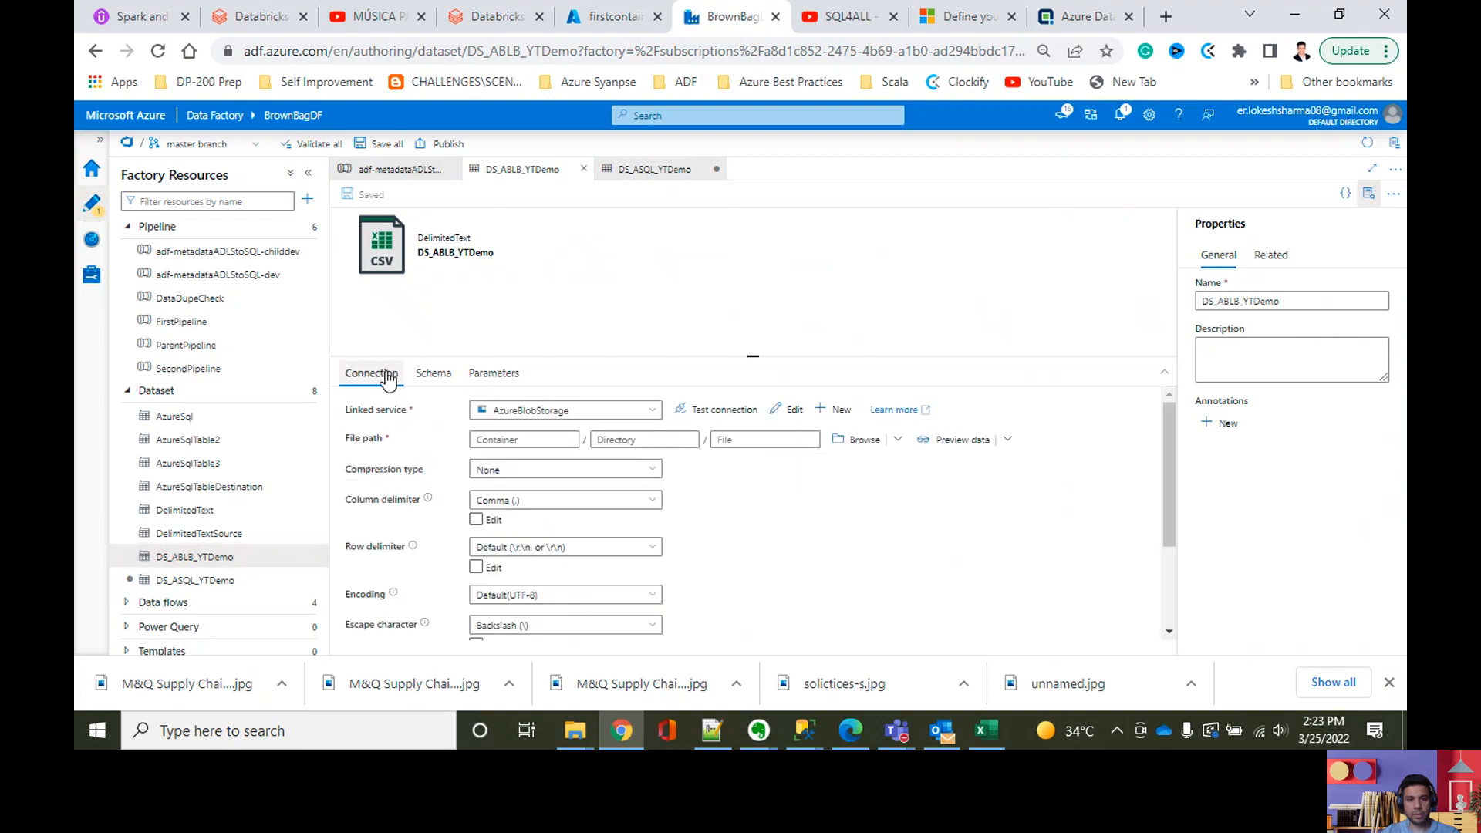
left_click(727, 441)
left_click(740, 460)
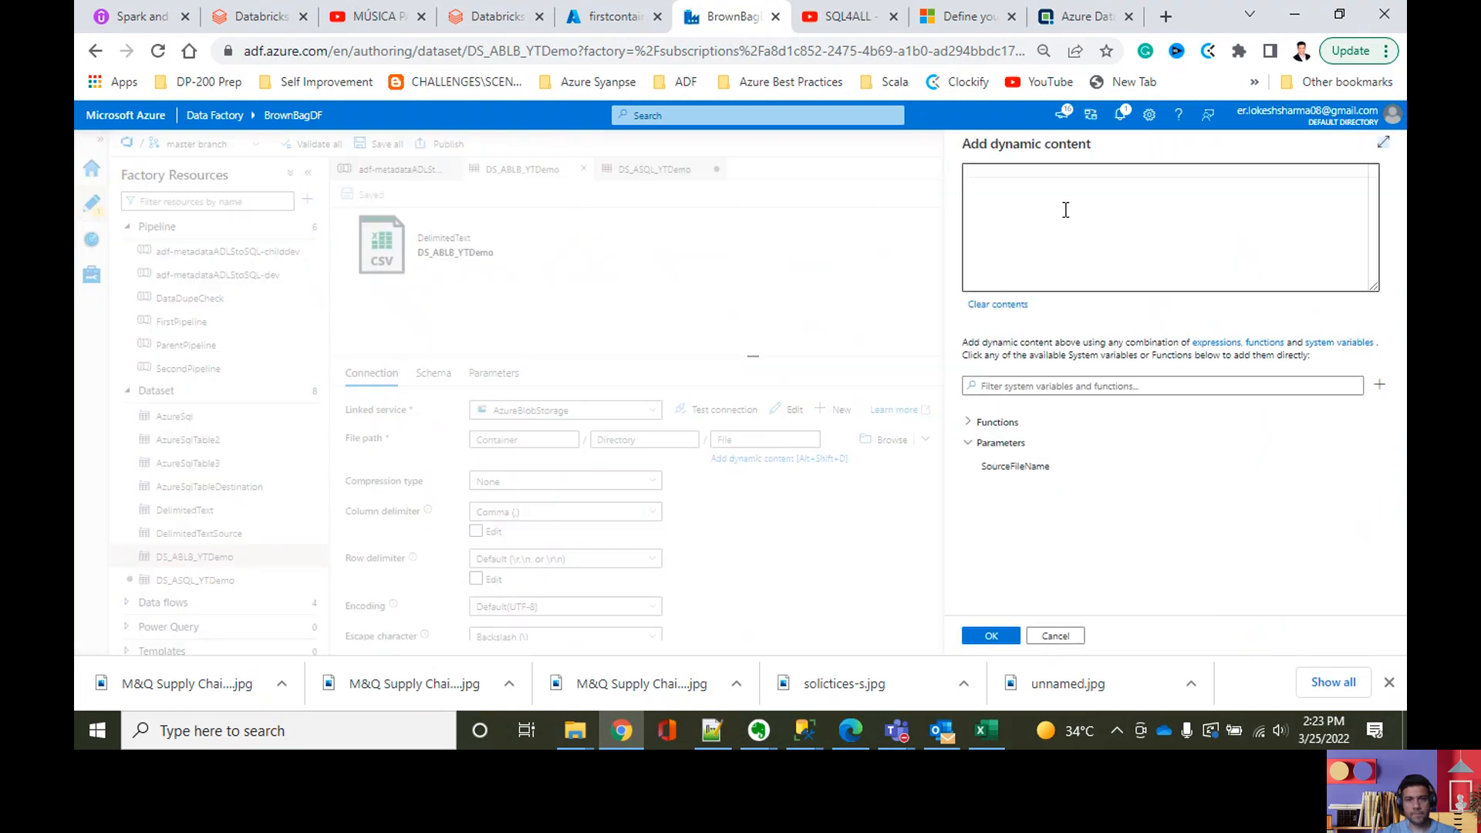
left_click(1015, 466)
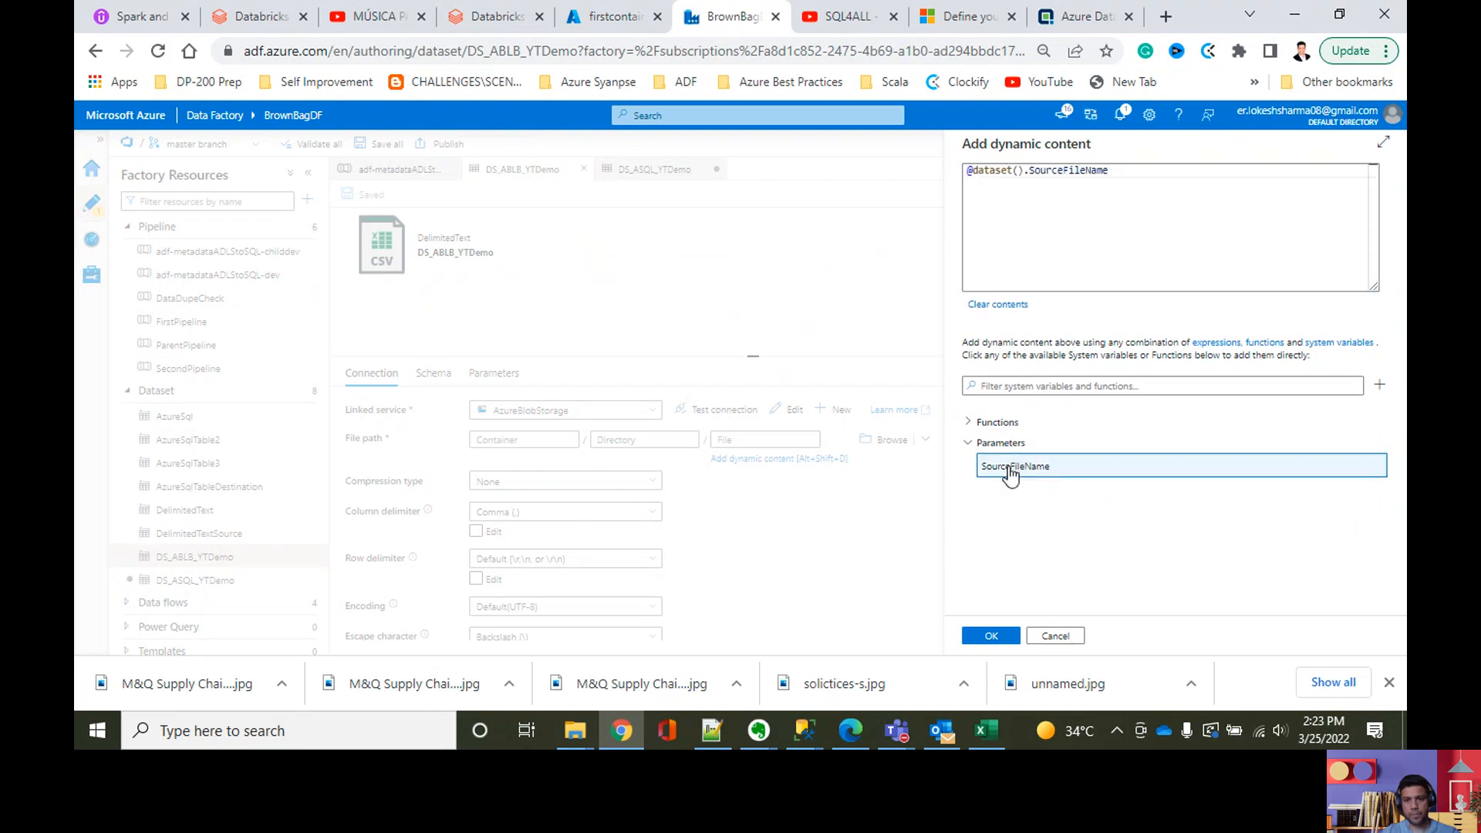
left_click(989, 636)
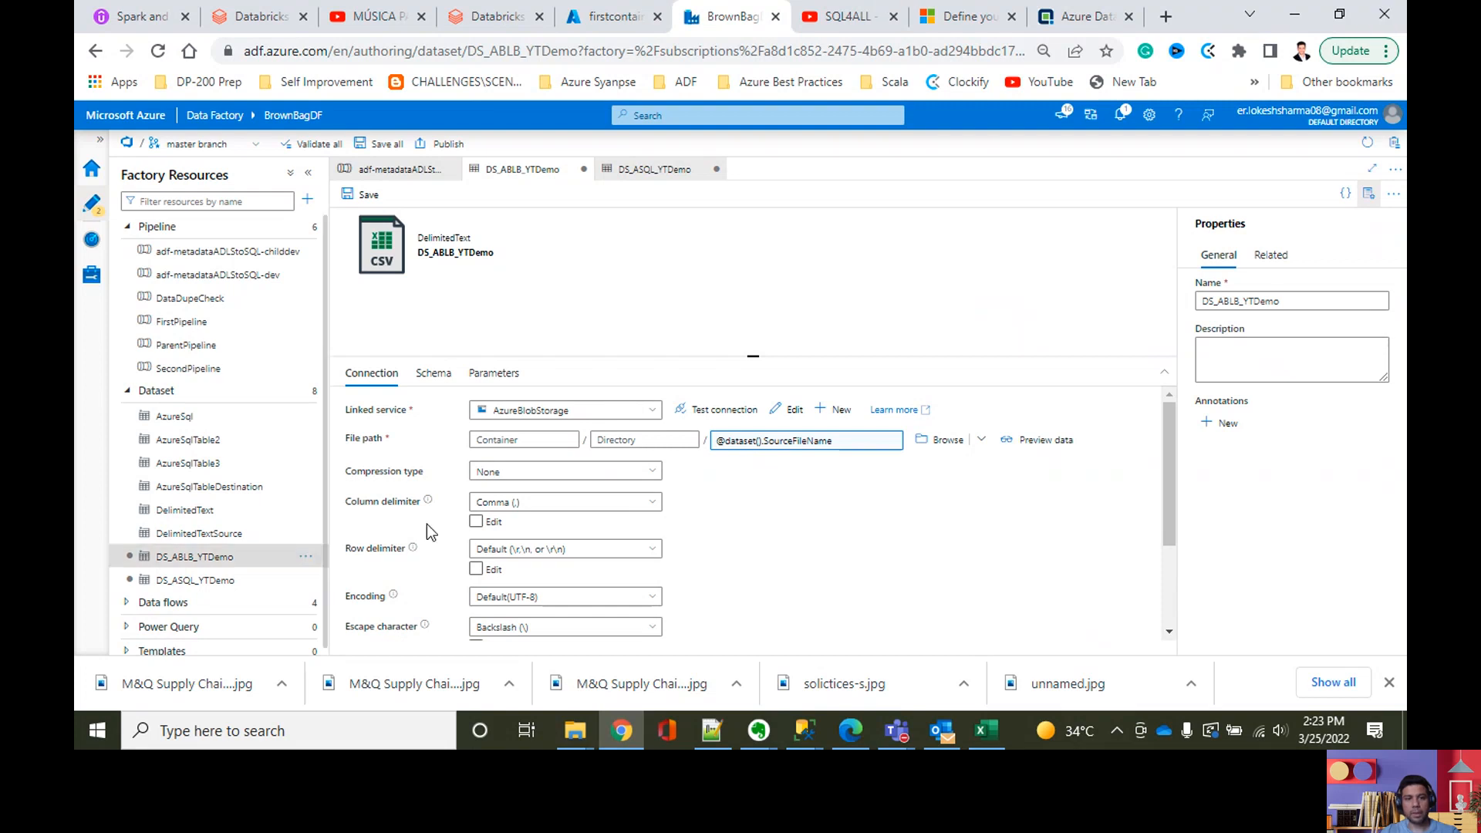
left_click(186, 590)
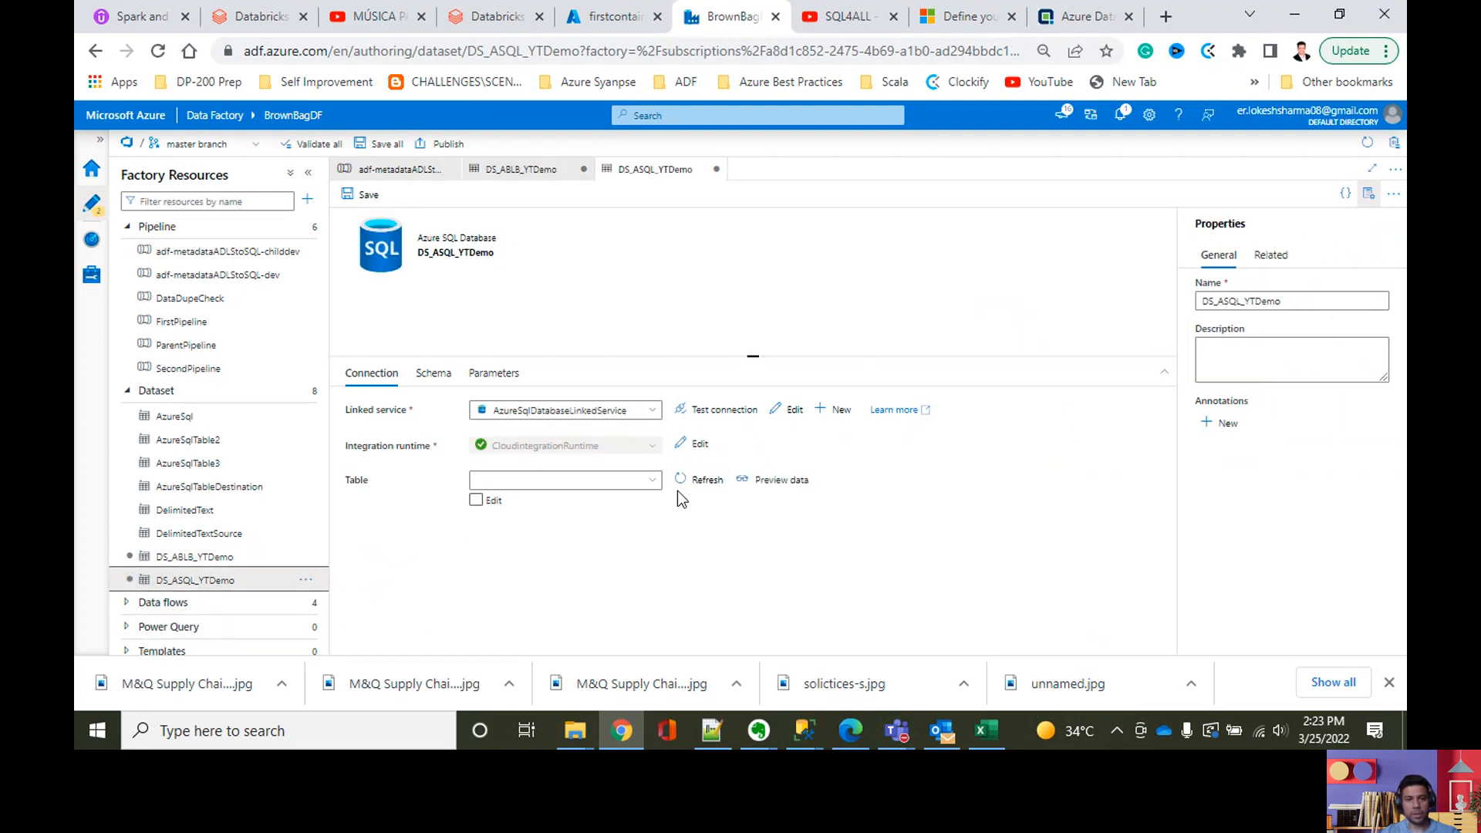
left_click(691, 447)
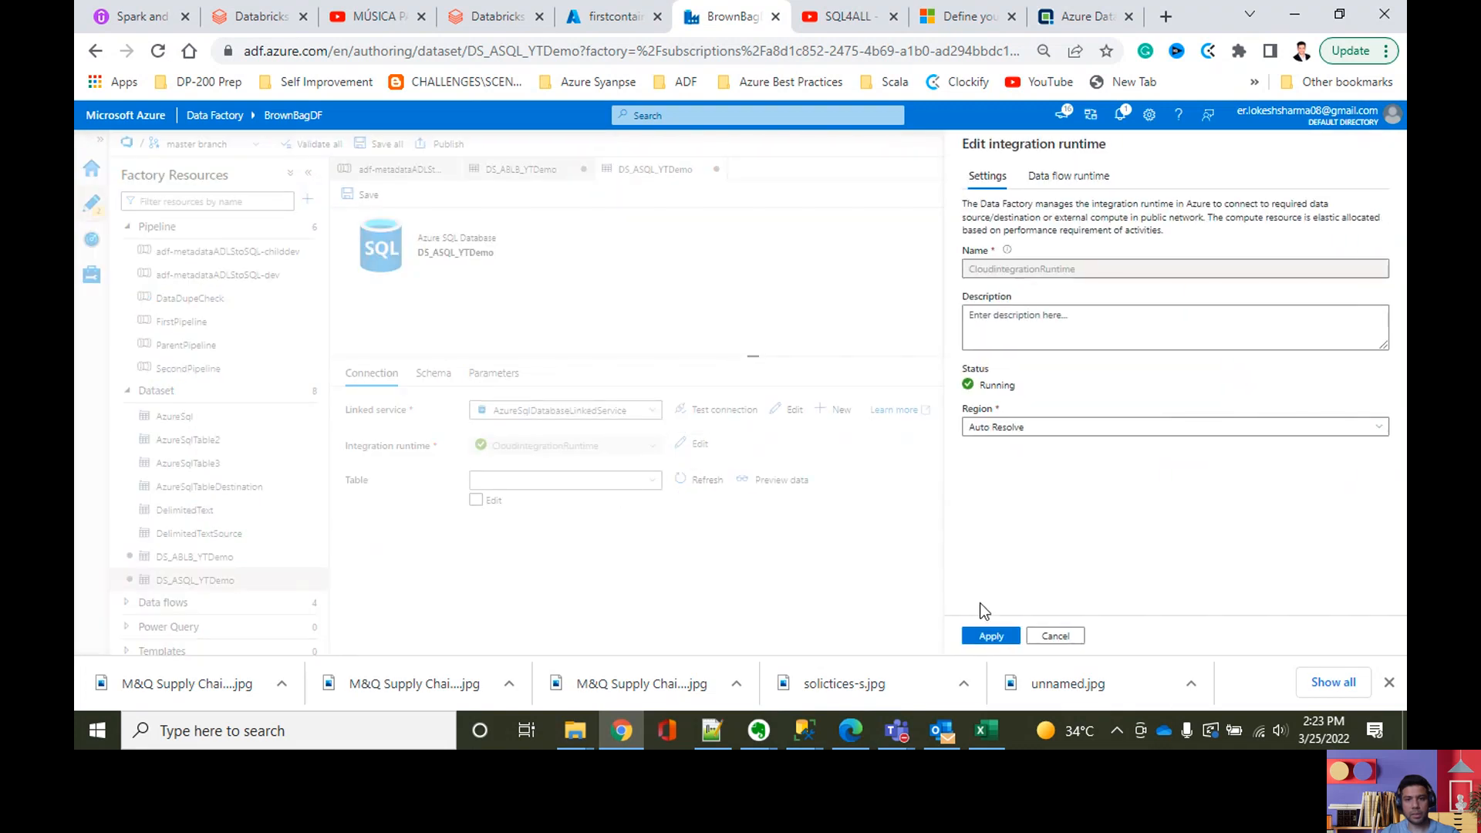
left_click(1054, 636)
left_click(476, 501)
left_click(742, 479)
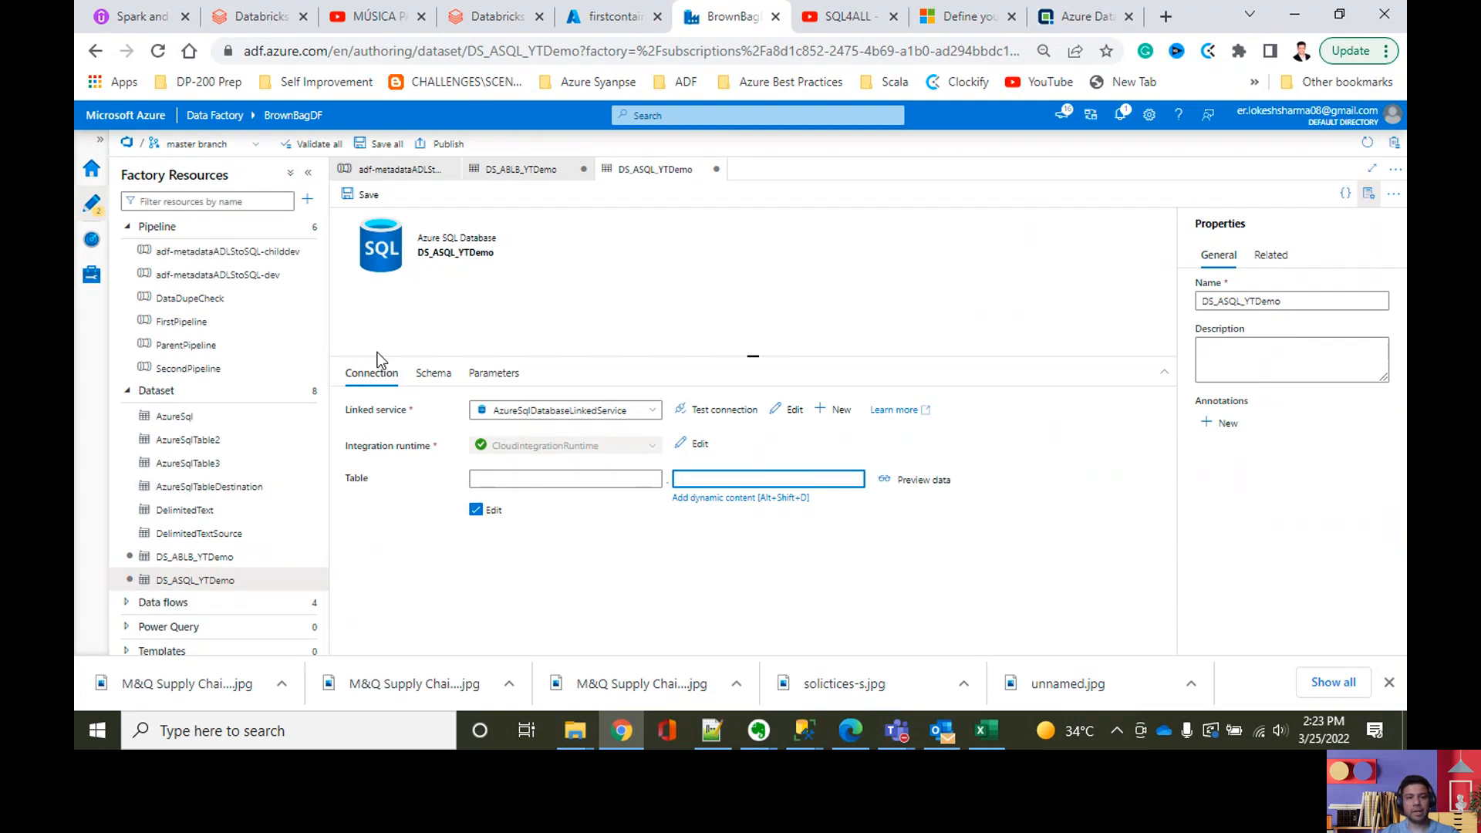
left_click(721, 498)
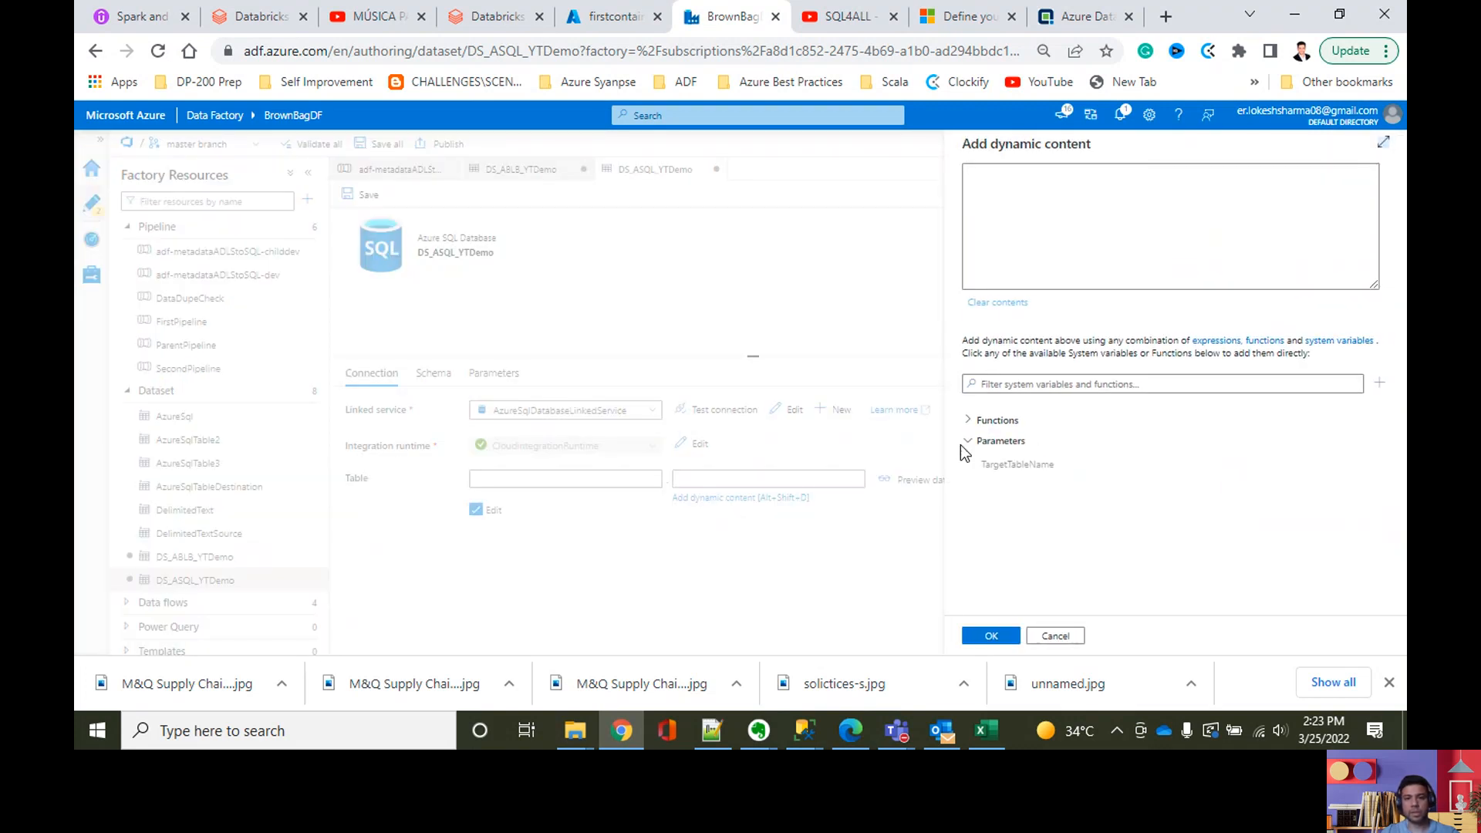
left_click(1016, 464)
left_click(991, 634)
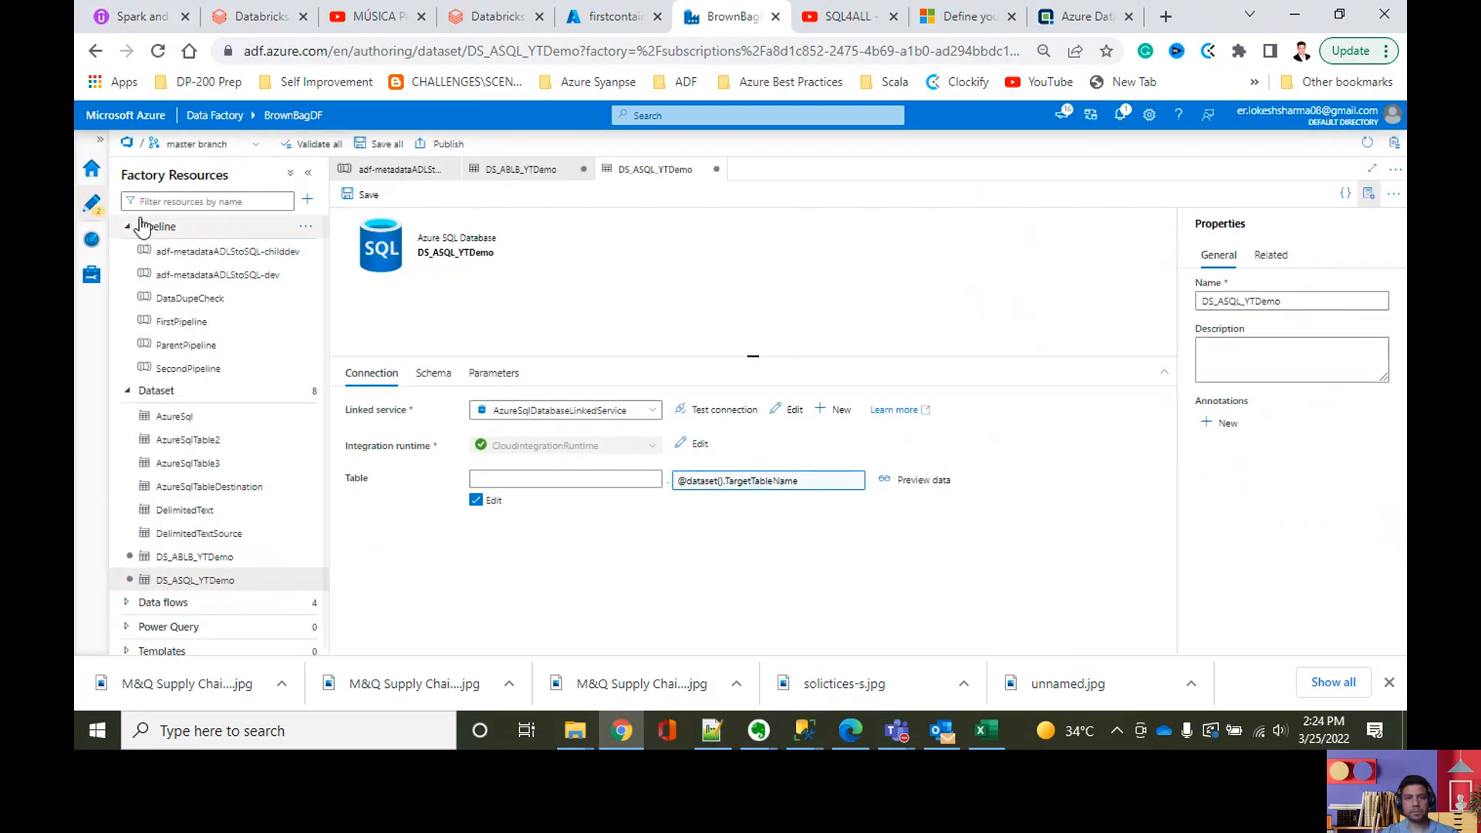
Step: Save all pending dataset changes in the factory to the Git repository
left_click(380, 144)
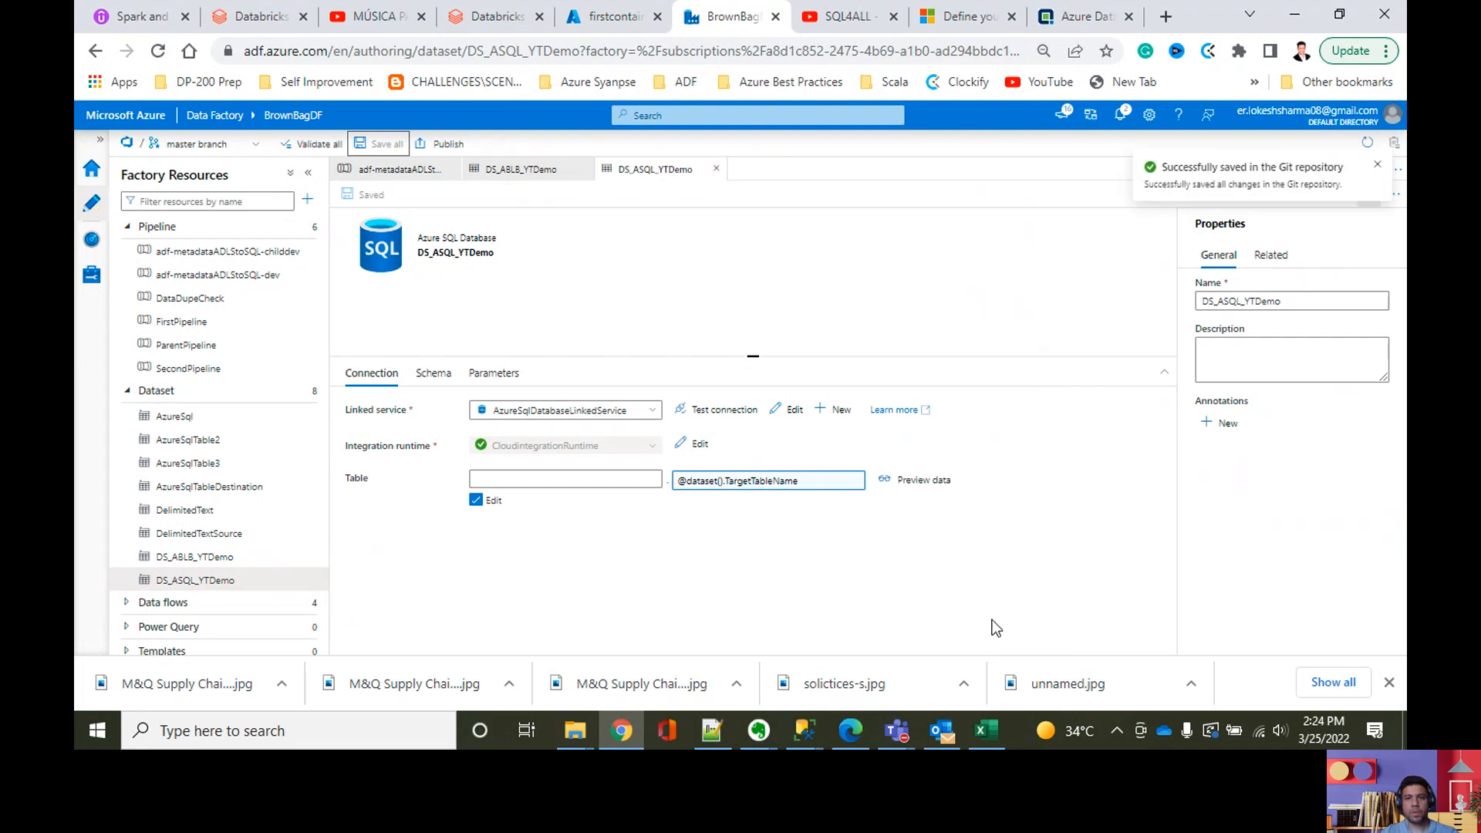
Step: Switch to the Book1 workbook in Excel and enter "iterate" in cell H3 of Sheet1
left_click(973, 733)
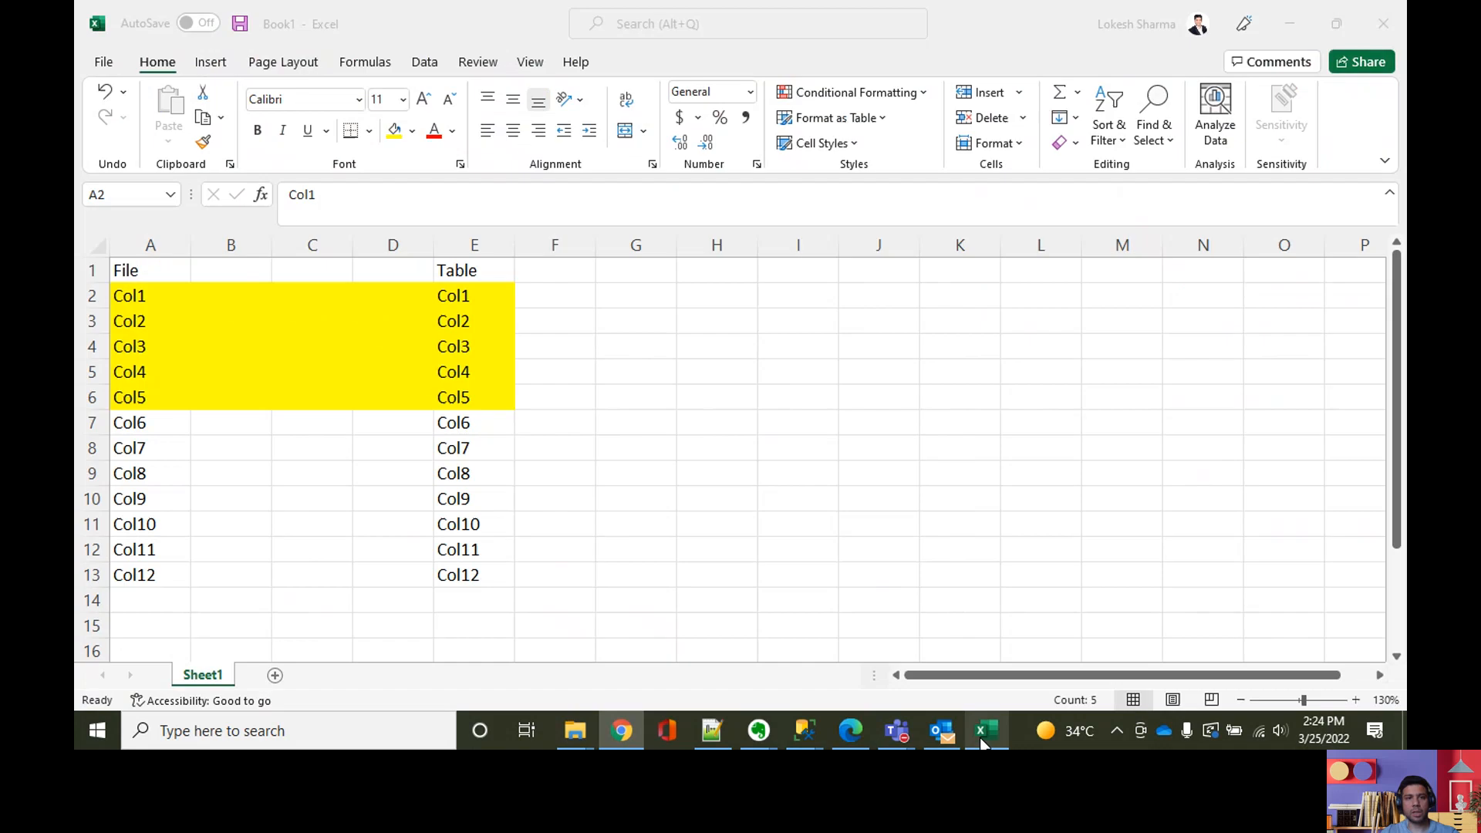
left_click(571, 495)
left_click(606, 363)
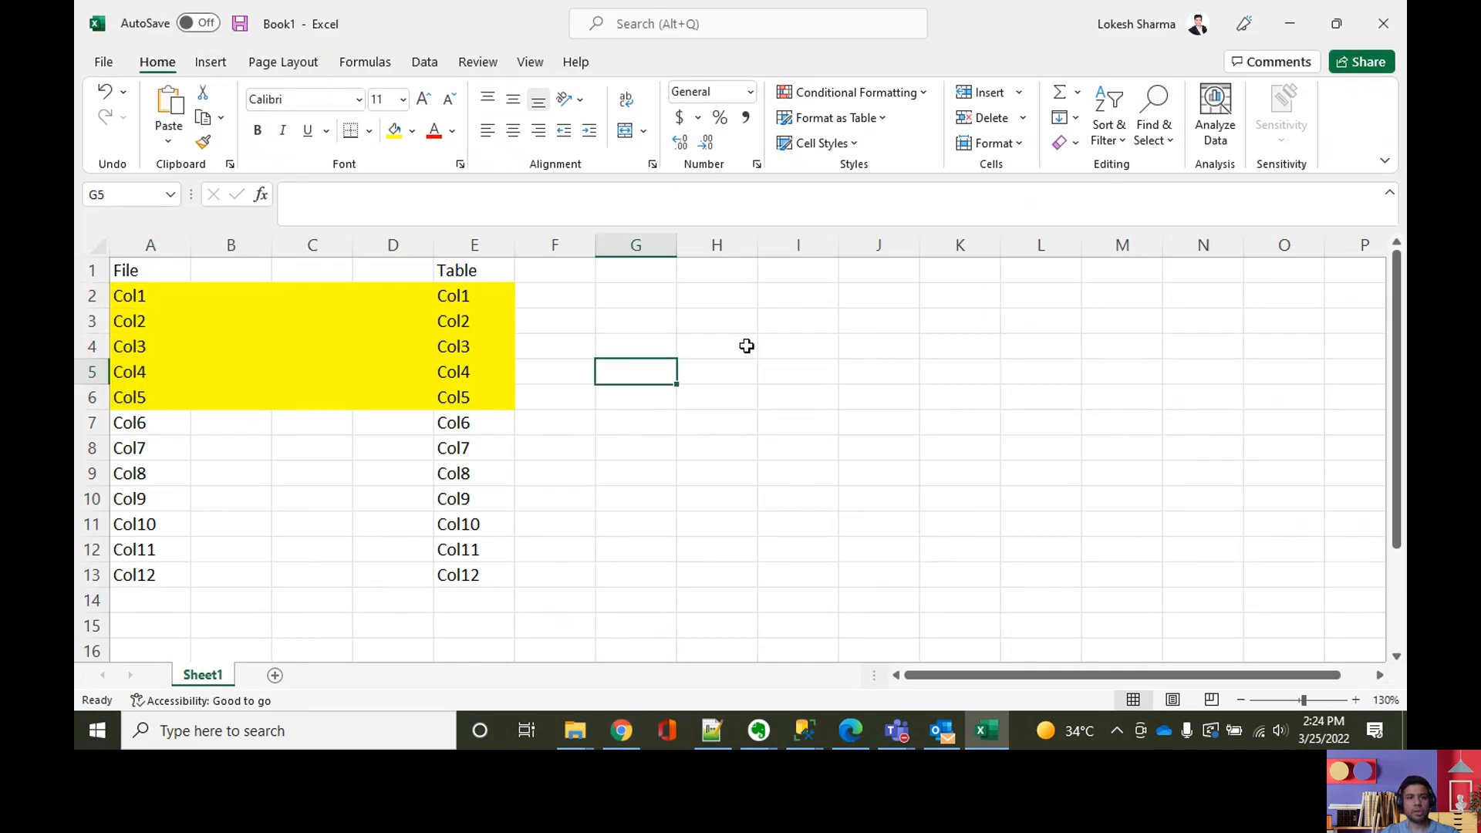
mouse_move(687, 342)
left_mouse_down()
mouse_move(680, 331)
mouse_move(703, 329)
left_mouse_up()
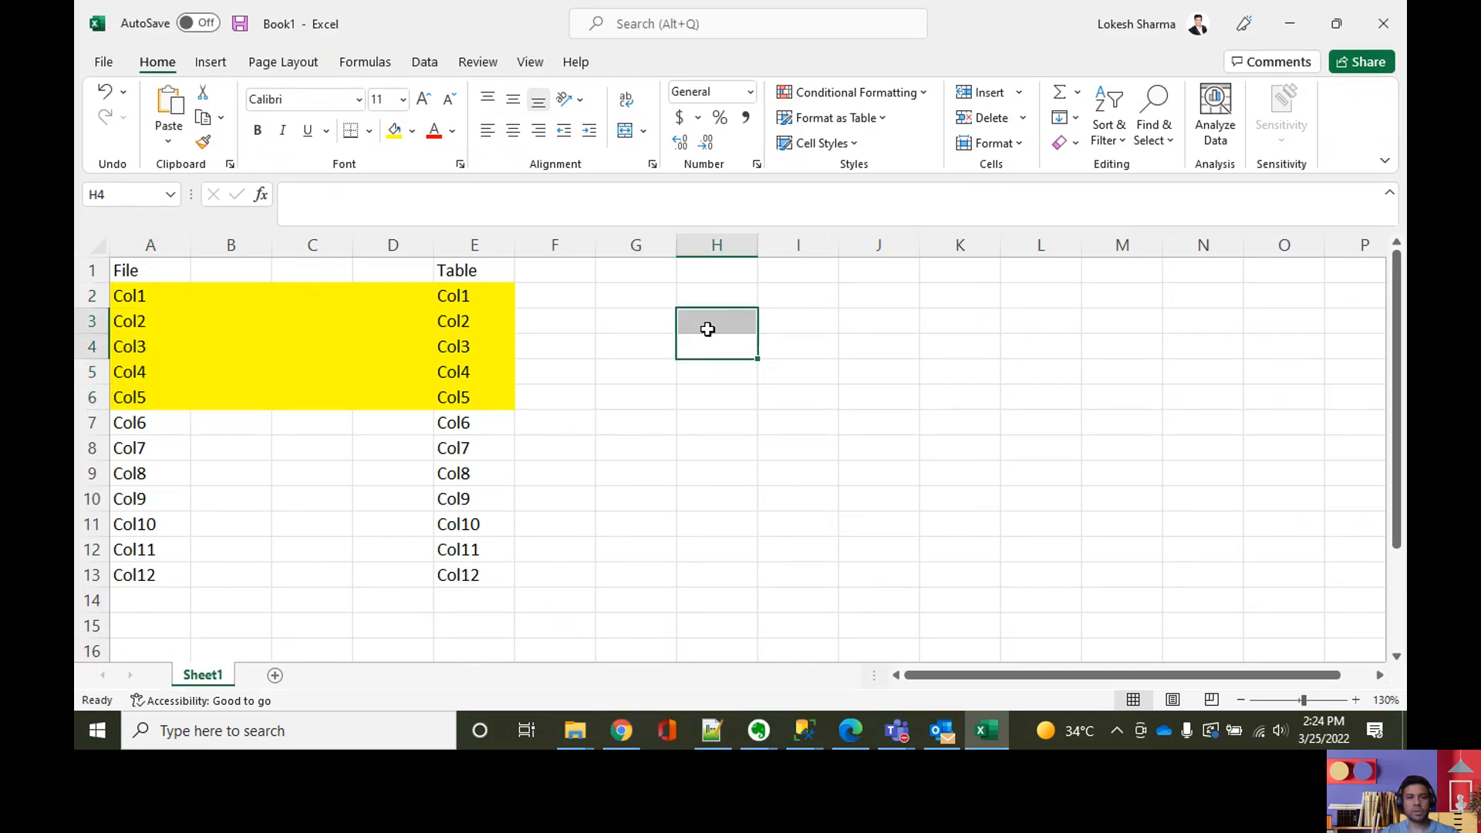
left_click(708, 329)
type("iterate")
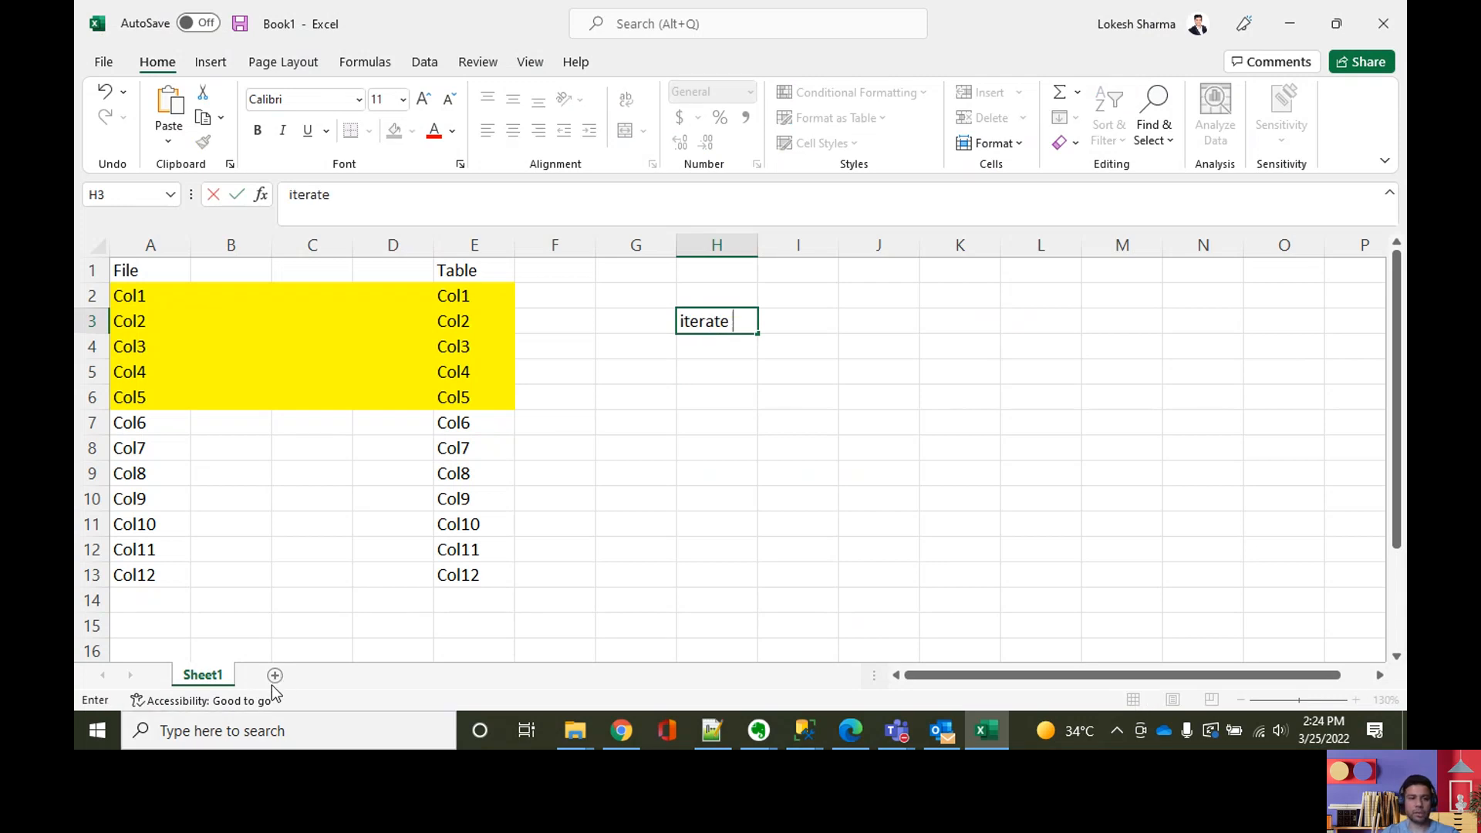
left_click(942, 426)
Step: Add a new worksheet, enter "Iterate through the files" in cell A1, and fit column A's width to the text
left_click(276, 677)
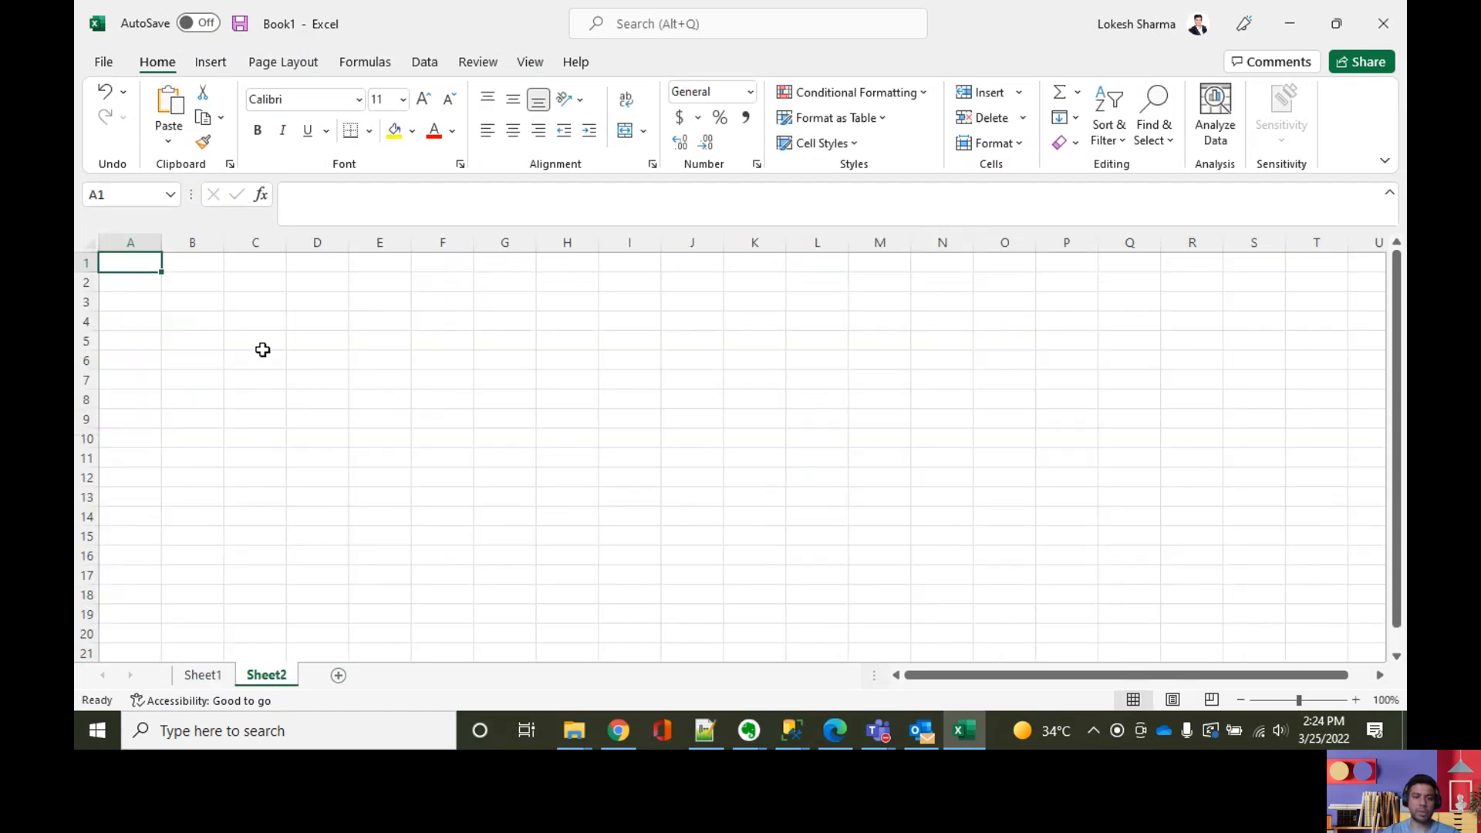
type("Iterate")
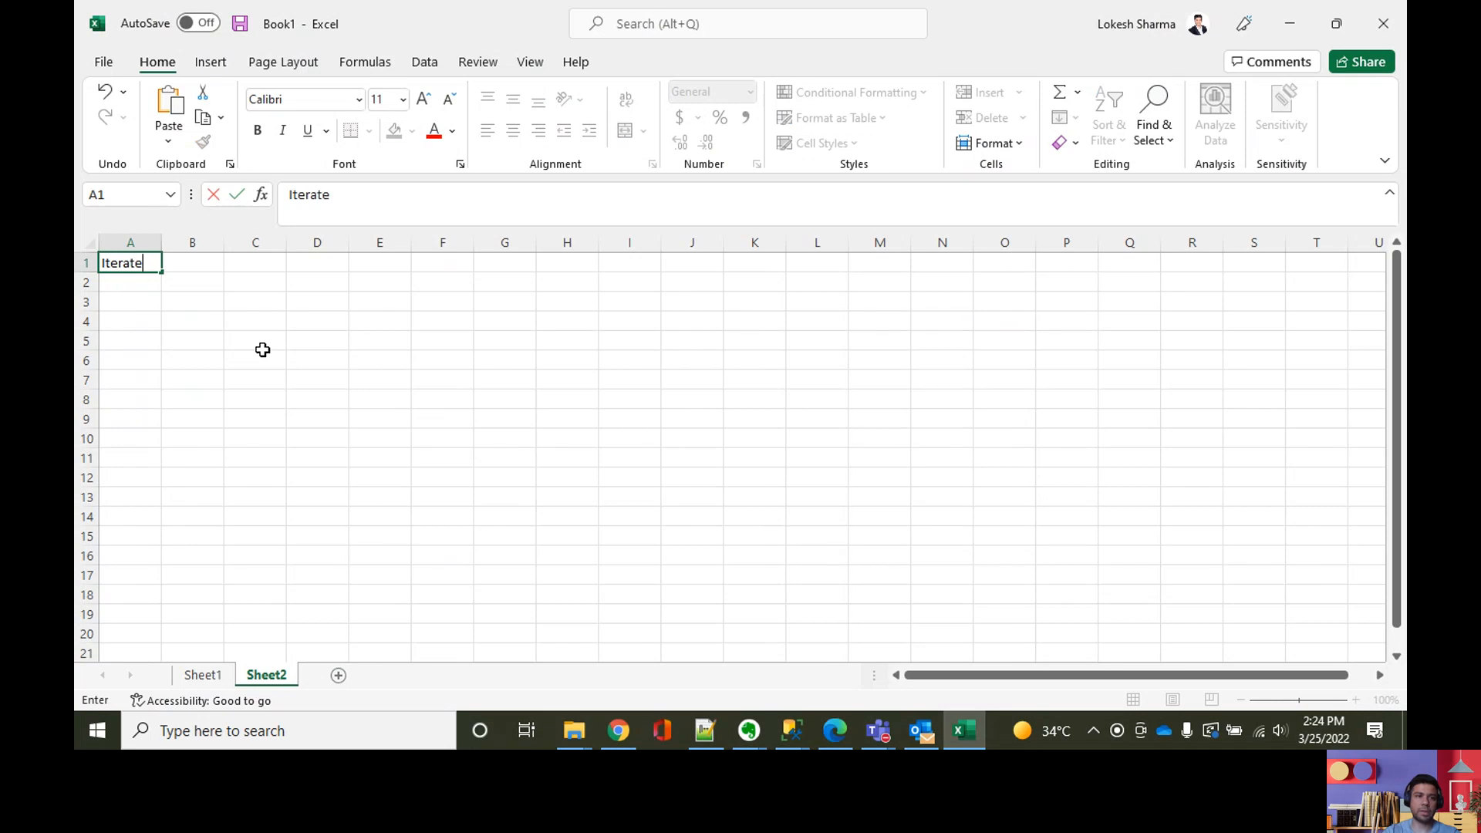
type(" through the files")
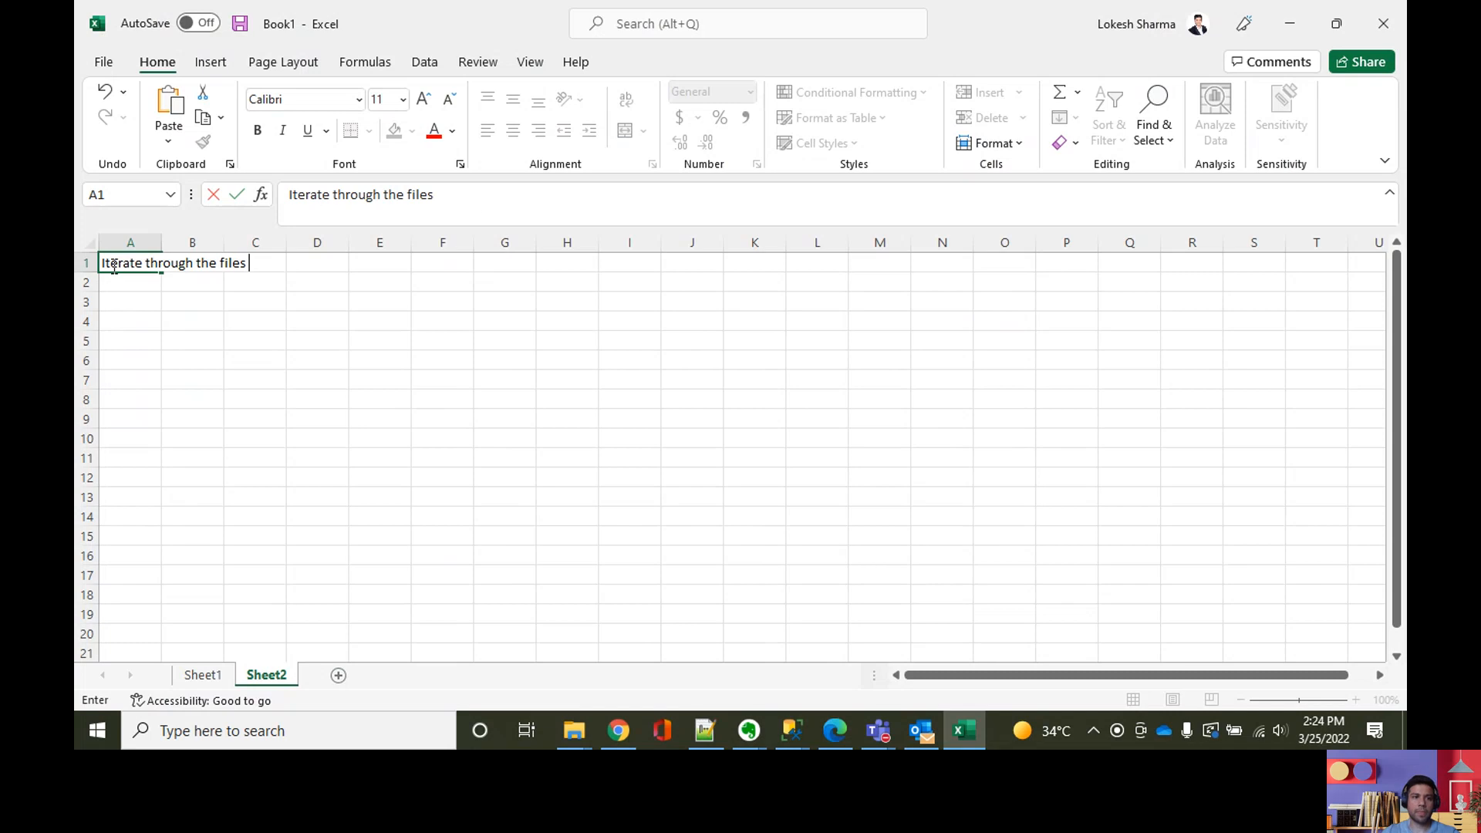
left_click(130, 242)
double_click(161, 242)
Step: Enter "foreach activity" in cell B1 of Sheet2 and fit column B's width to the text
left_click(274, 259)
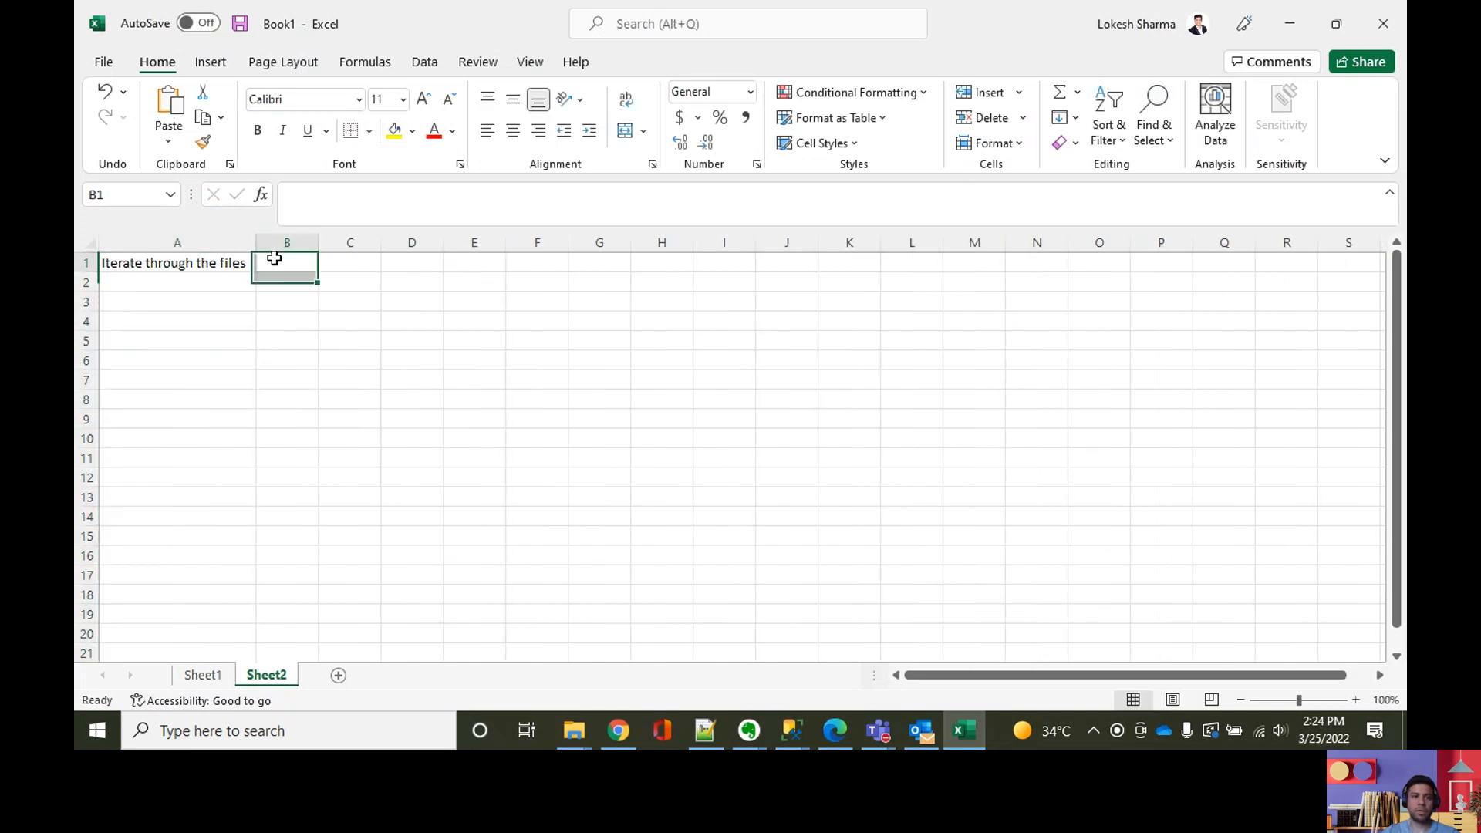
type("foreach")
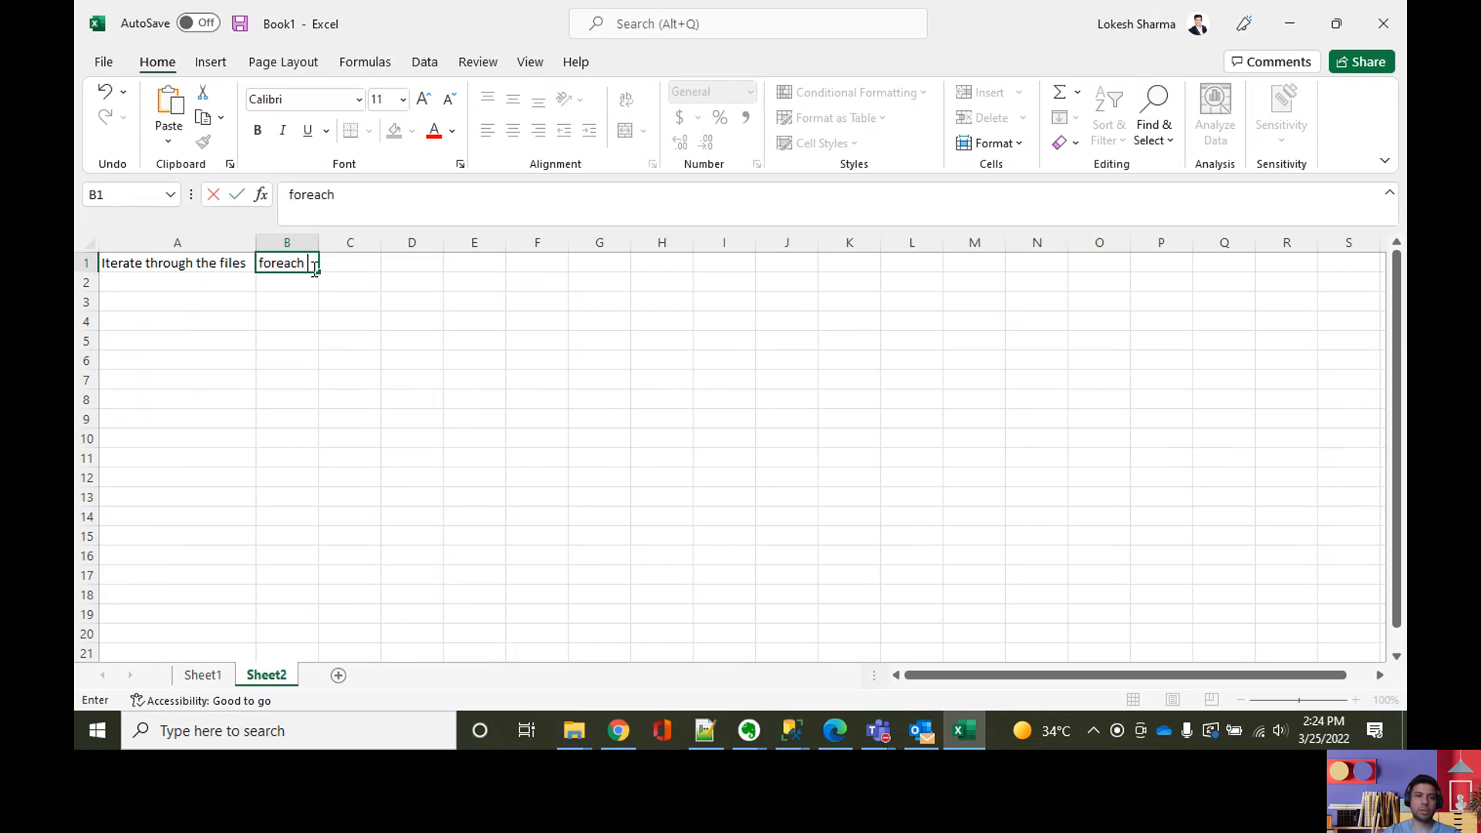
type(" activity")
left_click(307, 321)
left_click(307, 262)
double_click(318, 242)
Step: Enter "read columns for each file" in cell A2 of Sheet2
left_click(101, 263)
left_click(130, 285)
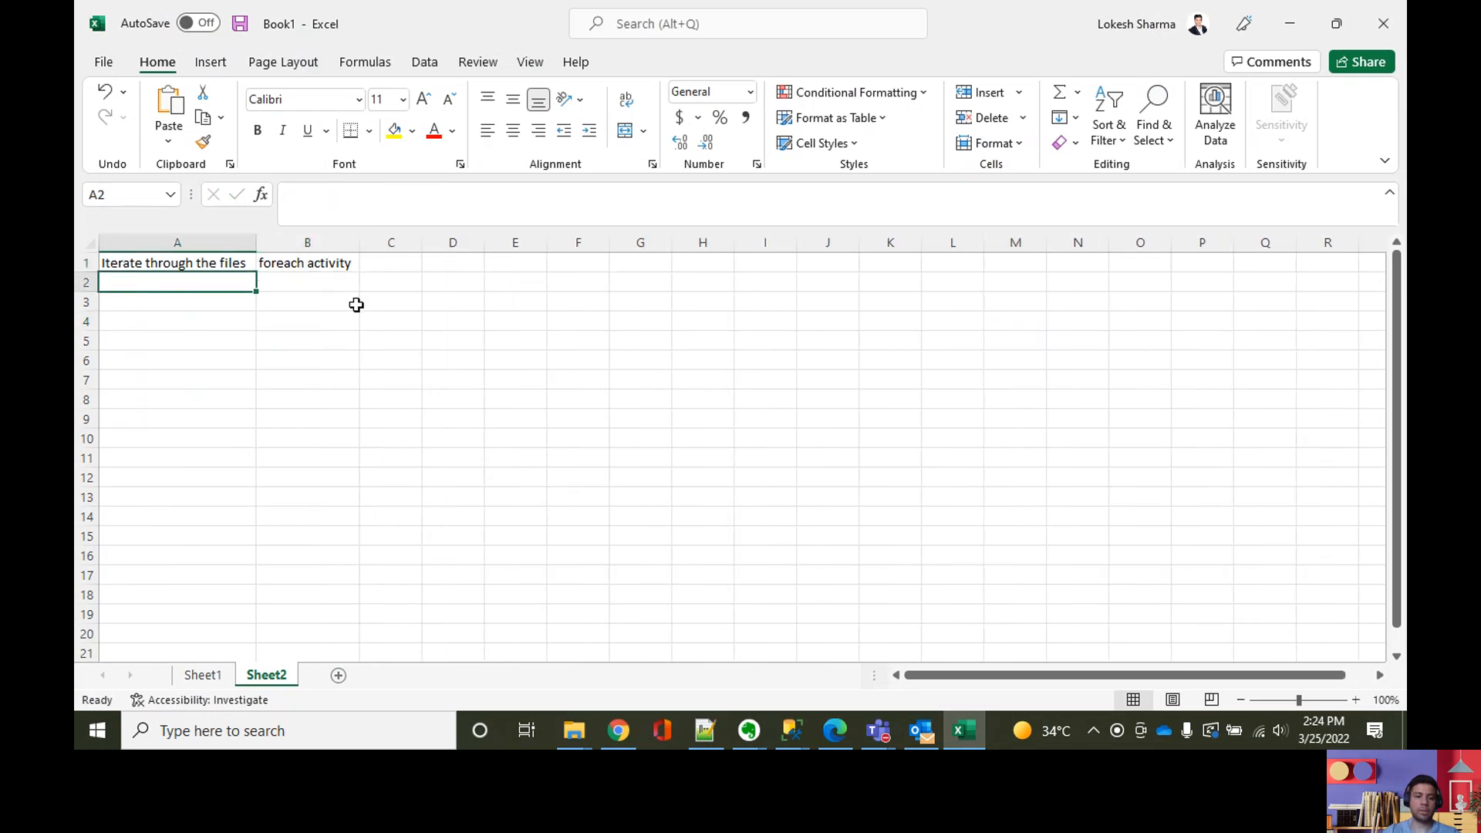
type("read columns f")
key("BackSpace")
key("BackSpace")
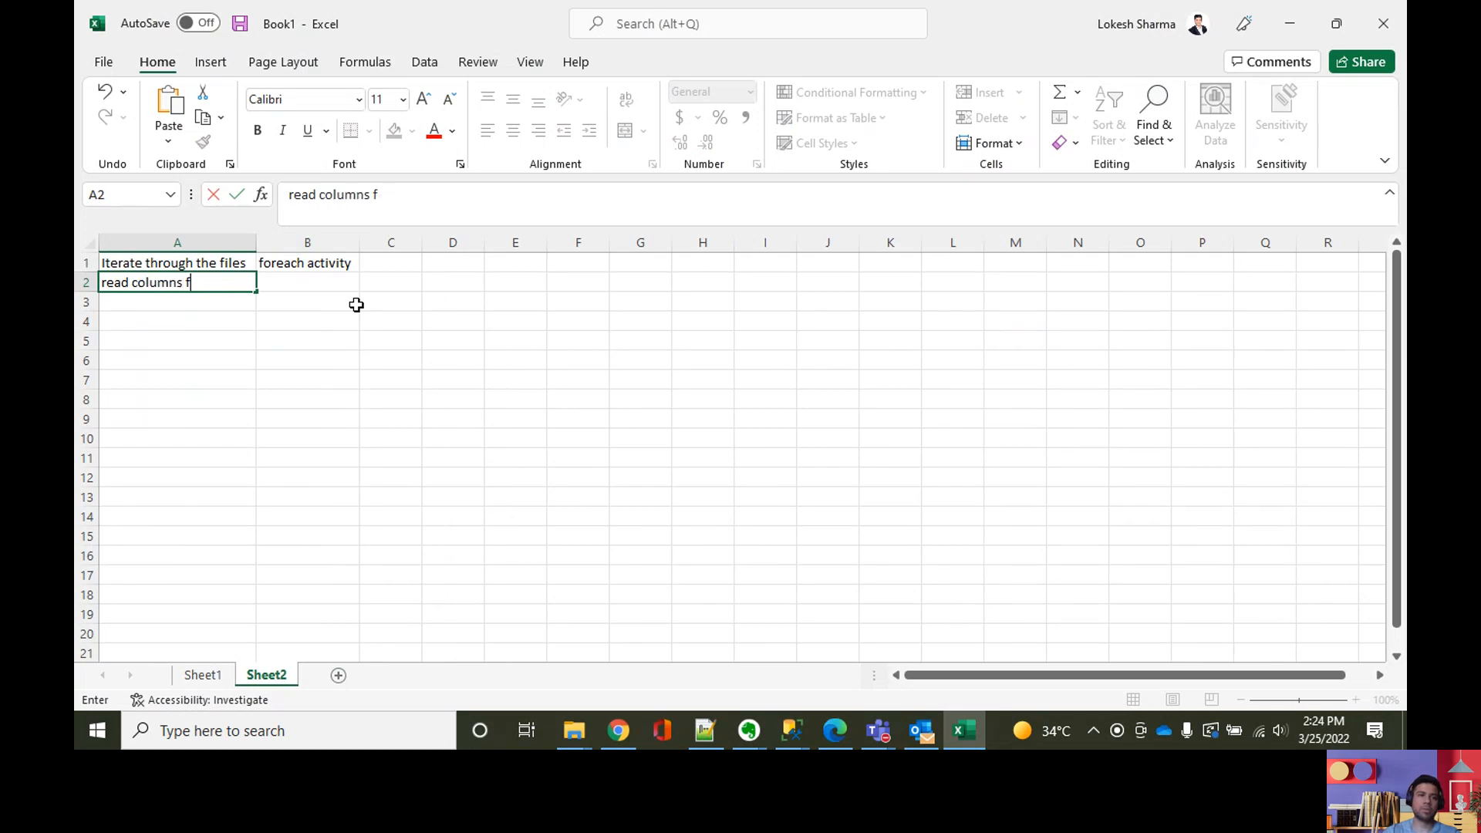
type("or each file")
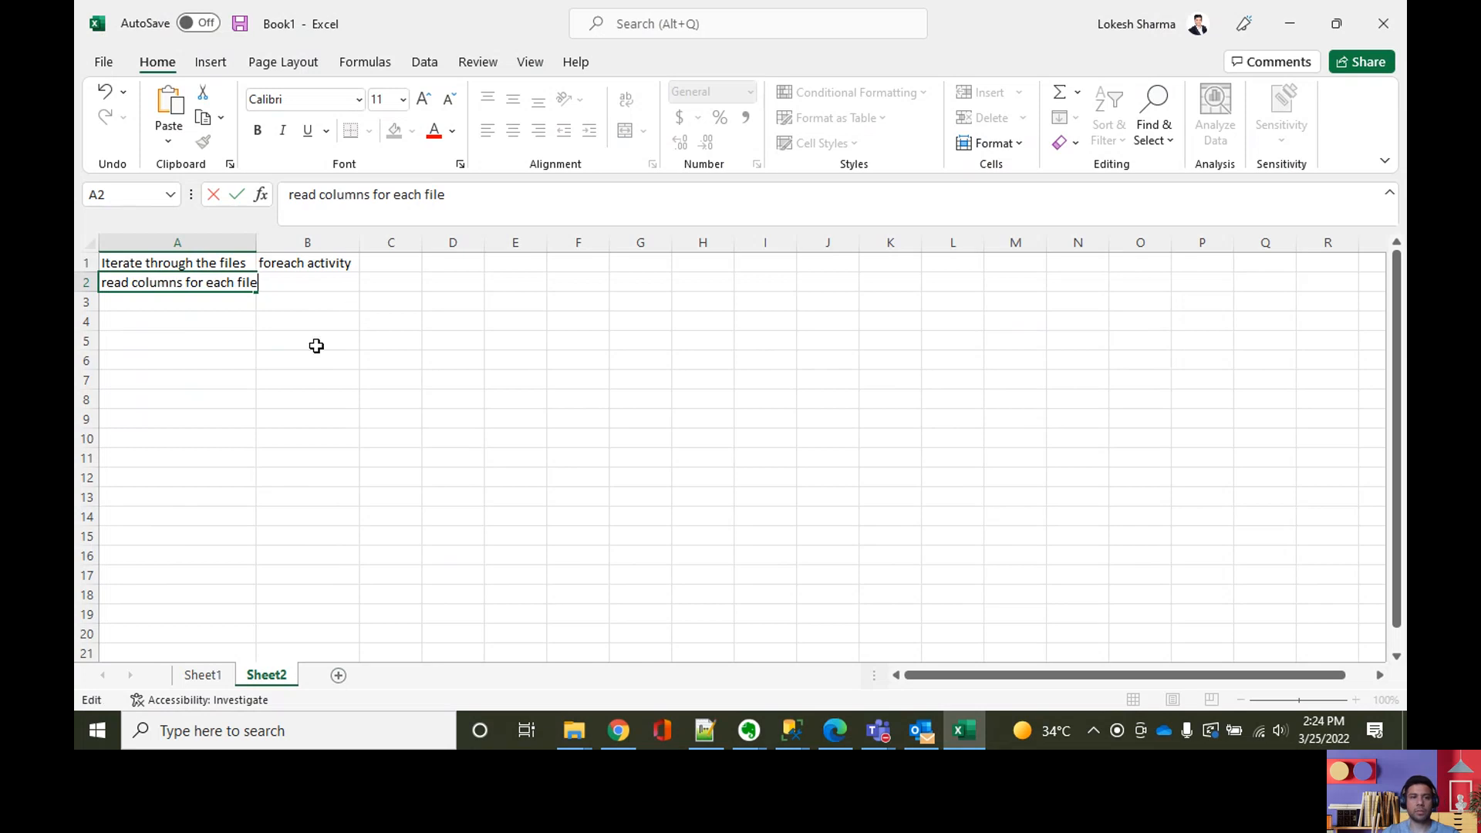
left_click(314, 344)
Step: Enter "look up activity" in cell B2, next to the step that reads the columns
left_click(314, 280)
type("look up ac")
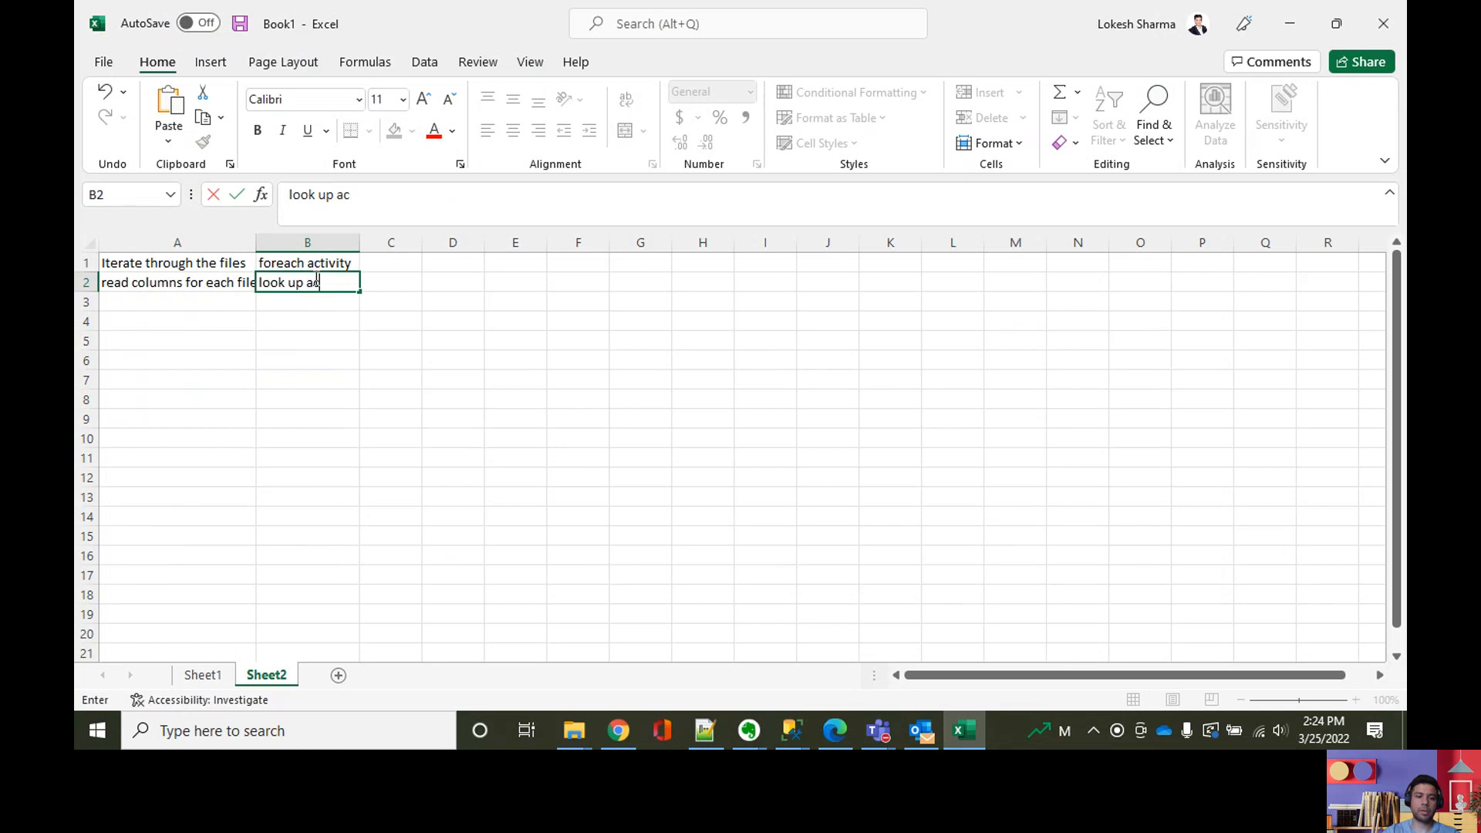
type("tivity")
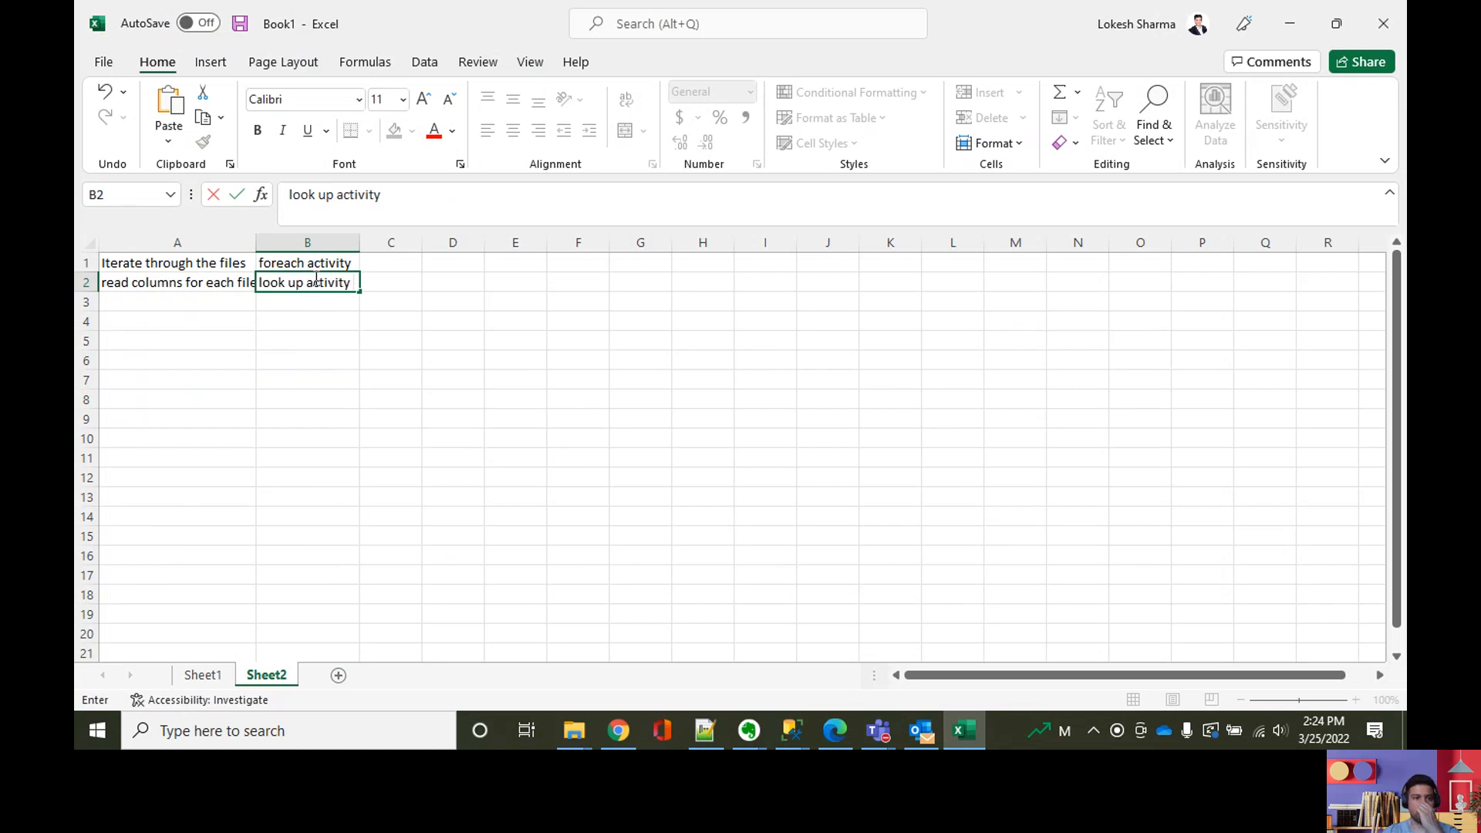
left_click(311, 374)
Step: Insert a blank row above the first row of Sheet2 and fit column A's width to its contents
left_click(87, 262)
right_click(87, 261)
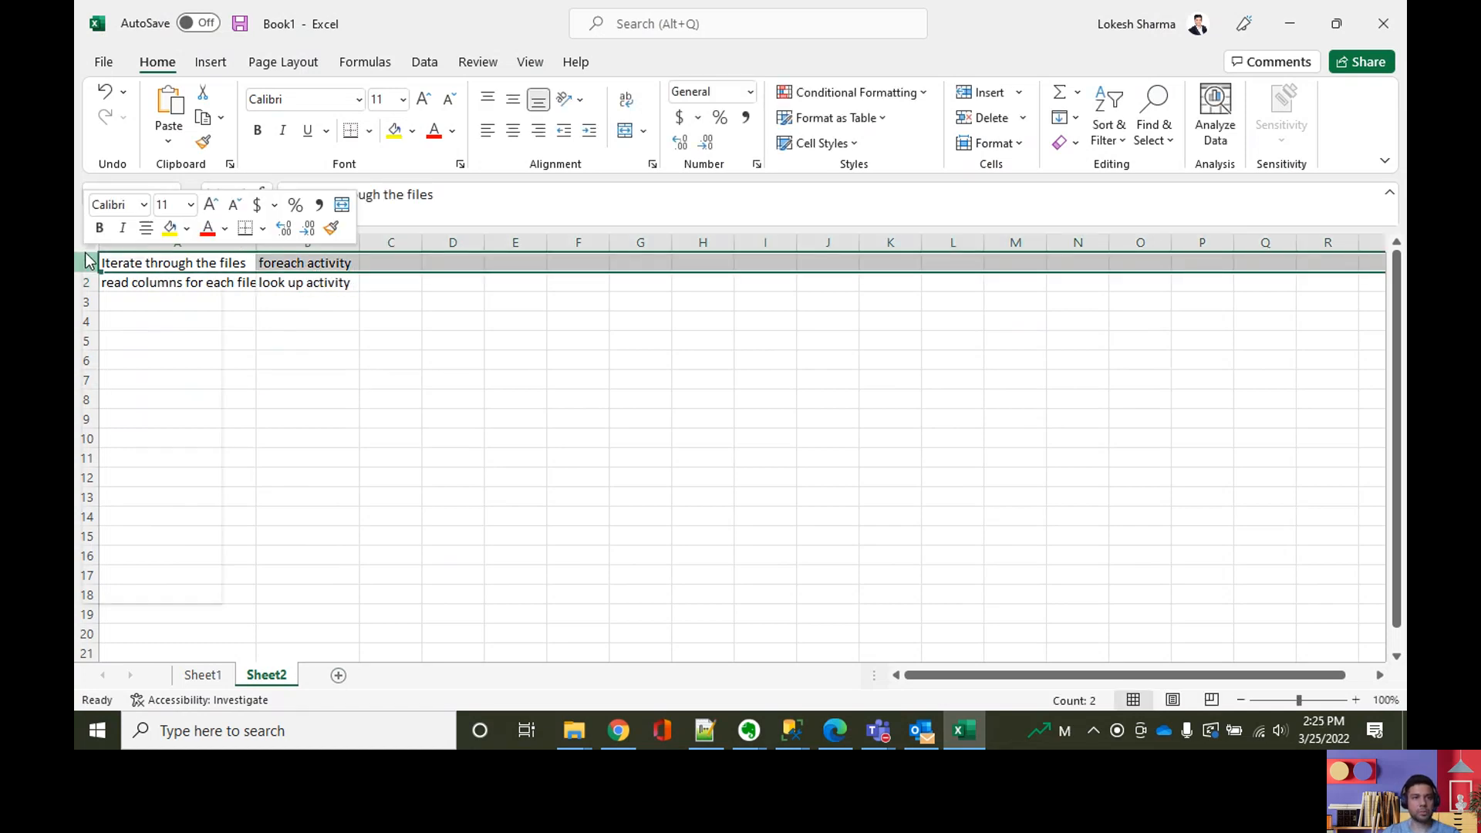
left_click(129, 418)
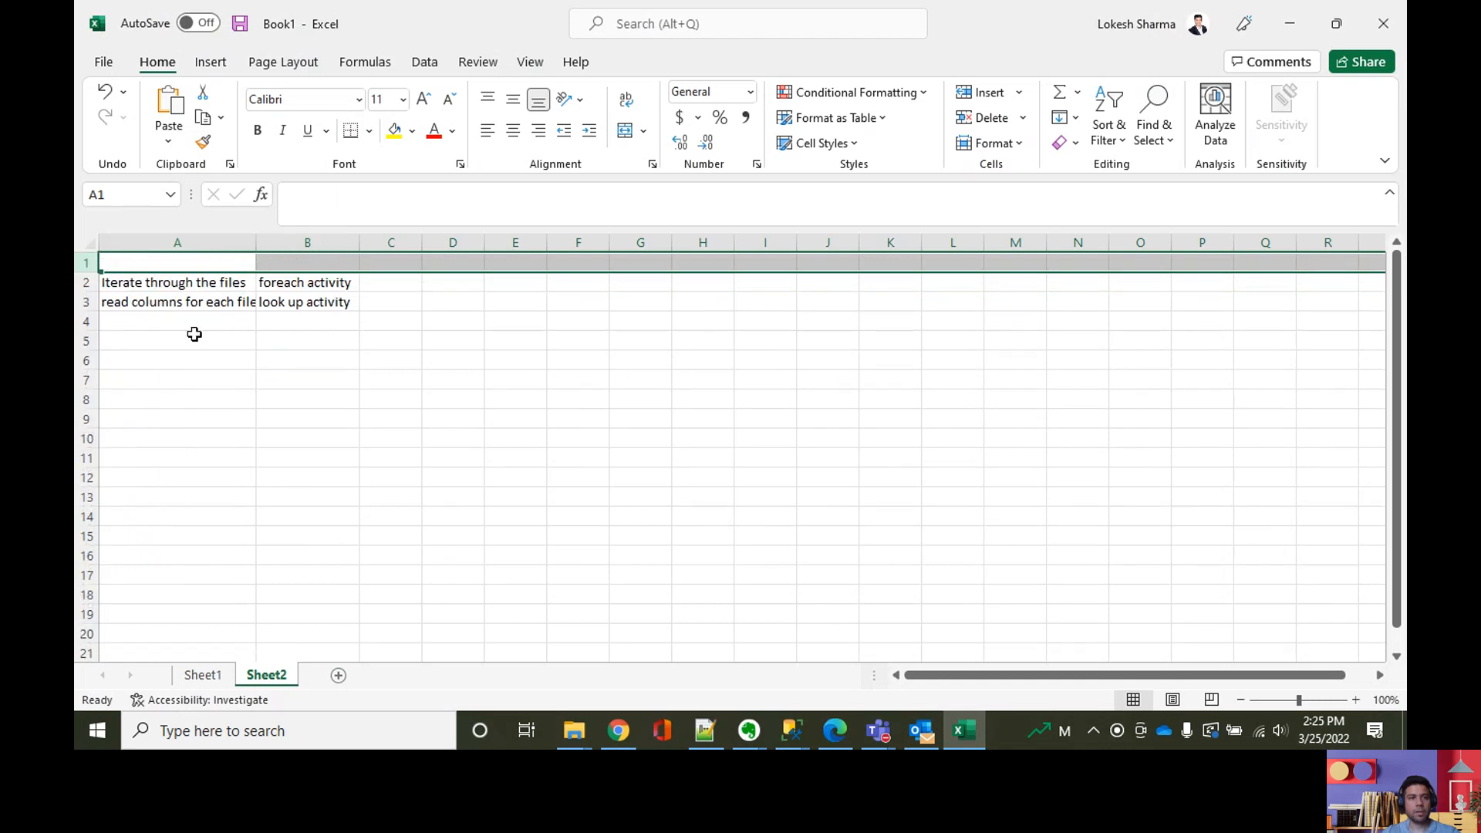
left_click(193, 262)
double_click(256, 242)
left_click(333, 404)
Step: Enter "read the files" in cell A1 of the new blank row
left_click(213, 262)
type("read the files")
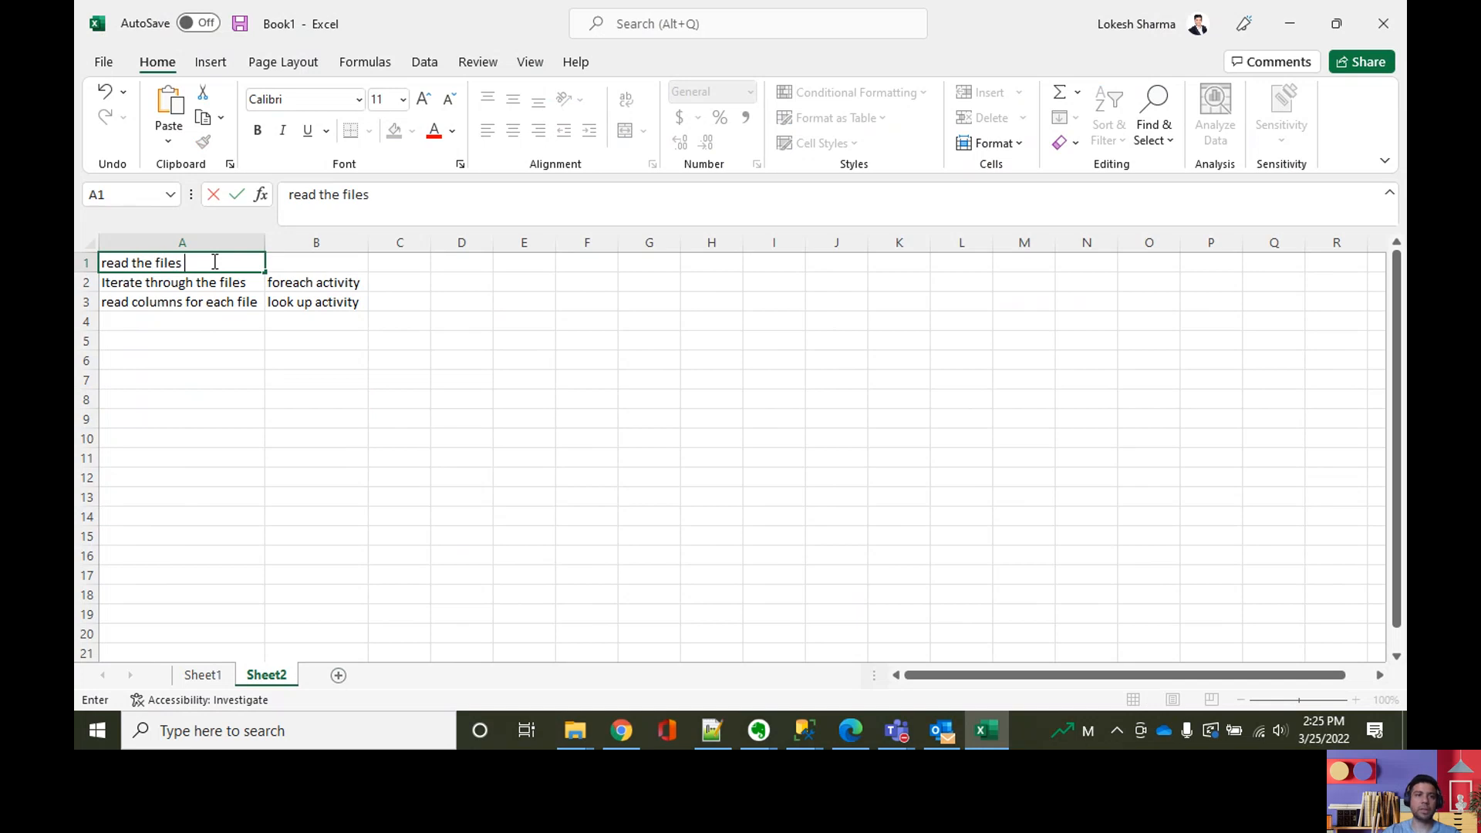
left_click(308, 433)
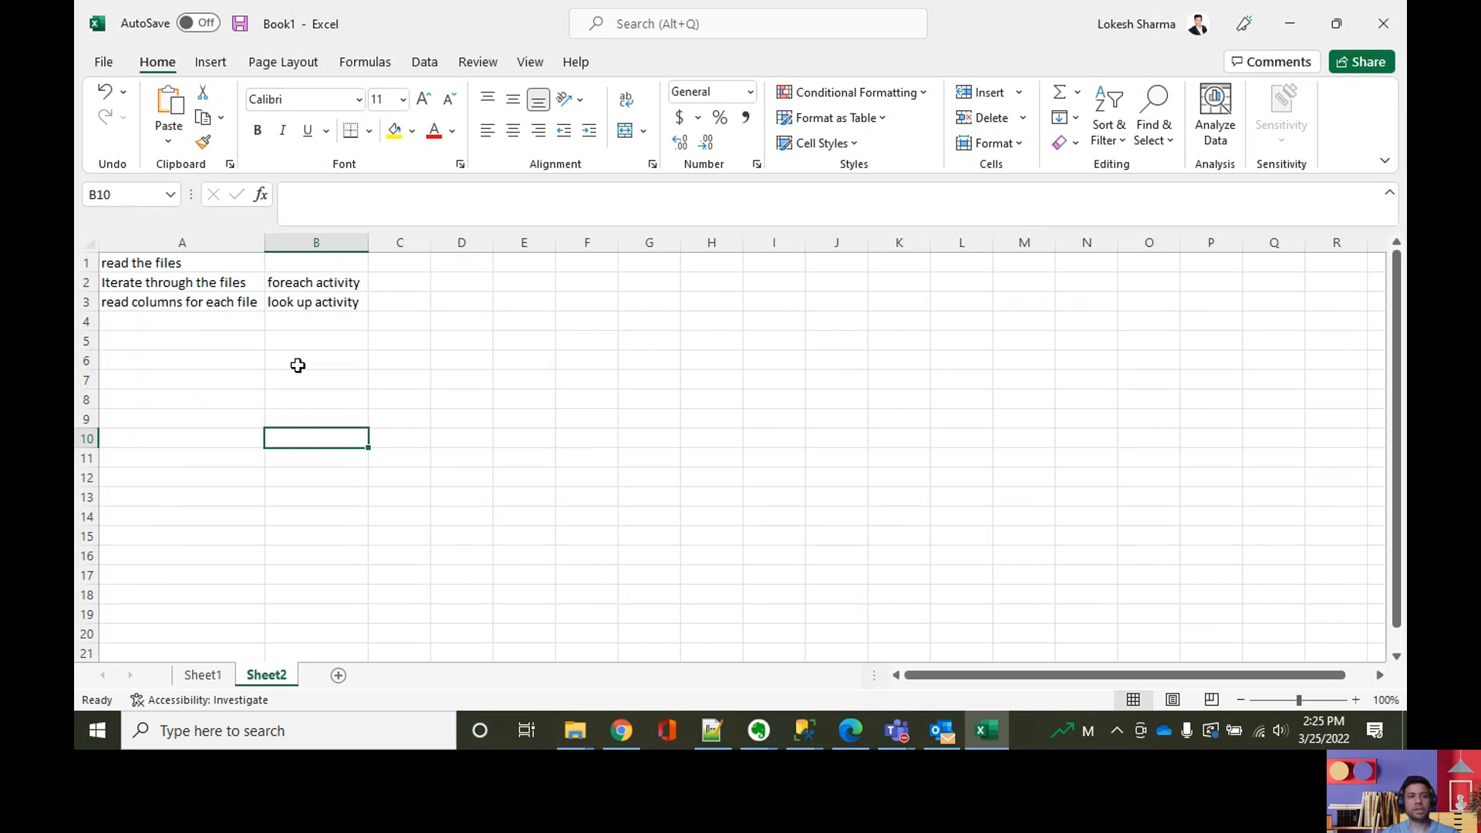
Step: Enter "look up activity" in cell B1, next to the step that reads the files
left_click(276, 267)
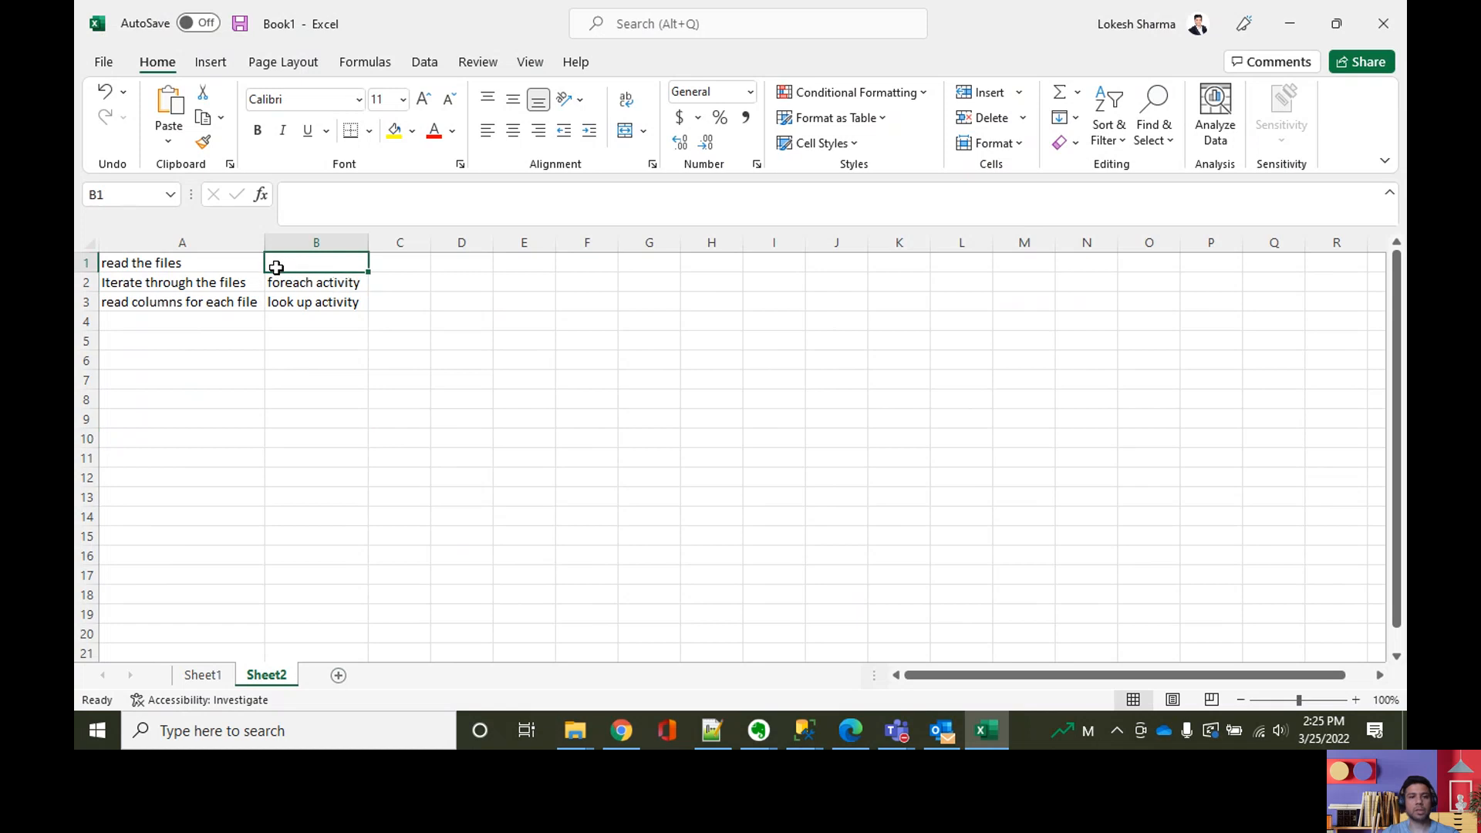
type("look y")
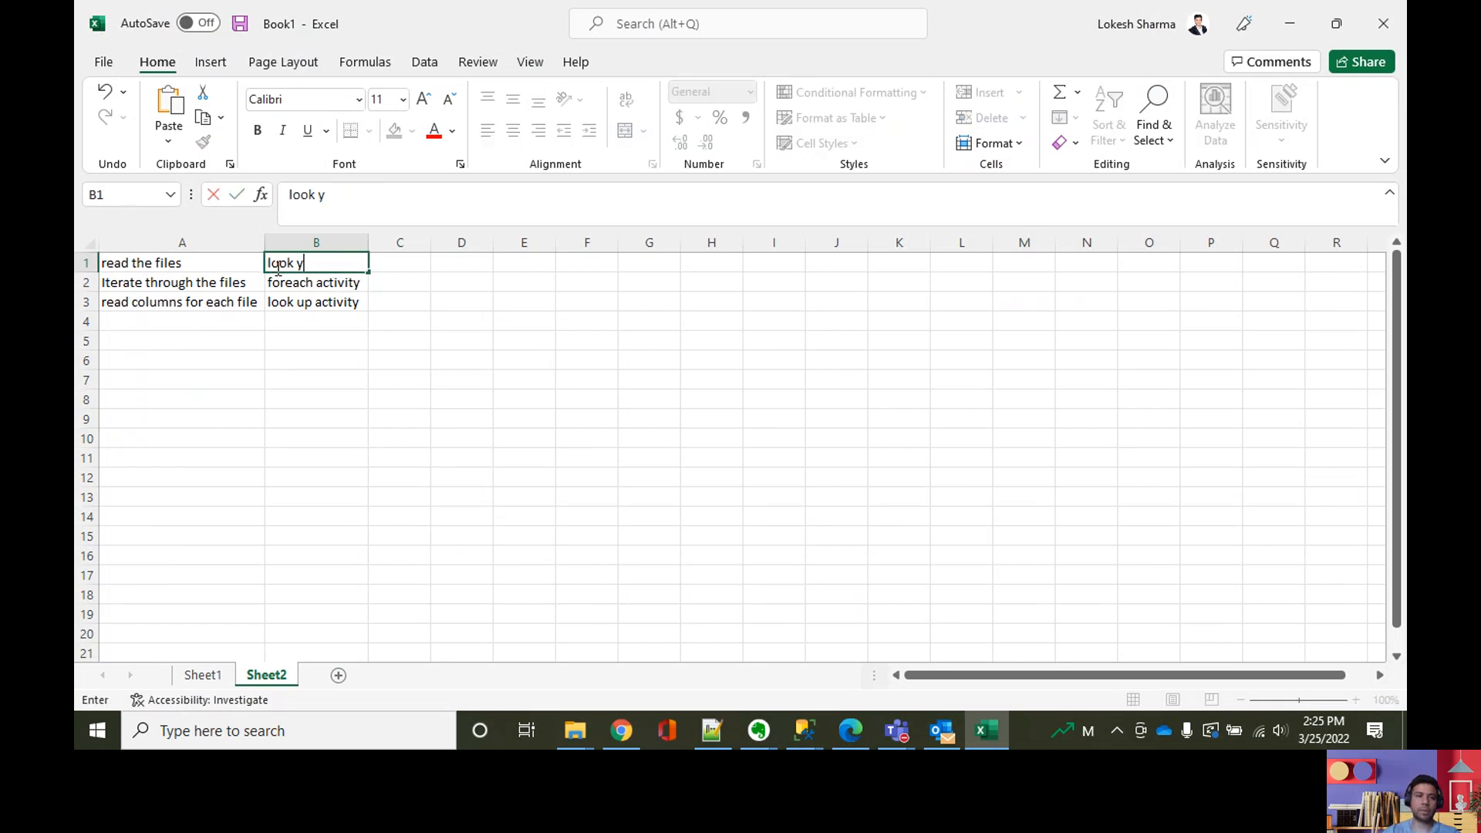
type("u")
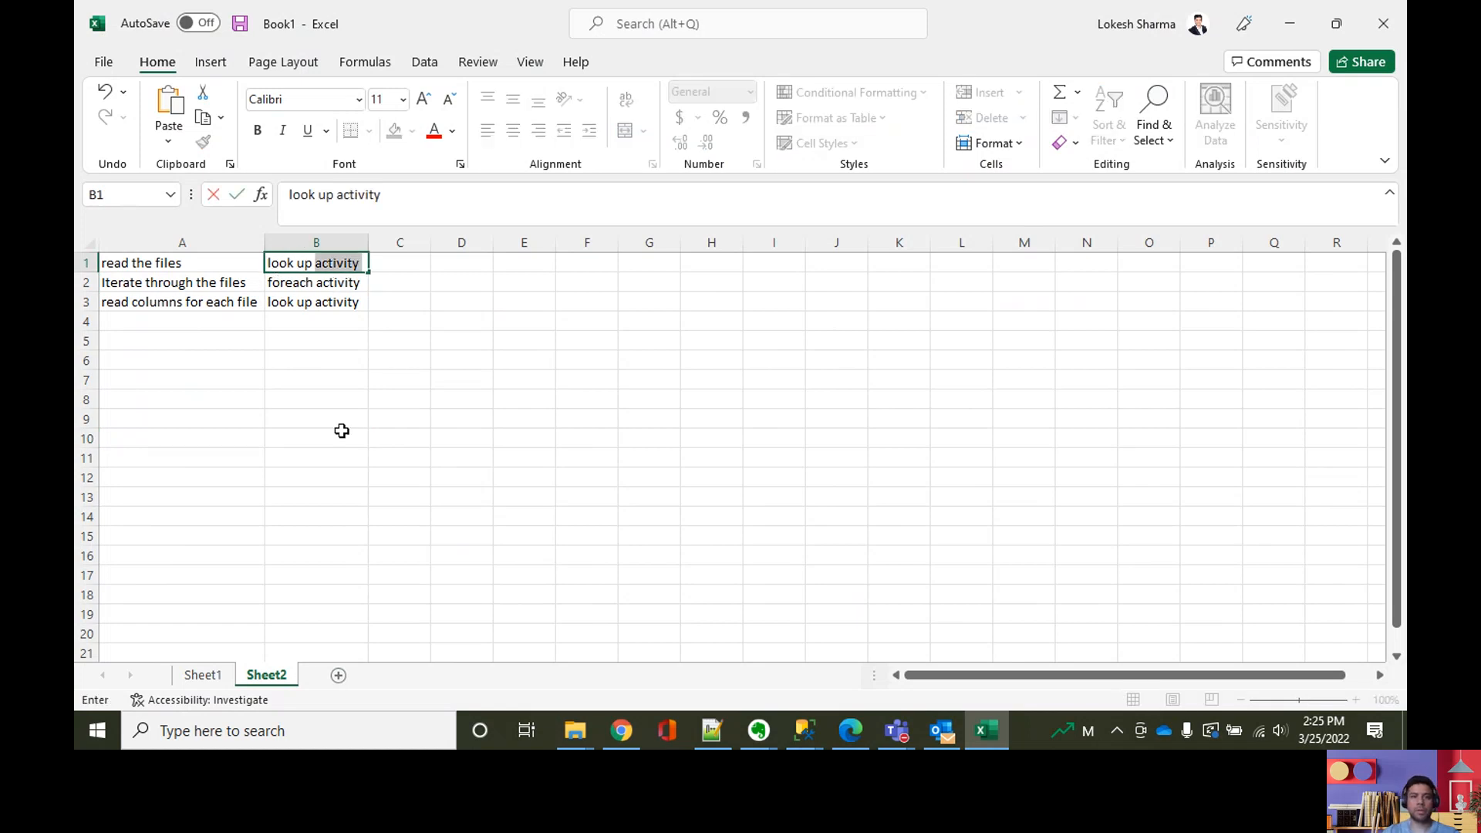
type("p")
left_click(341, 432)
Step: Enter "file mapping" in cell C1 as the source for reading the files
left_click(357, 263)
left_click(389, 262)
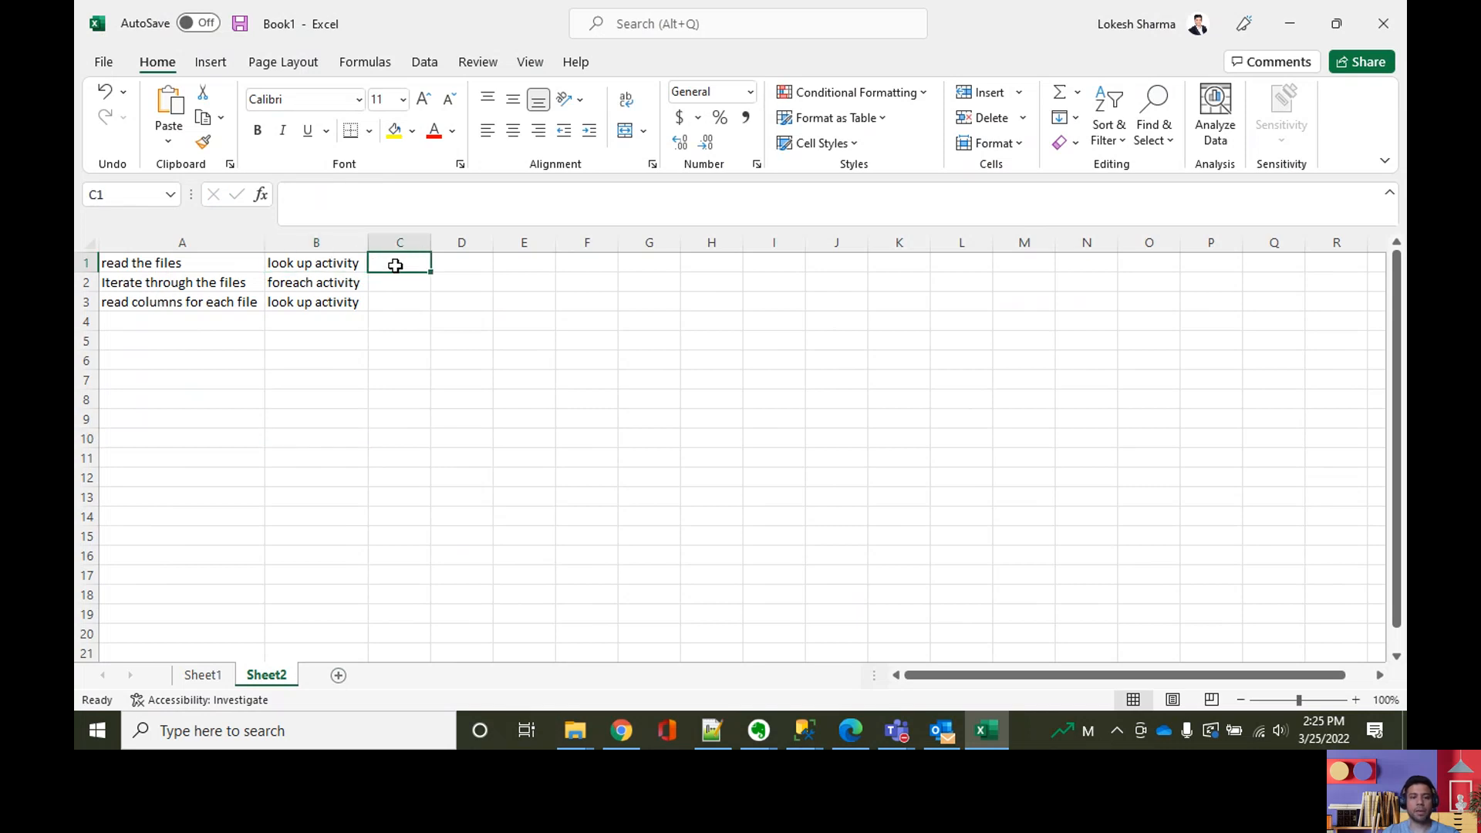
type("file mapping")
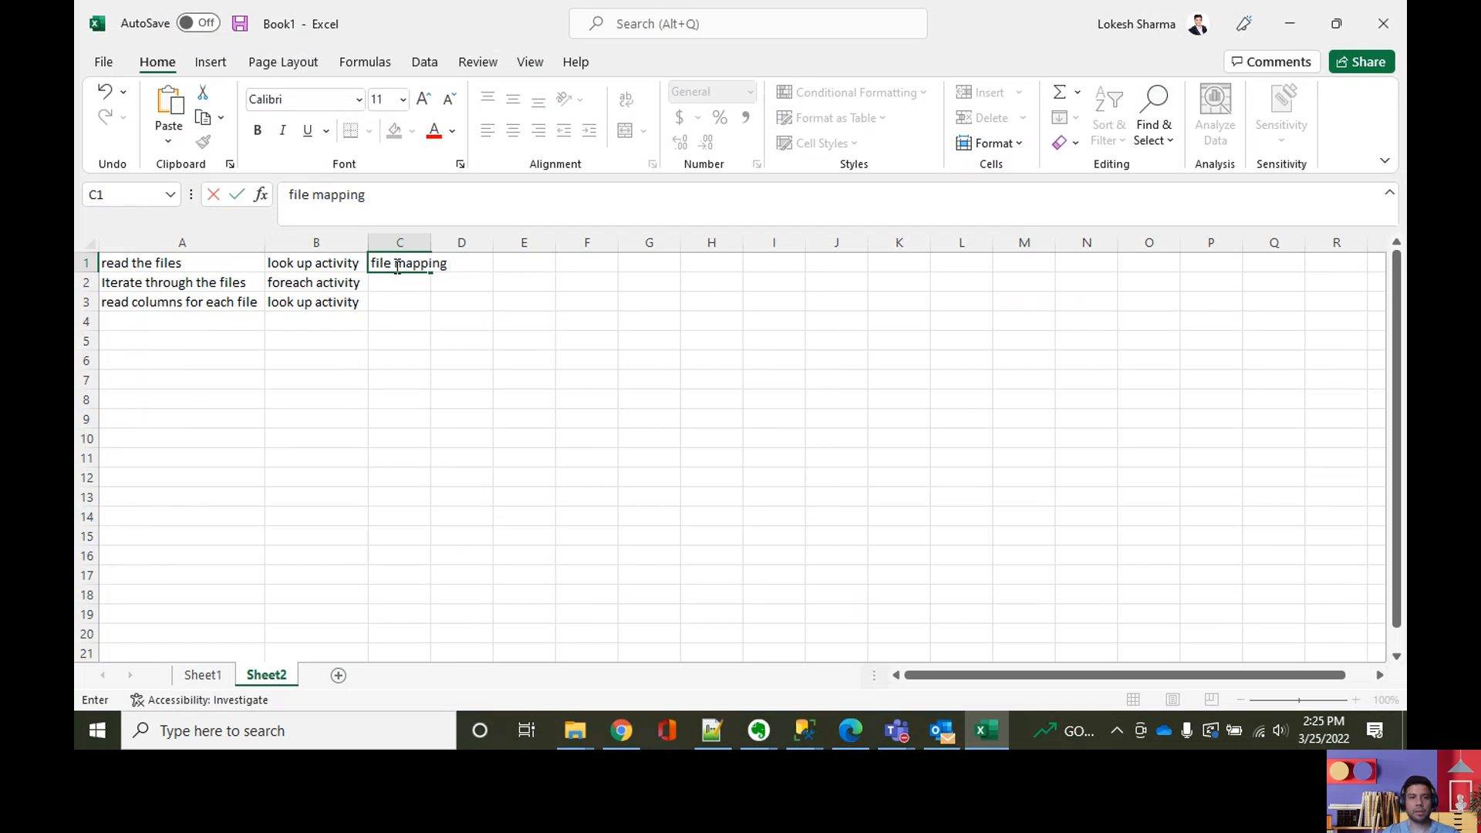
Step: Enter "column mapping table" in cell C3 and fit column C's width to the text
left_click(390, 306)
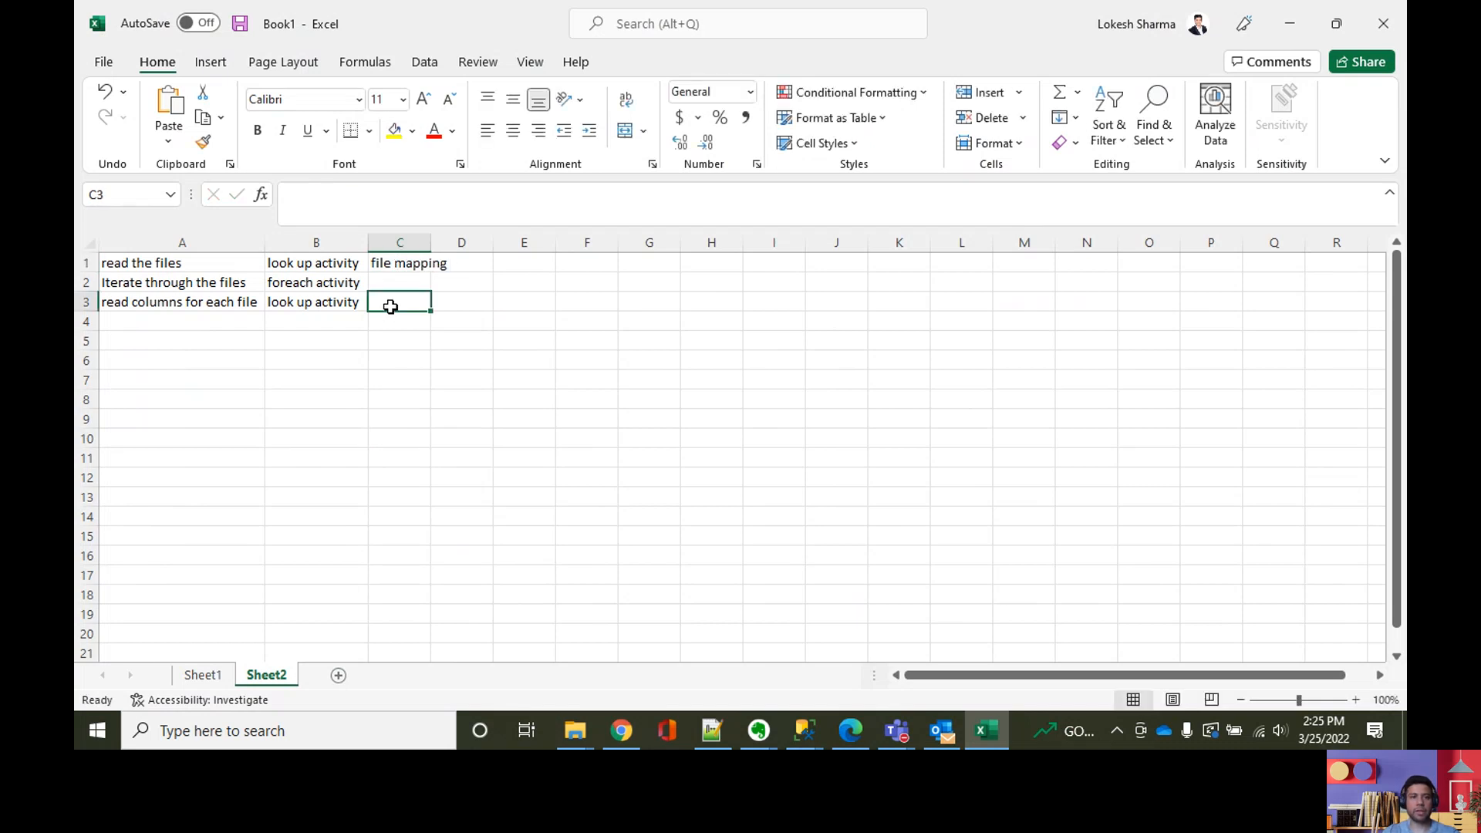
type("column mapping ")
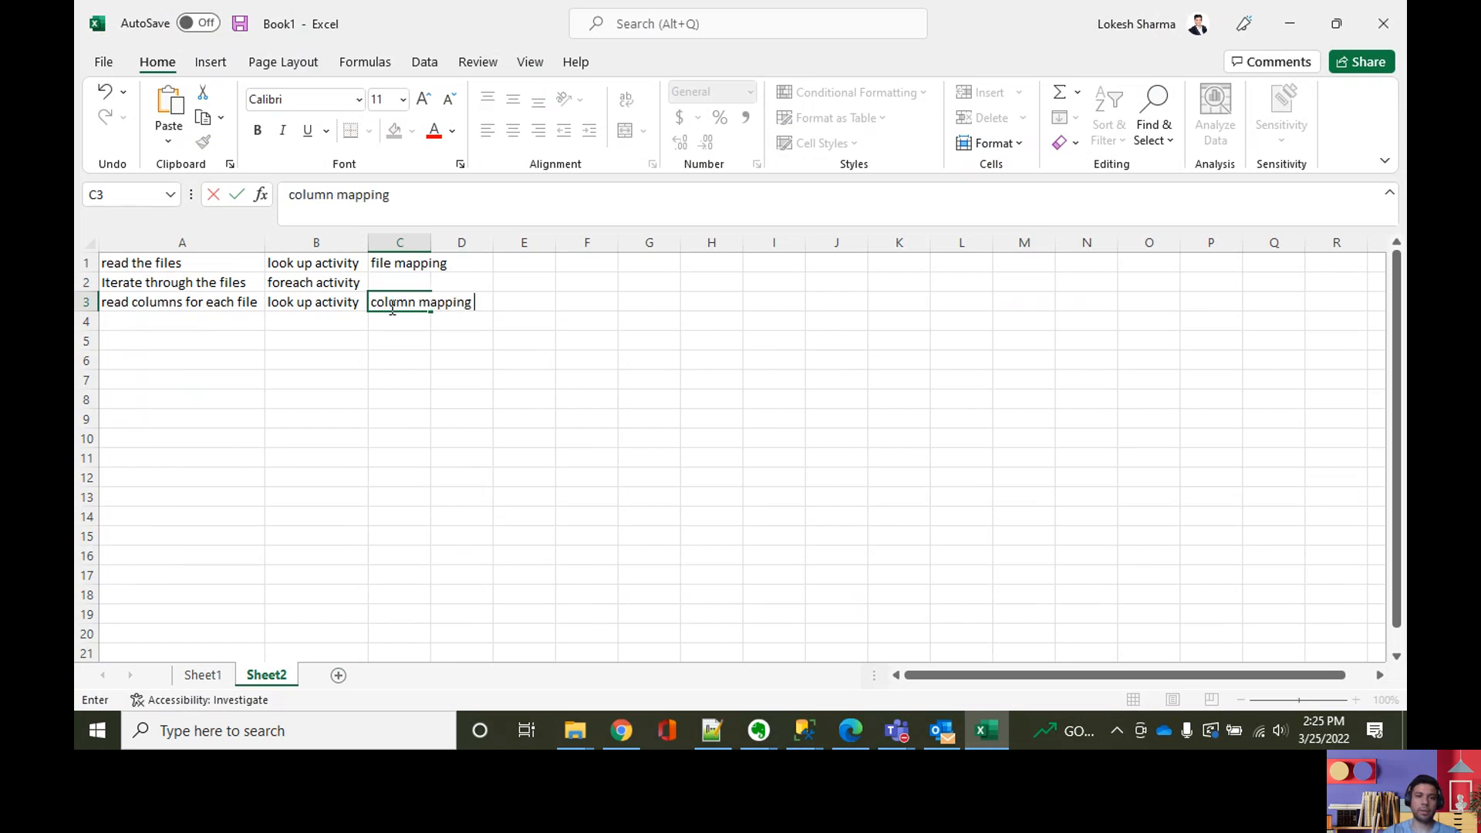
type("table")
left_click(409, 378)
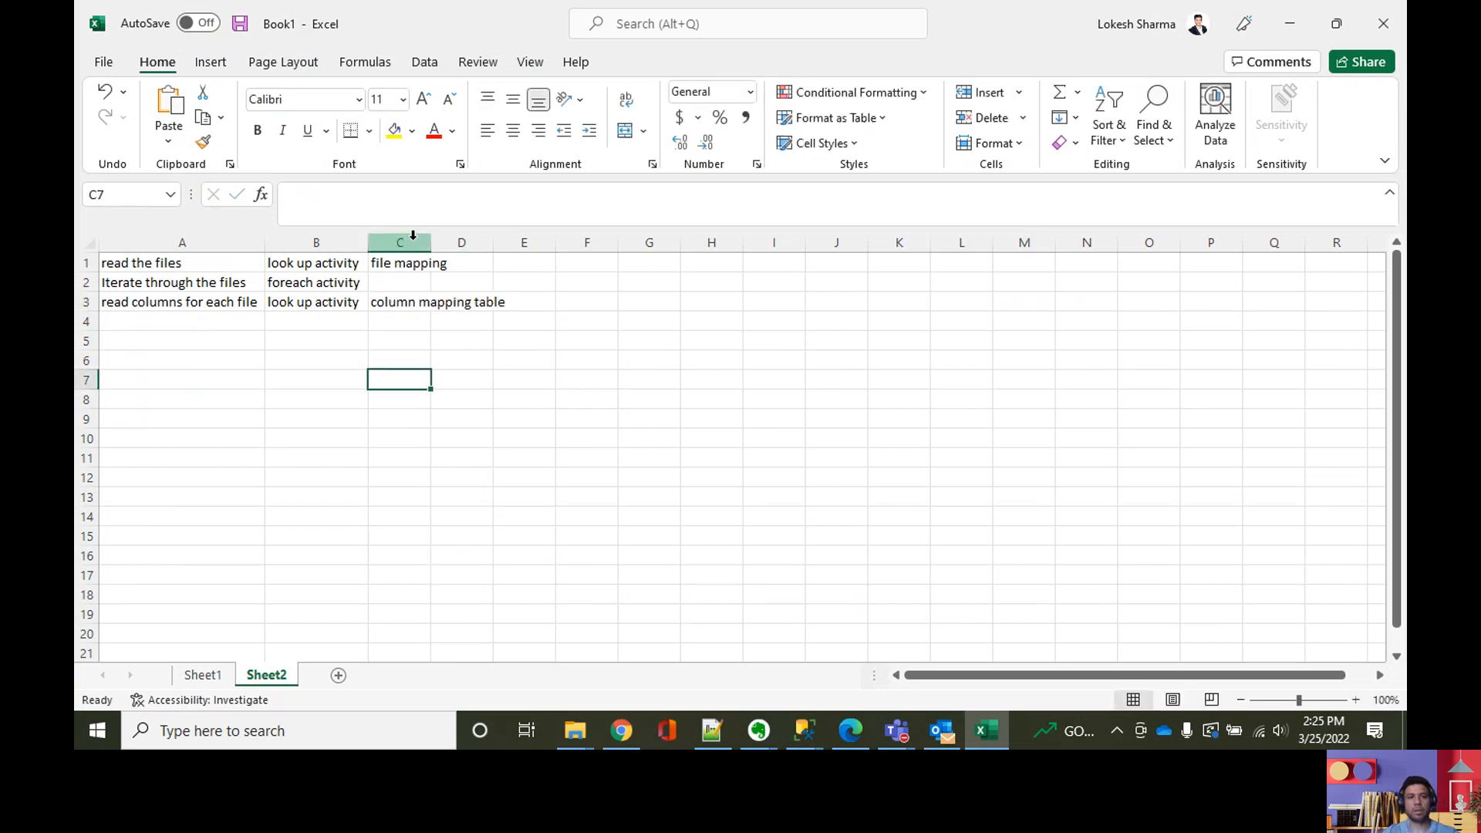
left_click(416, 240)
double_click(431, 241)
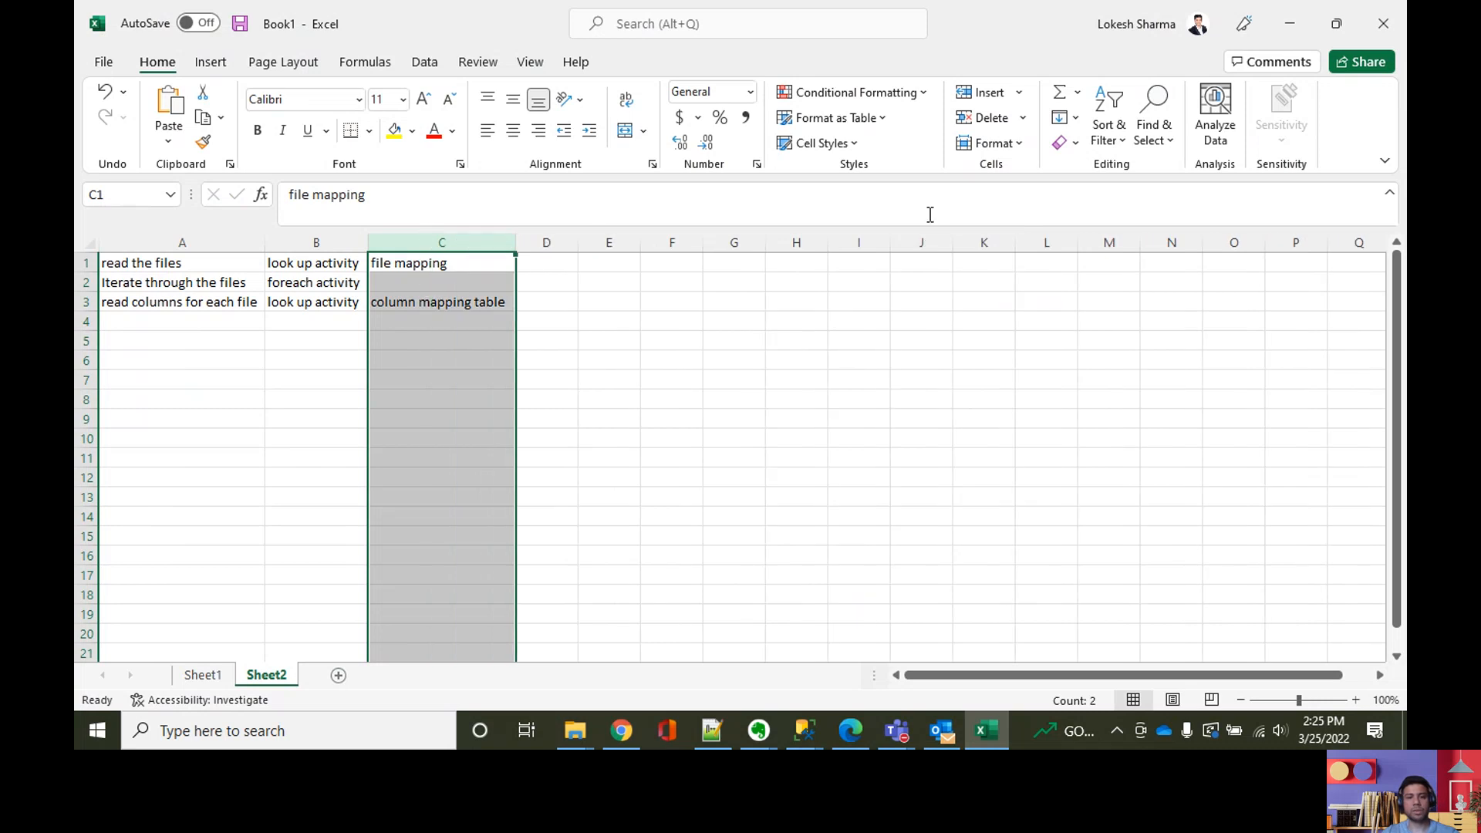
Step: Return to the BrownBagDF factory in Chrome and create a new blank pipeline
left_click(851, 736)
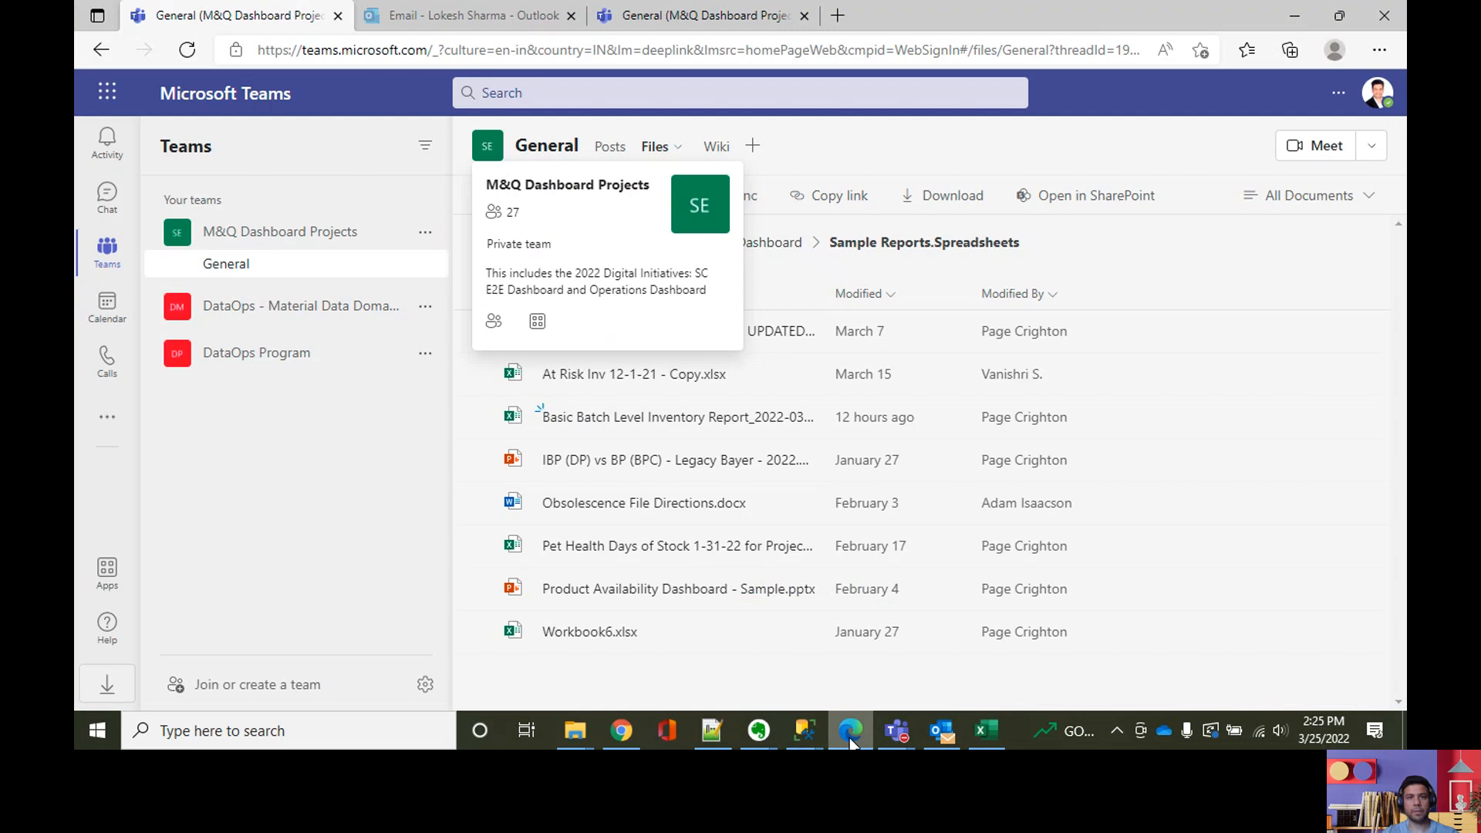
left_click(621, 731)
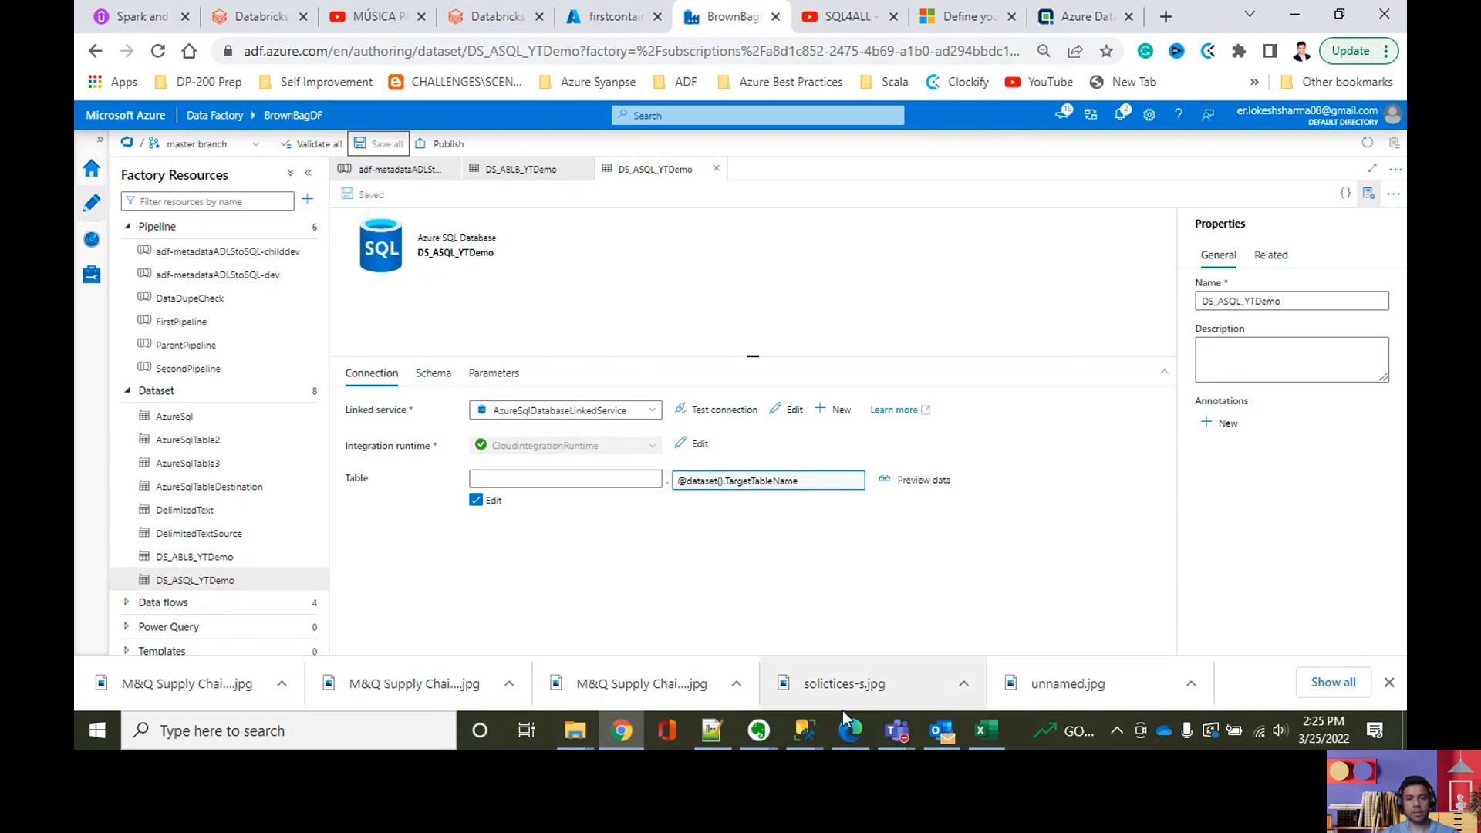
left_click(865, 722)
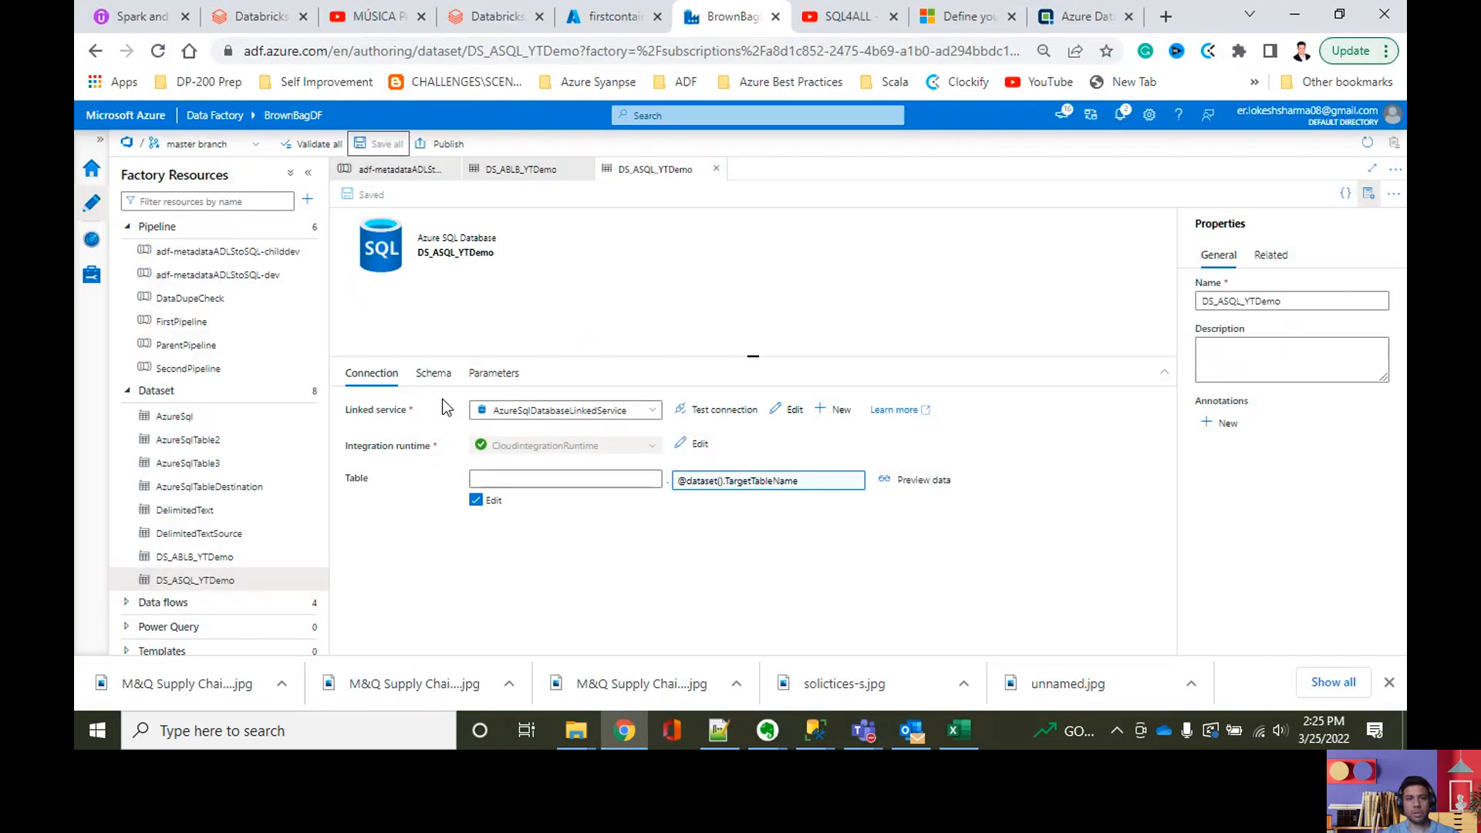
left_click(308, 199)
mouse_move(339, 222)
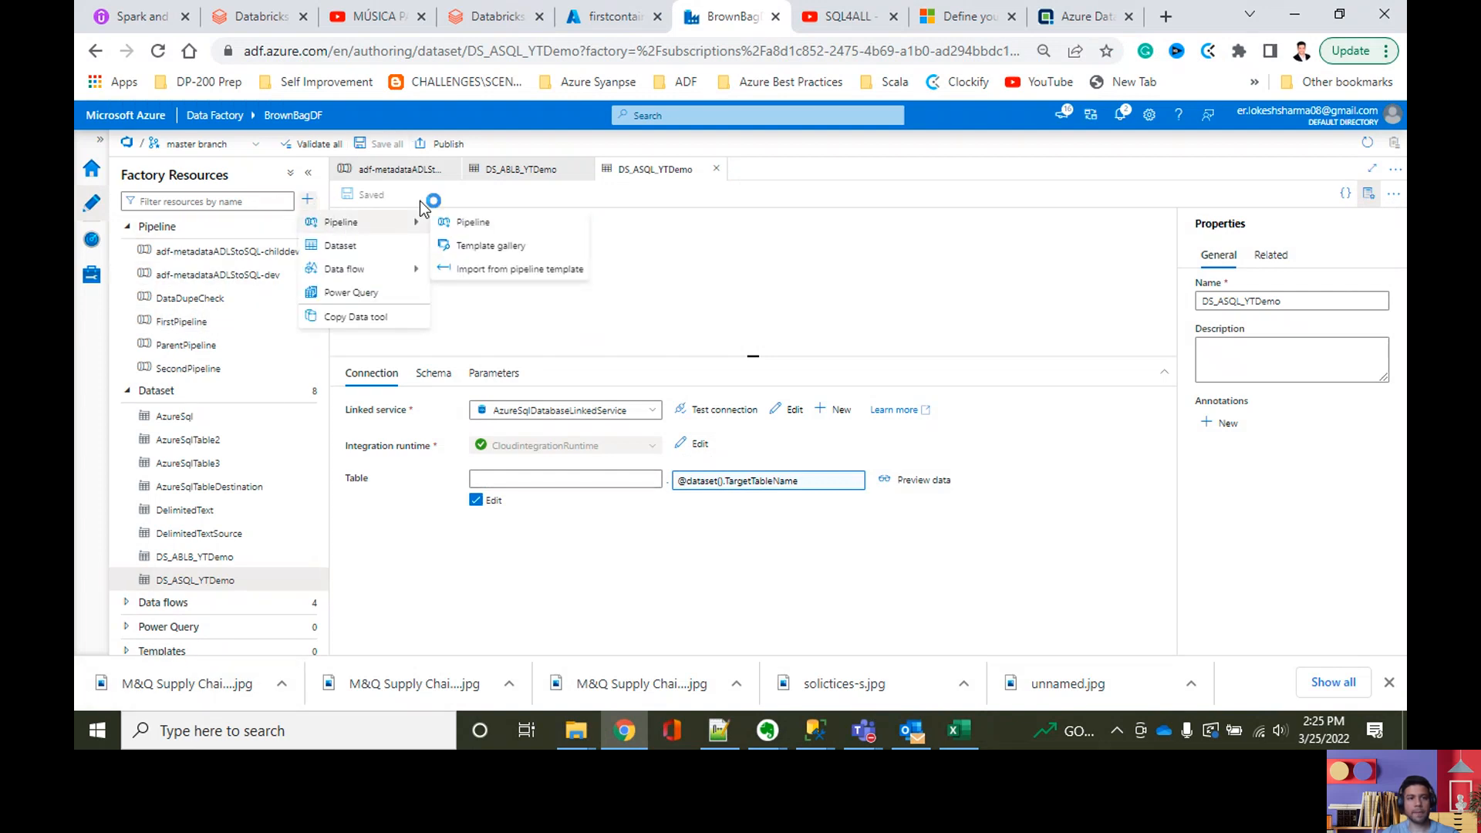
left_click(456, 218)
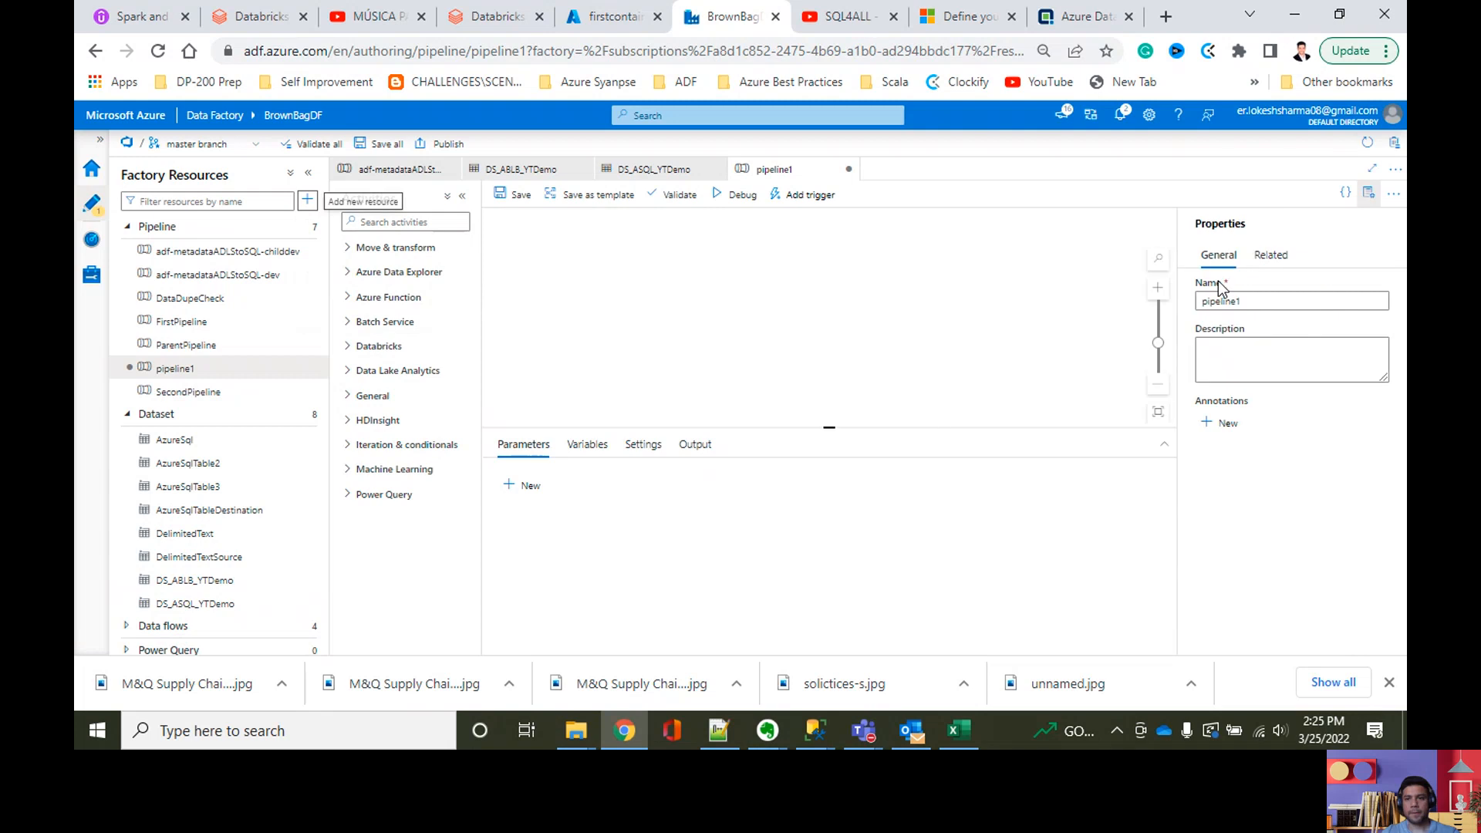
Step: Examine the pipeline naming conventions in the Adatis article on Azure Data Factory best practices
left_click(1087, 16)
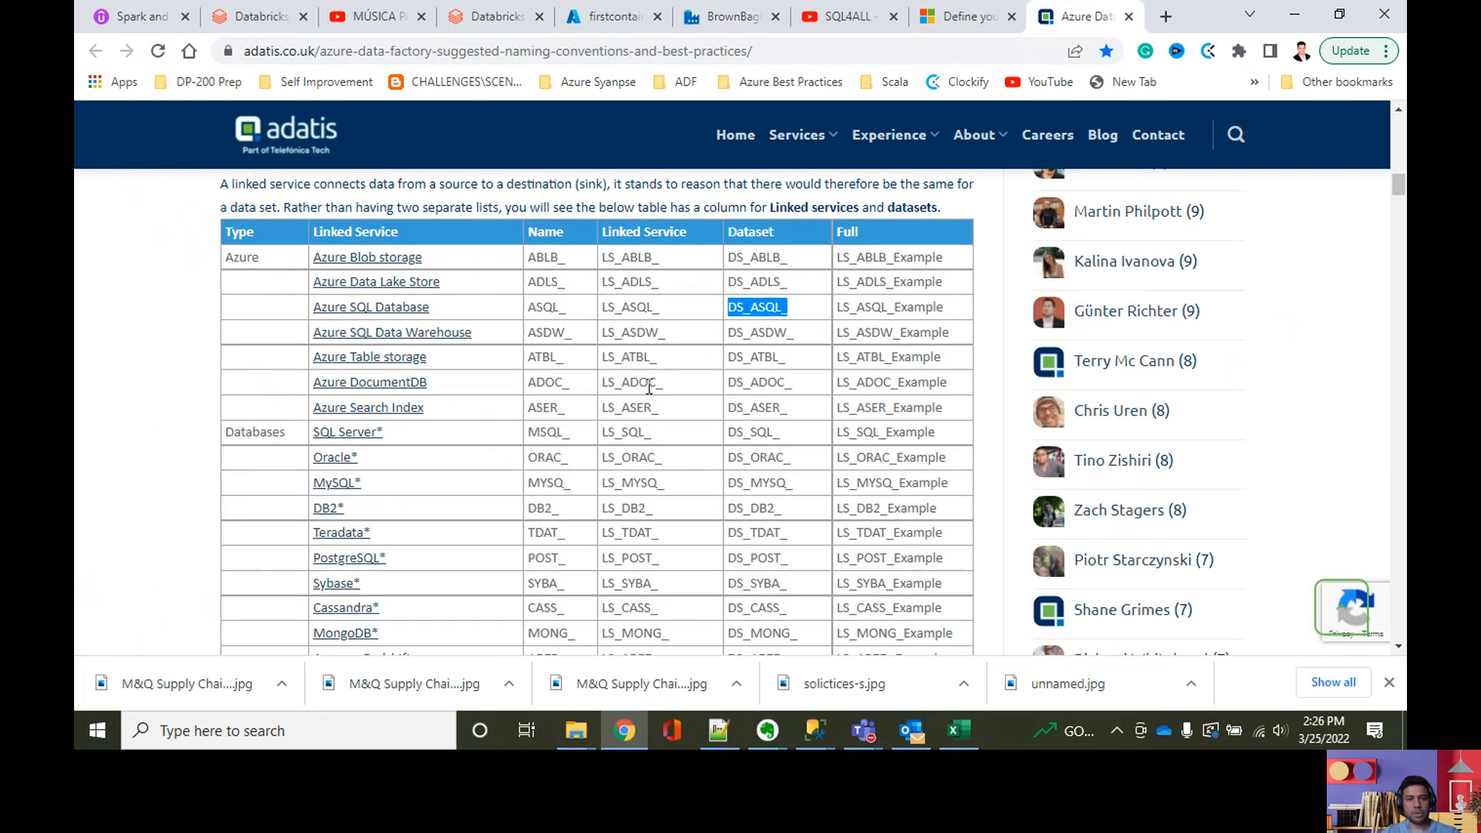
scroll(655, 385, "down", 2)
scroll(644, 397, "up", 3)
scroll(632, 407, "down", 3)
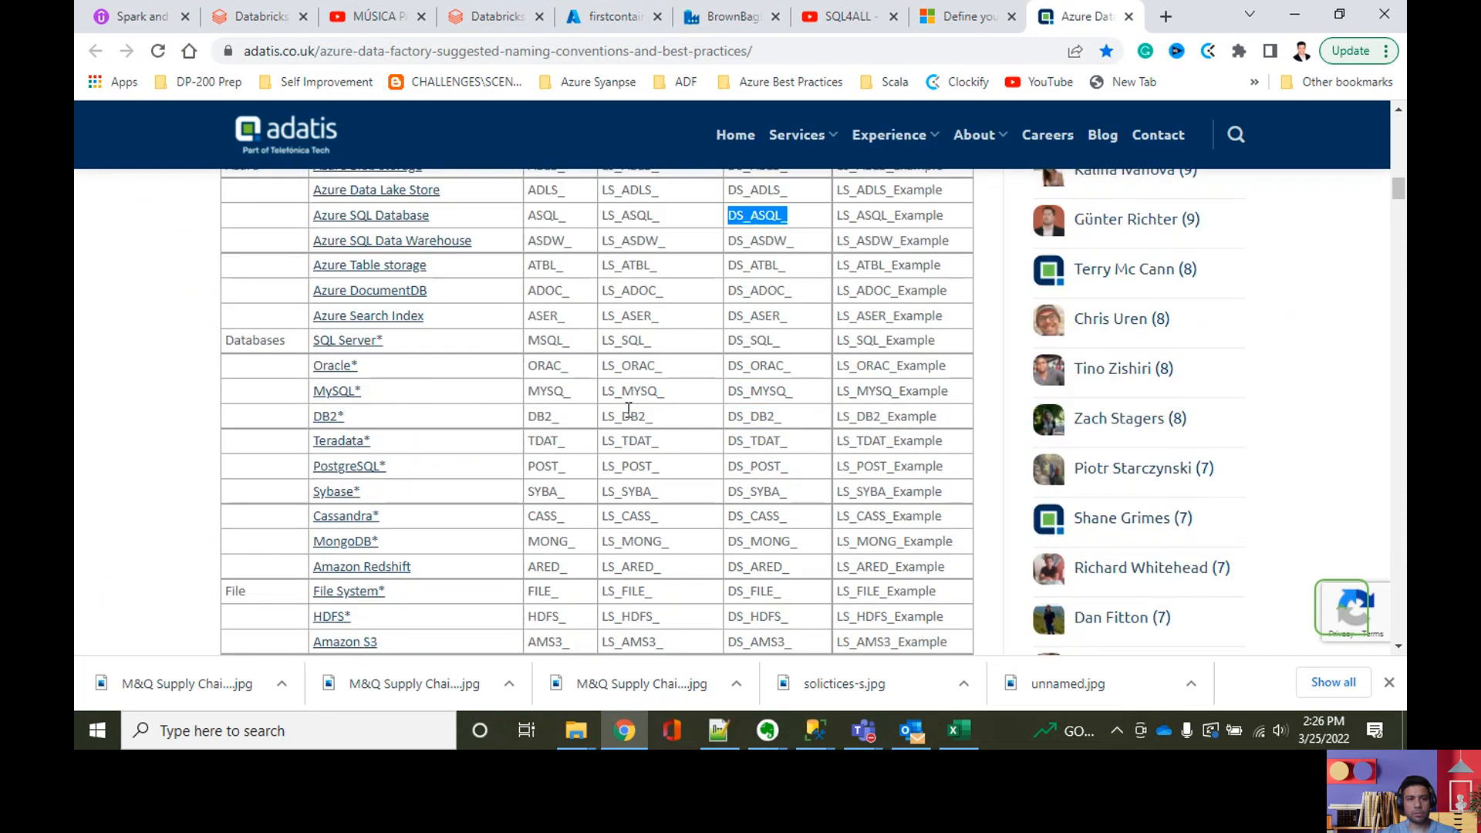
scroll(626, 416, "down", 1)
scroll(626, 420, "up", 5)
scroll(621, 424, "down", 8)
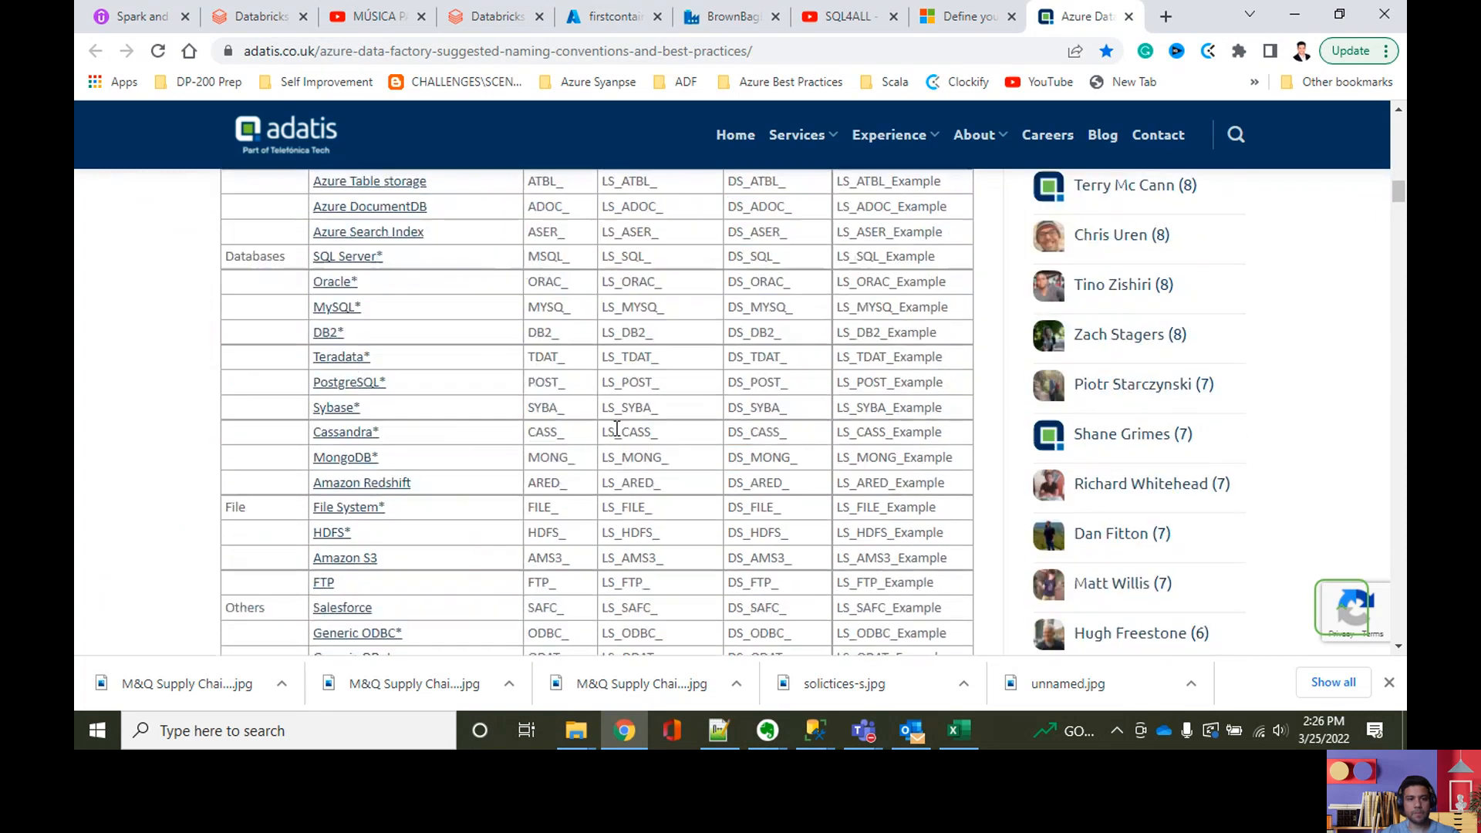
scroll(617, 427, "down", 4)
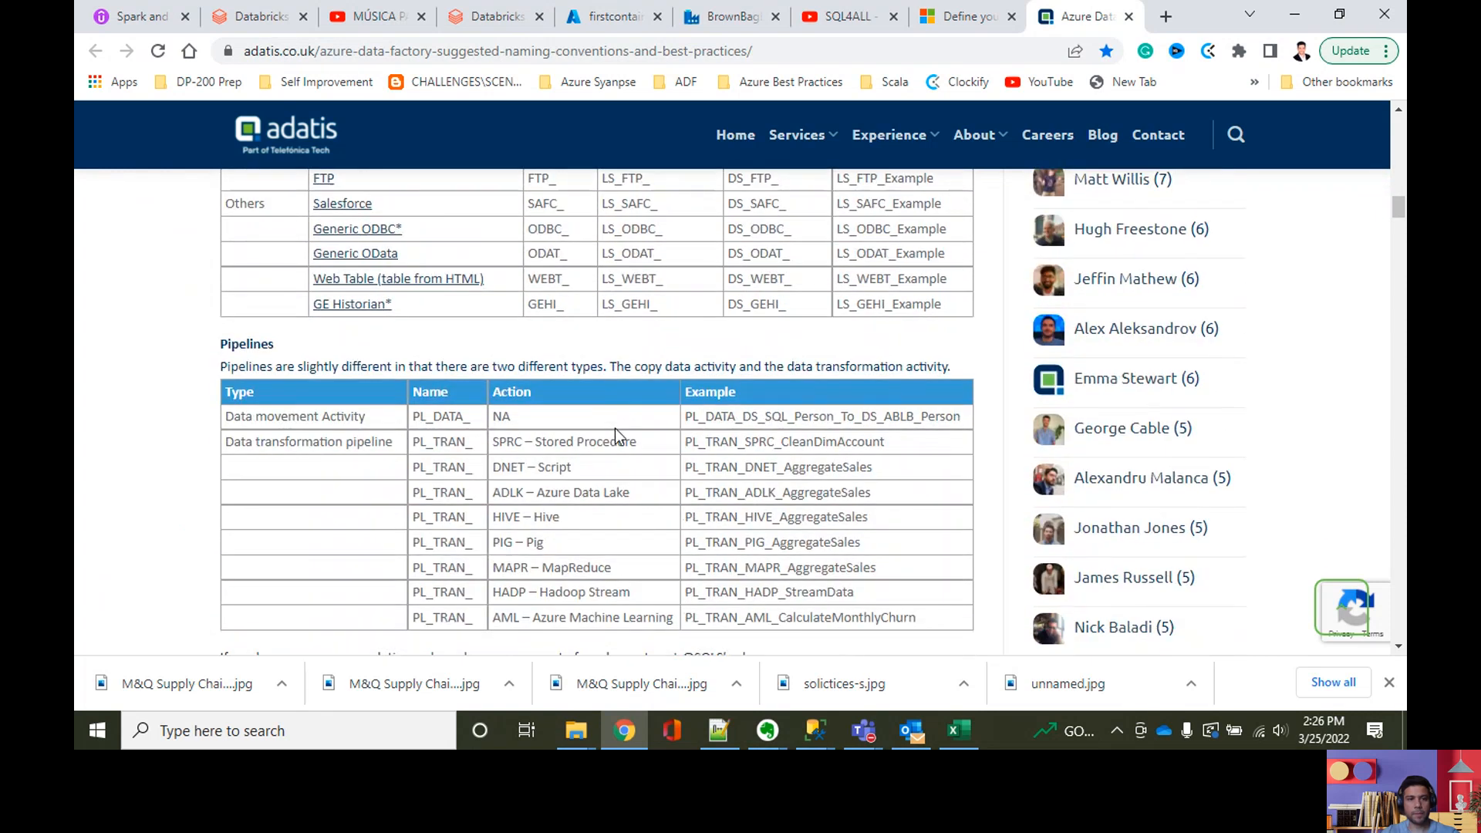
scroll(614, 428, "up", 8)
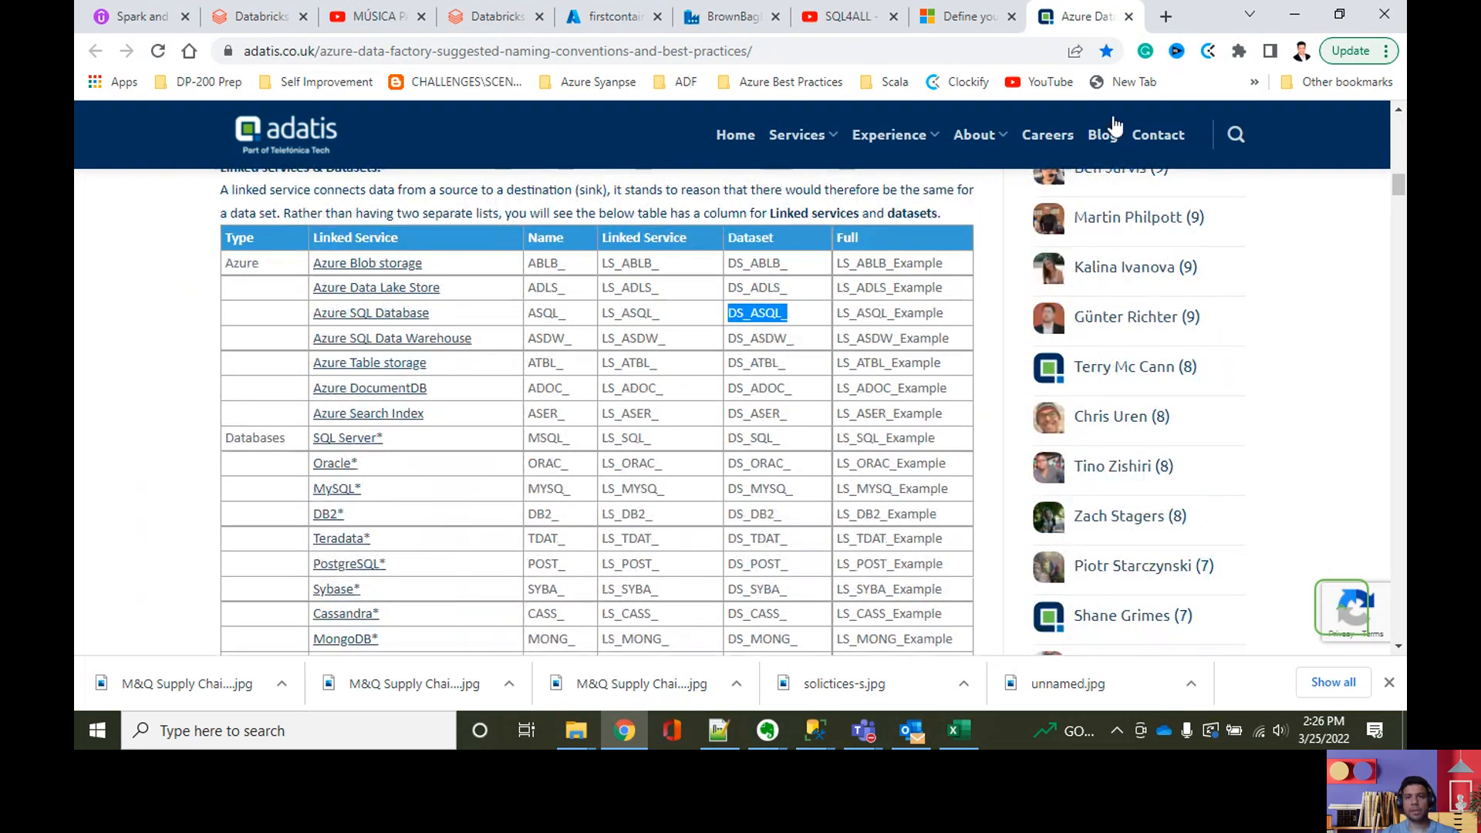
Step: Return to the BrownBagDF factory and name the new pipeline adf_YouTubeDemo
left_click(1295, 22)
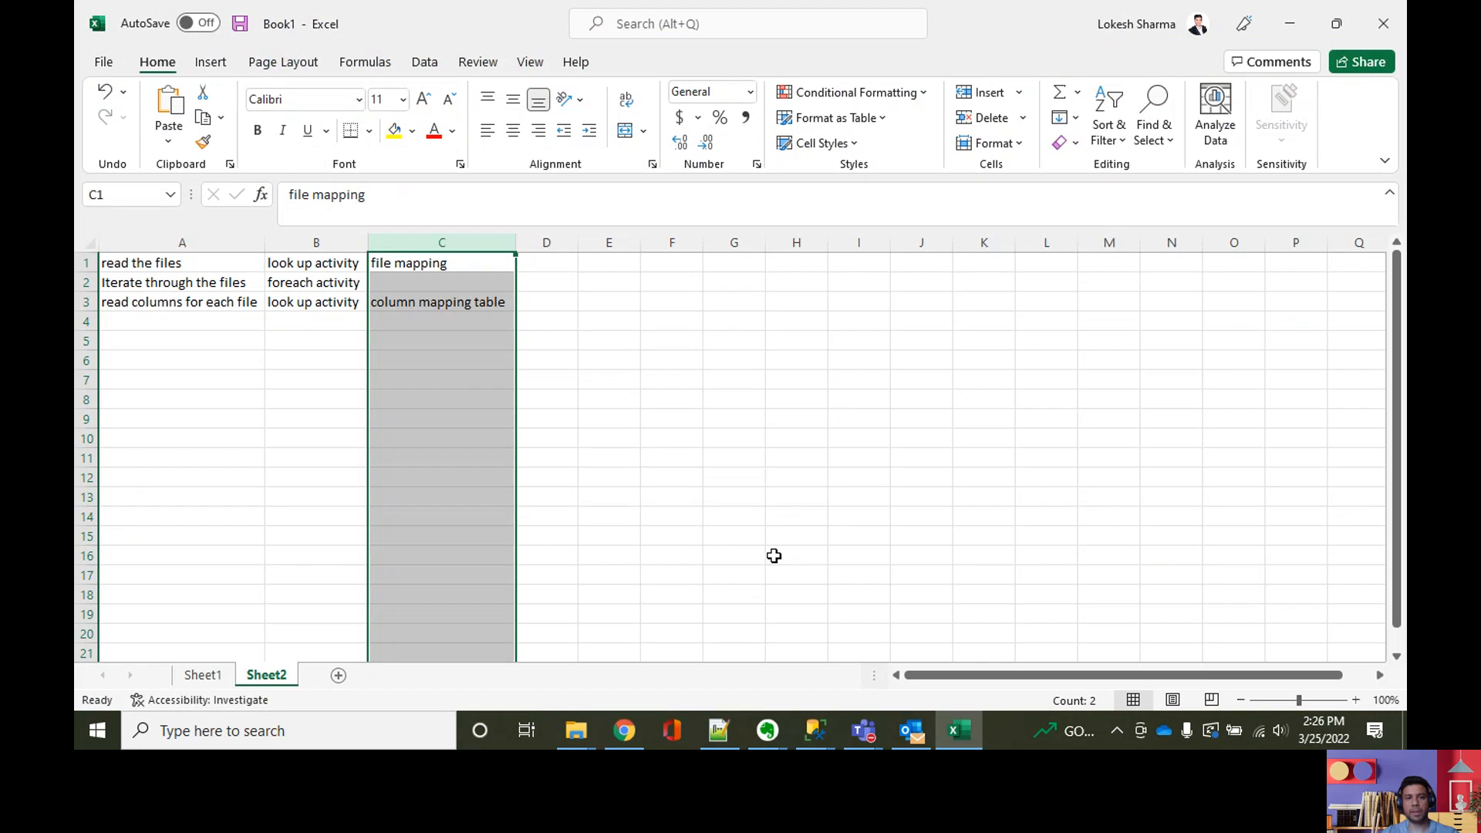
left_click(625, 731)
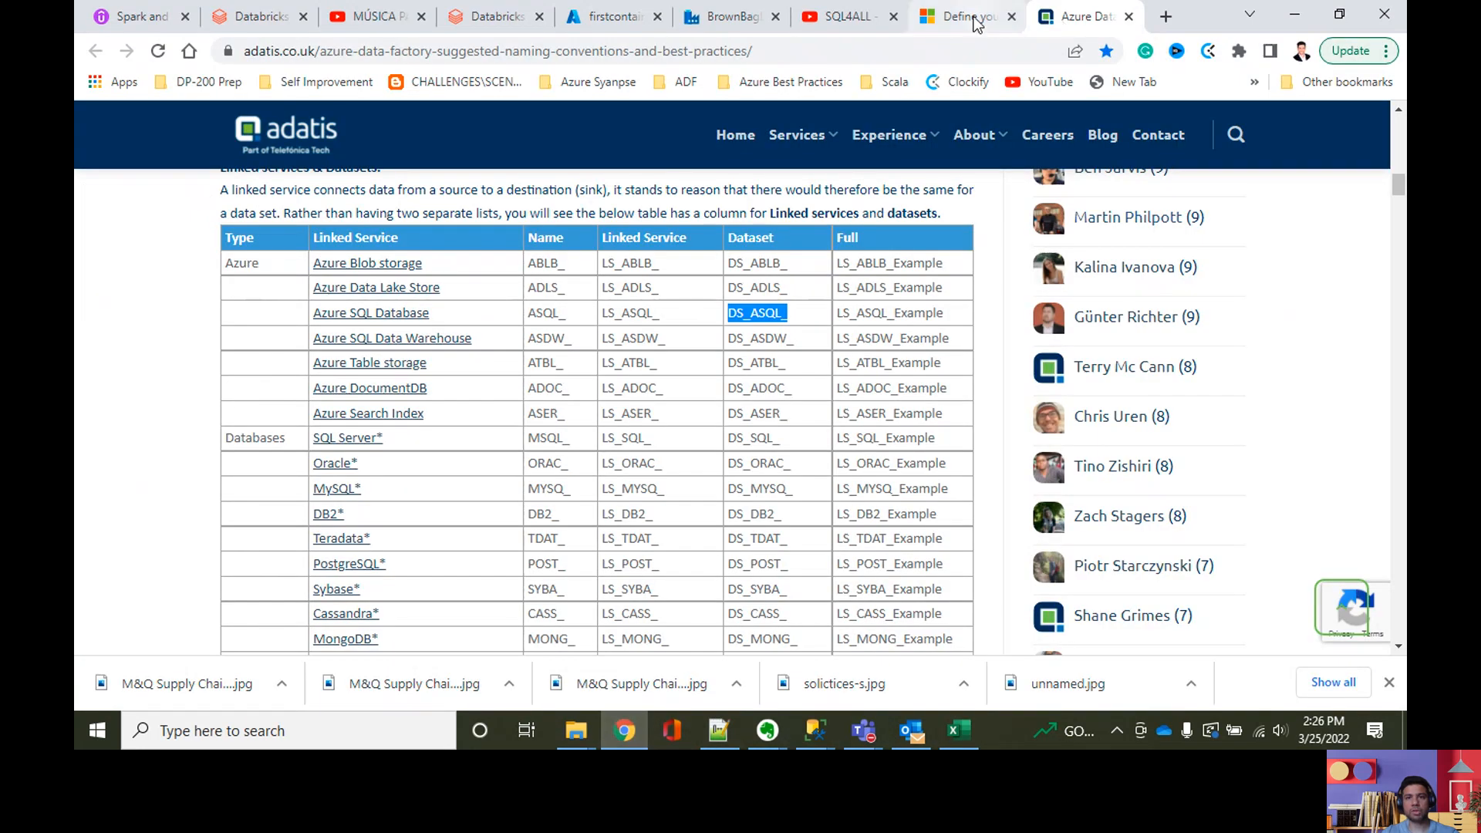
left_click(734, 19)
double_click(1233, 303)
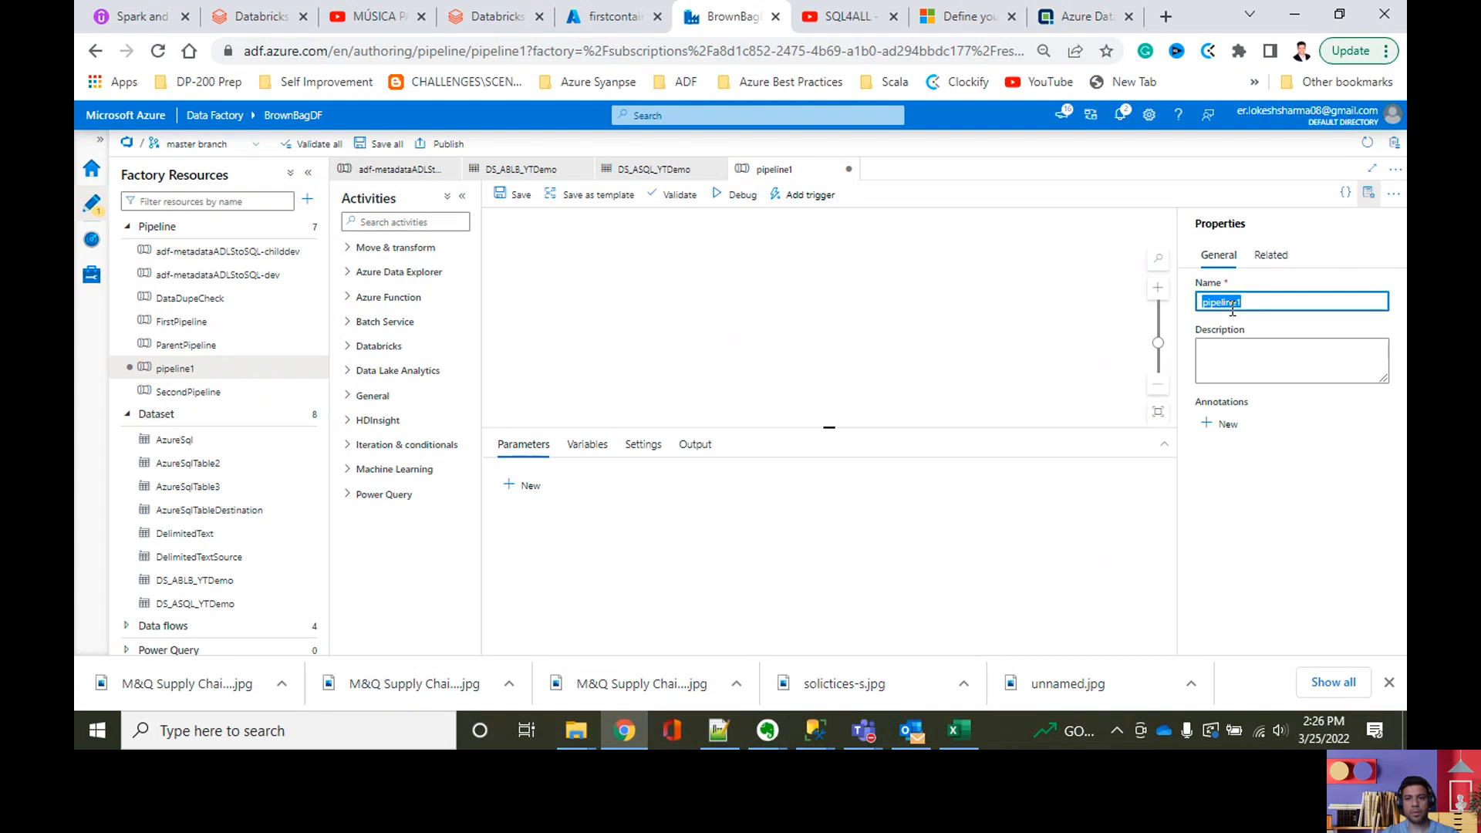
type("adf_Y")
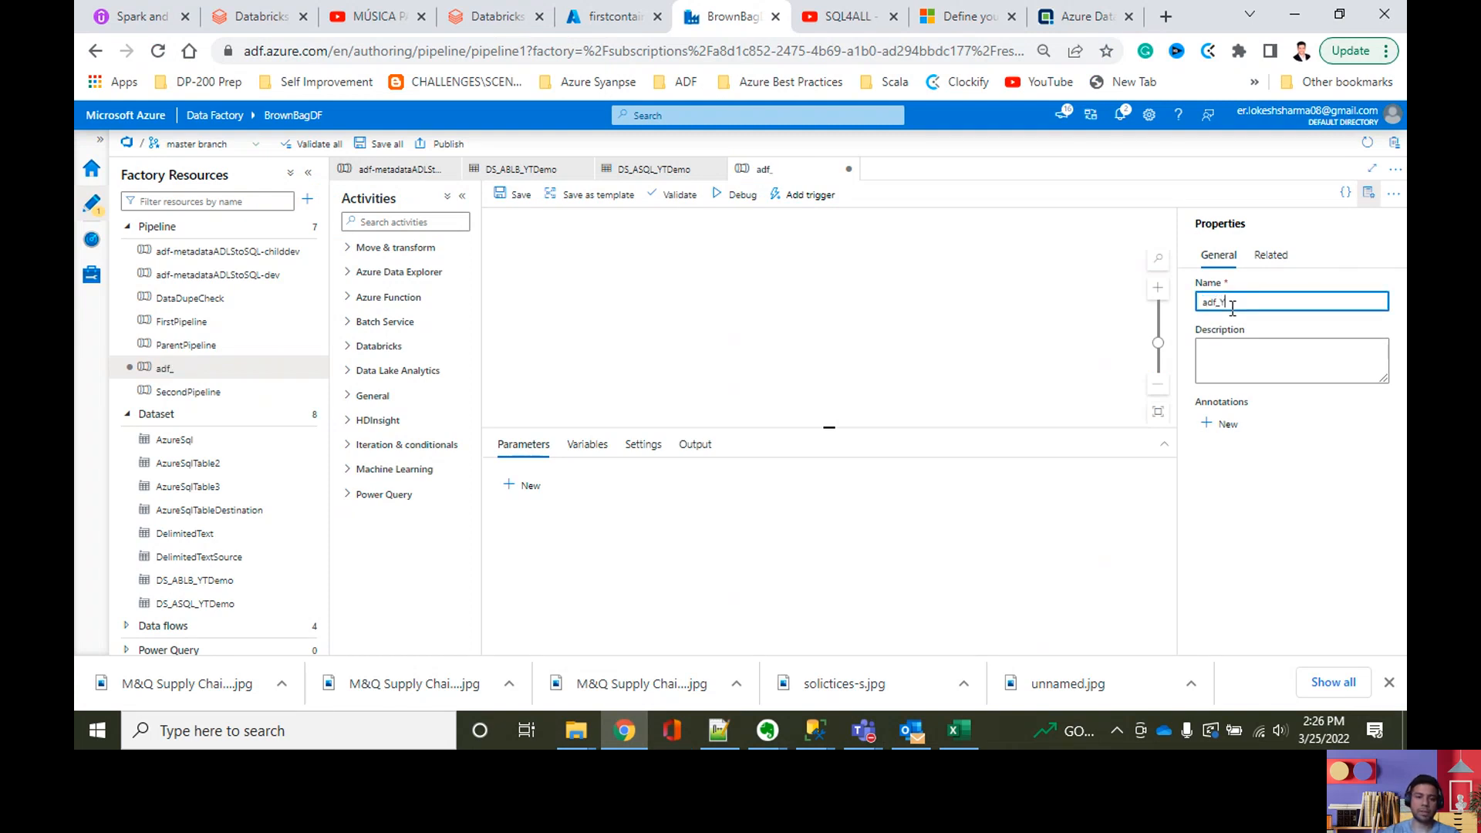
type("ouTuve")
key("BackSpace")
key("BackSpace")
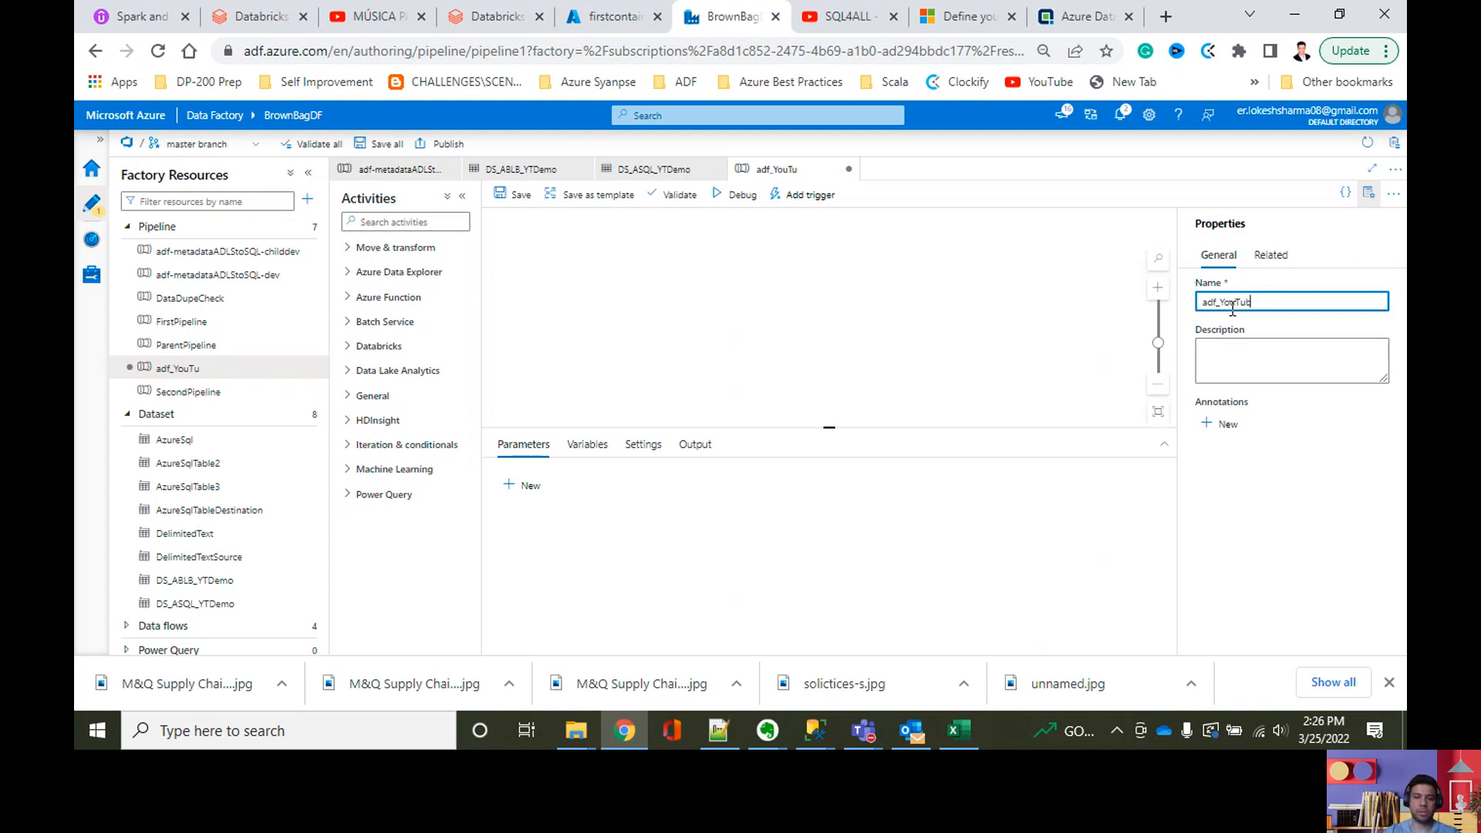
type("beDemo")
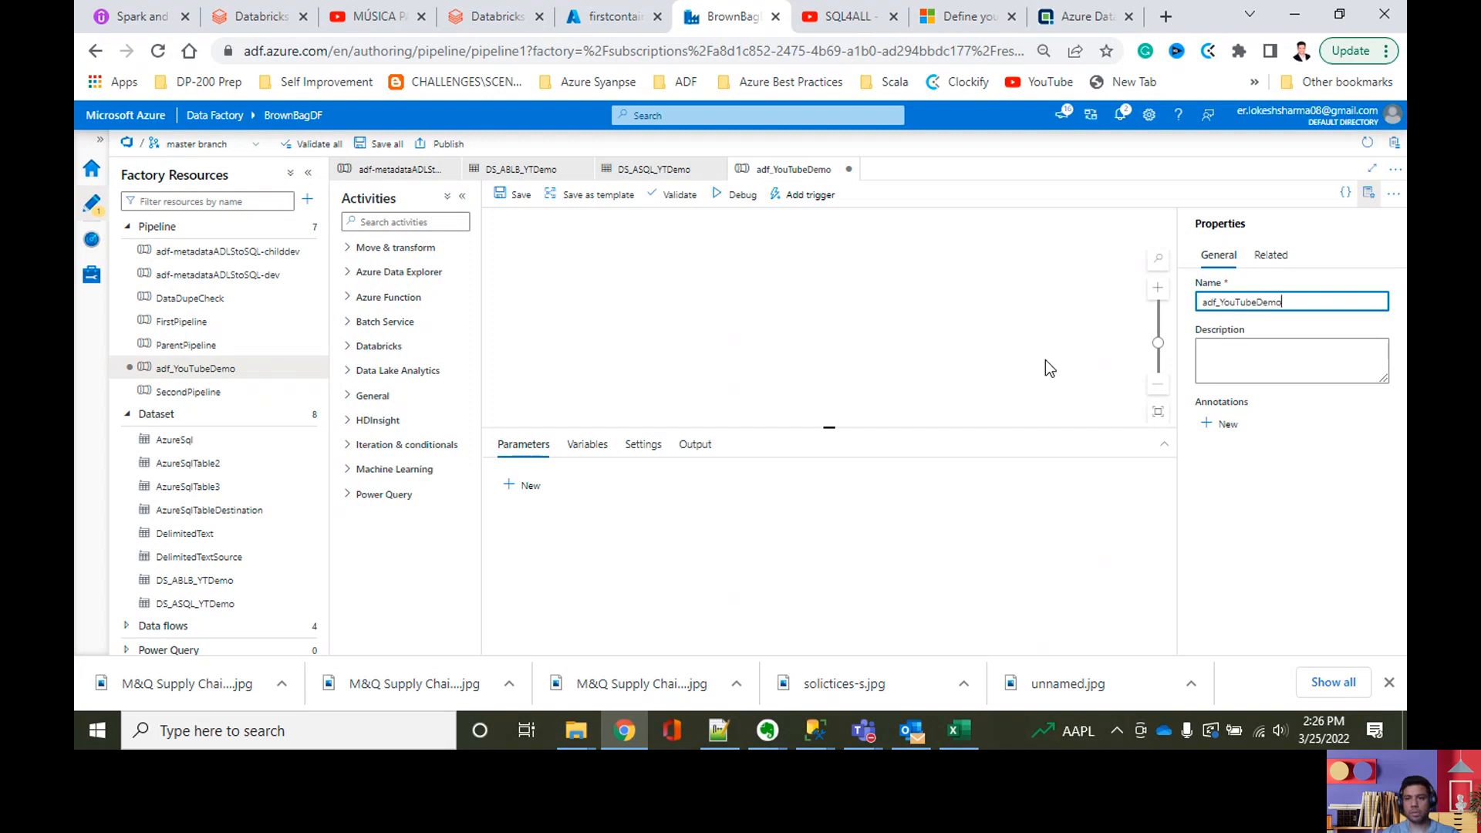
Step: Replace the underscore in the pipeline's name with a hyphen so it reads adf-YouTubeDemo
key("ctrl+plus")
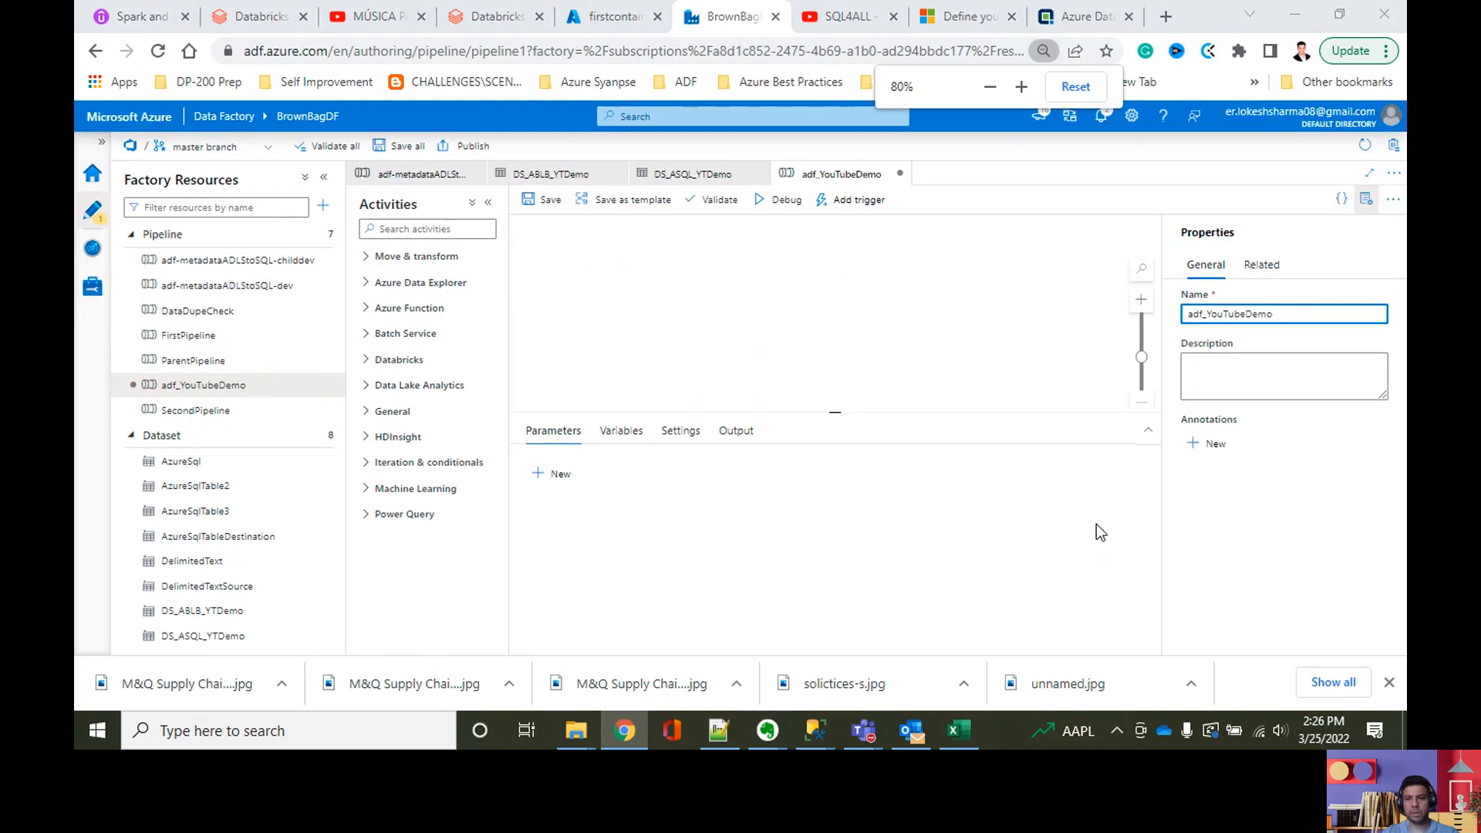
key("super")
key("Escape")
key("ctrl+plus")
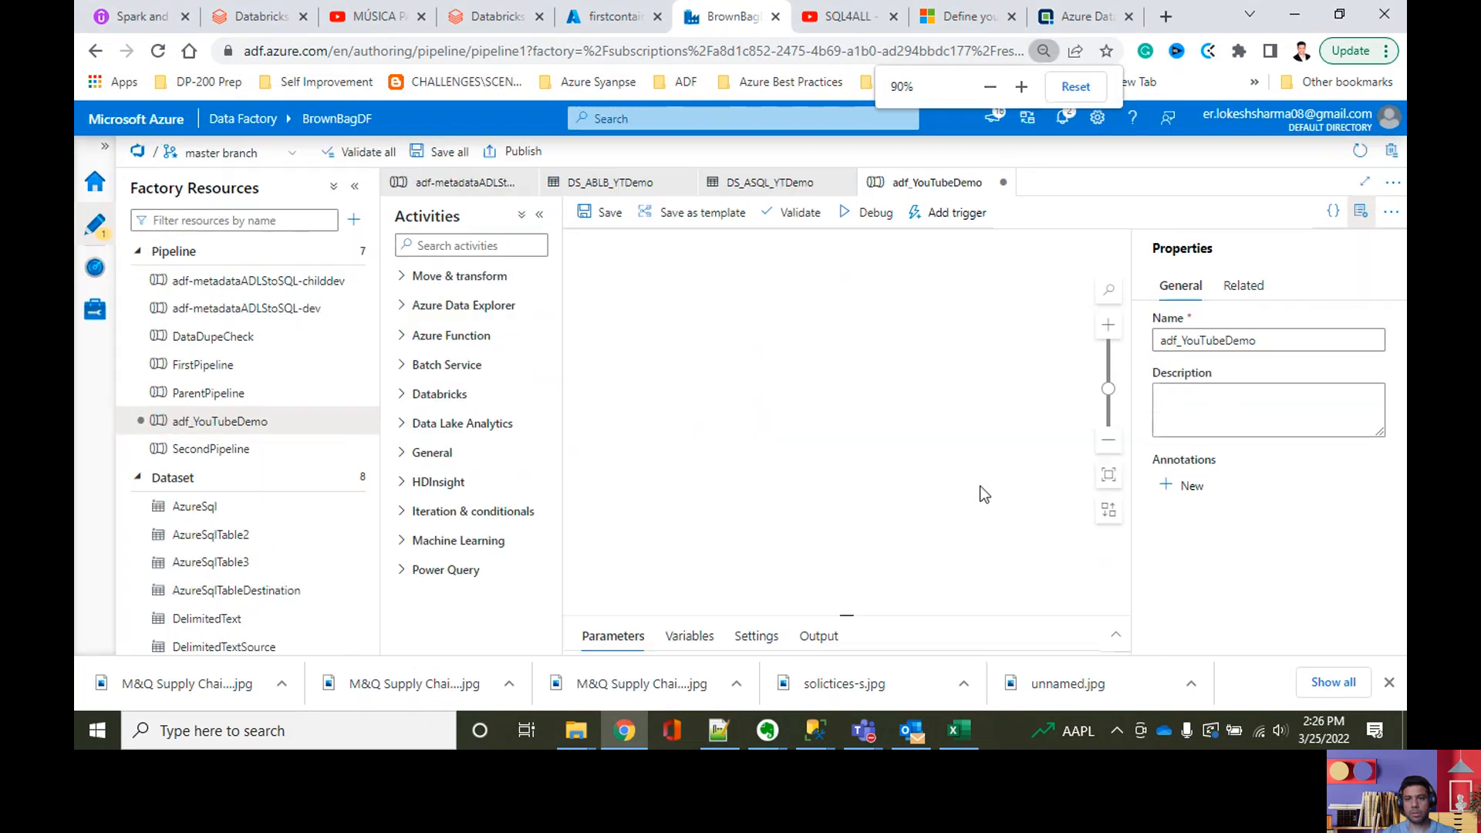
left_click(1269, 341)
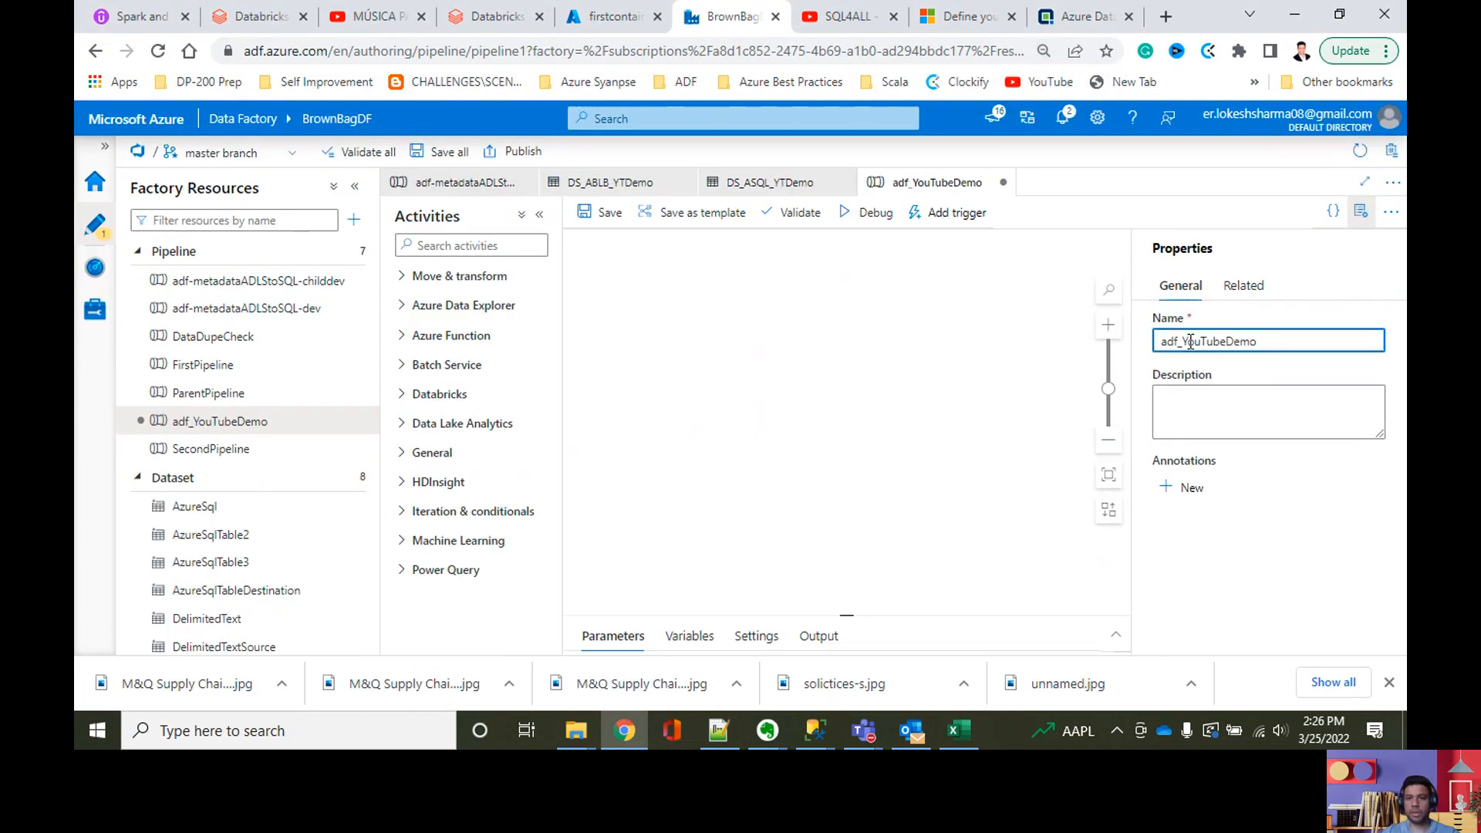
key("BackSpace")
type("-")
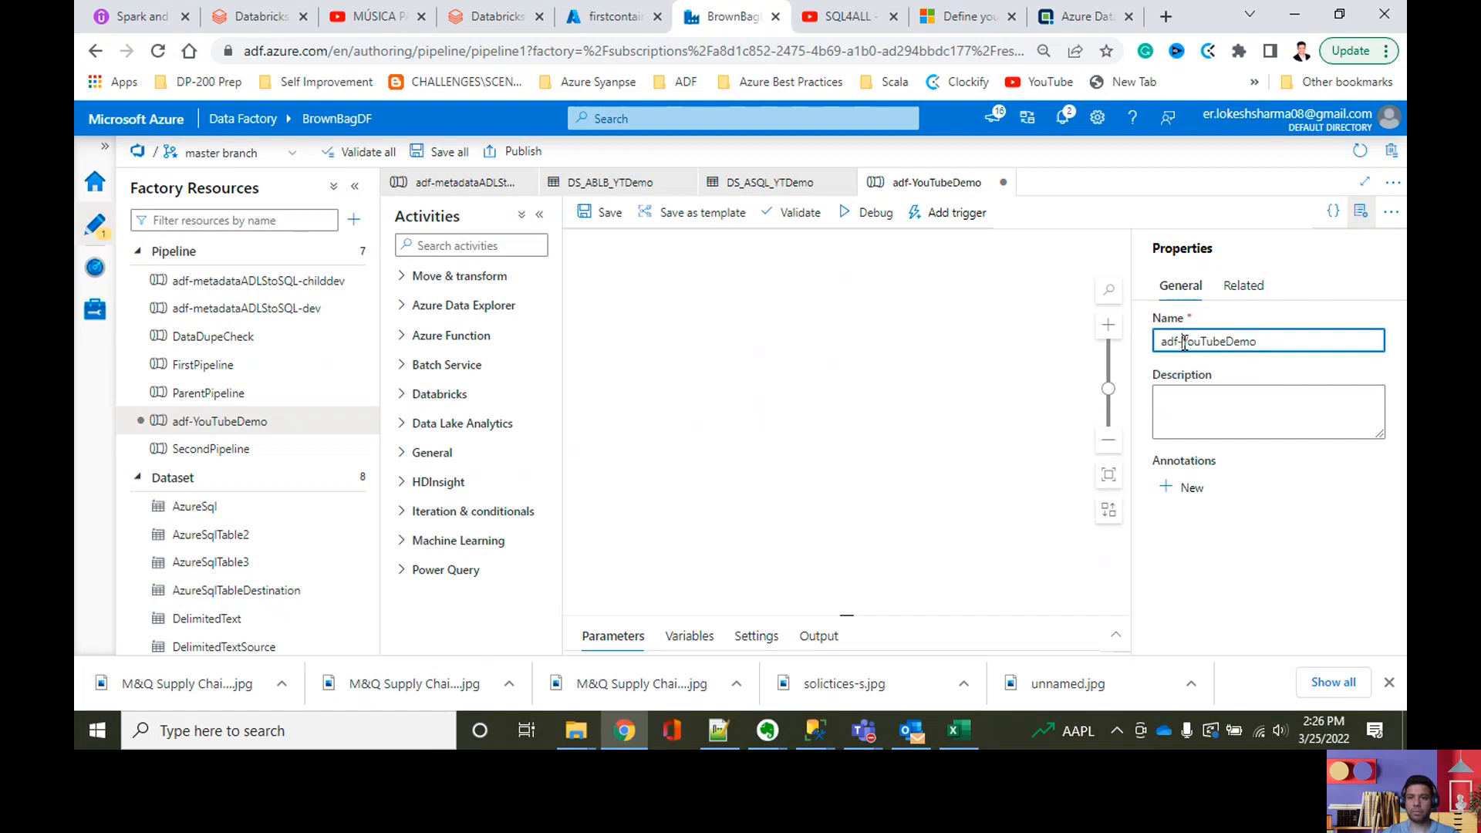
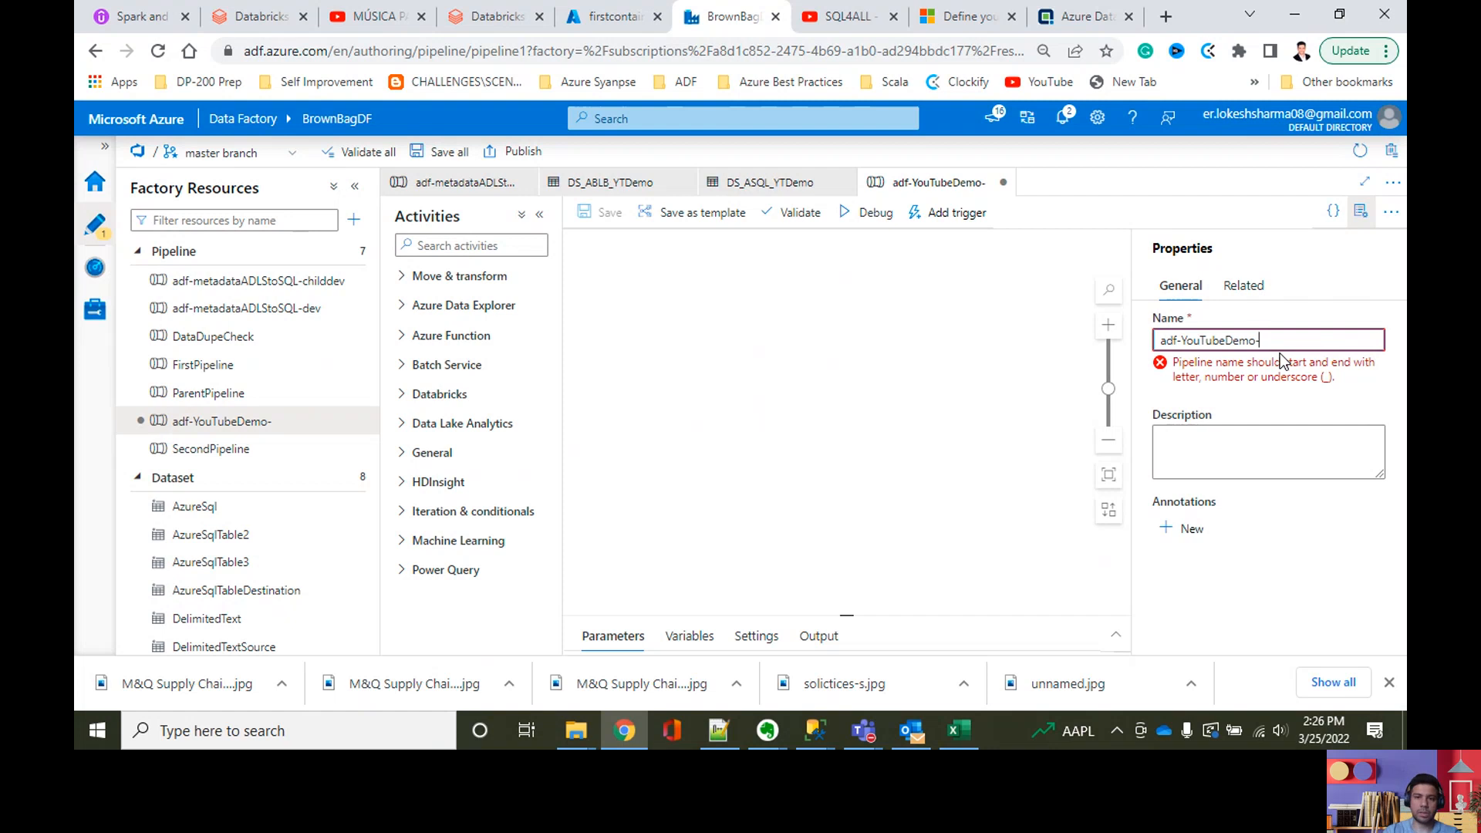
Step: Complete the pipeline's name as adf-YouTubeDemo-dev
type("v")
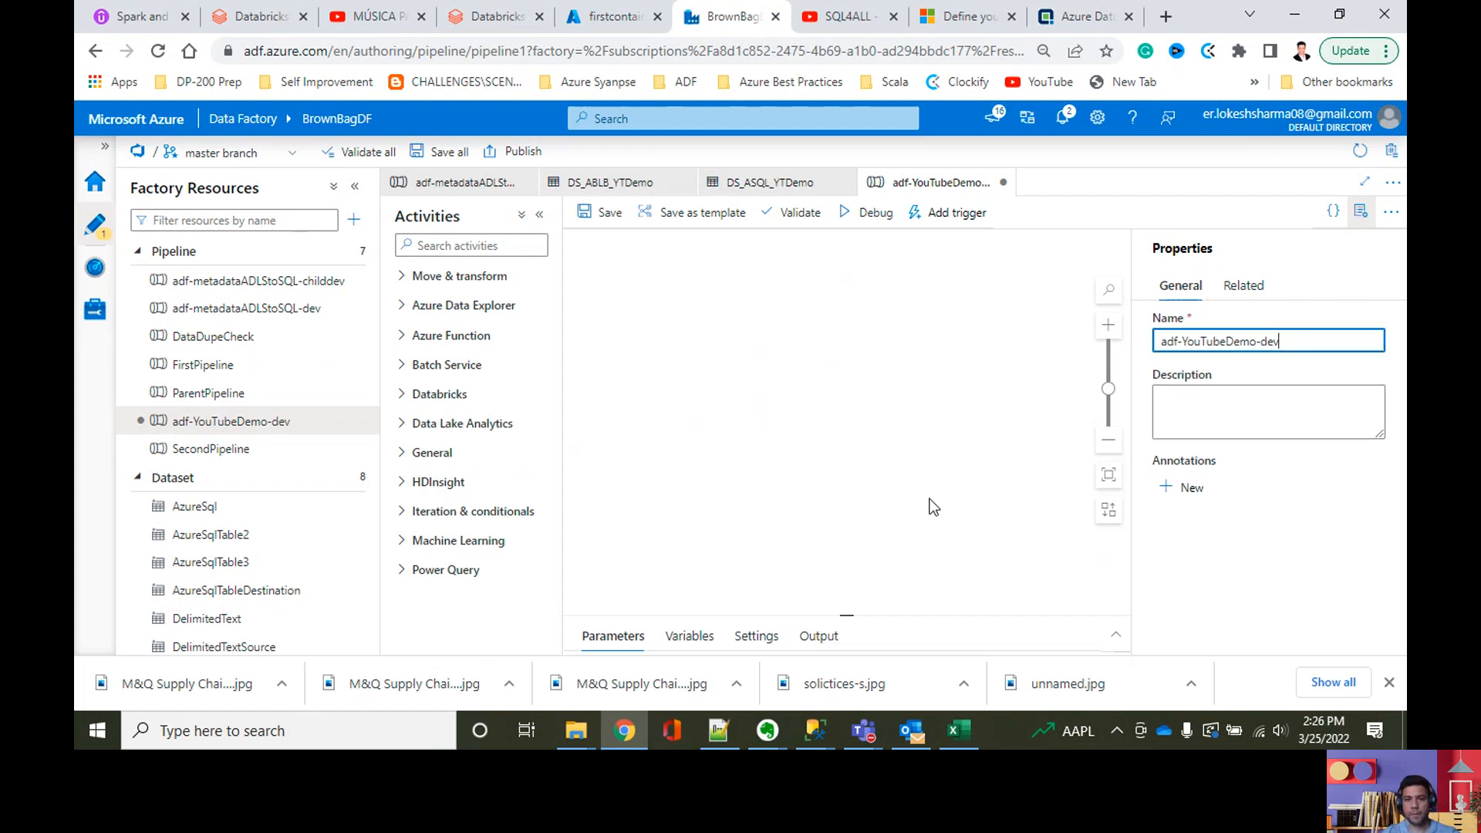
left_click(872, 434)
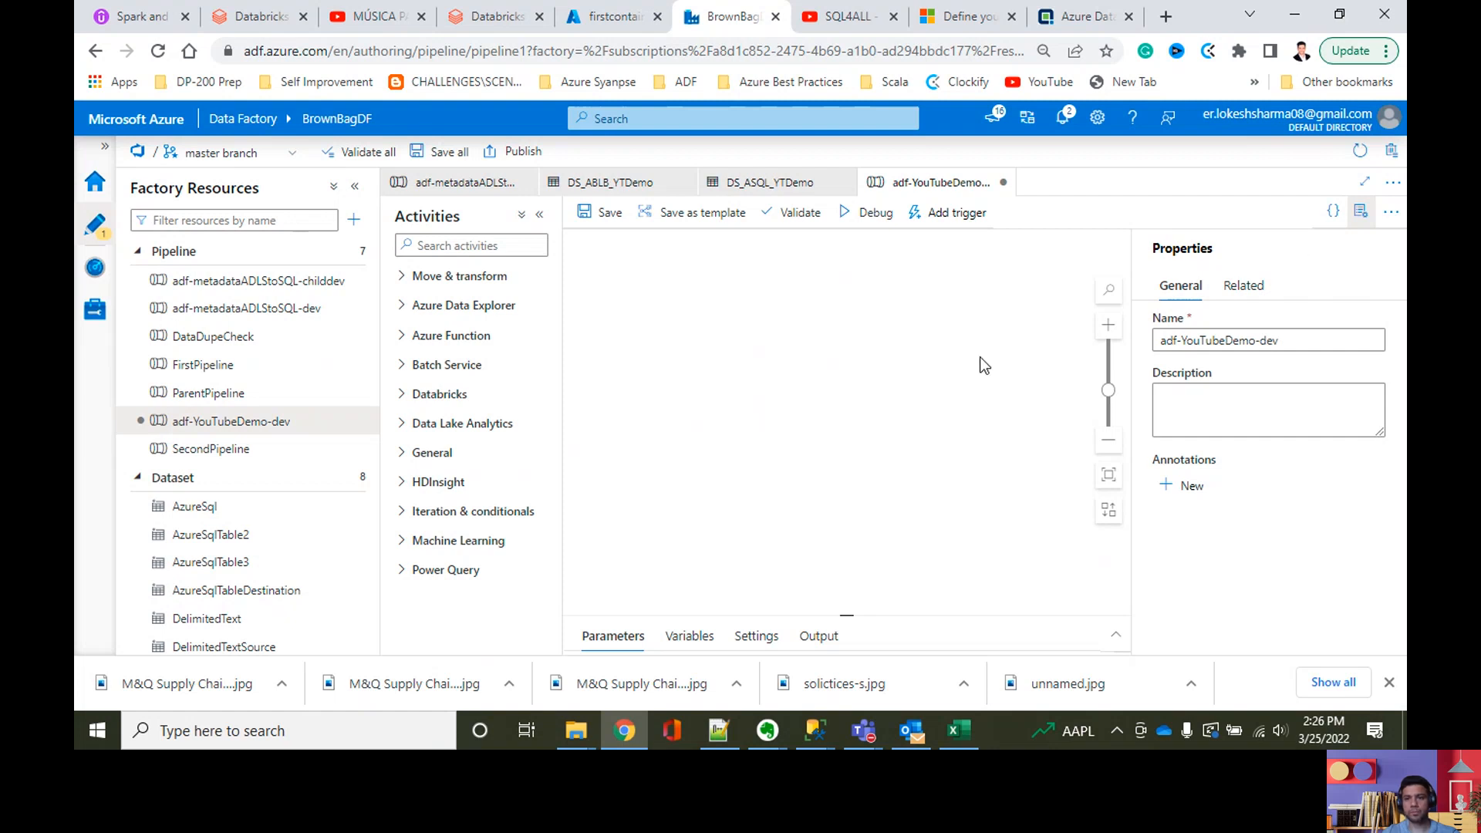
Step: Find the Lookup activity and add it to the empty pipeline canvas
left_click(484, 243)
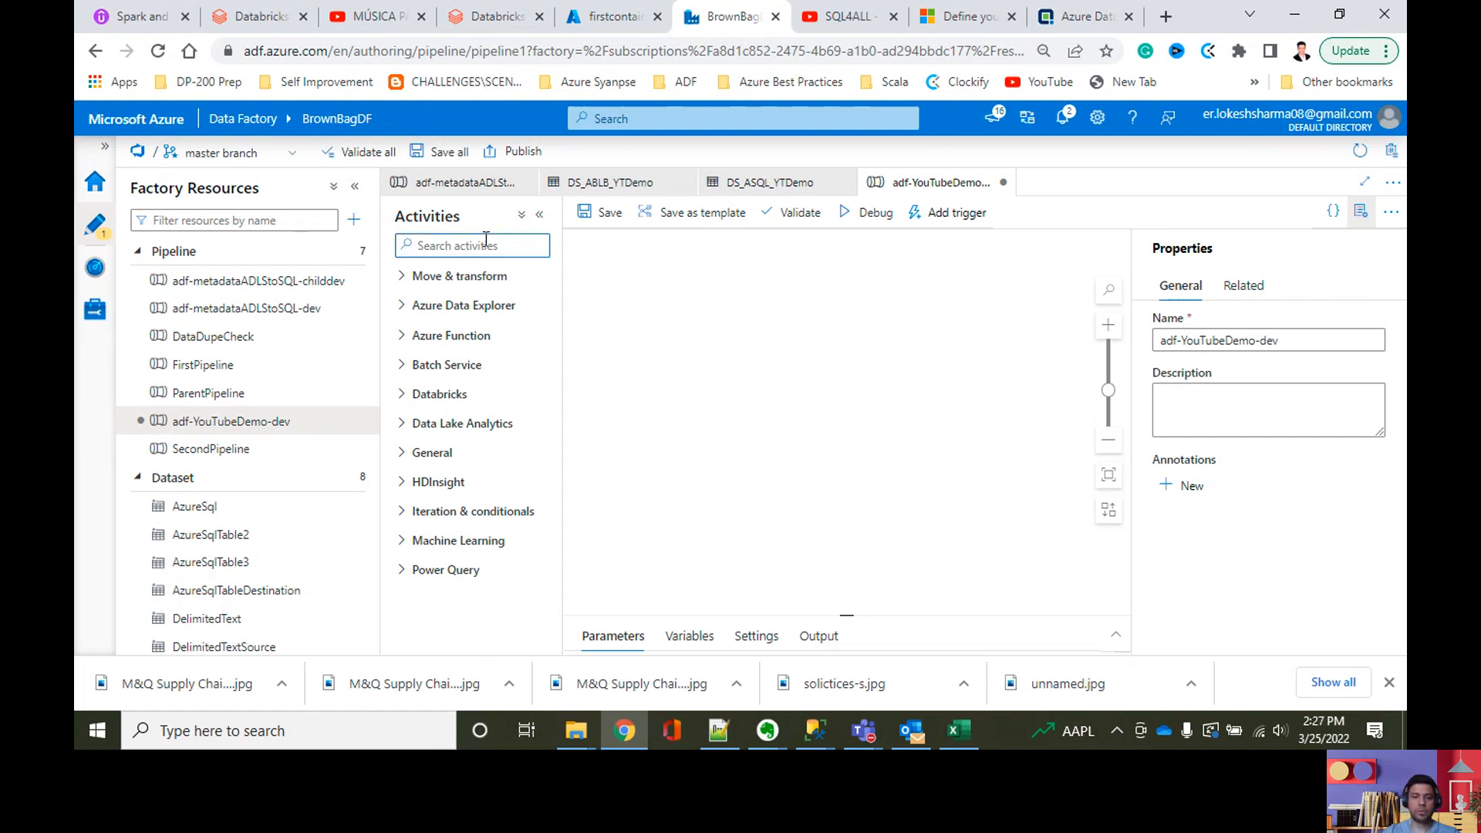
type("look")
left_click_drag(445, 299, 687, 271)
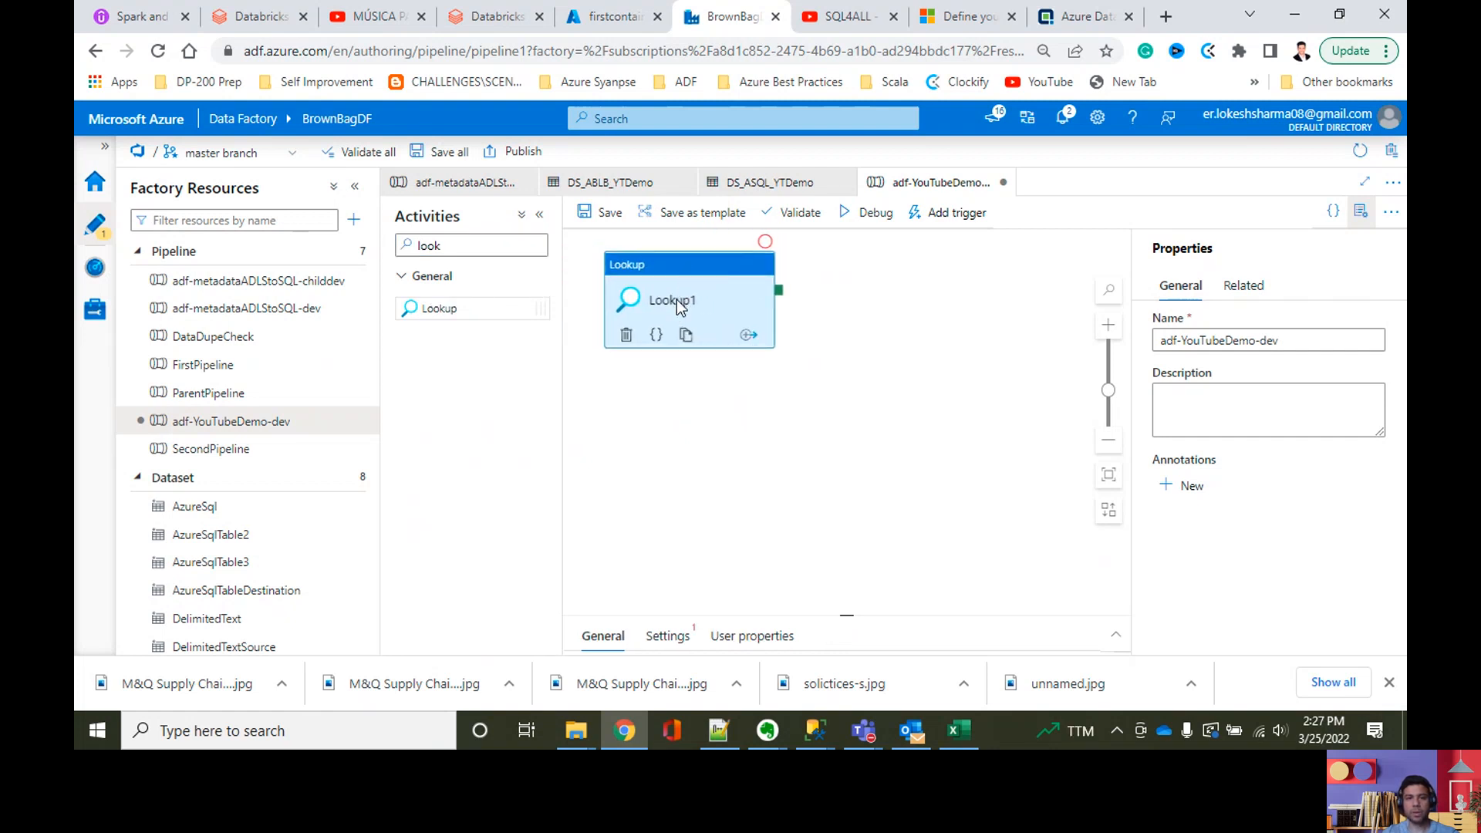
Step: Hide the pipeline properties, enlarge the activity details and name the Lookup activity "Read the files"
left_click(1360, 212)
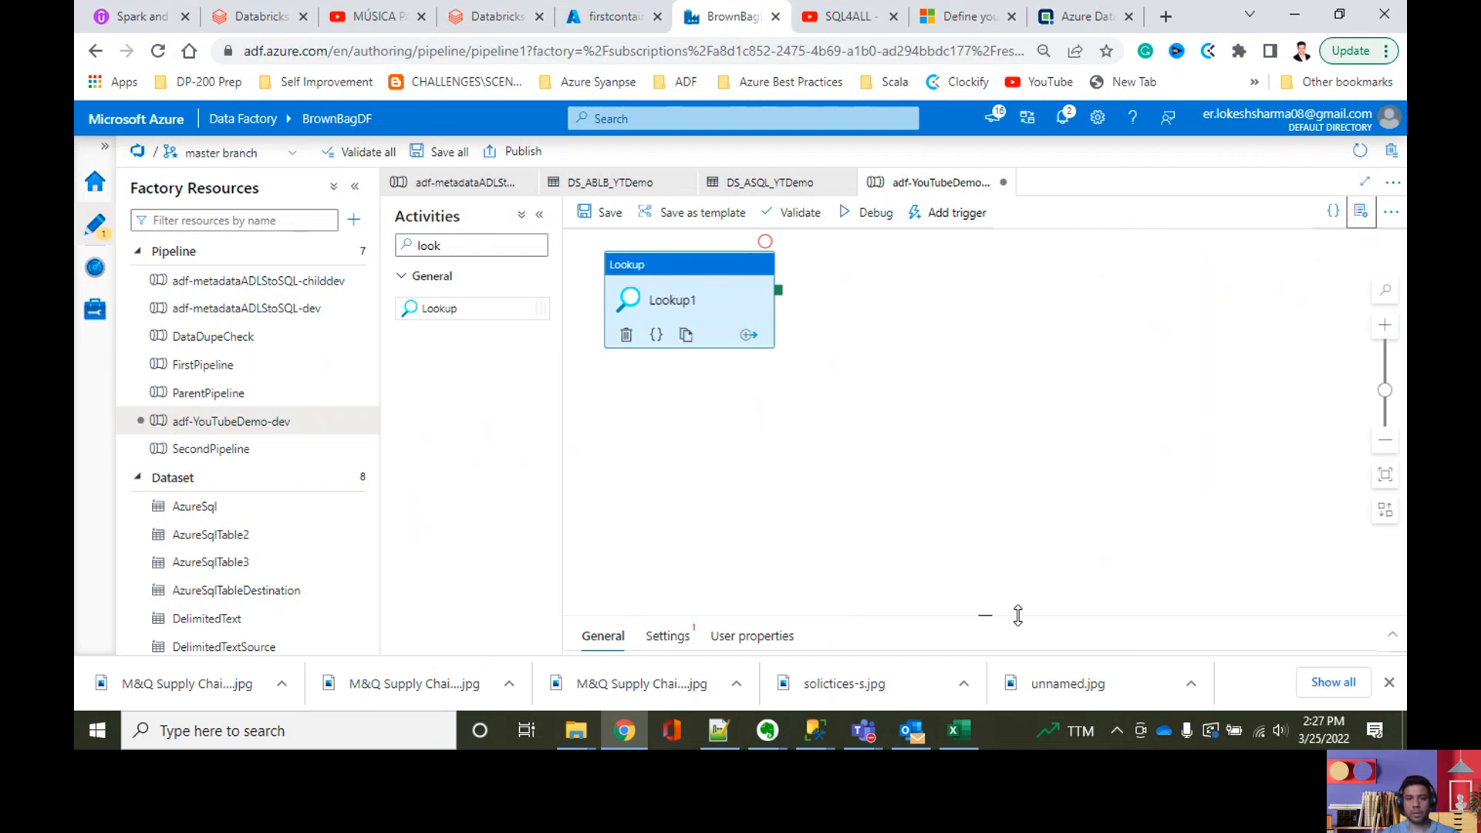
left_click_drag(985, 612, 985, 438)
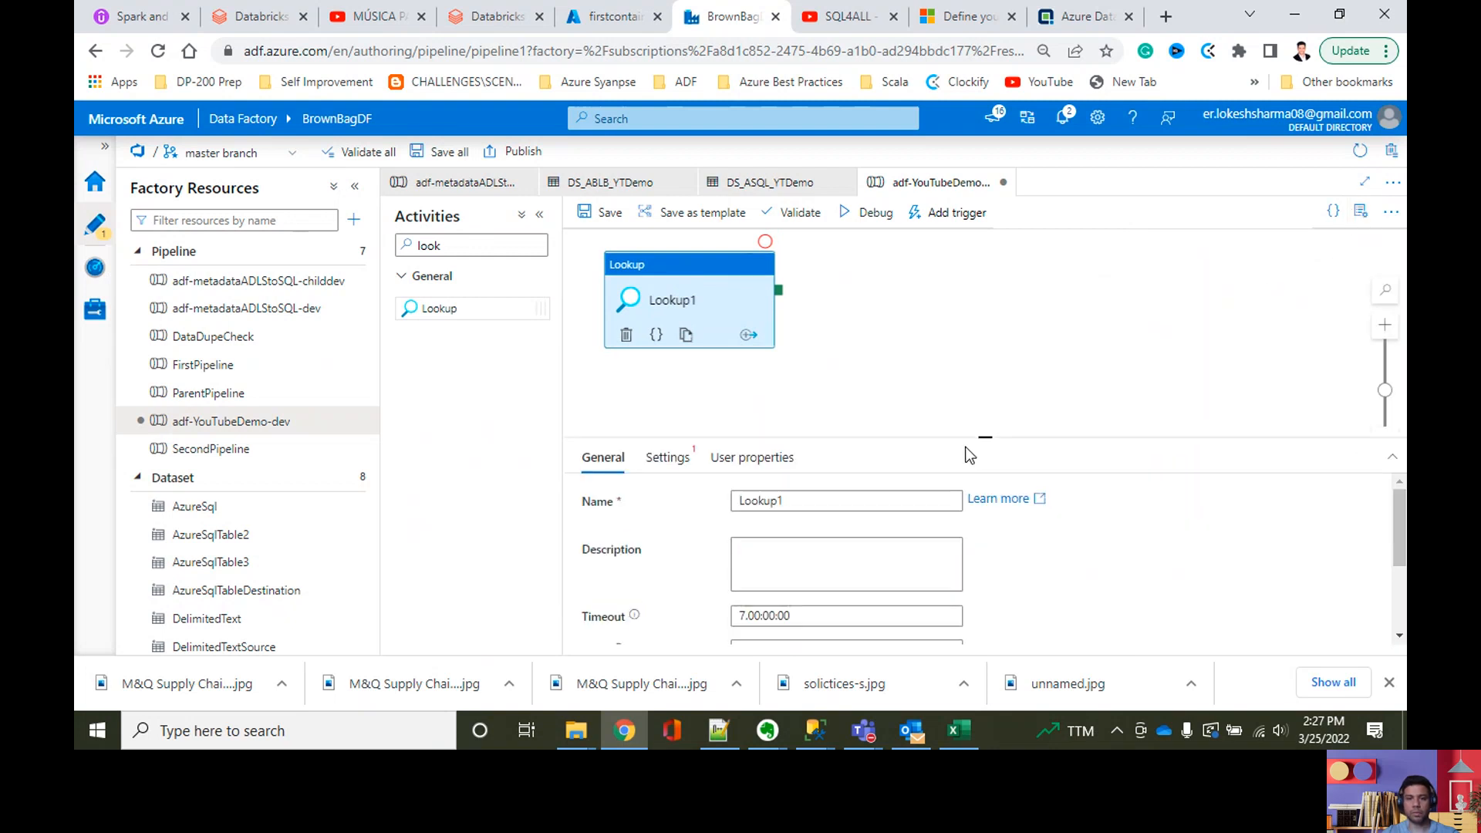
left_click_drag(835, 499, 716, 512)
type("Rea")
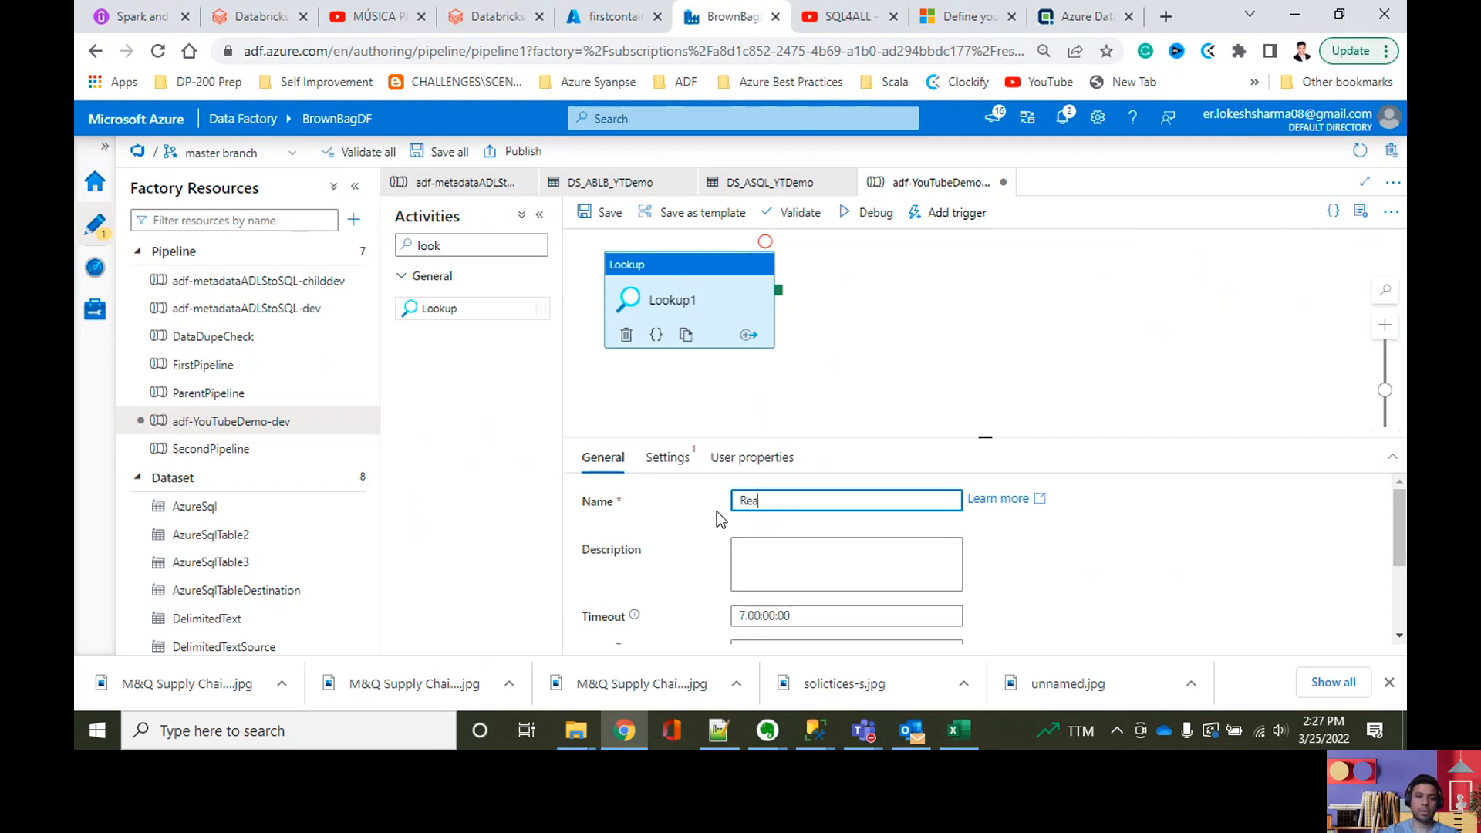
type("d the files")
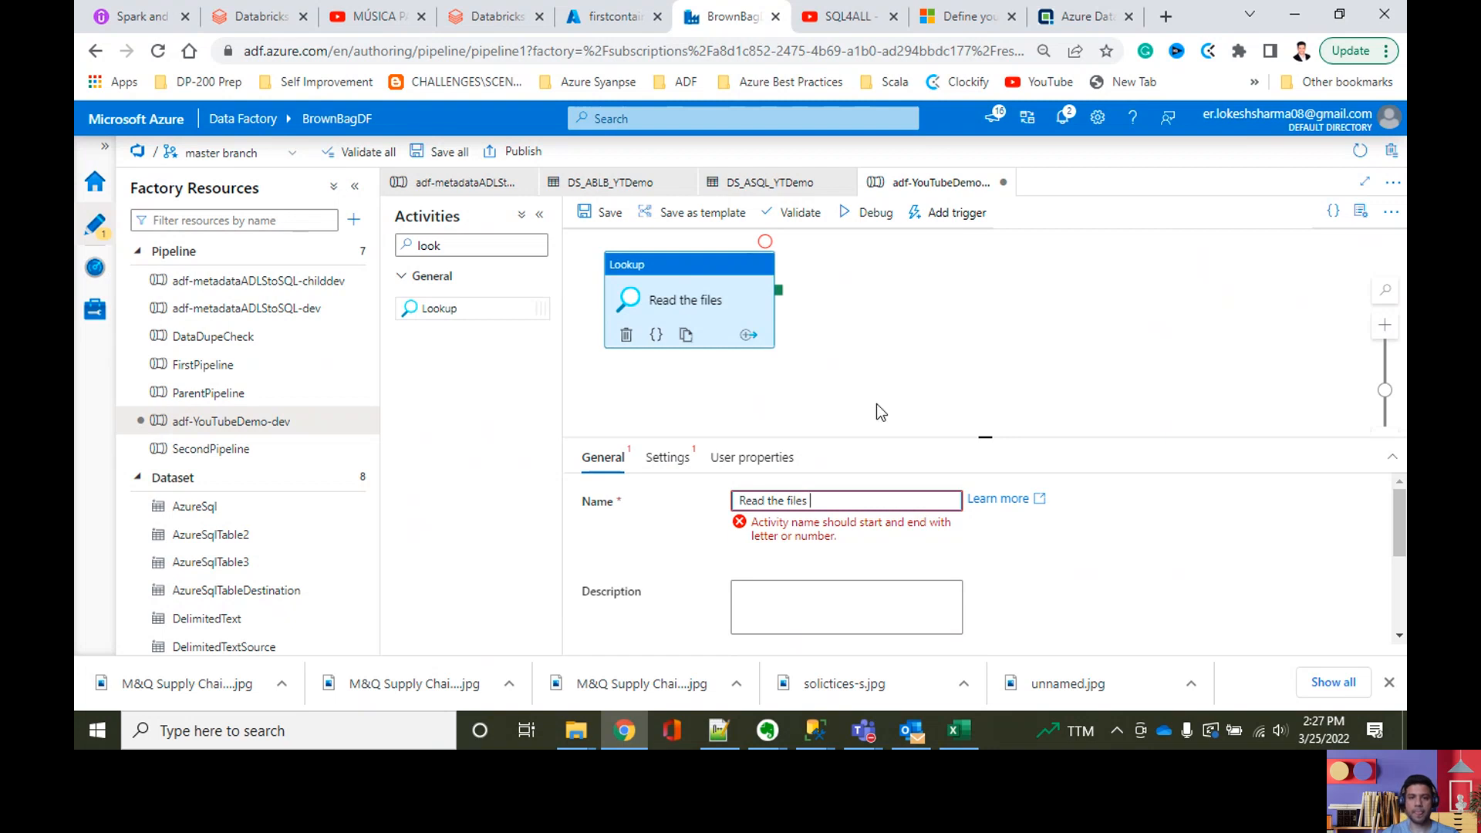
key("BackSpace")
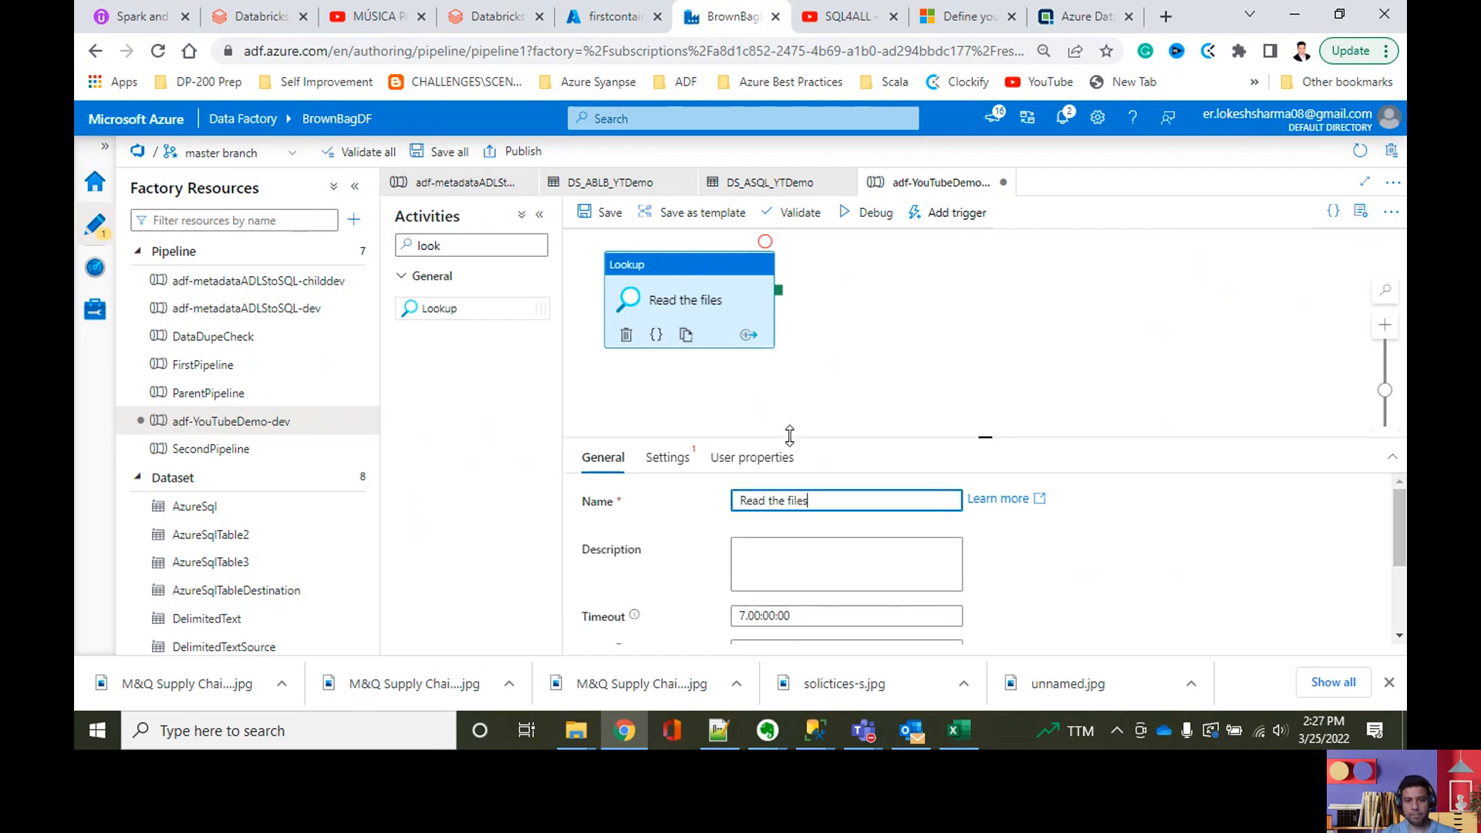
Step: Set the source dataset of the Read the files lookup to AzureSql
left_click(652, 460)
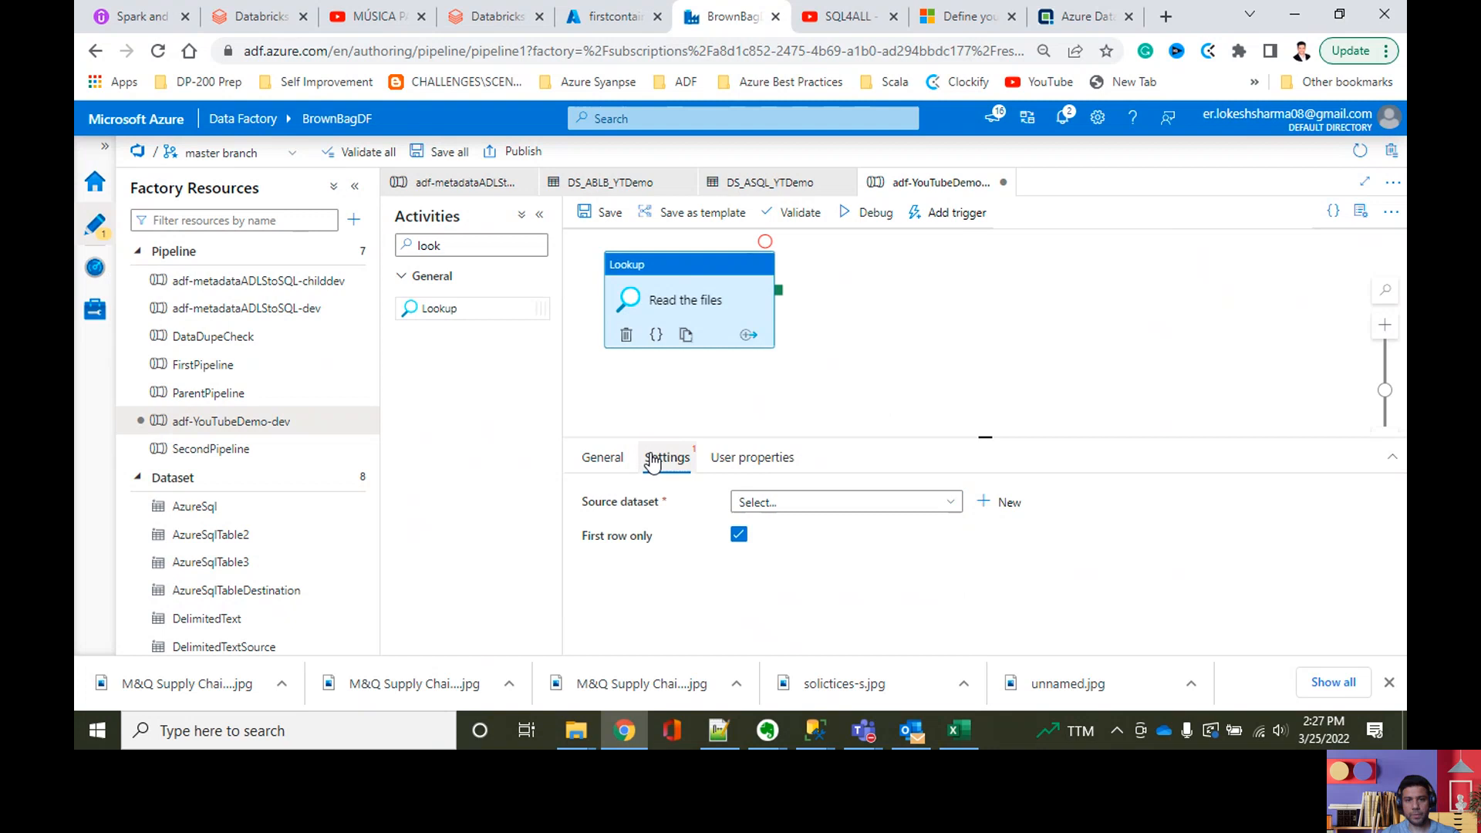
left_click(904, 506)
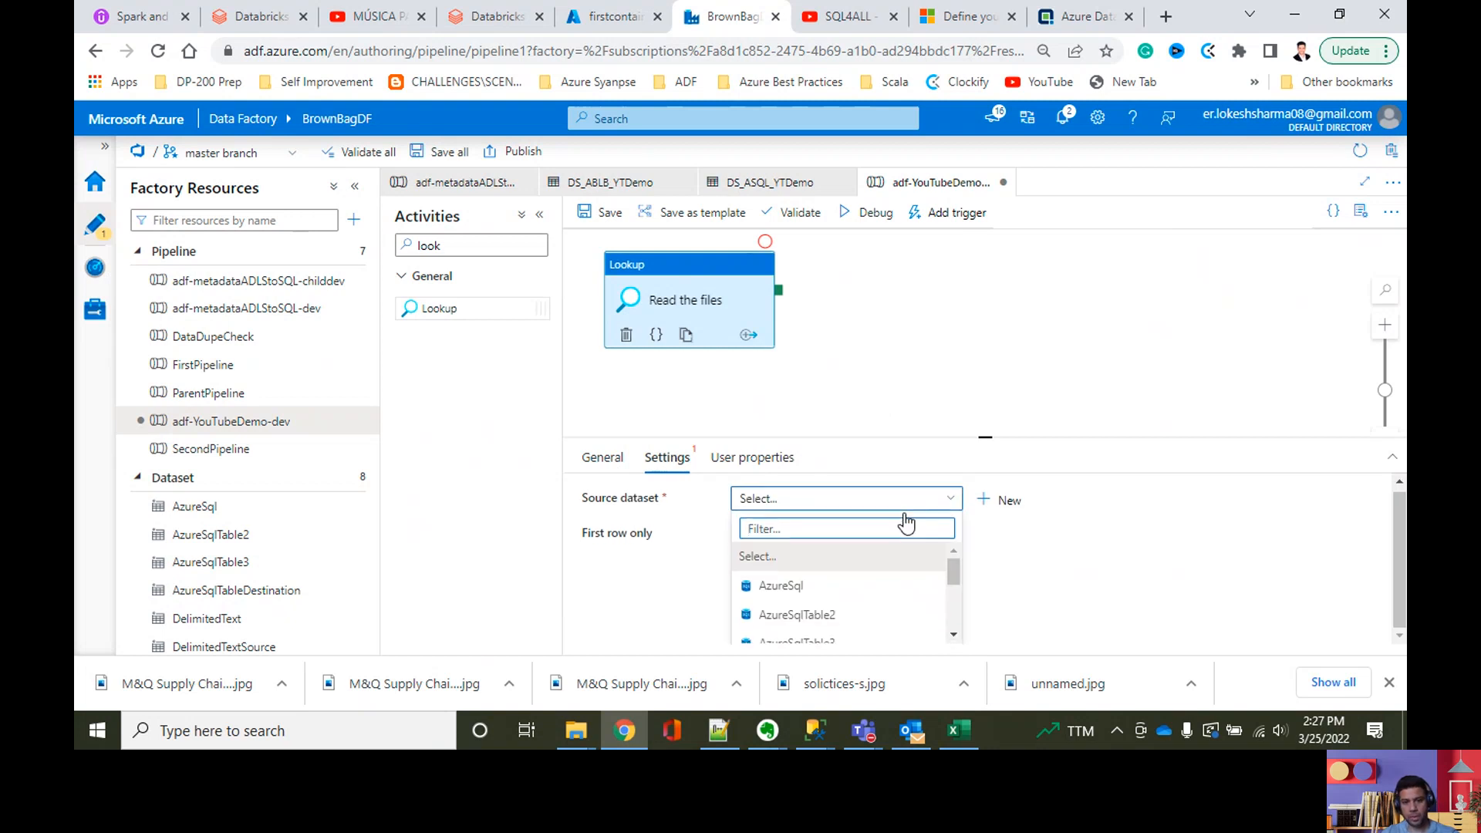
scroll(883, 595, "down", 3)
scroll(882, 595, "up", 3)
scroll(881, 592, "down", 3)
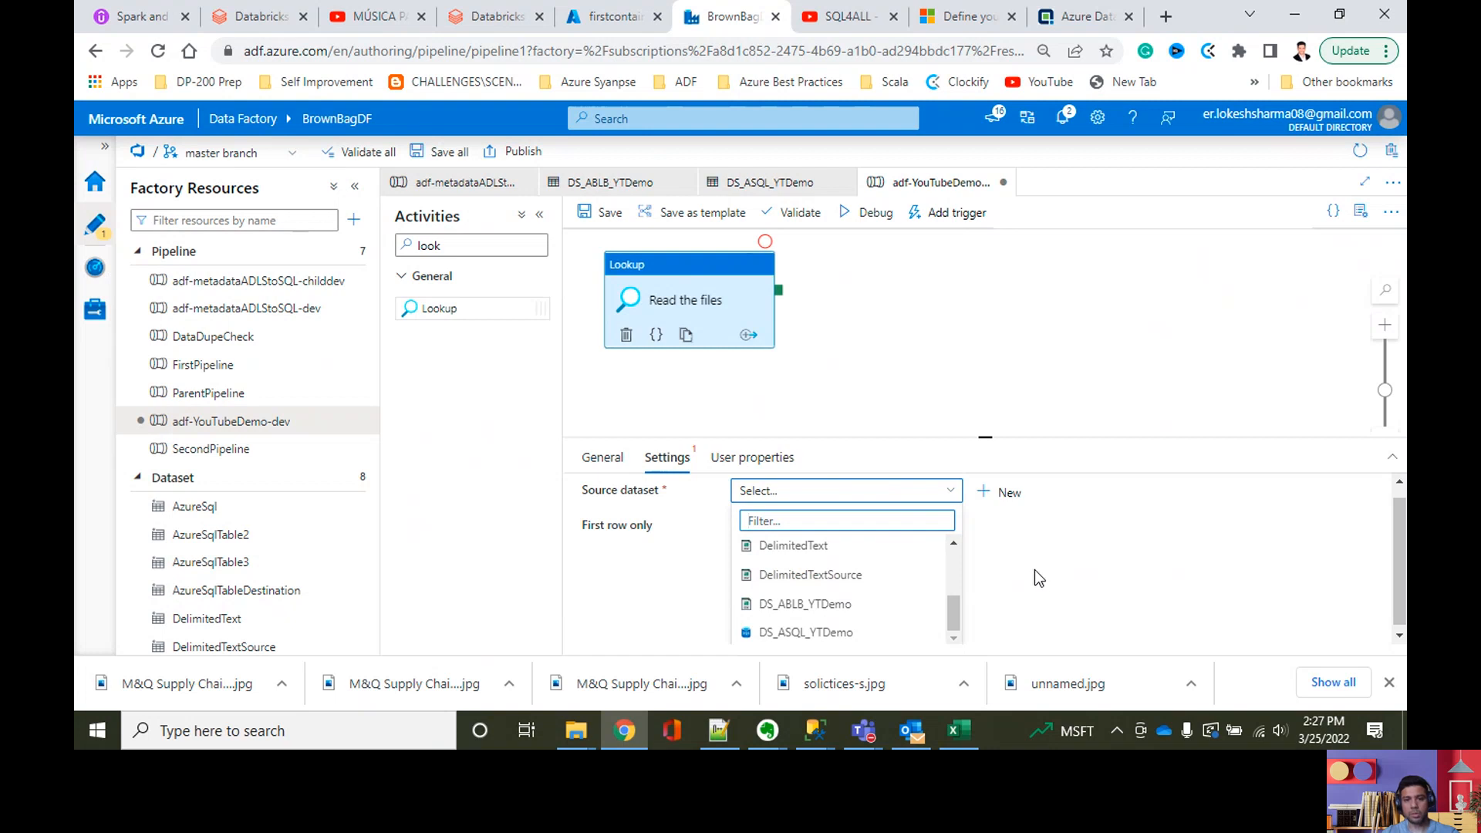
left_click_drag(955, 604, 950, 560)
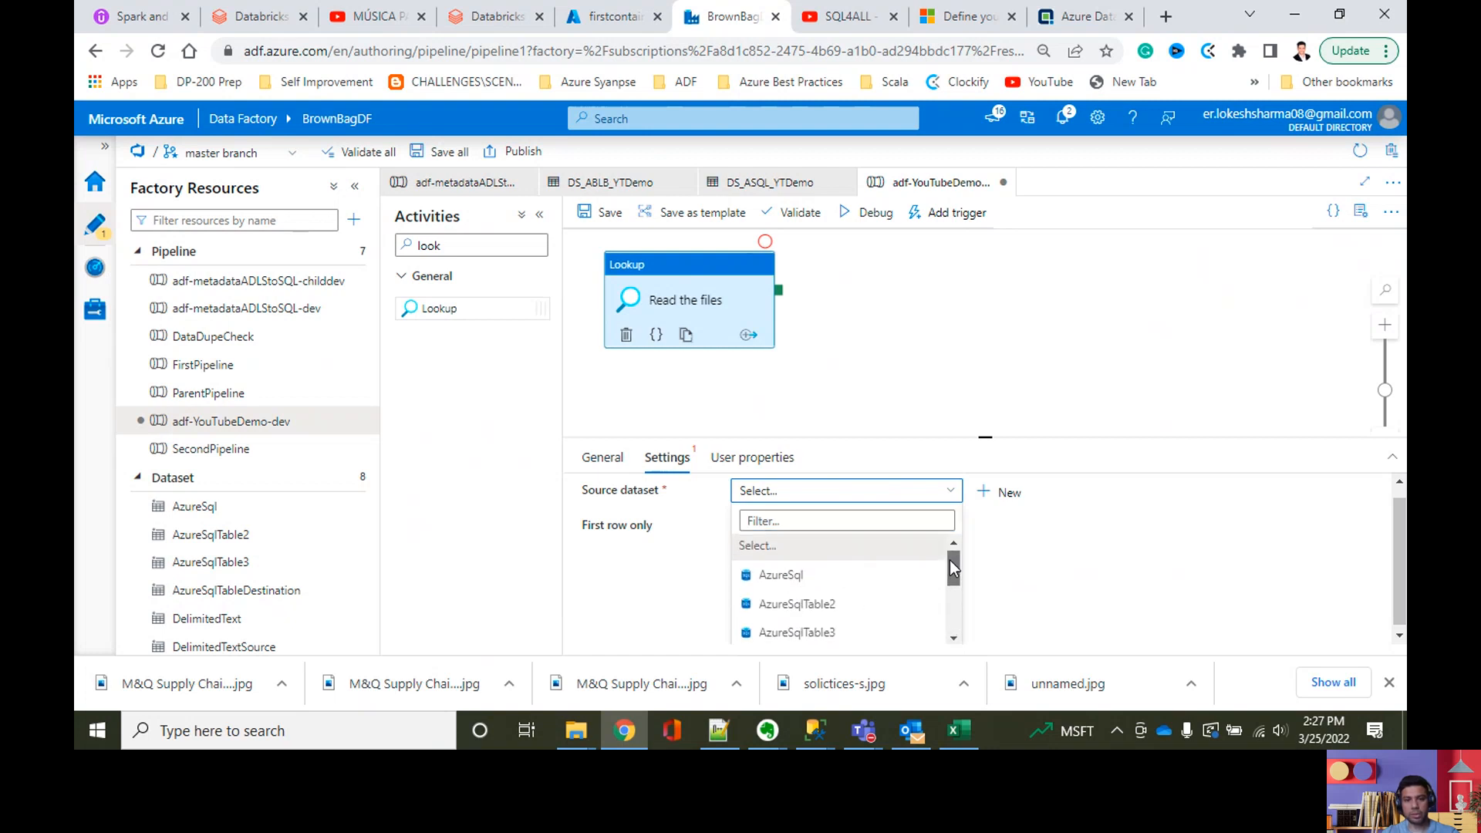
left_click(781, 580)
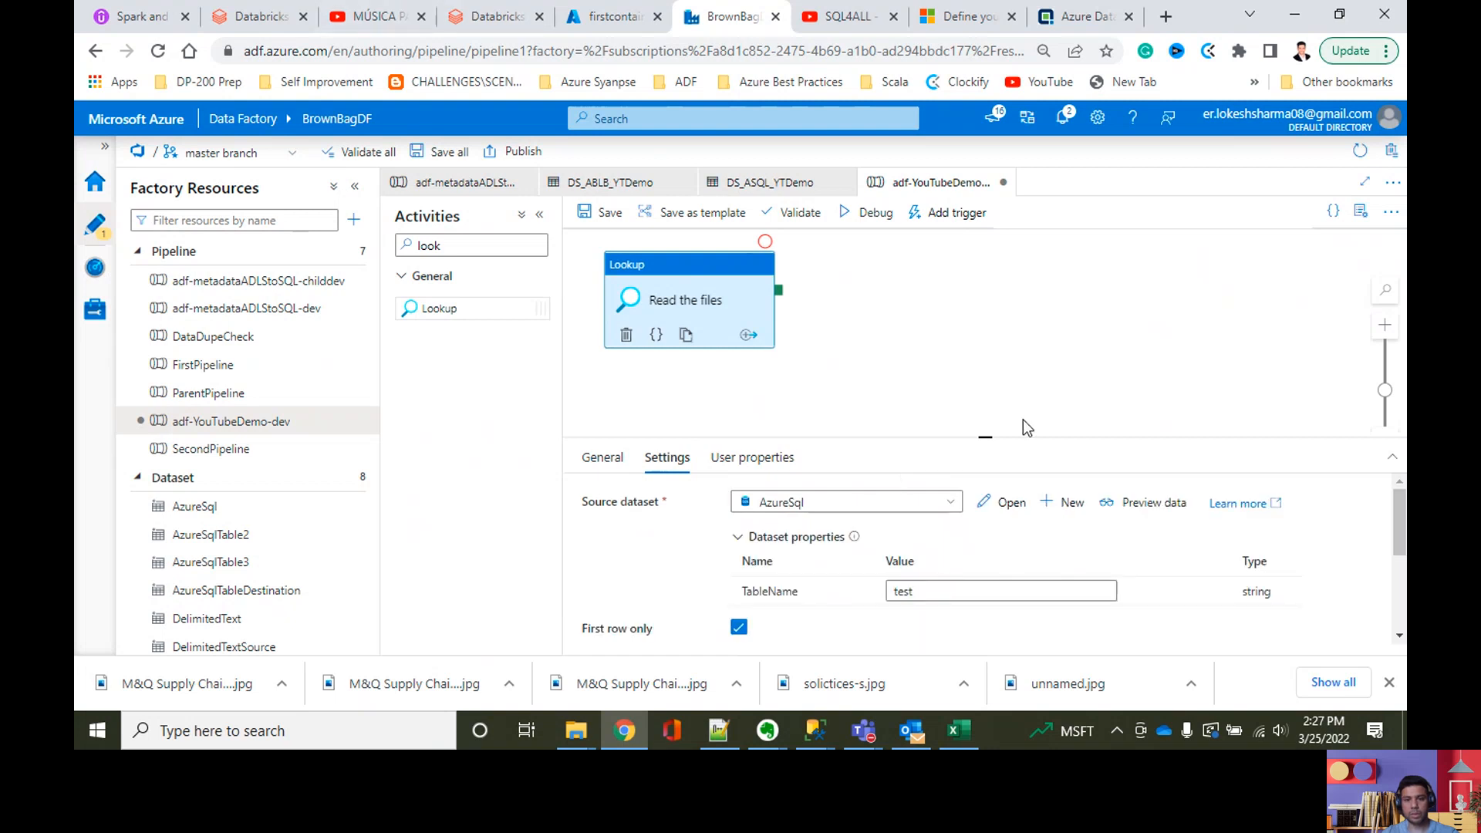
scroll(1022, 420, "down", 2)
scroll(949, 532, "down", 5)
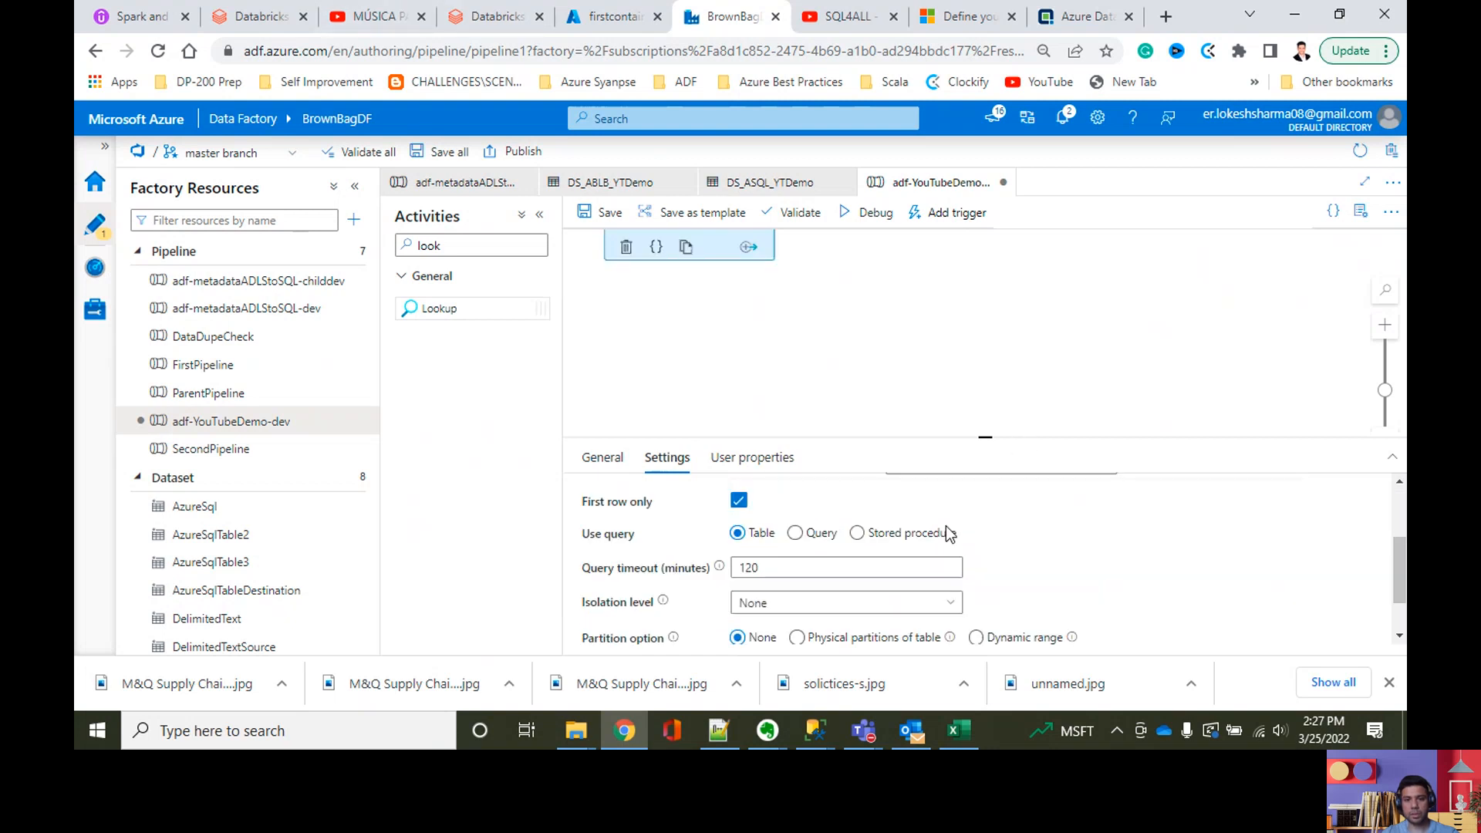
scroll(949, 532, "up", 5)
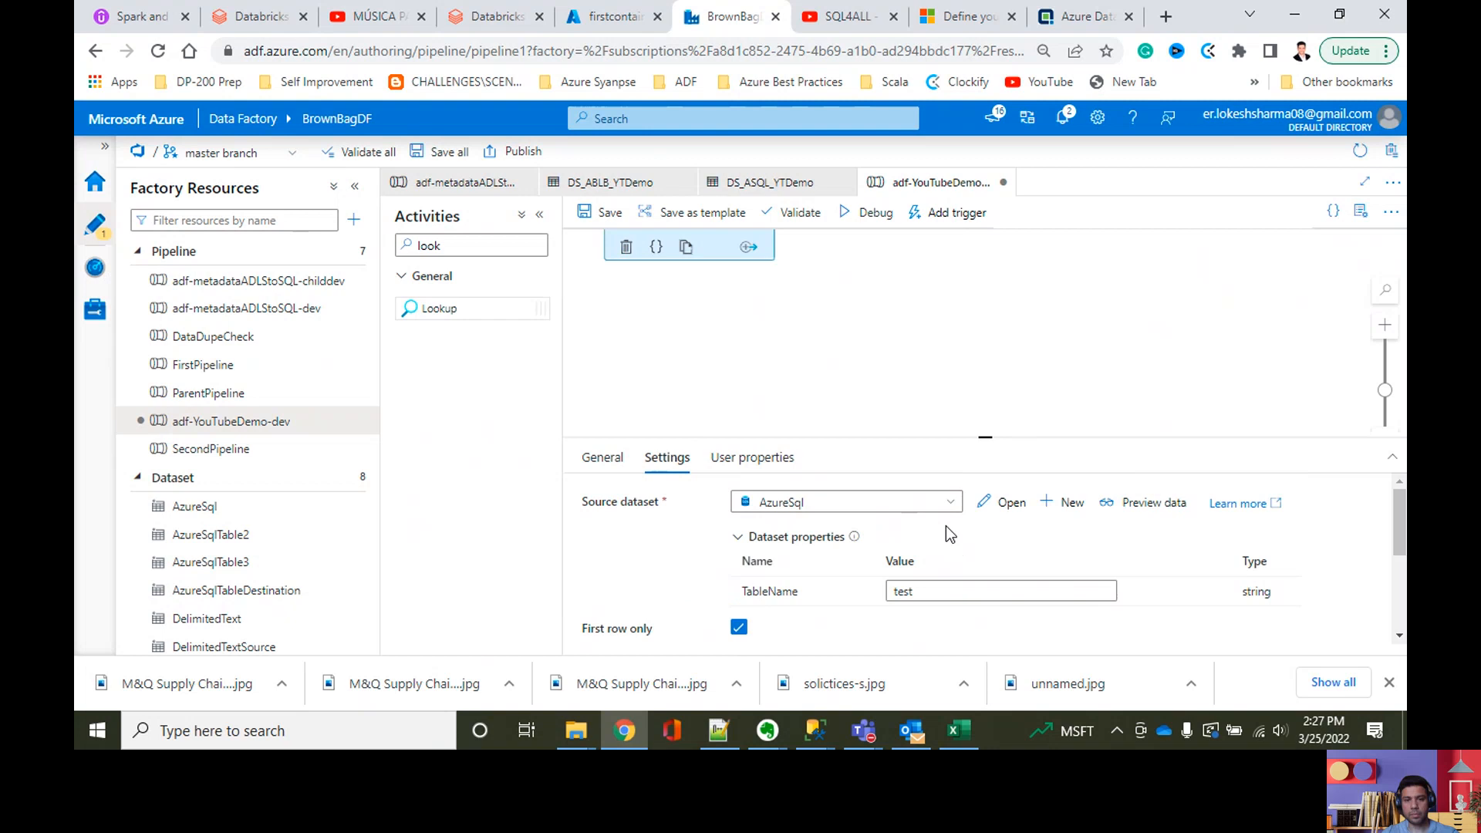
Step: Review the available source datasets again and reselect AzureSql for the lookup
left_click(890, 508)
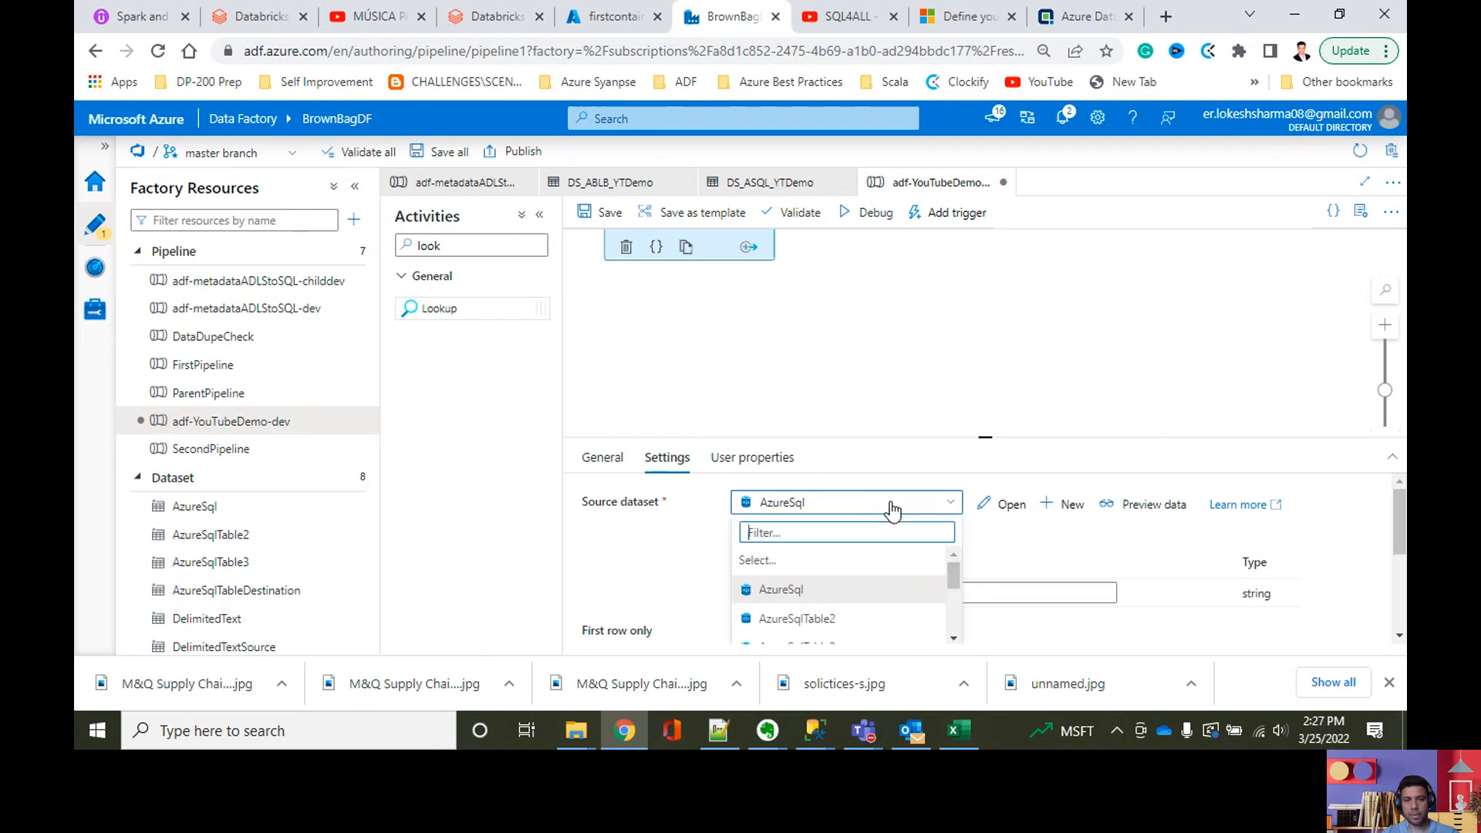
scroll(892, 578, "down", 3)
scroll(879, 605, "down", 5)
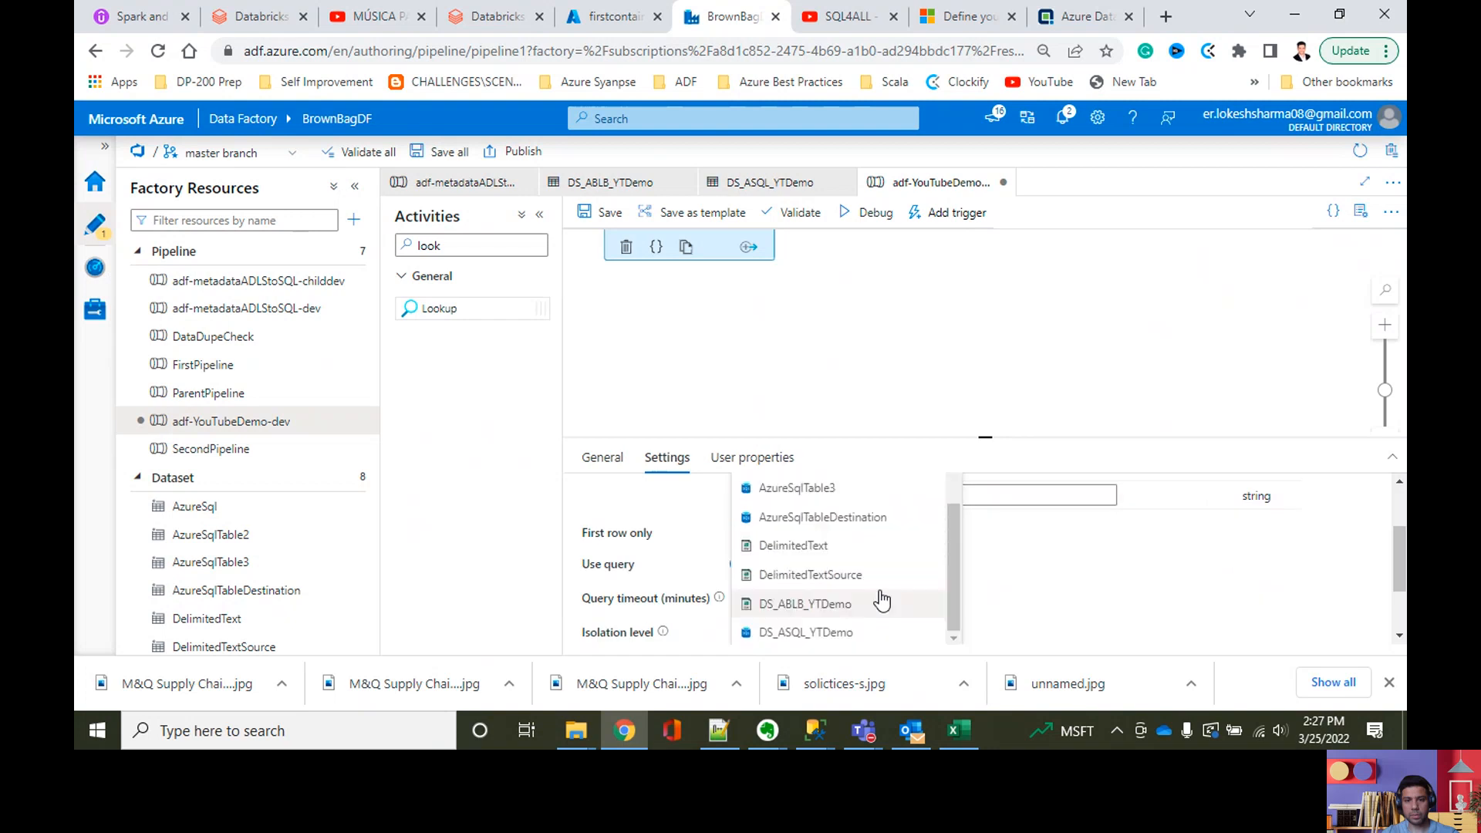
scroll(881, 600, "down", 3)
scroll(887, 570, "up", 8)
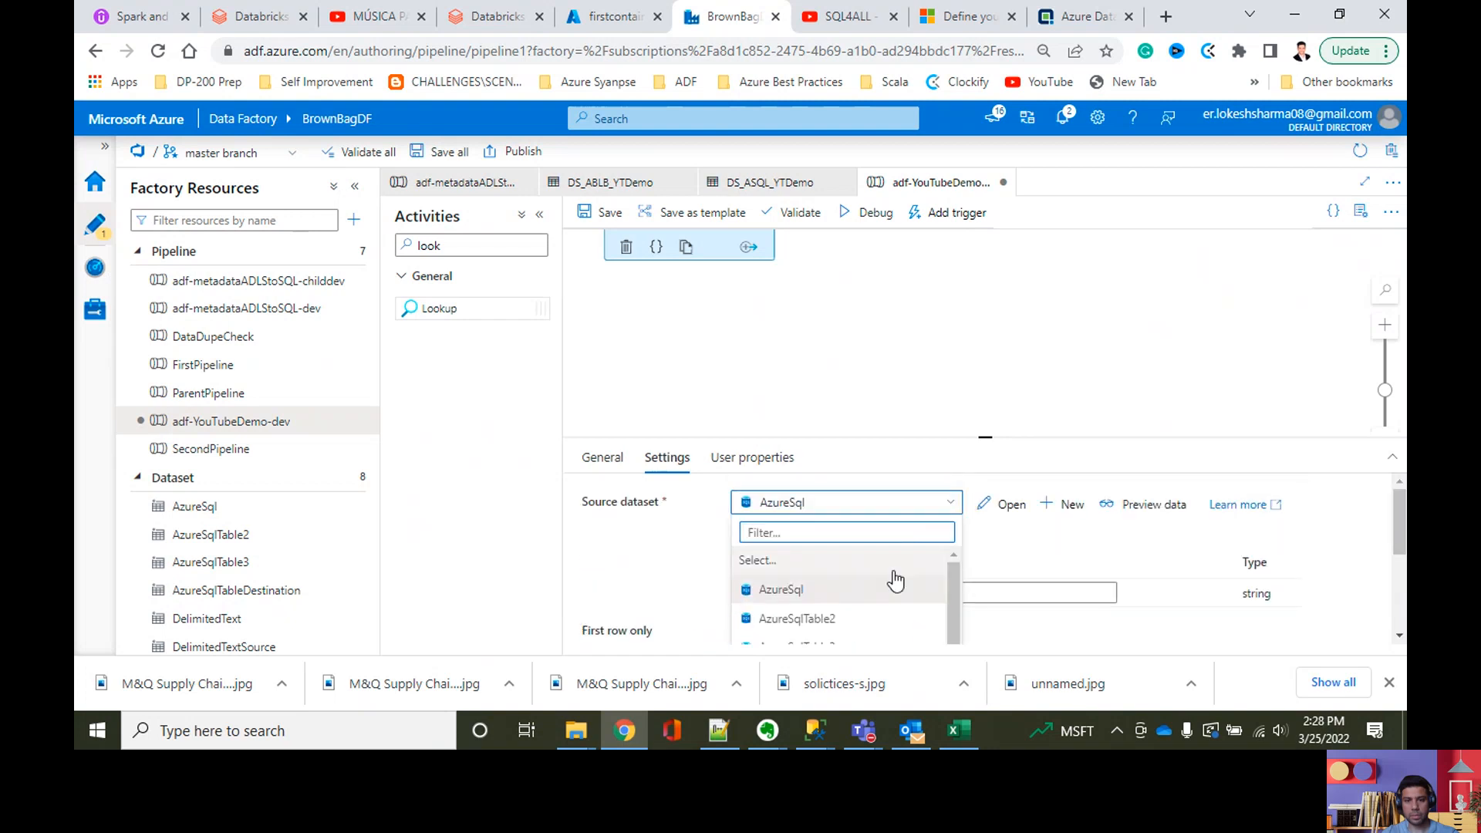
left_click(894, 588)
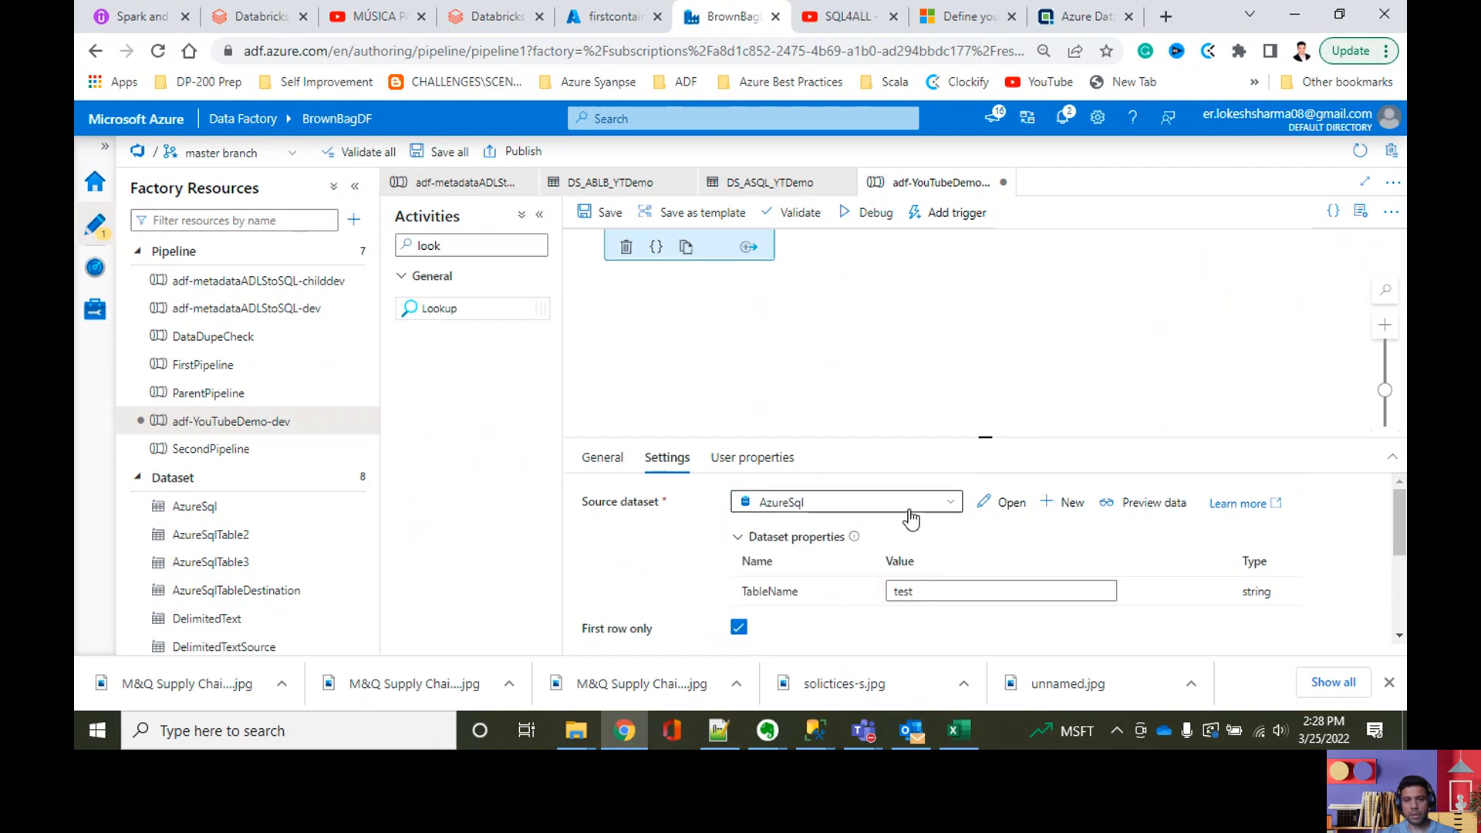
Step: Examine the lookup's remaining settings, including the table name, query type, timeout, isolation level and partition option
scroll(802, 544, "down", 5)
scroll(802, 544, "up", 3)
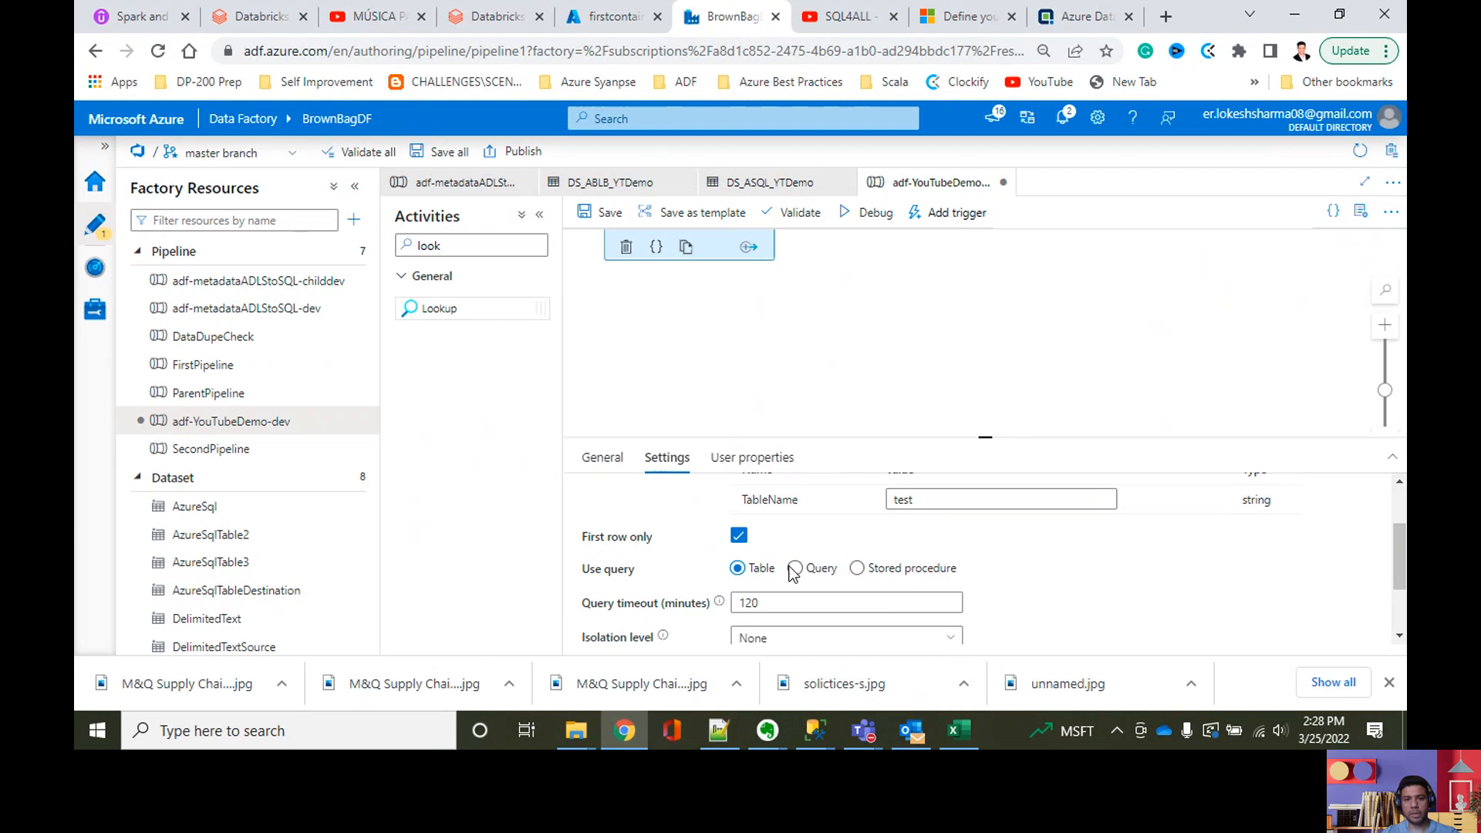
scroll(885, 549, "down", 2)
scroll(885, 549, "up", 2)
scroll(893, 583, "down", 2)
scroll(893, 583, "up", 2)
scroll(895, 578, "down", 2)
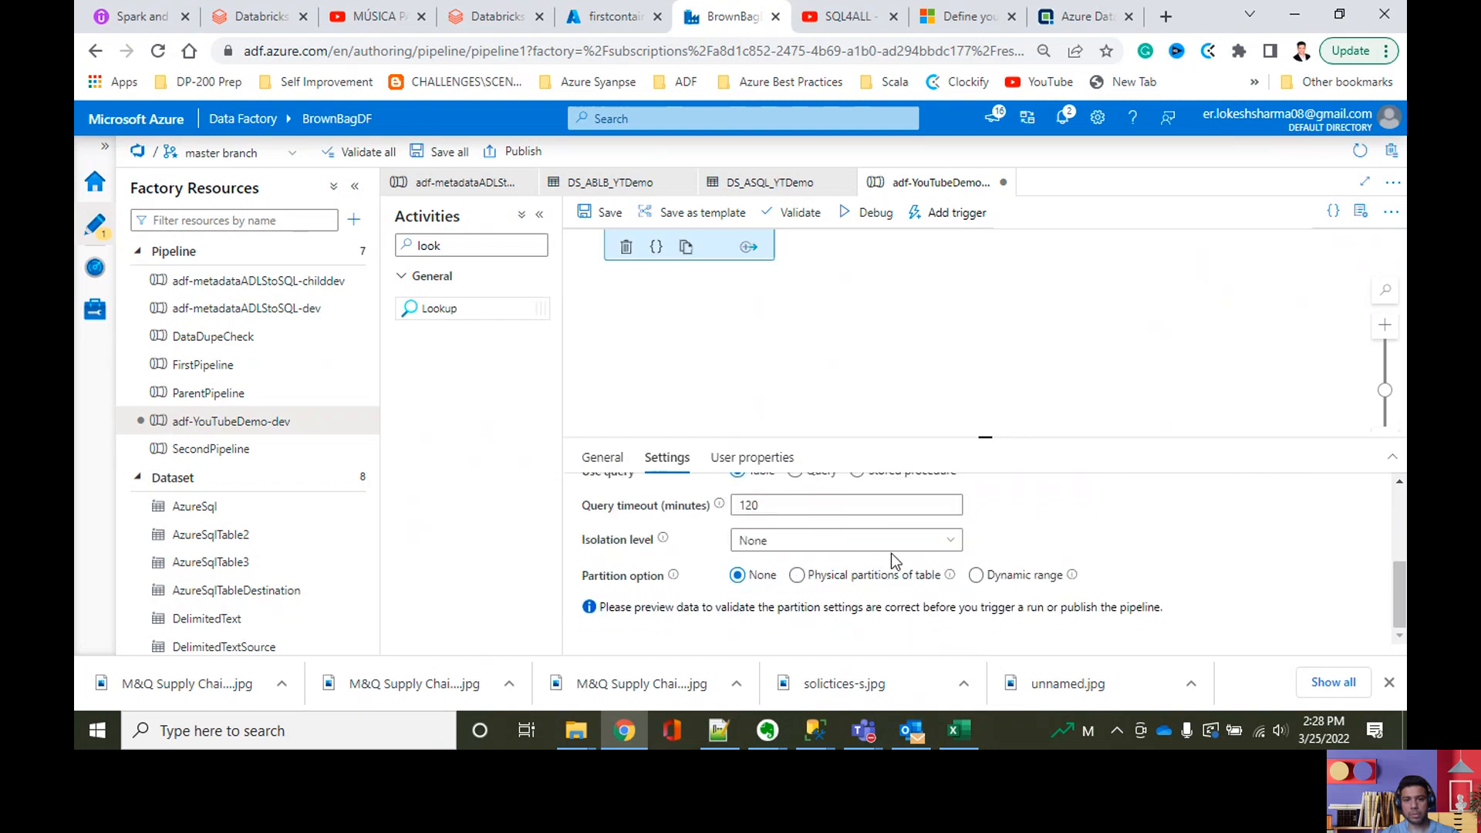
left_click_drag(983, 436, 975, 336)
scroll(953, 510, "up", 1)
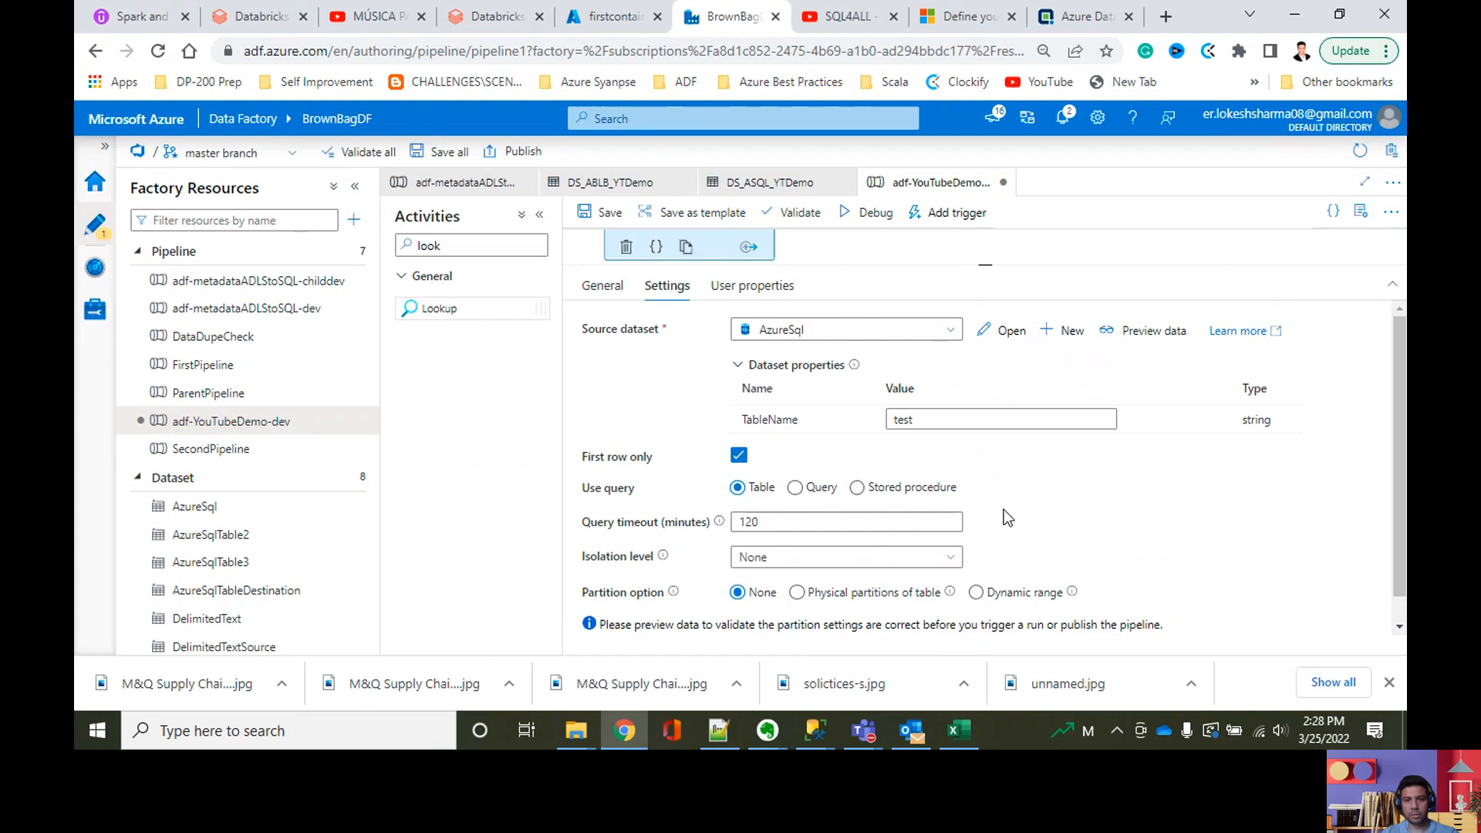
Step: Make the lookup read its data with a Query instead of a table
left_click(1034, 420)
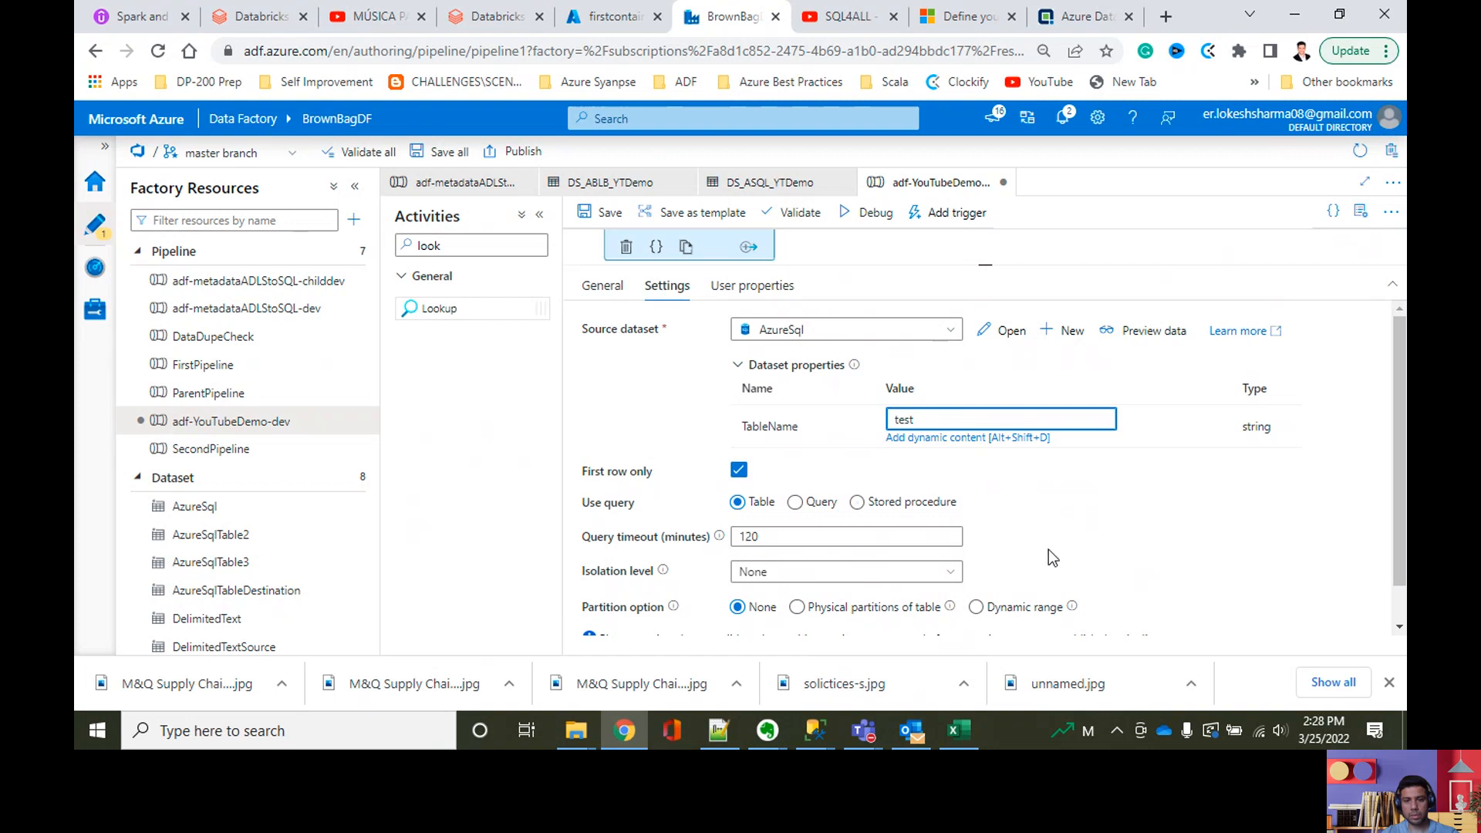
left_click(794, 502)
left_click(756, 540)
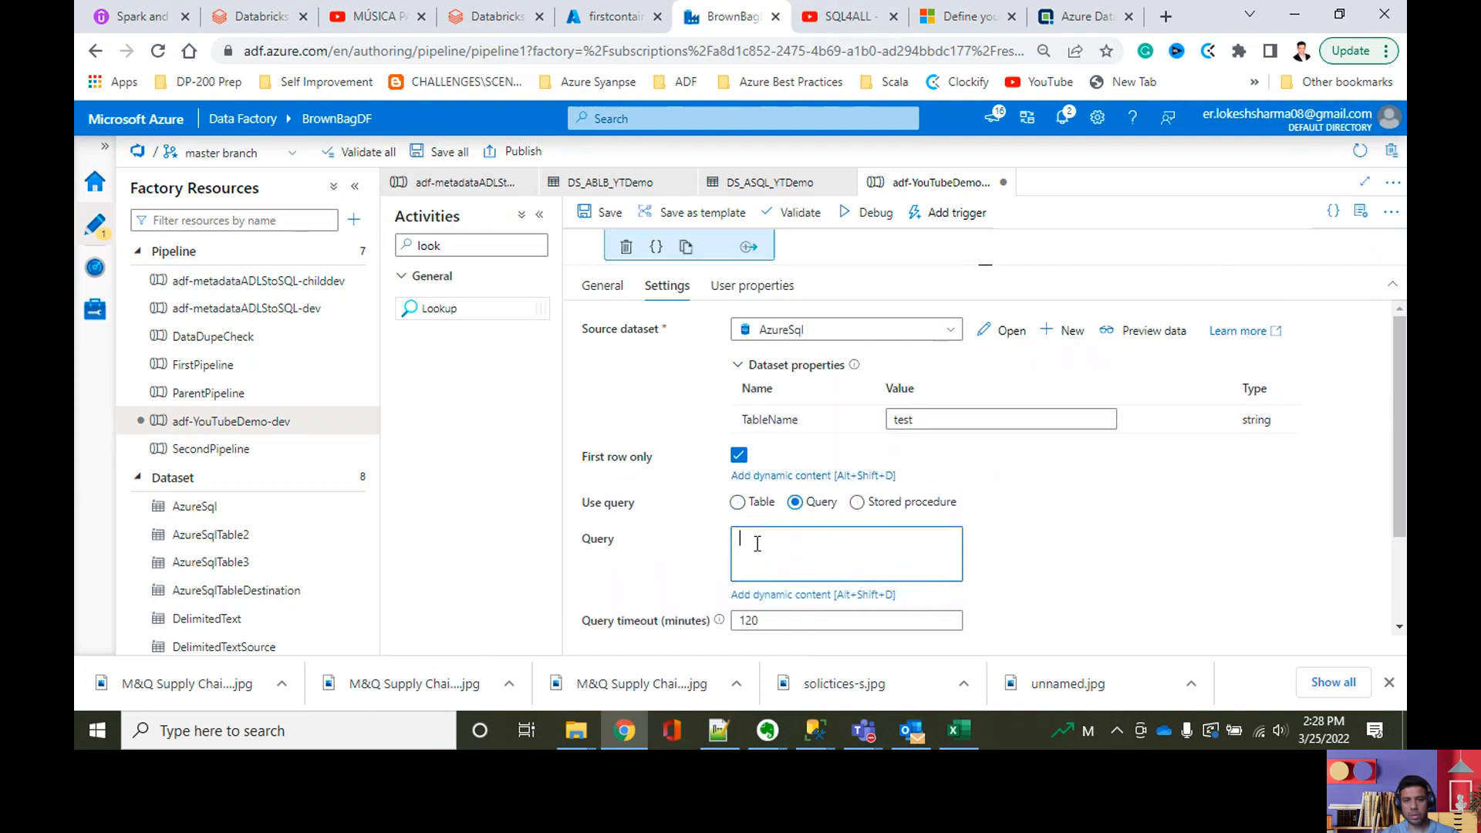
Step: Copy the table name cntl.FileMapping from the script in SQL Server Management Studio and enter the lookup query select * from cntl.FileMapping in Chrome
left_click(814, 730)
left_click(843, 686)
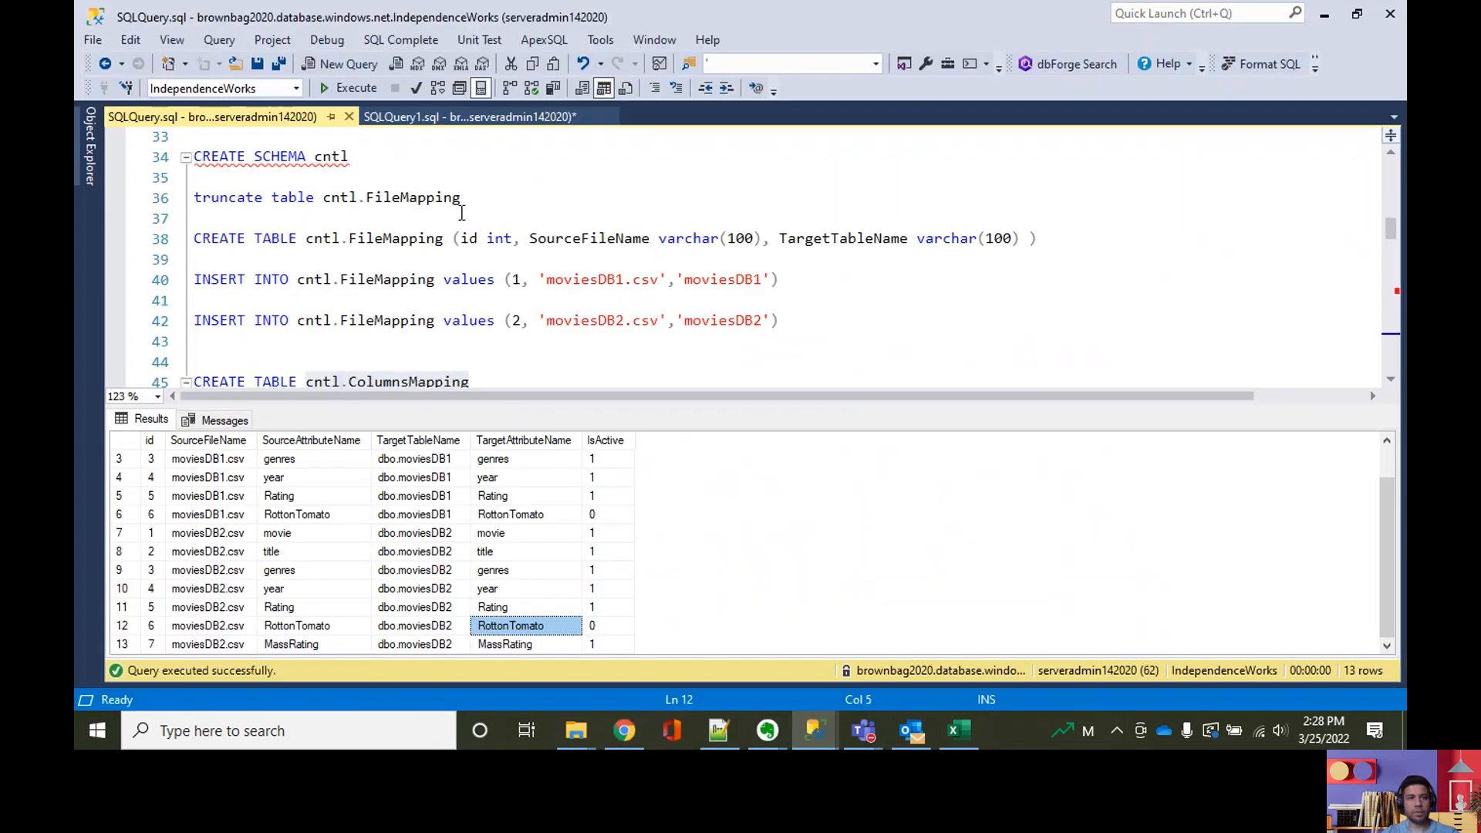
left_click_drag(460, 199, 328, 208)
key("ctrl+c")
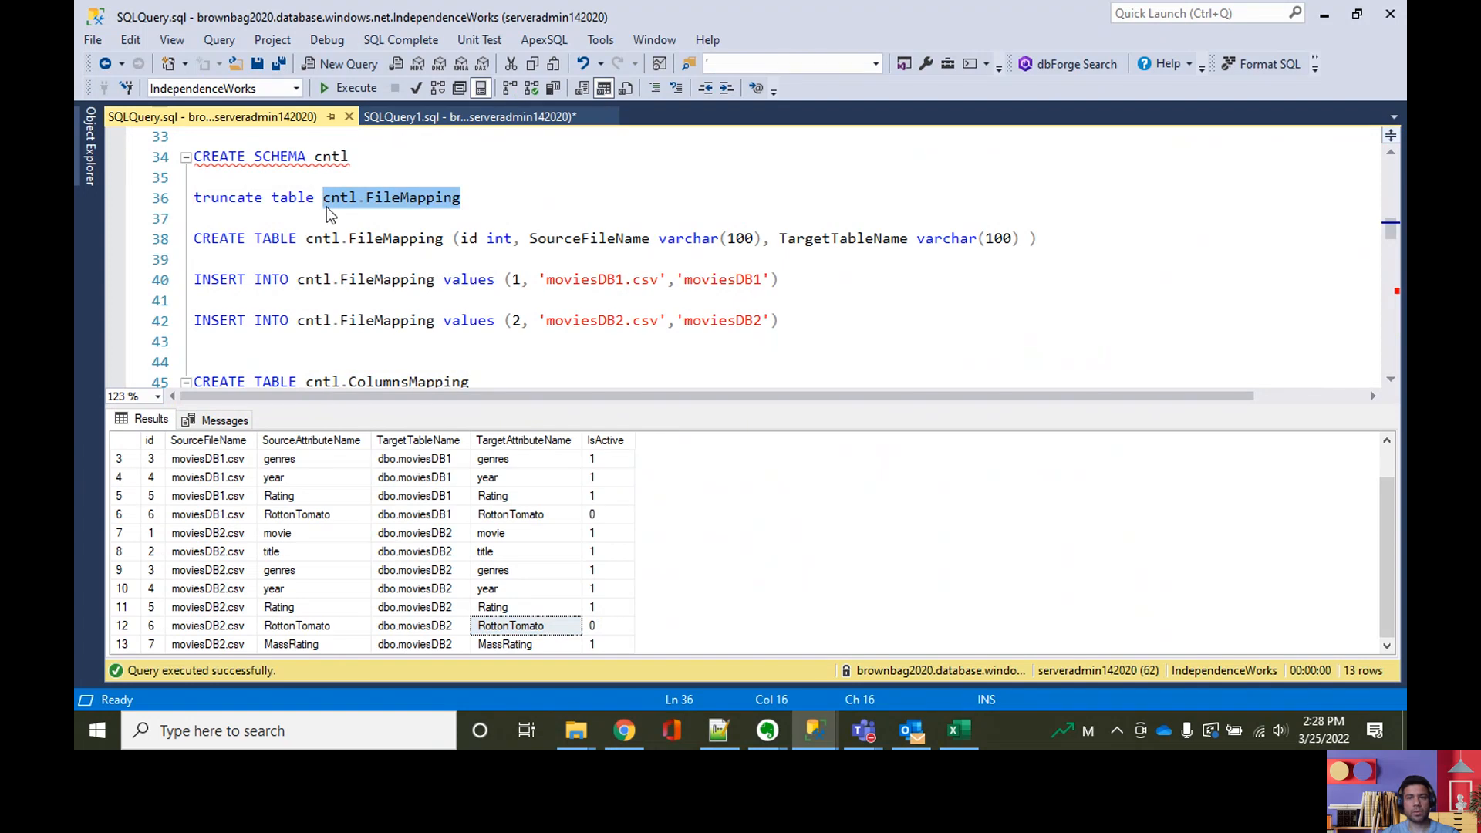
key("alt+Tab")
type("select * from")
key("ctrl+v")
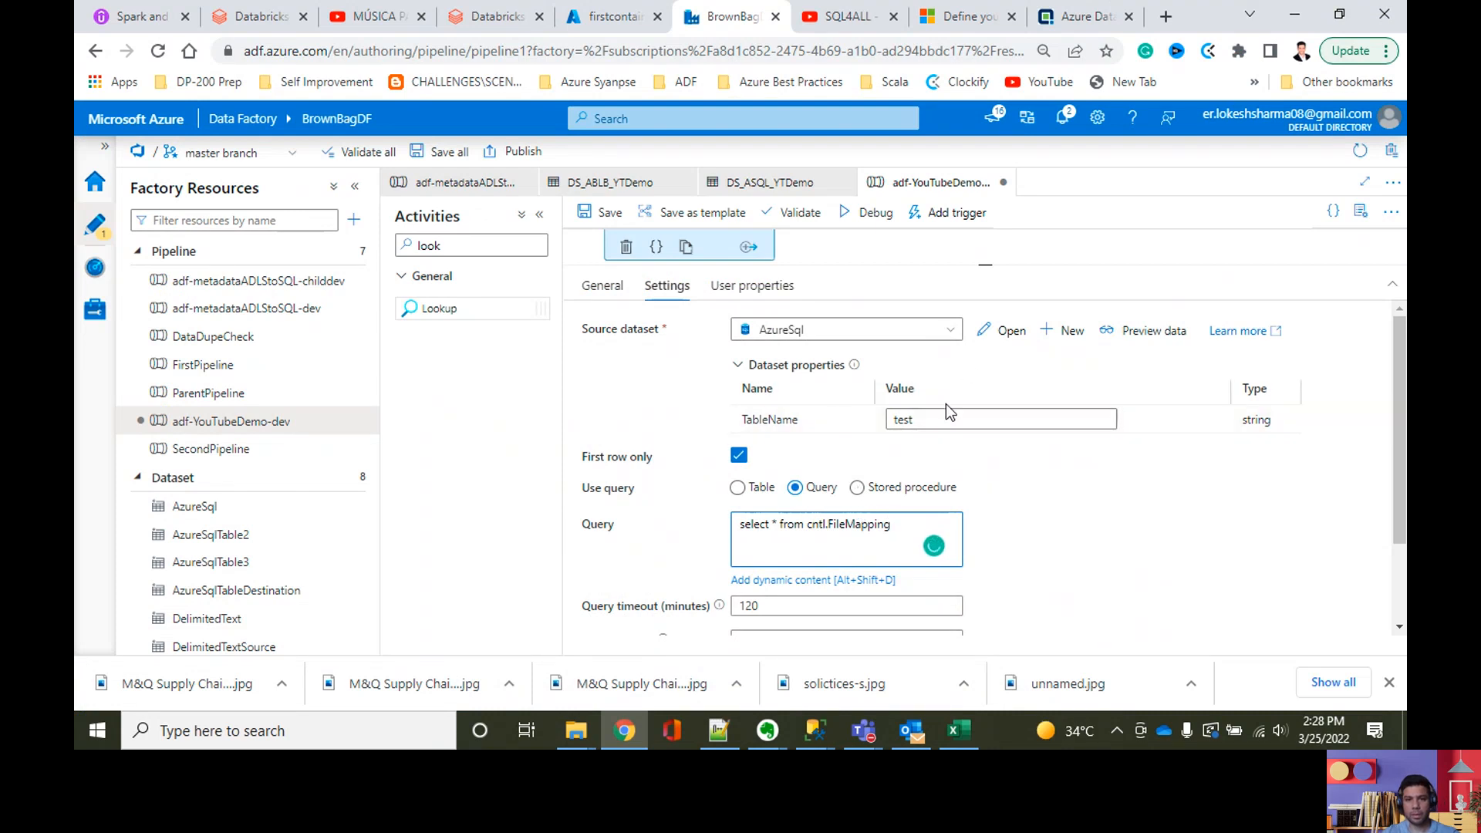
Step: Add a ForEach activity to the right of the Read the files lookup and connect the lookup's success output to it
left_click_drag(994, 262, 985, 472)
left_click(770, 363)
left_click_drag(767, 409, 767, 440)
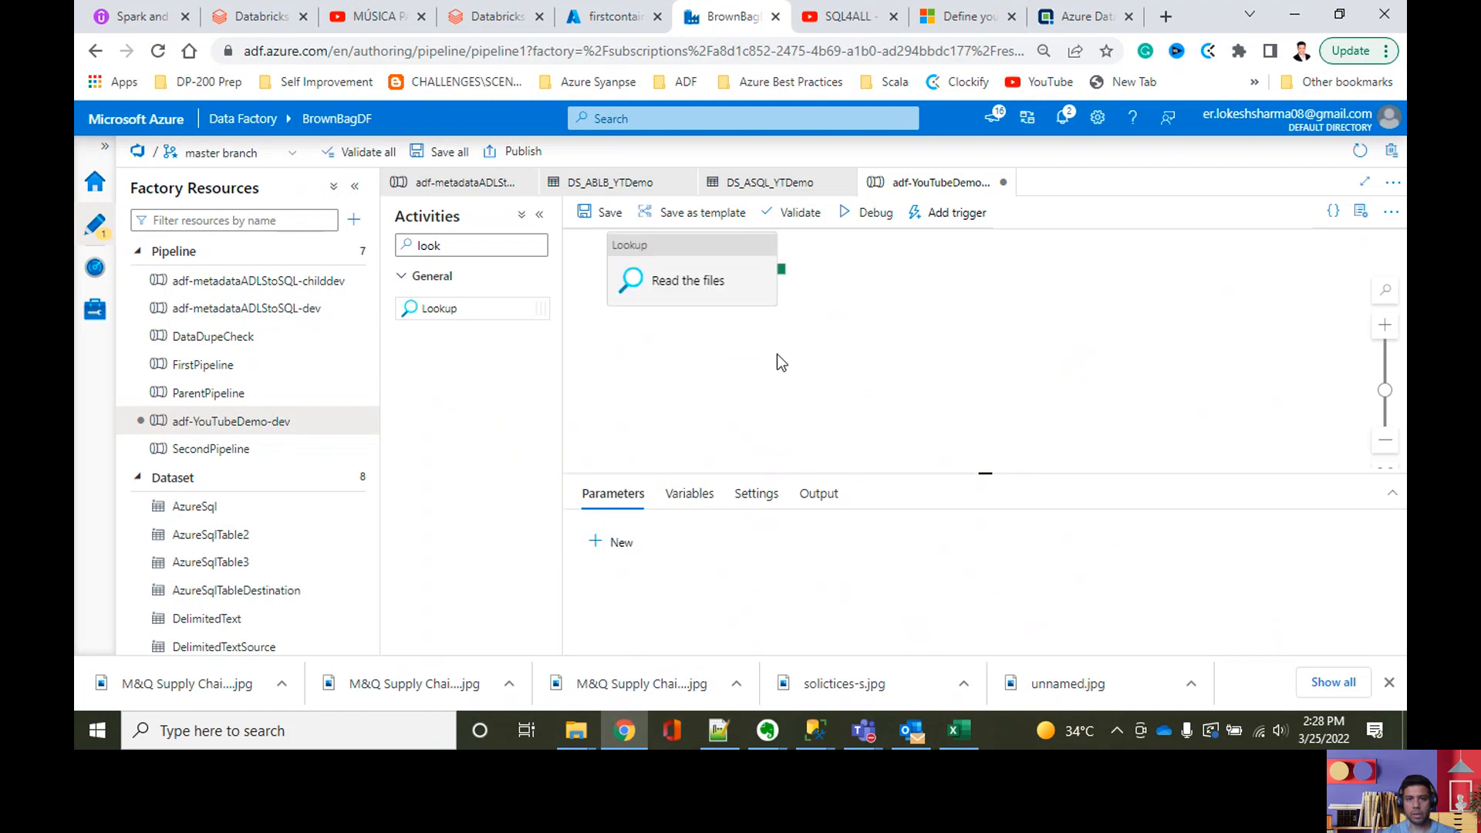
left_click(460, 246)
left_click_drag(460, 246, 409, 245)
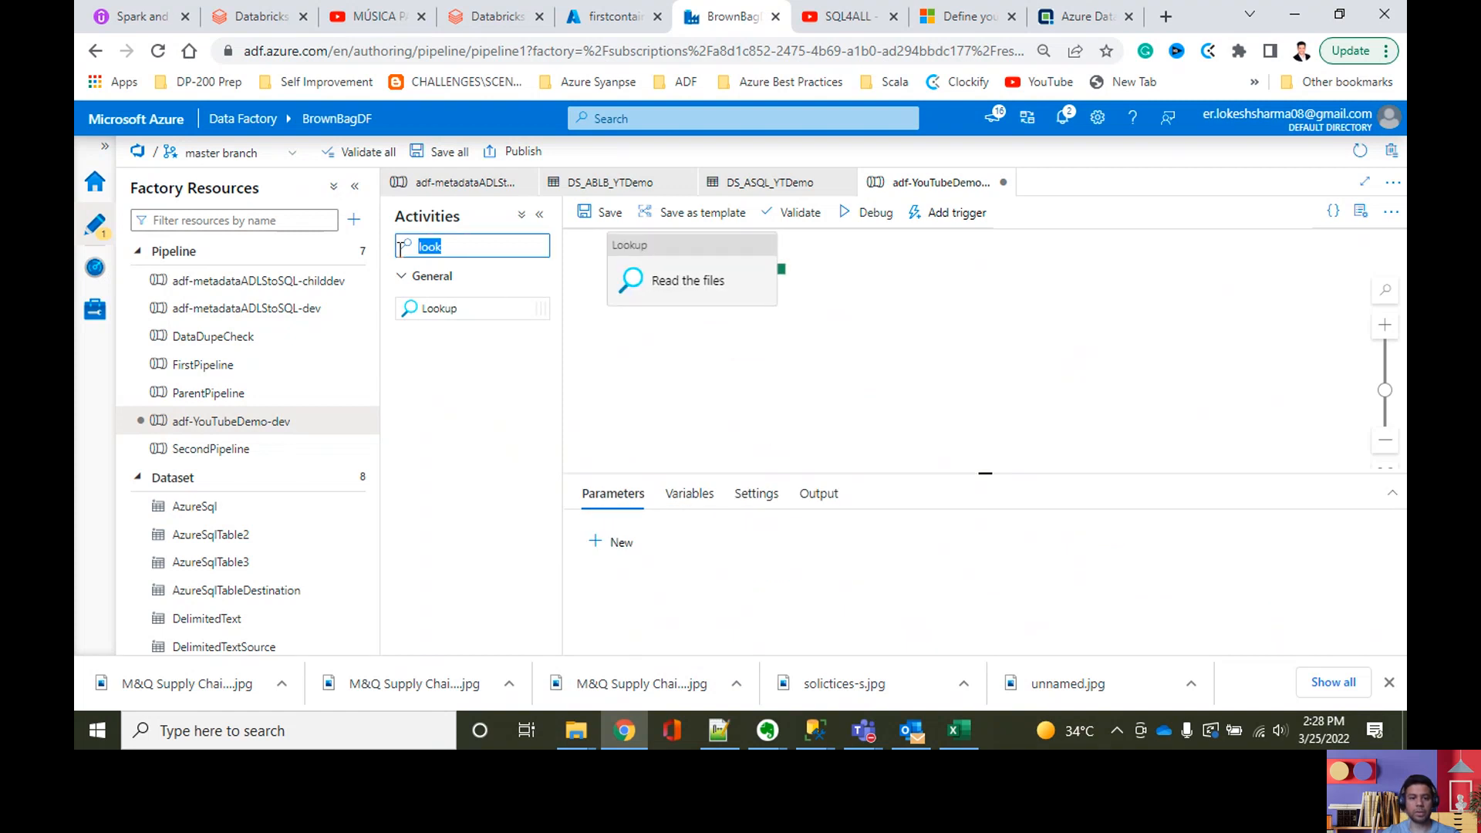
key("BackSpace")
type("for")
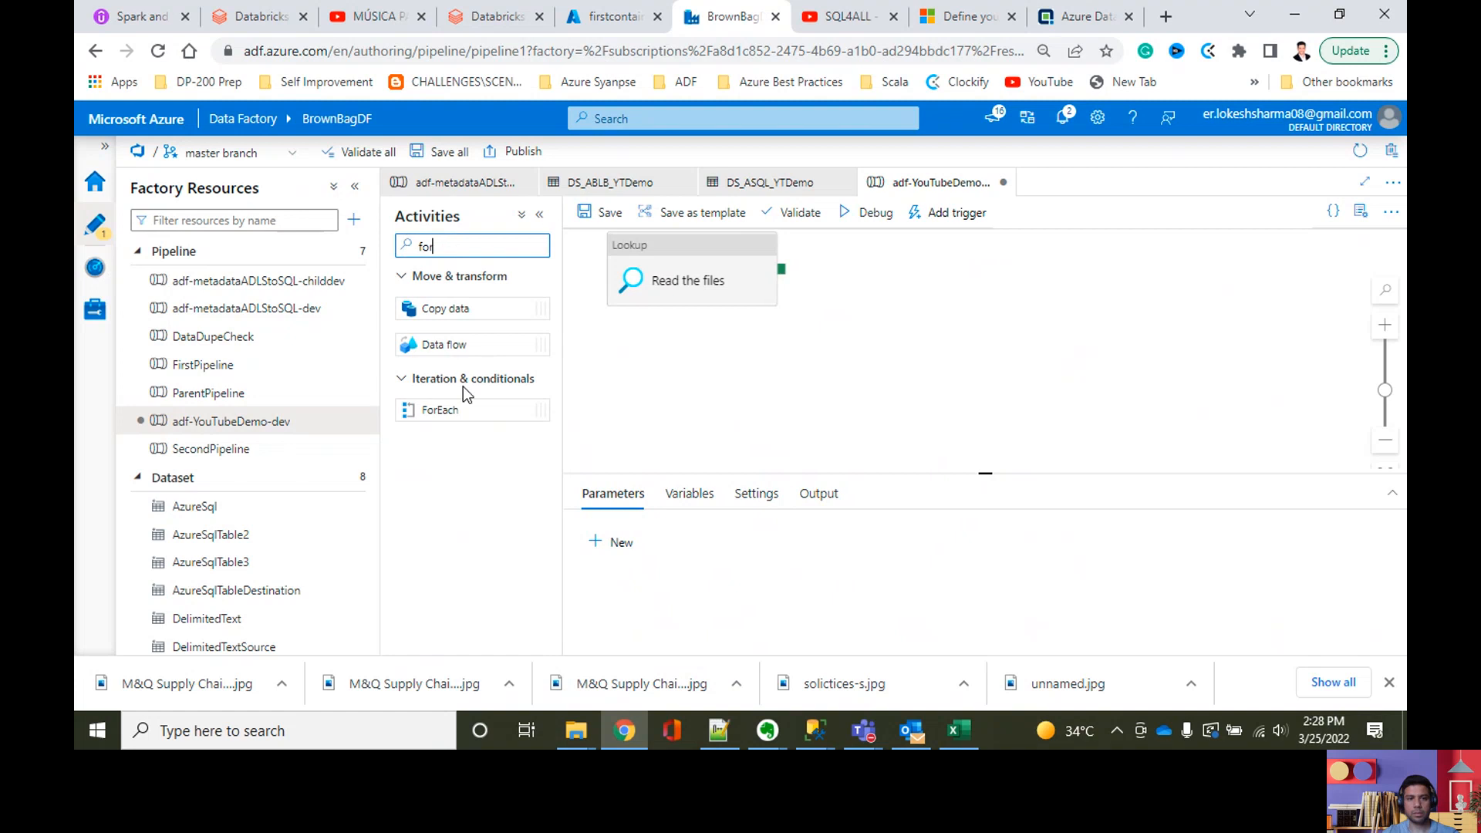
left_click_drag(459, 401, 986, 241)
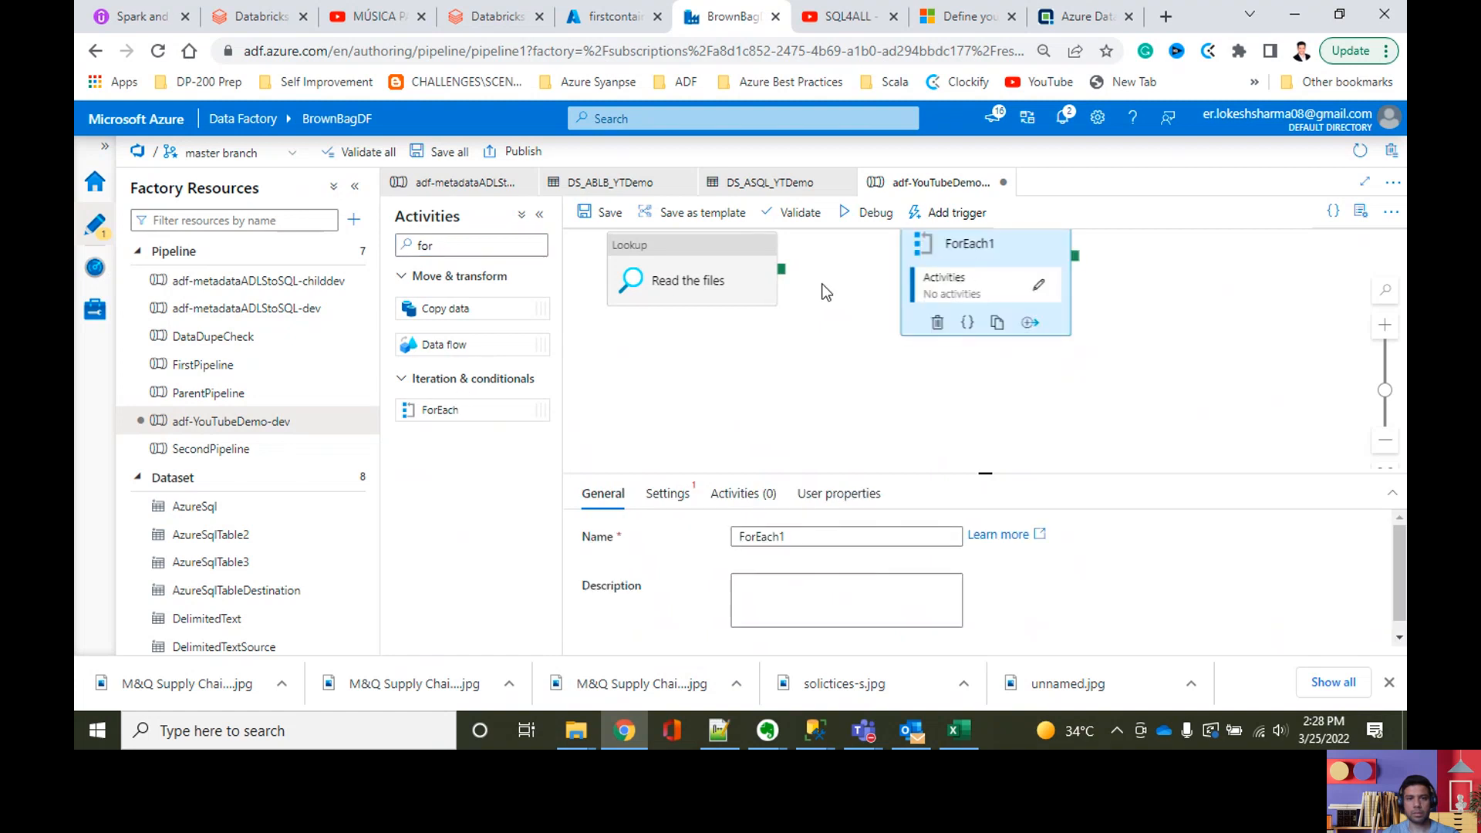
left_click_drag(782, 272, 948, 324)
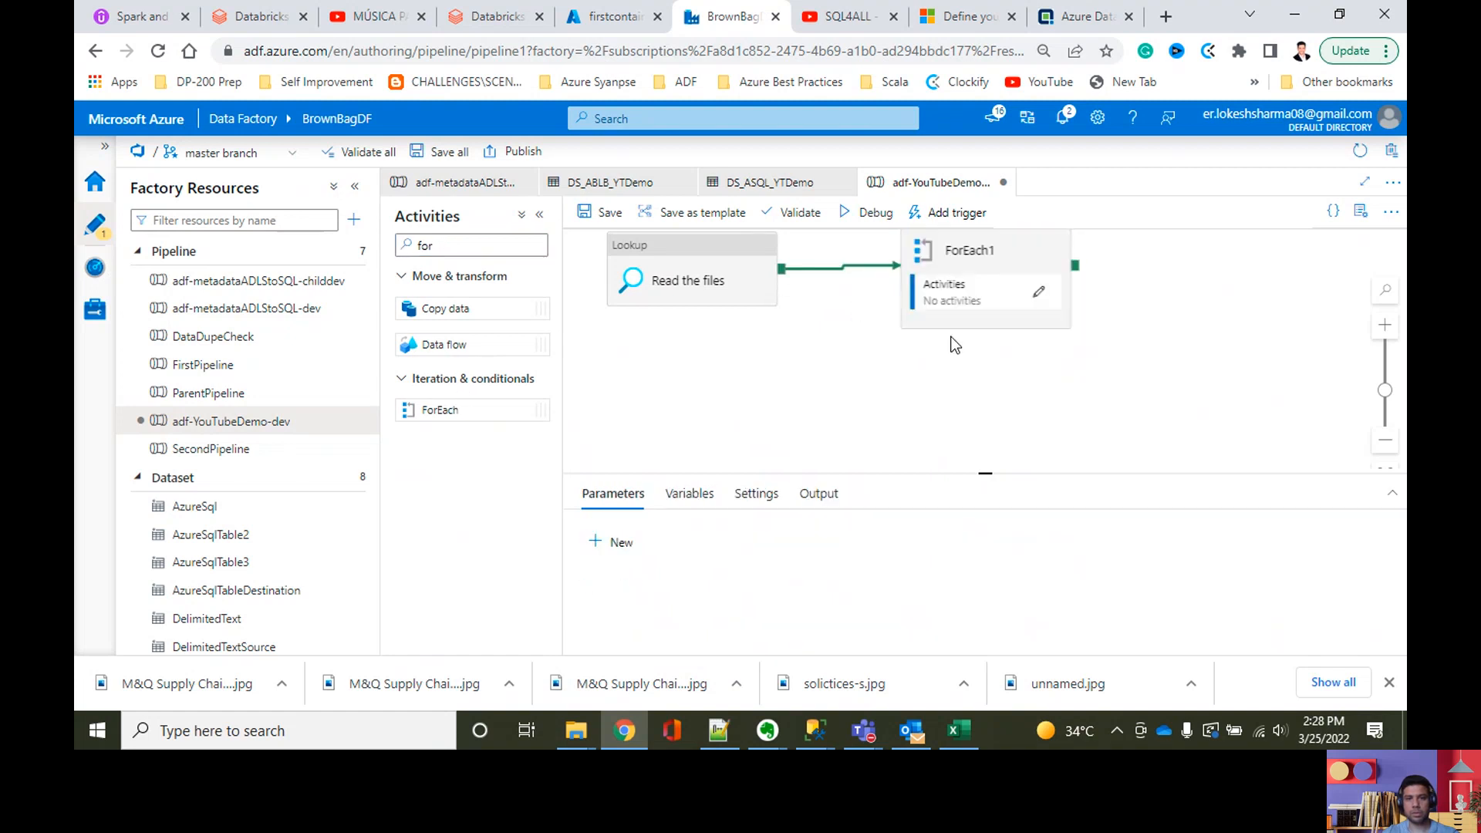
Step: Rename the ForEach activity to ForEach File Copy
left_click(960, 248)
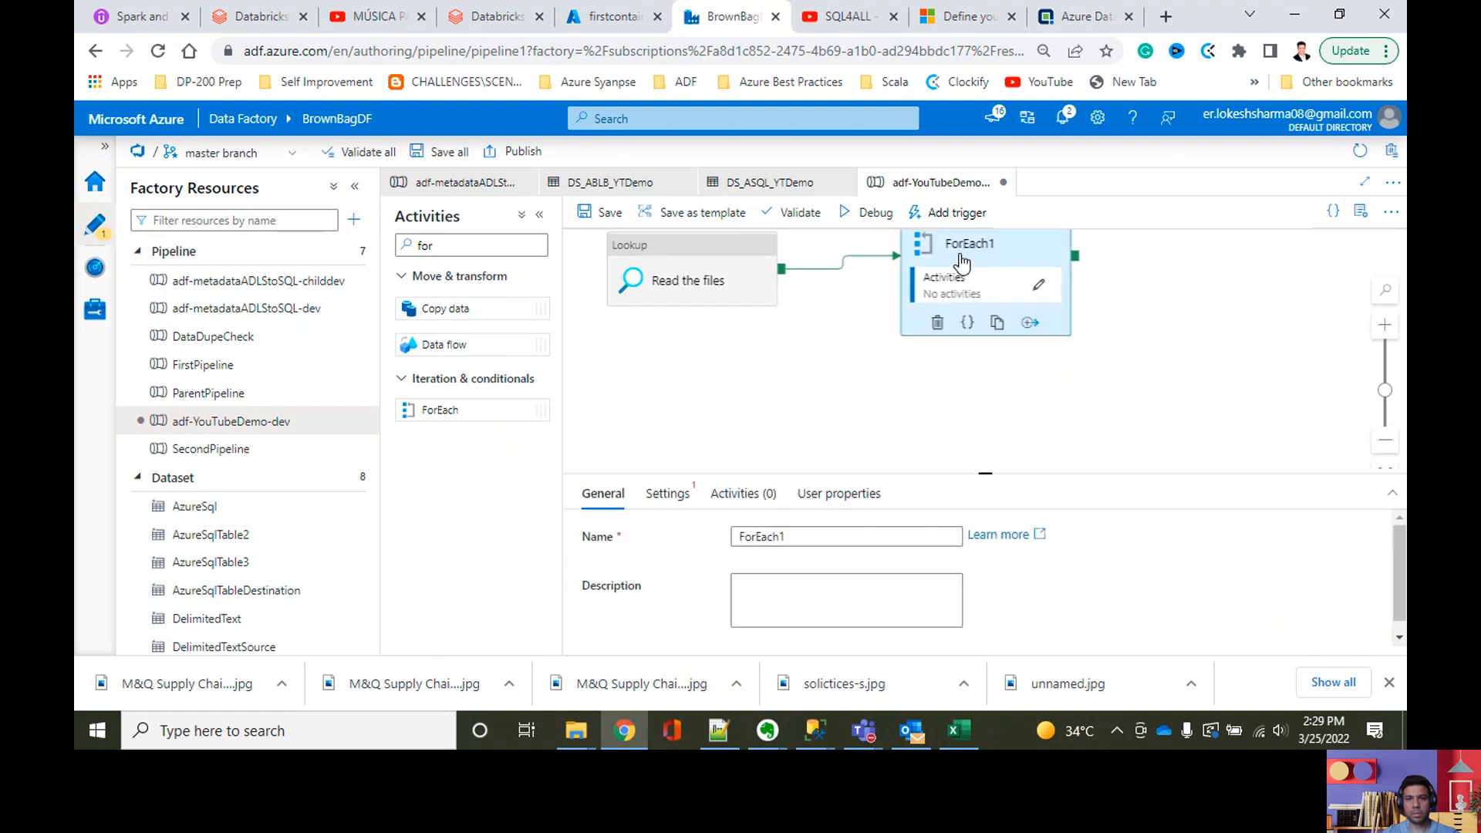
left_click(809, 540)
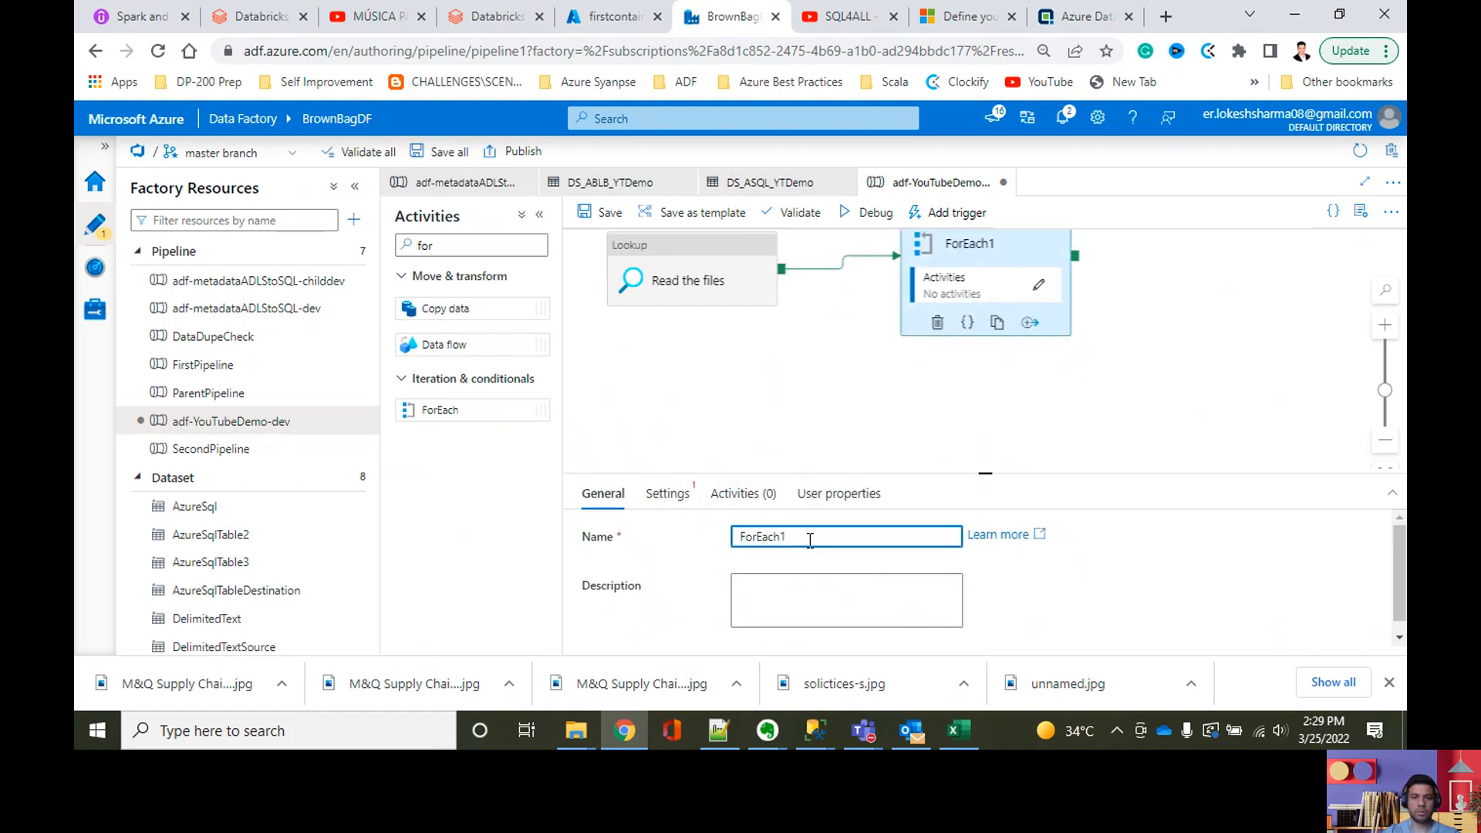
type("File")
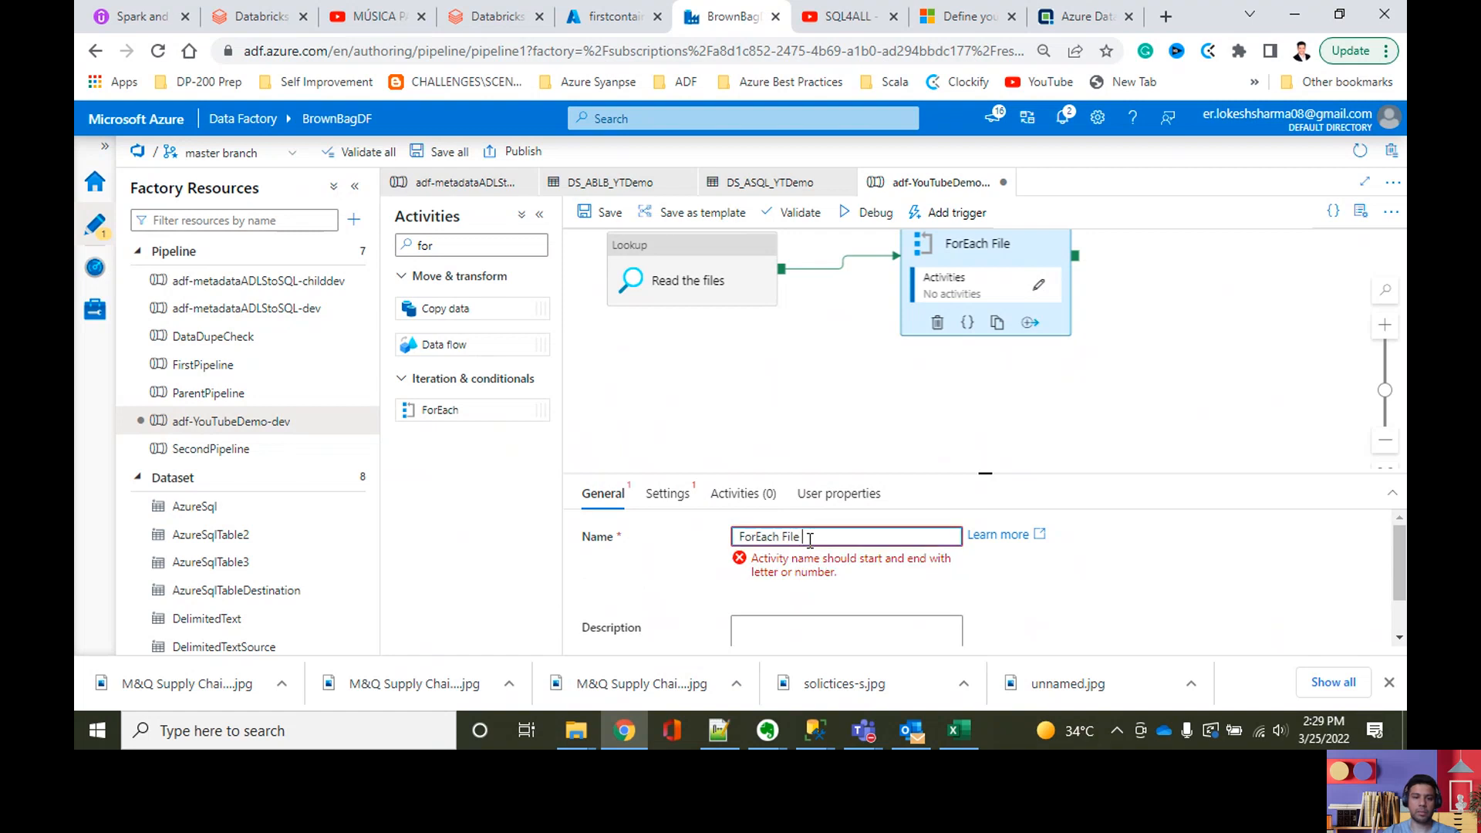
type(" Copy")
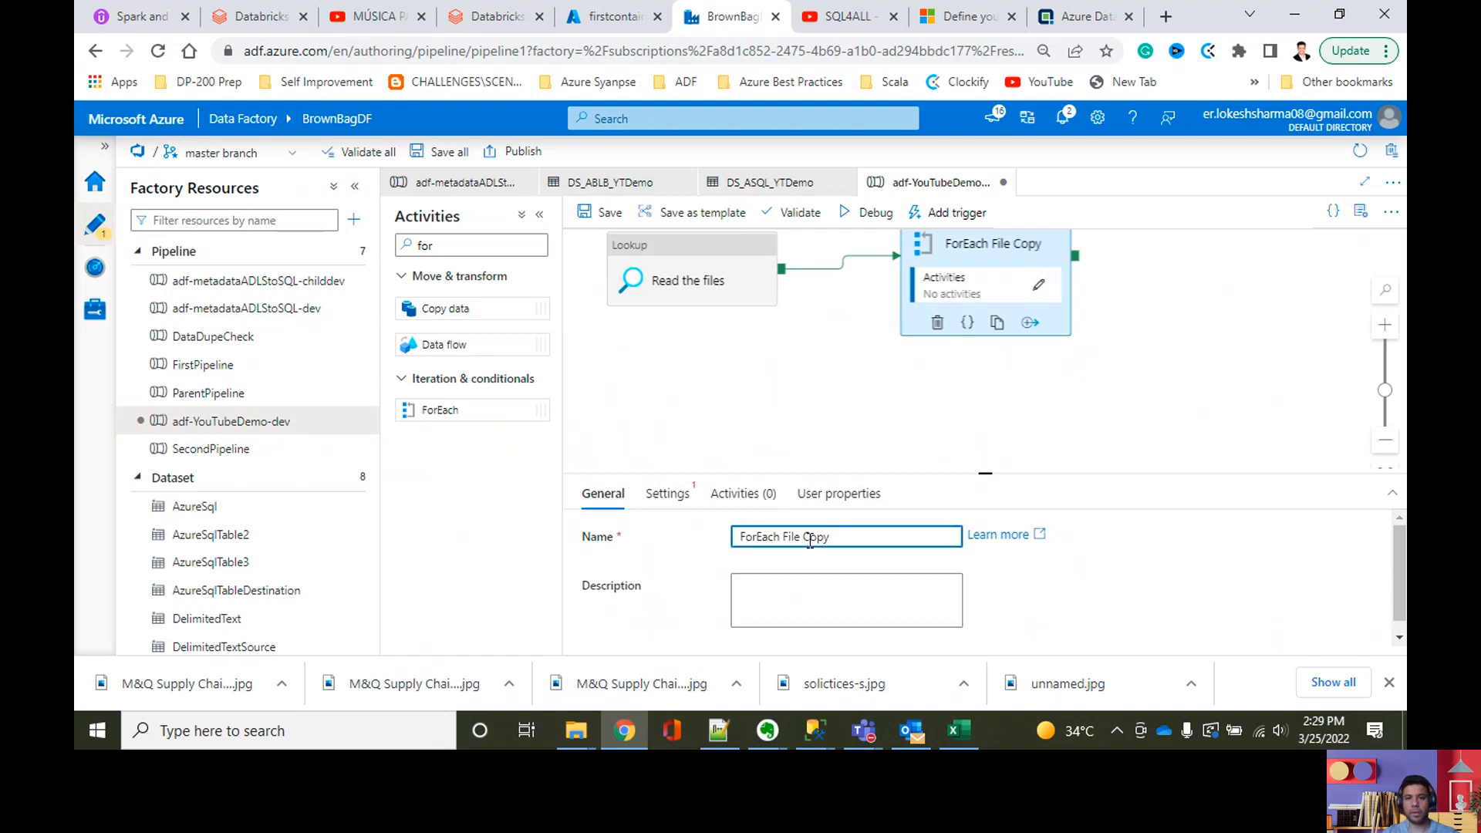
left_click(665, 492)
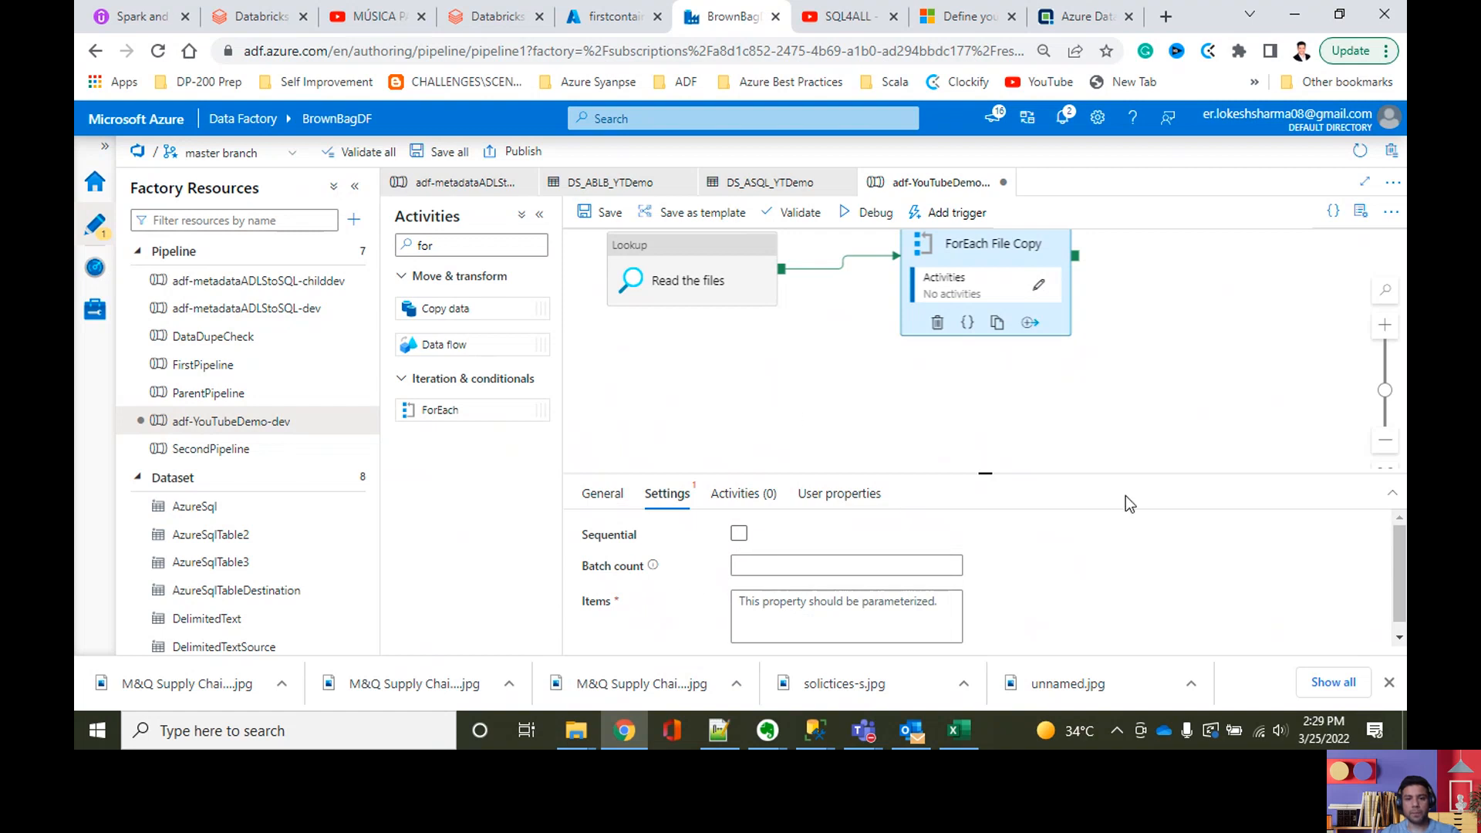
left_click(753, 609)
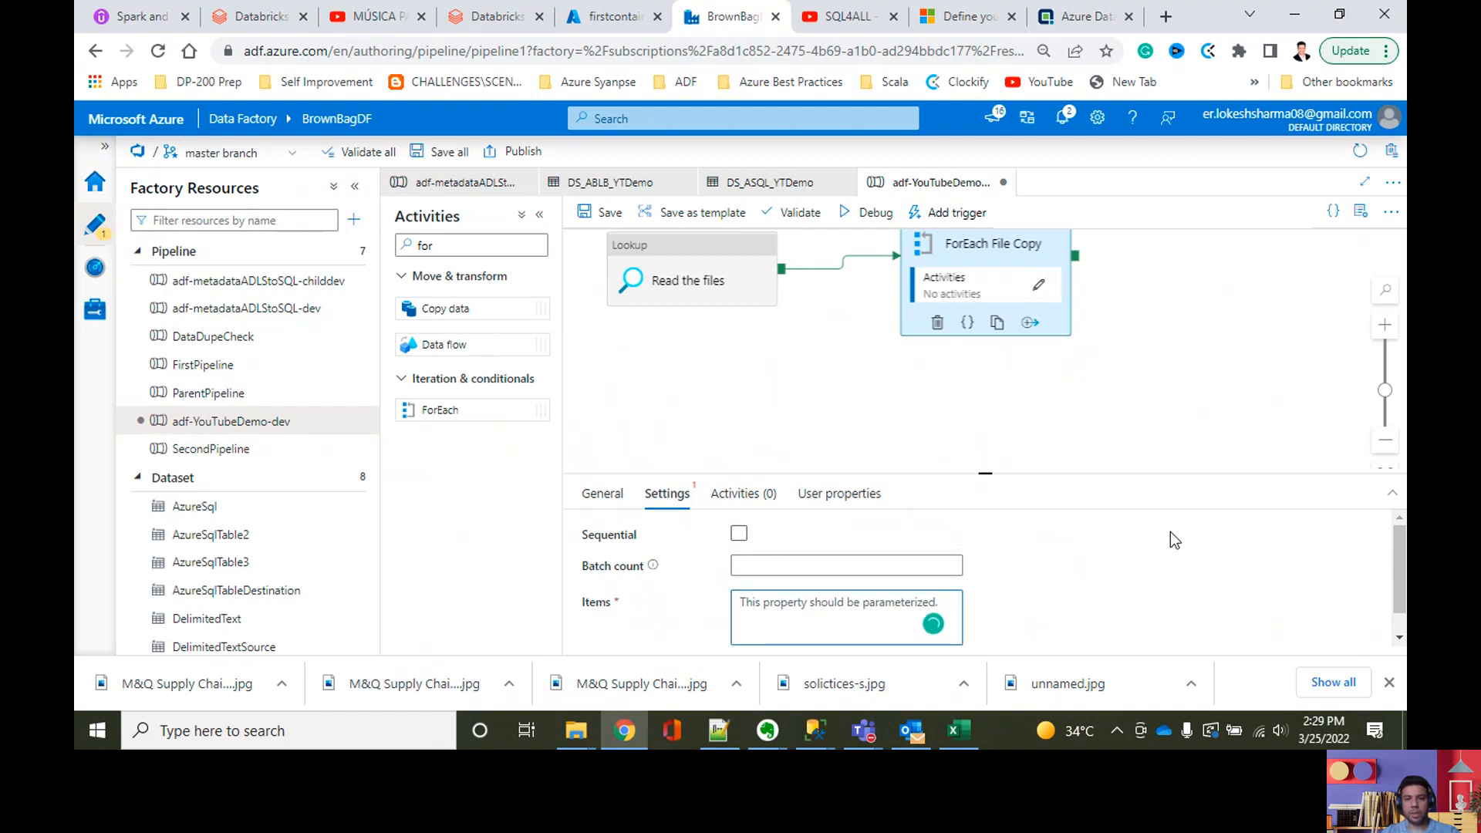
left_click_drag(981, 474, 983, 330)
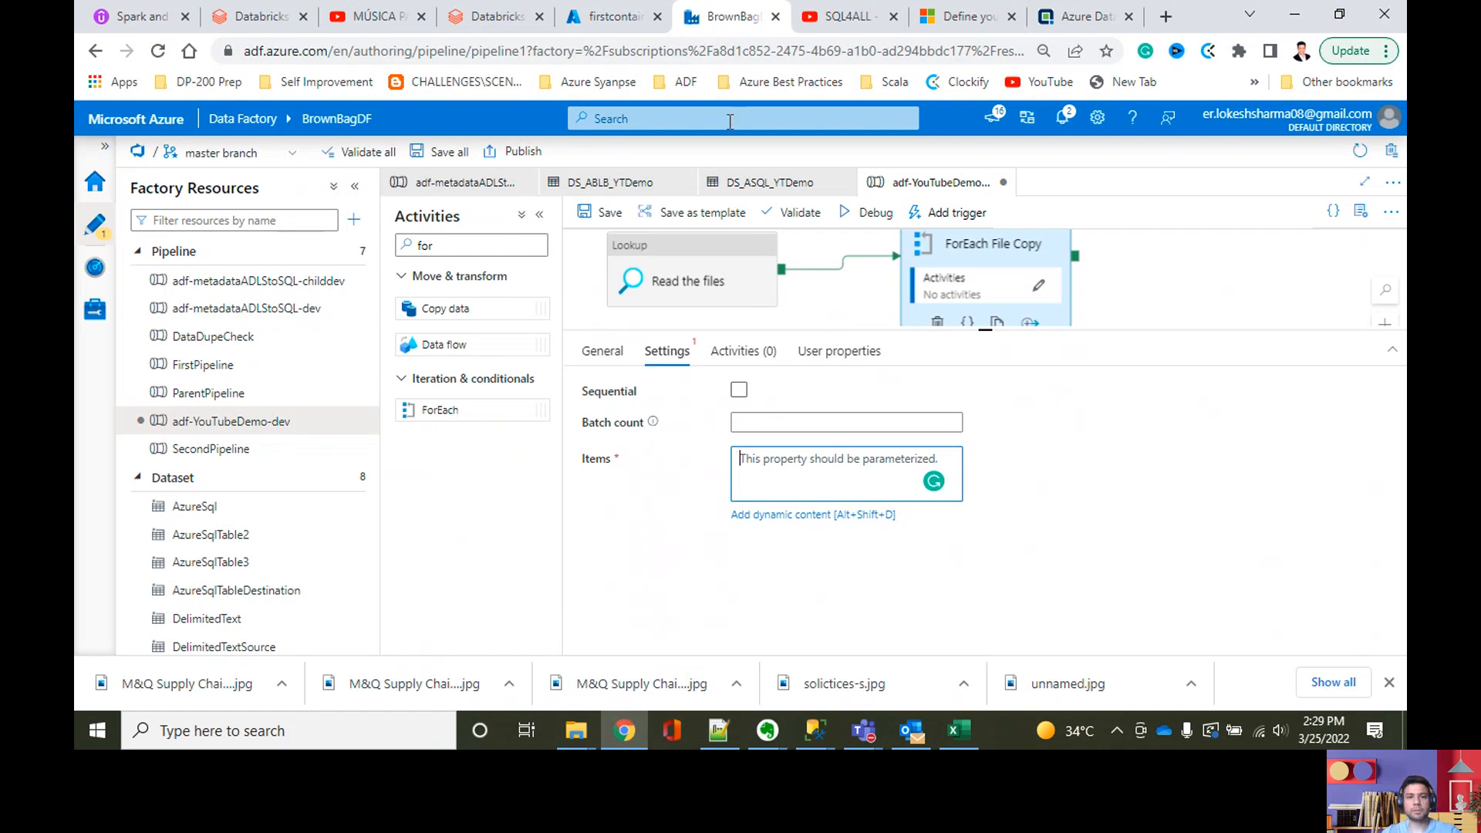
left_click(677, 410)
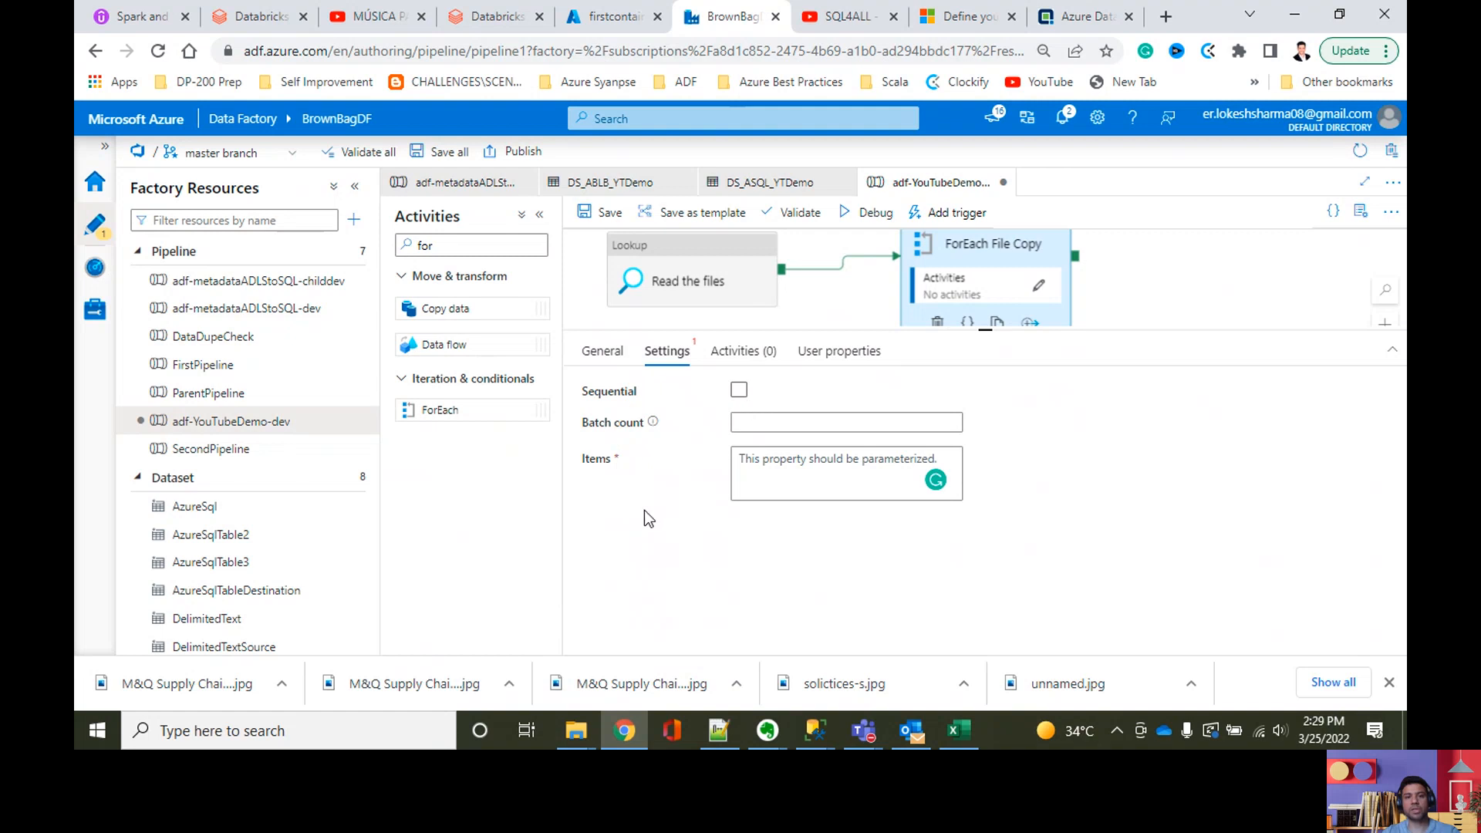
left_click(800, 470)
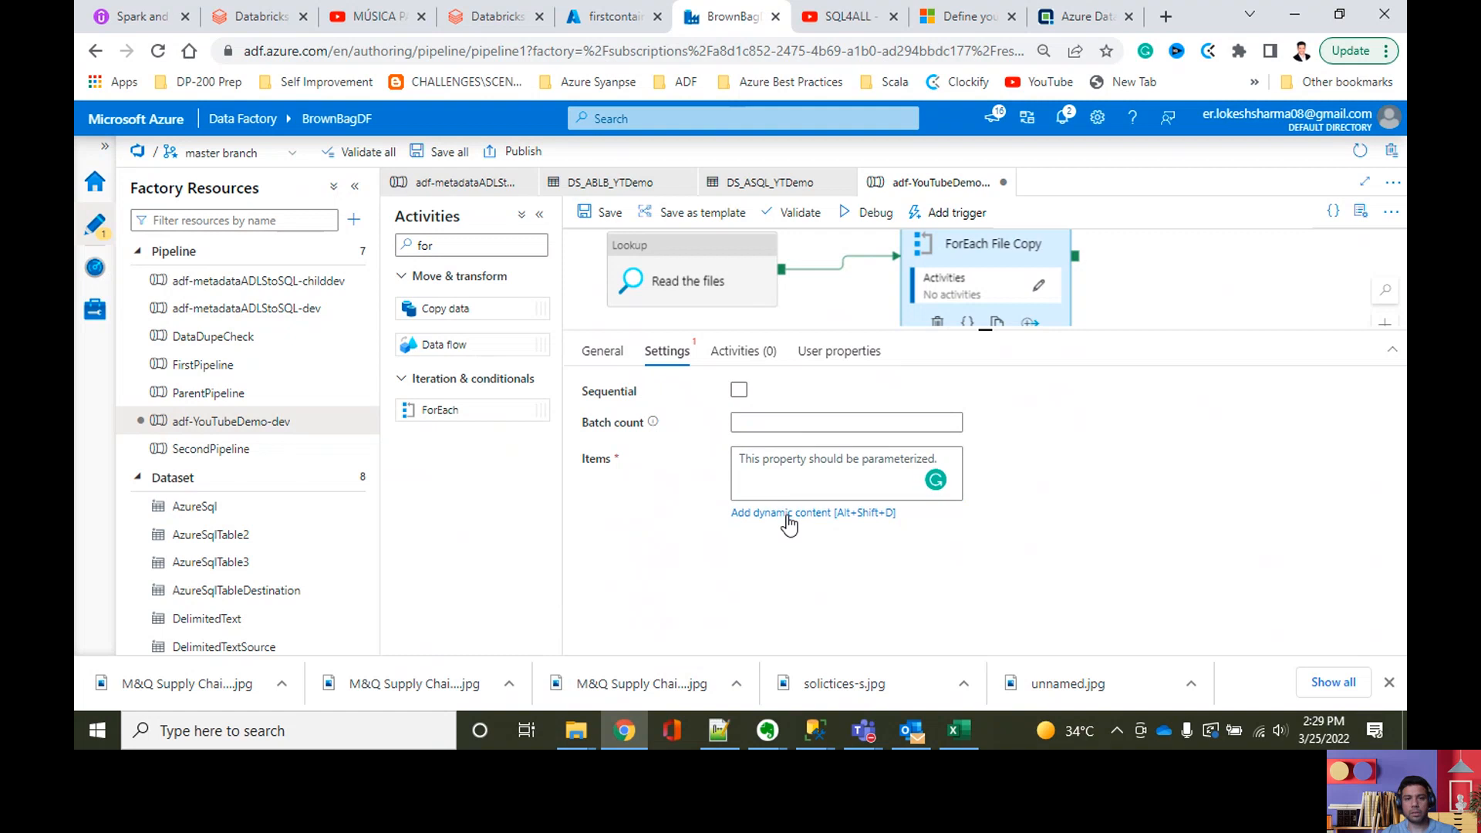
left_click(787, 515)
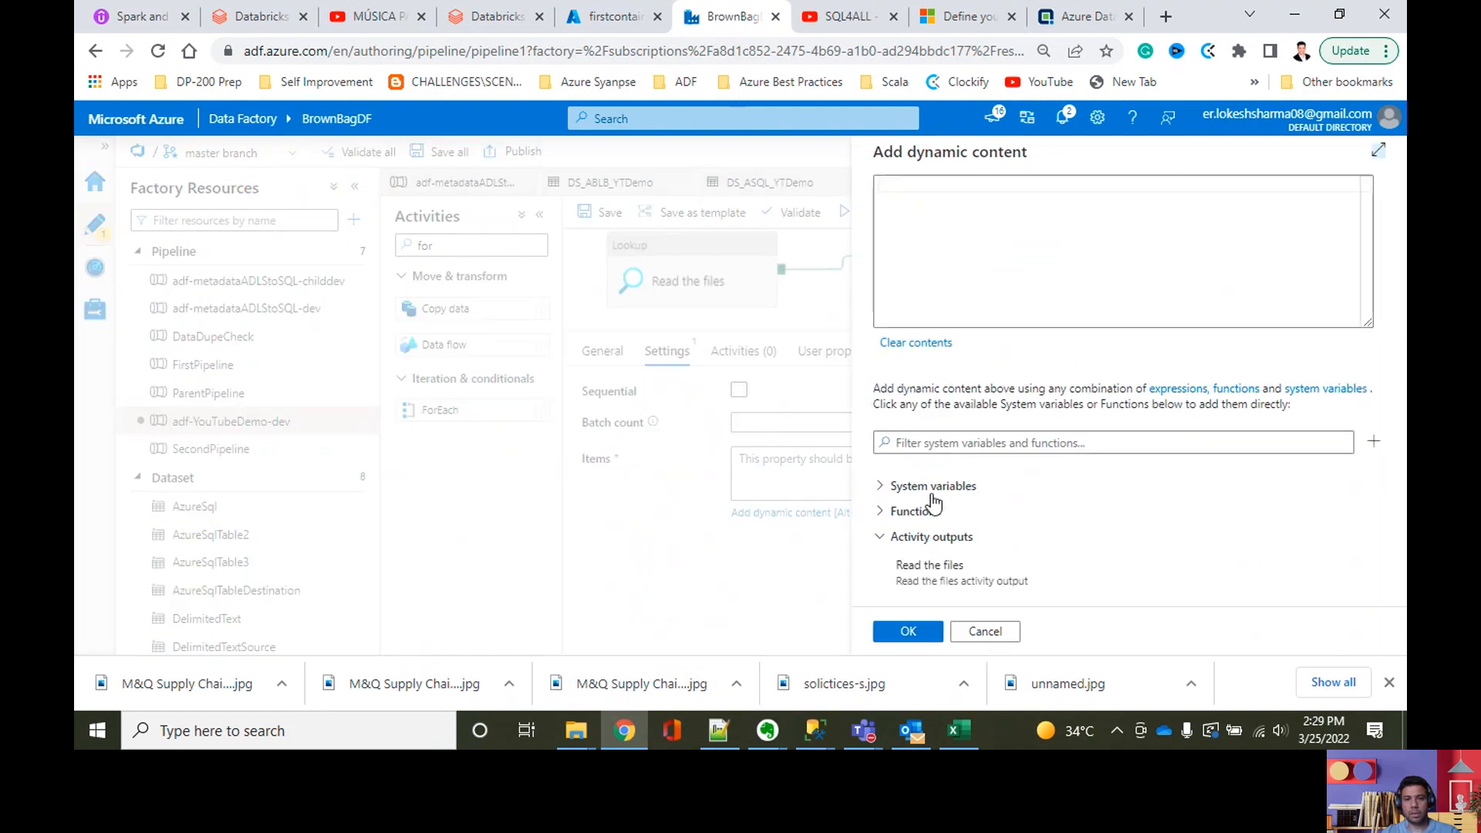
left_click(929, 570)
left_click(1176, 194)
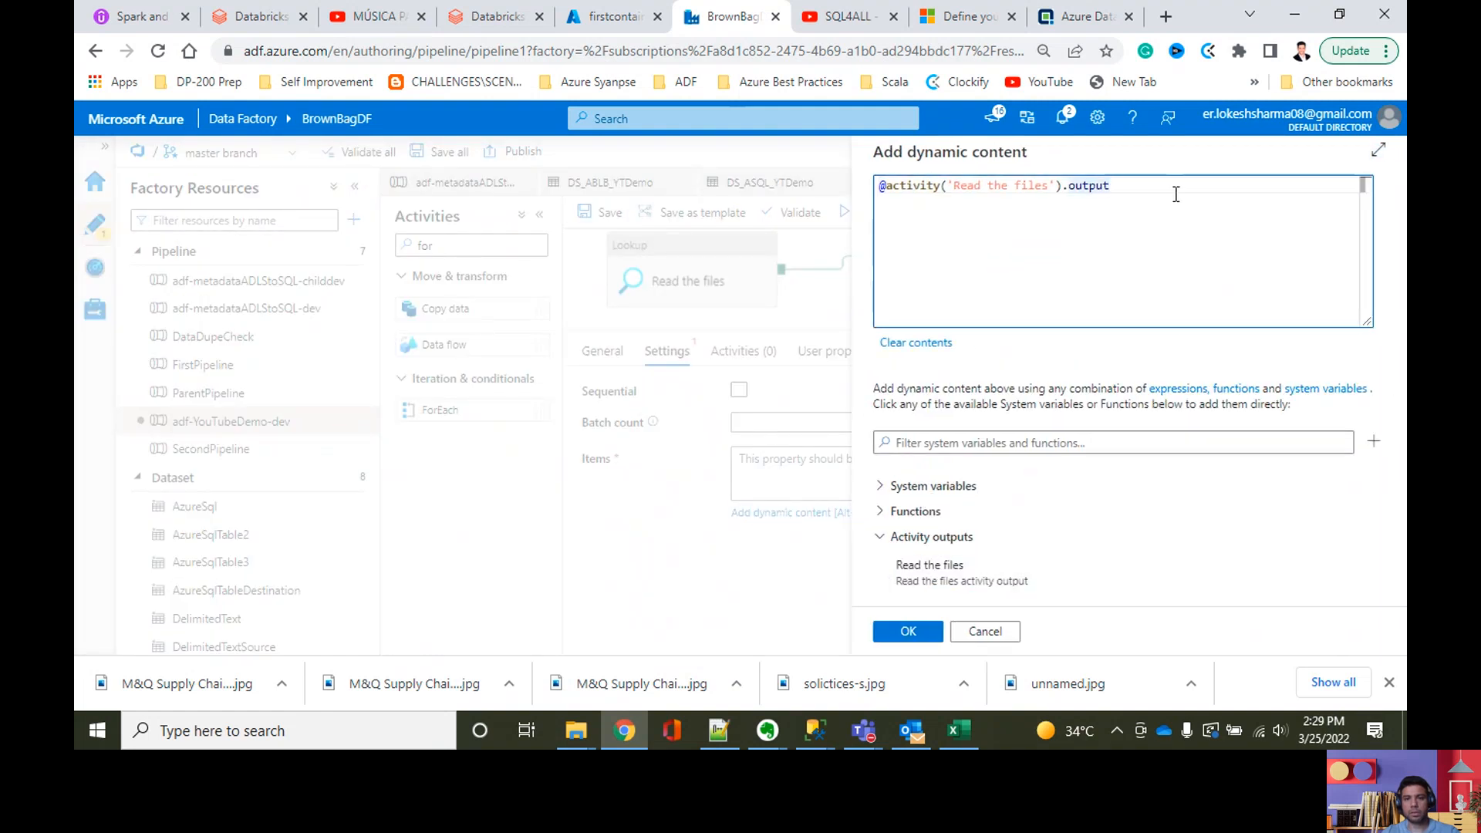
type(".value")
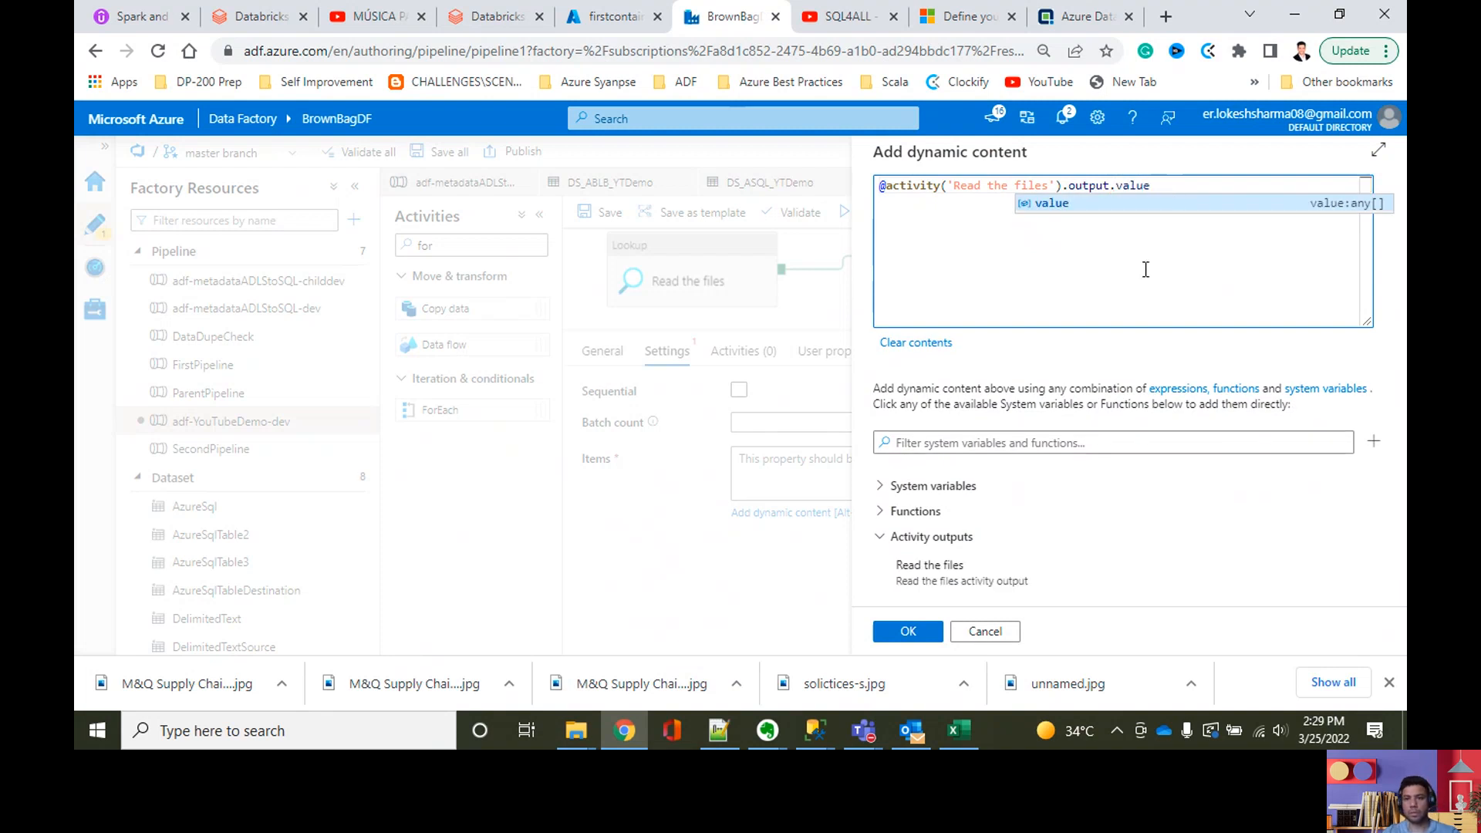
left_click(904, 629)
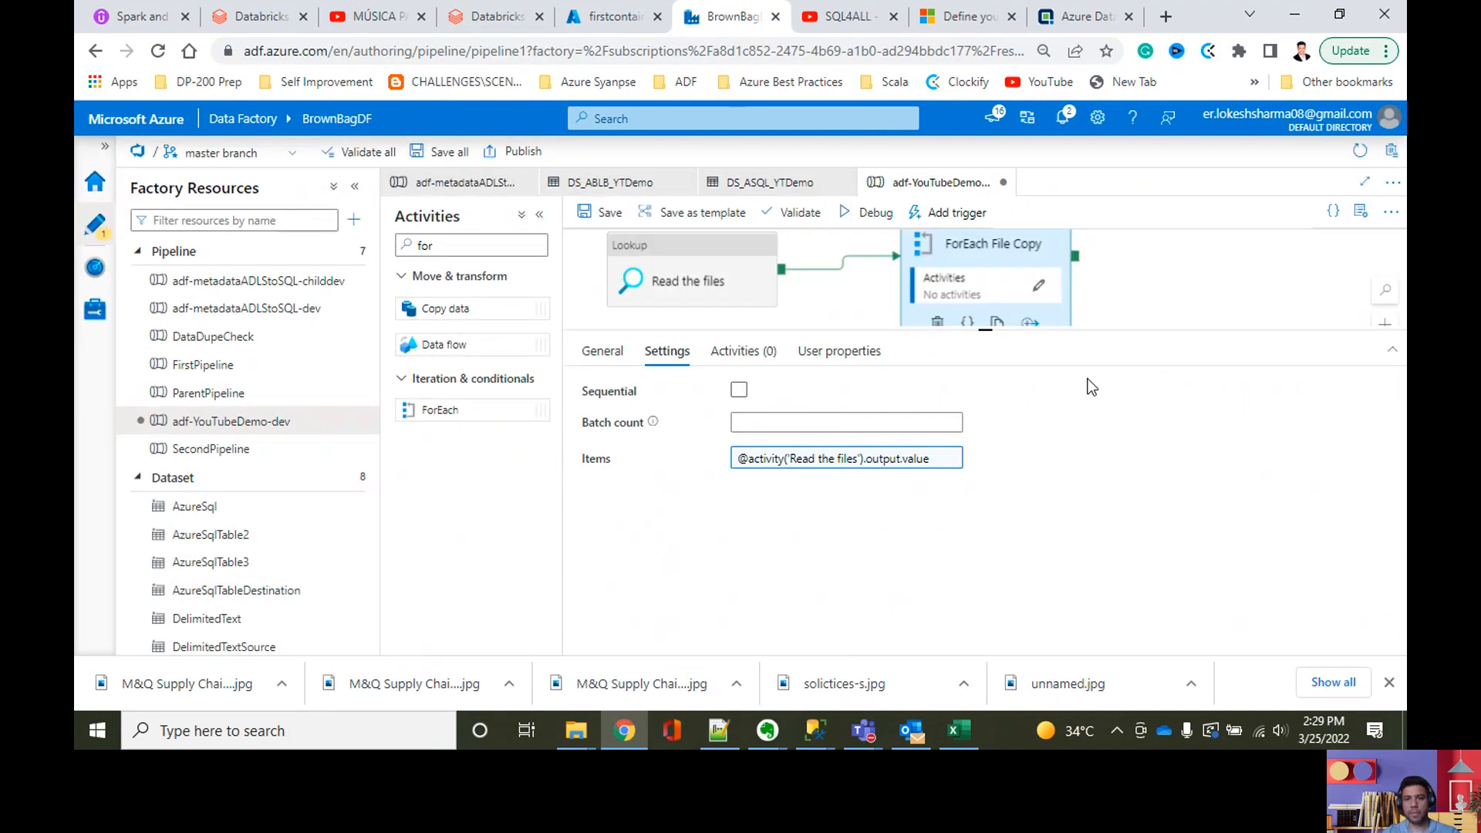
Step: Review the Read the files lookup and the items expression of the ForEach File Copy activity
left_click(1121, 291)
left_click_drag(1002, 330, 997, 530)
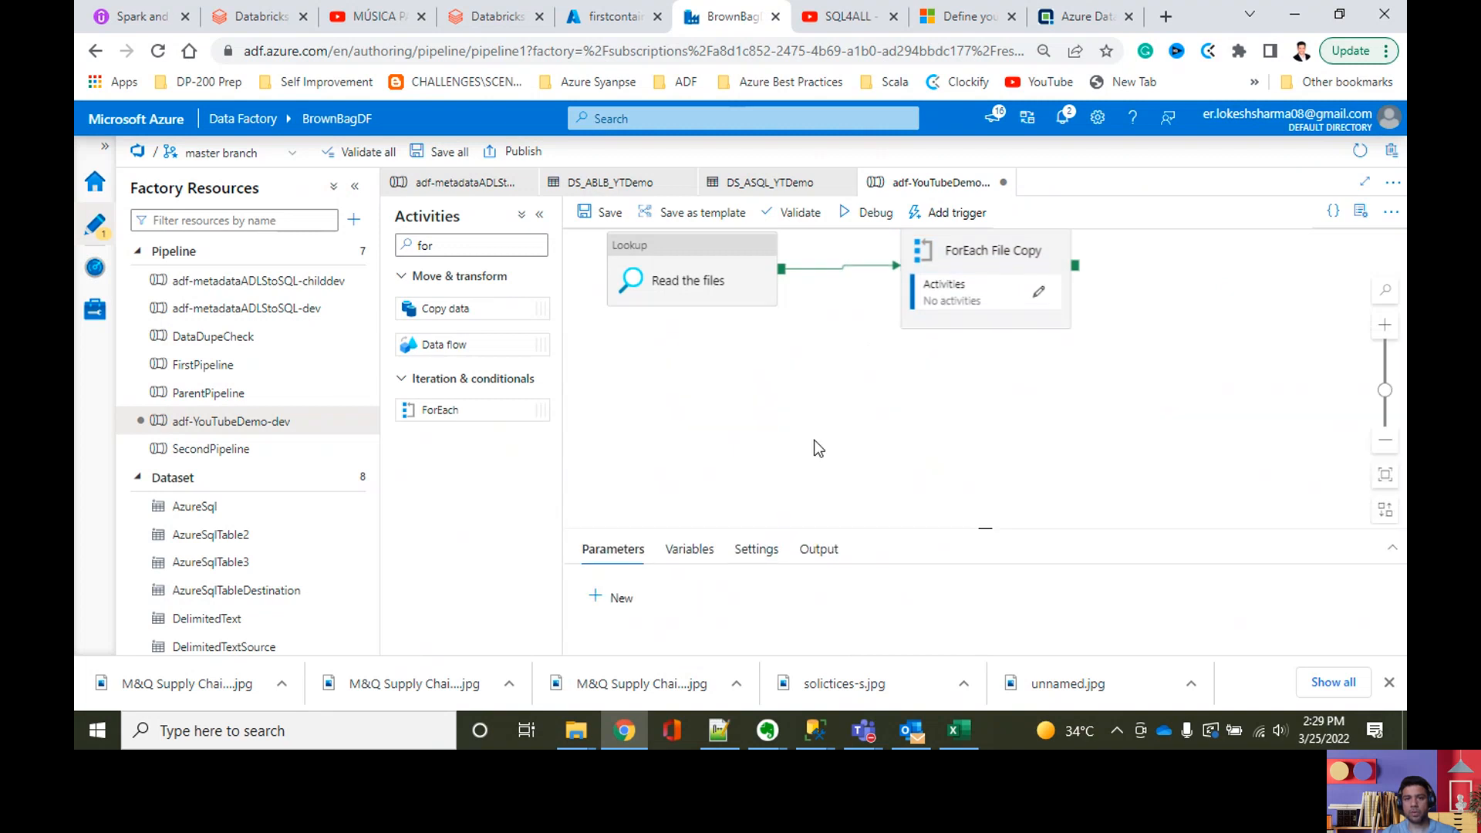
left_click(661, 328)
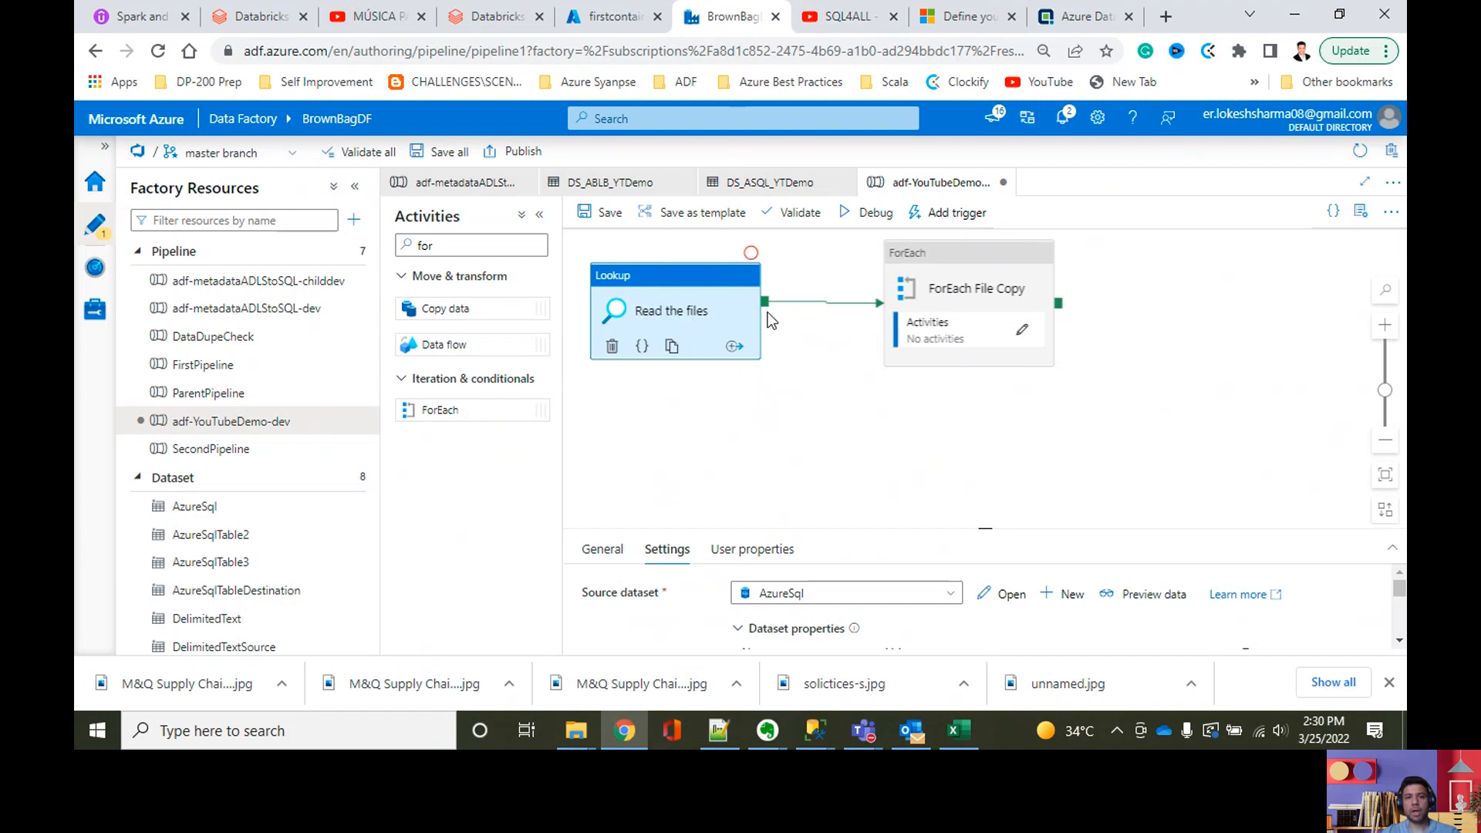
left_click(1034, 259)
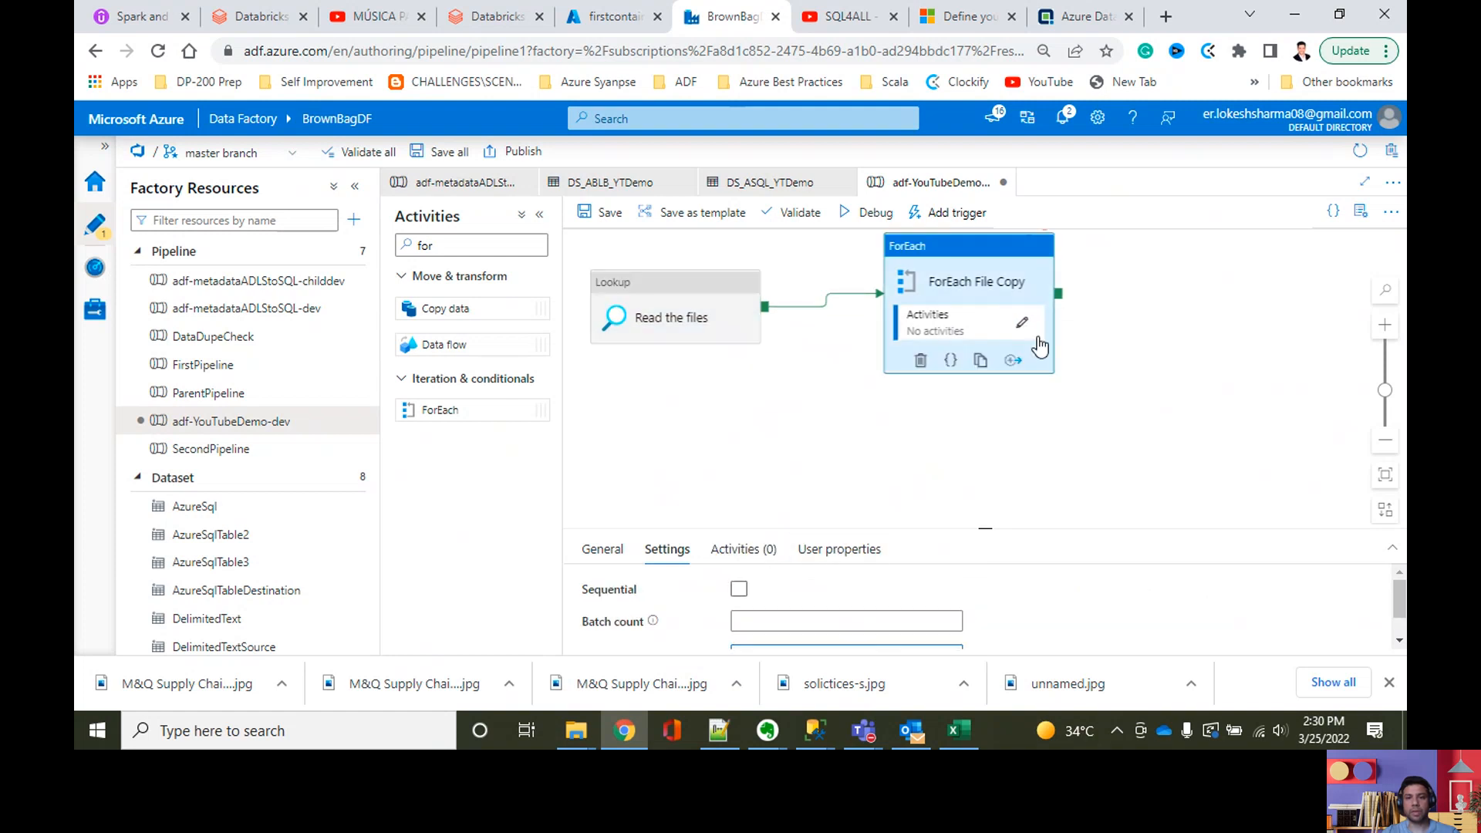
scroll(886, 594, "down", 1)
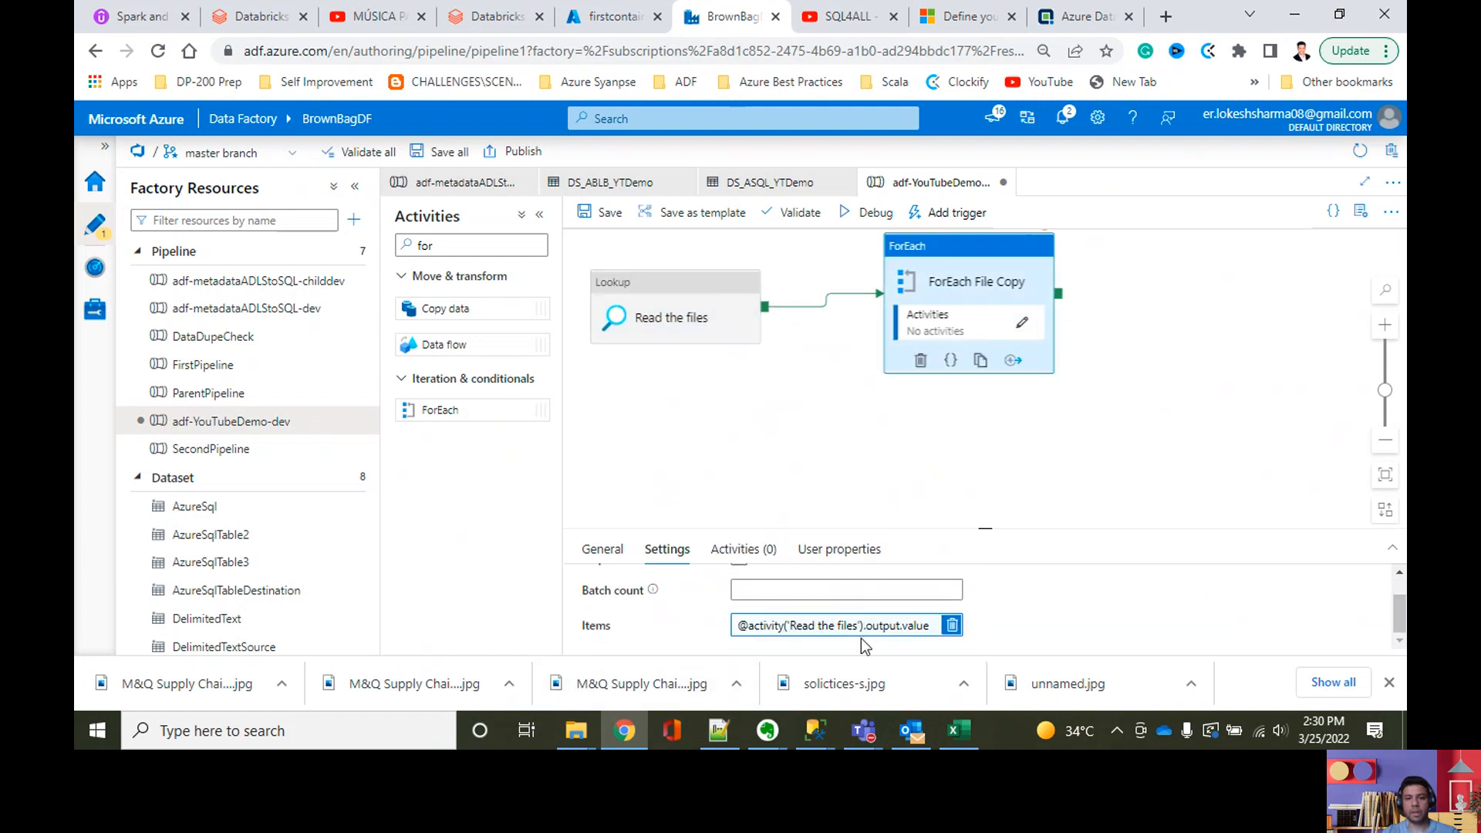
left_click(817, 636)
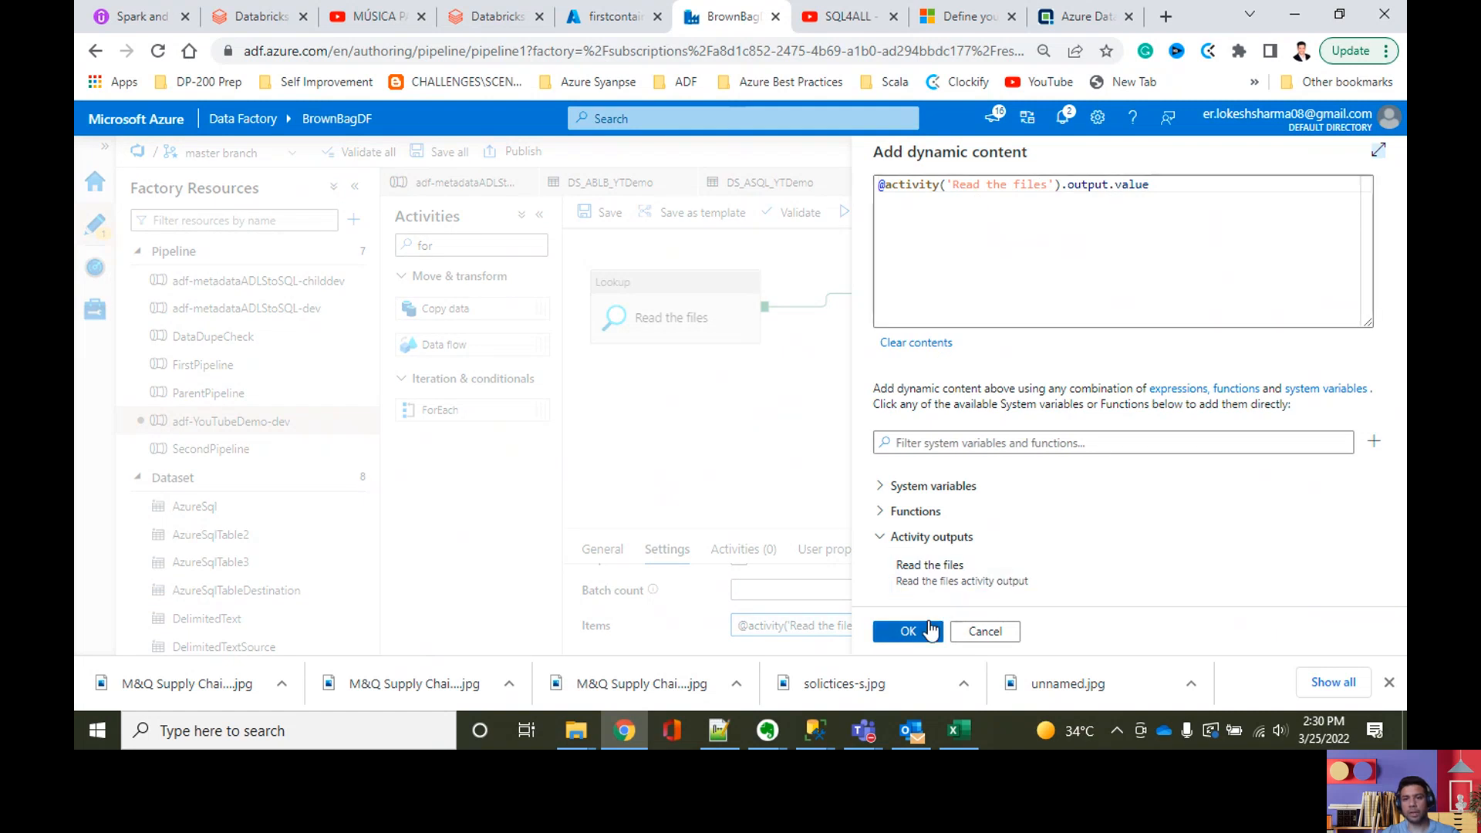
left_click(908, 629)
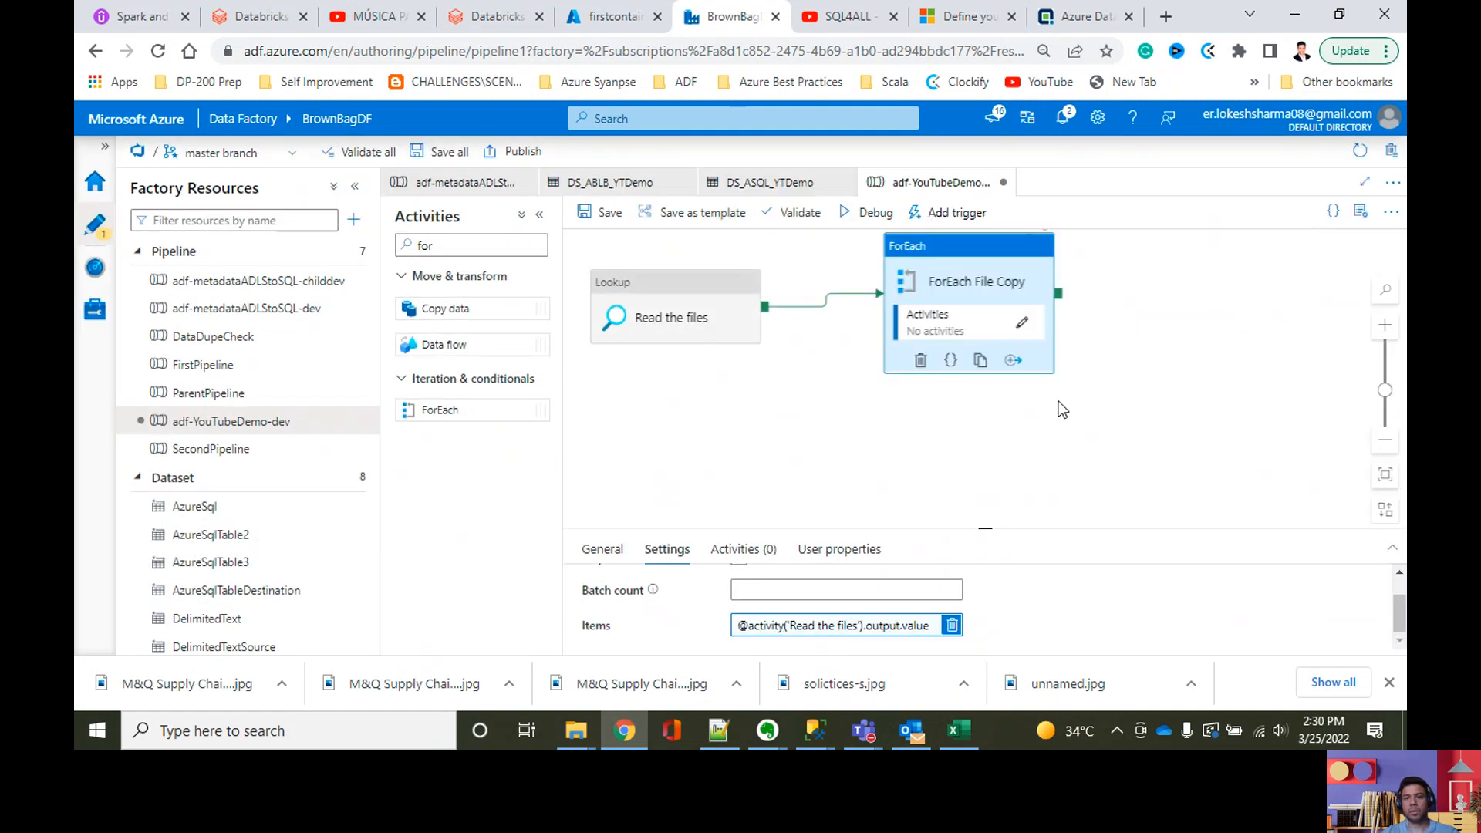
Step: Open the inner activities of ForEach File Copy for editing and filter the available activities by "look"
left_click(1023, 322)
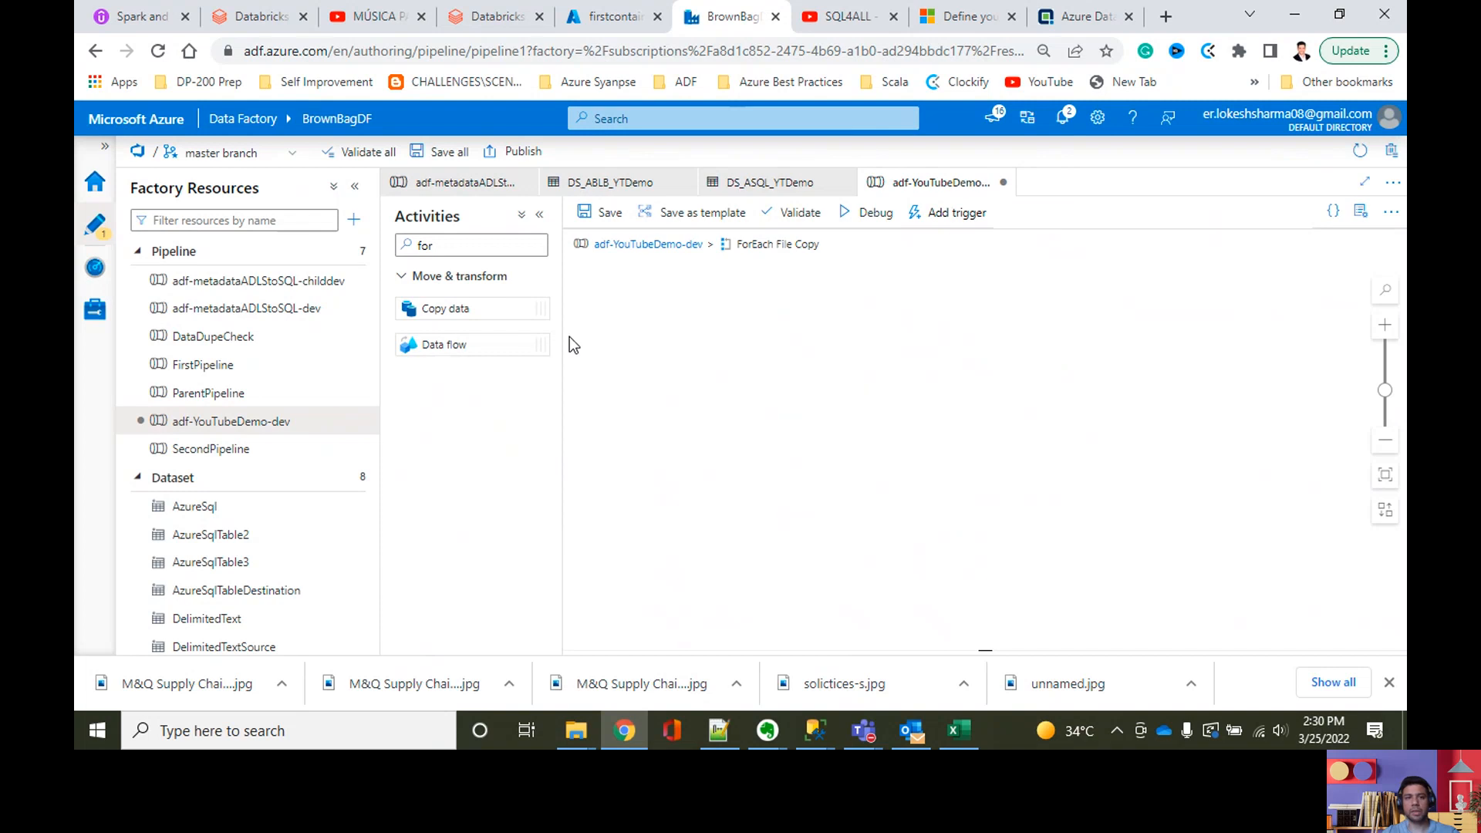
double_click(408, 247)
key("BackSpace")
type("look")
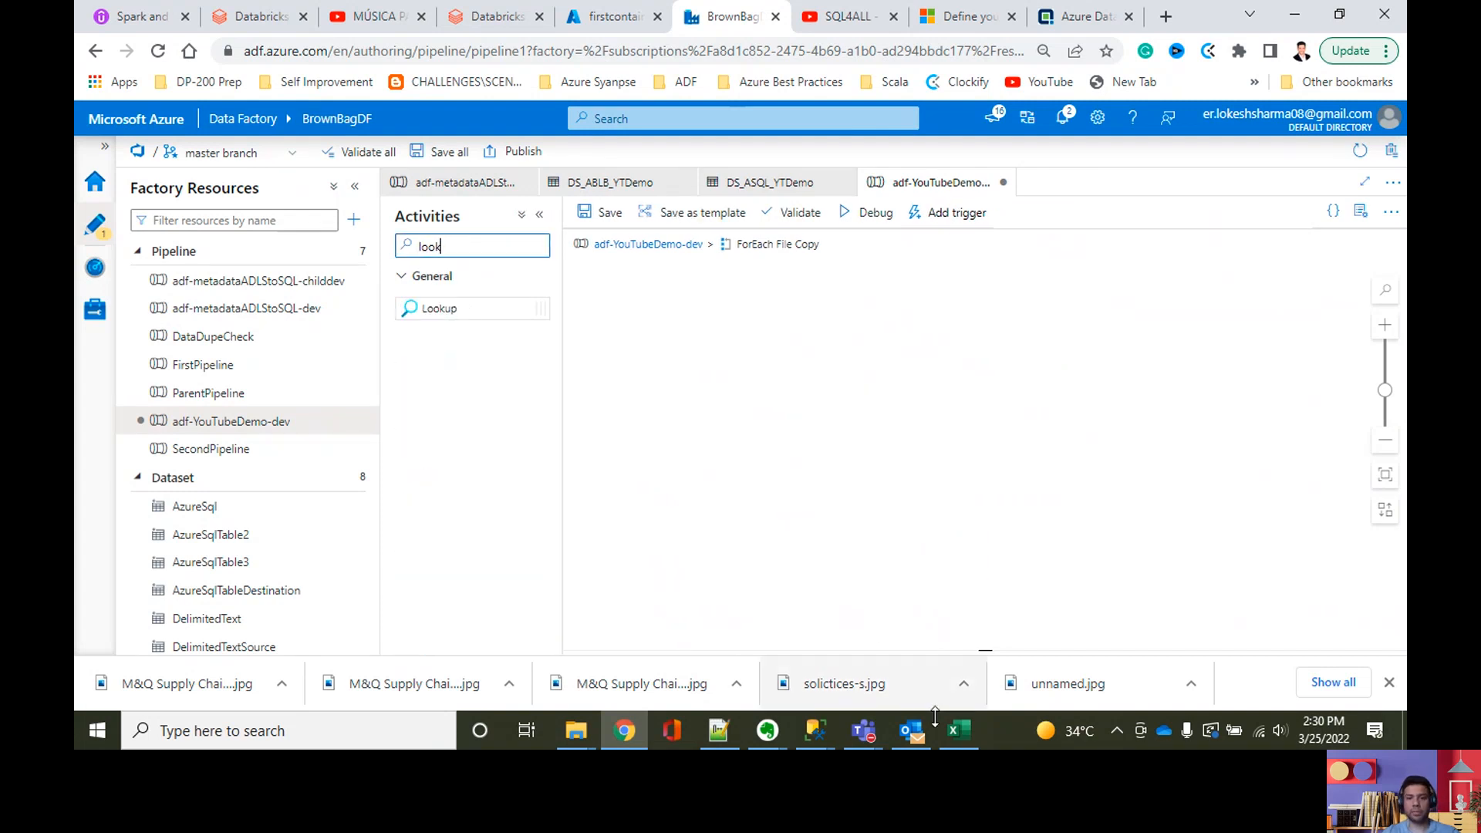
Step: Switch to Excel, review the pipeline plan on Sheet2 from reading the files to reading each file's columns, and return to Chrome
left_click(958, 730)
left_click(566, 443)
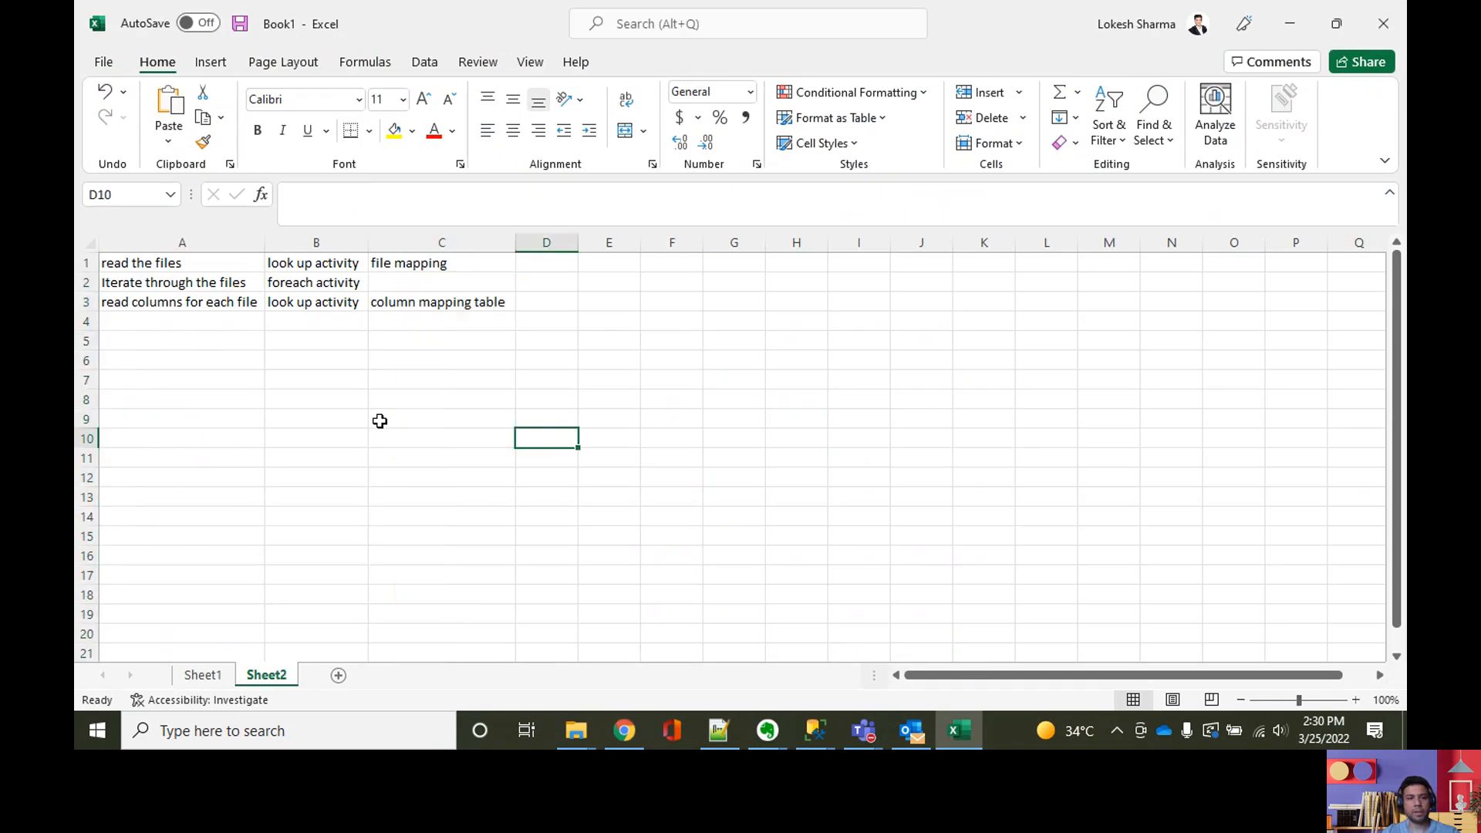
scroll(380, 419, "up", 3)
left_click(212, 277)
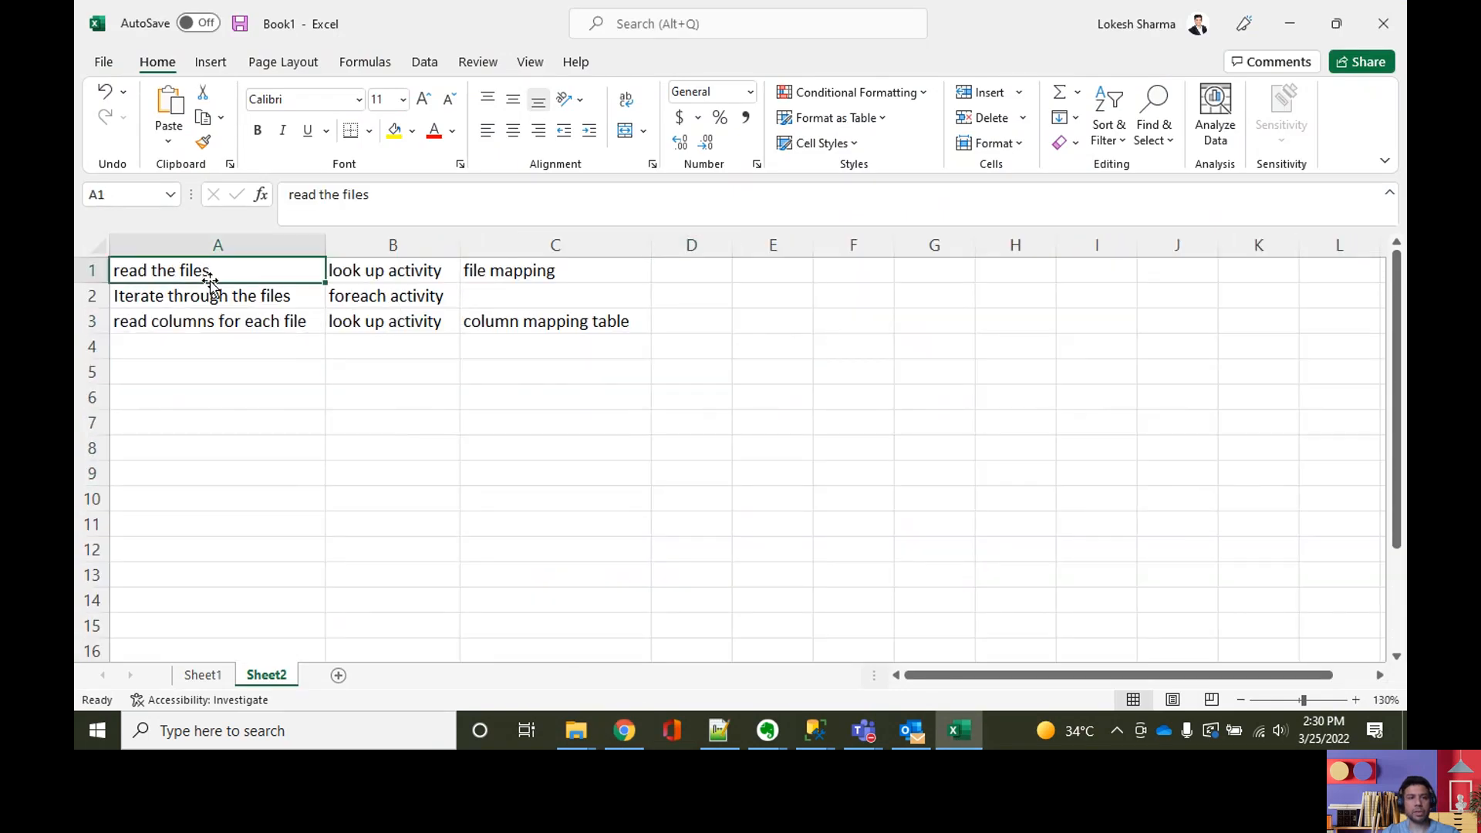
left_click(553, 271)
left_click(225, 297)
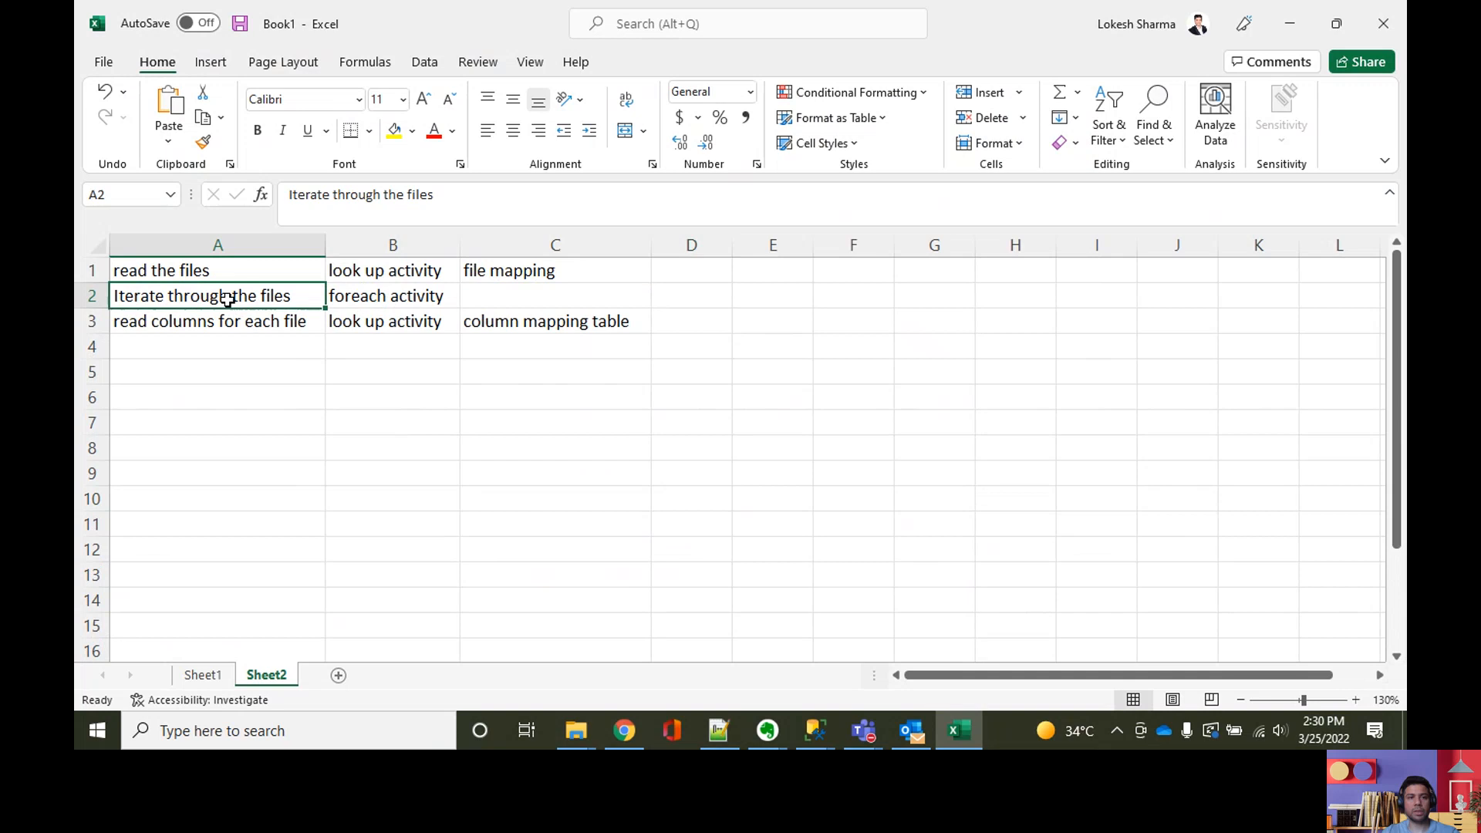
left_click(356, 300)
left_click(257, 326)
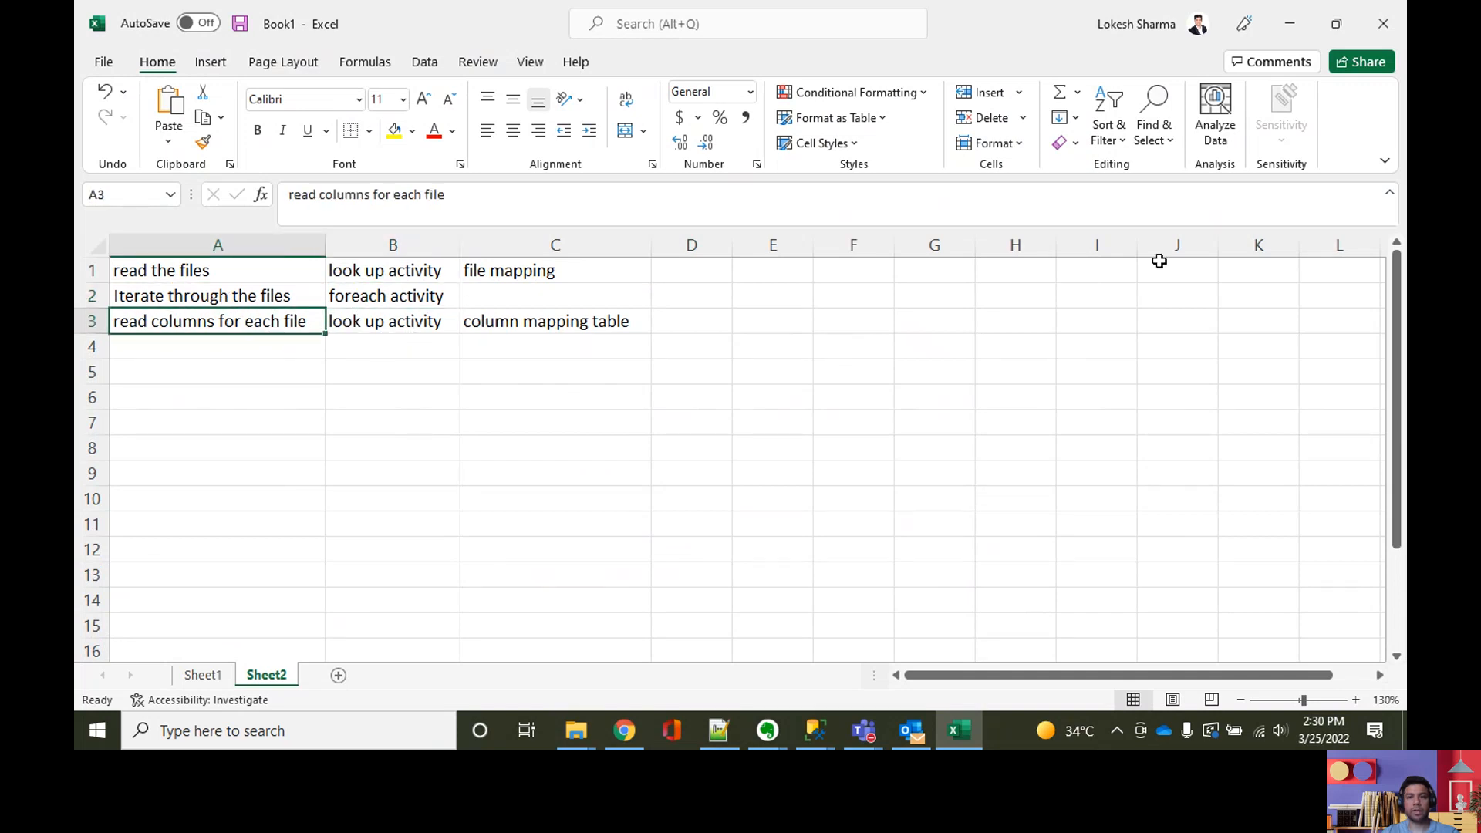
left_click(1297, 27)
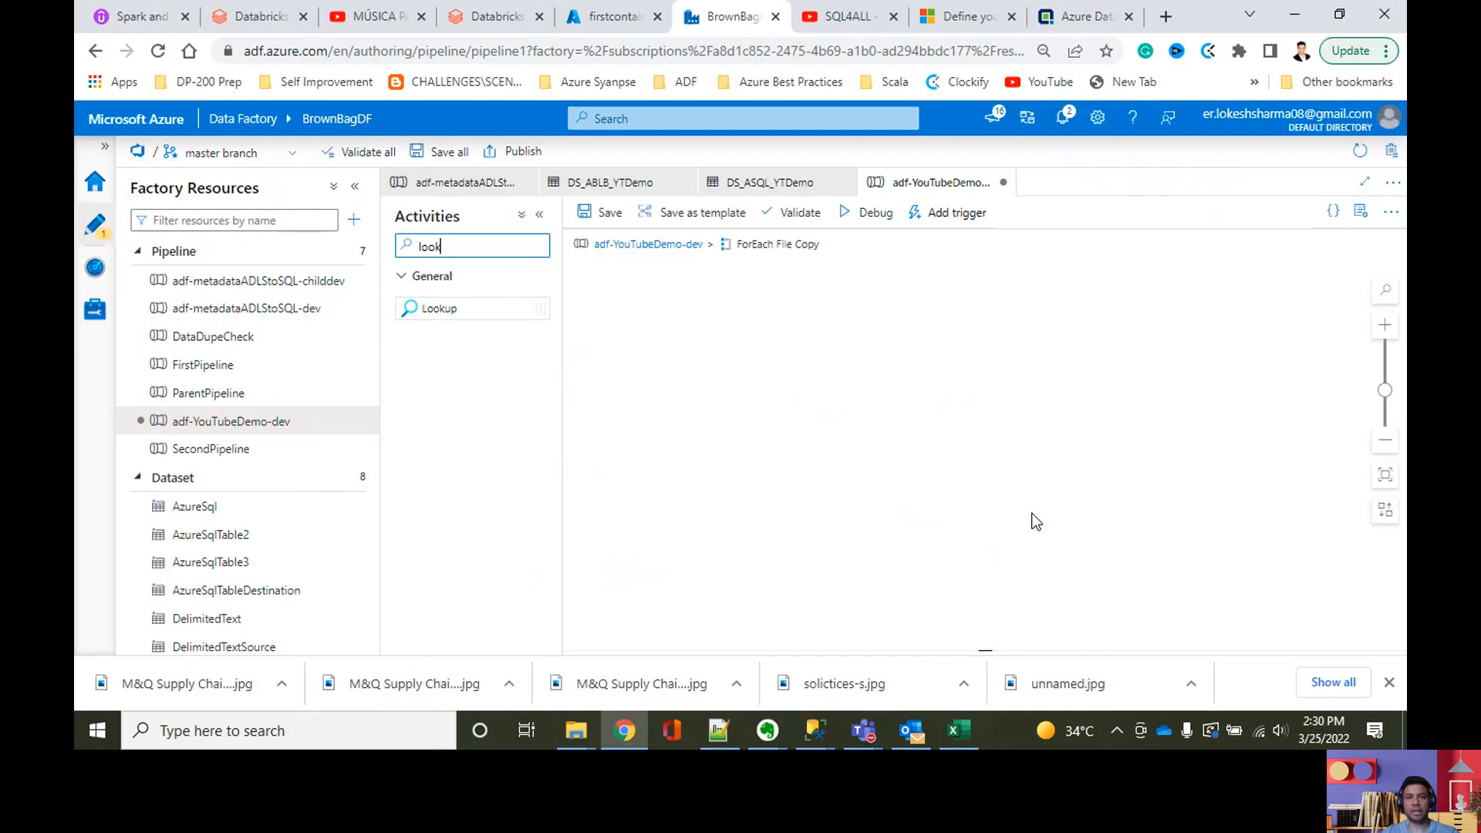
Step: Add a Lookup activity inside ForEach File Copy and name it Read the columns
left_click_drag(440, 308, 733, 287)
left_click_drag(790, 593, 736, 593)
type("Read")
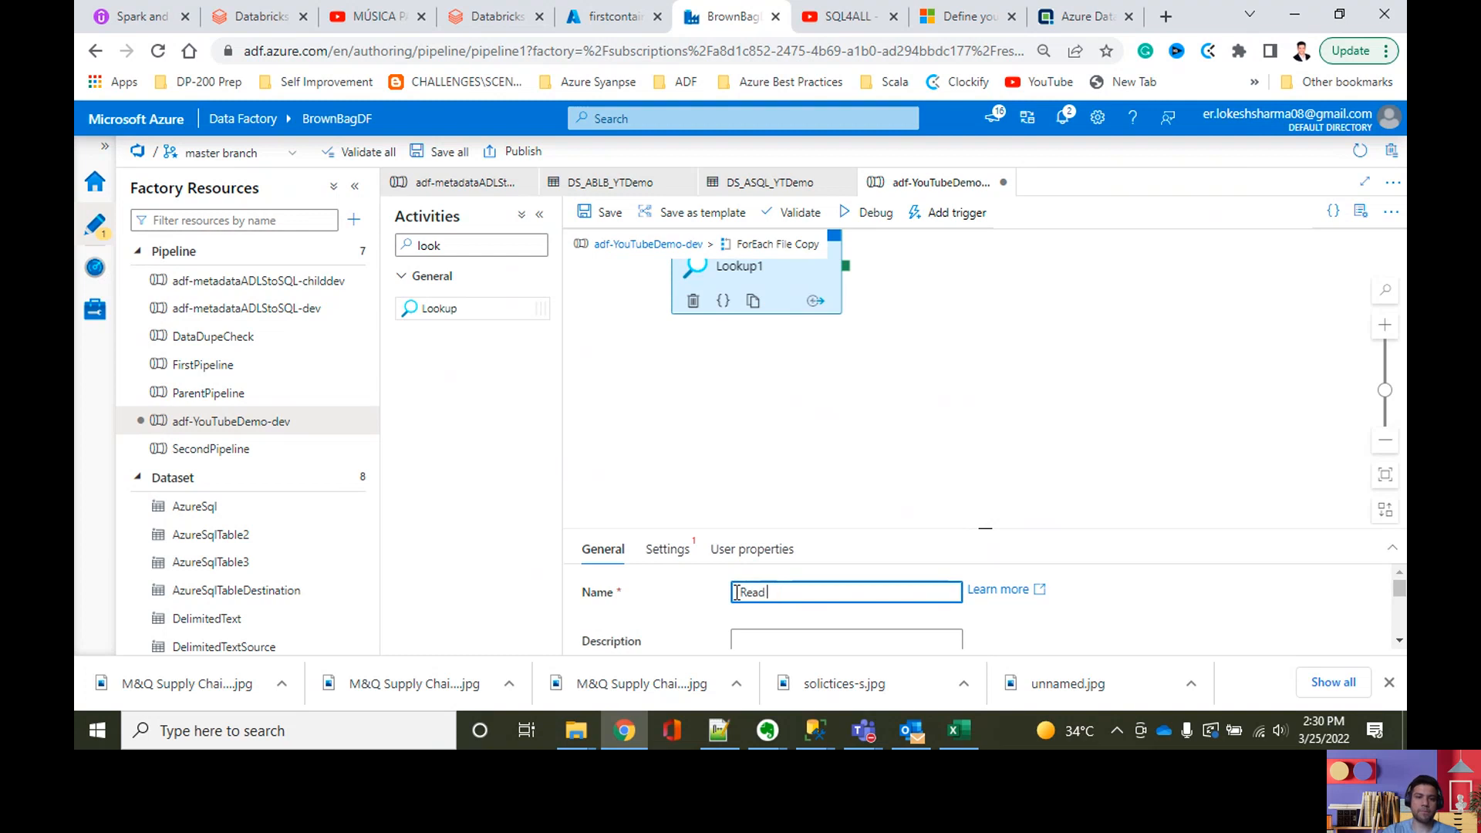
type(" the columns")
Step: Set the source dataset of the Read the columns lookup to DS_ASQL_YTDemo
left_click(679, 549)
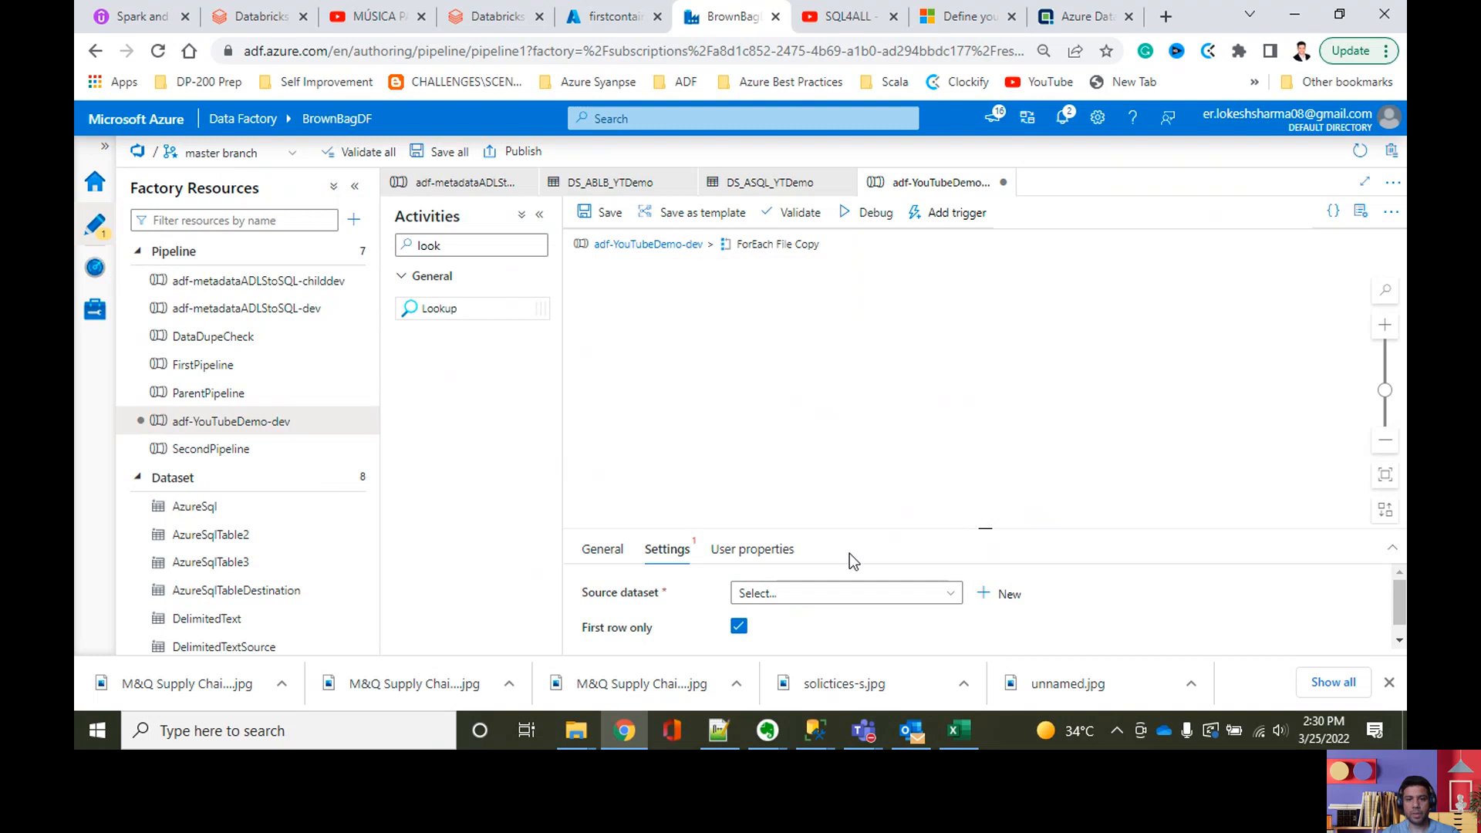
left_click(846, 584)
scroll(854, 602, "down", 3)
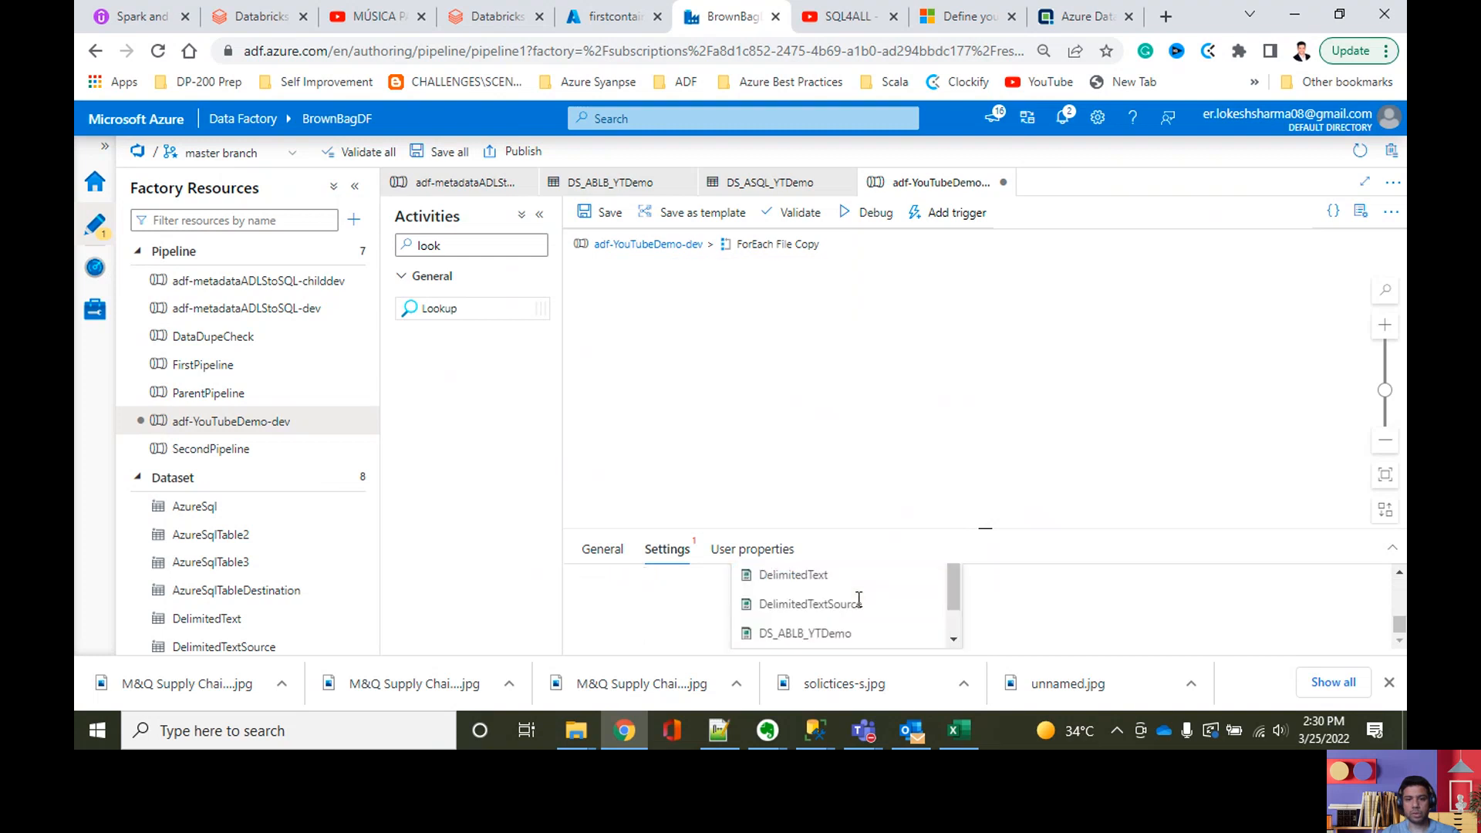
left_click(887, 636)
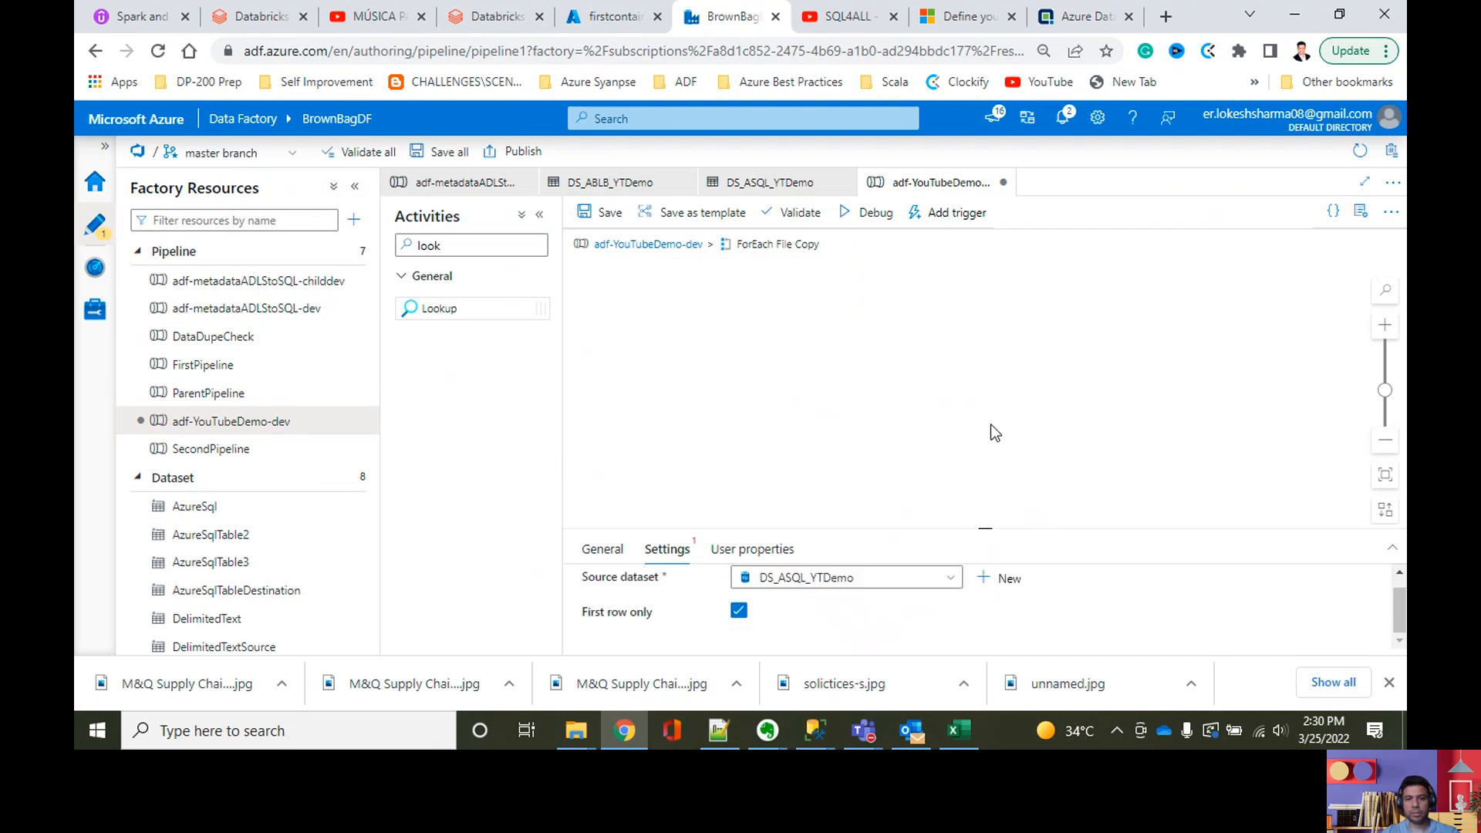
Step: Examine the new lookup's dataset properties, first-row option, query type, timeout, isolation level and partition option
scroll(885, 627, "down", 3)
left_click_drag(990, 530, 968, 357)
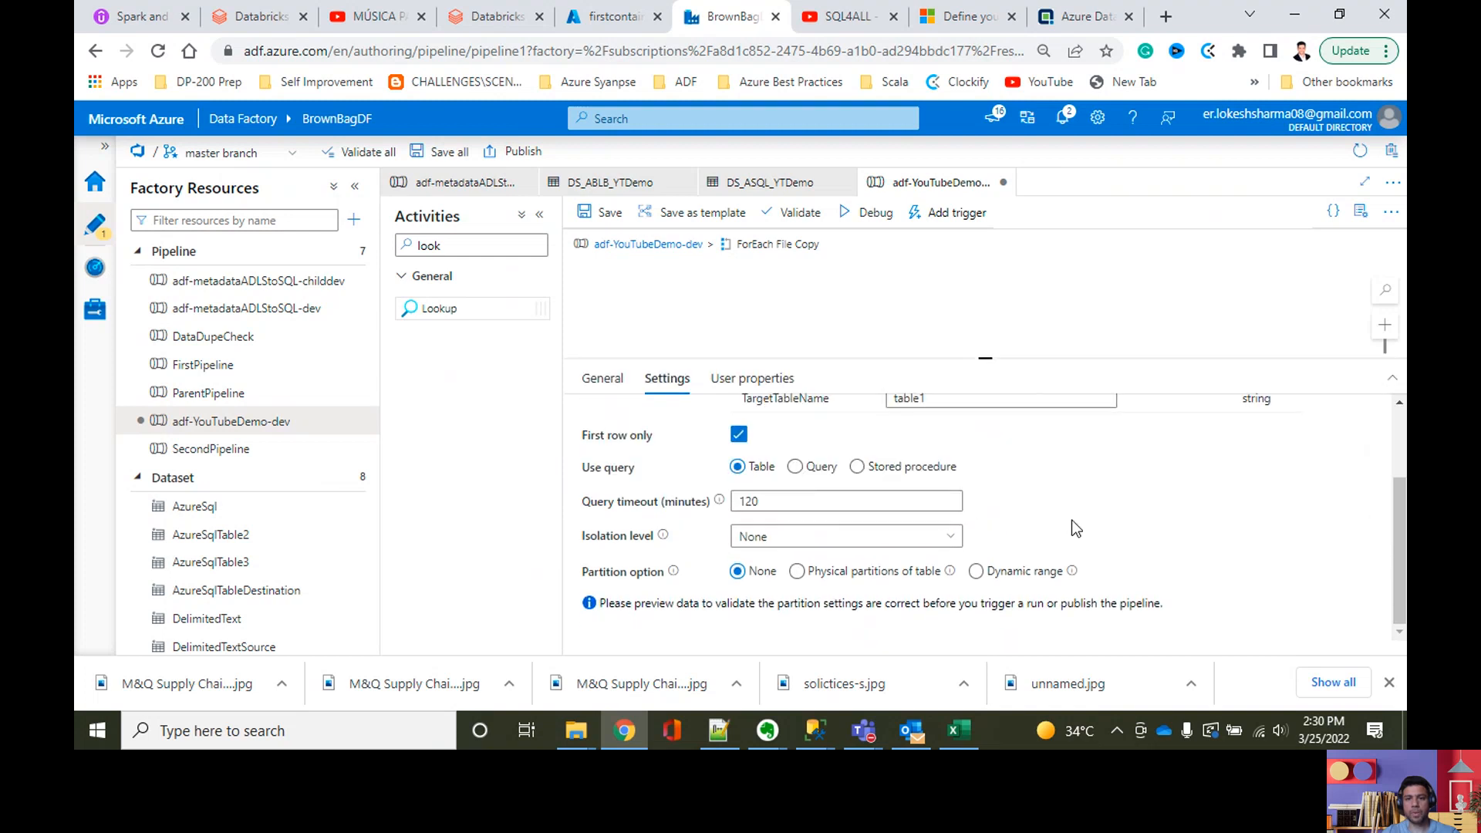
left_click(1080, 496)
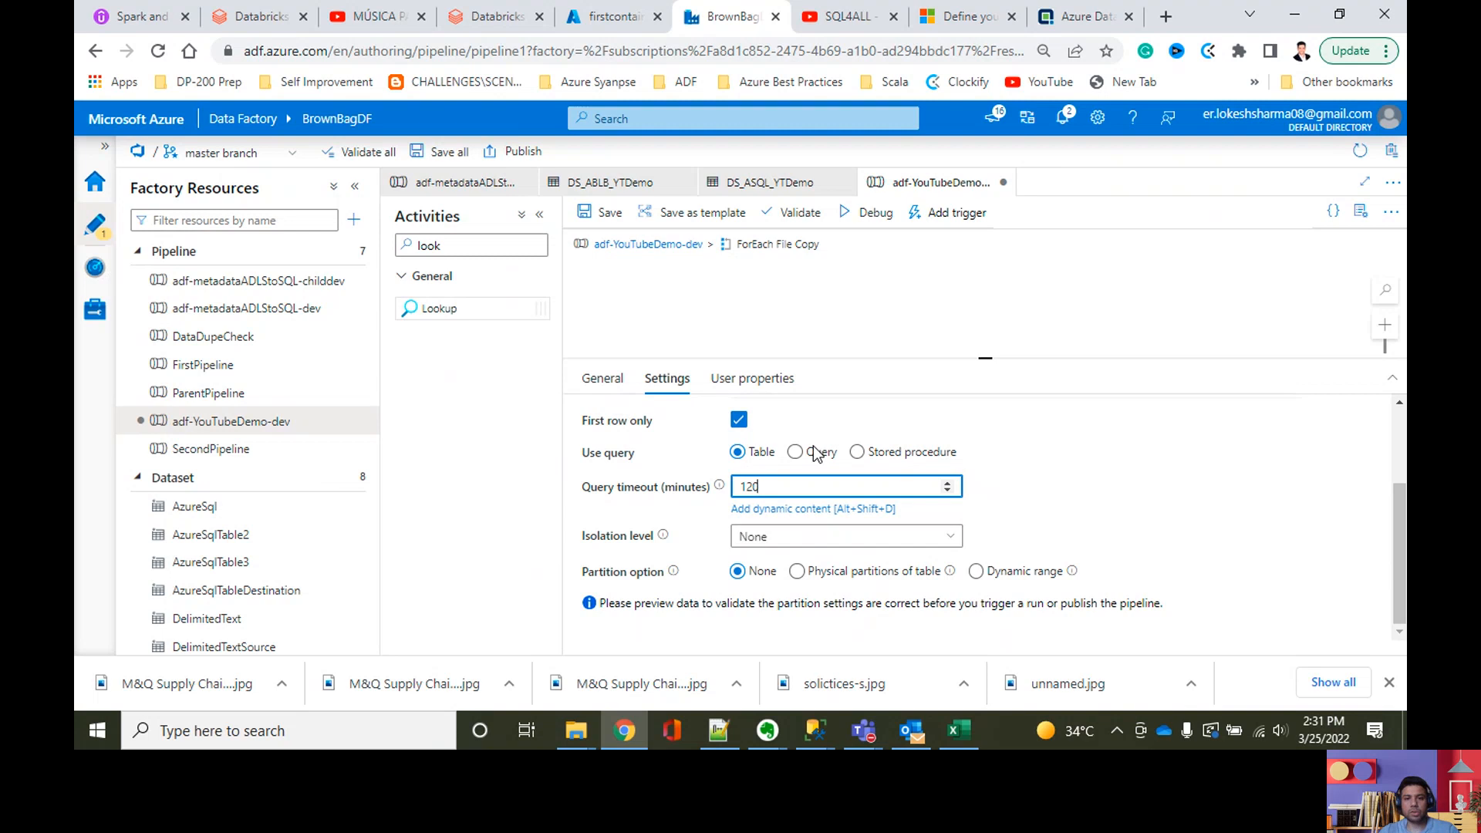
scroll(1053, 521, "up", 1)
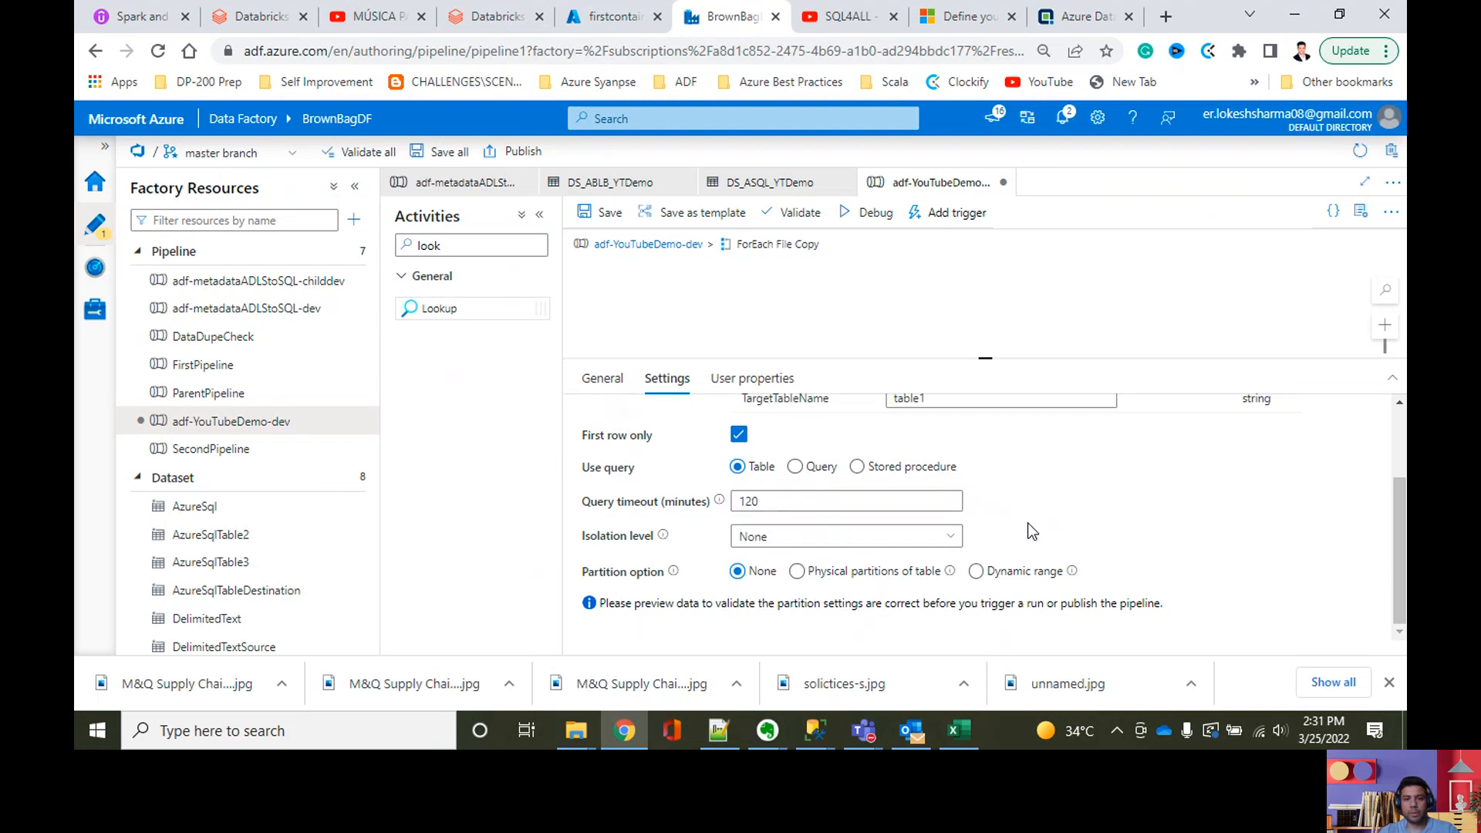
scroll(1145, 494, "up", 2)
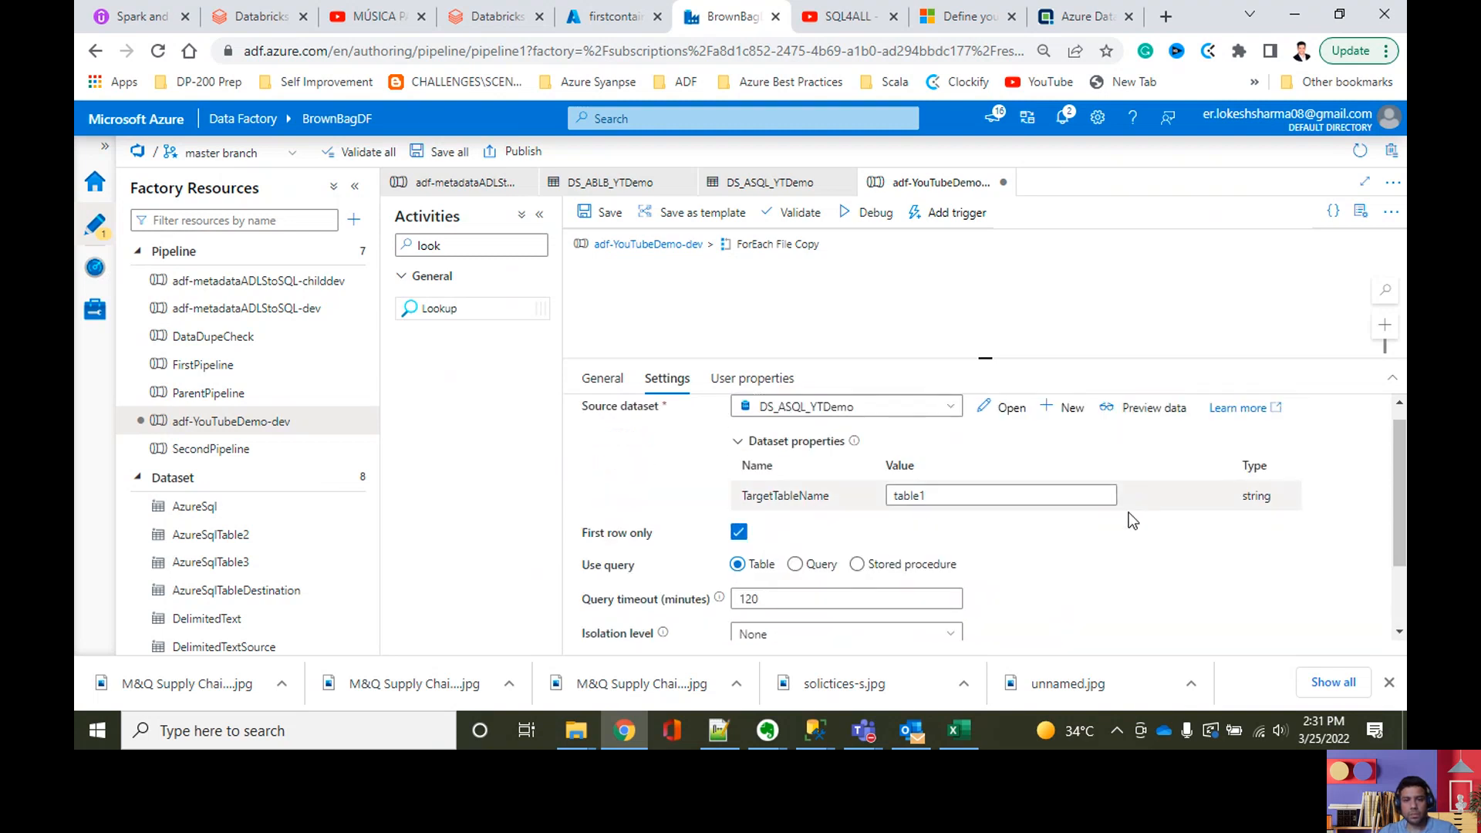
scroll(1126, 516, "down", 2)
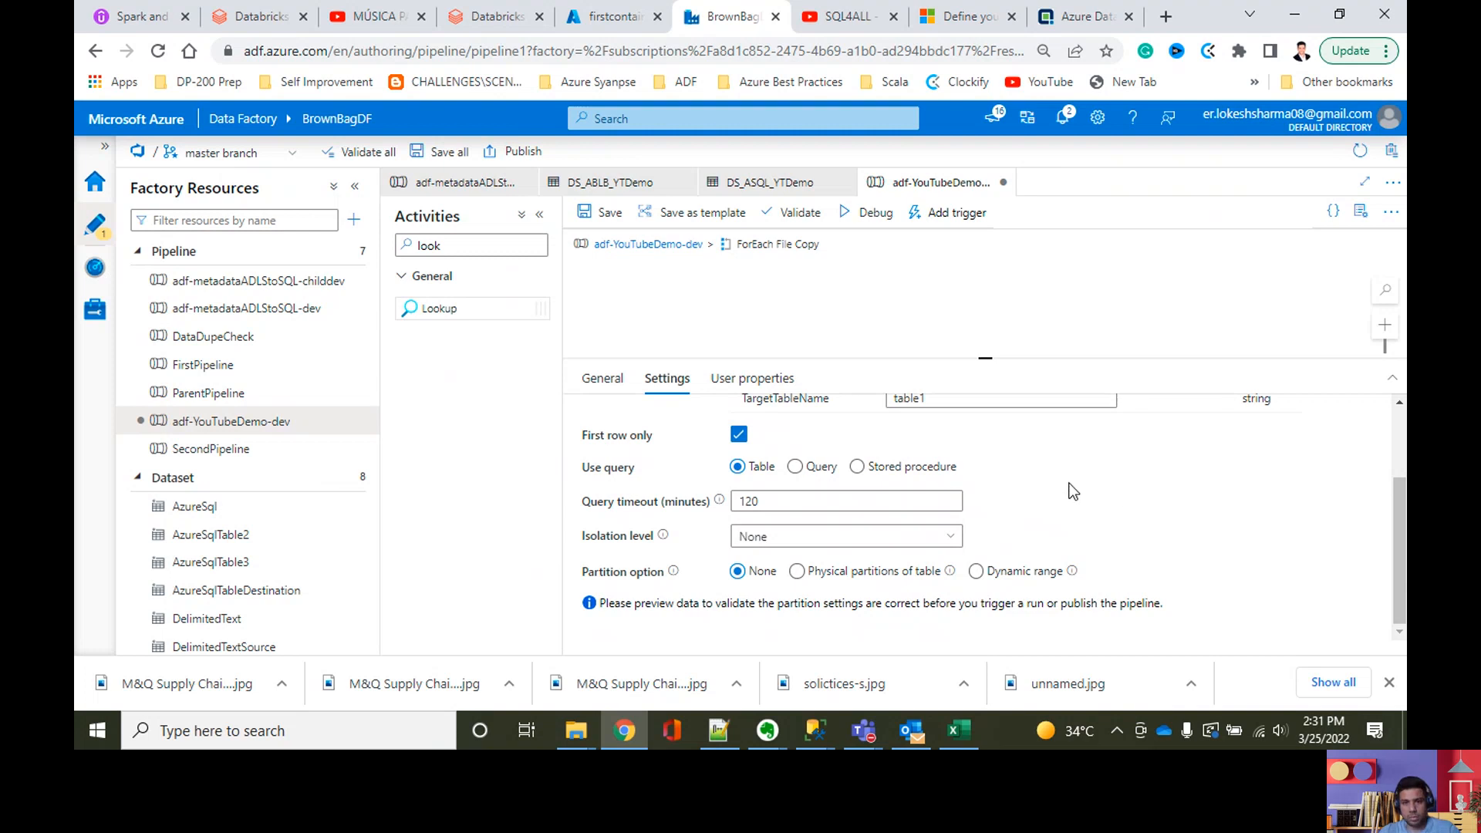
Step: Enlarge the canvas area so the Read the columns lookup inside ForEach File Copy can be seen
scroll(1072, 491, "up", 2)
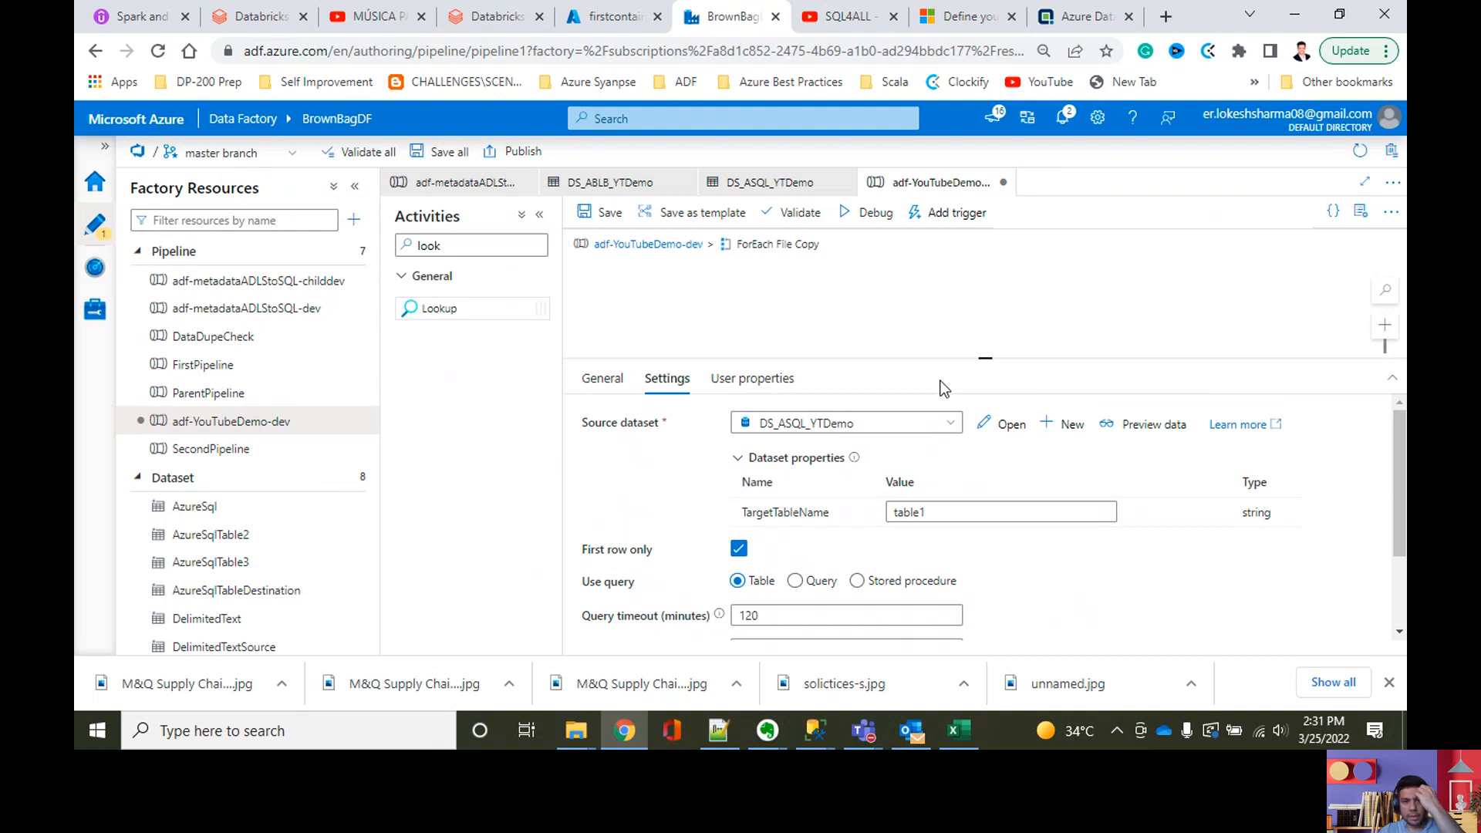
left_click_drag(993, 364, 970, 503)
left_click_drag(964, 394, 972, 434)
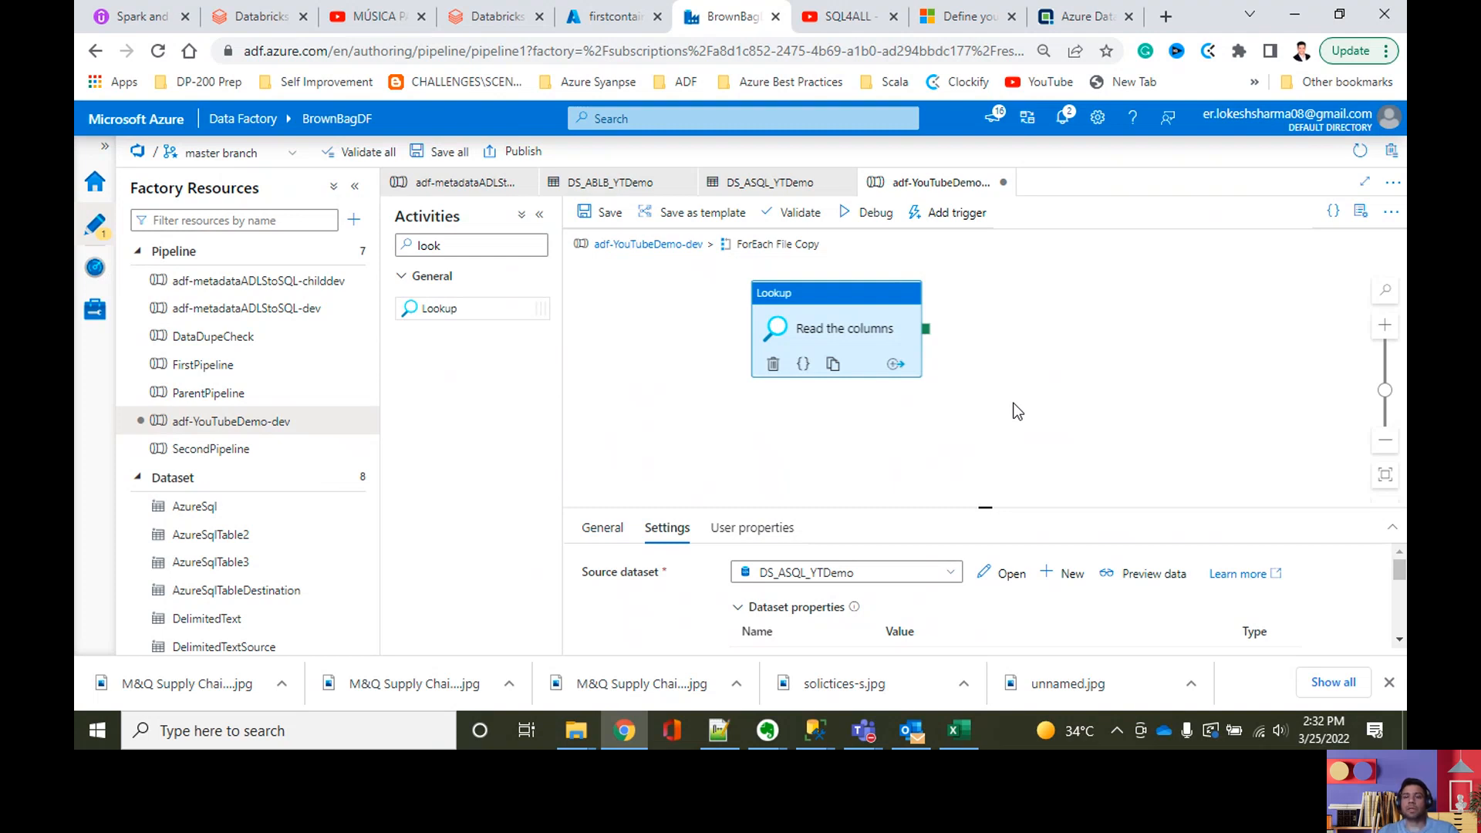
Step: Switch to Excel and review the File-to-Table column mapping on Sheet1, covering the highlighted Col1 to Col5 rows and Col6
left_click(956, 731)
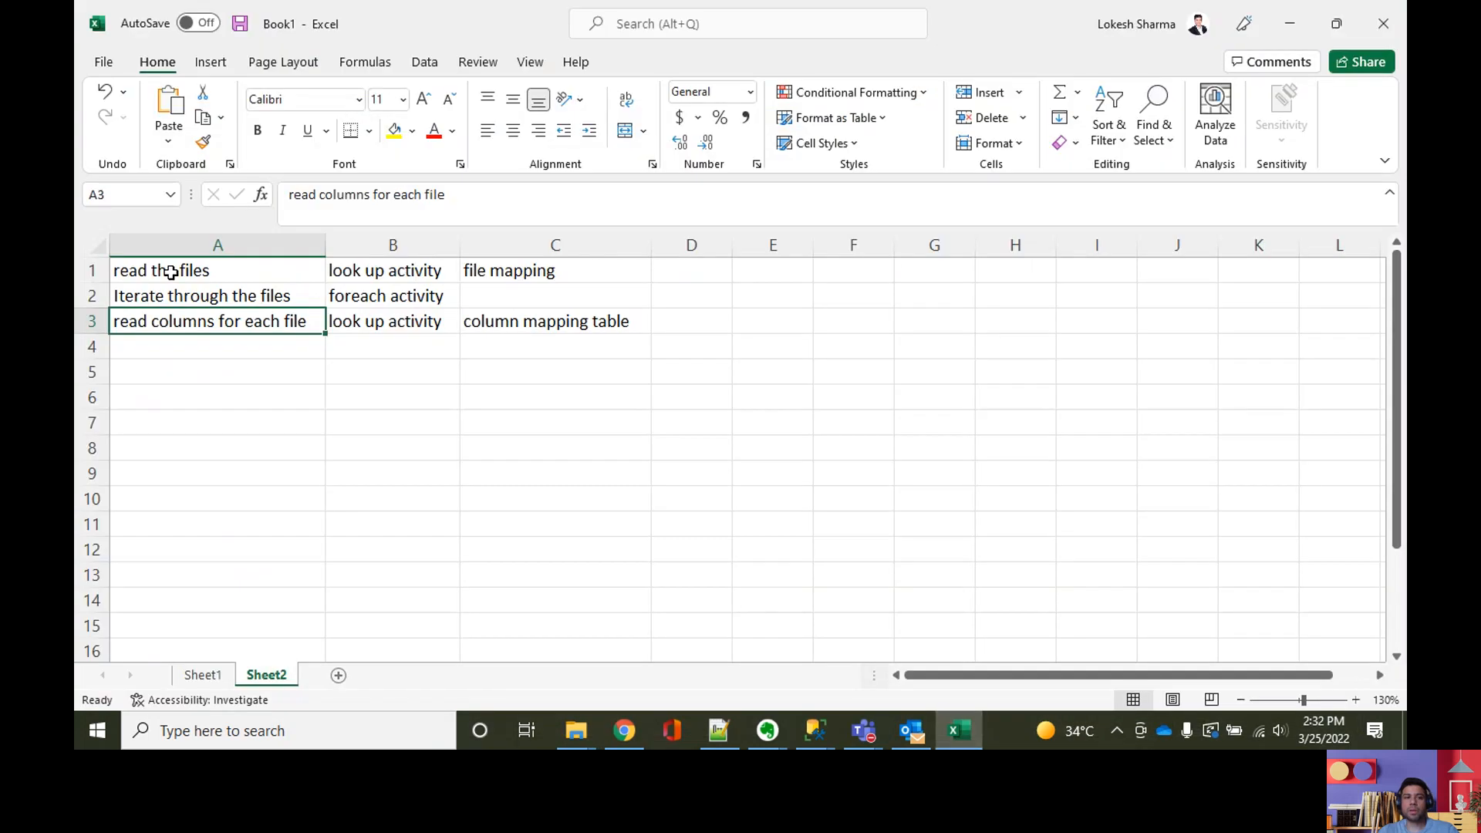
left_click(202, 675)
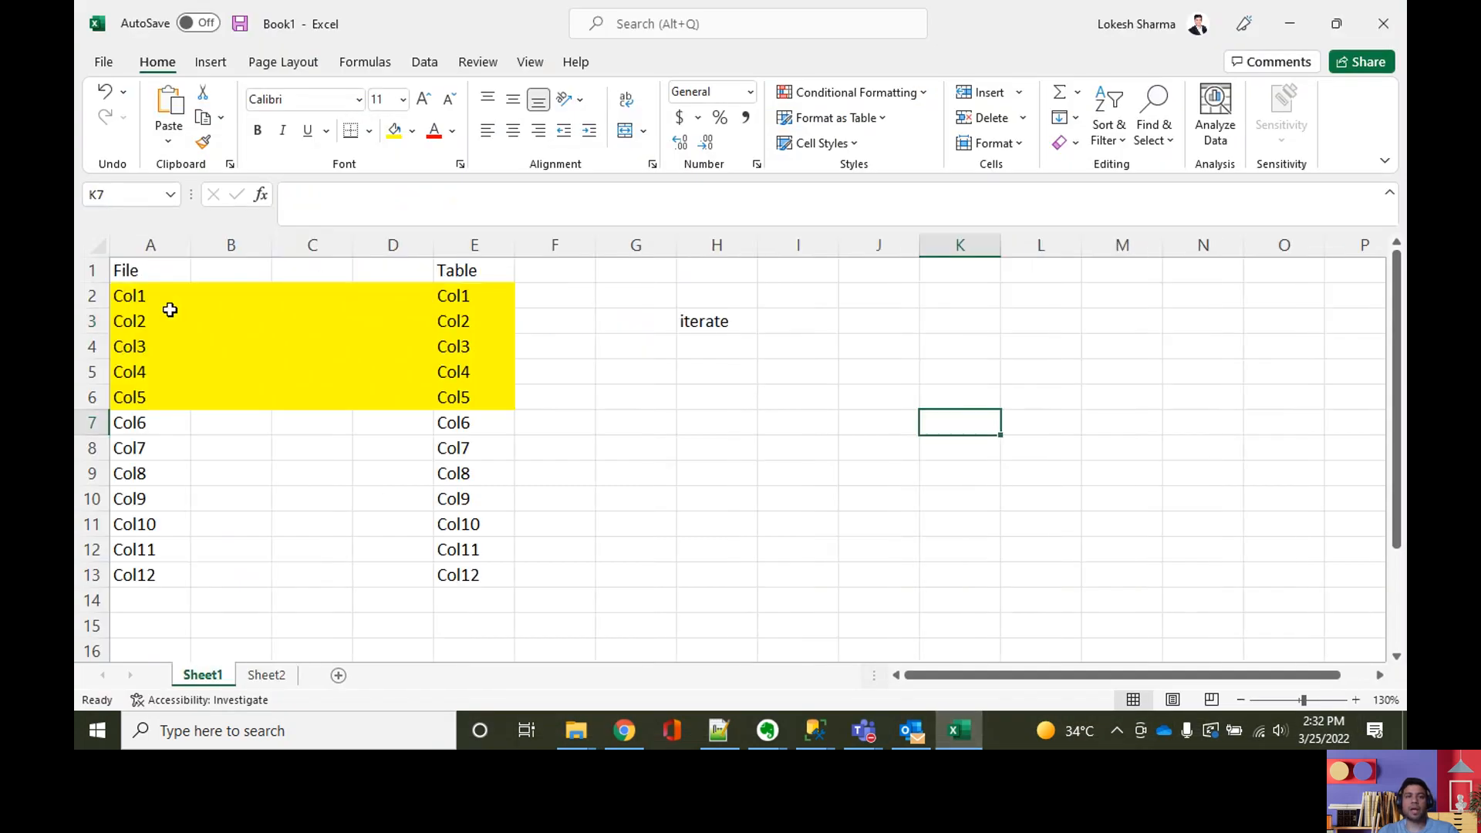
left_click_drag(162, 300, 476, 406)
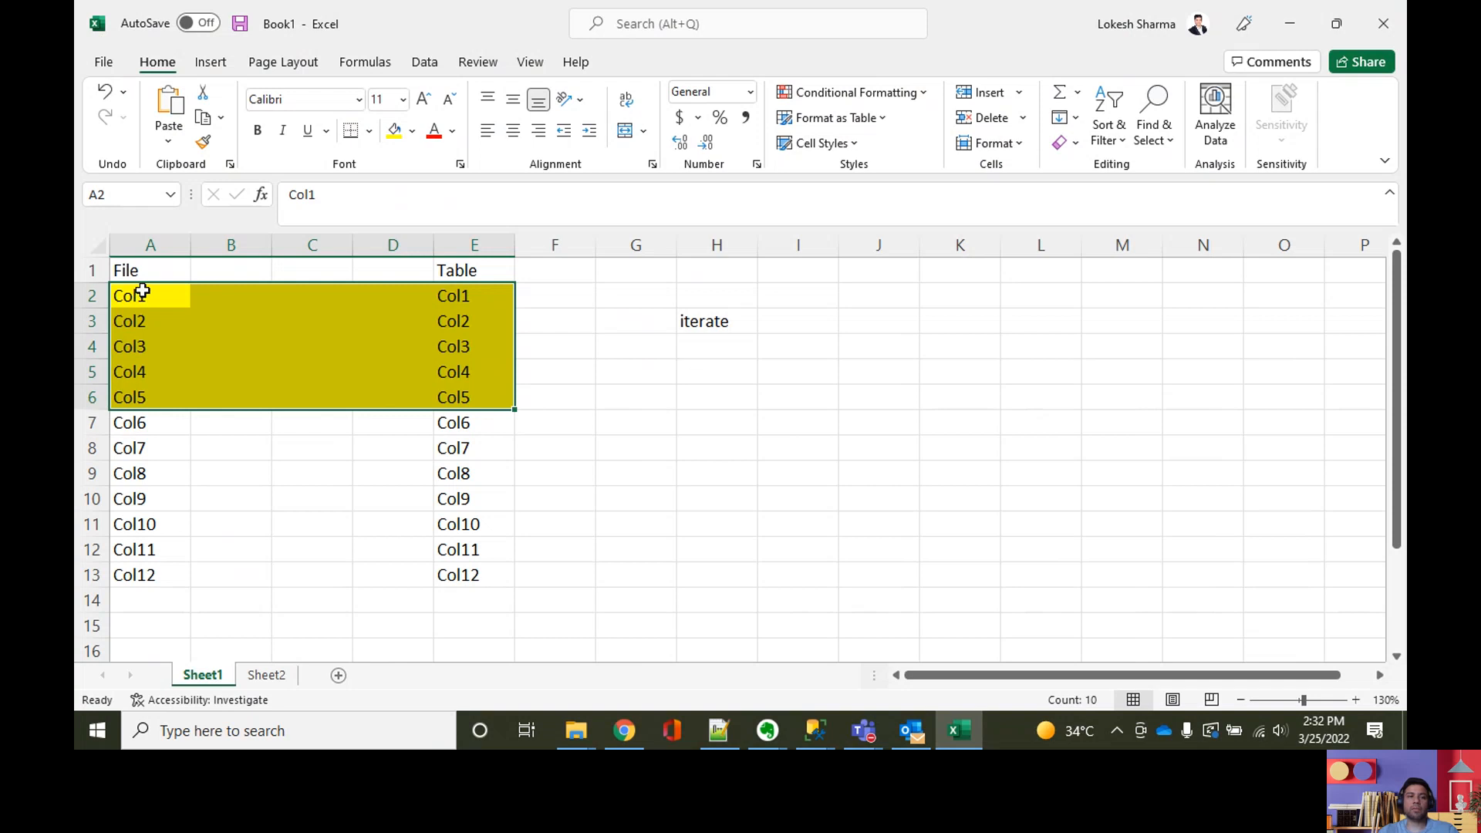
left_click(297, 446)
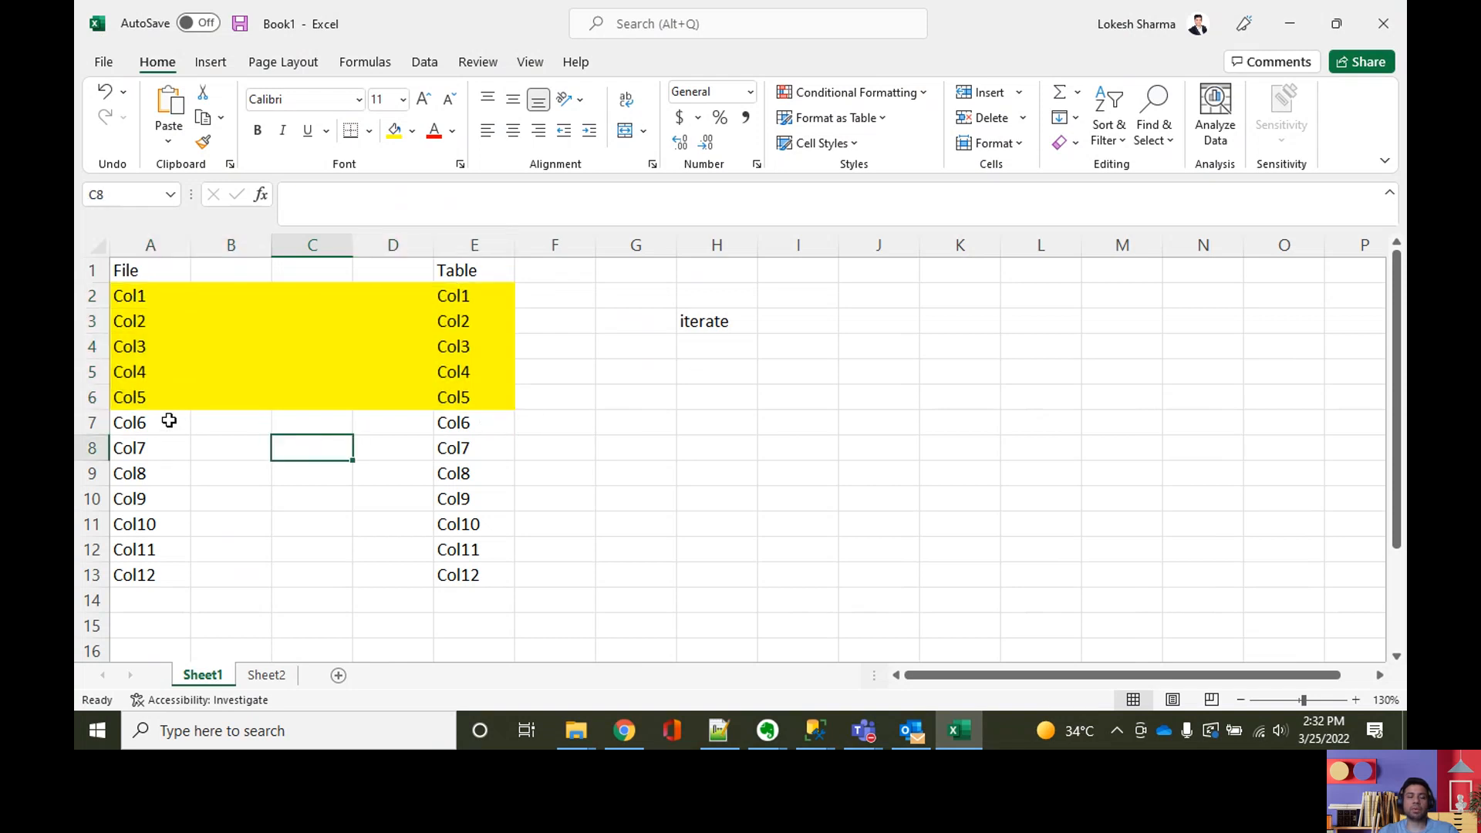
left_click(169, 420)
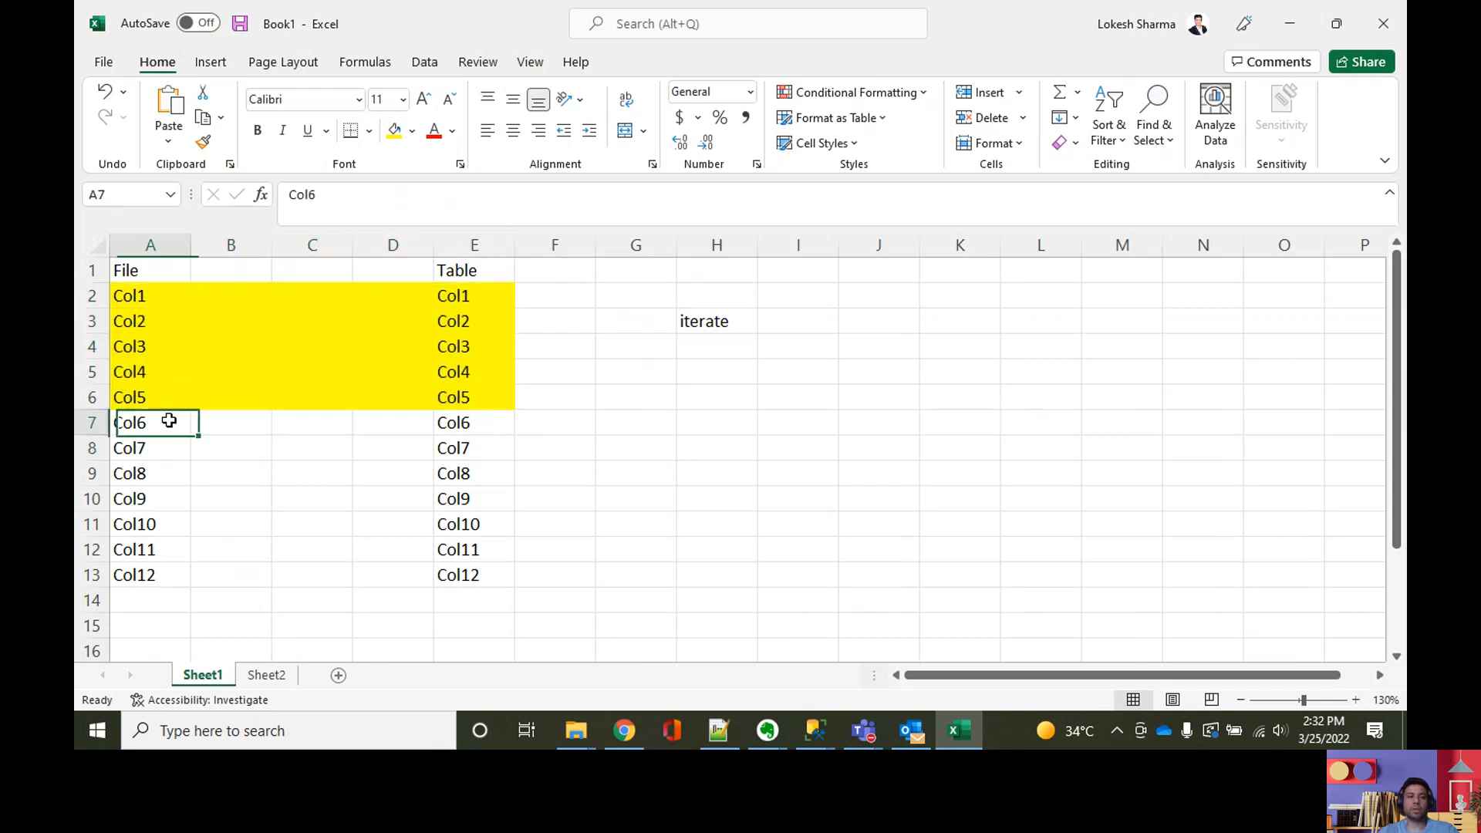
left_click(450, 427)
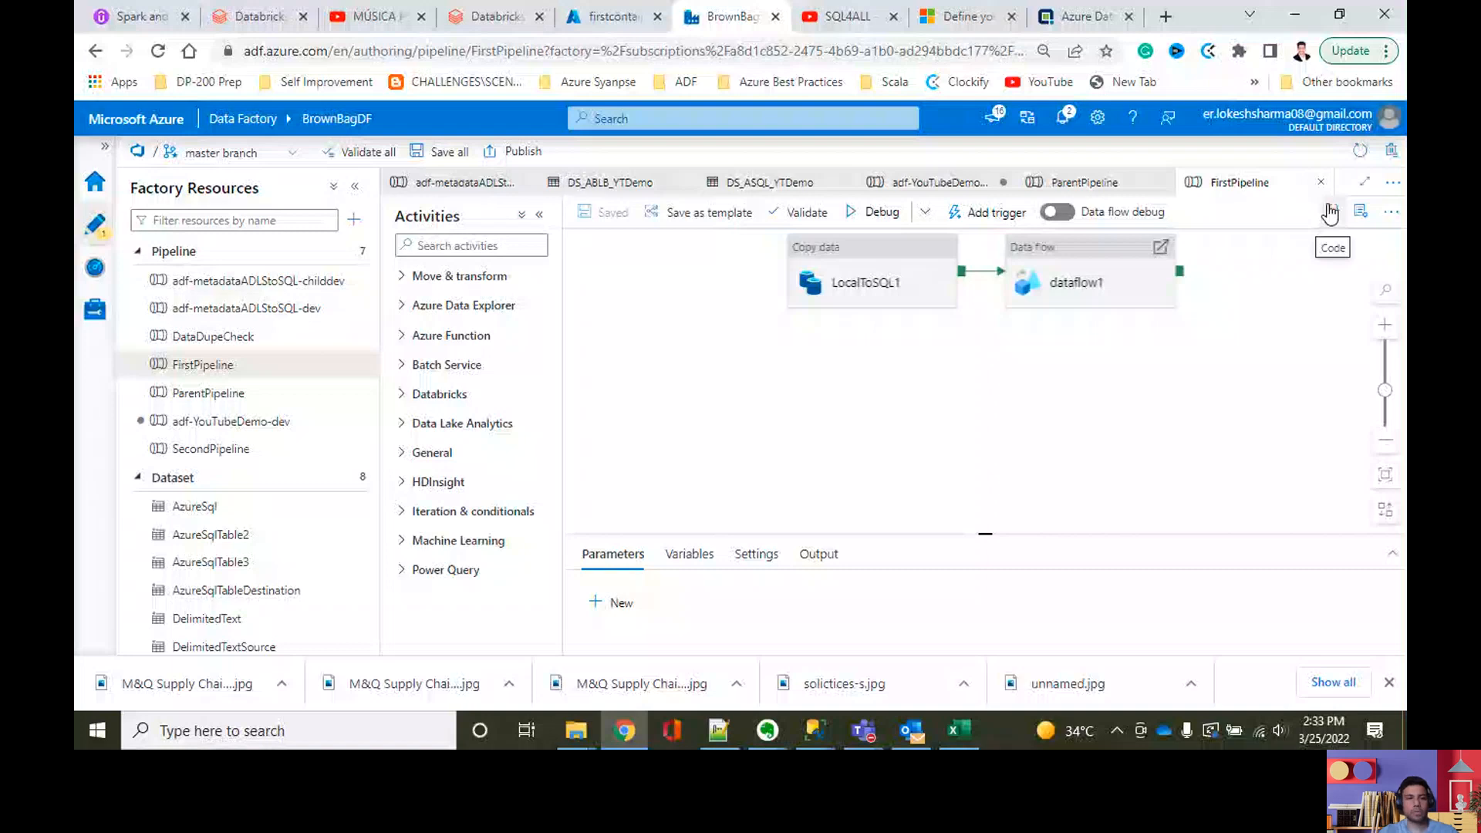
Step: Examine the mapping of FirstPipeline's LocalToSQL1 copy activity and the translator section with its source and sink mappings in the pipeline's JSON code
left_click(863, 283)
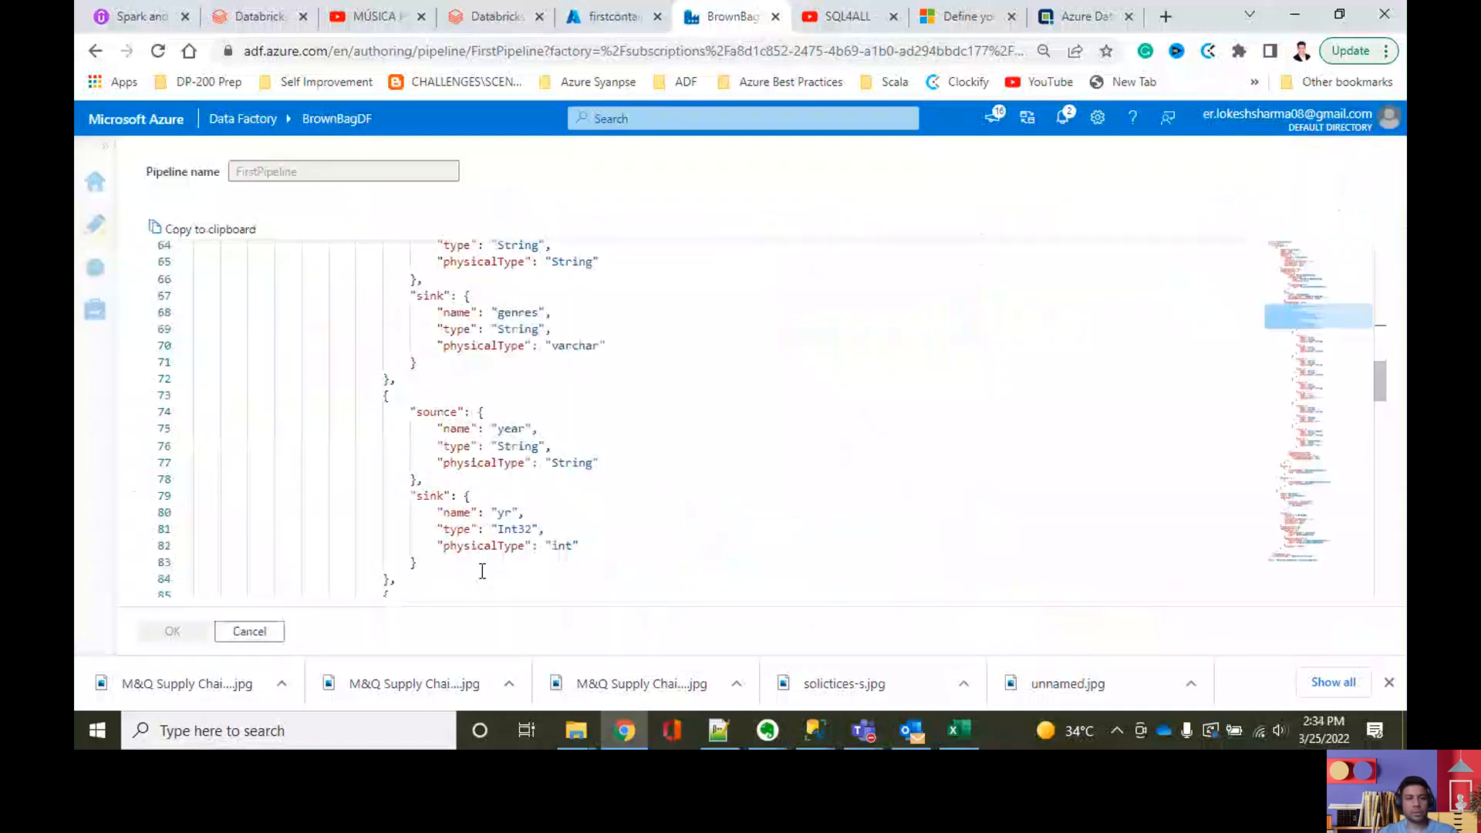
scroll(481, 571, "down", 4)
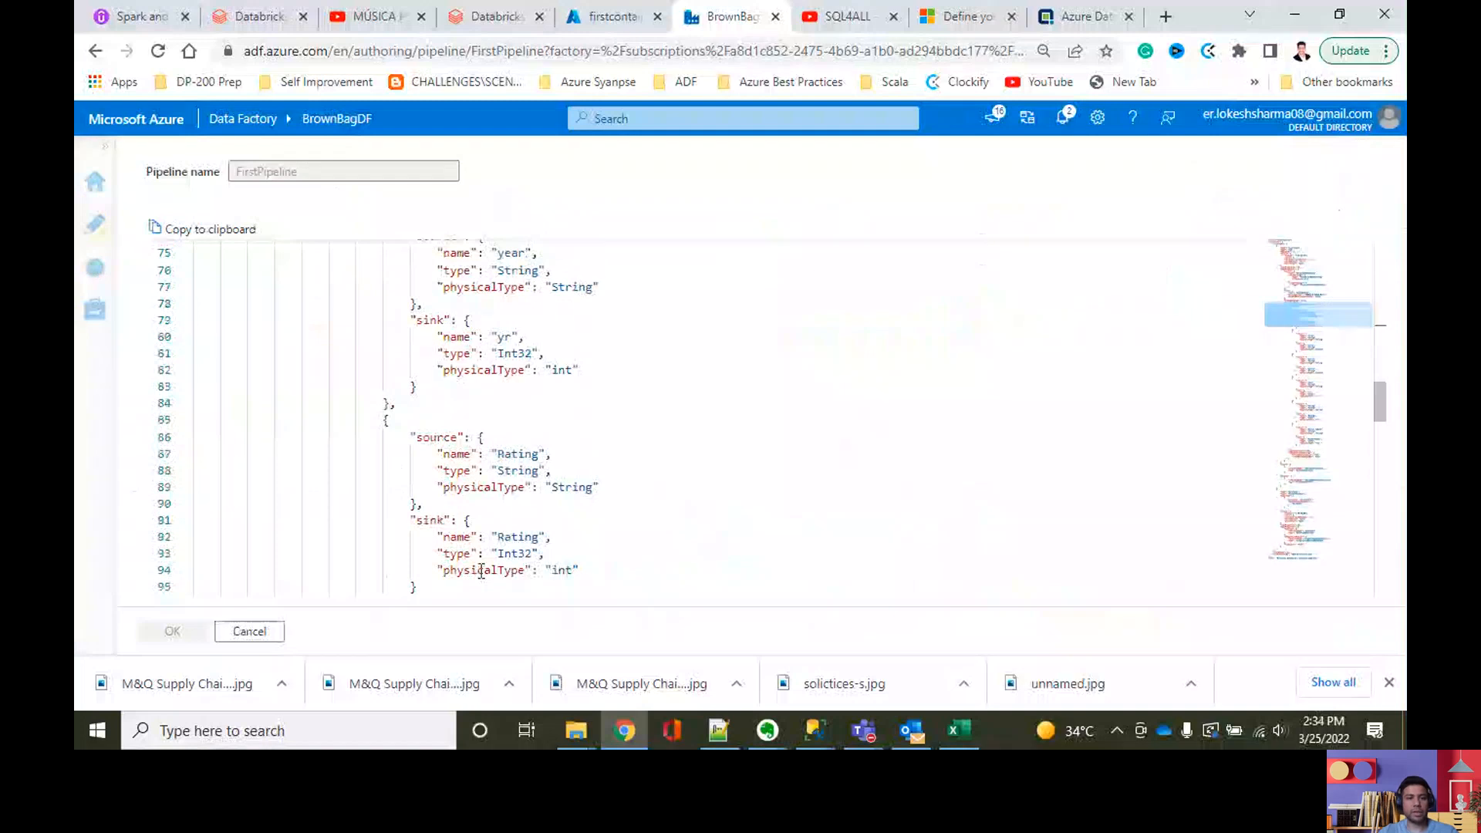
scroll(481, 570, "down", 7)
left_click(481, 569, "shift")
scroll(506, 519, "up", 16)
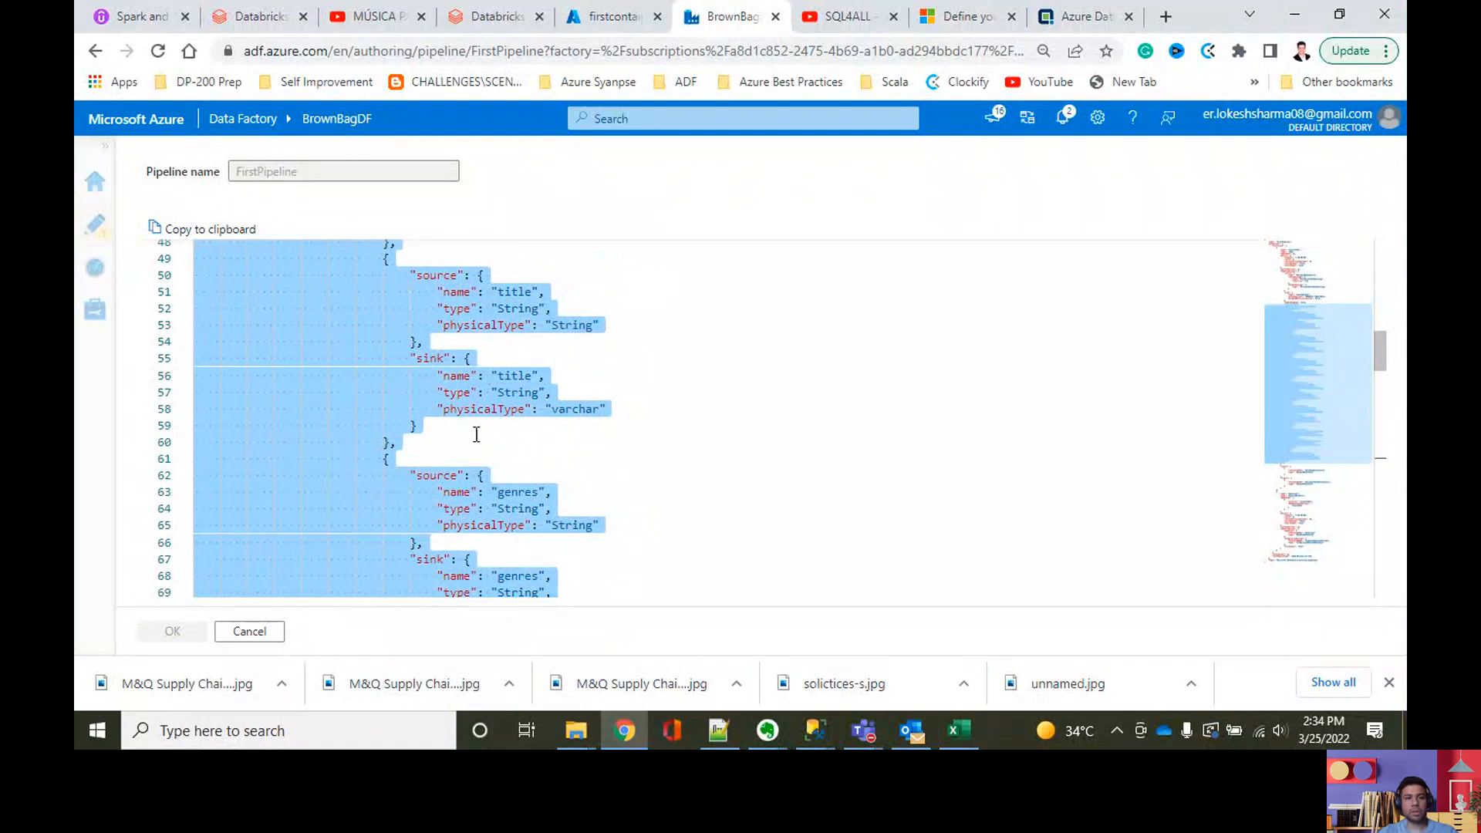
scroll(480, 423, "up", 2)
scroll(480, 424, "up", 2)
scroll(481, 423, "up", 4)
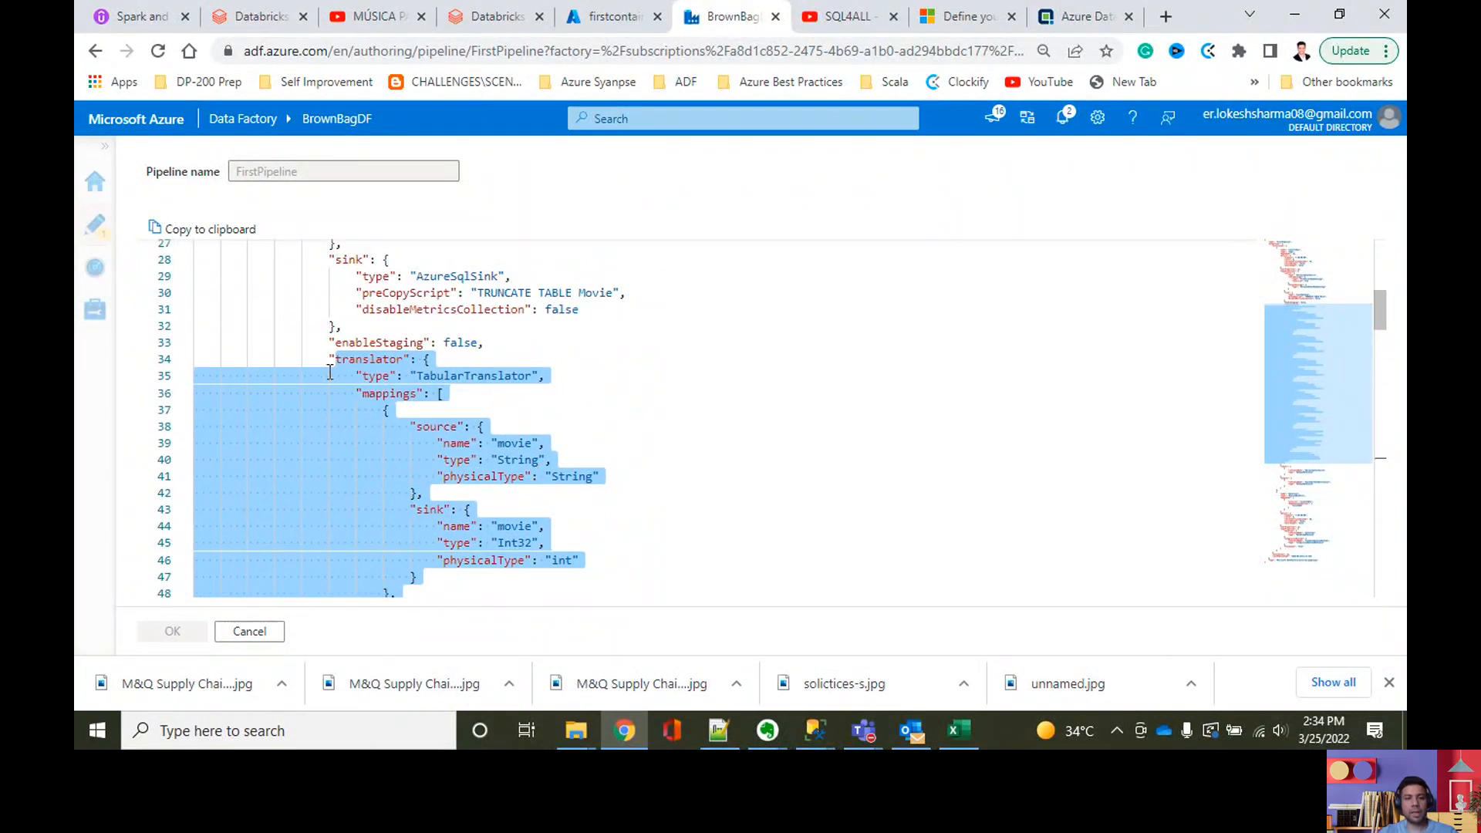
left_click(505, 410)
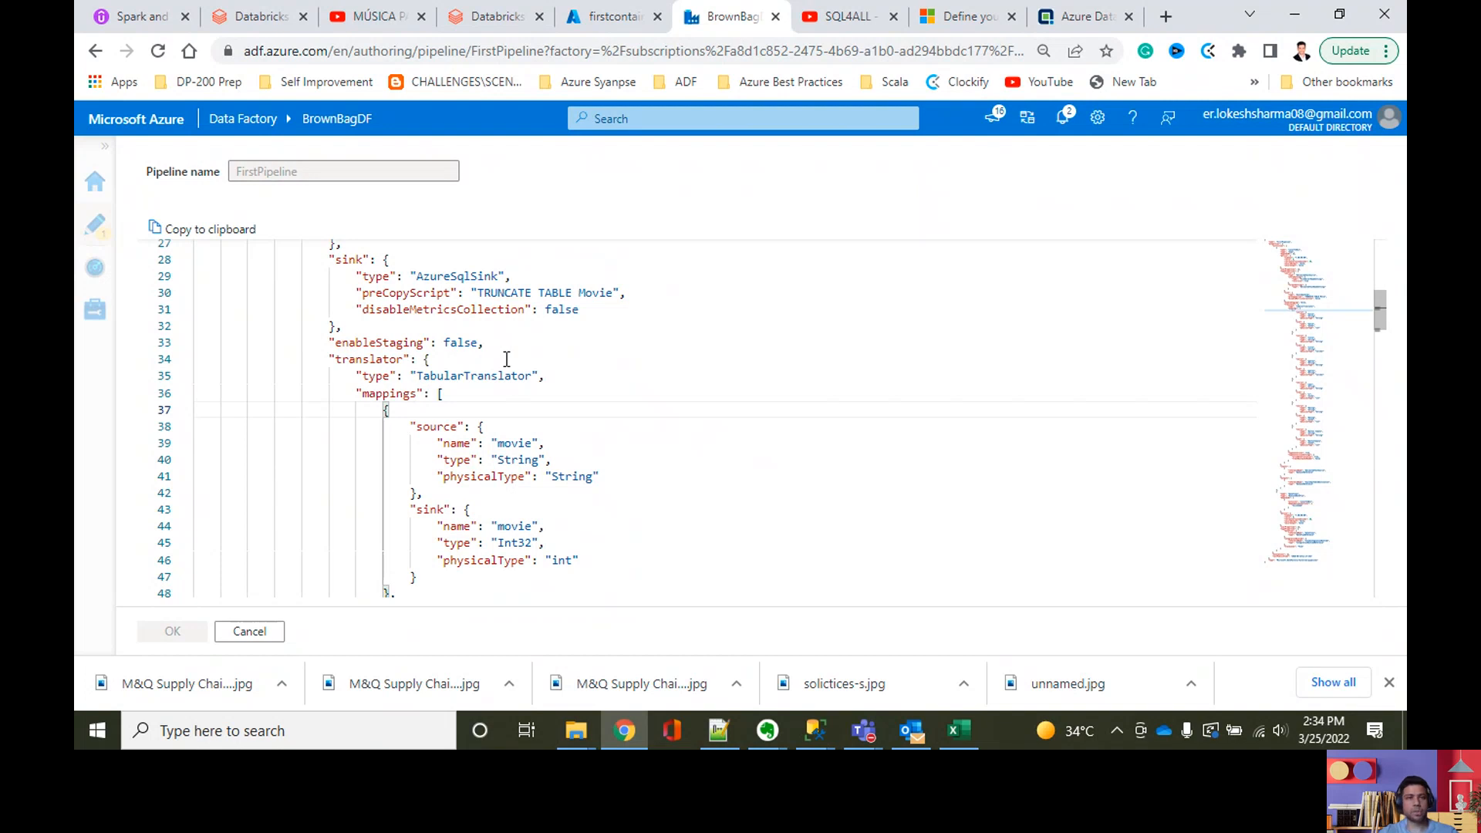
Step: Switch to SQL Server Management Studio, hide the query results and locate the cntl.sp_returnColumns procedure in SQLQuery.sql
key("alt+Tab")
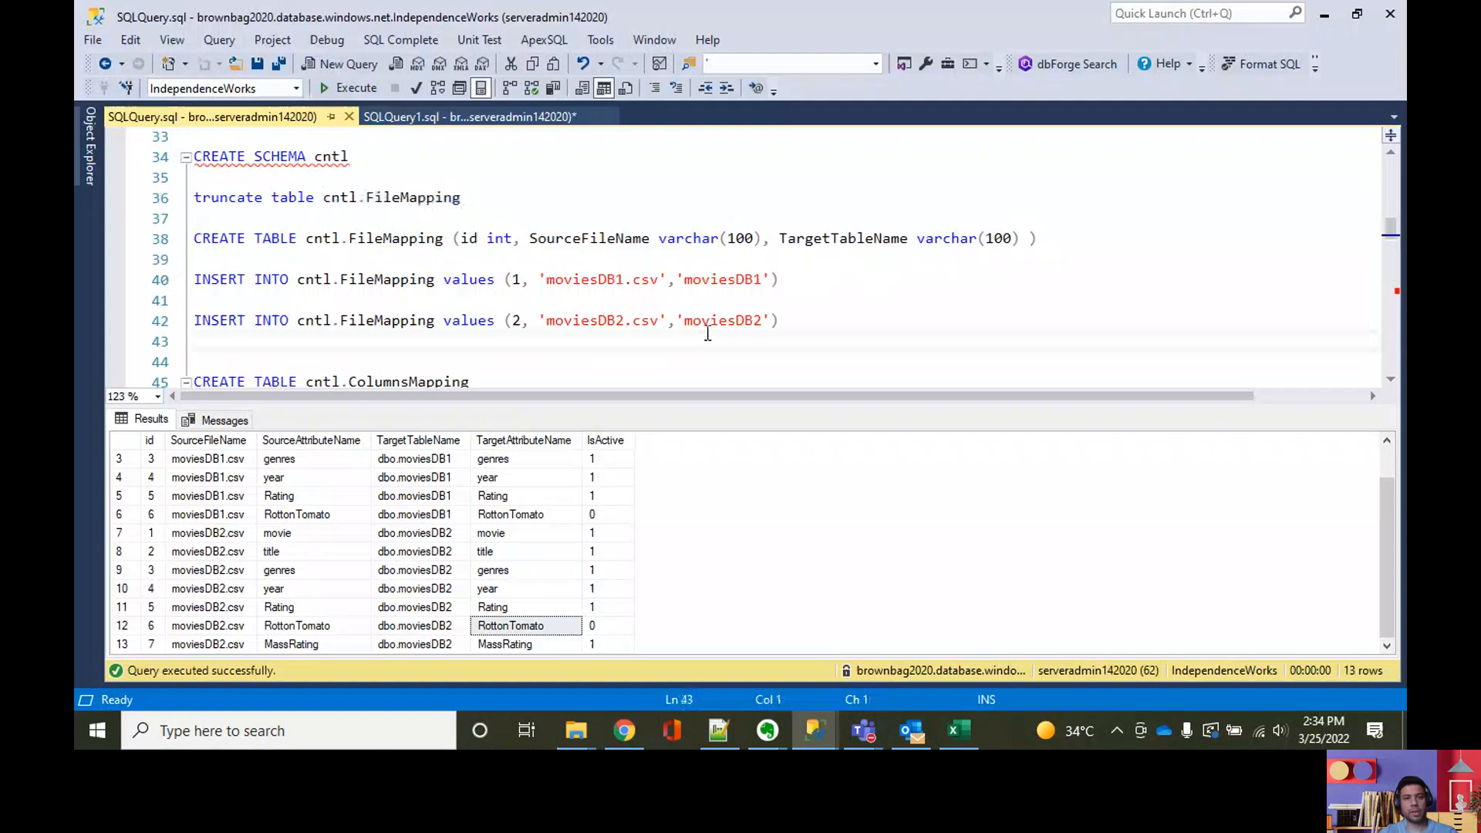
key("ctrl+r")
scroll(691, 396, "down", 3)
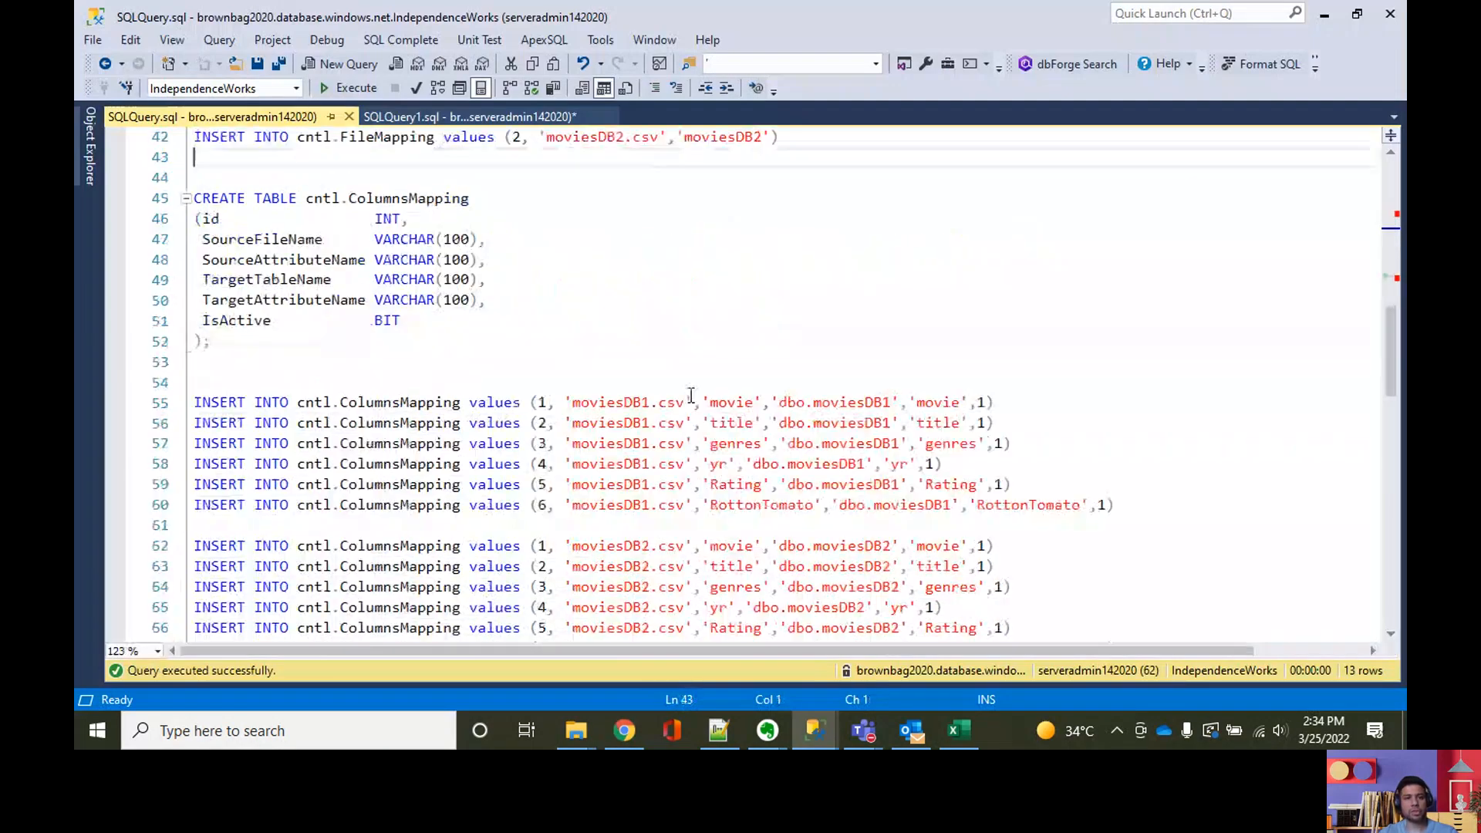
scroll(687, 398, "down", 3)
scroll(687, 398, "down", 4)
left_click(668, 423)
scroll(667, 423, "down", 6)
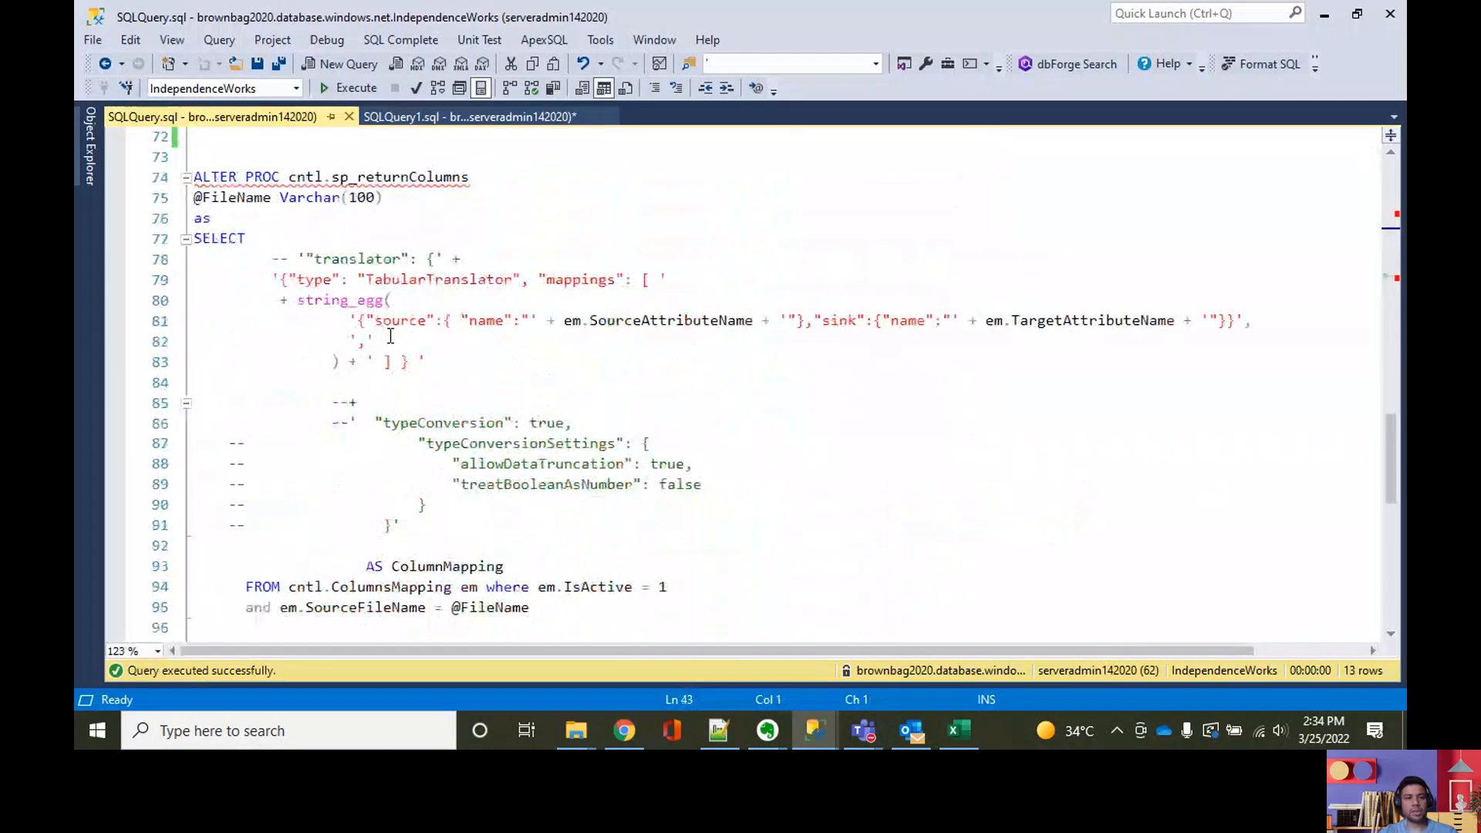
scroll(452, 531, "up", 3)
scroll(378, 525, "down", 1)
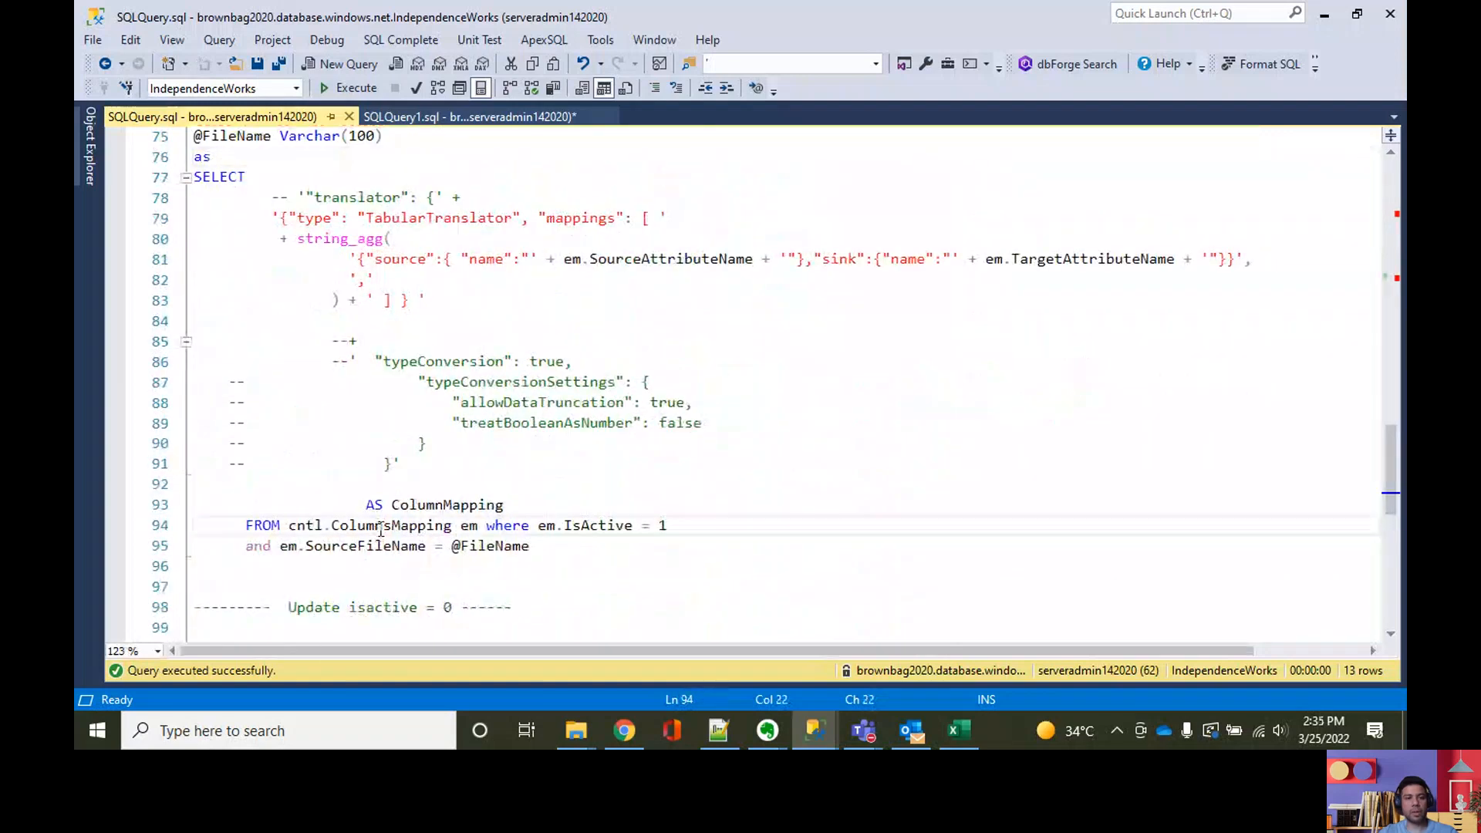
left_click(583, 532)
left_click(583, 532)
left_click(348, 548)
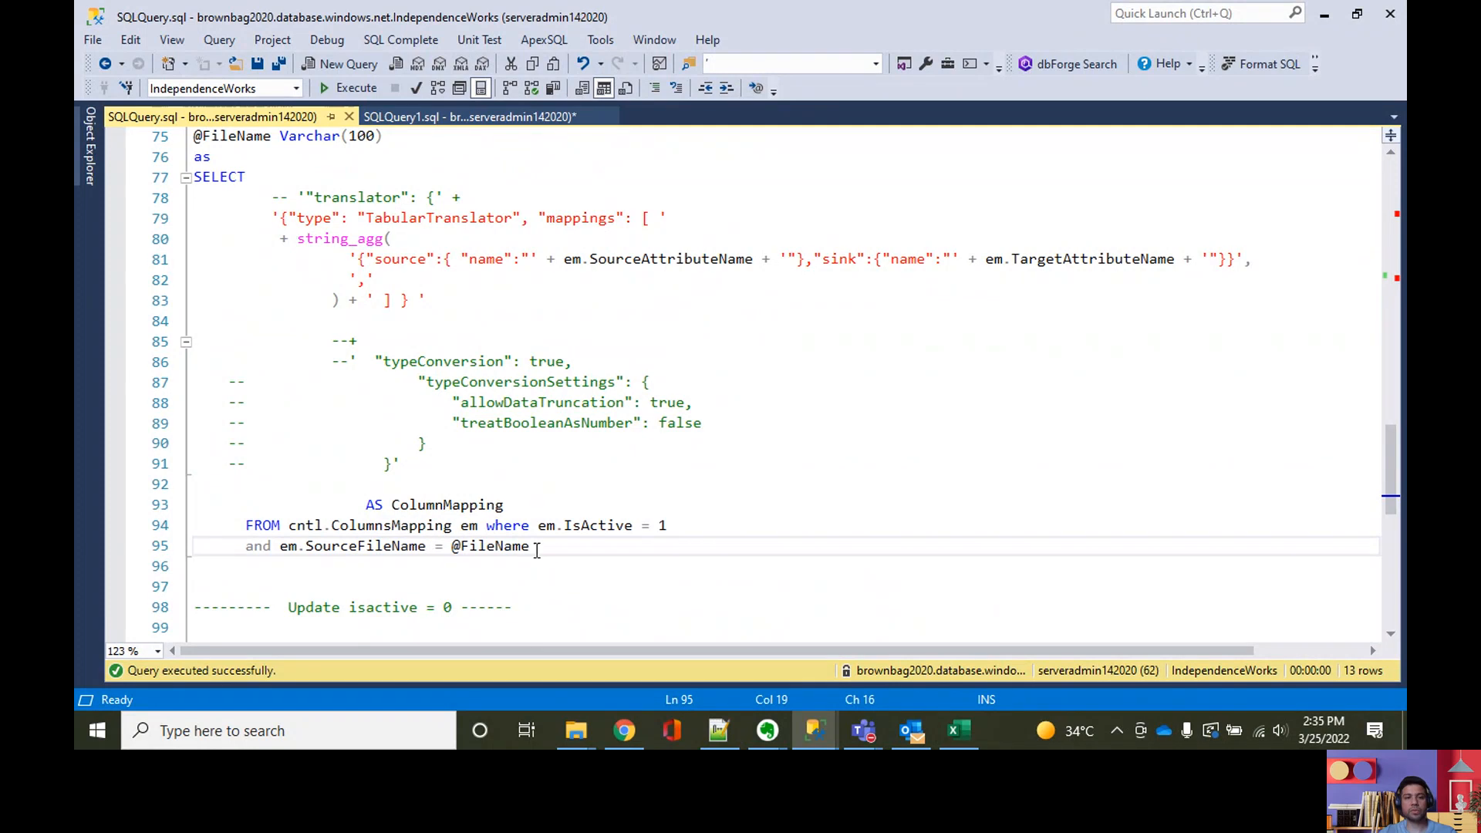
left_click(539, 546)
mouse_move(550, 516)
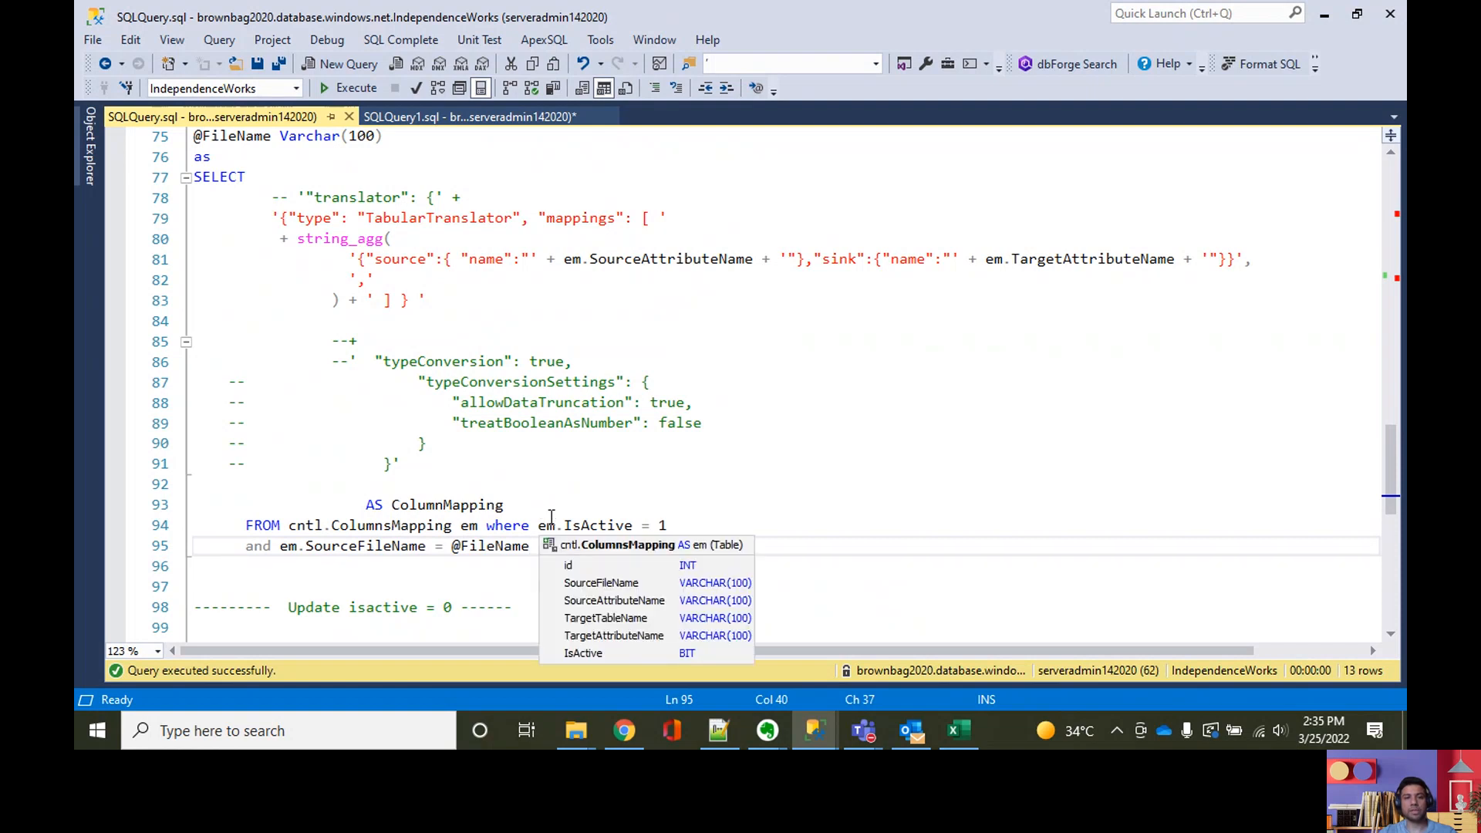
scroll(553, 509, "up", 1)
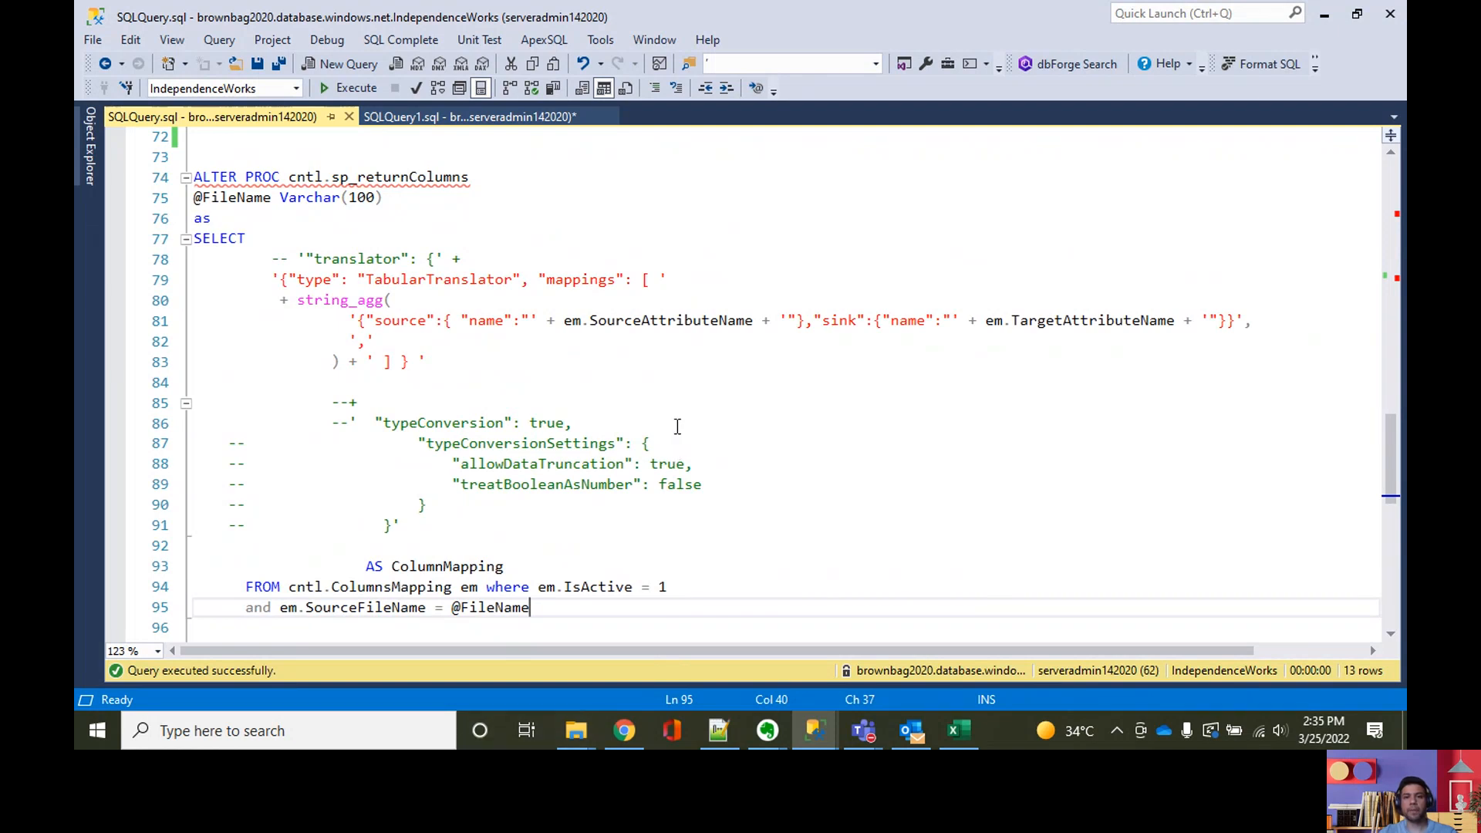
scroll(667, 440, "down", 1)
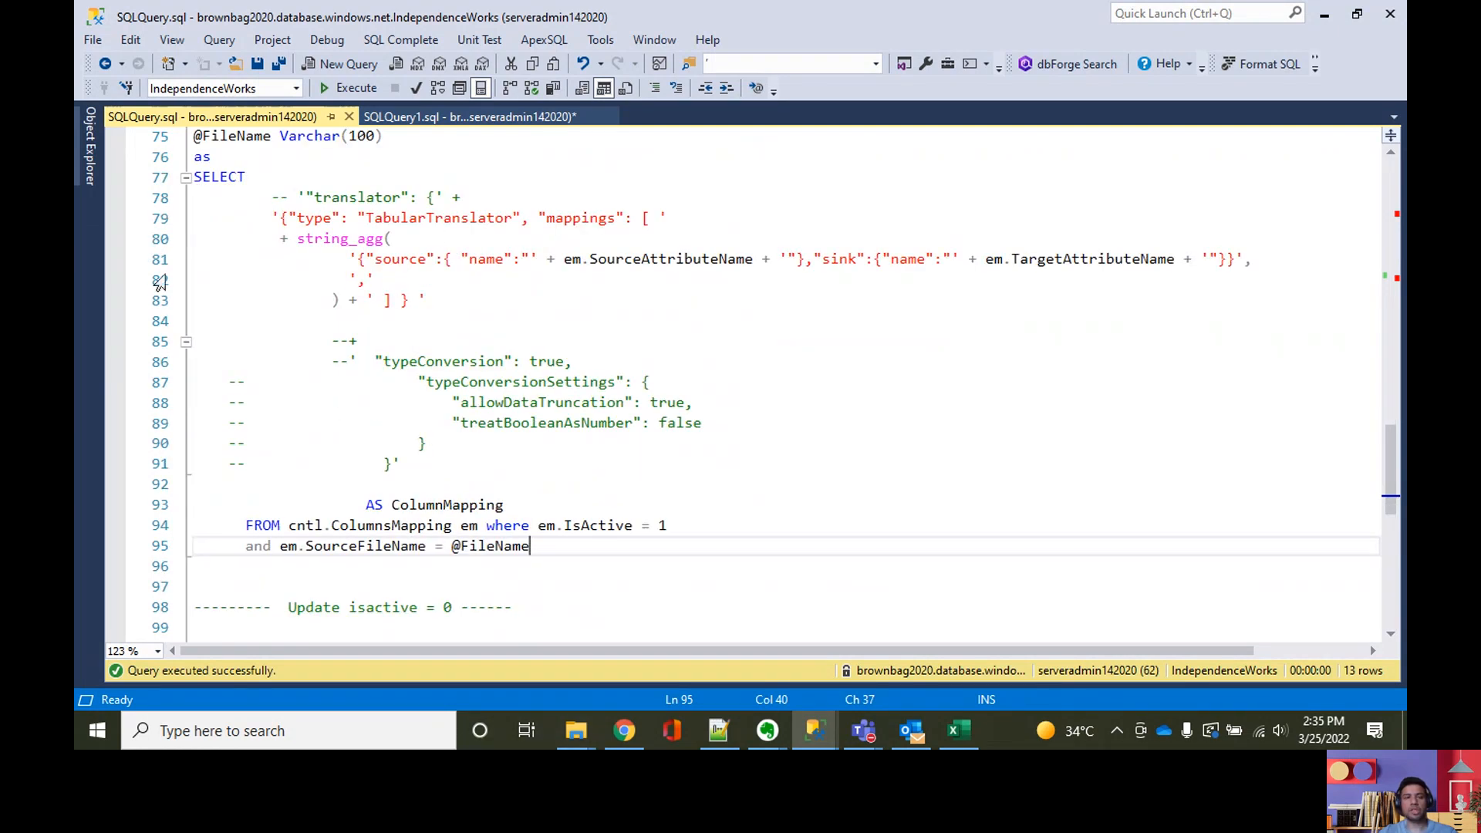
scroll(551, 315, "up", 1)
scroll(551, 315, "down", 7)
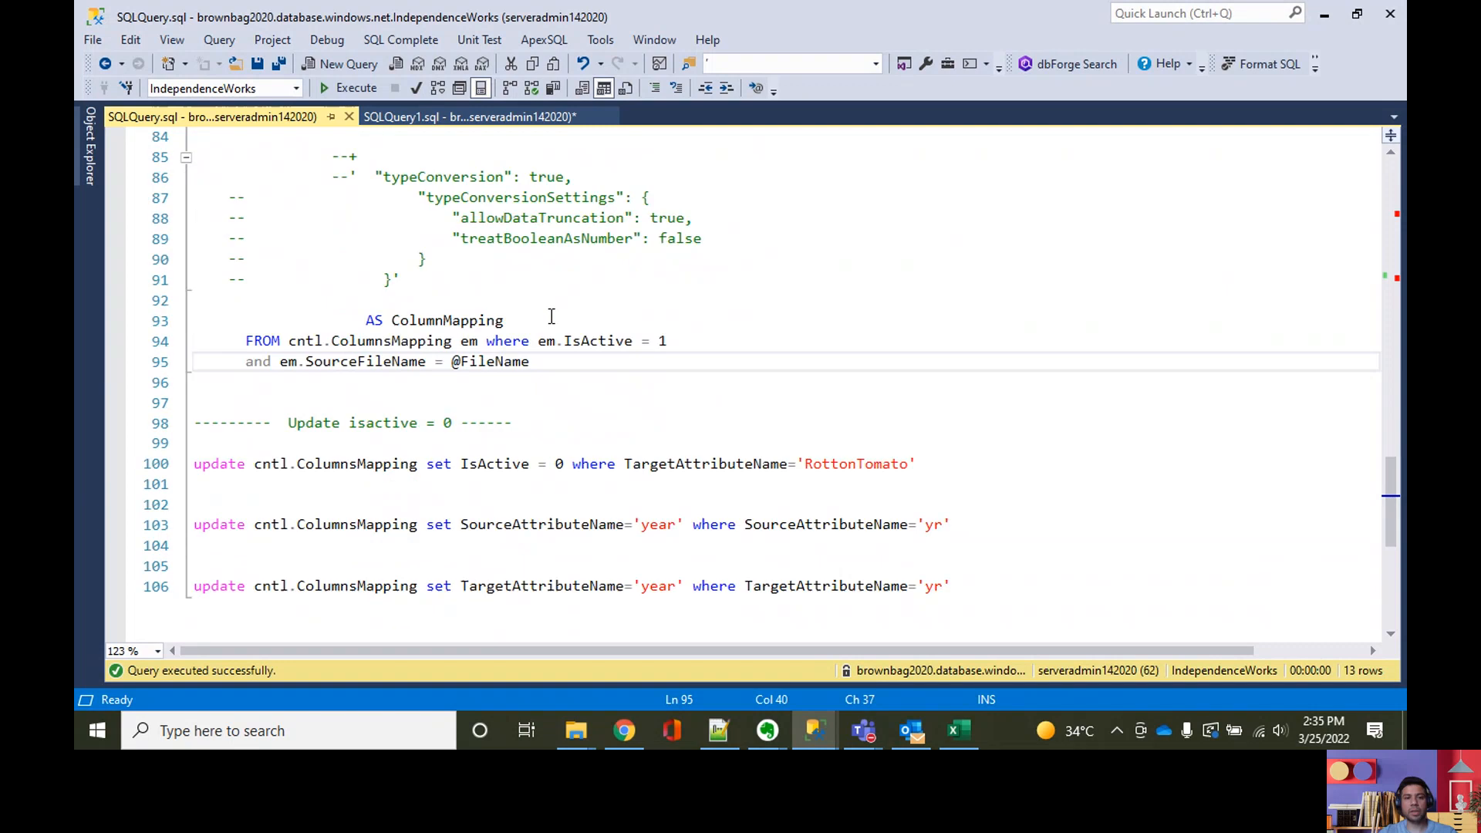
Step: Write exec cntl.sp_returnColumns '' on the empty line above the ALTER PROC statement, reusing the procedure's name
scroll(568, 415, "up", 10)
left_click_drag(468, 362, 293, 369)
key("ctrl+c")
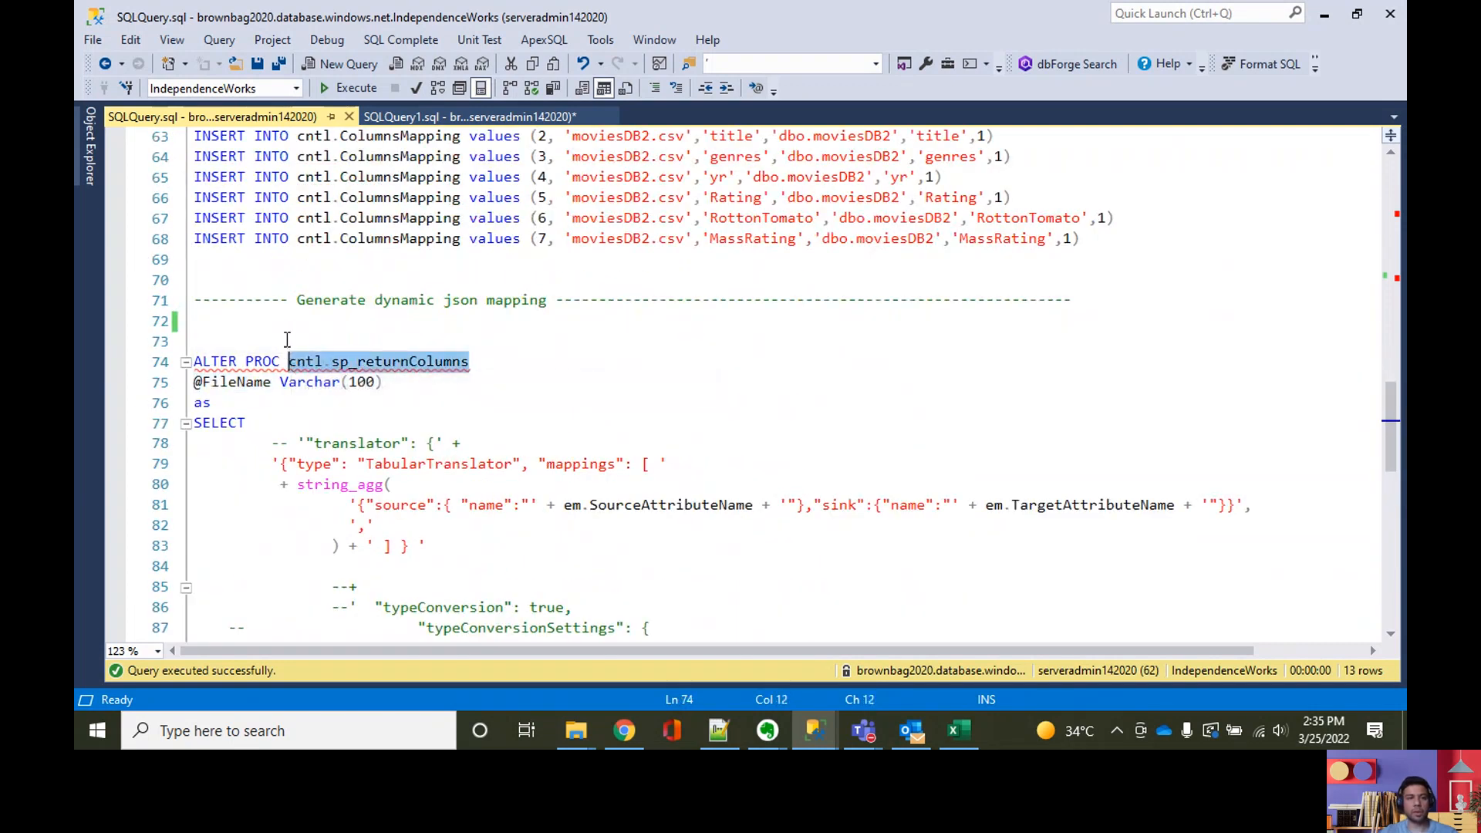
left_click(287, 339)
type("exec")
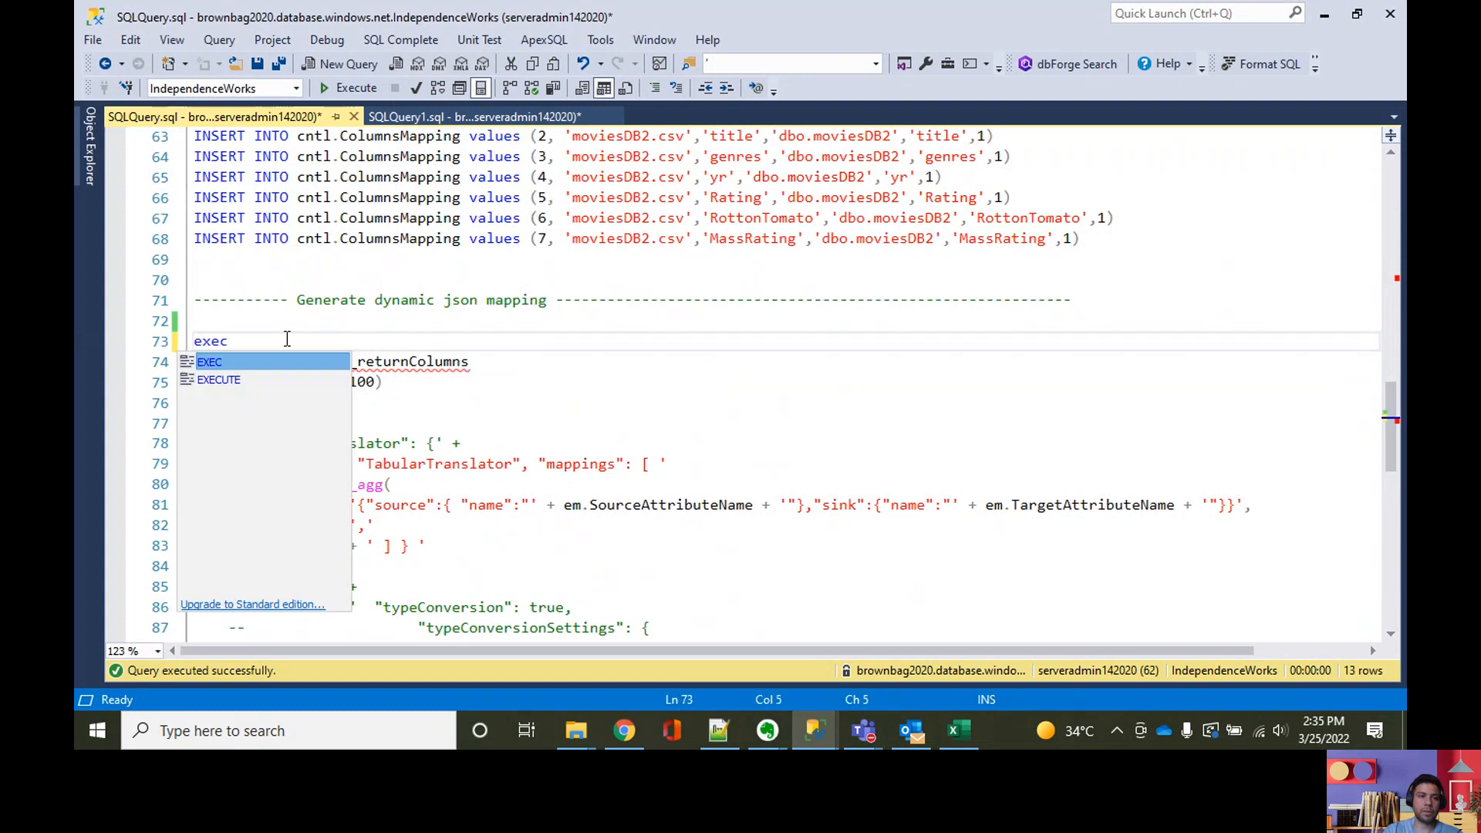
key("ctrl+v")
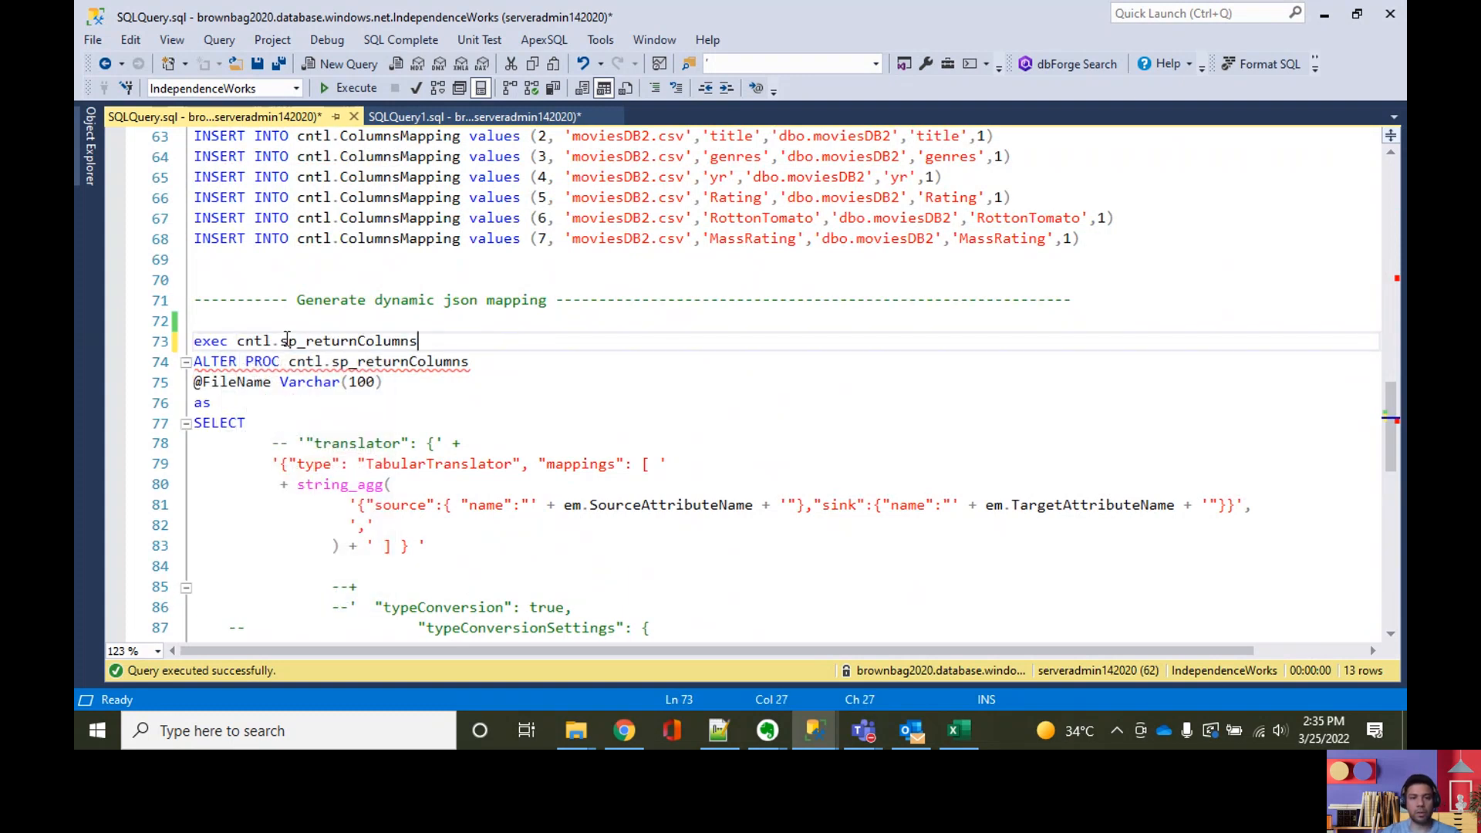
type("''")
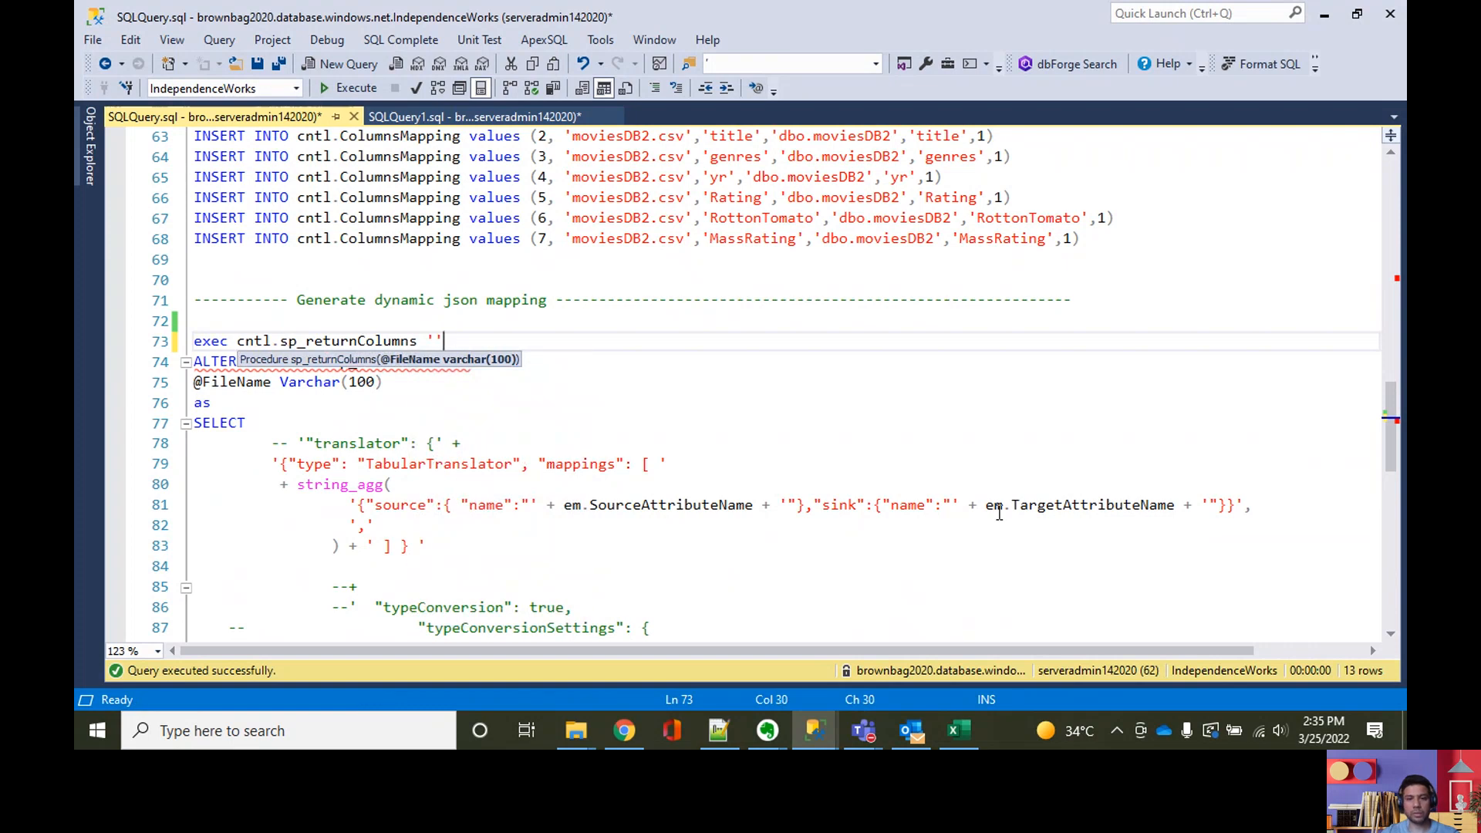
Step: Switch to Chrome, open the moviesDB1.csv blob in firstcontainer20200725's Test folder and copy its file name
left_click(637, 732)
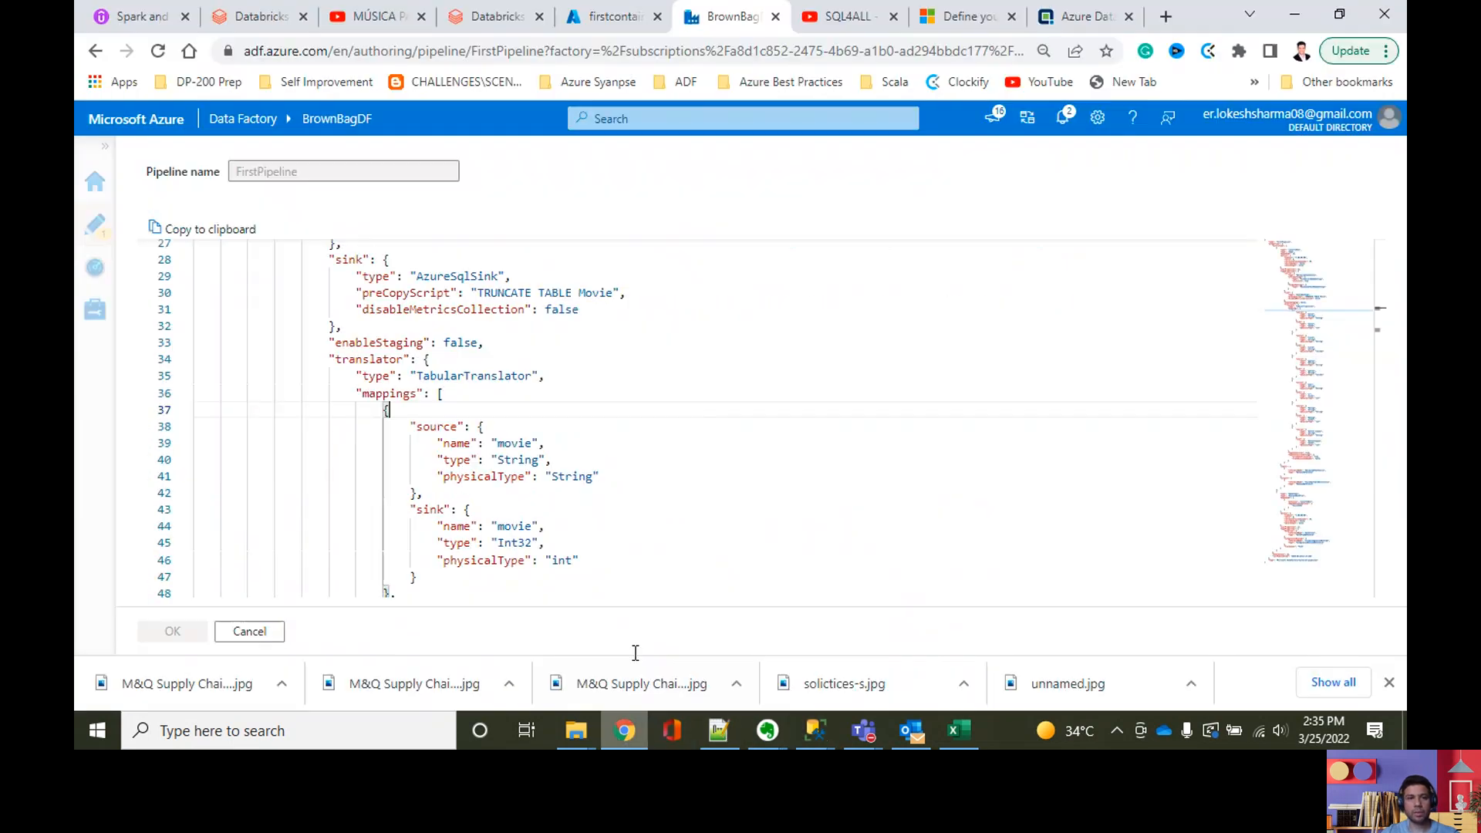
left_click(614, 25)
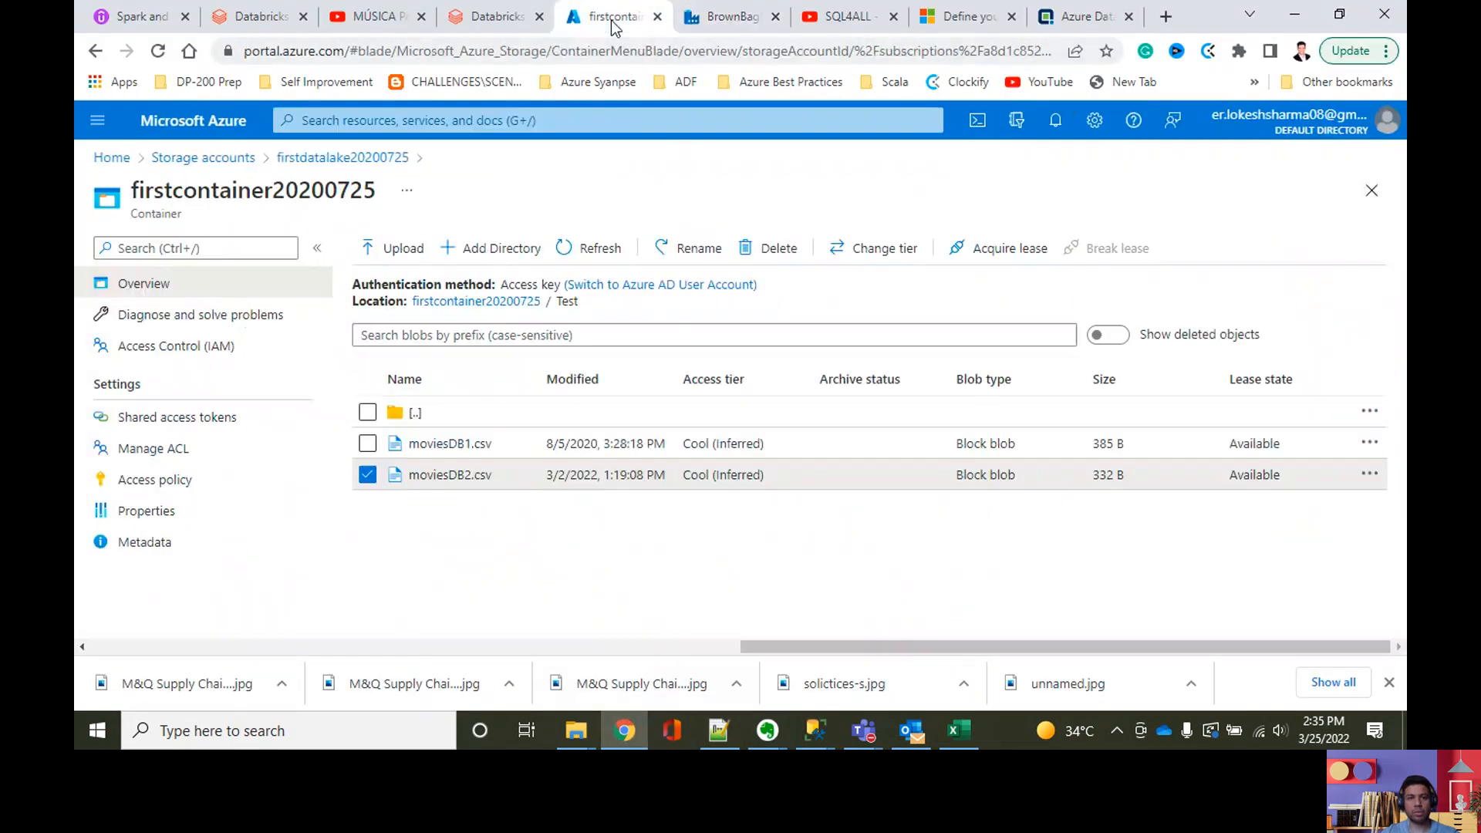
left_click(447, 444)
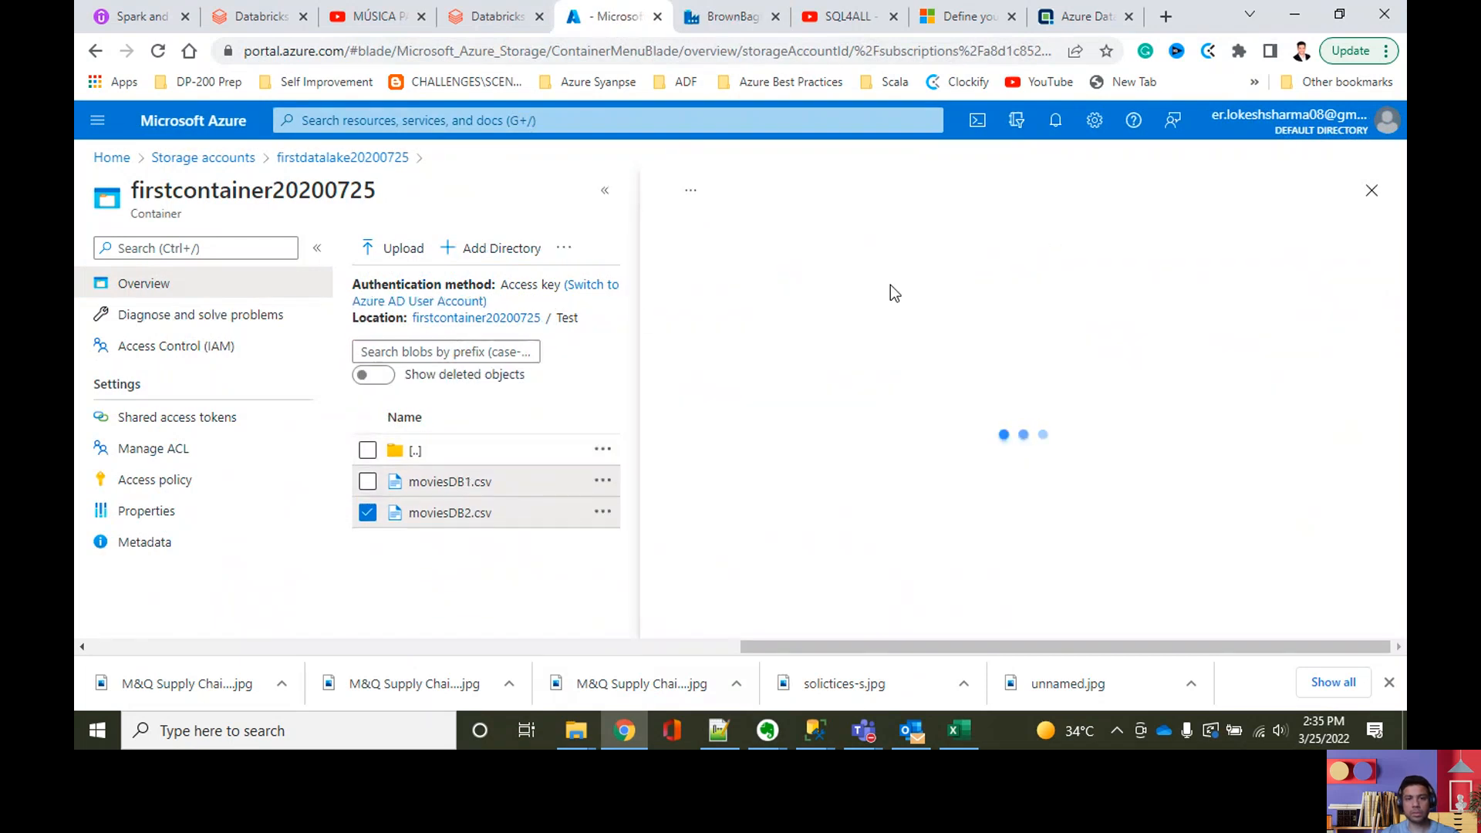
mouse_move(867, 190)
left_mouse_down()
mouse_move(715, 218)
mouse_move(711, 197)
mouse_move(867, 202)
left_mouse_up()
key("ctrl+c")
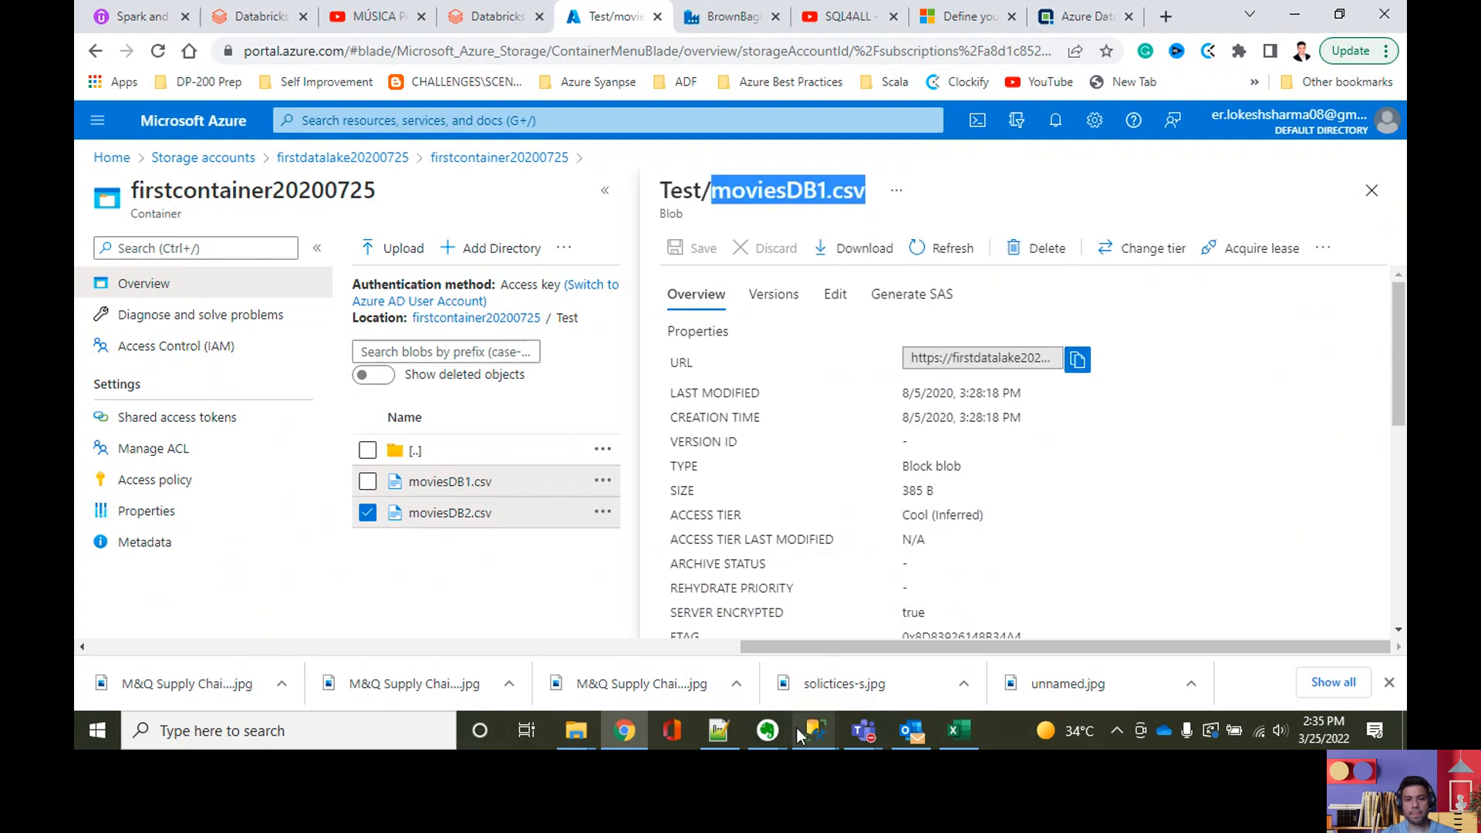
Step: Return to SQL Server Management Studio, pass 'moviesDB1.csv' as the argument of cntl.sp_returnColumns and execute only that statement
left_click(717, 746)
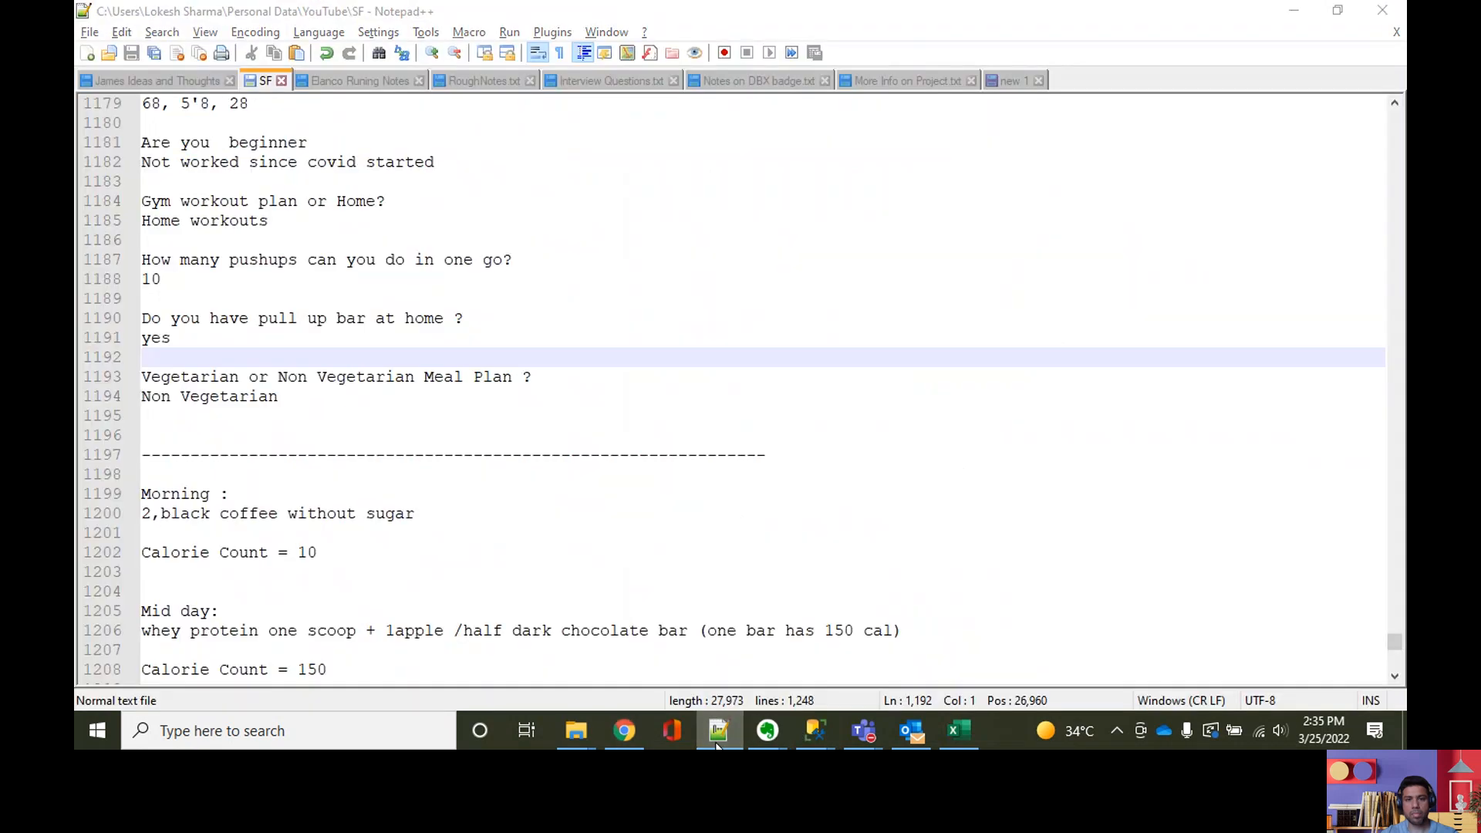
left_click(717, 746)
mouse_move(819, 728)
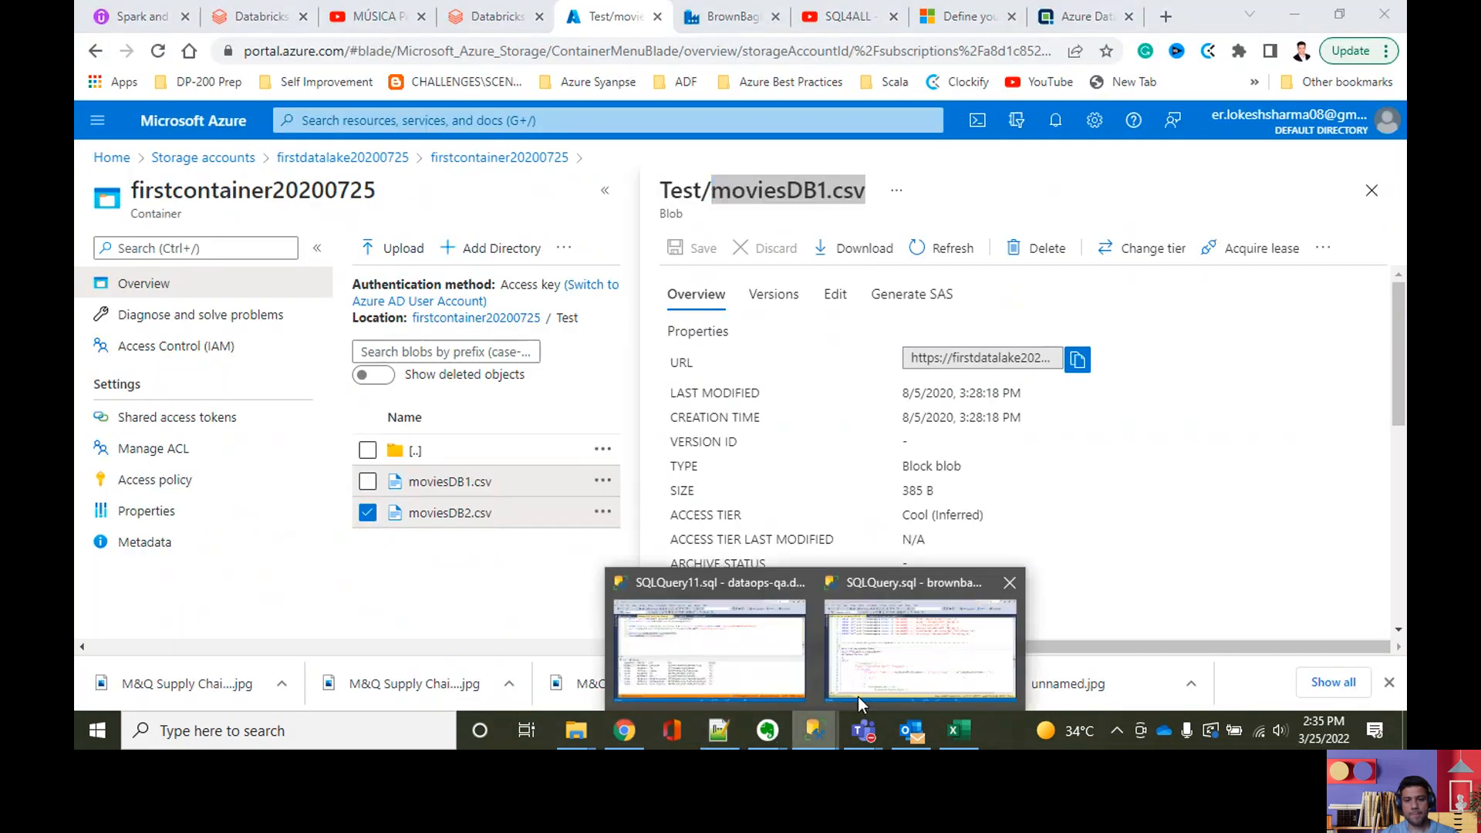
left_click(861, 704)
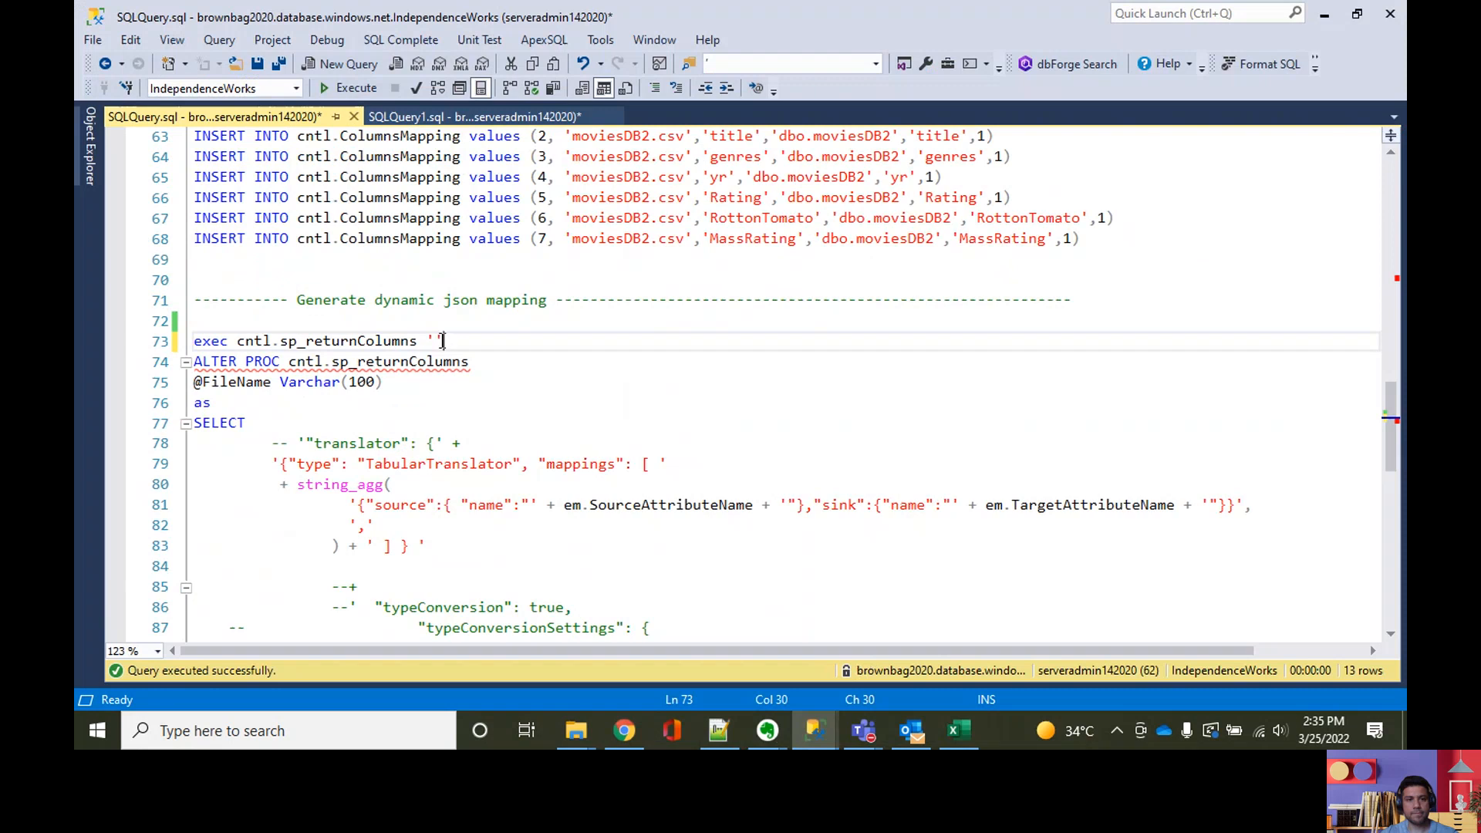
key("ctrl+v")
type("'")
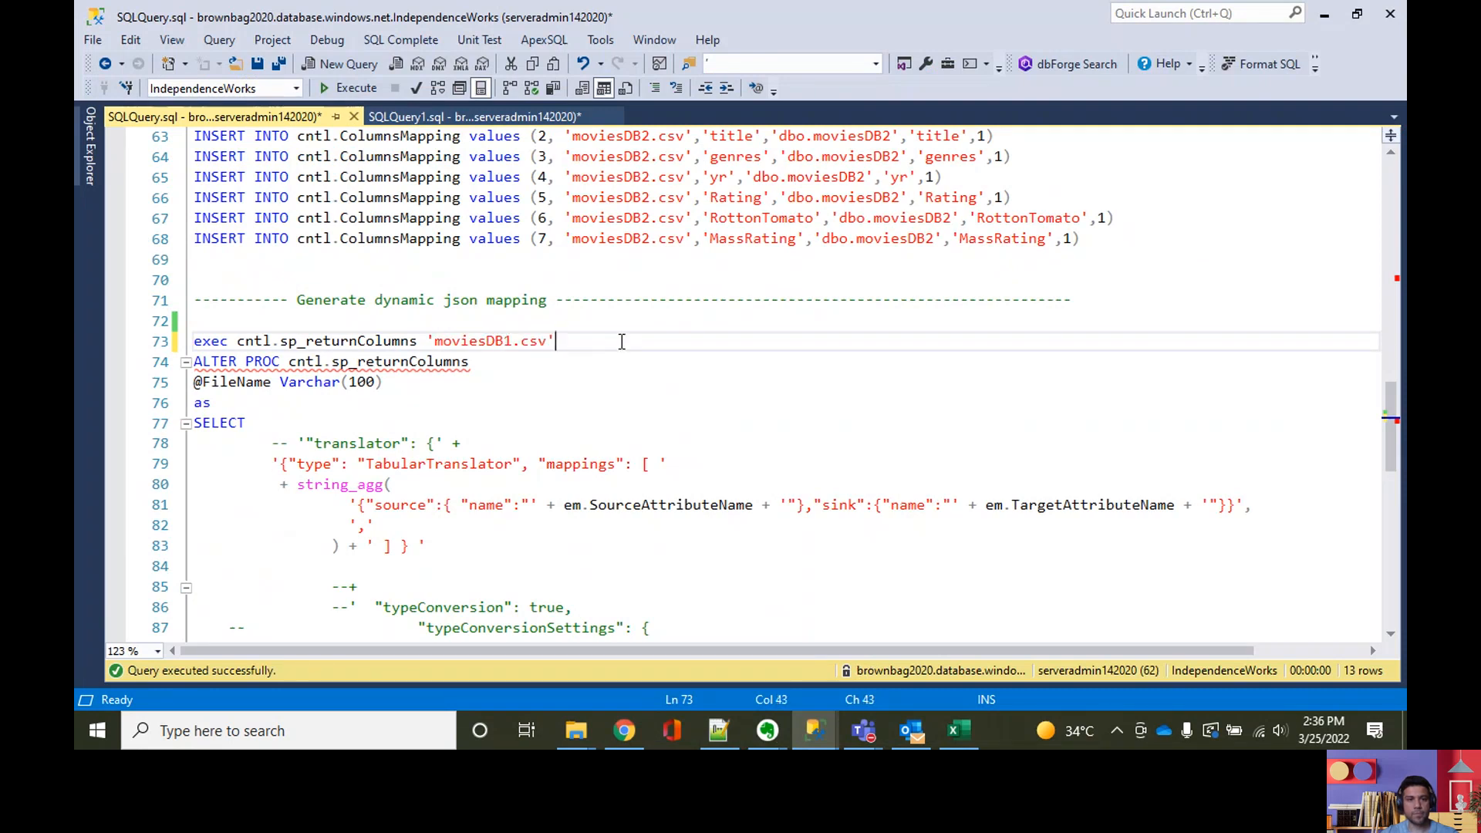
left_click_drag(617, 340, 611, 322)
left_click(366, 90)
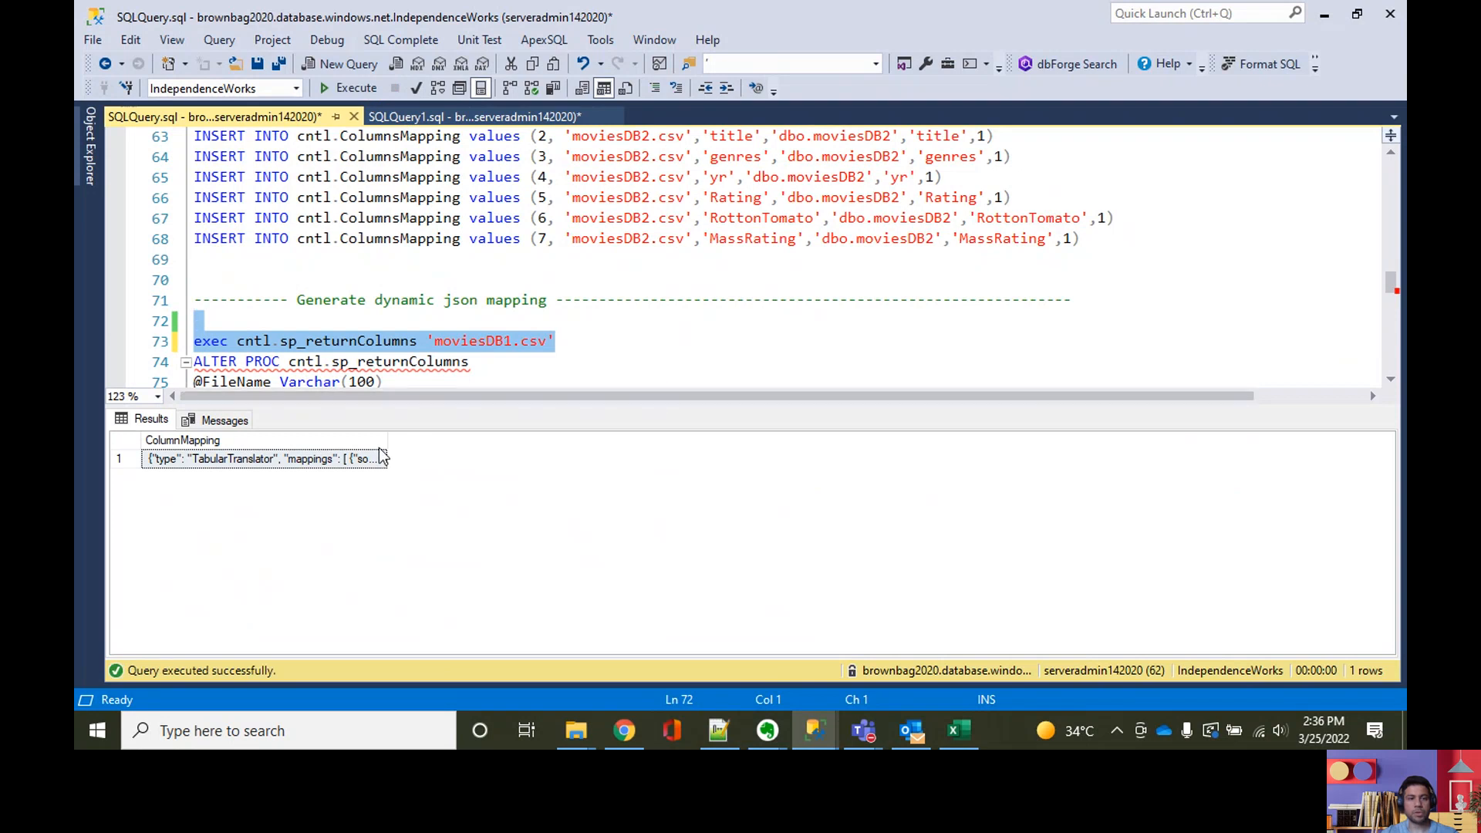
Step: Copy the generated ColumnMapping result, switch to Notepad++ and replace the entire text of the new 1 document with it
left_click_drag(387, 440, 573, 447)
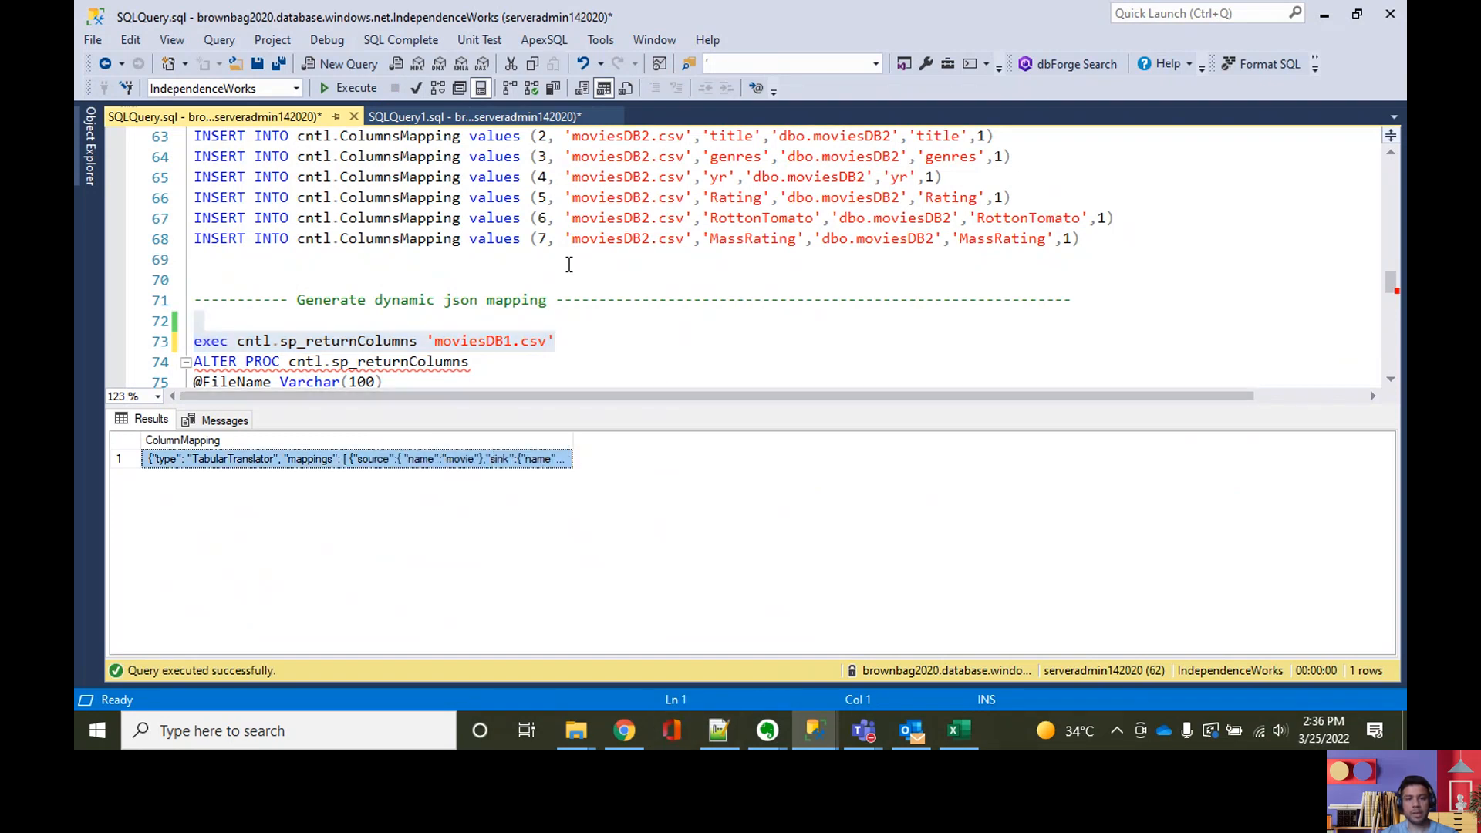
mouse_move(589, 737)
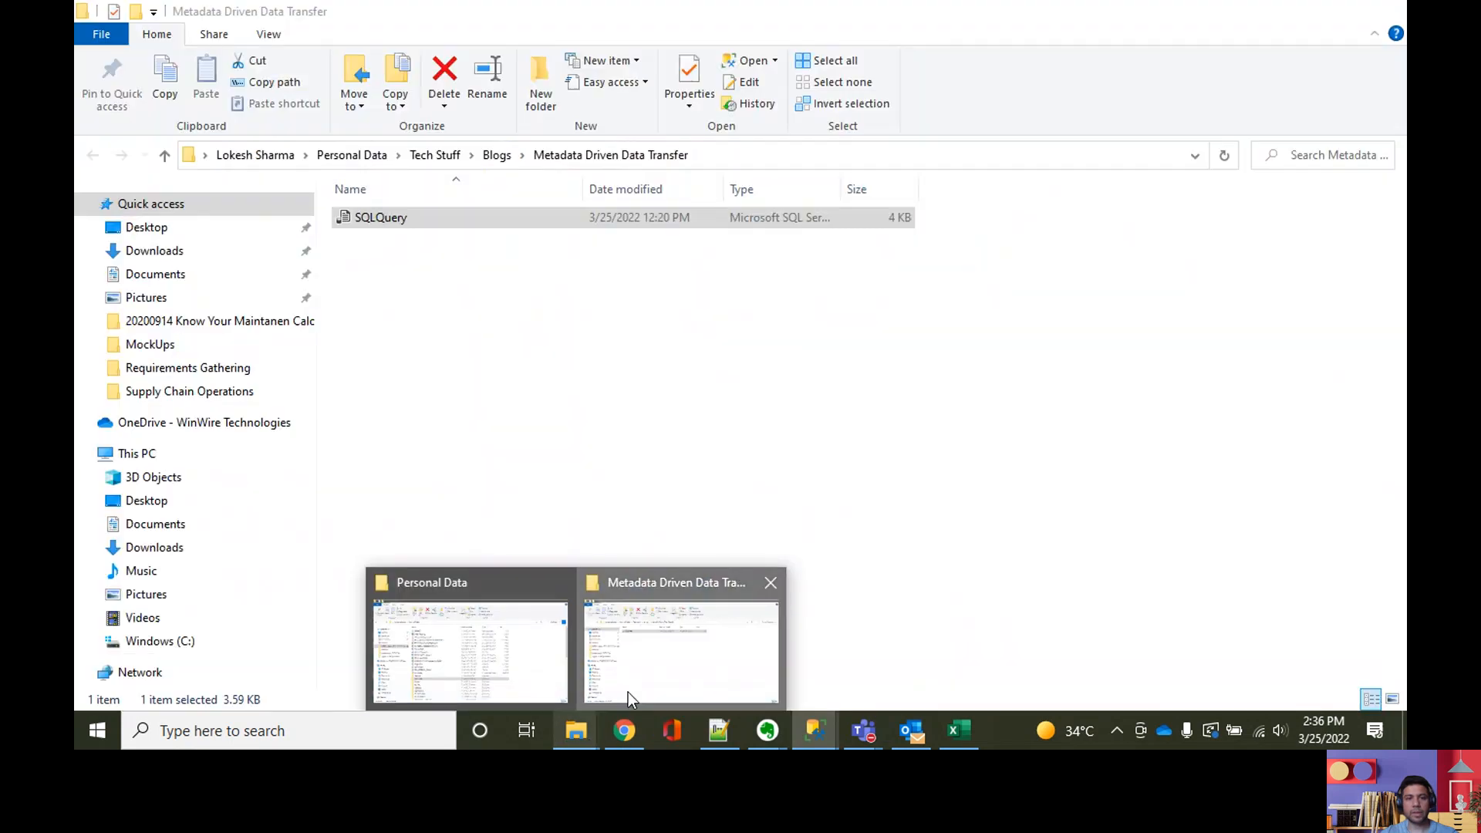
left_click(628, 692)
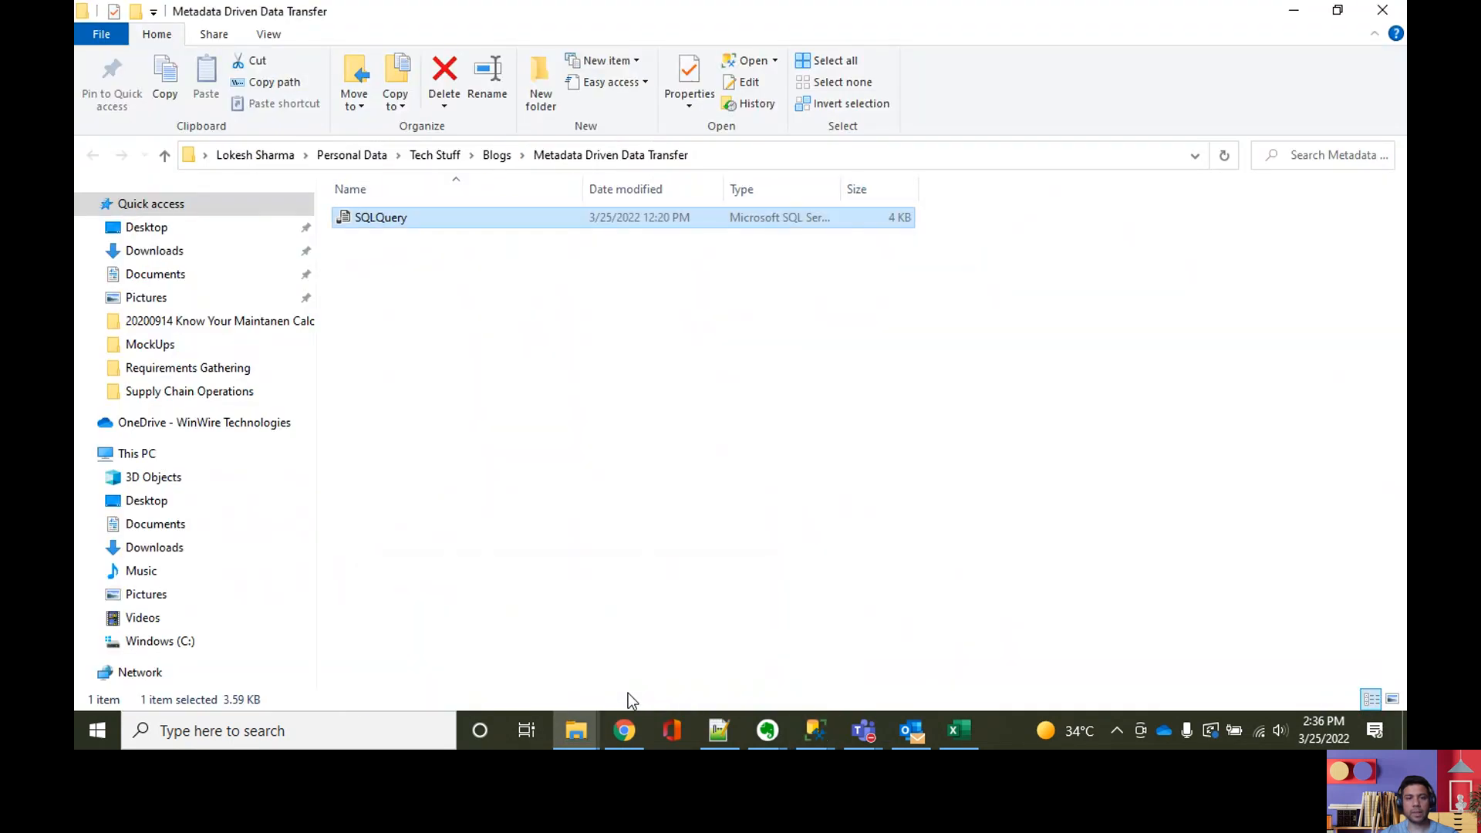
left_click(729, 736)
left_click(1014, 81)
left_click(869, 206)
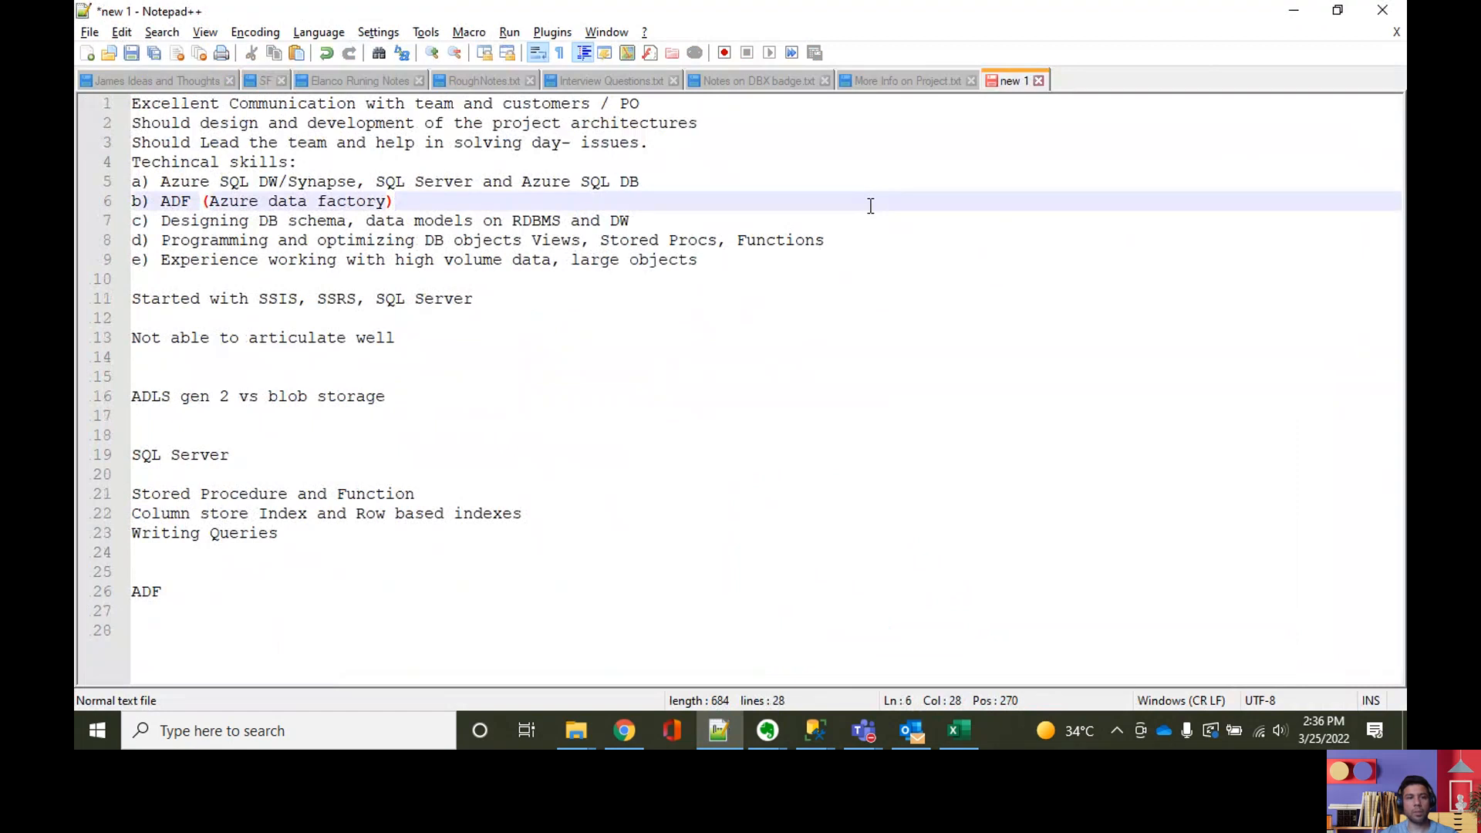
key("ctrl+a")
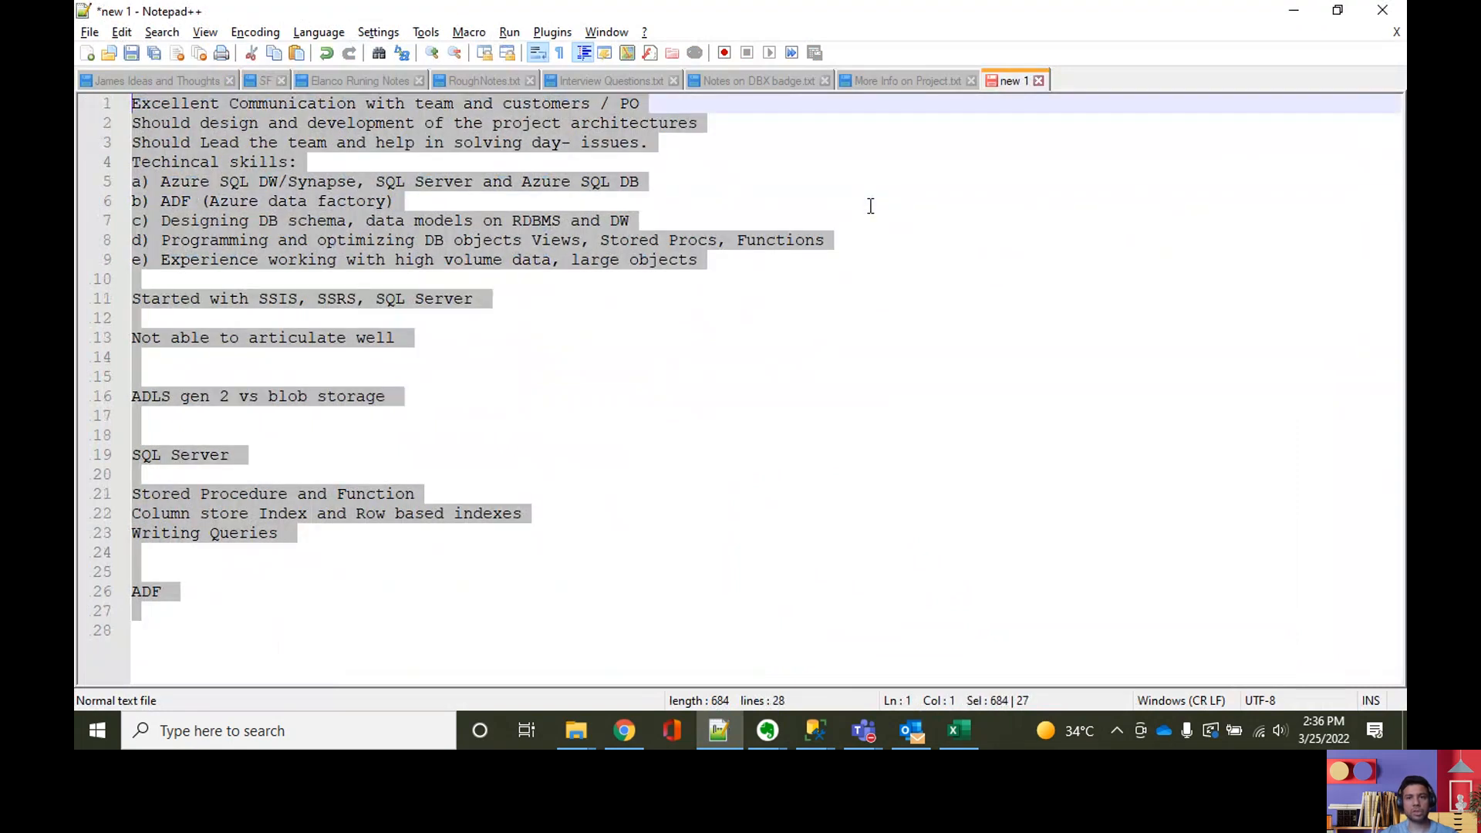
type("{\"type\": \"TabularTranslator\", \"mappings\": [ {\"source\":{ \"name\":\"movie\"},\"sink\":{\"name\":\"movie\"}},{\"source\":{ \"name\":\"title\"},\"sink\":{\"name\":\"title\"}},{\"source\":{ \"name\":\"genres\"},\"sink\":{\"name\":\"genres\"}},{\"source\":{ \"name\":\"year\"},\"sink\":{\"name\":\"year\"}},{\"source\":{ \"name\":\"Rating\"},\"sink\":{\"name\":\"Rating\"}} ] }")
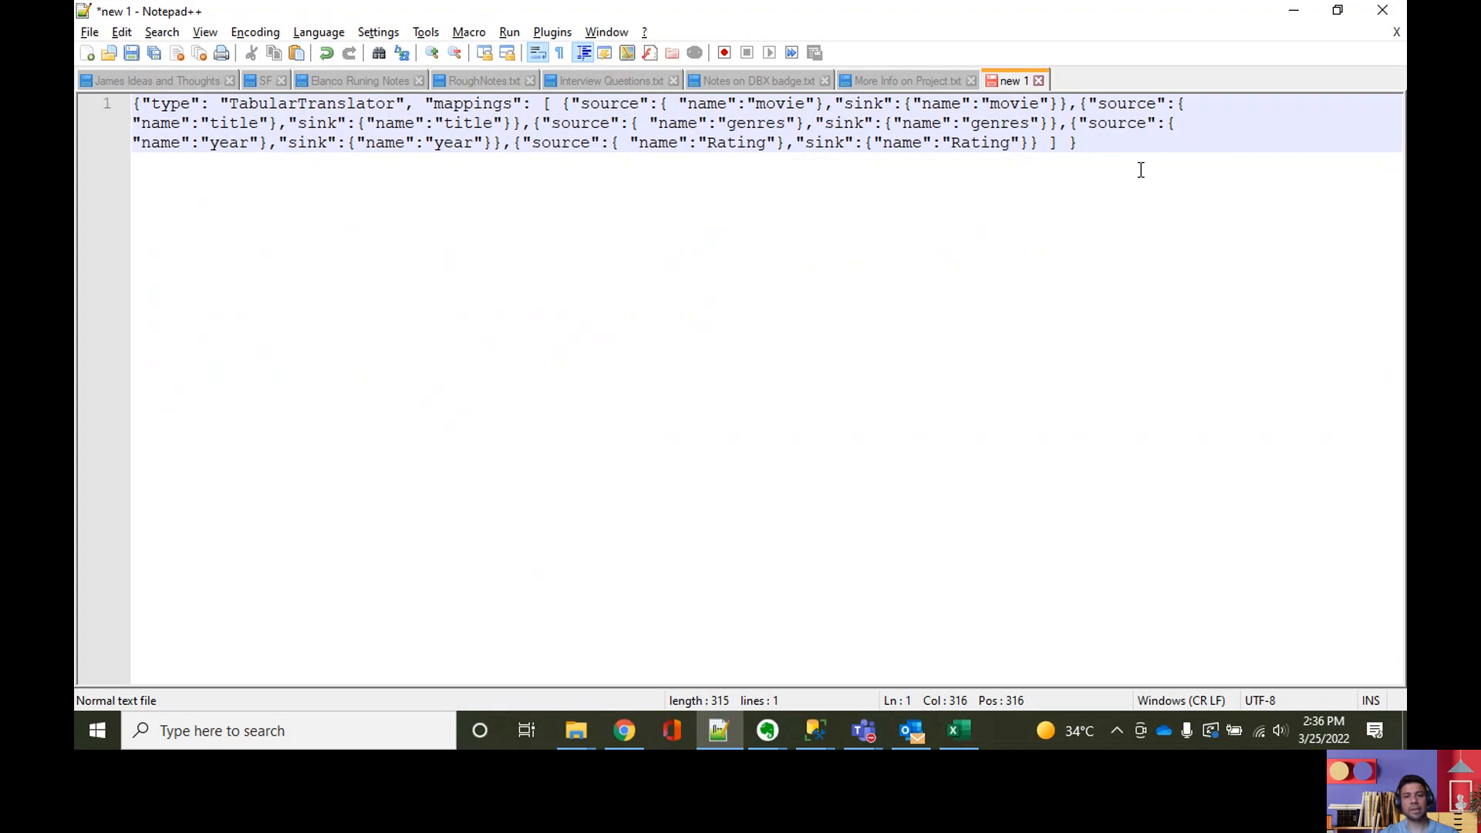
Step: Return to SQL Server Management Studio and review the cntl.FileMapping and cntl.ColumnsMapping definitions, their inserts and the JSON mapping procedure
left_click(820, 724)
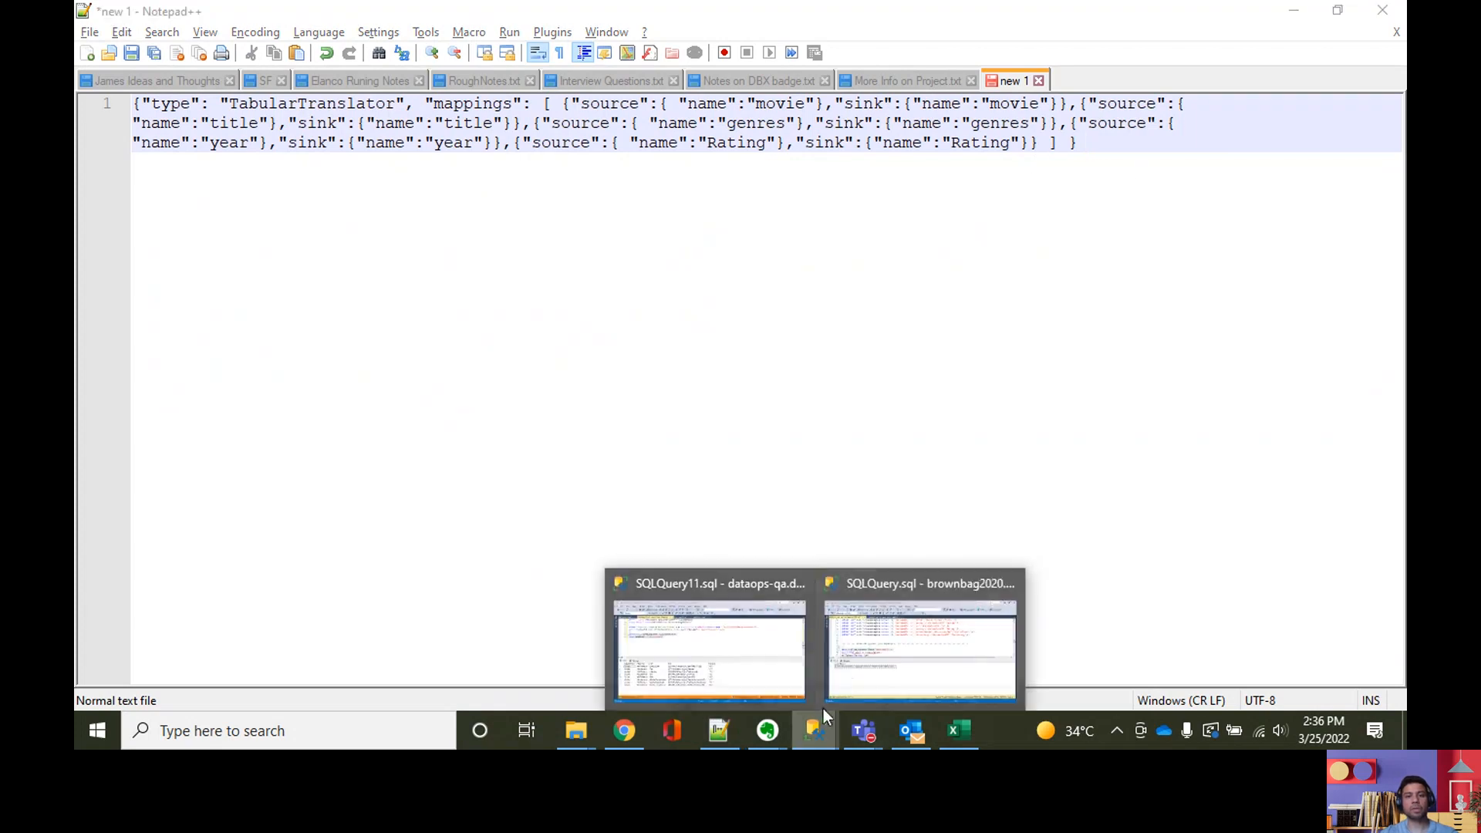
left_click(849, 666)
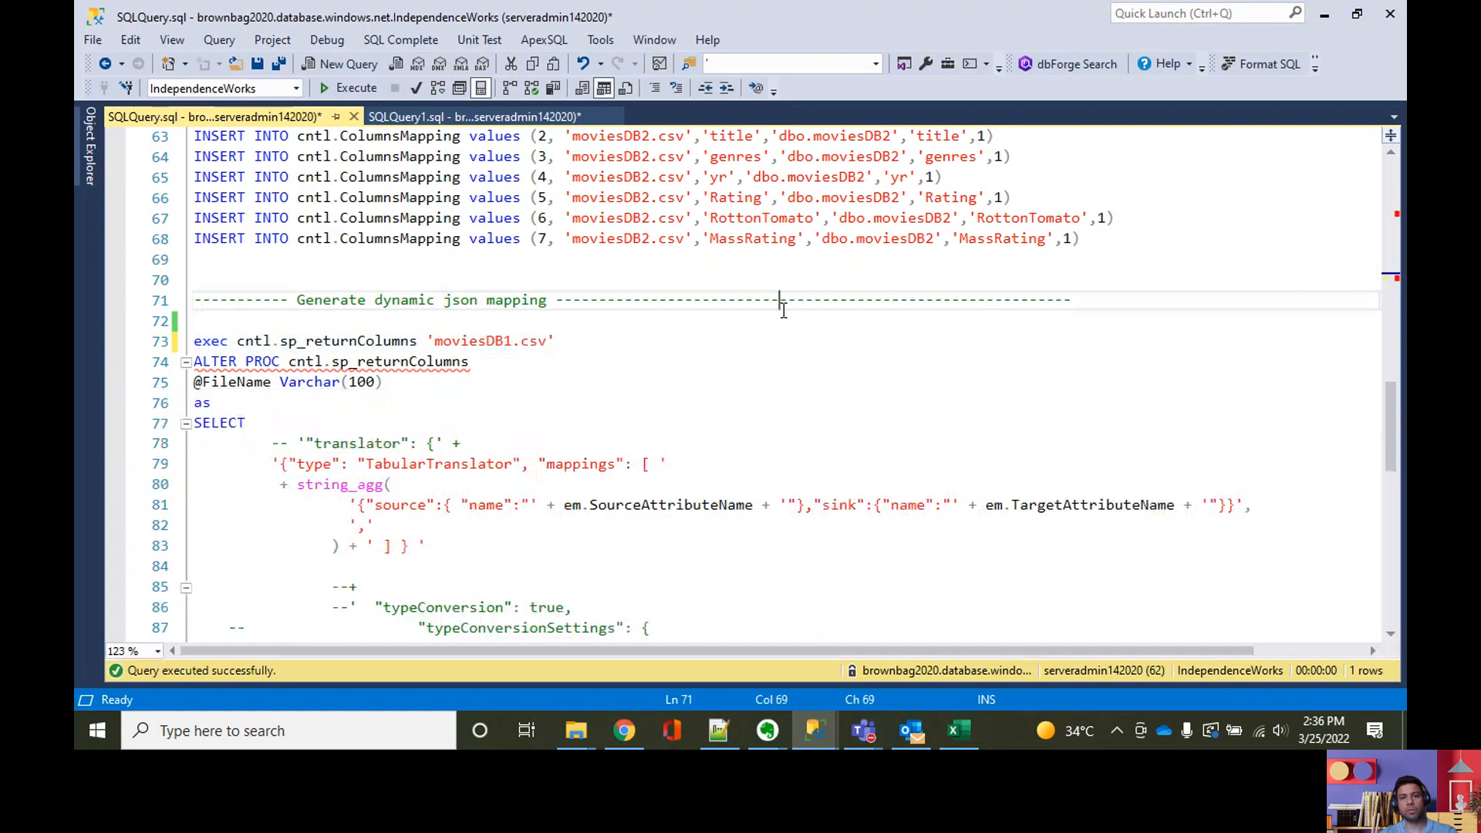
scroll(777, 382, "up", 12)
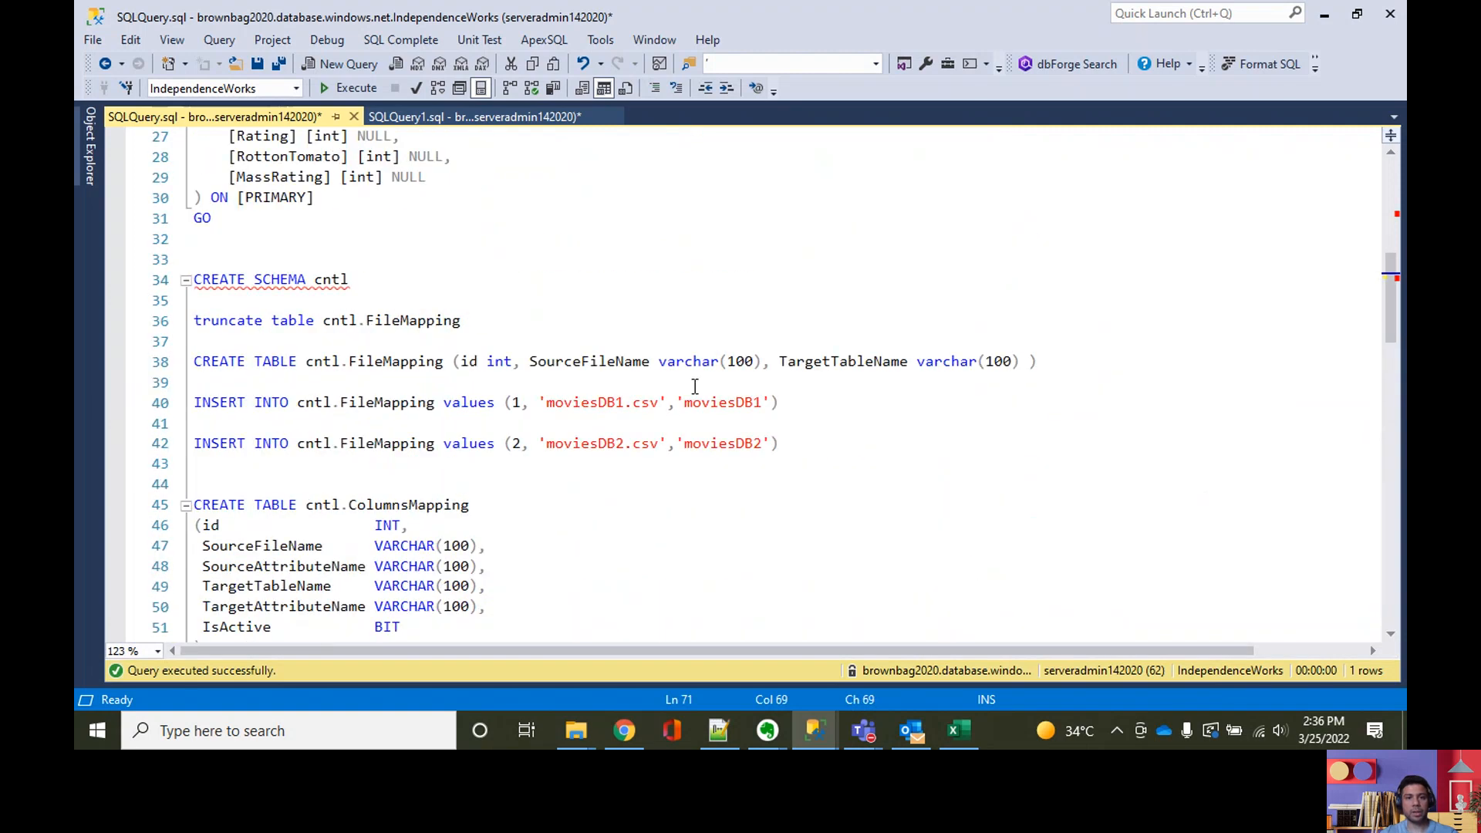
left_click(842, 368)
left_click(529, 363)
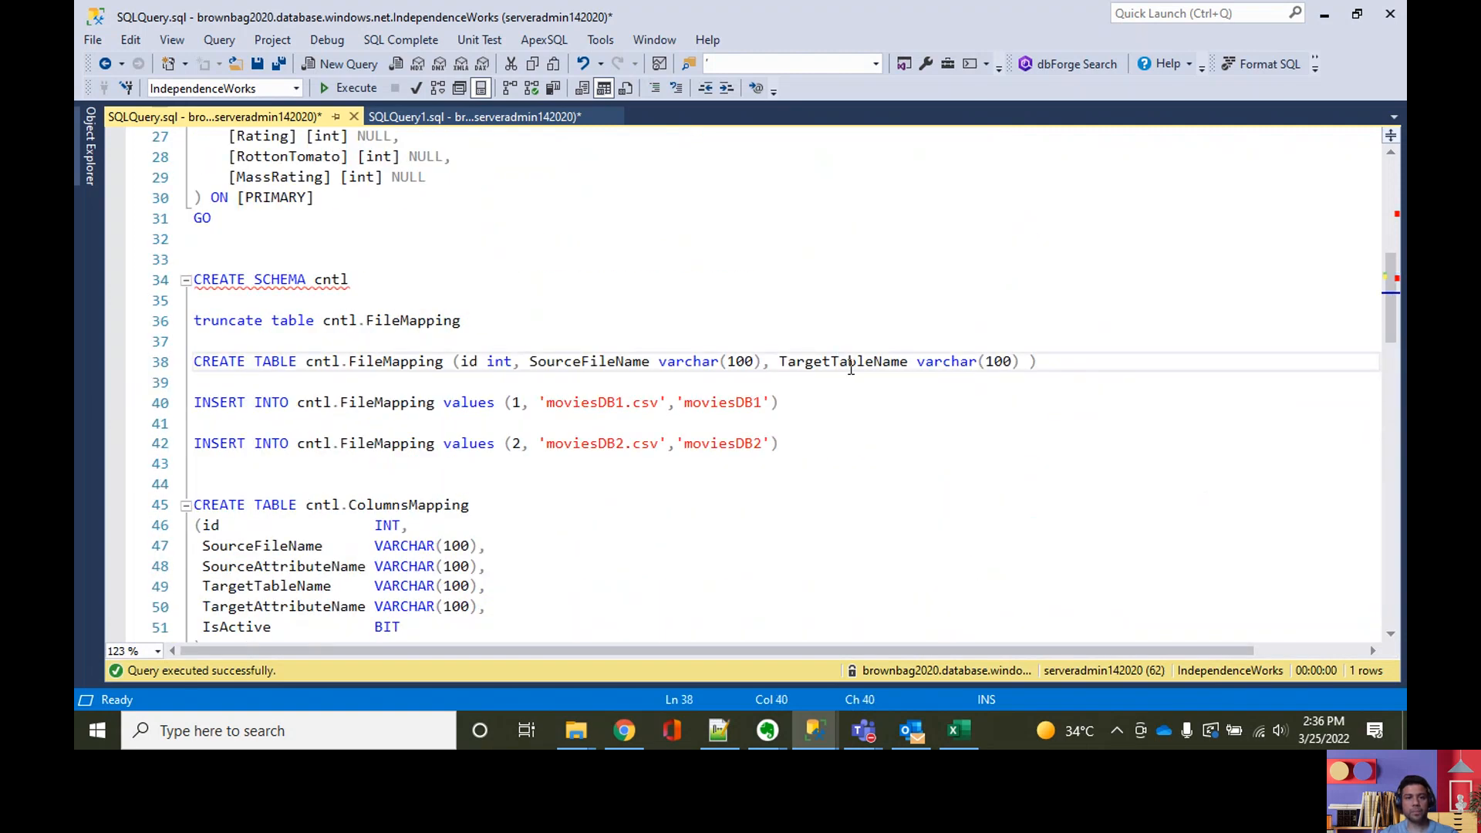
scroll(850, 368, "down", 7)
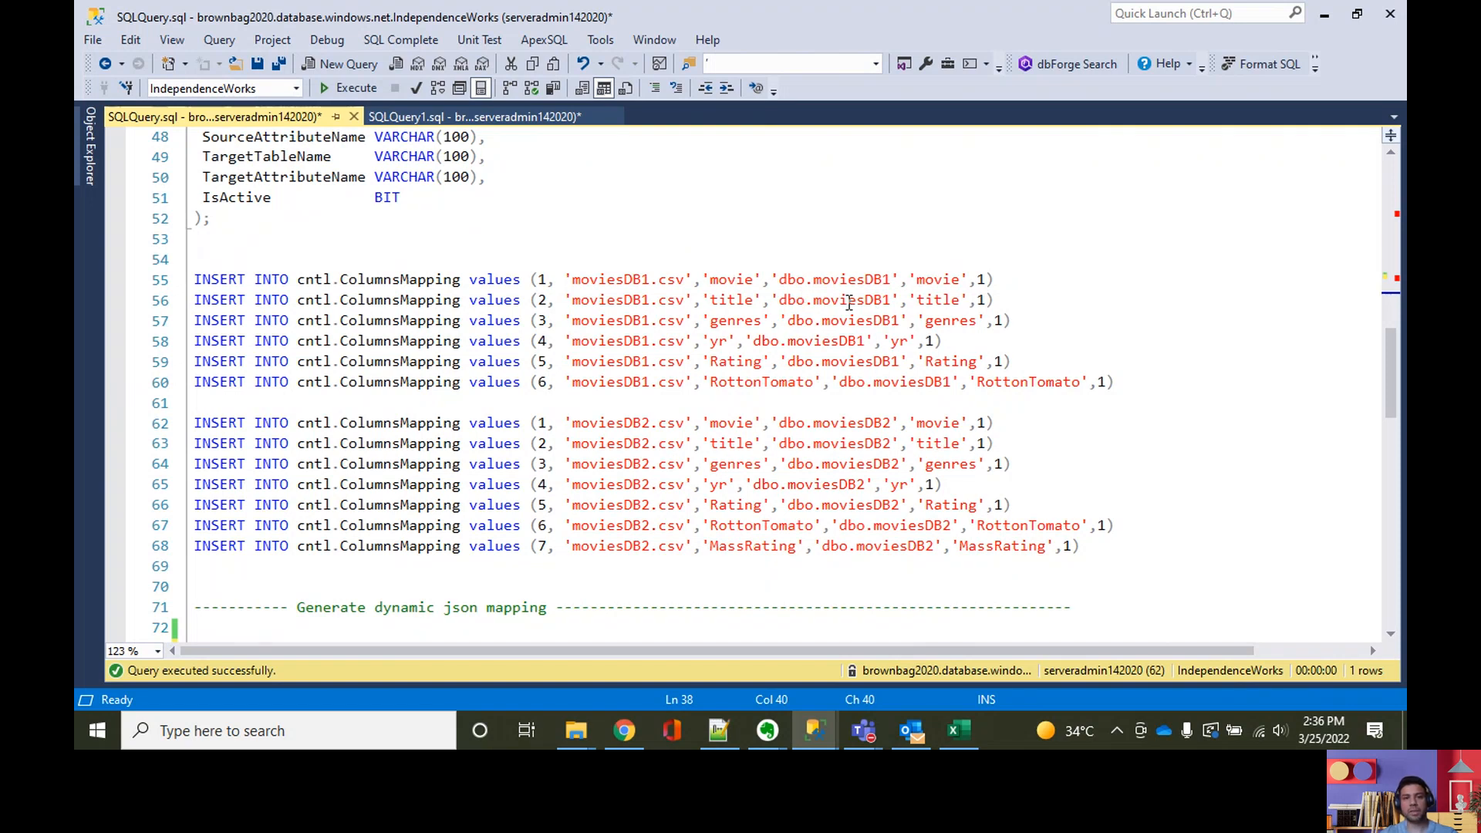
scroll(773, 330, "up", 4)
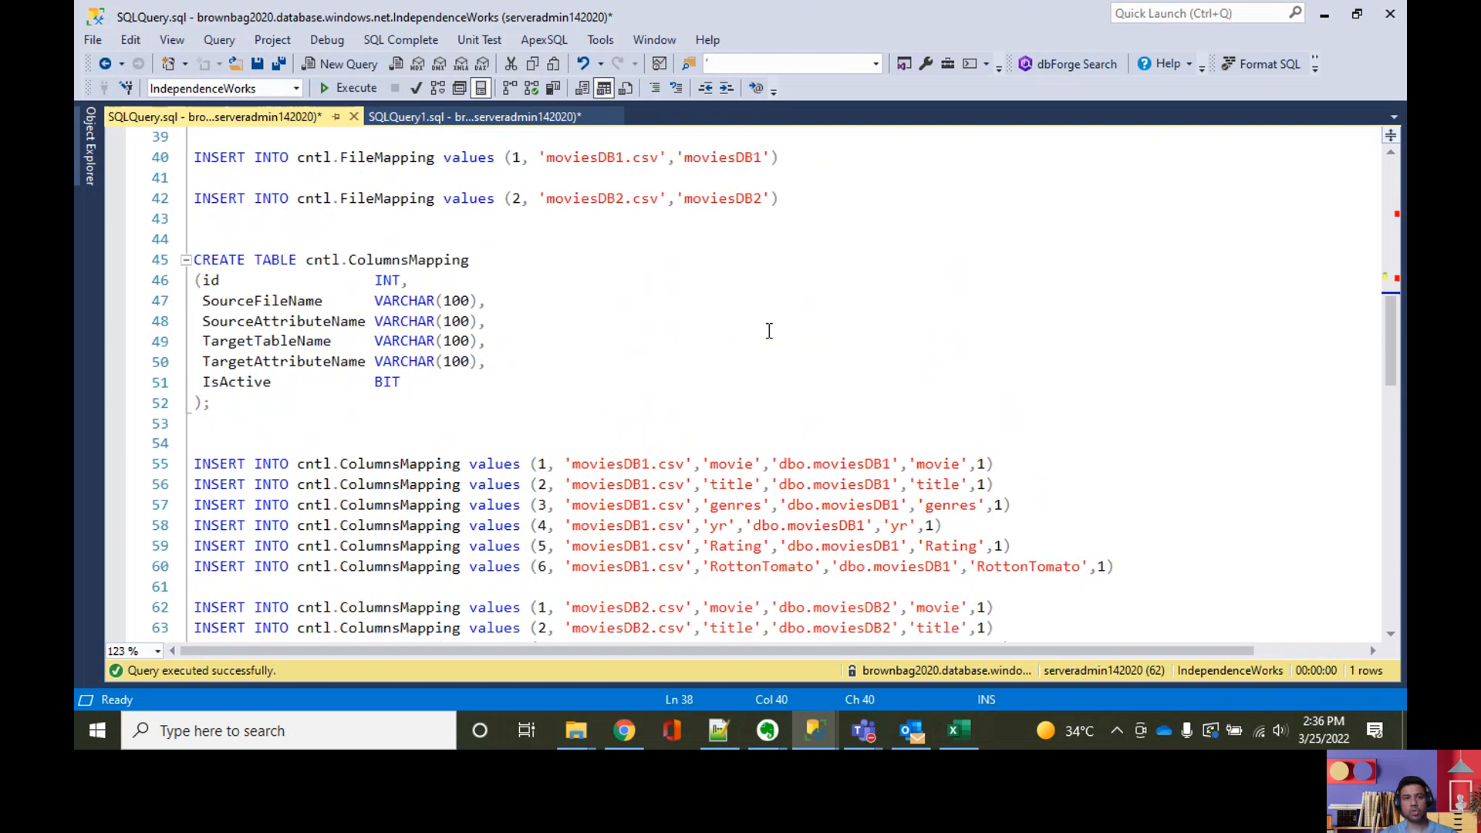
scroll(772, 335, "down", 3)
scroll(722, 432, "down", 4)
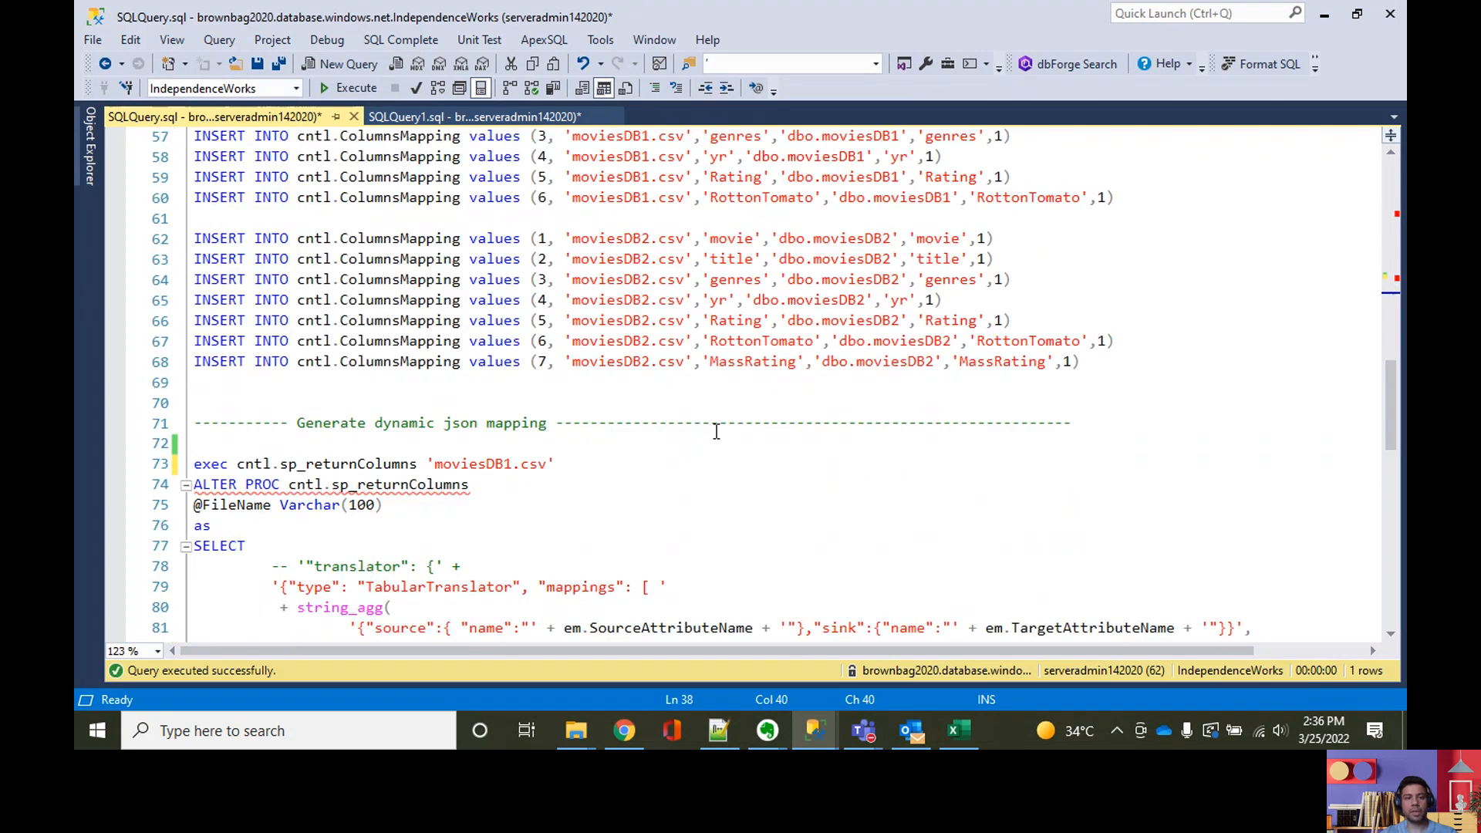
scroll(715, 432, "down", 6)
scroll(740, 451, "up", 3)
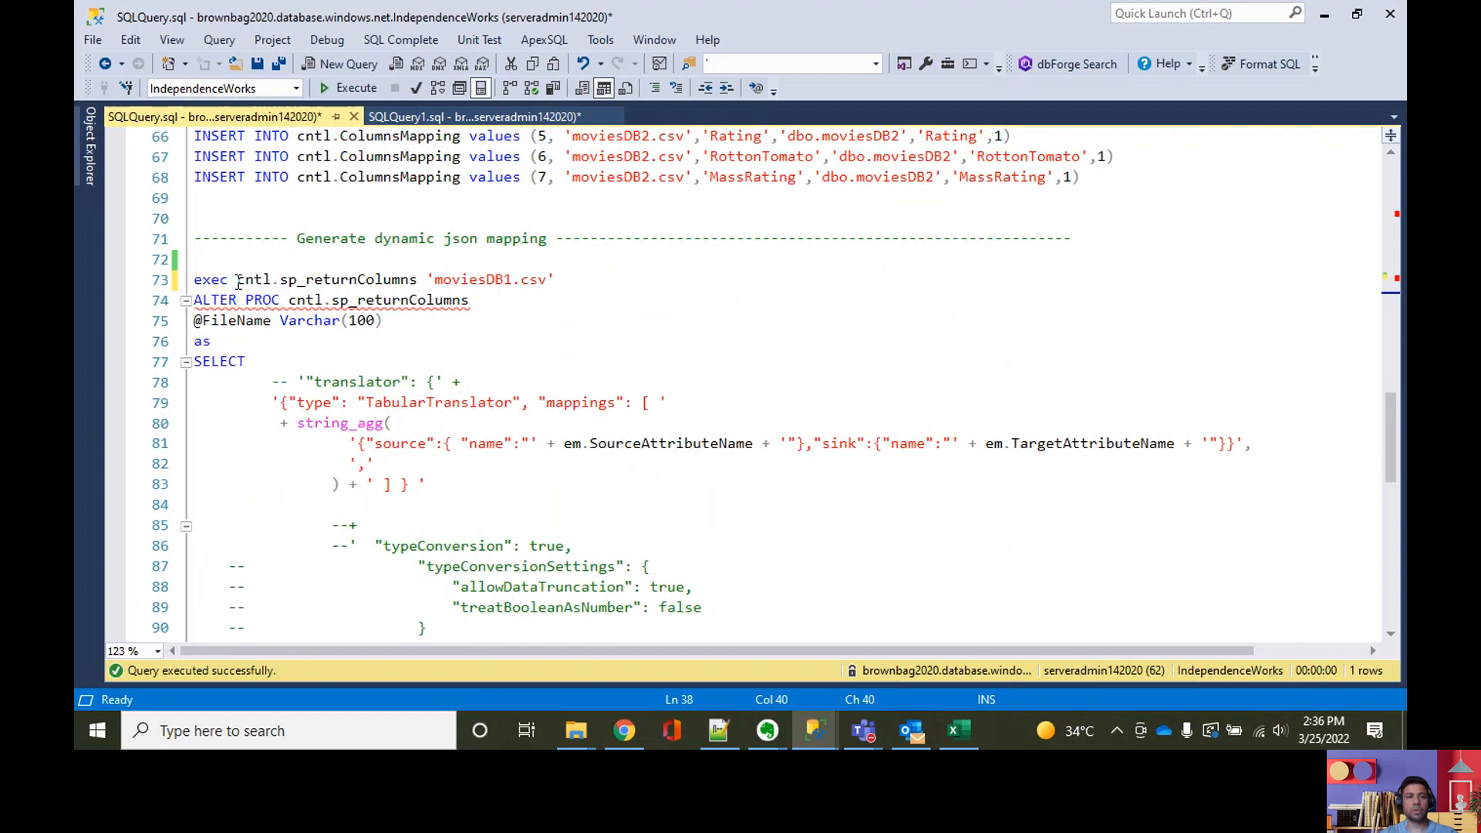
Step: Copy the name cntl.sp_returnColumns, then switch to Chrome, dismiss FirstPipeline's code view and reopen the adf-YouTubeDemo-dev pipeline
left_click_drag(238, 281, 416, 281)
key("ctrl+c")
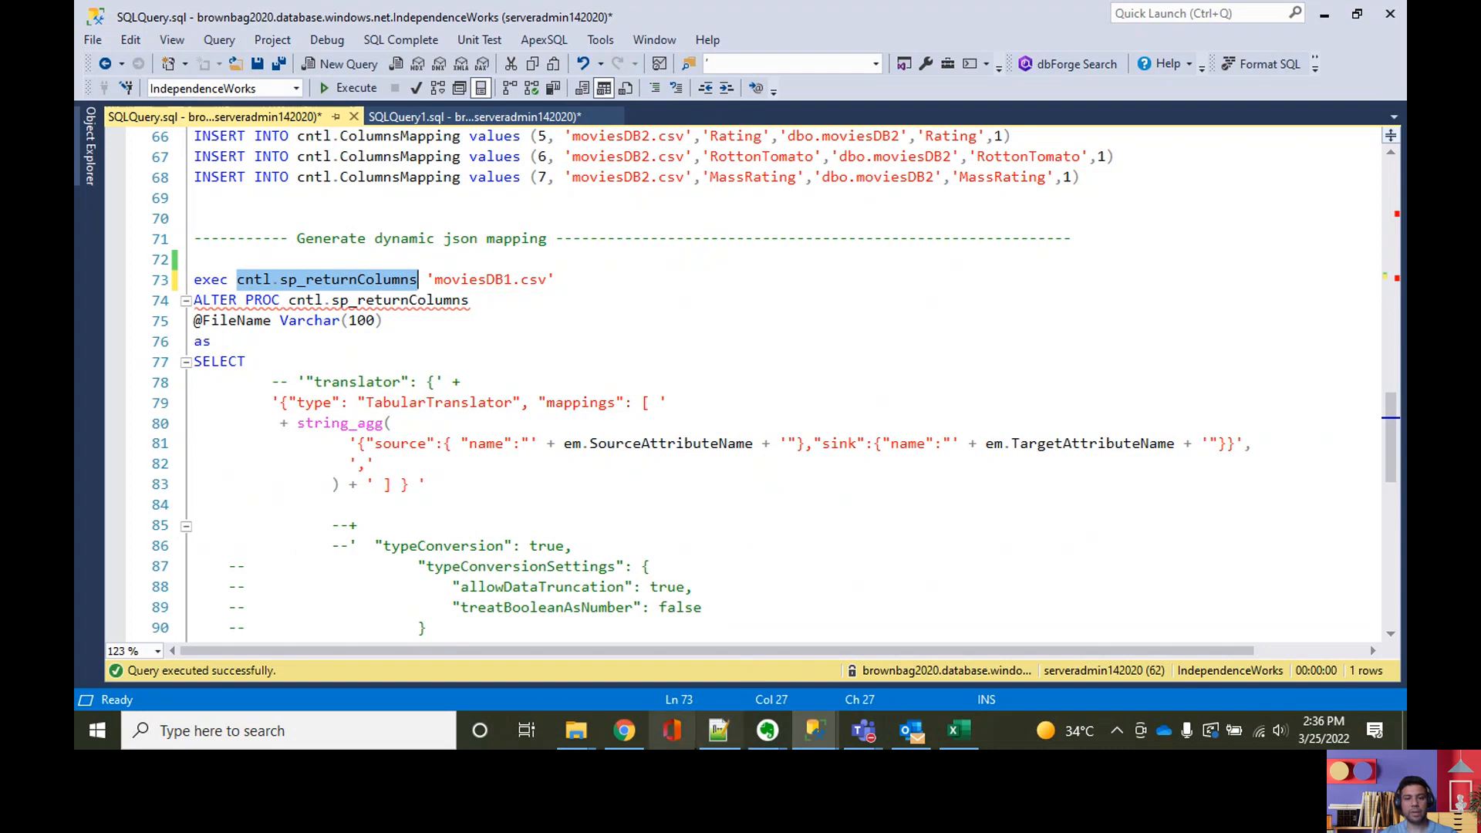
left_click(622, 736)
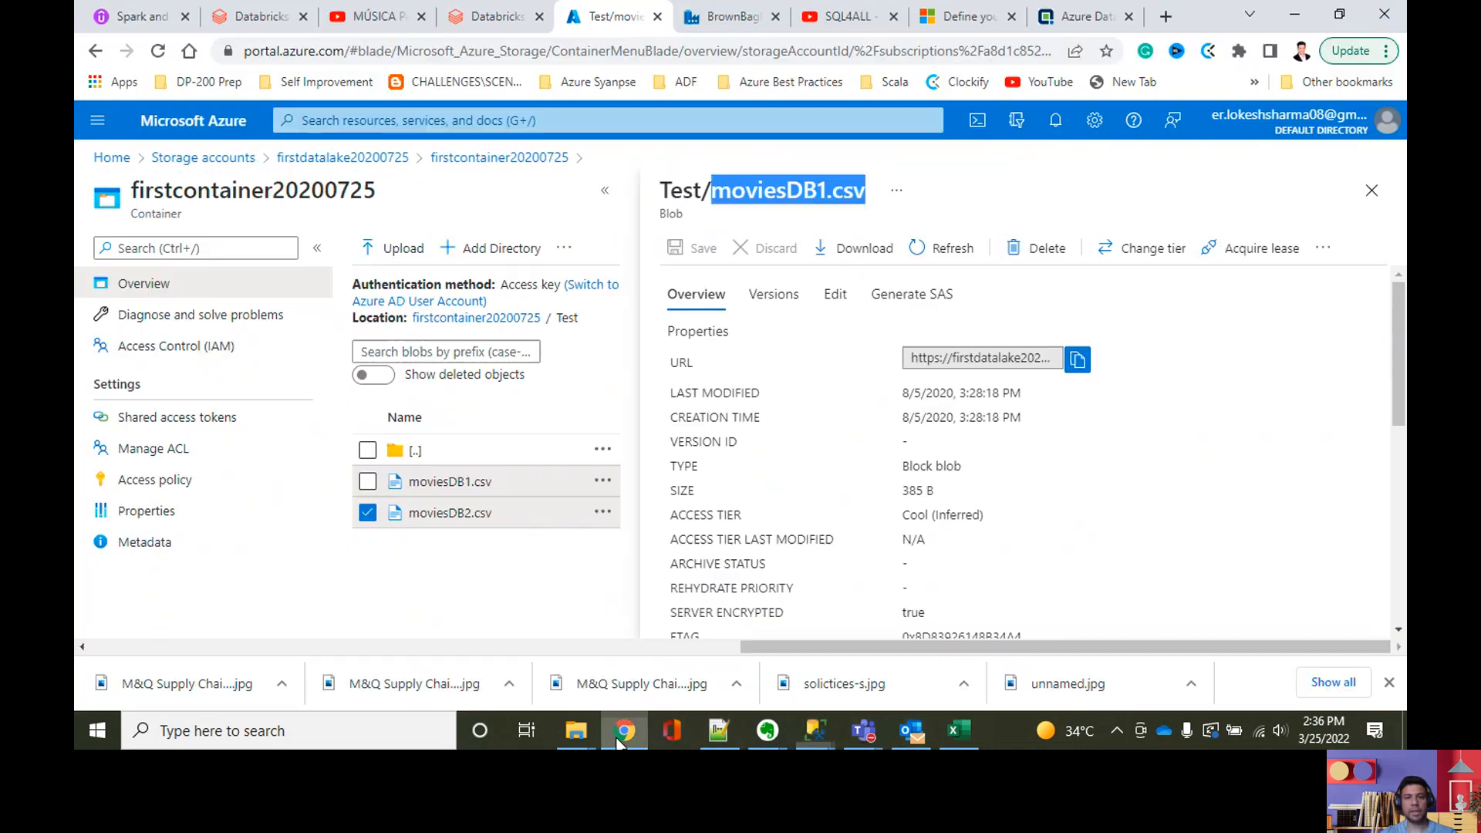
key("ctrl+Tab")
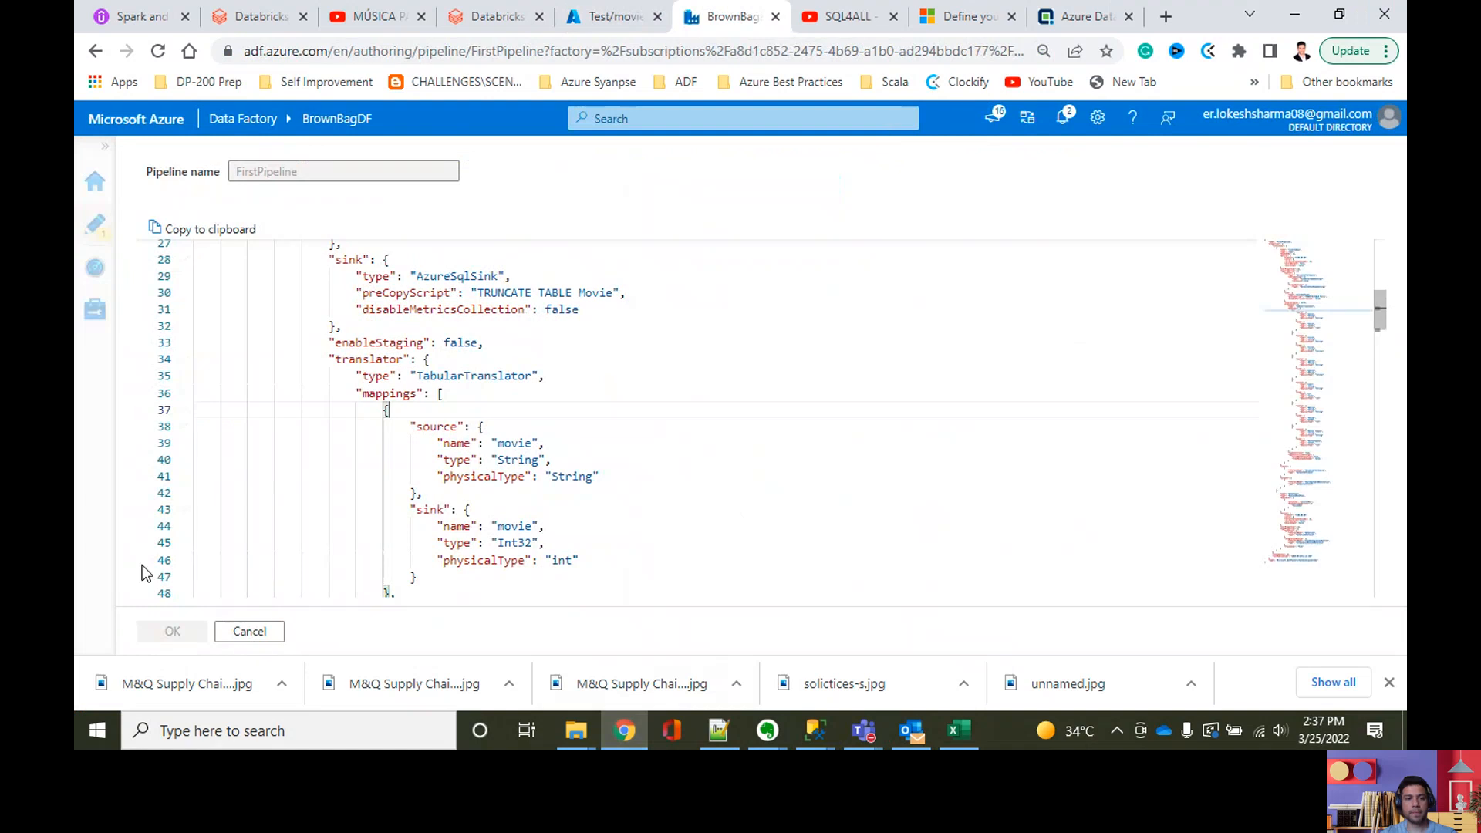
left_click(249, 631)
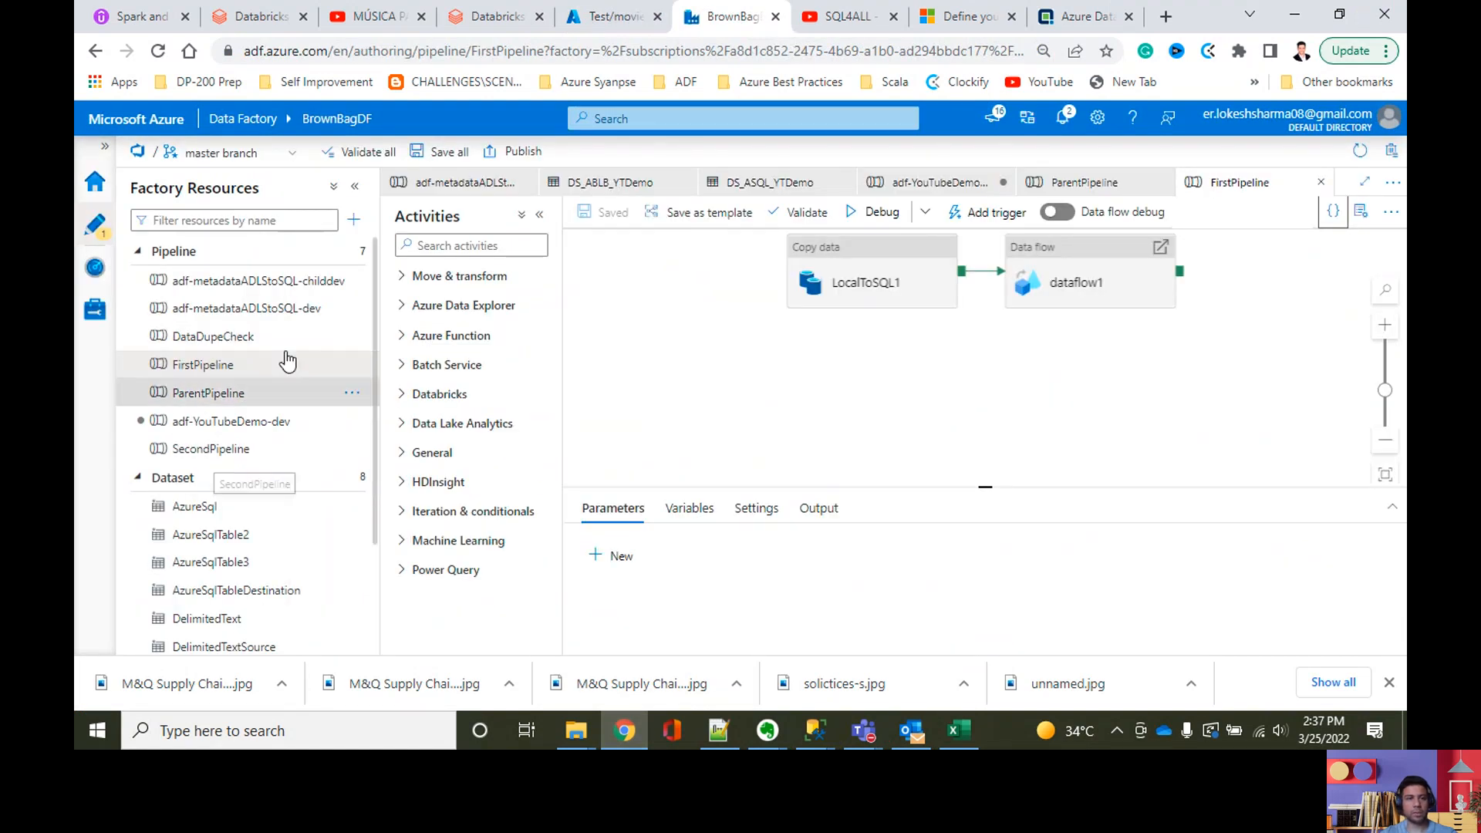
left_click(263, 429)
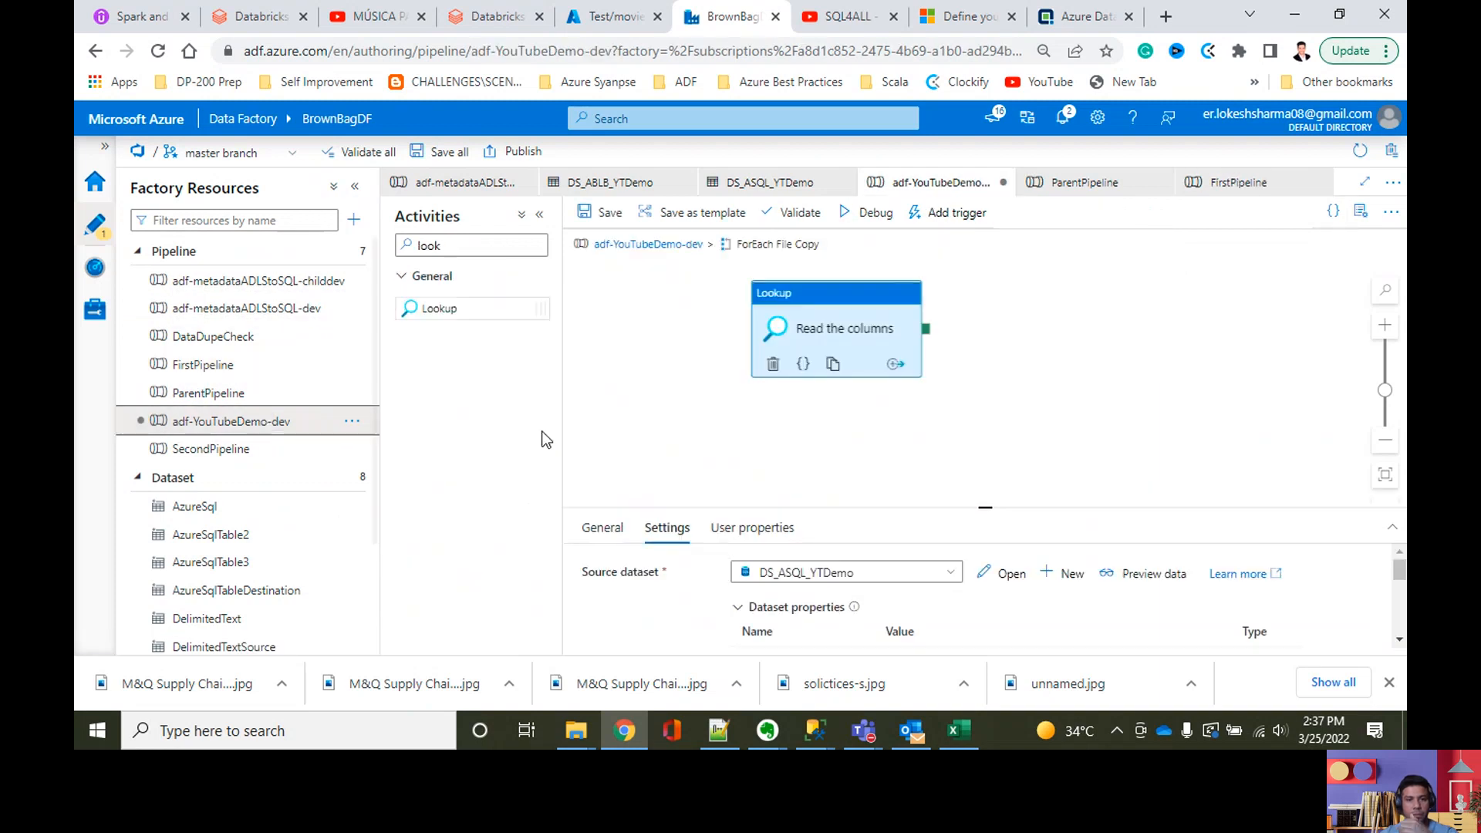
Step: Set the Read the columns Lookup inside ForEach File Copy to query through a stored procedure
left_click_drag(750, 412, 680, 408)
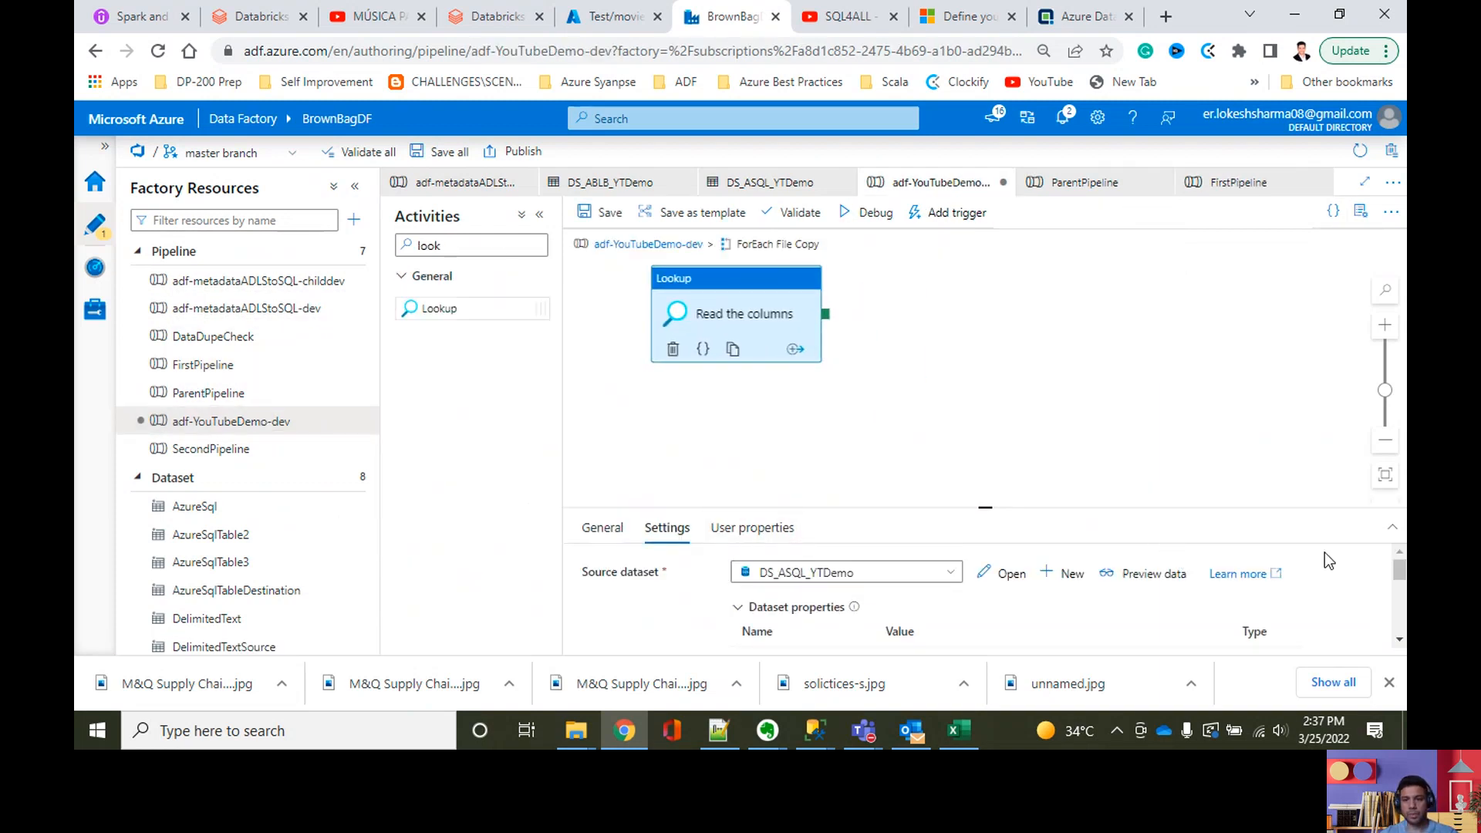
key("Delete")
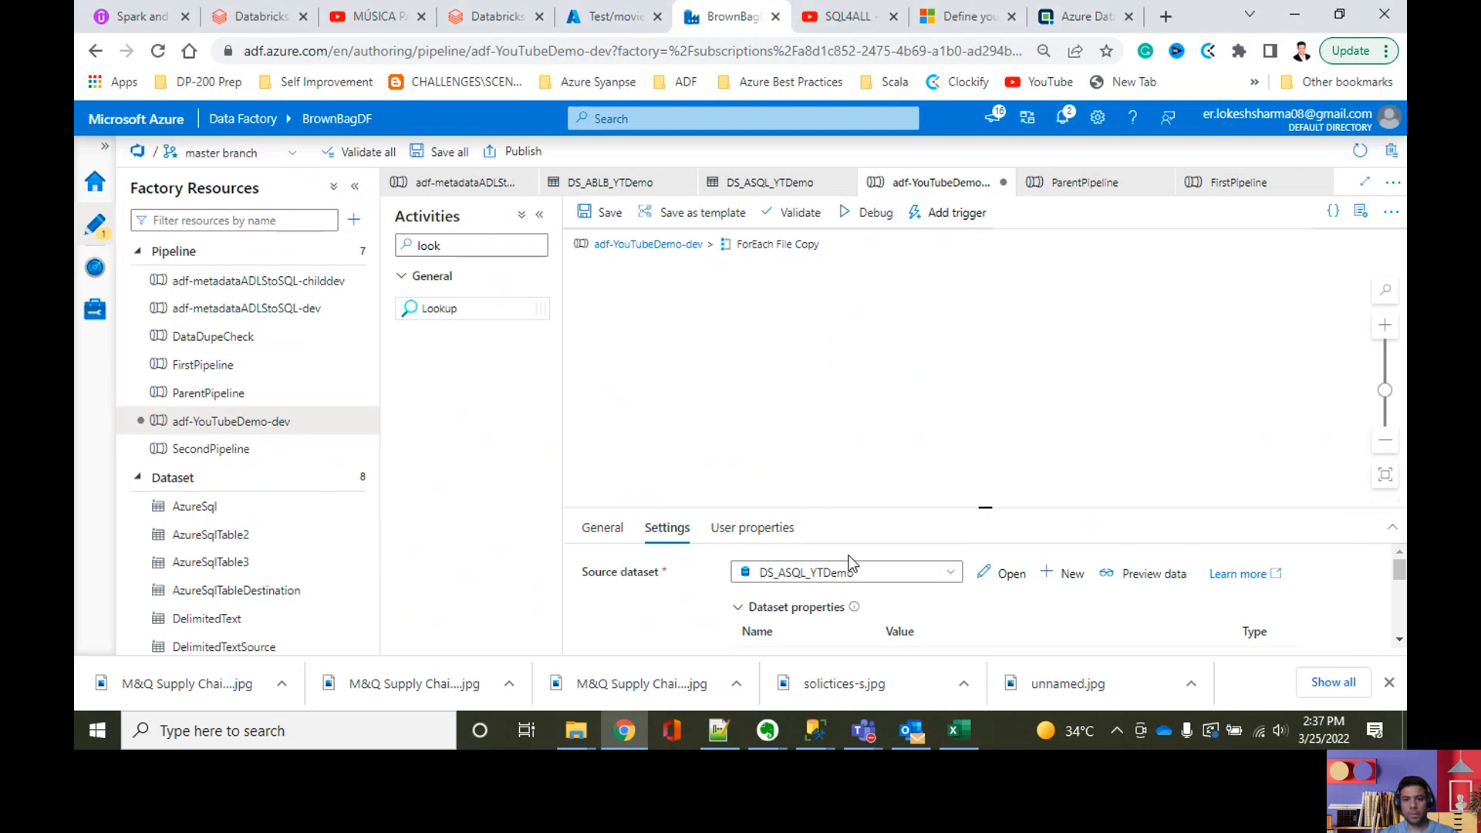
left_click_drag(984, 512, 938, 348)
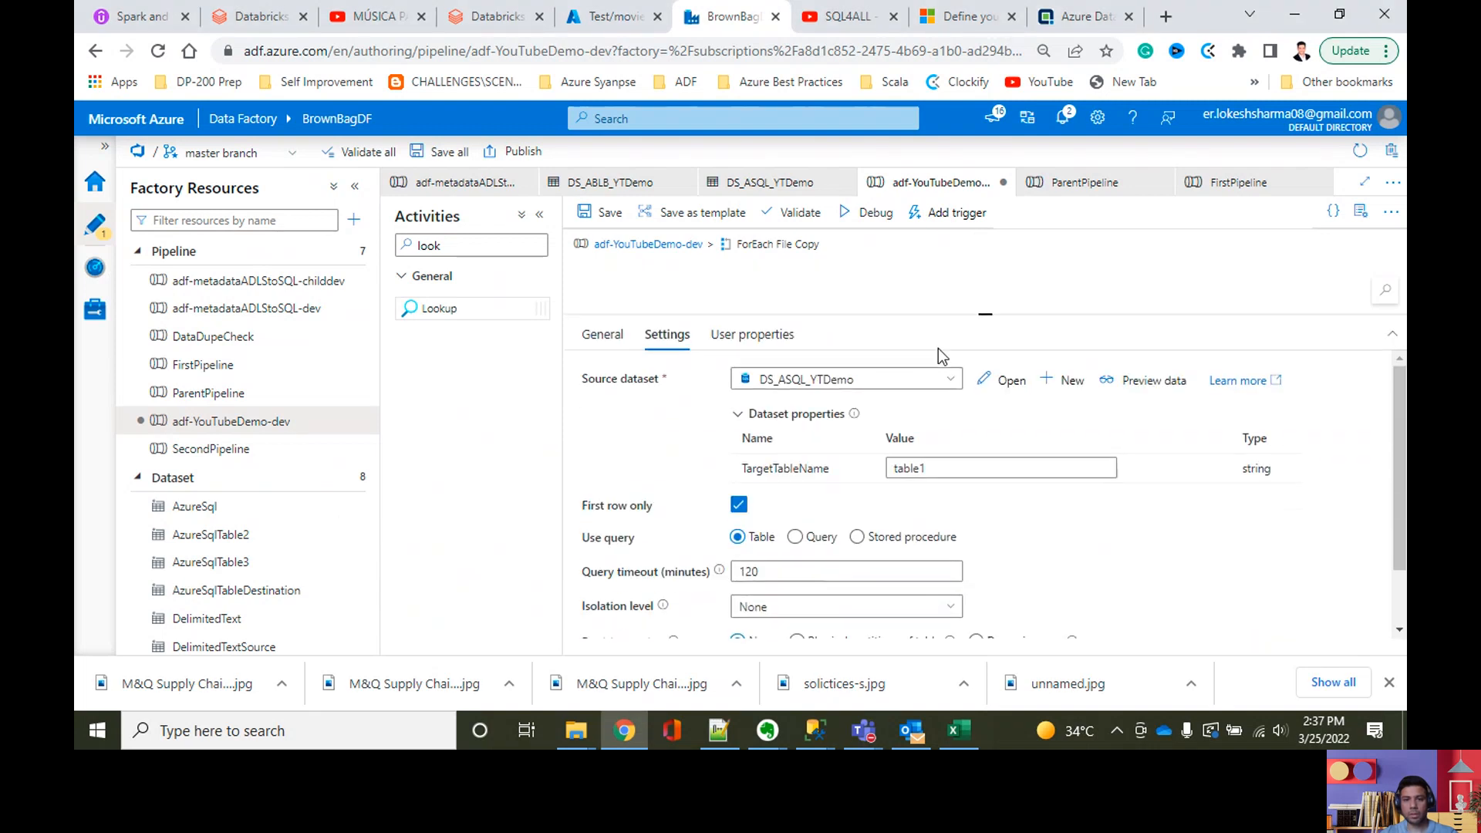
scroll(798, 553, "down", 1)
left_click(857, 462)
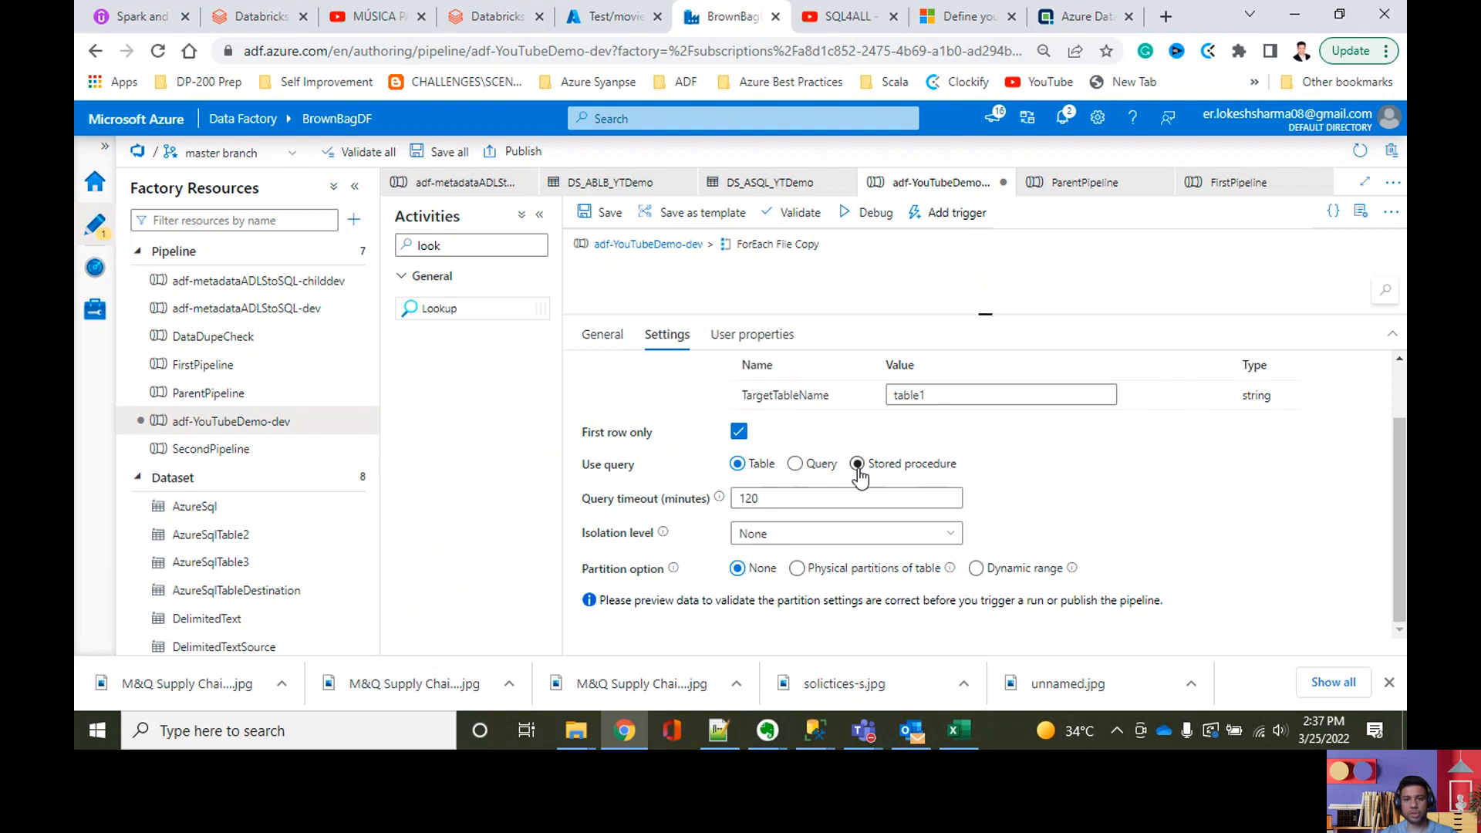
Step: Try to find cntl.sp_returnColumns in the Lookup's list of stored procedures and check its source dataset
left_click(949, 500)
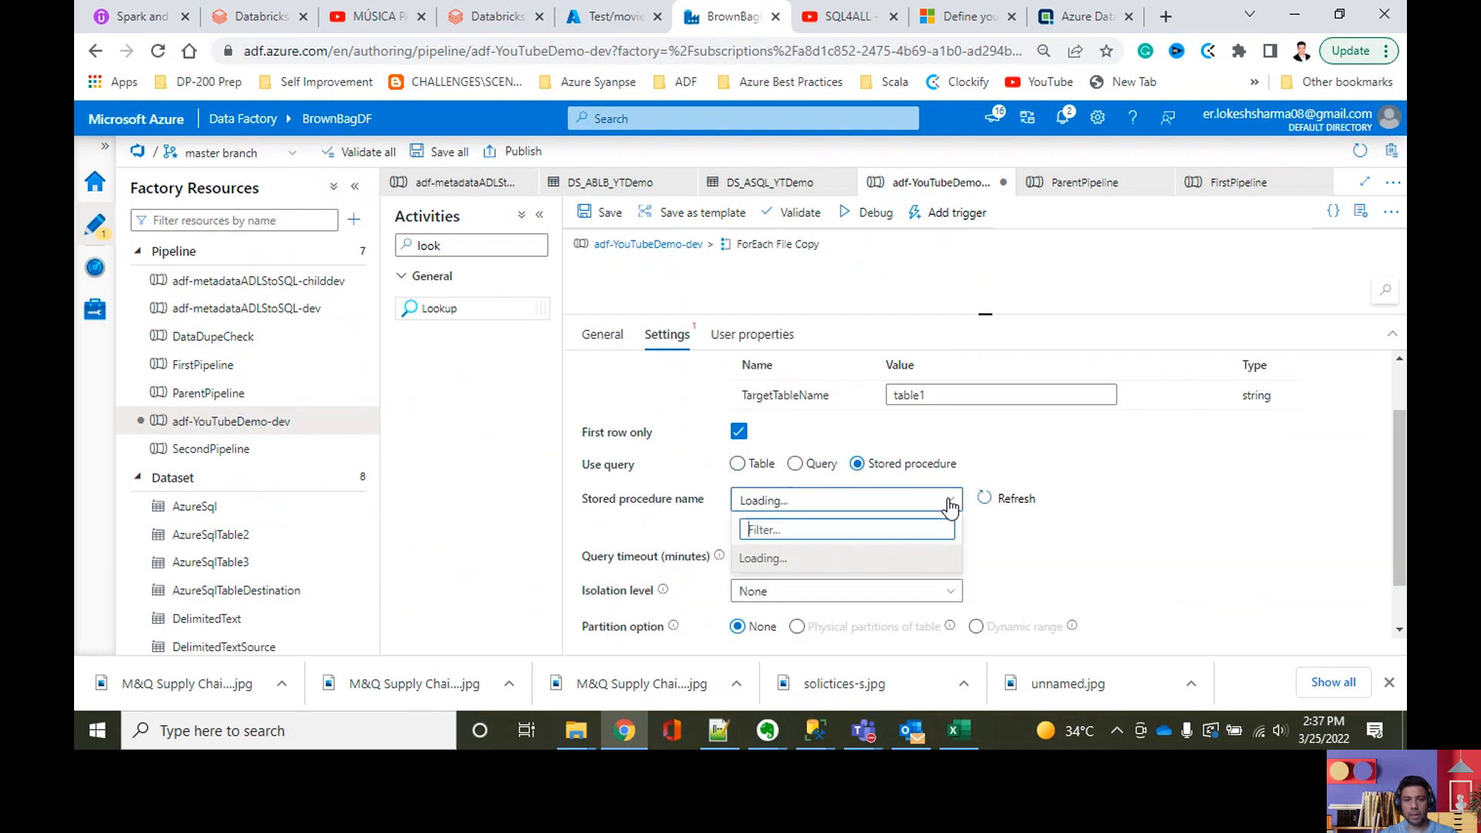
key("ctrl+v")
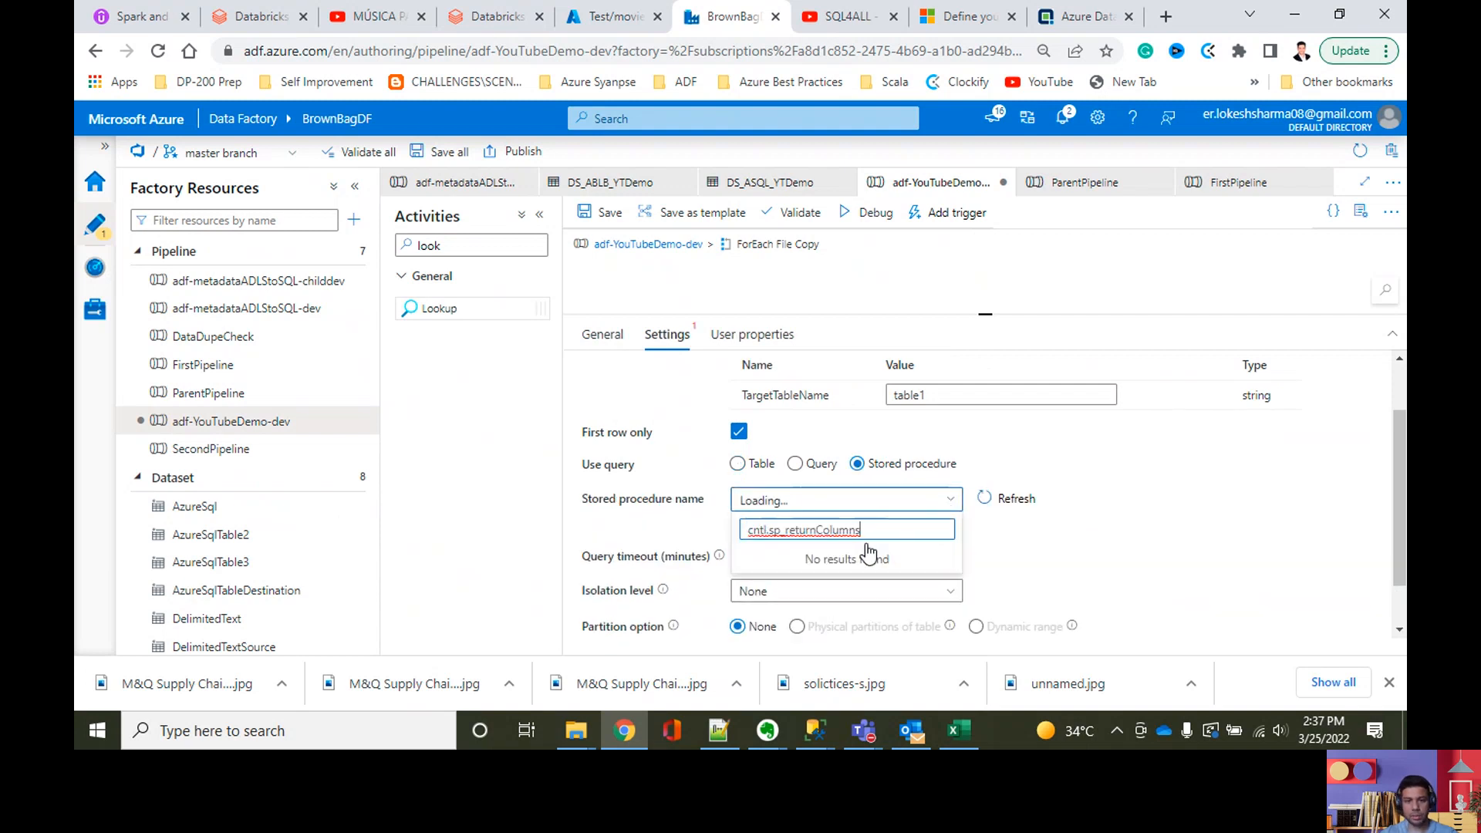
left_click(1011, 571)
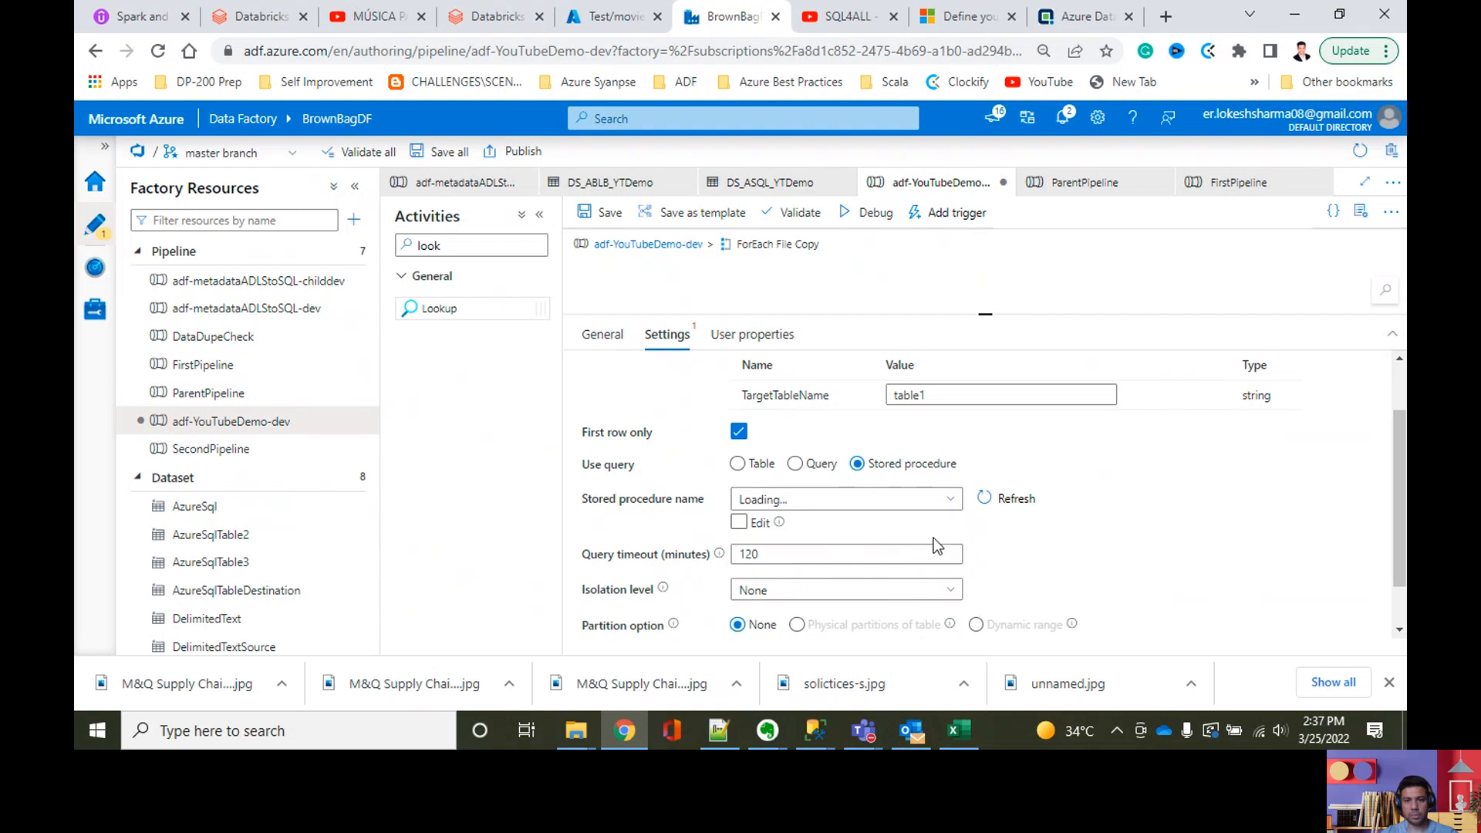
left_click(900, 502)
left_click(1073, 543)
scroll(1067, 539, "up", 1)
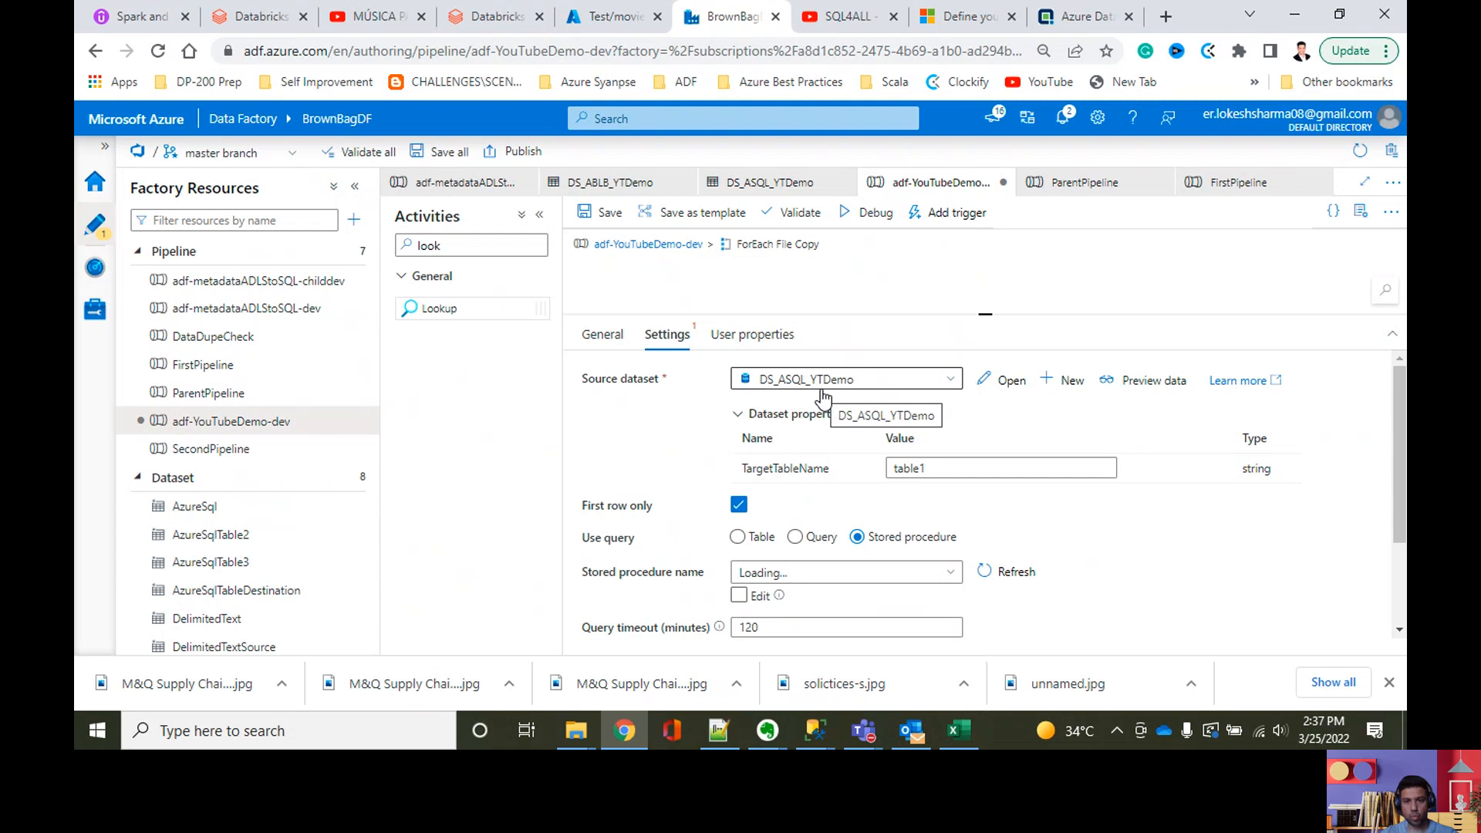
Step: Try filtering the stored procedure list by sp_returnColumns without the schema prefix, then clear the filter and reopen the list
left_click(808, 573)
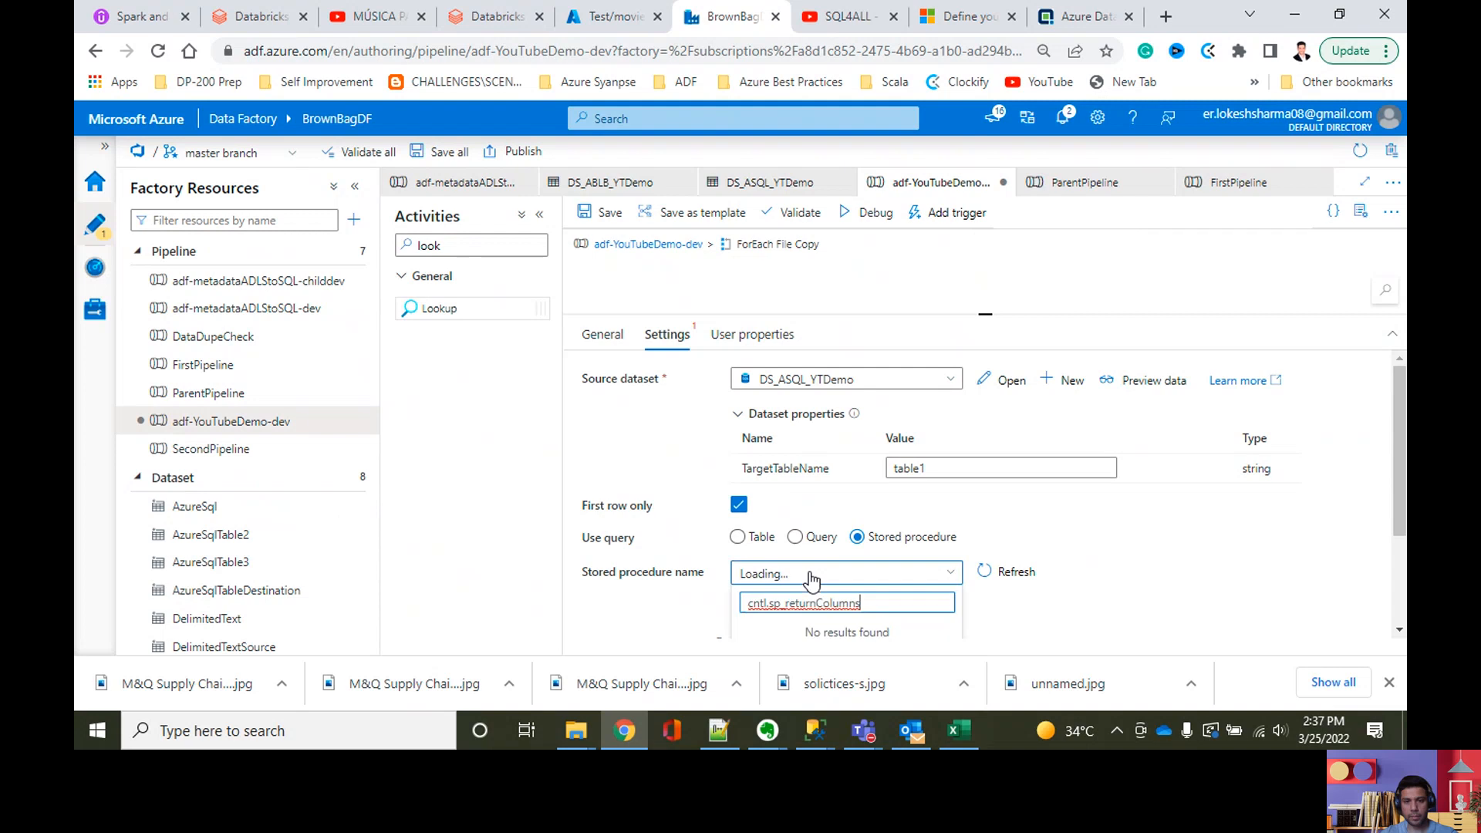
left_click_drag(922, 603, 723, 613)
key("ctrl+c")
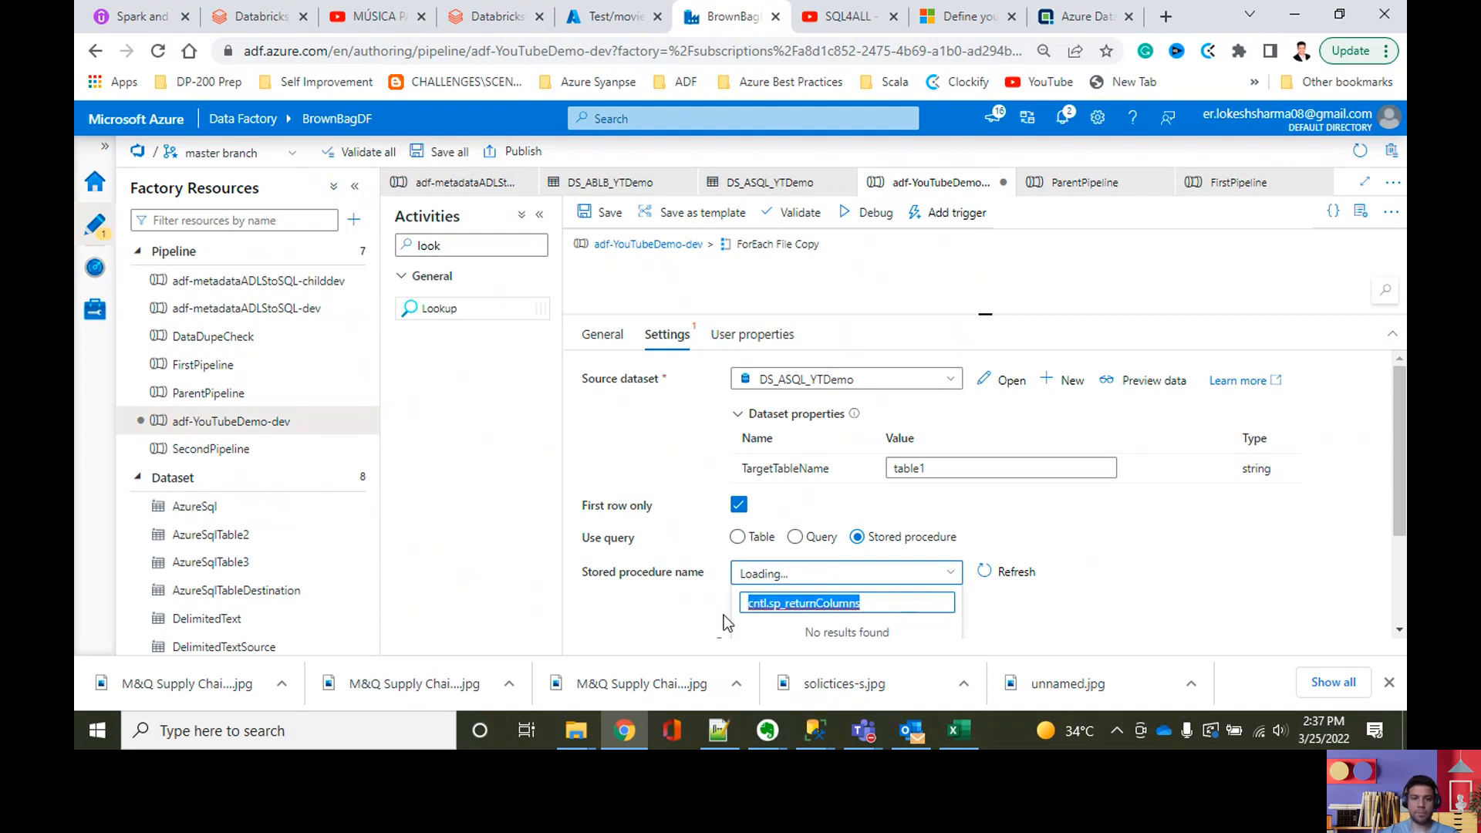
key("BackSpace")
key("ctrl+z")
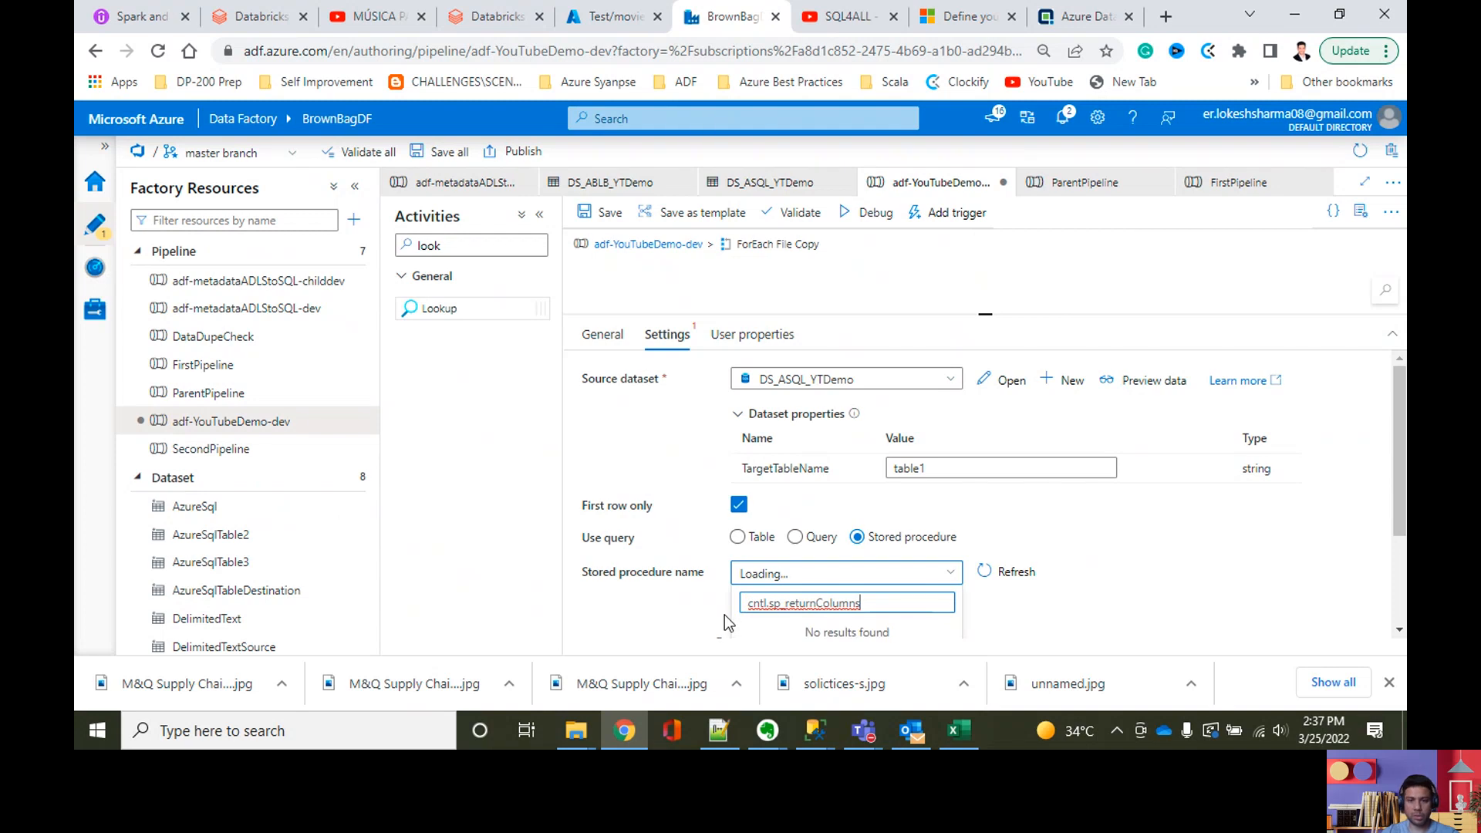
left_click_drag(771, 603, 742, 603)
key("BackSpace")
left_click_drag(906, 602, 702, 617)
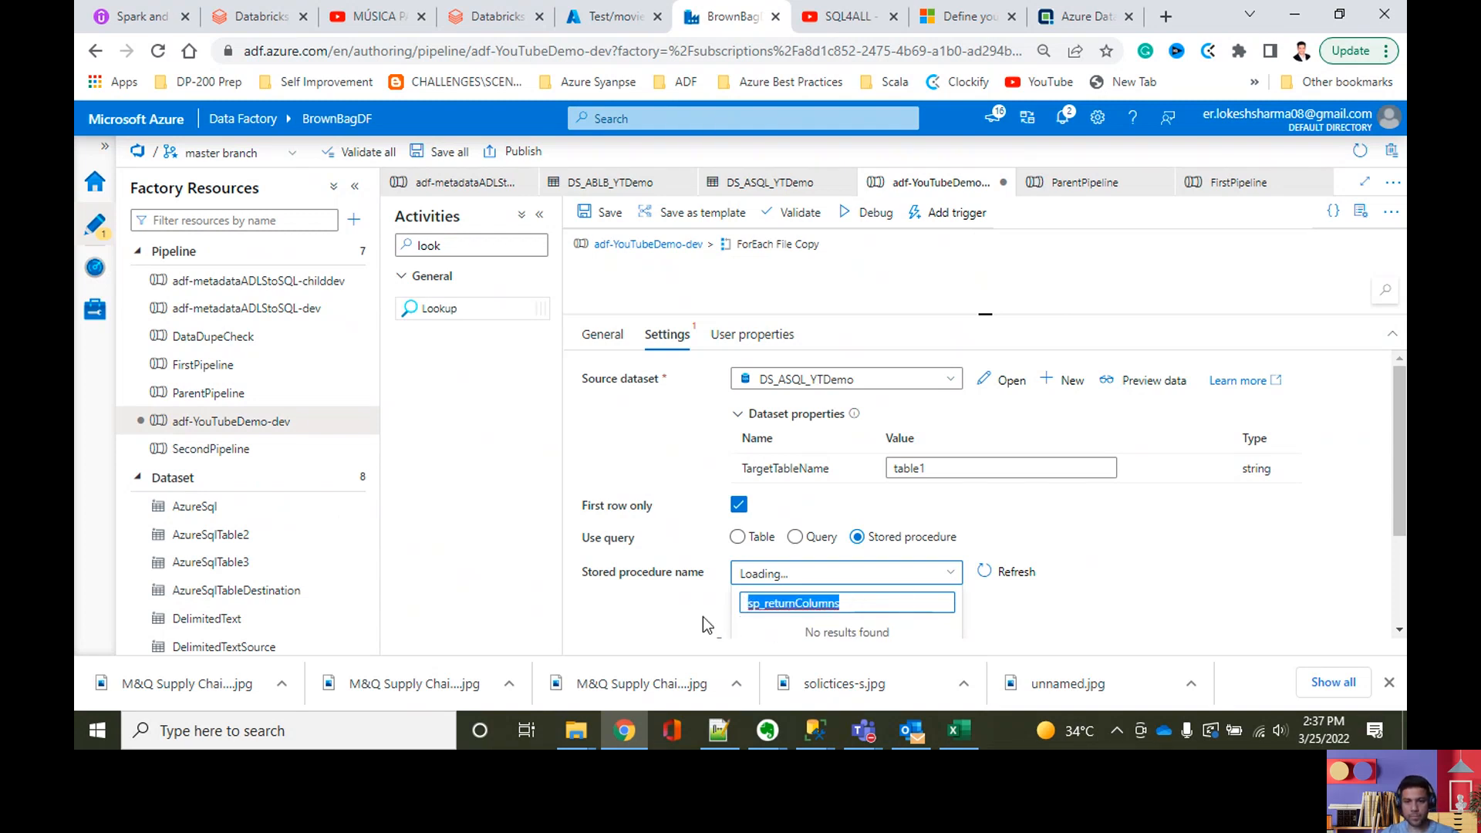
key("BackSpace")
scroll(802, 634, "down", 2)
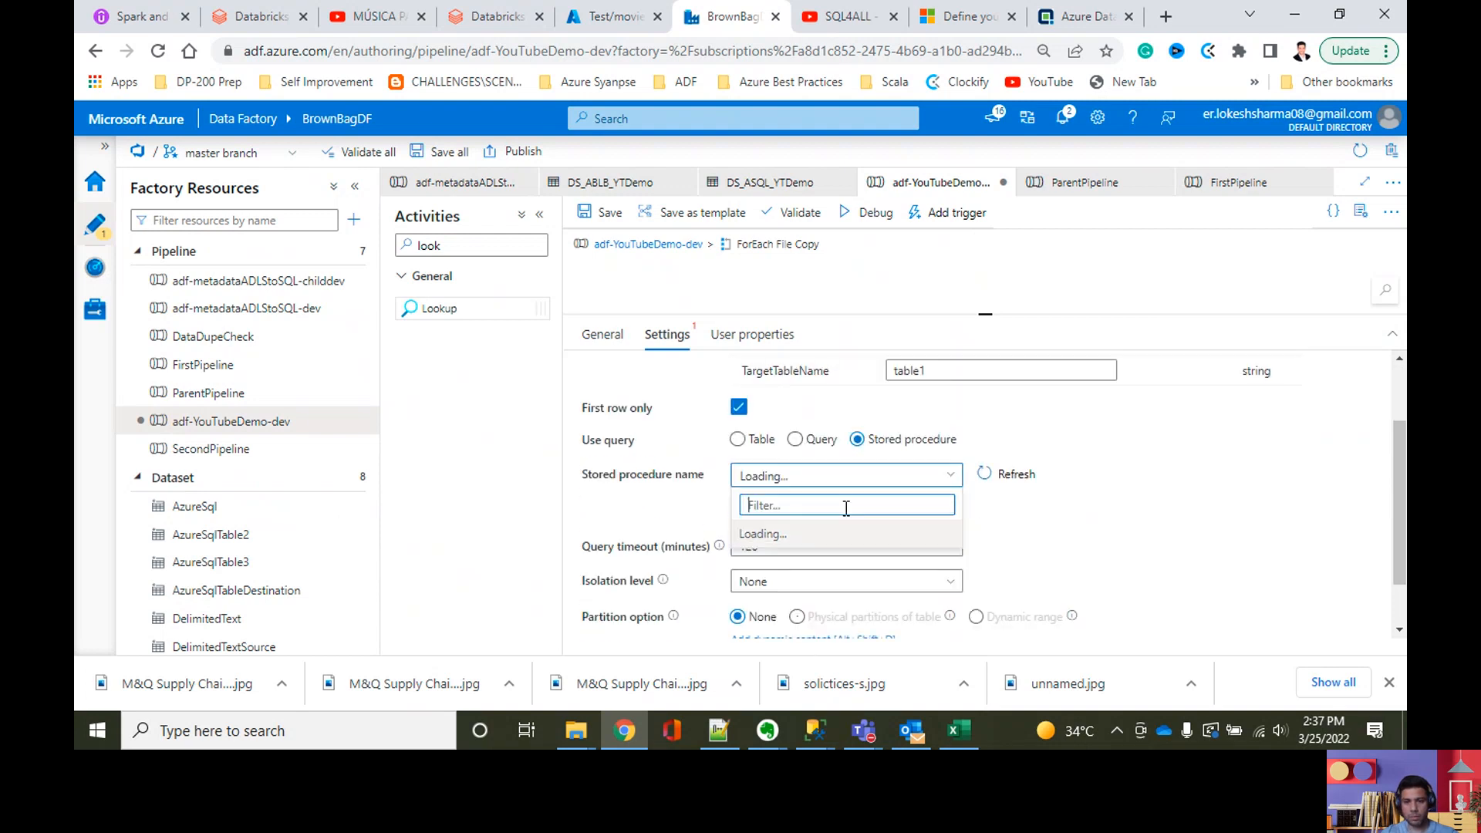
left_click(850, 476)
left_click(850, 476)
left_click(851, 478)
Step: Enable manual editing of the Lookup's stored procedure name, enter cntl.sp_returnColumns and turn manual editing off again
left_click(738, 498)
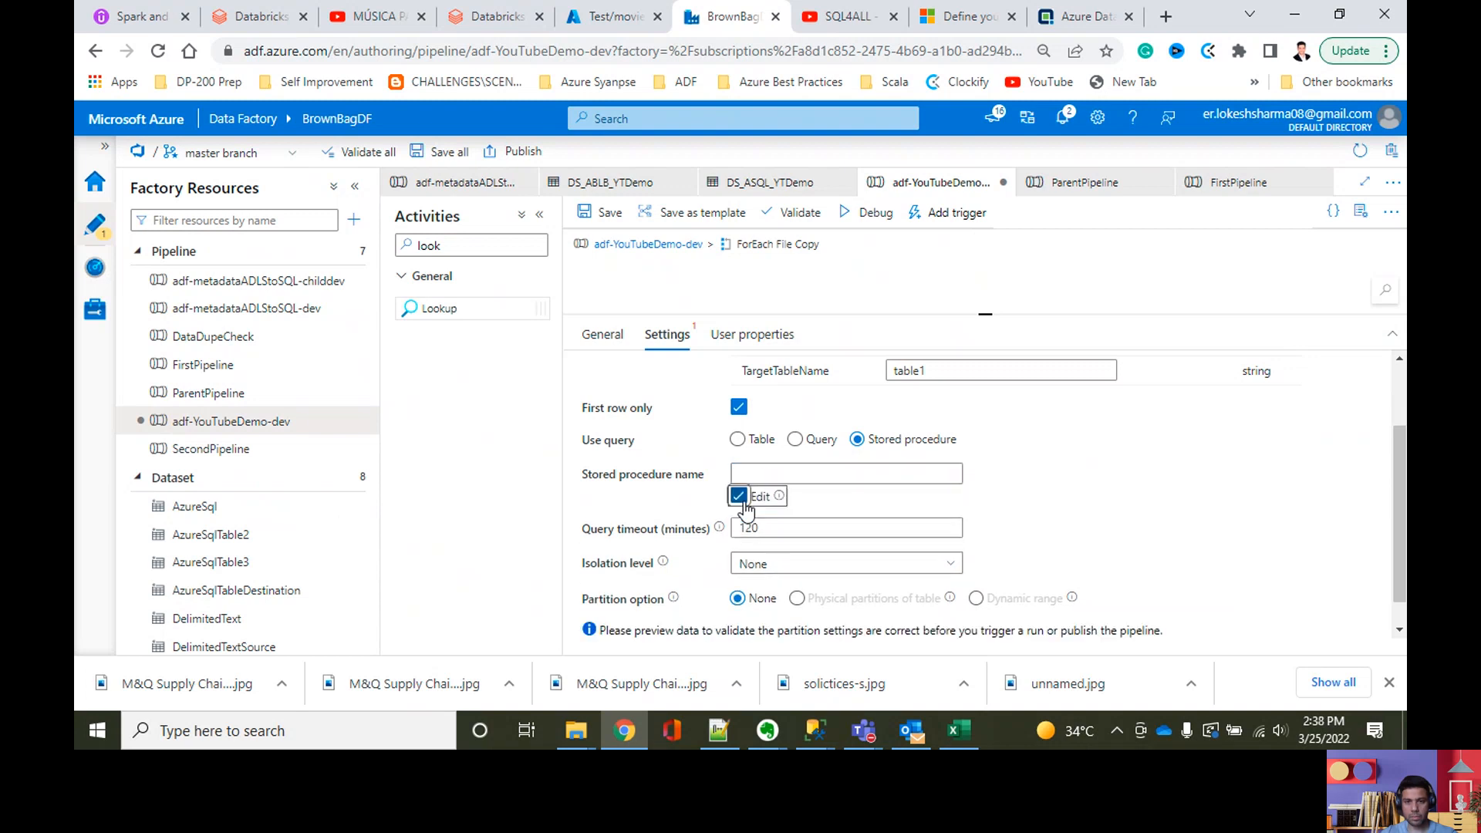
left_click(763, 474)
key("ctrl+v")
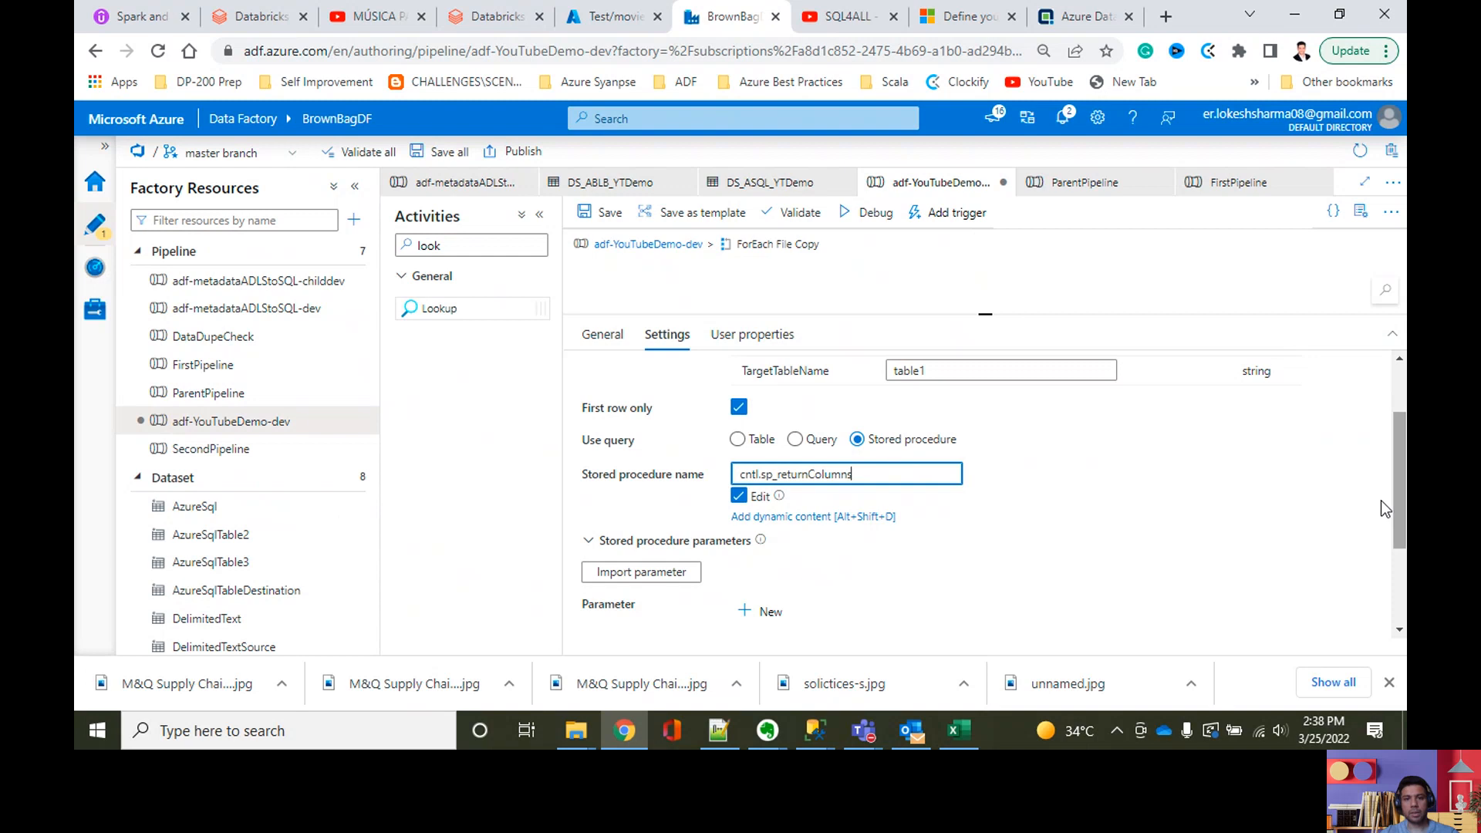
left_click(739, 496)
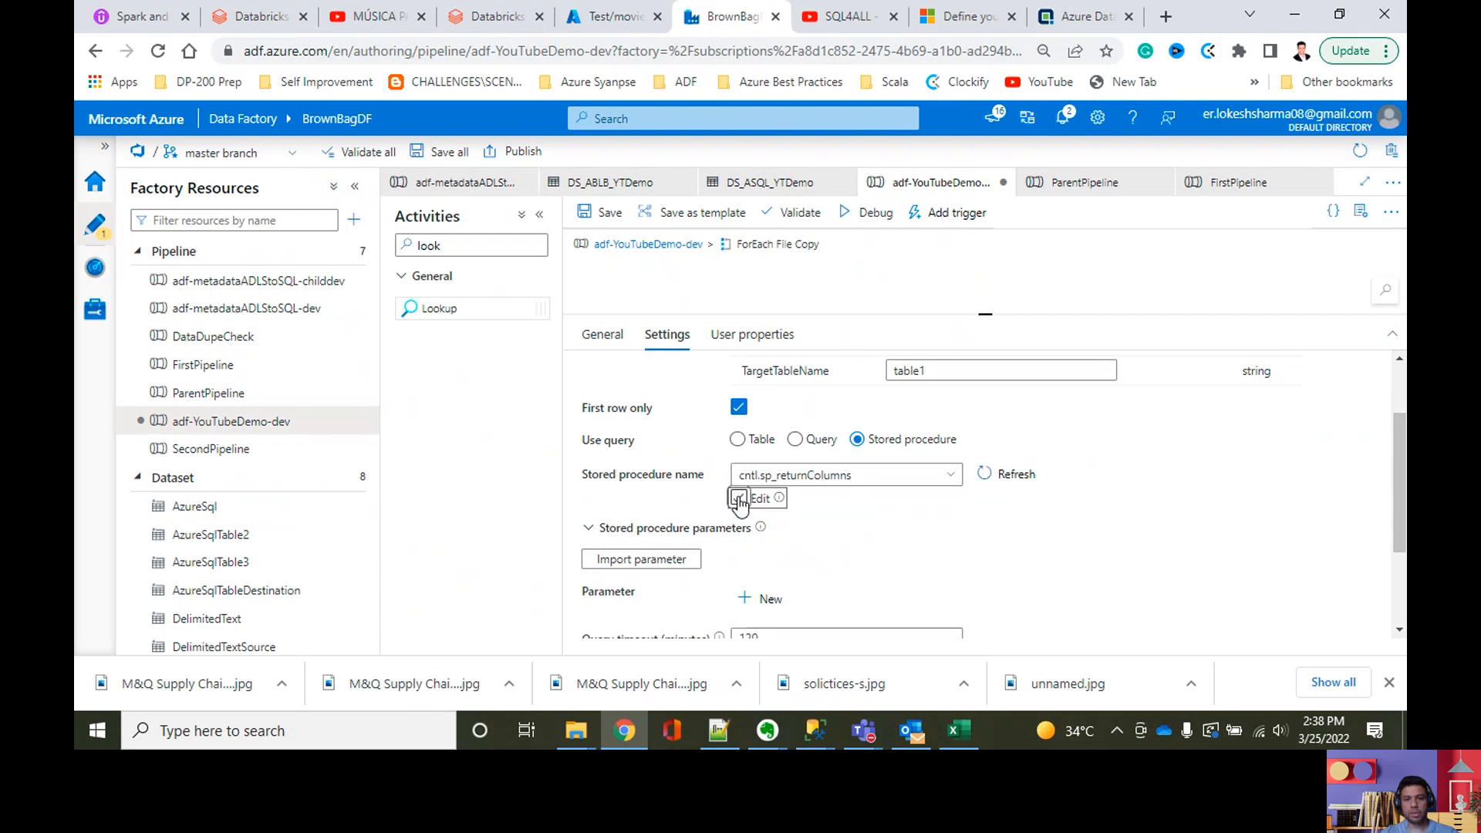
Step: Try to import the parameters of cntl.sp_returnColumns with manual editing of the Lookup's stored procedure name enabled
left_click(834, 480)
left_click(762, 497)
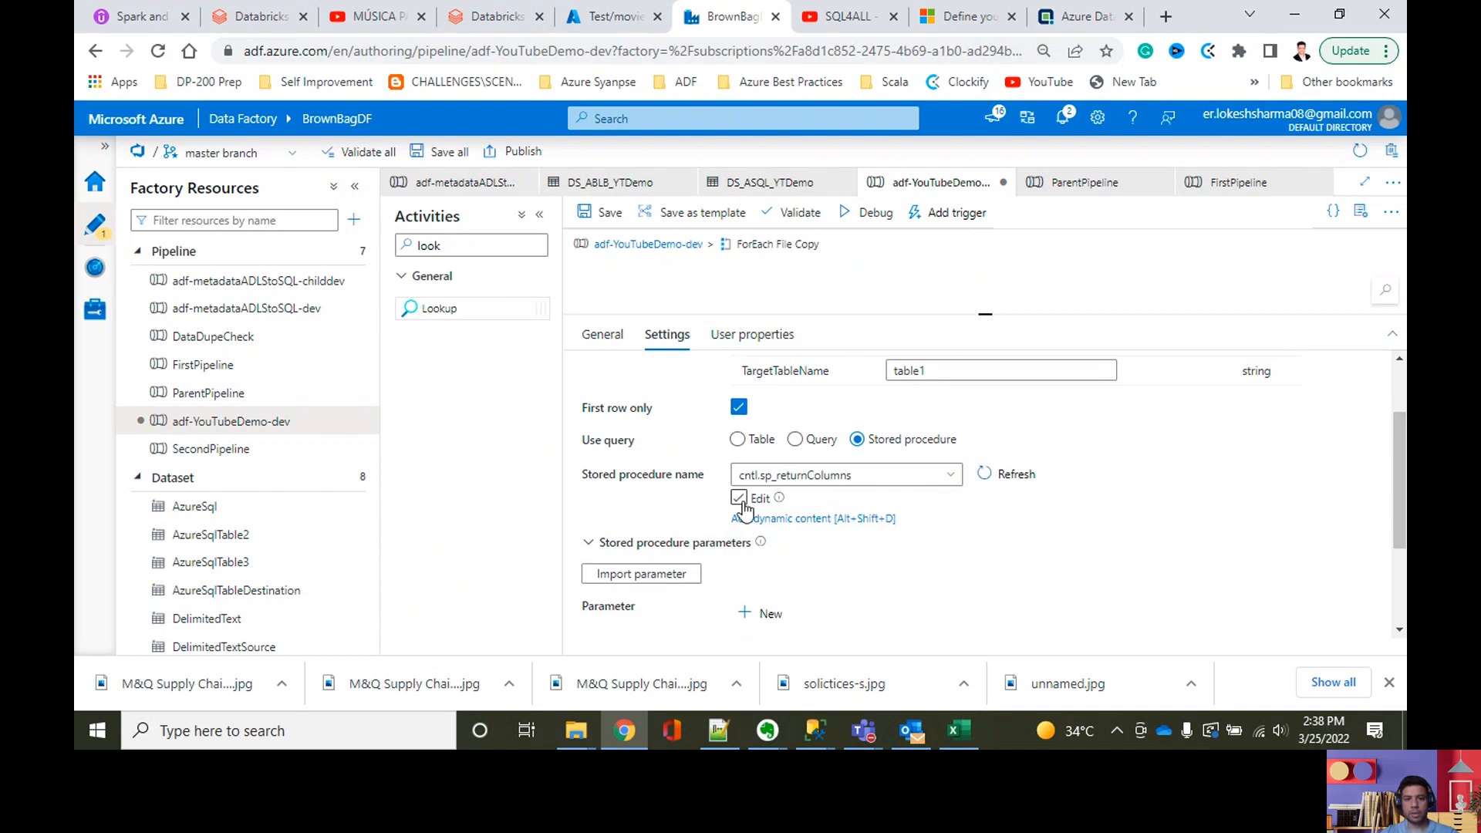
left_click(689, 571)
scroll(919, 539, "down", 2)
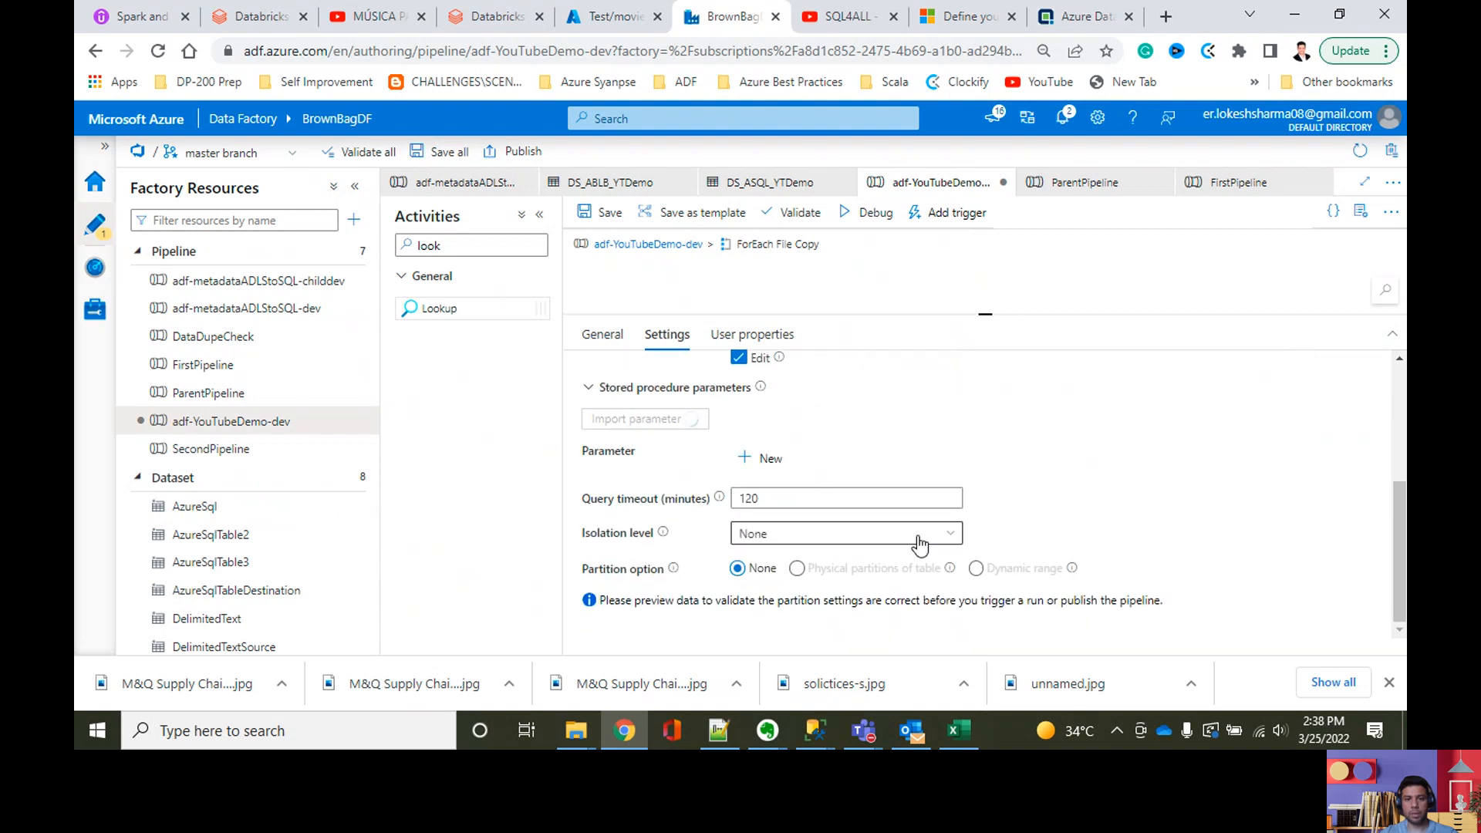
scroll(904, 459, "up", 2)
left_click(800, 440)
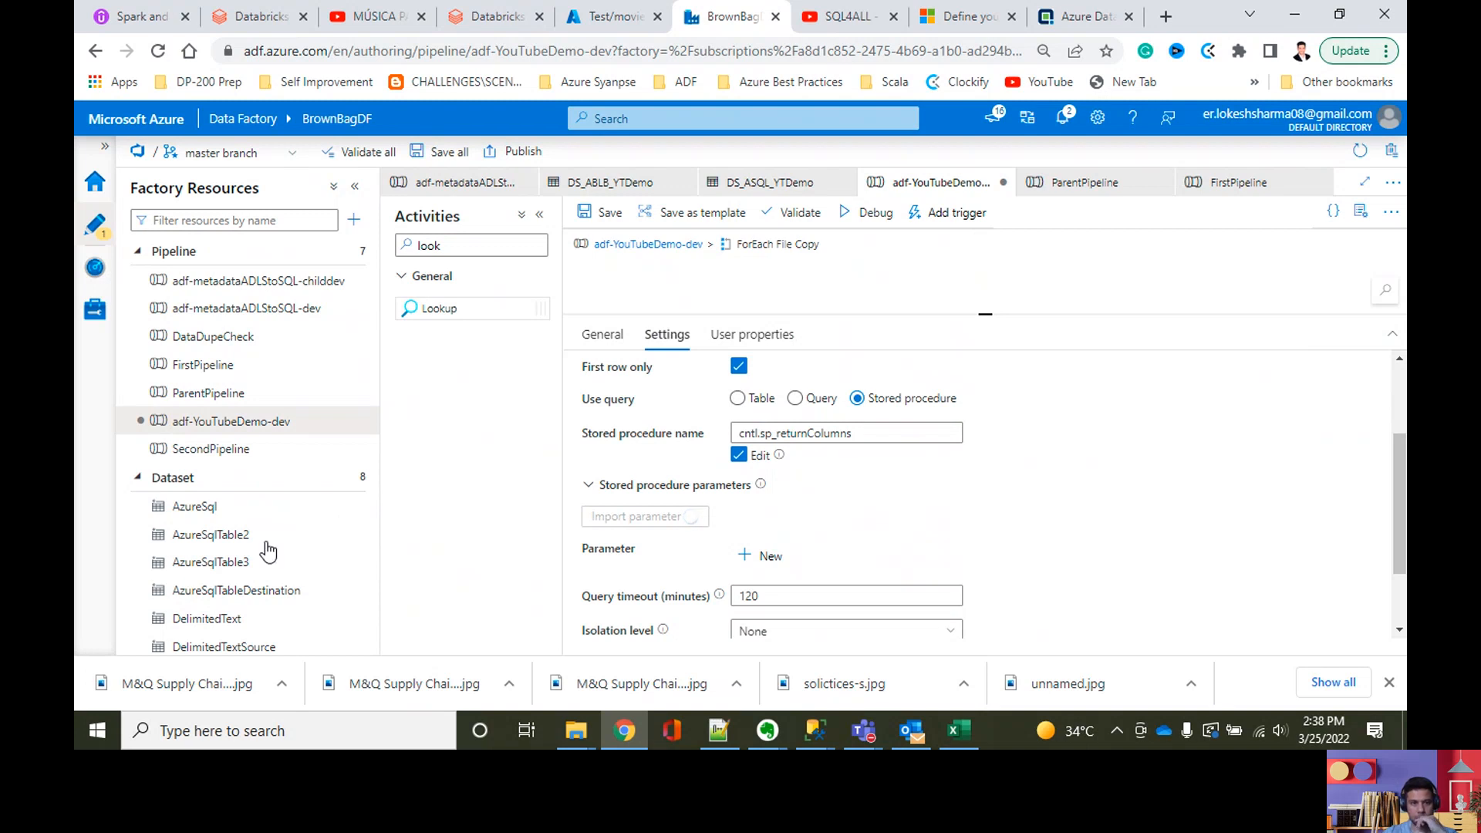
Step: Test the connection of the AzureSqlDatabaseLinkedService linked service and close it without changes
scroll(266, 489, "down", 2)
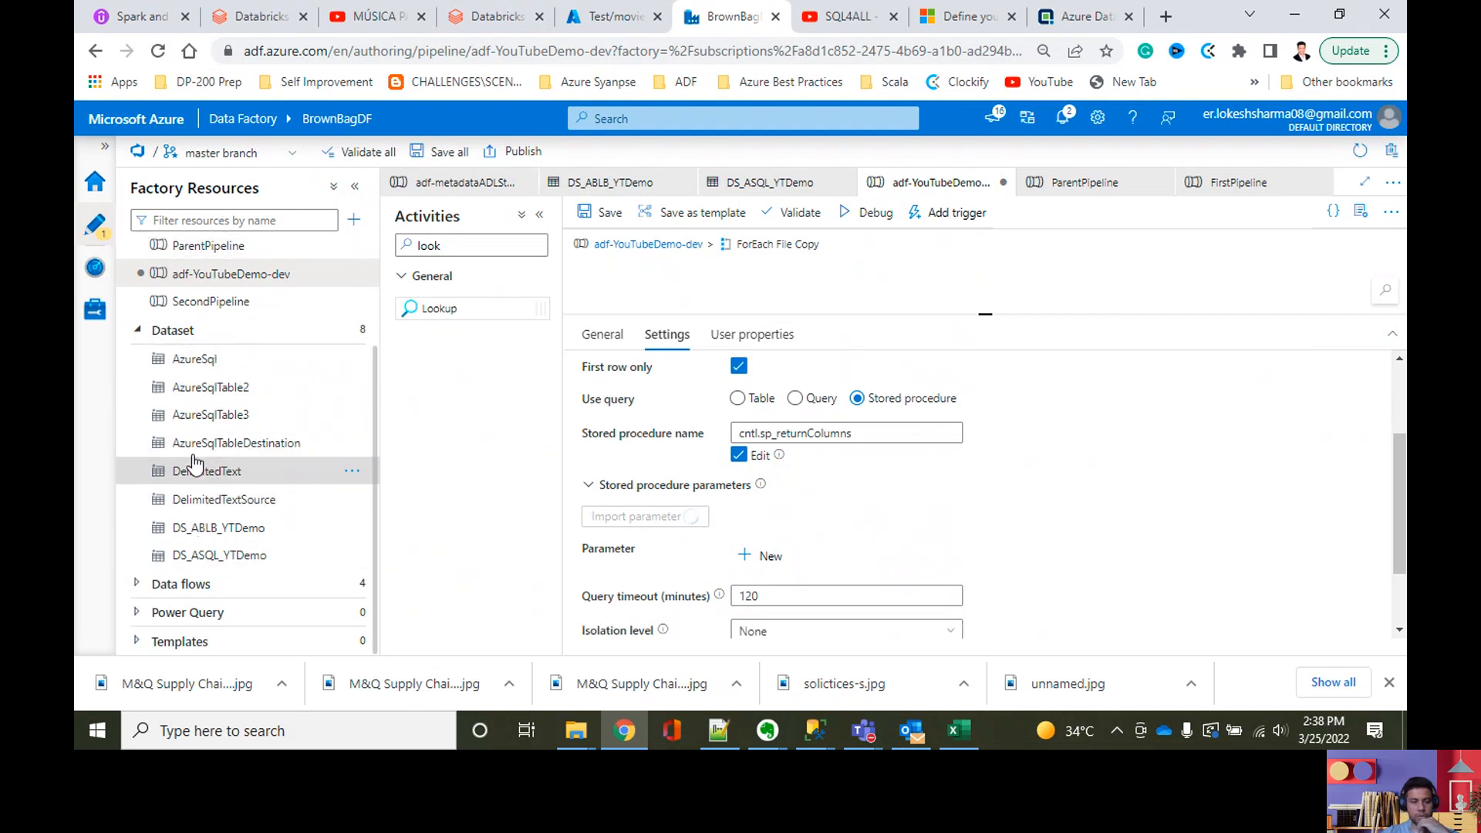
left_click(93, 322)
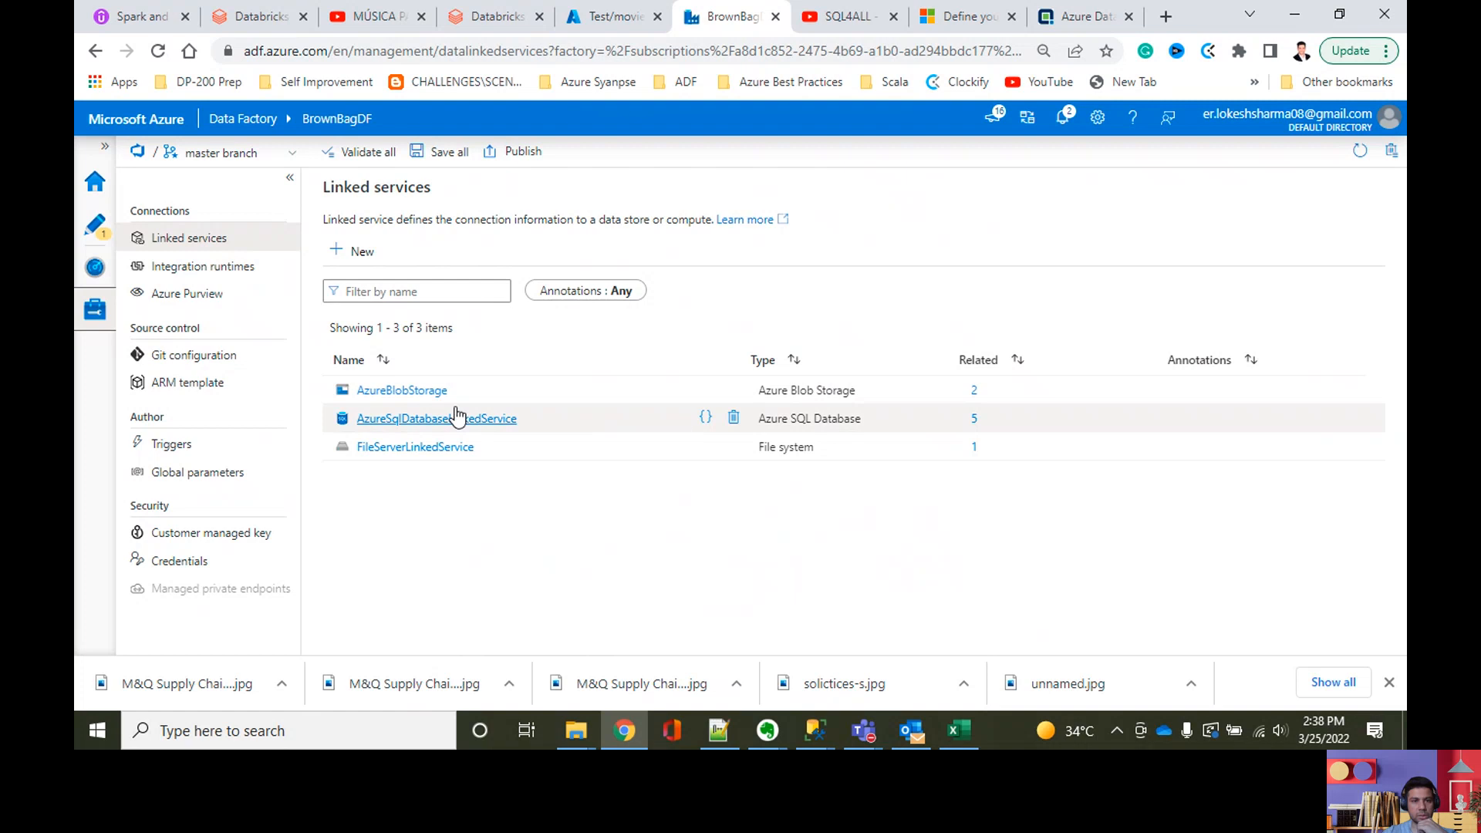
left_click(407, 424)
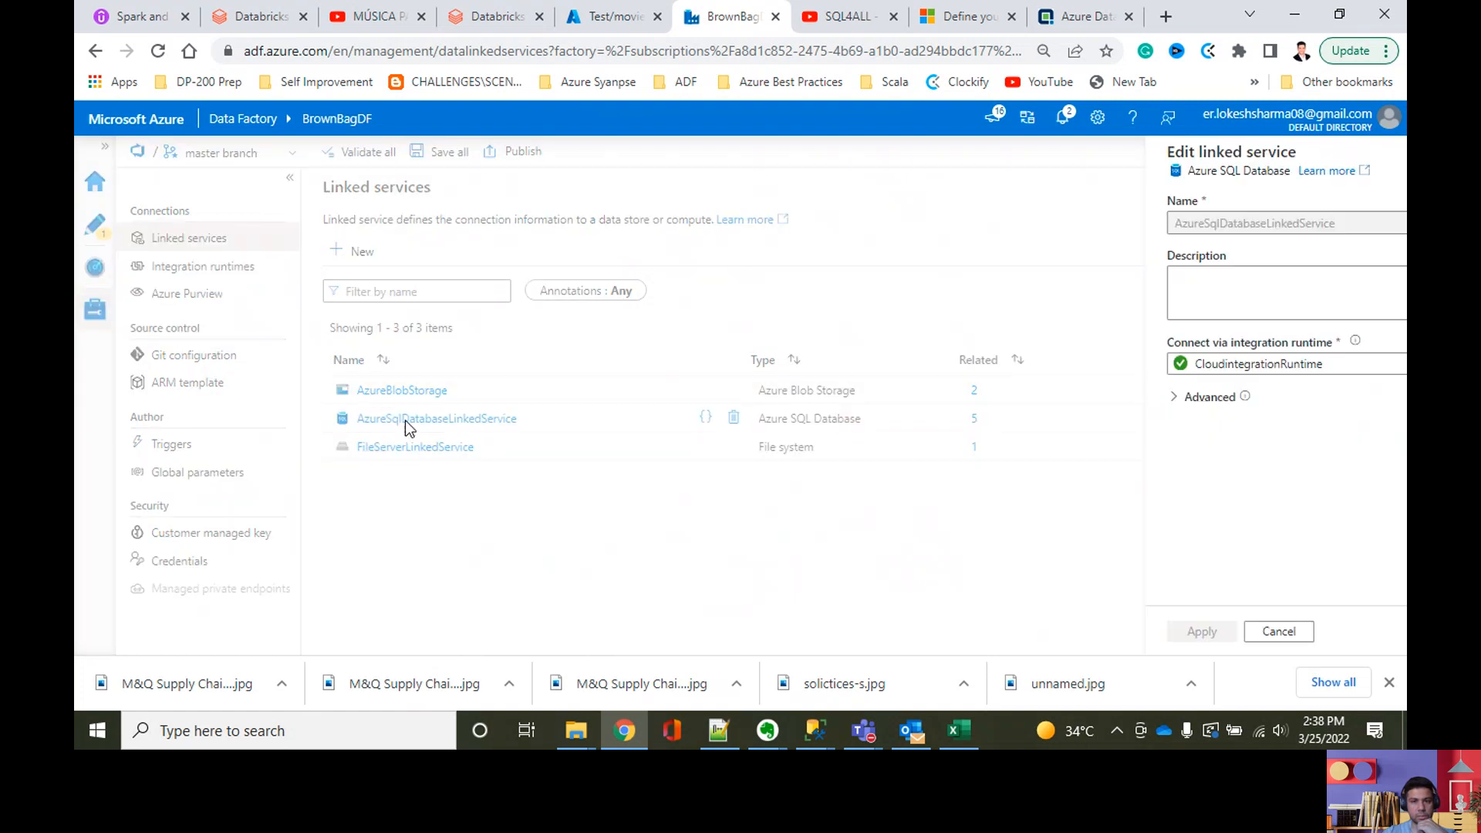
left_click(1310, 648)
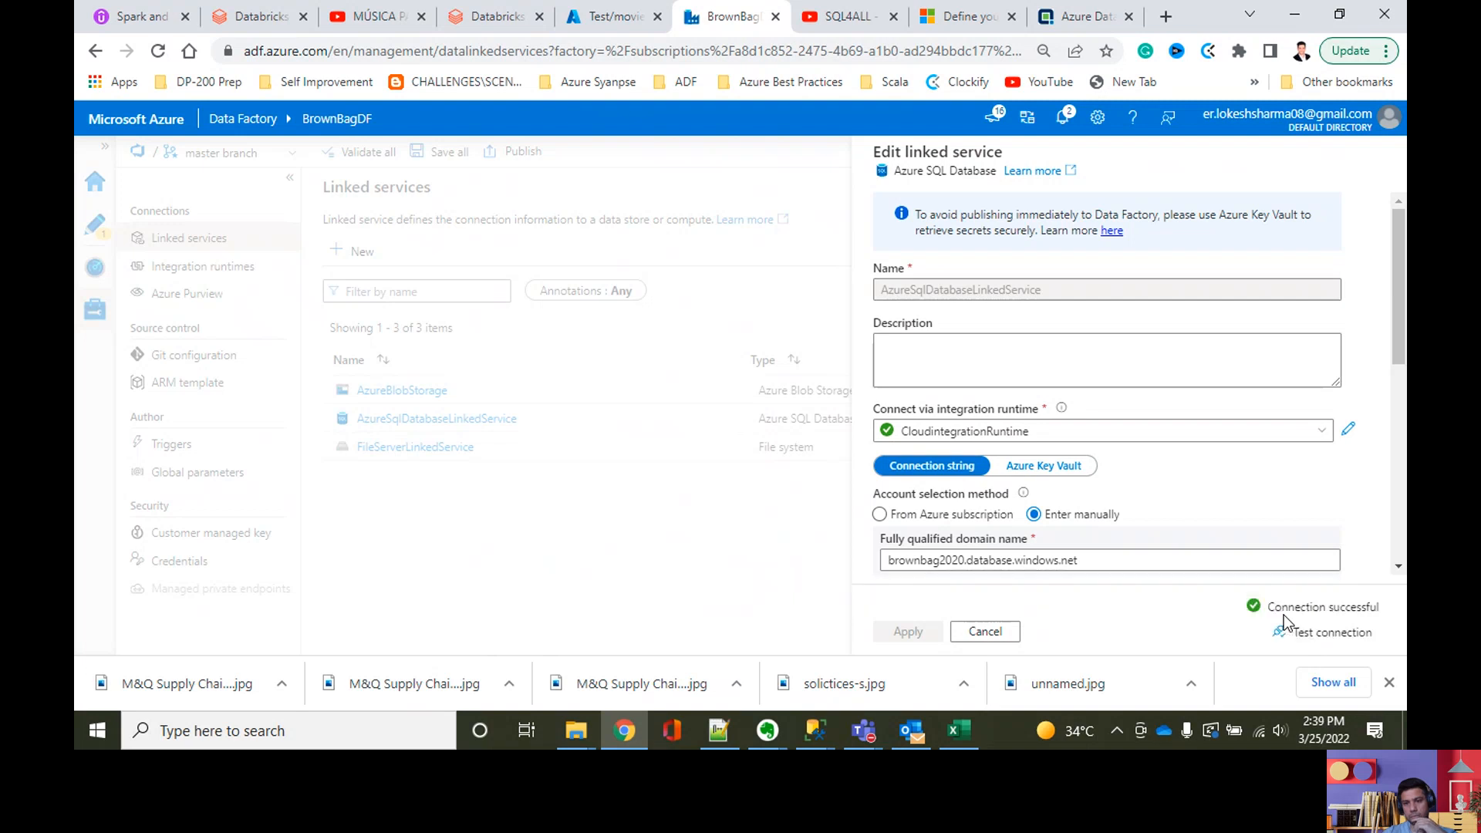
left_click(987, 630)
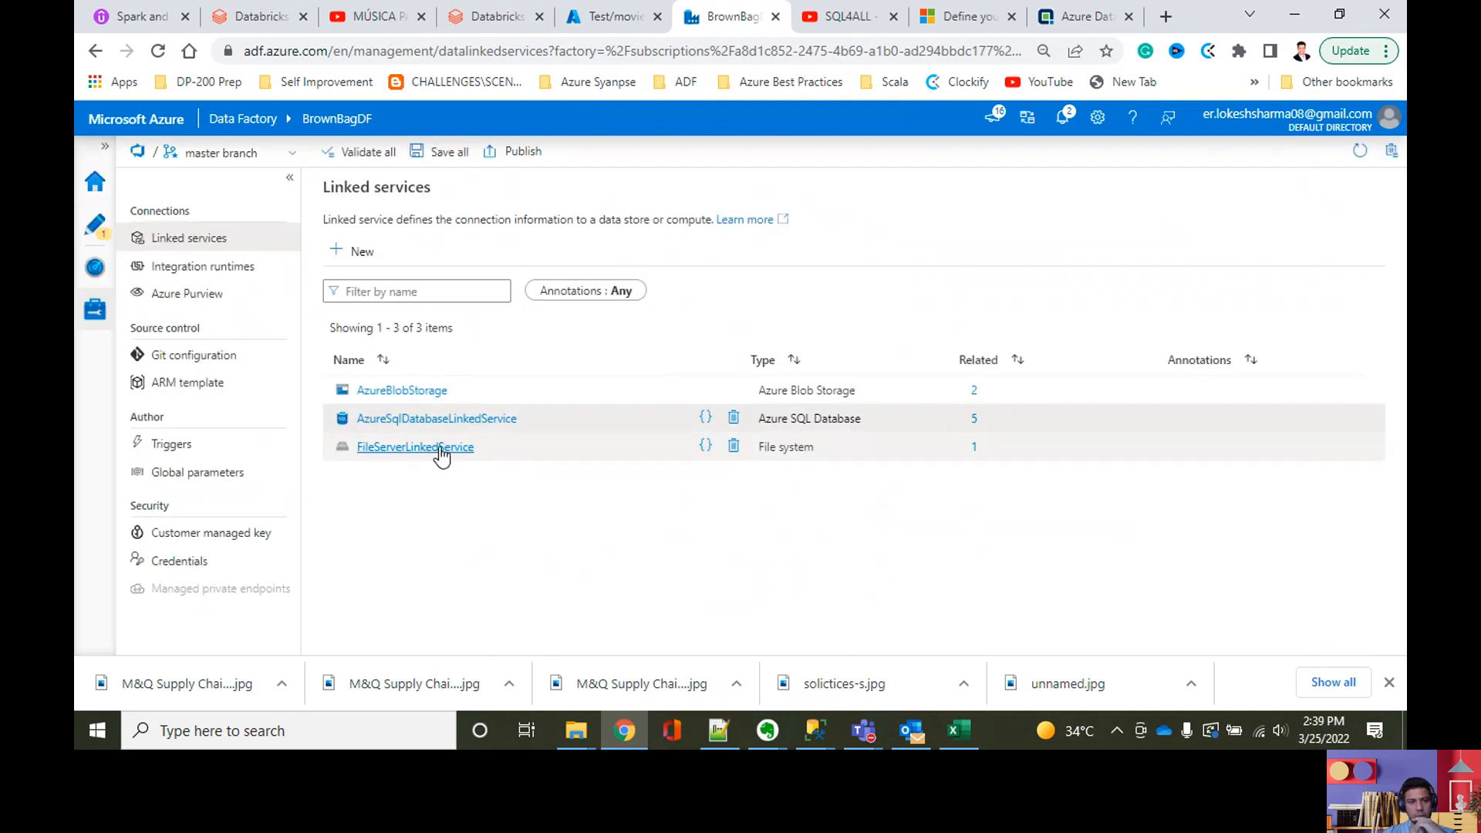
Step: Return to authoring, go inside ForEach File Copy and open the Read the columns Lookup's settings in an enlarged pane
left_click(96, 235)
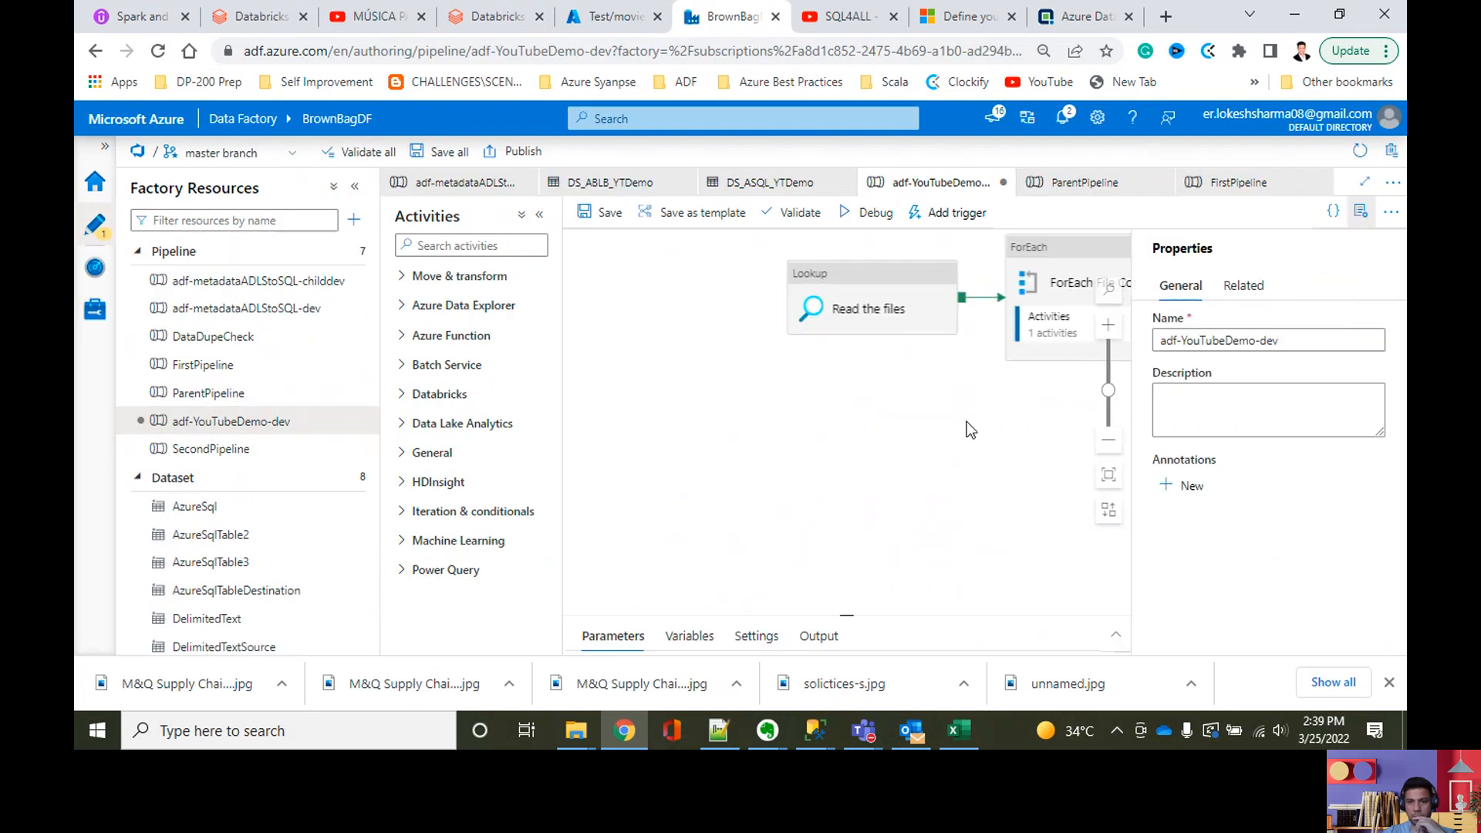
left_click_drag(961, 432, 765, 424)
left_click(917, 340)
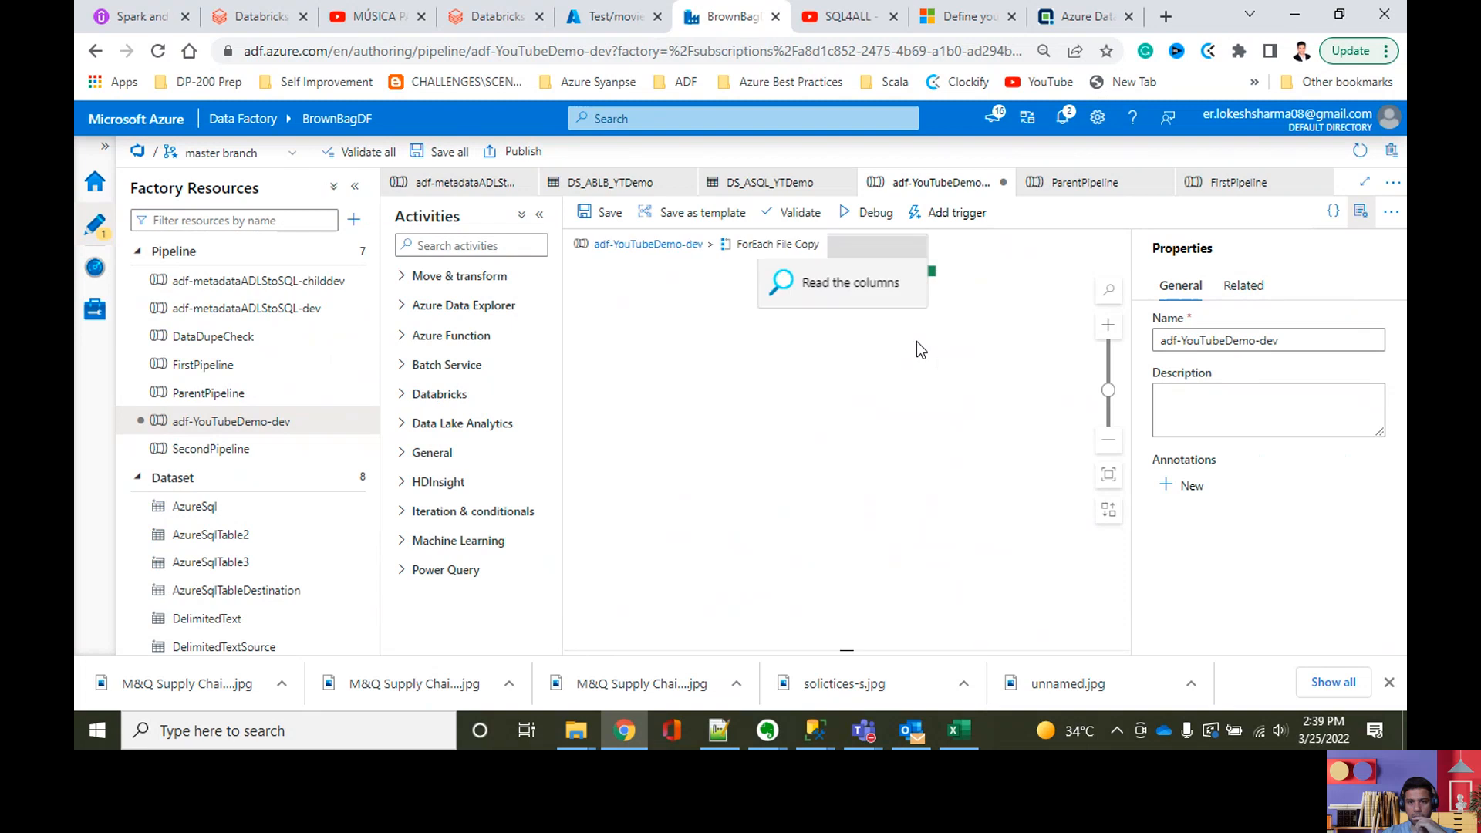
left_click(865, 297)
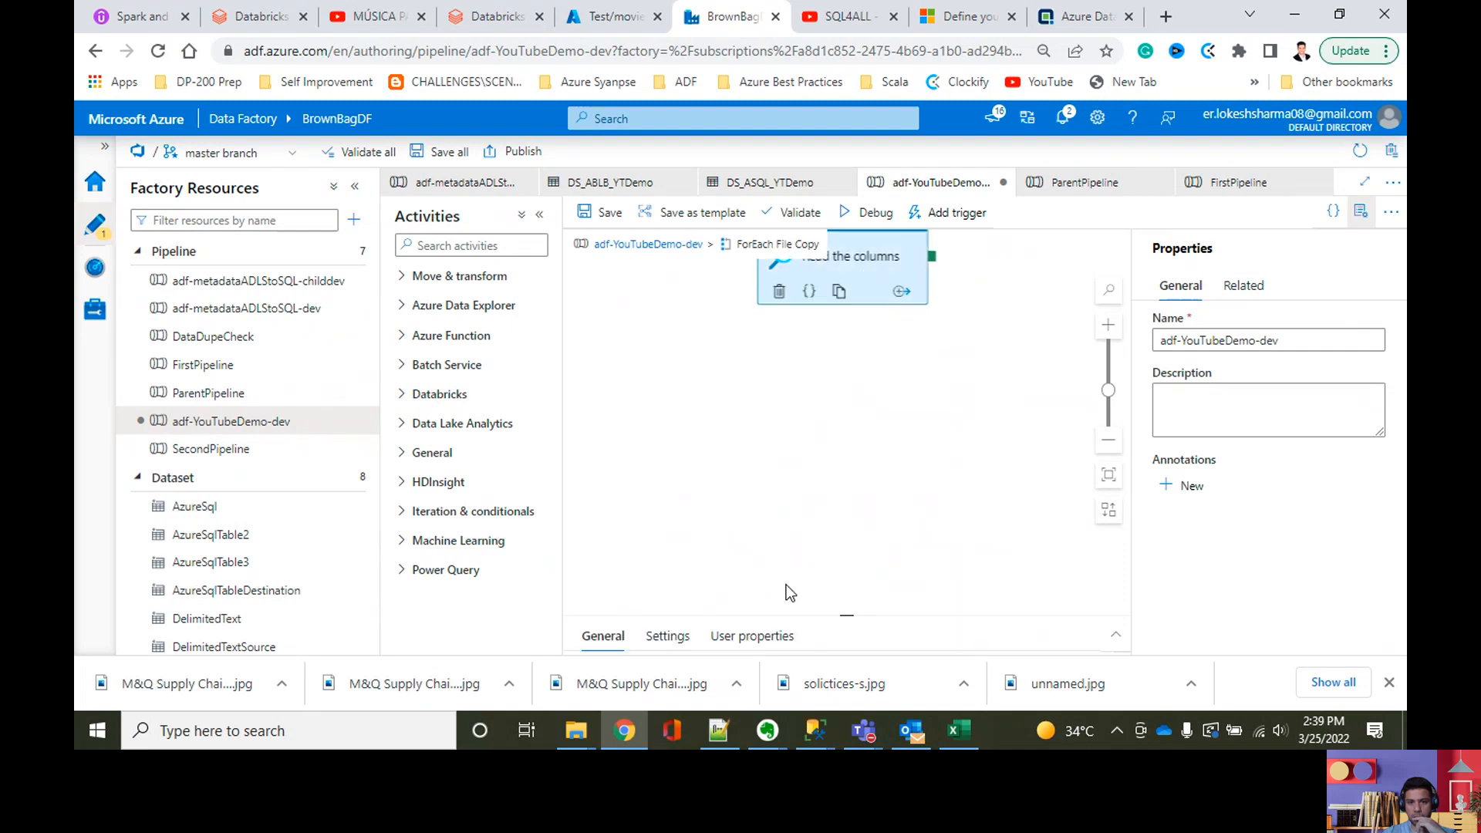
left_click_drag(848, 617, 879, 293)
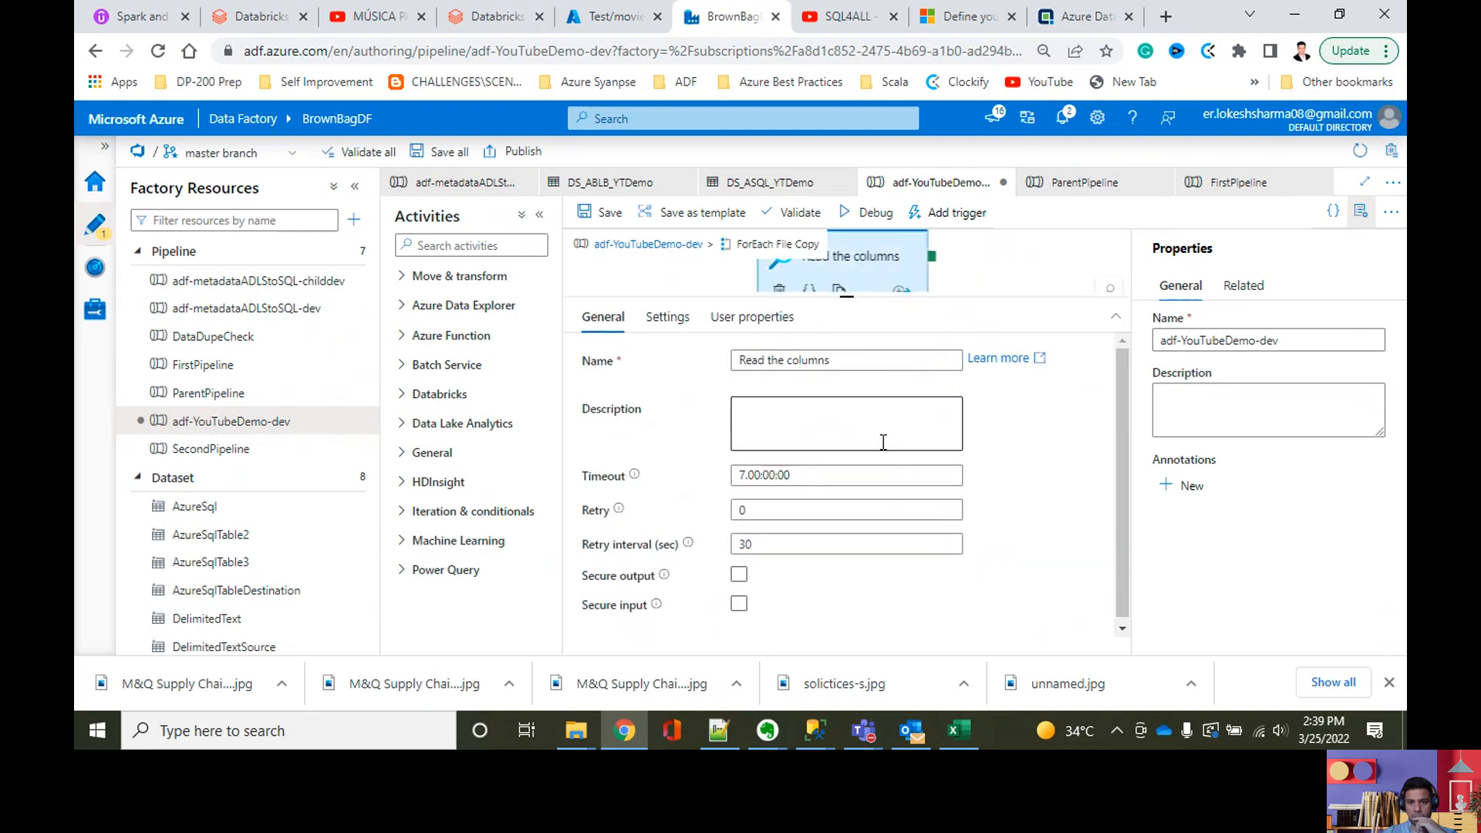
left_click(667, 316)
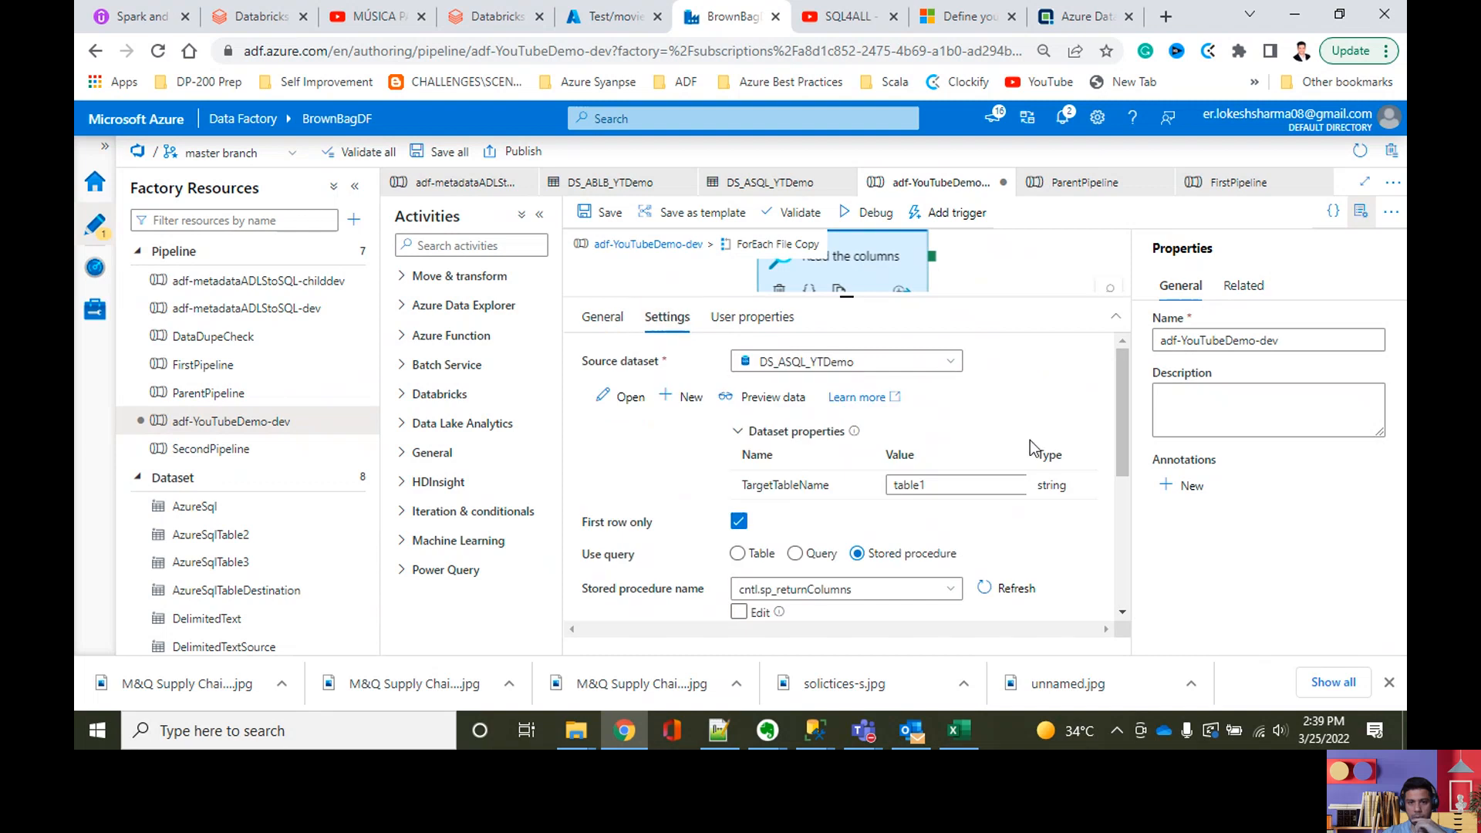
Step: Import the parameters of the cntl.sp_returnColumns stored procedure into the Read the columns Lookup
scroll(1030, 440, "down", 5)
scroll(907, 506, "up", 2)
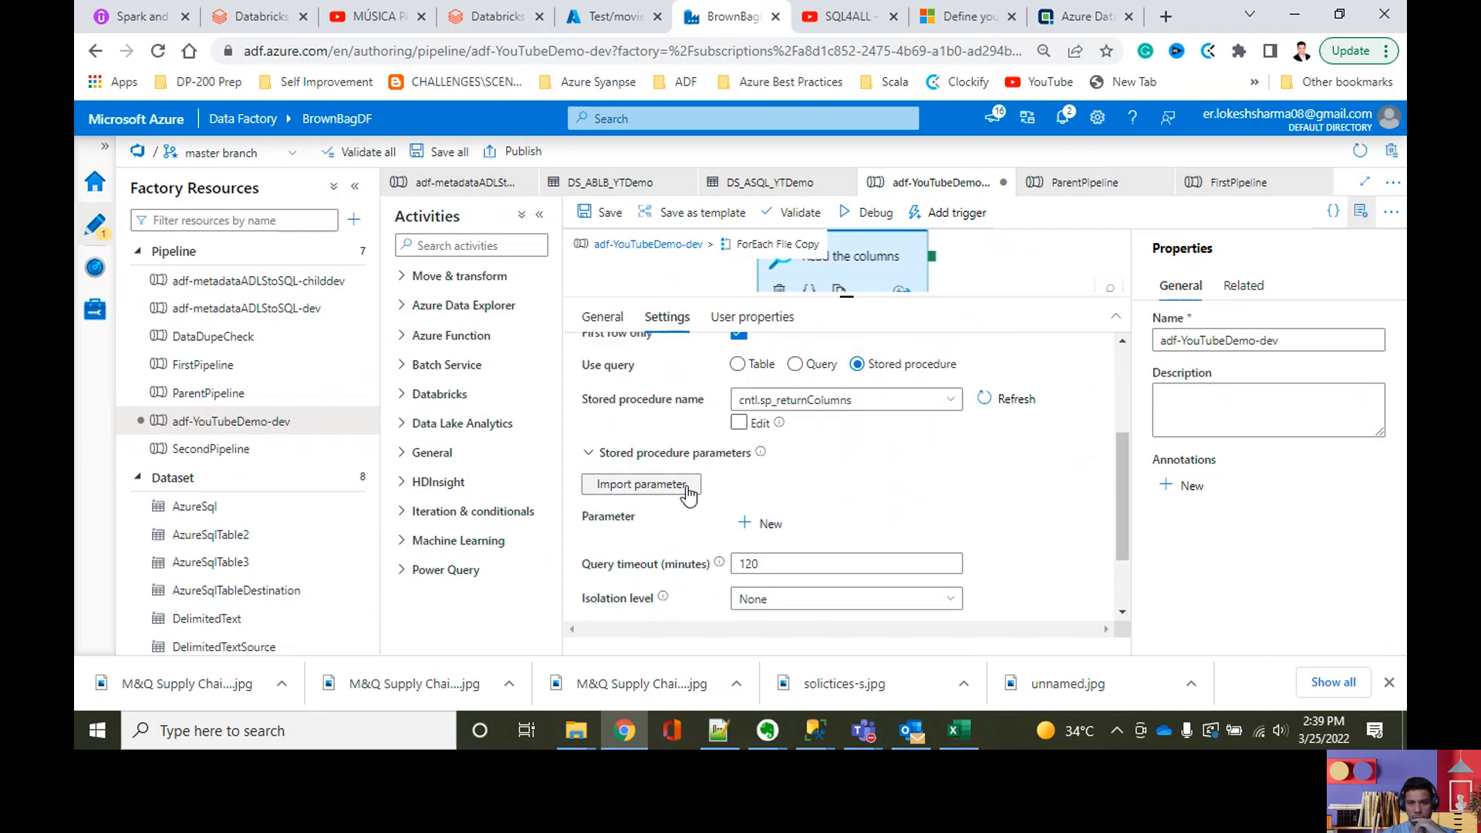
left_click(687, 484)
left_click(1010, 399)
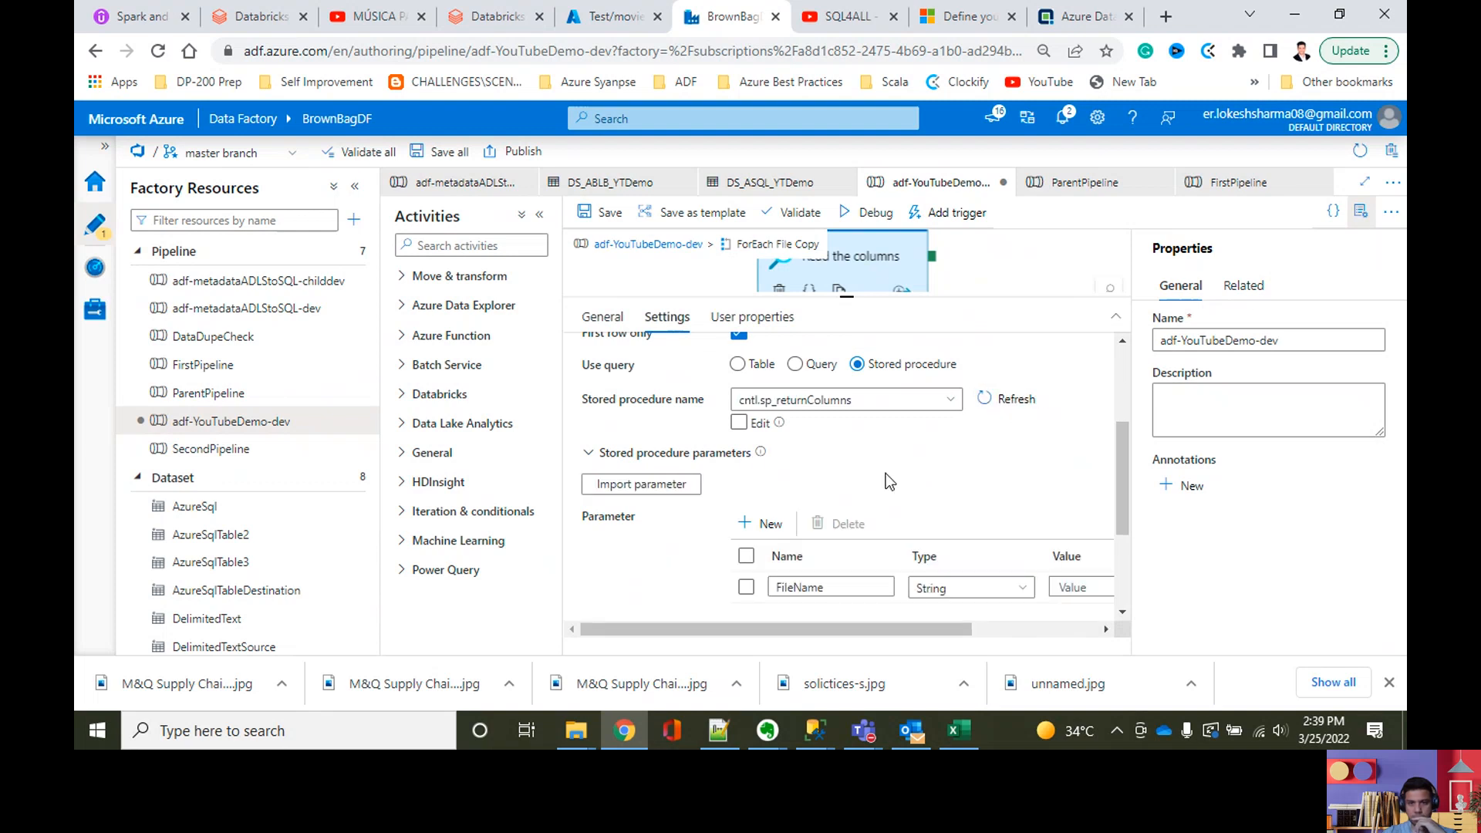
scroll(902, 493, "up", 1)
left_click(651, 581)
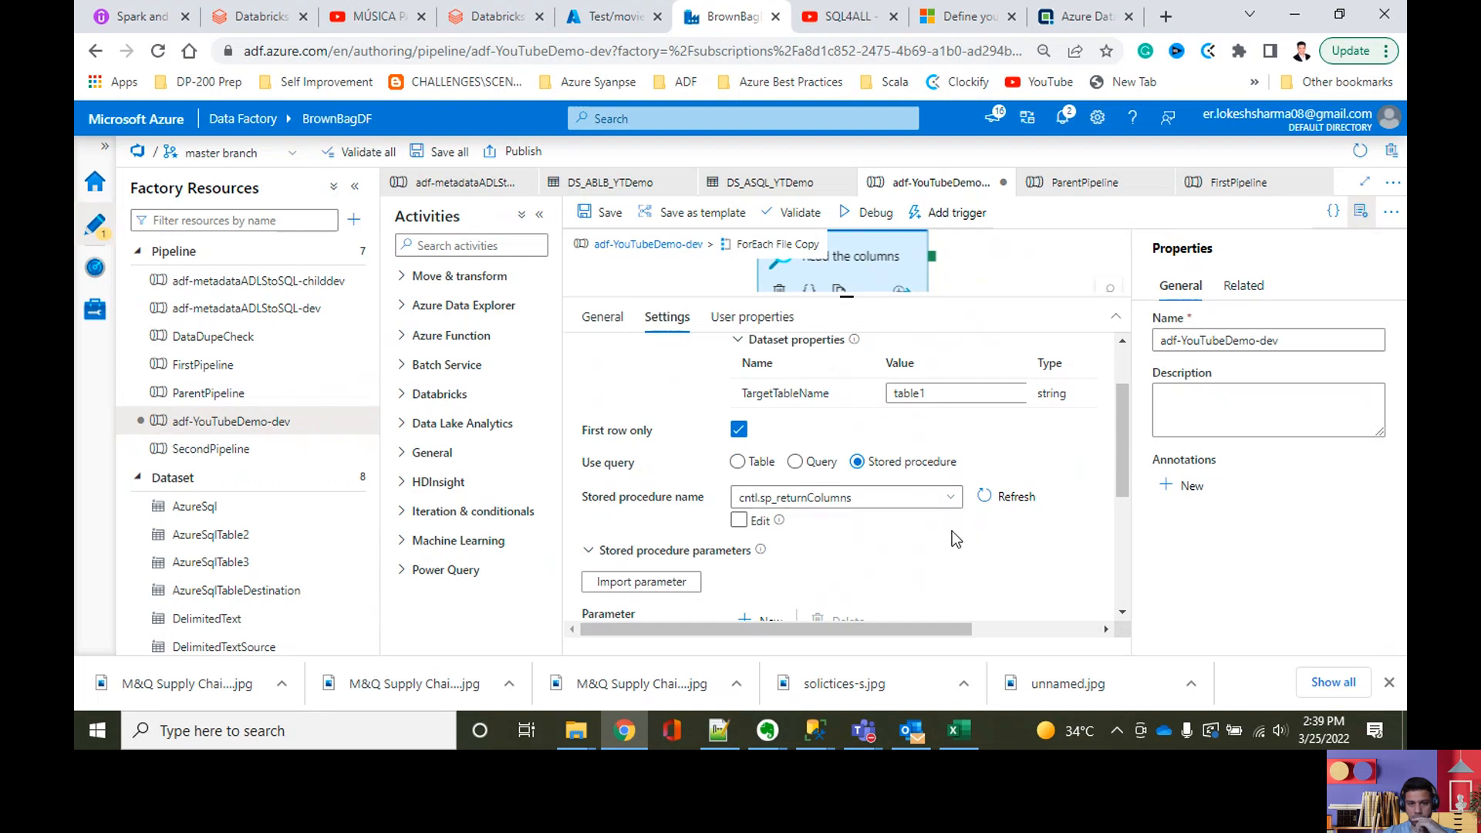
Step: Hide the pipeline properties to widen the Lookup settings, and import the stored procedure's parameters again
scroll(954, 537, "down", 1)
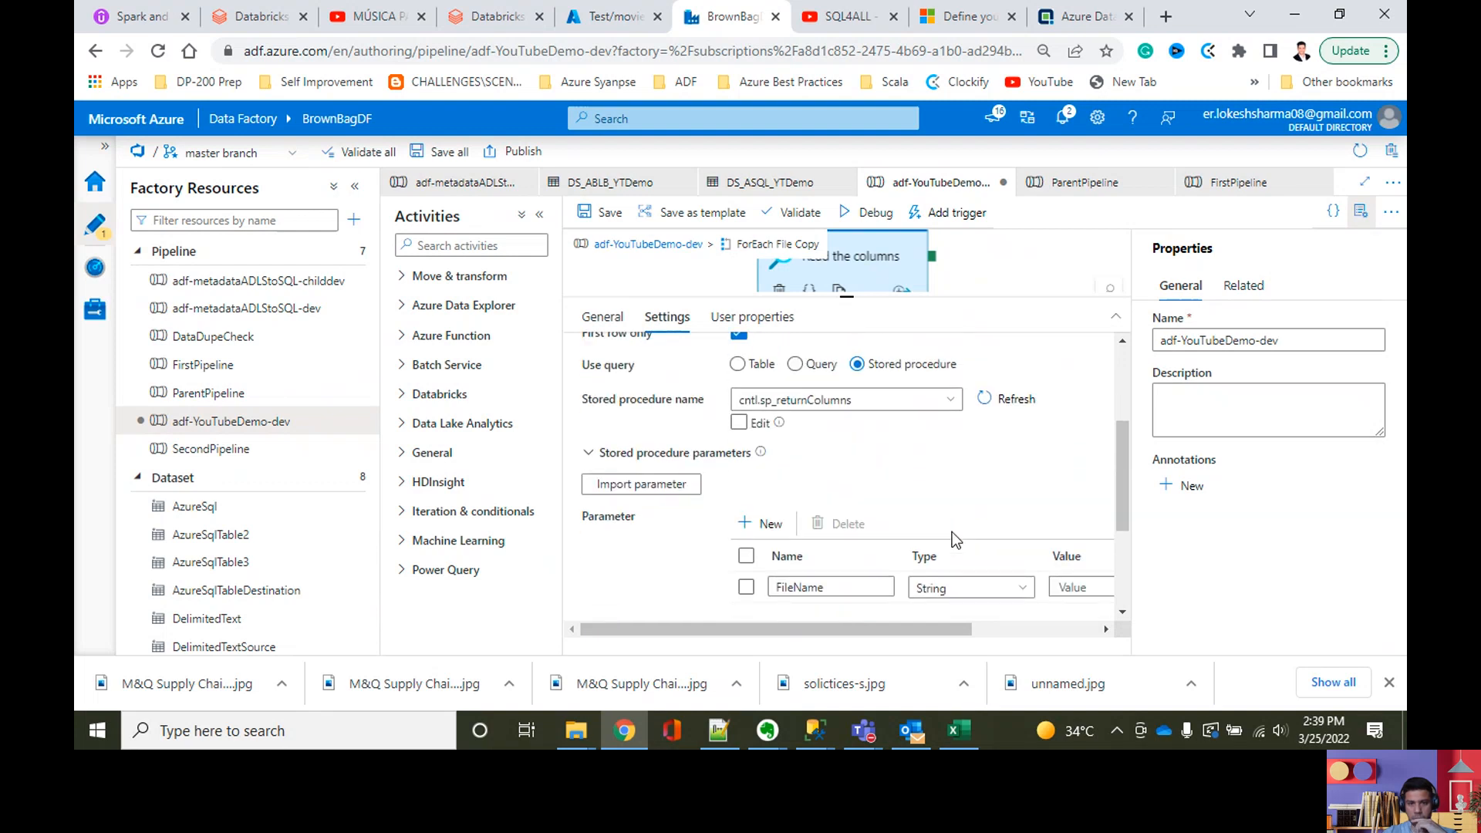
scroll(951, 537, "down", 2)
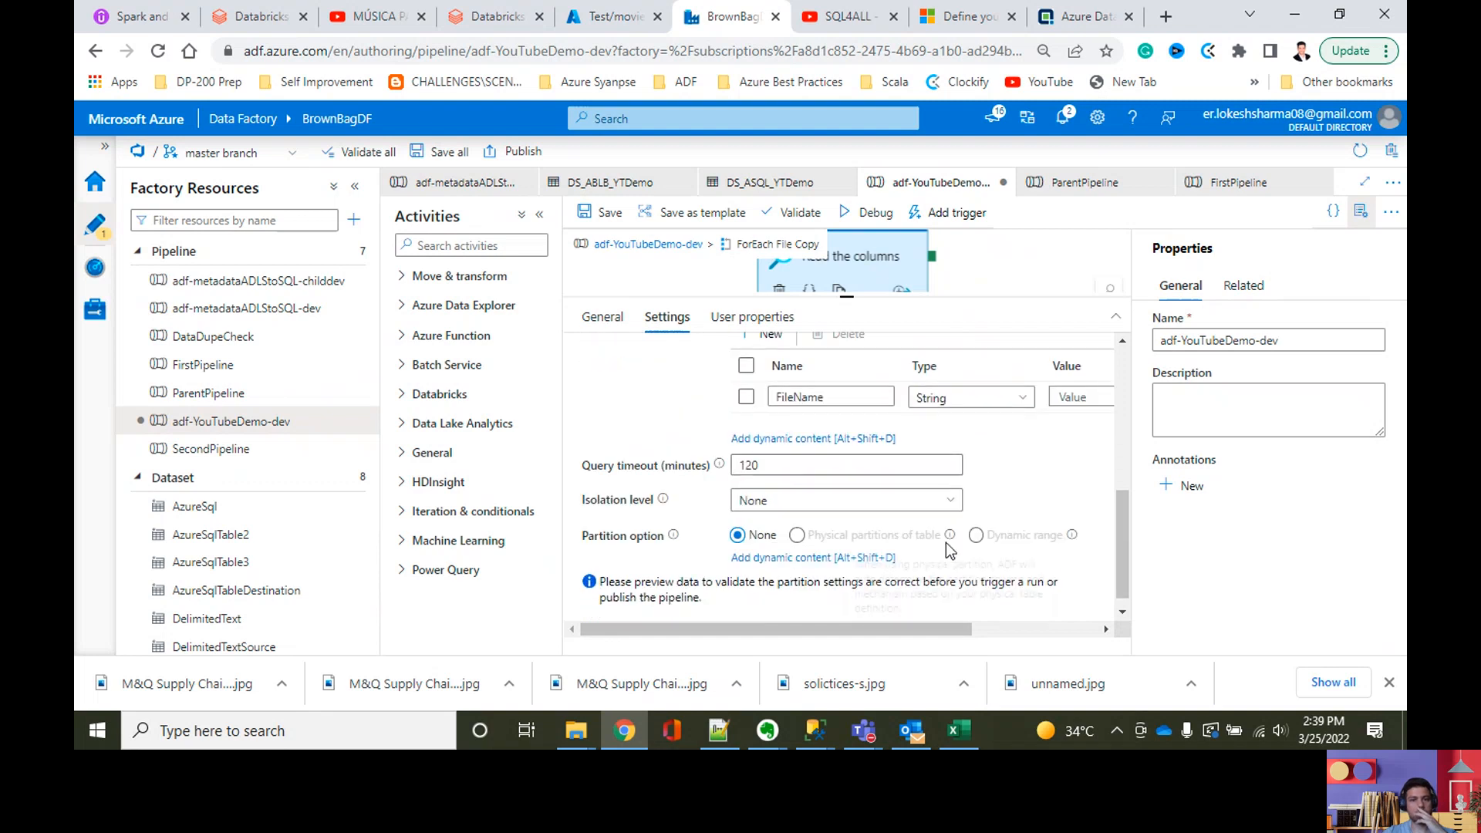
mouse_move(948, 544)
scroll(797, 489, "up", 2)
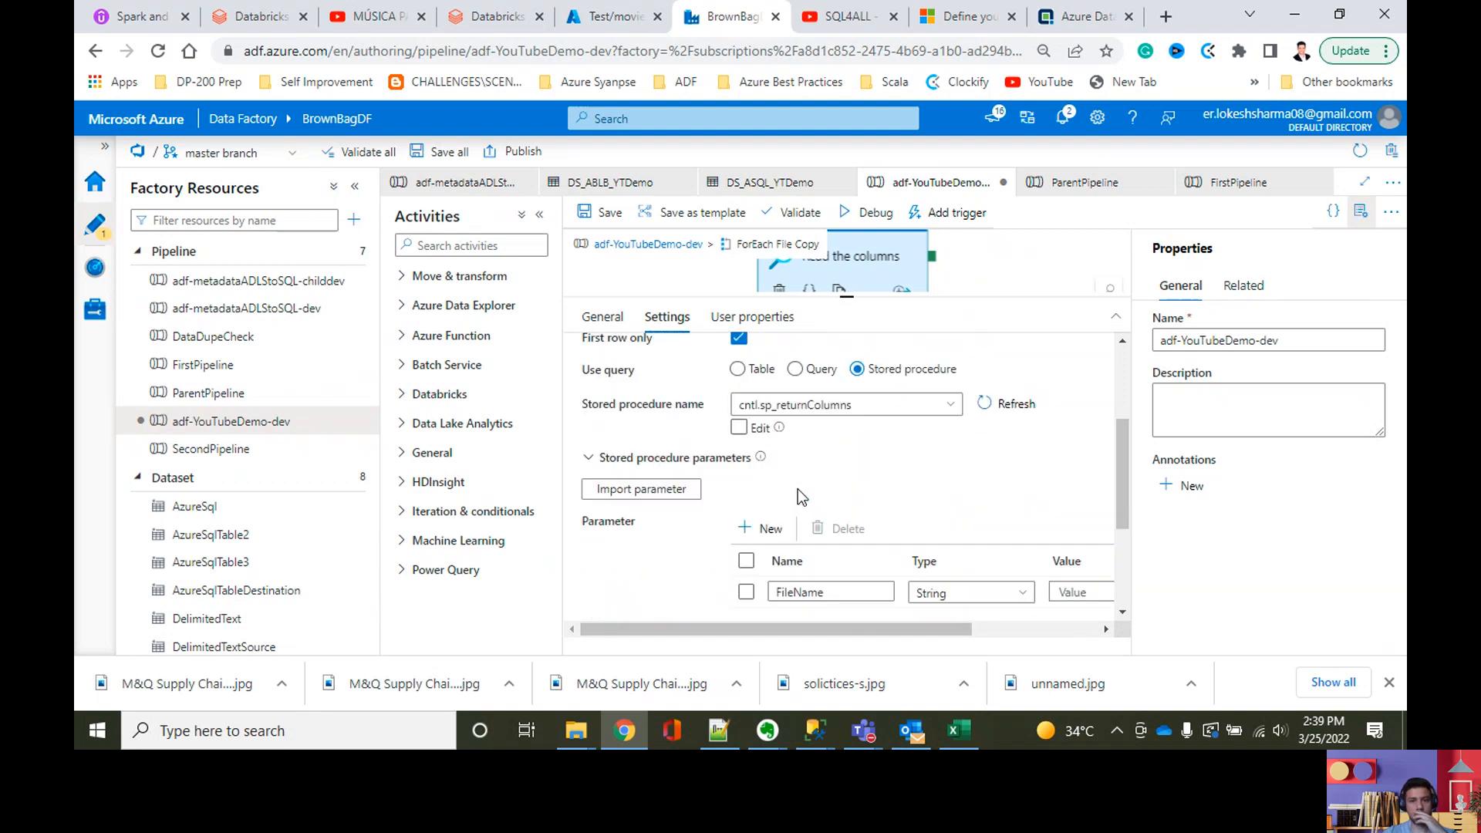
left_click_drag(896, 631, 765, 623)
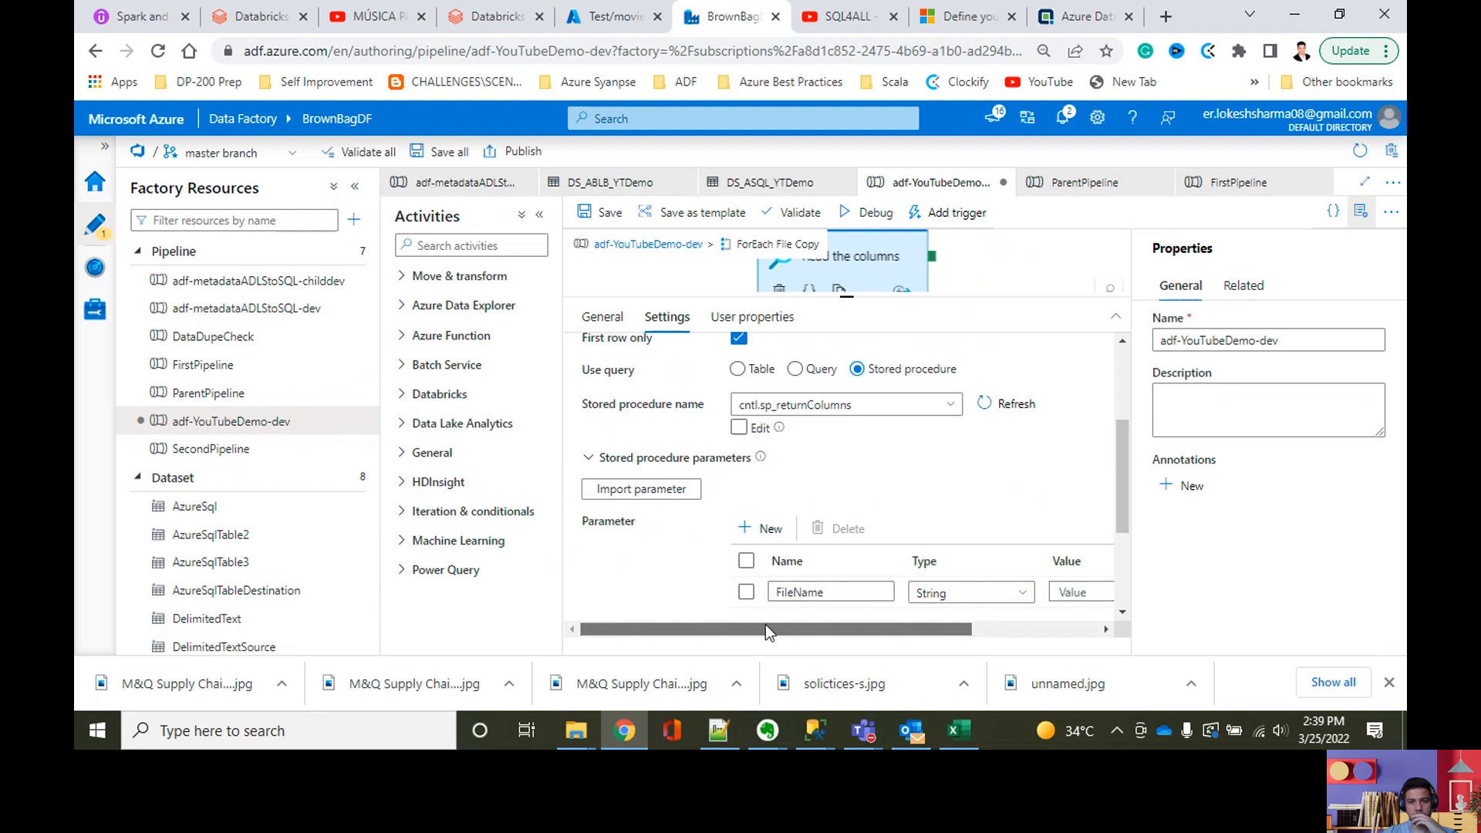
left_click(1361, 220)
scroll(1125, 447, "down", 1)
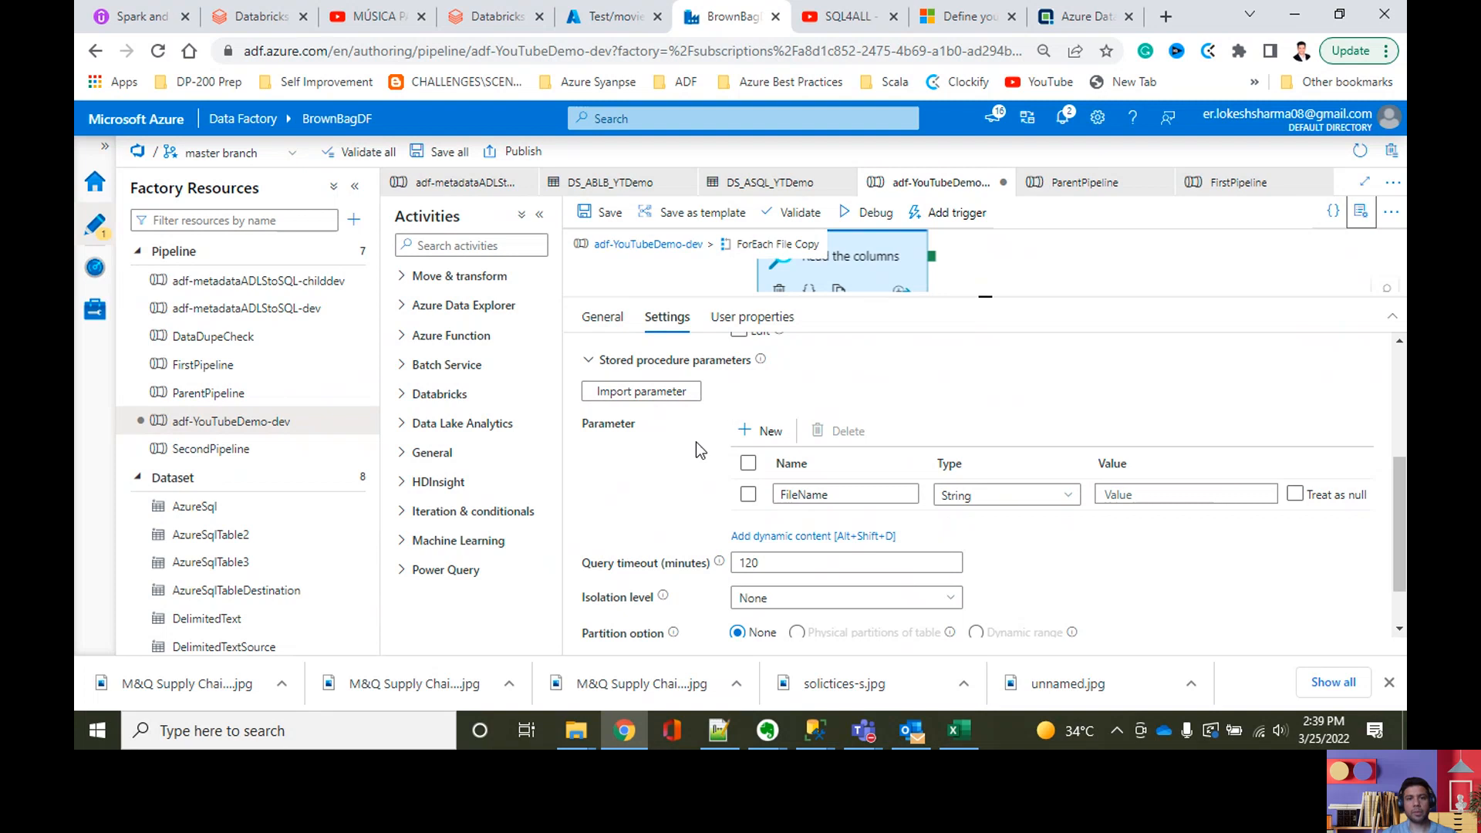
scroll(805, 410, "up", 1)
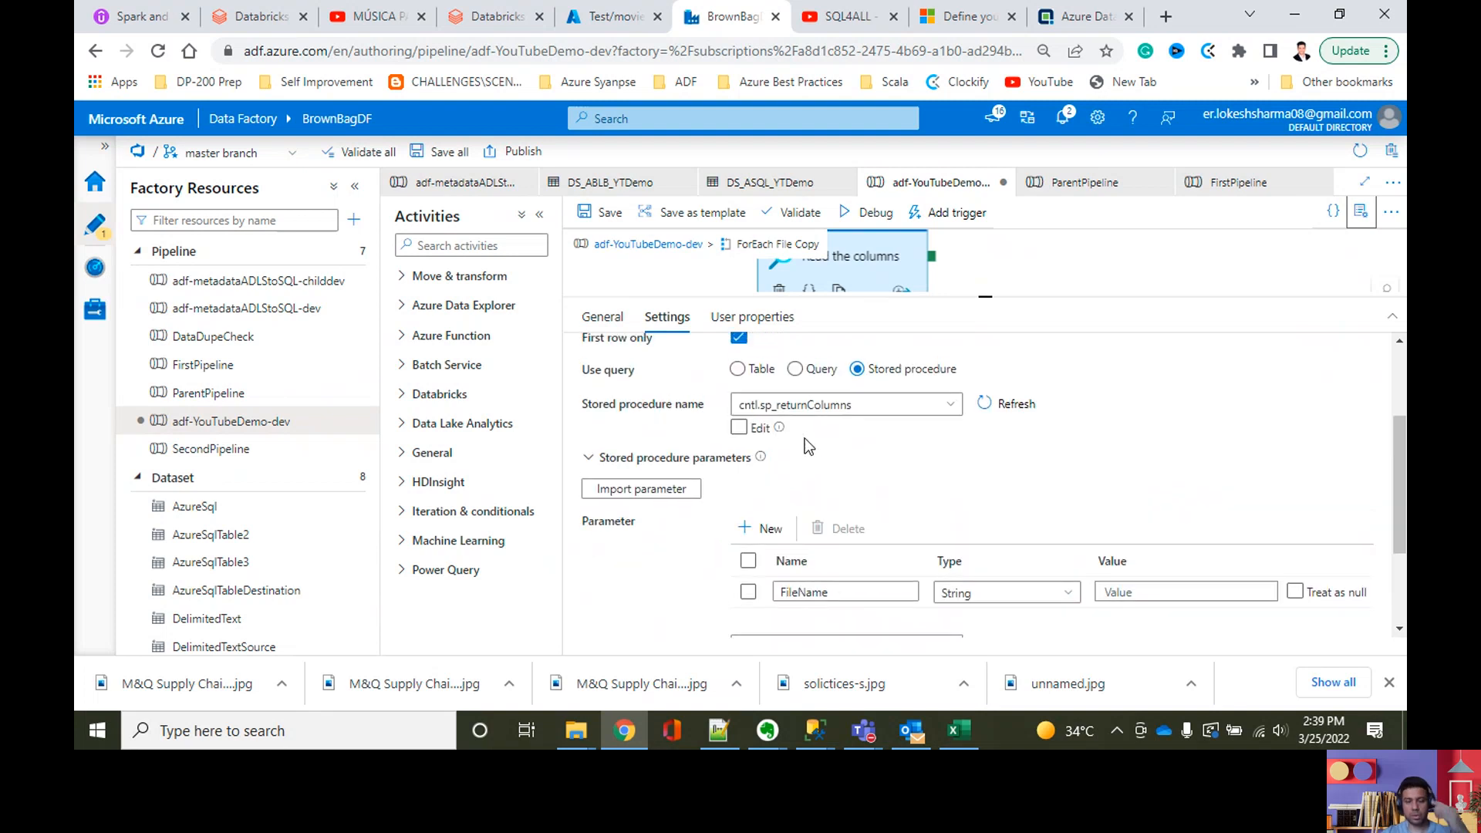
left_click(640, 491)
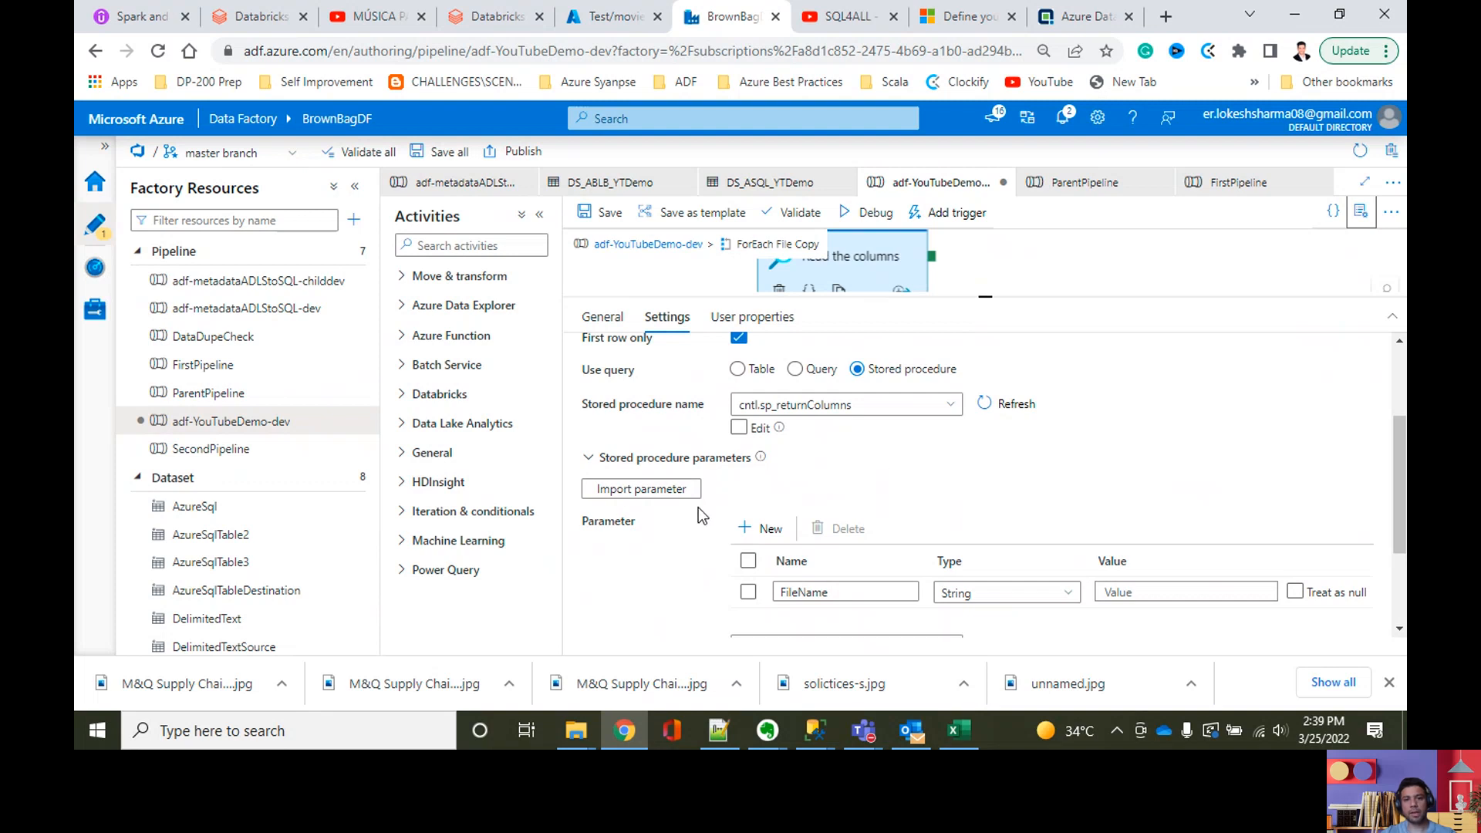
scroll(697, 508, "down", 1)
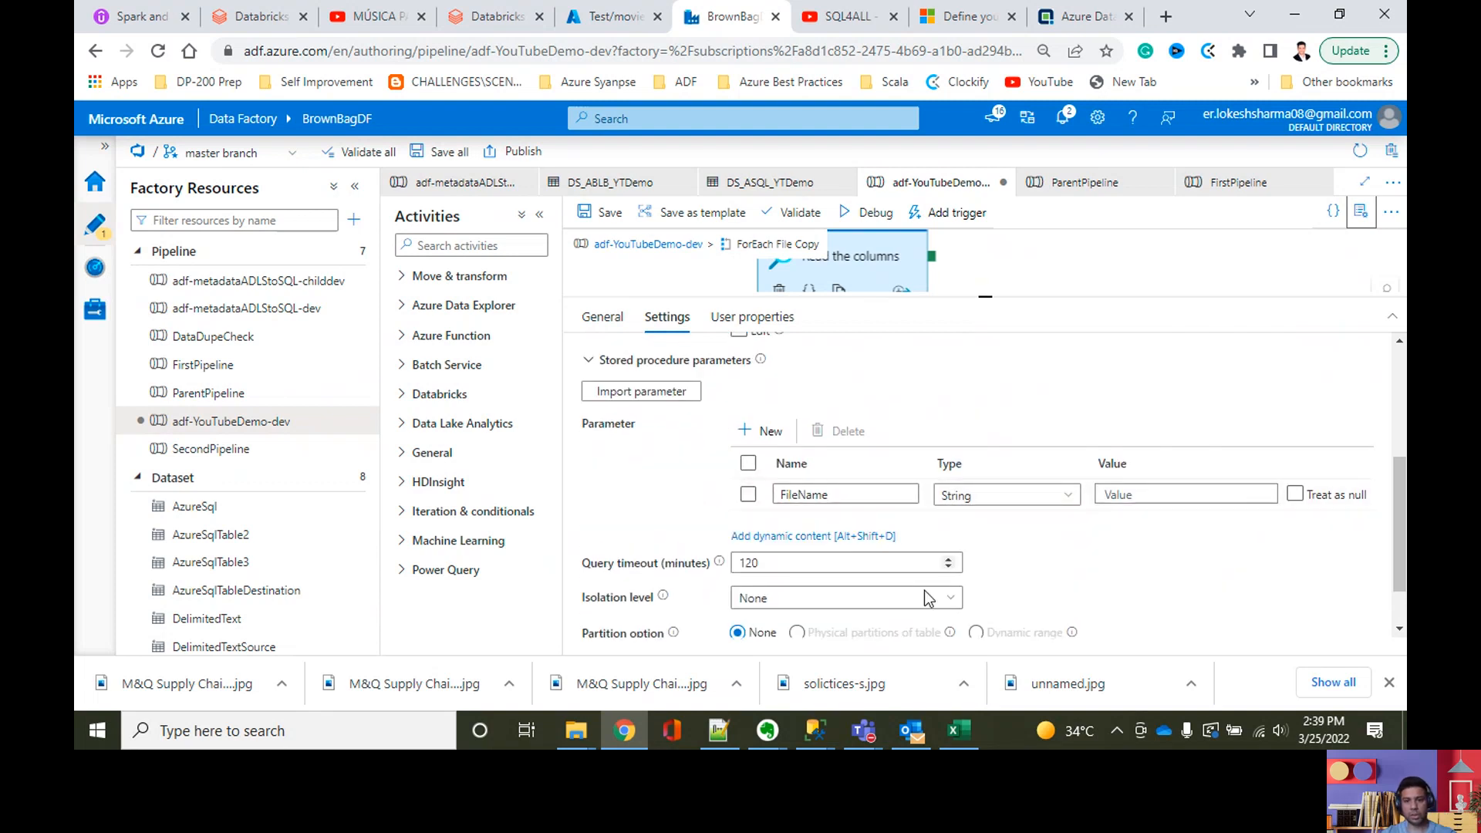
Step: Check the parameter definition of cntl.sp_returnColumns in SQL Server Management Studio, then return to Data Factory
mouse_move(814, 731)
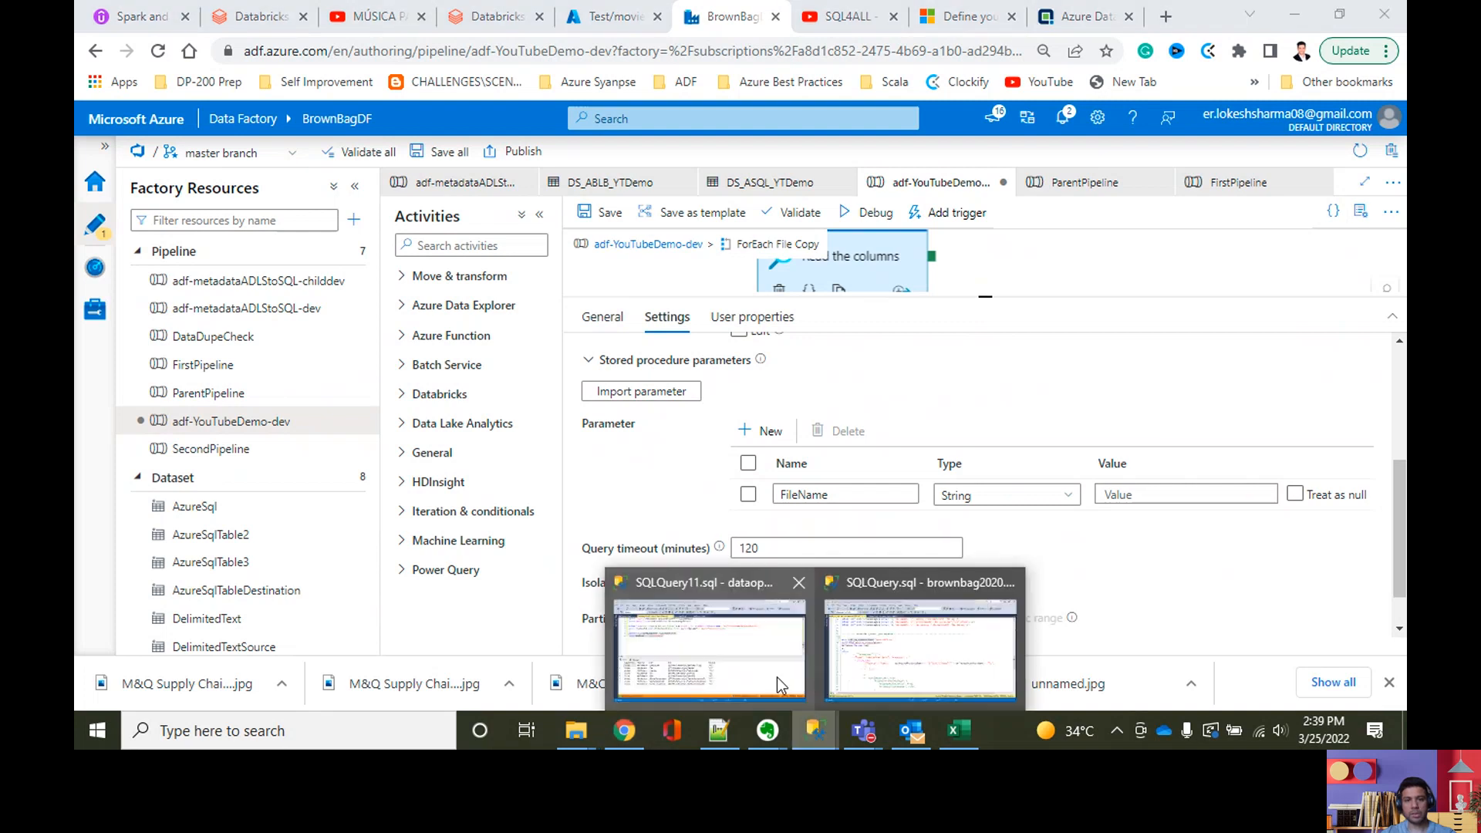
left_click(919, 663)
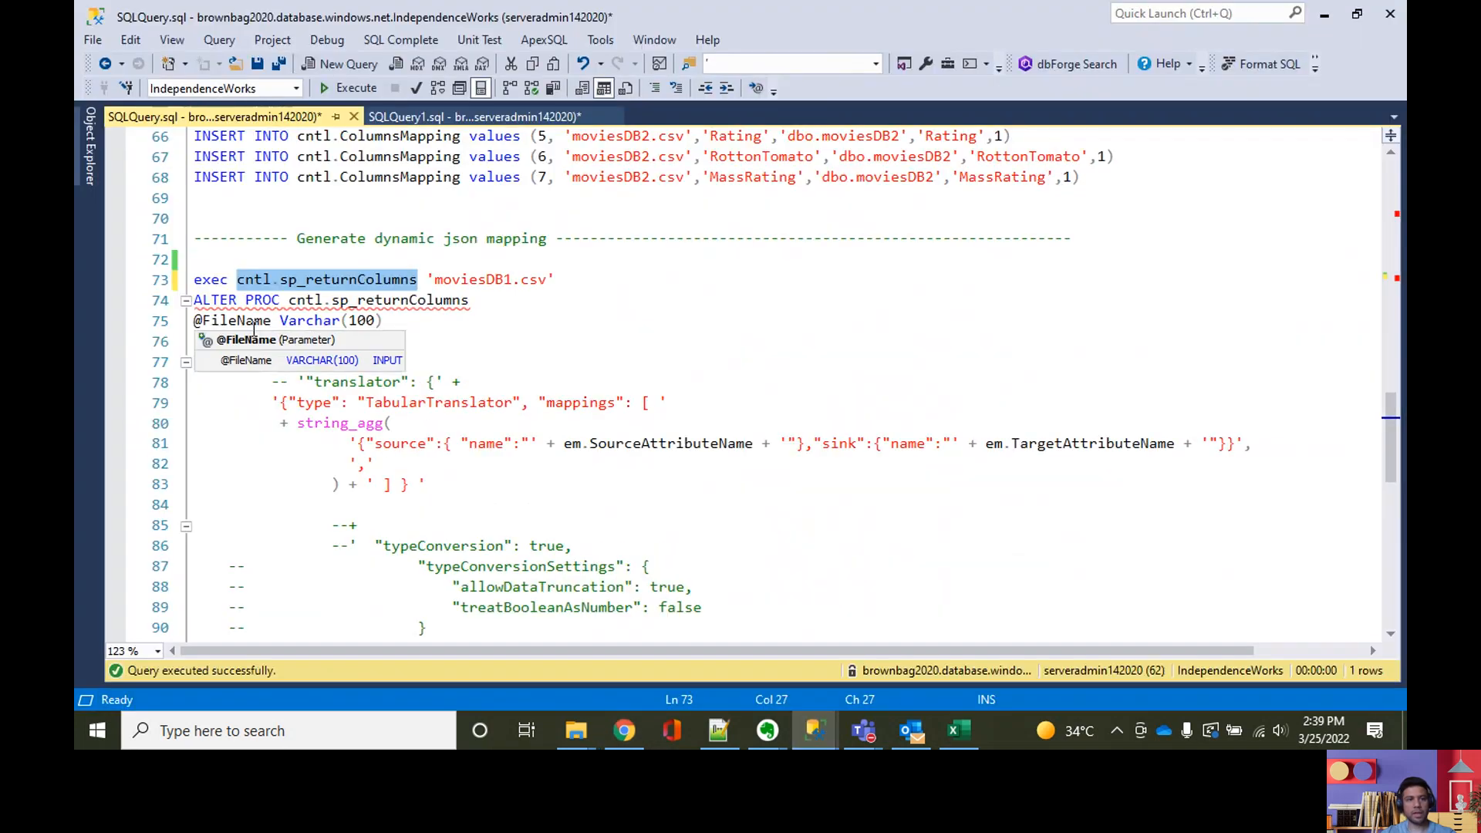
left_click(1320, 17)
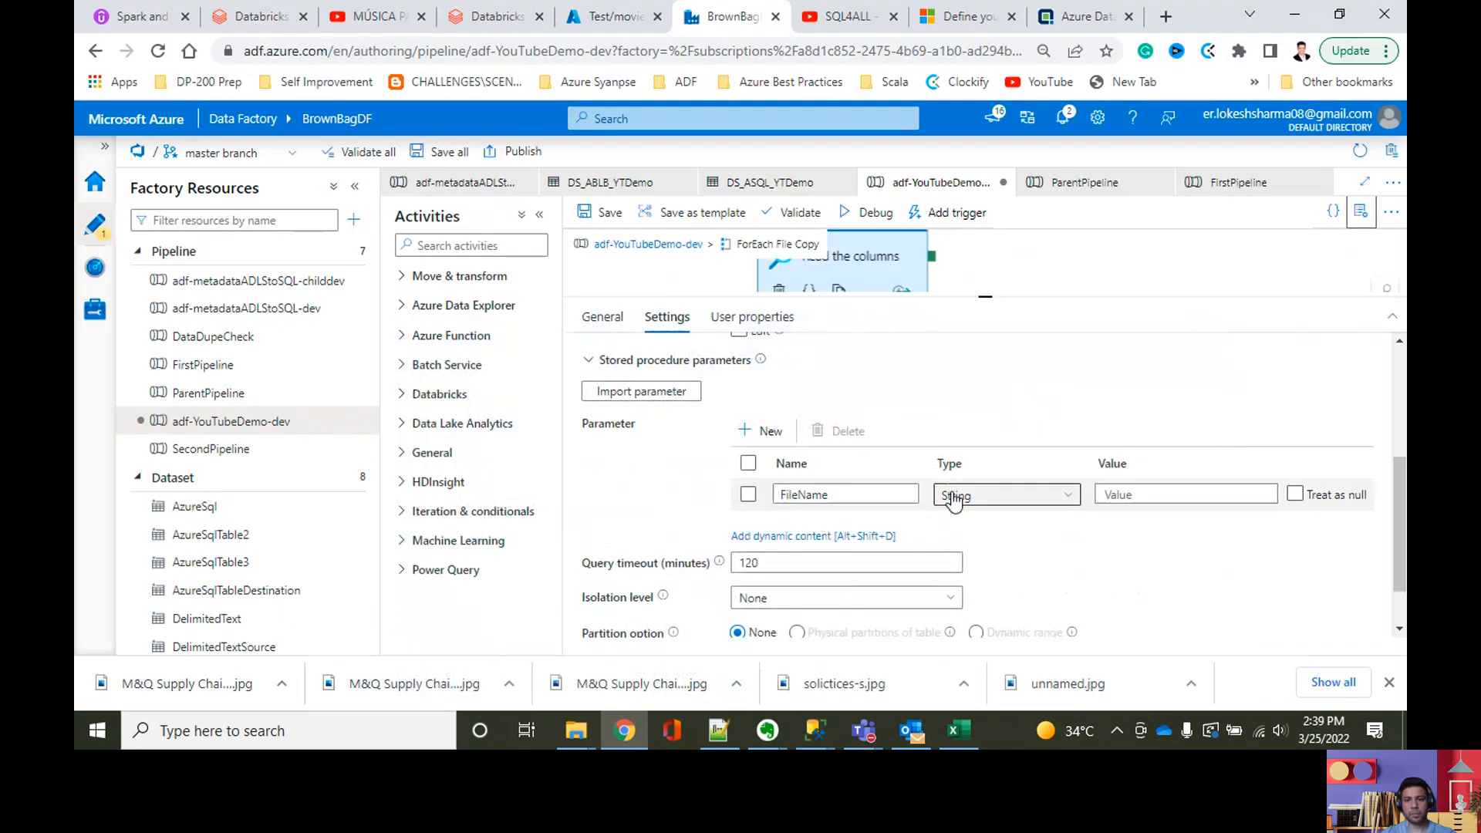
left_click(1152, 499)
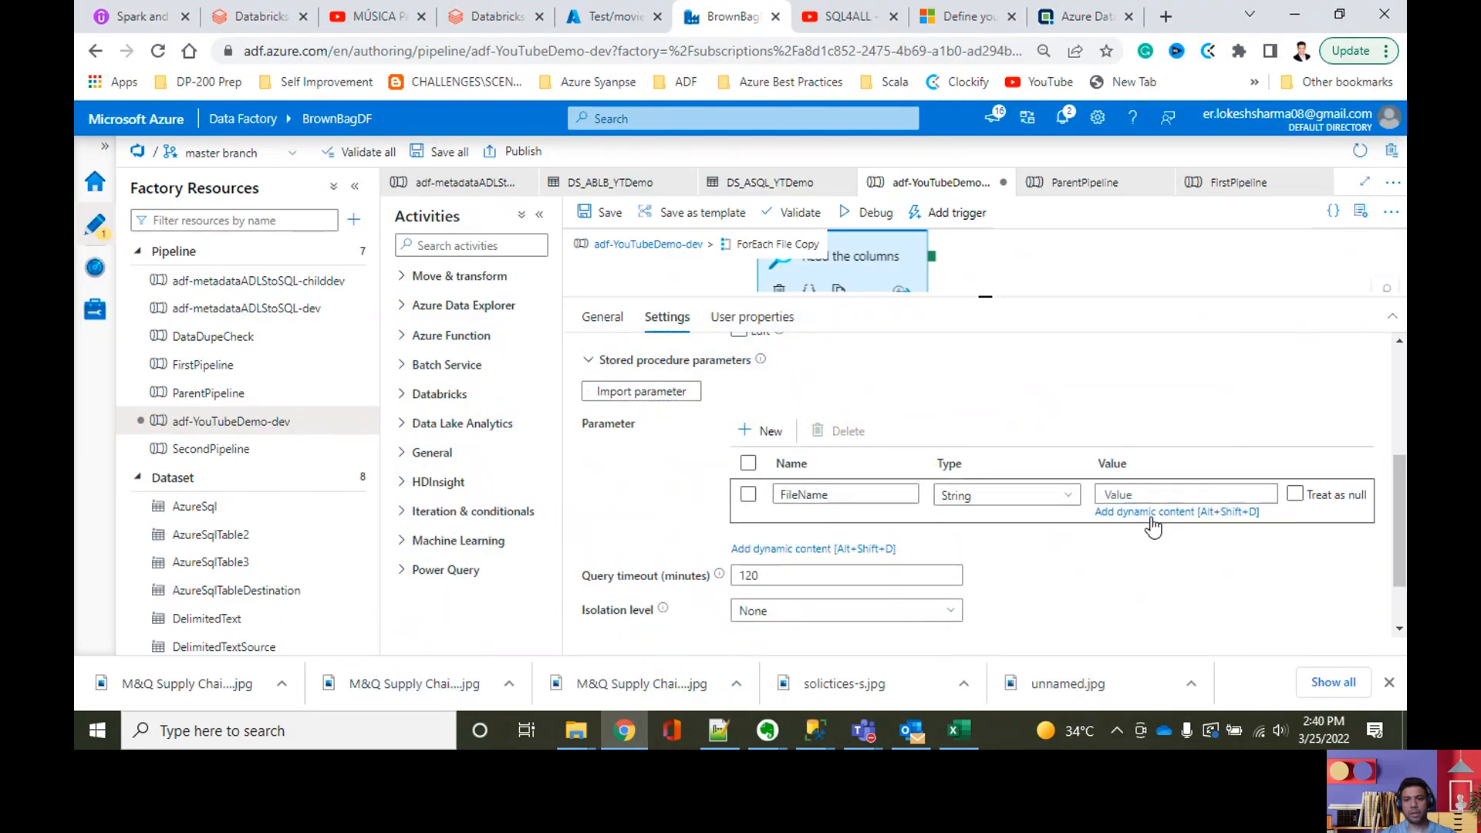
left_click(1151, 517)
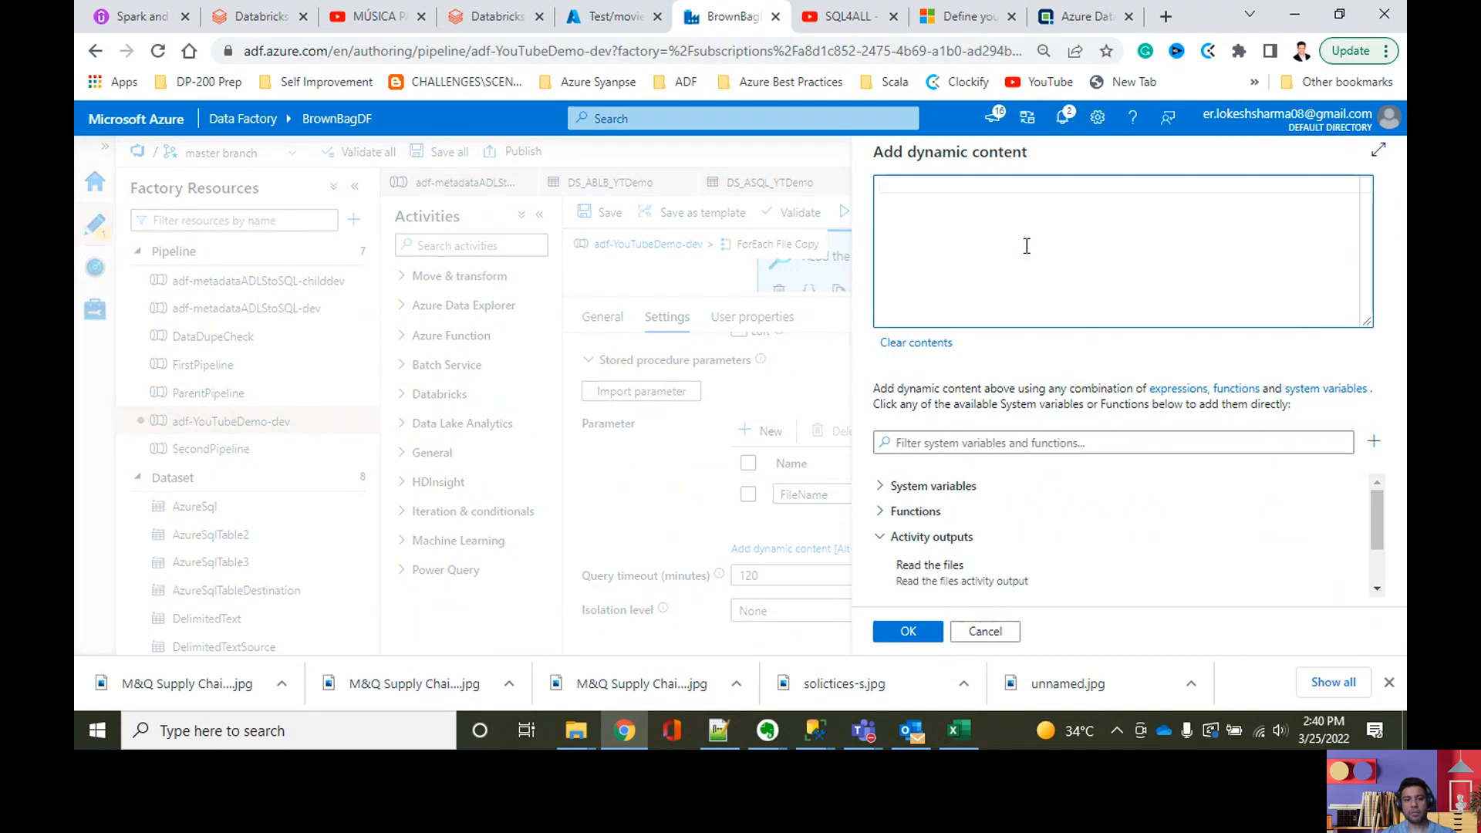
type("@i")
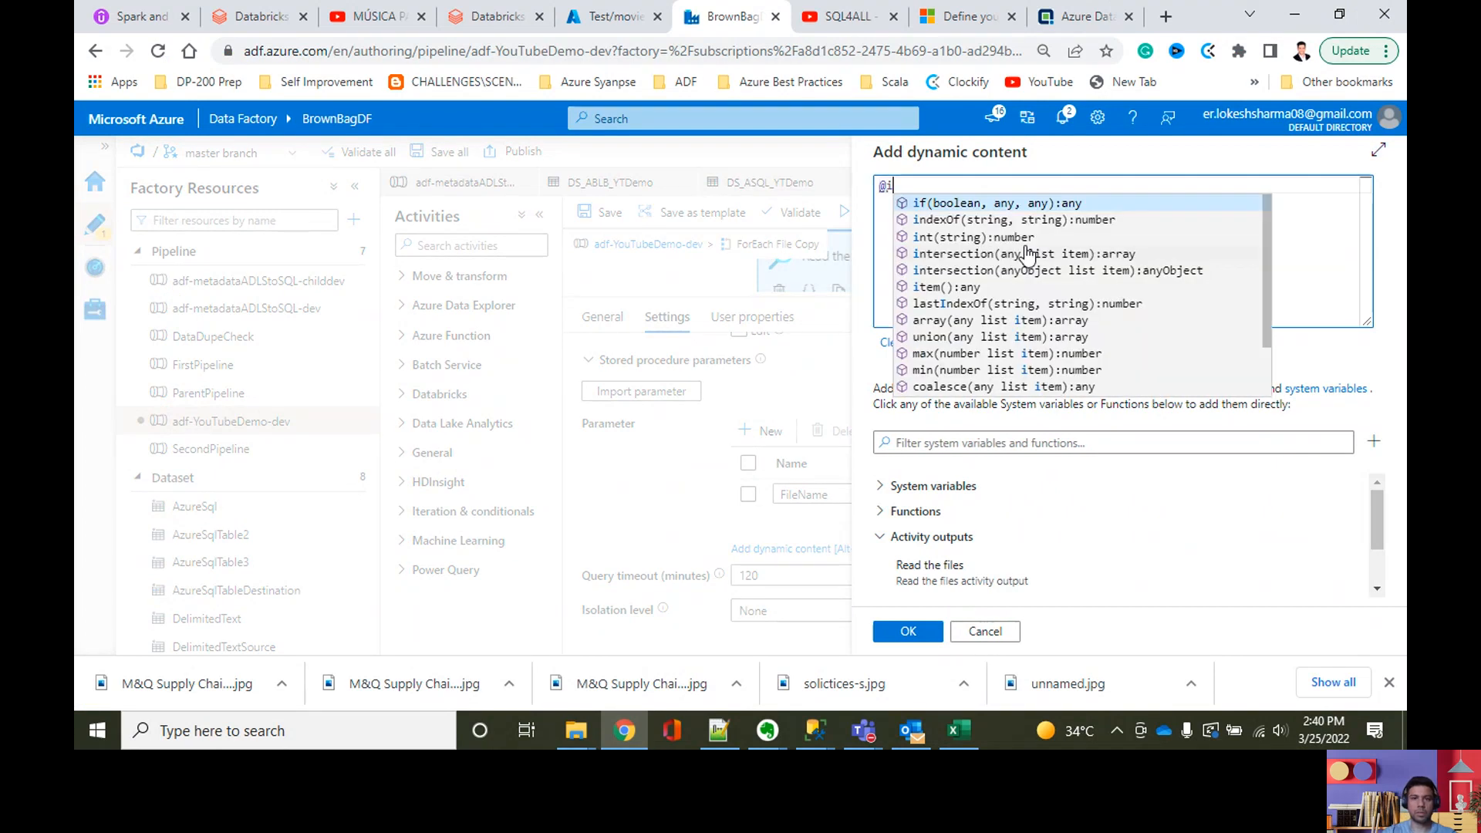
key("BackSpace")
key("BackSpace")
scroll(1110, 567, "down", 2)
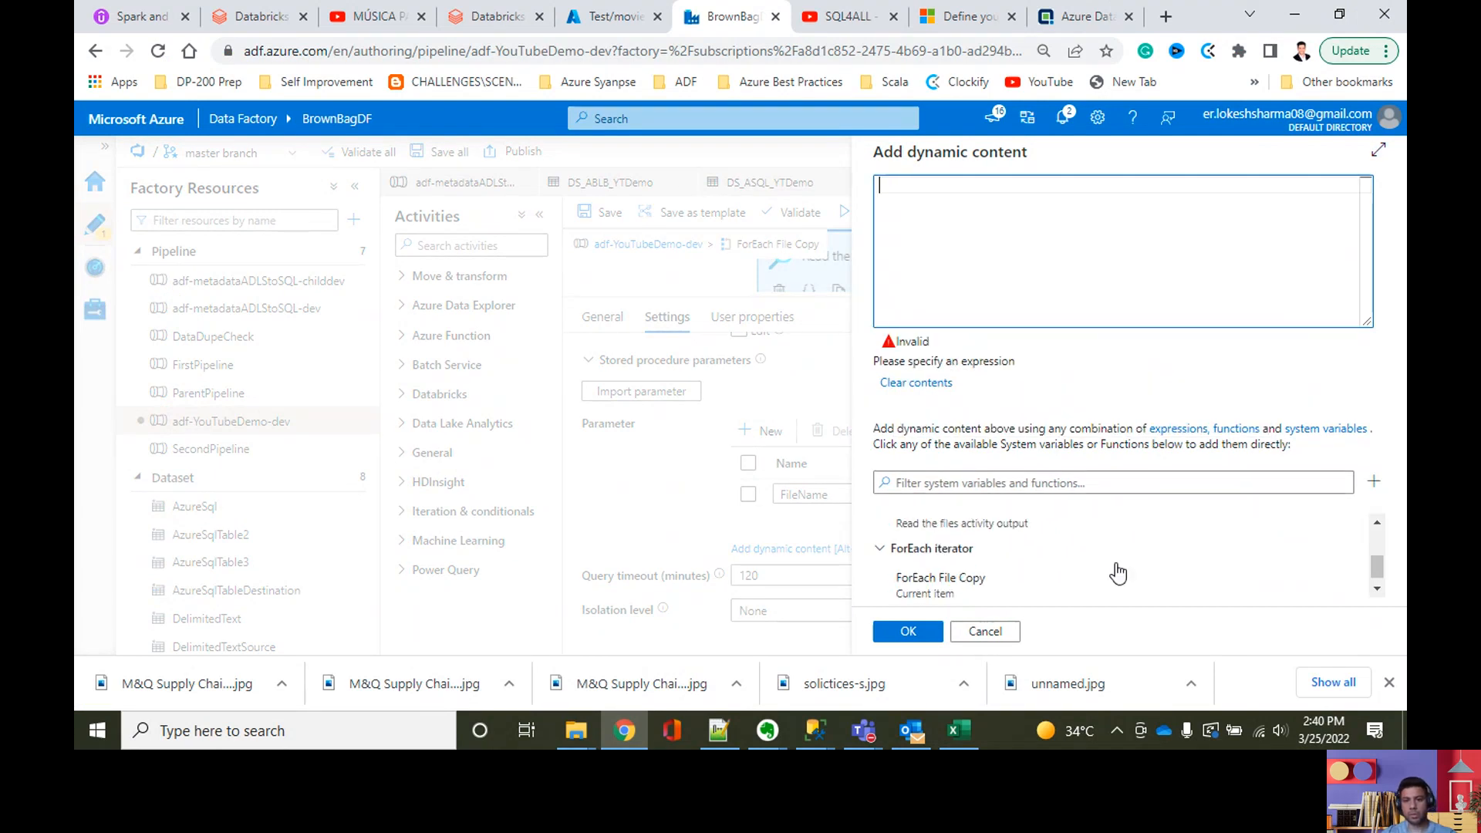
left_click(1051, 588)
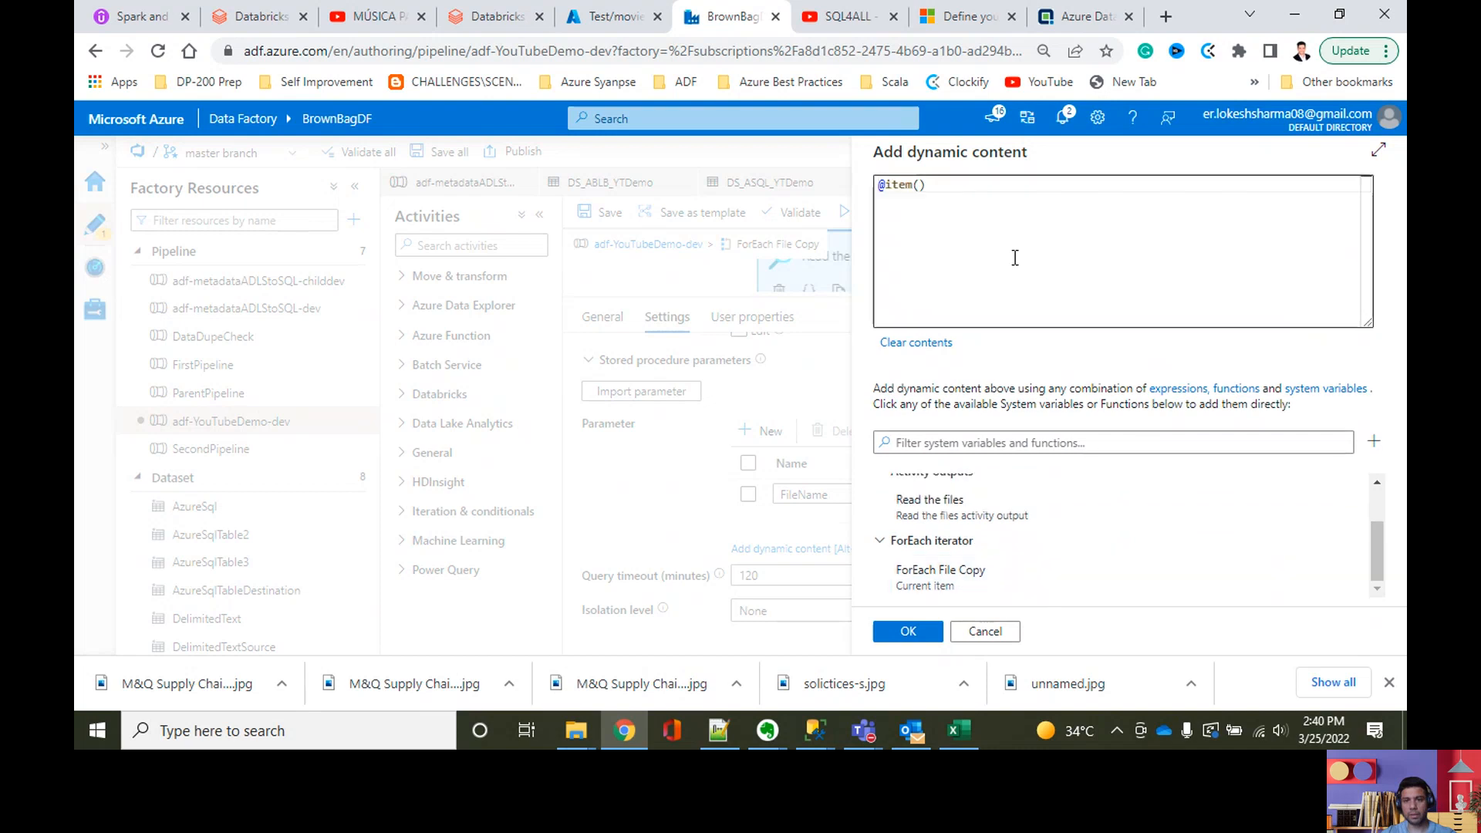
type(".")
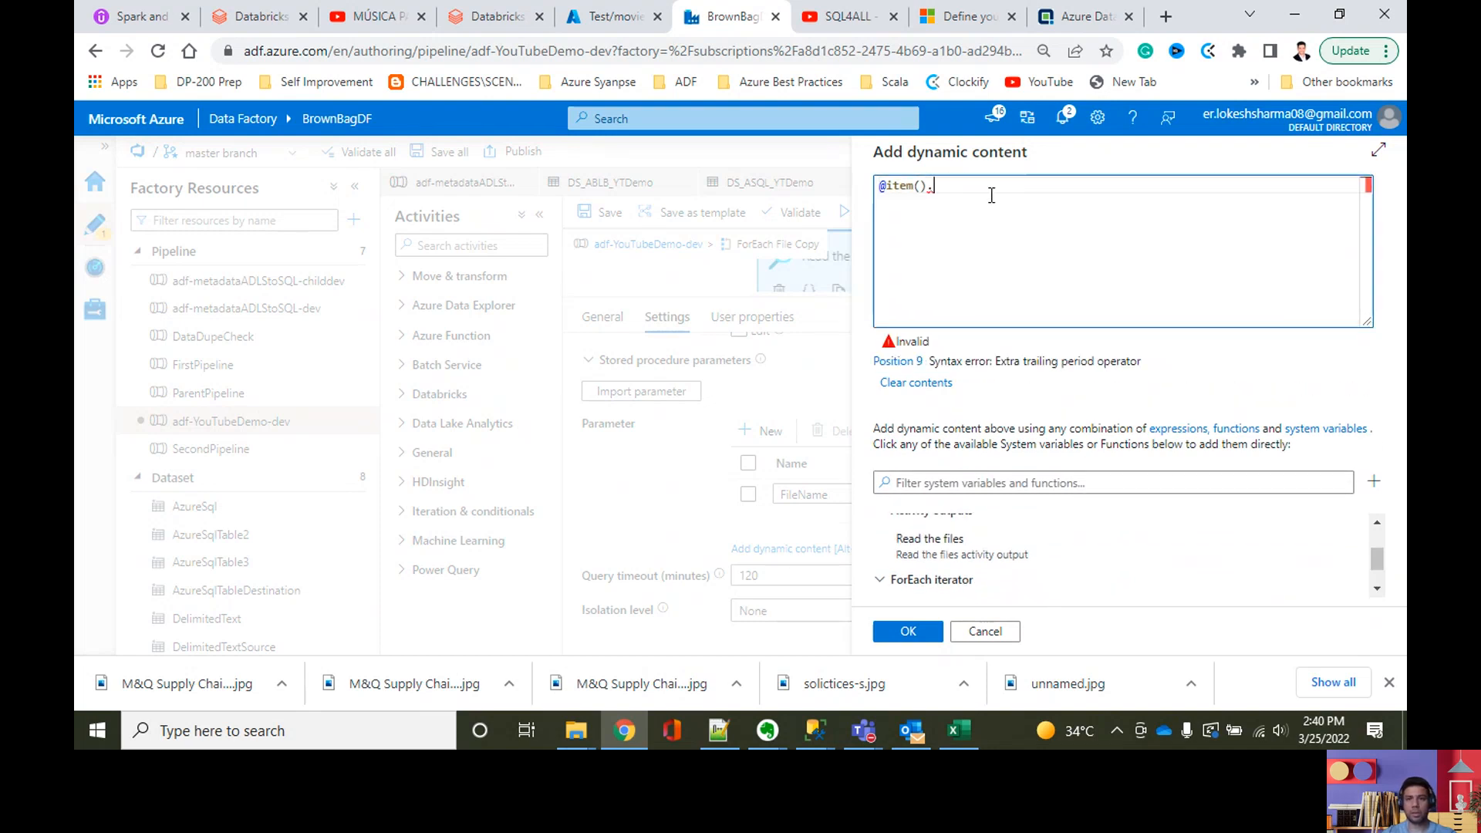
left_click(816, 728)
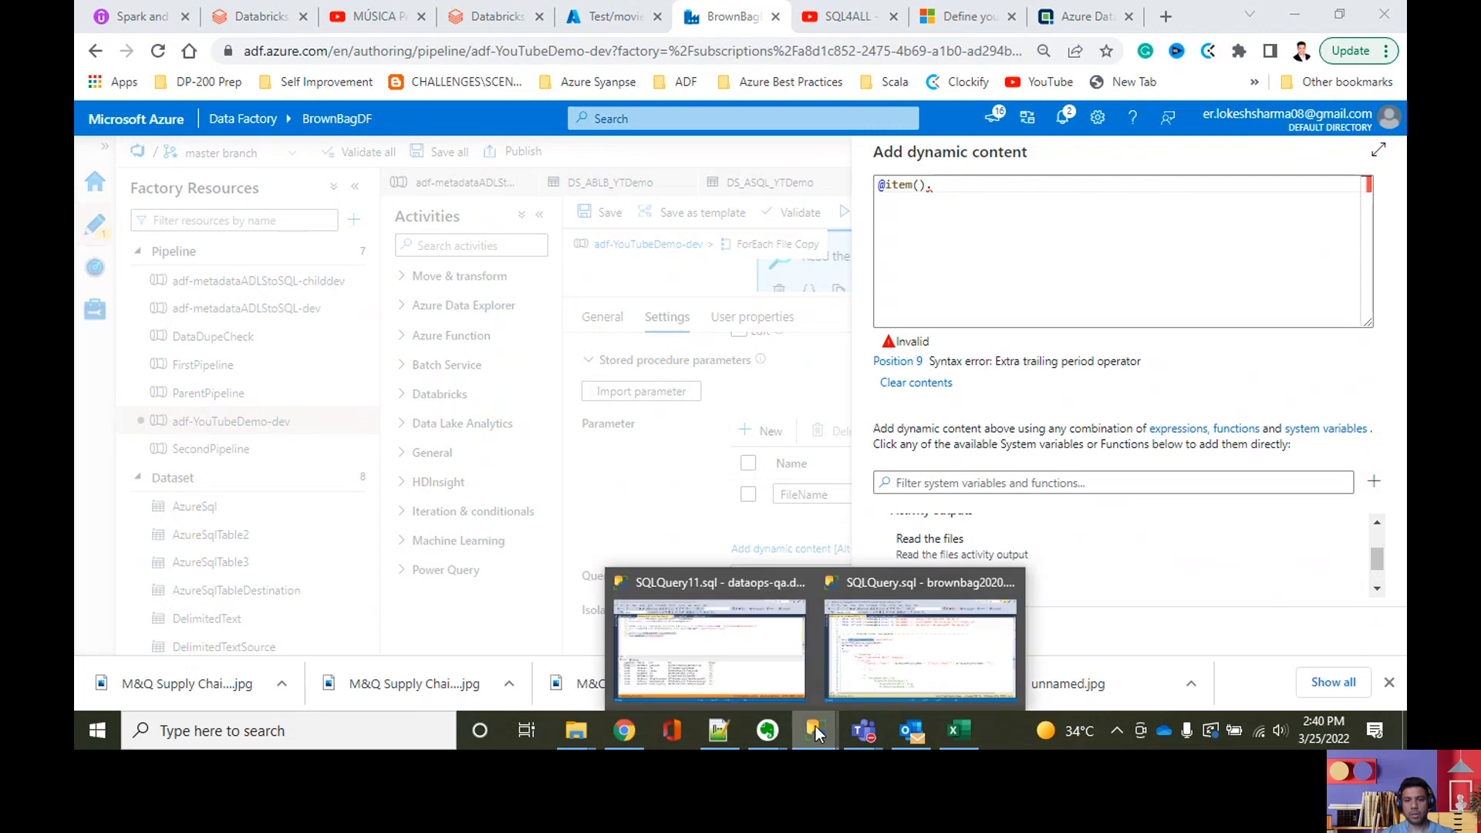
left_click(873, 687)
scroll(602, 433, "up", 8)
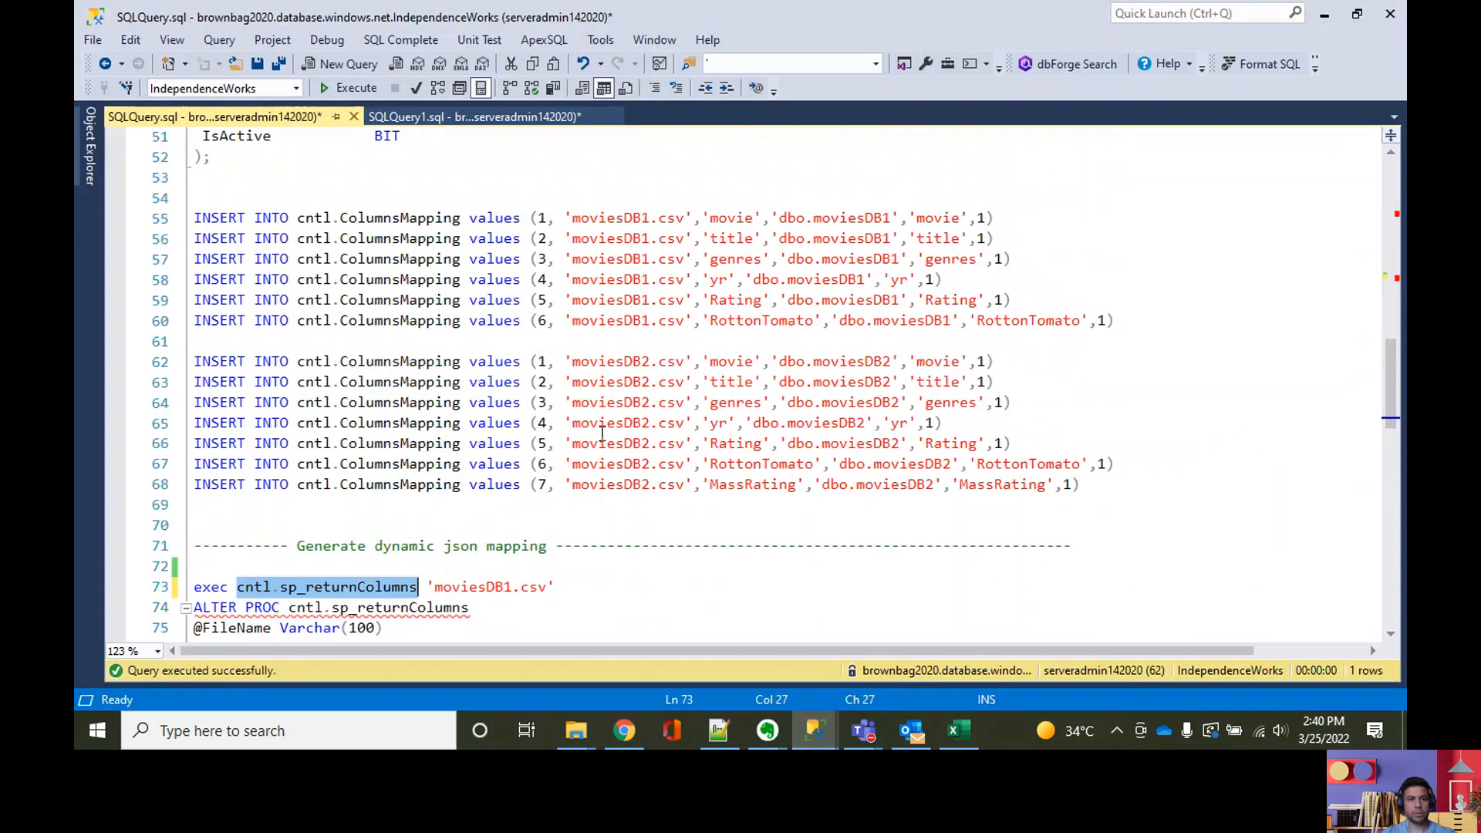
scroll(603, 432, "up", 3)
double_click(537, 300)
key("ctrl+c")
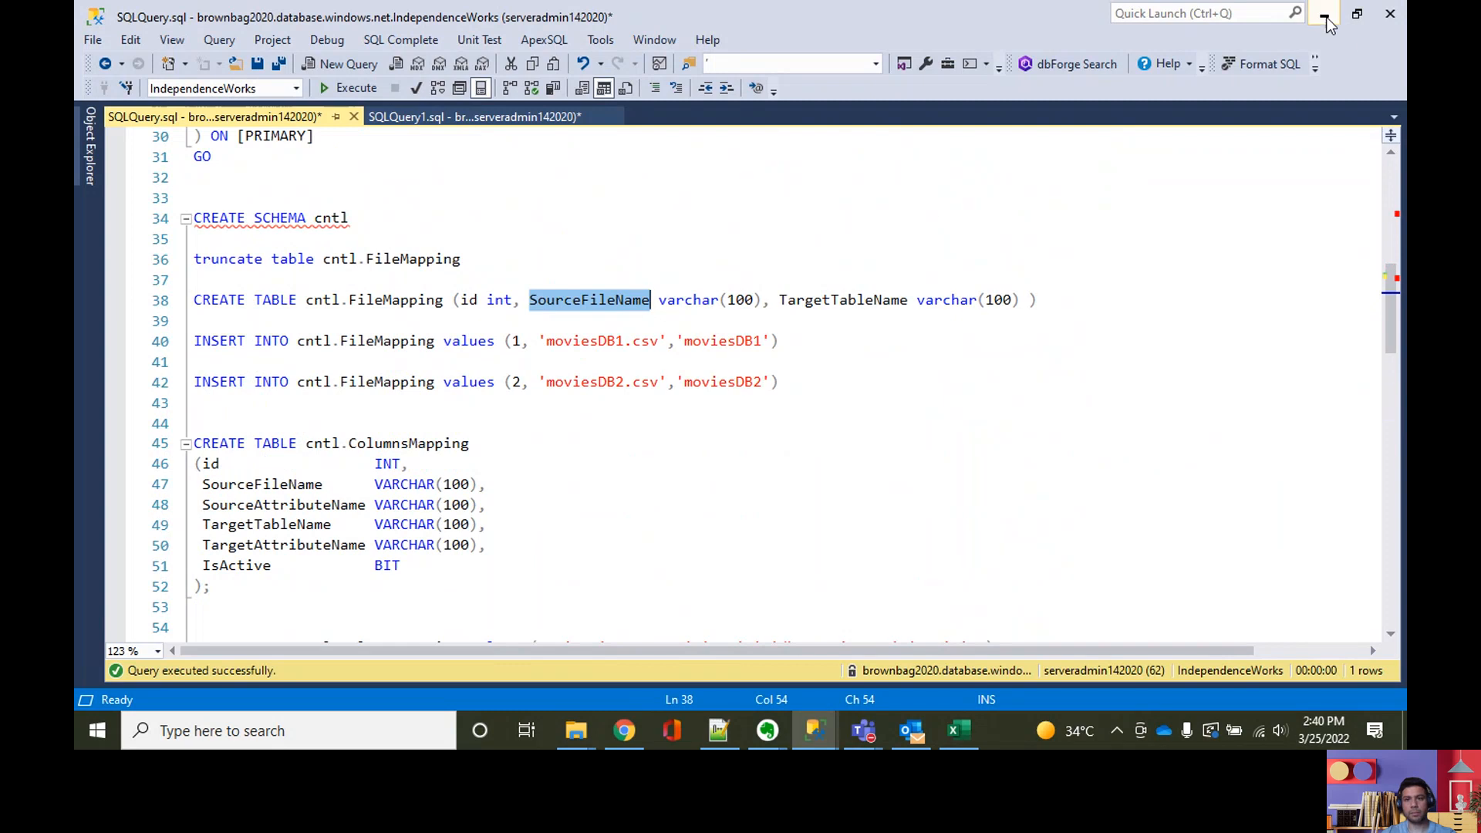
left_click(1323, 15)
key("ctrl+v")
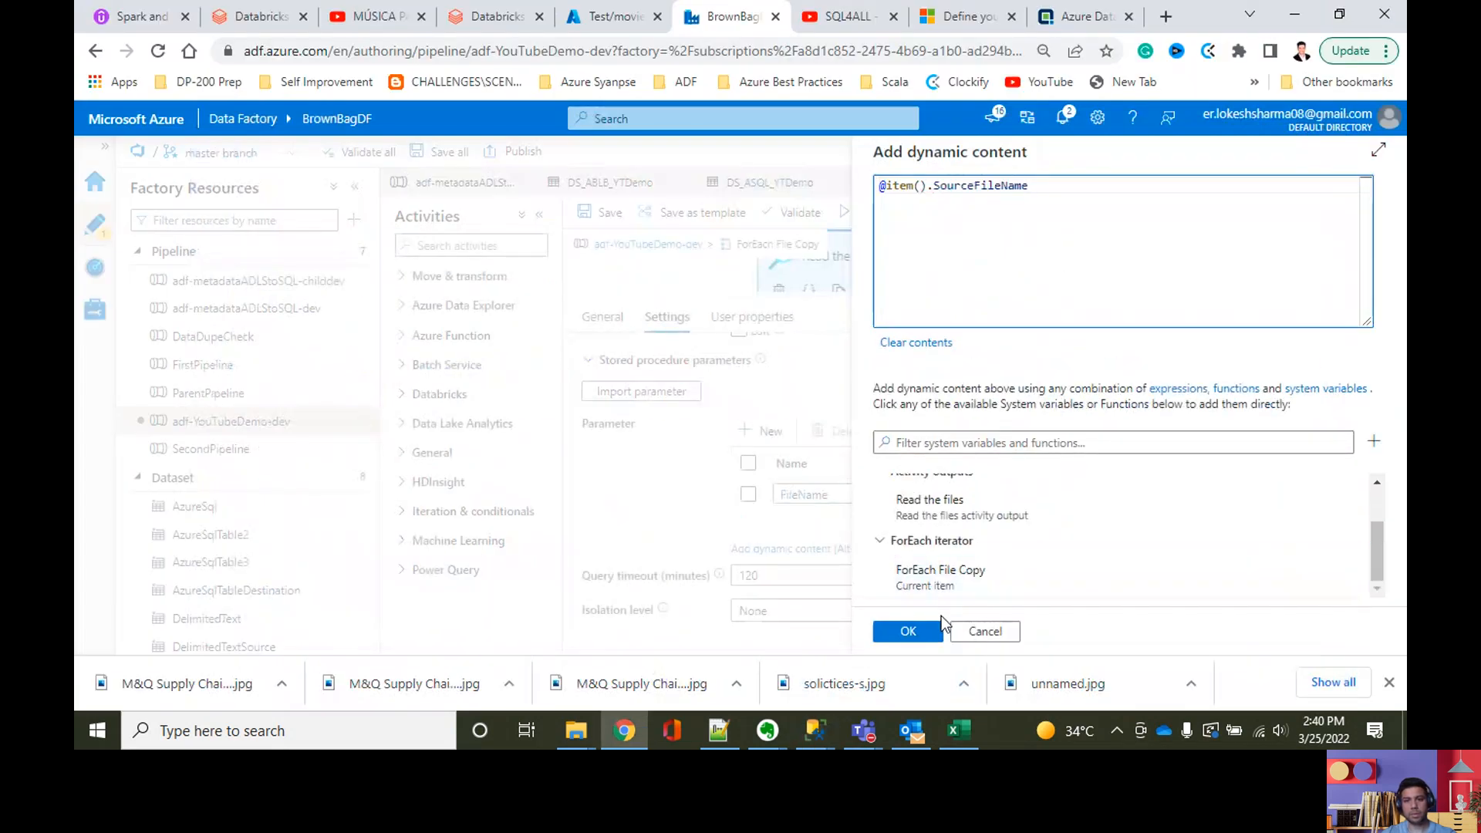
left_click(912, 630)
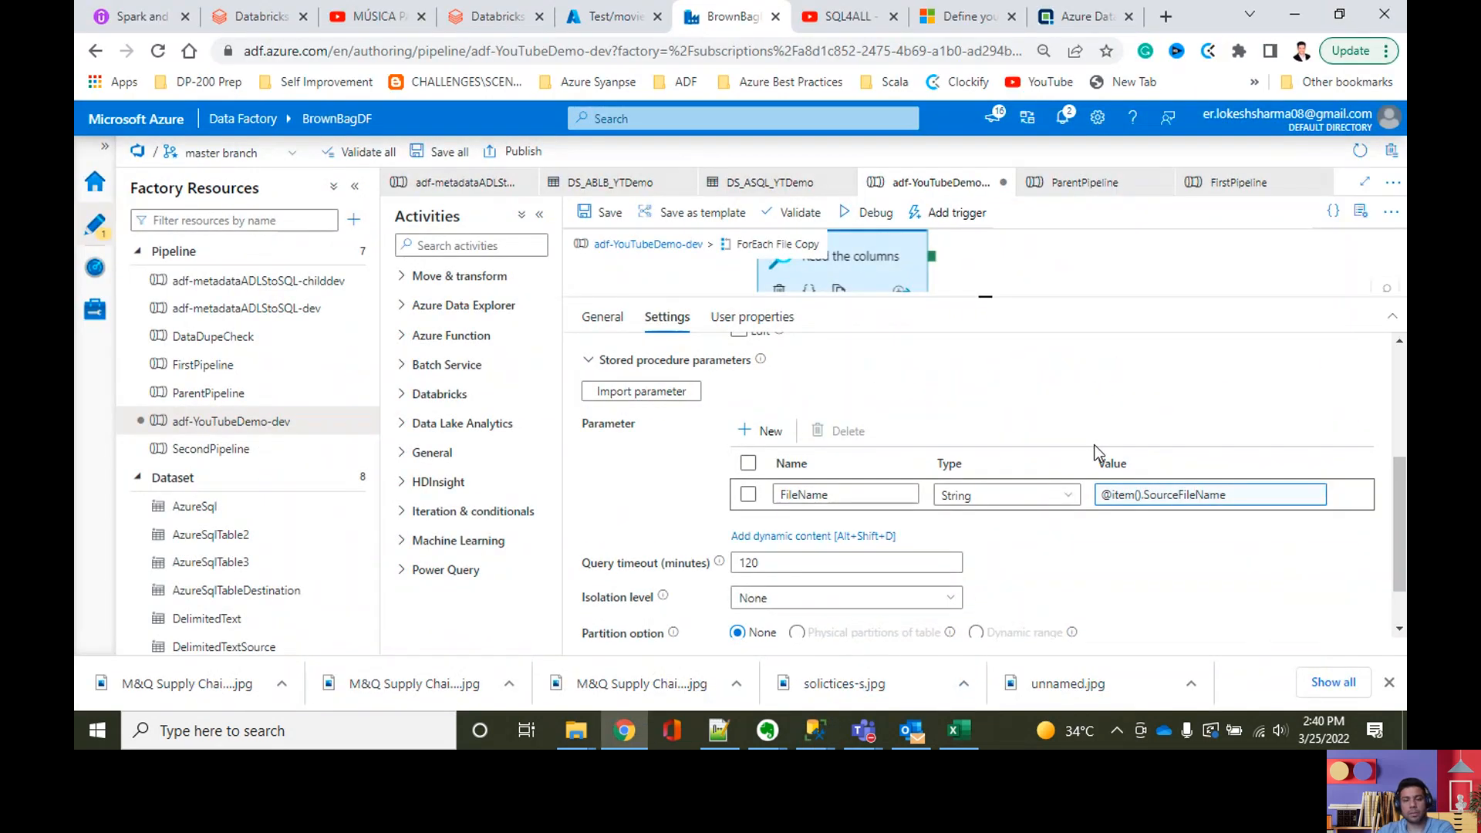
Step: Add a Copy data activity beside the Read the columns Lookup in ForEach File Copy and connect the Lookup's success output to it
scroll(1094, 444, "up", 3)
left_click_drag(982, 301, 957, 623)
left_click_drag(895, 440, 753, 502)
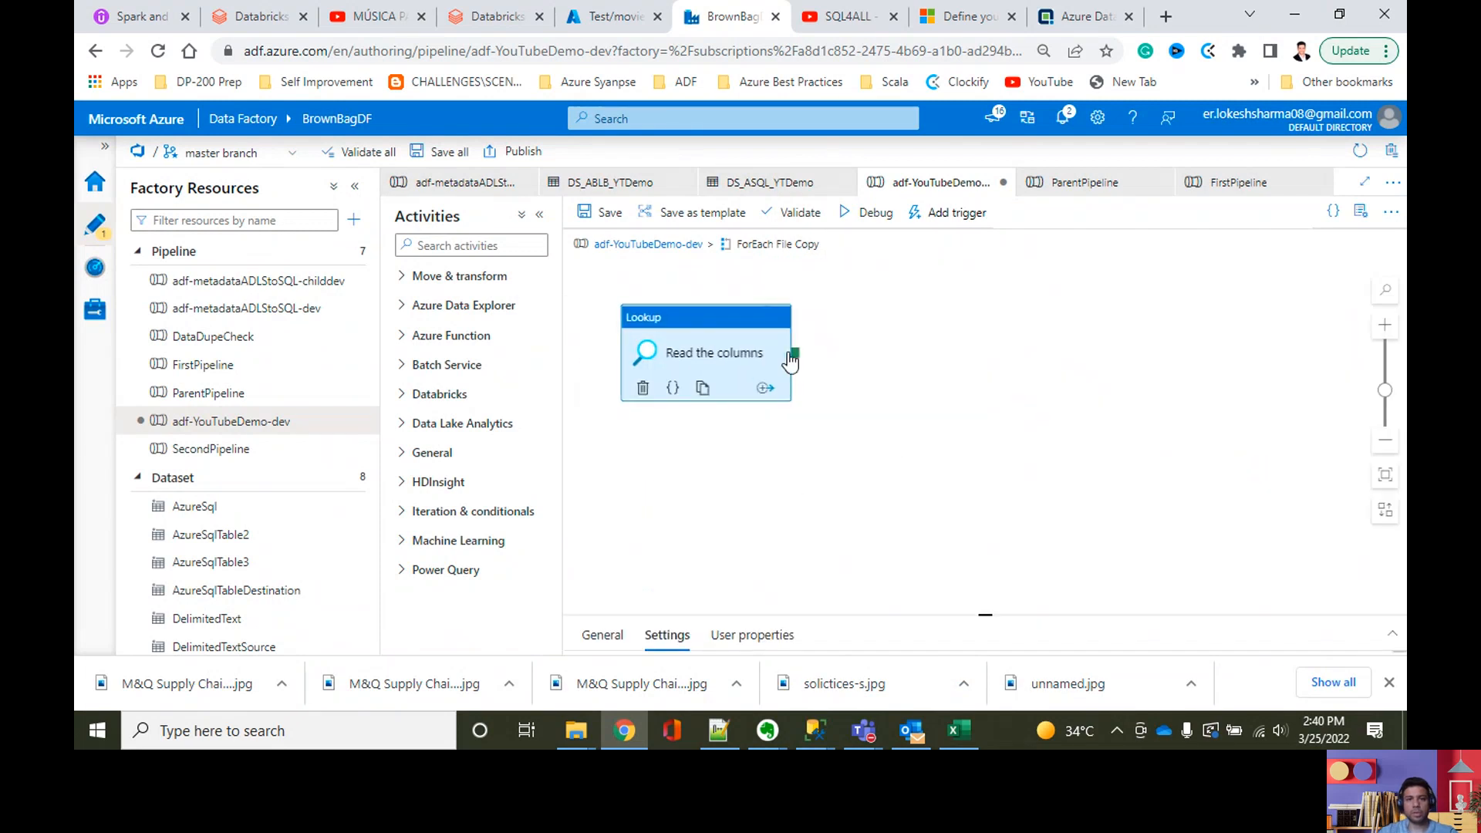
left_click(461, 246)
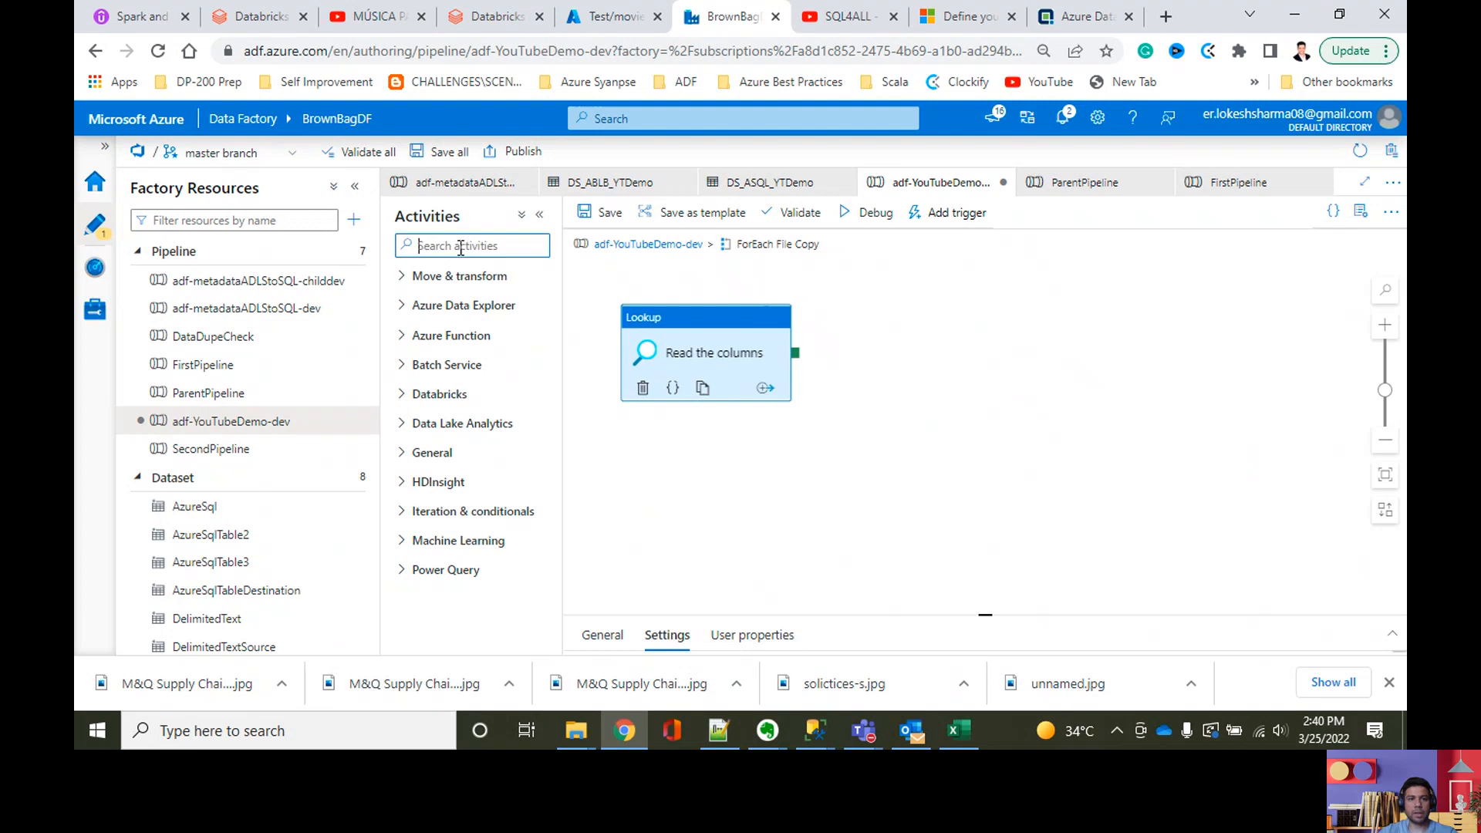
type("copy")
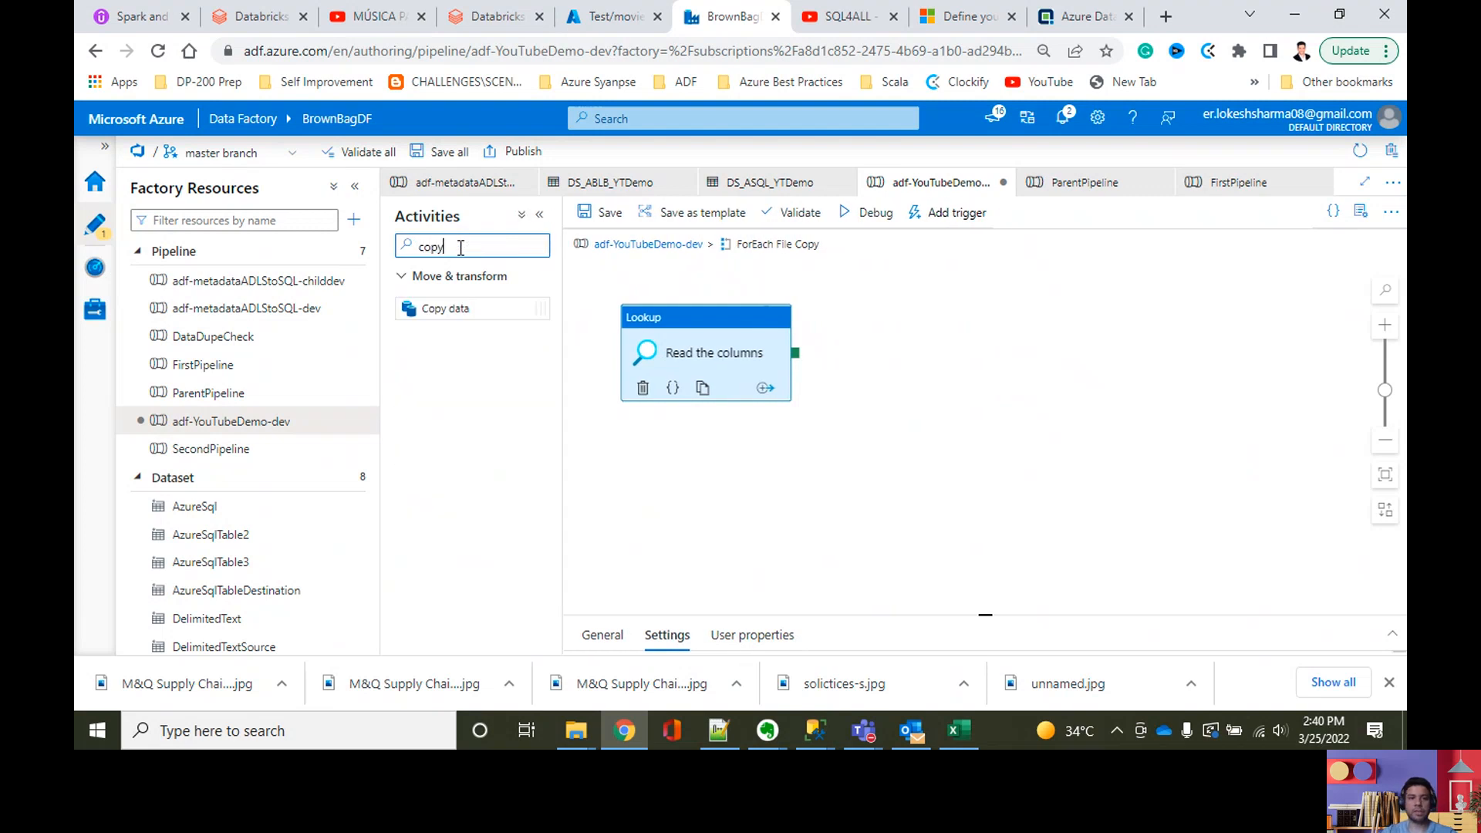
left_click_drag(473, 307, 1016, 349)
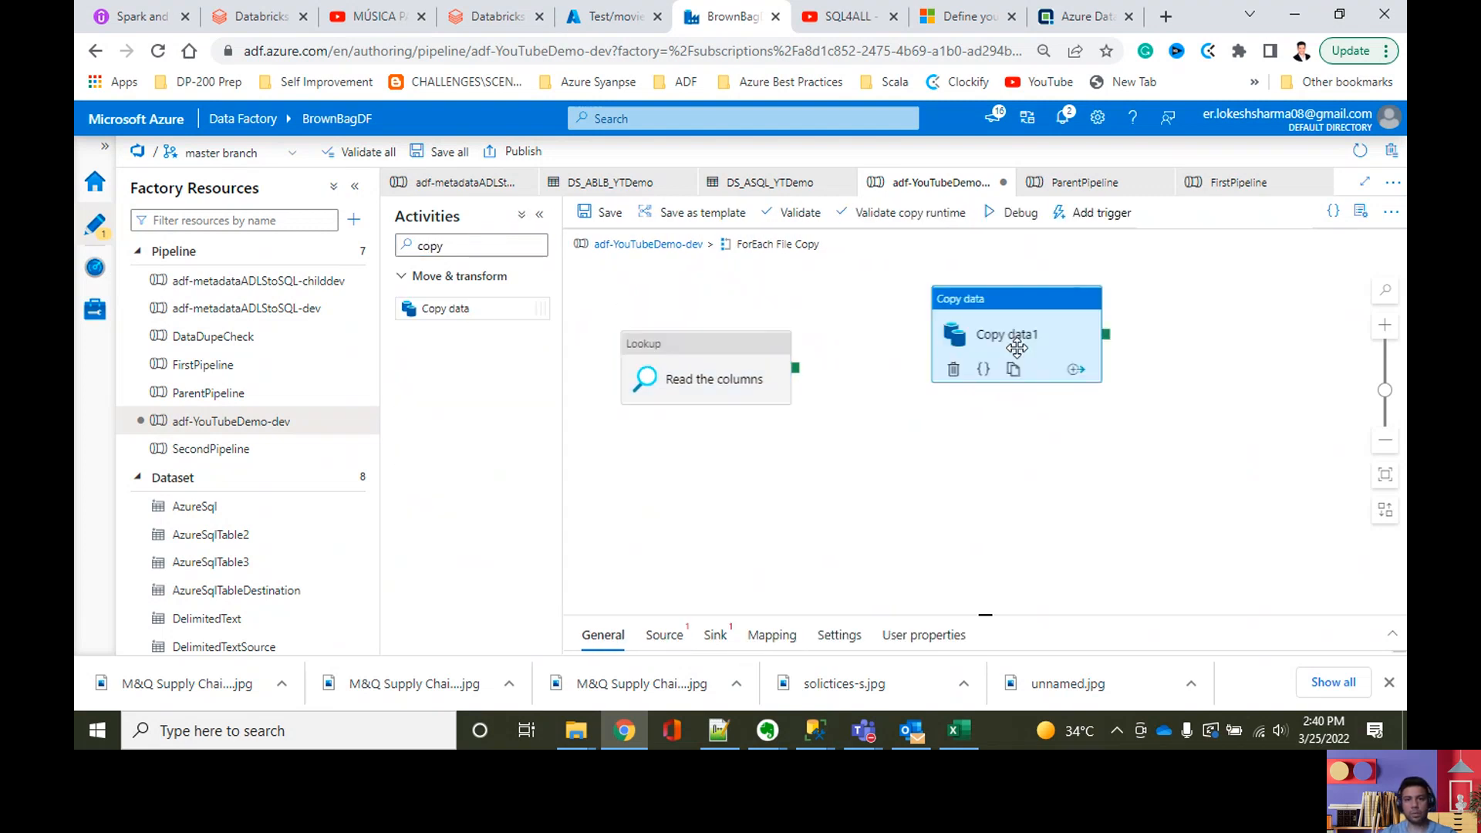
left_click_drag(703, 355, 706, 289)
left_click_drag(799, 311, 956, 378)
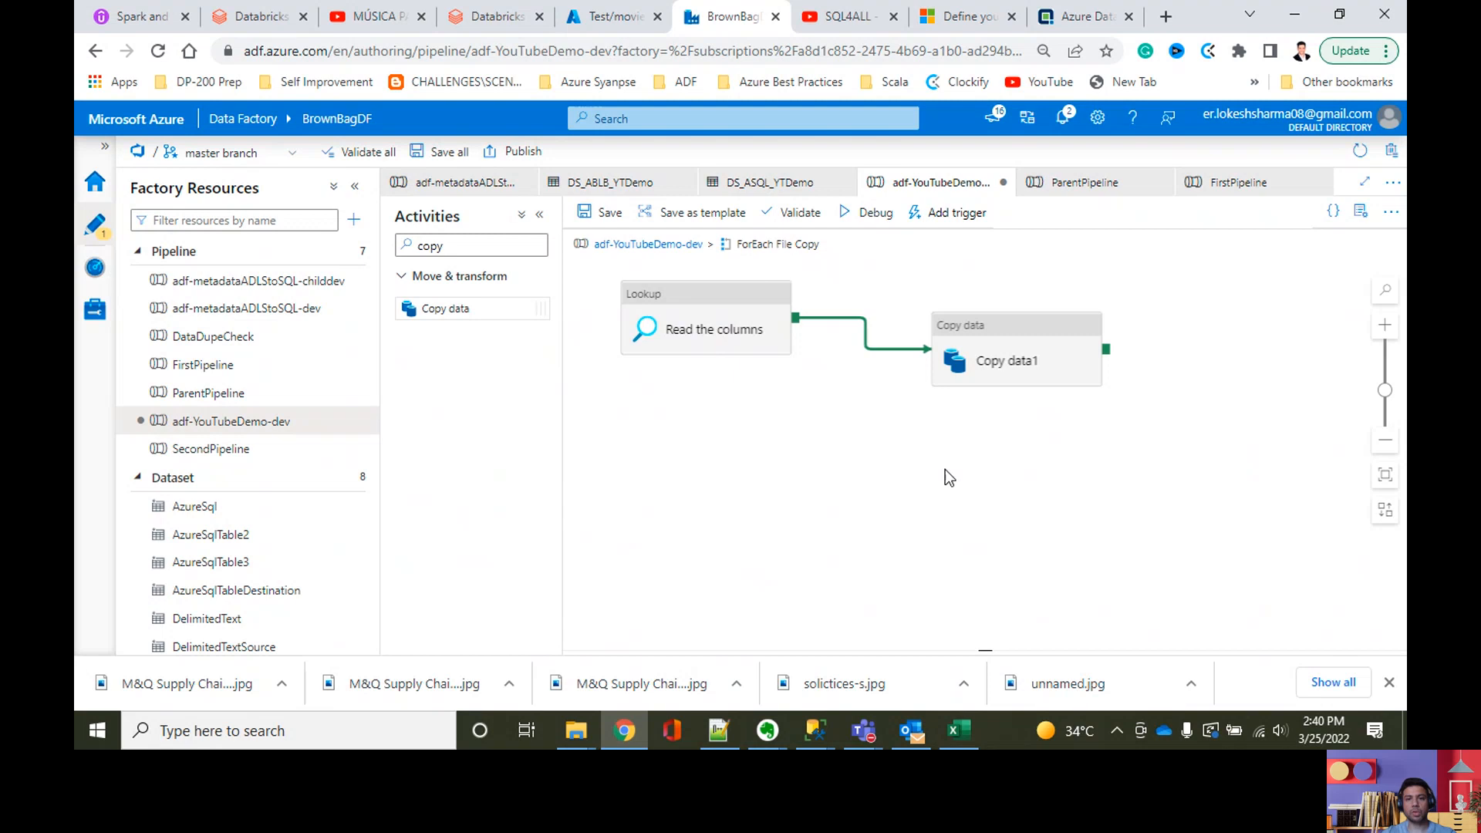
Step: Rename the new copy activity to Copy data
left_click(1050, 370)
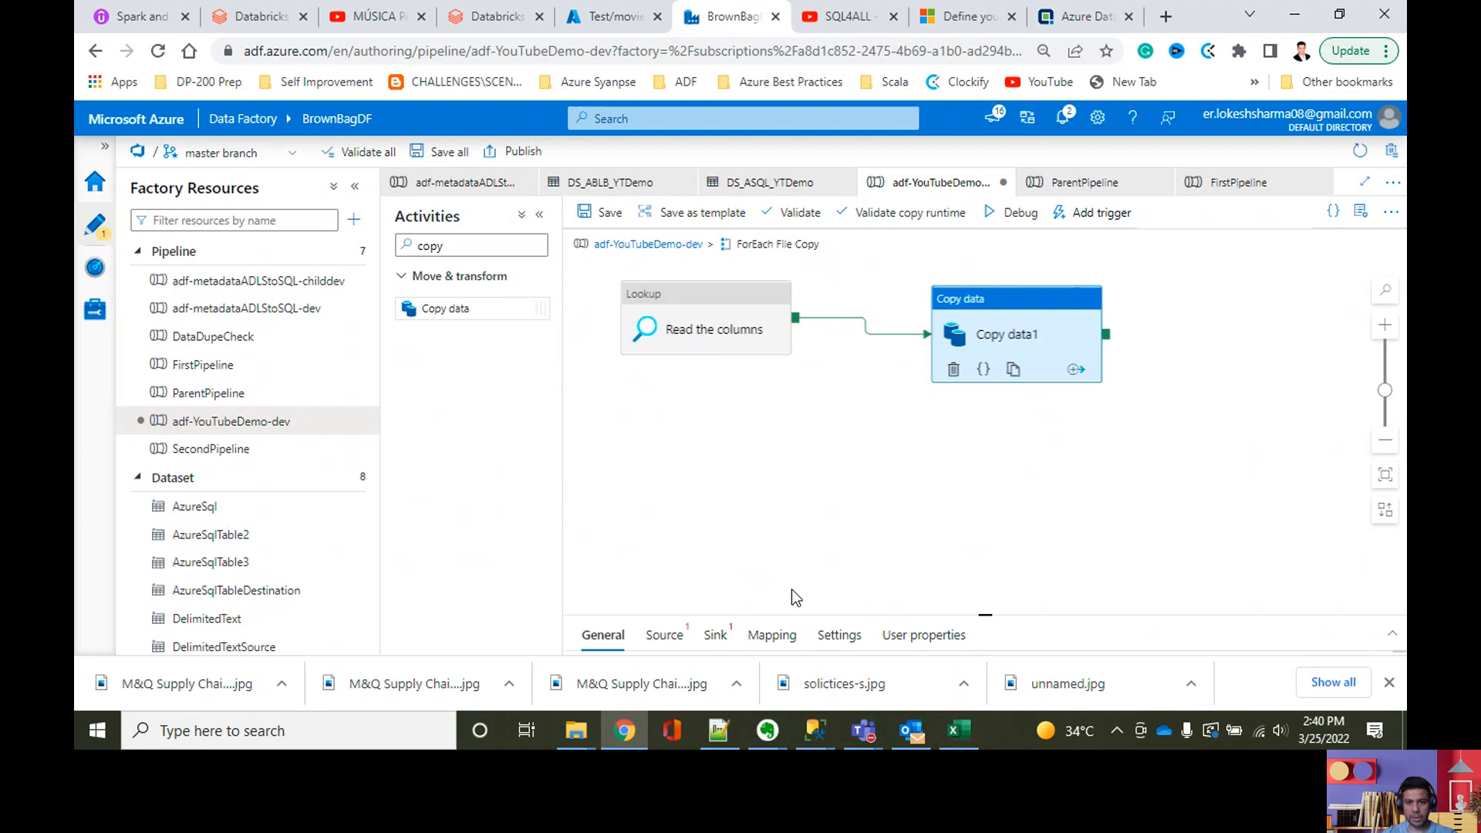
mouse_move(996, 610)
left_mouse_down()
mouse_move(1002, 510)
mouse_move(992, 590)
left_mouse_up()
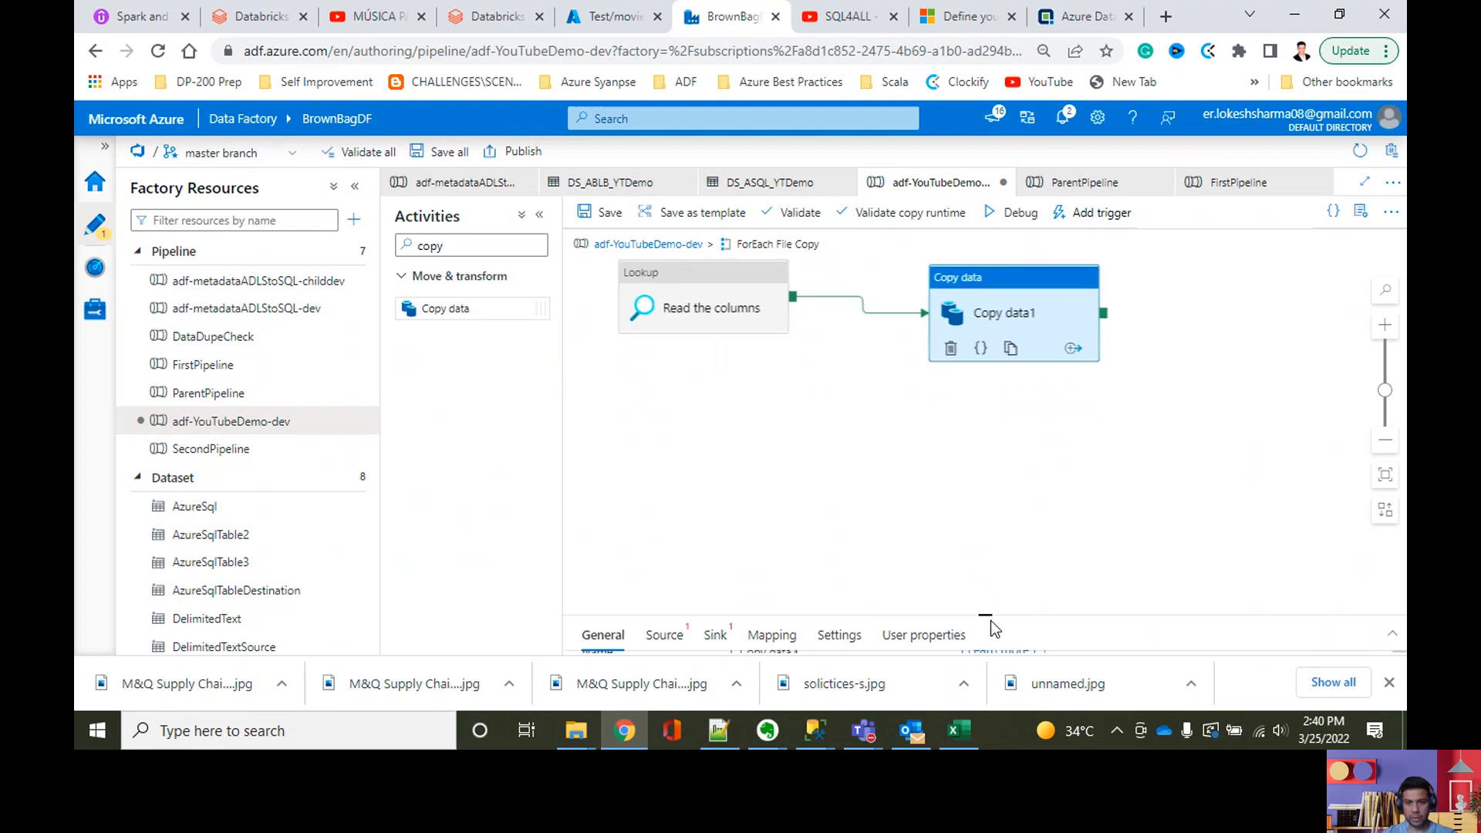
left_click_drag(988, 615, 985, 389)
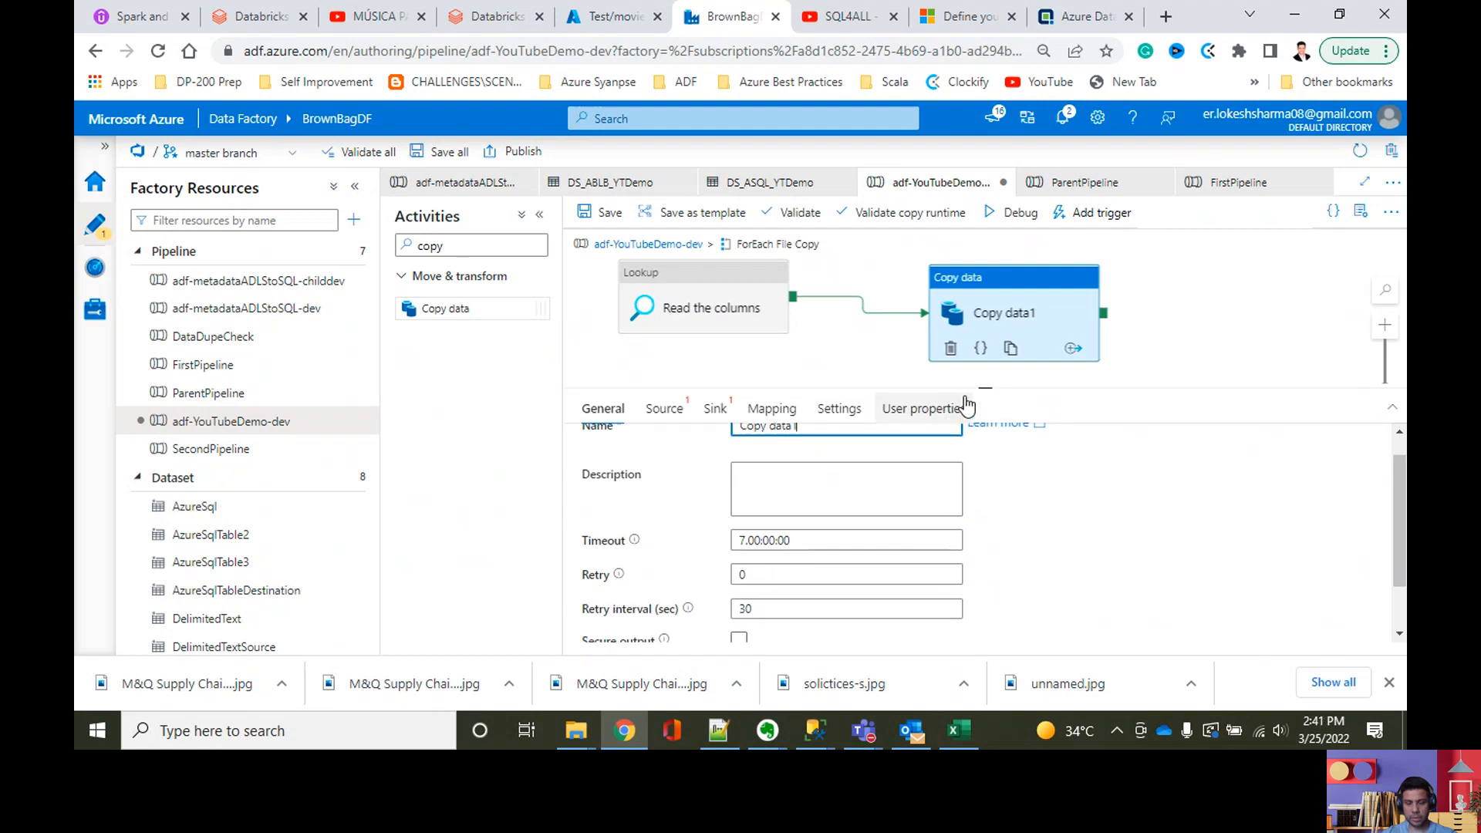
left_click_drag(979, 388, 985, 486)
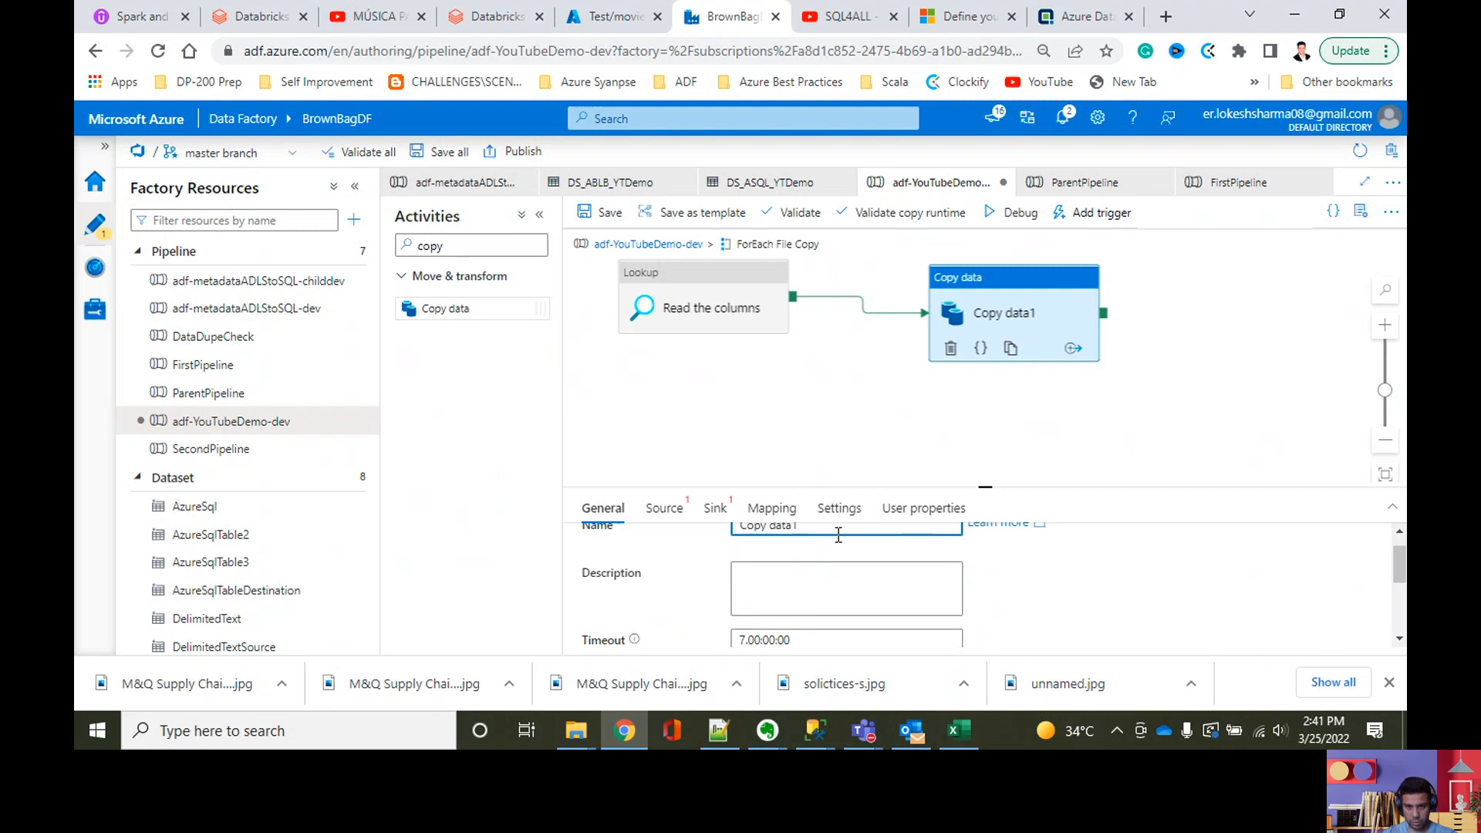
key("BackSpace")
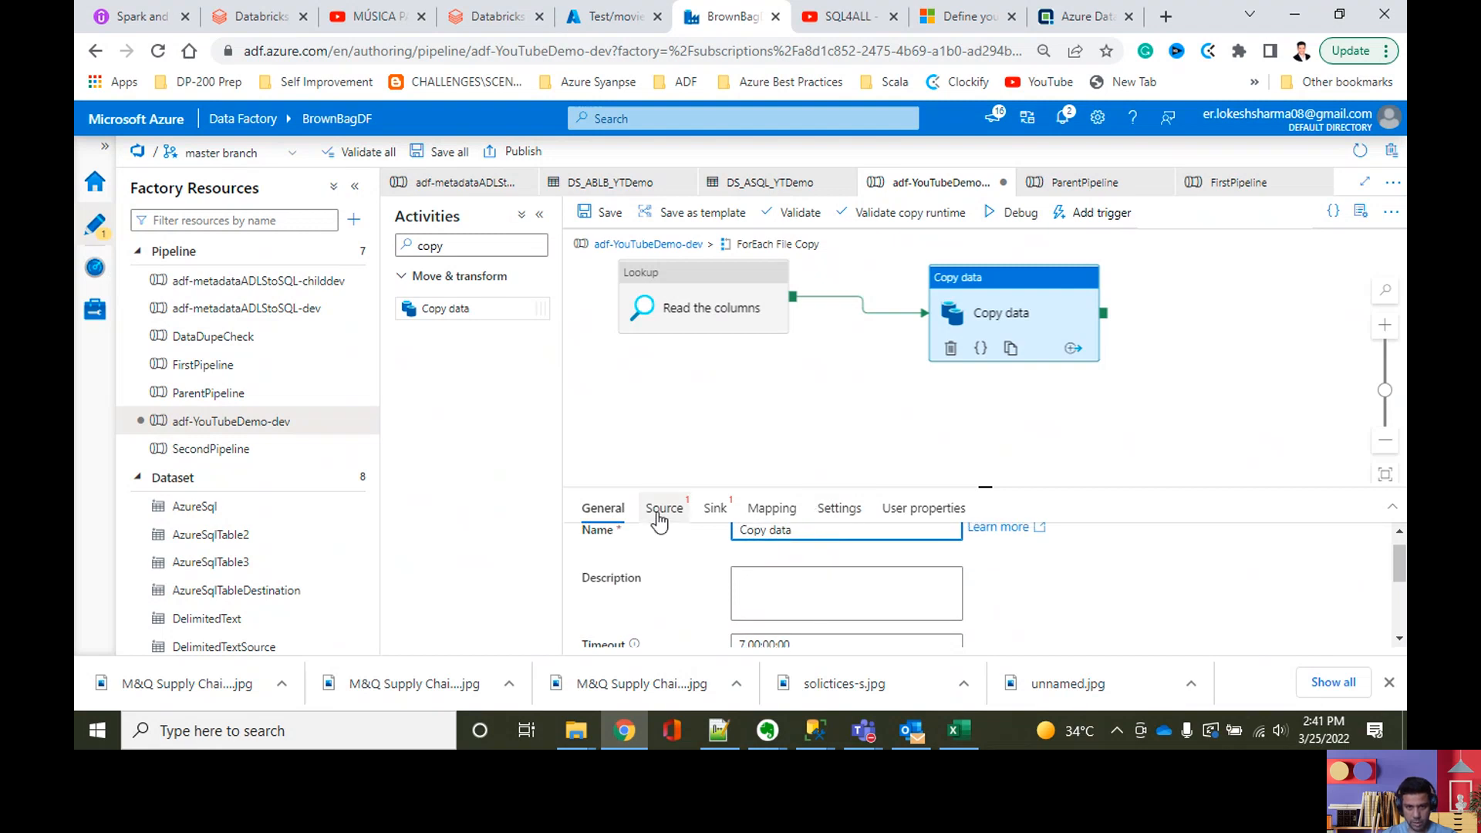
Step: Set the copy activity's source dataset to DS_ABLB_YTDemo and open the dynamic content editor for its SourceFileName property
left_click(663, 509)
left_click(856, 556)
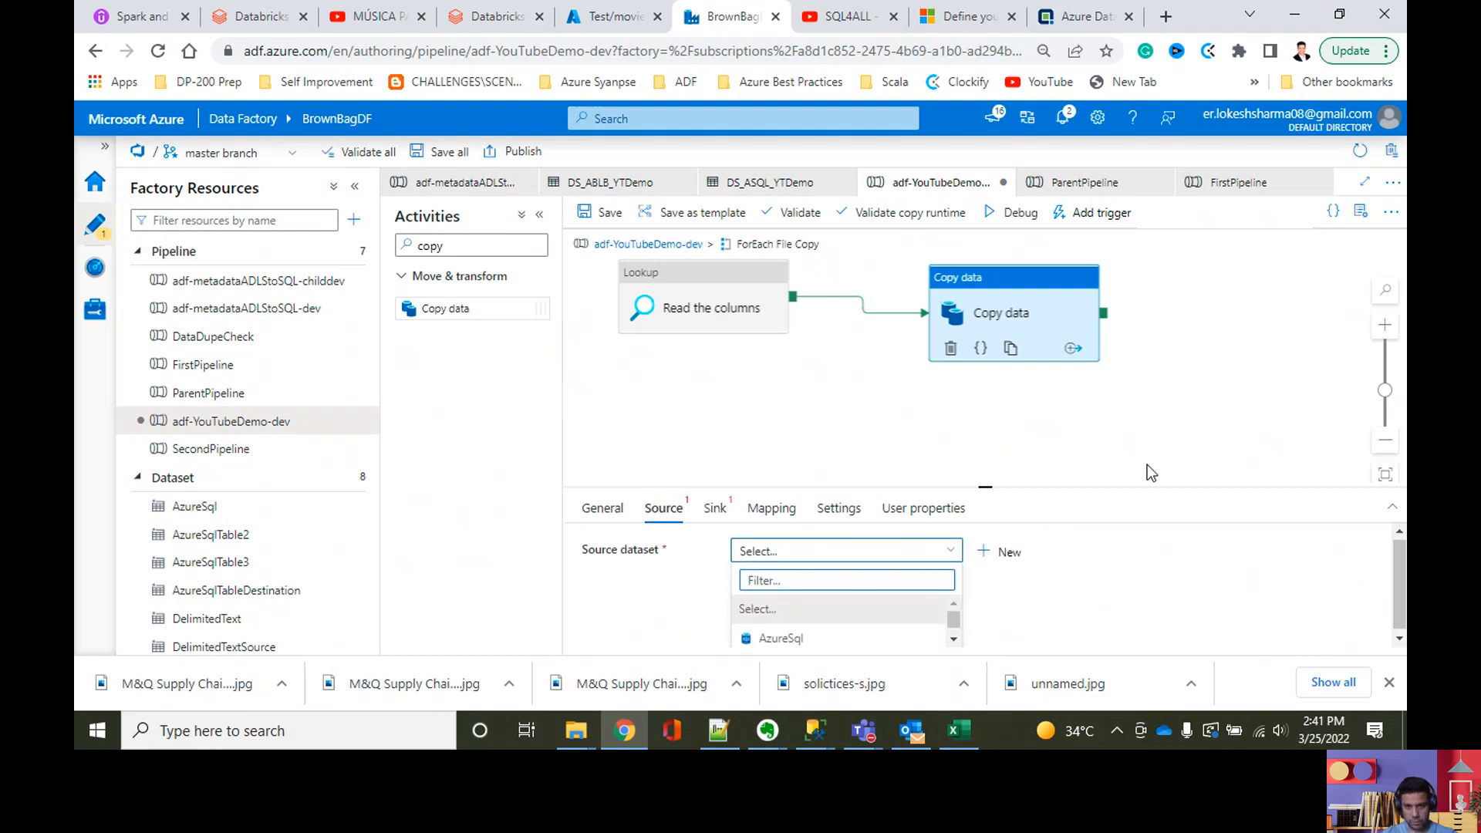
left_click_drag(992, 486, 987, 300)
scroll(910, 475, "down", 1)
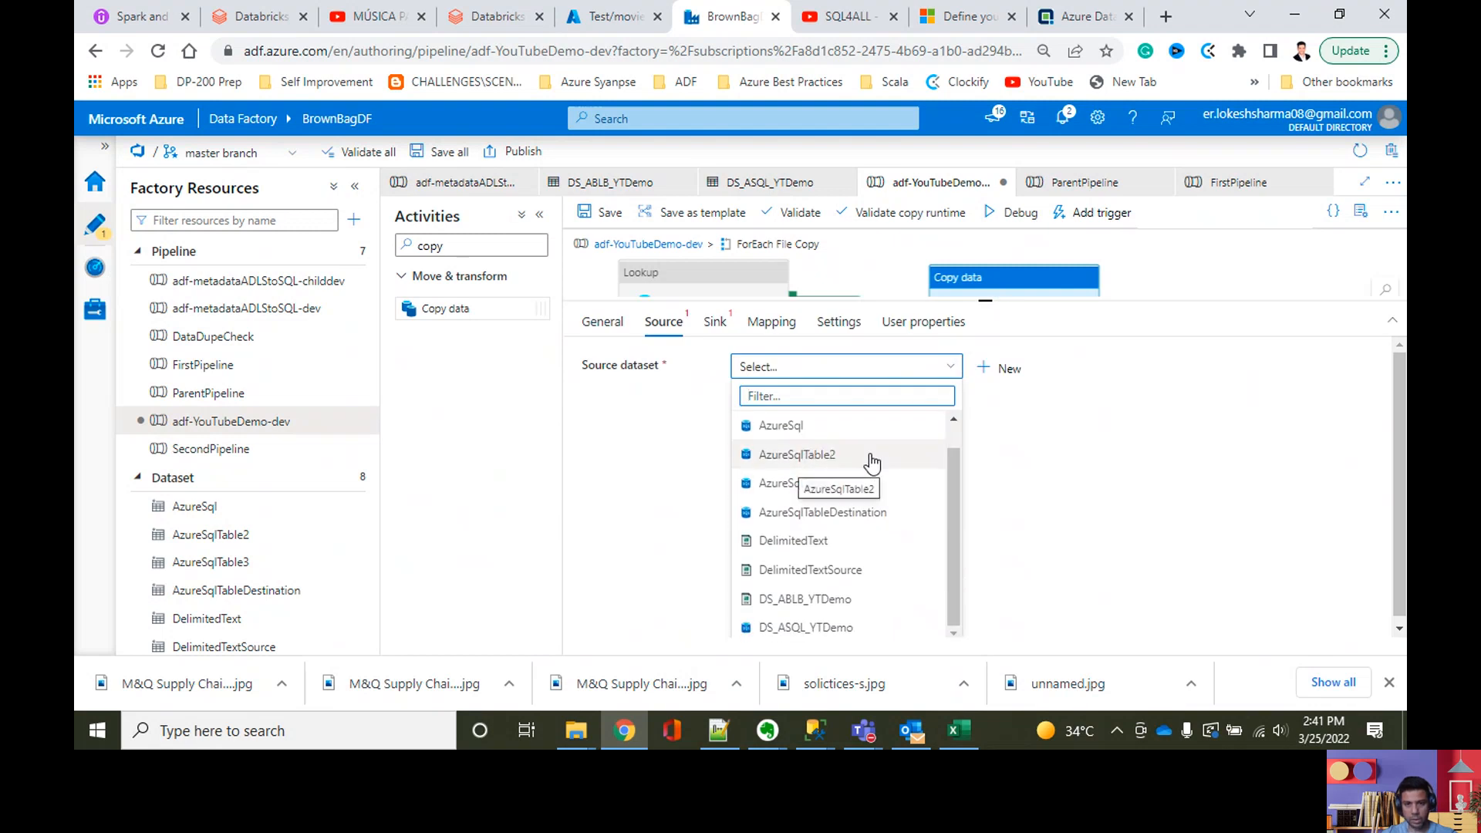
left_click(810, 600)
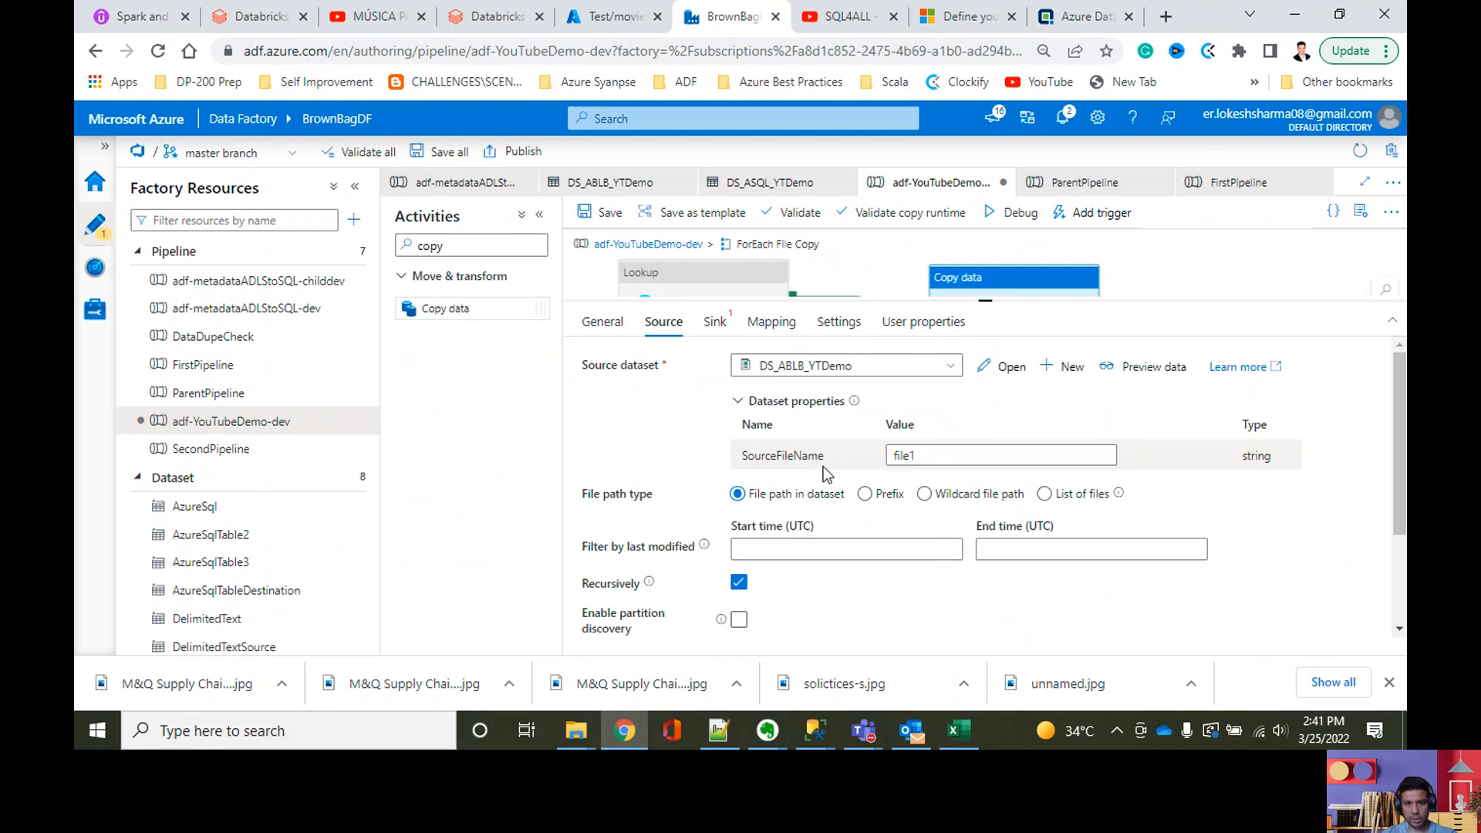
double_click(938, 454)
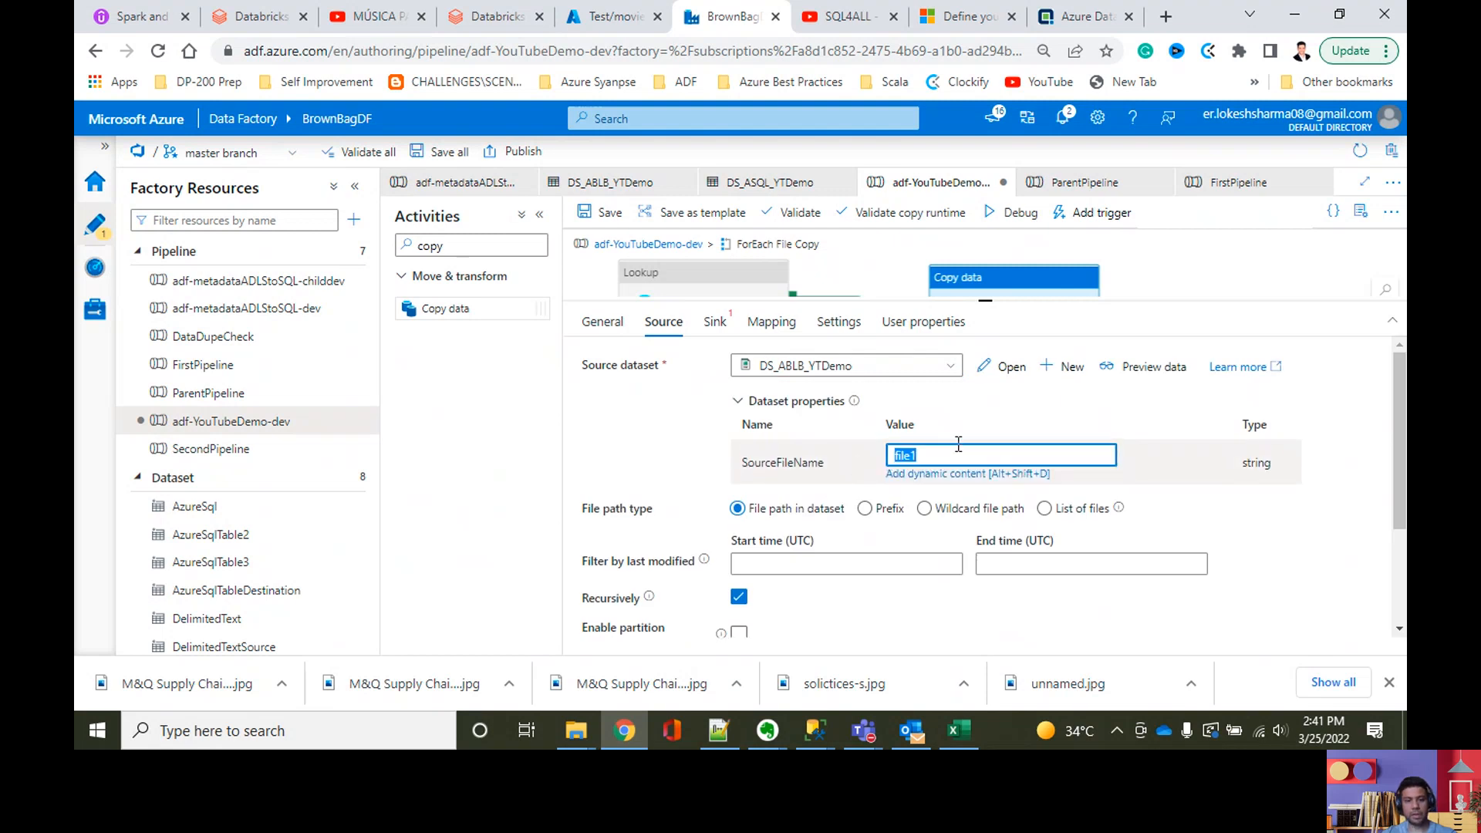
left_click(959, 474)
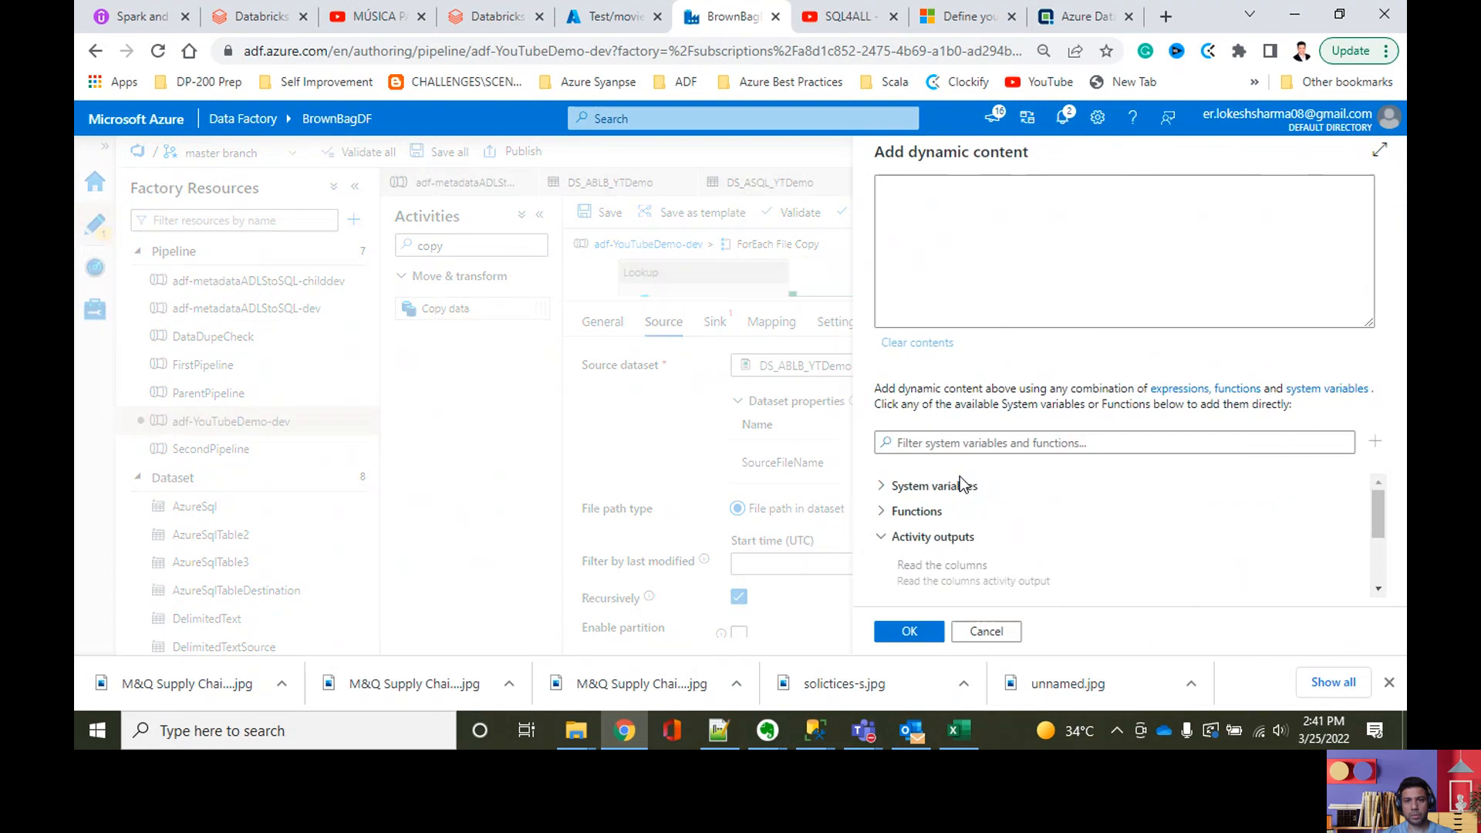
left_click(967, 235)
type("@item")
key("BackSpace")
key("BackSpace")
key("BackSpace")
key("BackSpace")
key("BackSpace")
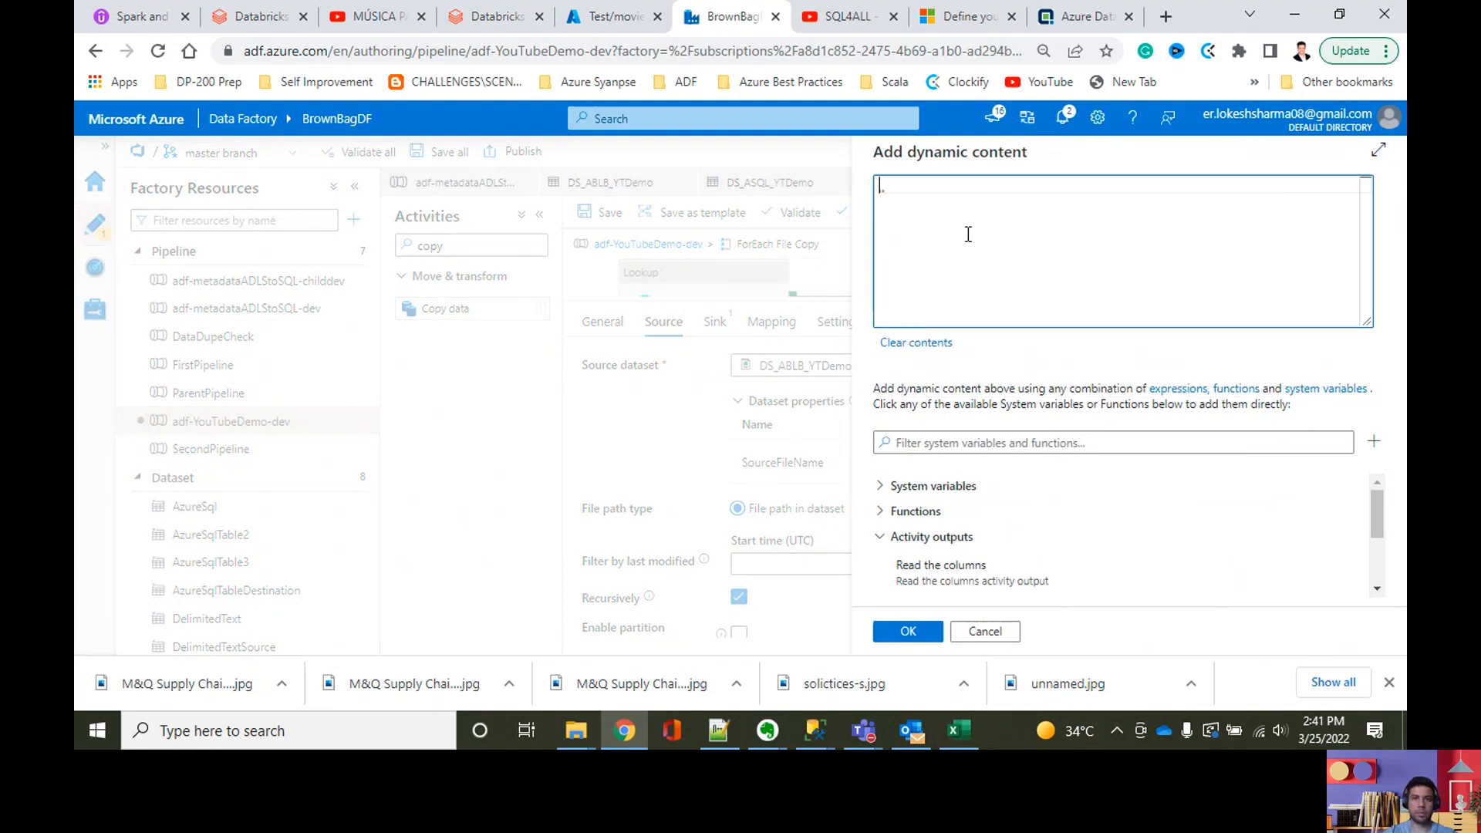
scroll(1112, 586, "down", 3)
scroll(1031, 575, "down", 1)
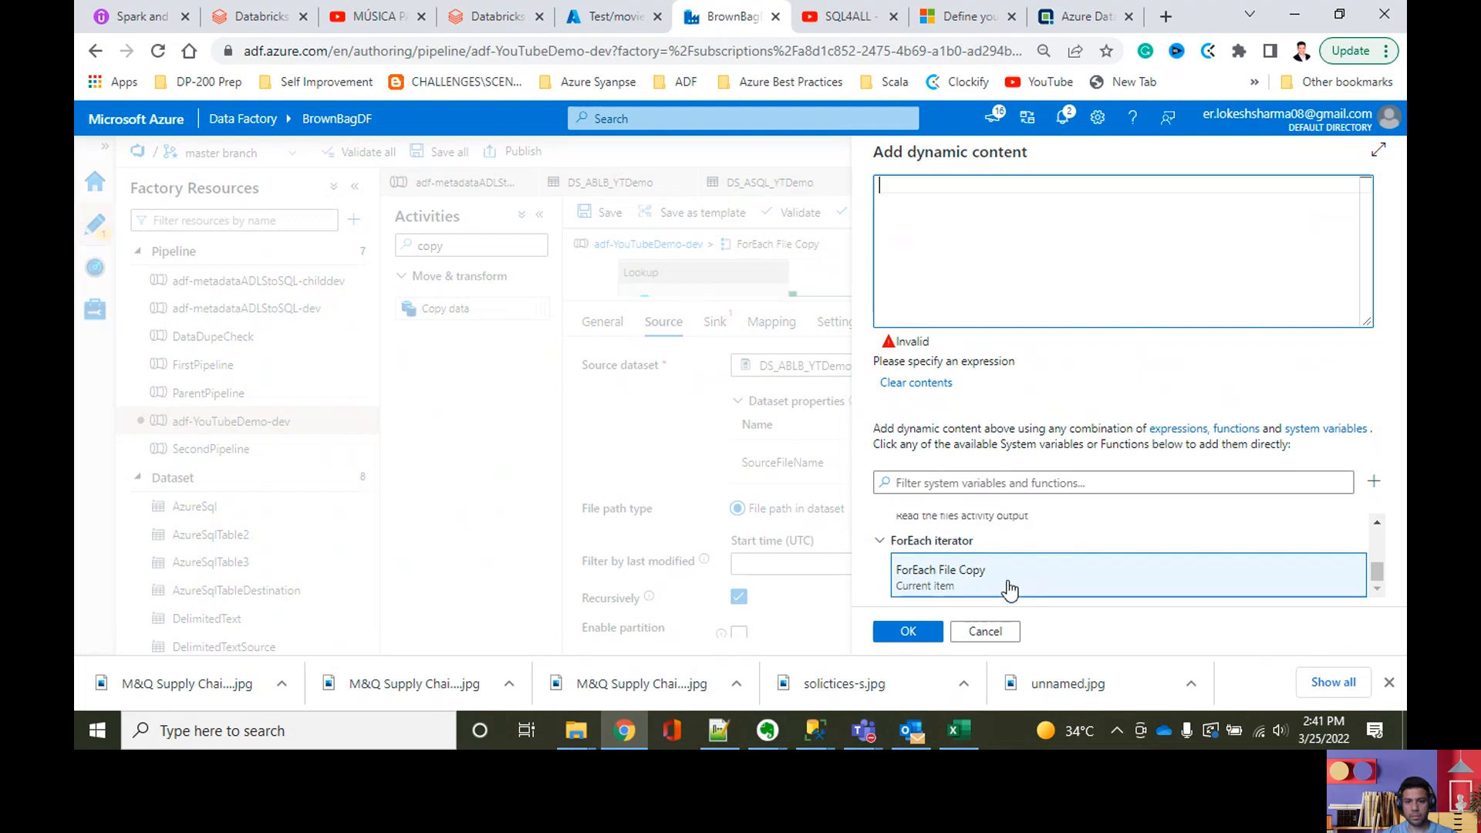
left_click(1008, 579)
type(".")
key("ctrl+v")
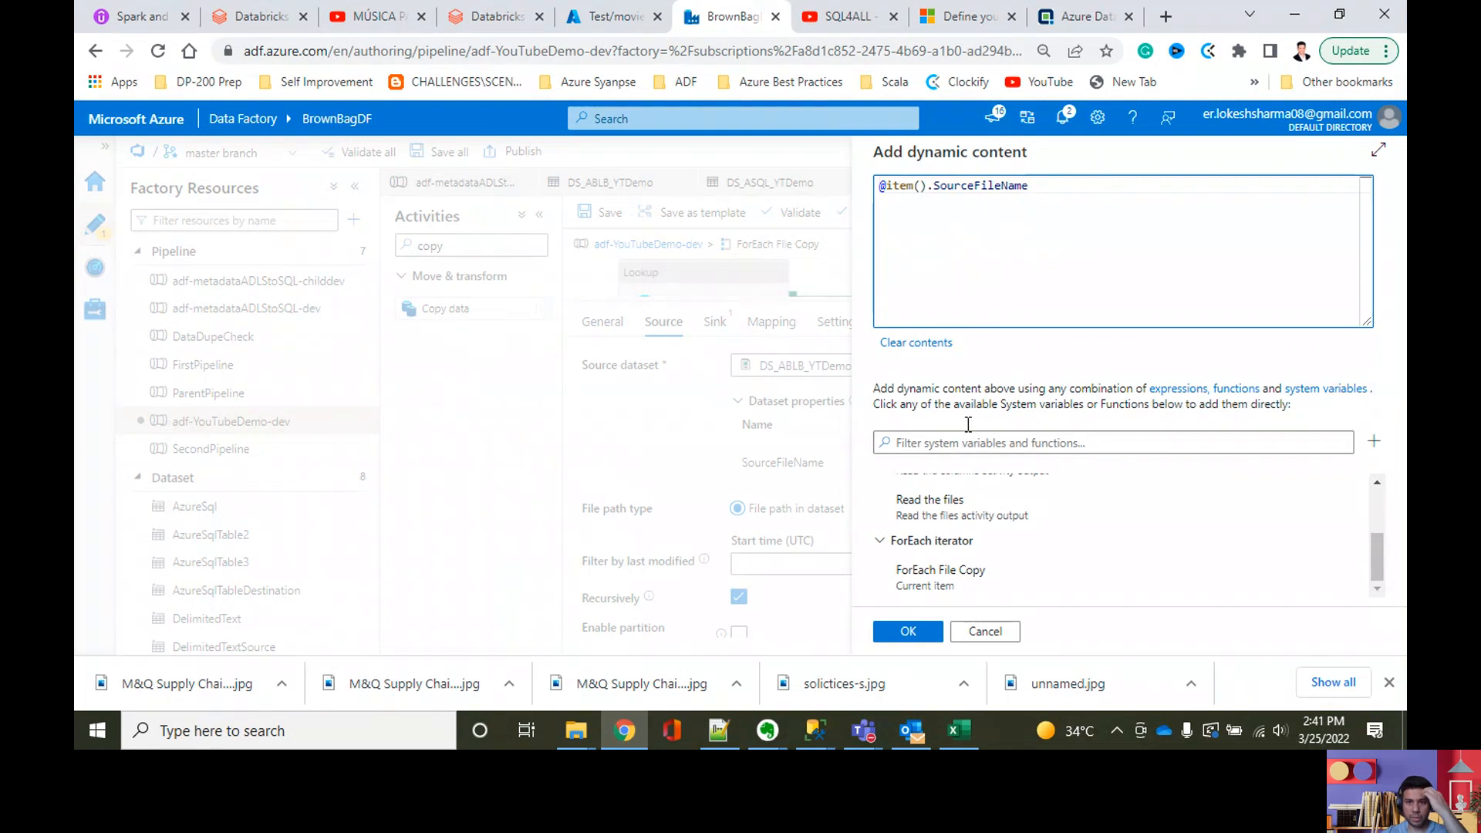
left_click(923, 632)
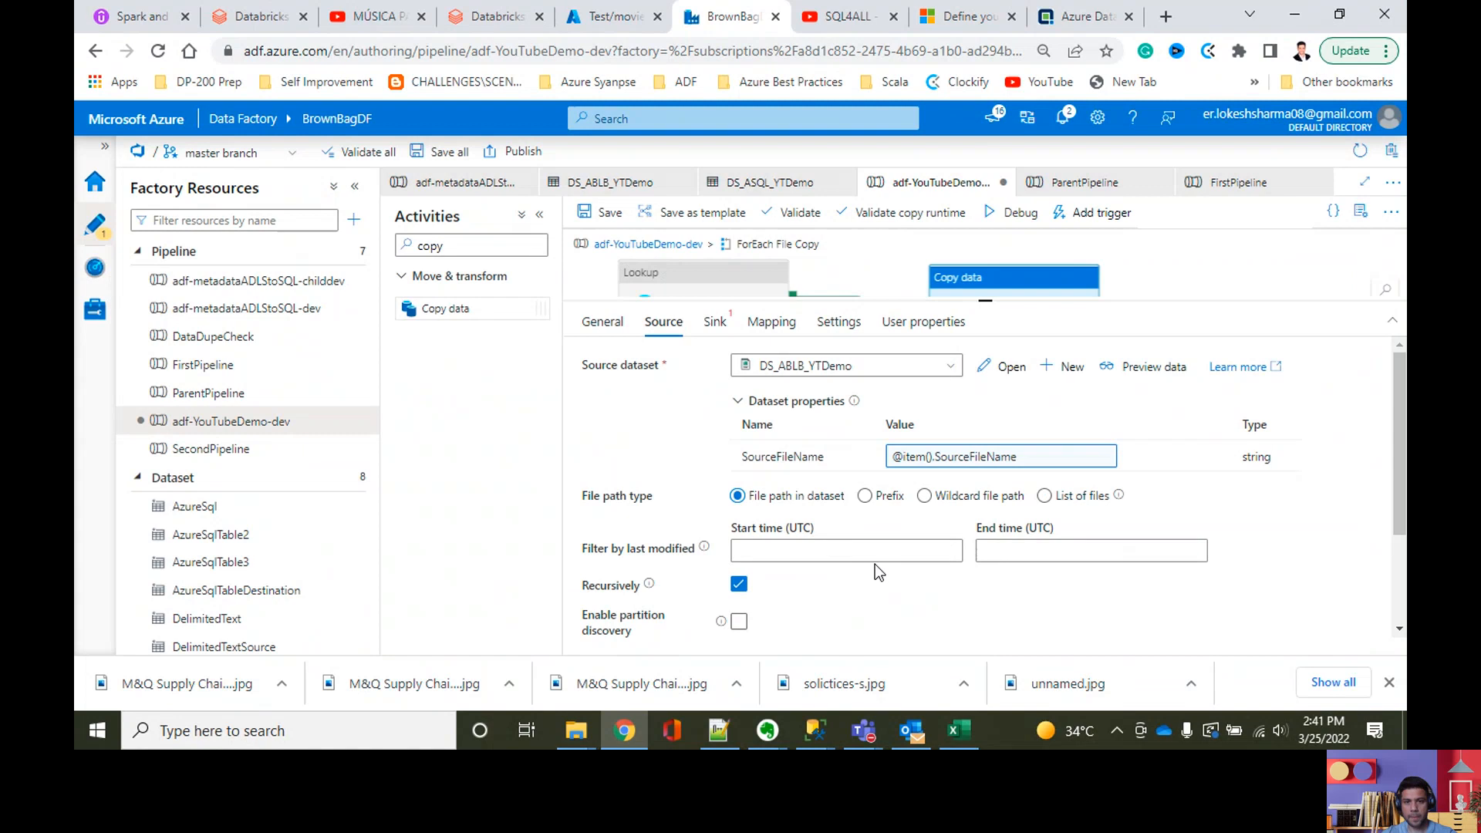
Step: Set the copy activity's sink dataset to DS_ASQL_YTDemo
left_click(714, 321)
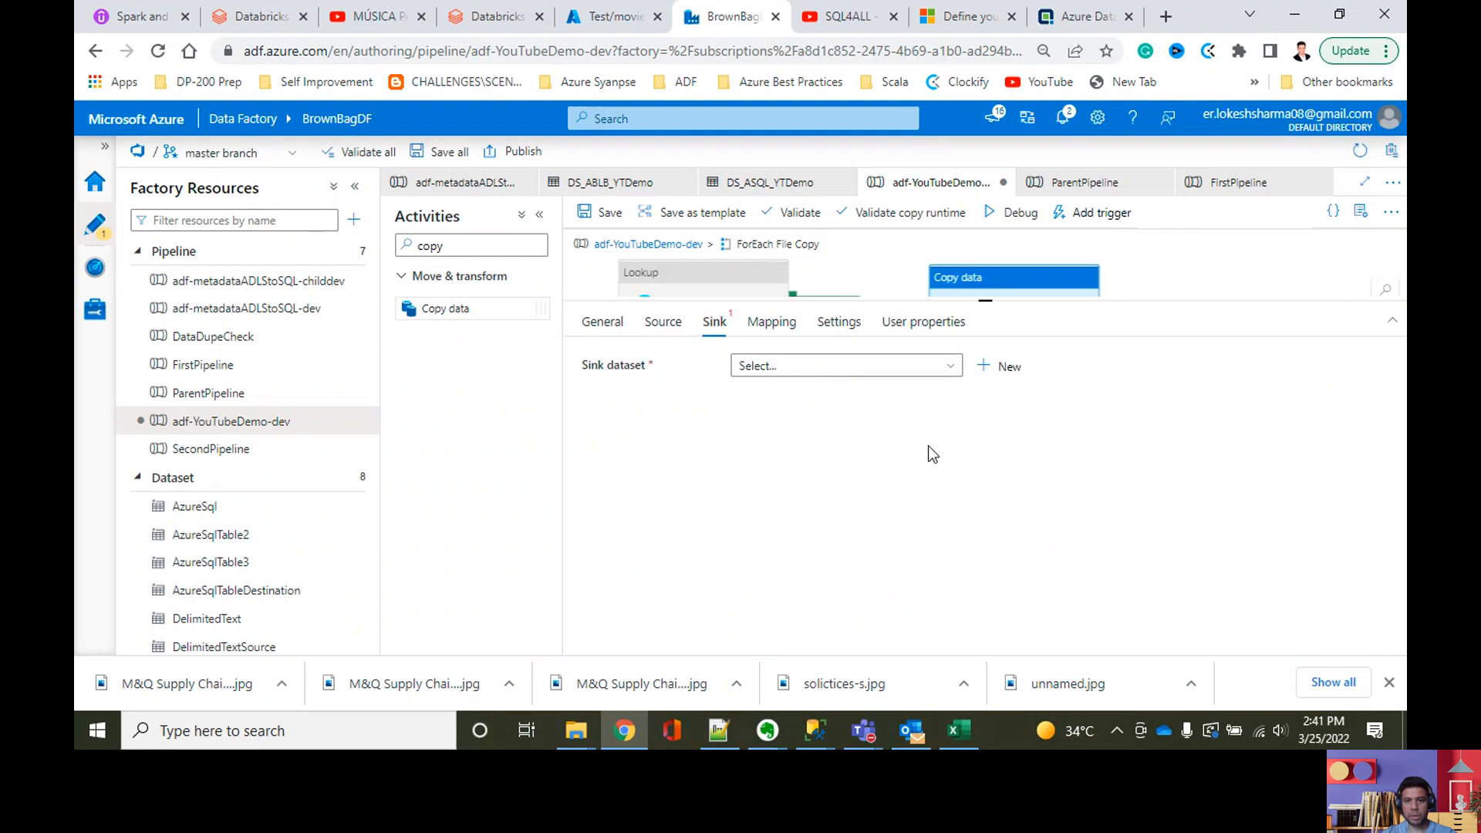
left_click(925, 373)
scroll(886, 496, "down", 1)
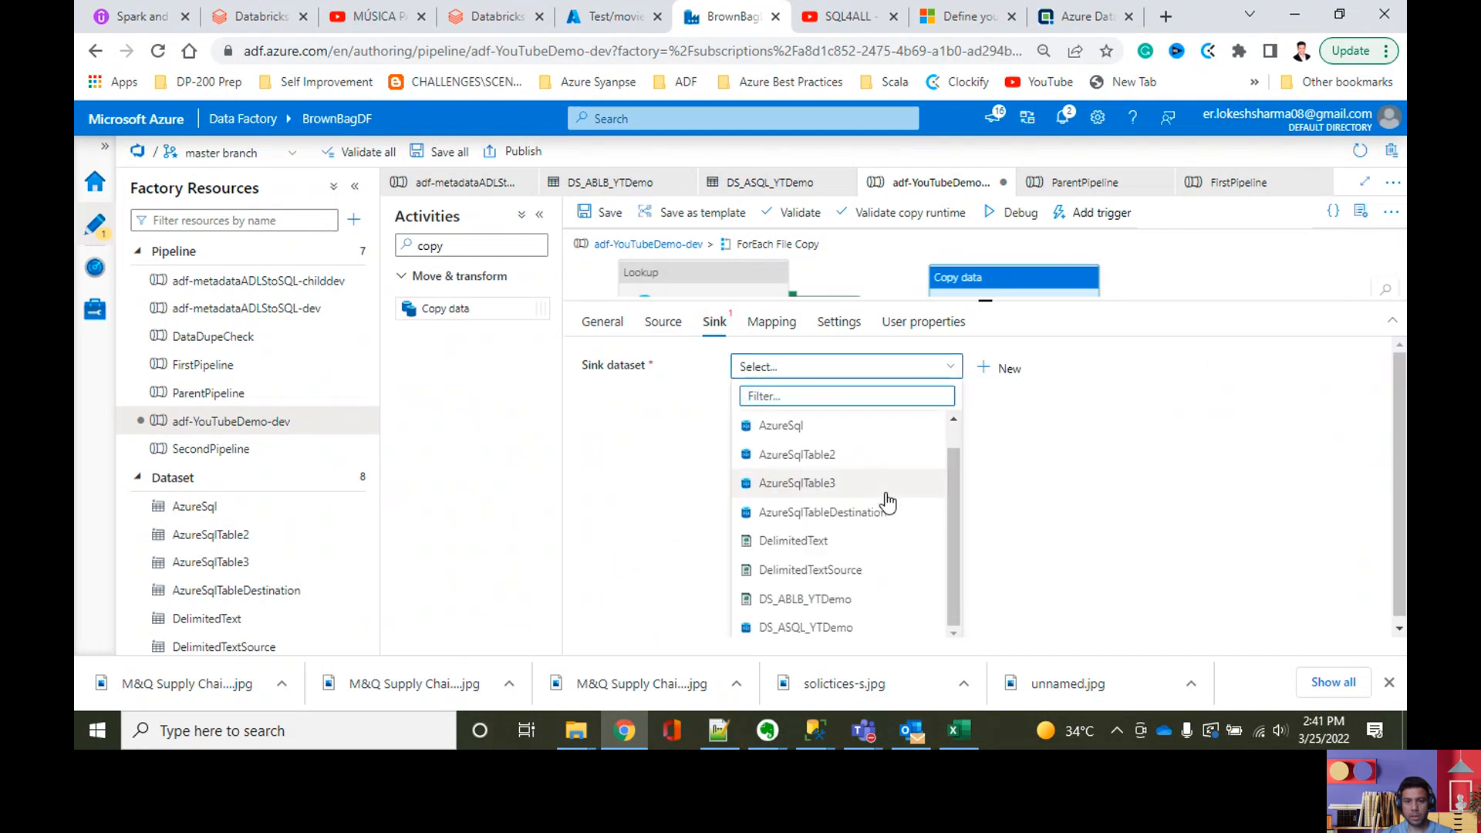
left_click(830, 628)
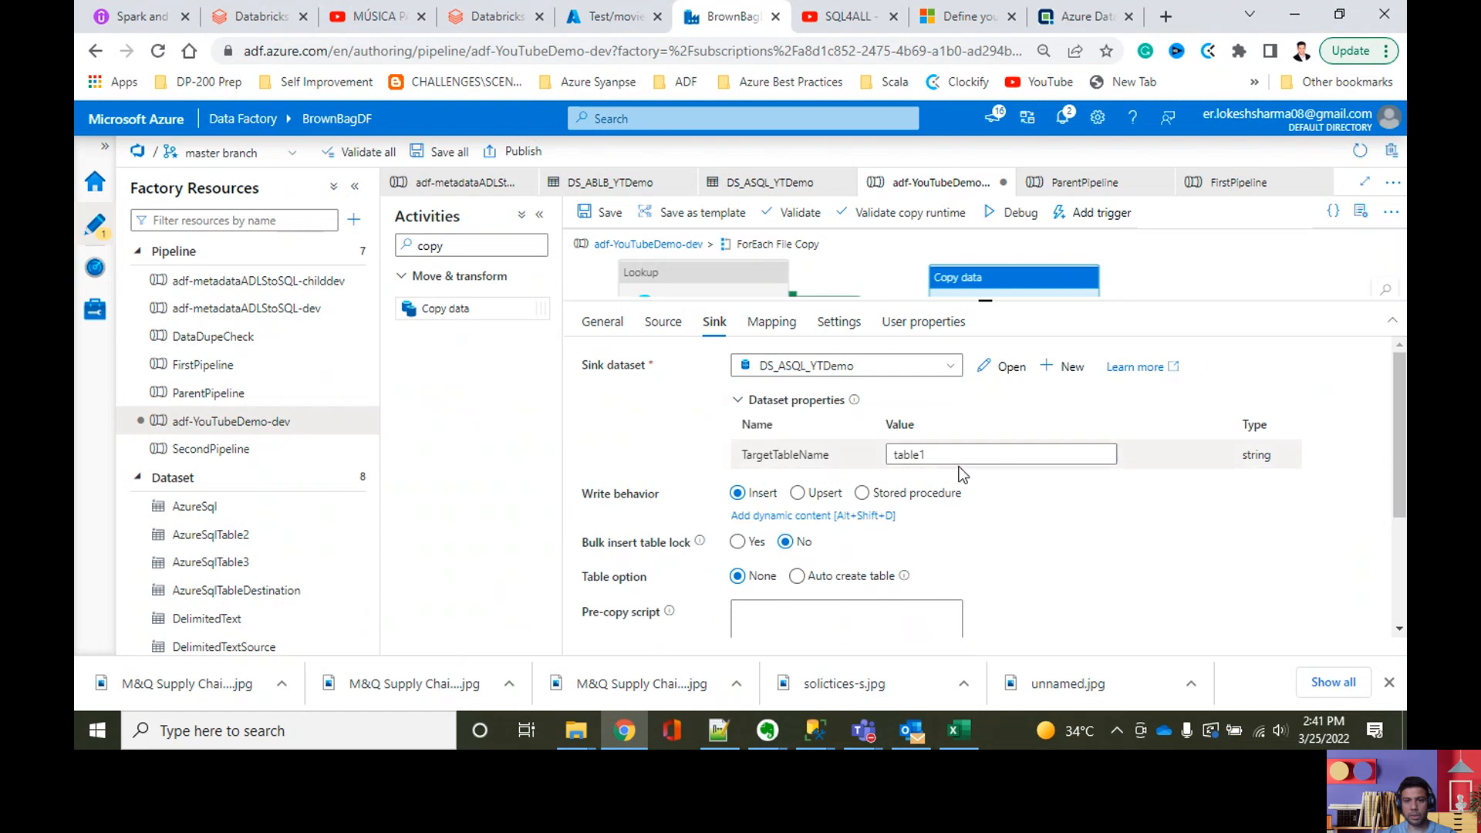
left_click(957, 455)
double_click(908, 454)
left_click(911, 472)
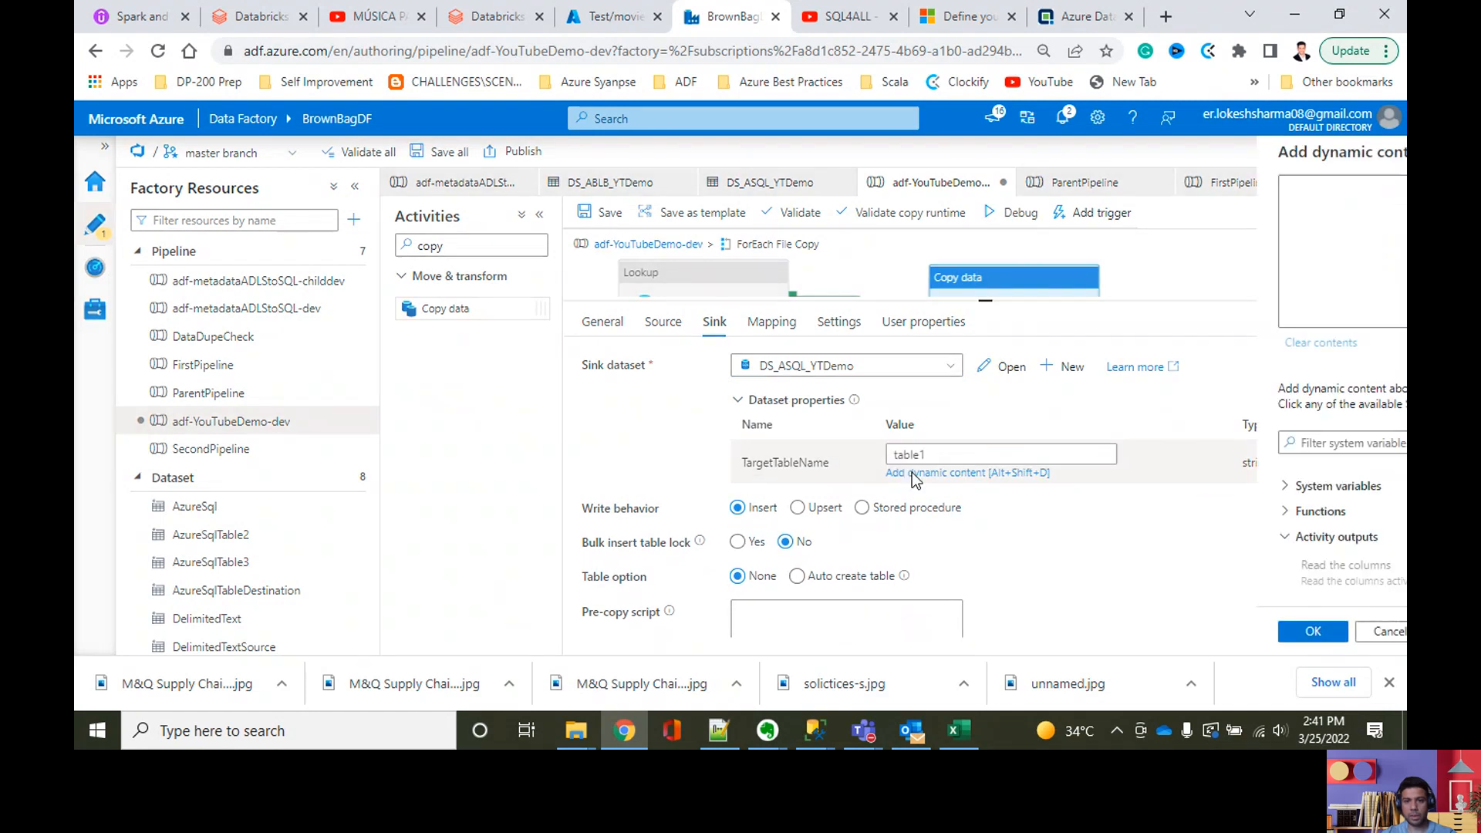
scroll(1024, 519, "down", 3)
left_click(964, 571)
left_click(999, 187)
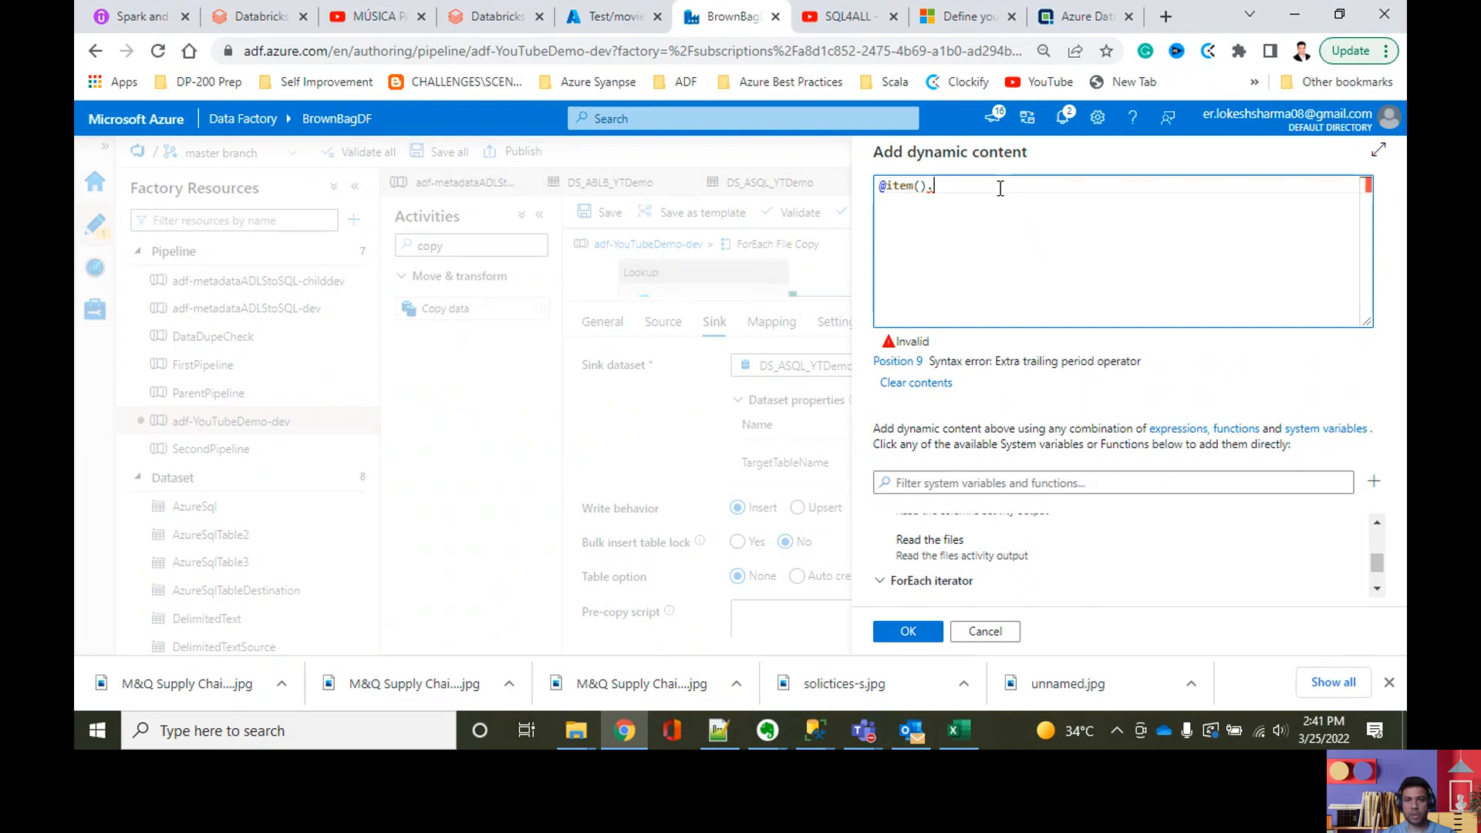
left_click(815, 730)
left_click(887, 623)
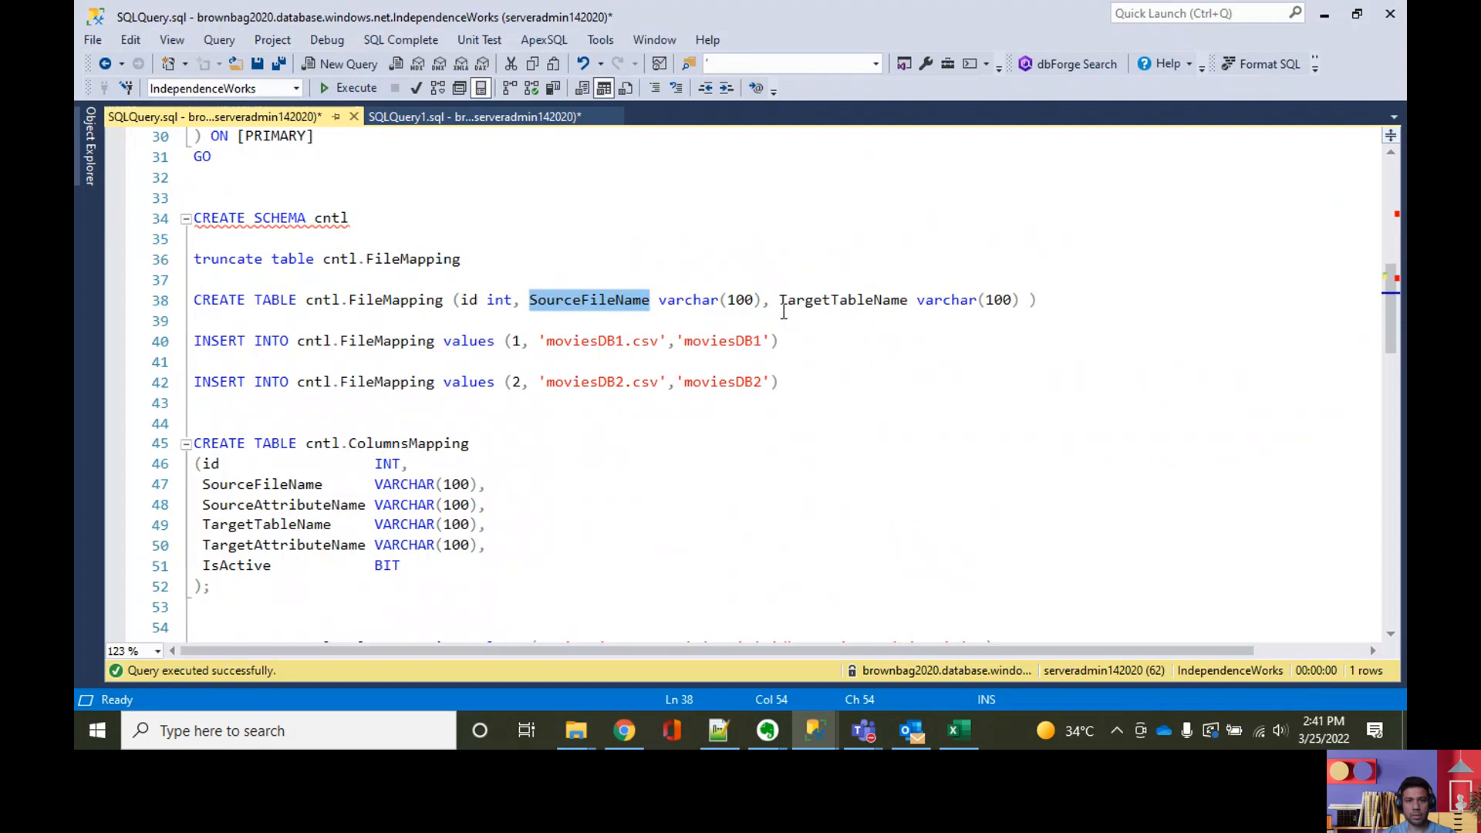
double_click(825, 298)
key("ctrl+c")
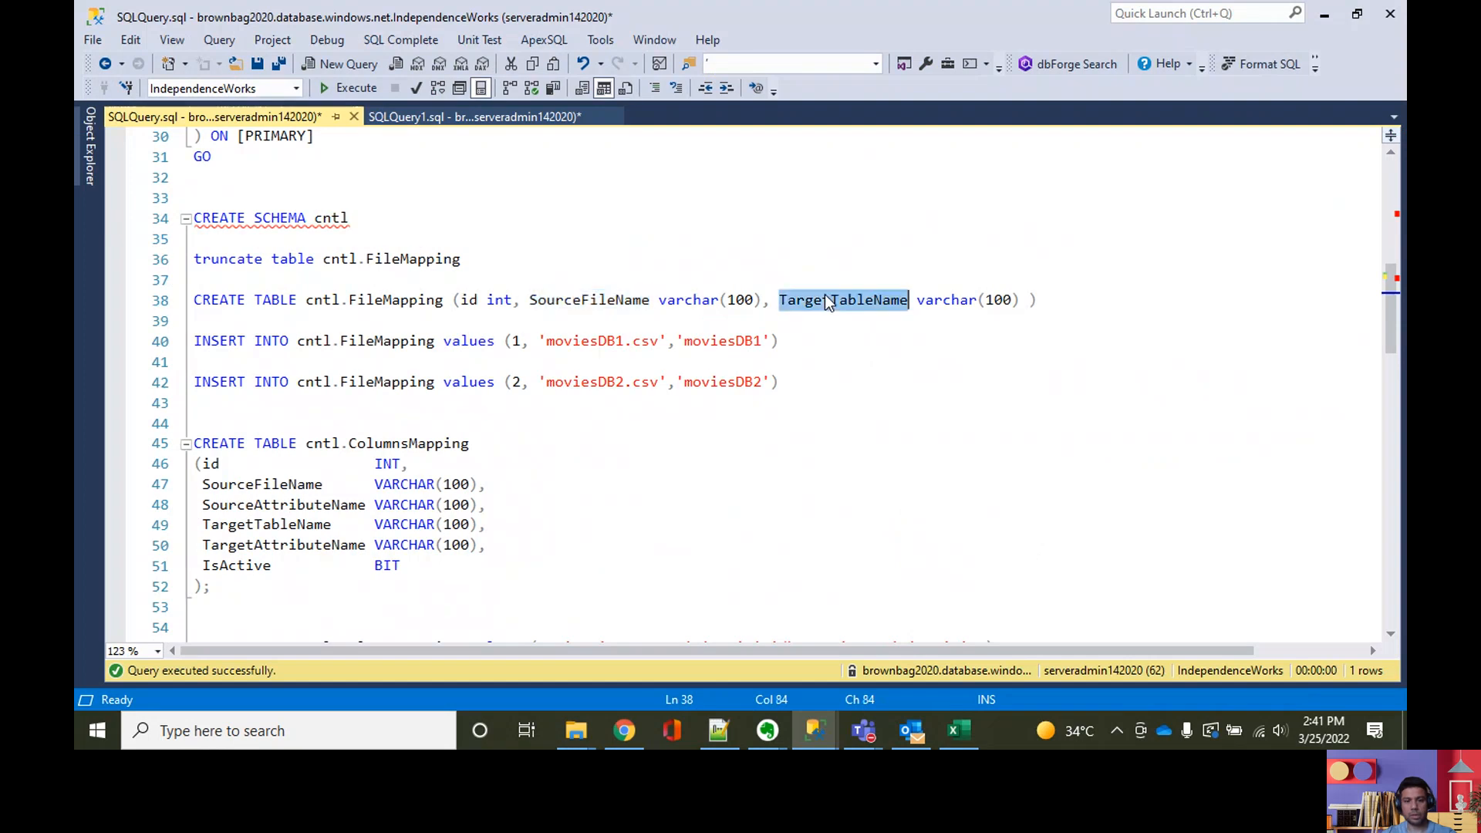
left_click(1330, 24)
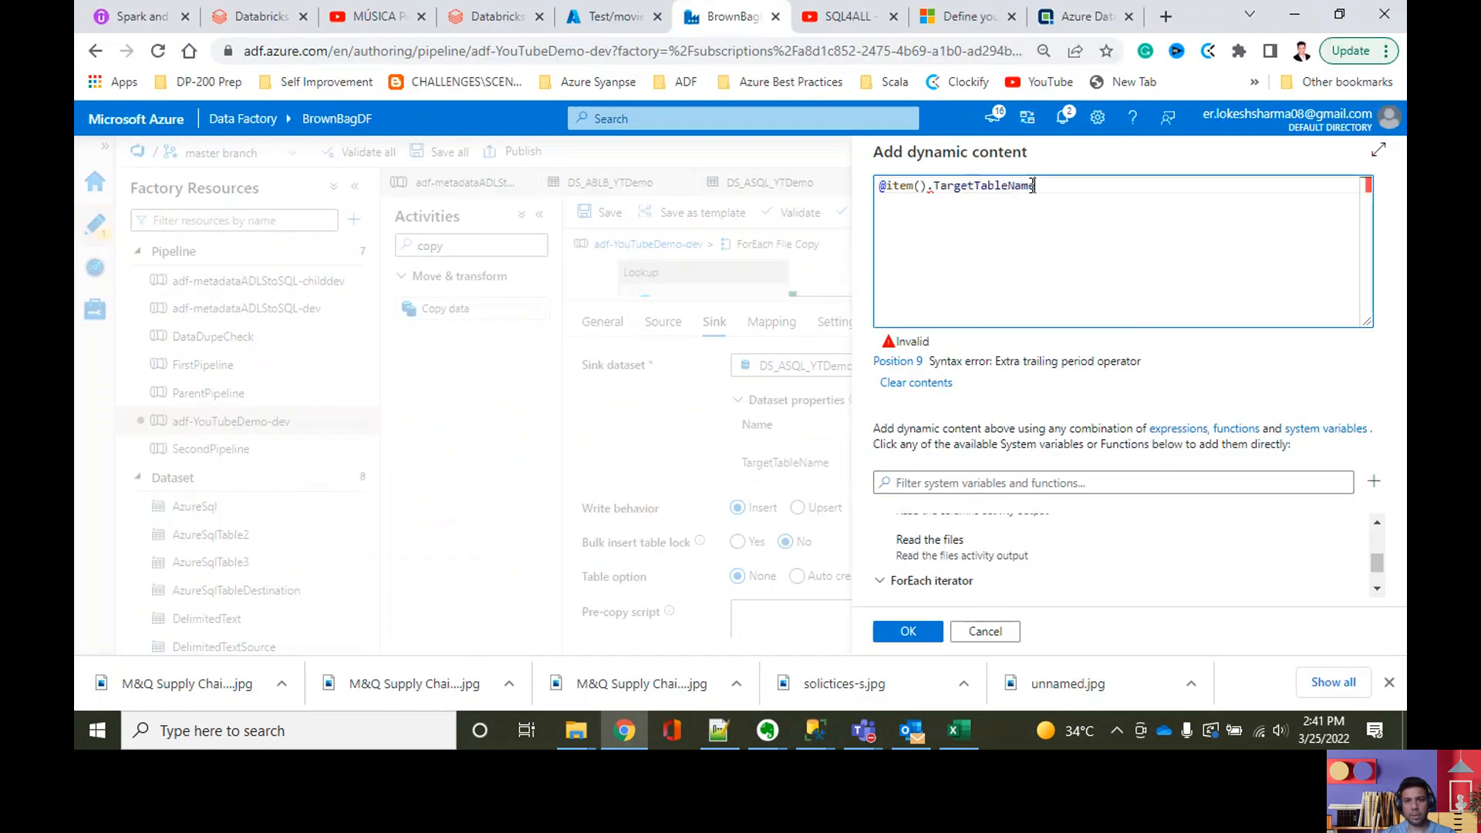
key("ctrl+v")
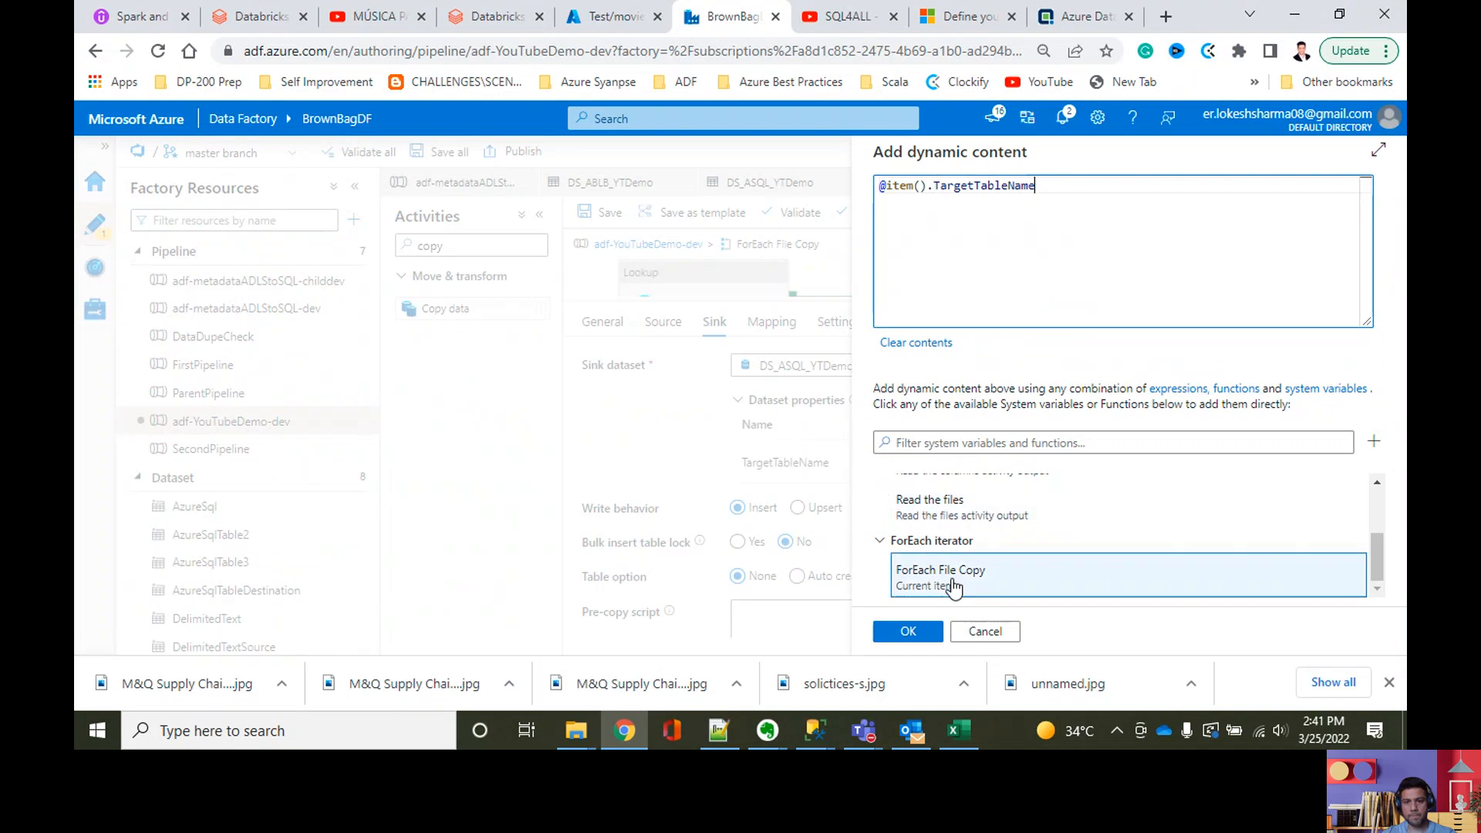
left_click(938, 630)
scroll(1085, 553, "down", 3)
scroll(1085, 553, "up", 3)
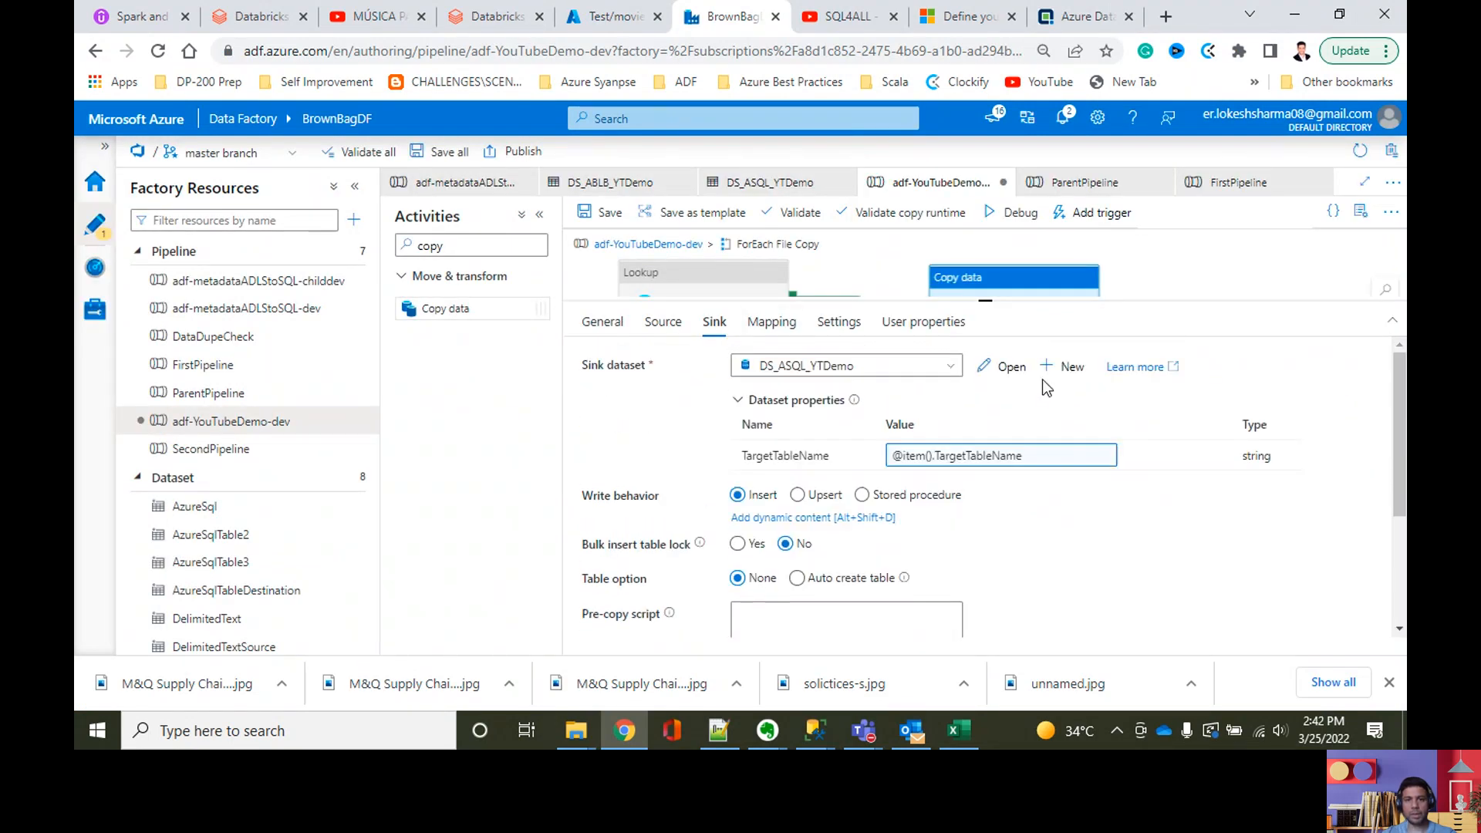
Step: Start dynamic content for the copy activity's mapping with the Read the columns activity output
left_click(791, 332)
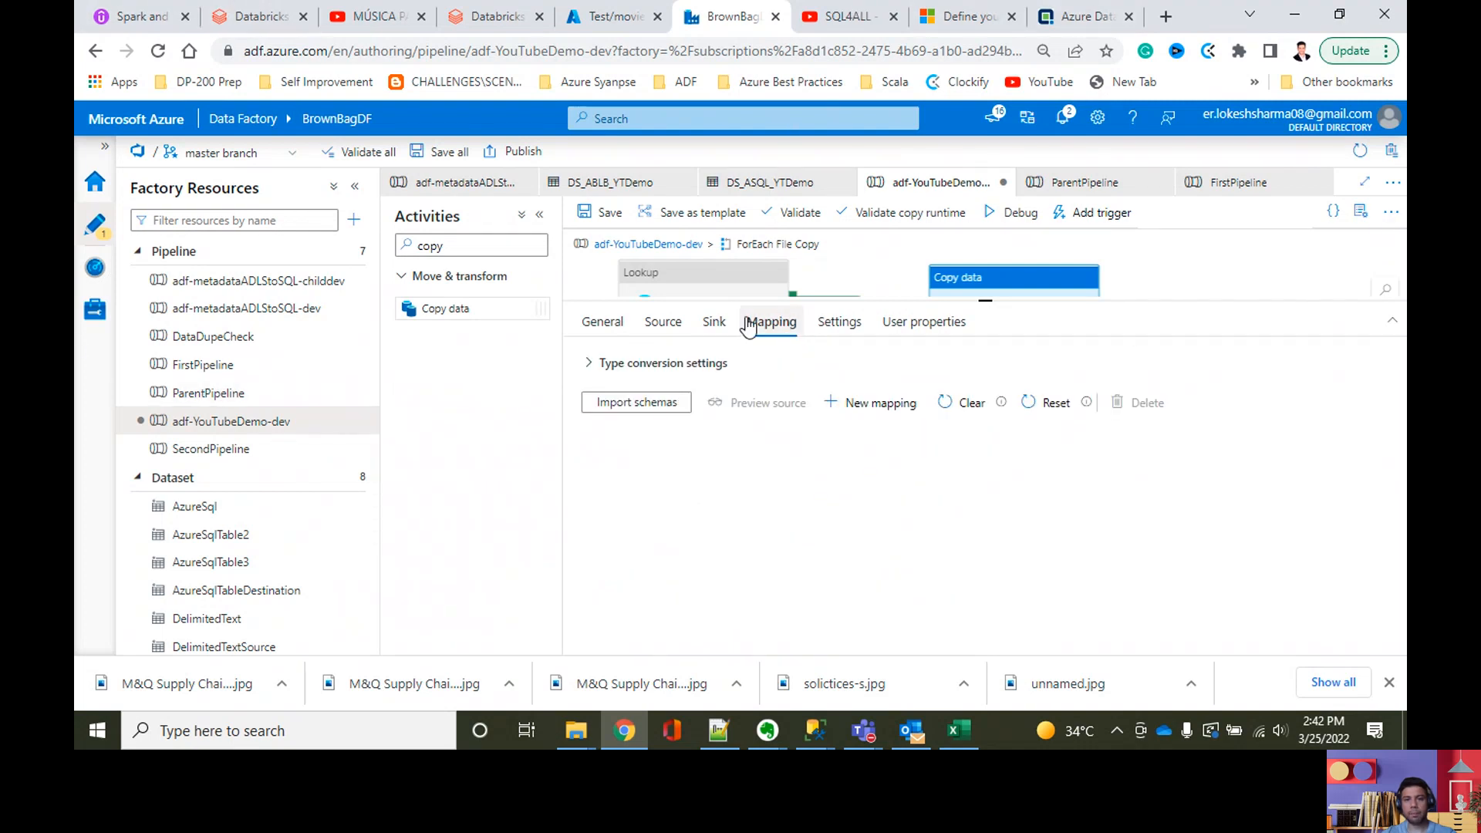
mouse_move(825, 421)
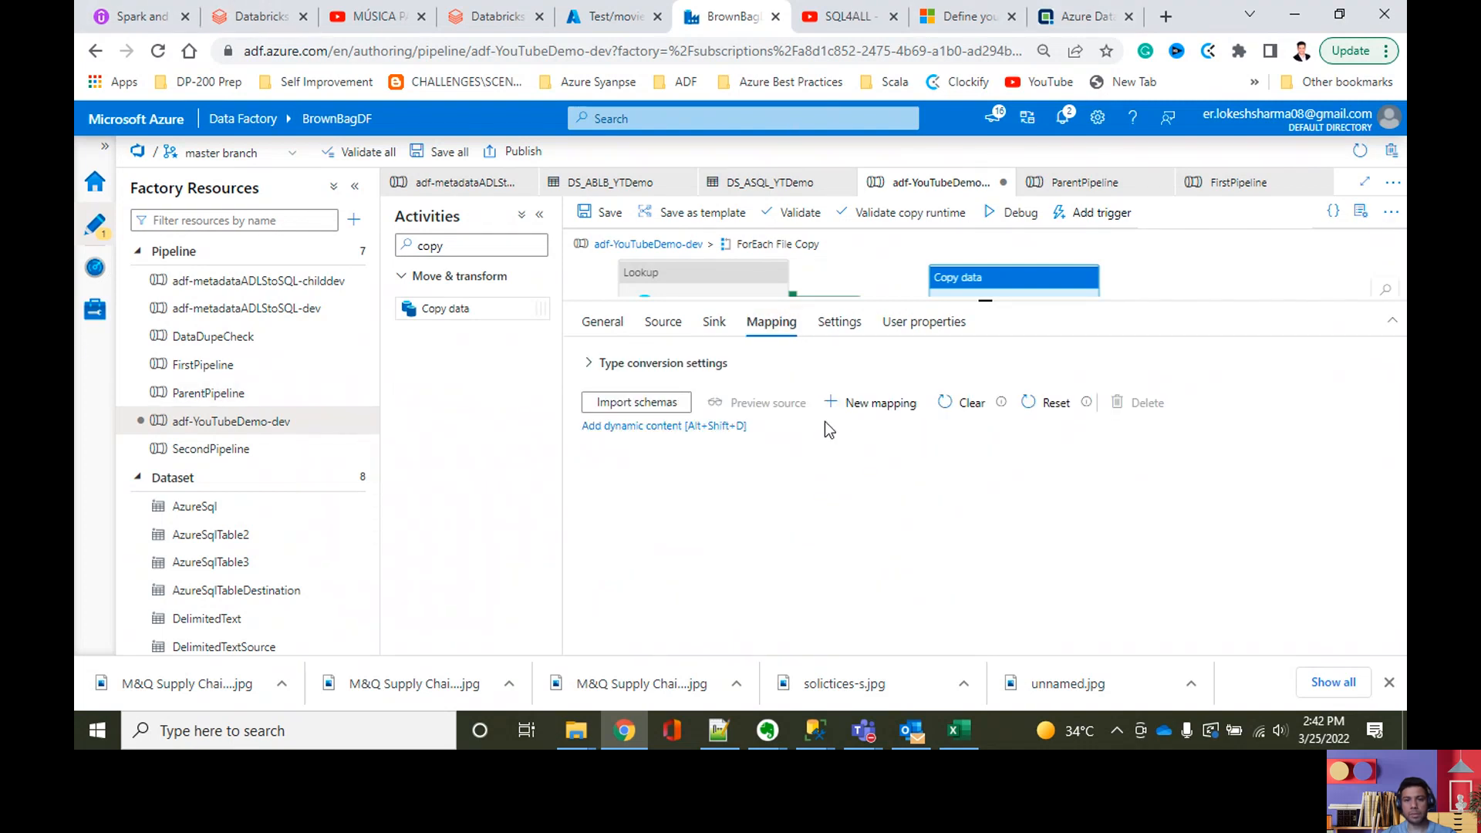
left_click(661, 429)
scroll(987, 491, "down", 2)
scroll(991, 494, "down", 1)
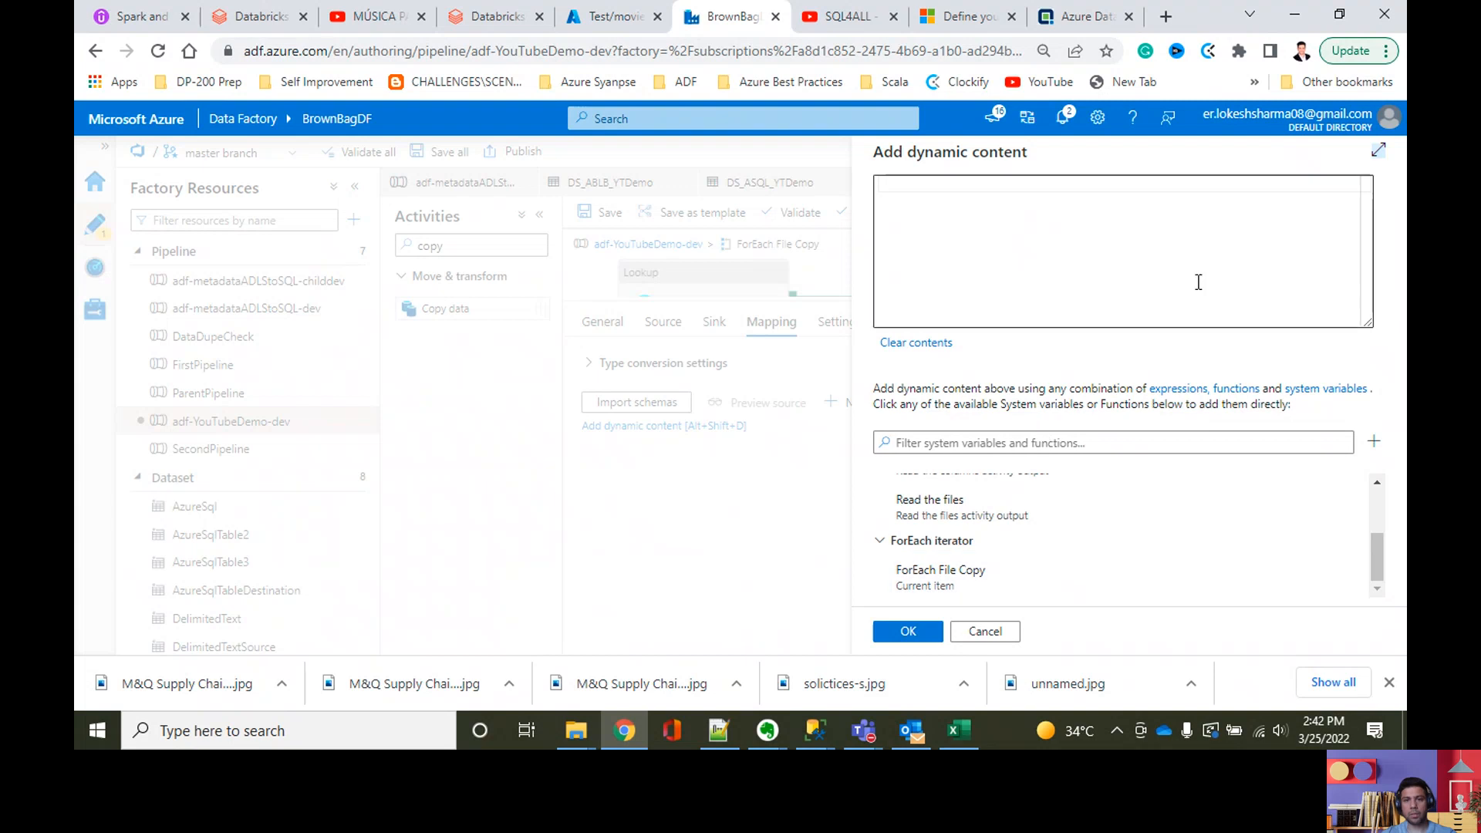
left_click(954, 234)
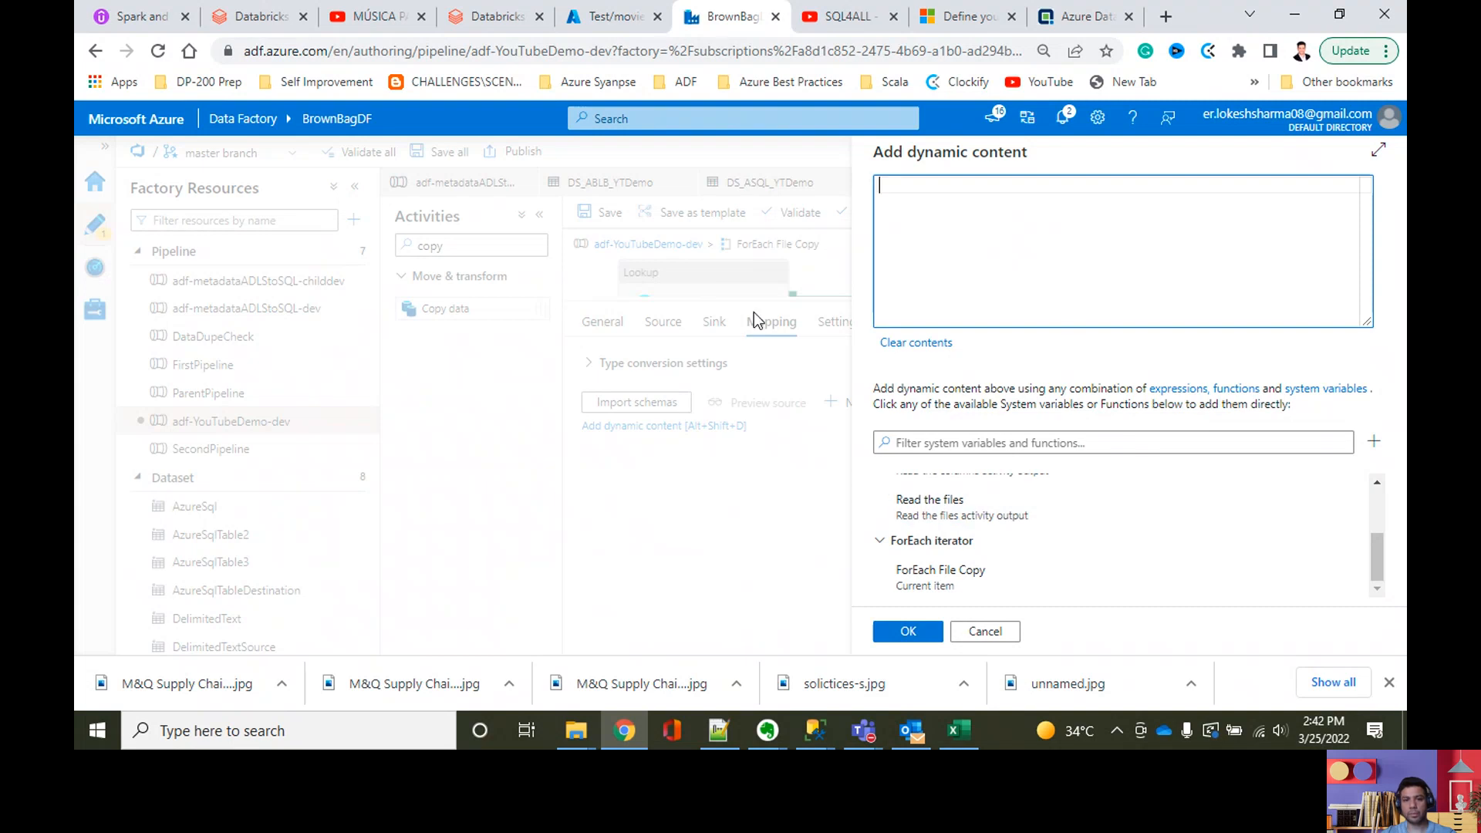
scroll(1117, 595, "up", 2)
scroll(1117, 594, "down", 2)
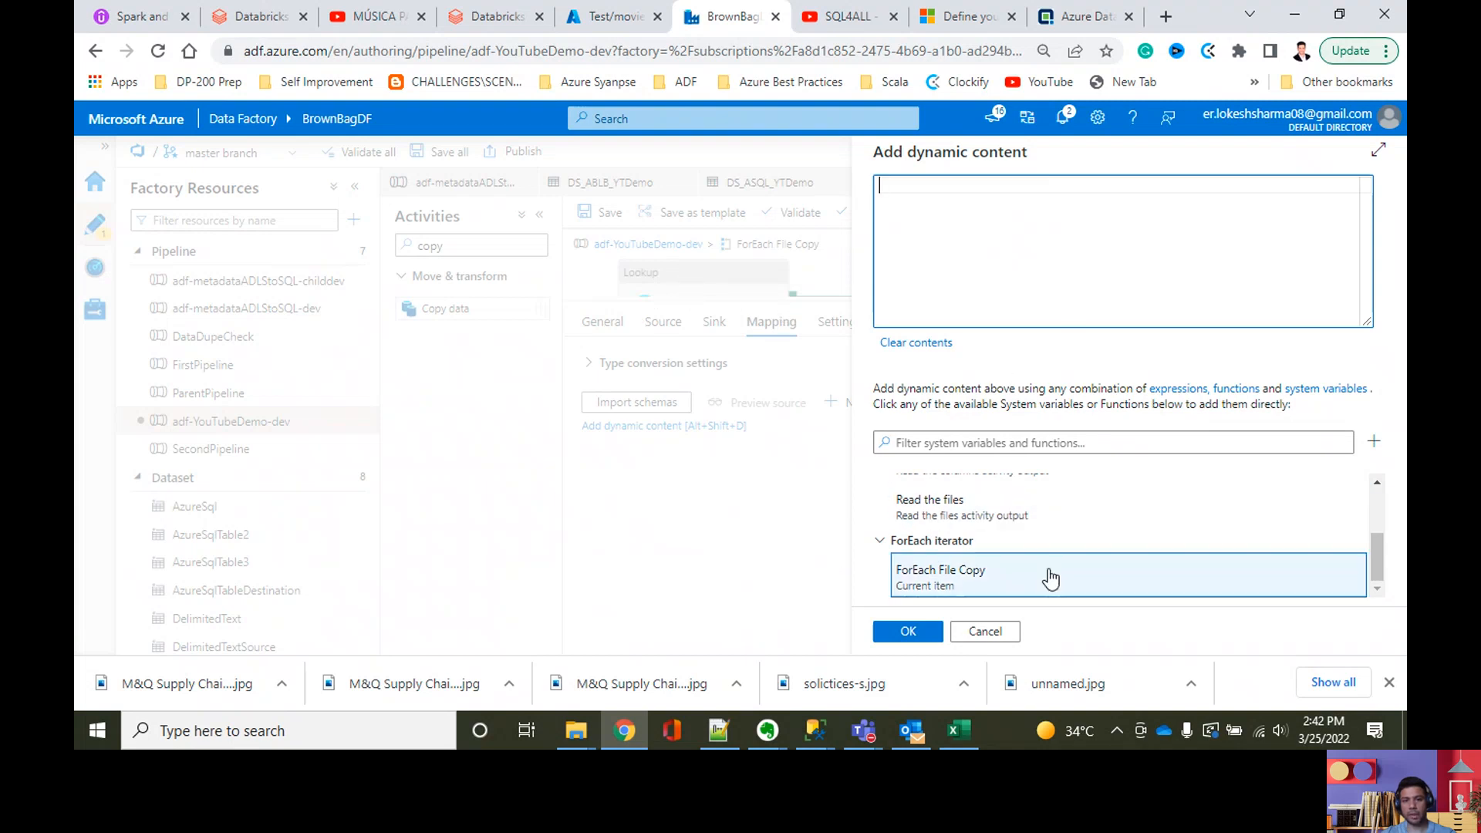
scroll(1003, 540, "up", 3)
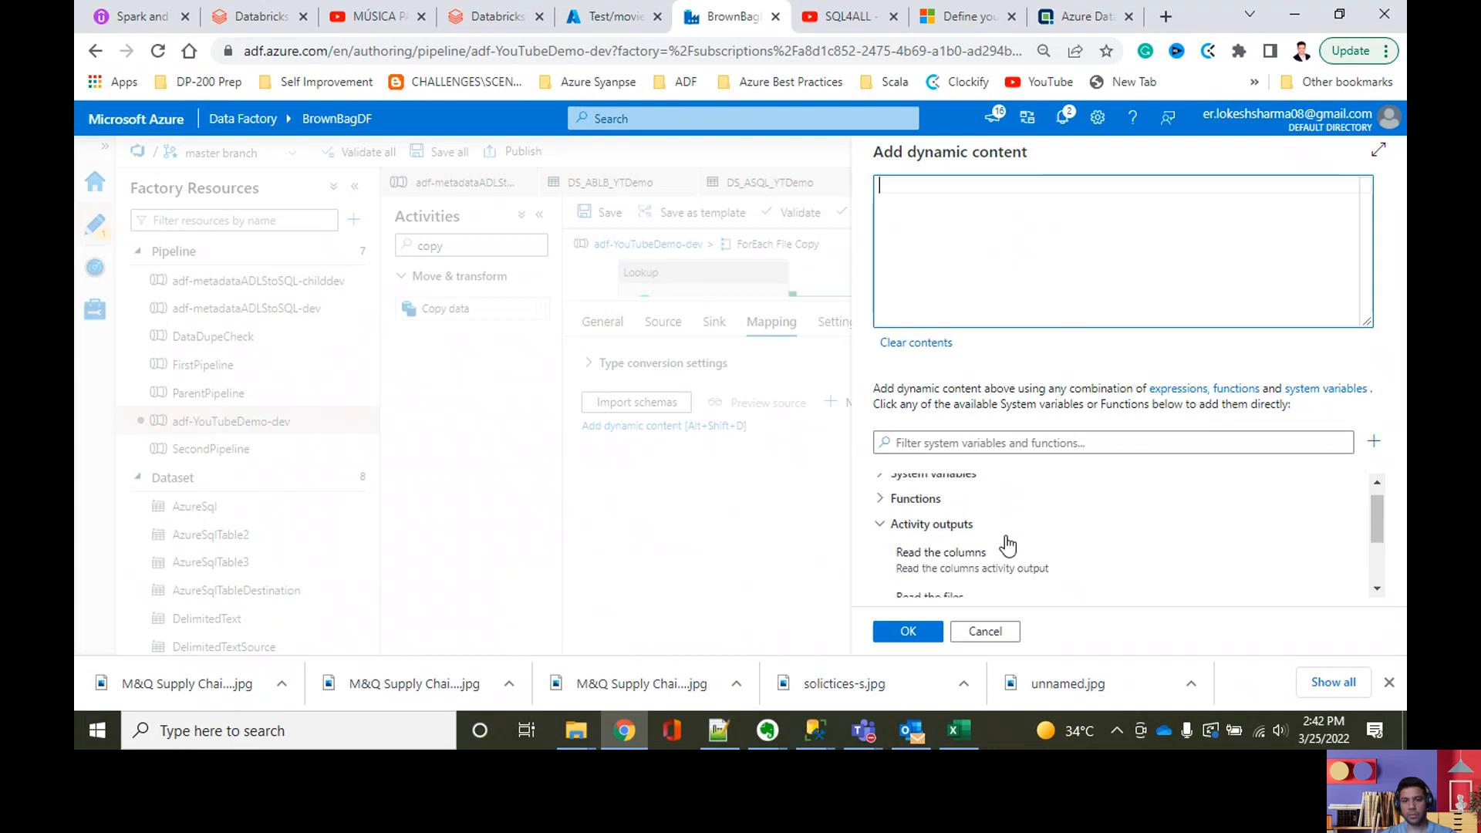
left_click_drag(1370, 518, 1373, 543)
left_click(1059, 511)
Step: Extend the mapping expression with .firstRow followed by a period
left_click(1134, 193)
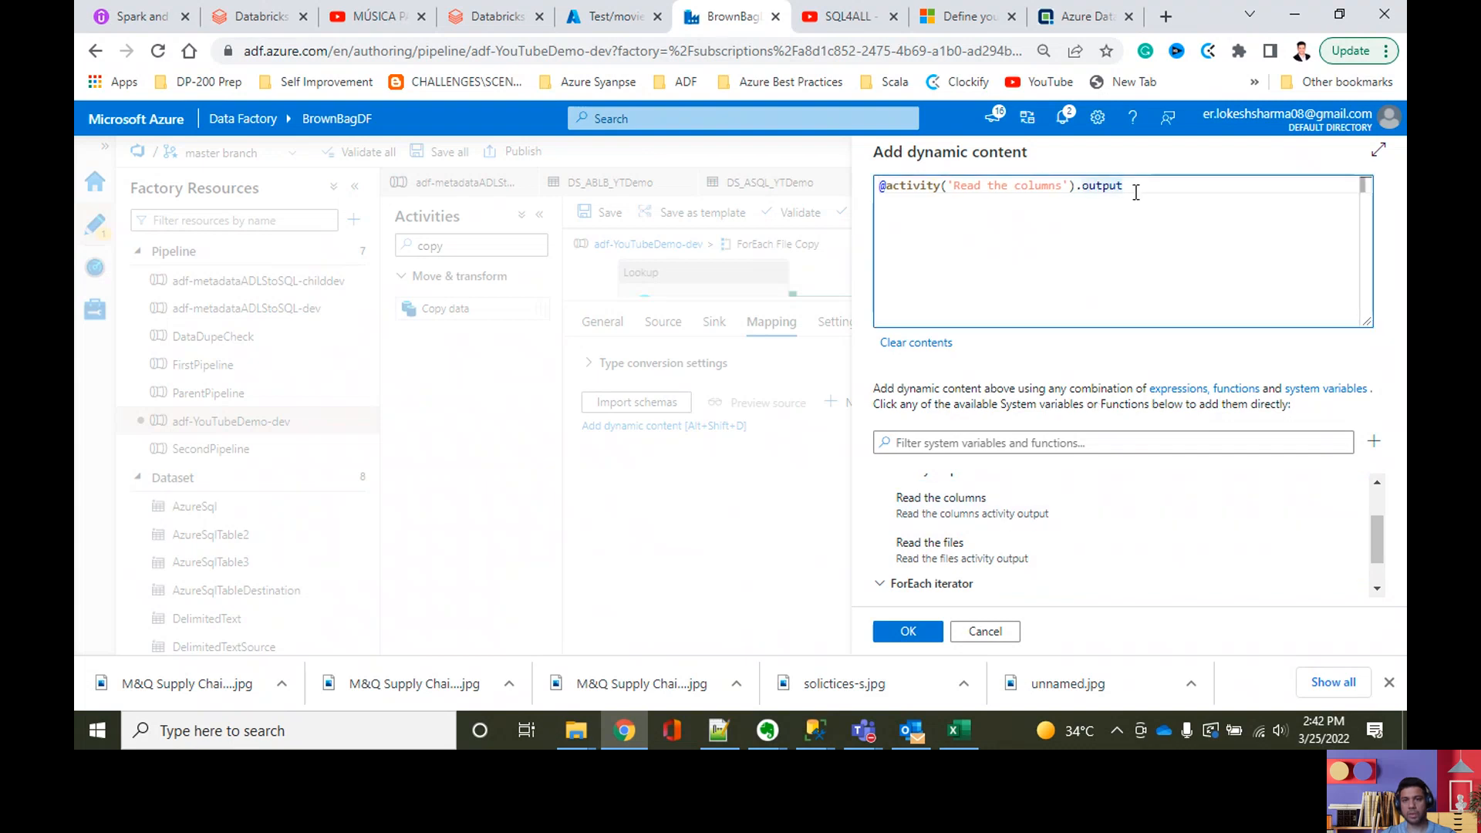
type(".fi")
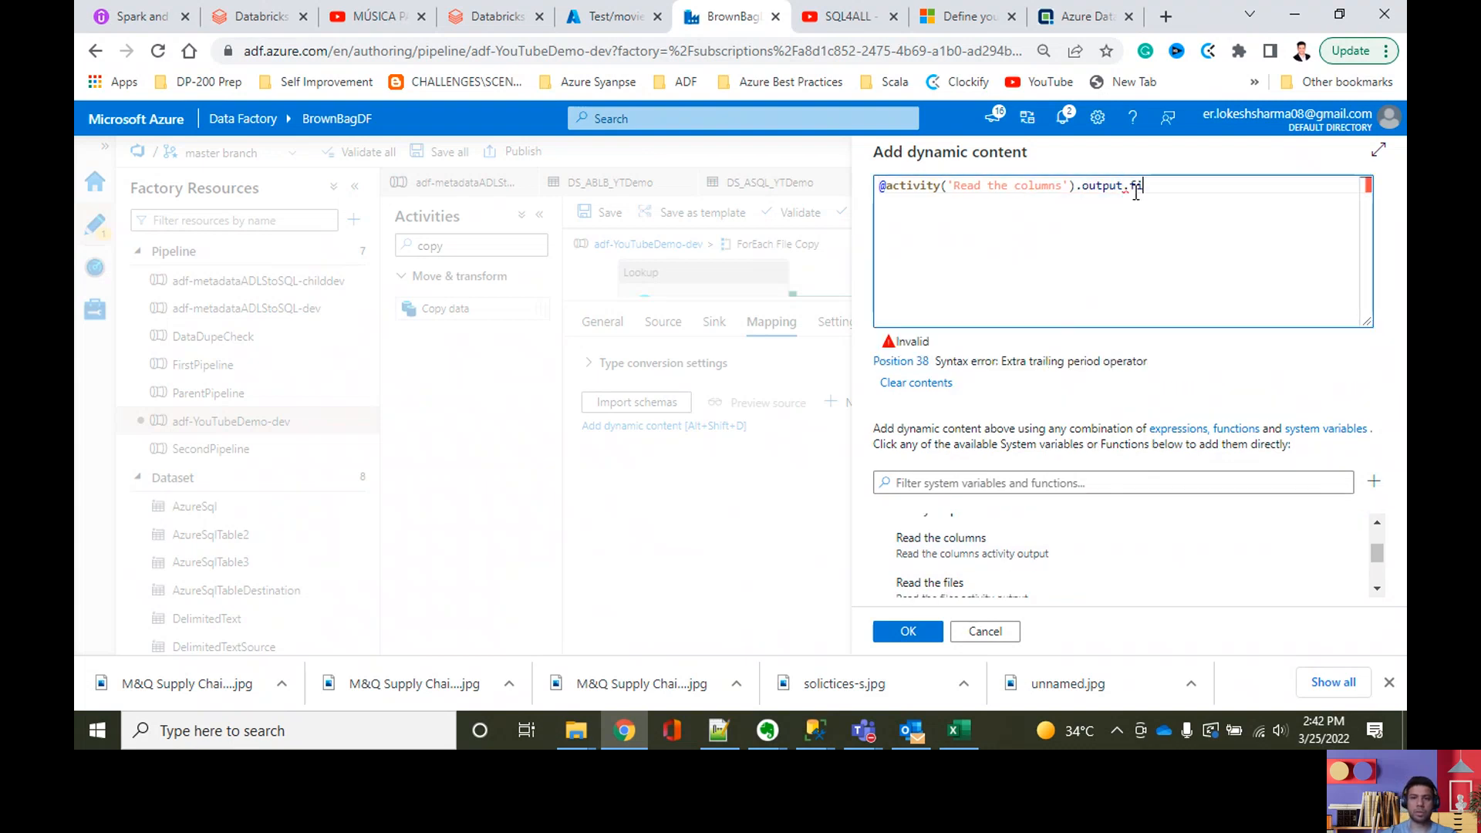
type("rstRow.")
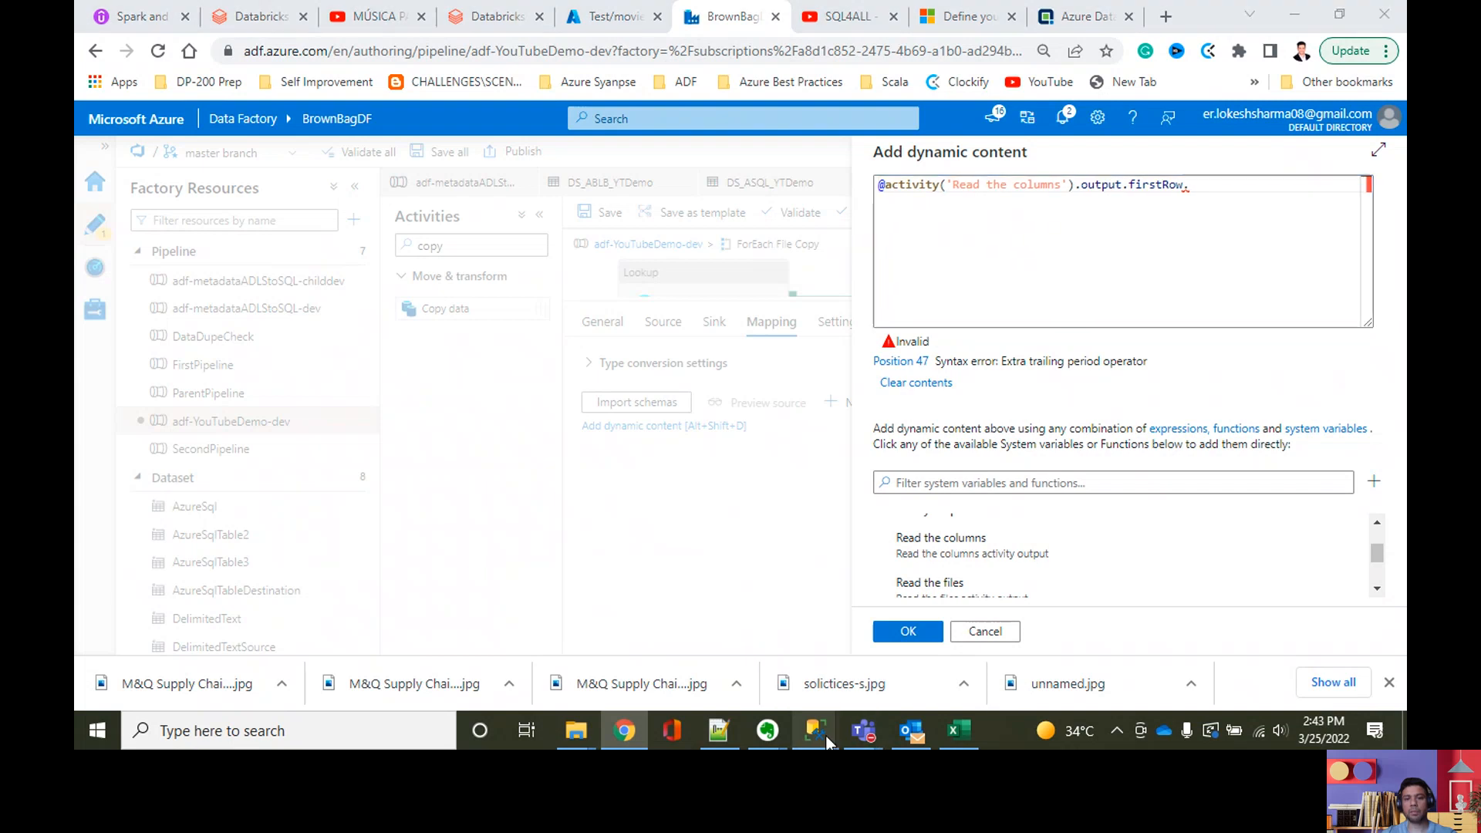
Step: Switch to SQL Server Management Studio and run the dynamic JSON mapping query to check its output column name
mouse_move(814, 730)
left_click(886, 674)
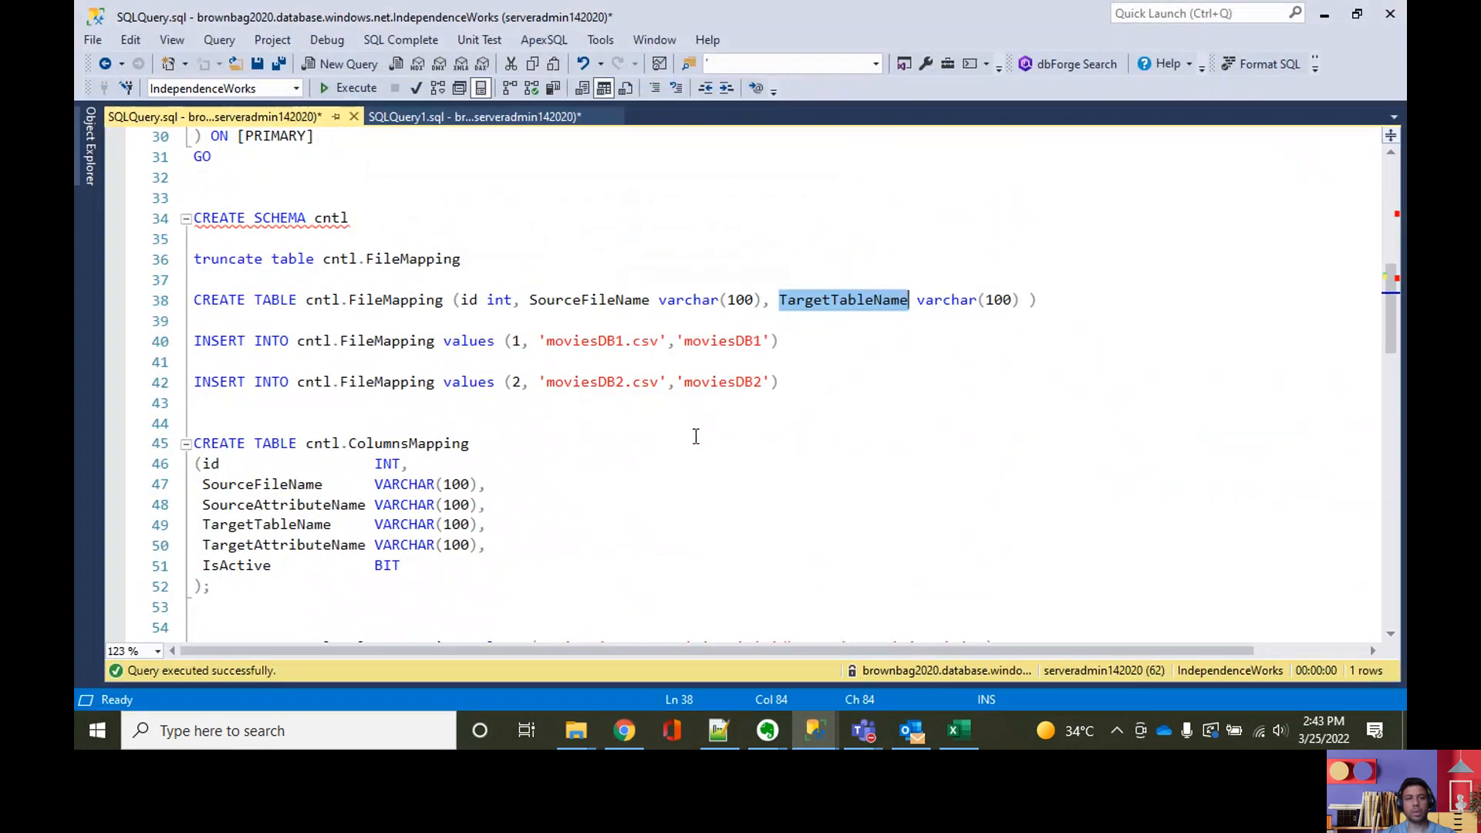
scroll(695, 436, "down", 10)
left_click_drag(556, 401, 194, 382)
left_click(350, 88)
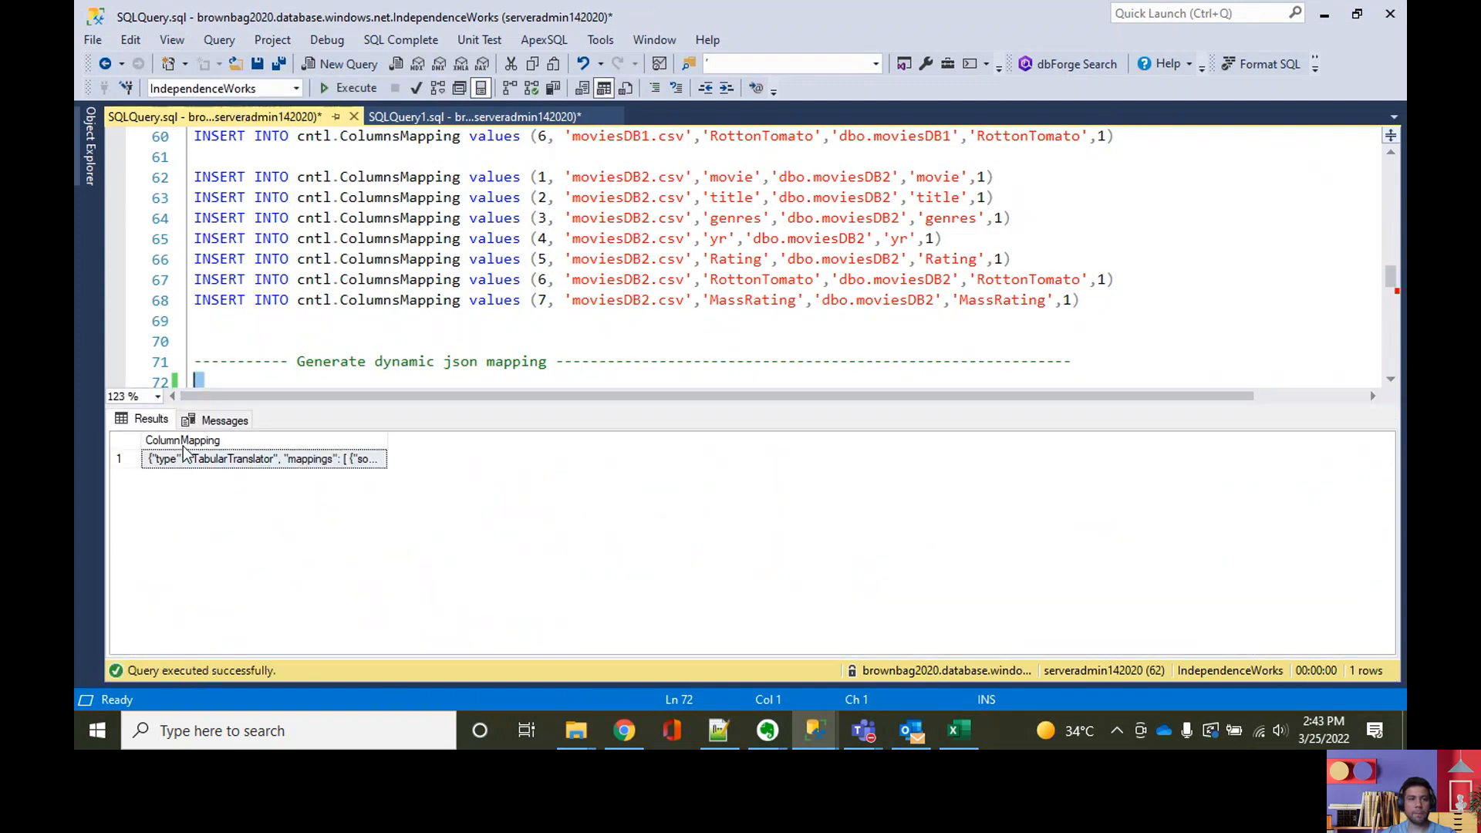
left_click(1323, 14)
type("Column")
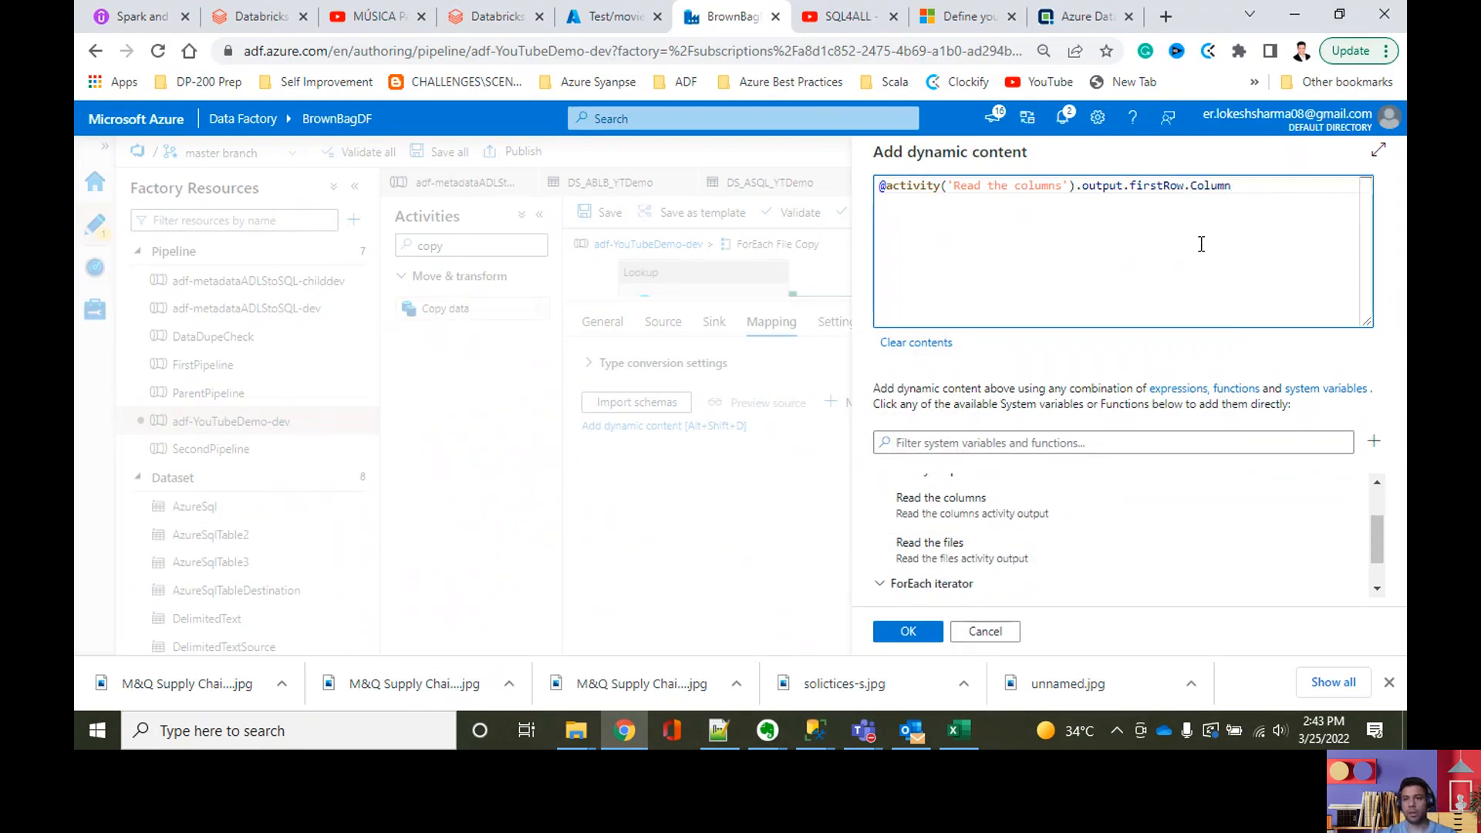
type("Mapping")
left_click(908, 631)
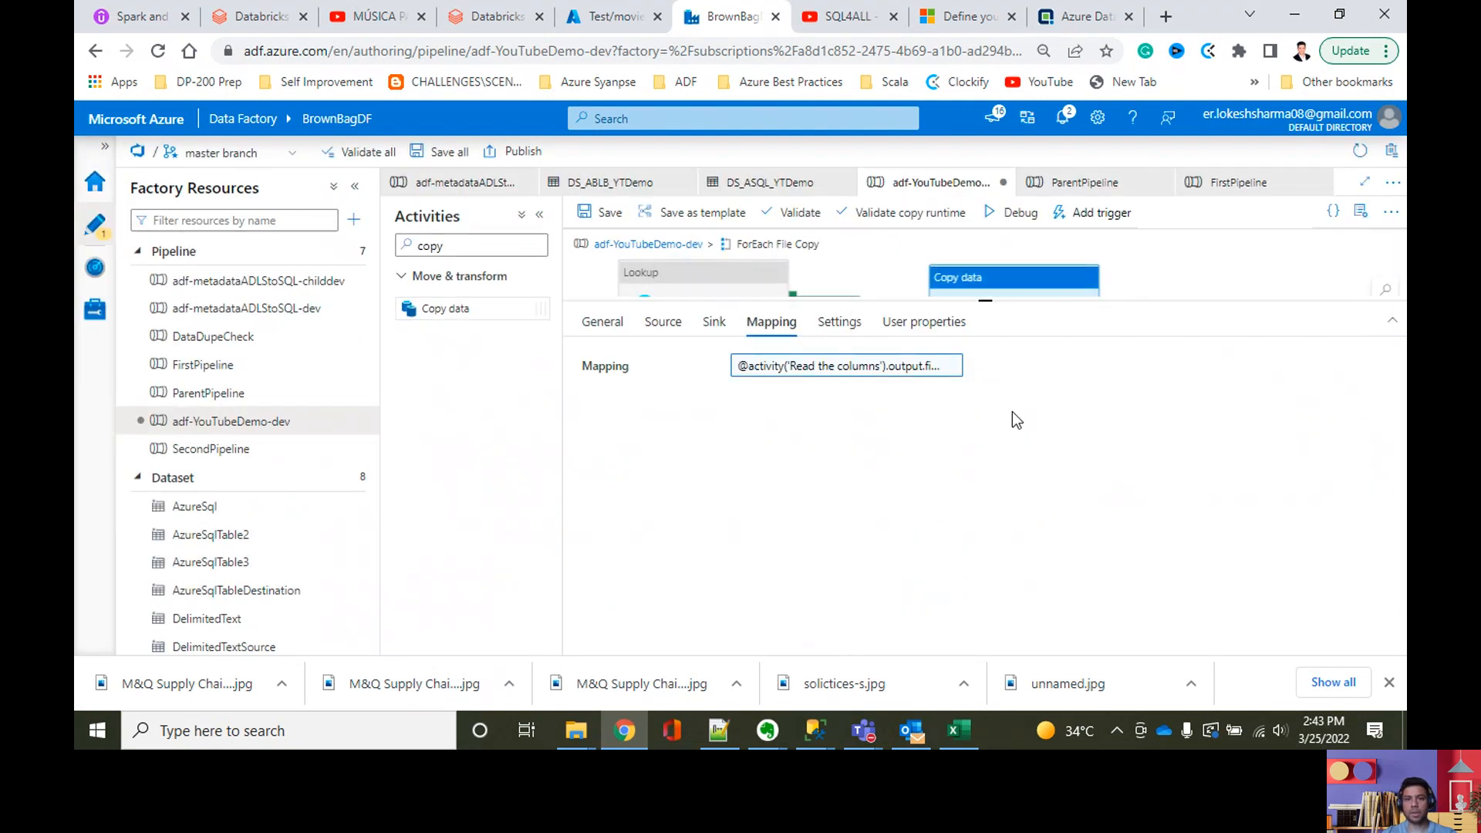
left_click_drag(985, 300, 979, 578)
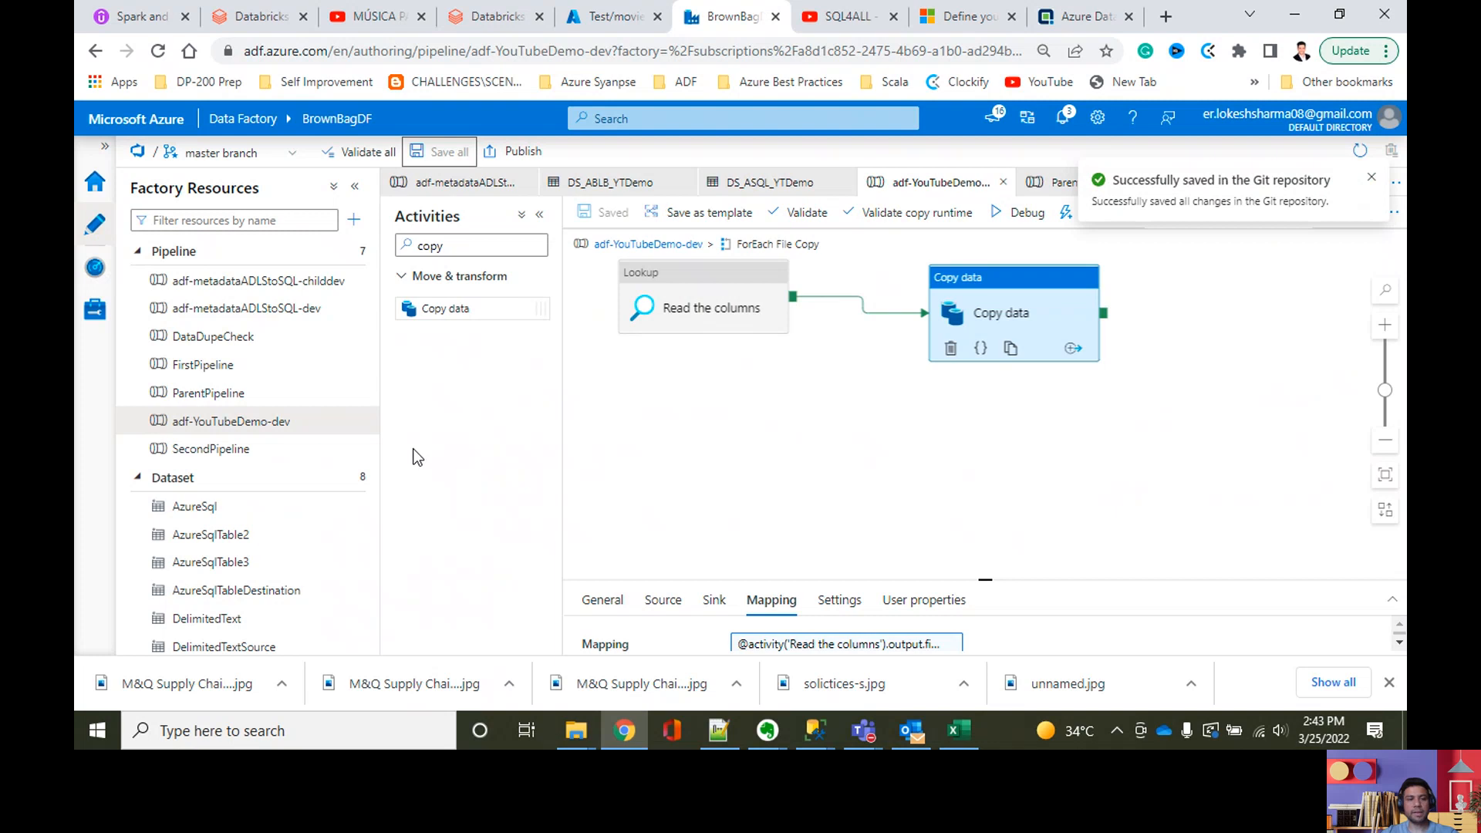
Step: Open the DS_ABLB_YTDemo dataset and enlarge its connection settings to show the file path fields
scroll(304, 544, "down", 1)
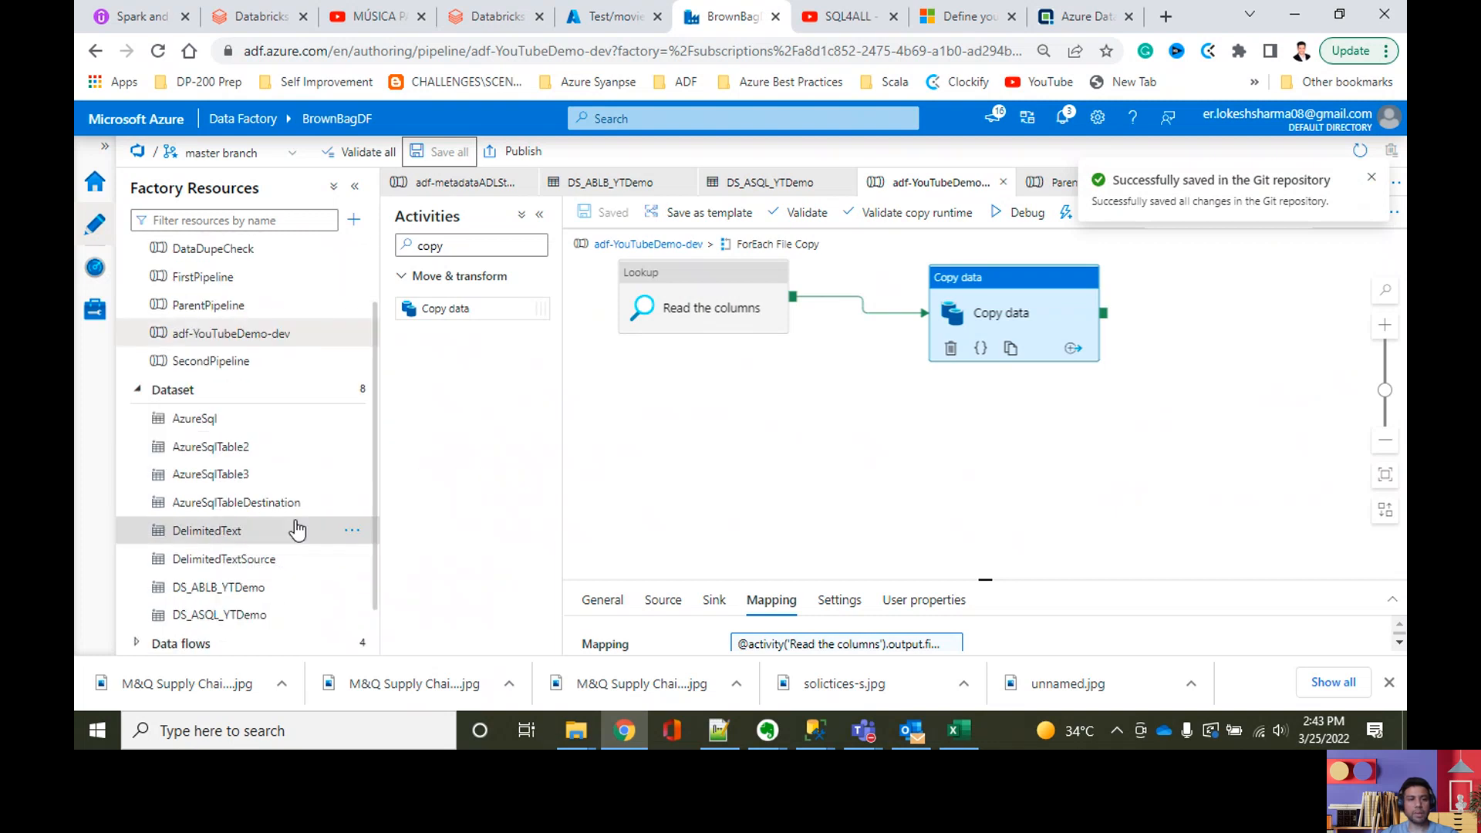
left_click(261, 593)
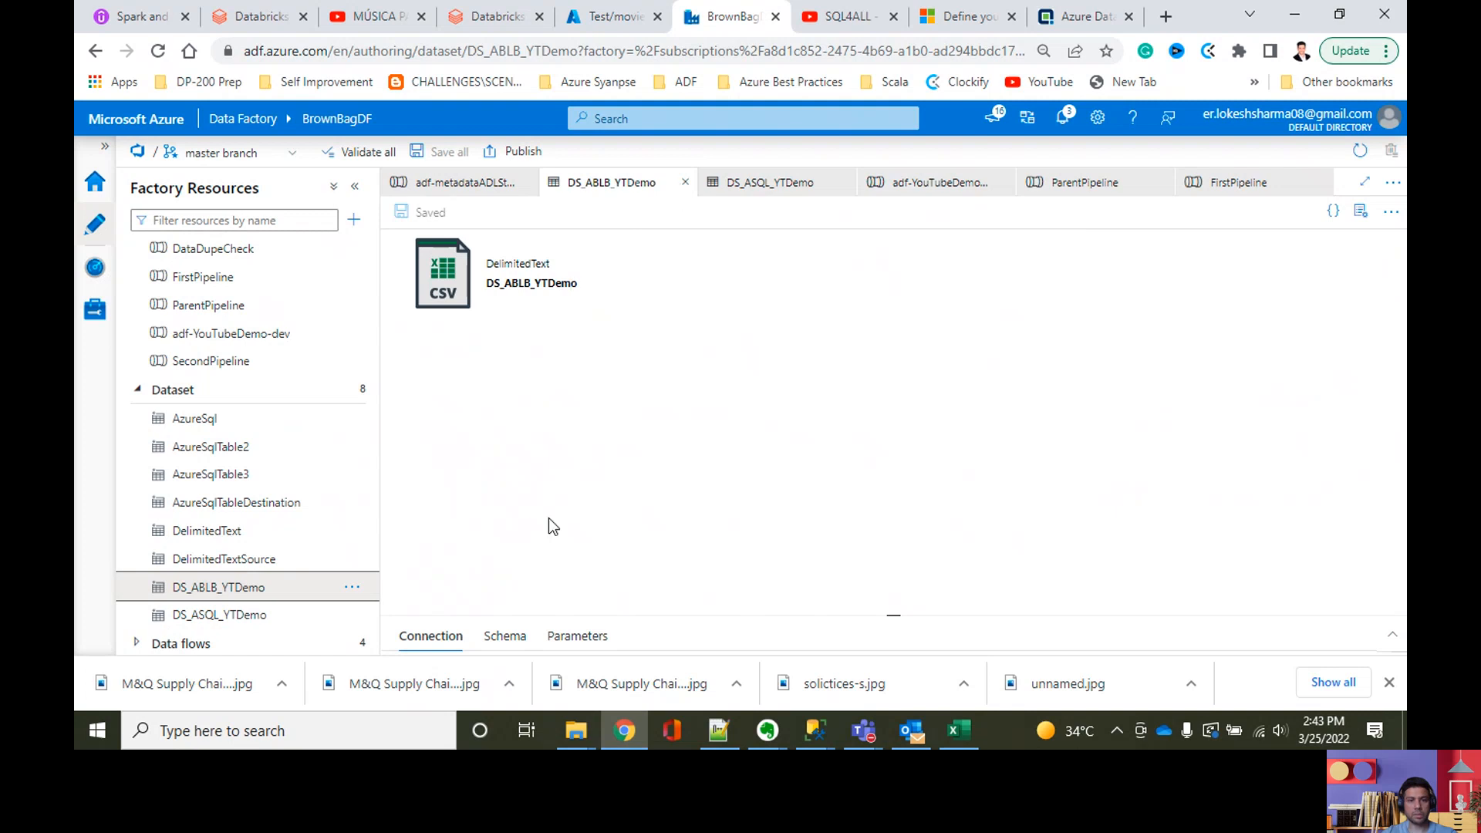
left_click_drag(897, 617, 893, 297)
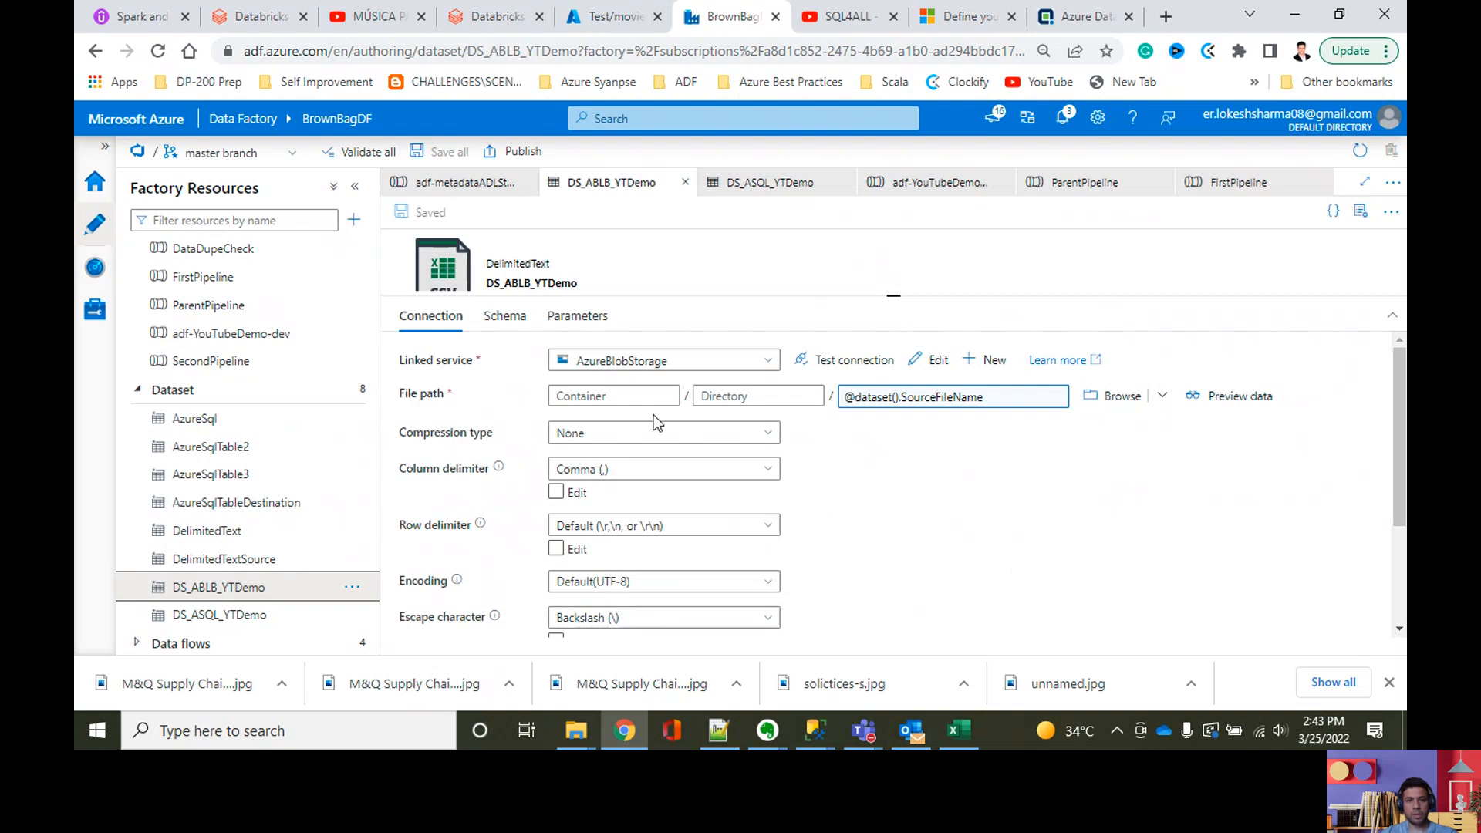
left_click(631, 397)
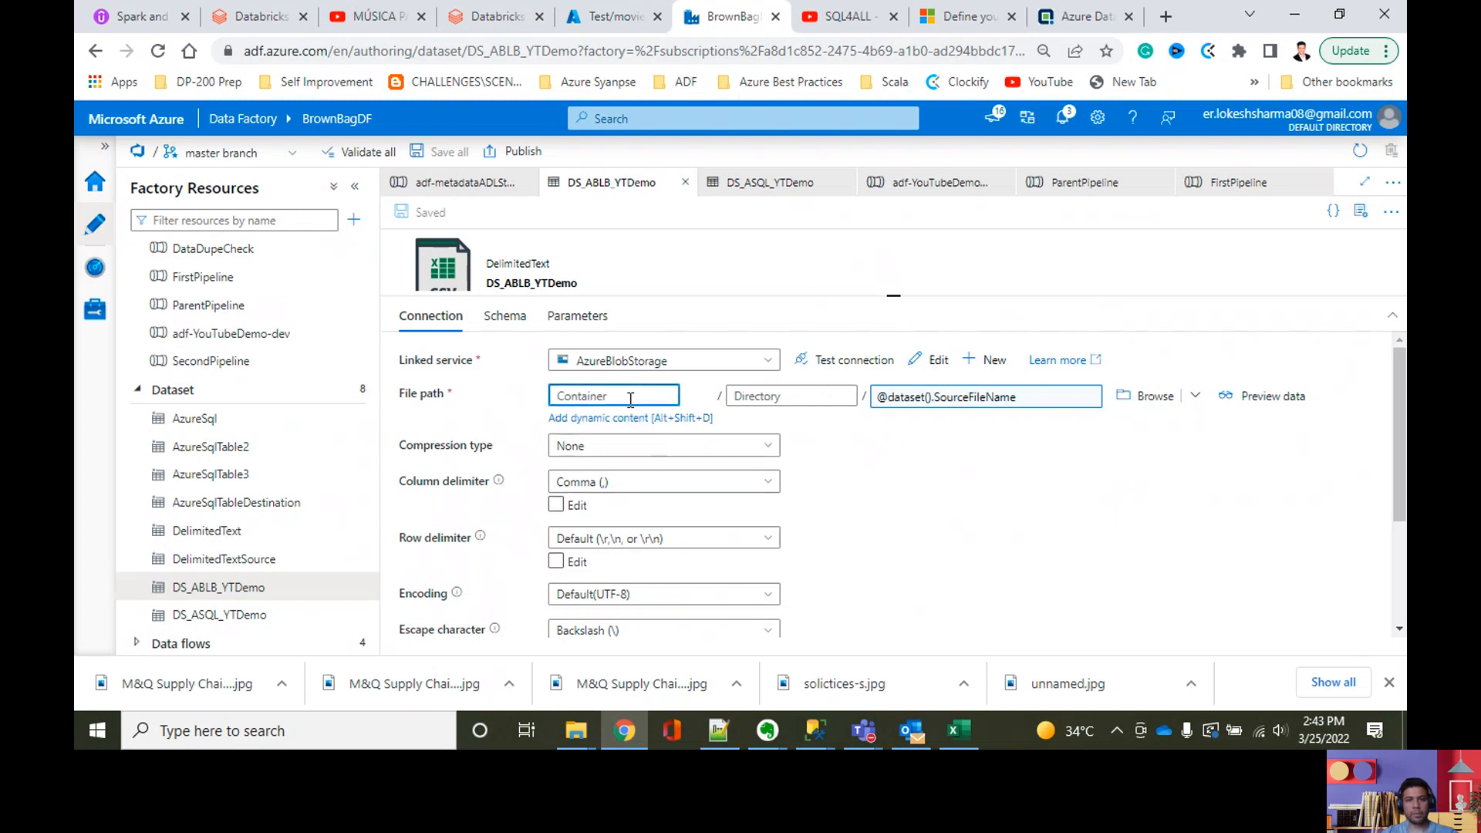
left_click(999, 526)
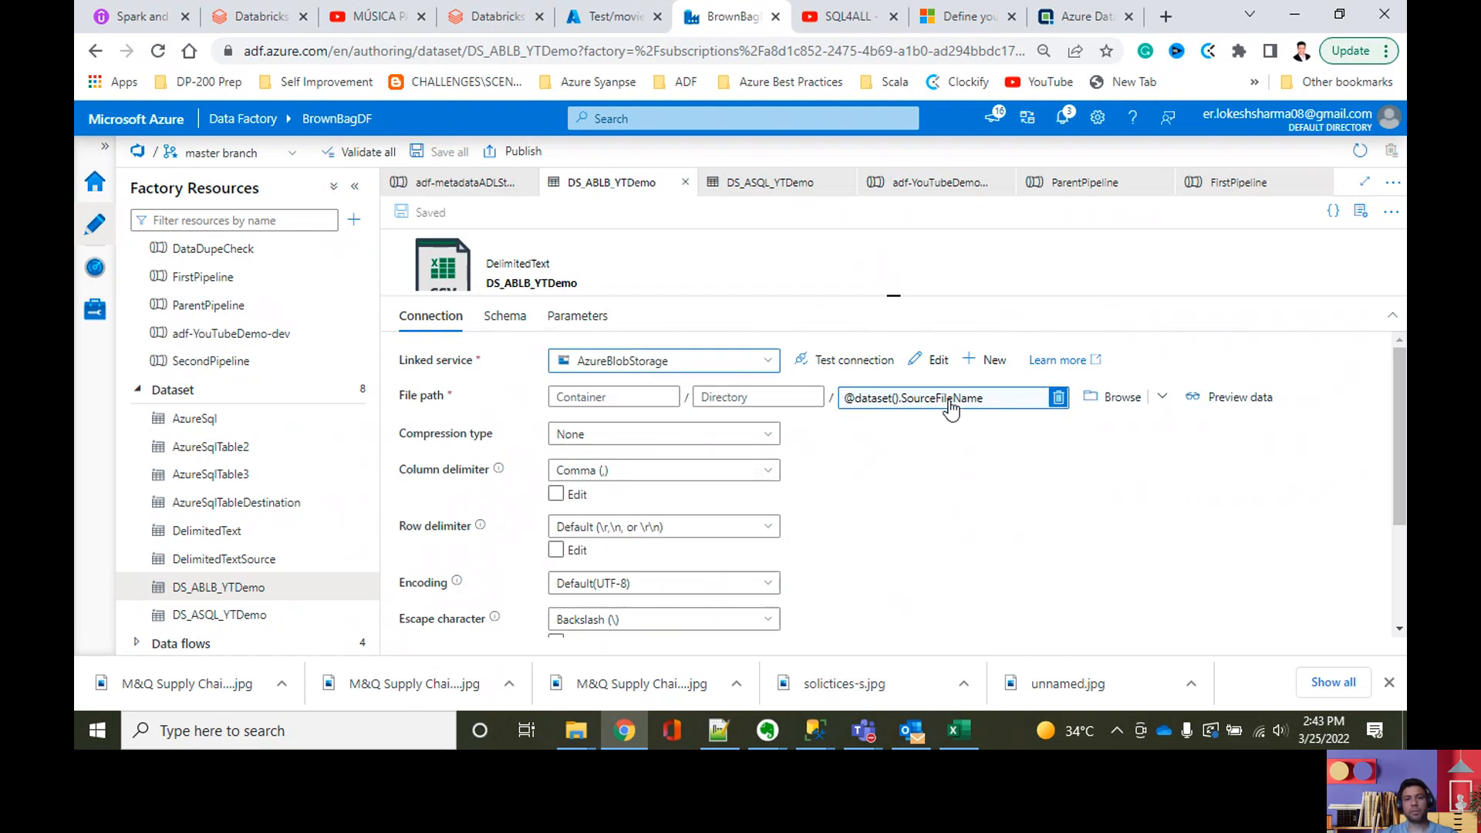
Step: Check the source file names inserted into cntl.FileMapping in SQL Server Management Studio
mouse_move(815, 727)
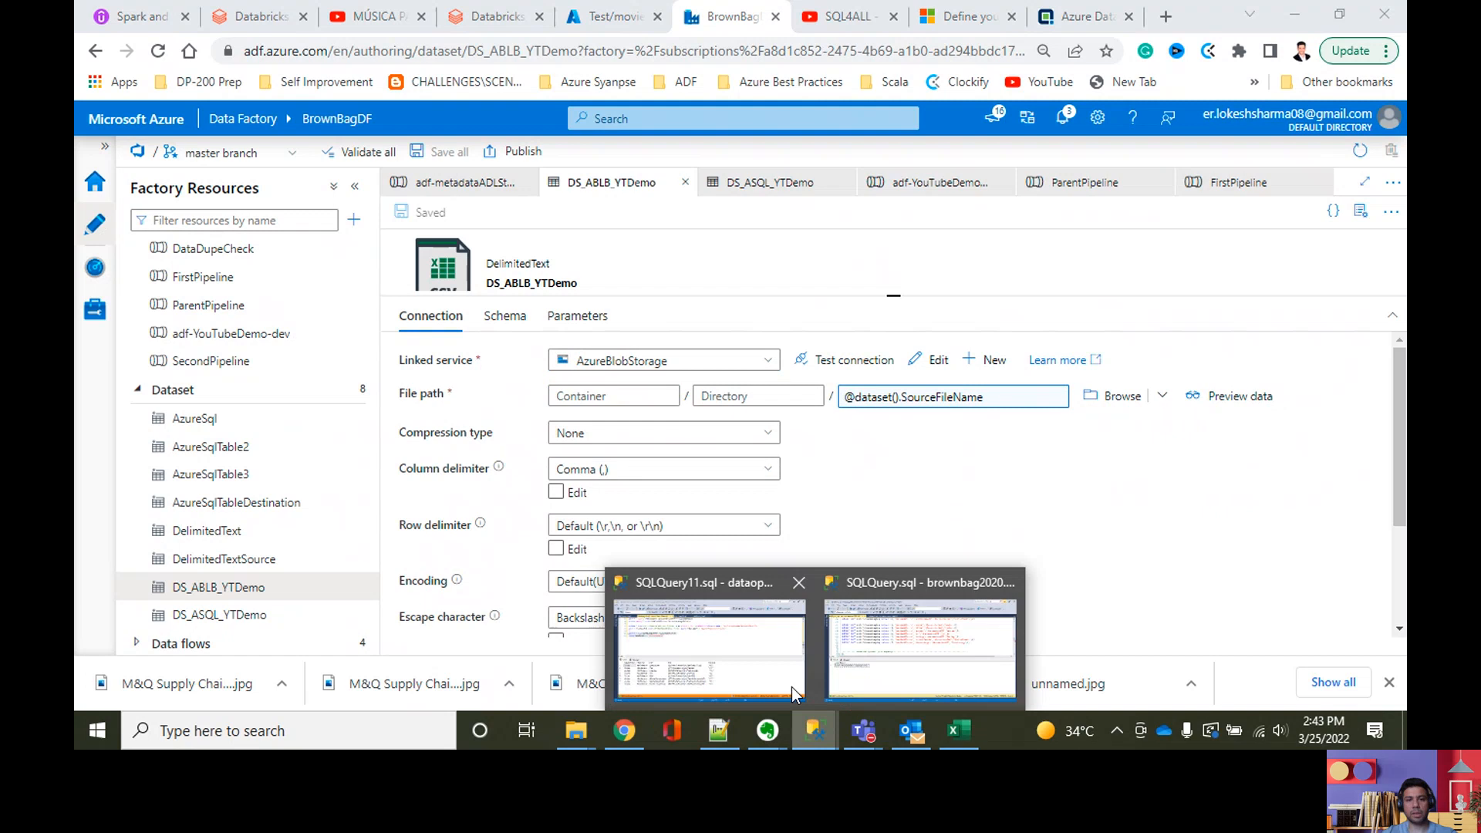
left_click(864, 652)
scroll(579, 293, "up", 9)
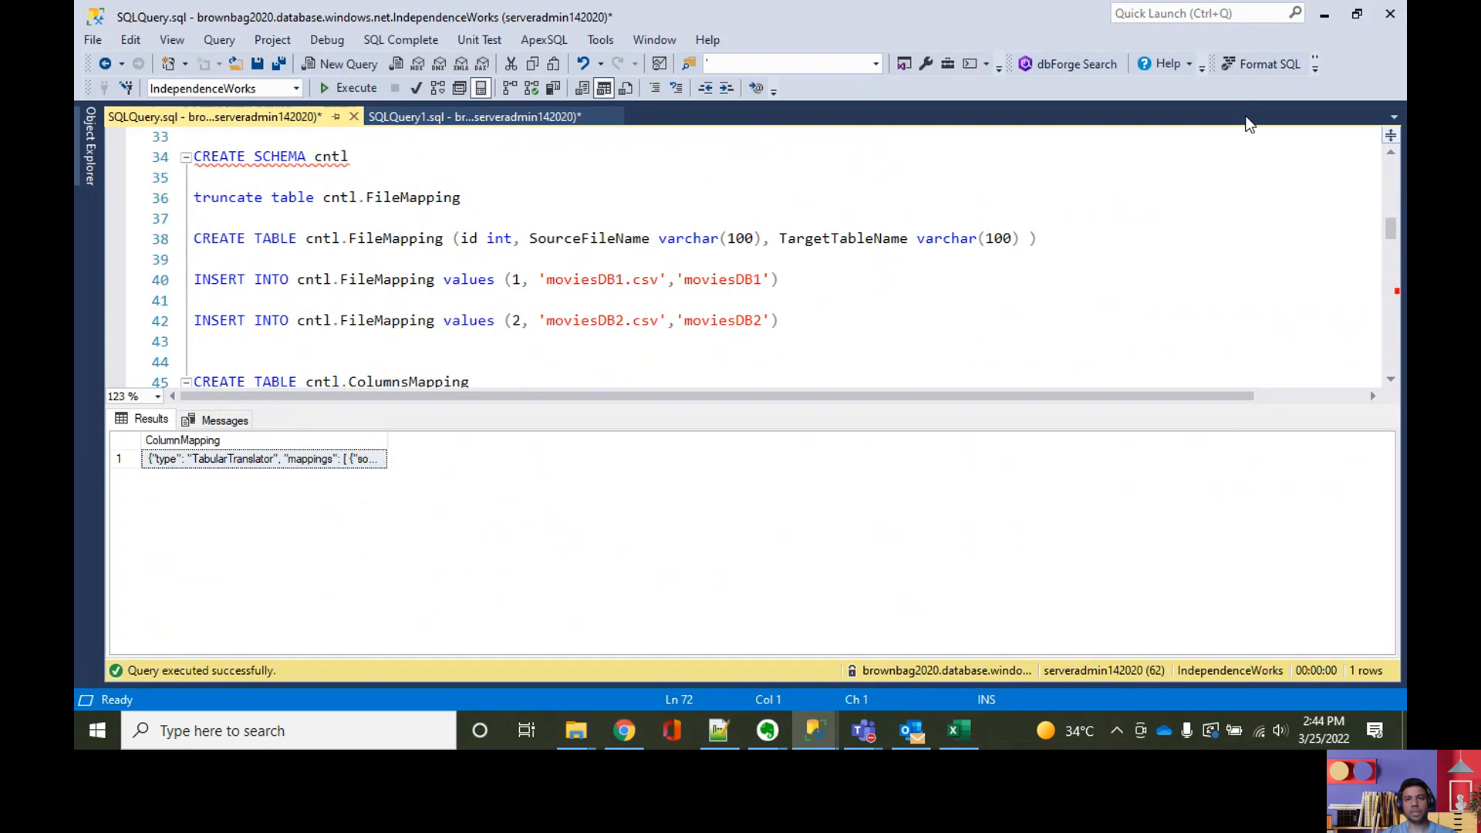
left_click(1324, 13)
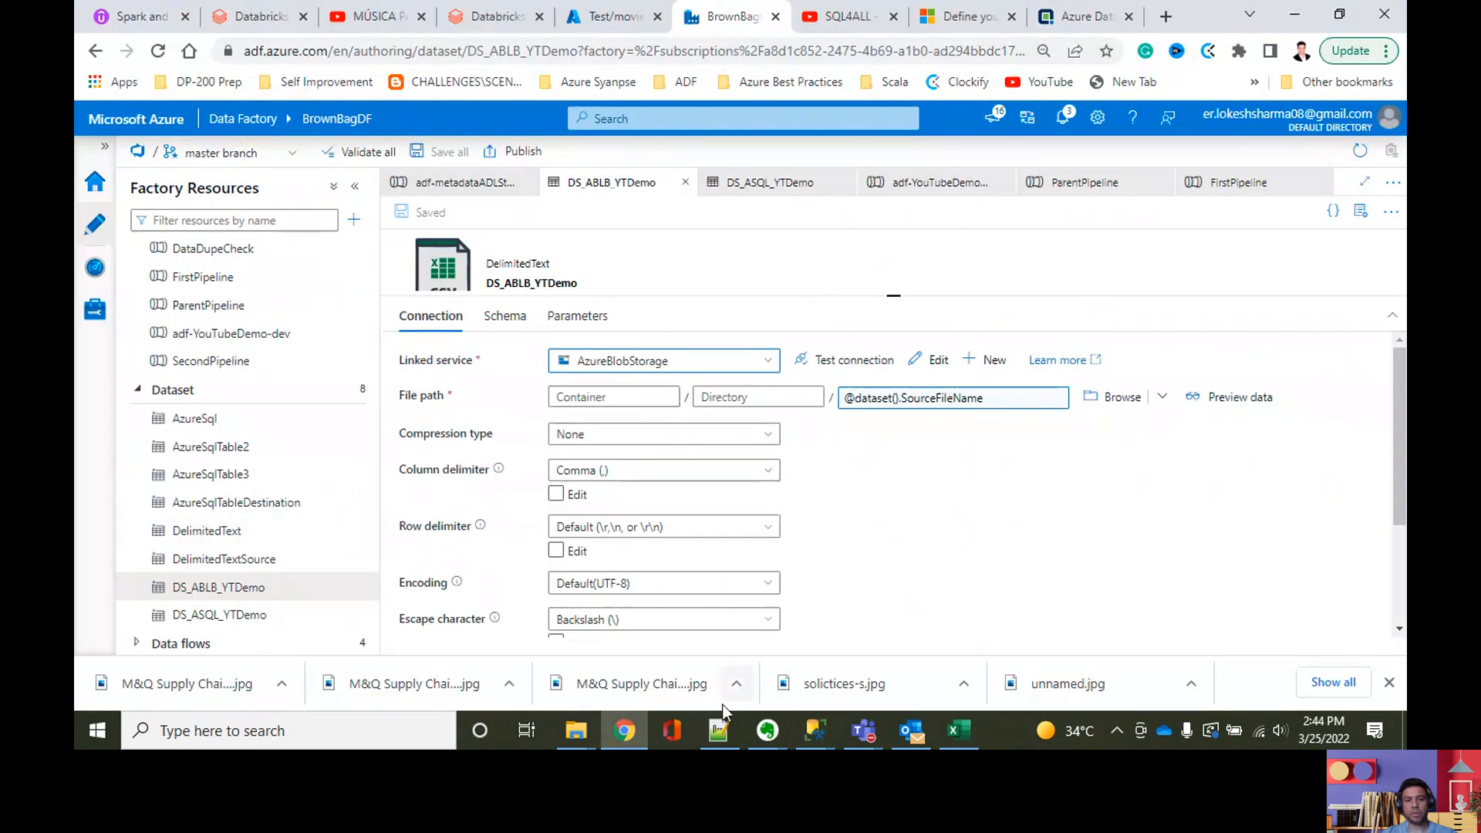
Step: In the Azure portal, open the Test folder of firstcontainer20200725 under firstdatalake20200725 and copy the container's name
left_click(609, 26)
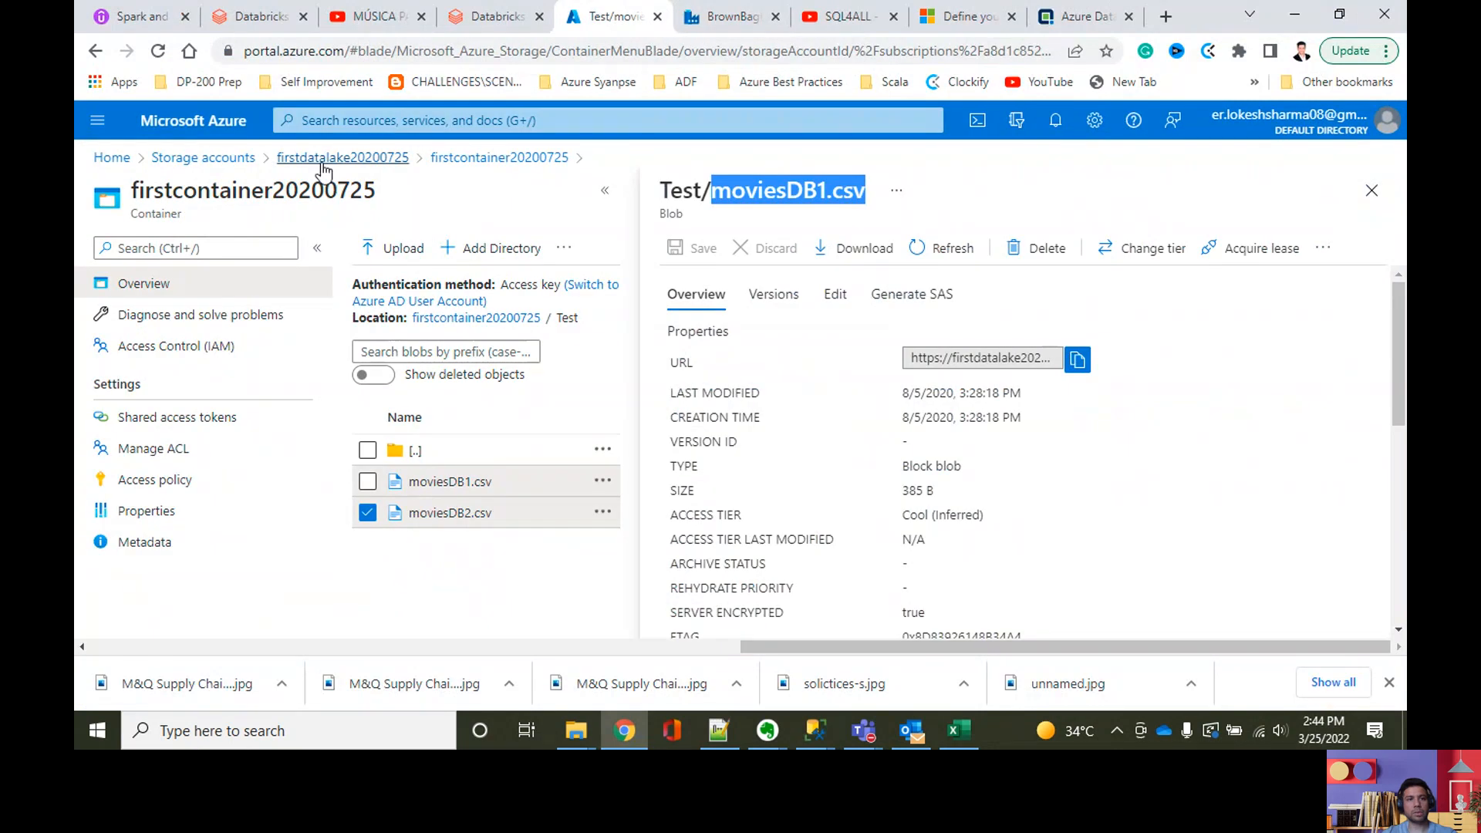
left_click(325, 159)
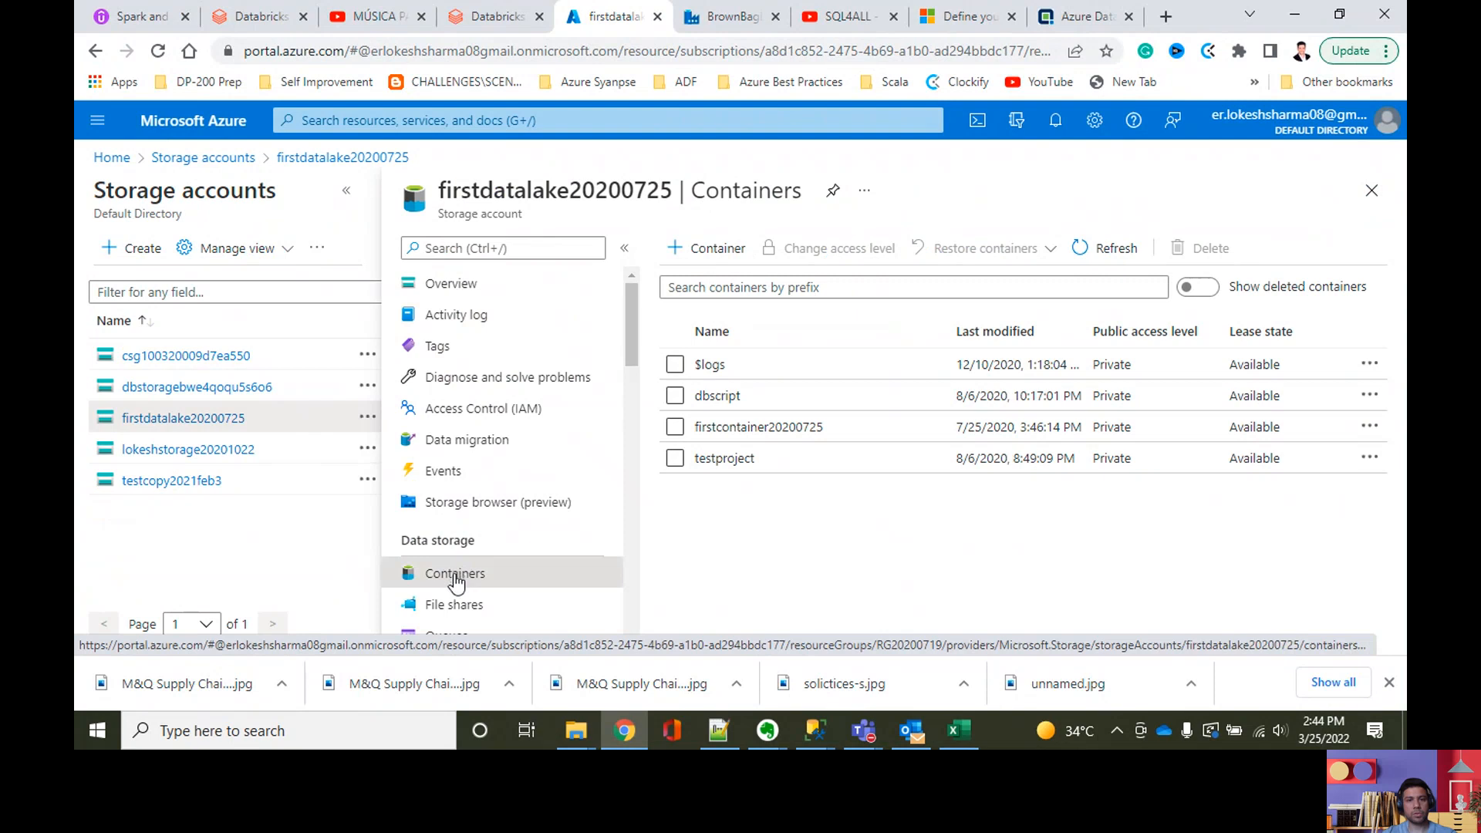
left_click(746, 429)
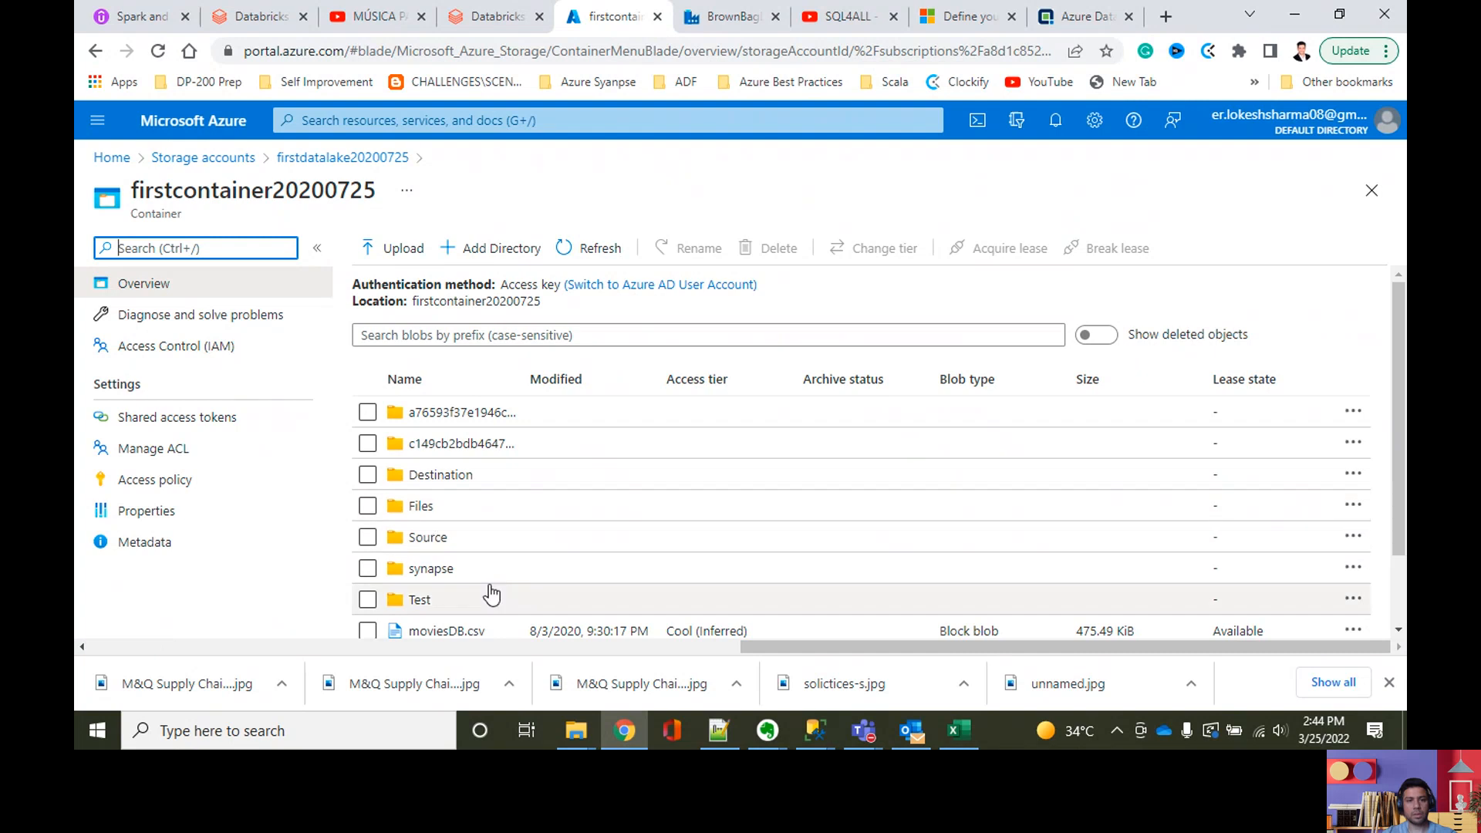
left_click(460, 605)
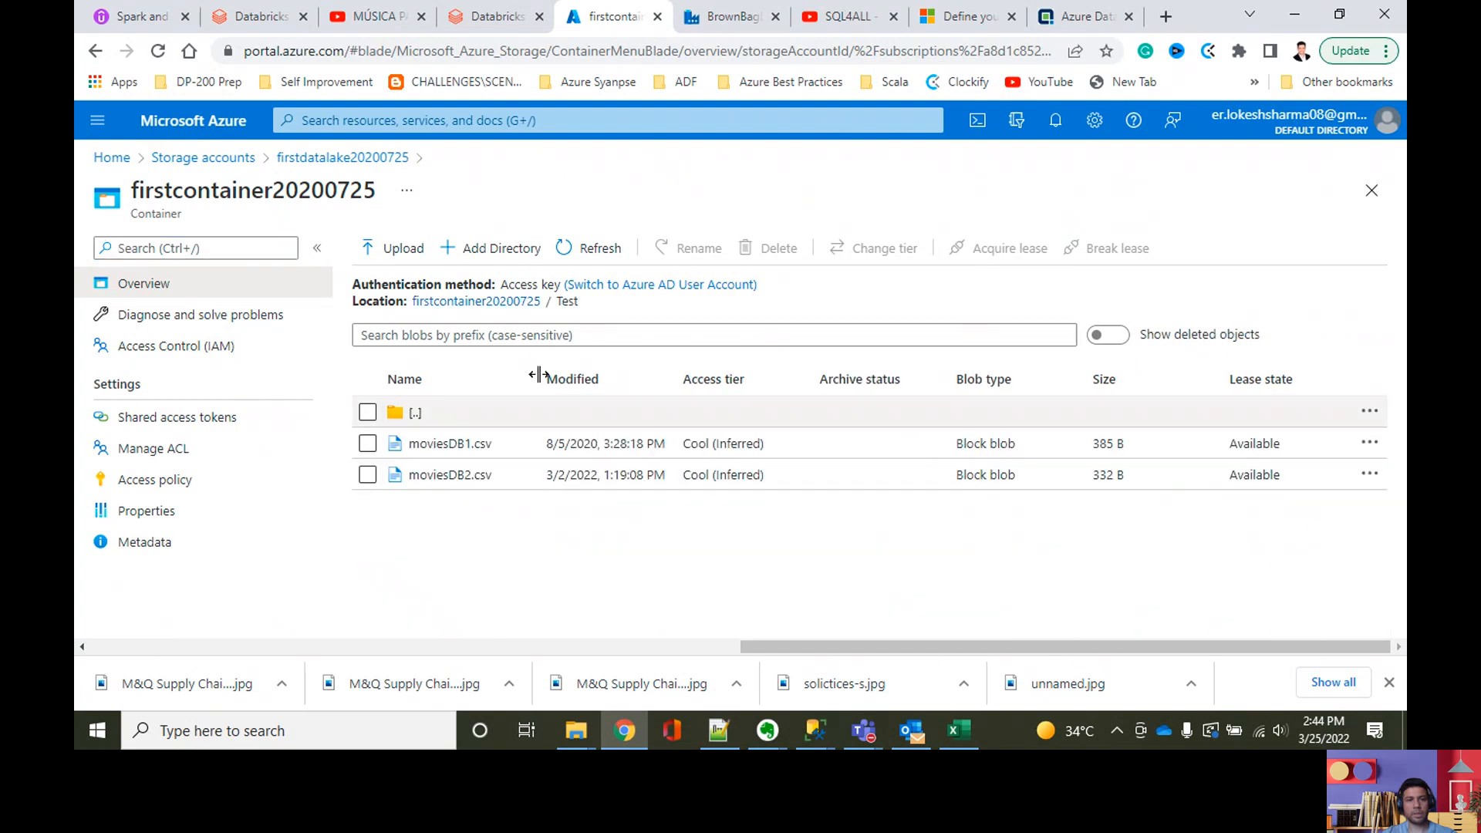
left_click_drag(544, 296, 417, 308)
left_click_drag(378, 193, 135, 197)
key("ctrl+c")
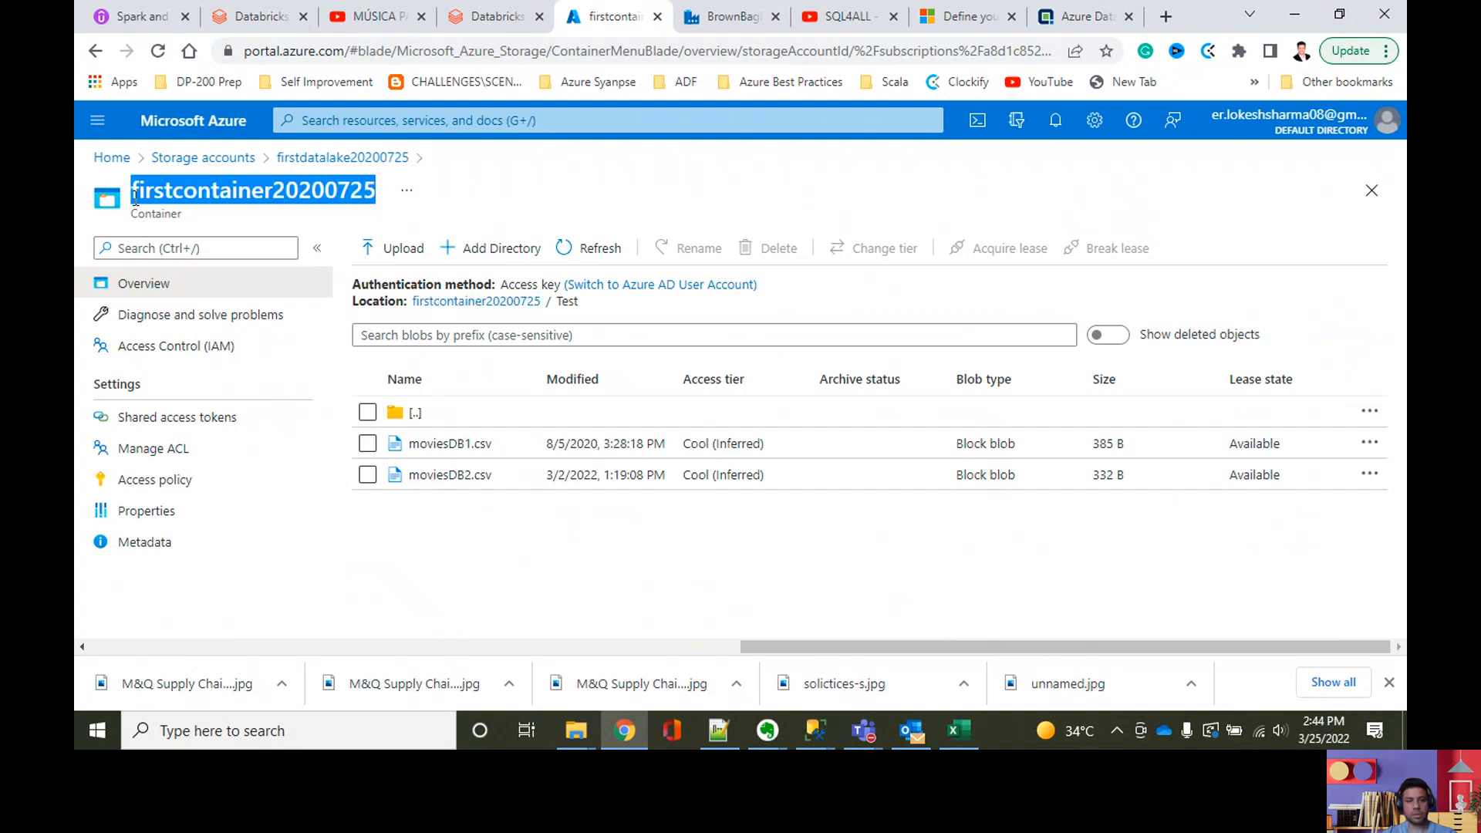
Step: Return to Data Factory and set the DS_ABLB_YTDemo file path's container to firstcontainer20200725 and directory to Test
left_click(815, 730)
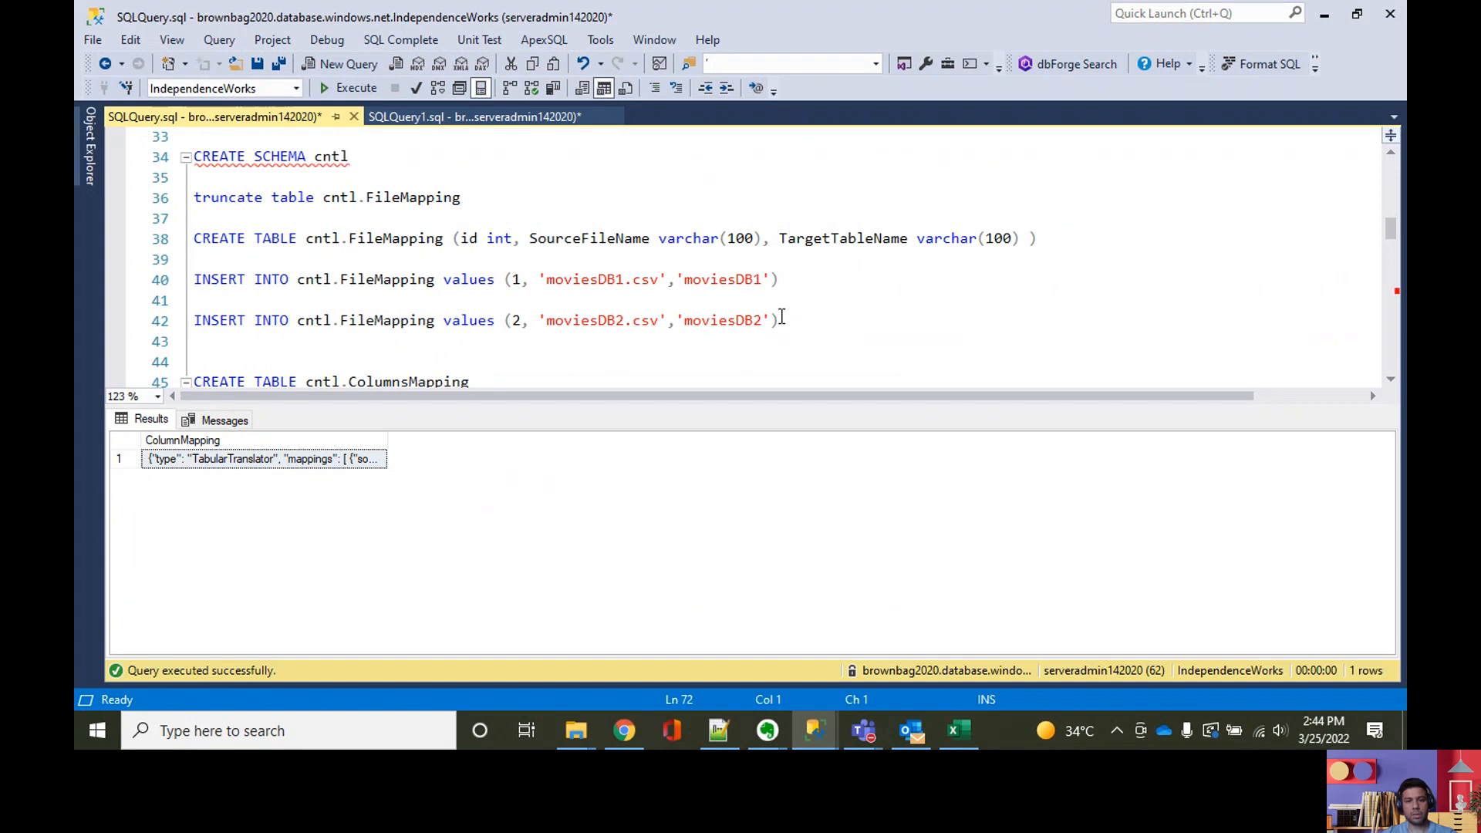
left_click(815, 730)
left_click(729, 17)
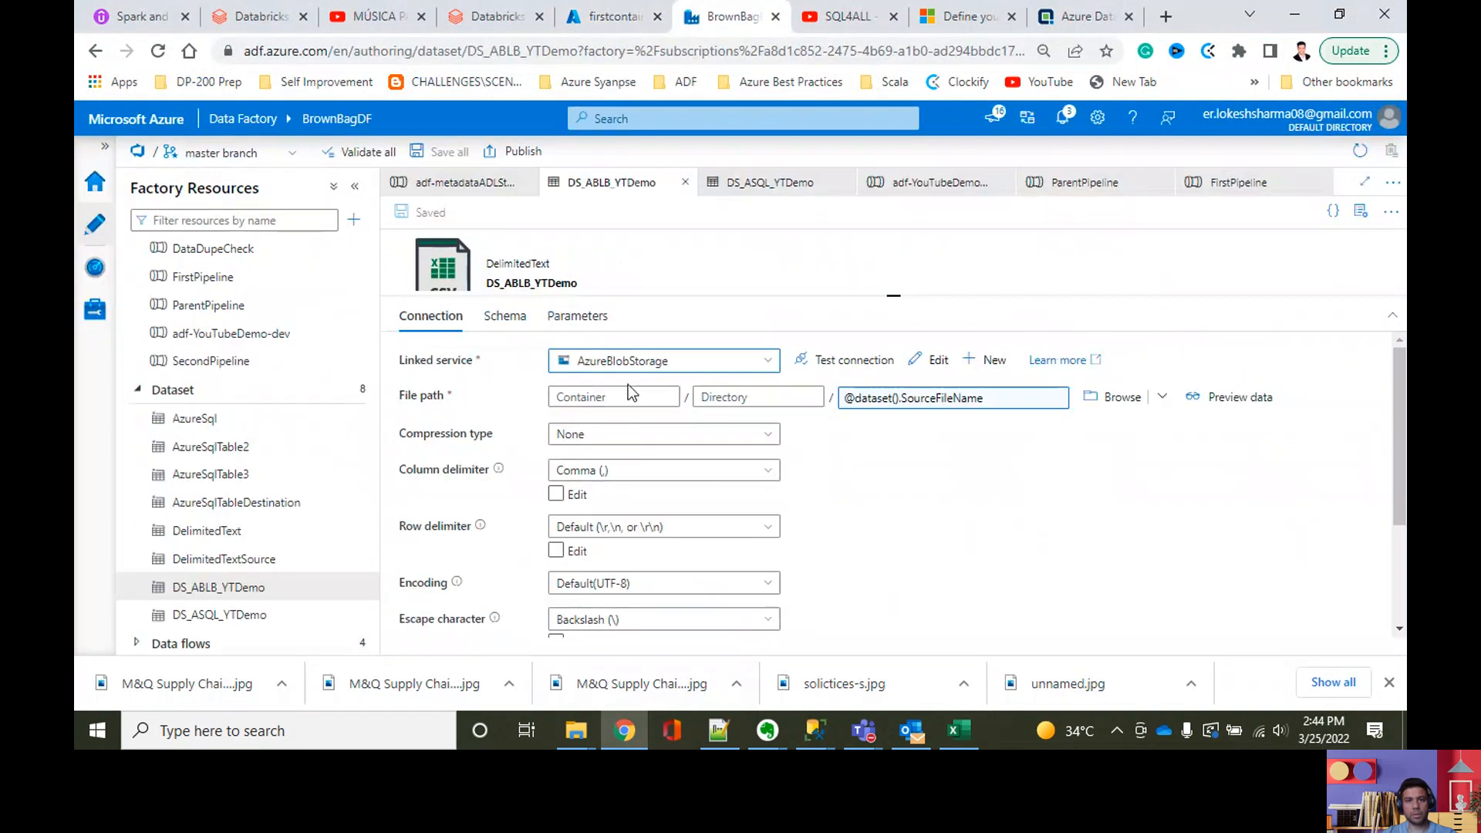
left_click(603, 402)
key("ctrl+v")
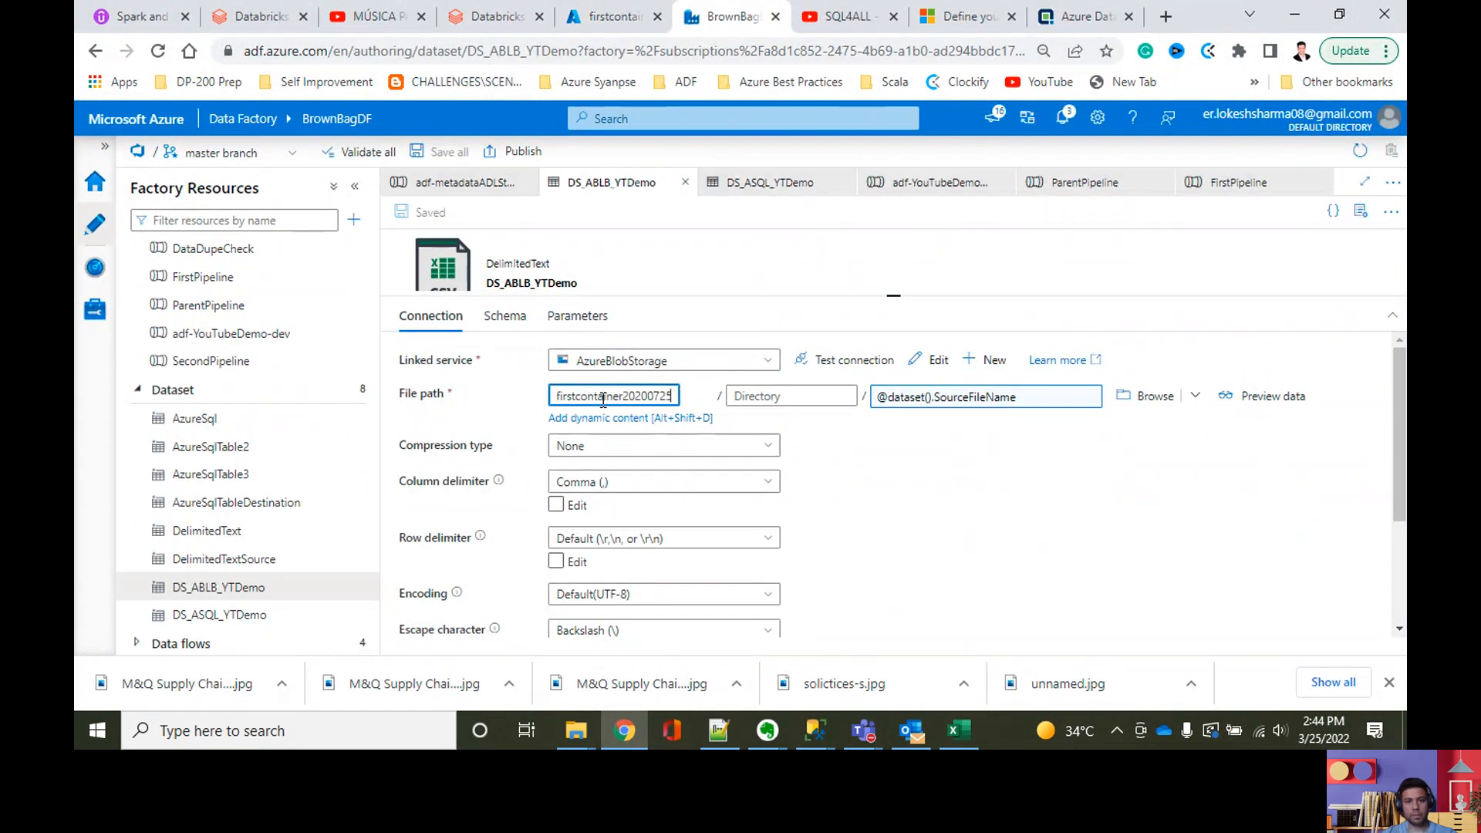
left_click(776, 398)
type("Test")
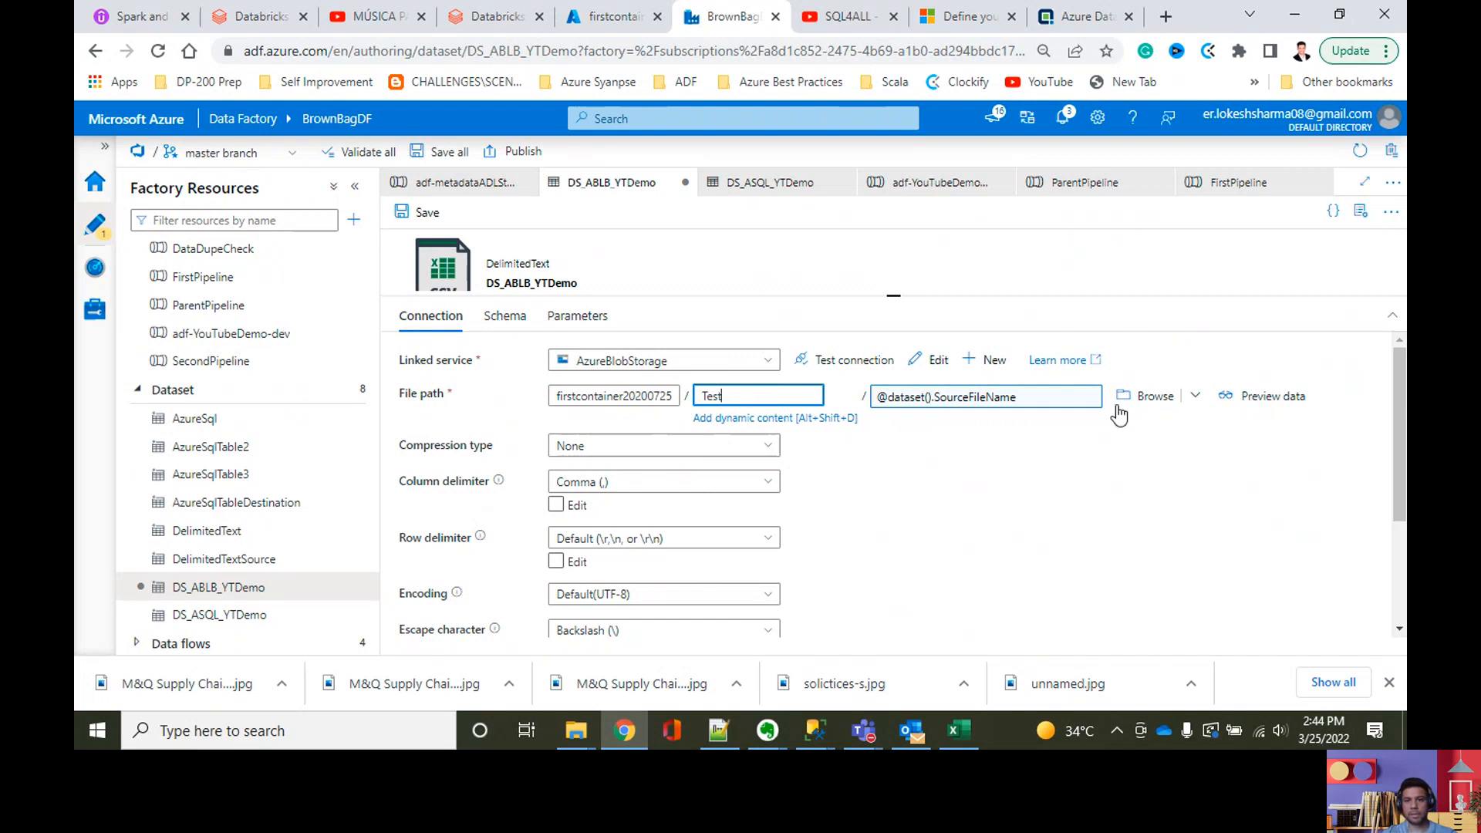
Step: Browse the blob storage to the Test folder of firstcontainer20200725 and accept it as the DS_ABLB_YTDemo file path
left_click(1131, 401)
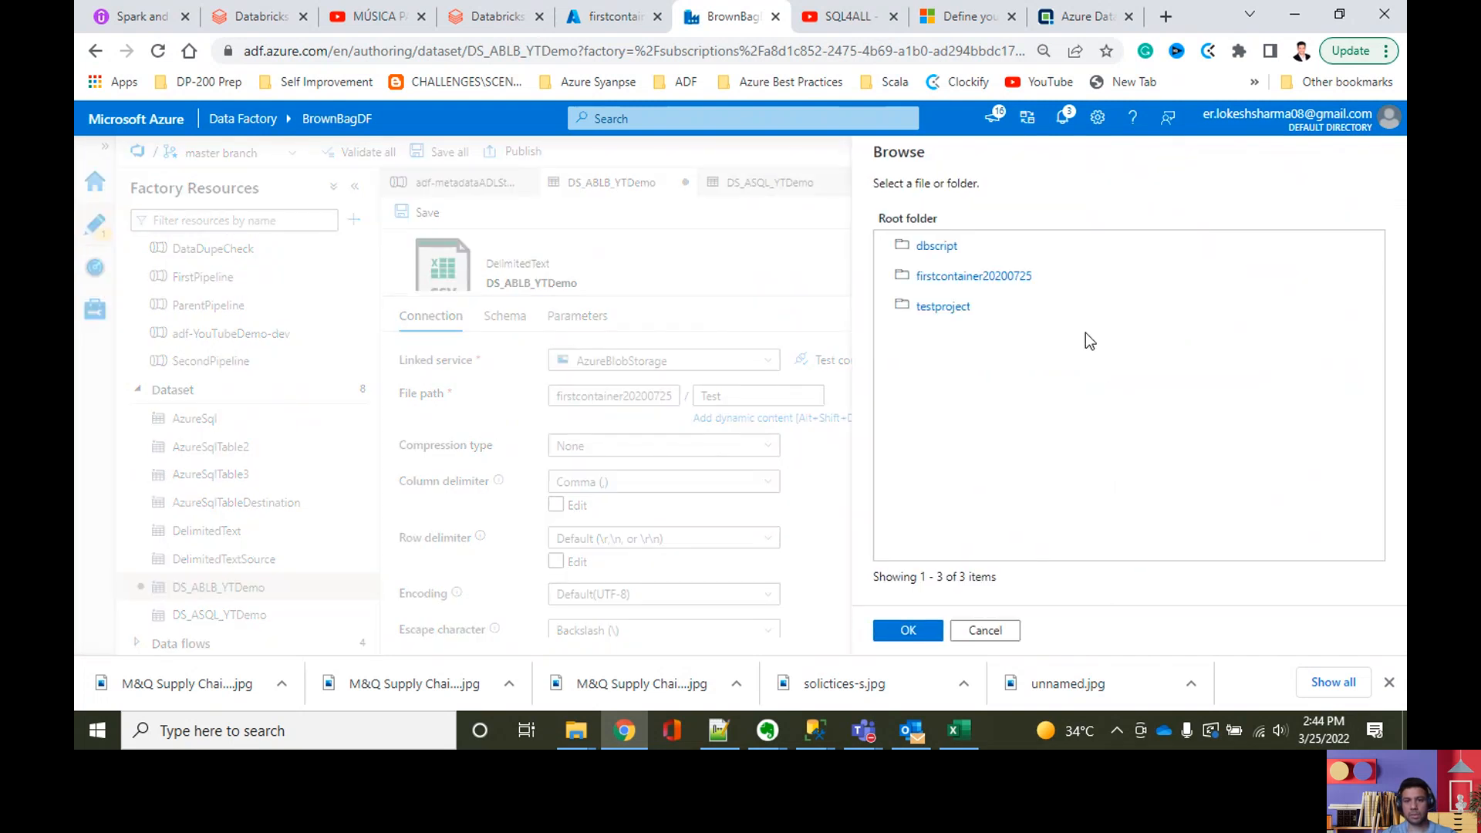
double_click(1031, 276)
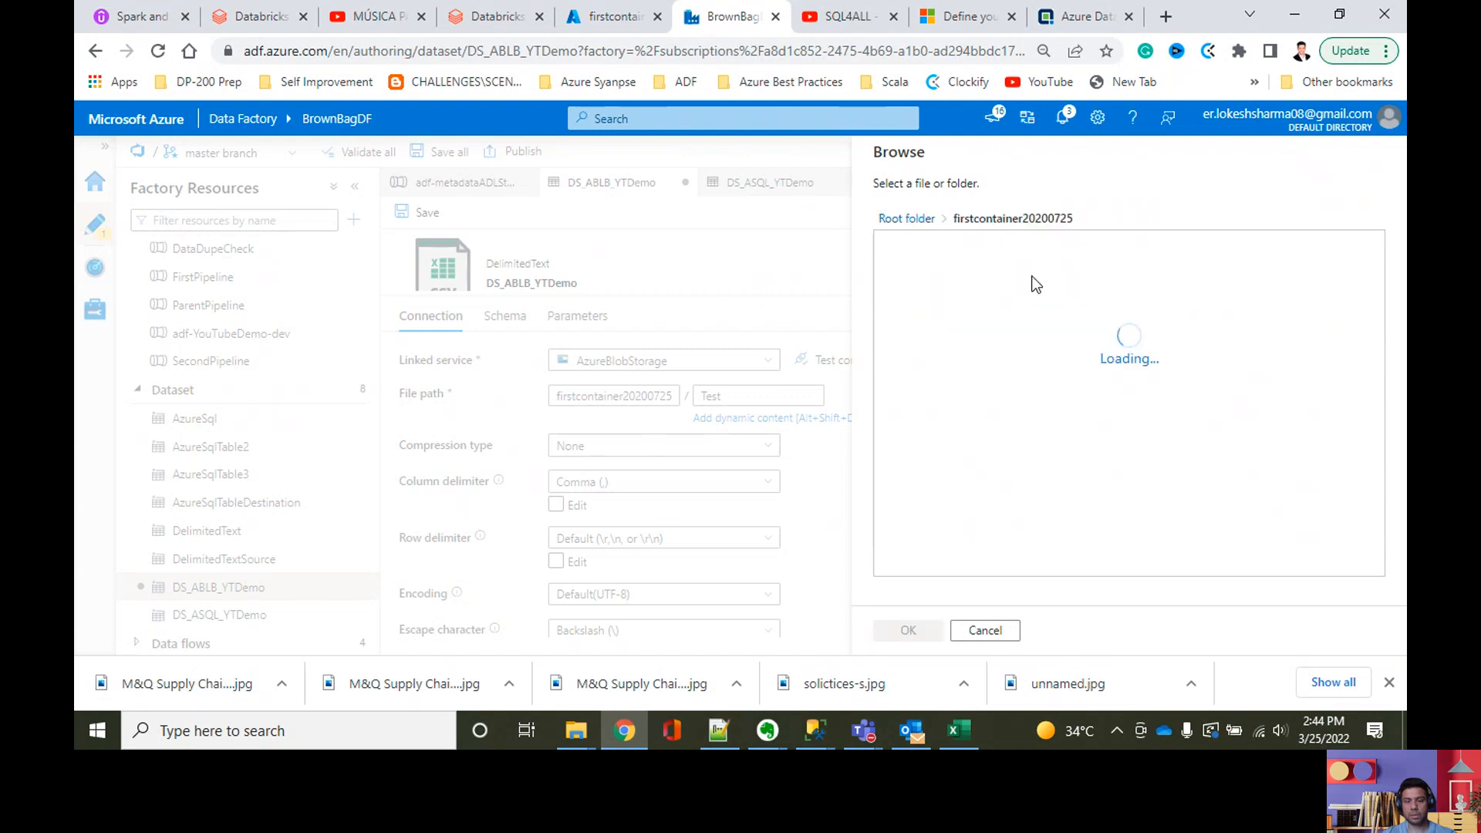
left_click(957, 338)
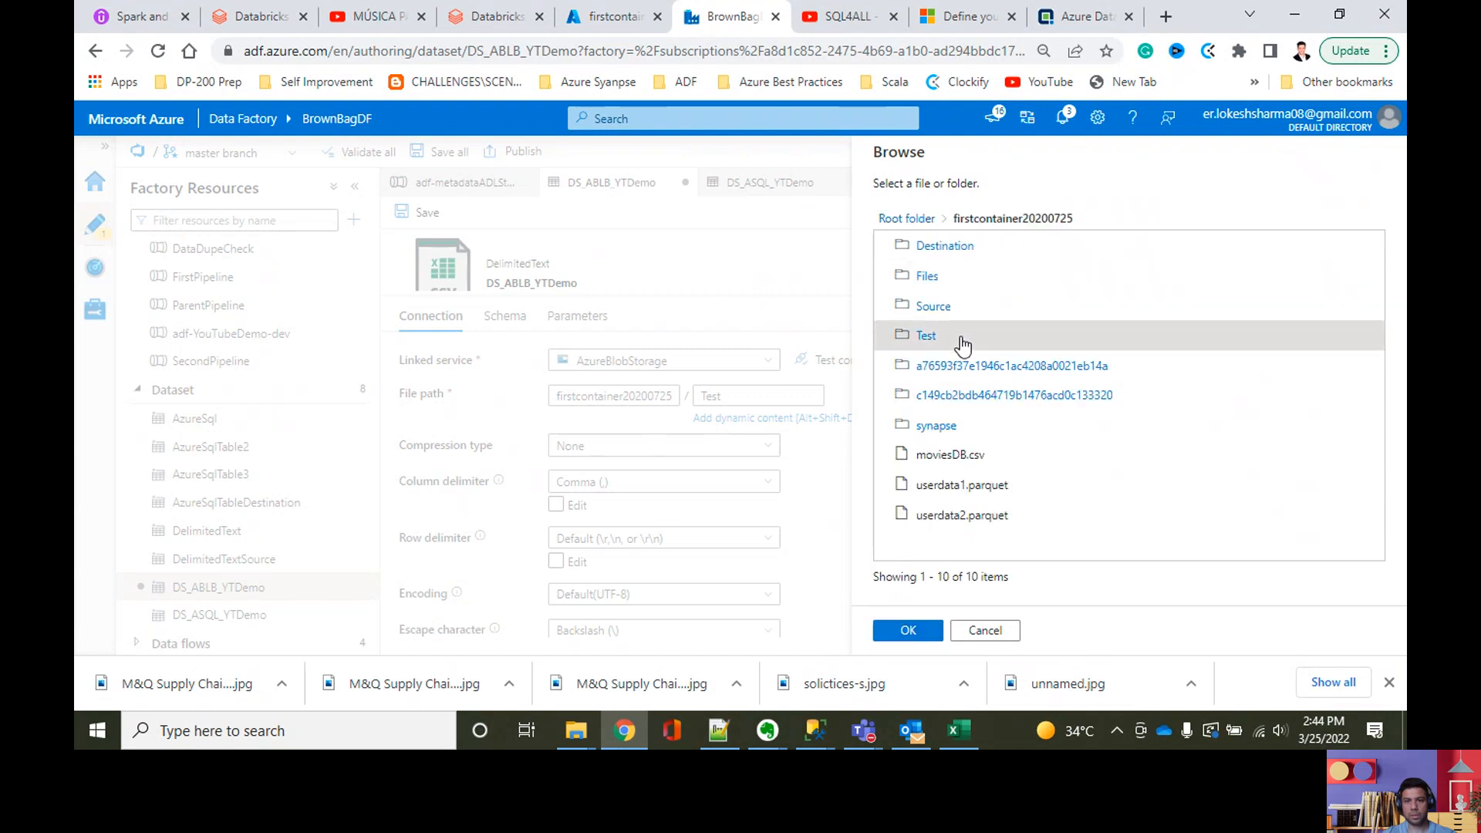
double_click(930, 337)
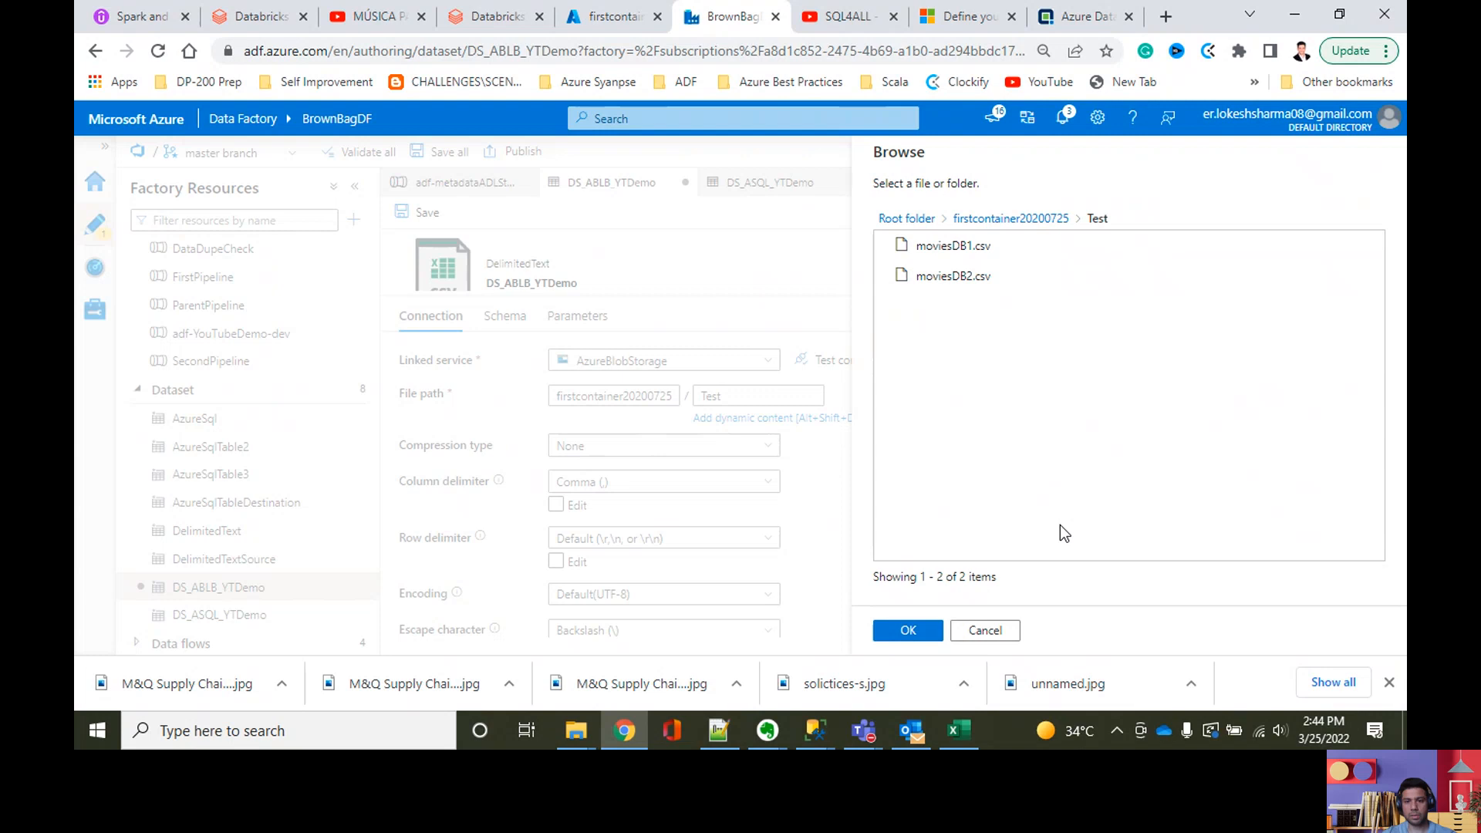
left_click(908, 630)
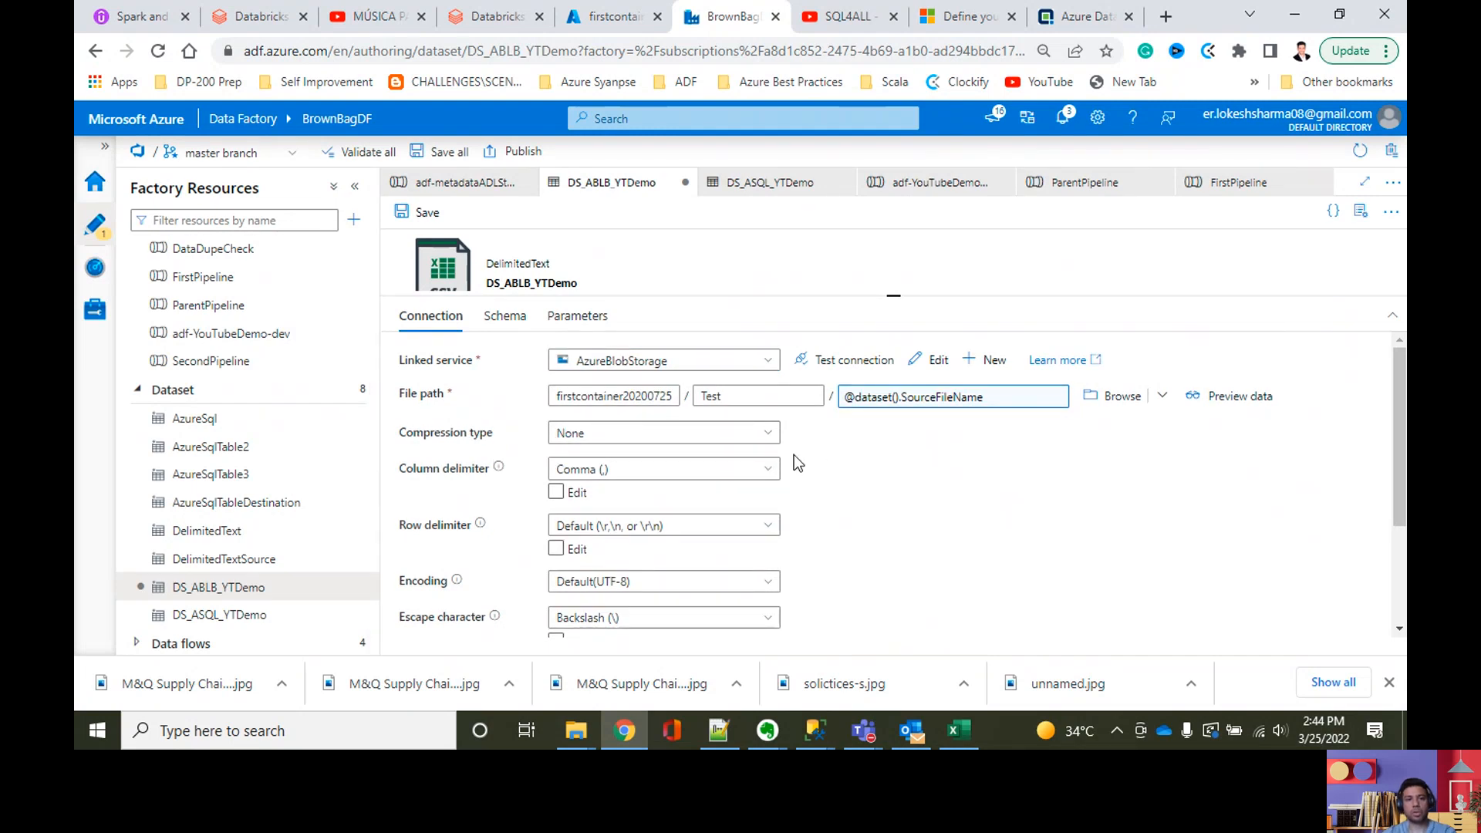
Step: Check the dataset's file path entries and save all changes to the Git repository
left_click(724, 398)
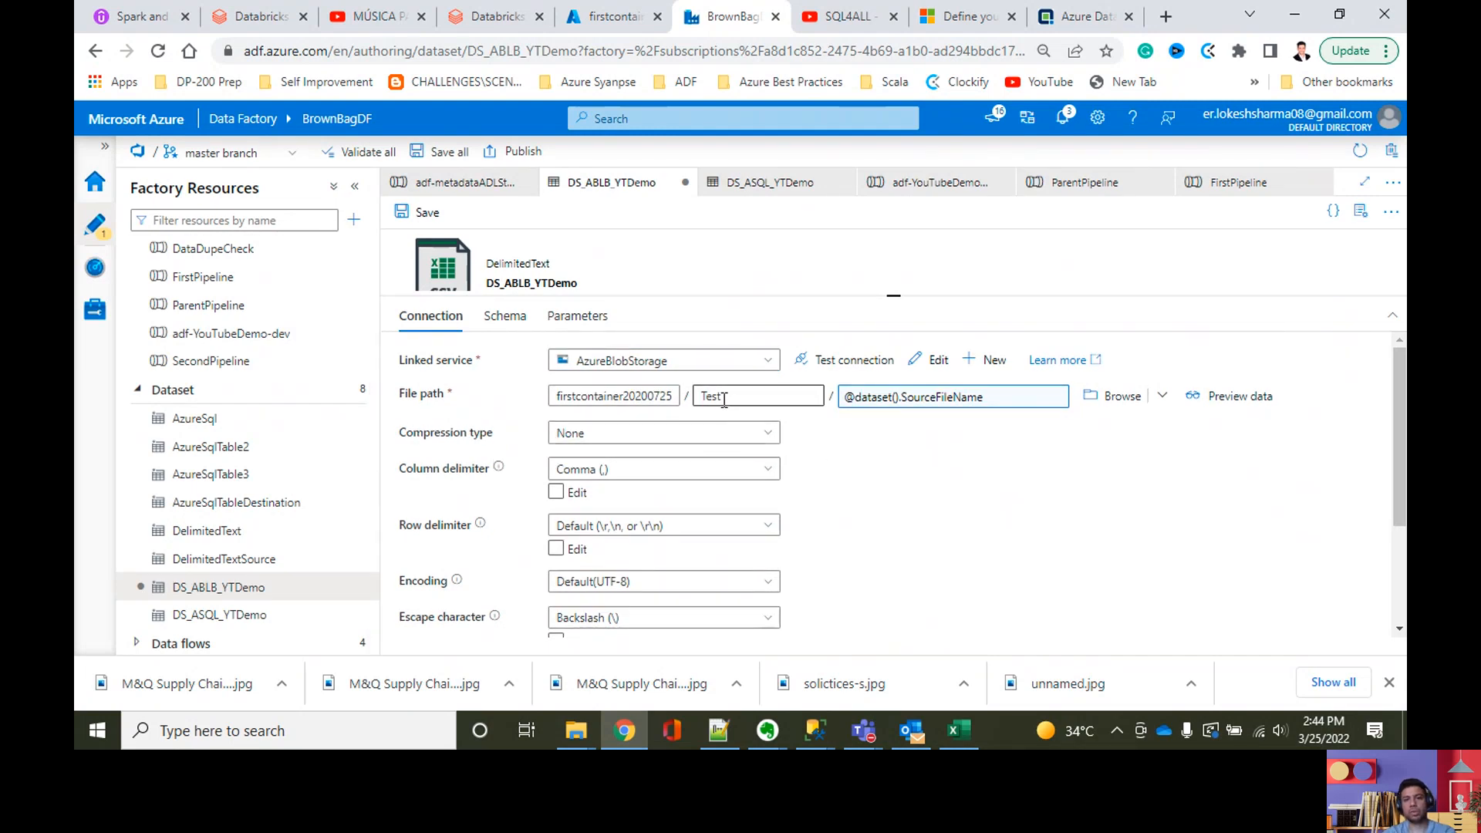
left_click(885, 437)
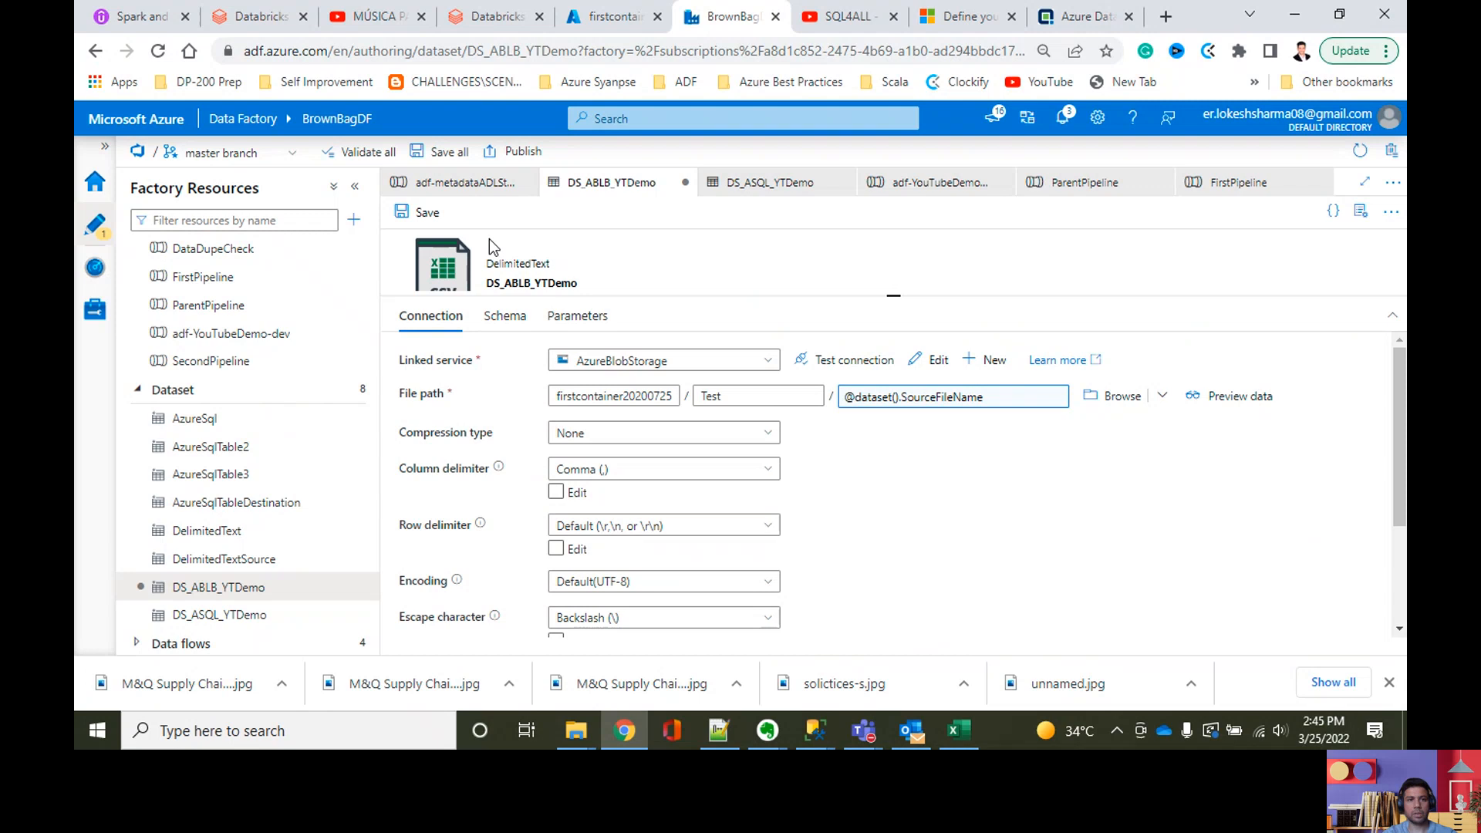
left_click(438, 151)
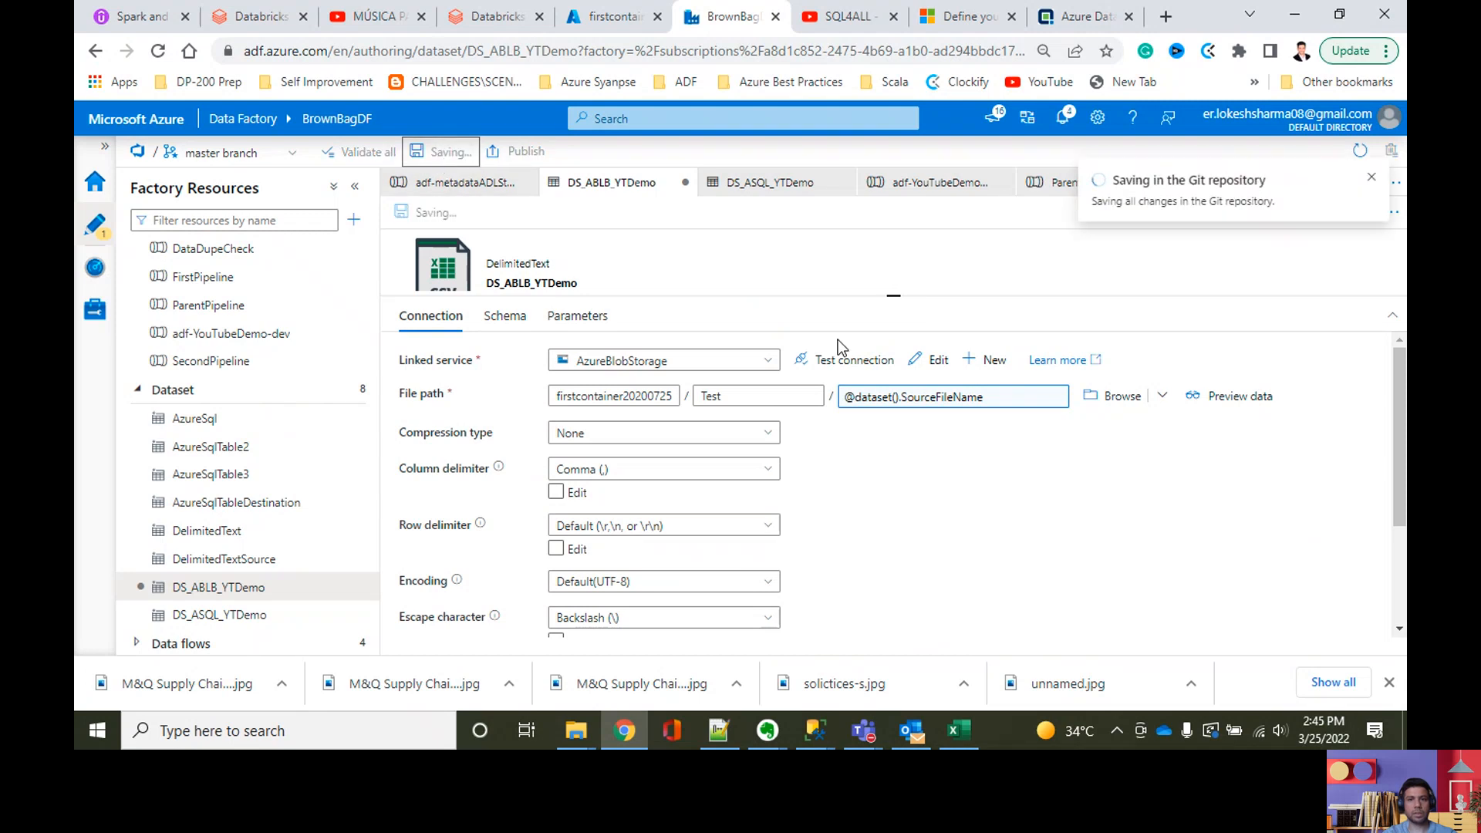
Step: Switch to SQL Server Management Studio and query the current rows of dbo.moviesDB1 and dbo.moviesDB2
left_click(819, 728)
left_click(896, 629)
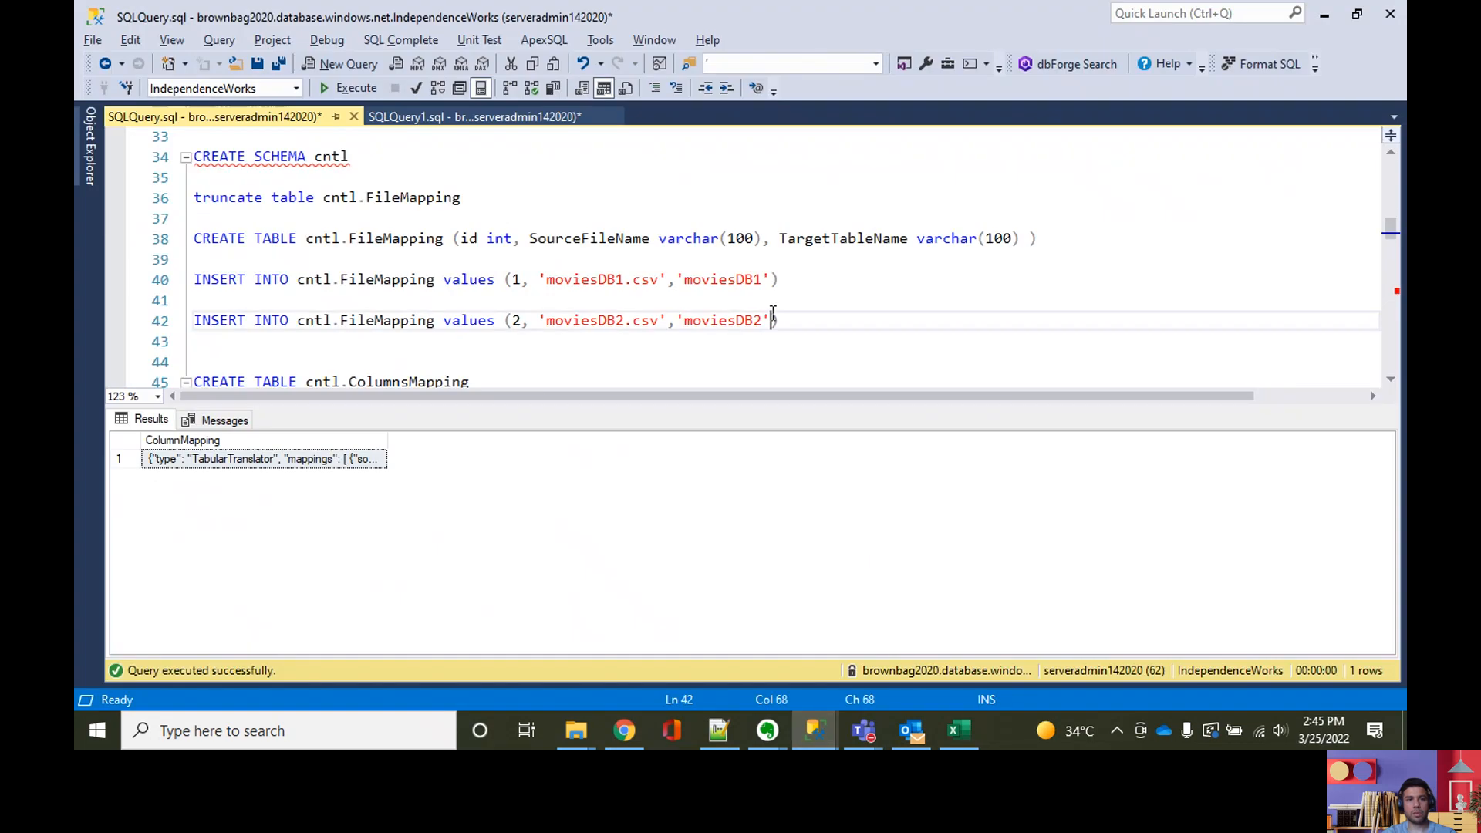
key("ctrl+r")
scroll(779, 432, "down", 14)
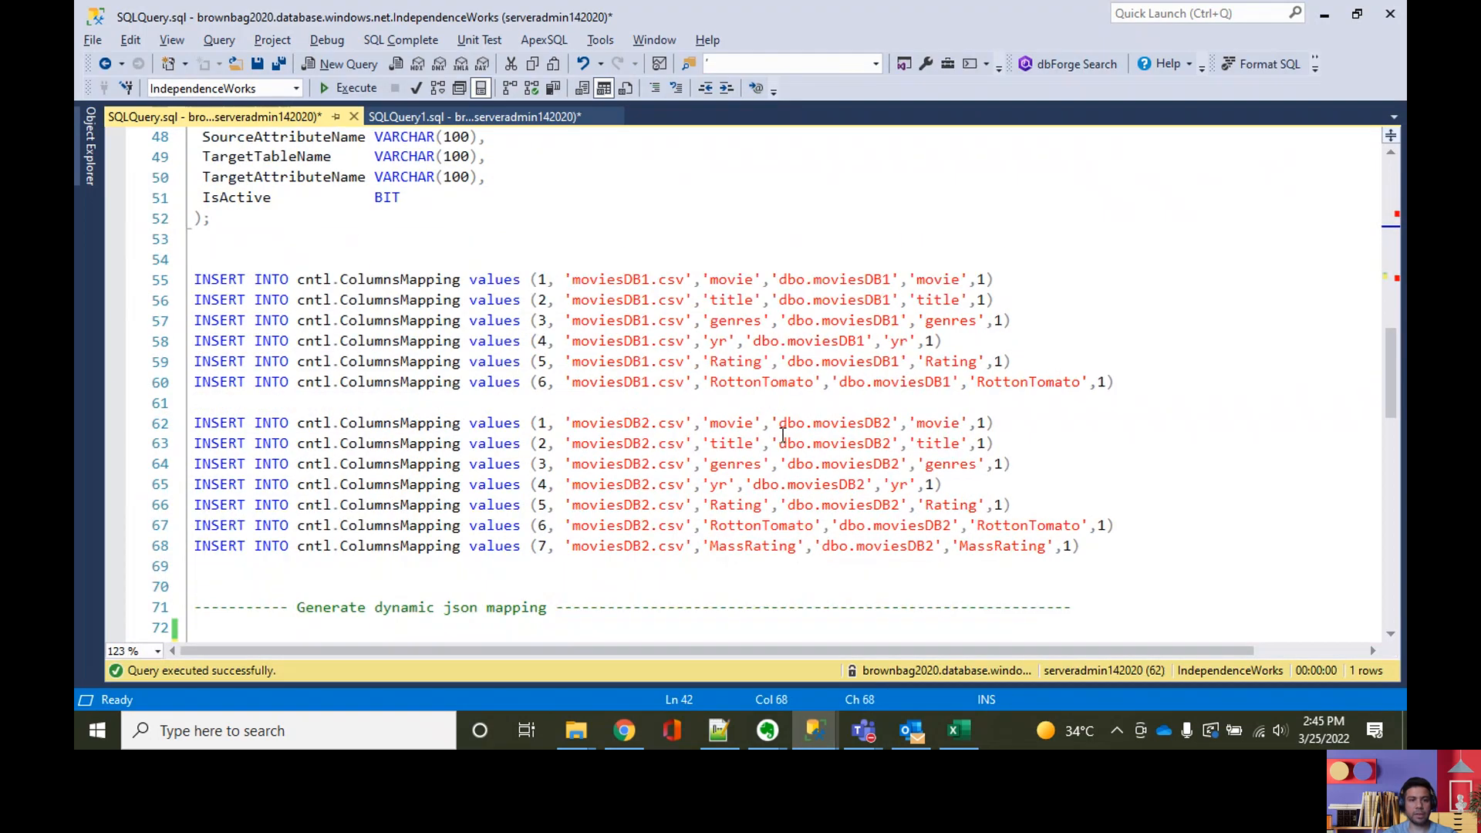
scroll(776, 442, "down", 4)
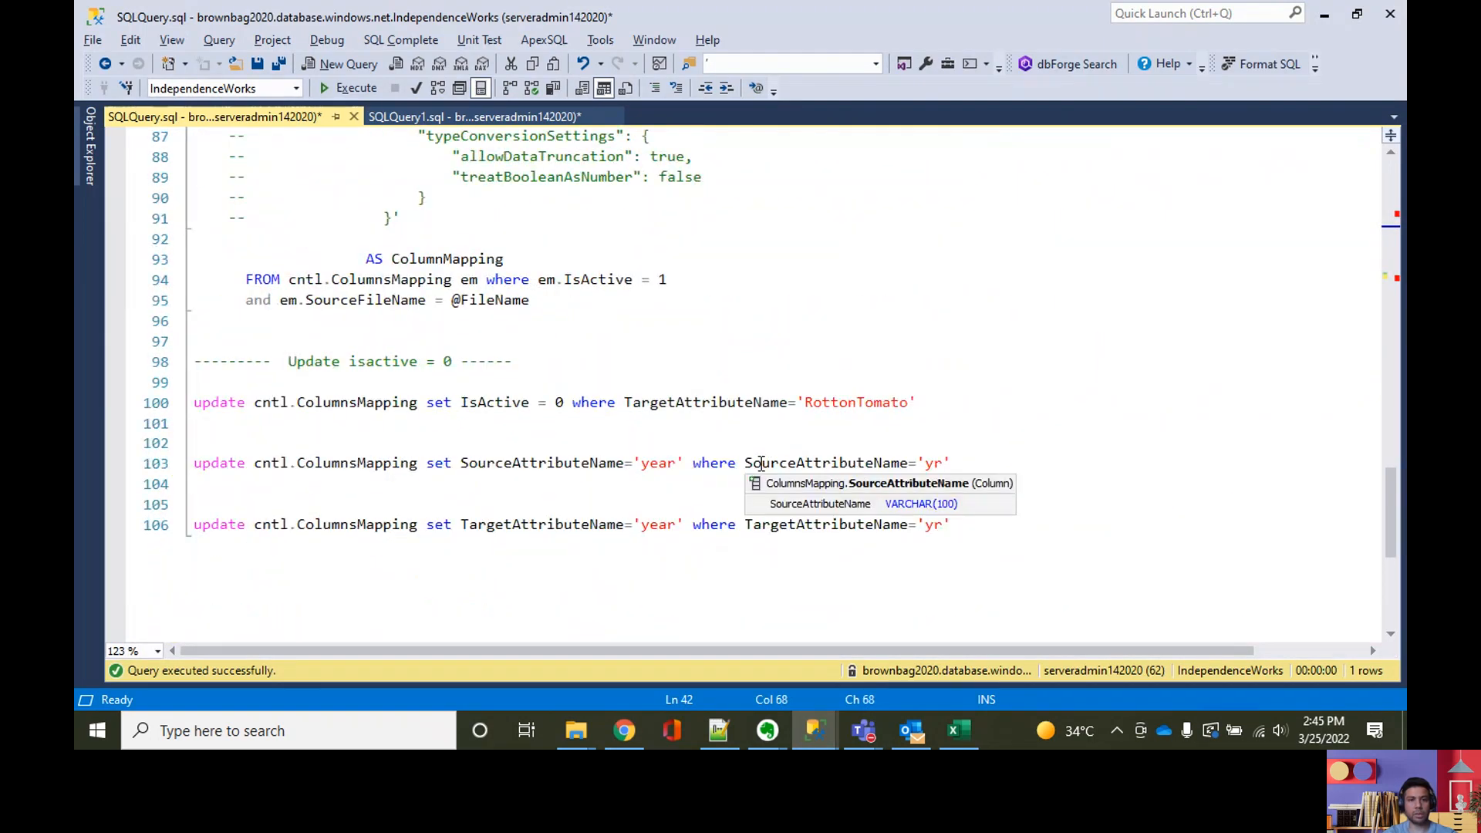
scroll(881, 474, "up", 7)
scroll(881, 473, "up", 20)
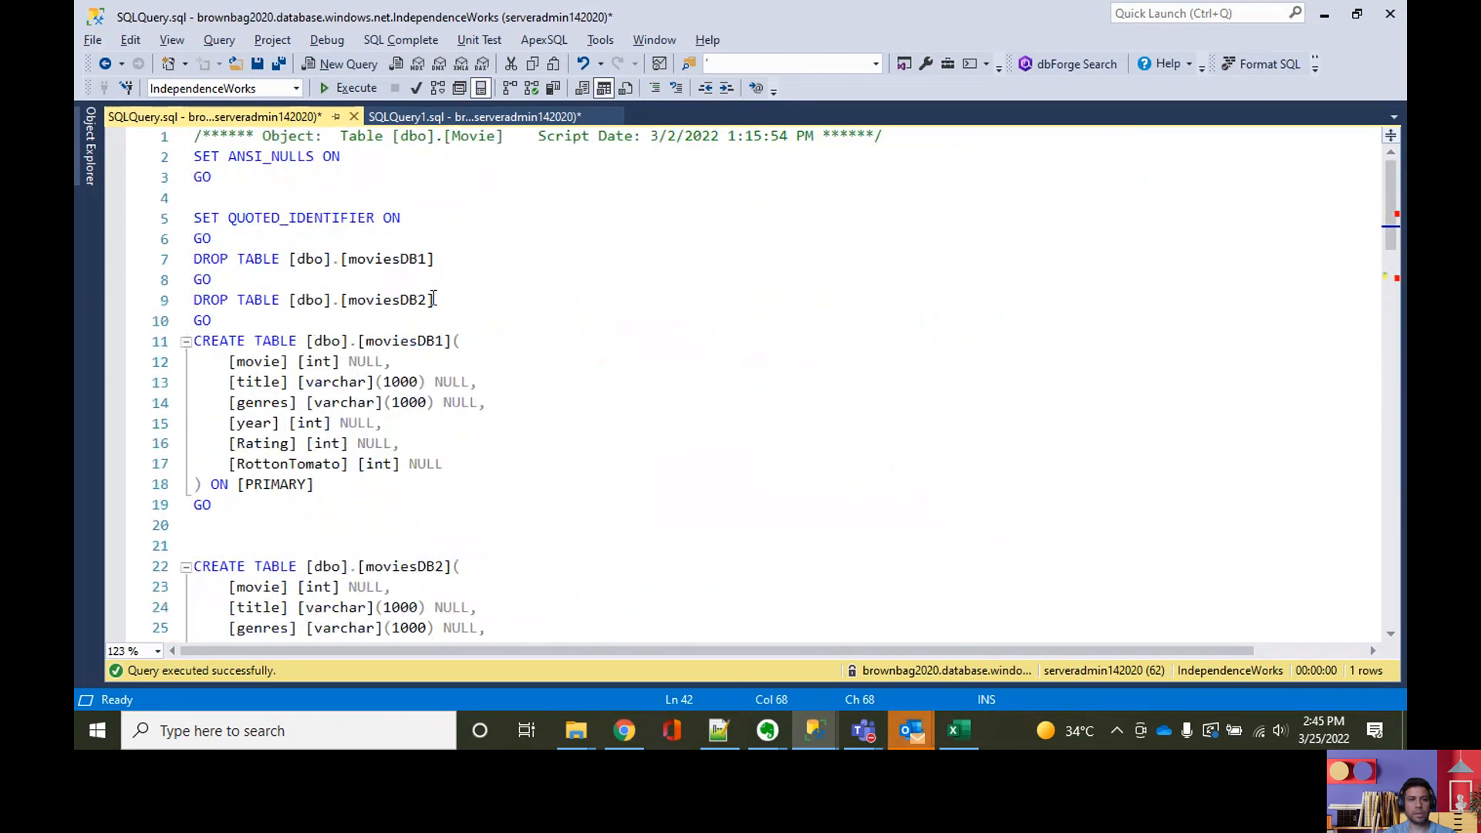
left_click_drag(446, 263, 291, 261)
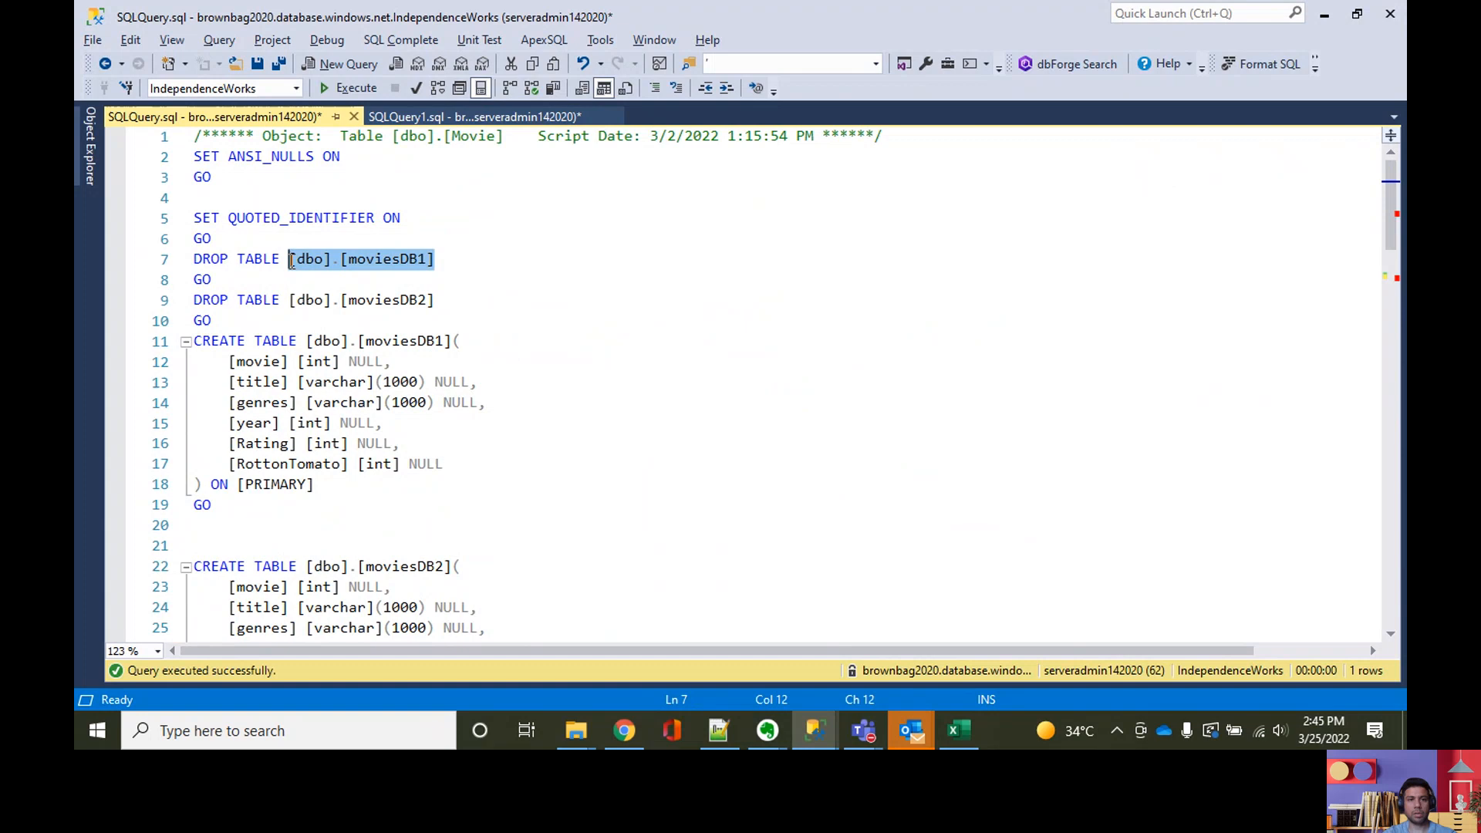
key("F5")
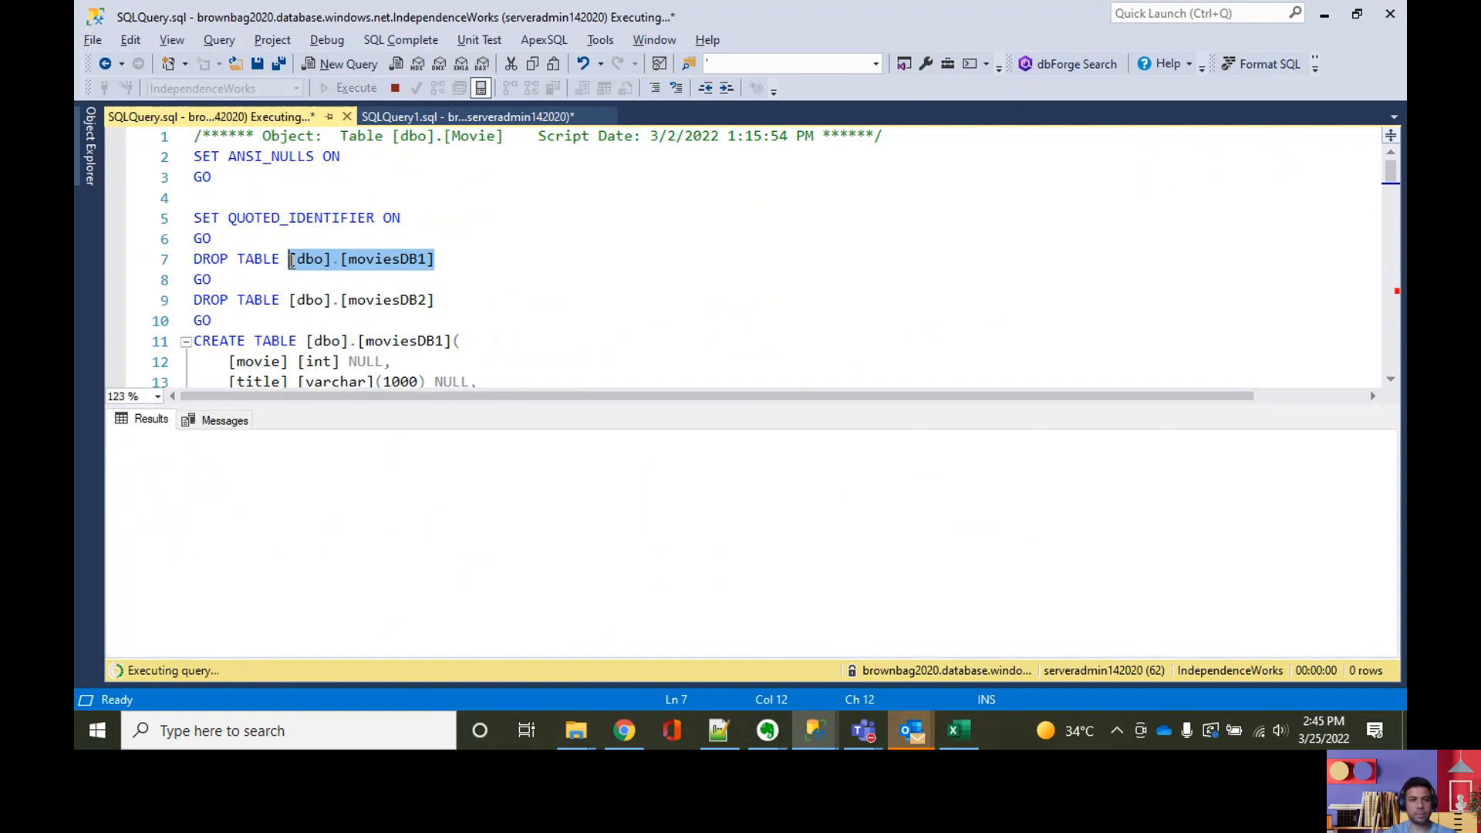
left_click_drag(439, 301, 290, 306)
key("F5")
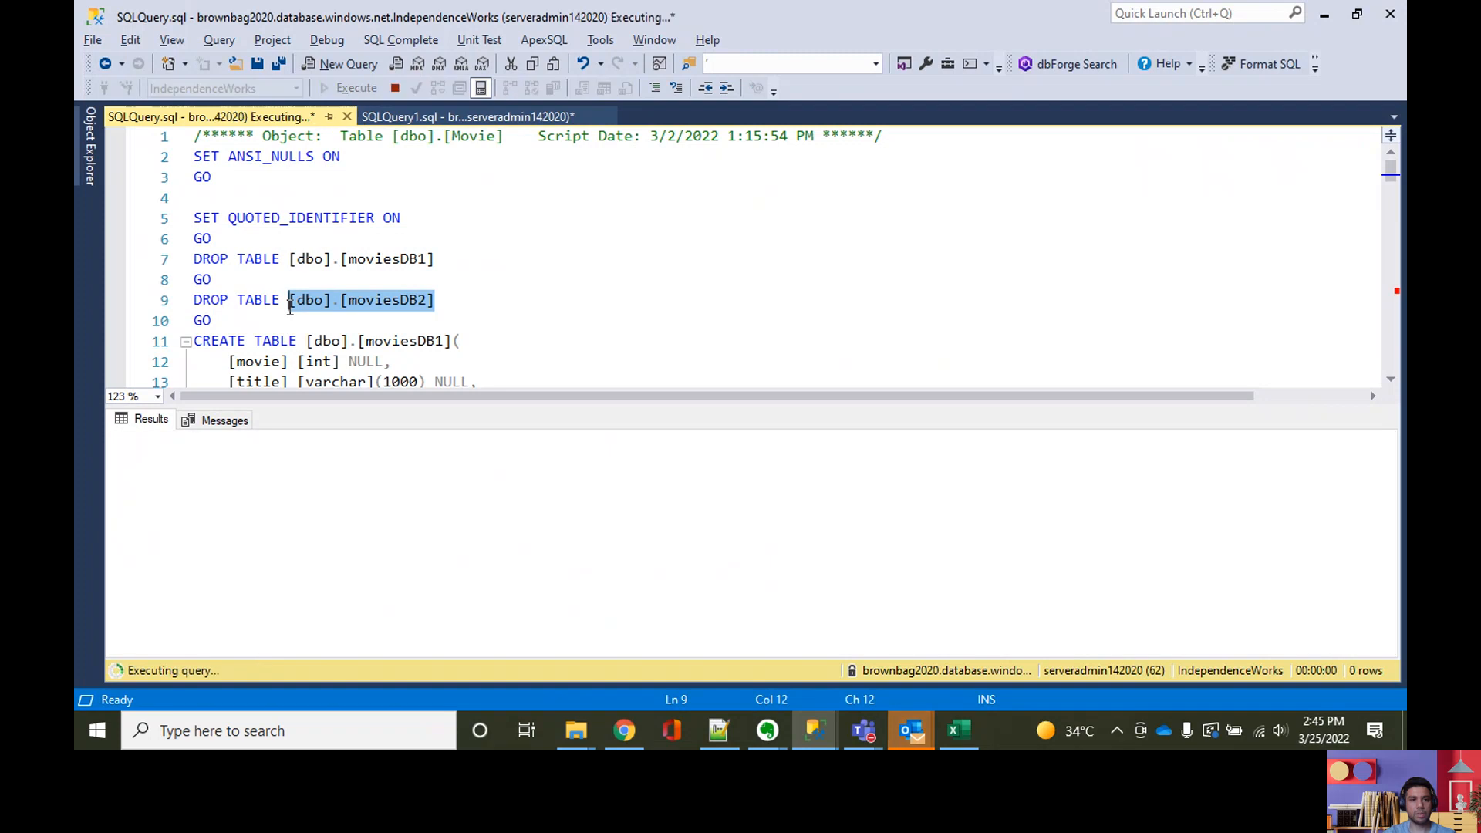
left_click_drag(437, 259, 290, 262)
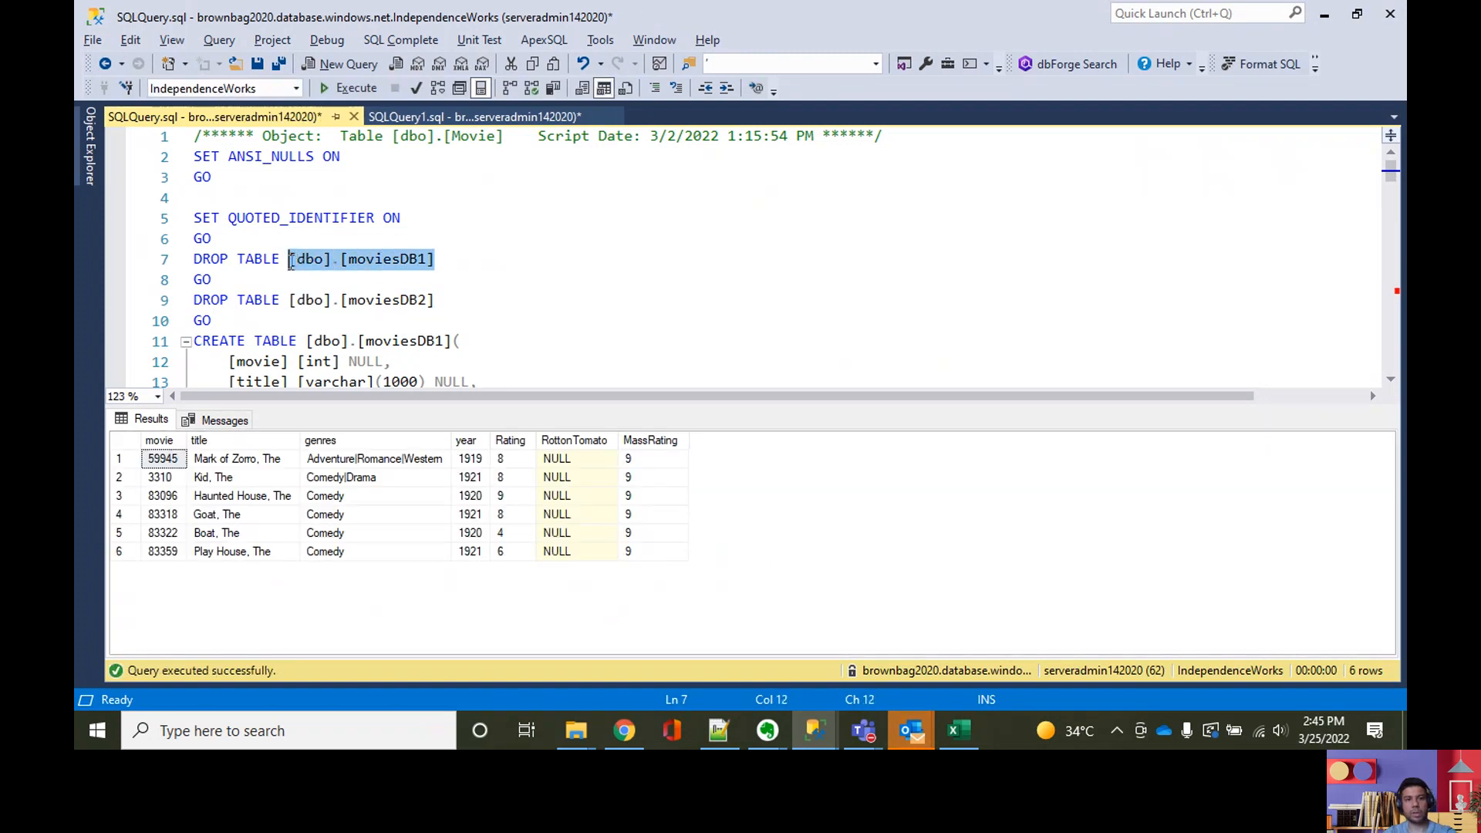
key("ctrl+r")
Step: Start a TRUNCATE TABLE statement below the last update statement at the end of SQLQuery.sql
scroll(558, 471, "down", 6)
scroll(558, 471, "down", 20)
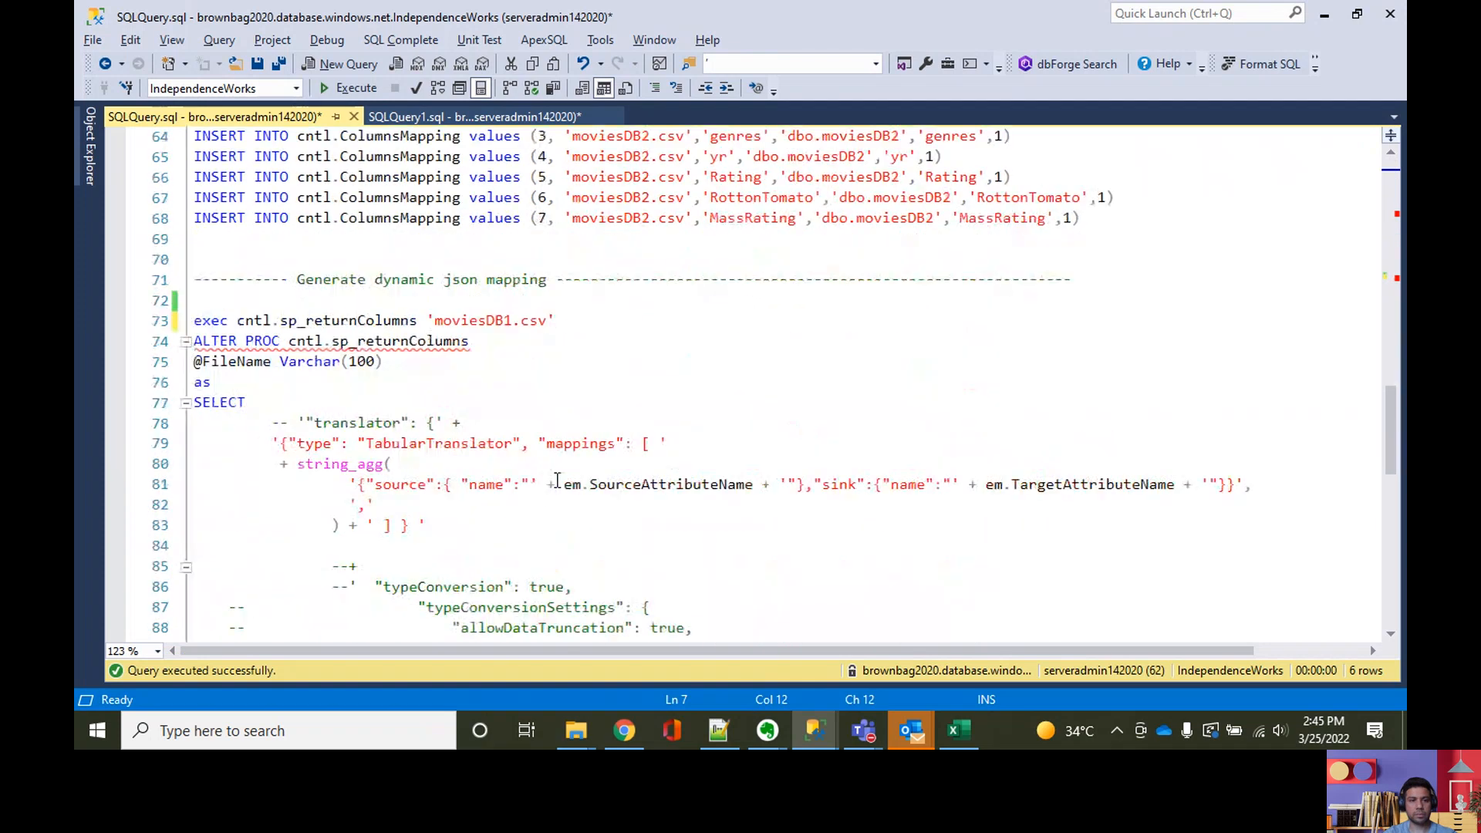
left_click(557, 480)
left_click(956, 322)
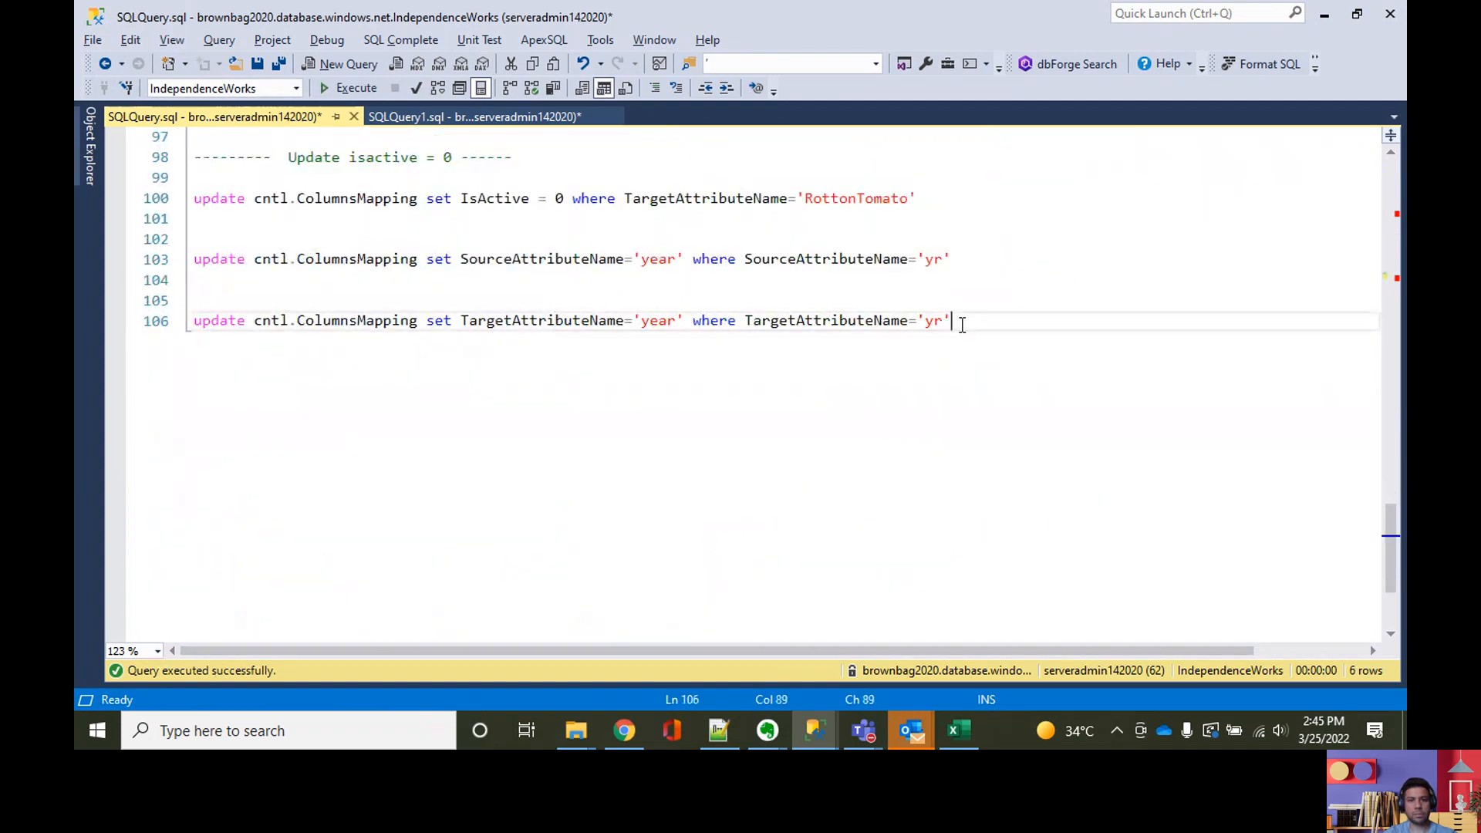
key("Return")
key("Return")
type("TR")
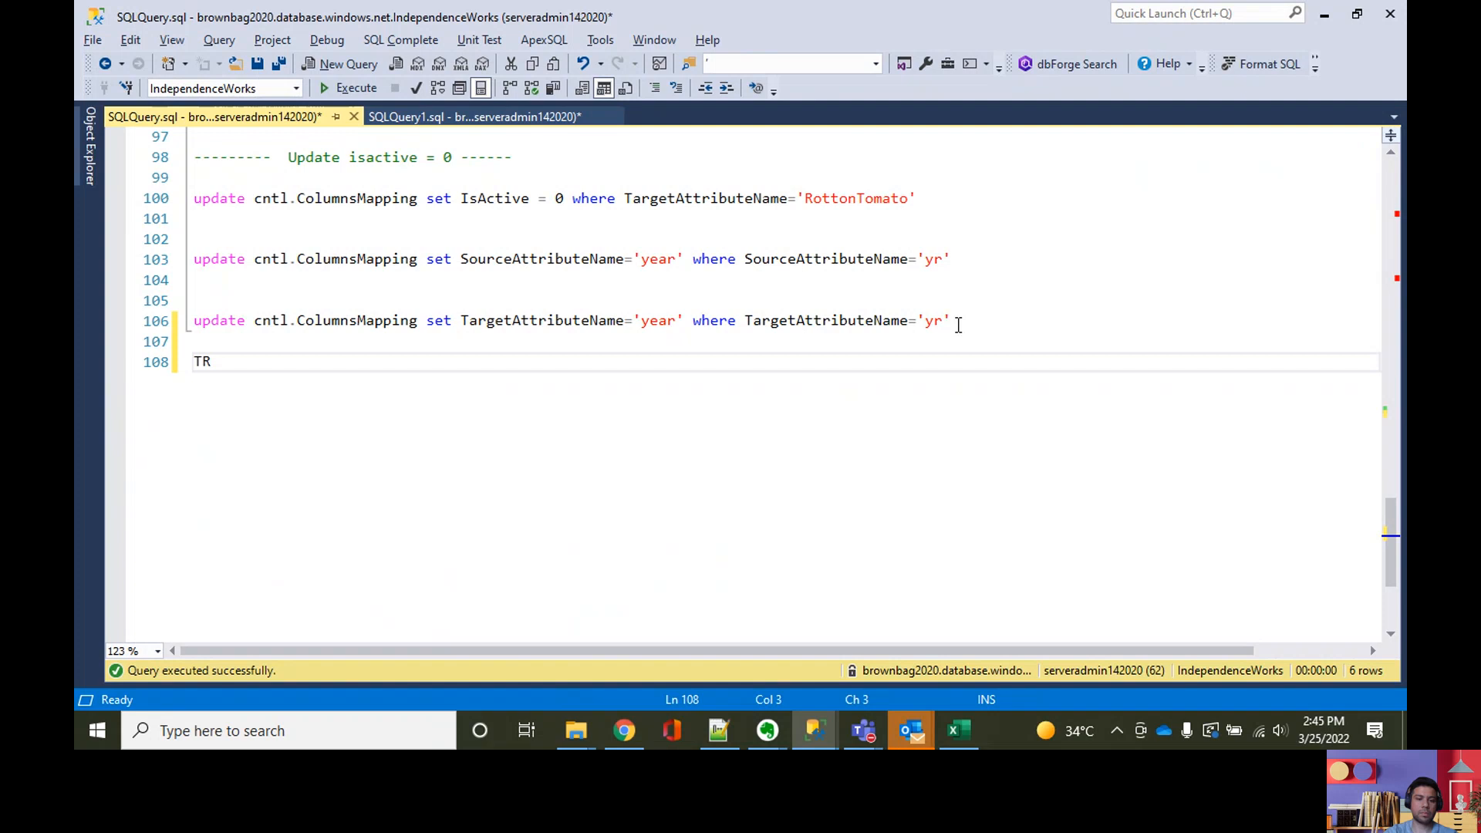
type("UNCATE TABLE firstcontainer20200725")
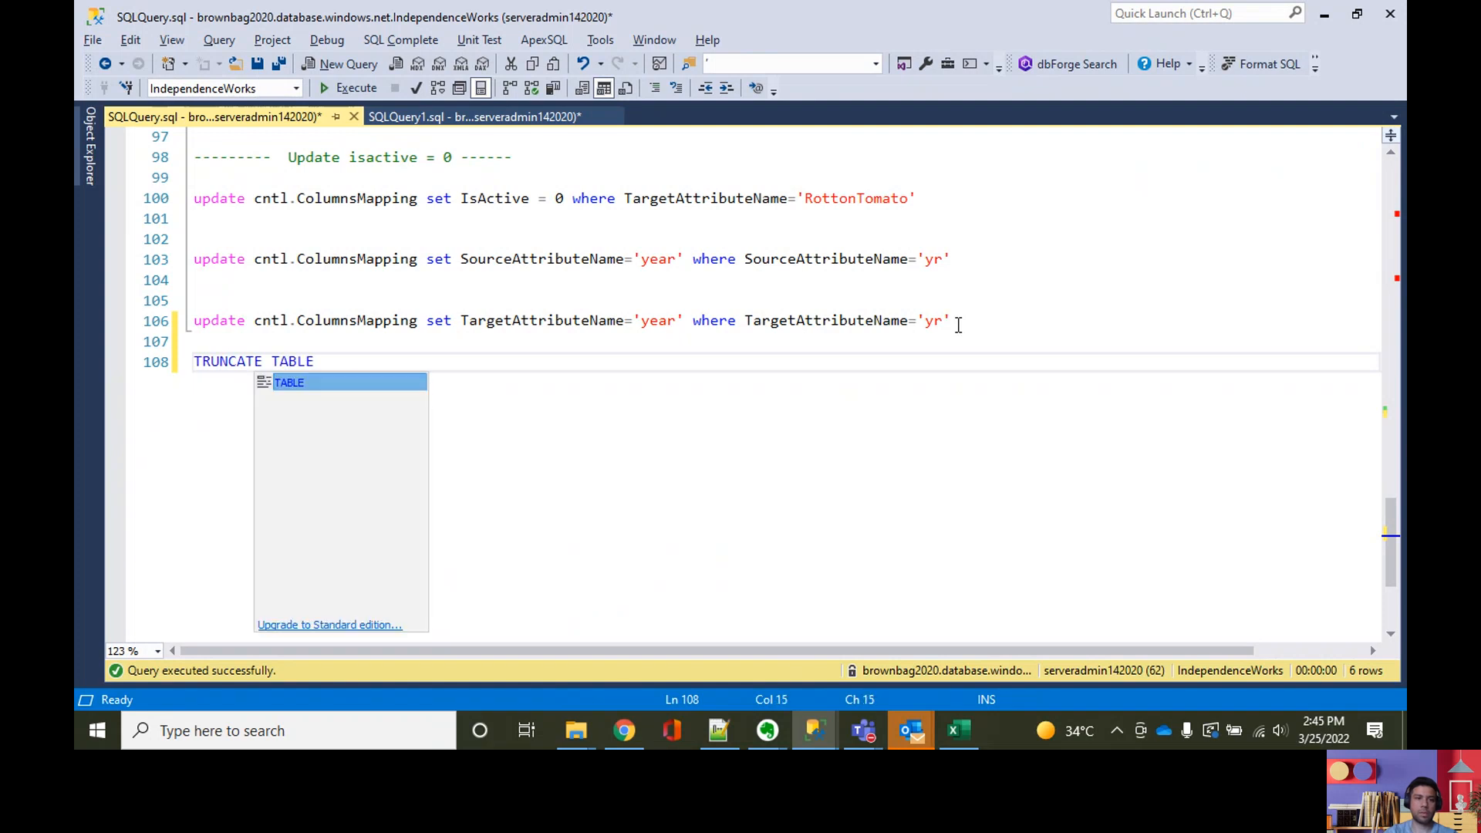
type("firstcontainer20200725")
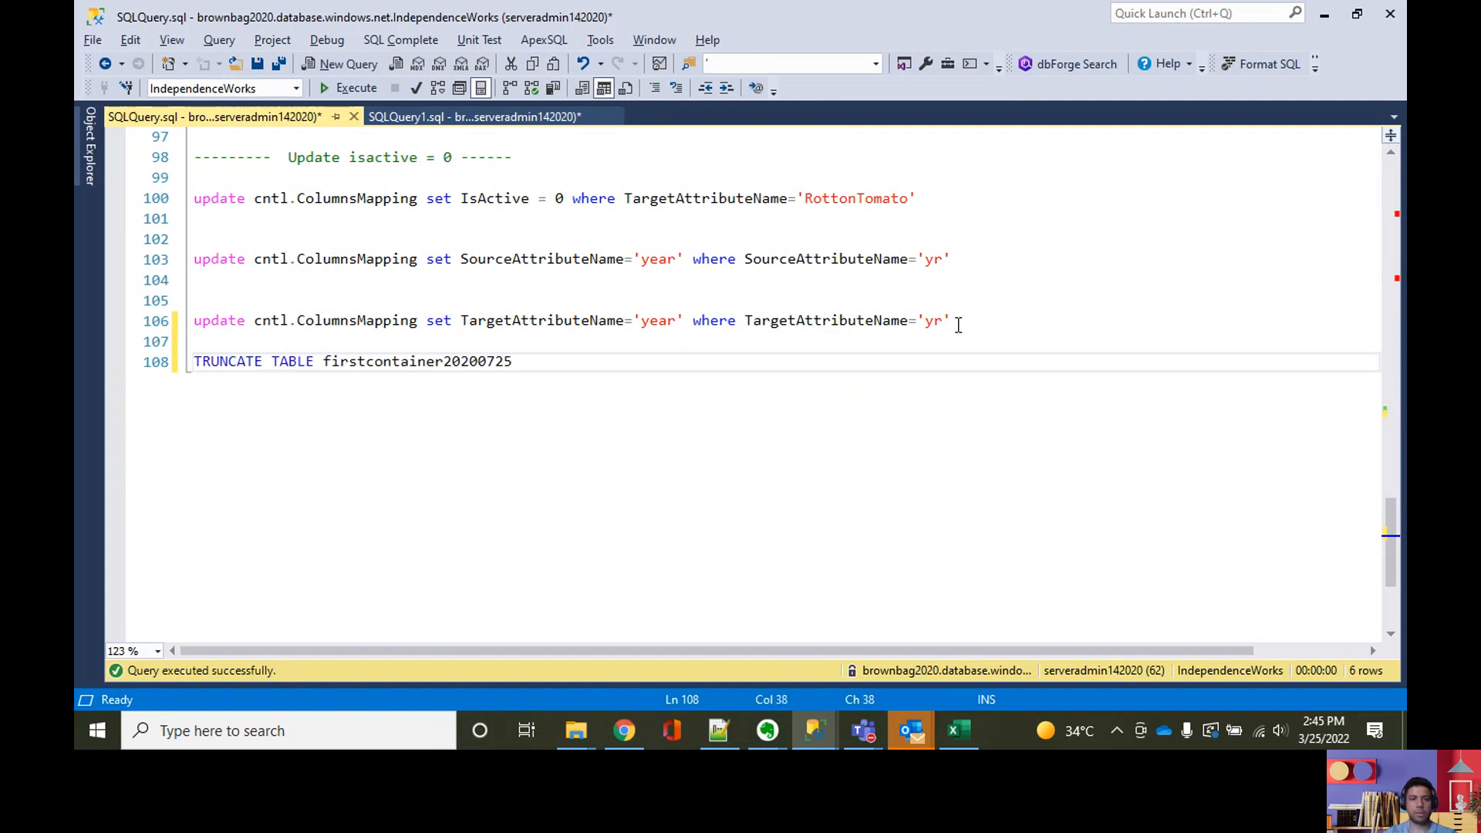
key("ctrl+z")
Step: Copy the moviesDB2 table name from the script and complete the truncate statement with [dbo].[moviesDB2]
scroll(952, 343, "up", 20)
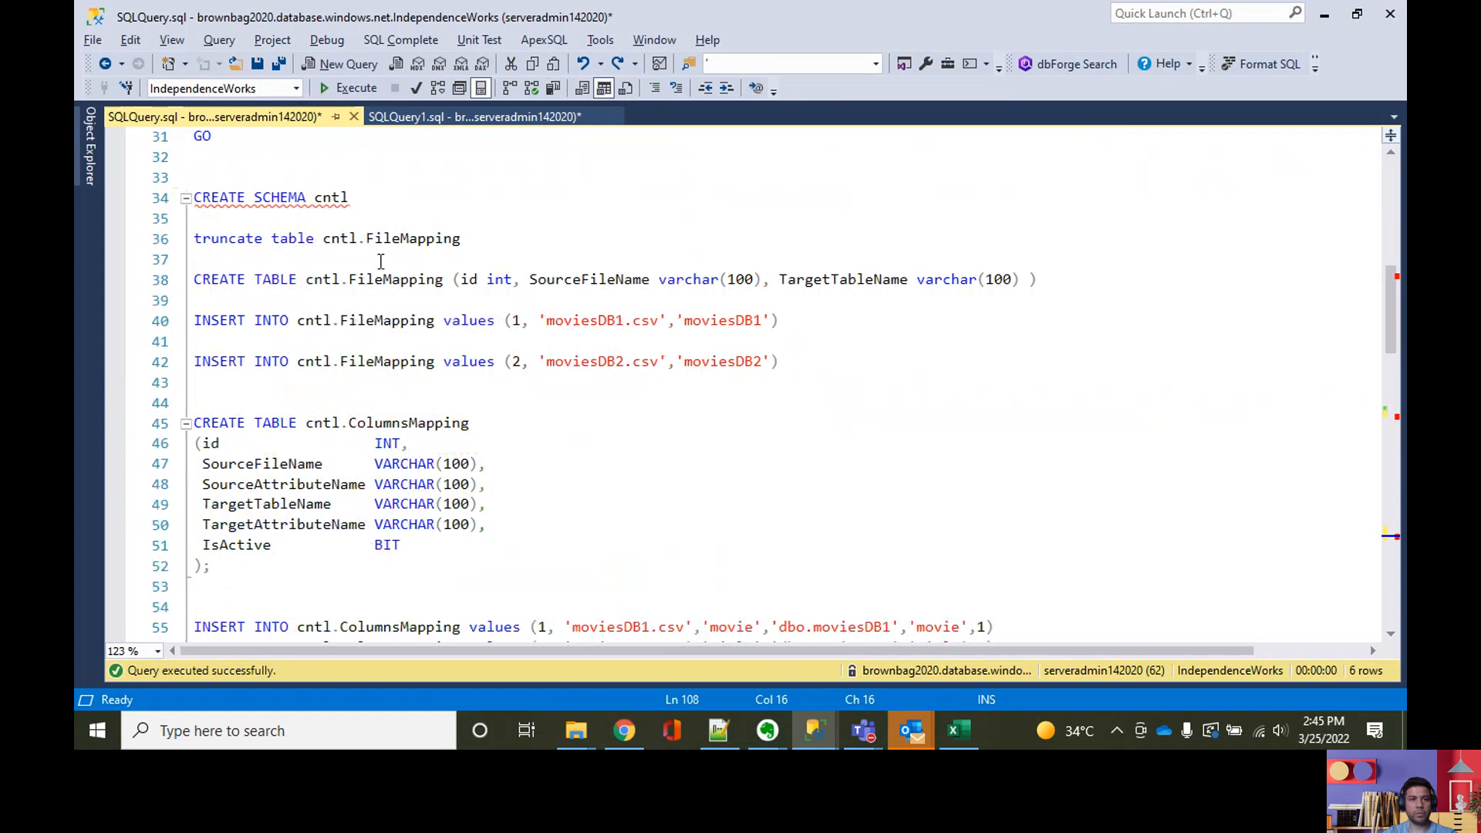
scroll(381, 262, "up", 5)
left_click_drag(304, 266, 452, 252)
key("ctrl+c")
left_click(703, 325)
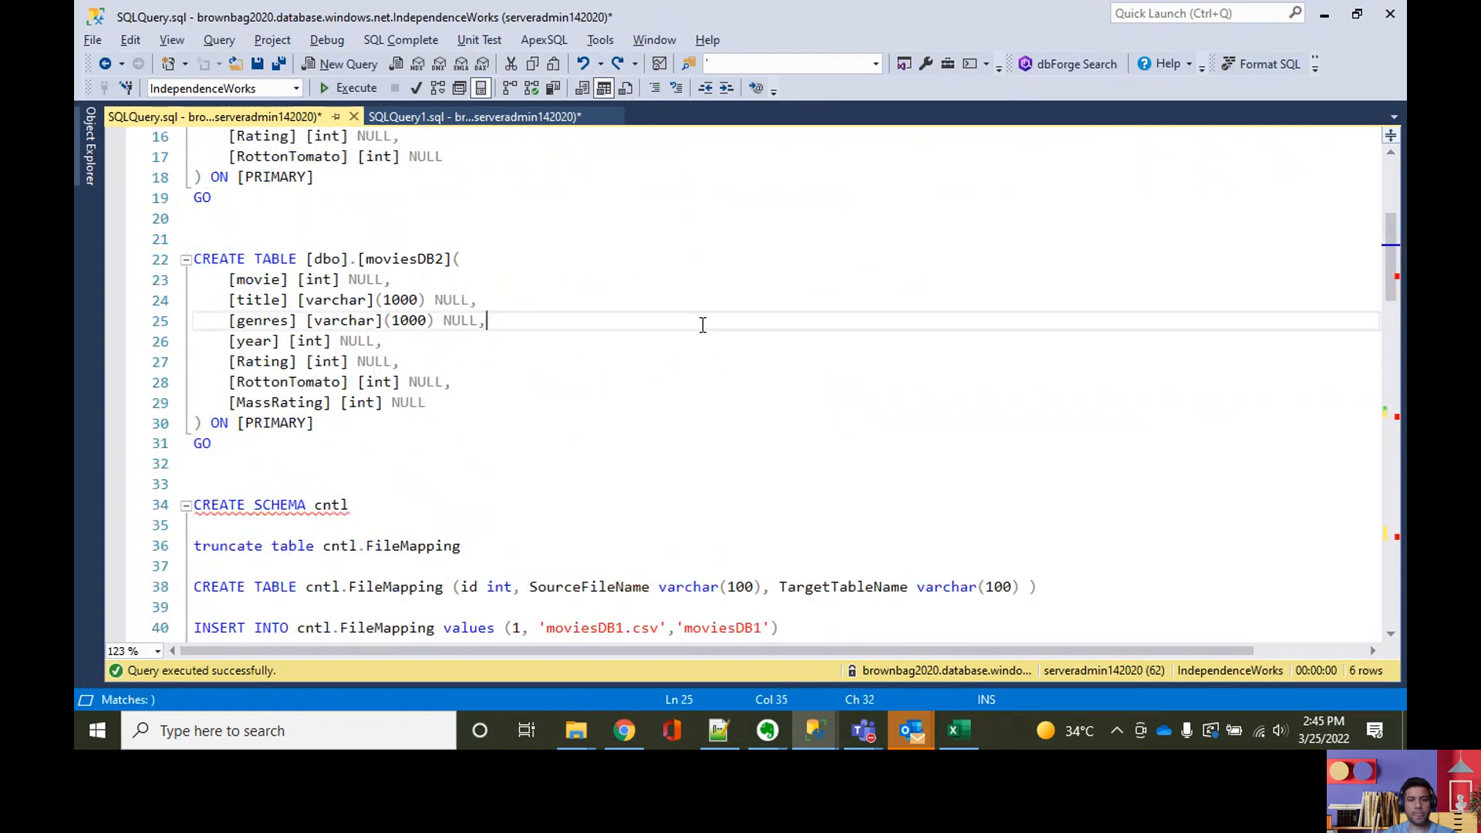
key("ctrl+Home")
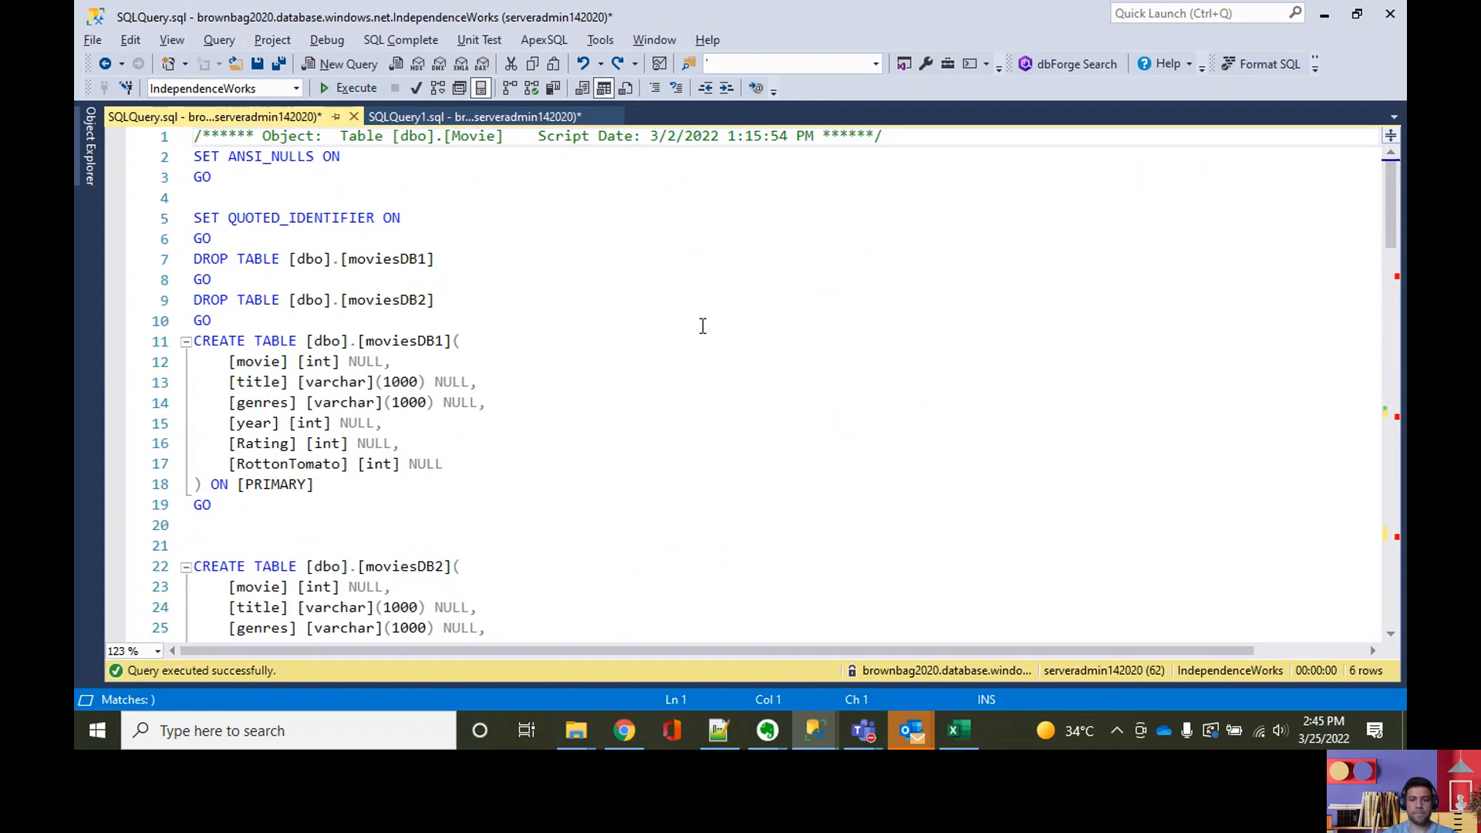
key("ctrl+End")
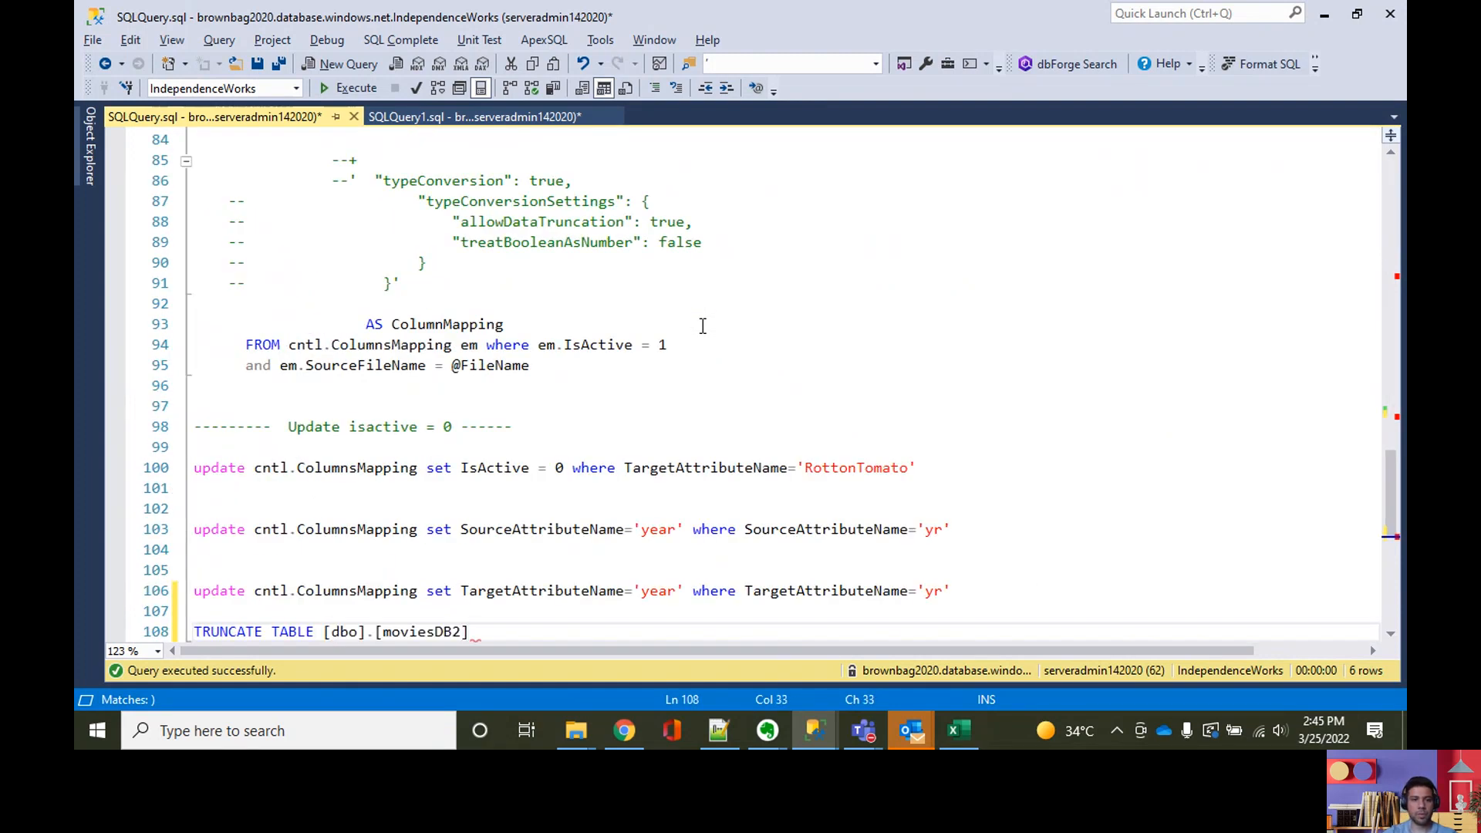
Step: Add a second statement, TRUNCATE TABLE [dbo].[moviesDB1], on the line below the first one
key("Return")
type("TR")
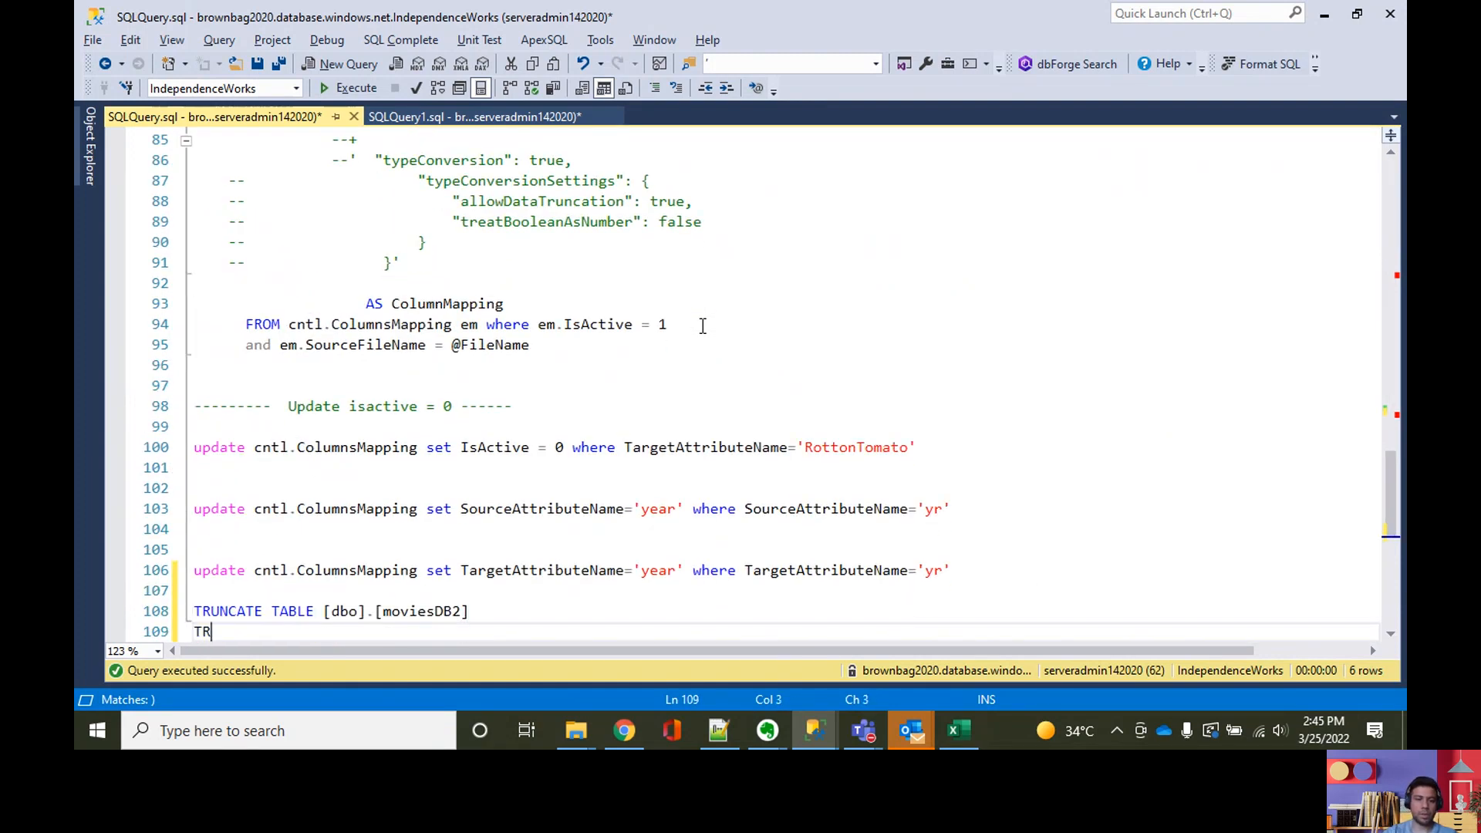
type("UNCATE TABL")
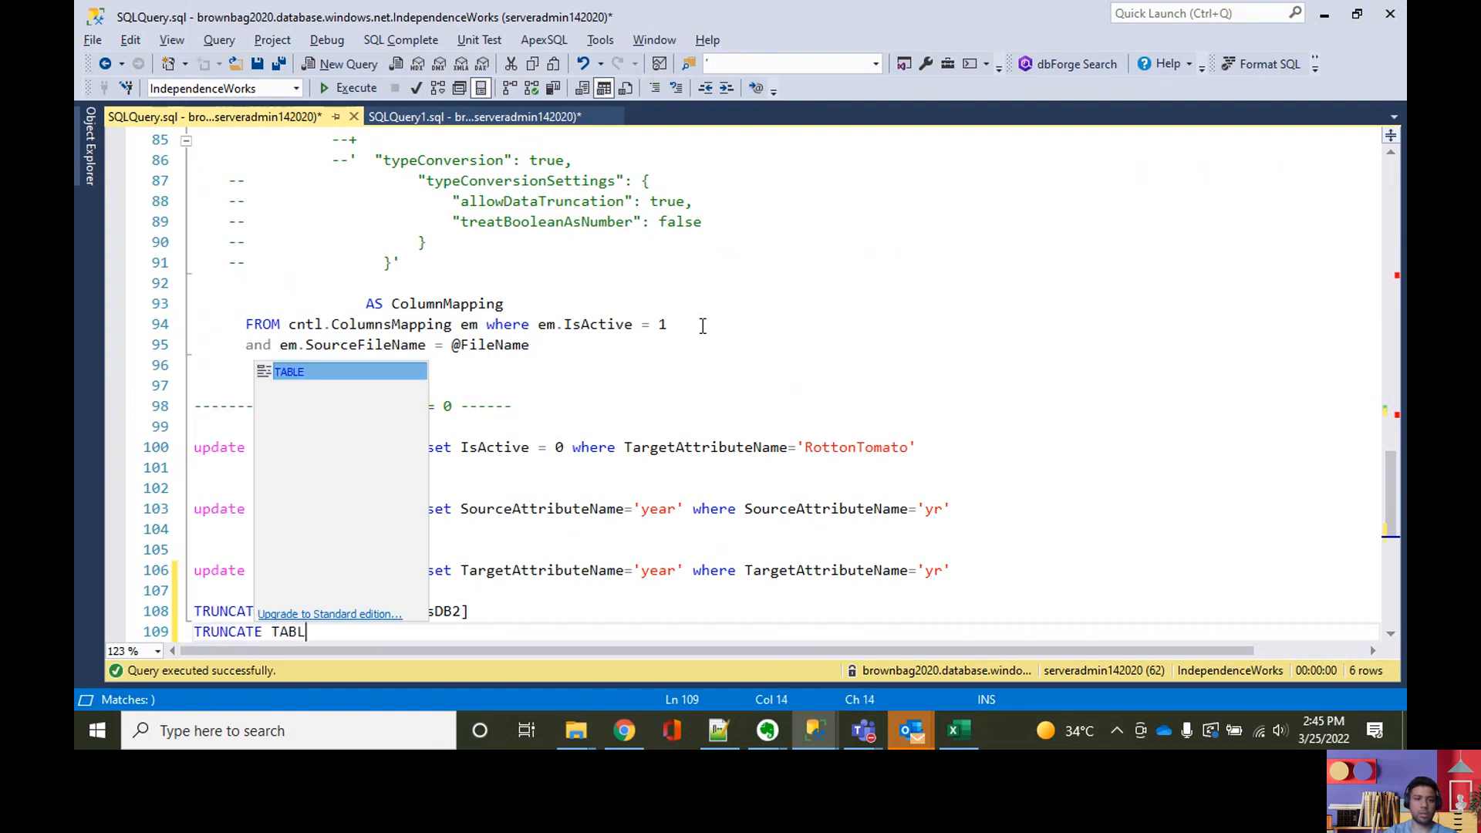
type("E")
key("ctrl+v")
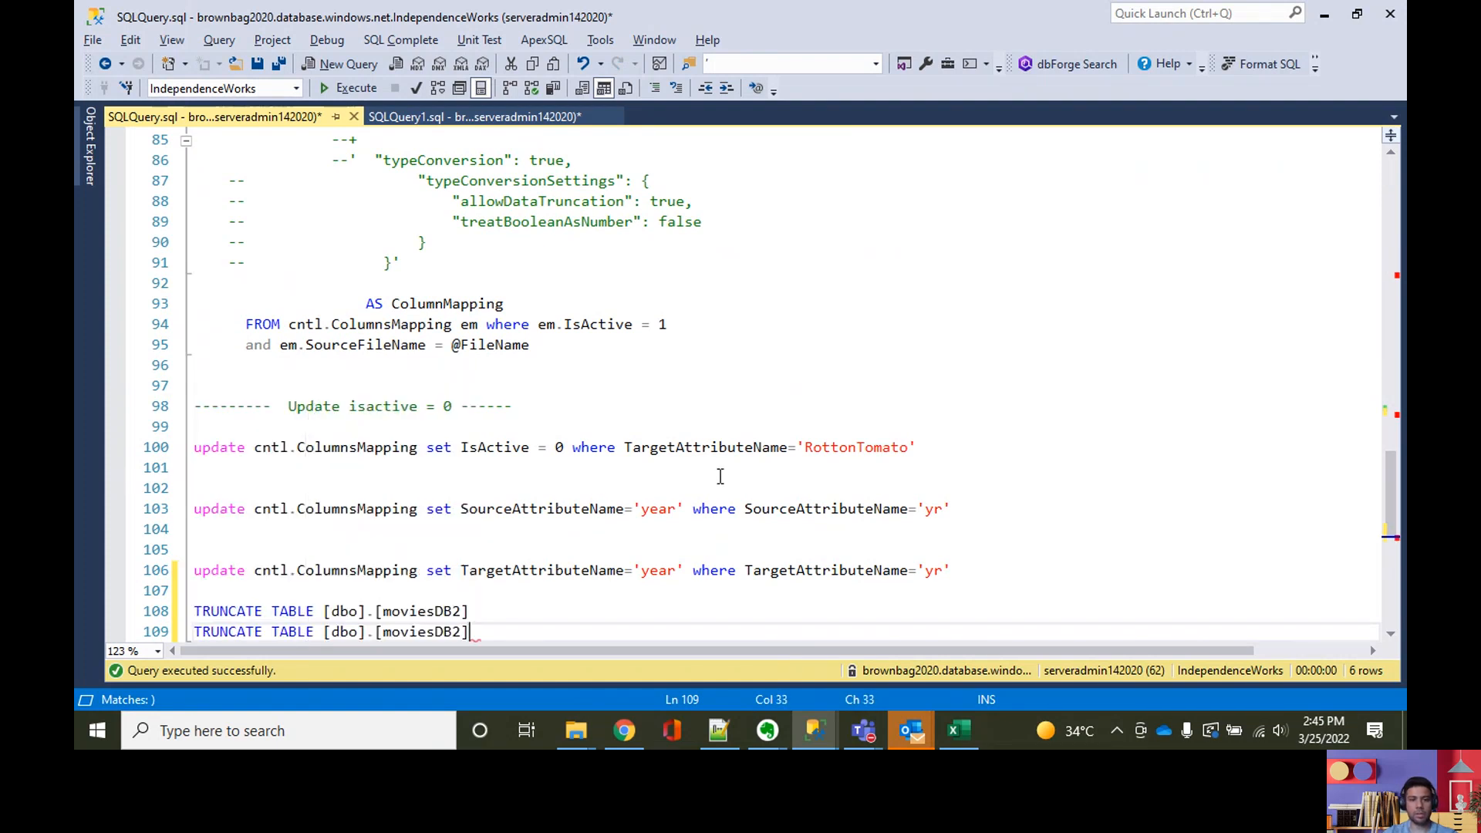
Step: Execute both TRUNCATE TABLE statements to empty dbo.moviesDB2 and dbo.moviesDB1
left_click(482, 591)
key("ctrl+shift+End")
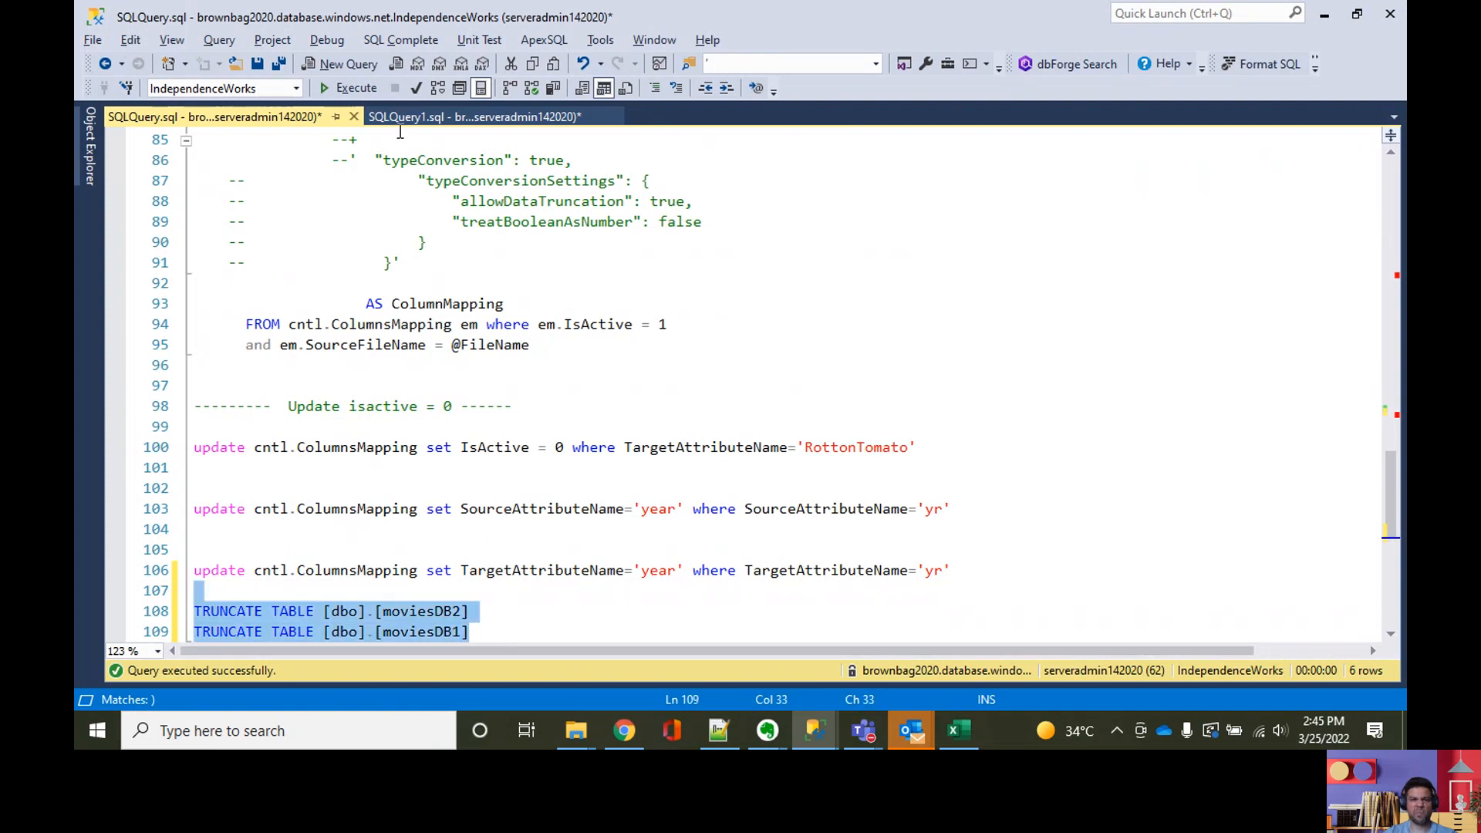
key("F5")
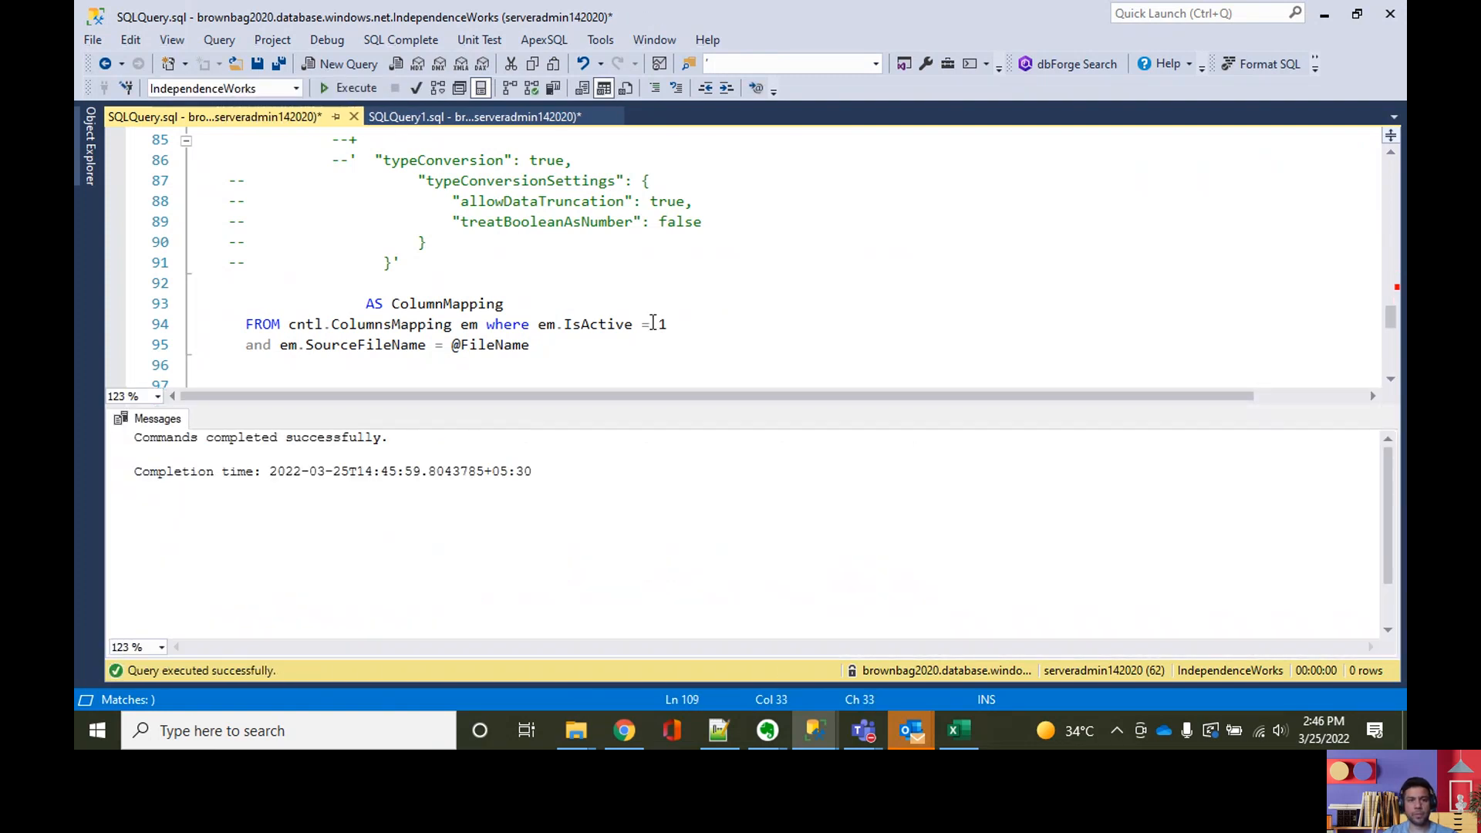
Step: Query dbo.moviesDB2 from the name in the truncate statement to check its contents
key("ctrl+r")
scroll(628, 486, "down", 4)
left_click_drag(472, 365, 313, 367)
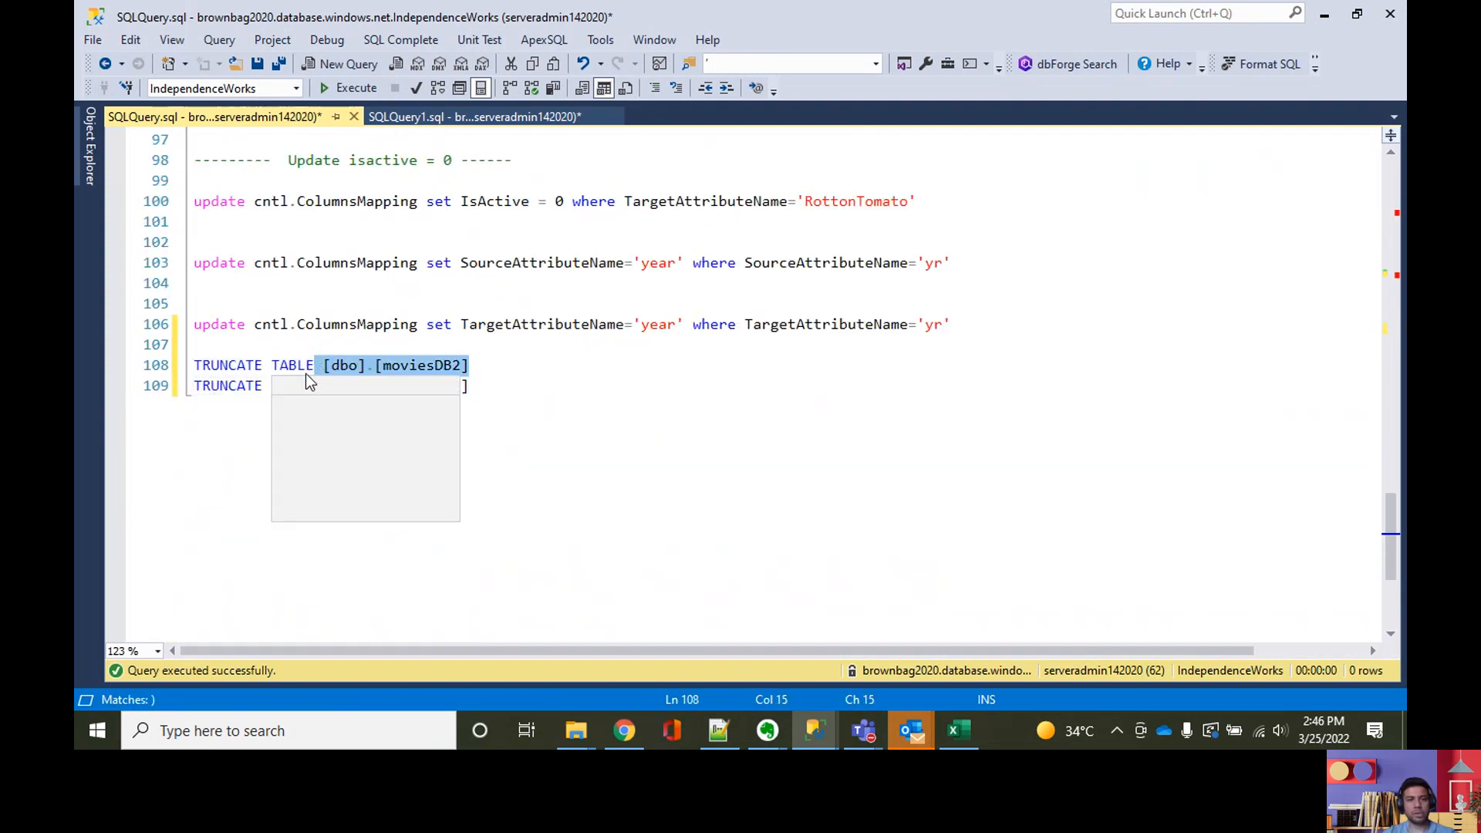
key("ctrl+r")
key("F5")
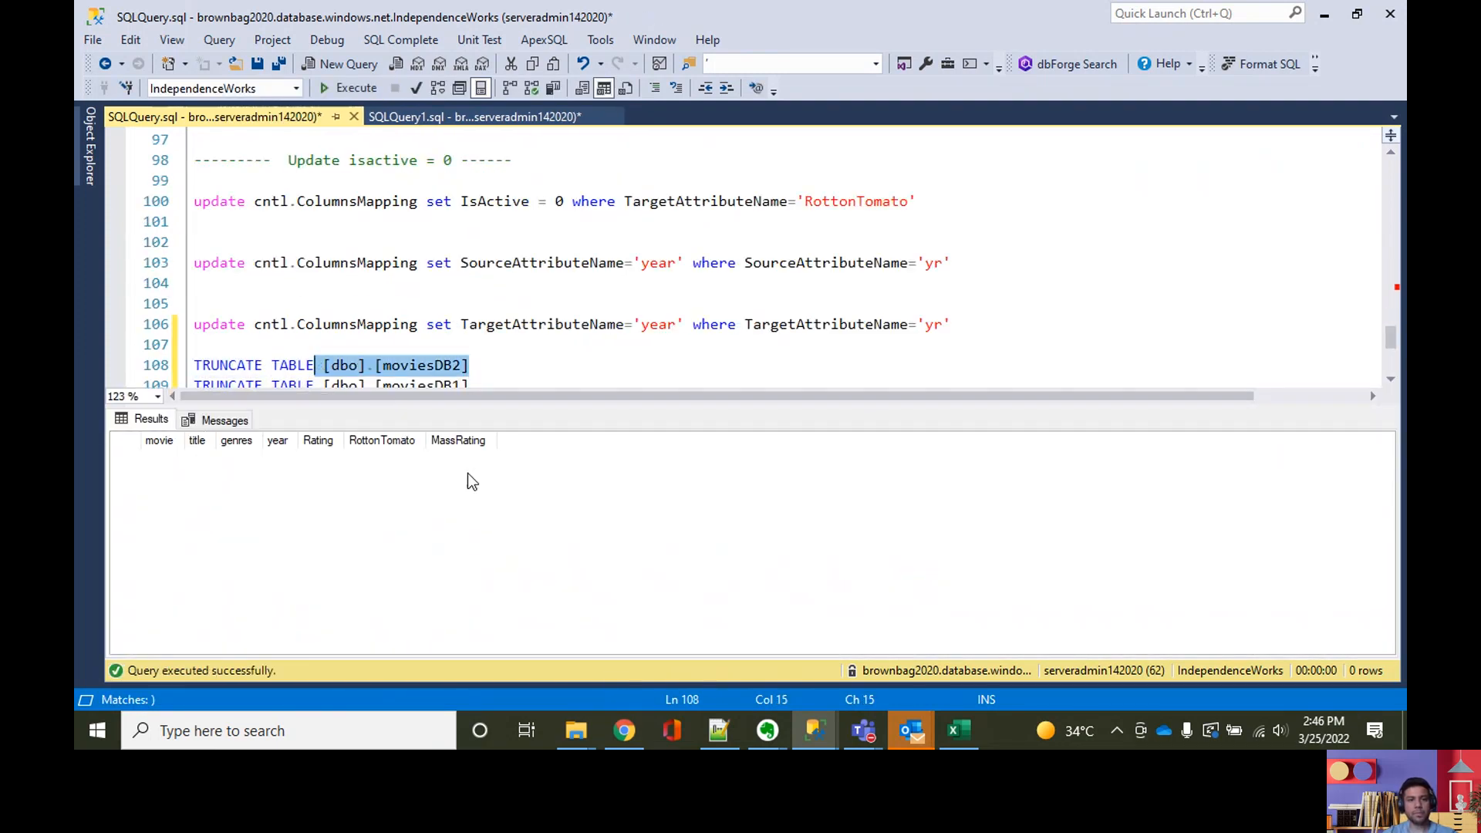
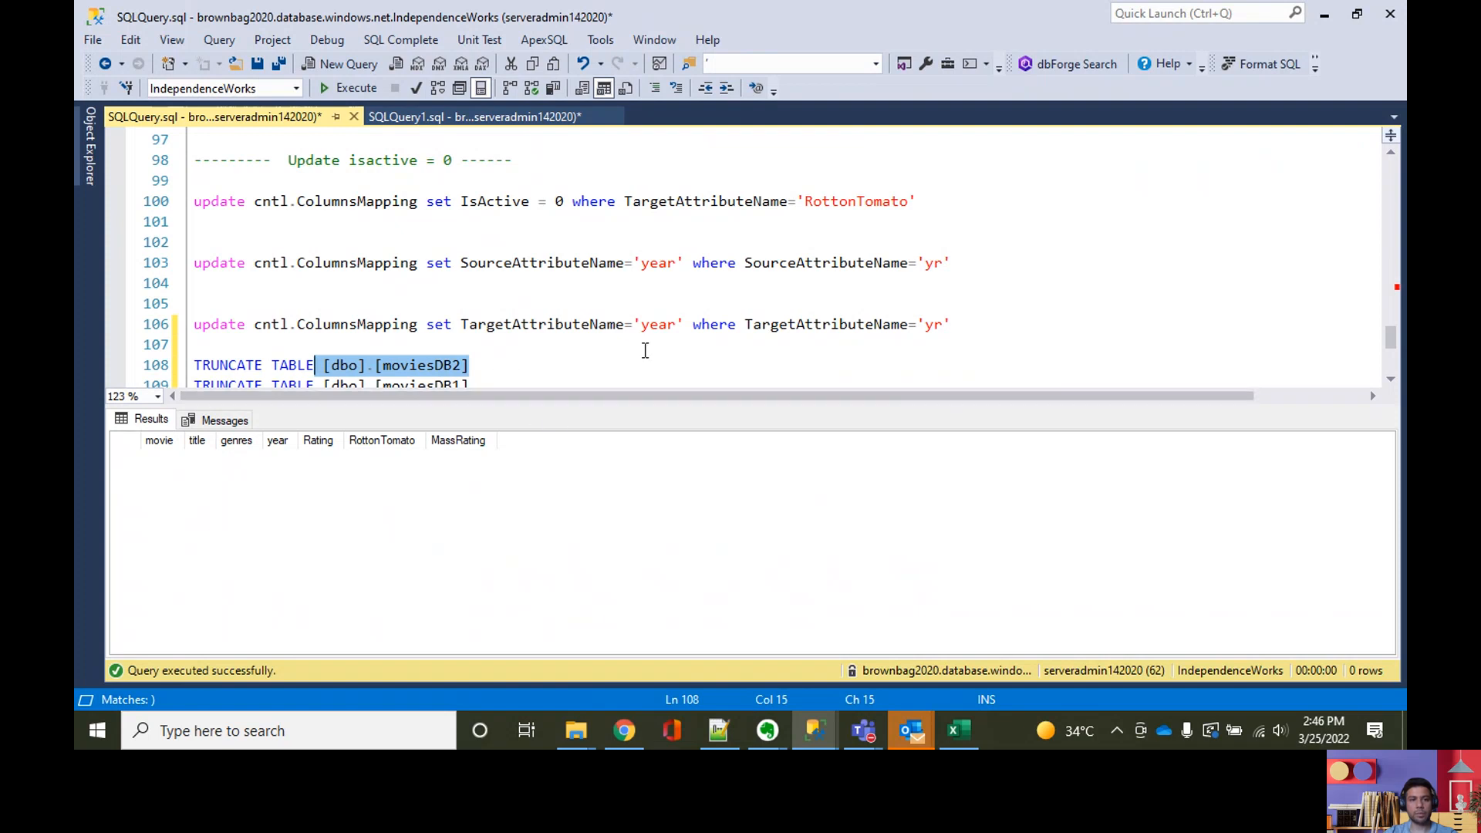
Step: Query cntl.ColumnsMapping from its name in the CREATE TABLE statement to list the column mappings
scroll(626, 353, "up", 12)
left_click(808, 283)
scroll(1125, 312, "up", 1)
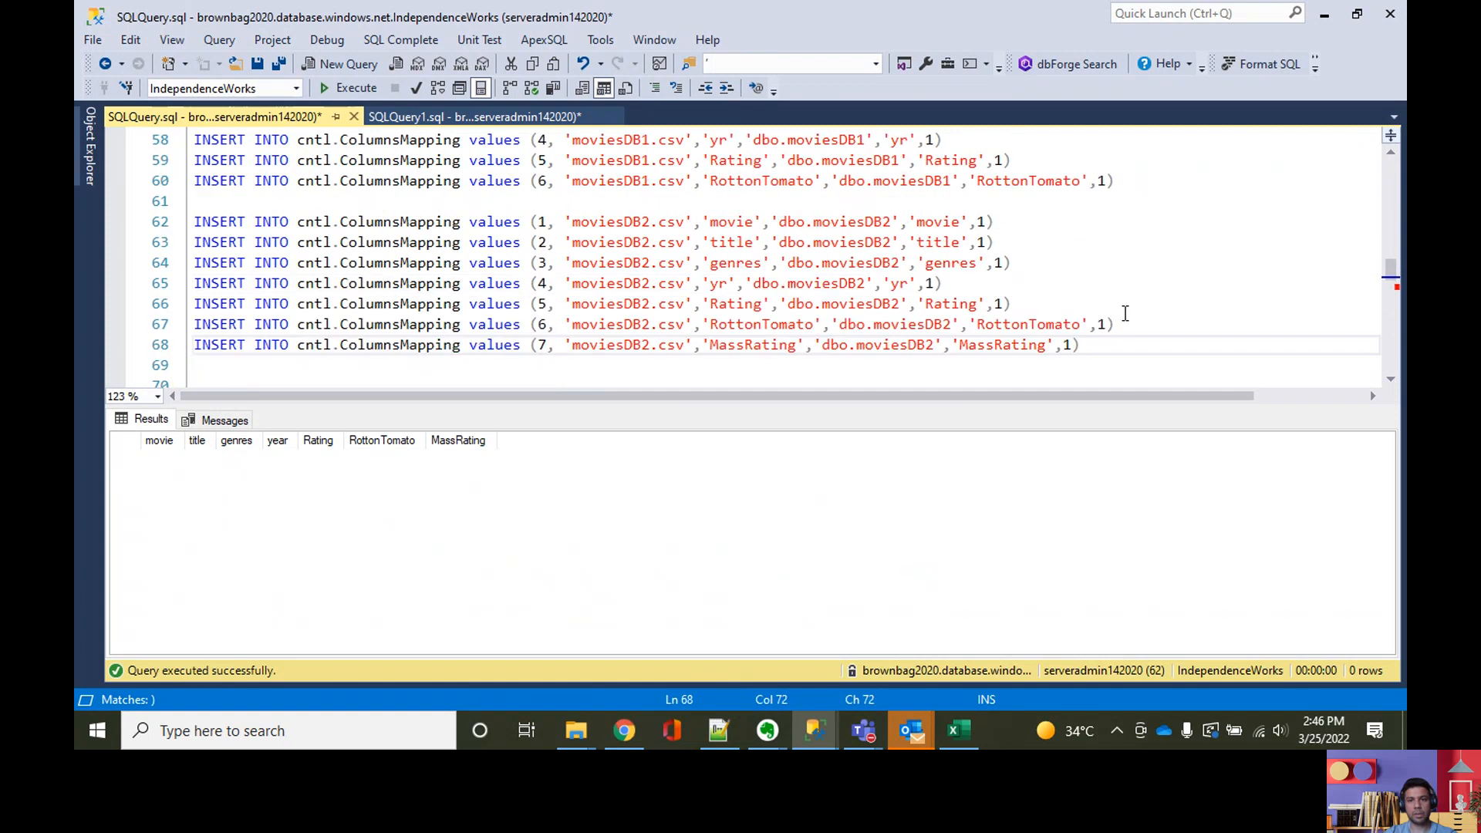
scroll(1128, 312, "up", 3)
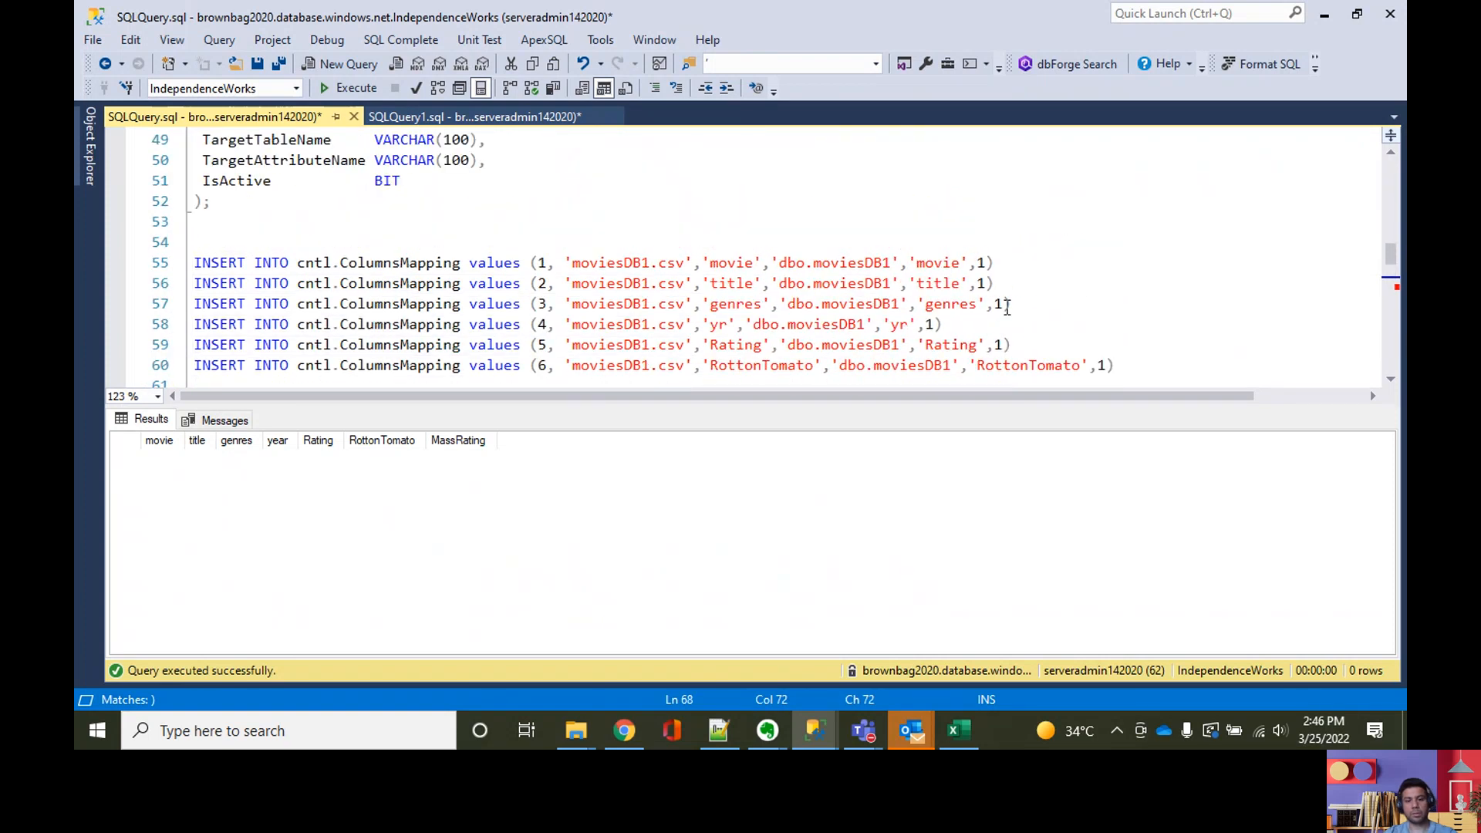
key("ctrl+r")
scroll(634, 344, "up", 6)
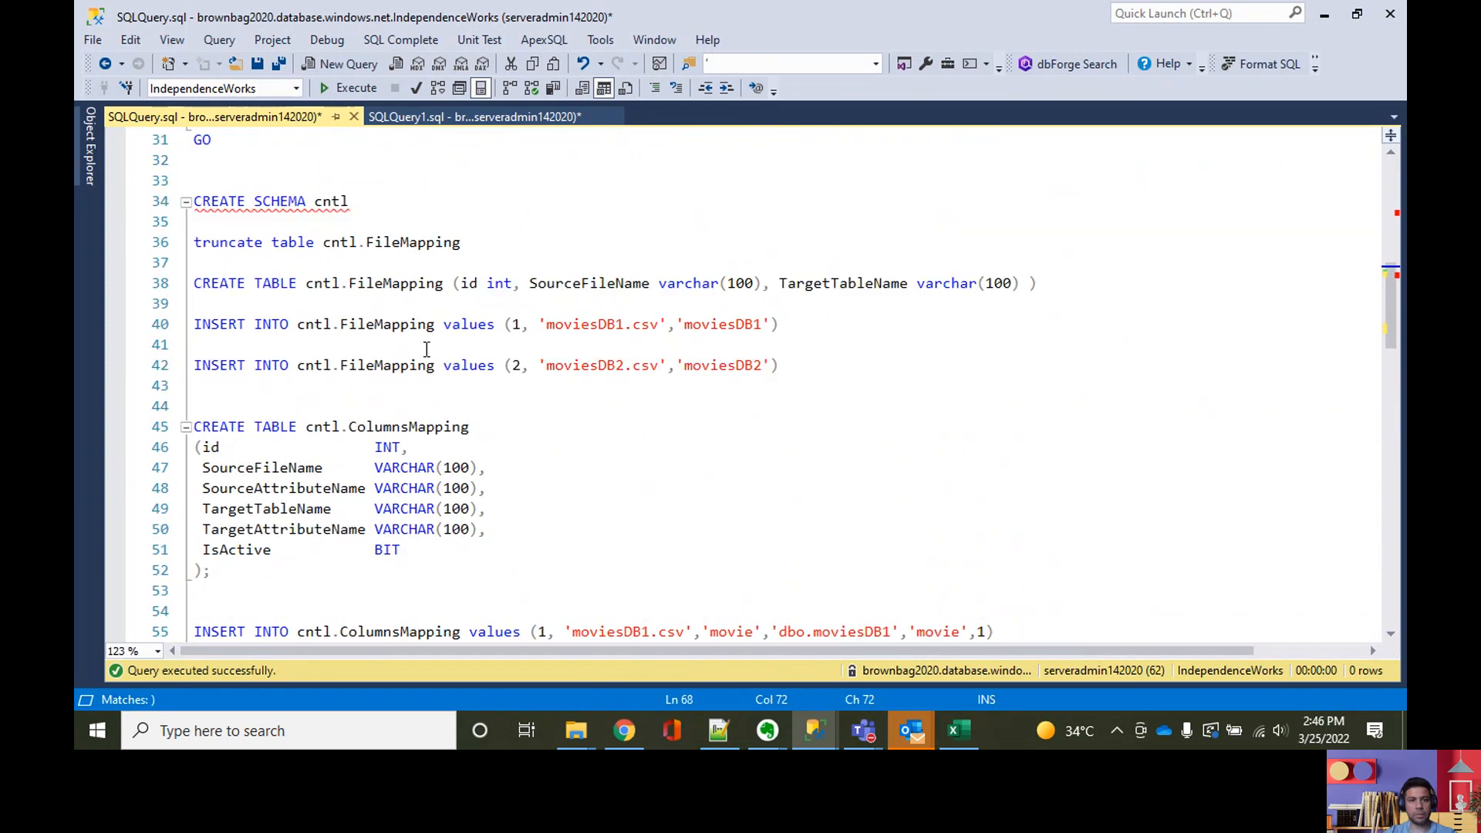
left_click_drag(484, 425, 307, 426)
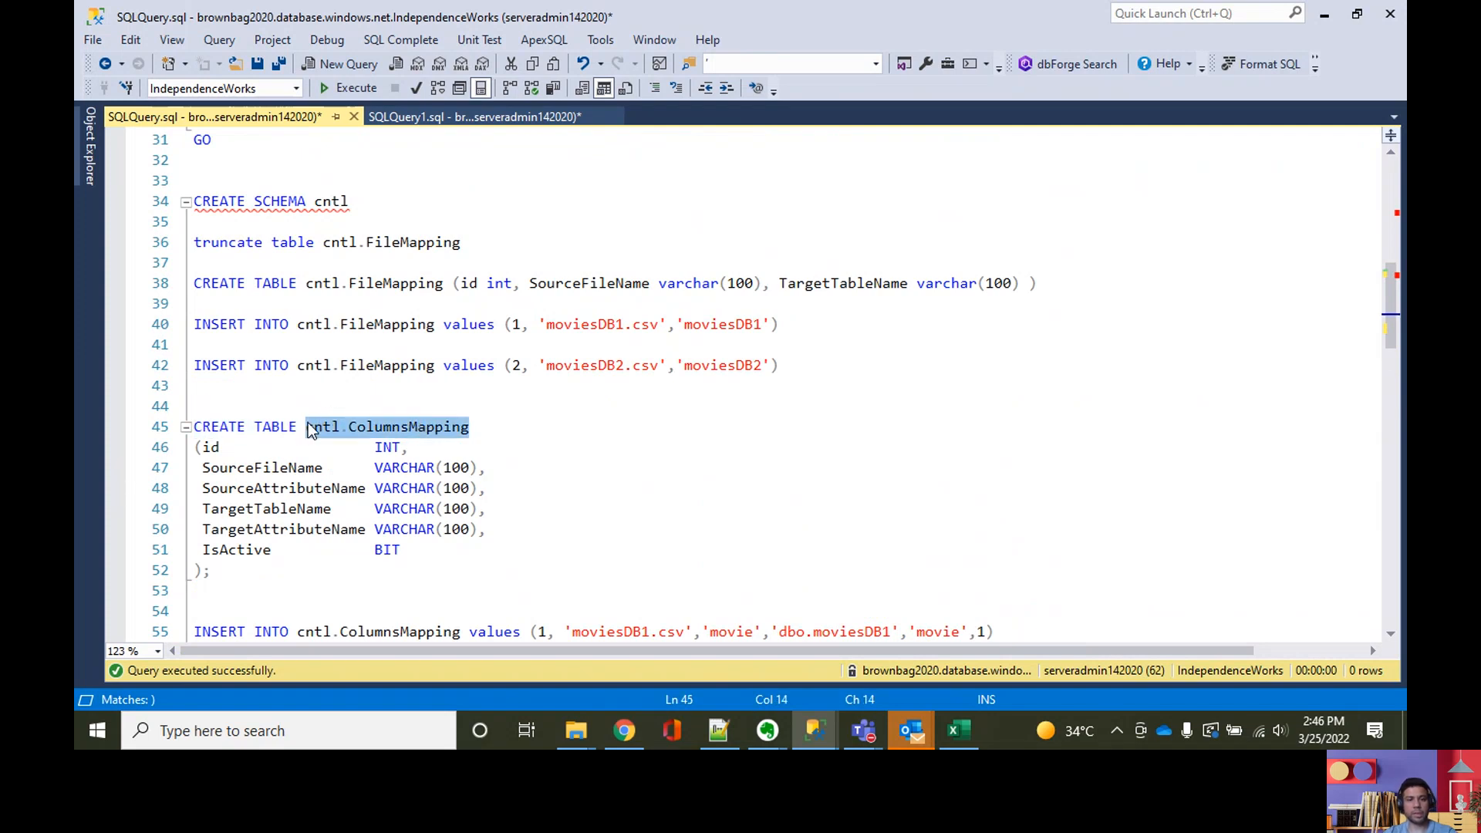
key("F5")
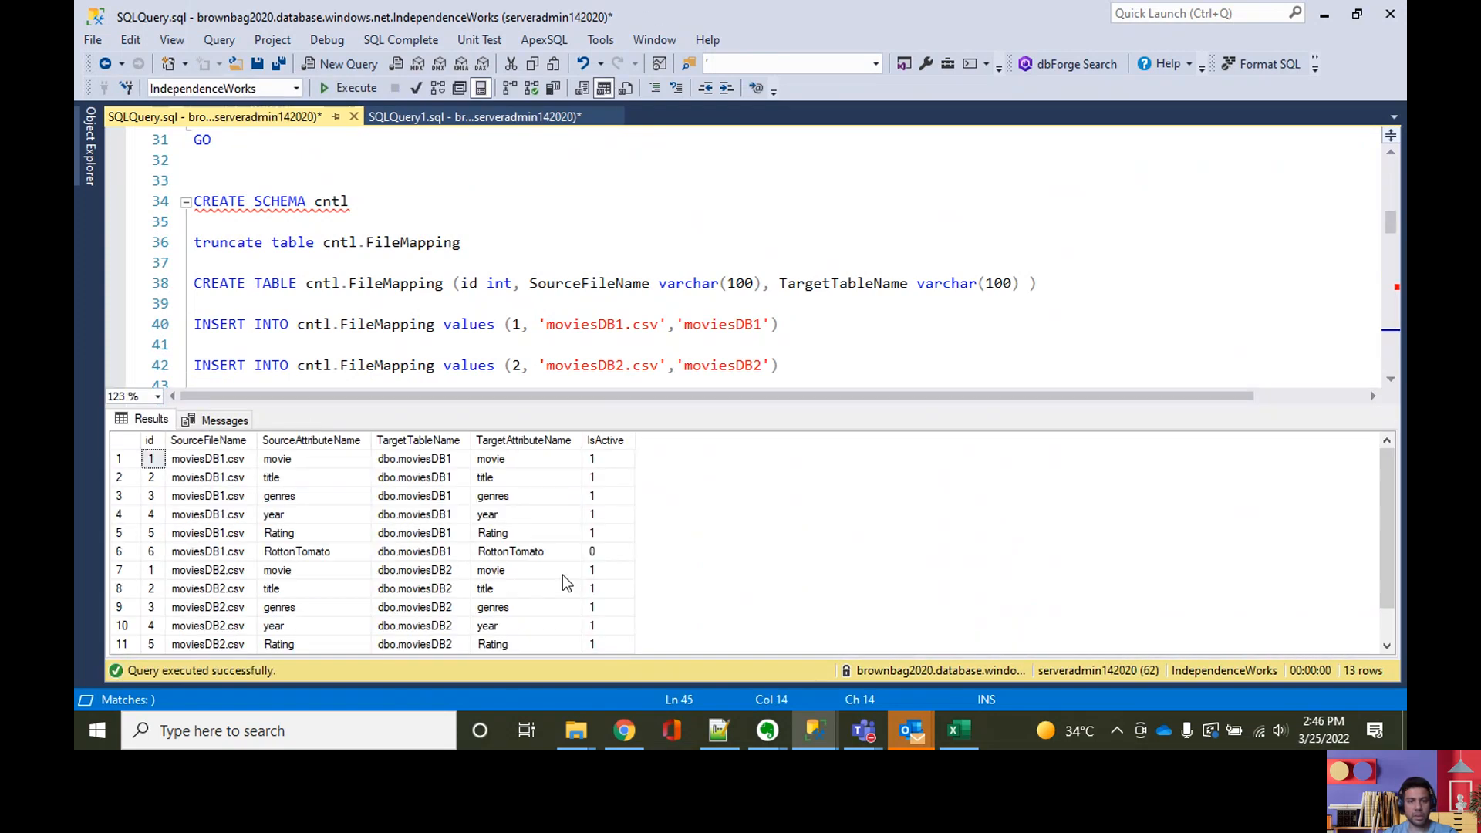
Step: Check the IsActive values of the RottonTomato rows for both movie files, and hide the query results
left_click(567, 551)
left_click(603, 553)
scroll(609, 605, "down", 1)
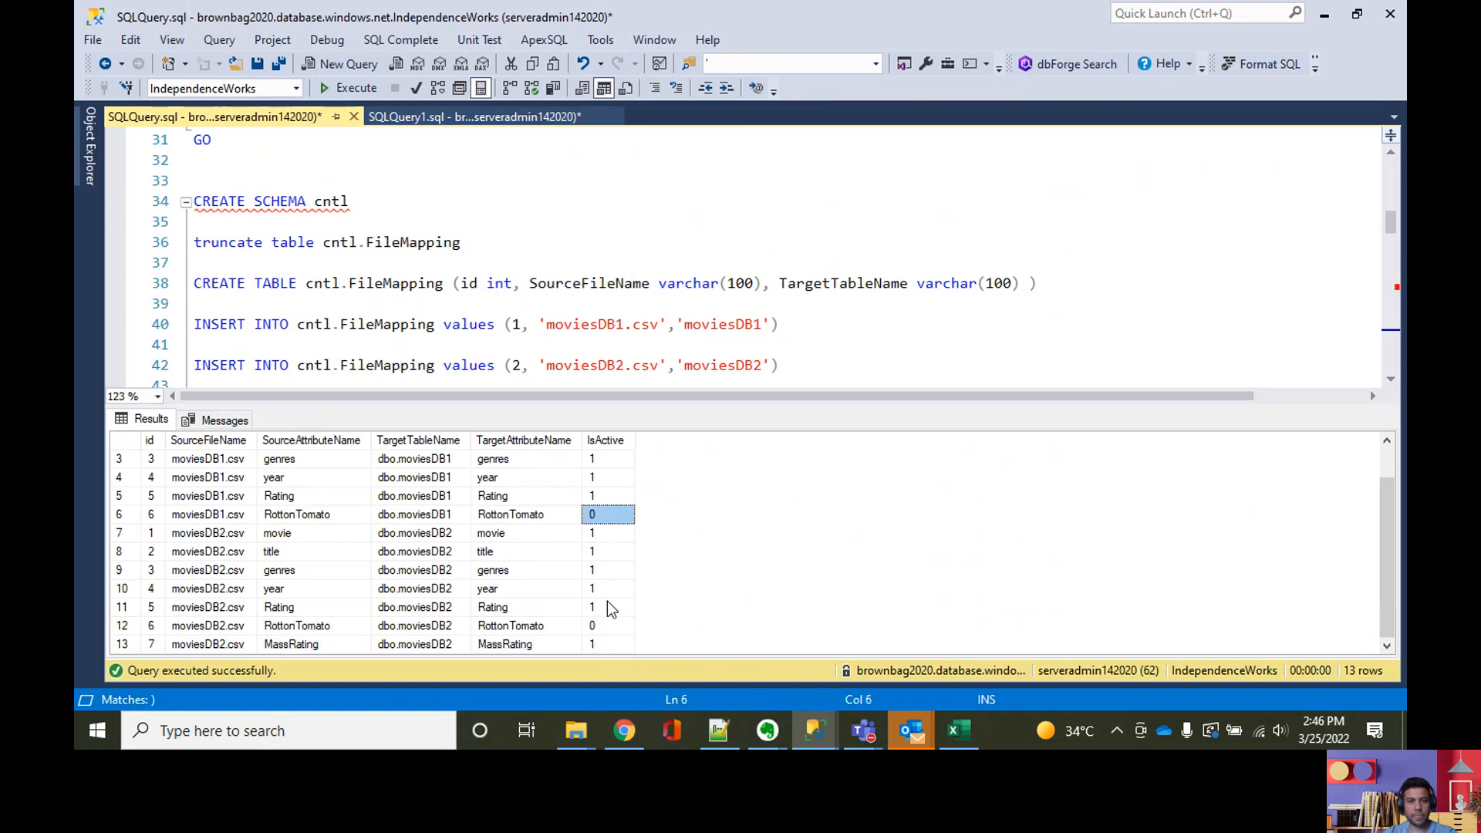
left_click(607, 625)
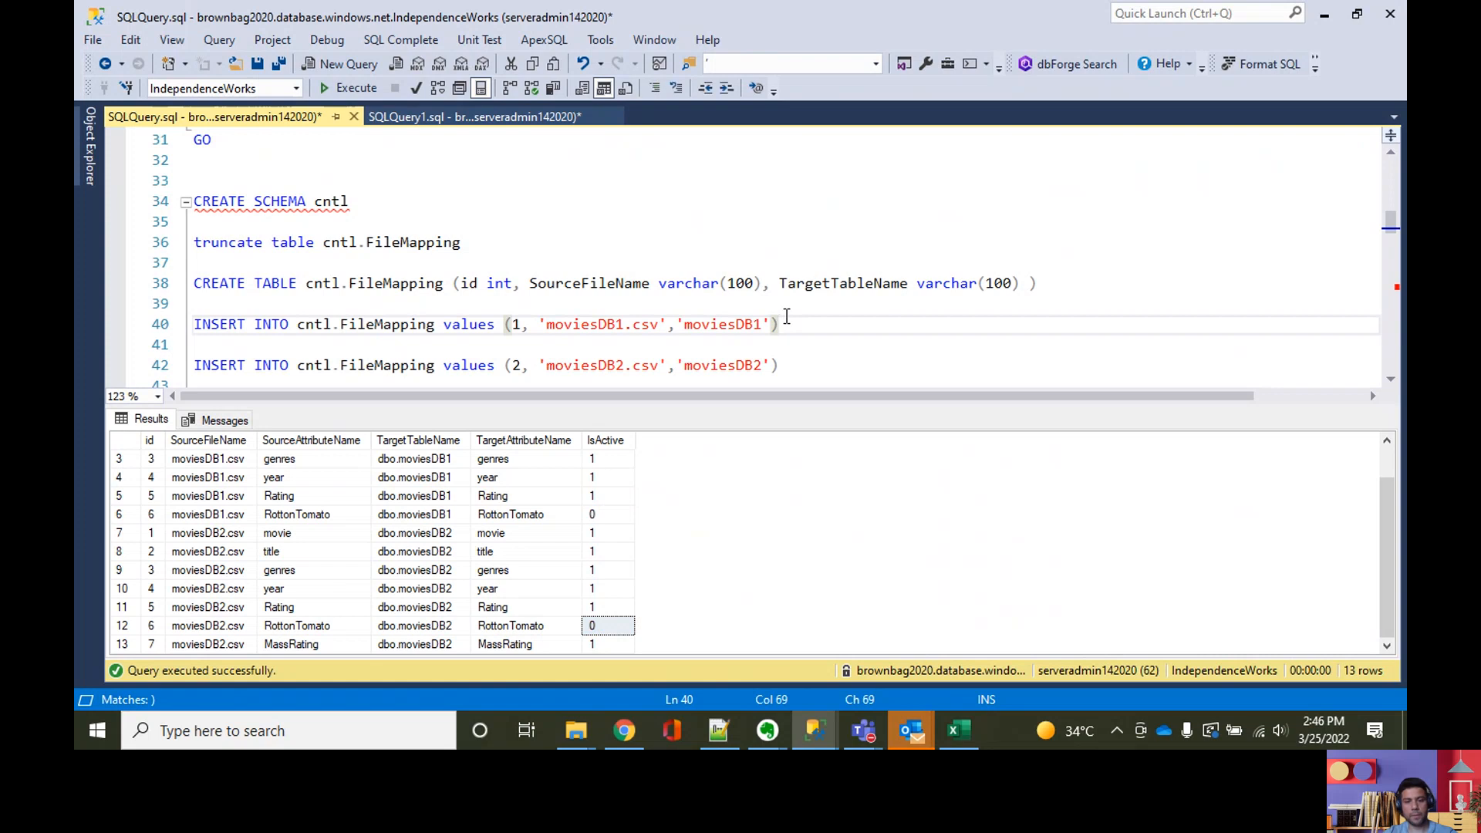
key("ctrl+r")
scroll(790, 373, "down", 5)
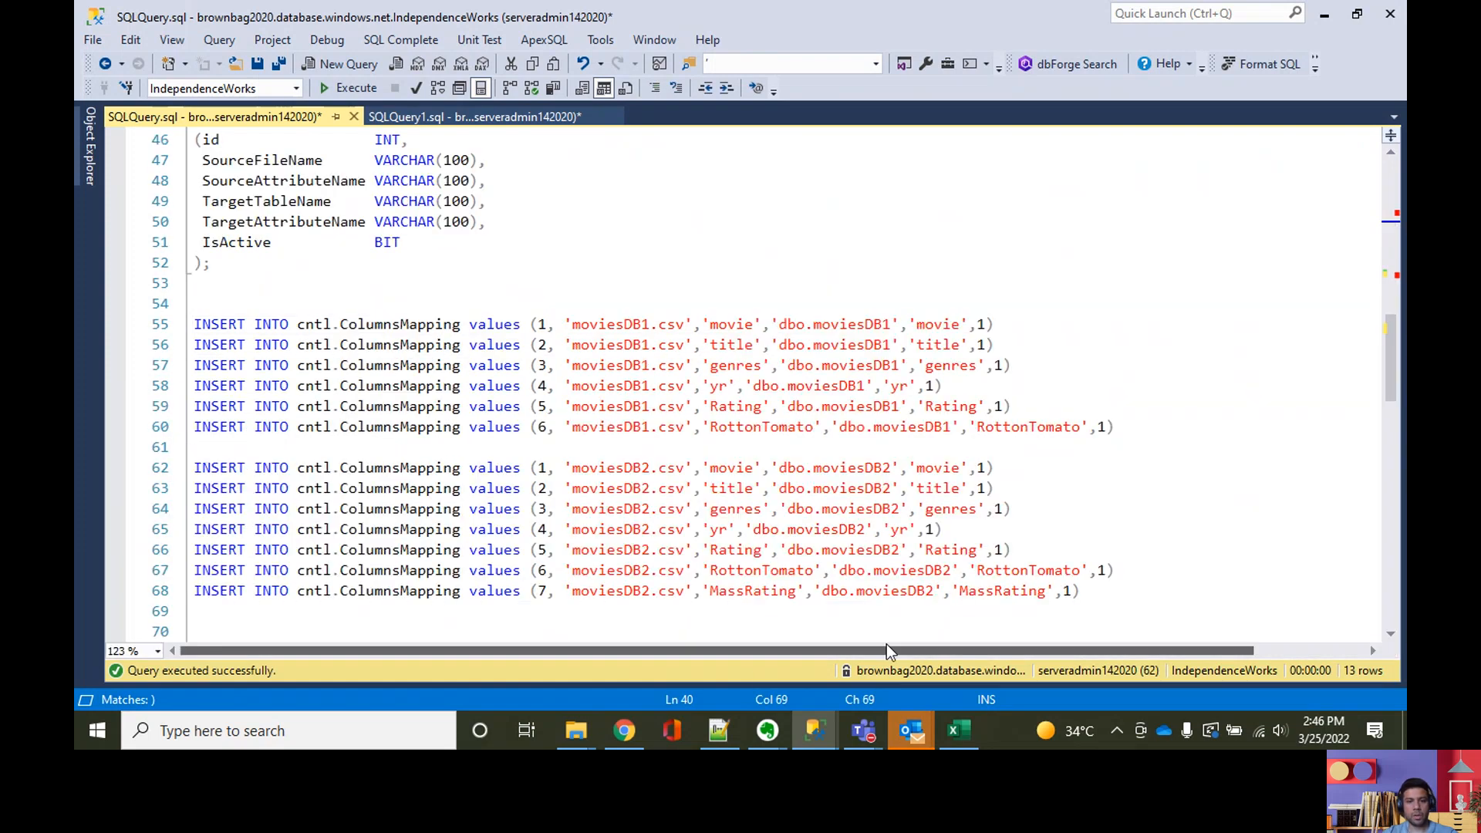
Step: Switch to Azure Data Factory in Chrome, dismiss the save notification and open the adf-YouTubeDemo-dev pipeline
left_click(626, 731)
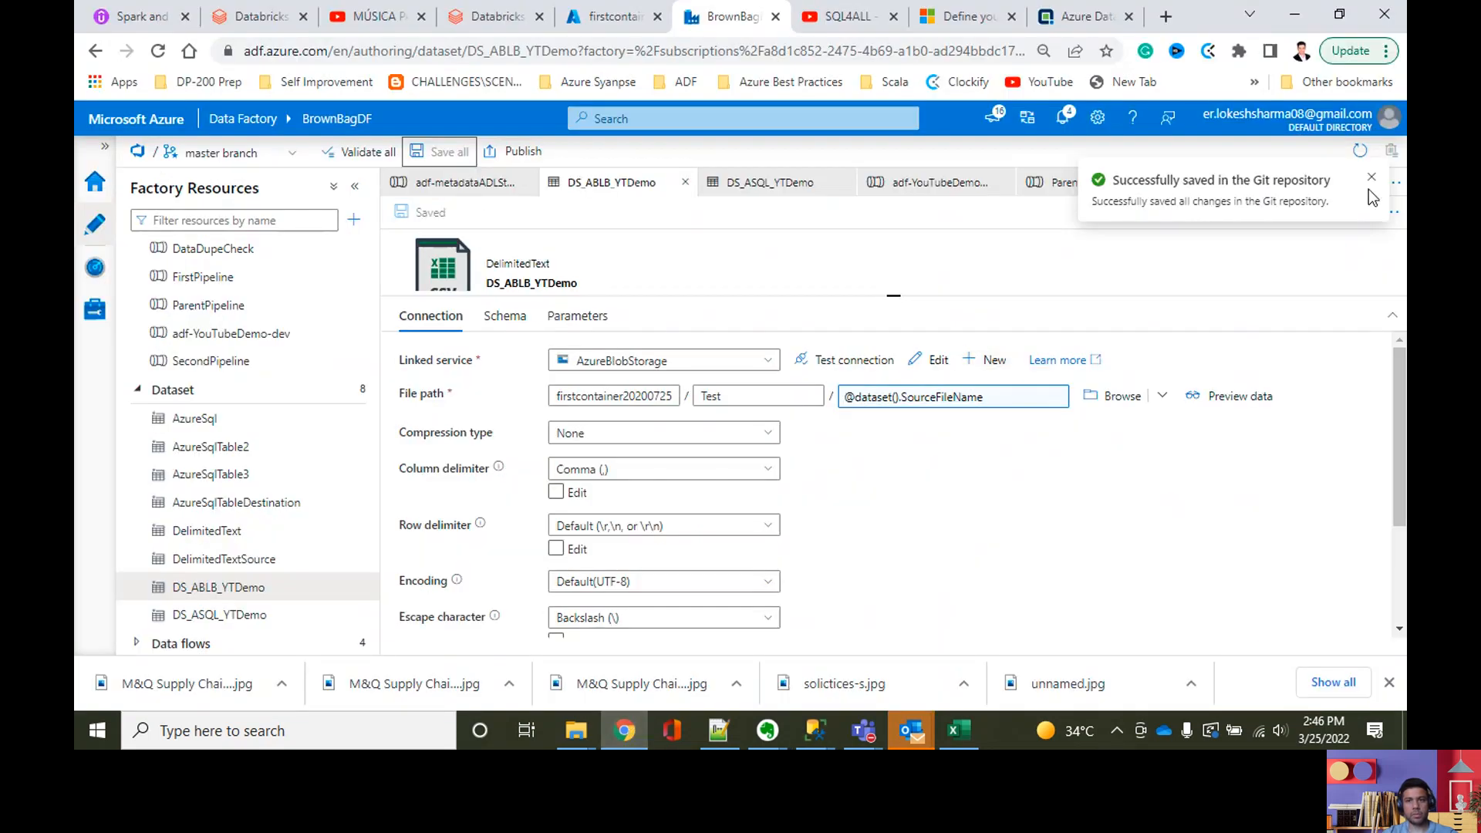
left_click(1370, 180)
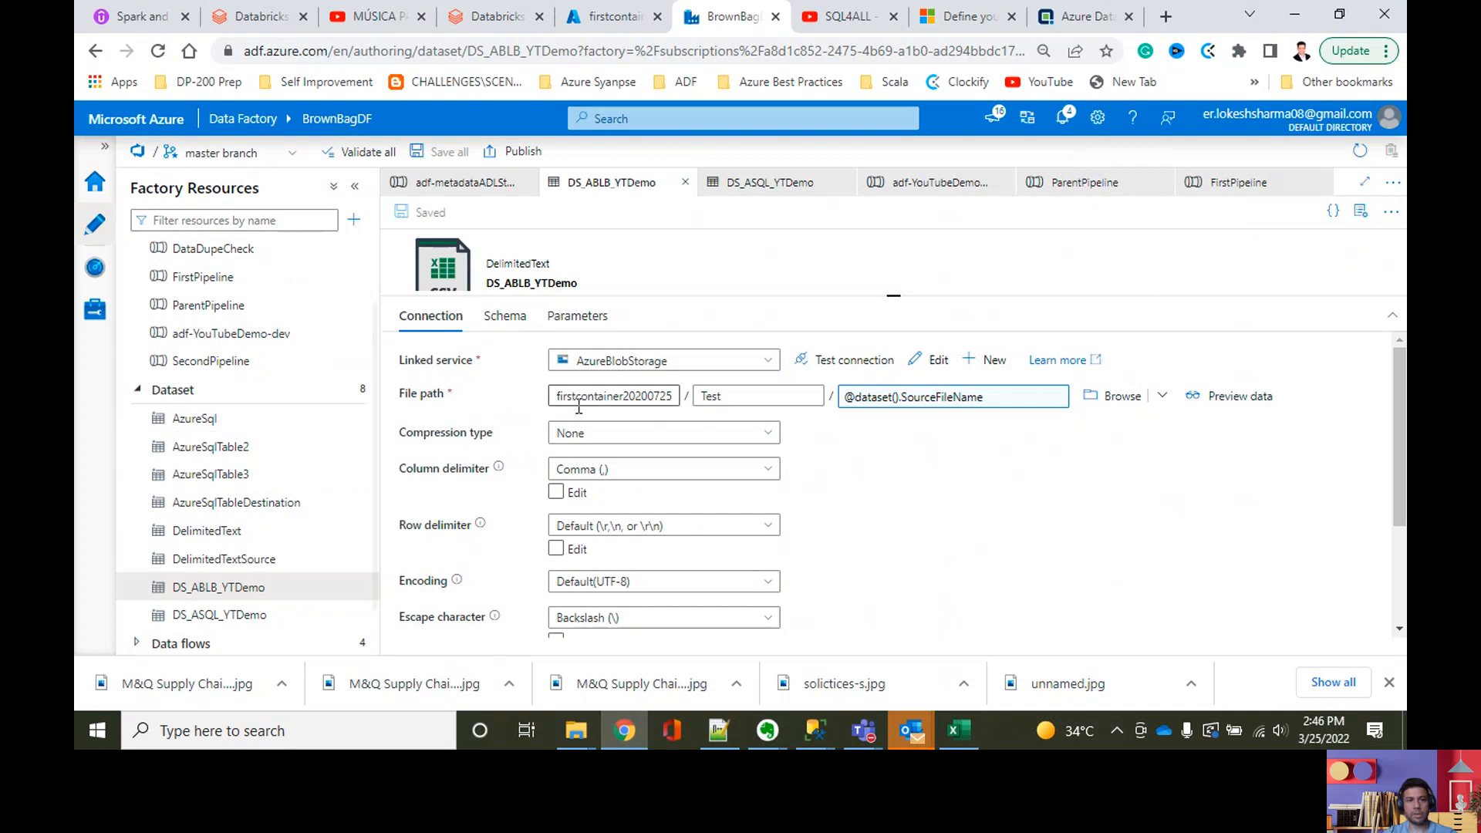
scroll(232, 340, "up", 2)
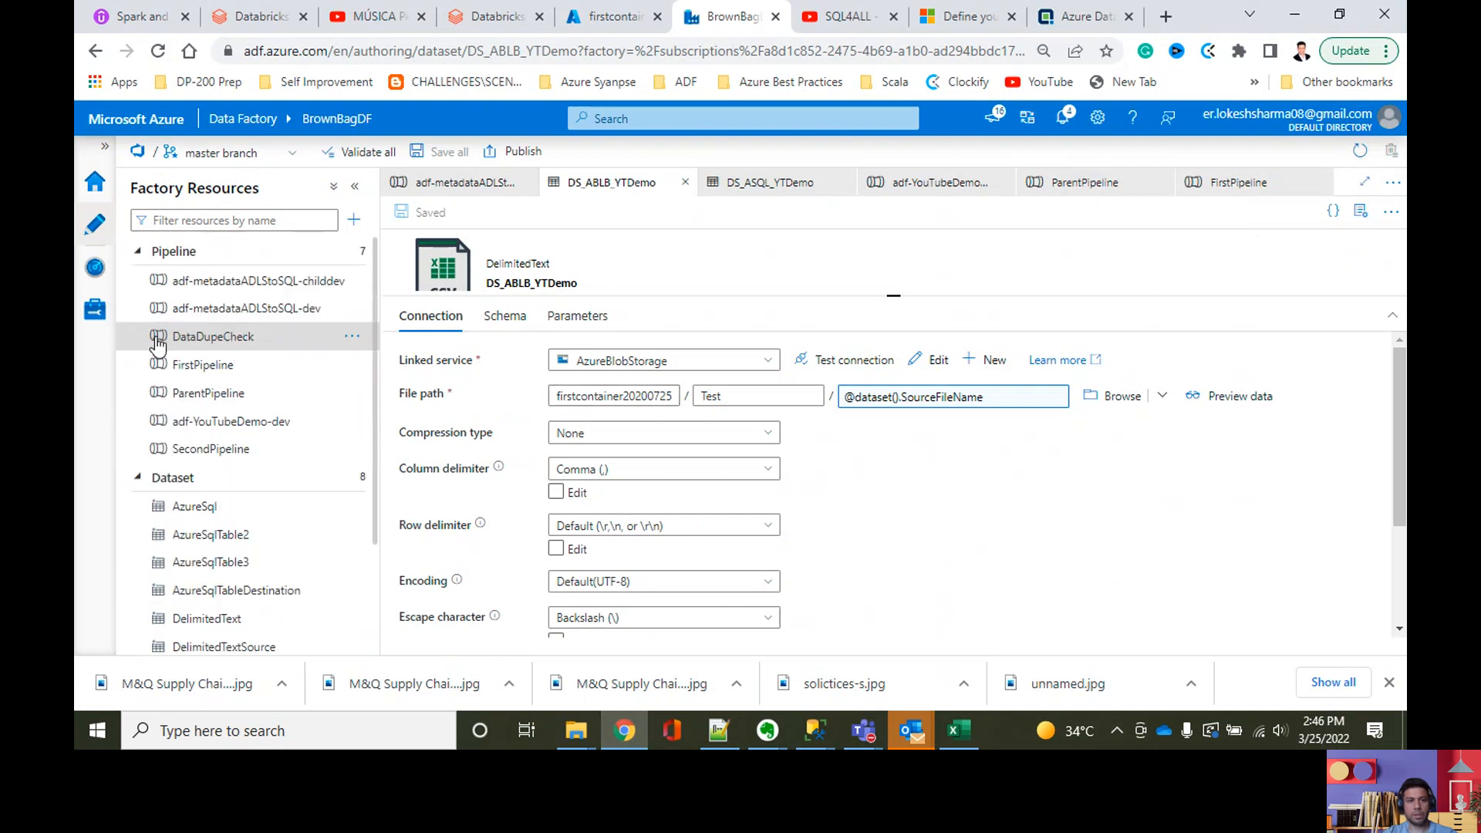
left_click(299, 422)
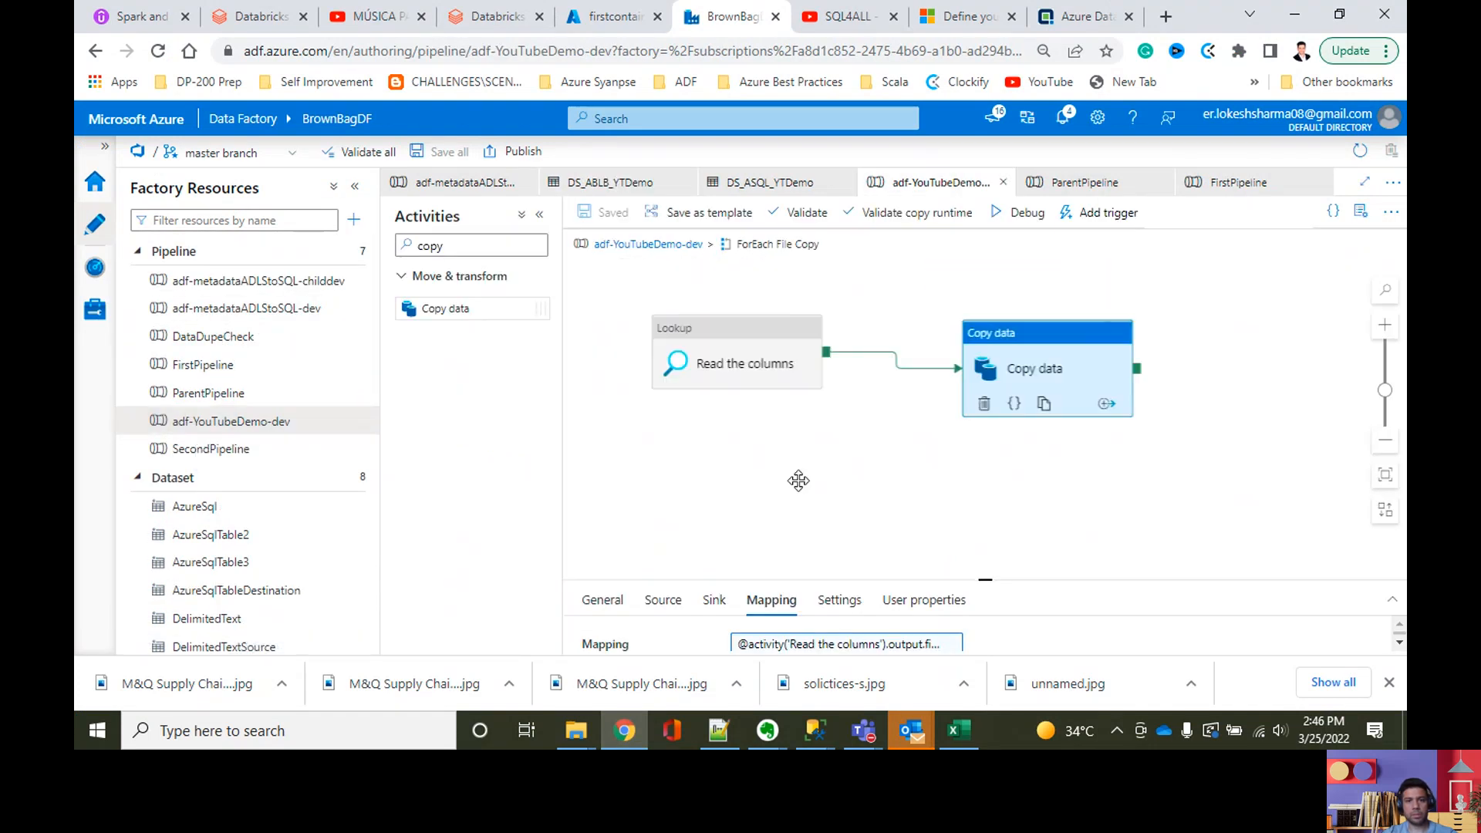
left_click_drag(780, 480, 764, 477)
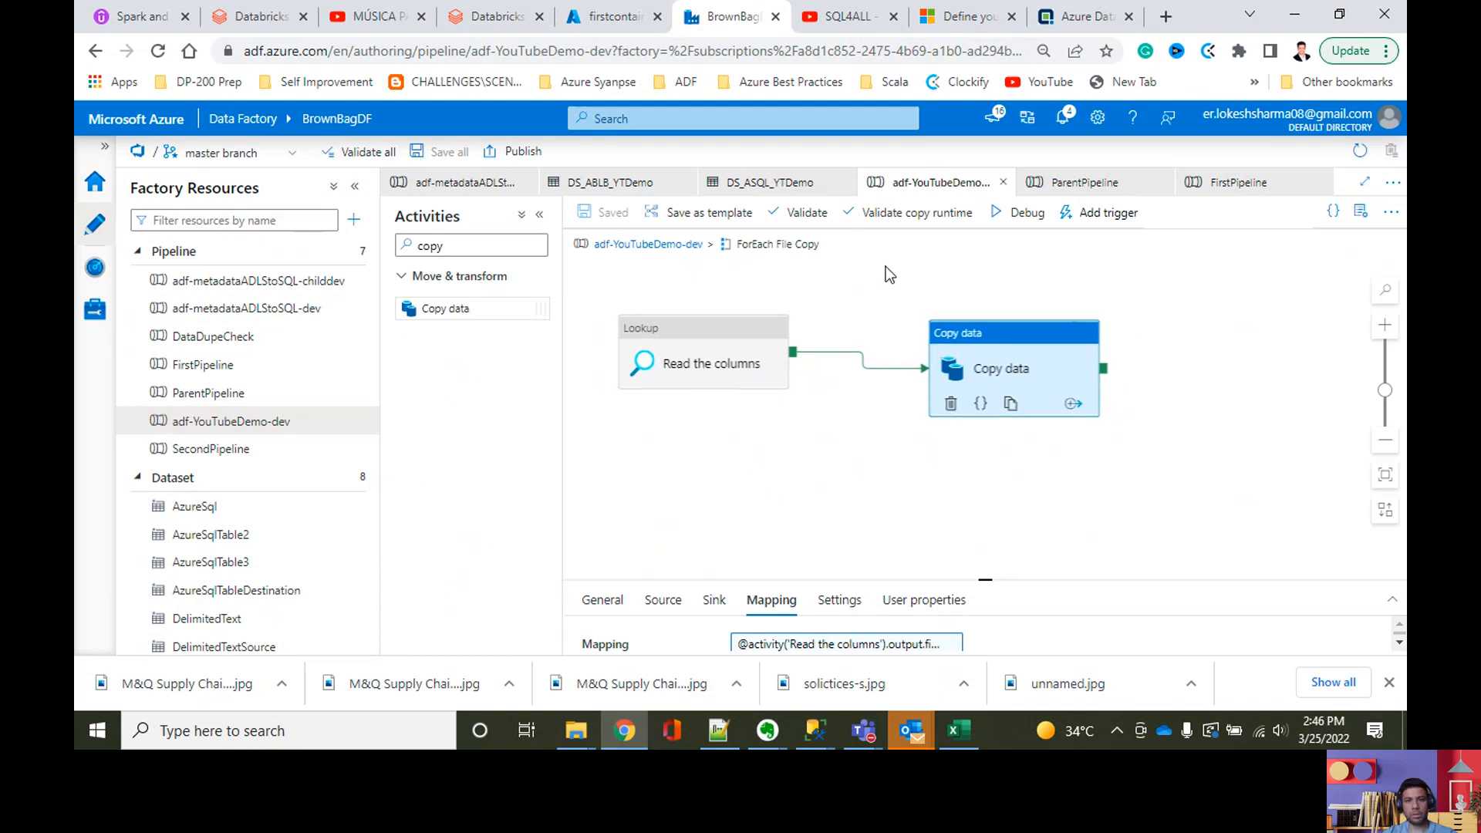
Step: Run adf-YouTubeDemo-dev in debug mode, enlarge its output area and refresh the run status
left_click(1025, 212)
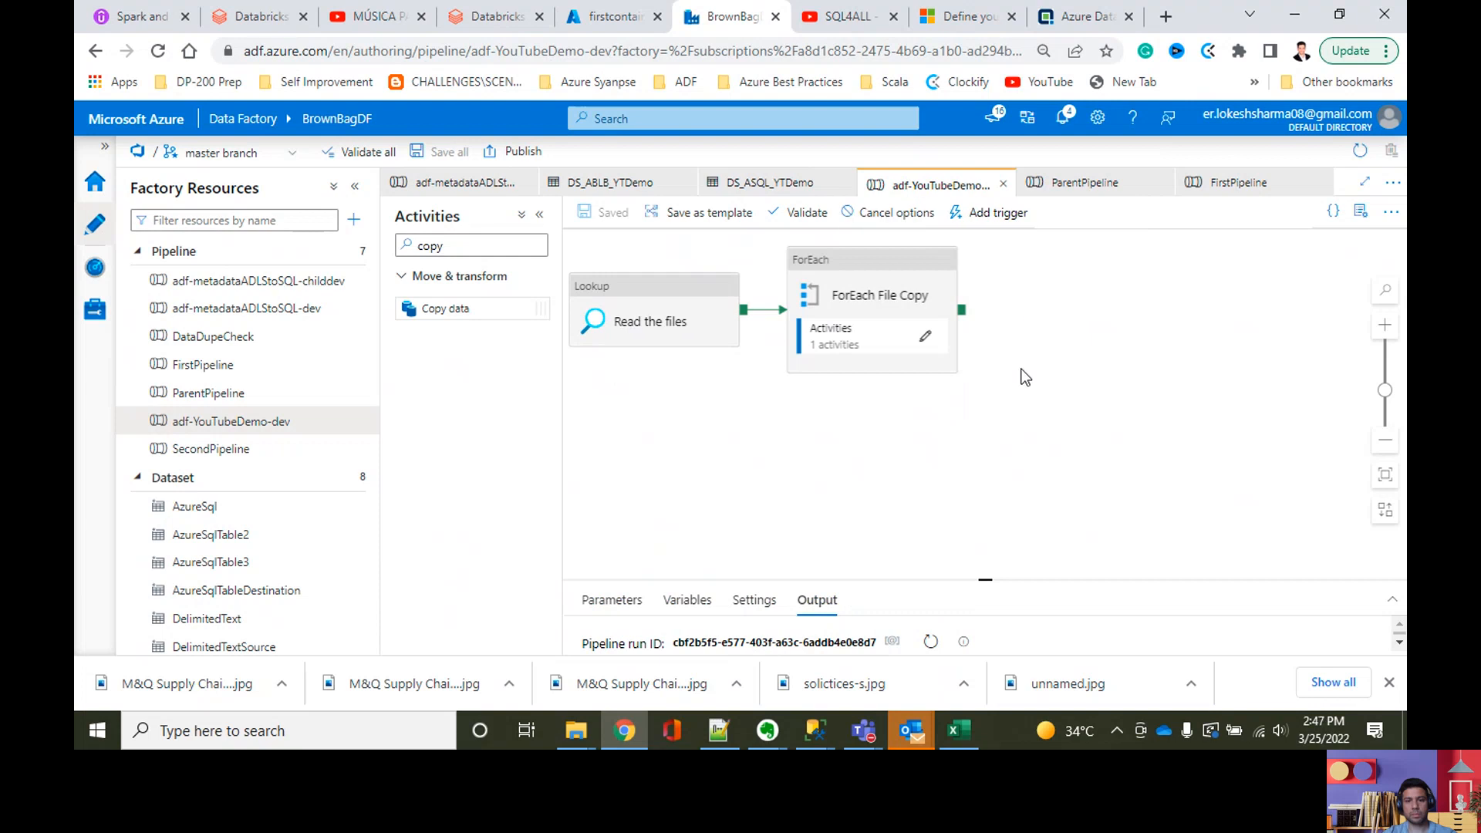
left_click_drag(985, 581, 1002, 425)
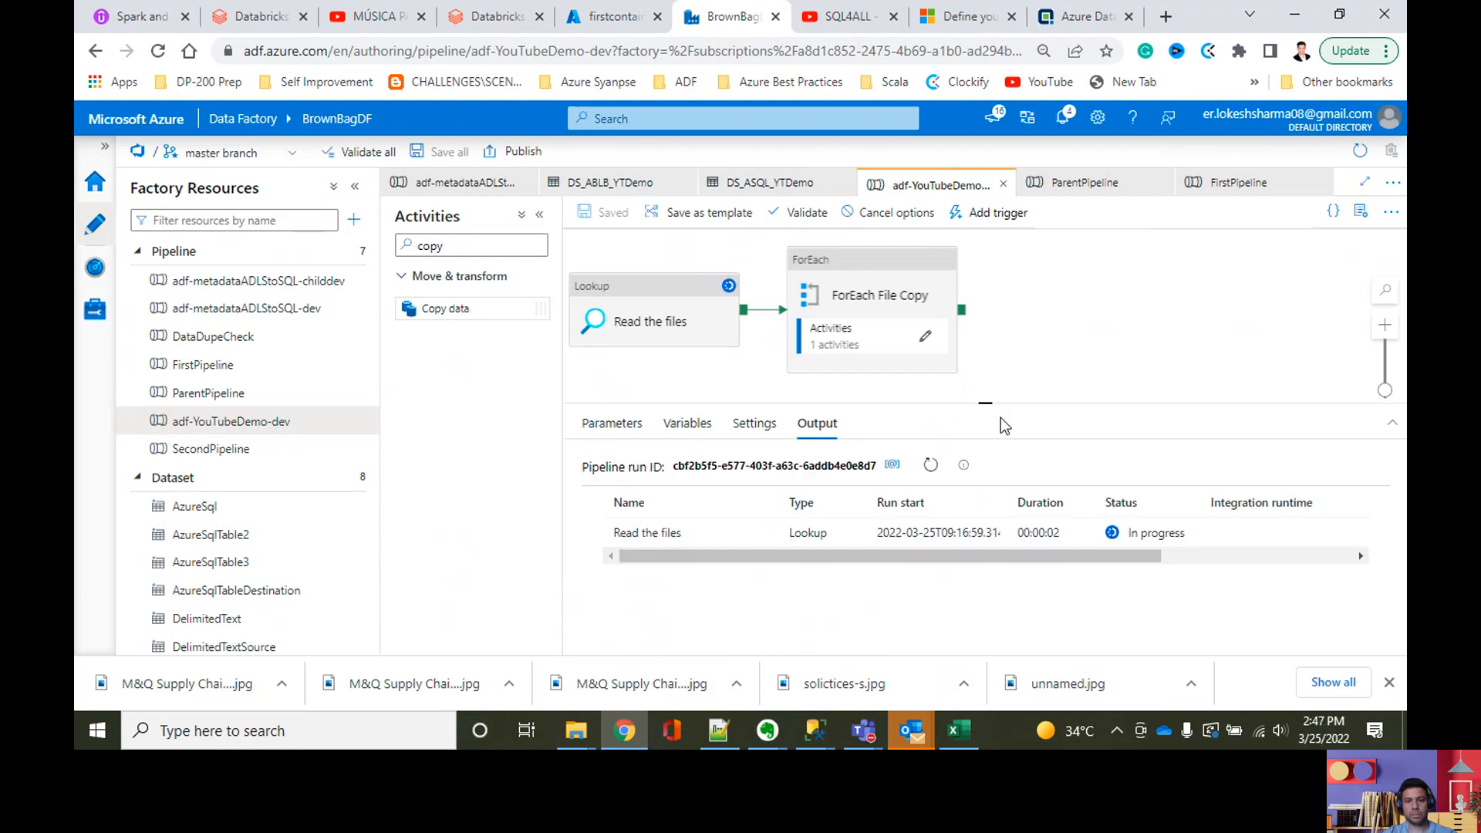
left_click(930, 464)
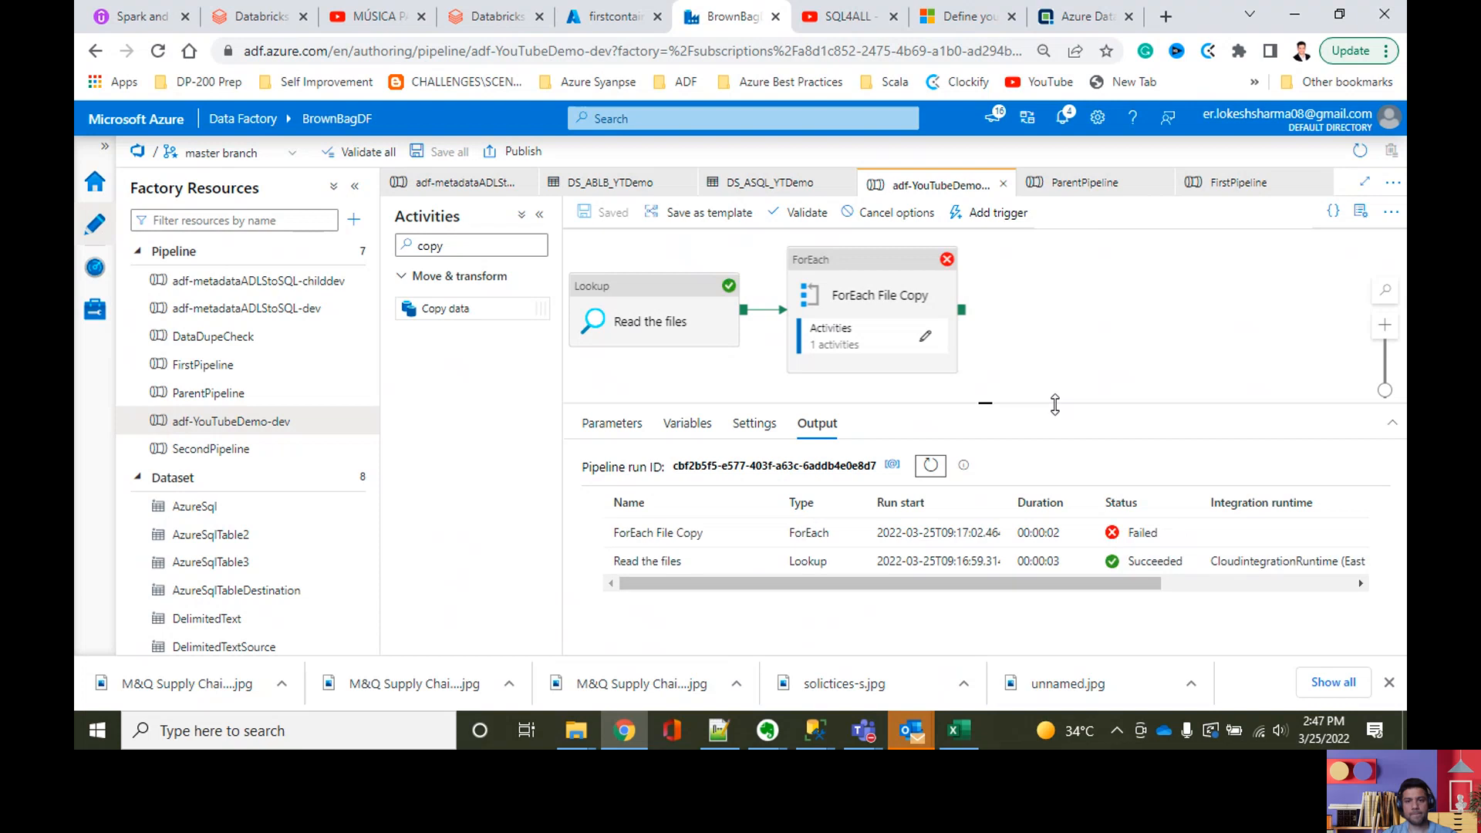
Step: Examine the ForEach File Copy activity's inner activities and read the error details of its debug run
mouse_move(815, 533)
left_click(765, 534)
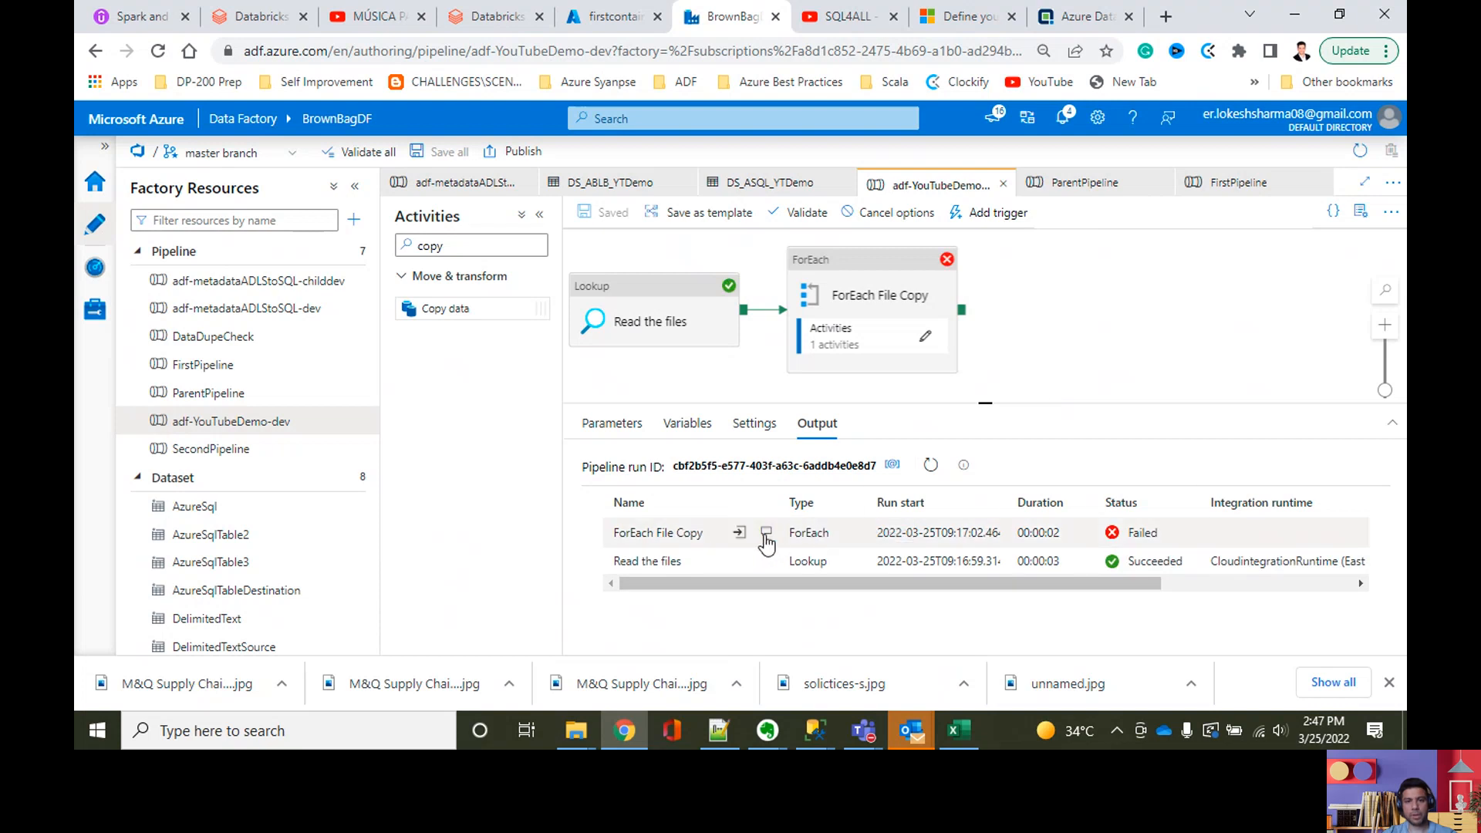
left_click(935, 189)
left_click(925, 337)
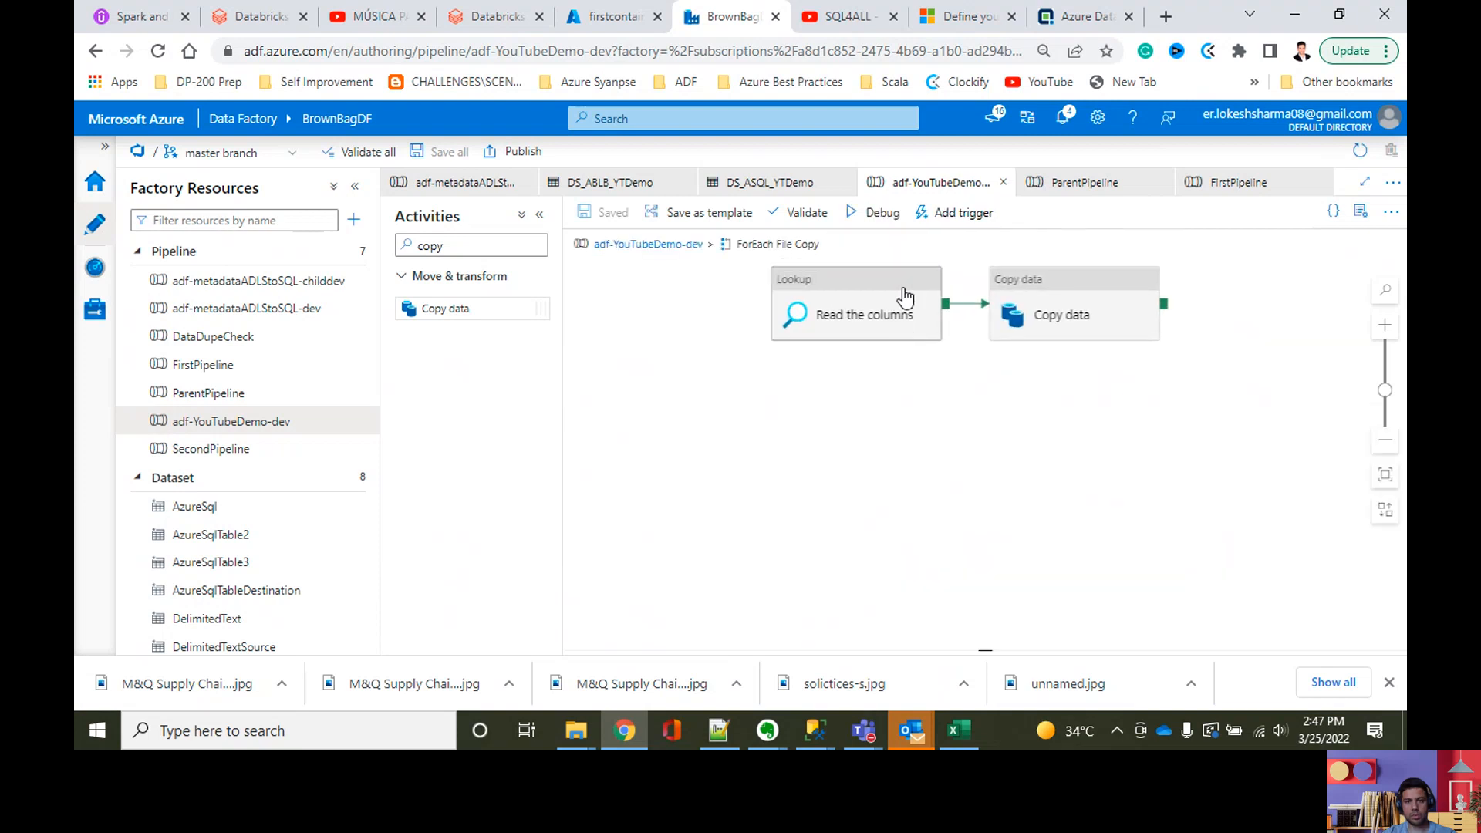
left_click_drag(1033, 492, 961, 498)
left_click(679, 245)
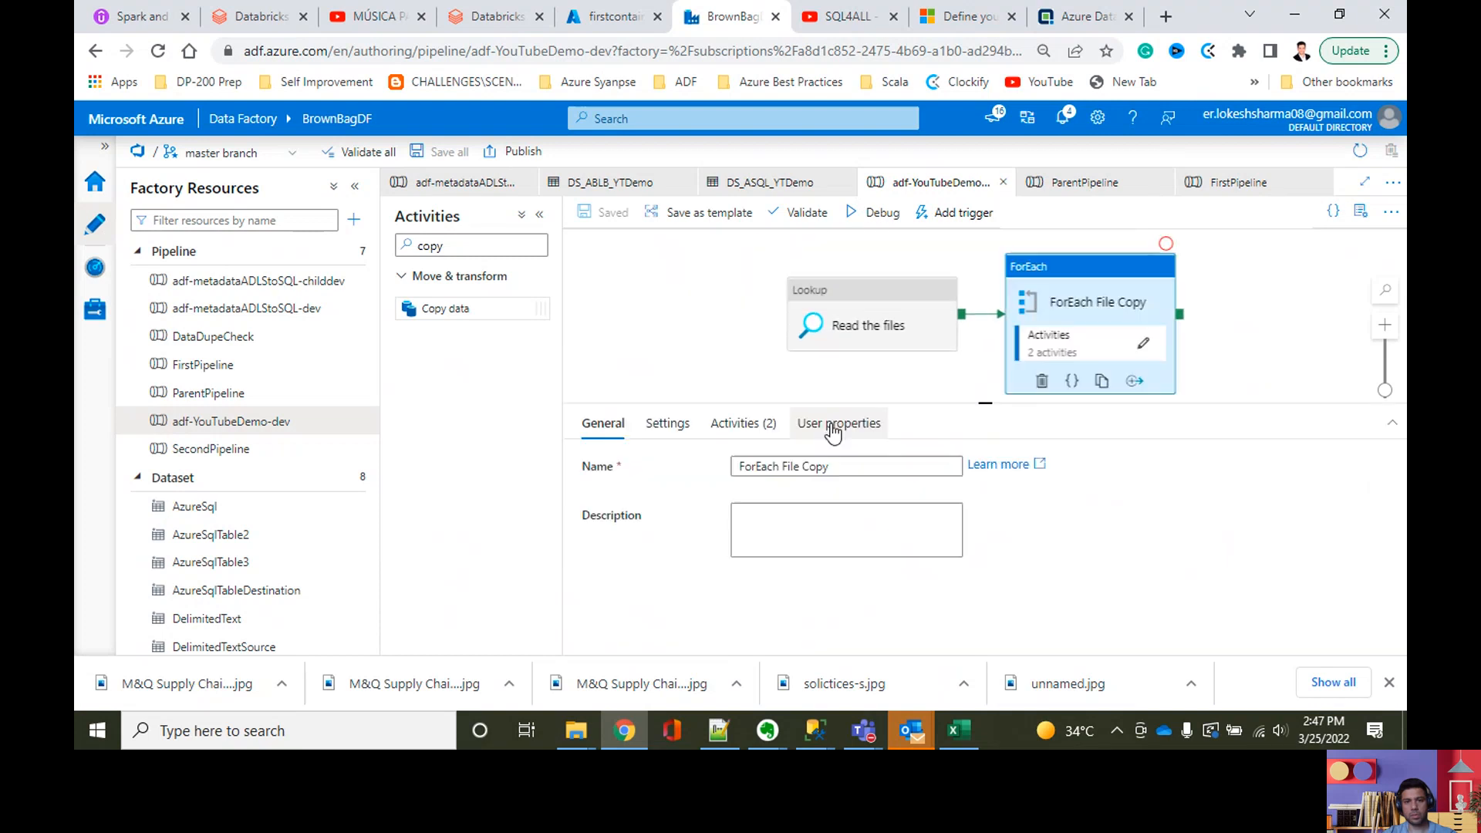
left_click(747, 366)
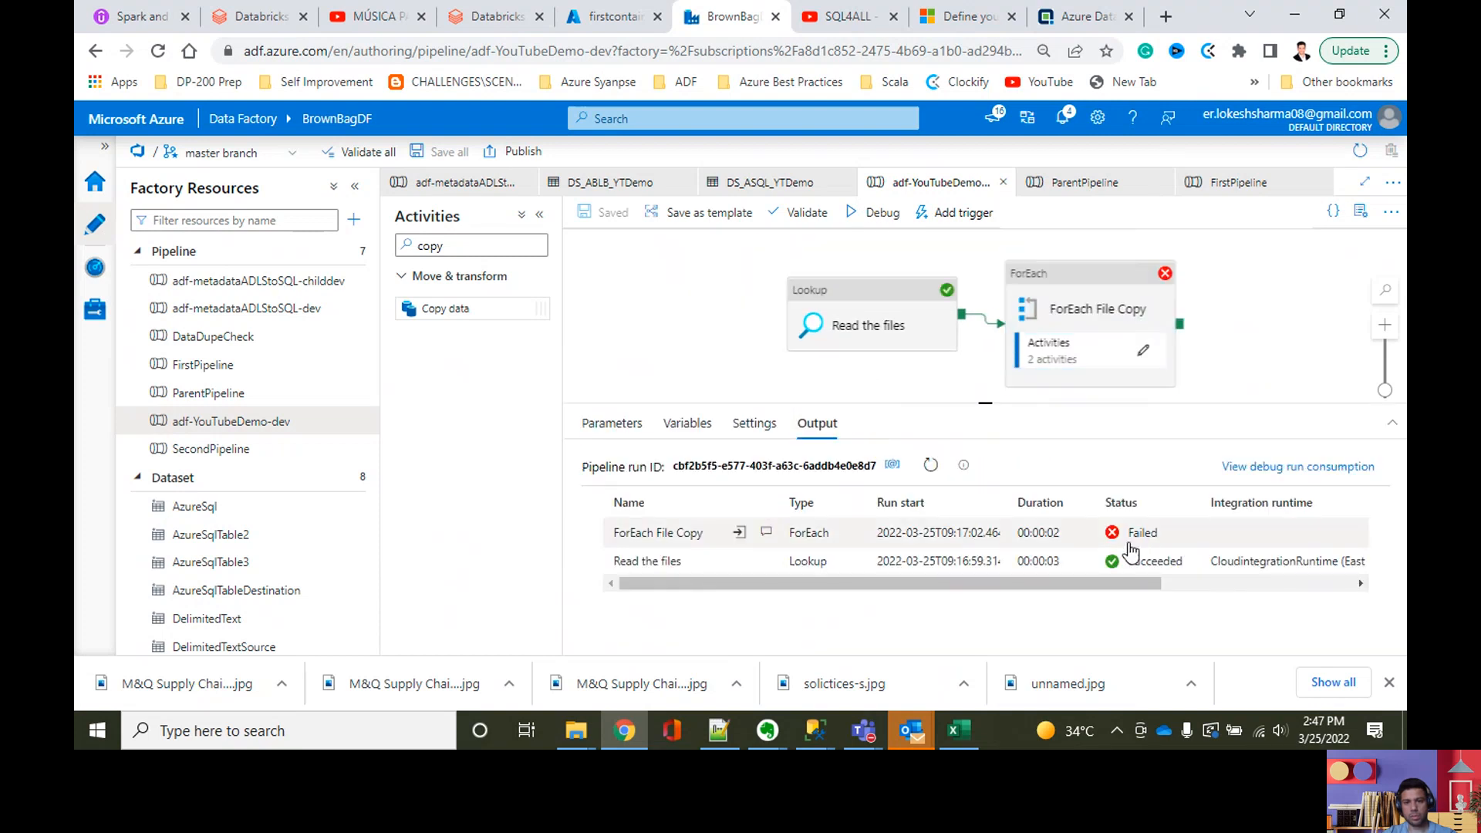
left_click(767, 534)
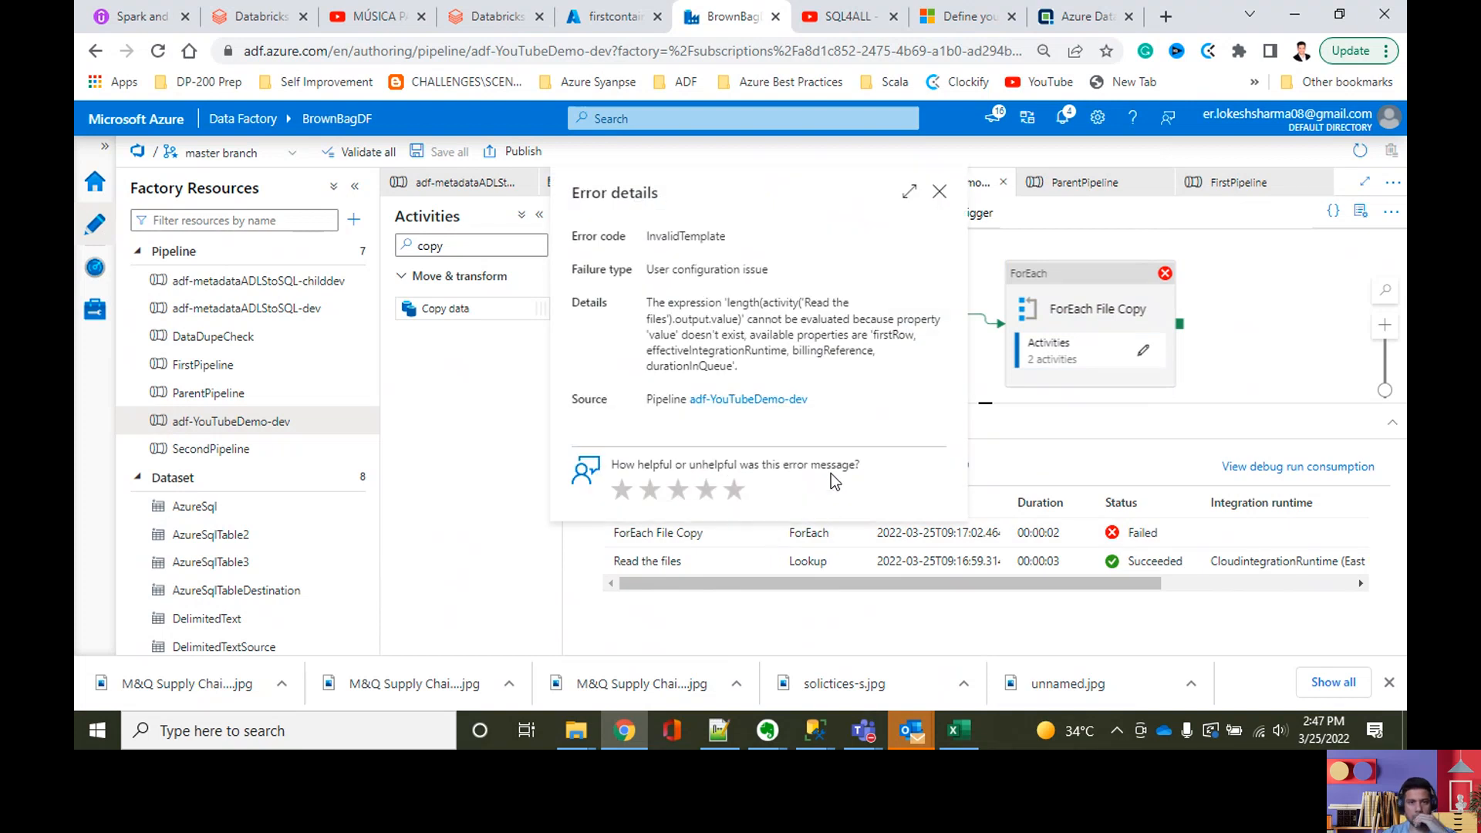
left_click(938, 192)
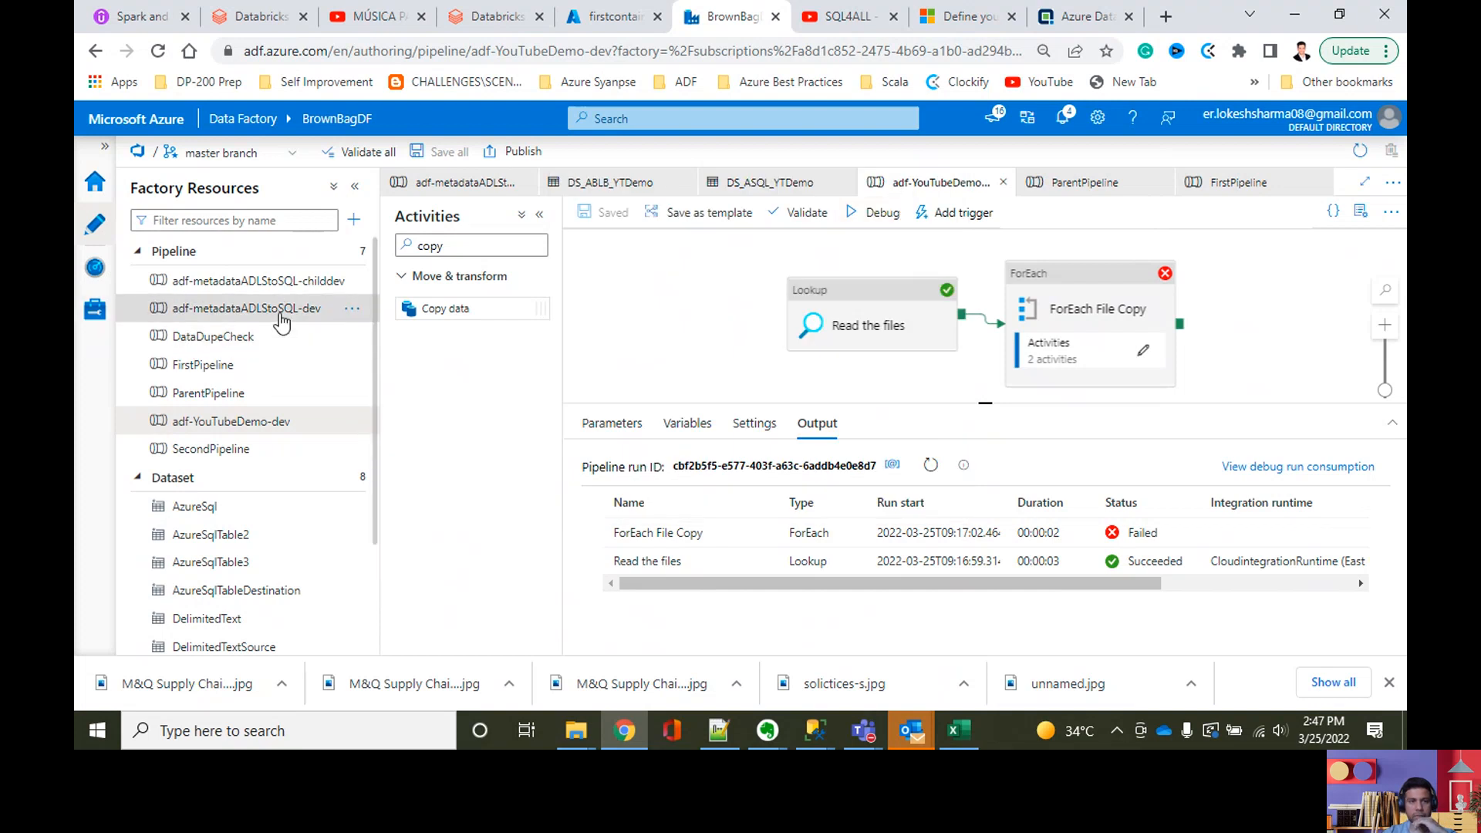
Step: Examine ForEach1 in the adf-metadataADLStoSQL-dev pipeline, including its inner activities and Items expression, as a reference
left_click(221, 308)
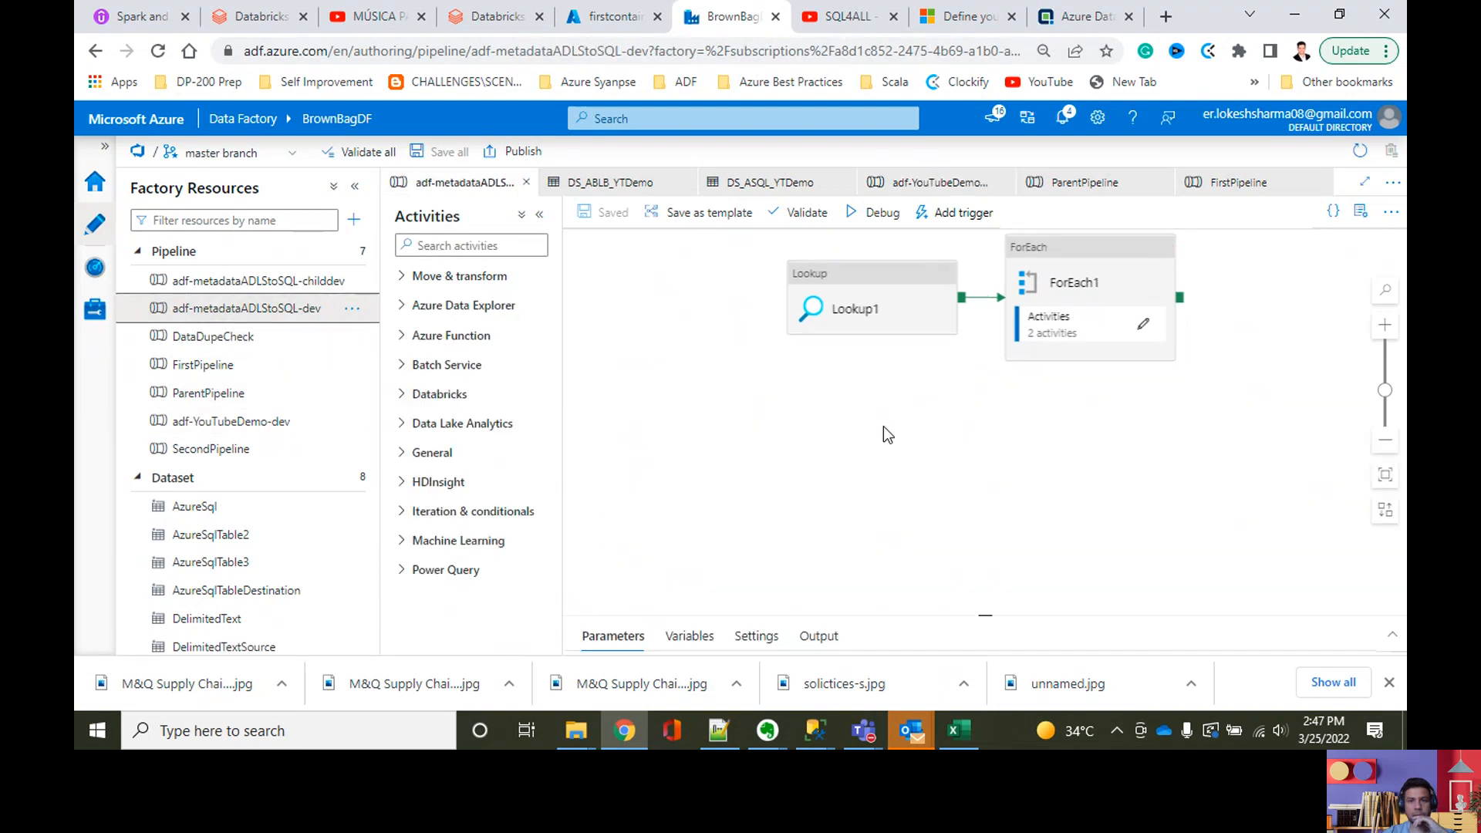
left_click_drag(996, 616, 989, 524)
left_click(954, 327)
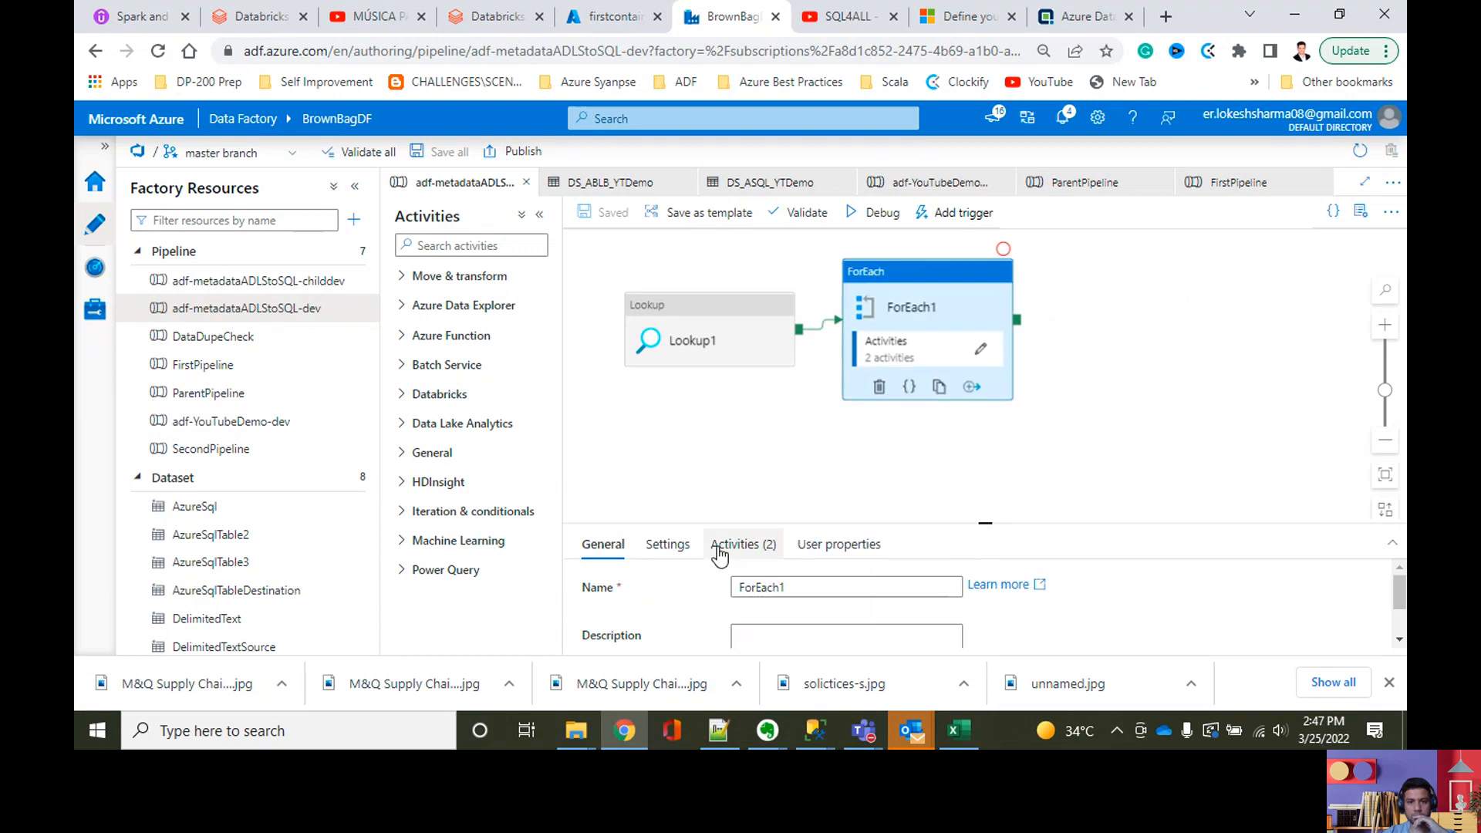
left_click(719, 549)
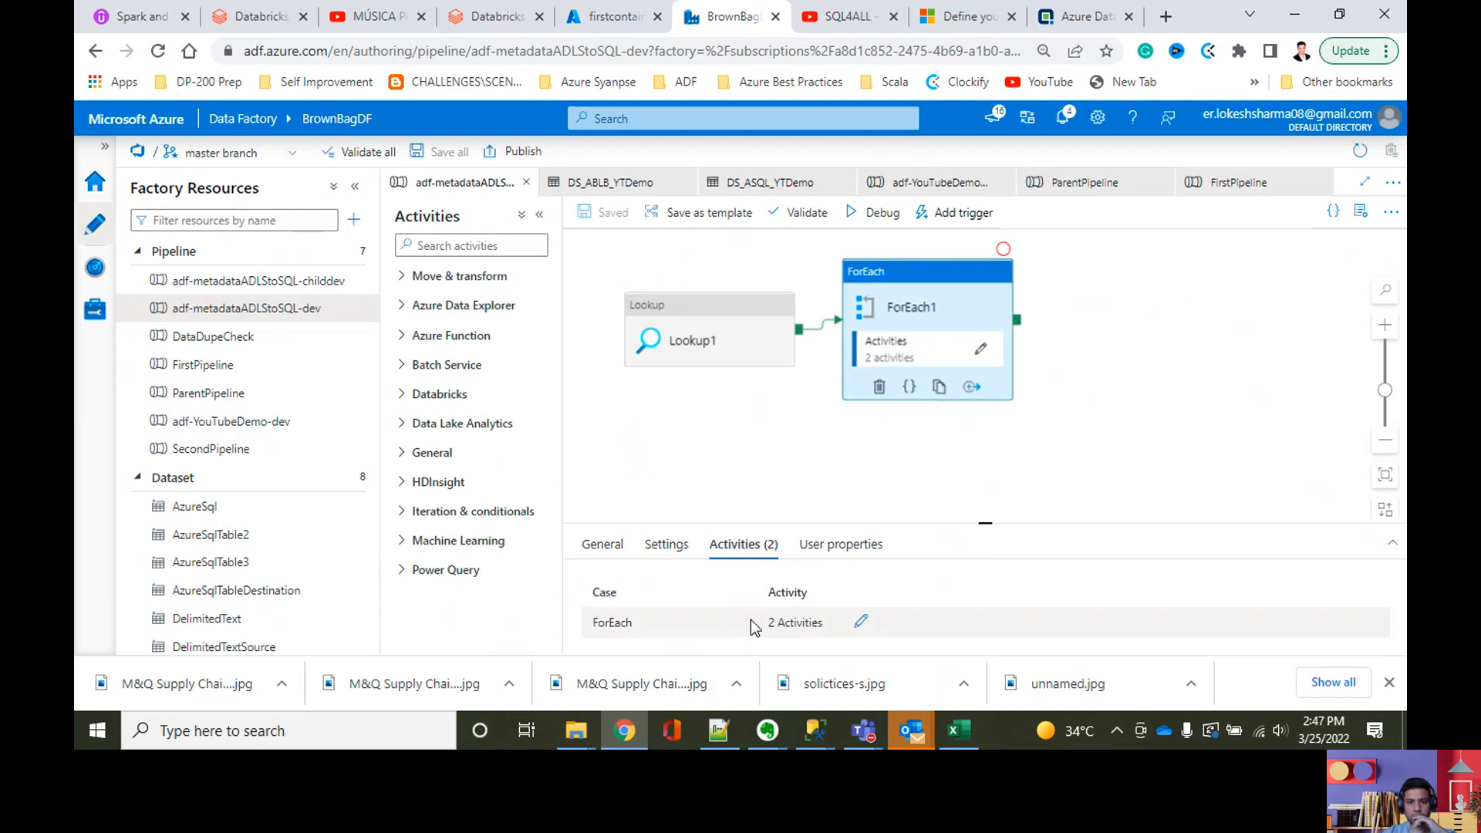
left_click(859, 621)
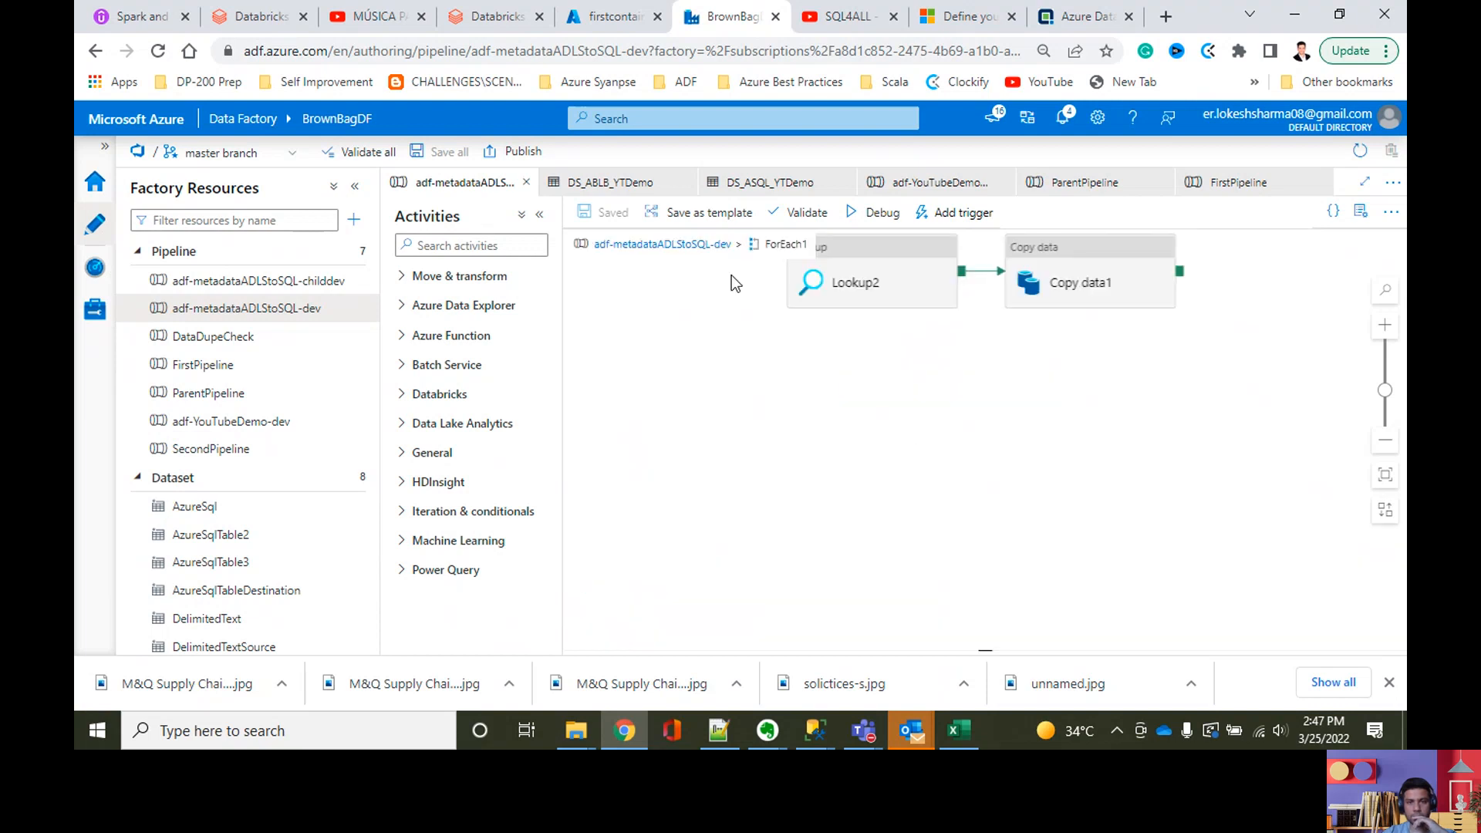
left_click(698, 245)
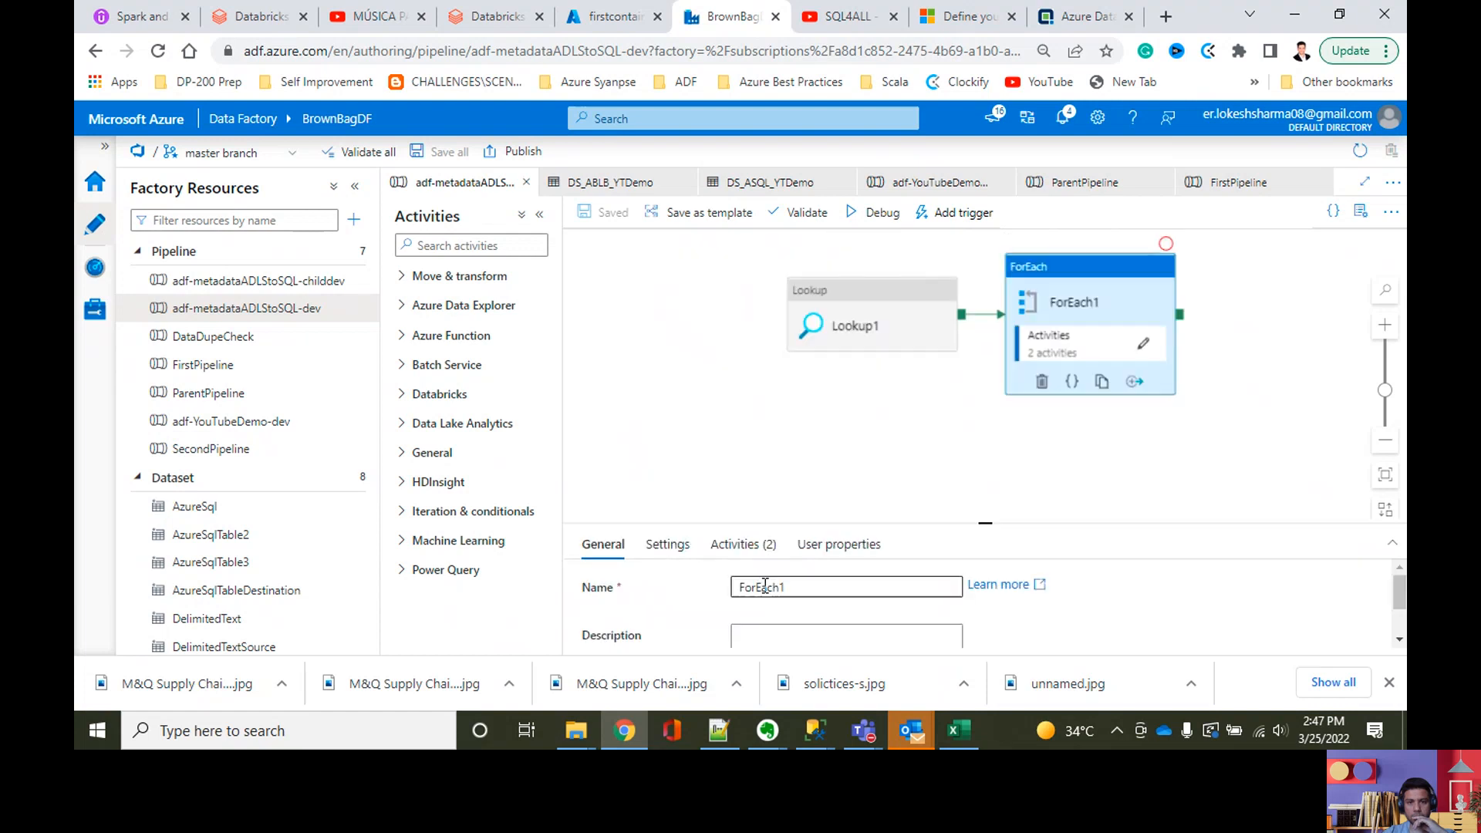
left_click_drag(1398, 590, 1350, 597)
left_click(744, 546)
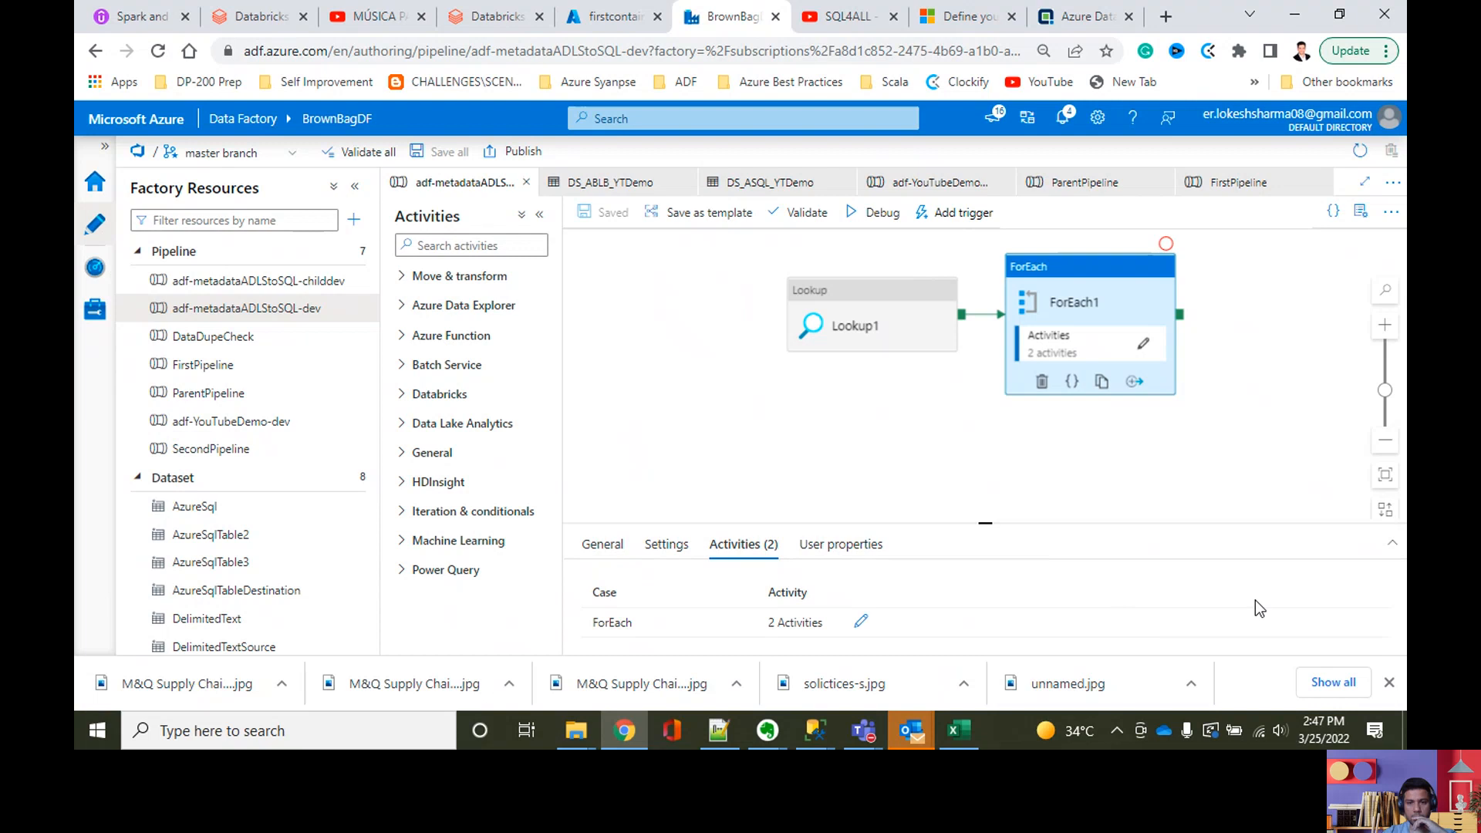
left_click(668, 546)
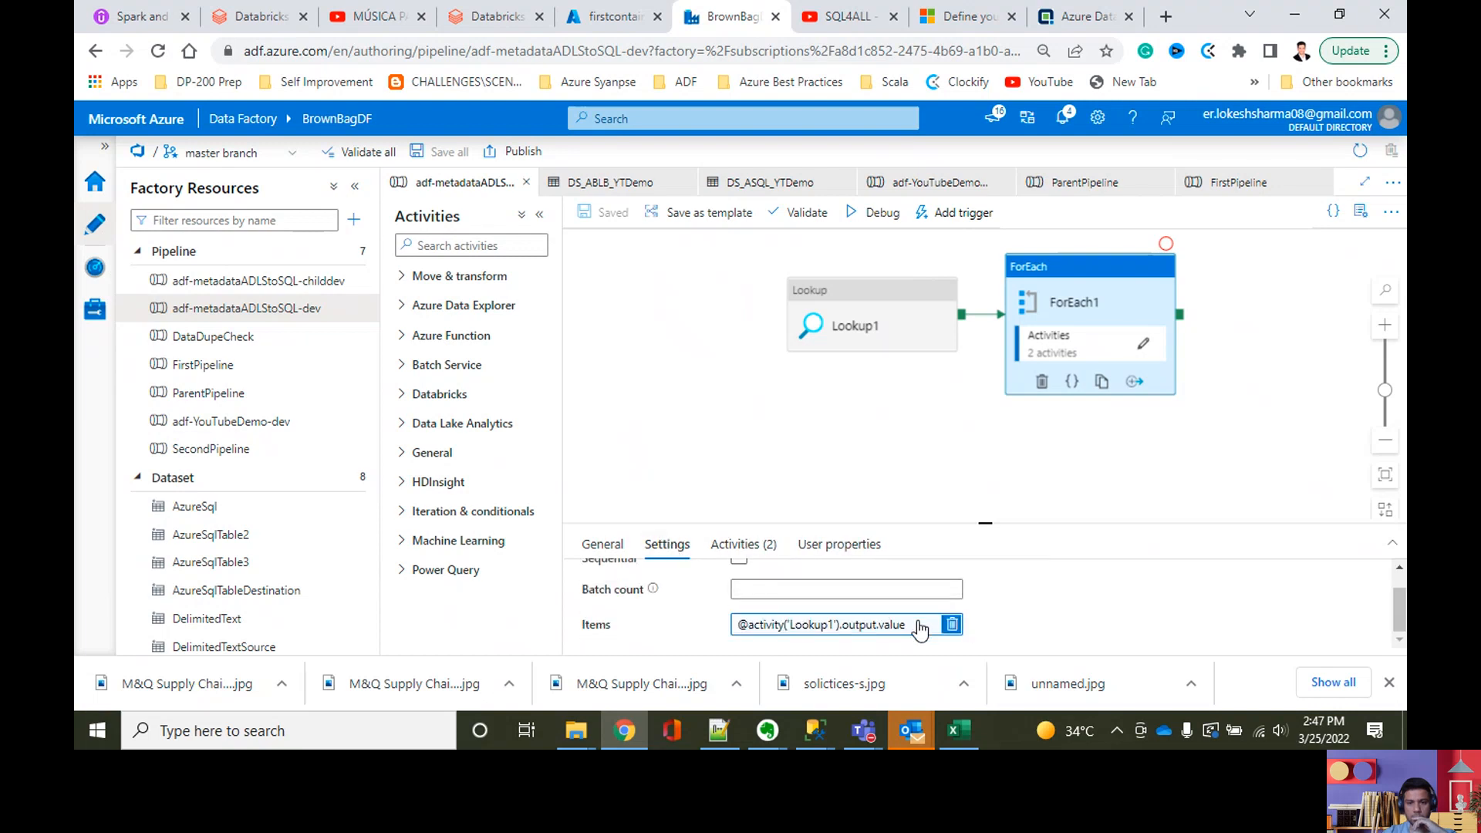
left_click(920, 630)
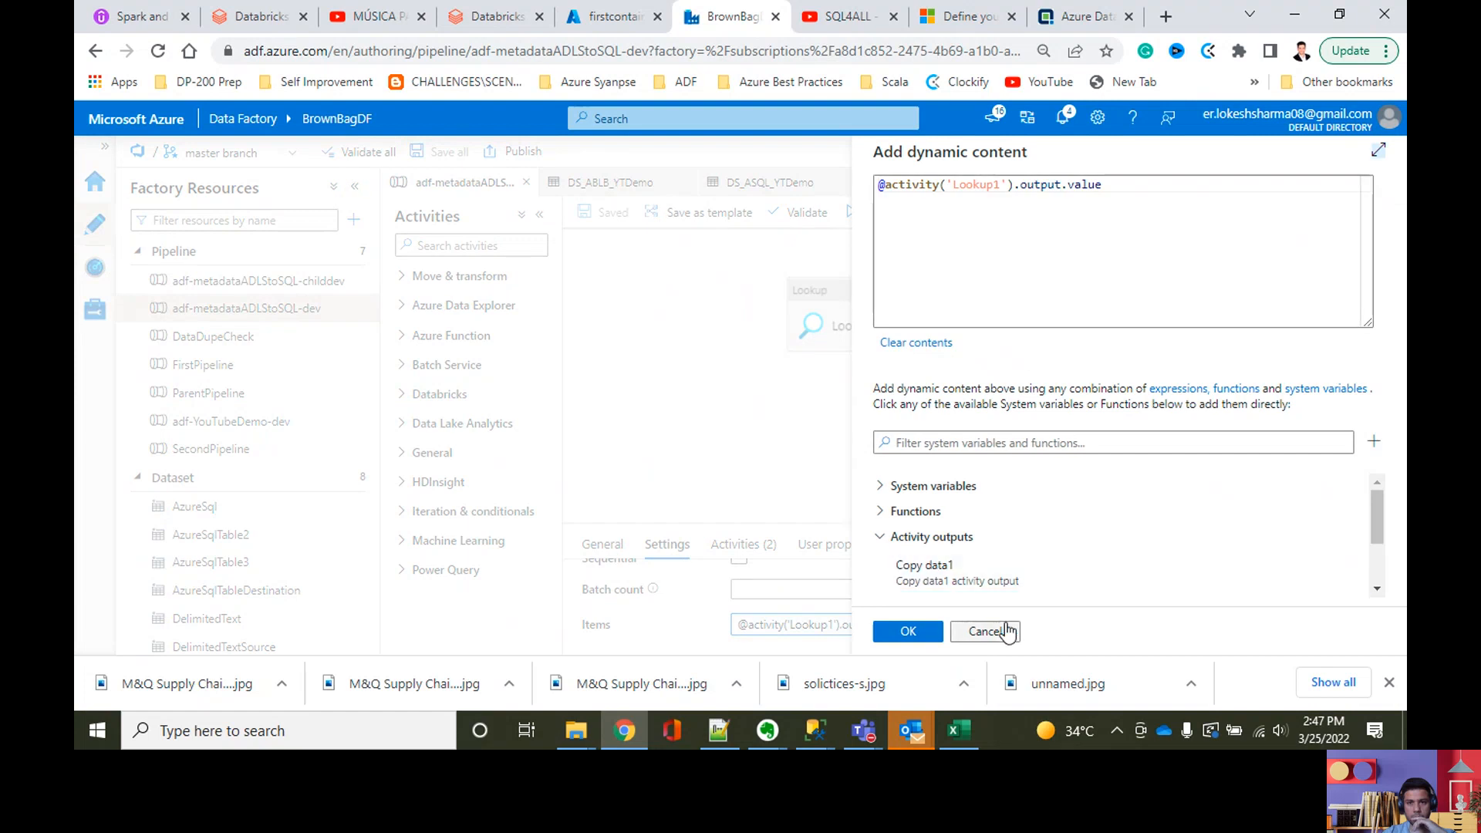
left_click(1005, 631)
Step: Check the Items expression of ForEach File Copy in the adf-YouTubeDemo-dev pipeline
left_click(258, 425)
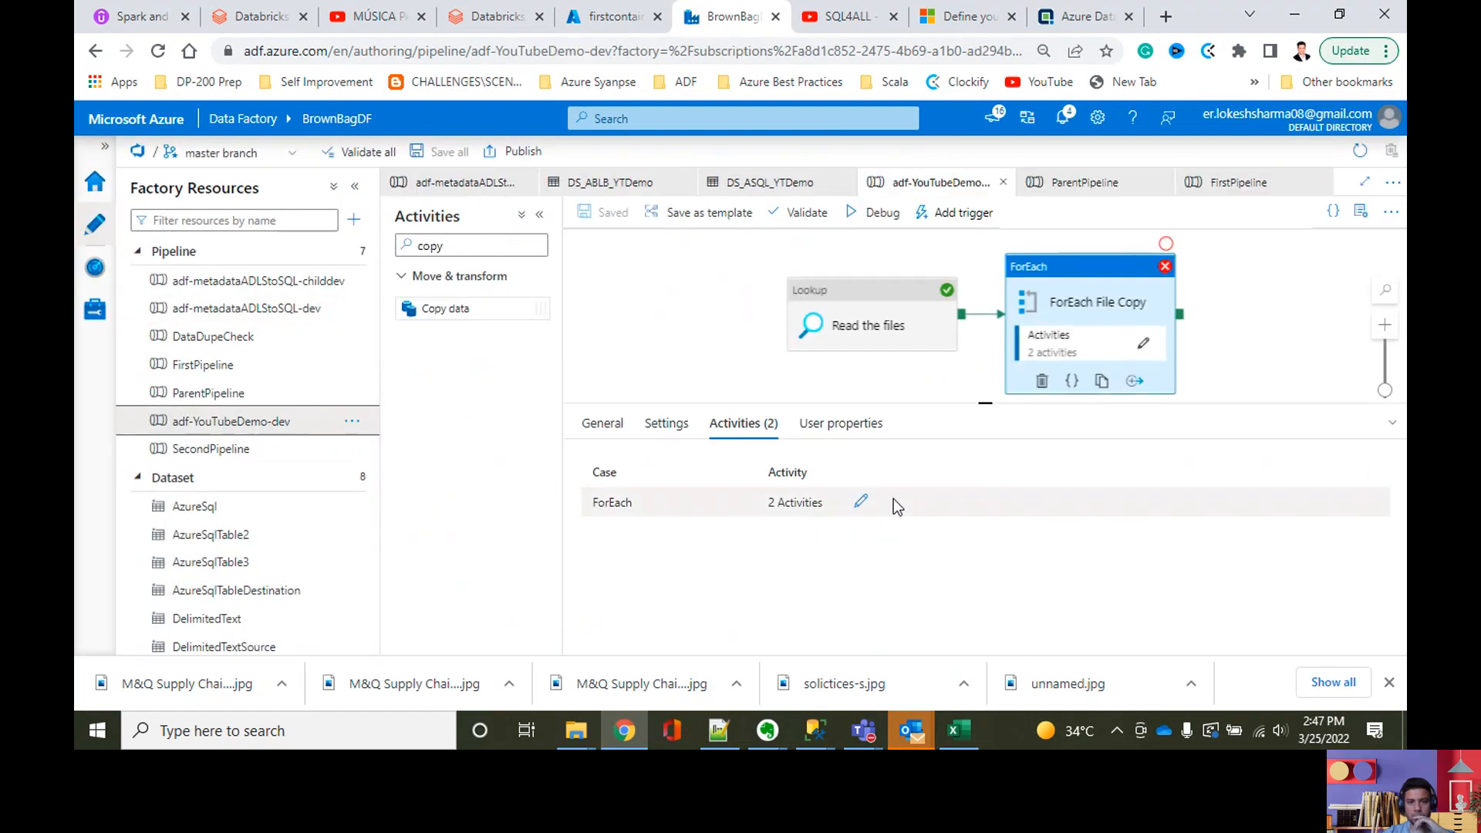
left_click(668, 426)
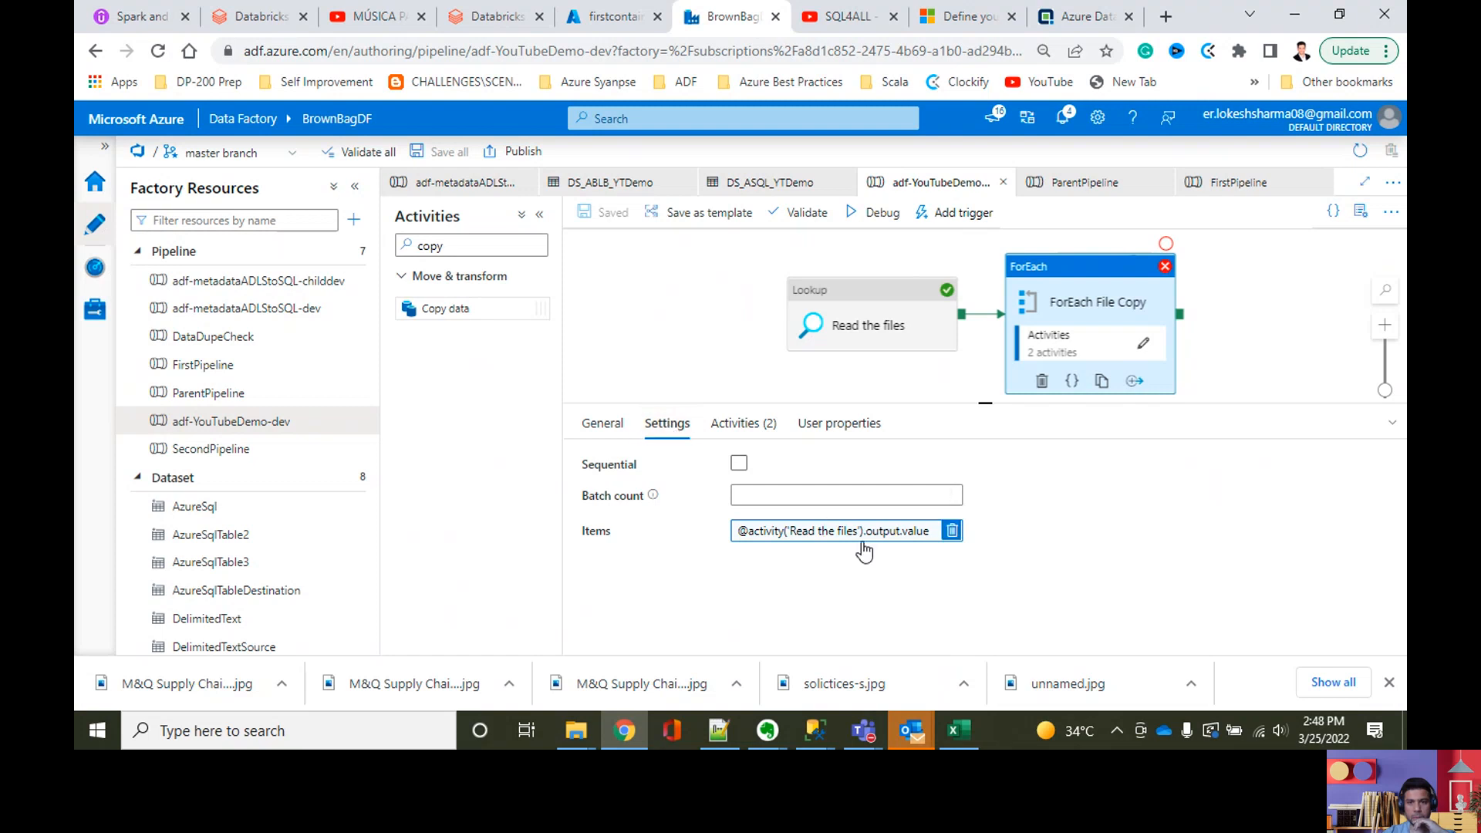
left_click(728, 357)
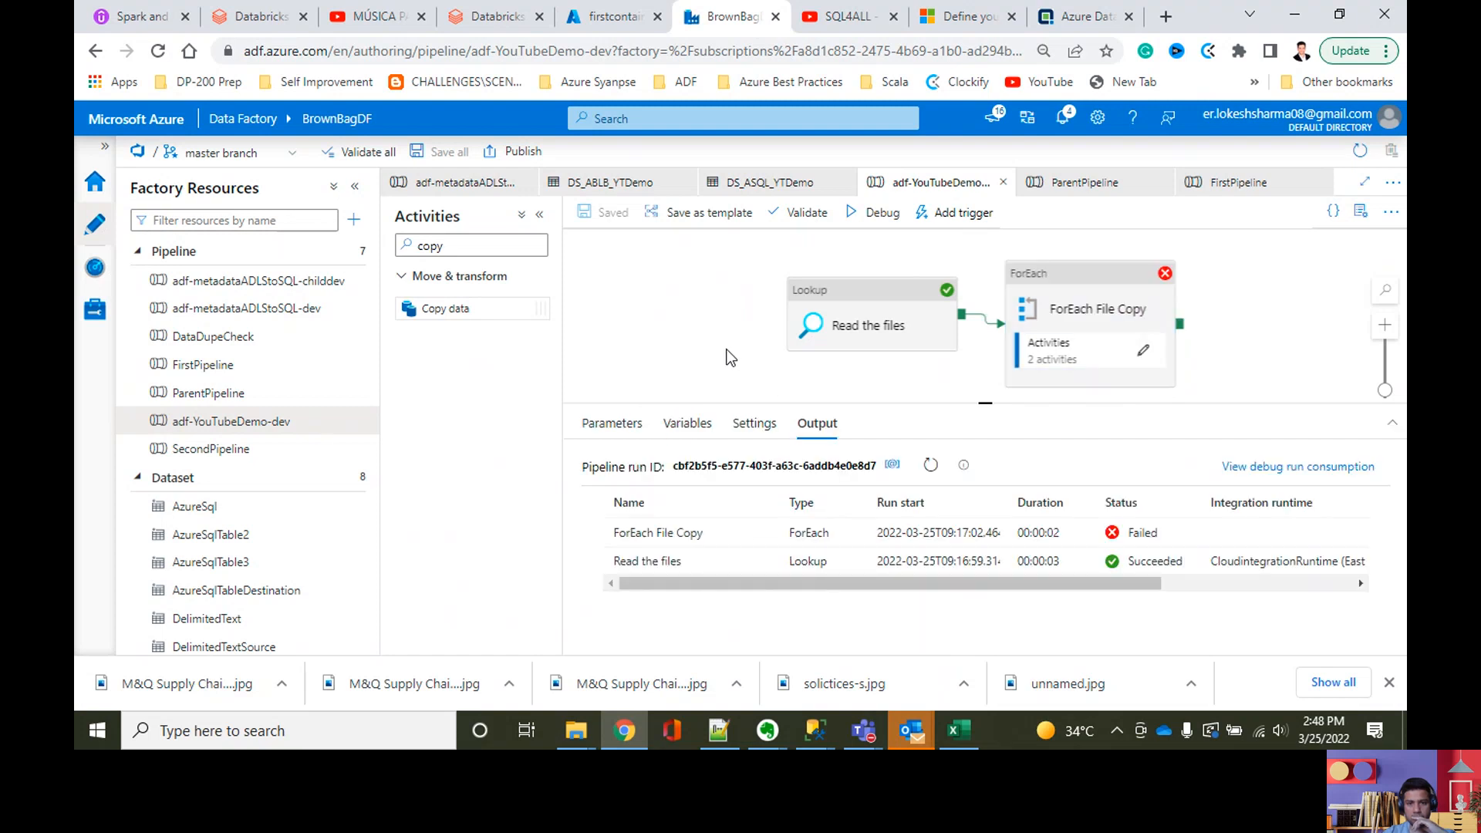
Step: Reread the ForEach File Copy error details and open the properties of the Read the files lookup
left_click(765, 532)
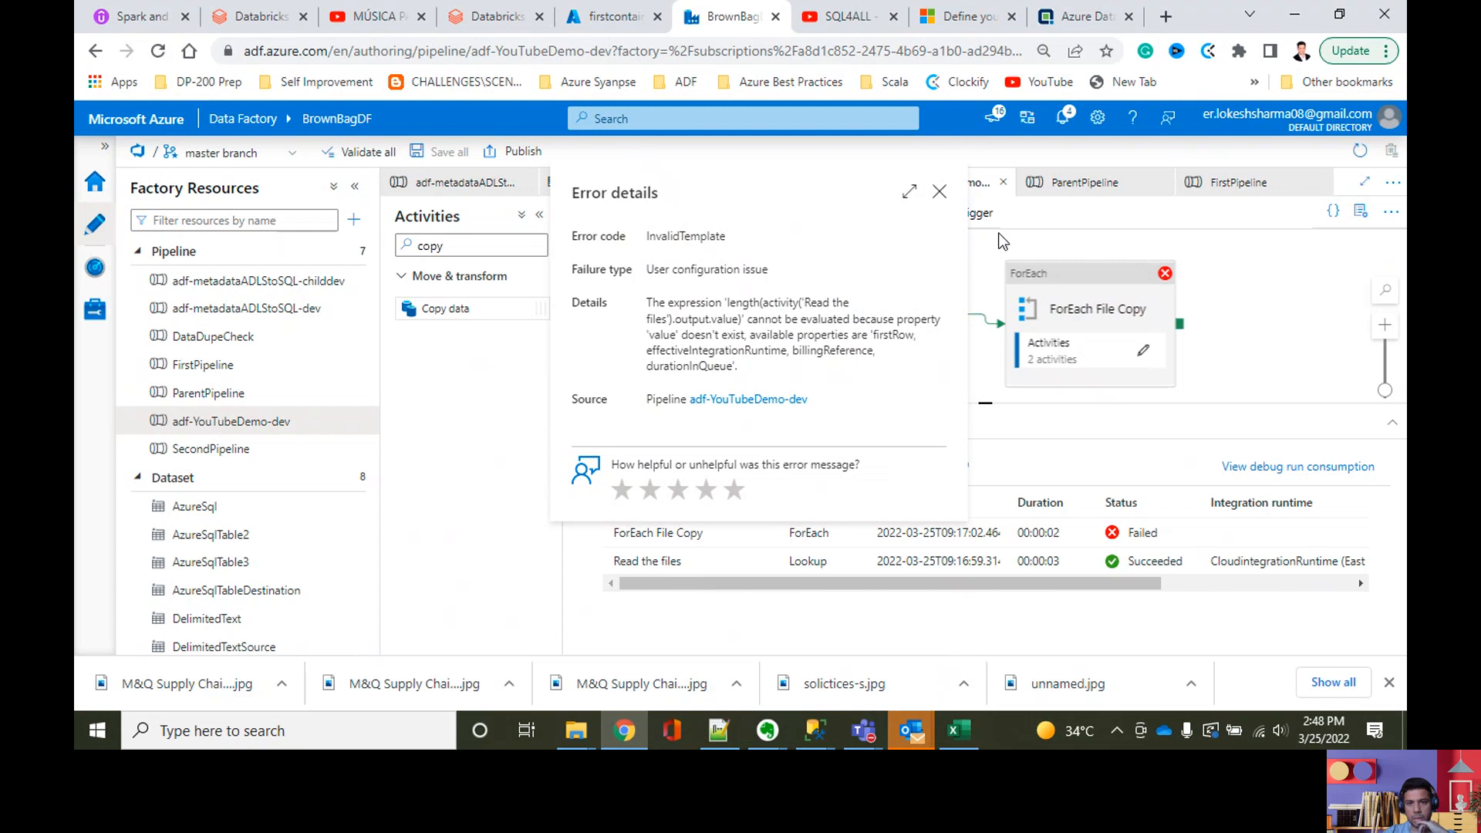
left_click(938, 191)
left_click(852, 303)
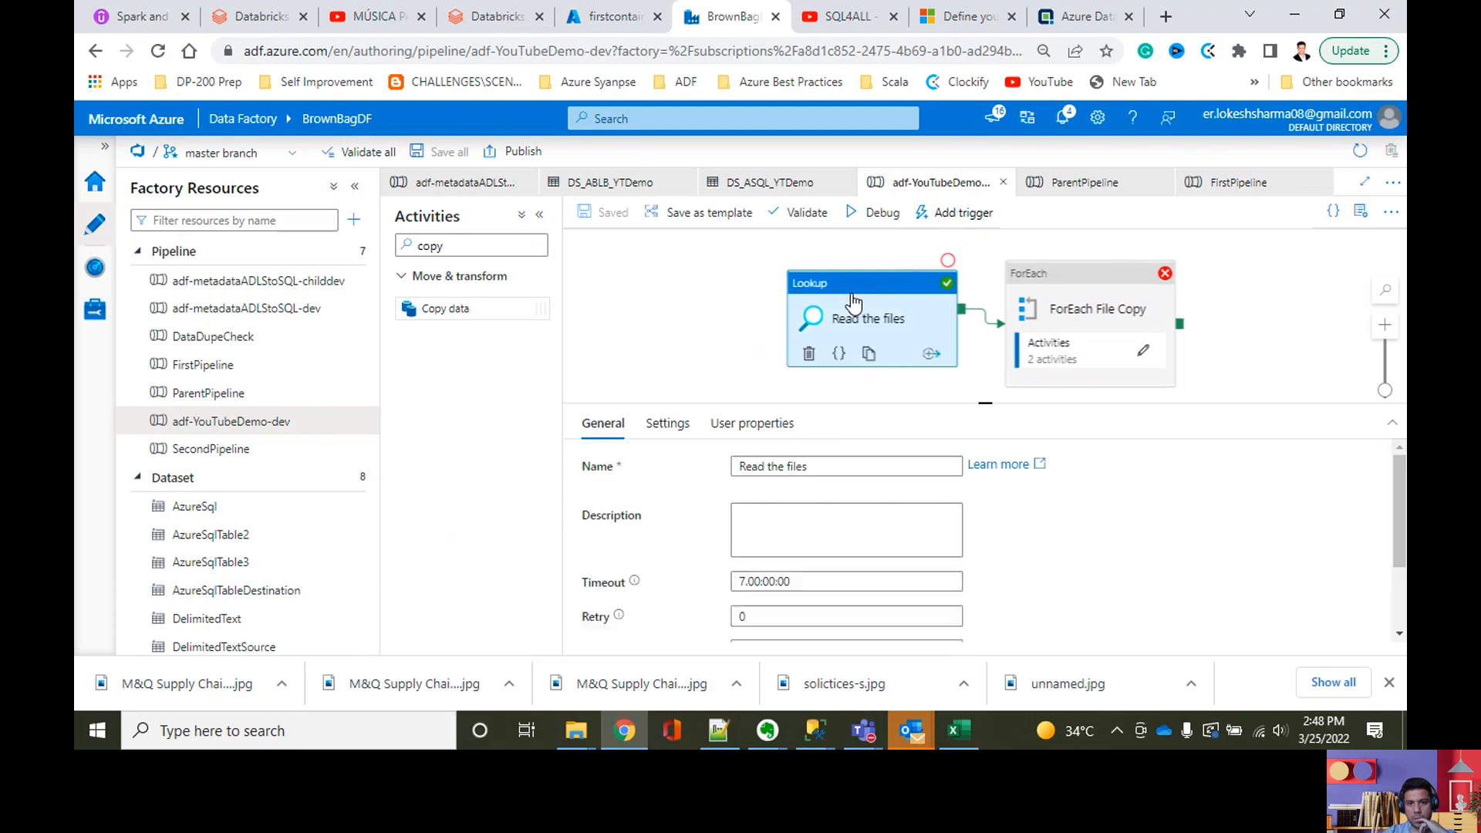
Step: Review the source dataset, first-row option and query settings of the Read the files lookup
left_click(671, 425)
scroll(1018, 512, "down", 4)
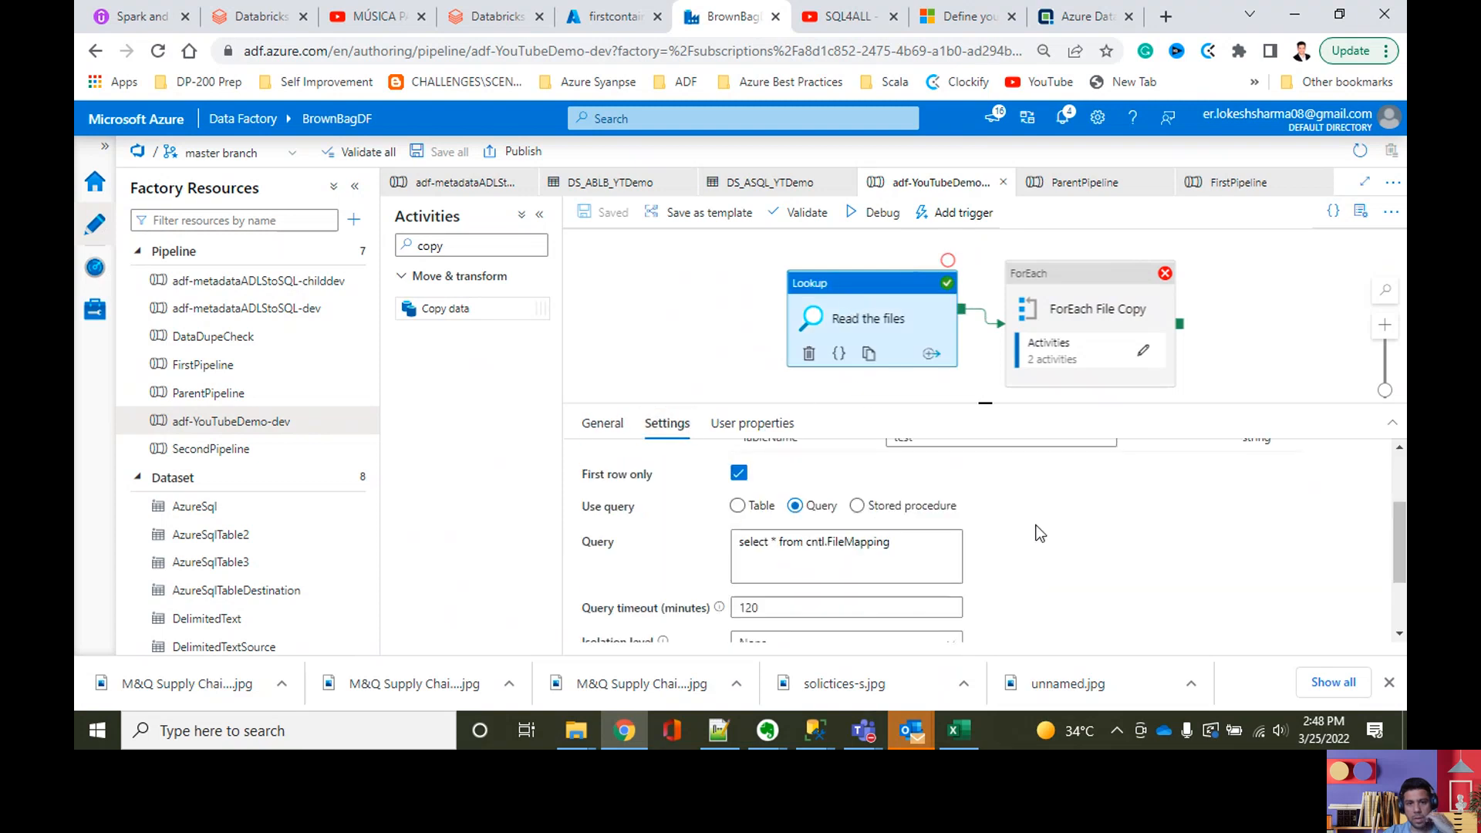
scroll(1034, 532, "up", 4)
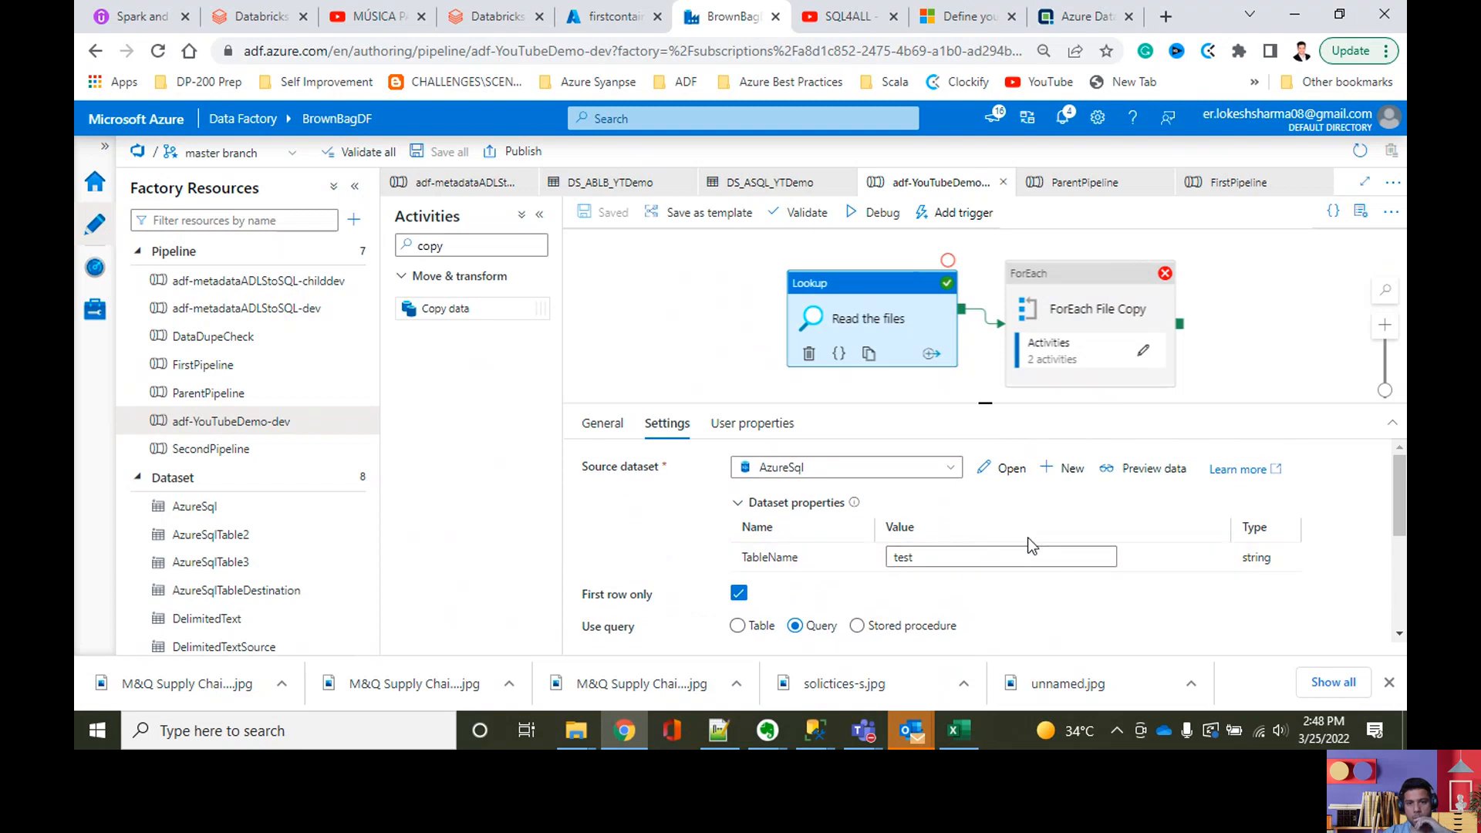
scroll(1031, 545, "down", 4)
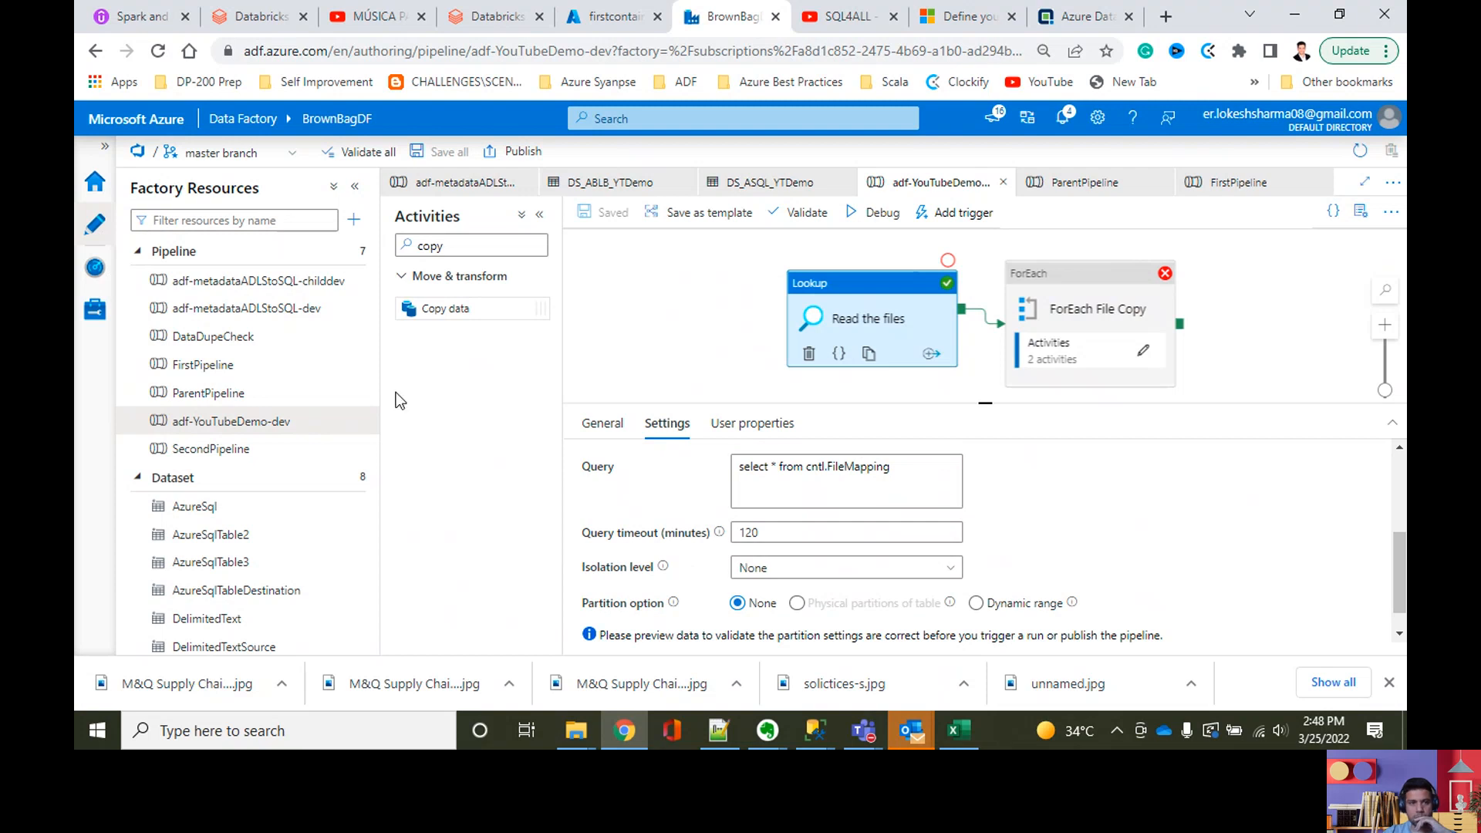
Step: Examine Lookup1's dataset, first-row and query settings in the adf-metadataADLStoSQL-dev pipeline for comparison
left_click(282, 308)
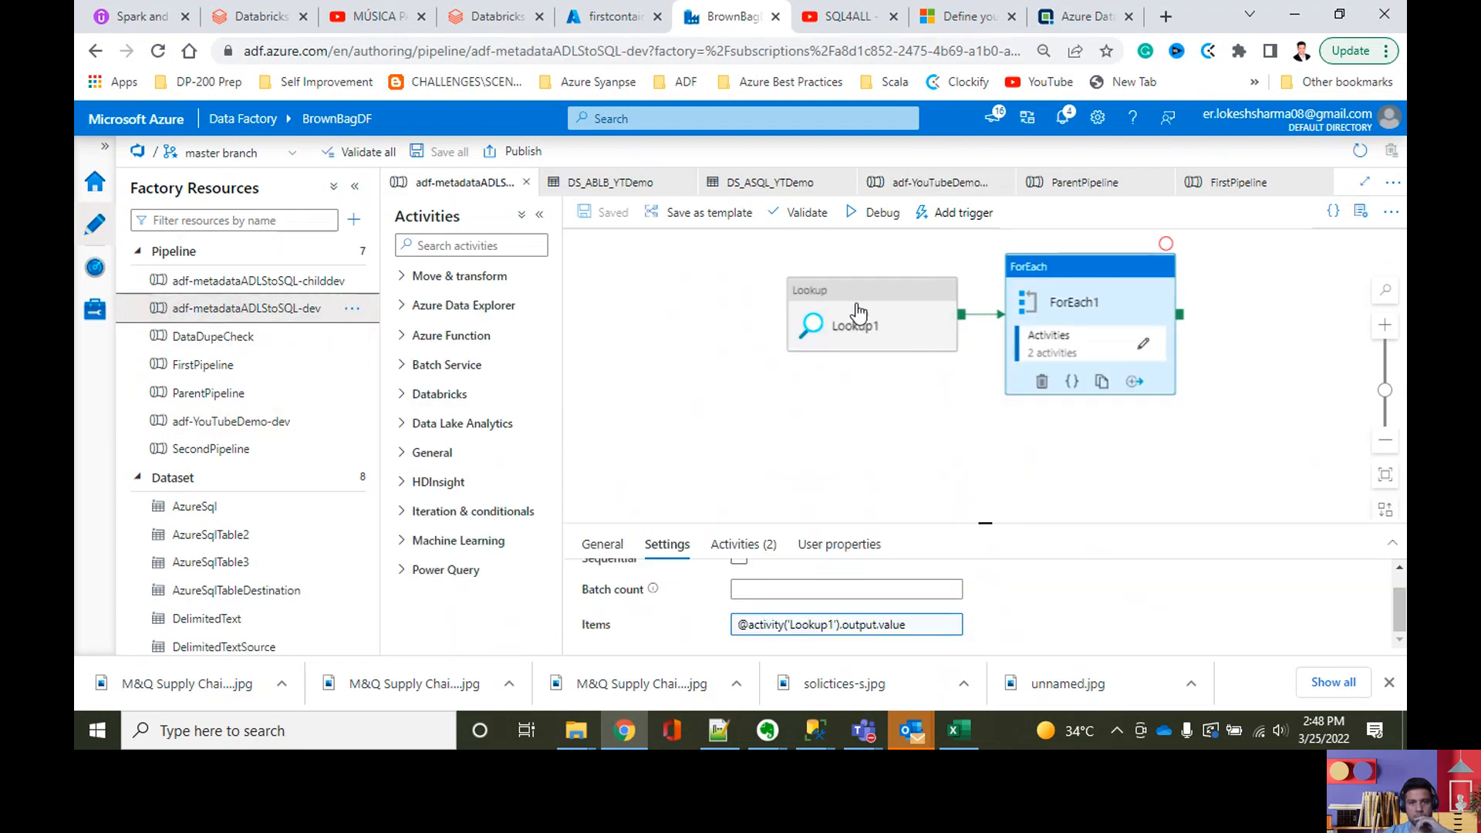
left_click(829, 328)
left_click(677, 545)
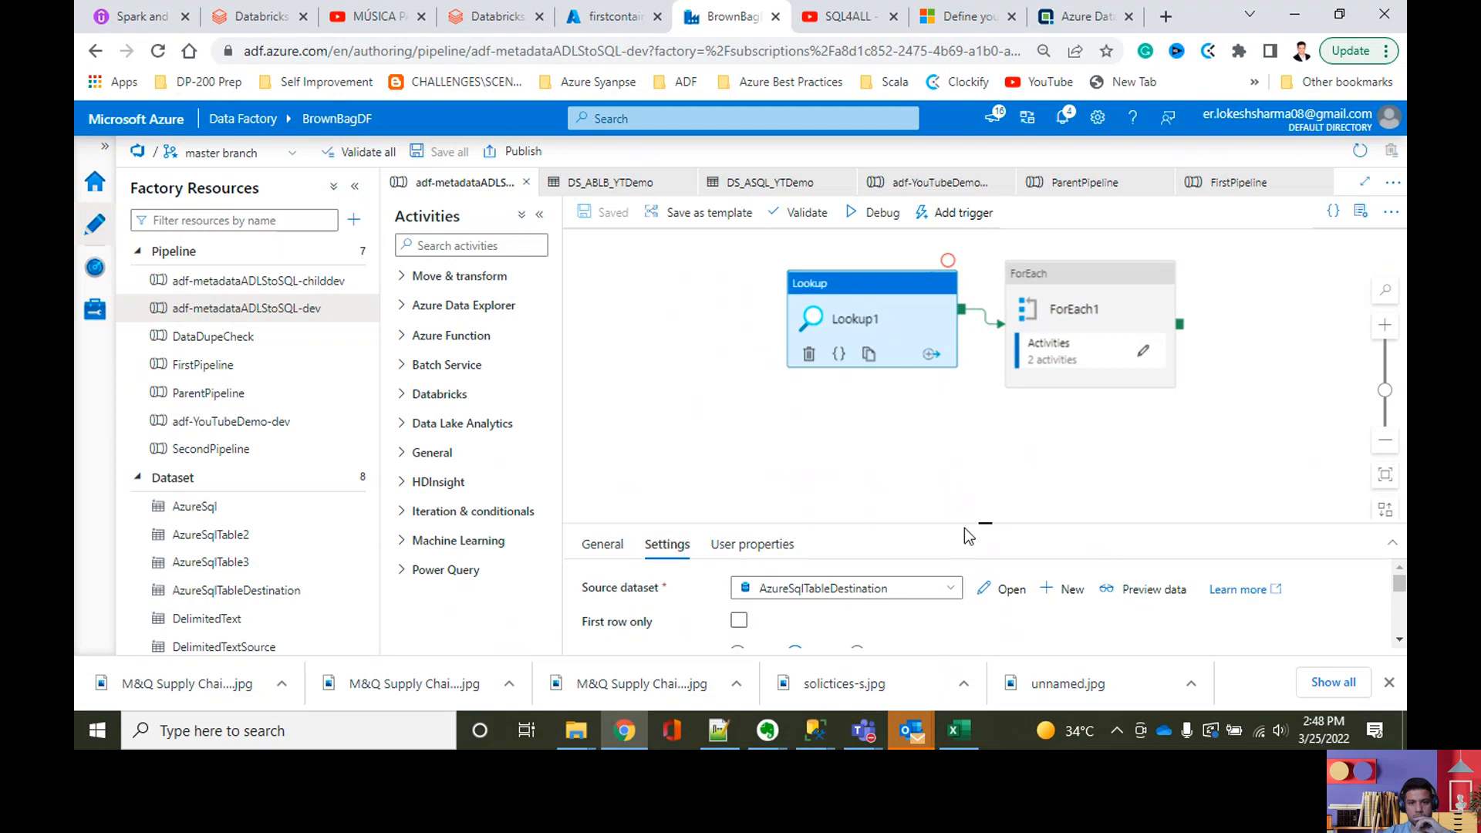
left_click_drag(985, 522, 970, 368)
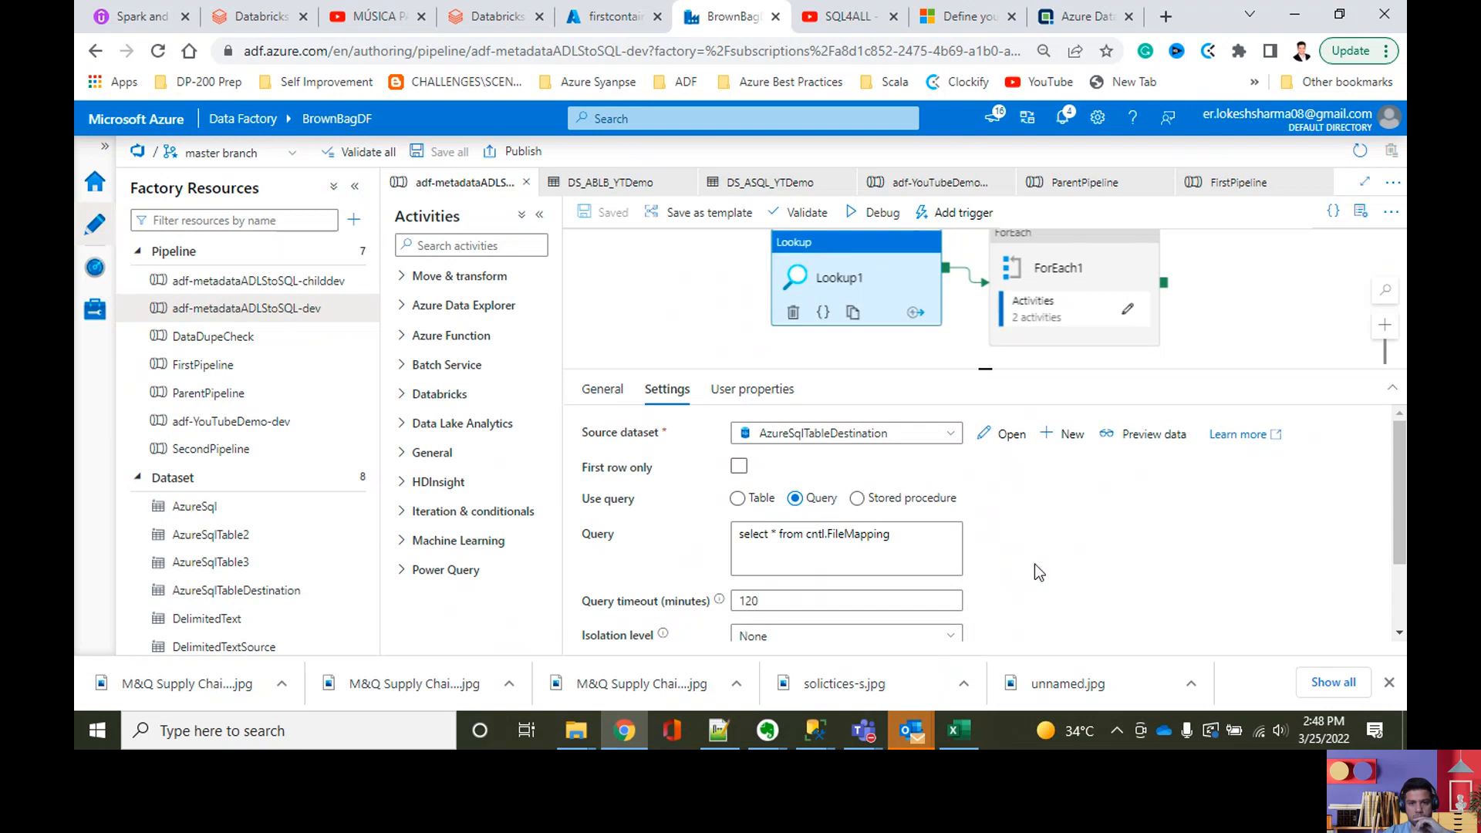
scroll(1038, 592, "down", 2)
scroll(1038, 593, "up", 2)
scroll(1037, 594, "down", 2)
scroll(1038, 594, "up", 2)
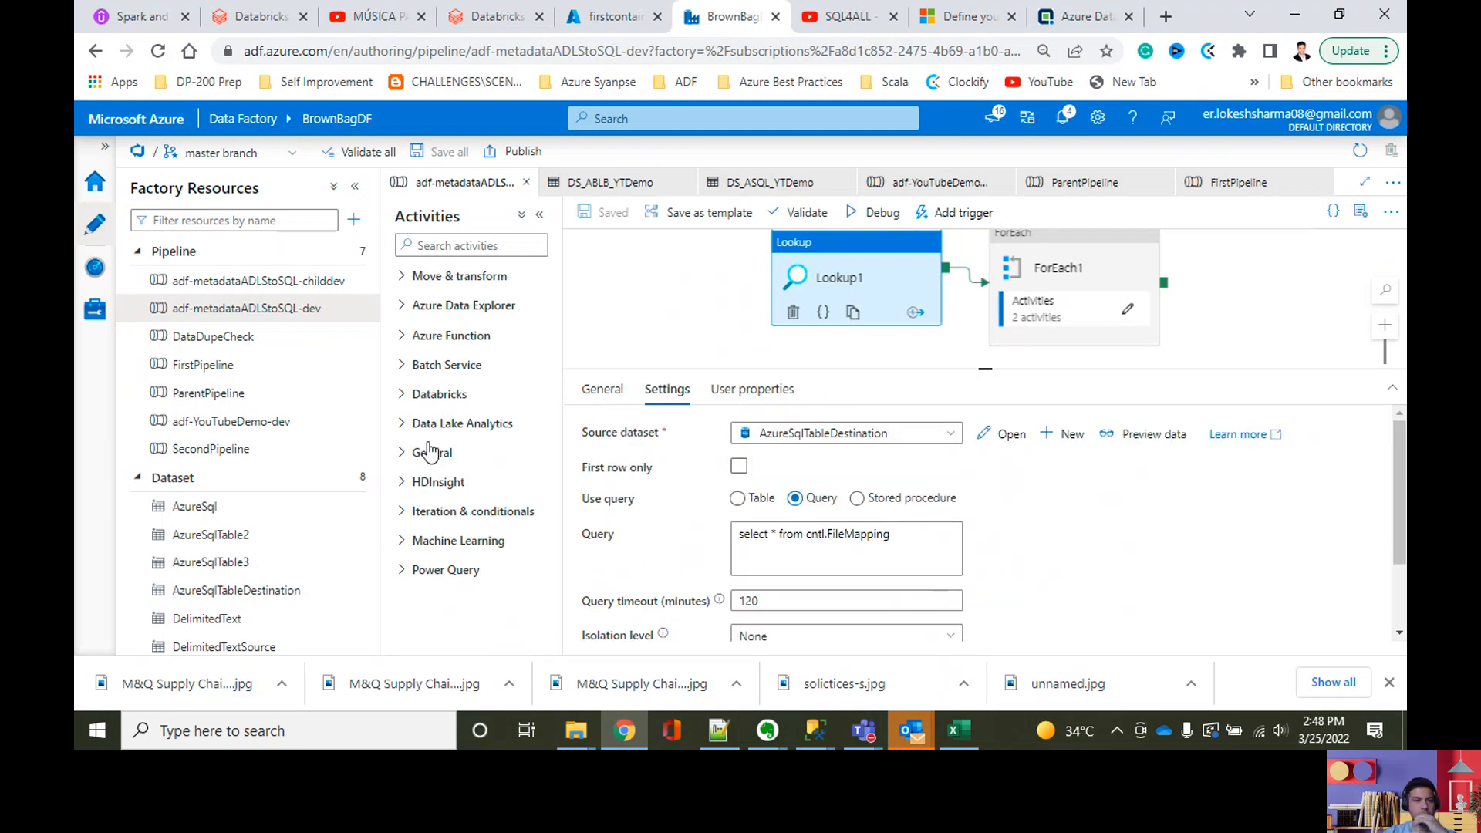
Step: Disable First row only for the Read the files lookup in adf-YouTubeDemo-dev and save the pipeline
left_click(294, 421)
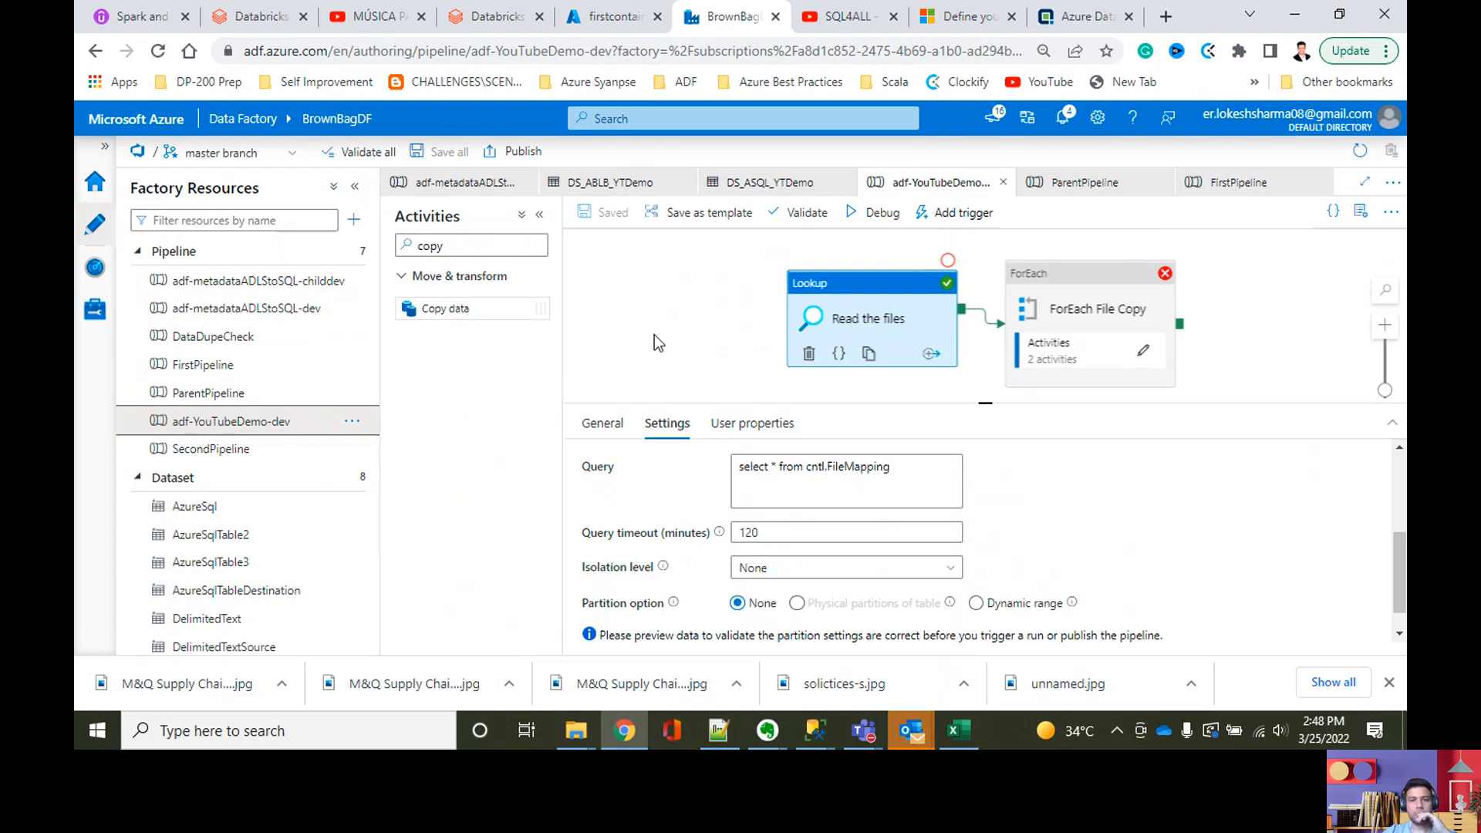
left_click(658, 331)
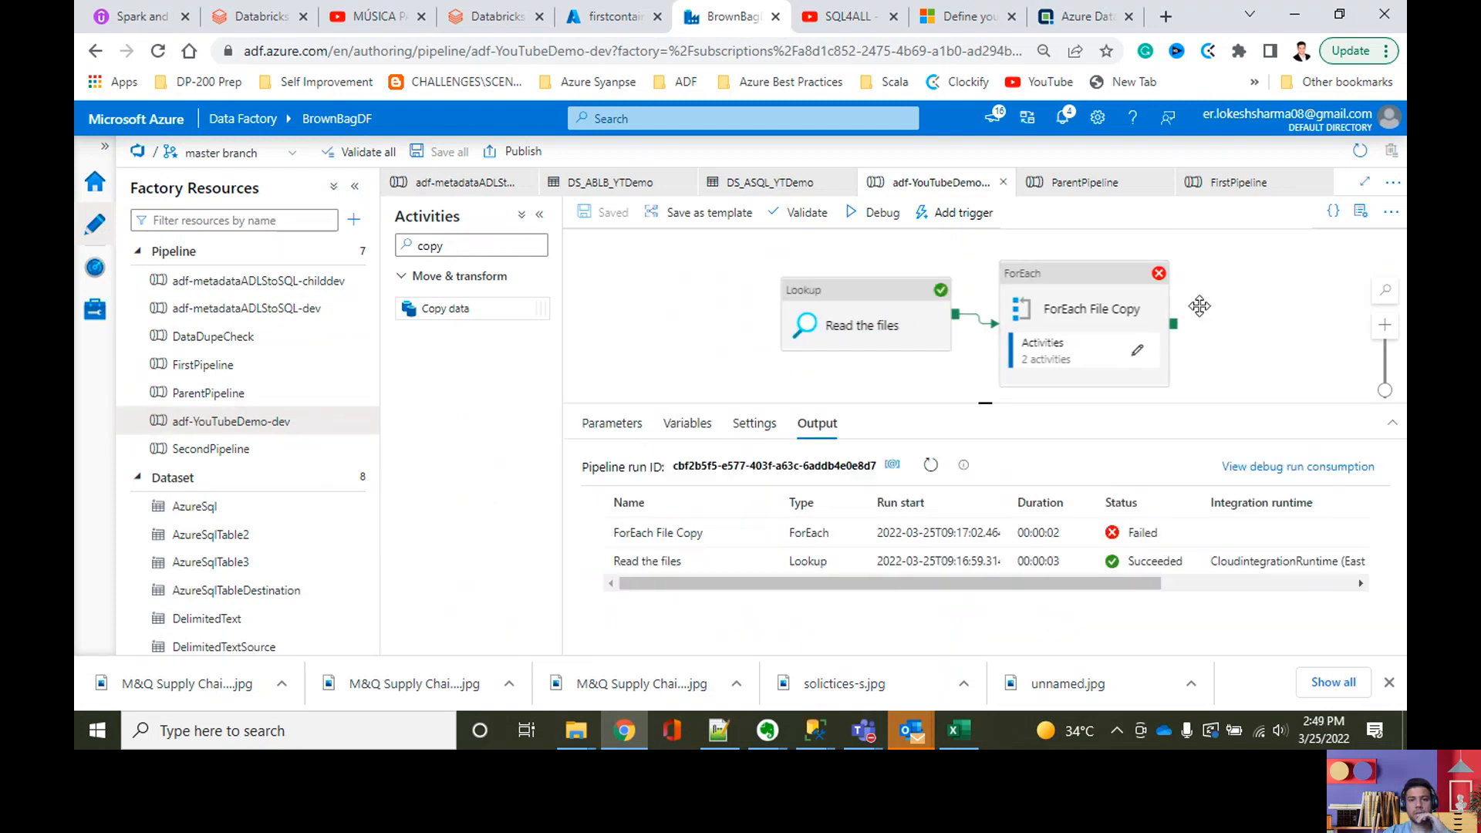
left_click(853, 294)
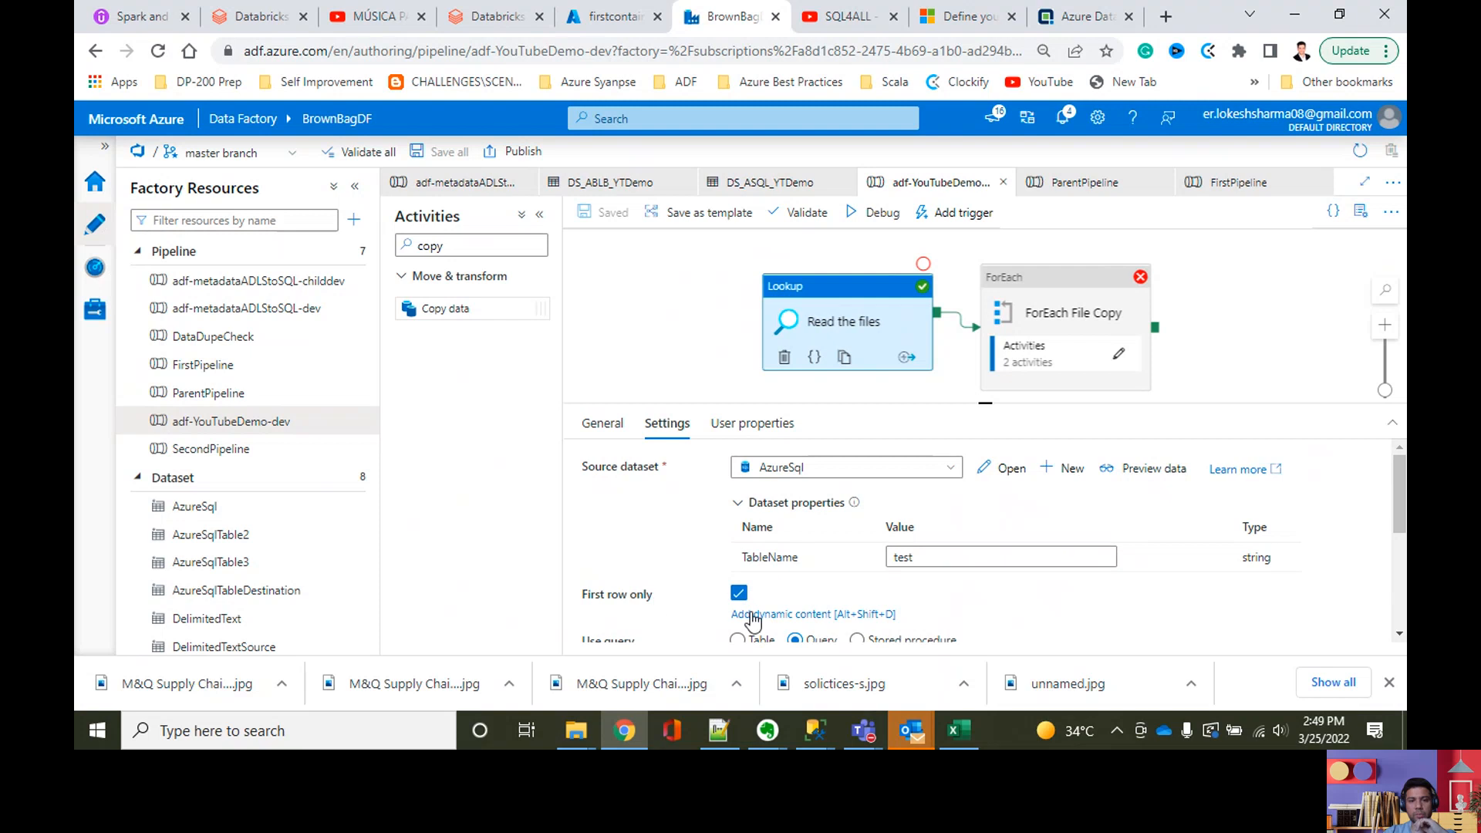
left_click(739, 592)
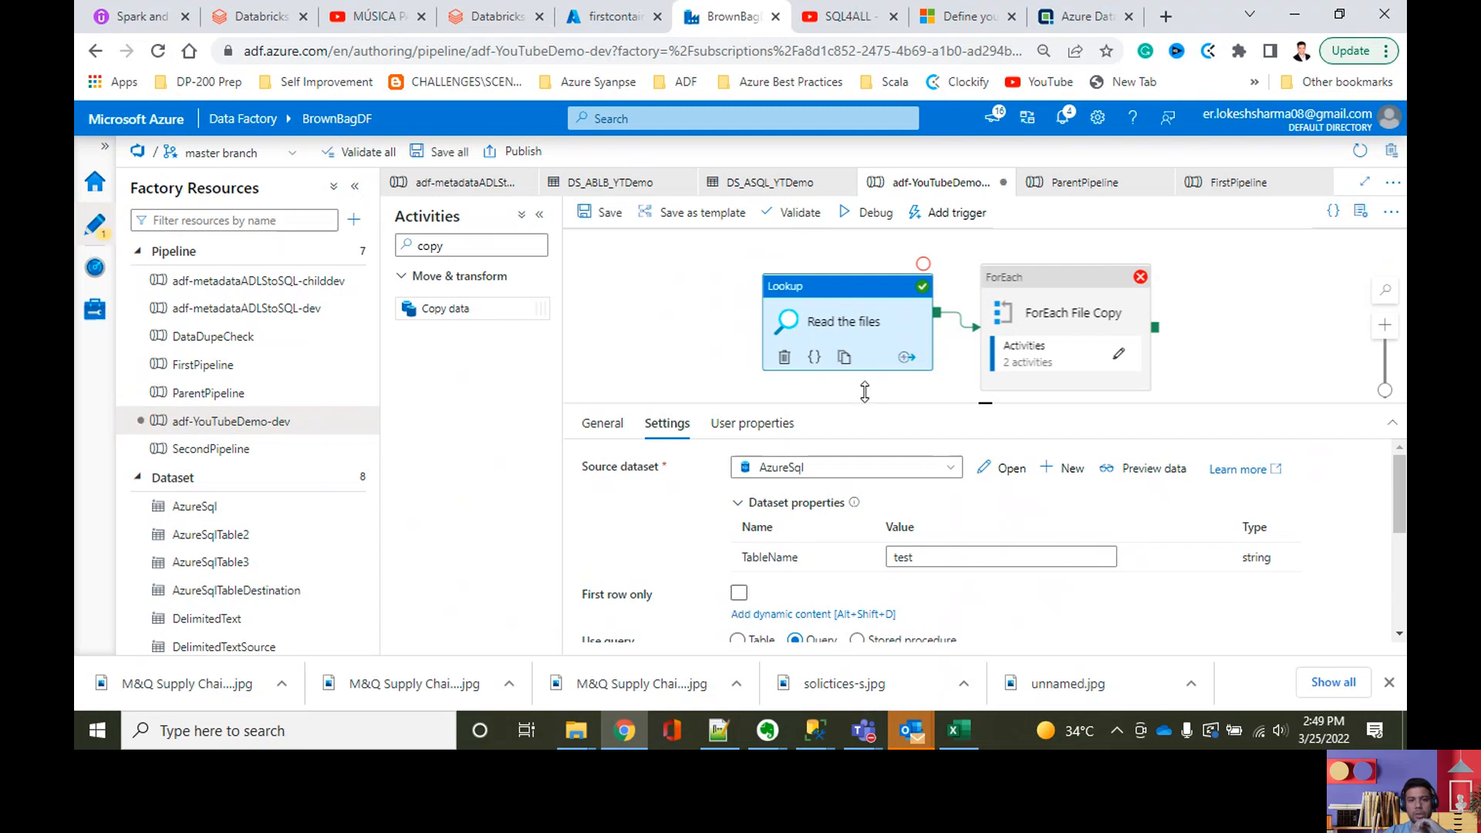
left_click(599, 212)
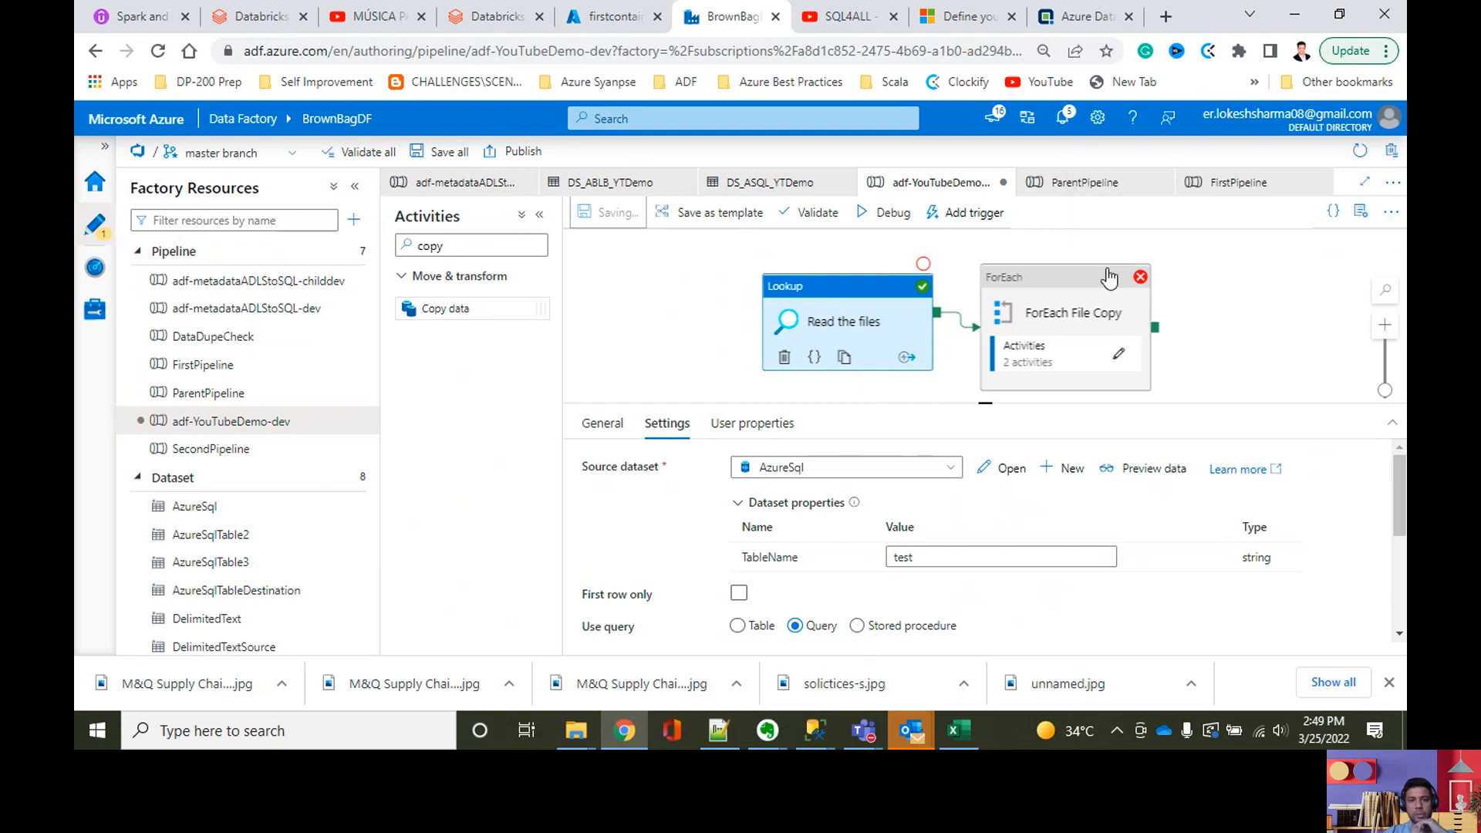
left_click(1369, 176)
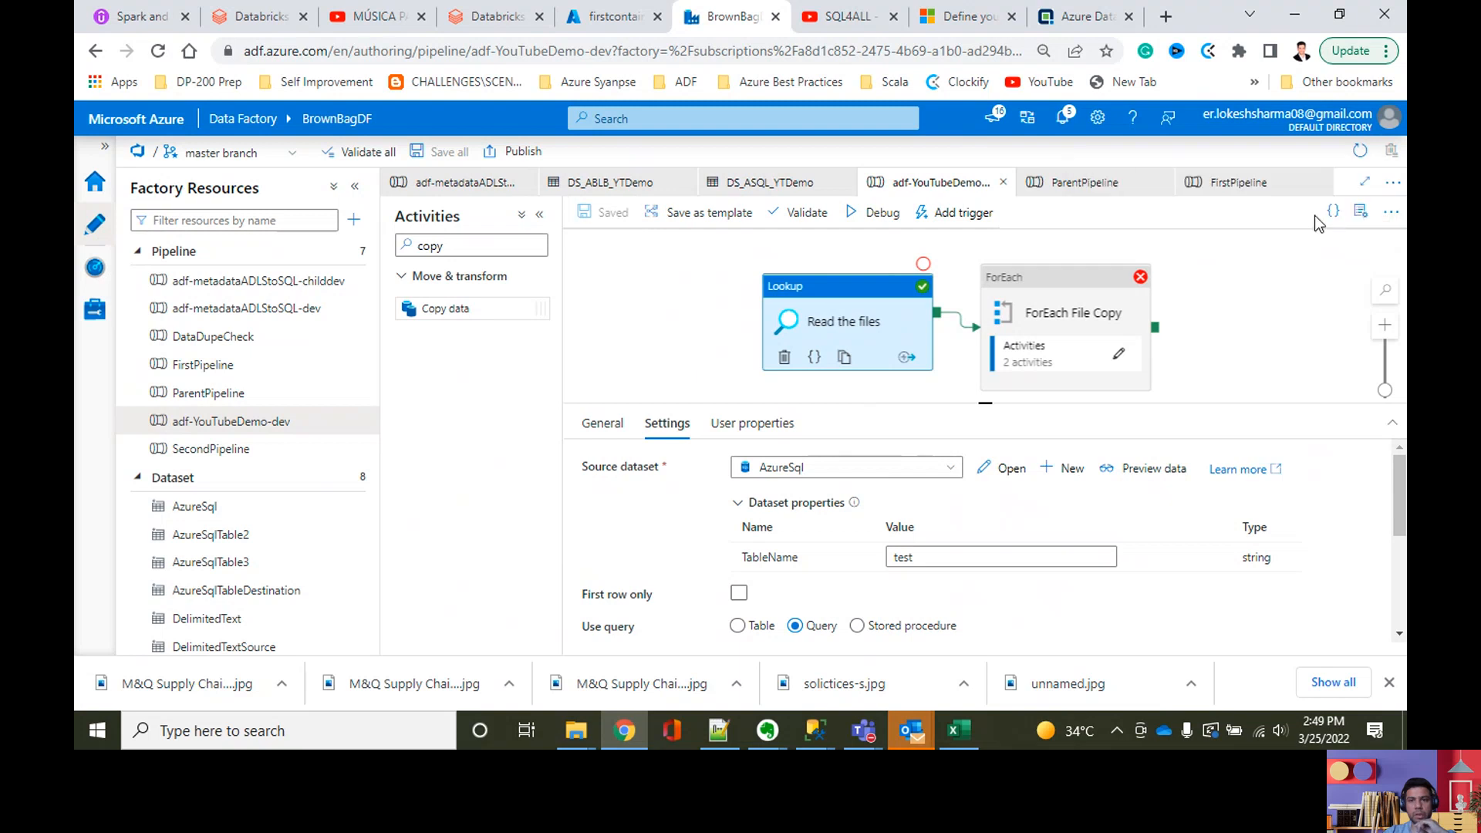
Step: Debug the adf-YouTubeDemo-dev pipeline and check the run status of the activities inside ForEach File Copy
left_click(882, 220)
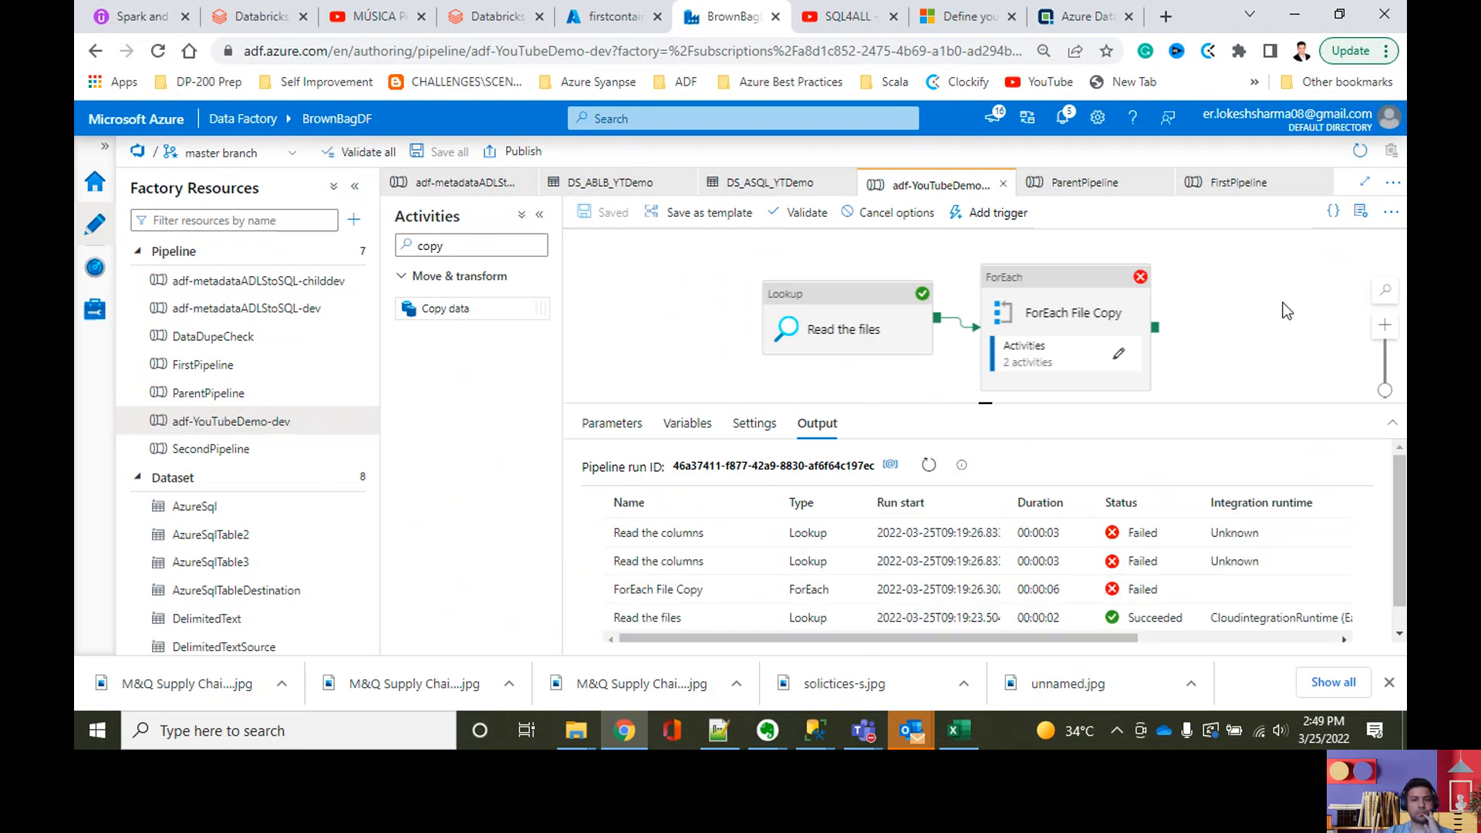
left_click(1118, 354)
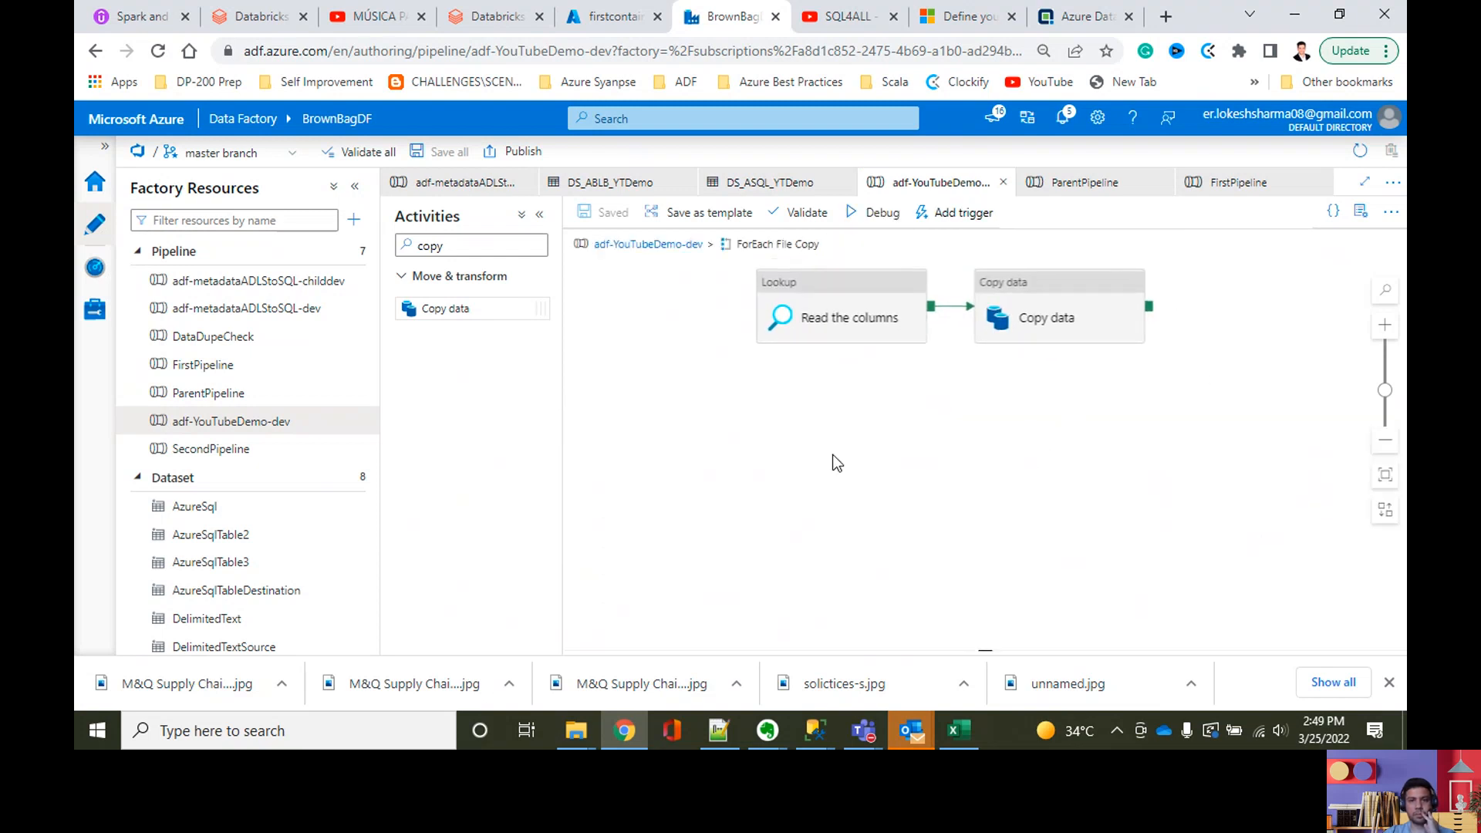
left_click(841, 312)
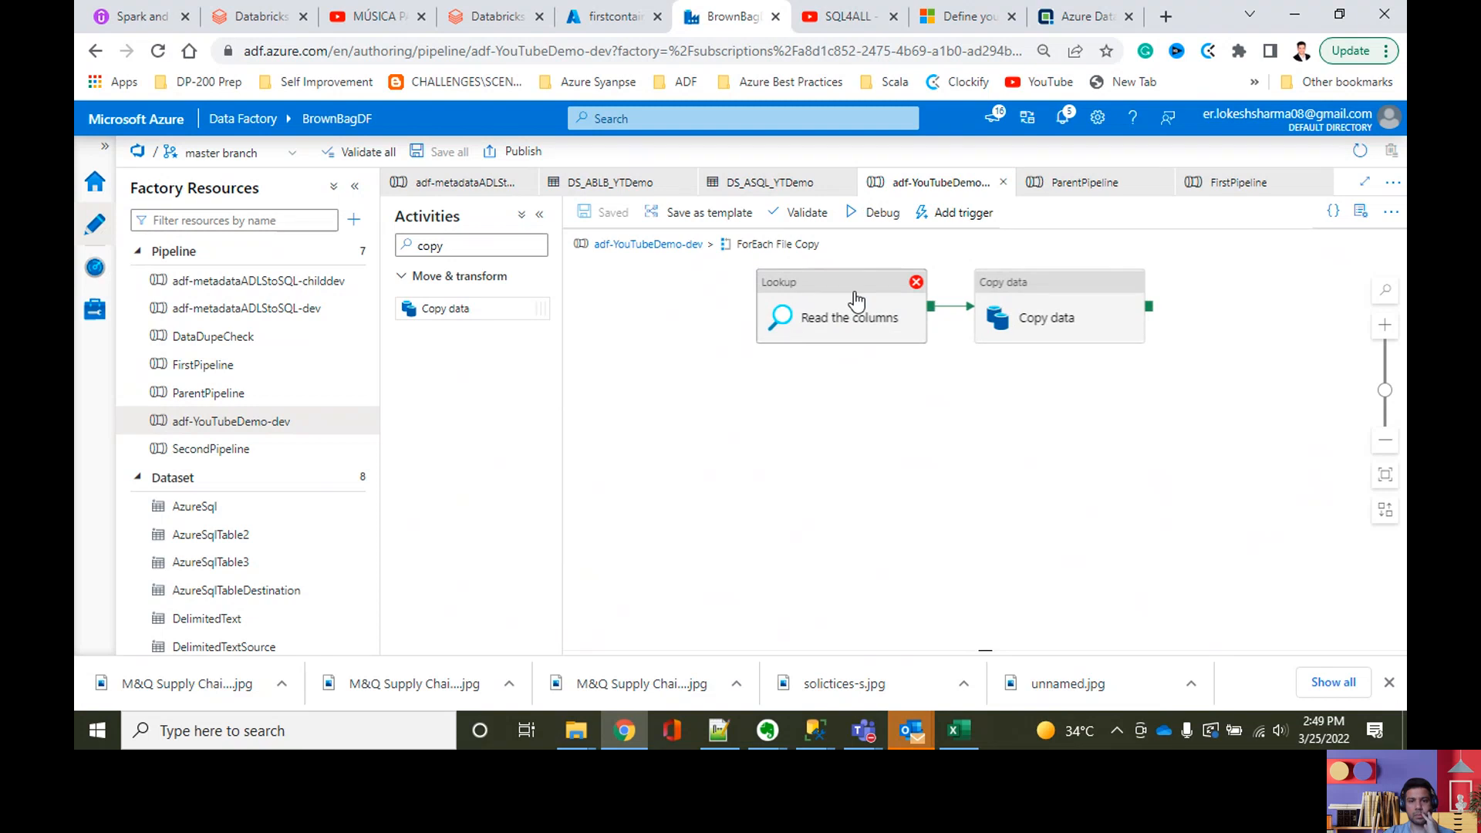
left_click(881, 378)
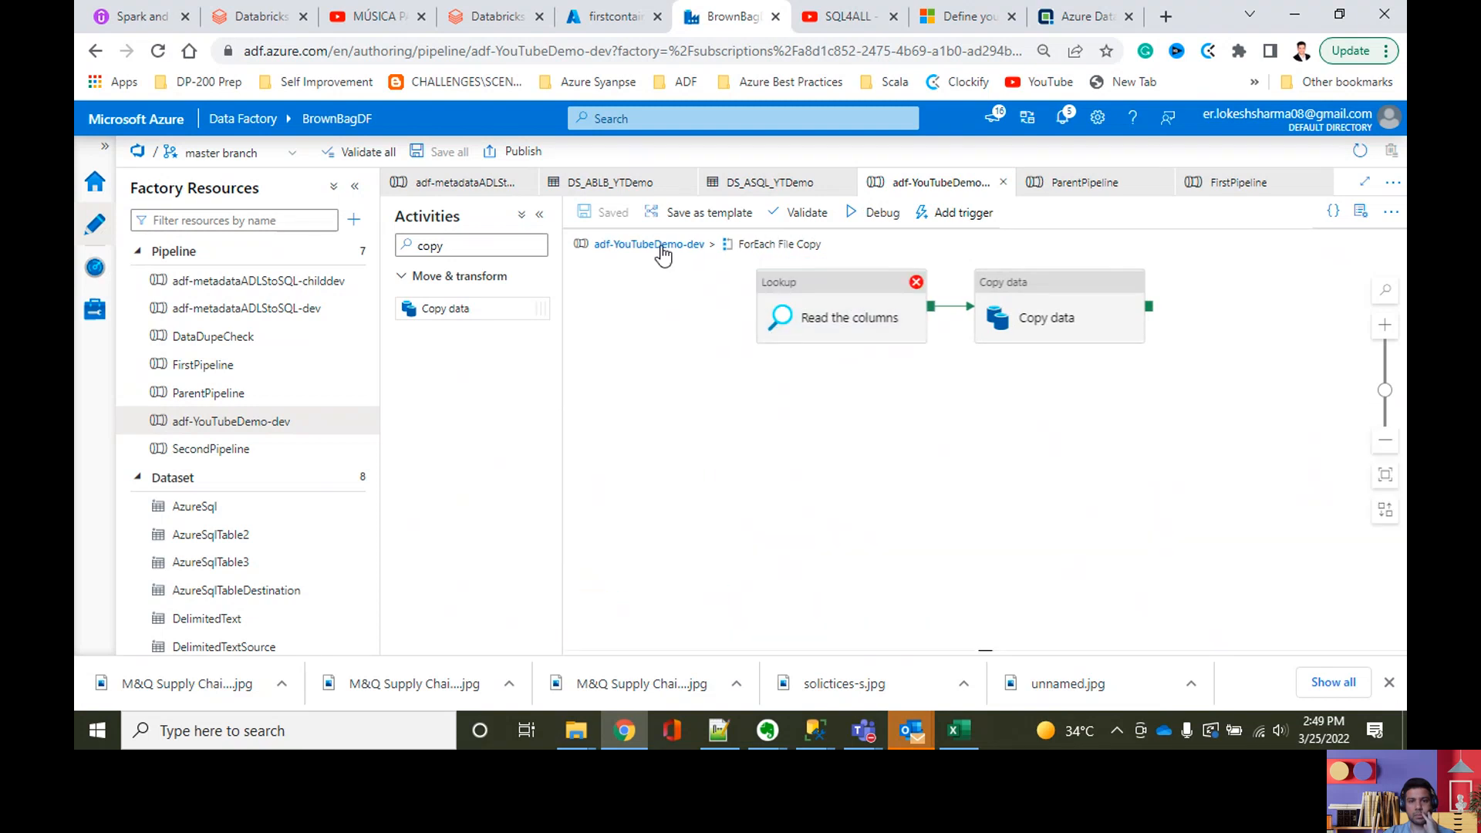
Step: Return to the pipeline's debug output and read the error details of a Read the columns run
left_click(662, 246)
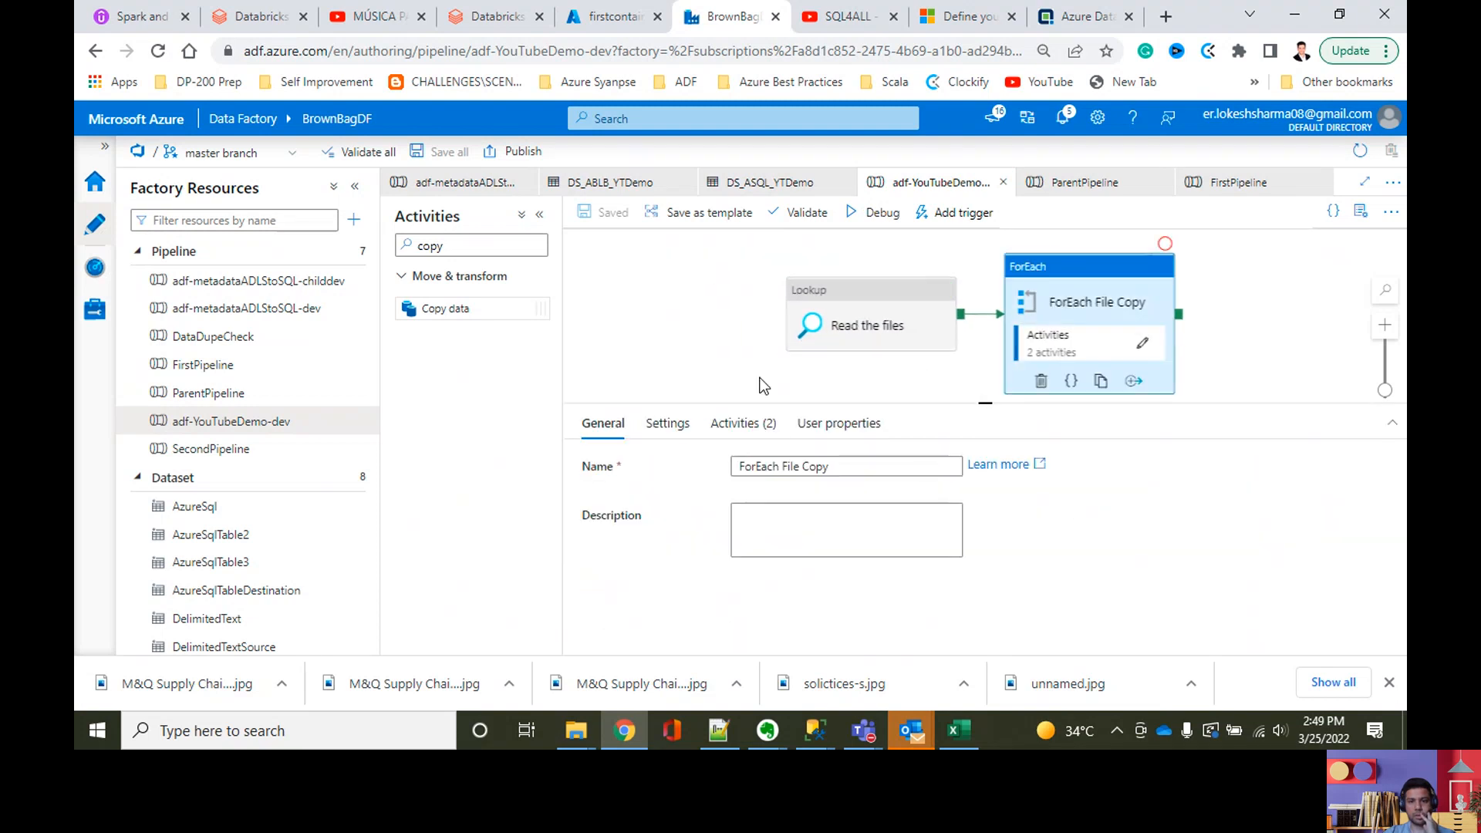
left_click(760, 386)
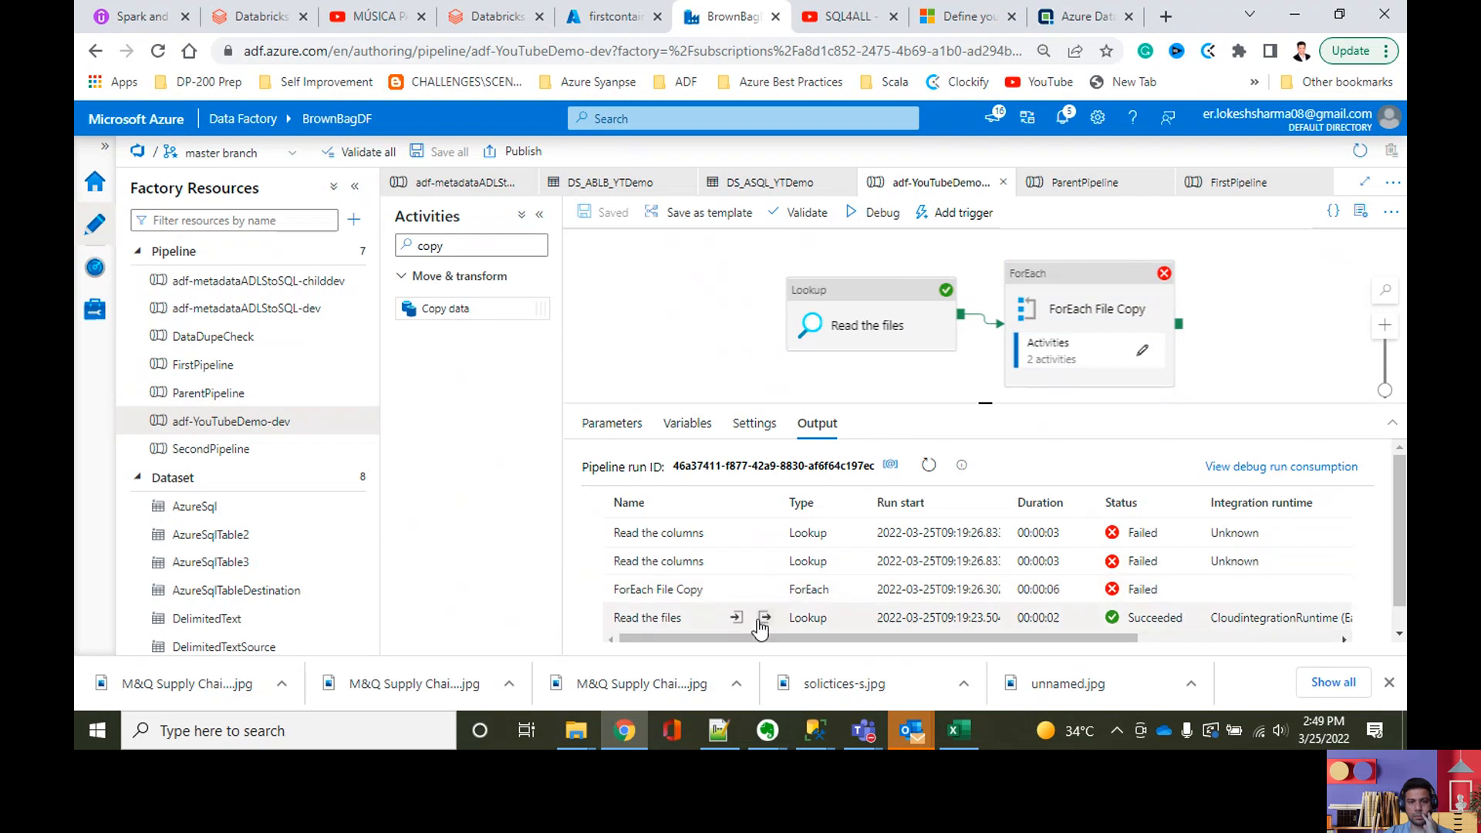
left_click(765, 560)
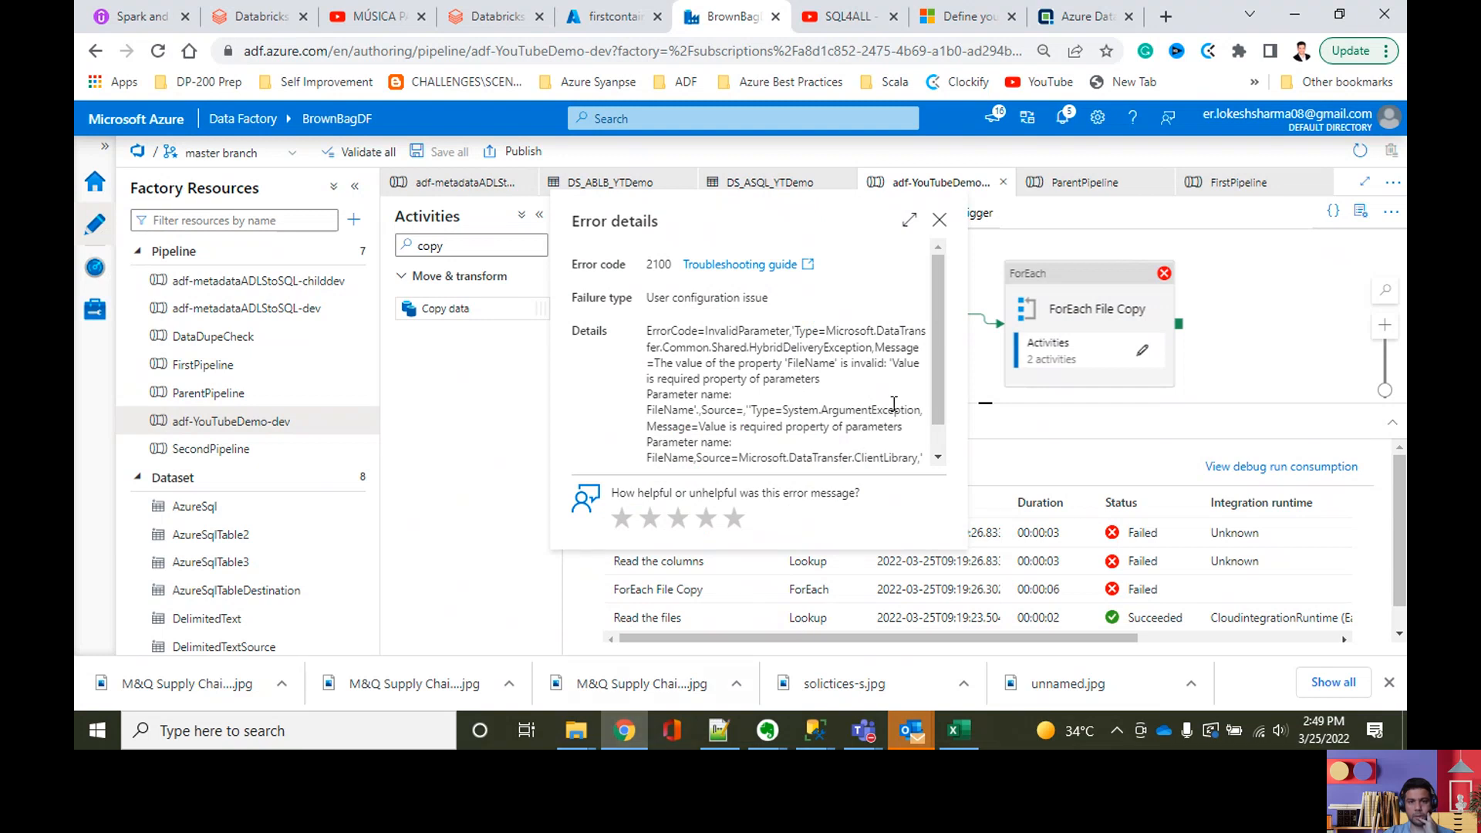
left_click(939, 220)
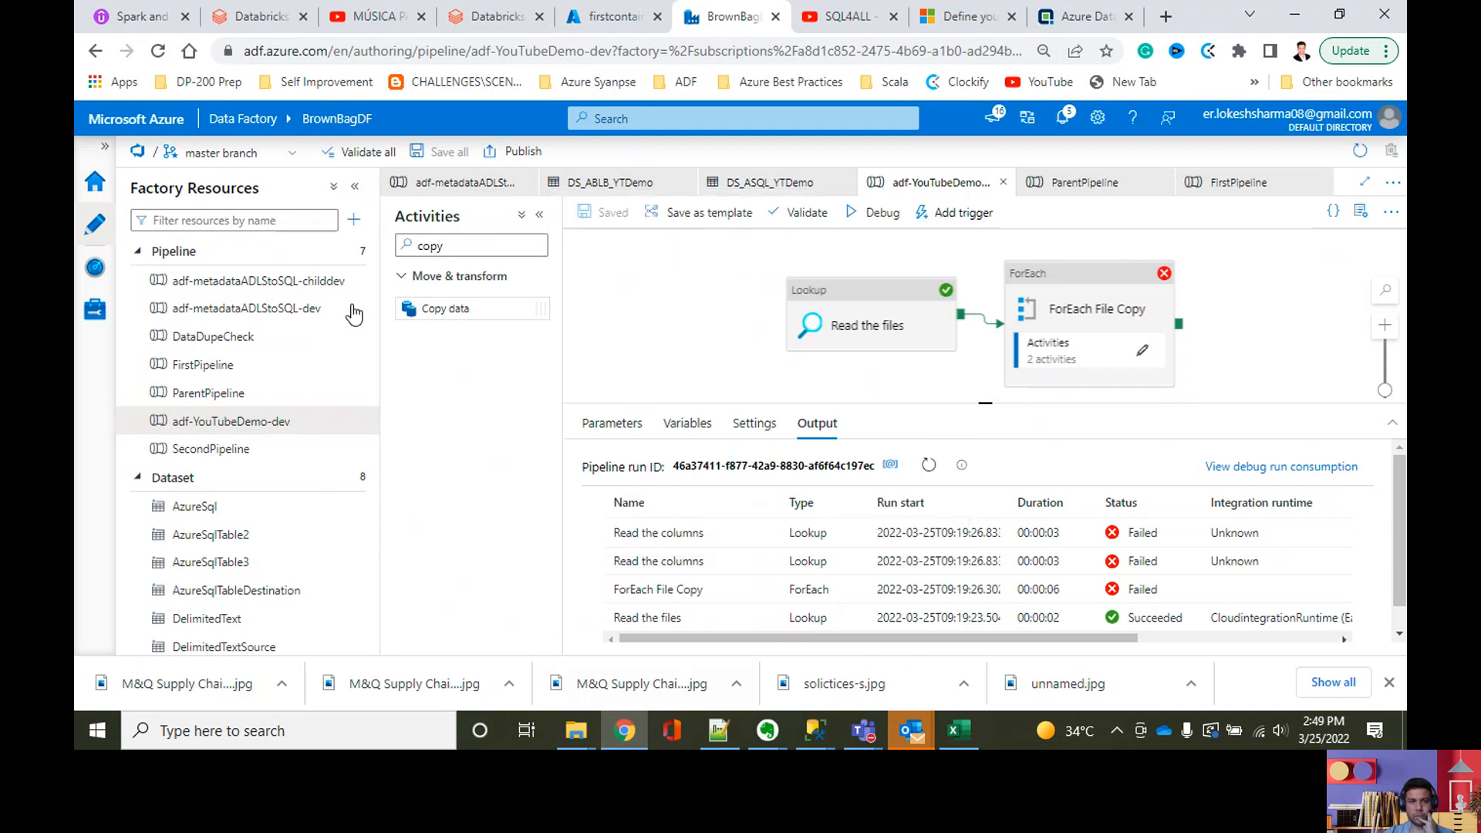
Step: Examine Lookup2's stored procedure and parameter settings inside ForEach1 of adf-metadataADLStoSQL-dev as a reference
left_click(296, 310)
left_click(1126, 310)
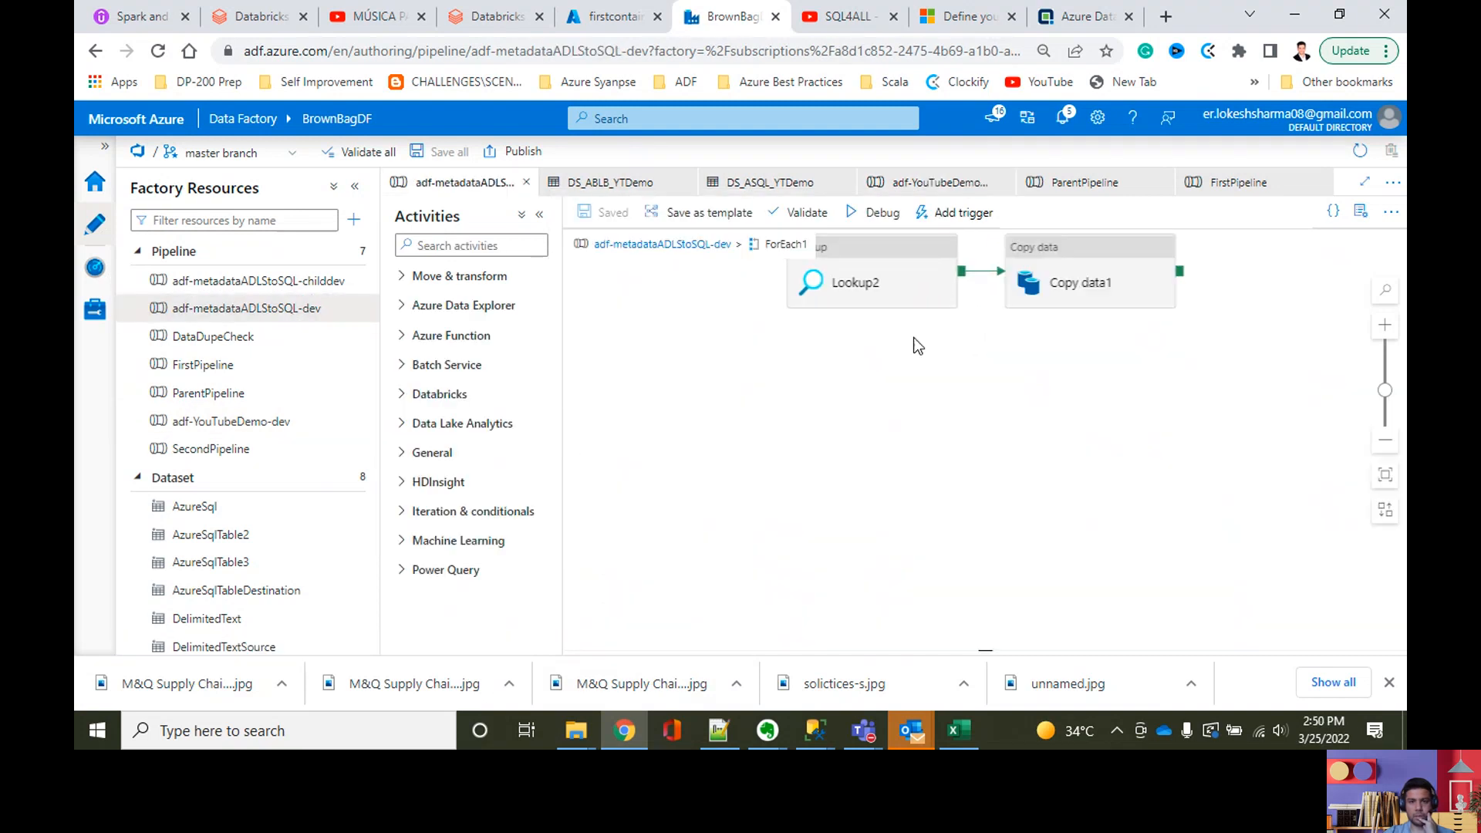
left_click(876, 255)
left_click(682, 395)
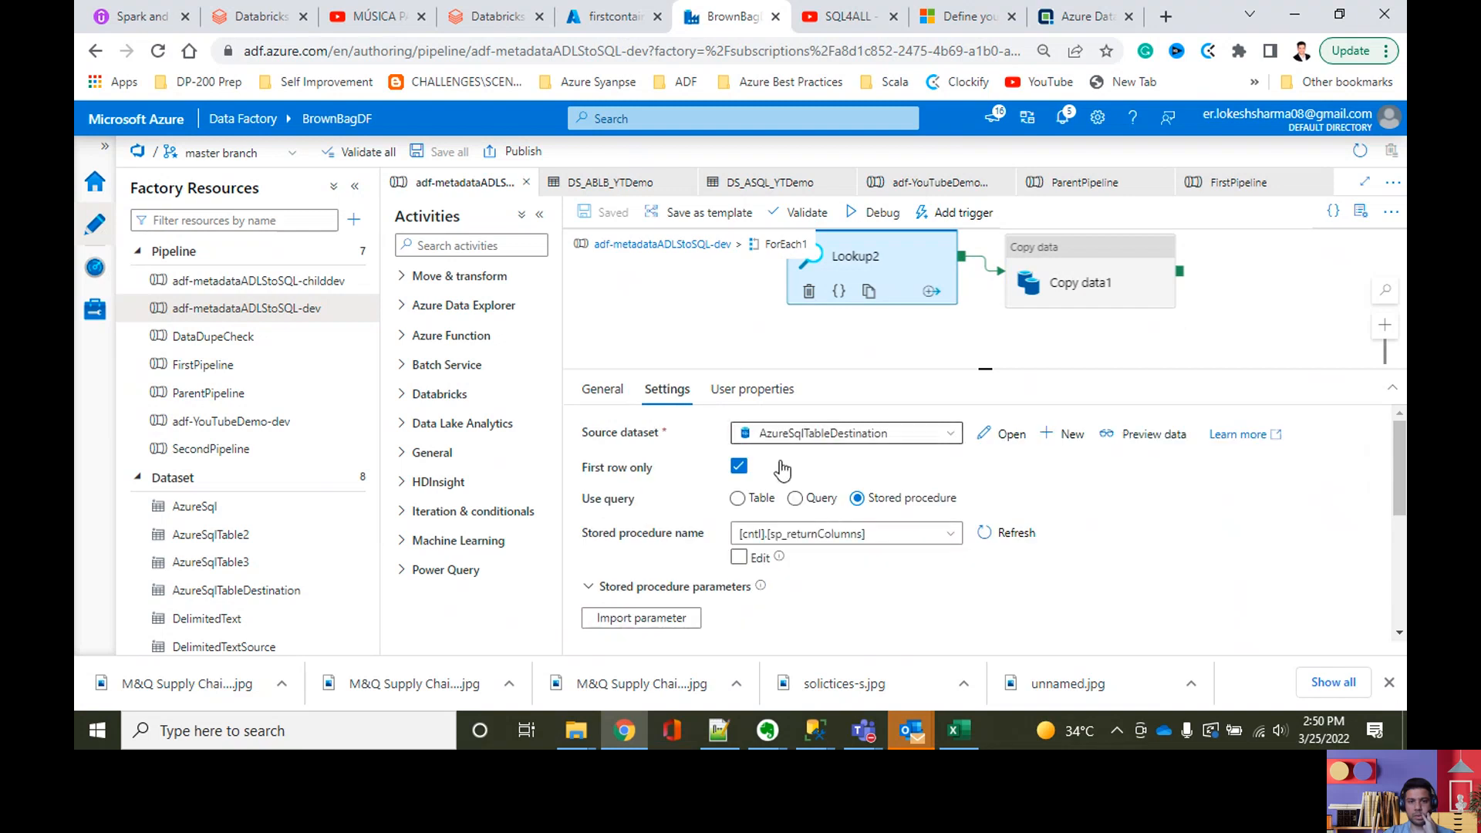
scroll(829, 580, "down", 3)
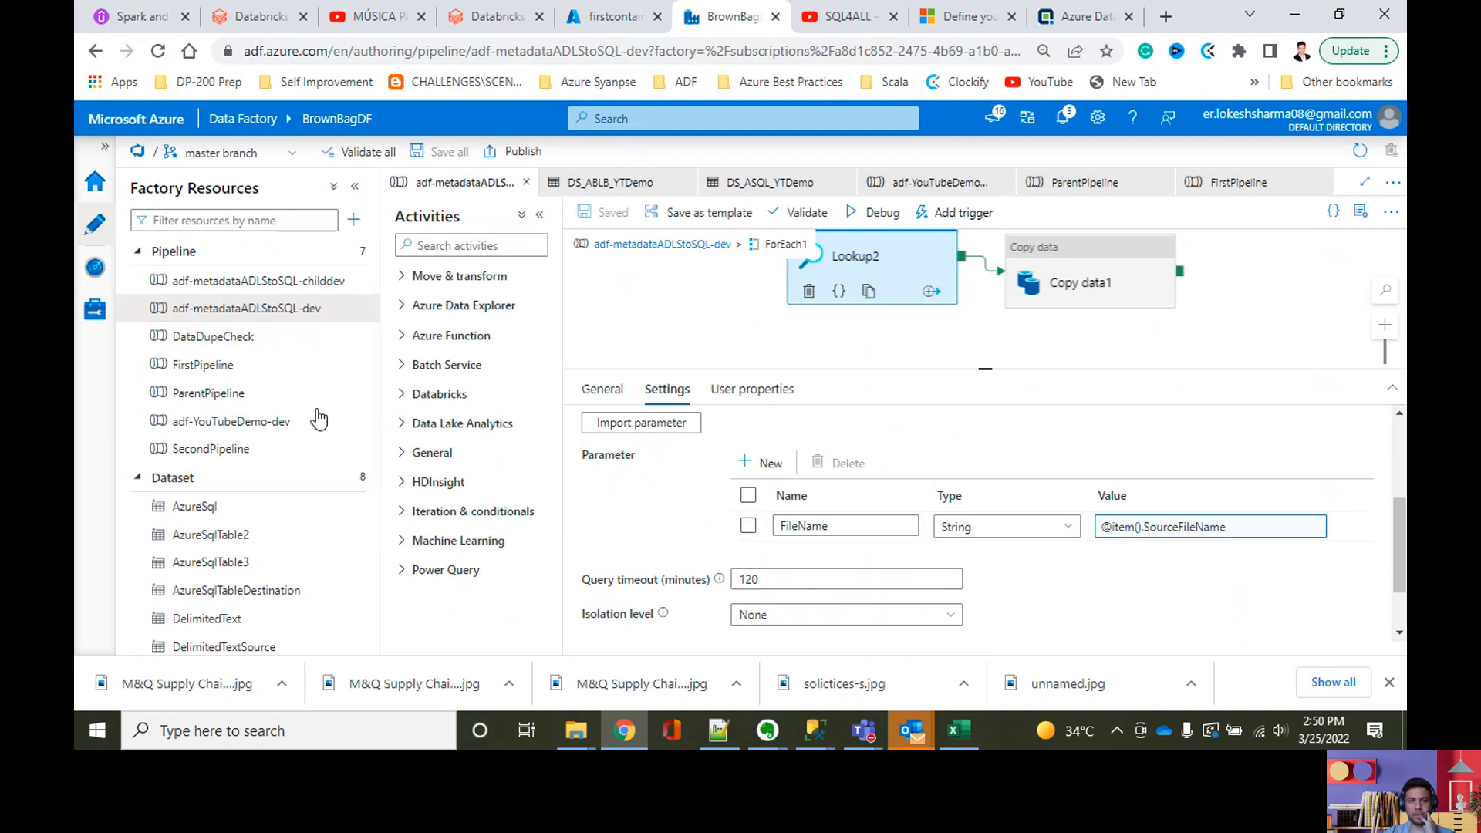
Step: Reread the Read the columns error details in the adf-YouTubeDemo-dev debug output
left_click(245, 421)
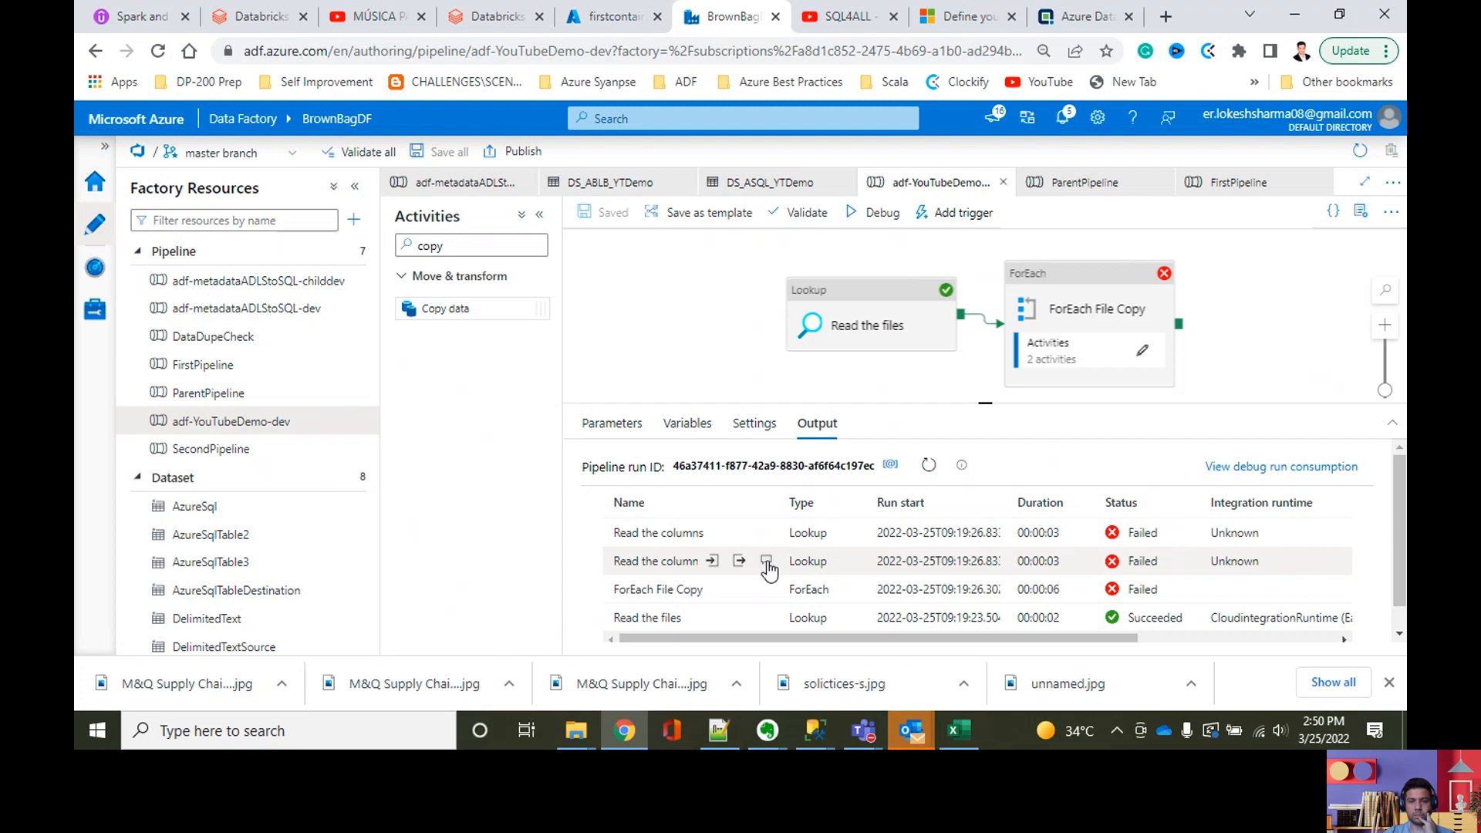
left_click(765, 561)
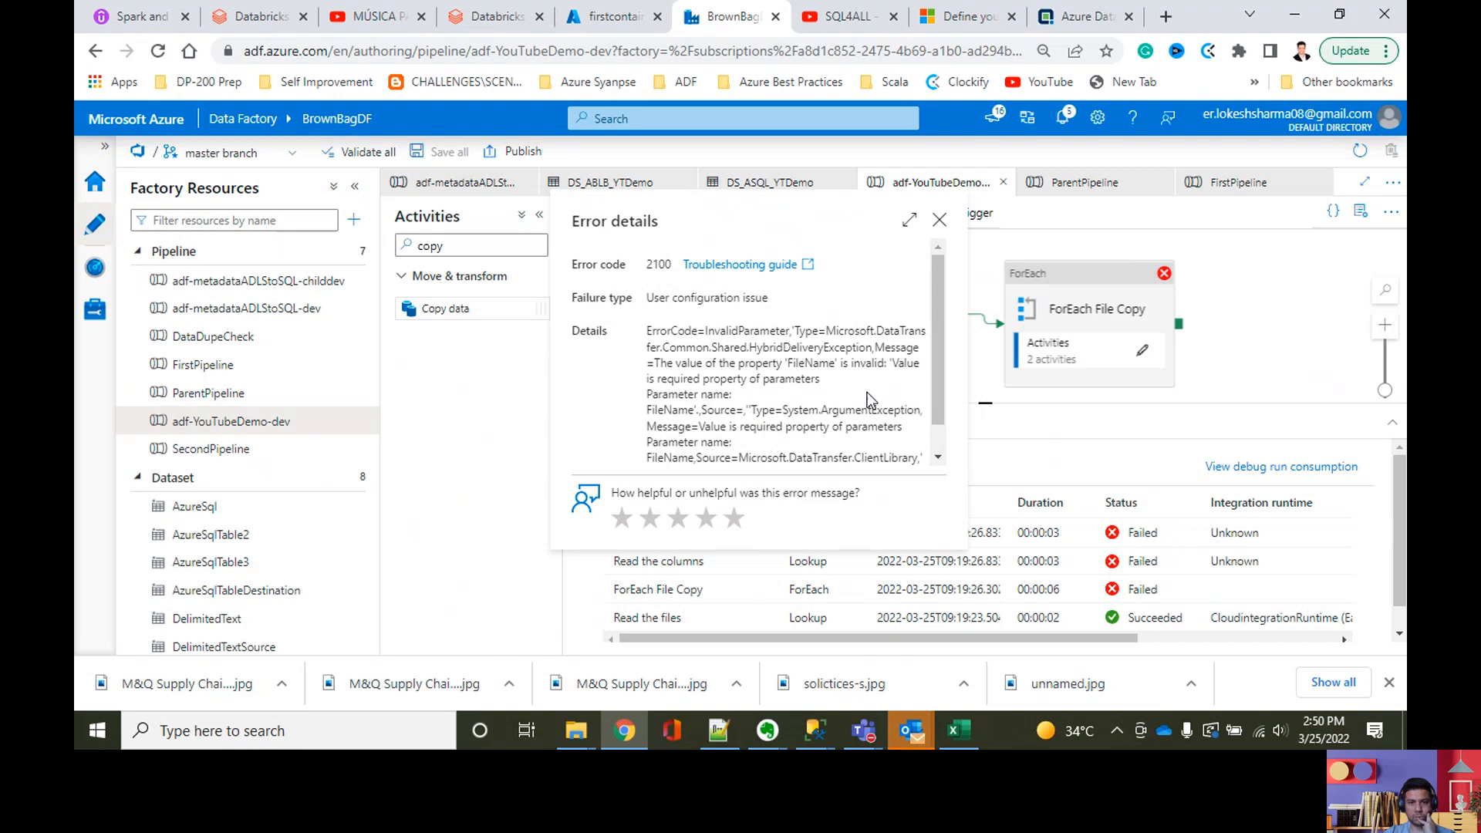
scroll(936, 232, "down", 1)
left_click(940, 221)
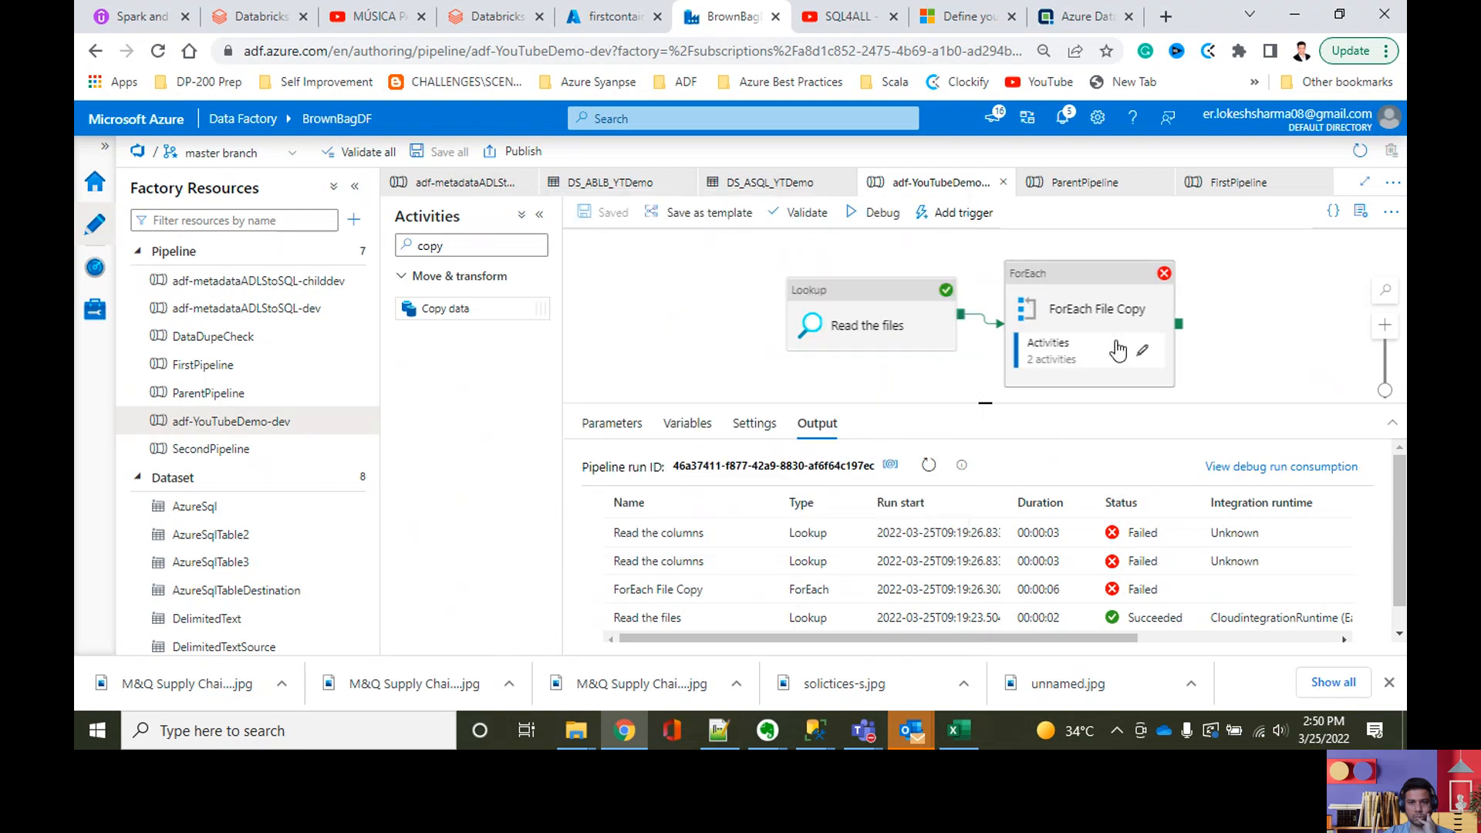
Step: Examine the stored procedure and parameter settings of the Read the columns lookup inside ForEach File Copy
left_click(1142, 351)
left_click(910, 264)
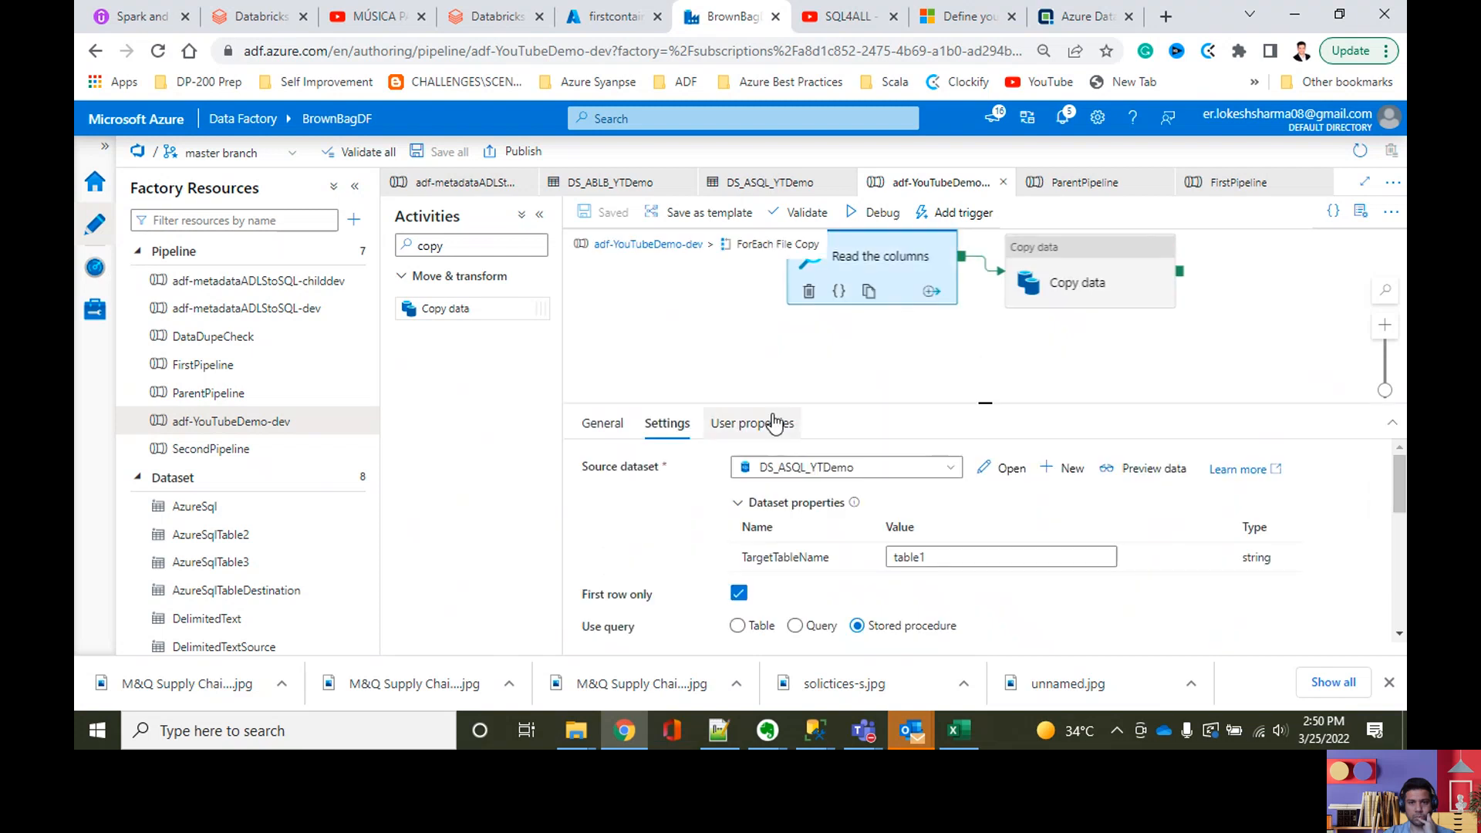
scroll(956, 609, "down", 3)
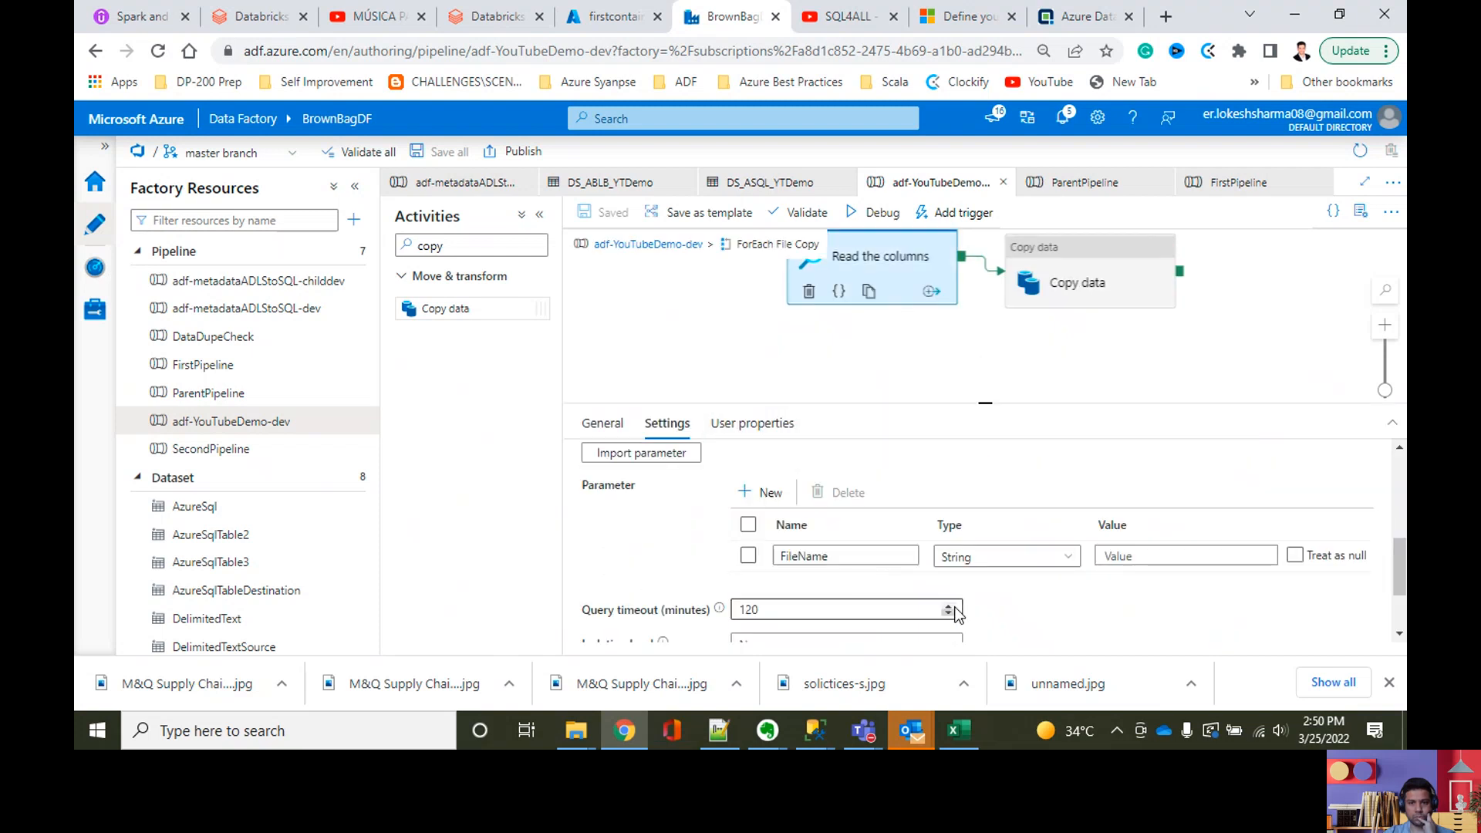
scroll(956, 613, "up", 3)
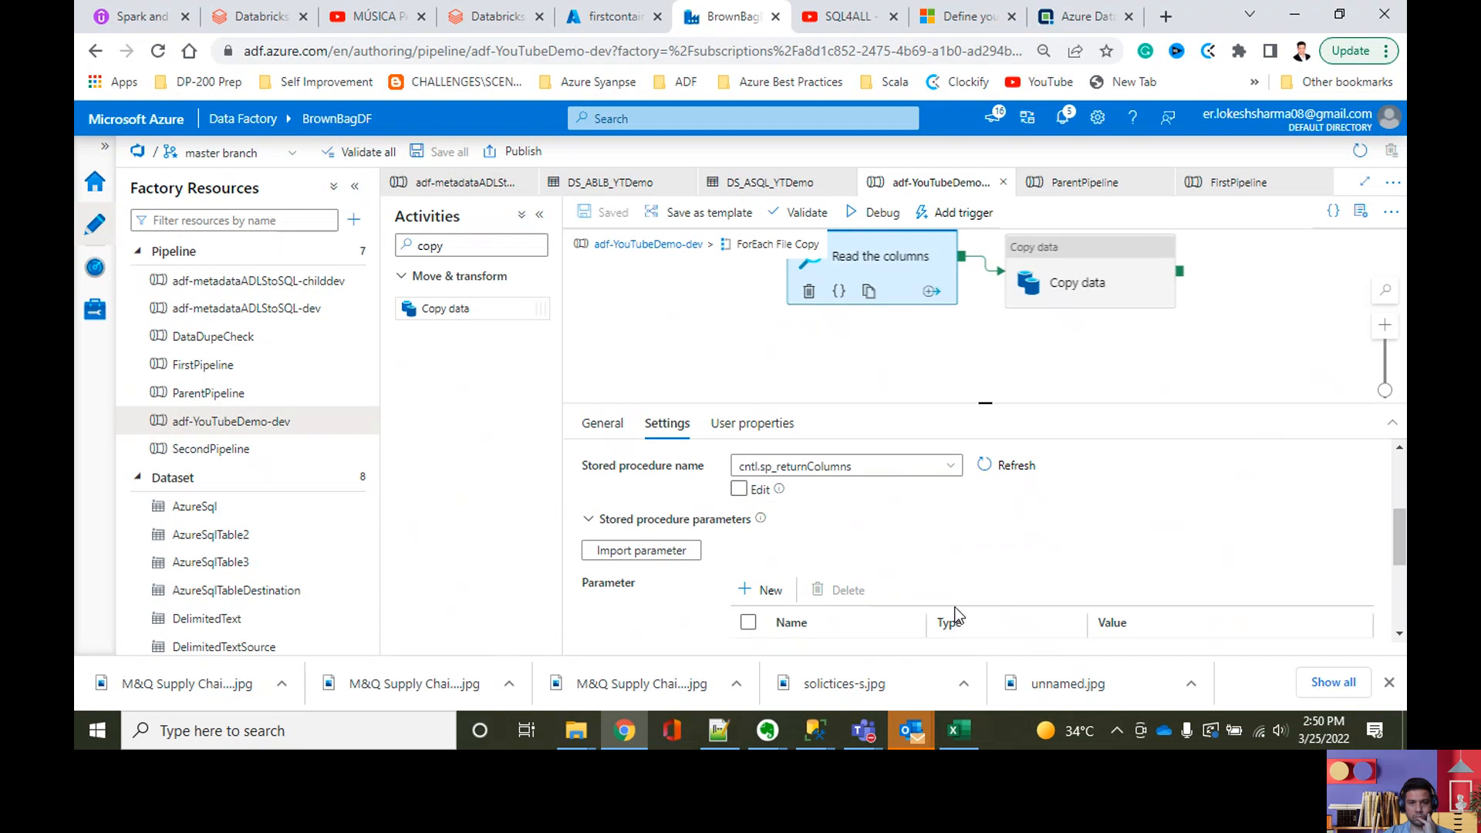
scroll(956, 615, "down", 3)
scroll(956, 615, "down", 3)
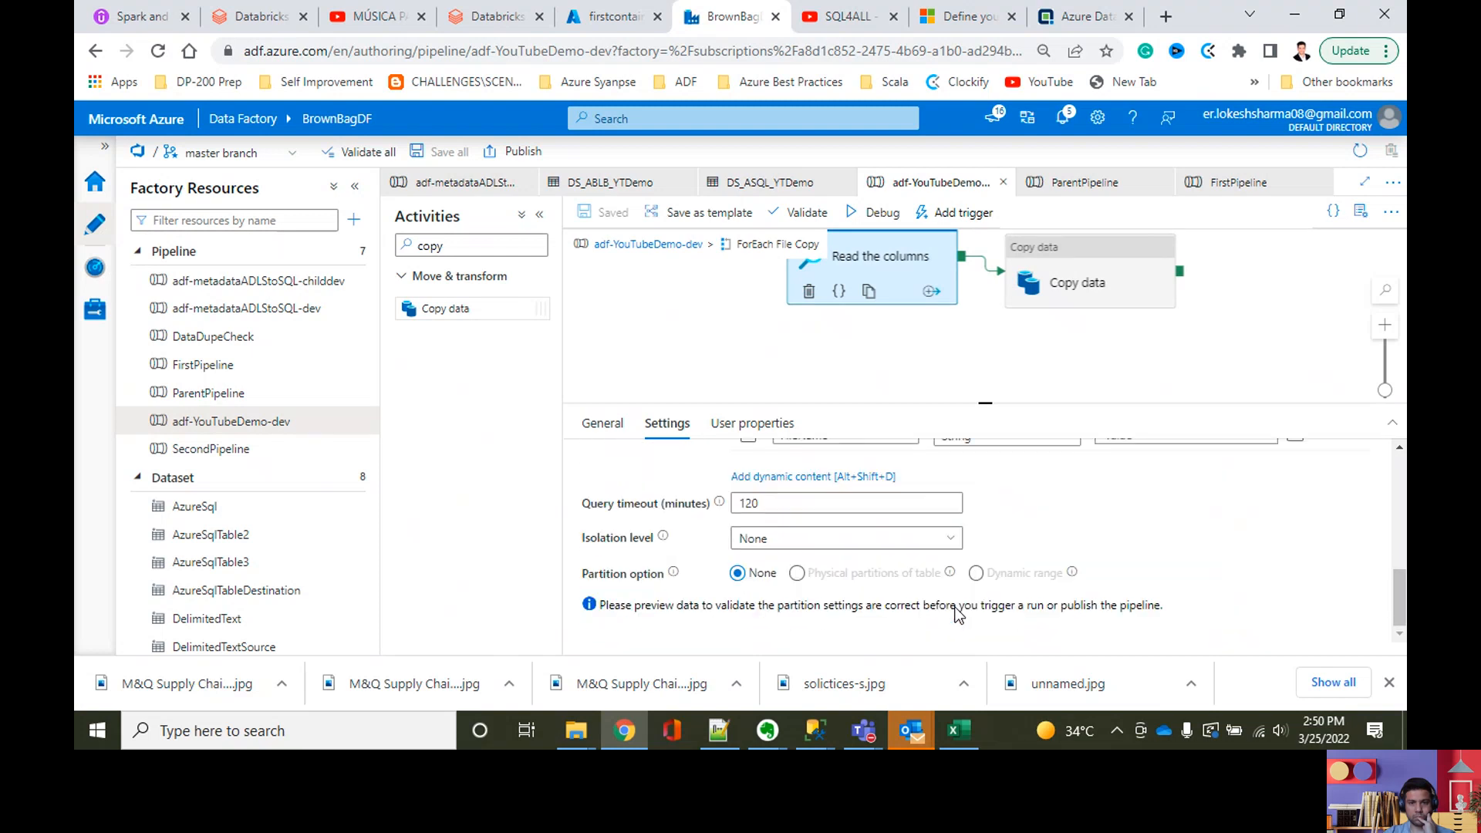
scroll(957, 609, "up", 3)
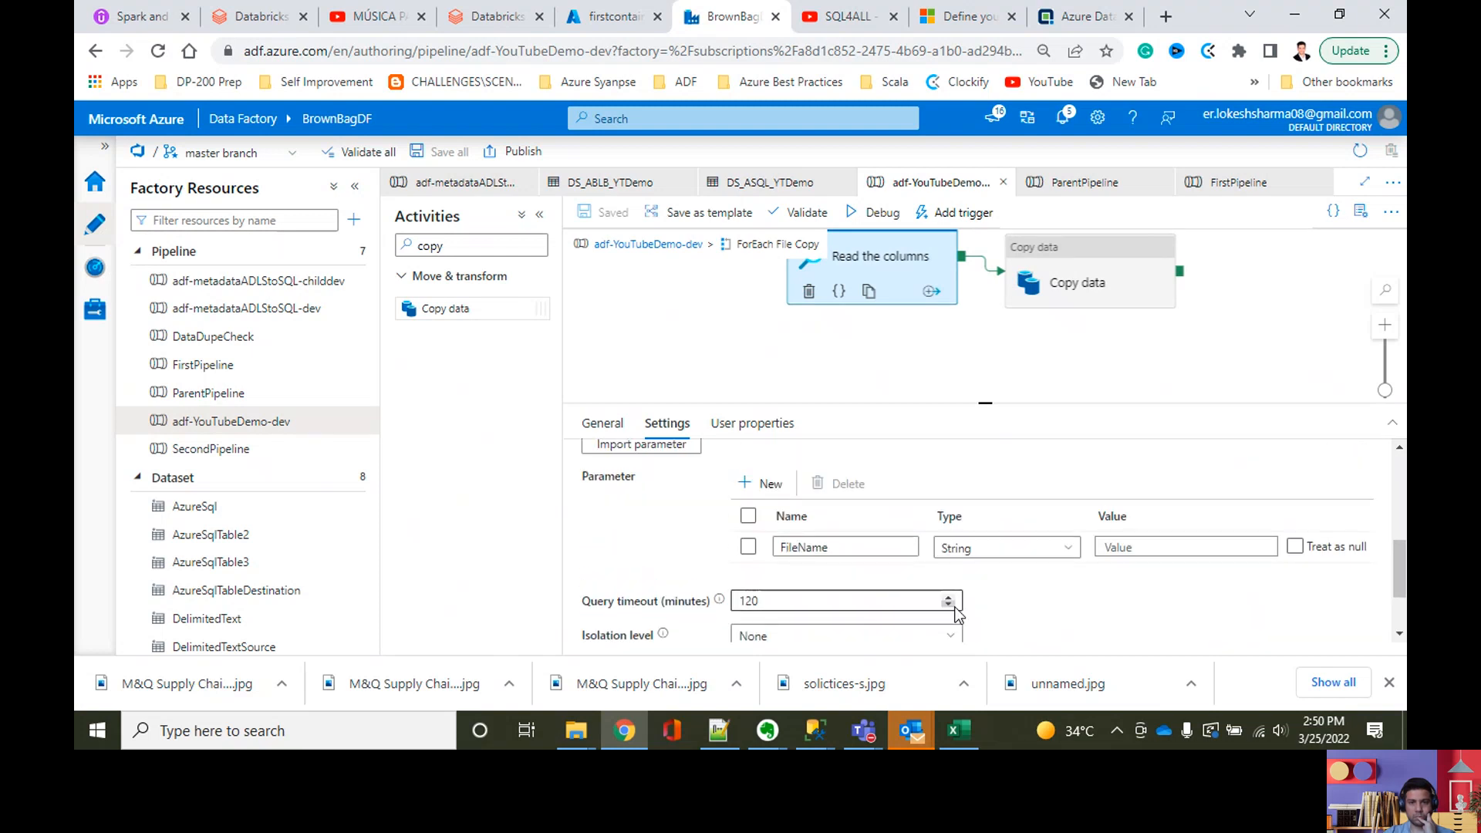
scroll(694, 556, "up", 3)
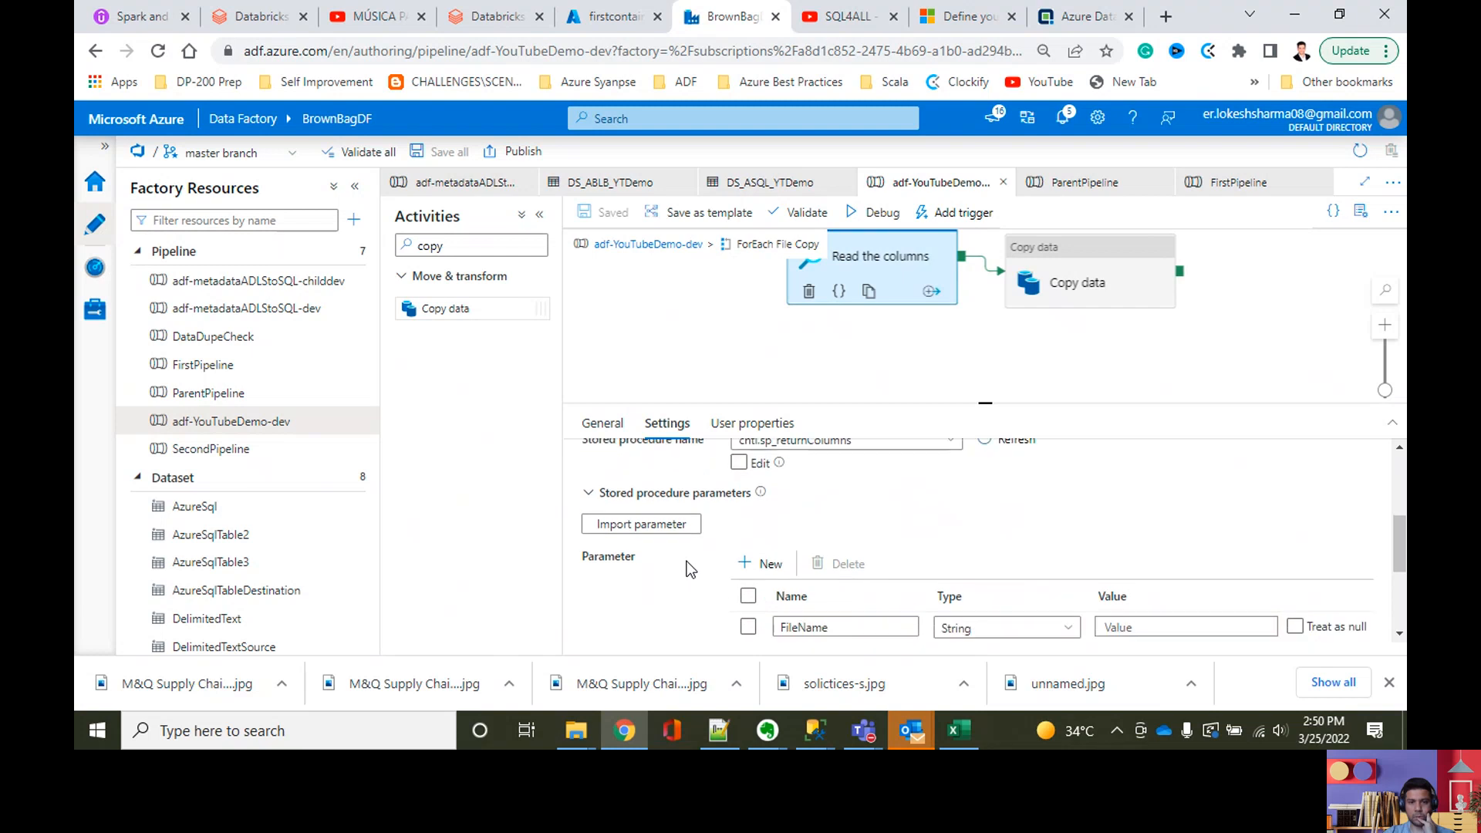
scroll(691, 569, "down", 3)
left_click(1140, 548)
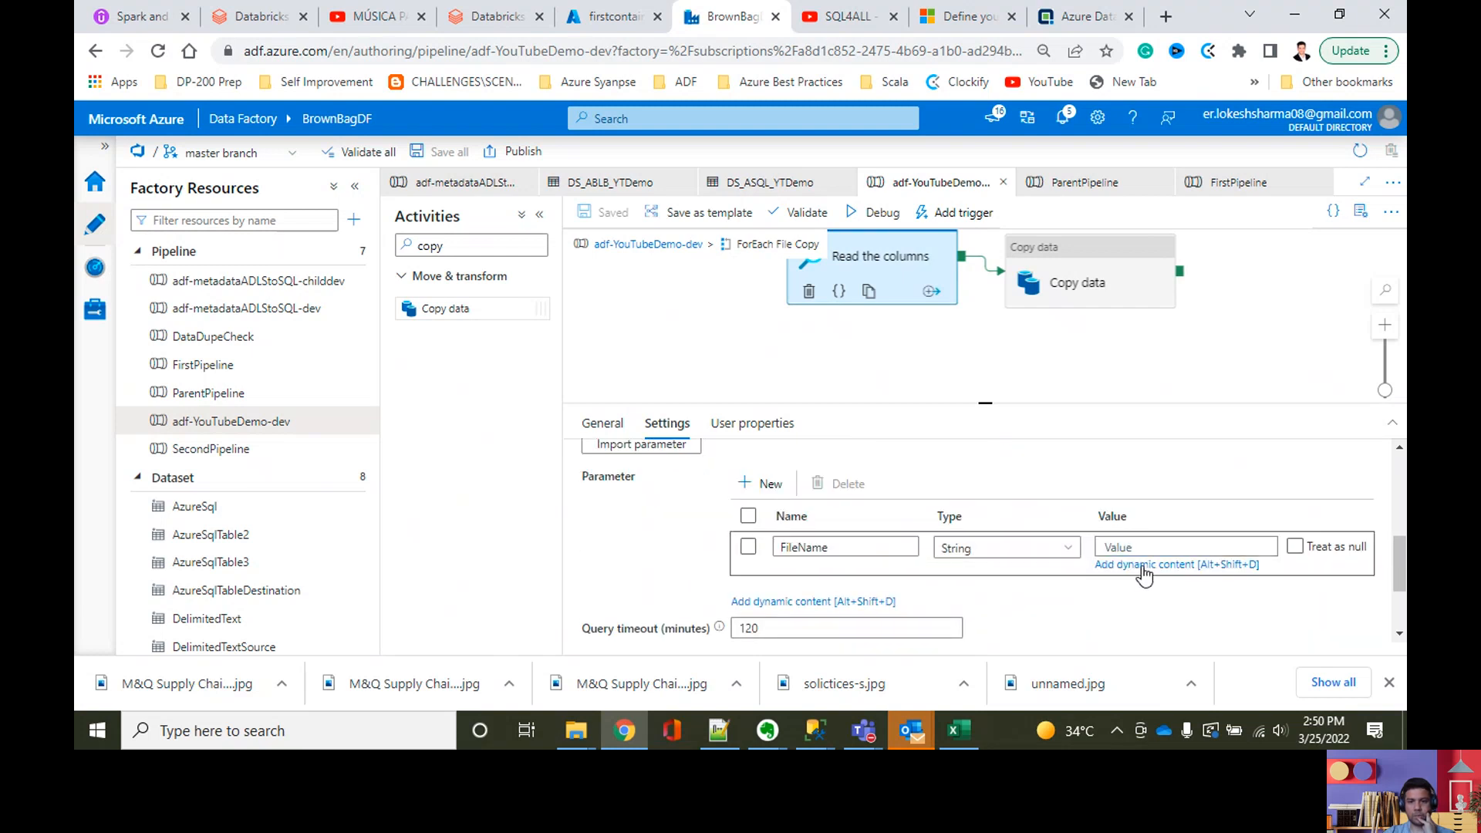
left_click(1143, 570)
scroll(1145, 512, "down", 2)
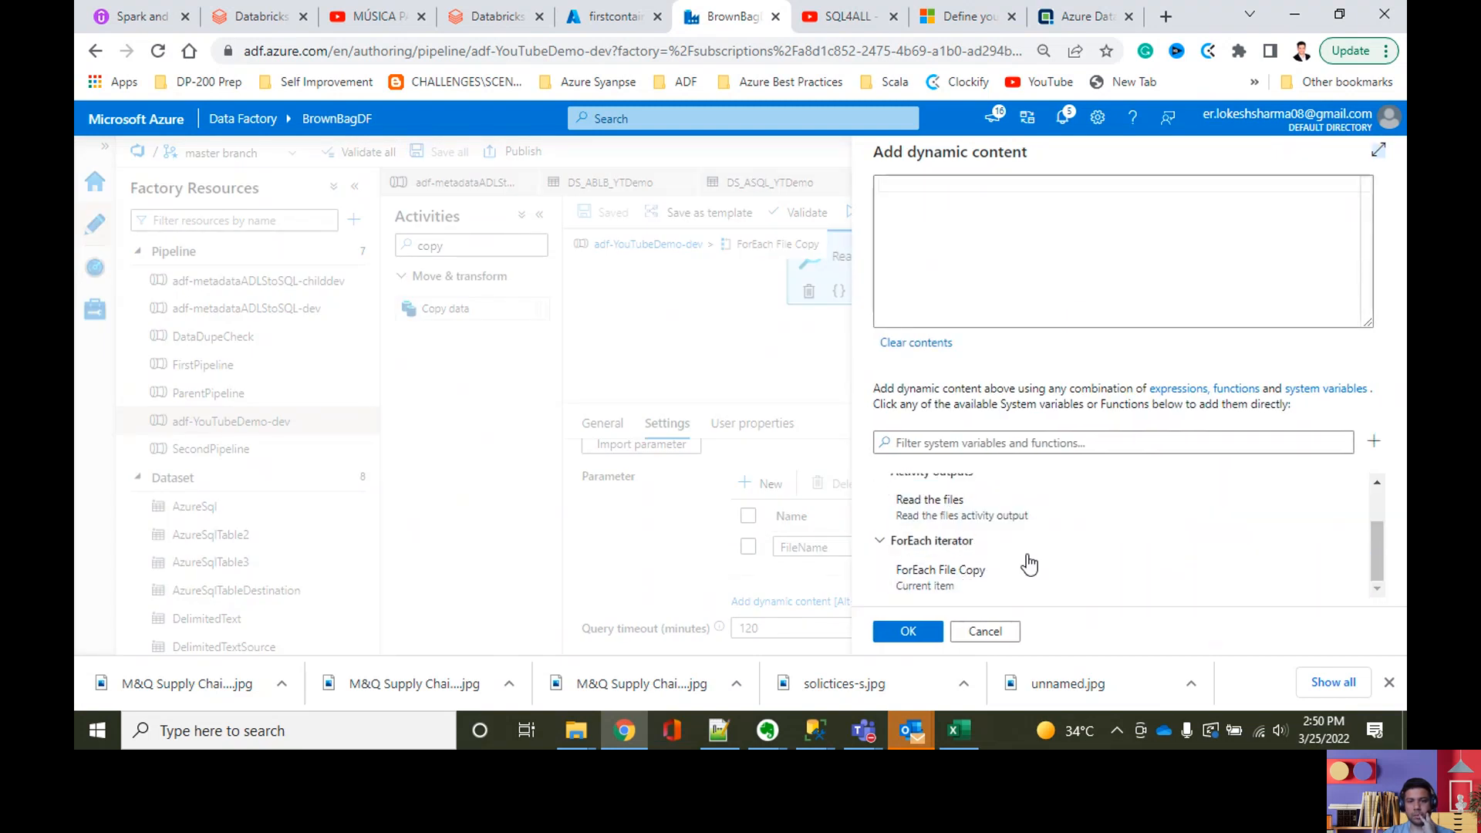
left_click(1101, 580)
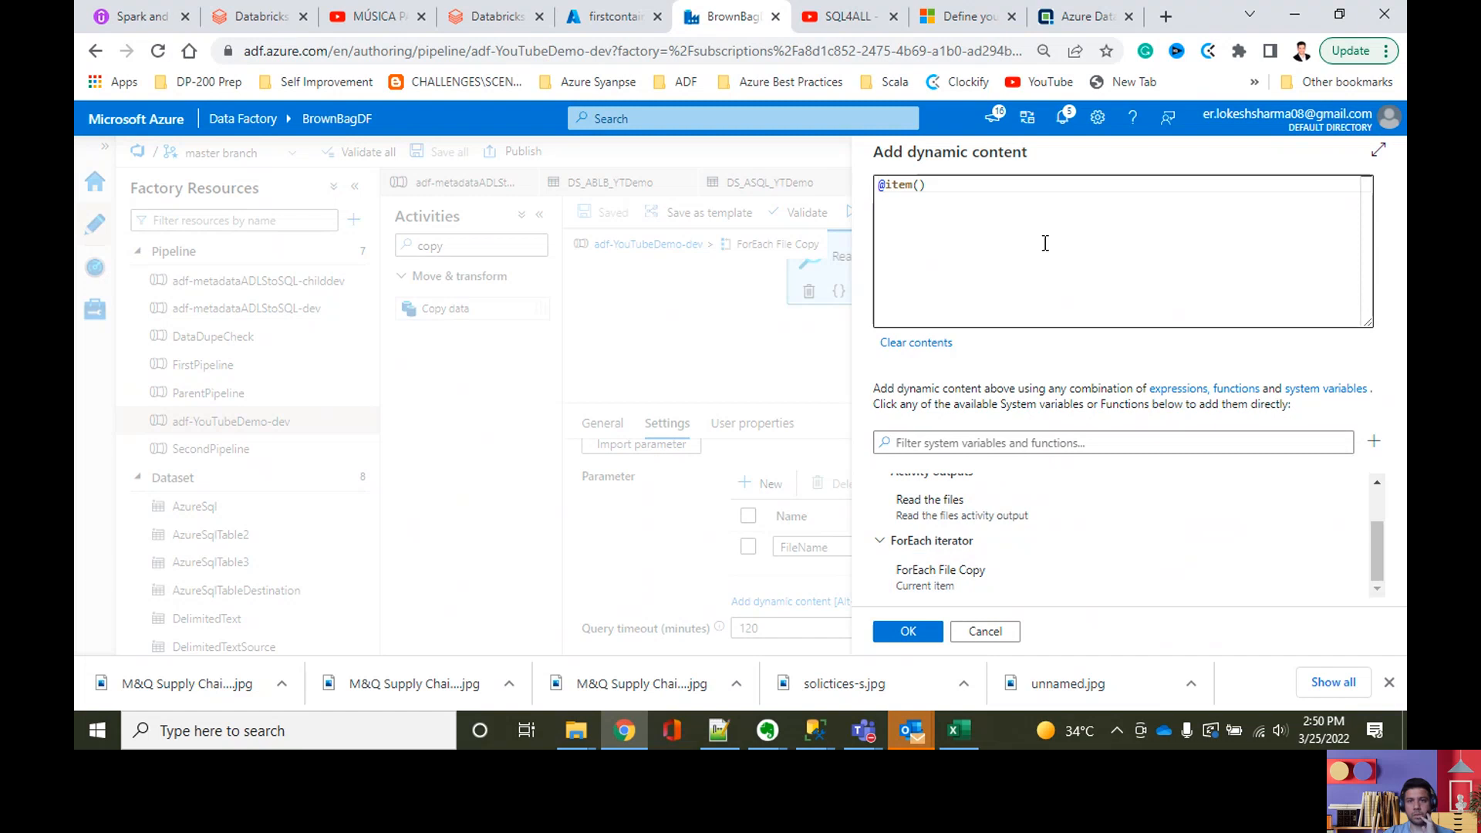
left_click(1045, 243)
type(".")
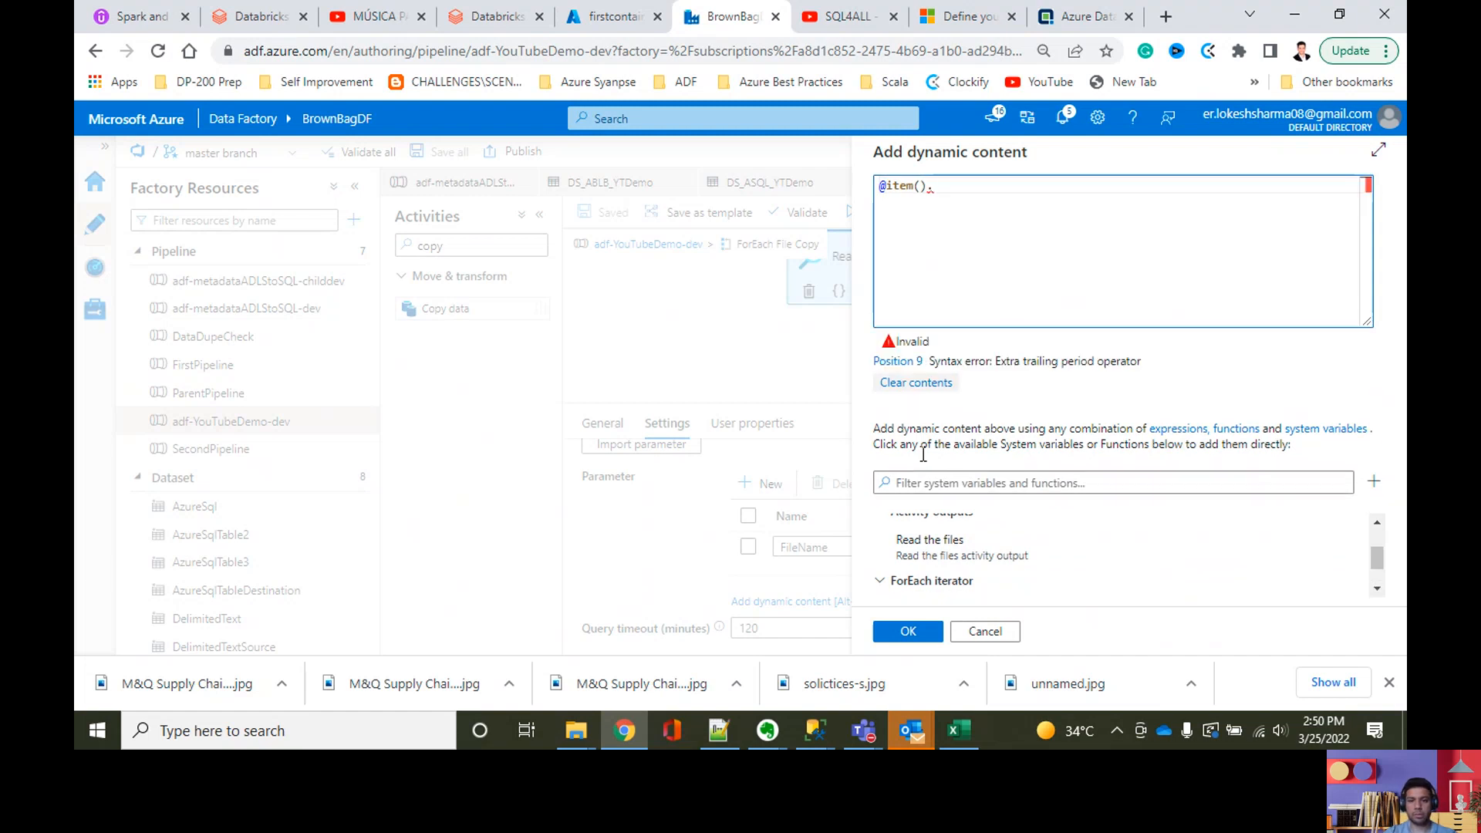
Step: Switch to the SQLQuery.sql script in SQL Server Management Studio and copy the SourceFileName column name from the cntl.FileMapping table definition
left_click(814, 730)
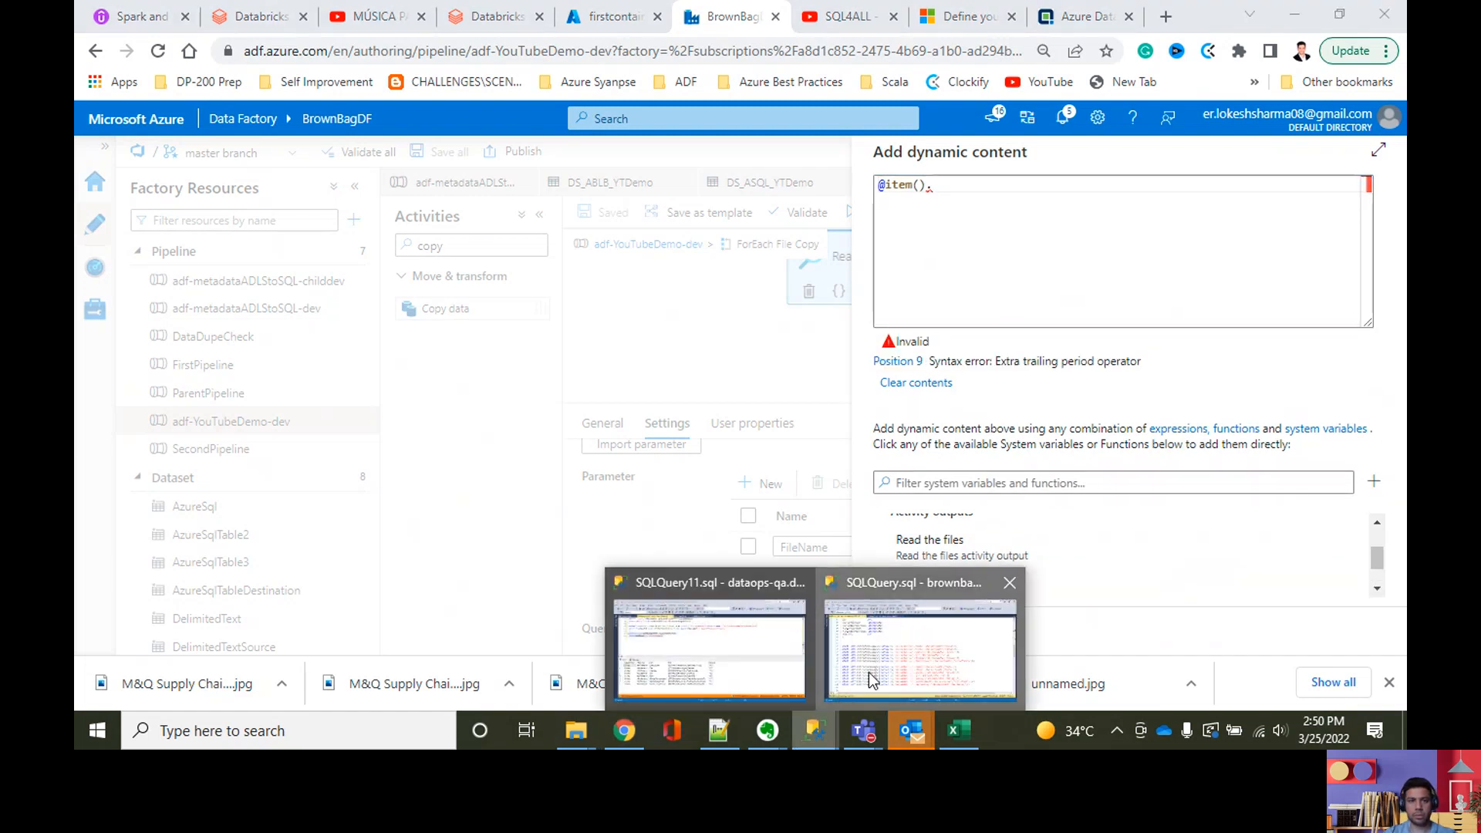
left_click(868, 672)
scroll(613, 350, "up", 4)
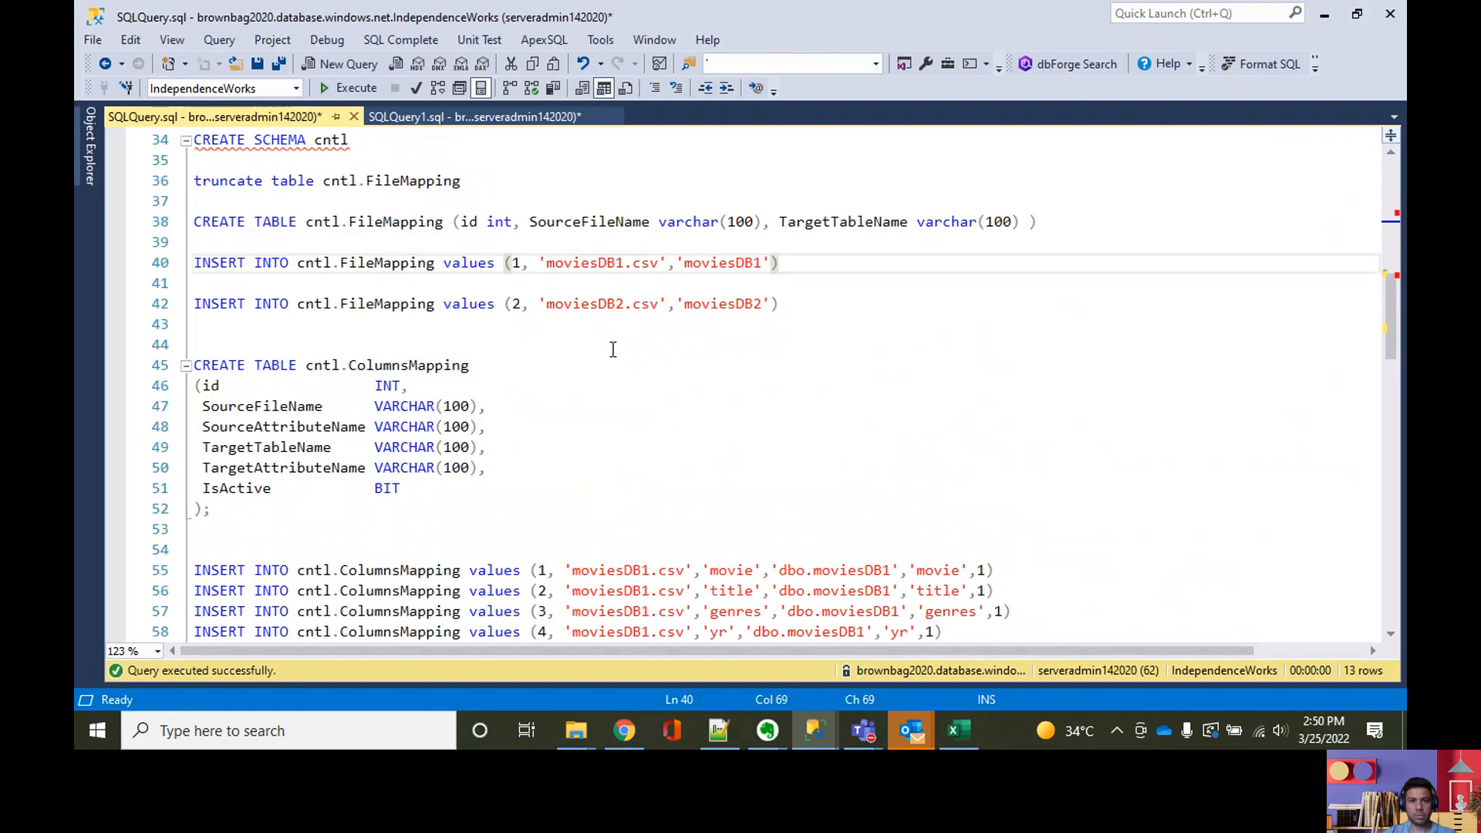
double_click(570, 222)
key("ctrl+c")
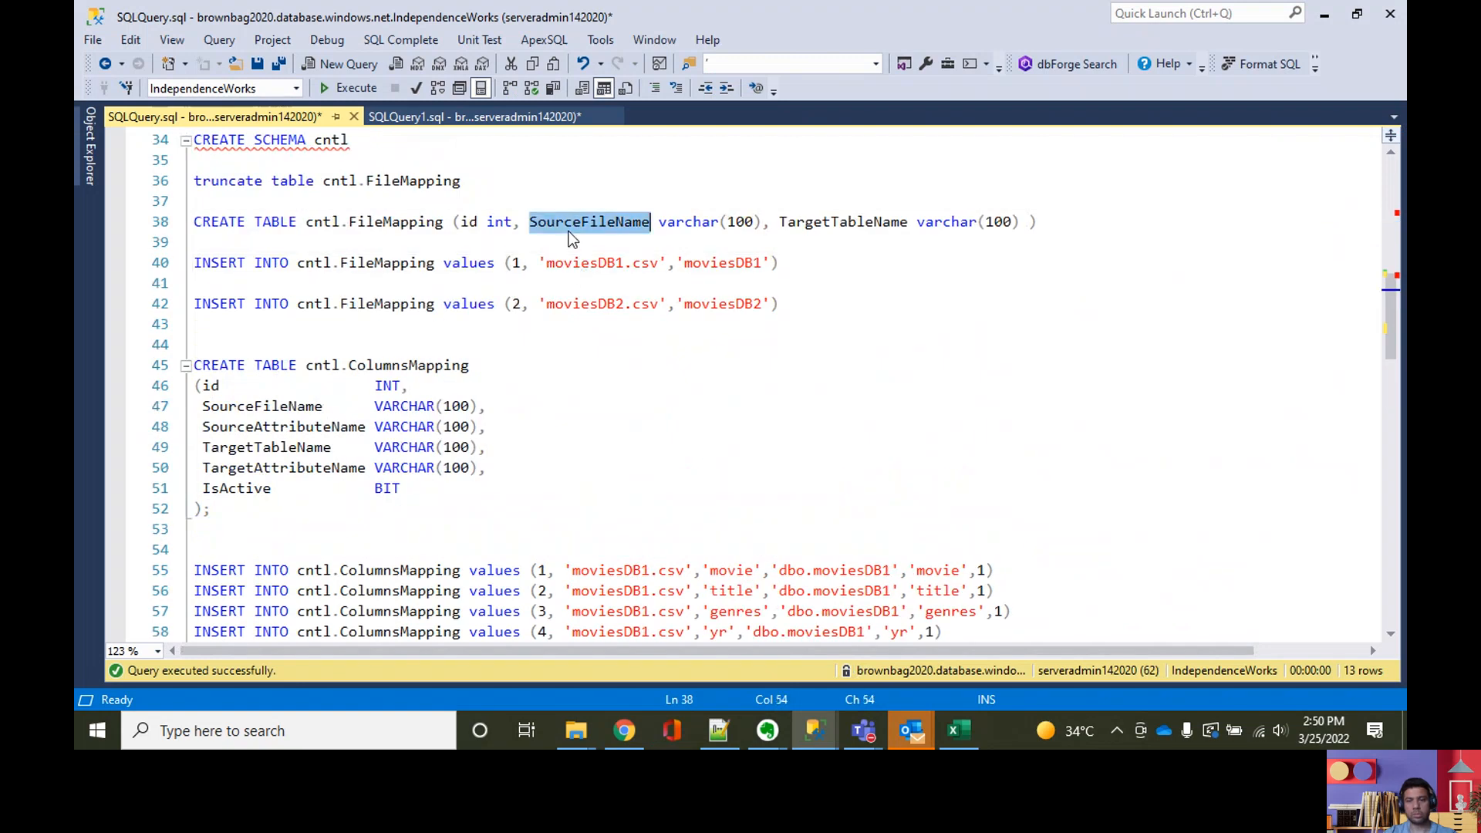
left_click(1325, 23)
key("ctrl+v")
left_click(912, 629)
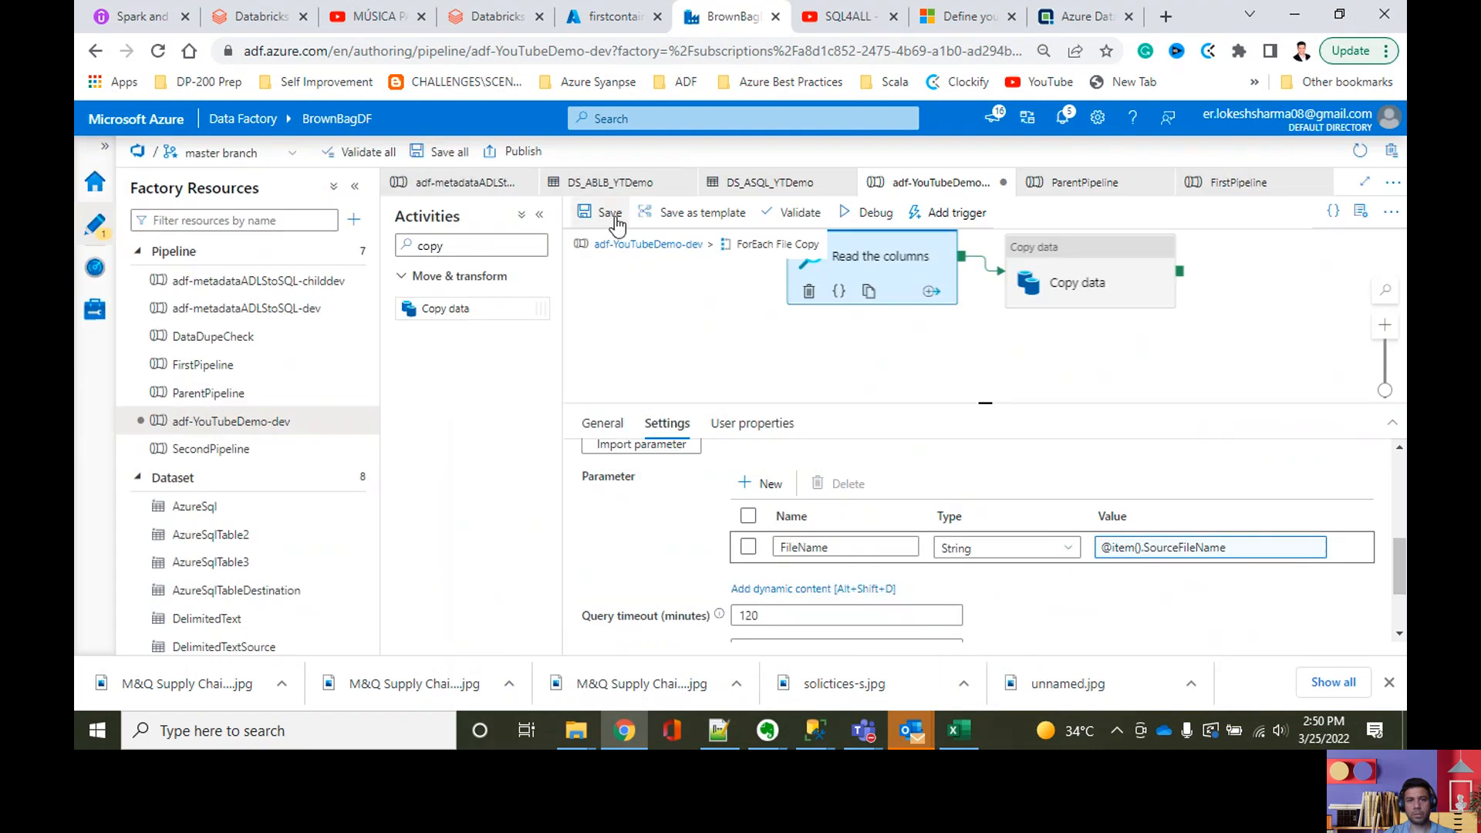
left_click(611, 217)
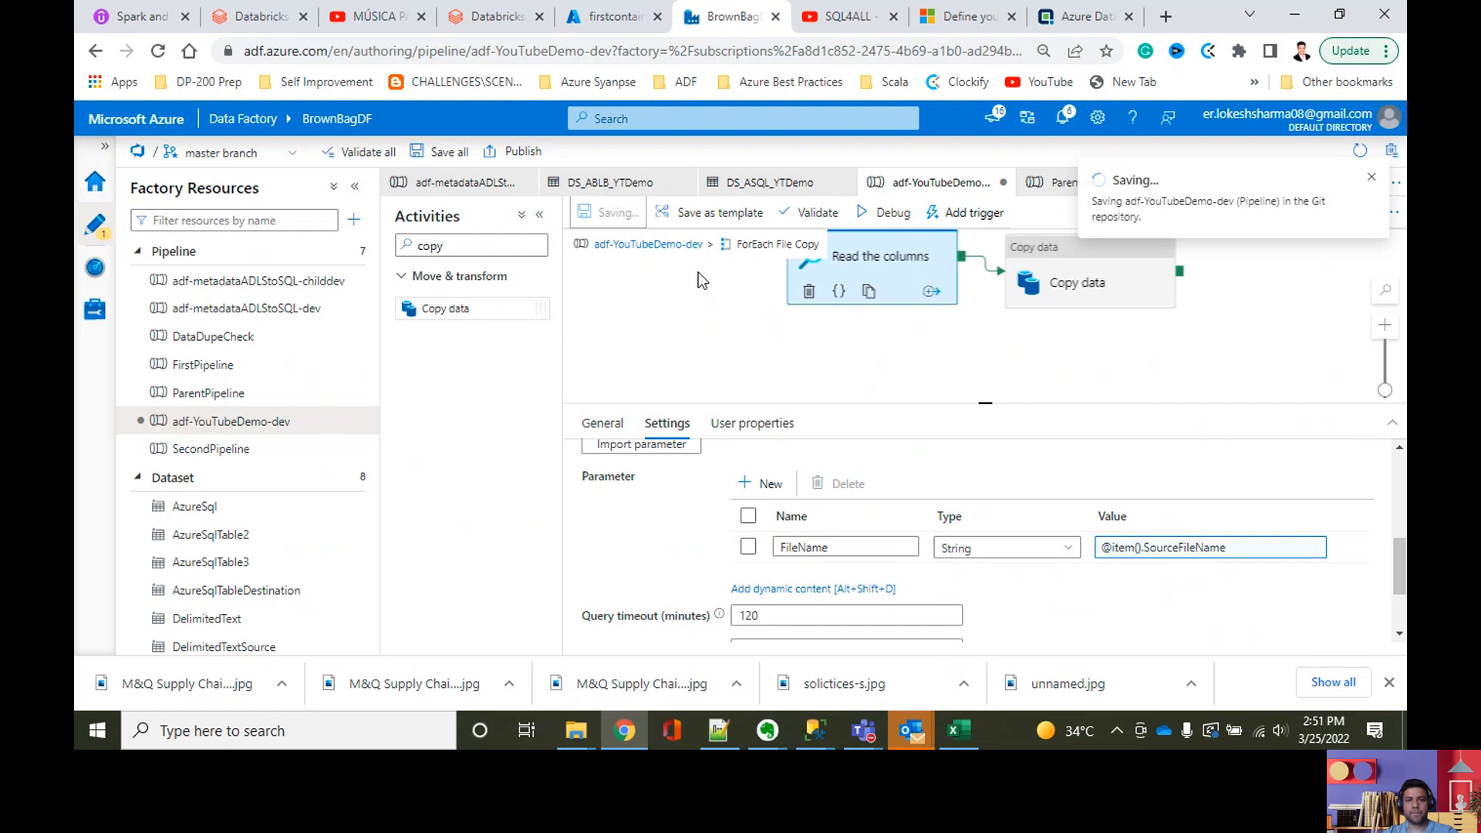
Step: Debug the adf-YouTubeDemo-dev pipeline and refresh its output to follow the activity runs
left_click(664, 245)
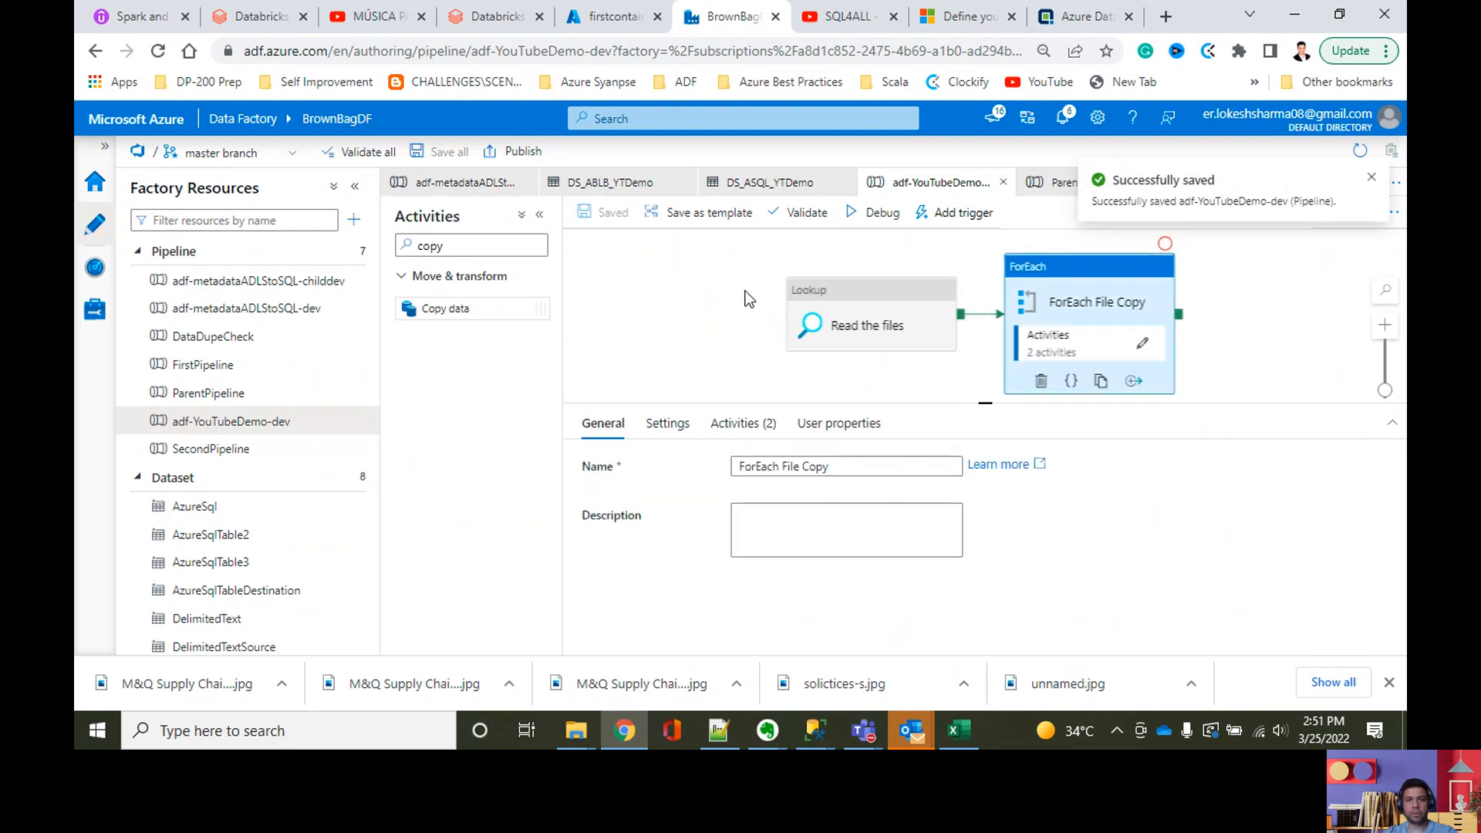
left_click(874, 212)
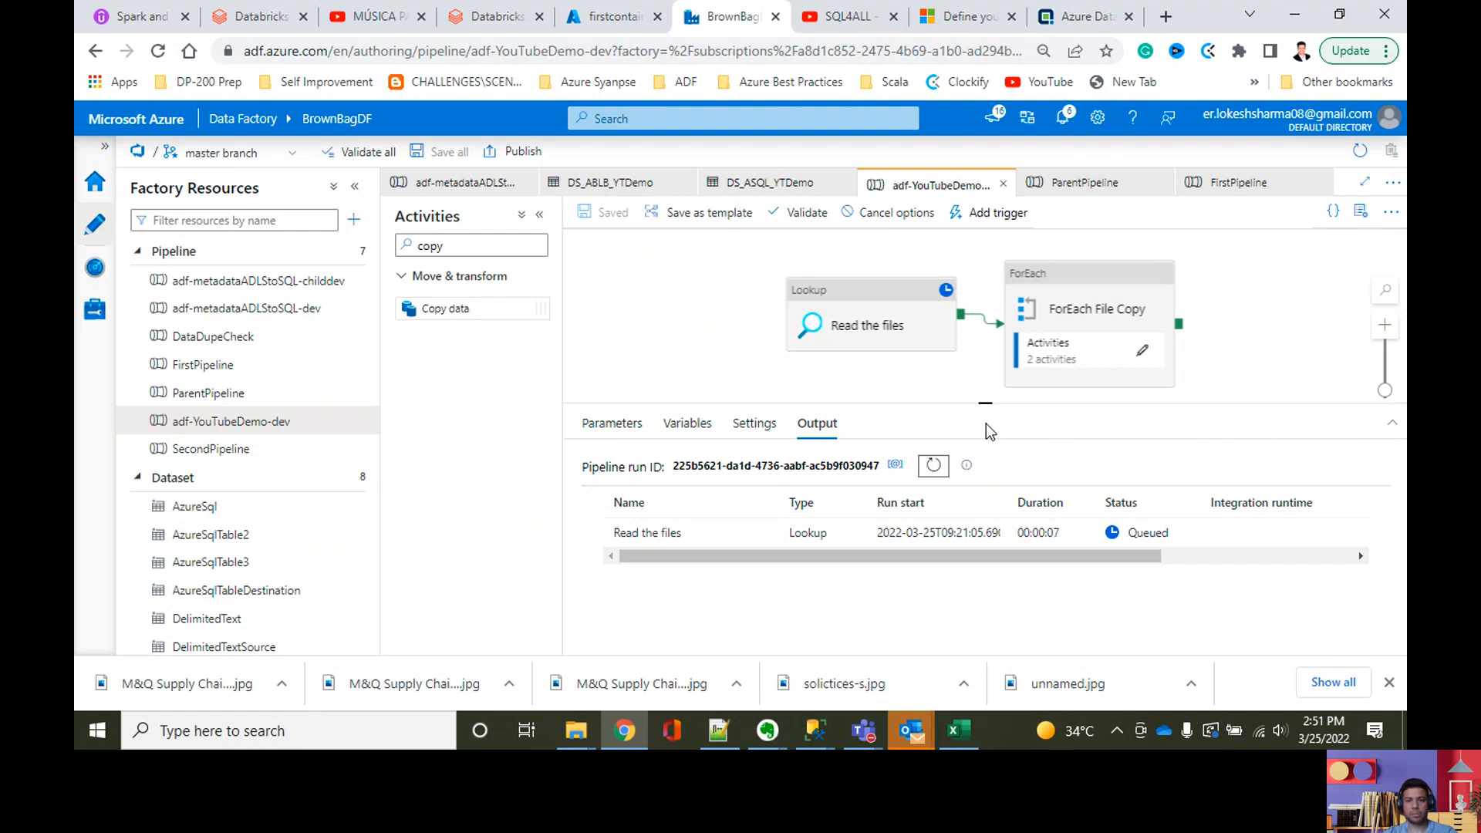
left_click(935, 467)
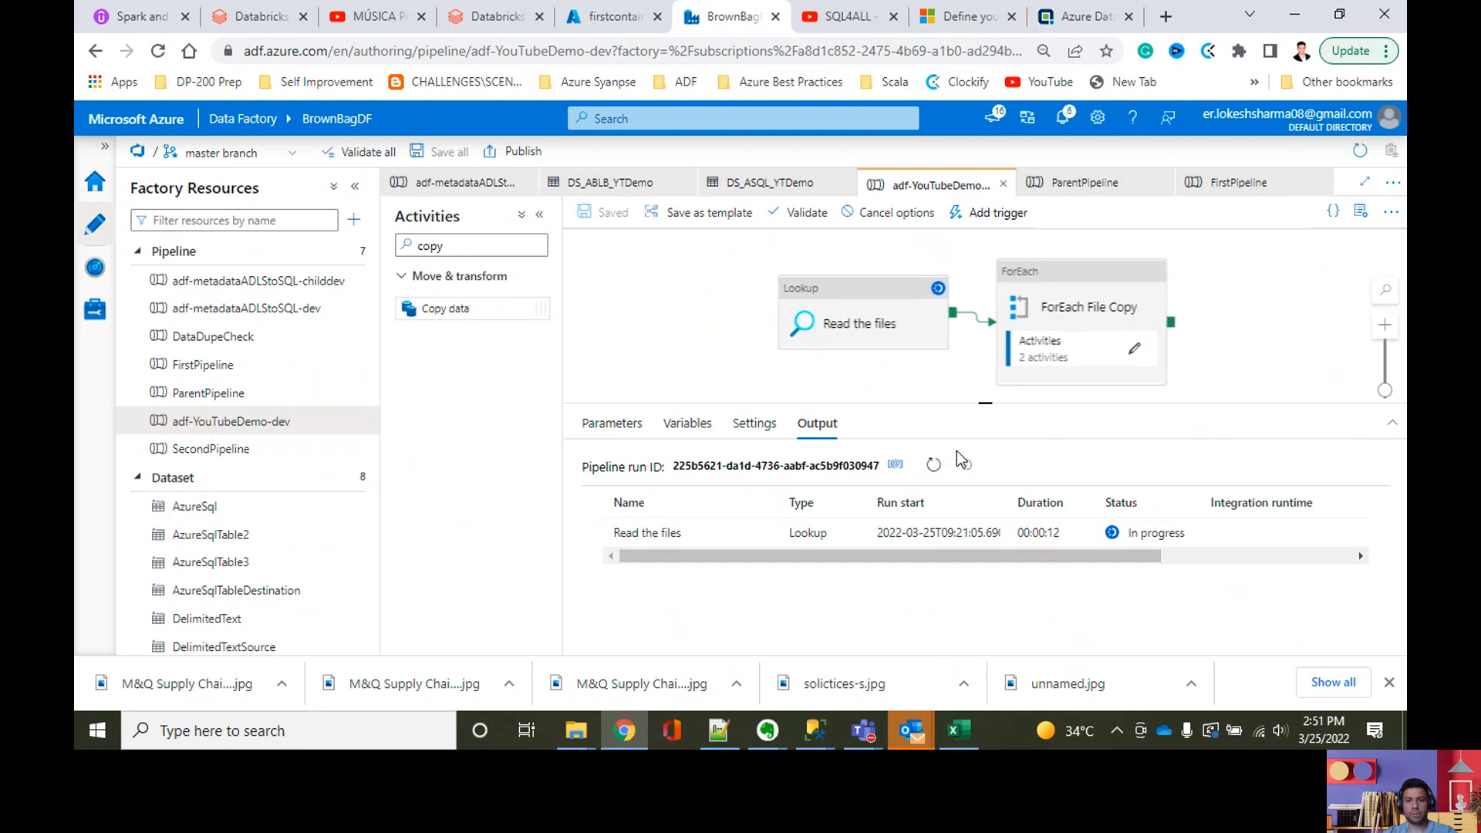
left_click(936, 466)
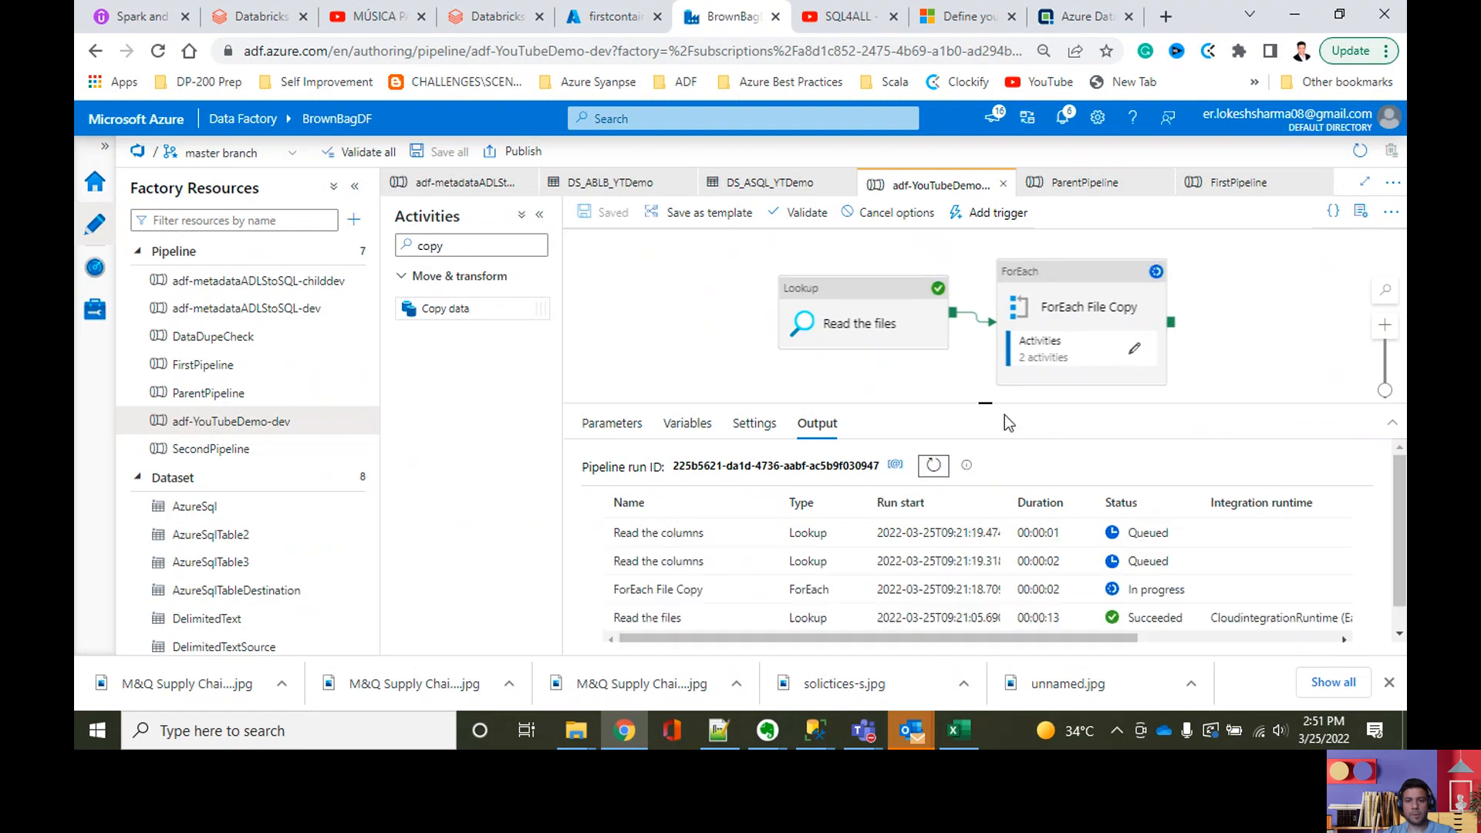
left_click(935, 466)
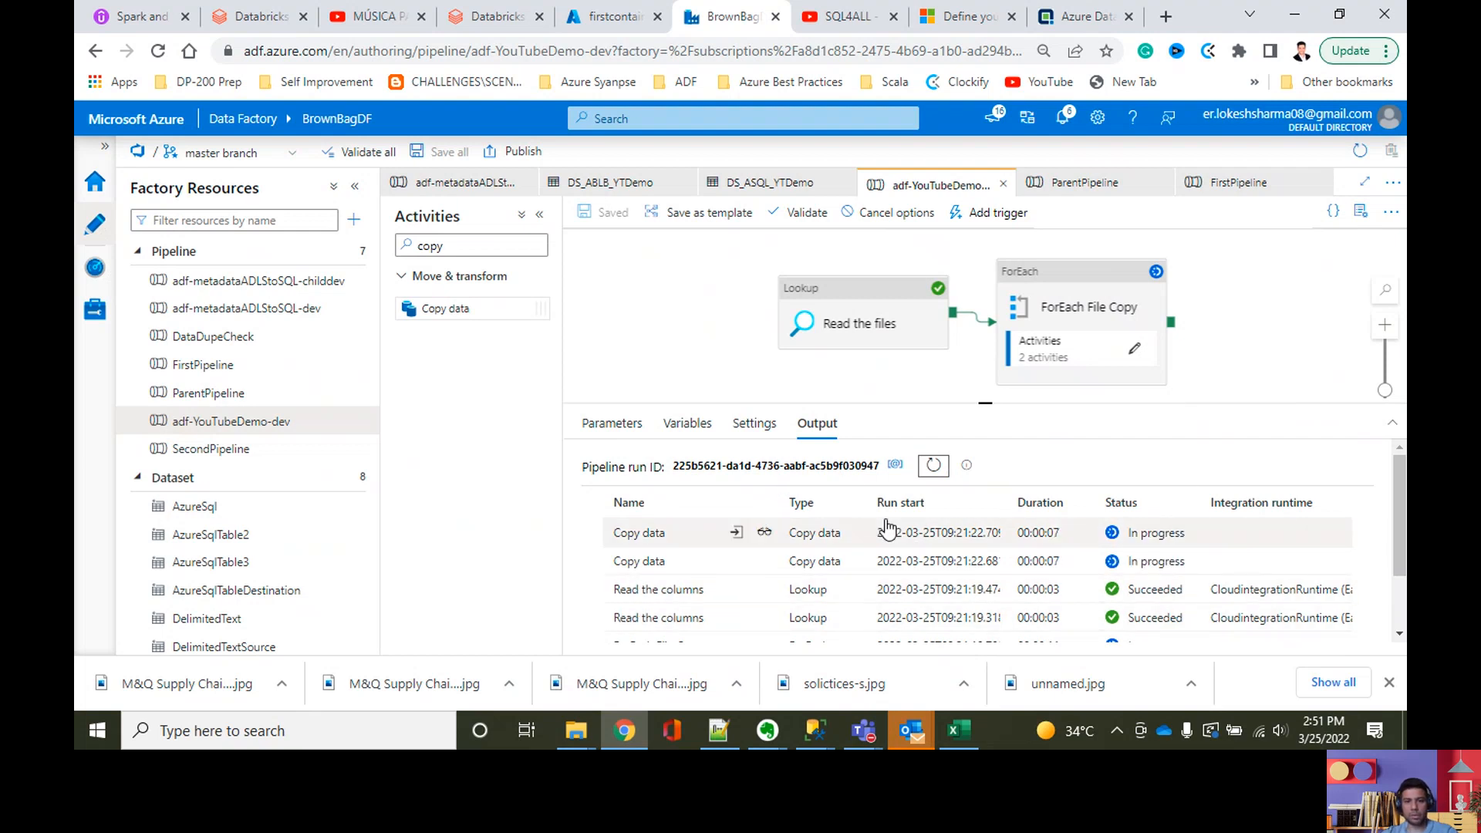
left_click(934, 467)
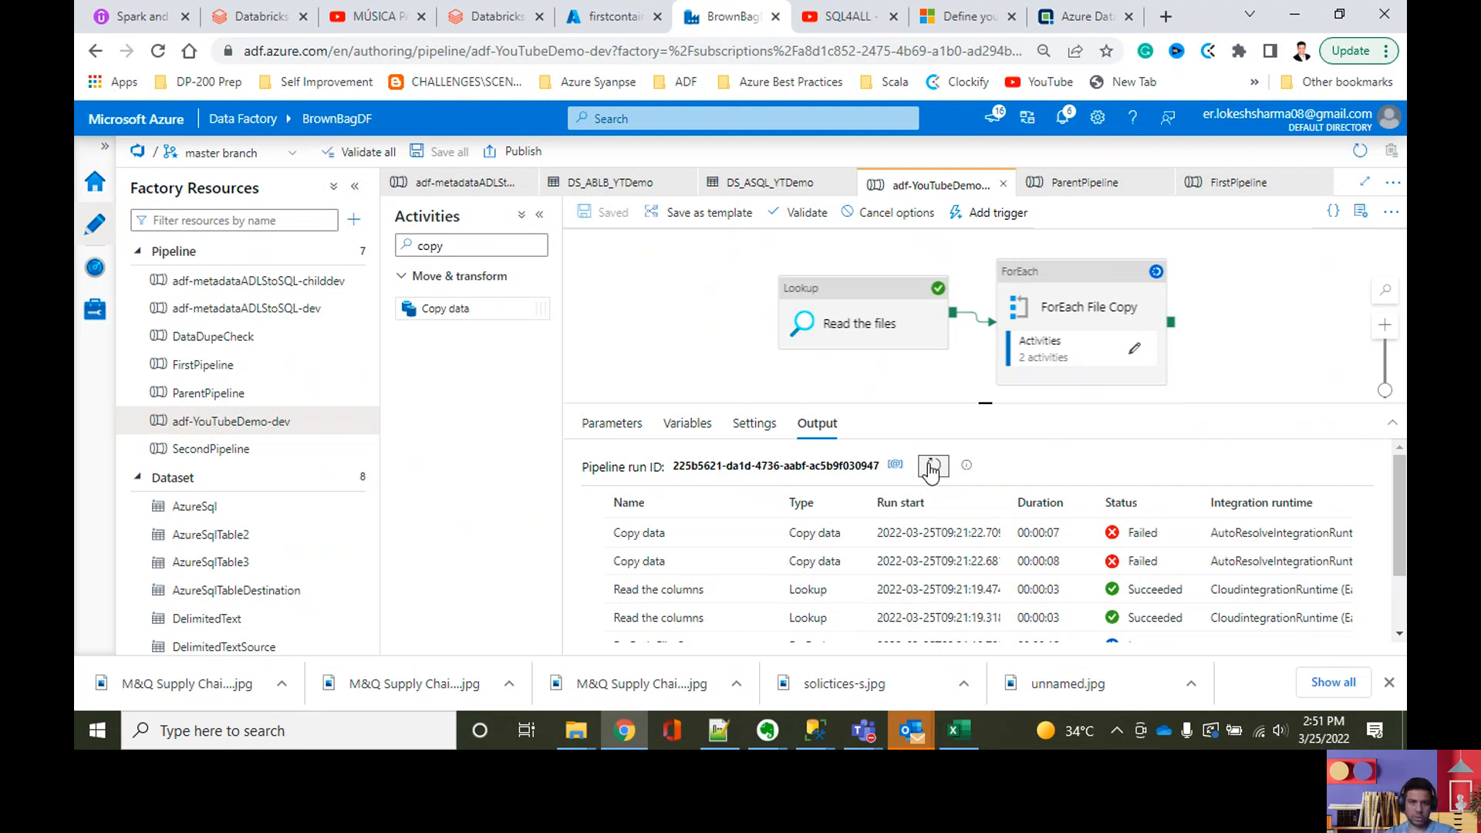
Step: Check the run status of the activities inside ForEach File Copy and read the error details of the first Copy data run
left_click(1134, 348)
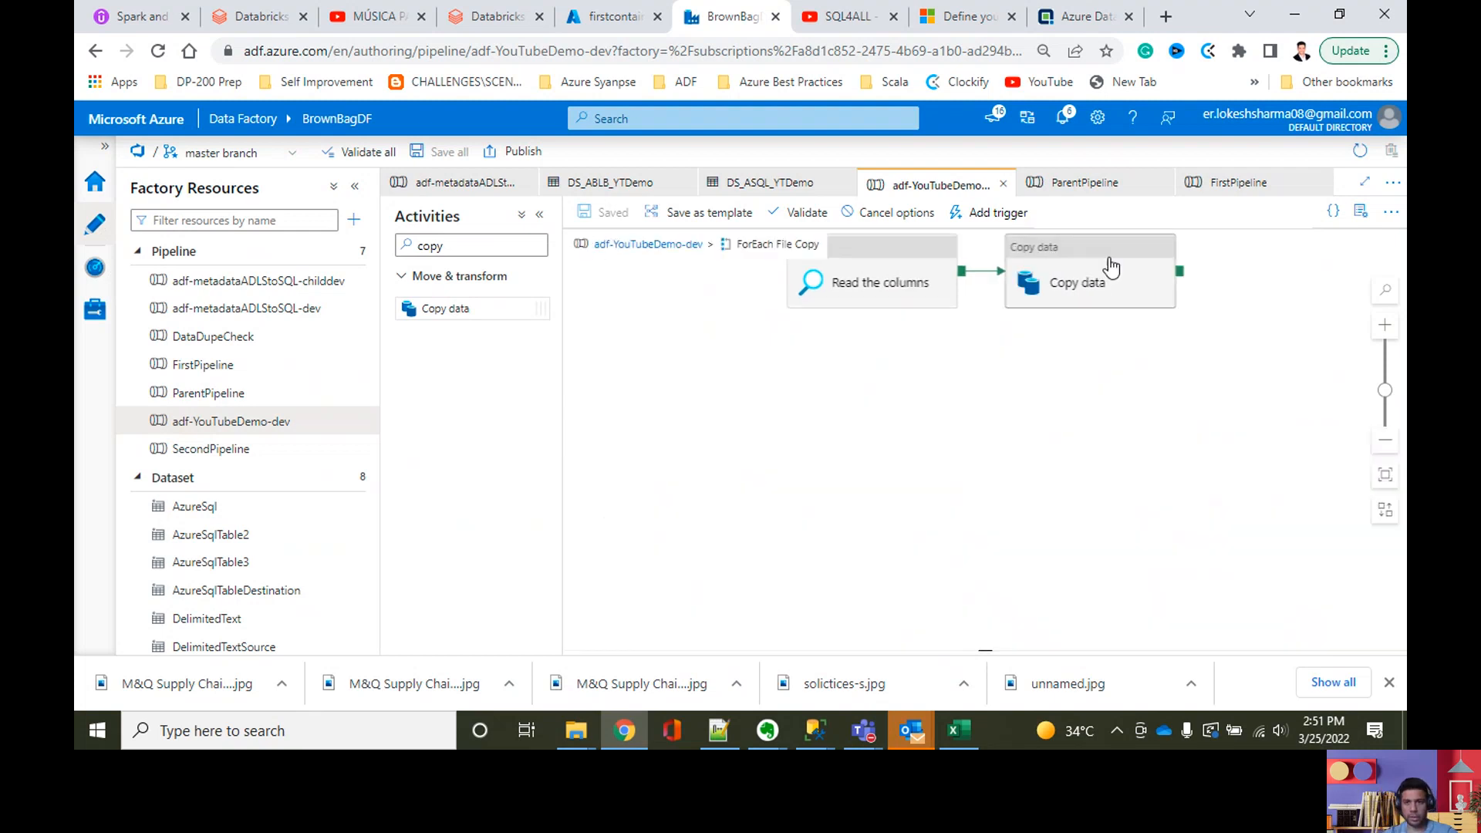
left_click(1103, 259)
left_click(998, 357)
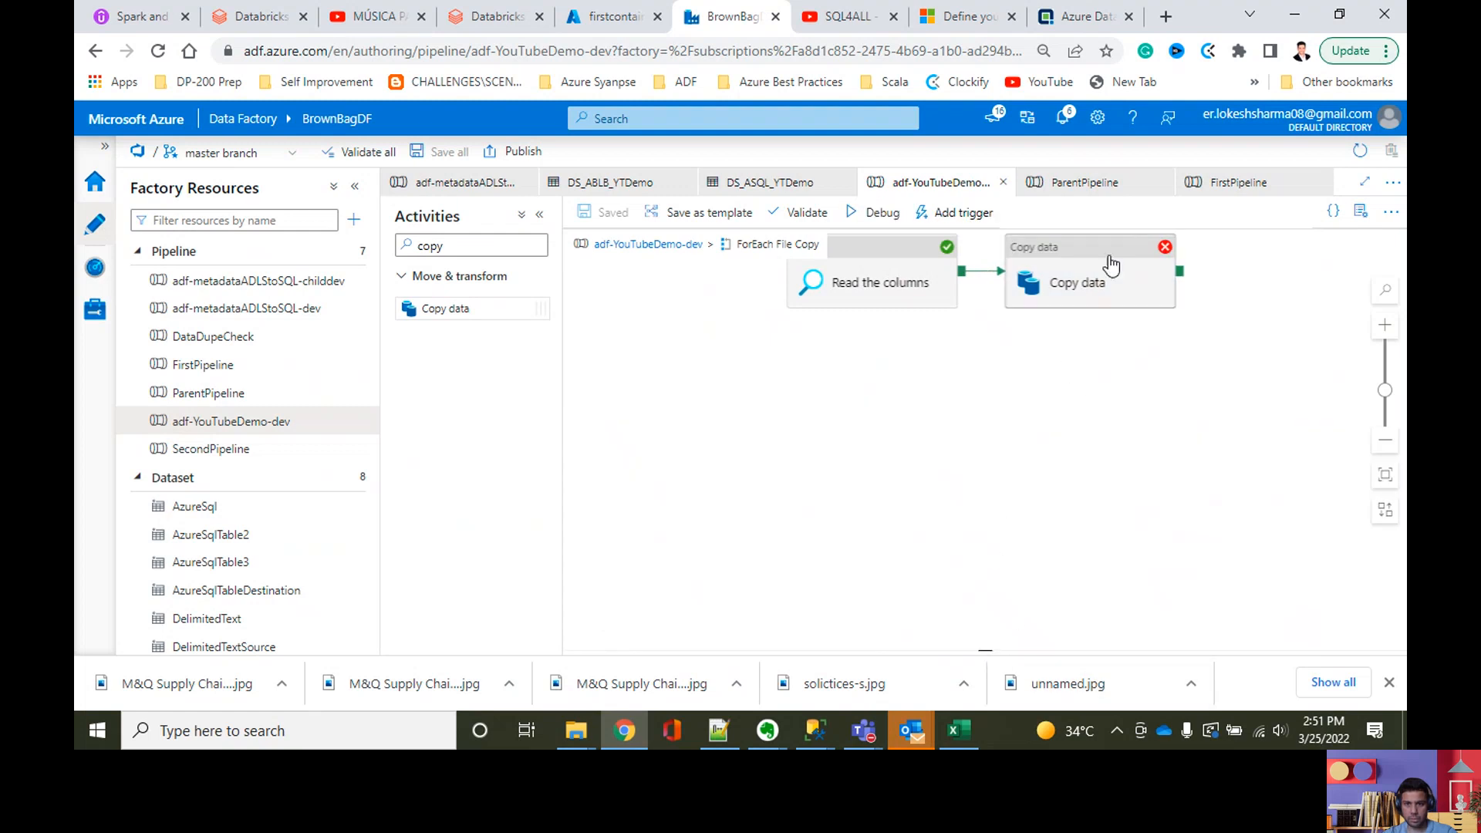
left_click(691, 257)
left_click(886, 423)
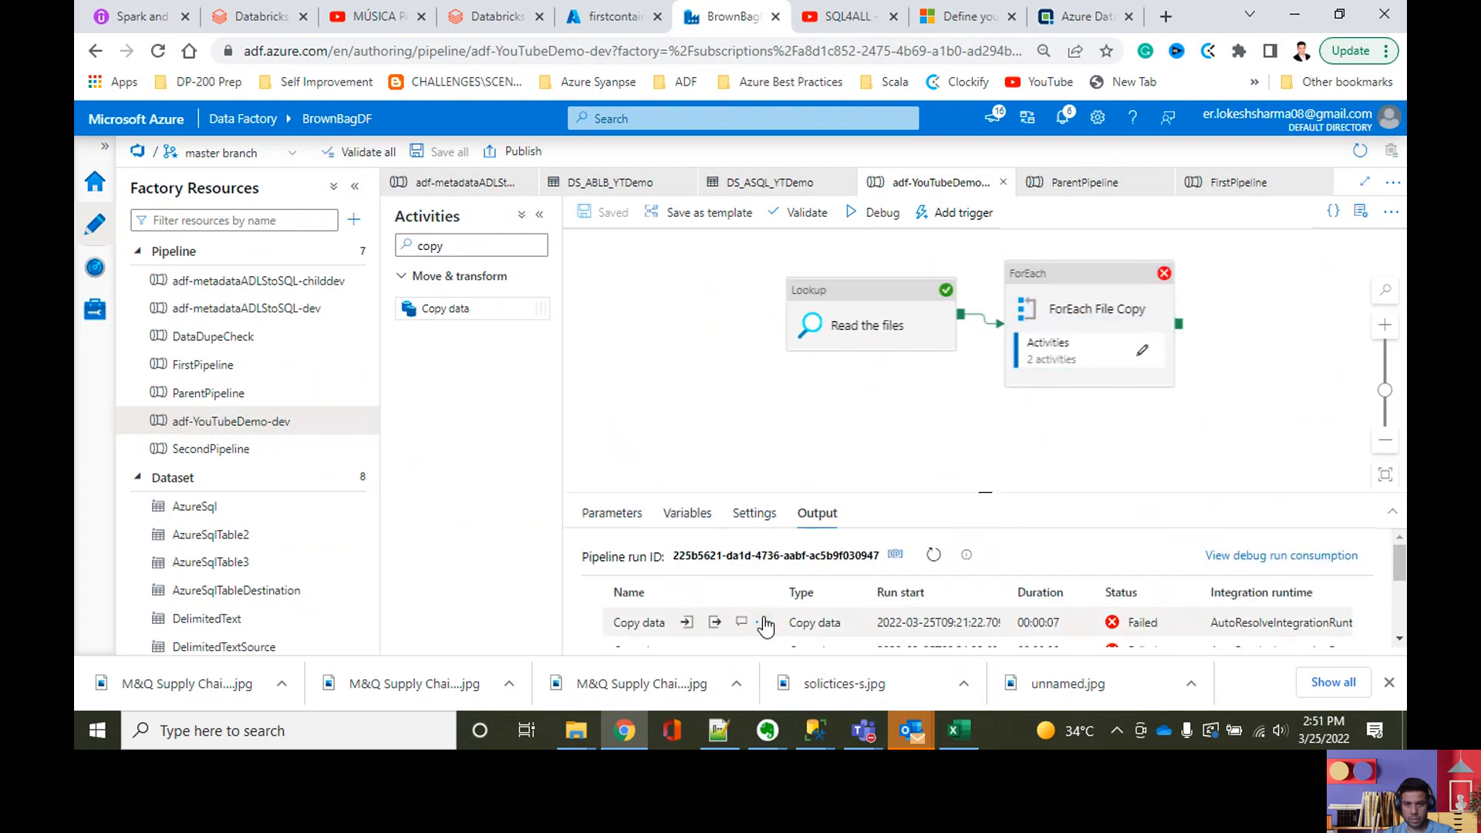
left_click(750, 623)
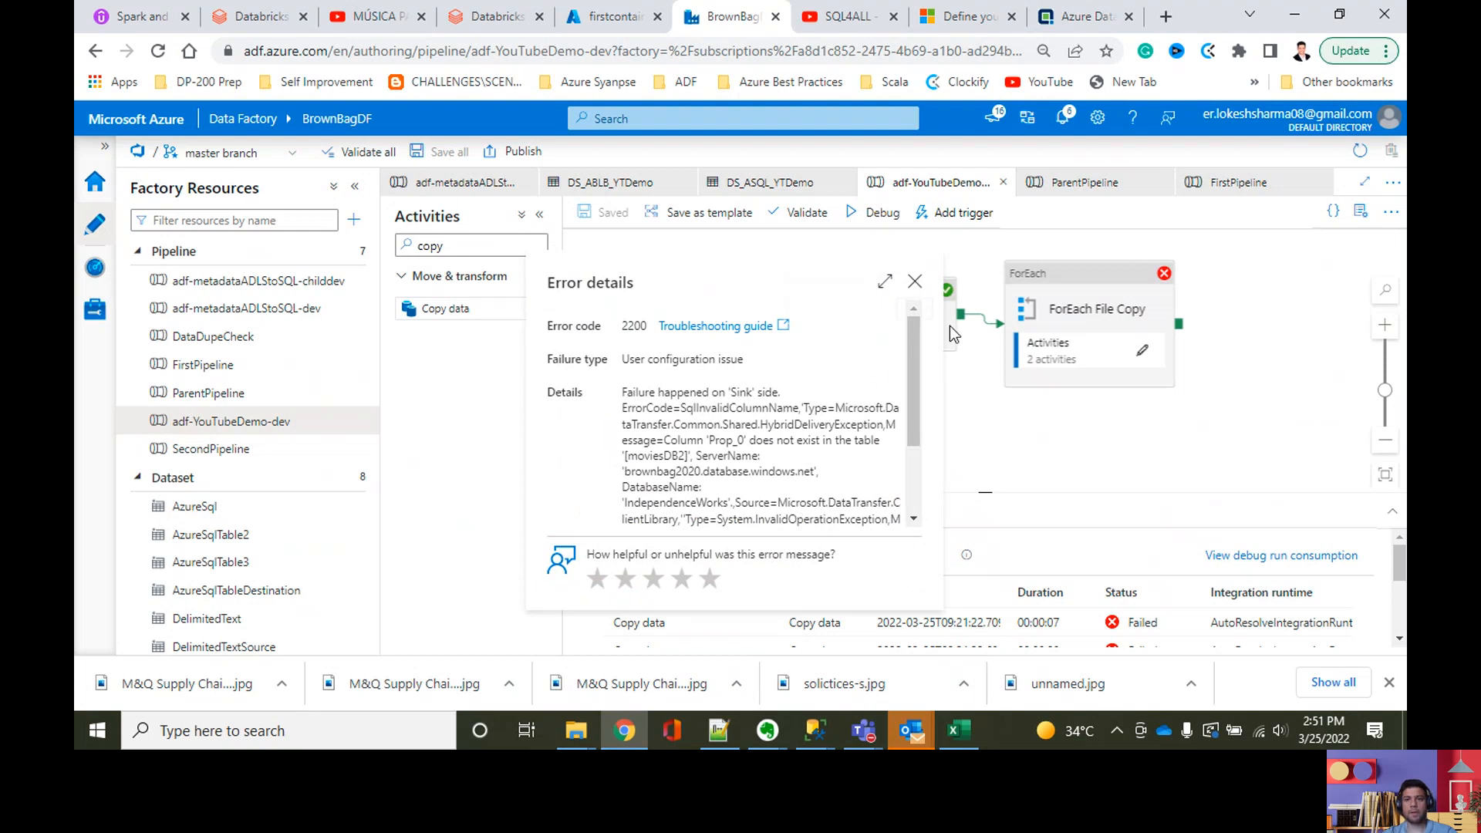
left_click(915, 281)
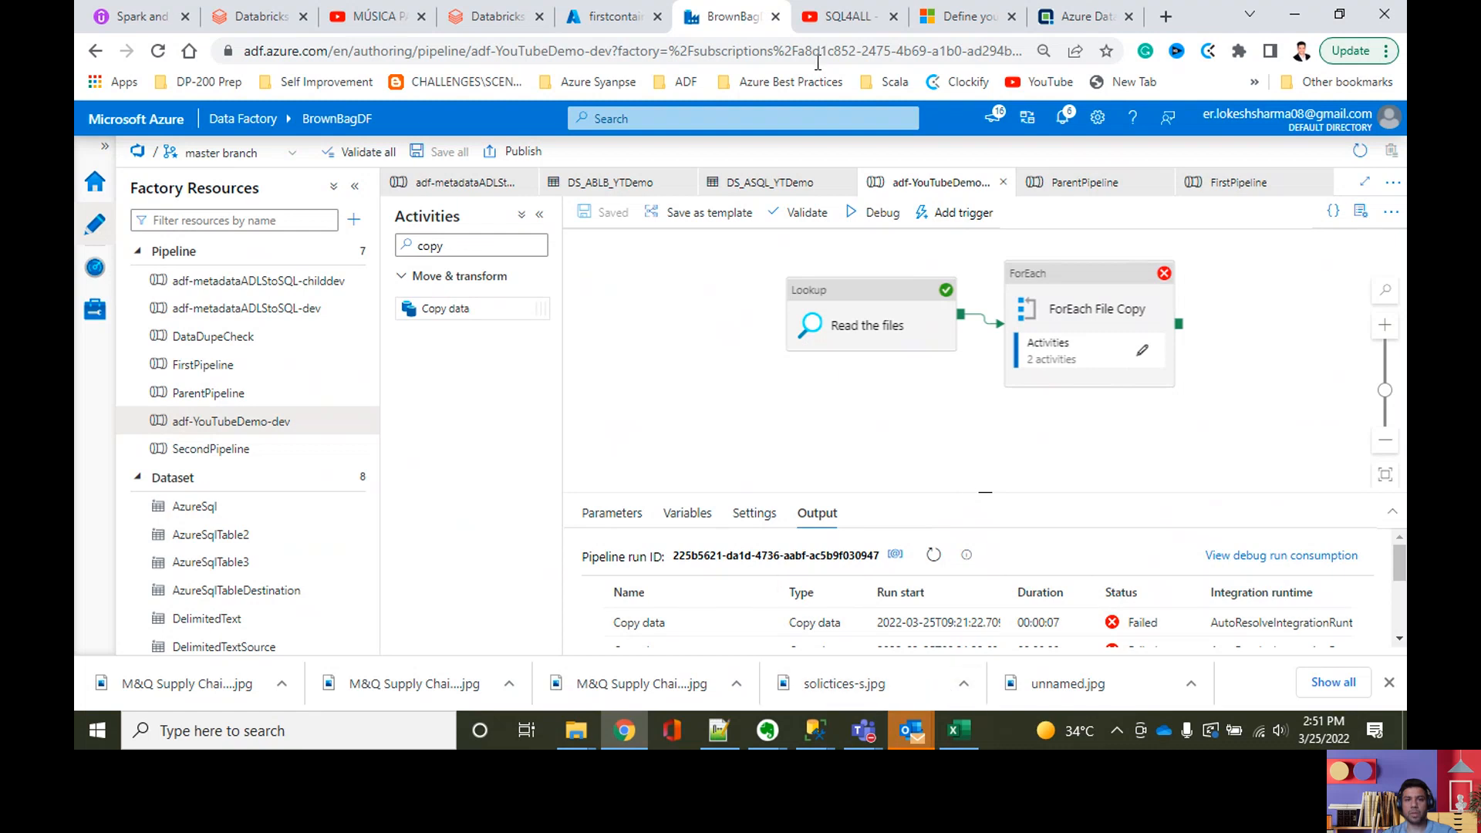
Step: View the moviesDB1.csv blob in the Test folder of firstcontainer20200725 in the Azure portal and close it again
left_click(580, 8)
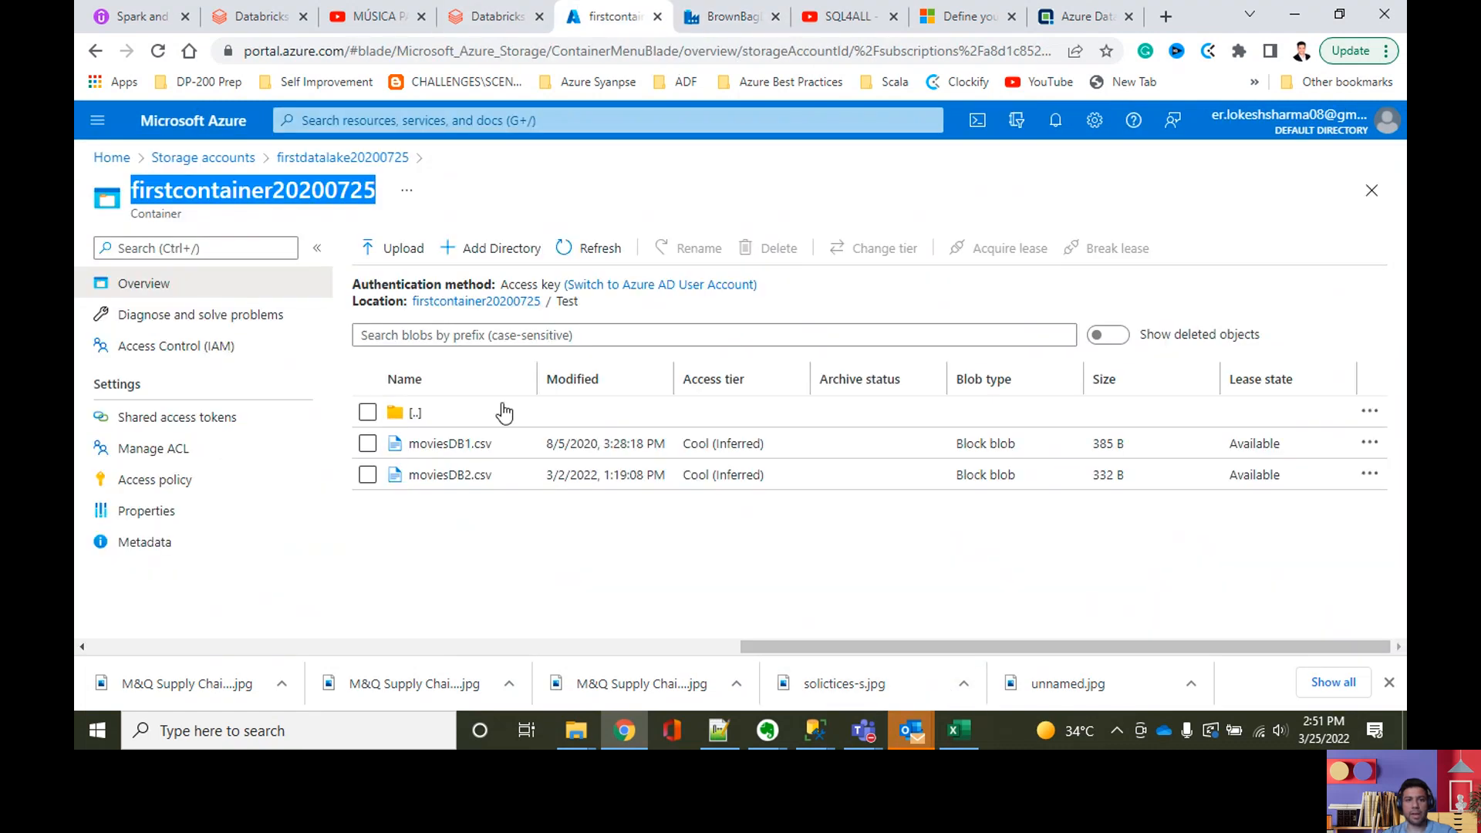
right_click(470, 443)
left_click(510, 132)
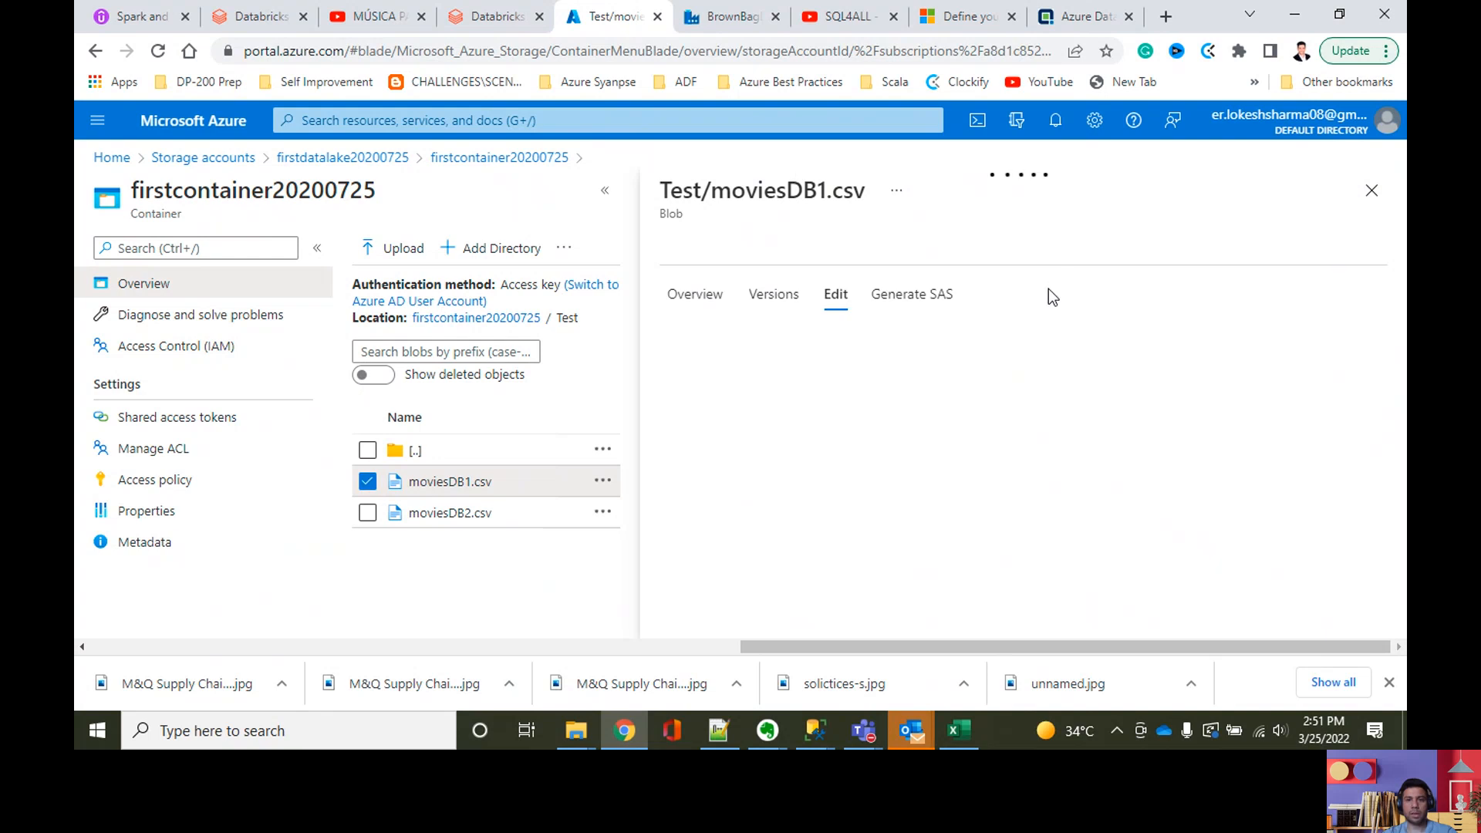
left_click(1371, 191)
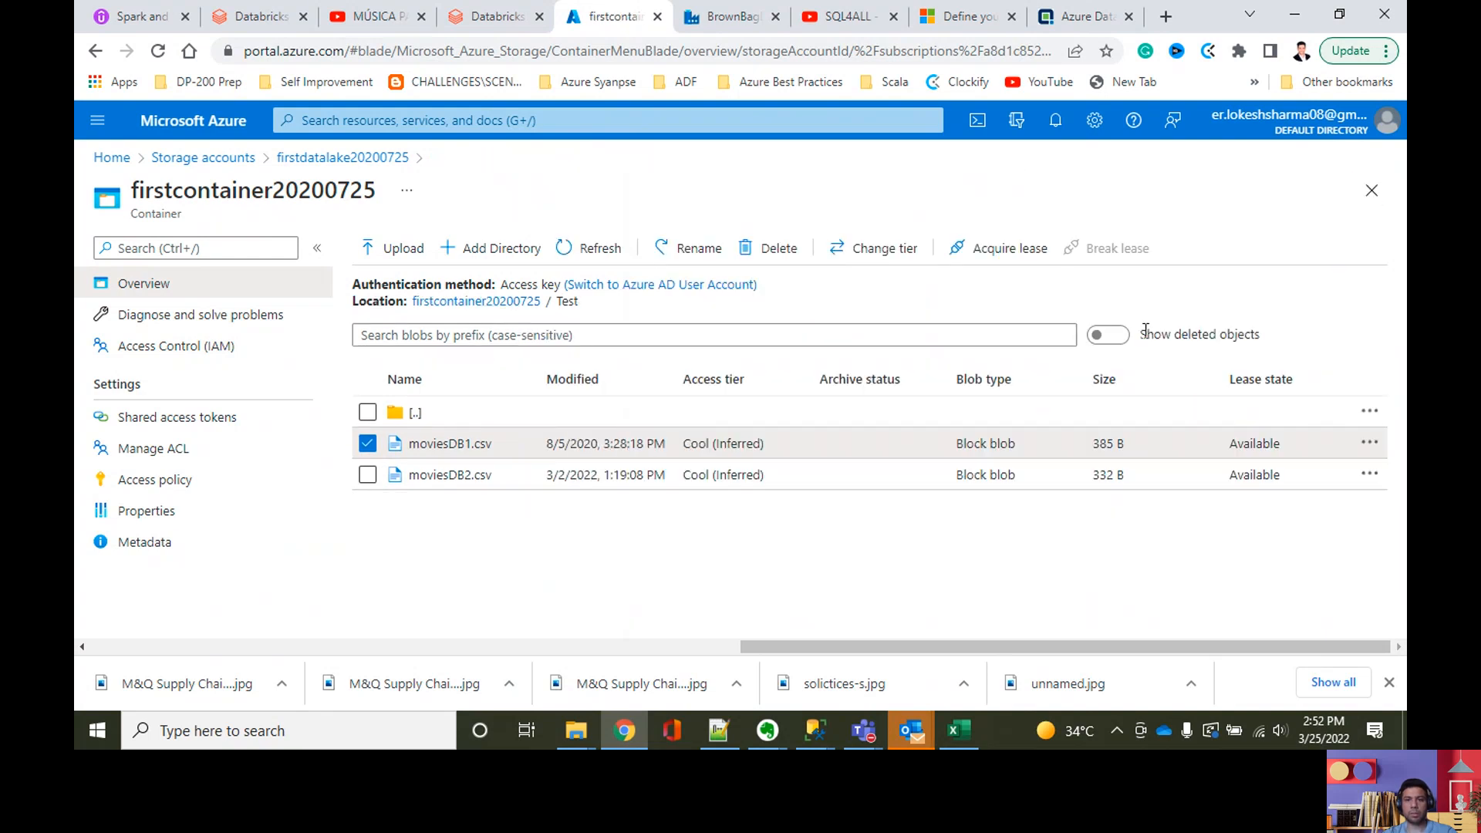
Step: Return to Data Factory, enable First row as header on the DS_ABLB_YTDemo dataset, and save all changes
key("ctrl+Tab")
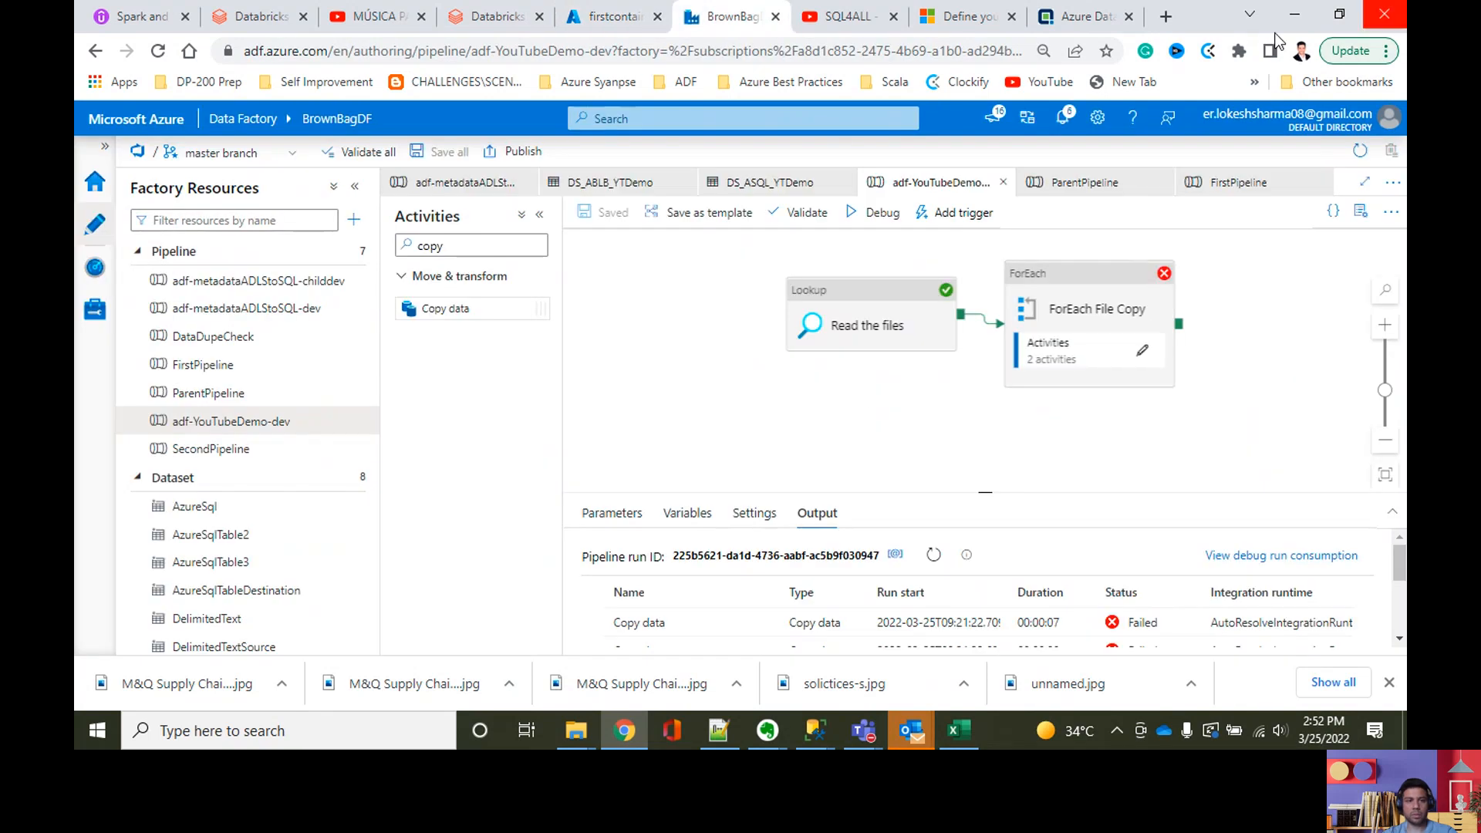
scroll(179, 563, "down", 2)
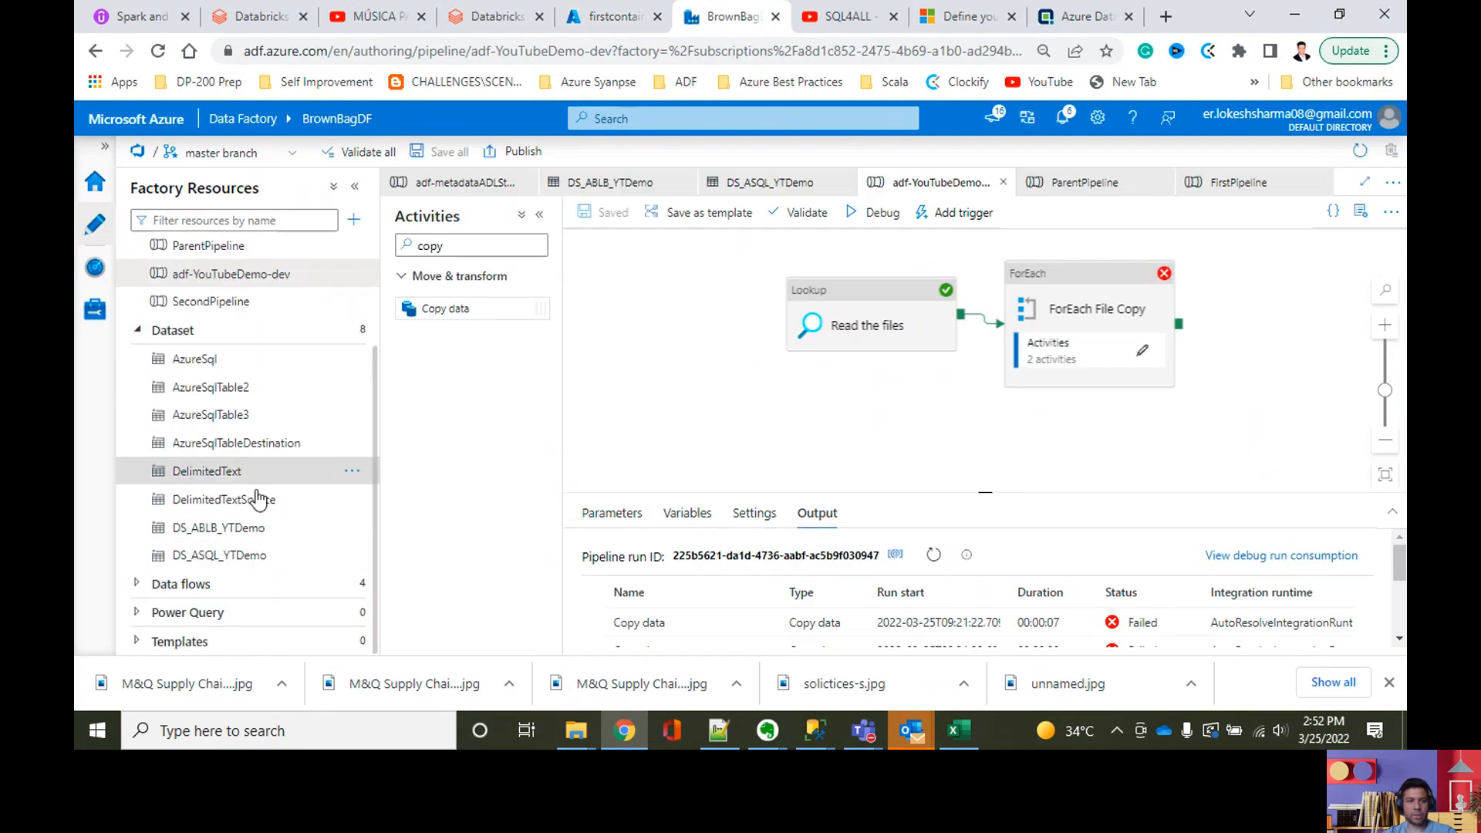
left_click(231, 528)
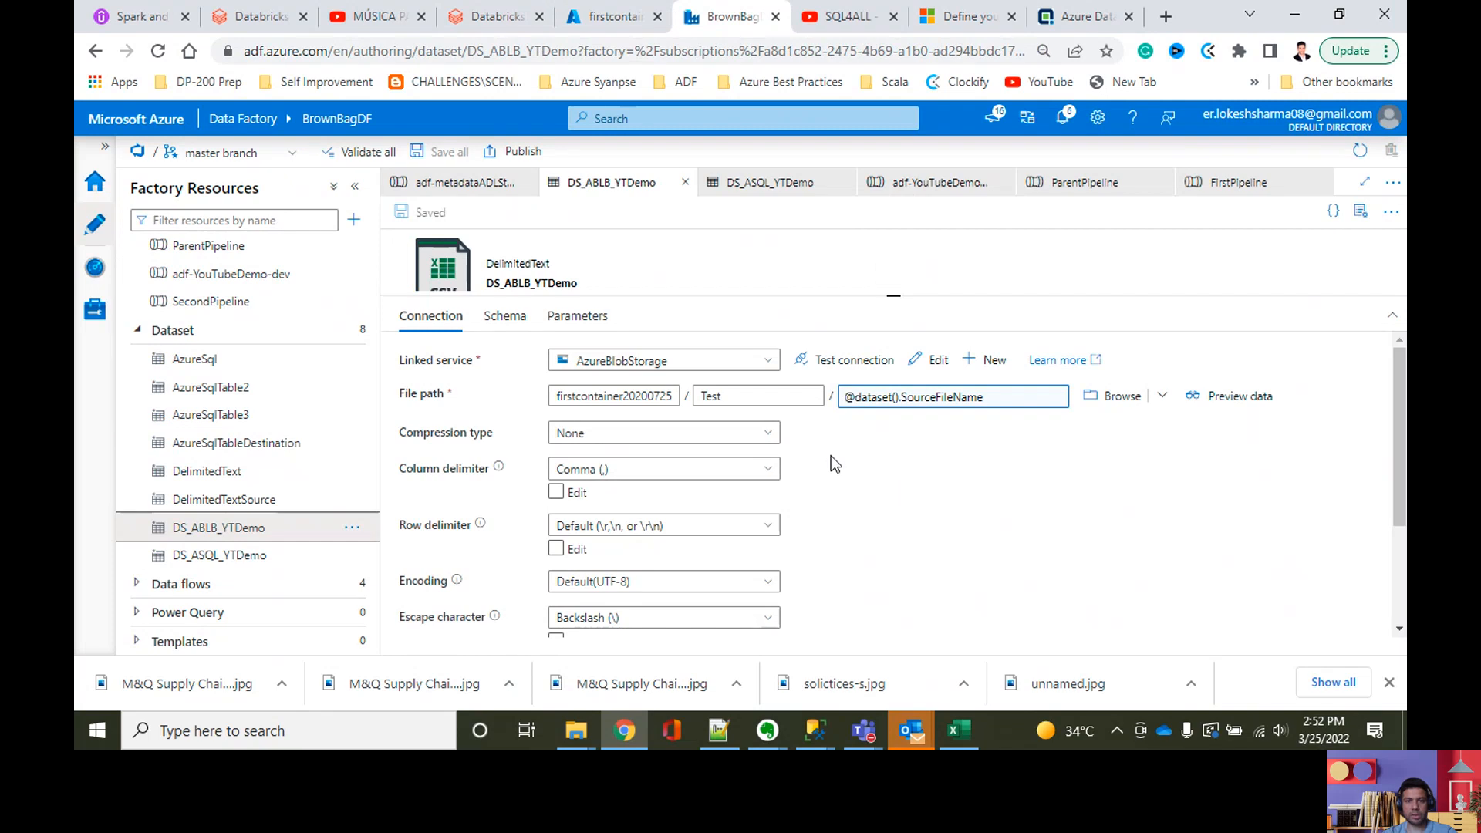
scroll(829, 529, "down", 2)
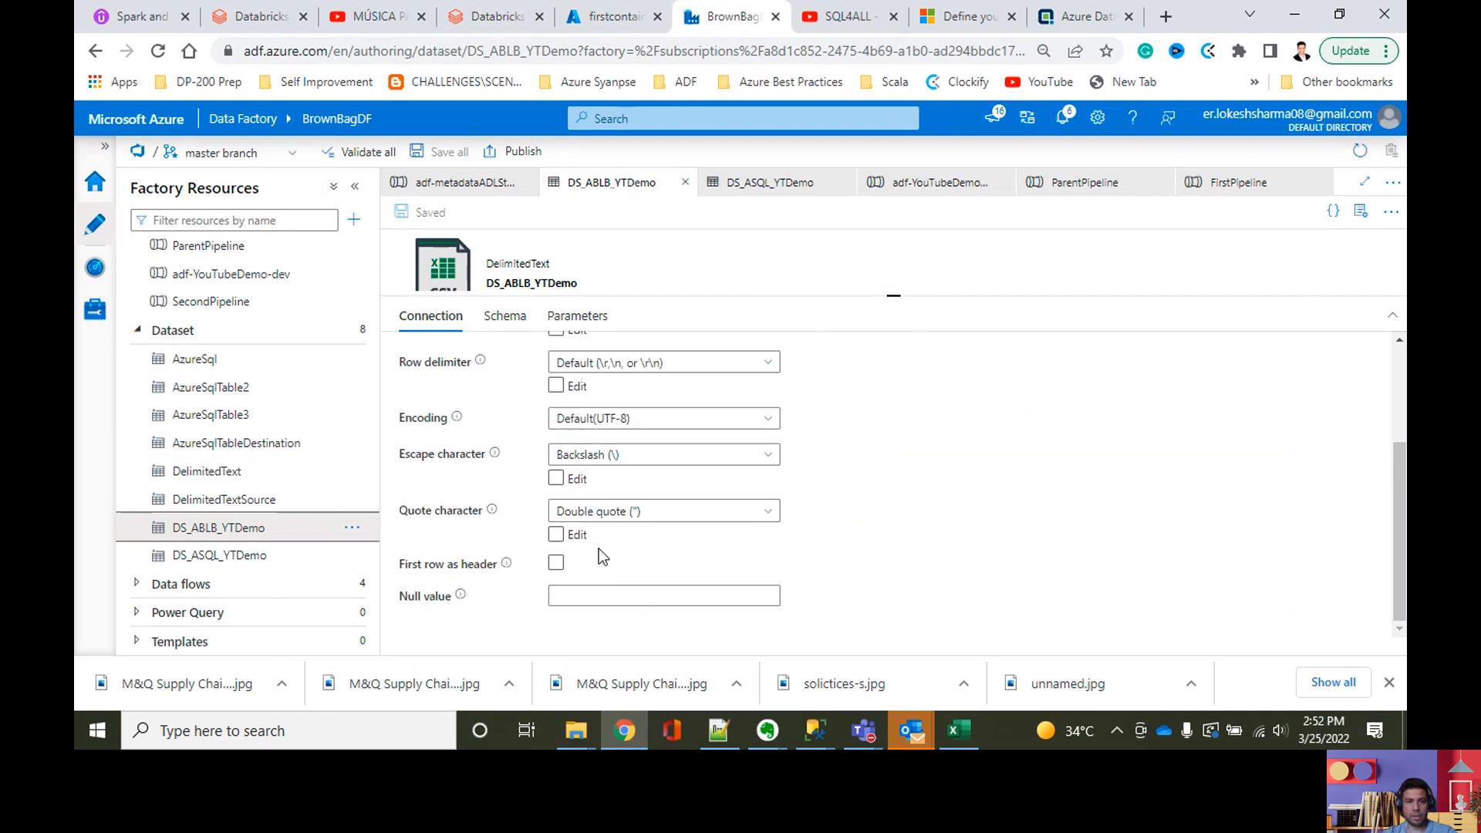
left_click(555, 562)
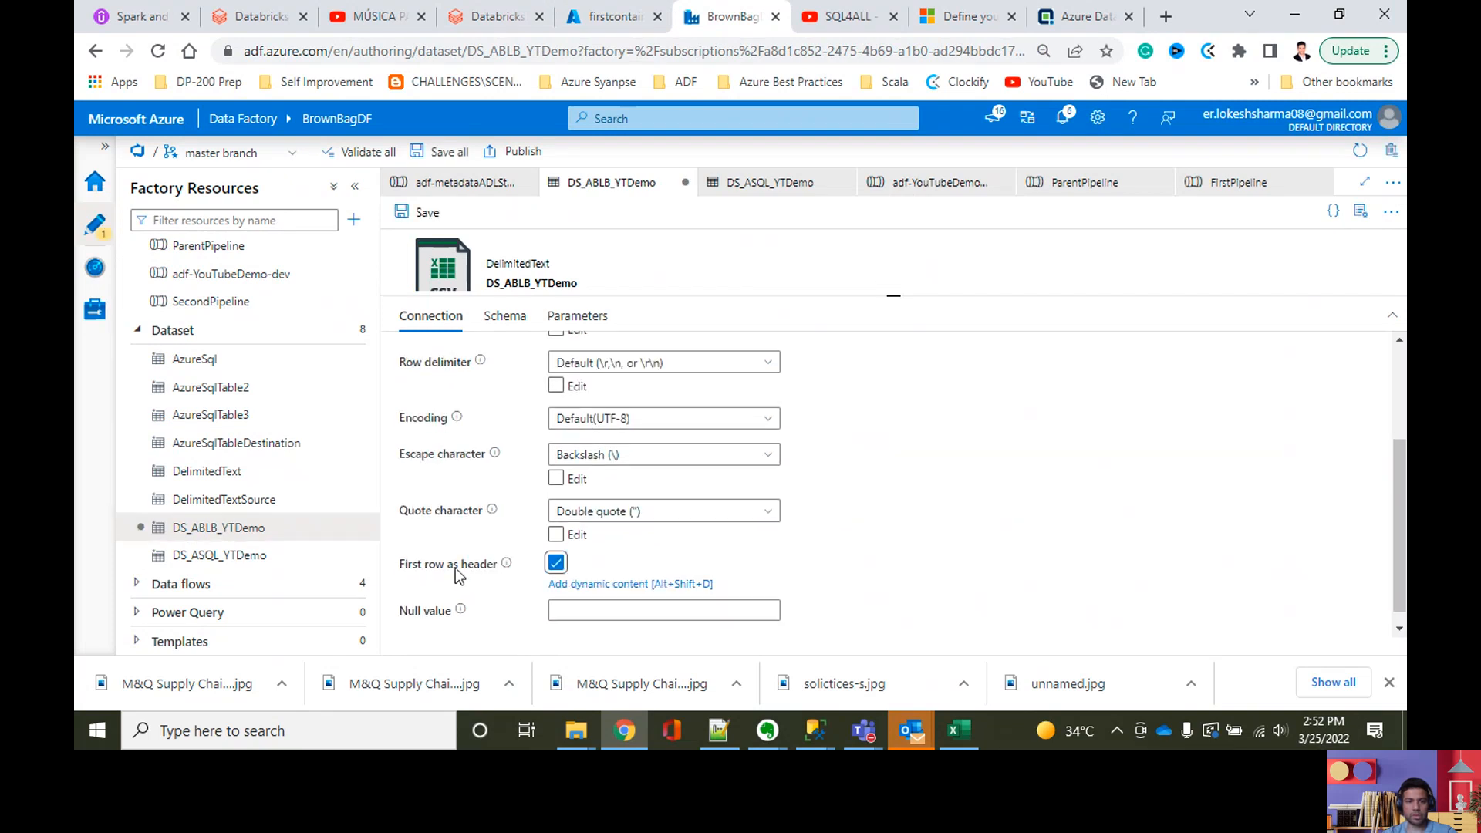
left_click(438, 151)
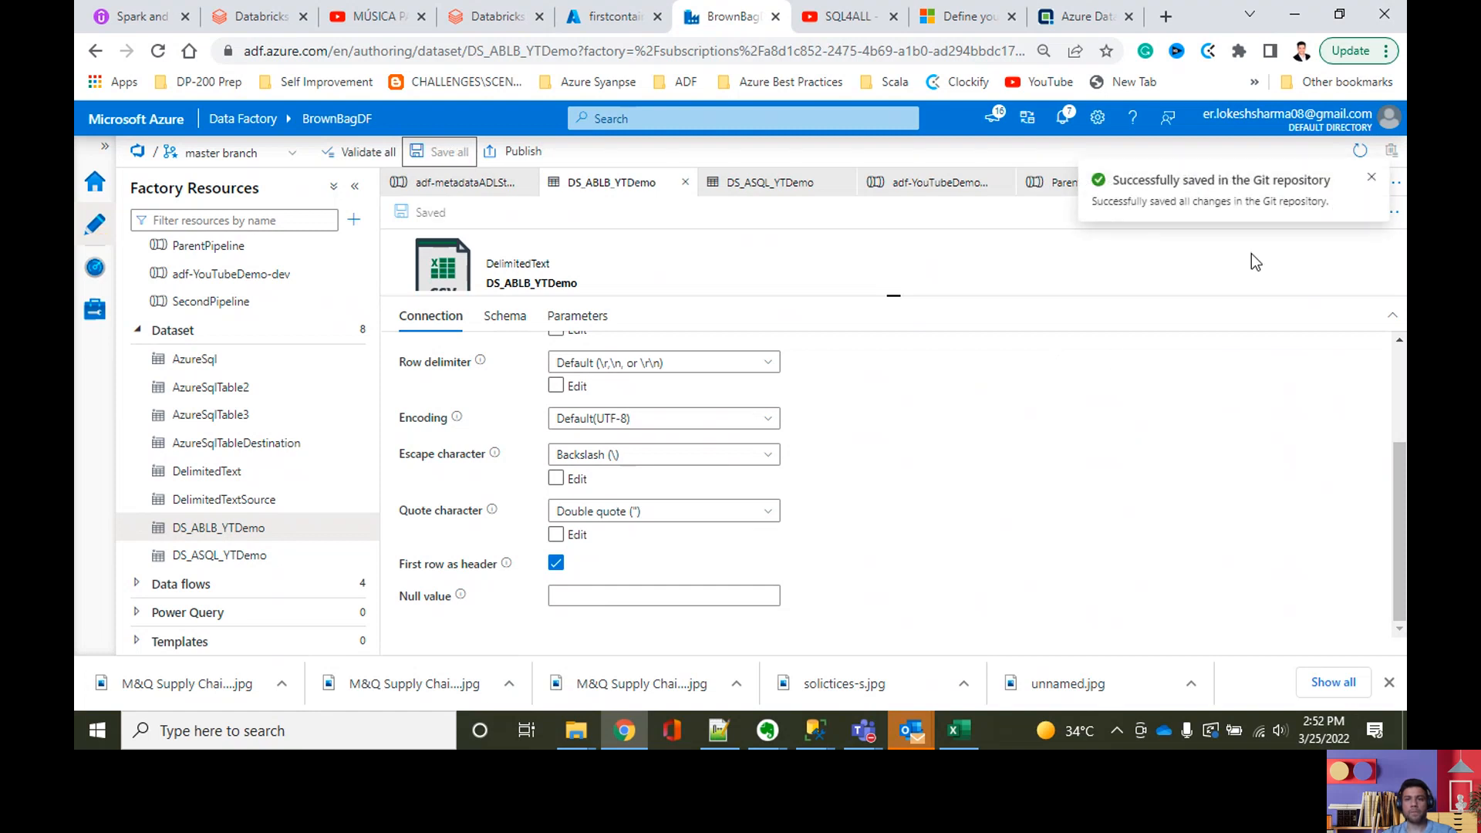
Step: Reopen the adf-YouTubeDemo-dev pipeline, debug it with the saved header setting, and refresh its enlarged output to follow the activity runs
left_click(1371, 178)
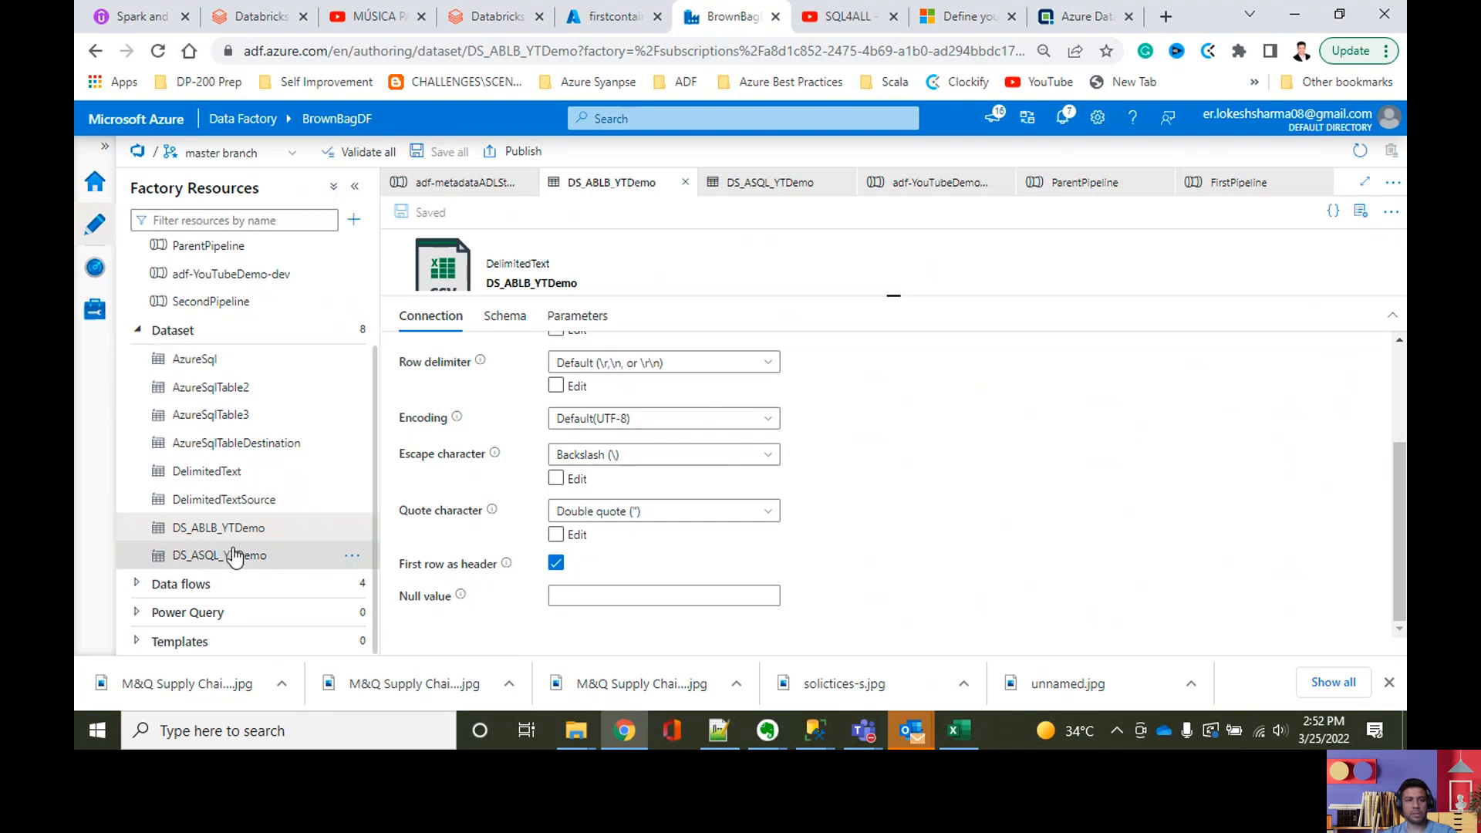
scroll(340, 463, "up", 3)
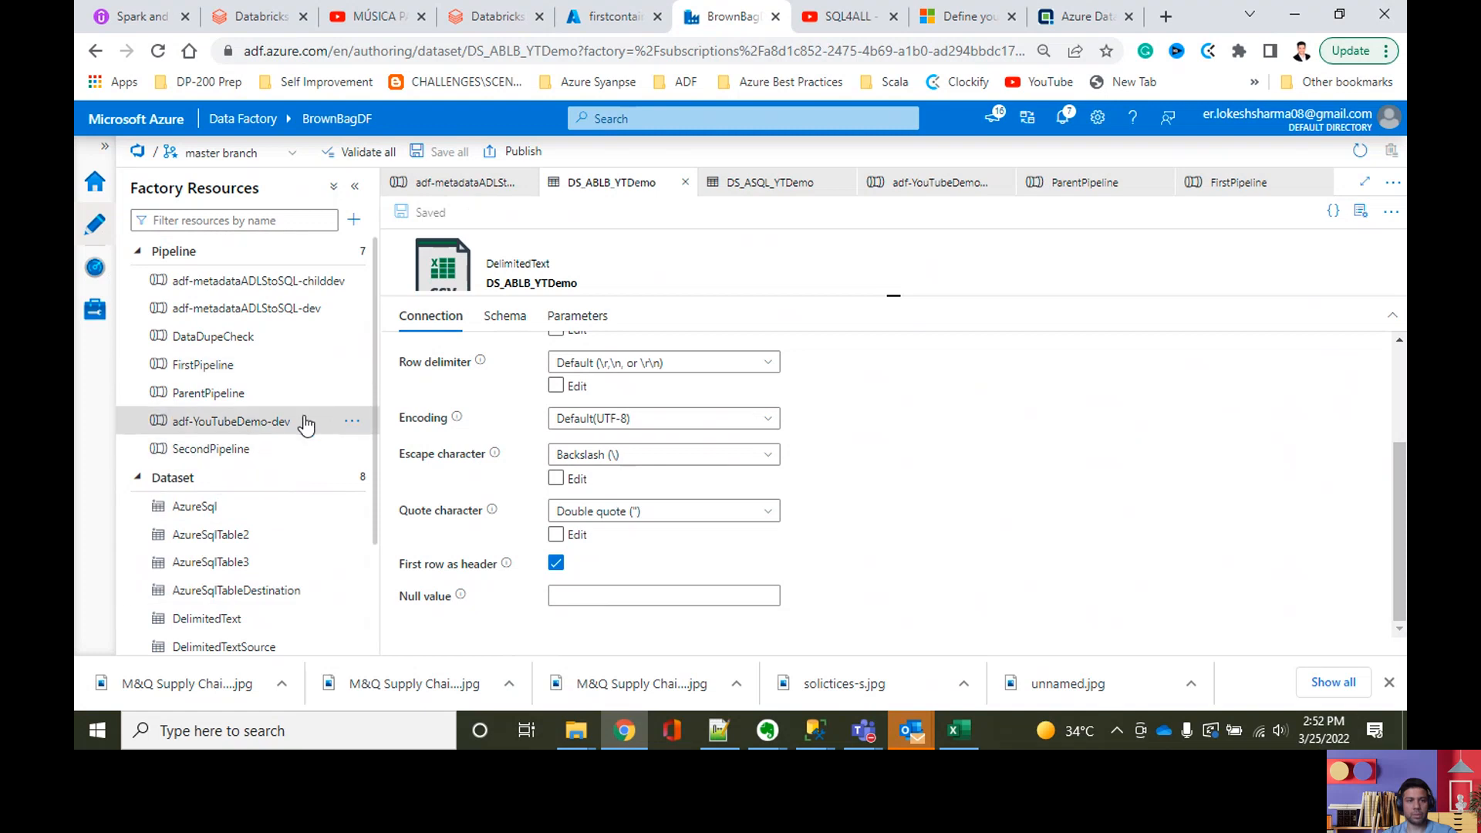
left_click(231, 421)
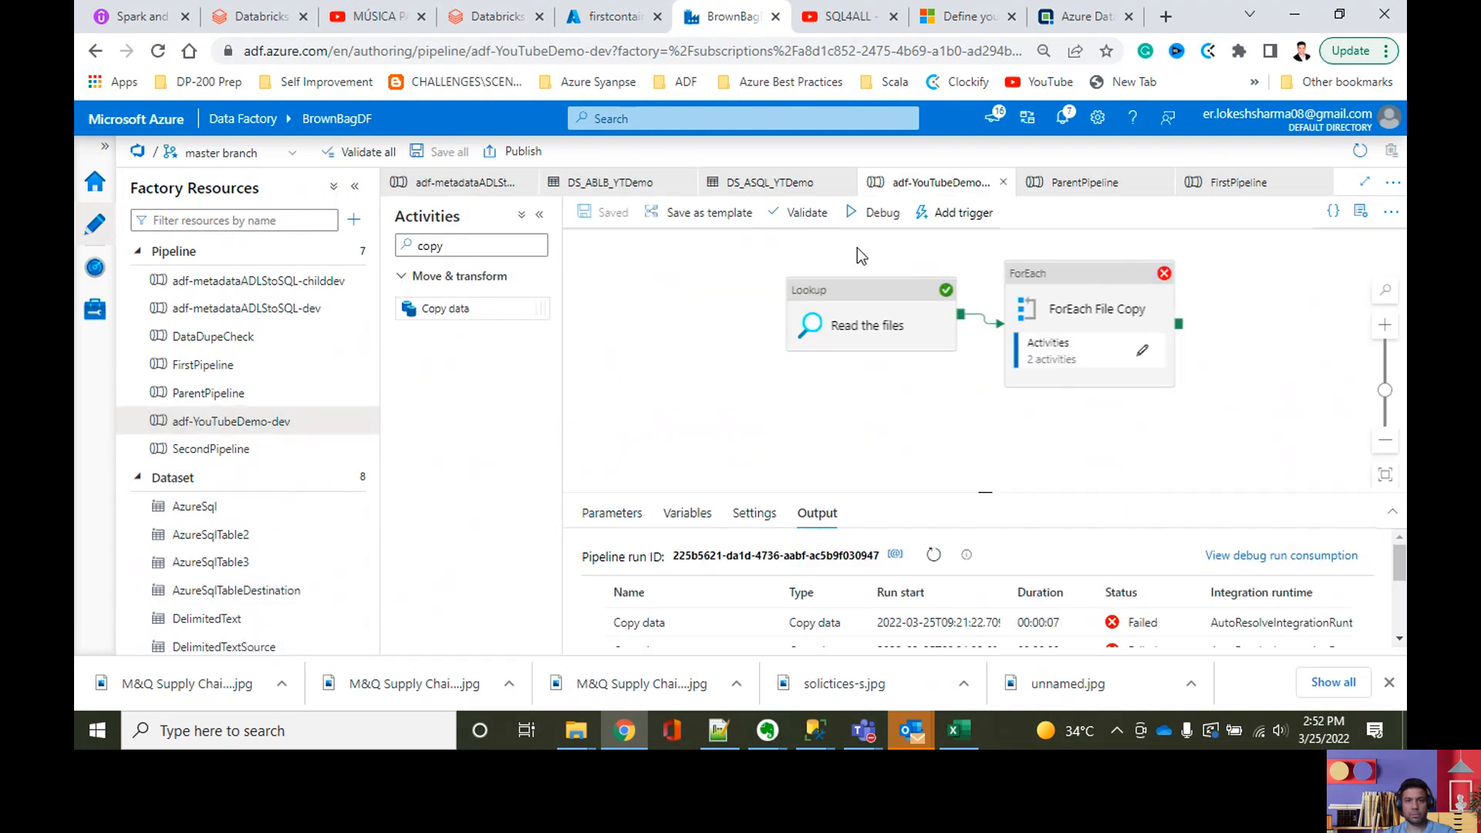
left_click(873, 217)
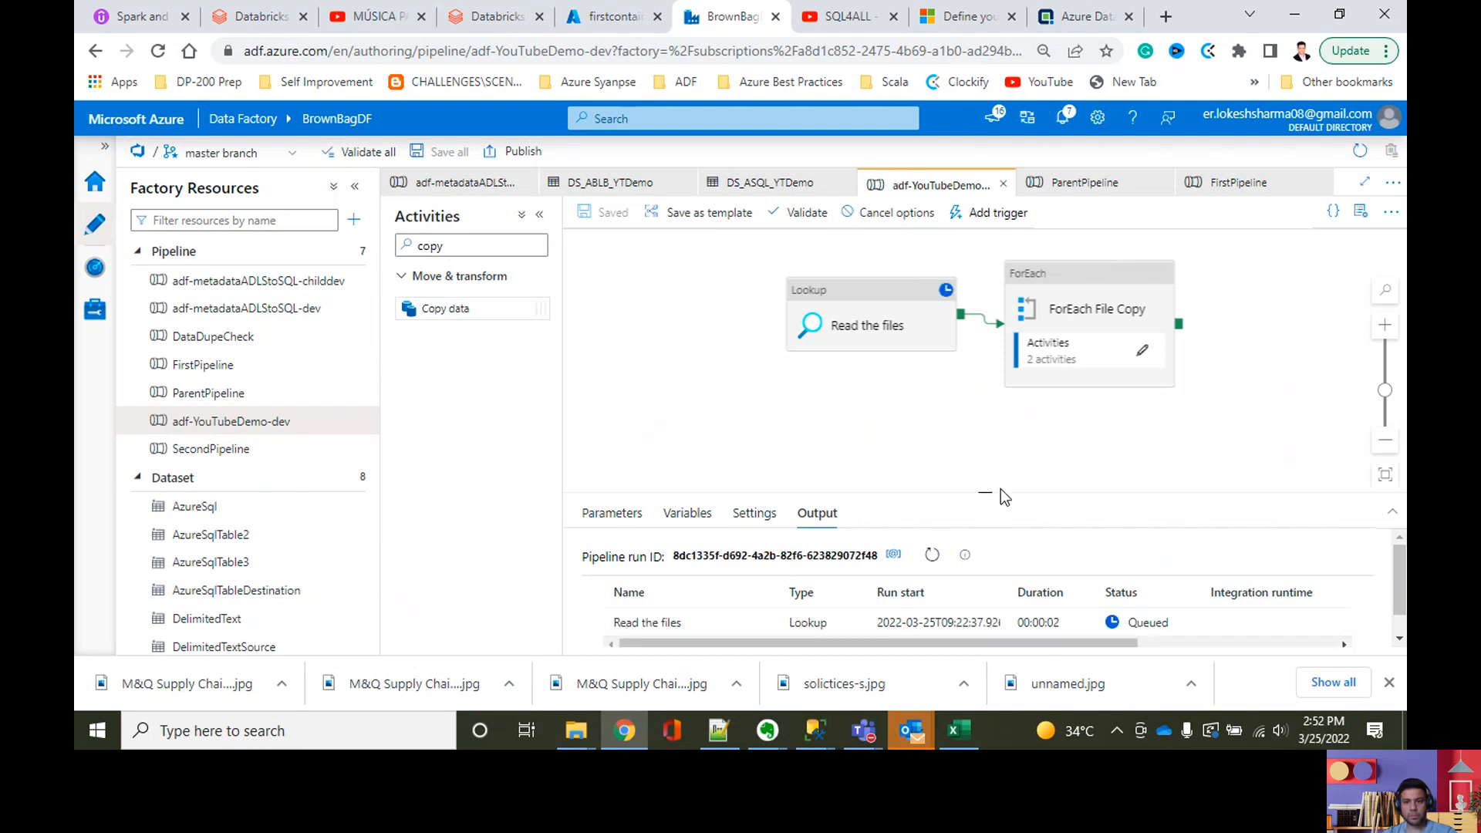
left_click_drag(987, 490, 984, 369)
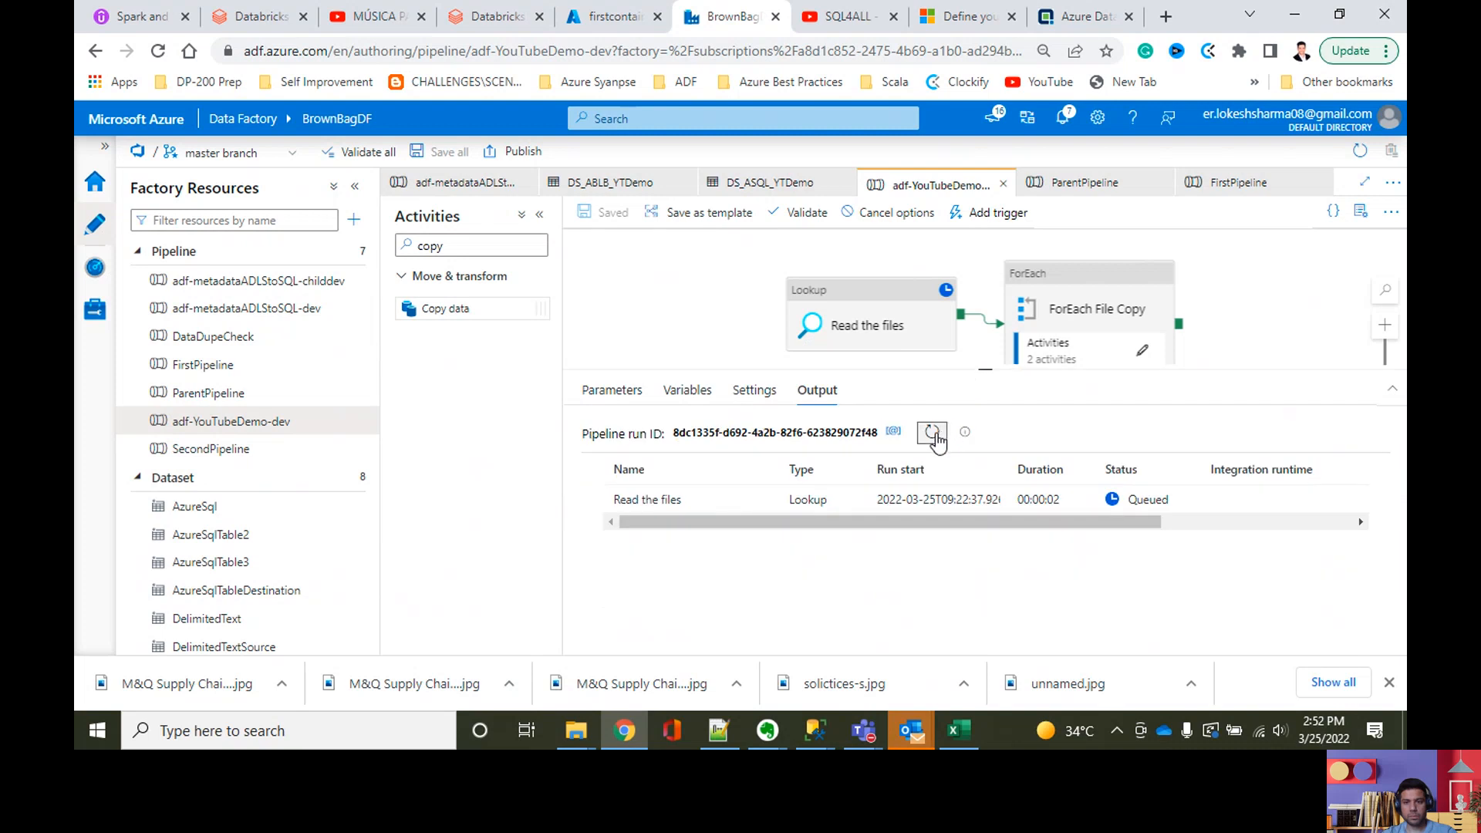
left_click(933, 434)
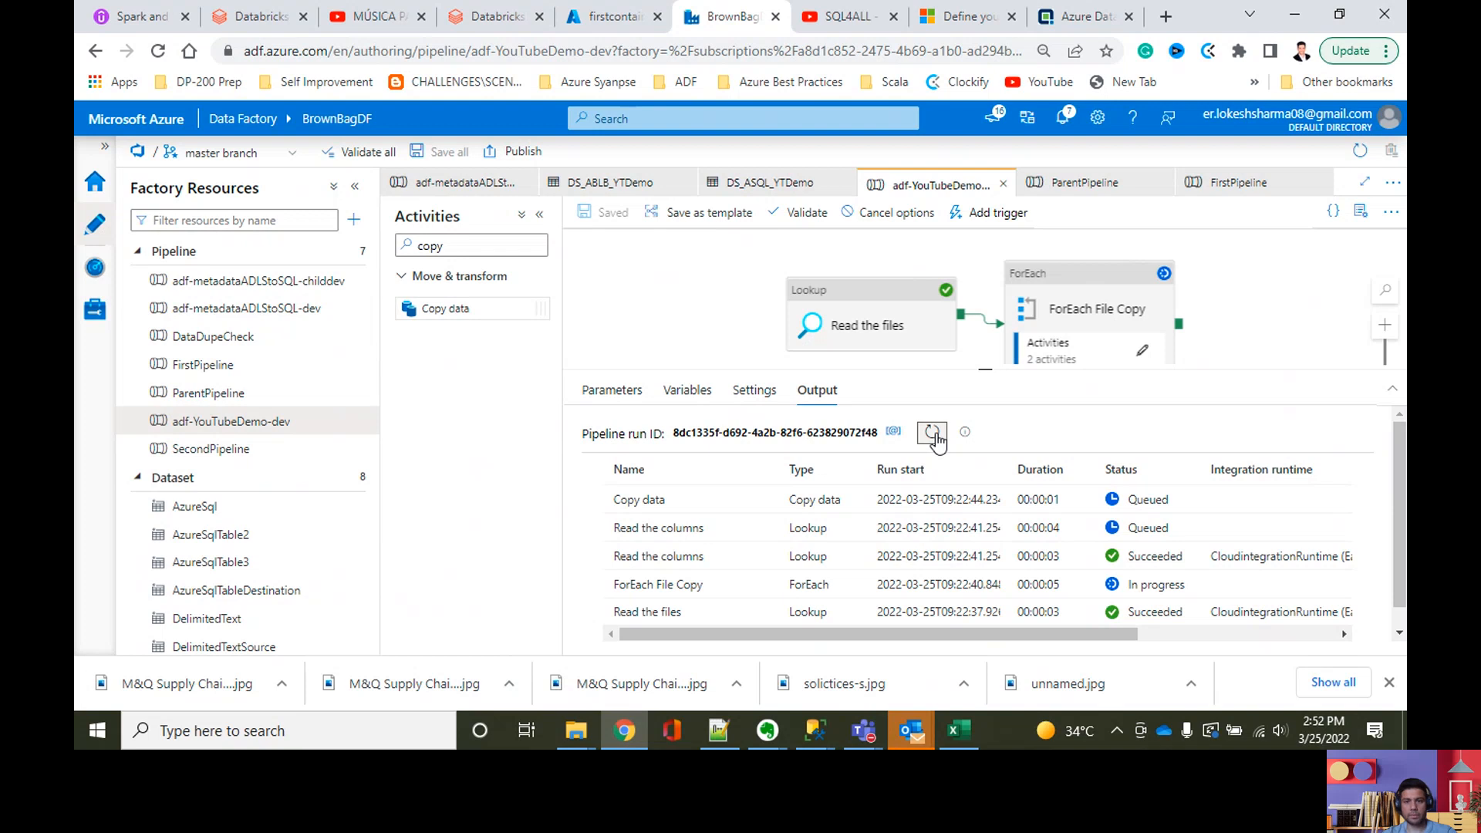
left_click(933, 433)
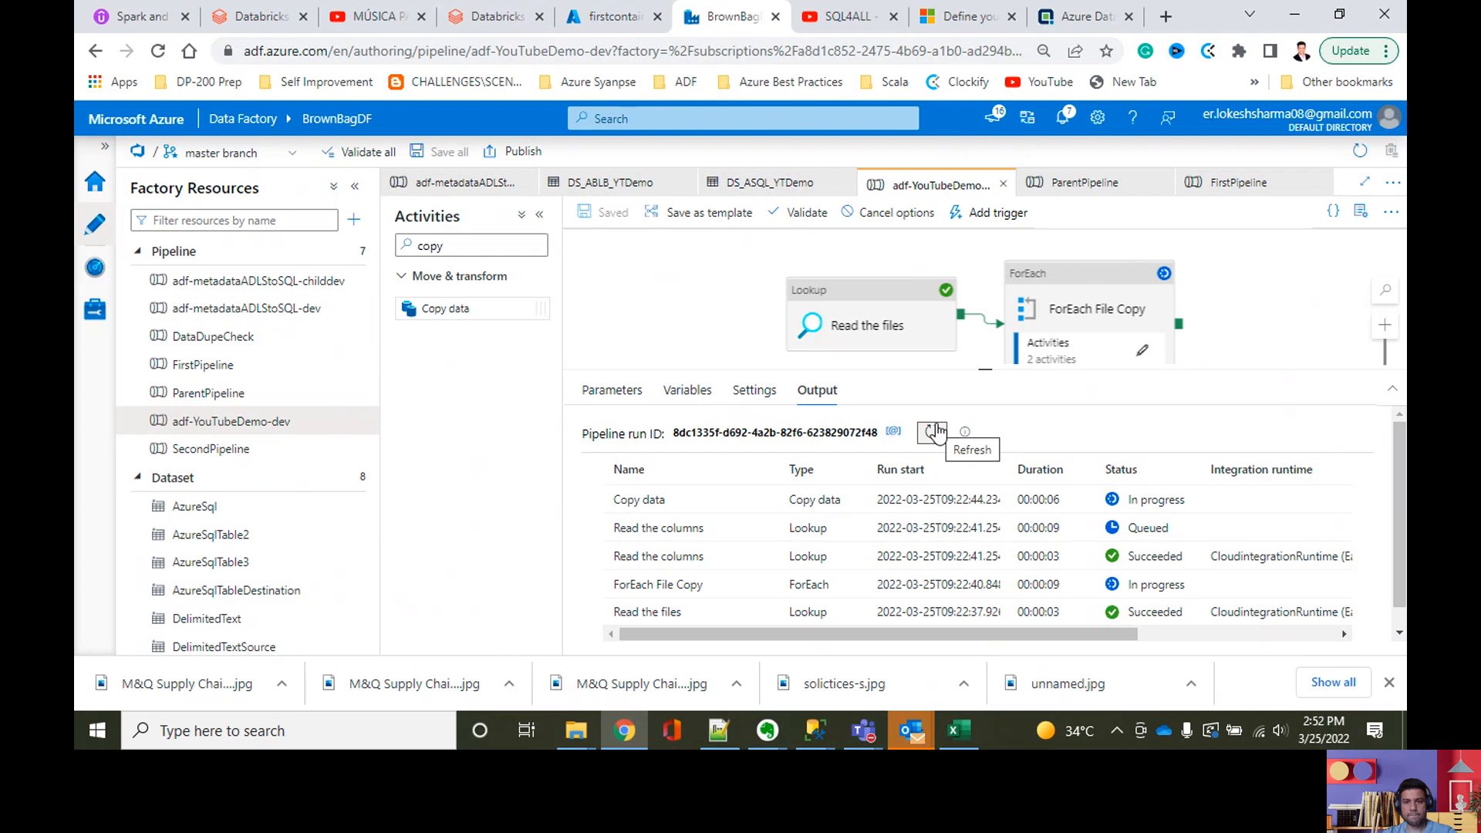
left_click(936, 432)
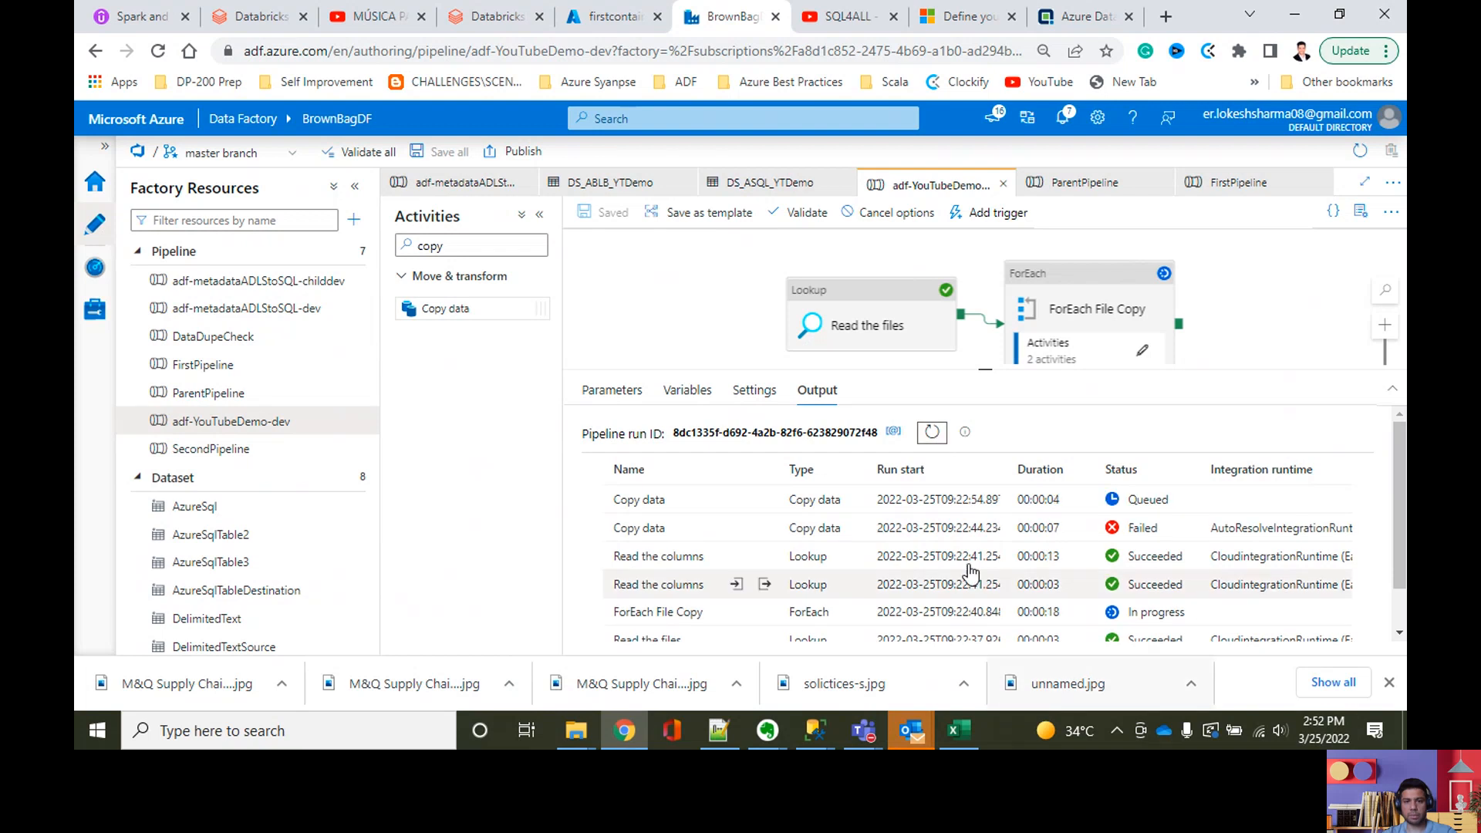
Step: Read the full error details of the failed Copy data run and close them
left_click(741, 526)
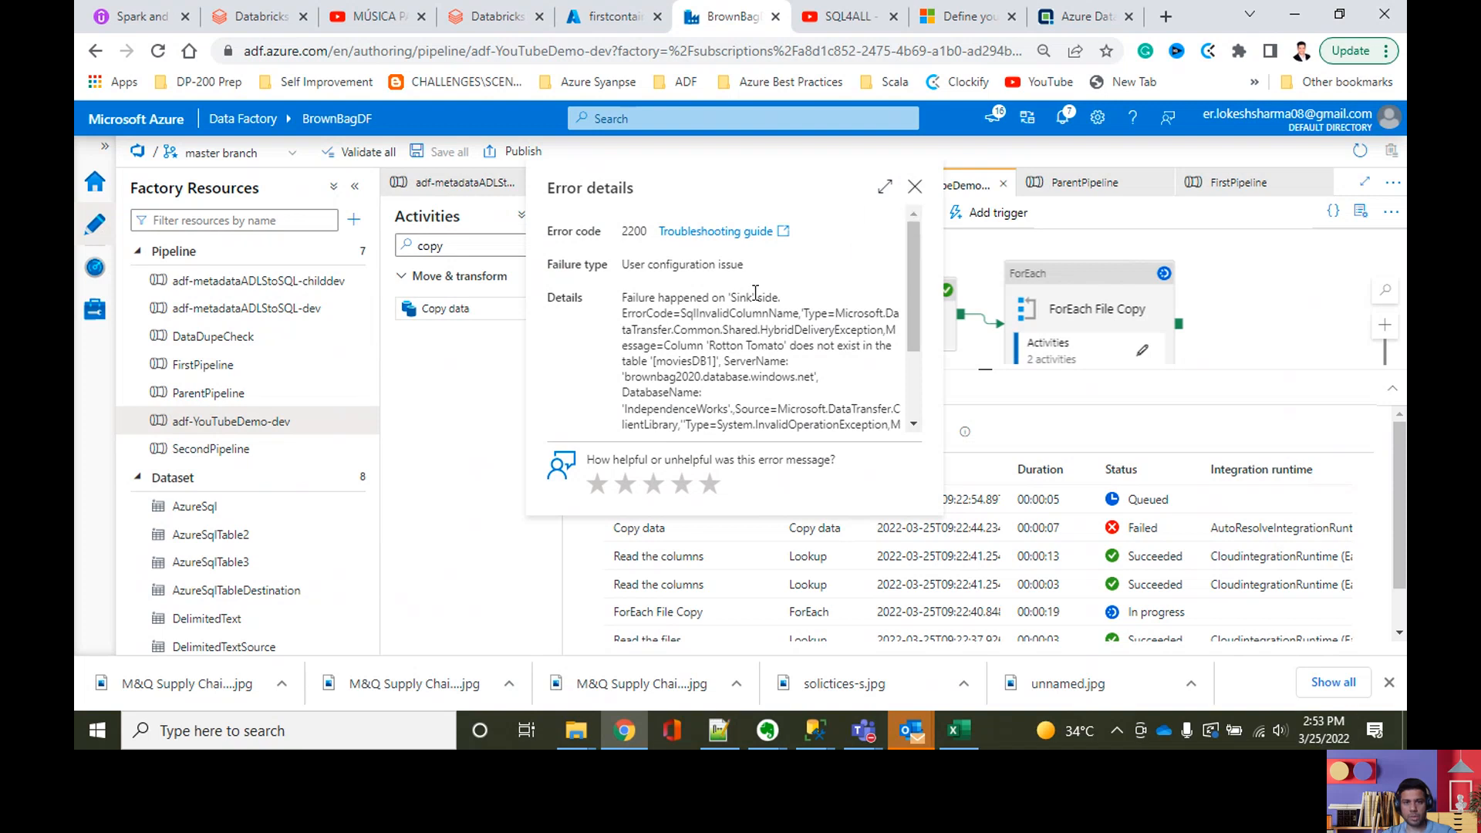
scroll(728, 325, "down", 3)
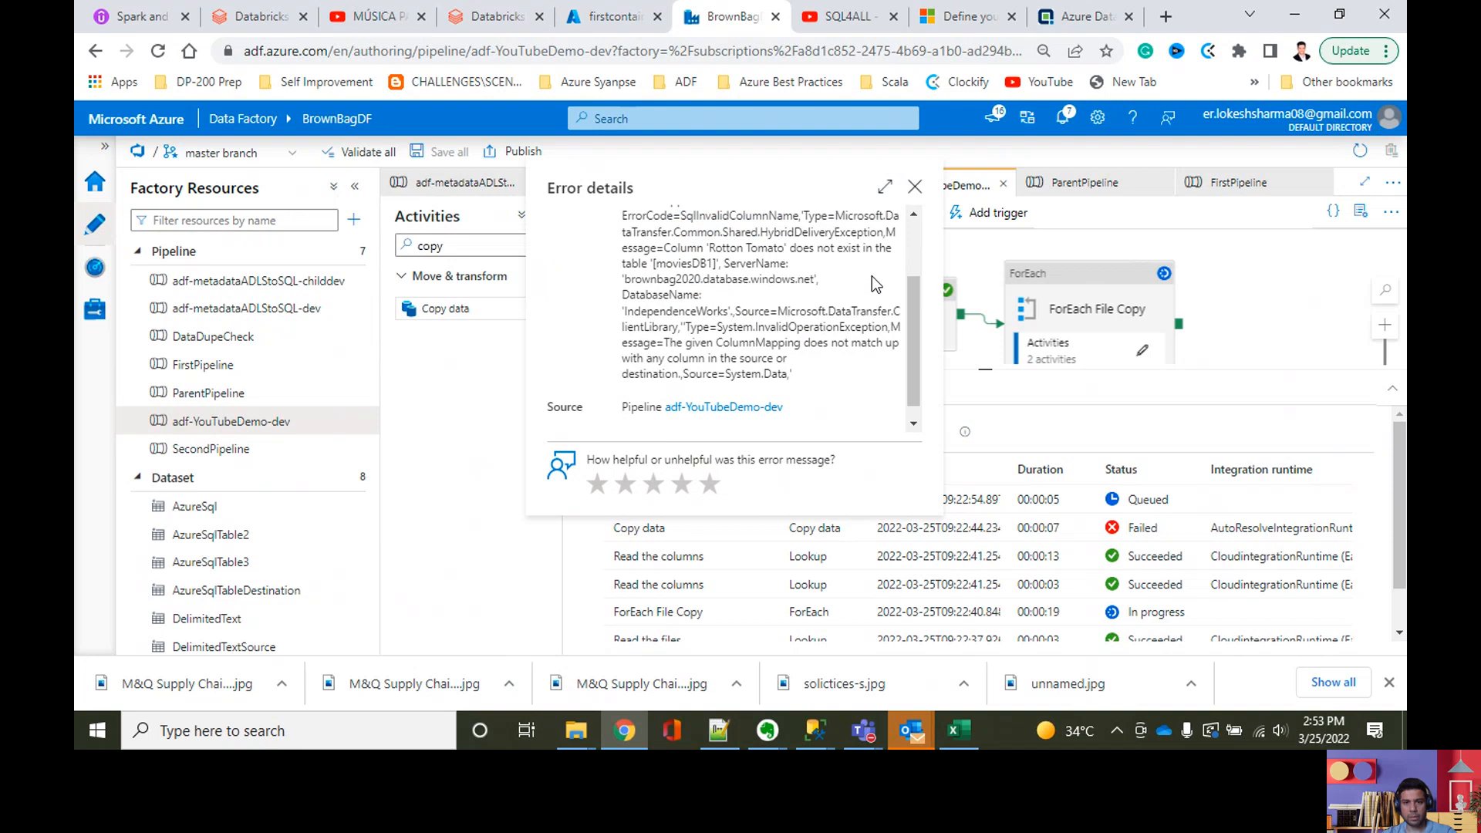
left_click(915, 187)
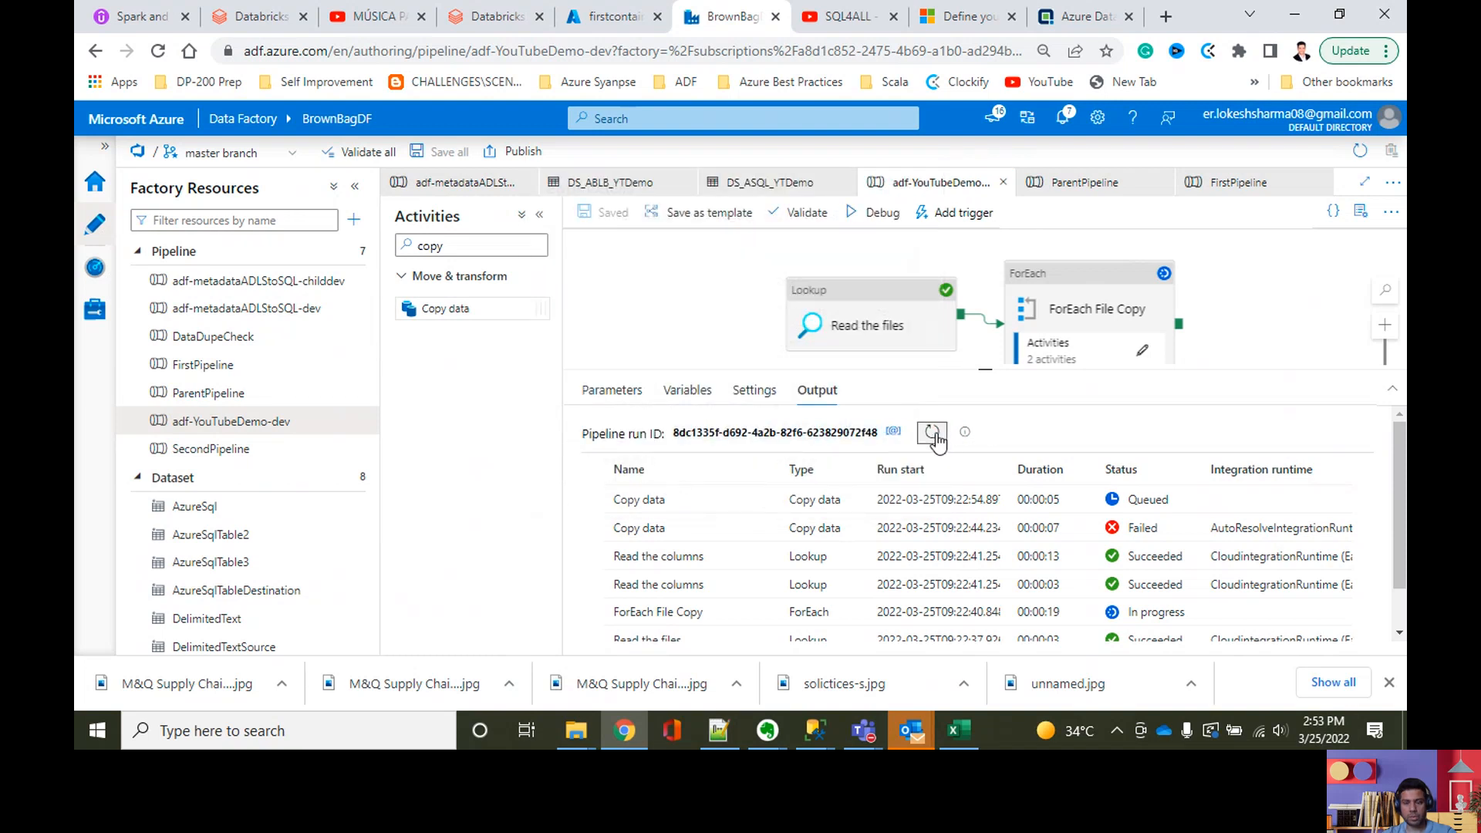
left_click(1140, 351)
left_click(1074, 248)
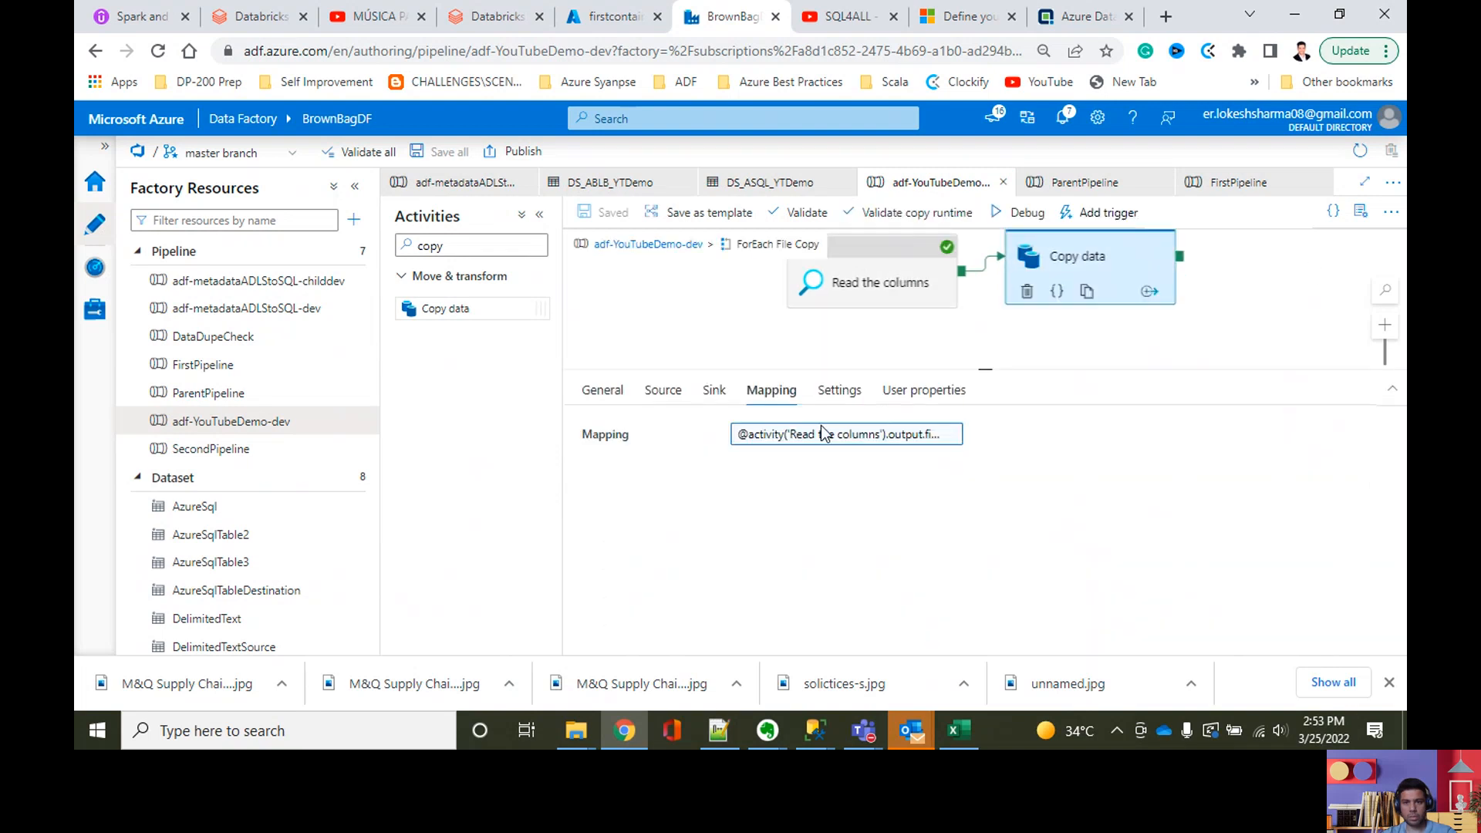
left_click(781, 441)
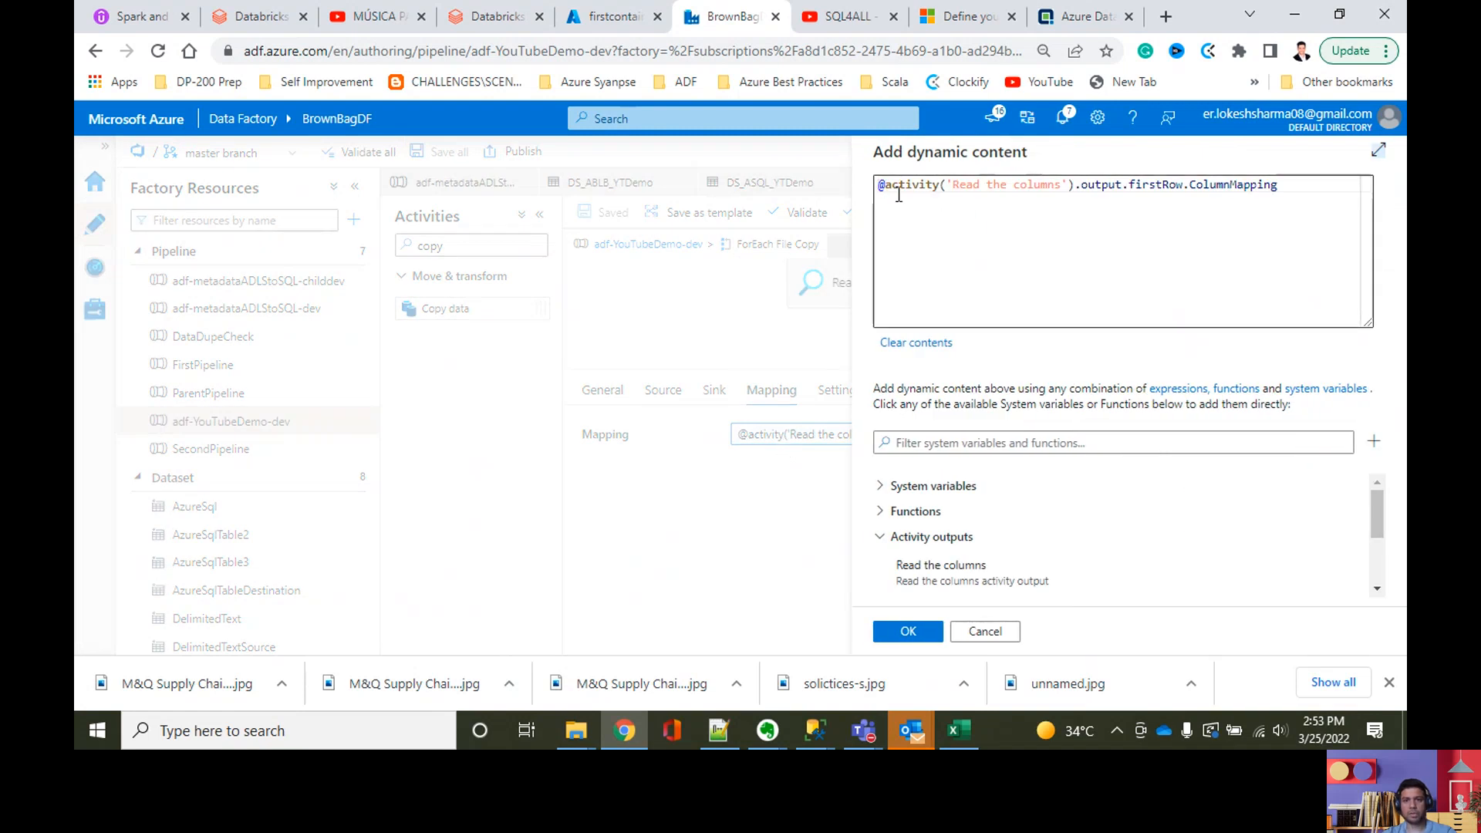
left_click(888, 187)
type("JSON")
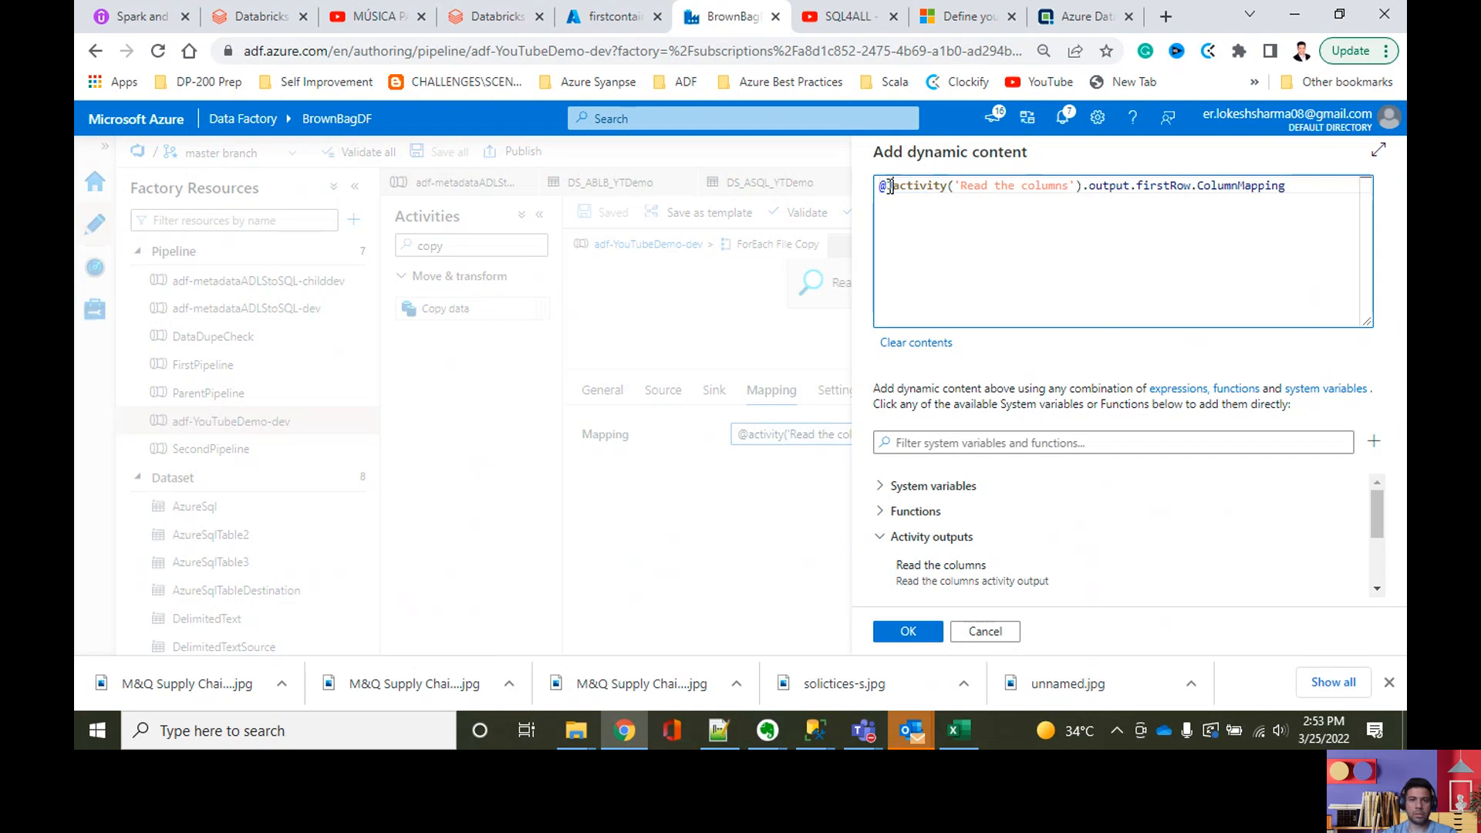
key("BackSpace")
key("BackSpace")
key("BackSpace")
key("BackSpace")
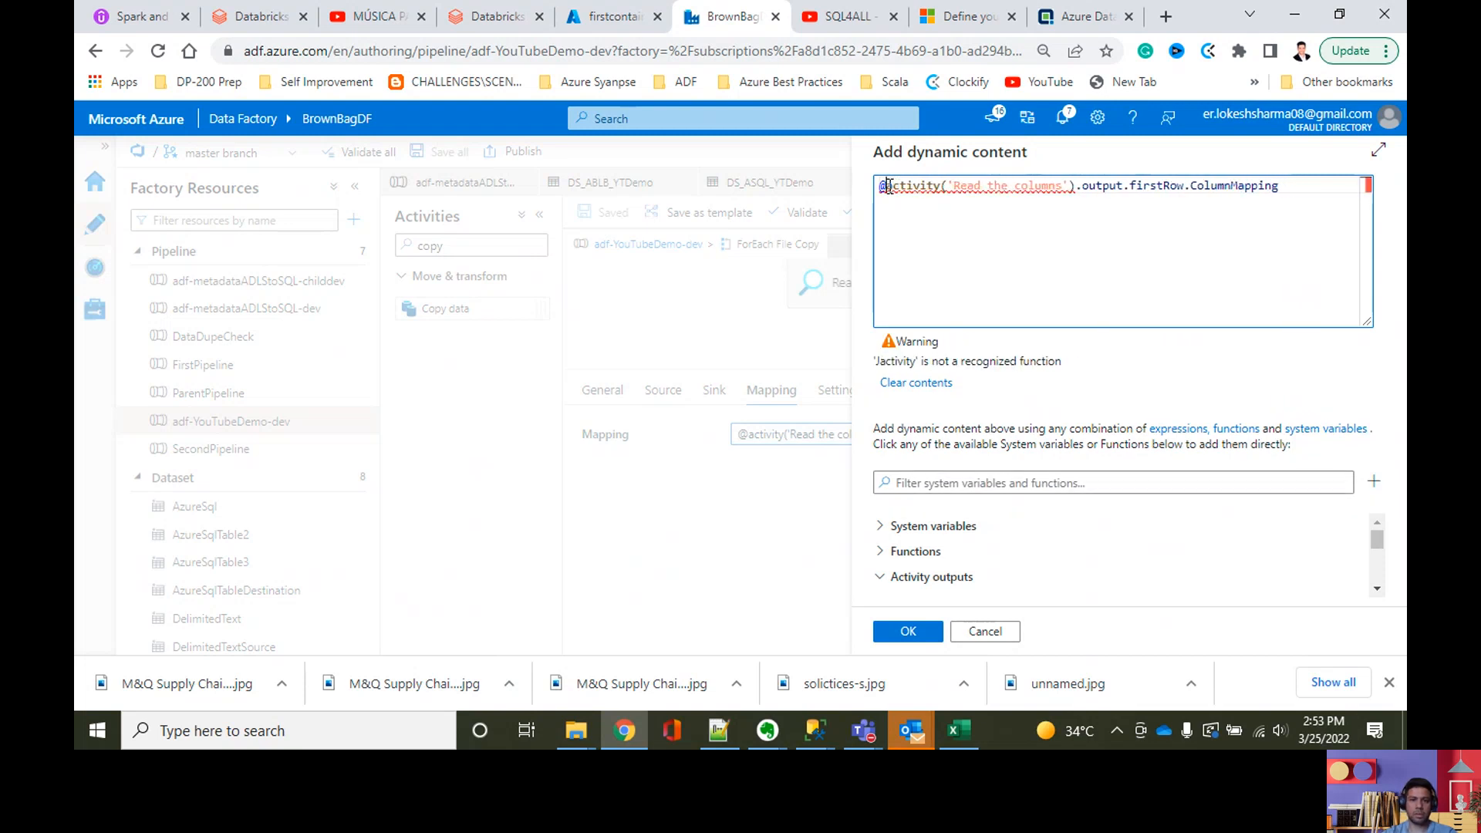
type("json(")
type(")")
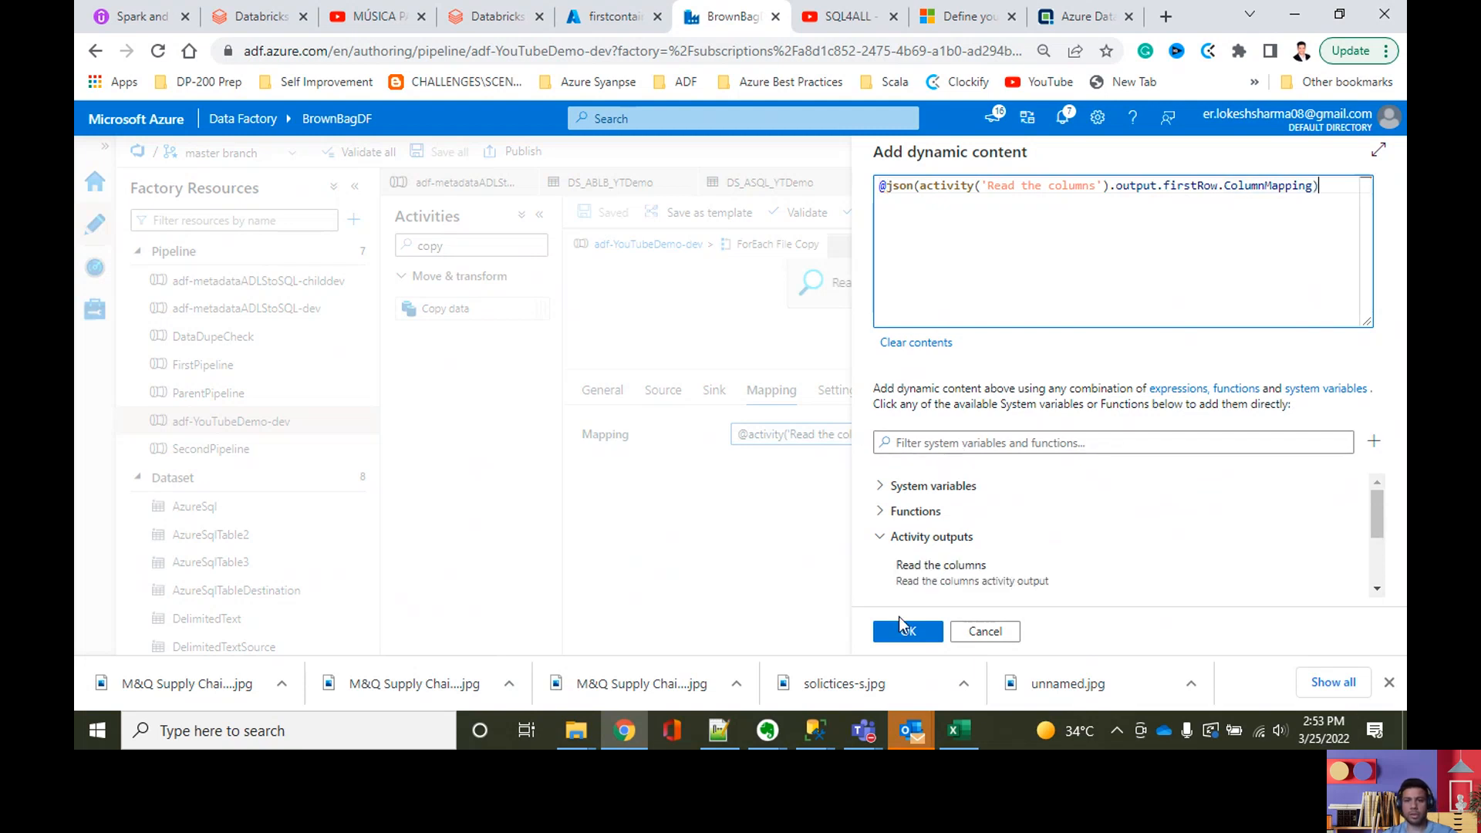
Step: Glance at the mapping JSON in Notepad++, return to Data Factory to accept the mapping expression, and save the pipeline
left_click(718, 730)
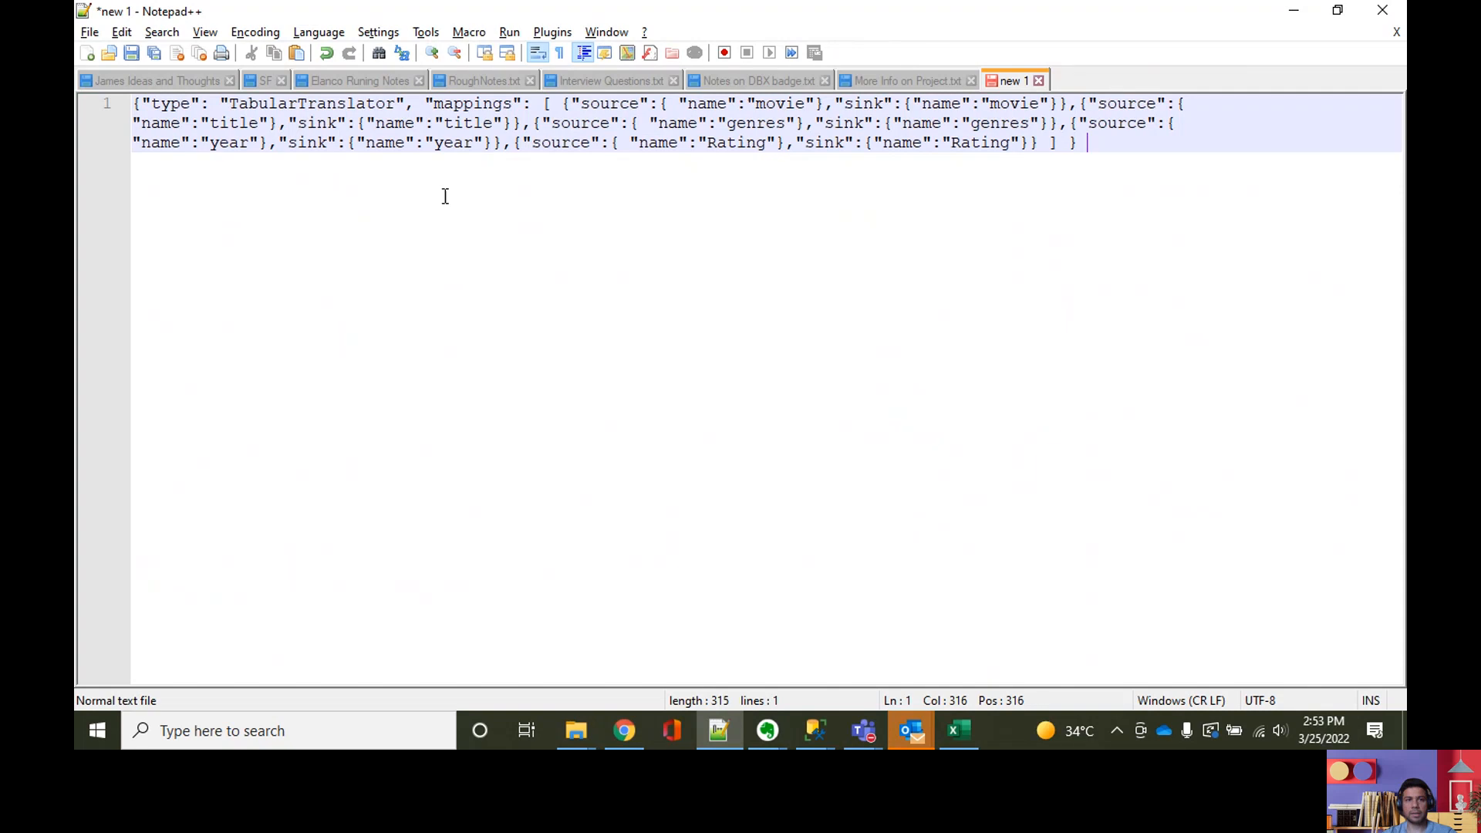
left_click(1294, 13)
left_click(902, 632)
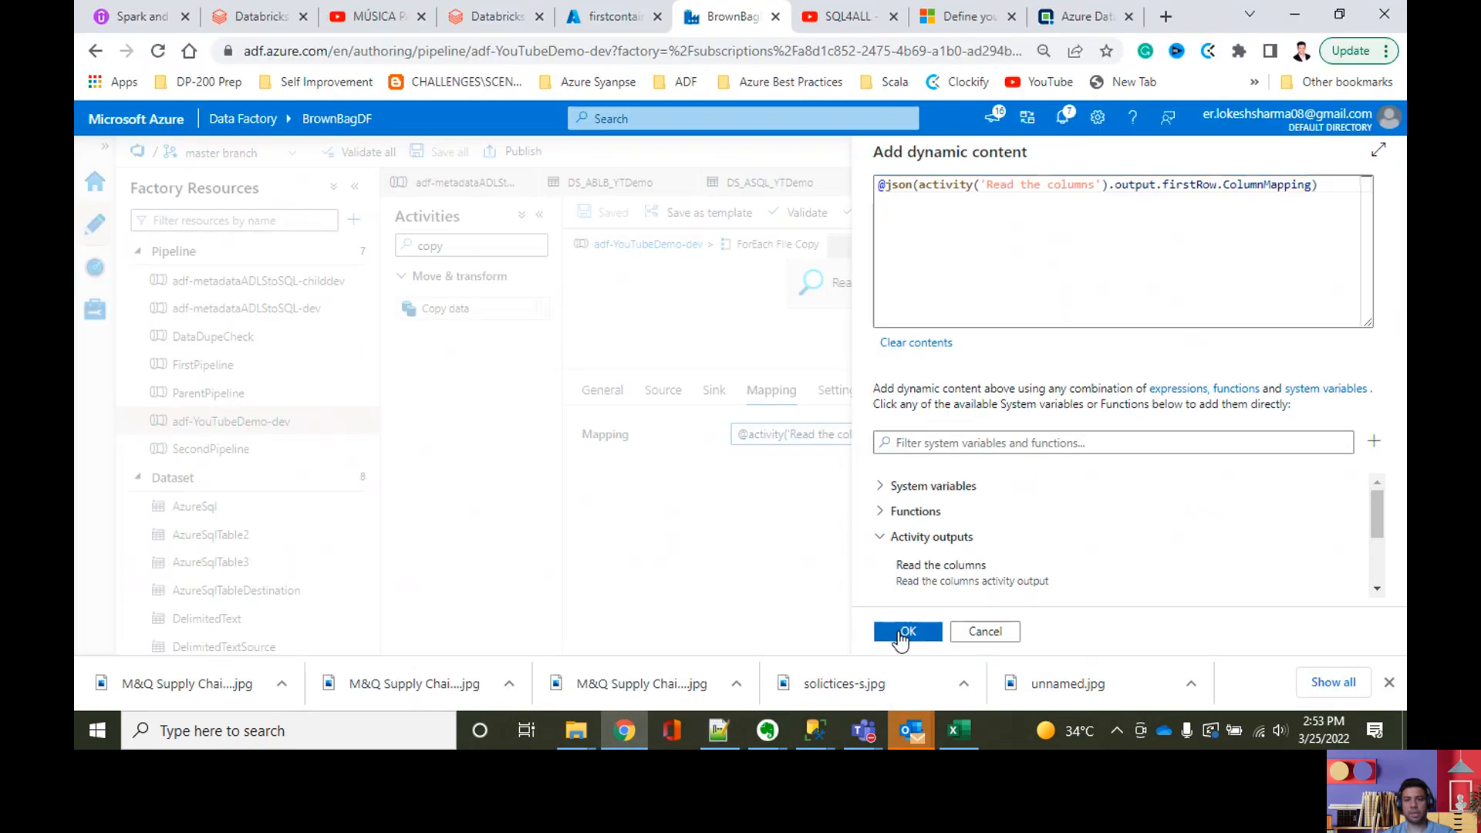
key("ctrl+s")
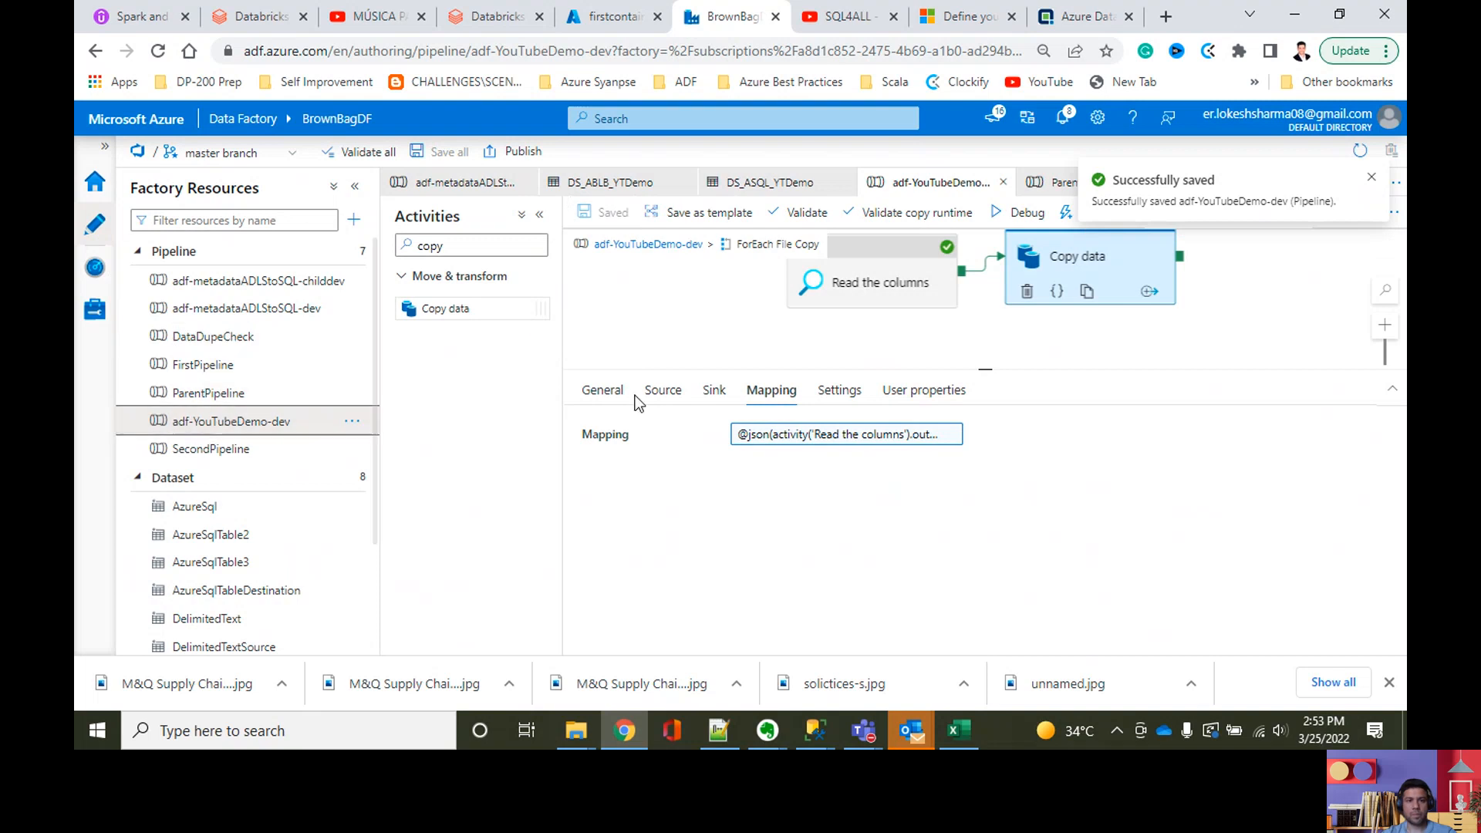
Step: Go back to the top level of adf-YouTubeDemo-dev, debug the pipeline again, and refresh the output until the run ends
left_click(646, 260)
left_click(646, 245)
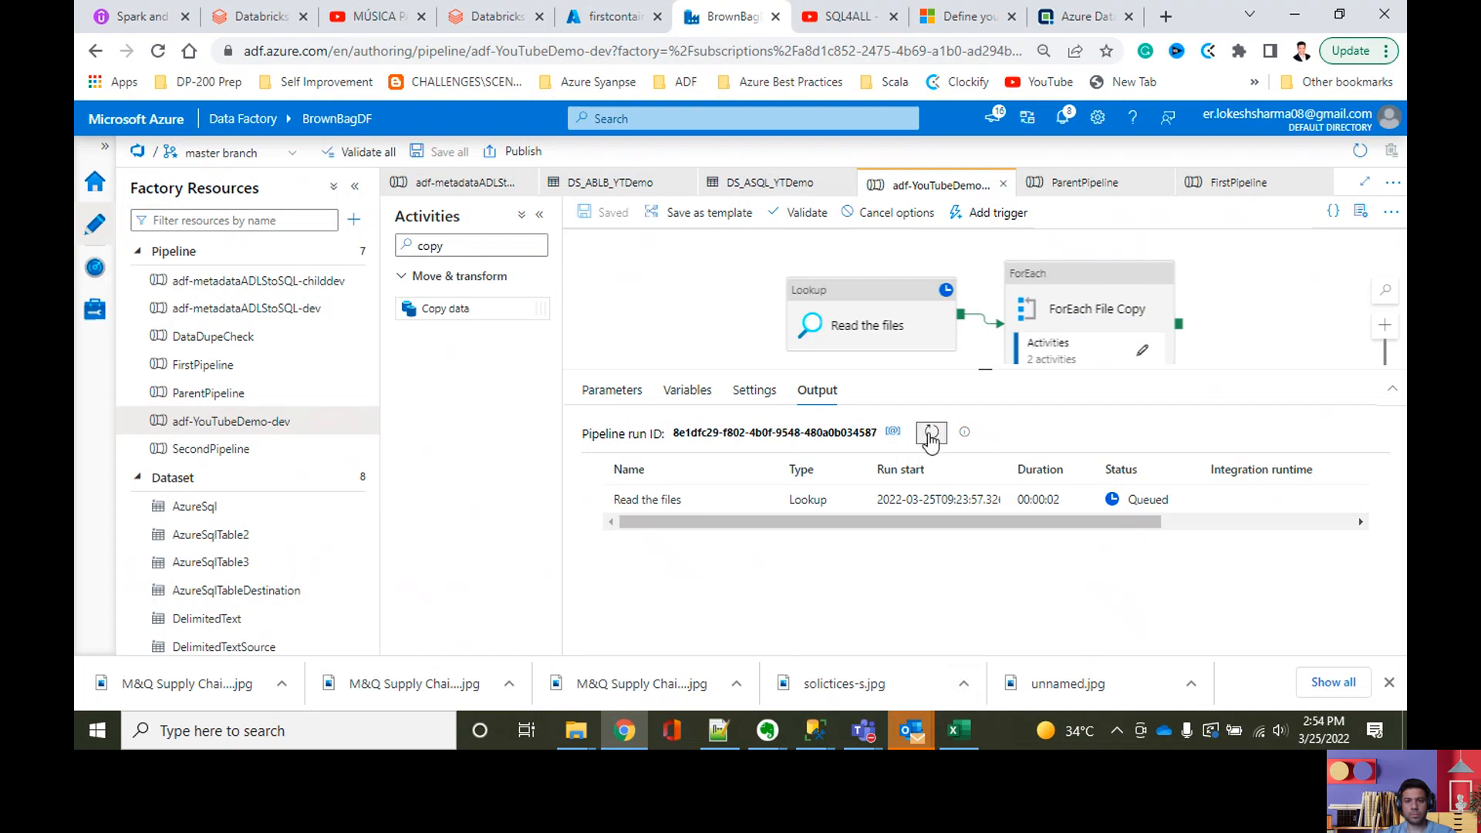
left_click(930, 434)
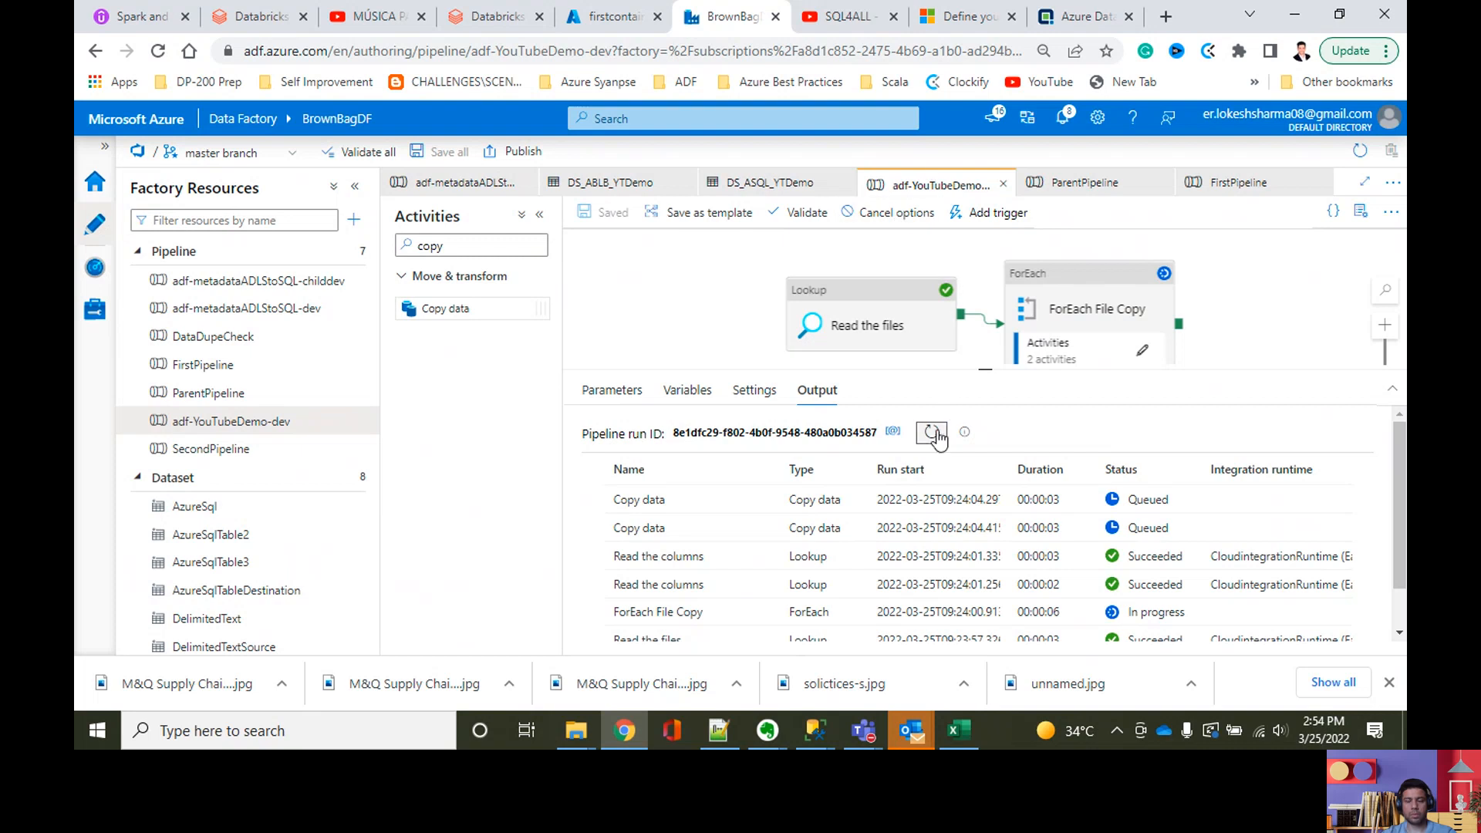
left_click(930, 433)
left_click(932, 433)
left_click(931, 433)
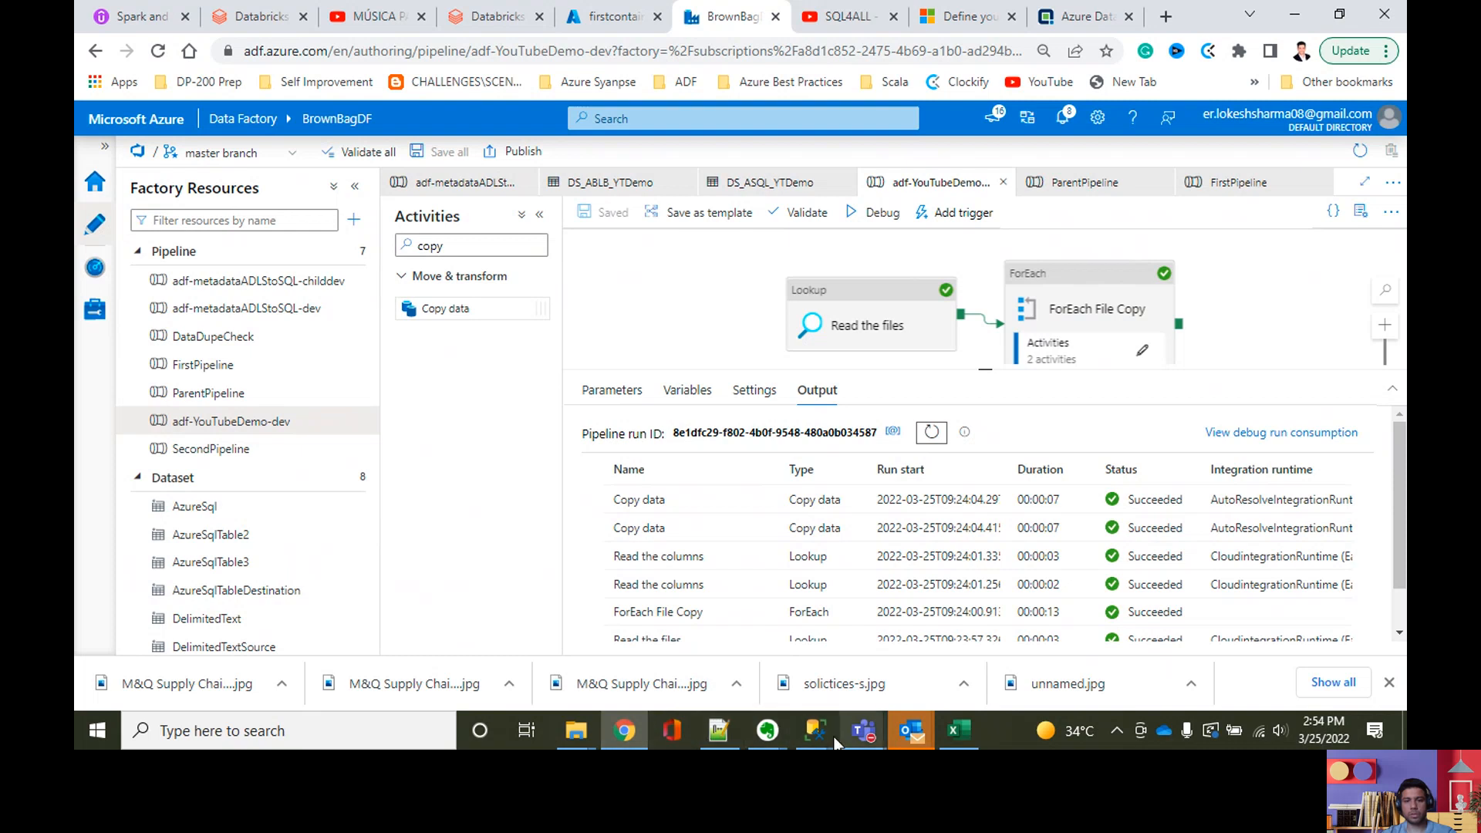
Step: Switch to the brownbag2020 query window in SQL Server Management Studio and list the rows of [dbo].[moviesDB2]
mouse_move(818, 731)
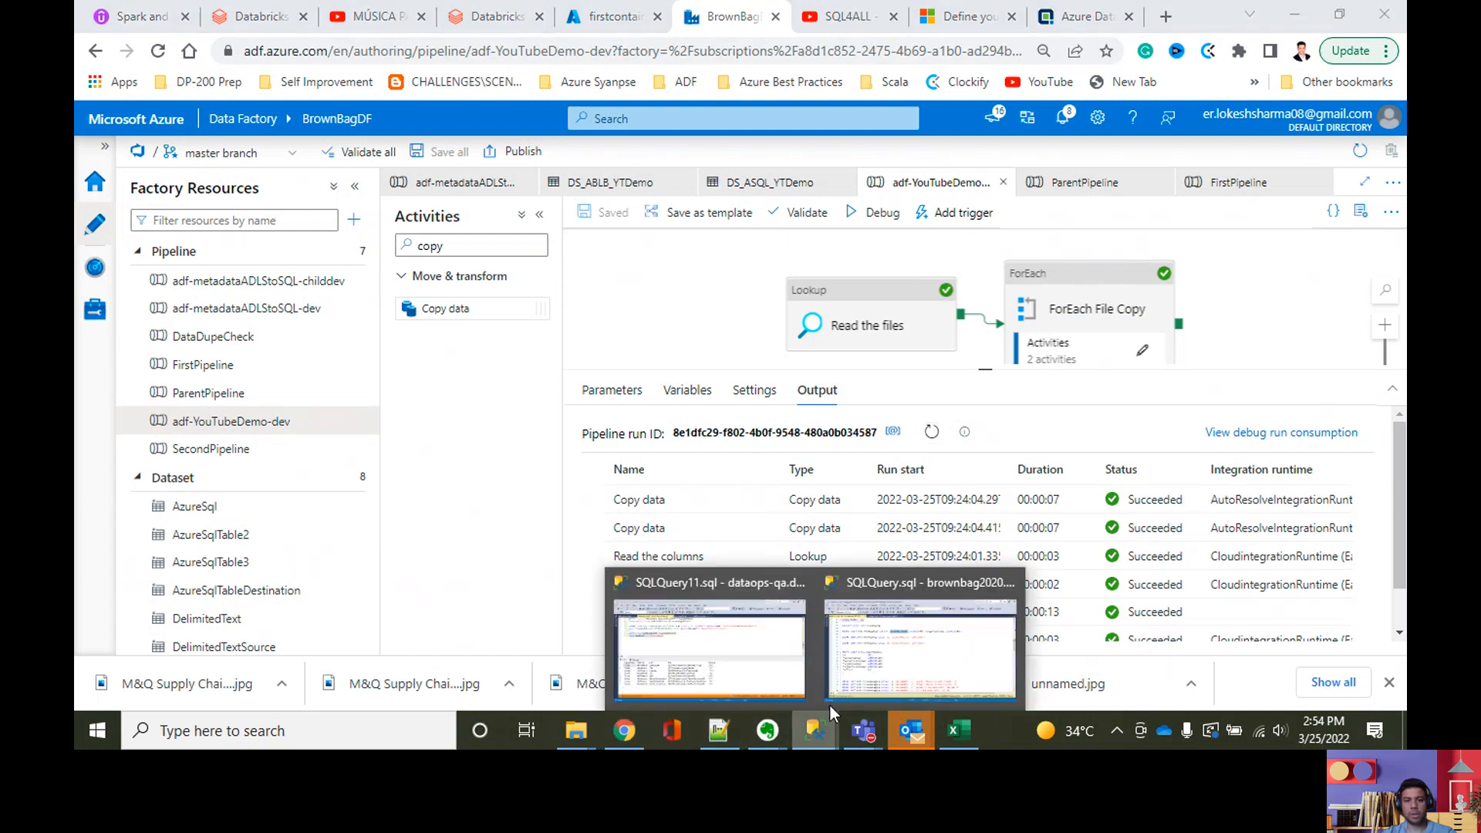
left_click(882, 654)
left_click(579, 390)
scroll(579, 393, "down", 20)
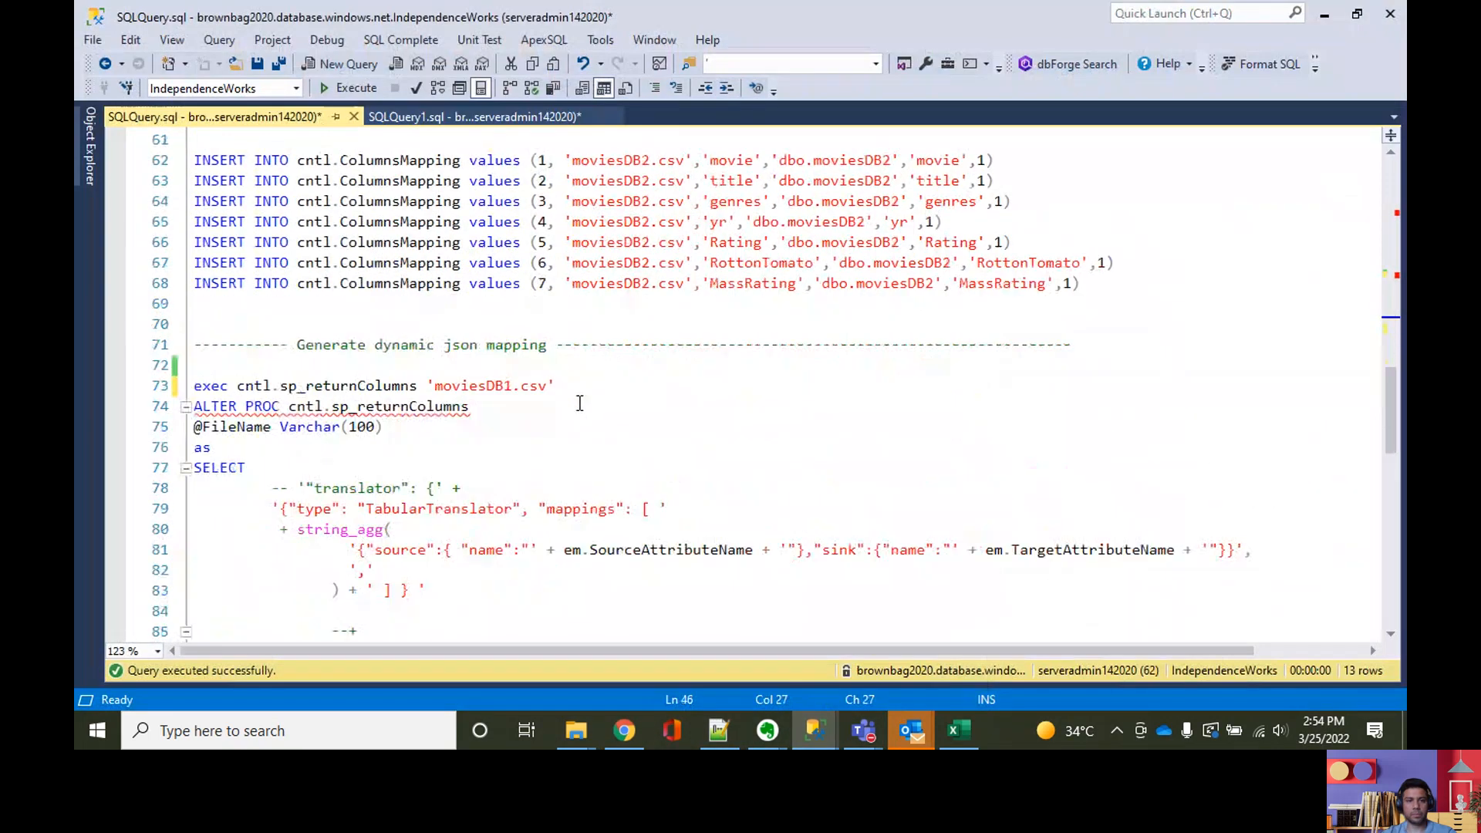
left_click_drag(476, 427, 324, 429)
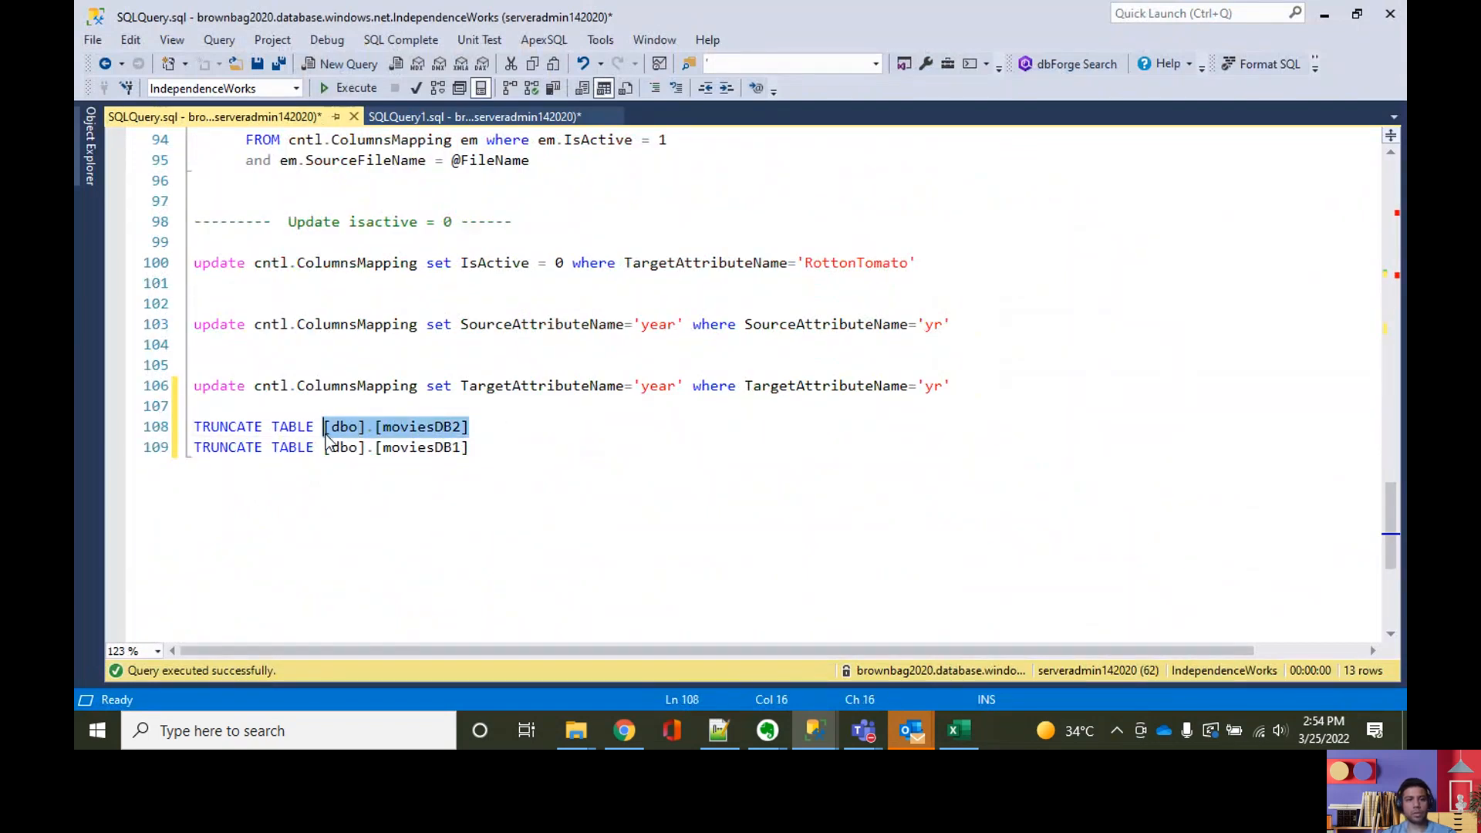
key("F5")
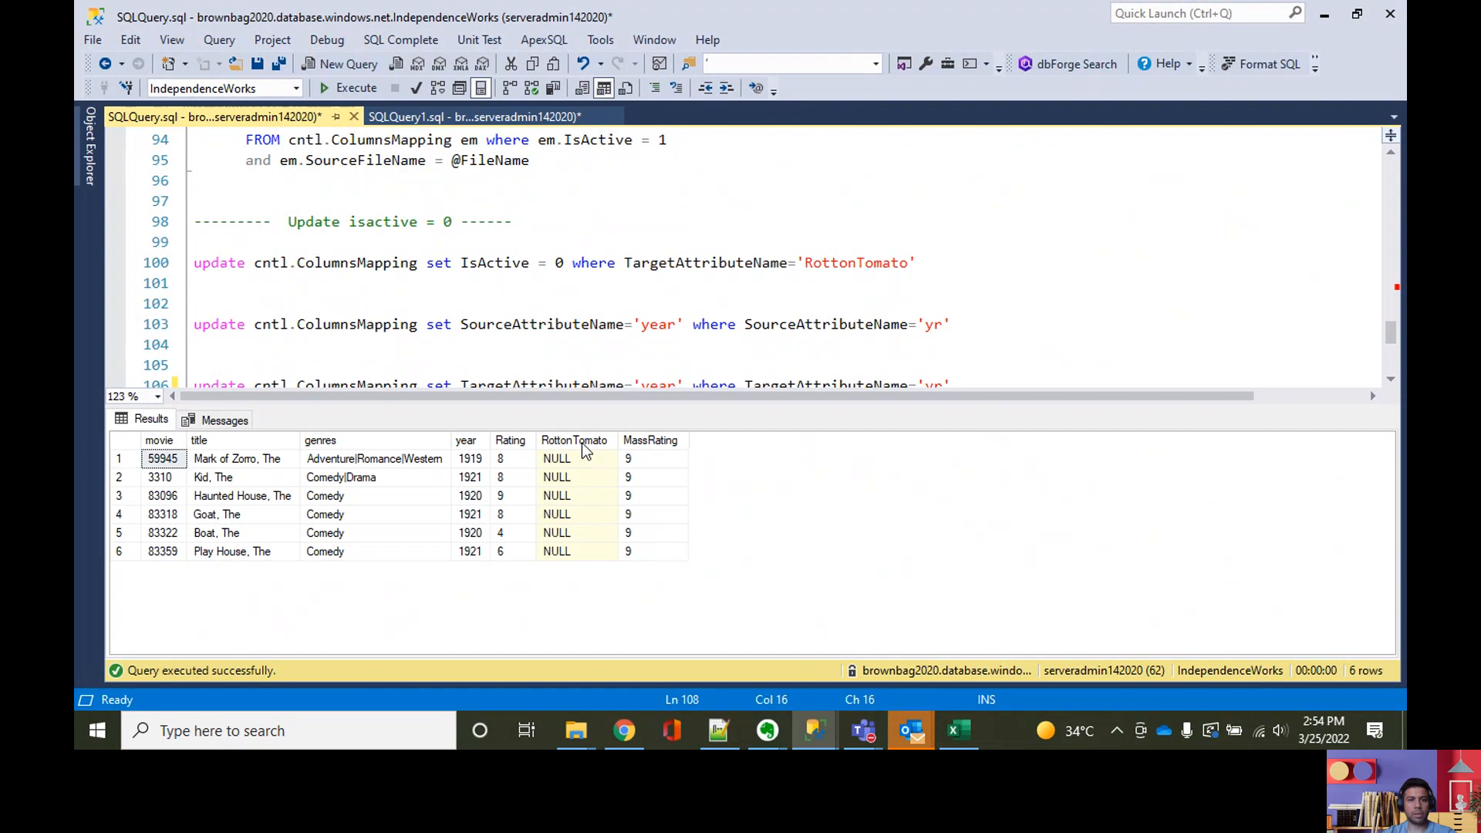
Step: List the rows of [dbo].[moviesDB1] and select its RottonTomato values in the results
scroll(580, 340, "down", 4)
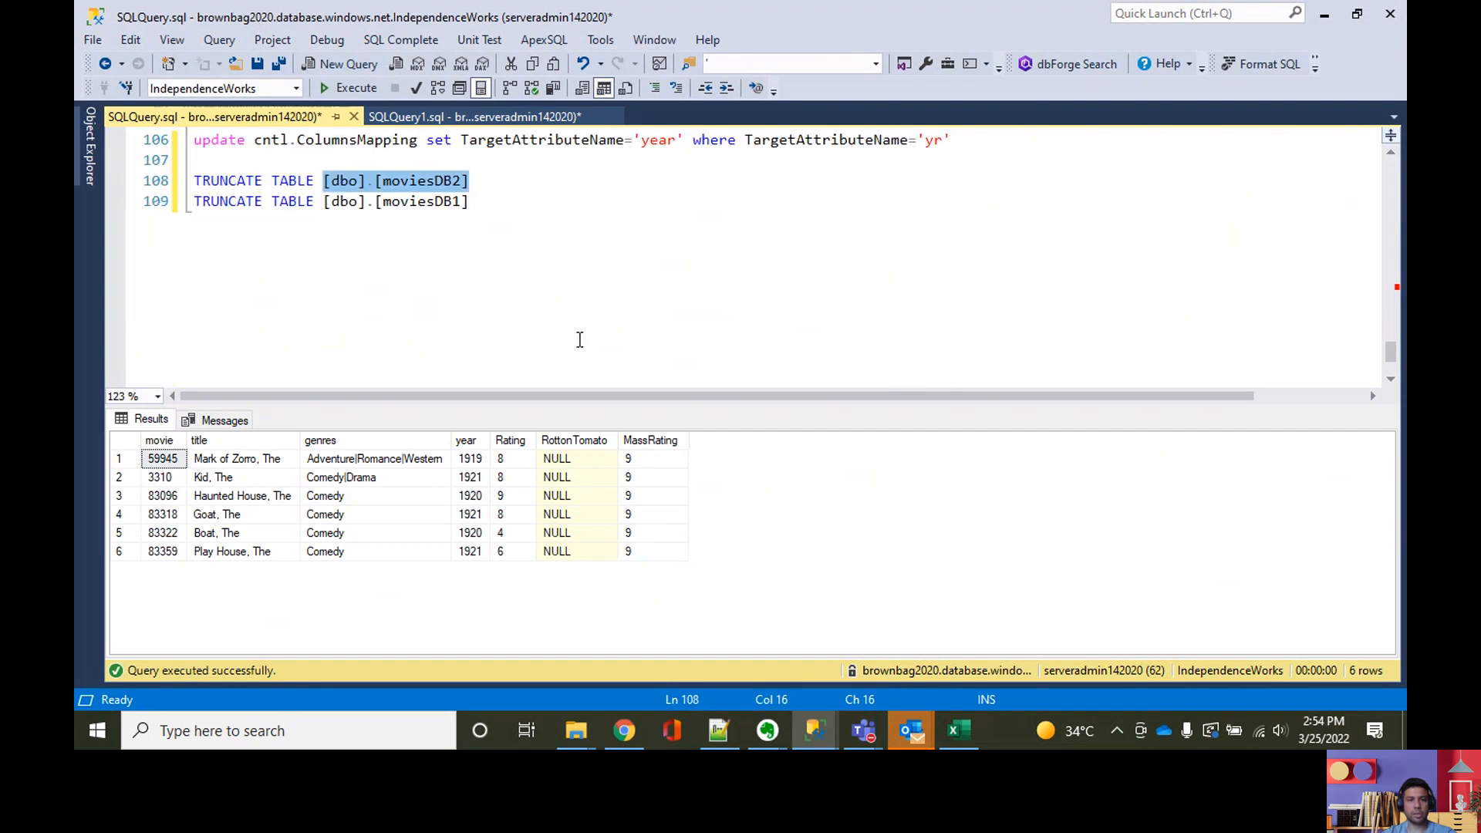
left_click_drag(481, 212, 324, 226)
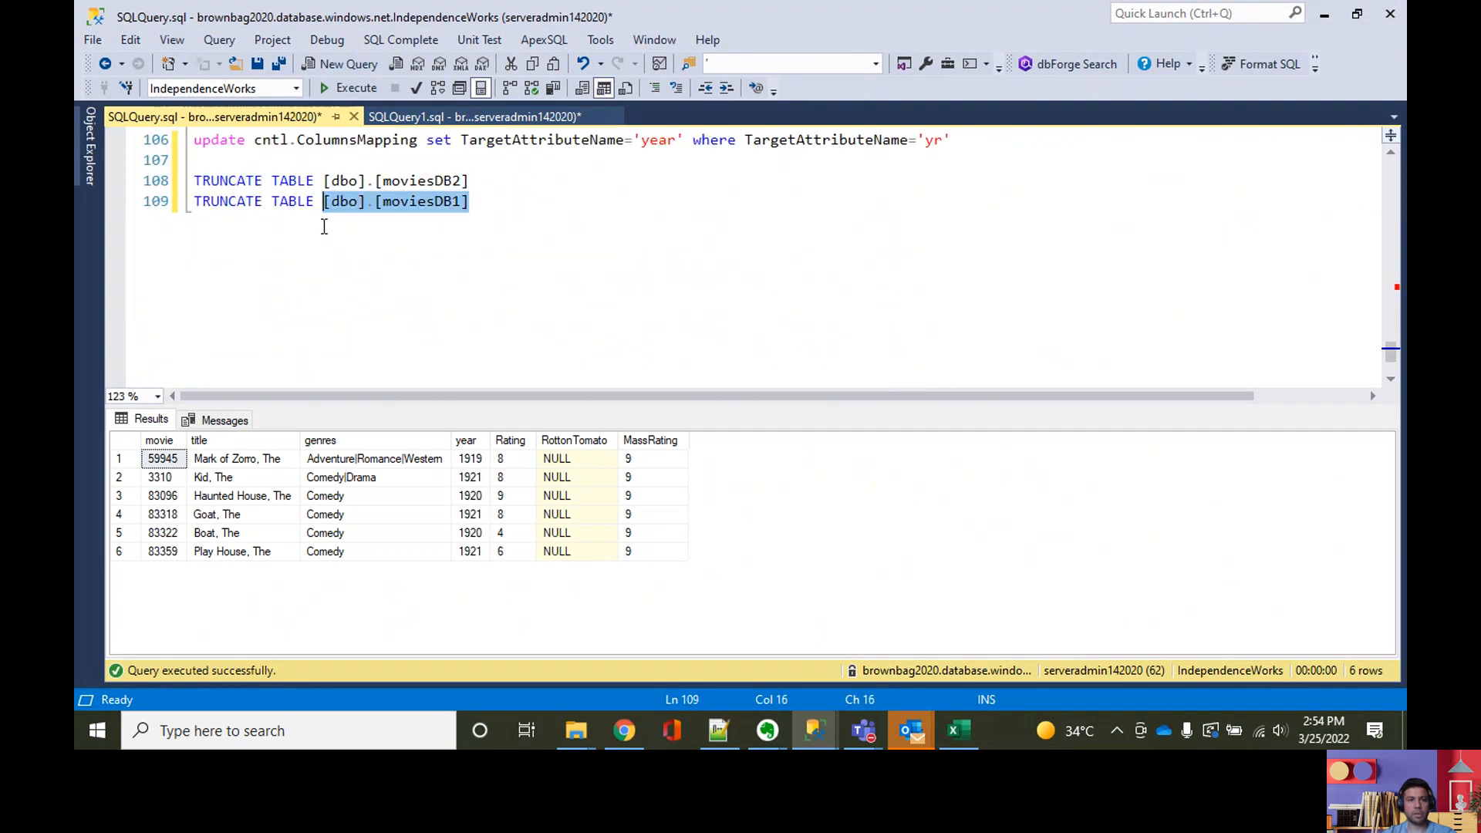
key("F5")
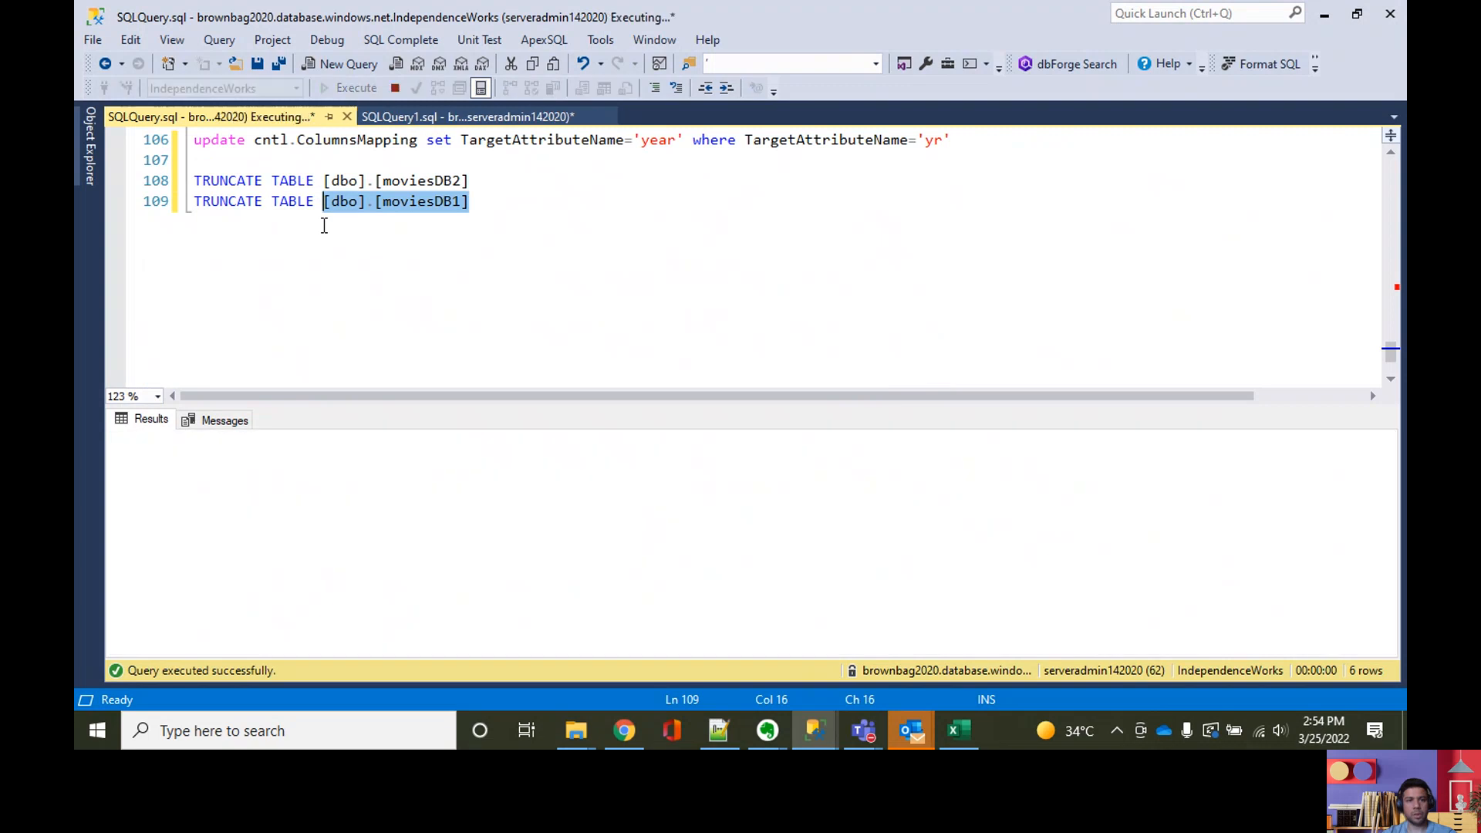
left_click(731, 460)
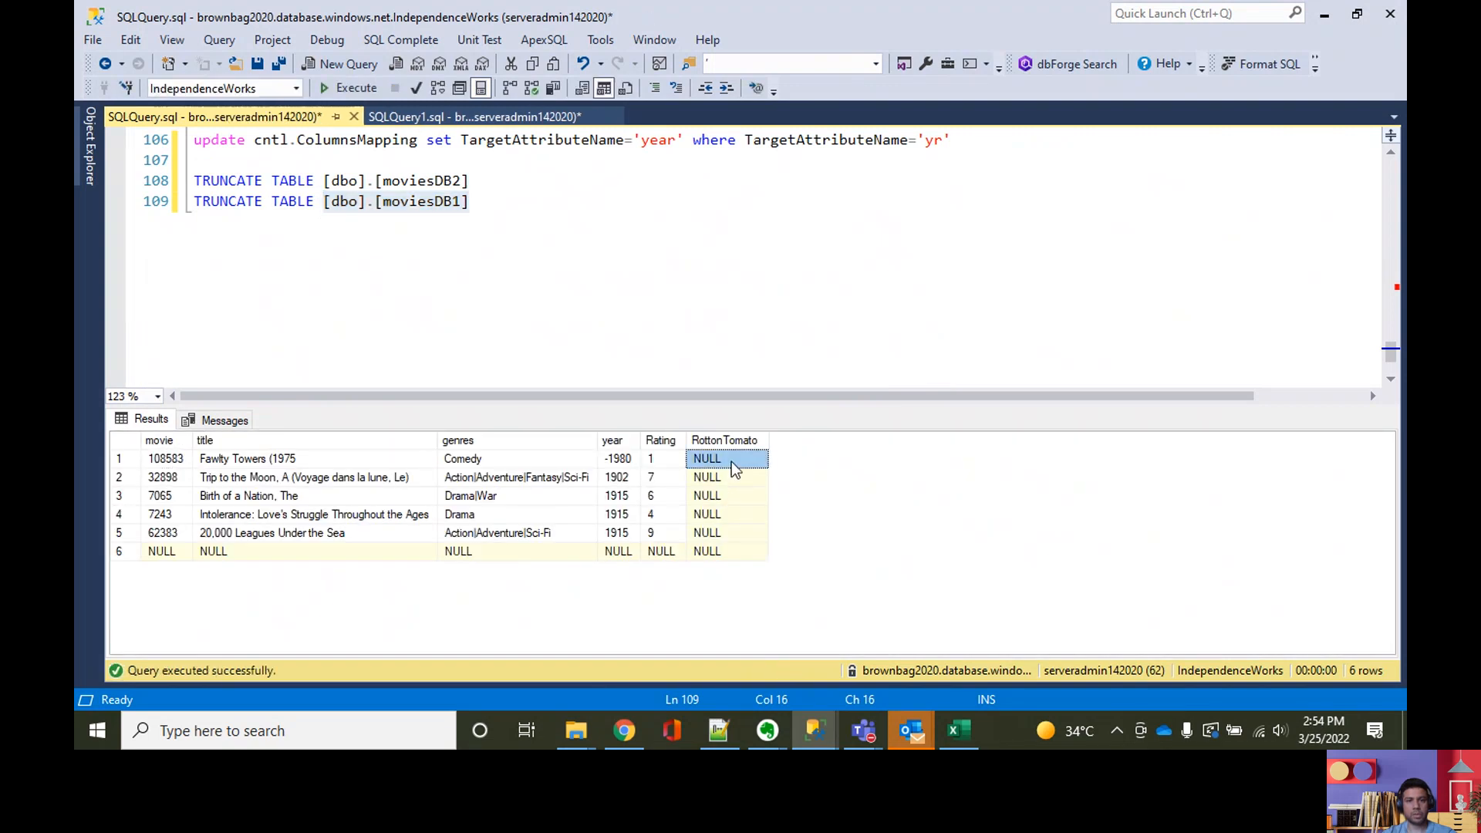
left_click_drag(723, 516, 725, 551)
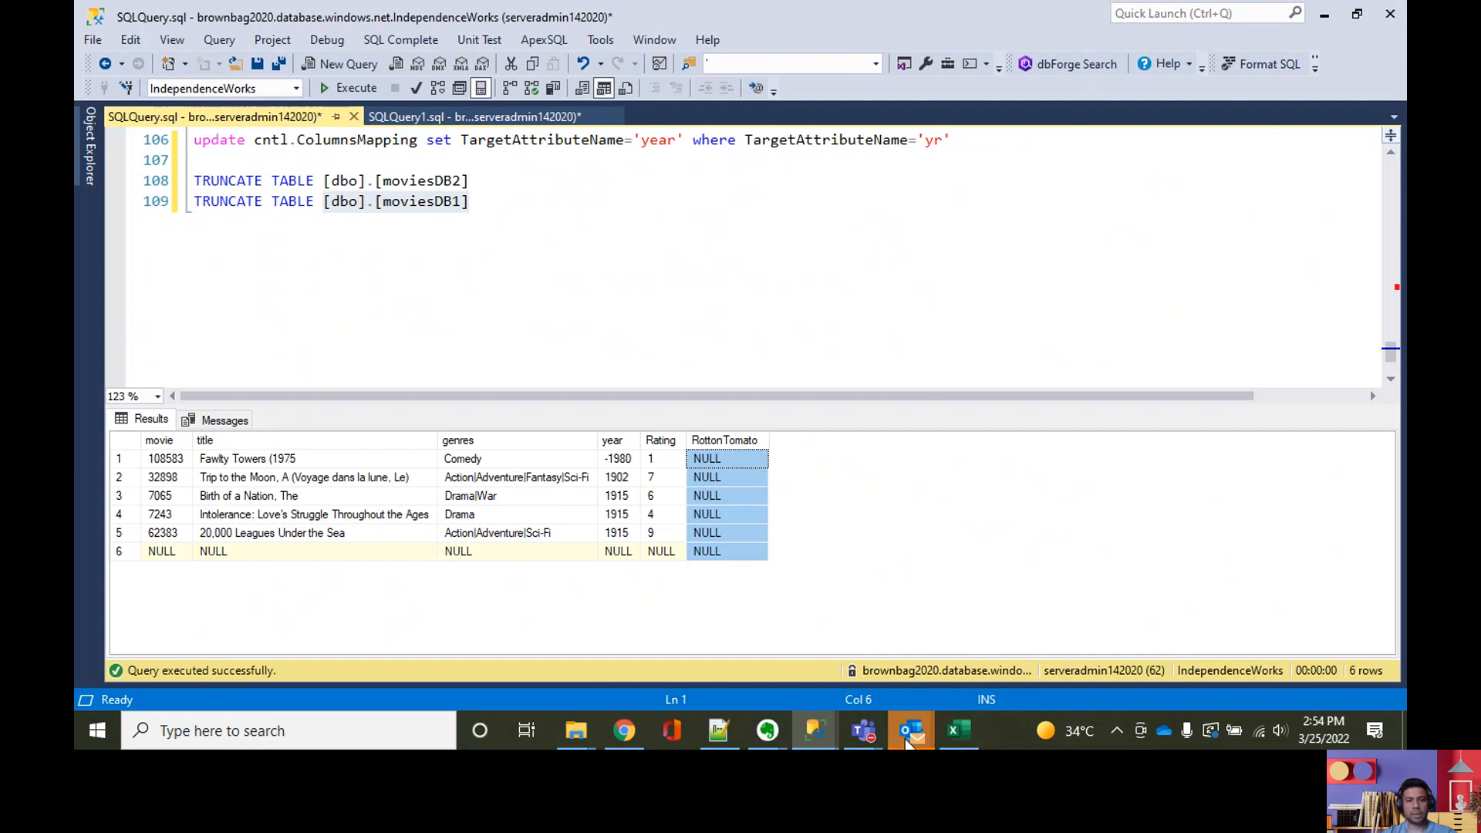
Step: Return to the Azure portal in the browser and open the moviesDB1.csv blob's contents to compare the Rotton Tomato column
left_click(625, 732)
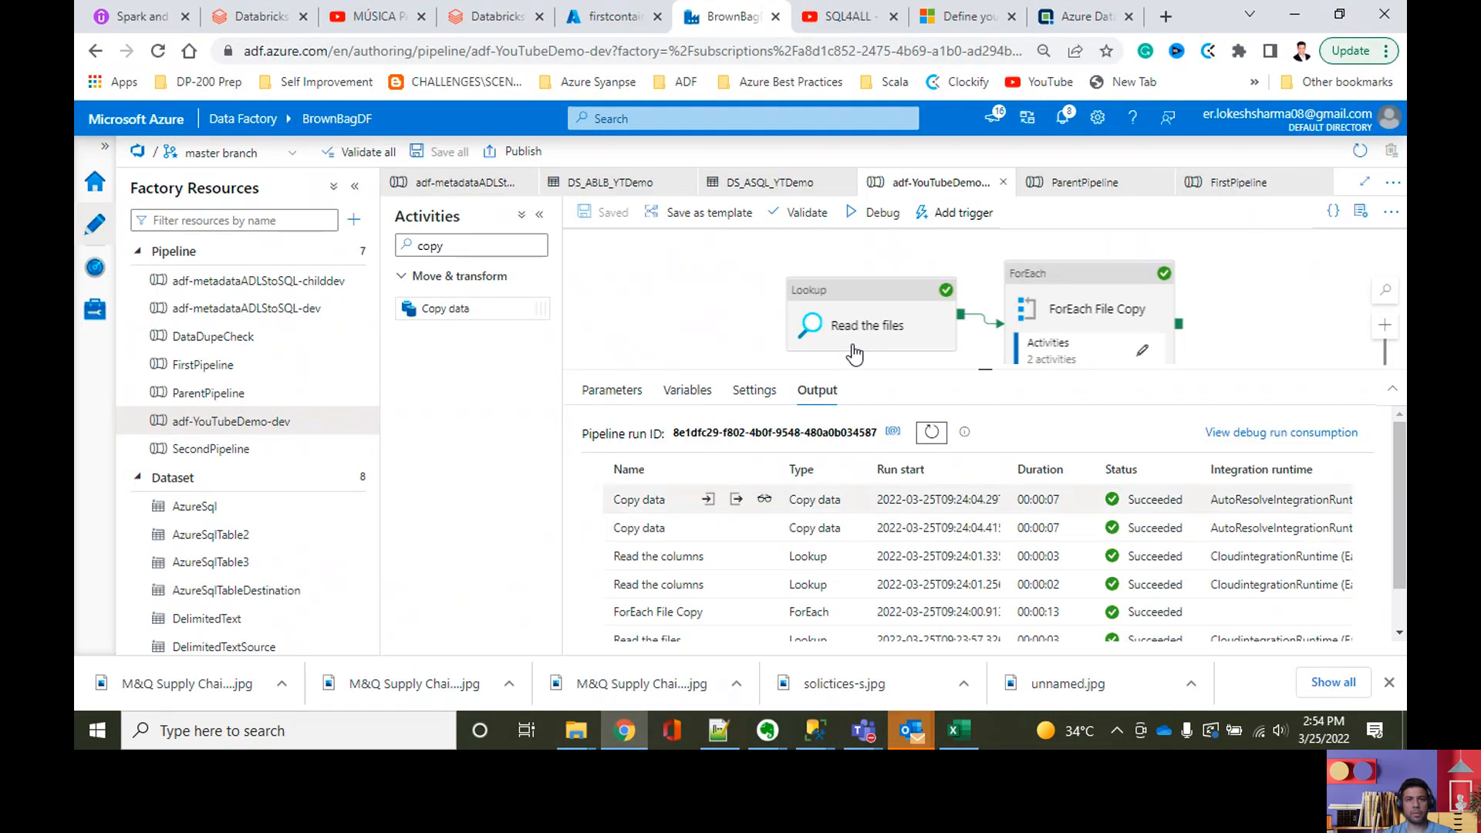
left_click(614, 16)
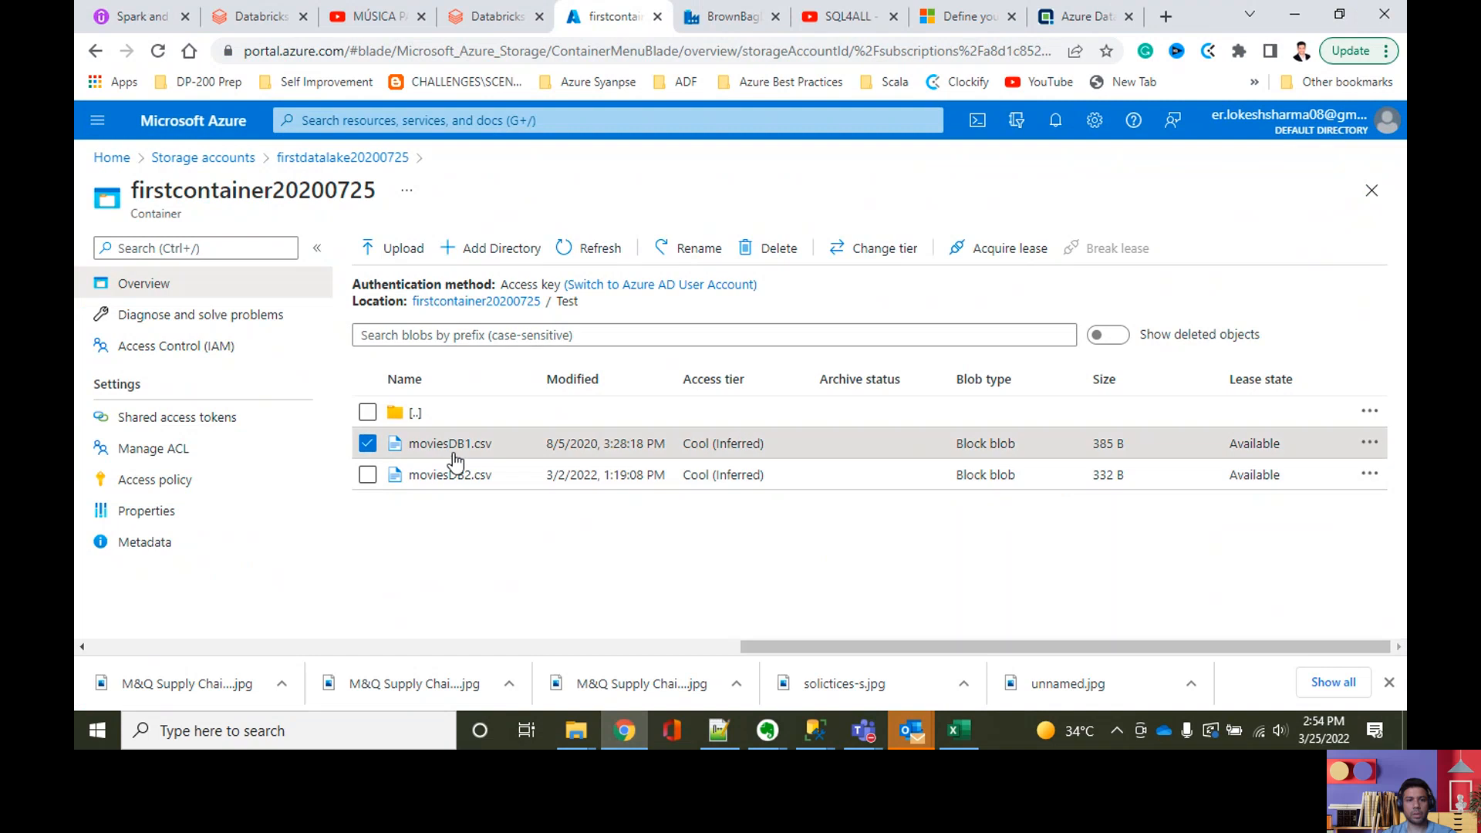
right_click(457, 441)
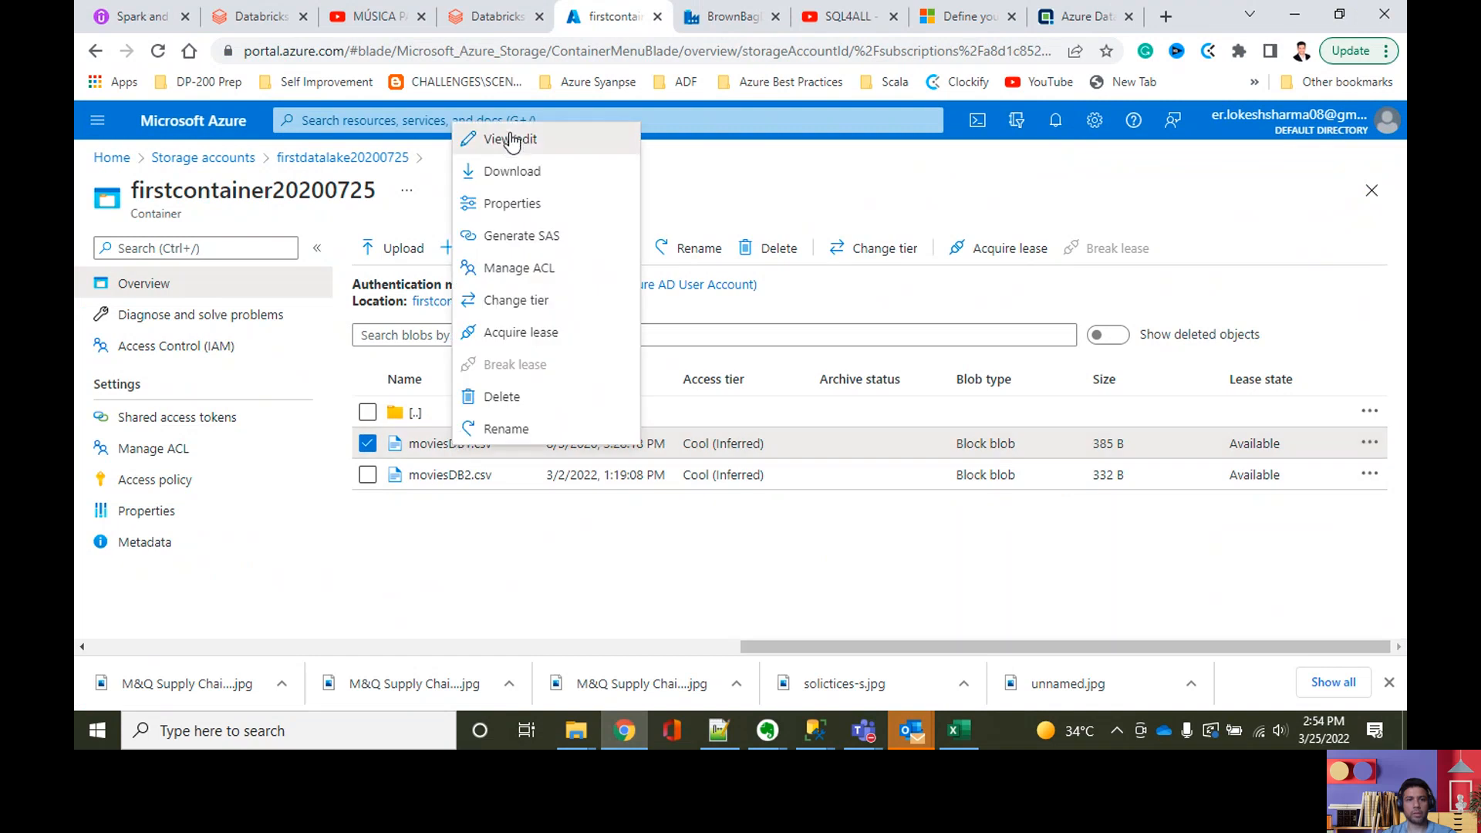
left_click(510, 141)
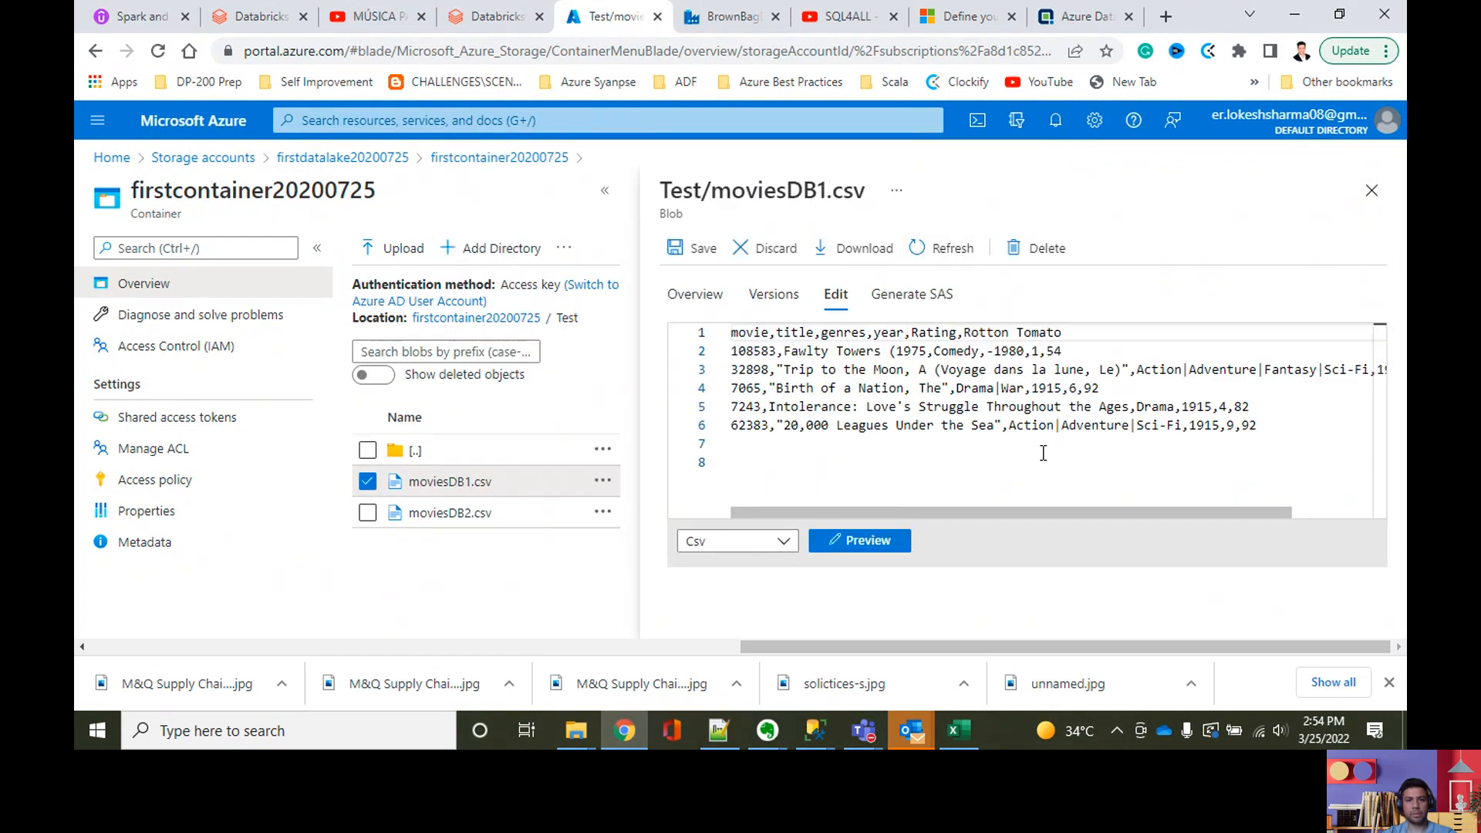
Step: Check the empty last lines of moviesDB1.csv, then switch to the brownbag2020 query window in SQL Server Management Studio and inspect result row 6
left_click(775, 445)
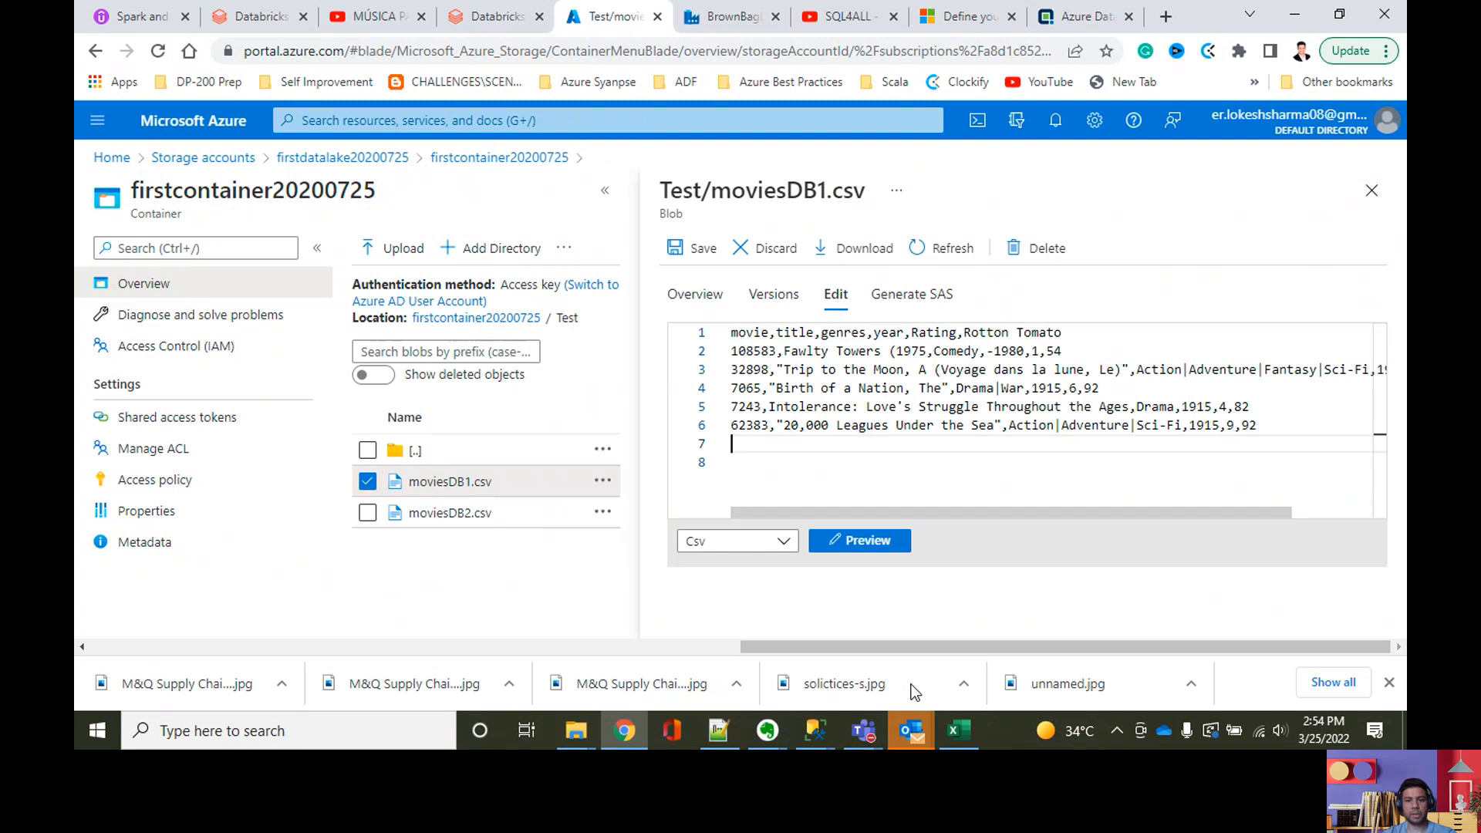
mouse_move(817, 732)
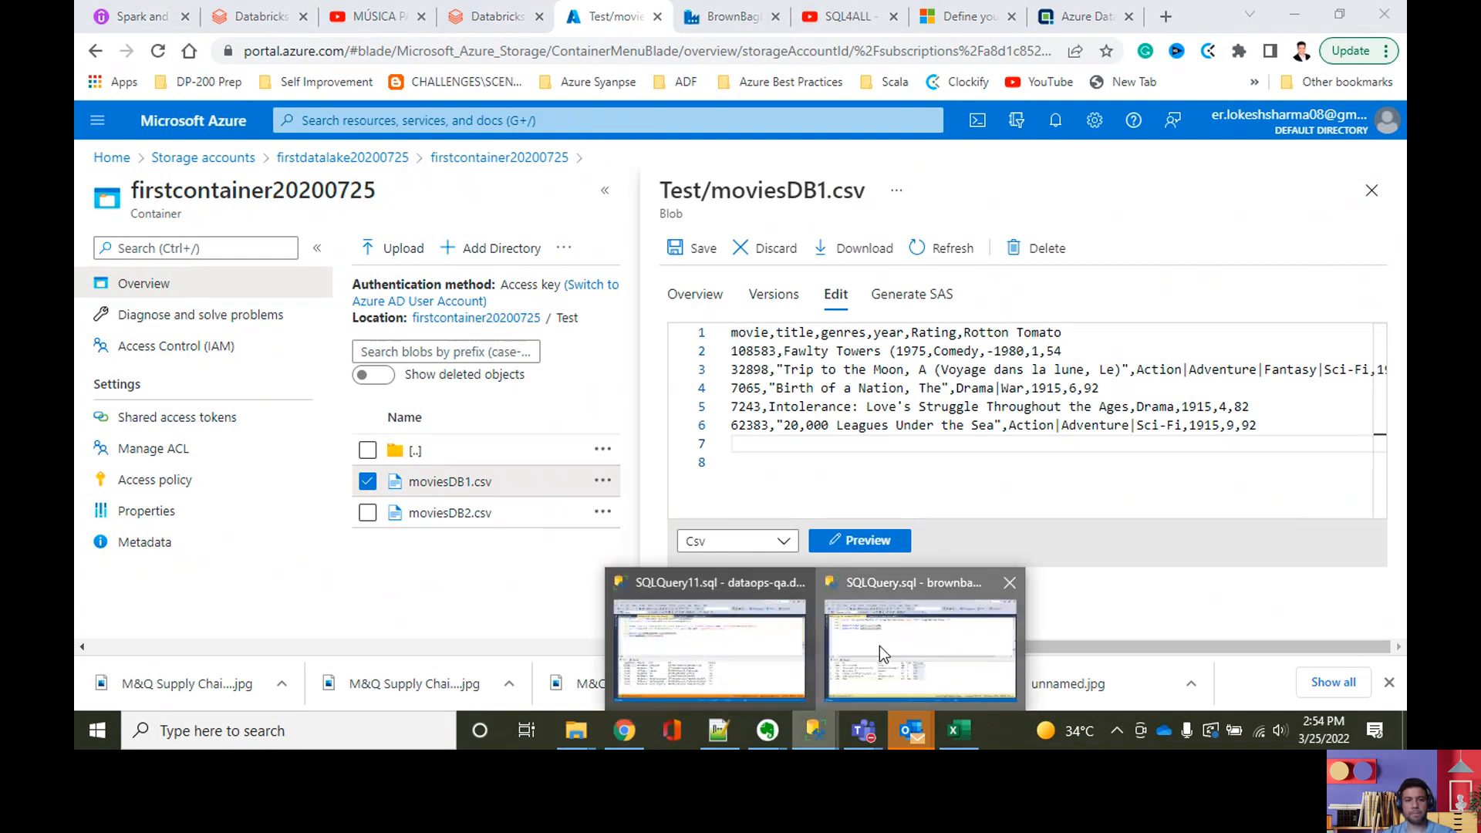
left_click(879, 652)
left_click(552, 271)
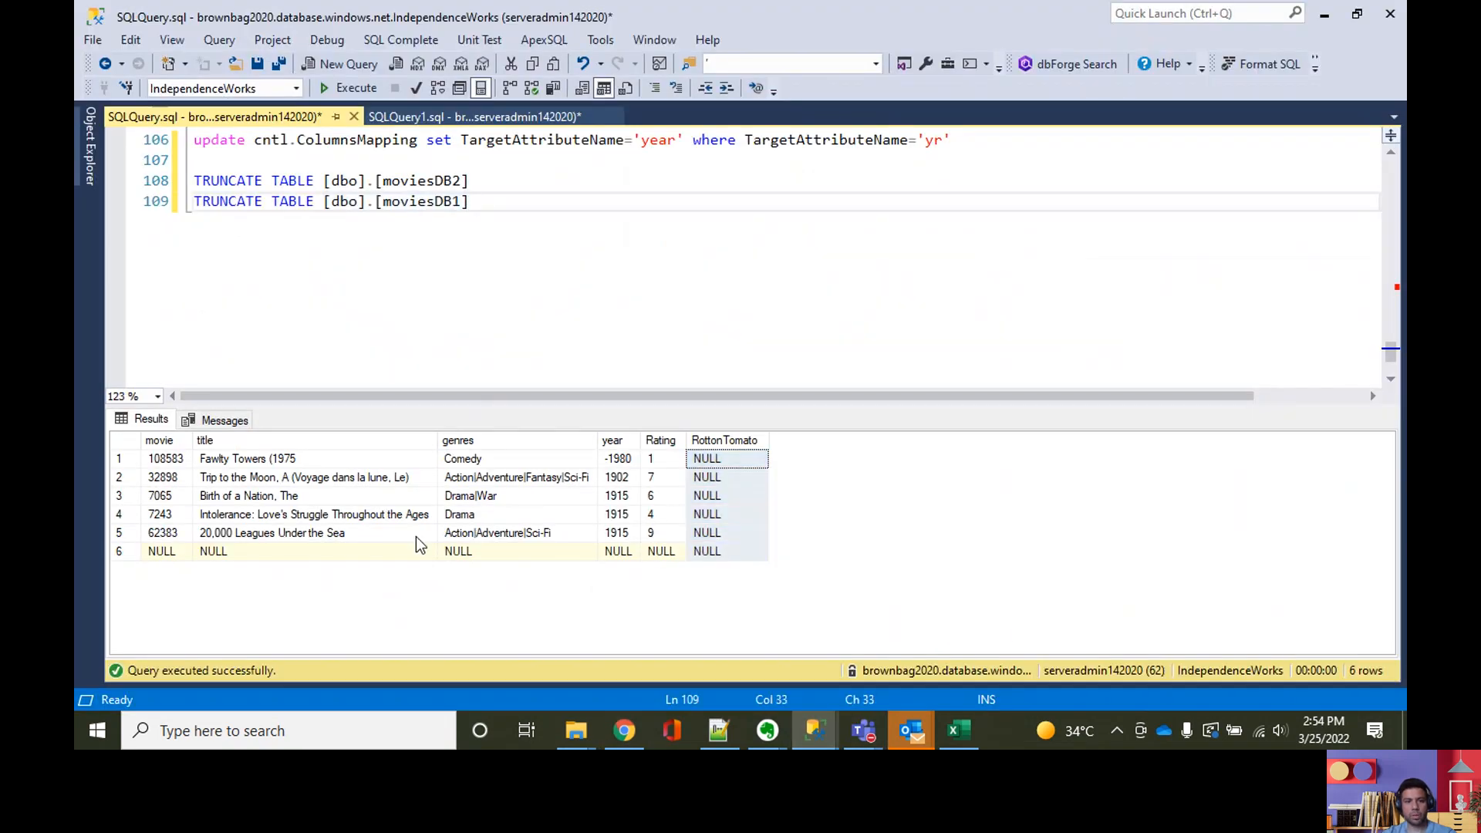
left_click(162, 551)
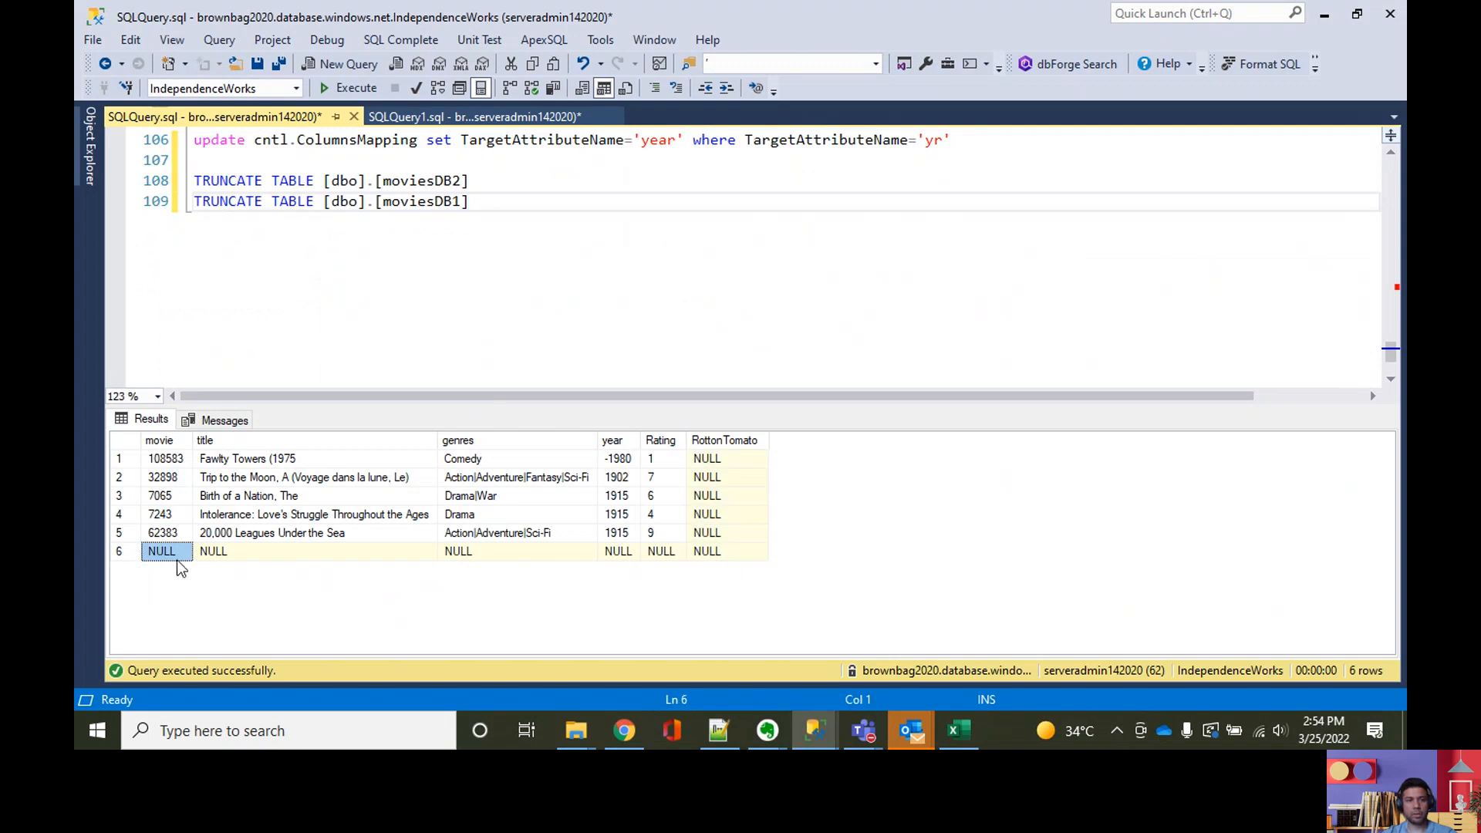
left_click(492, 224)
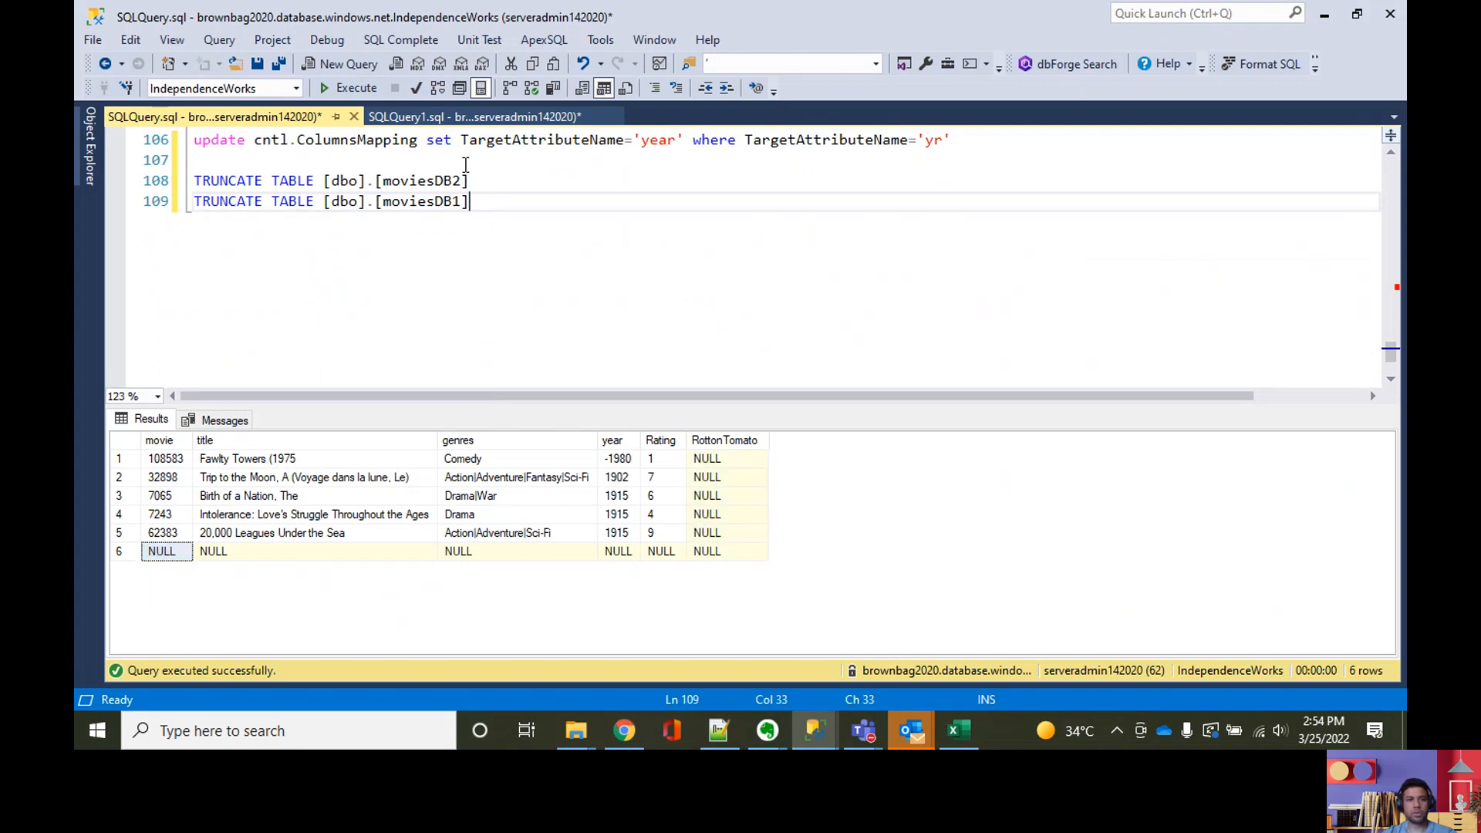
Step: Change the cntl.ColumnsMapping update for TargetAttributeName 'RottonTomato' to set IsActive = 1 and execute only that statement
left_click_drag(466, 165, 482, 202)
key("ctrl+r")
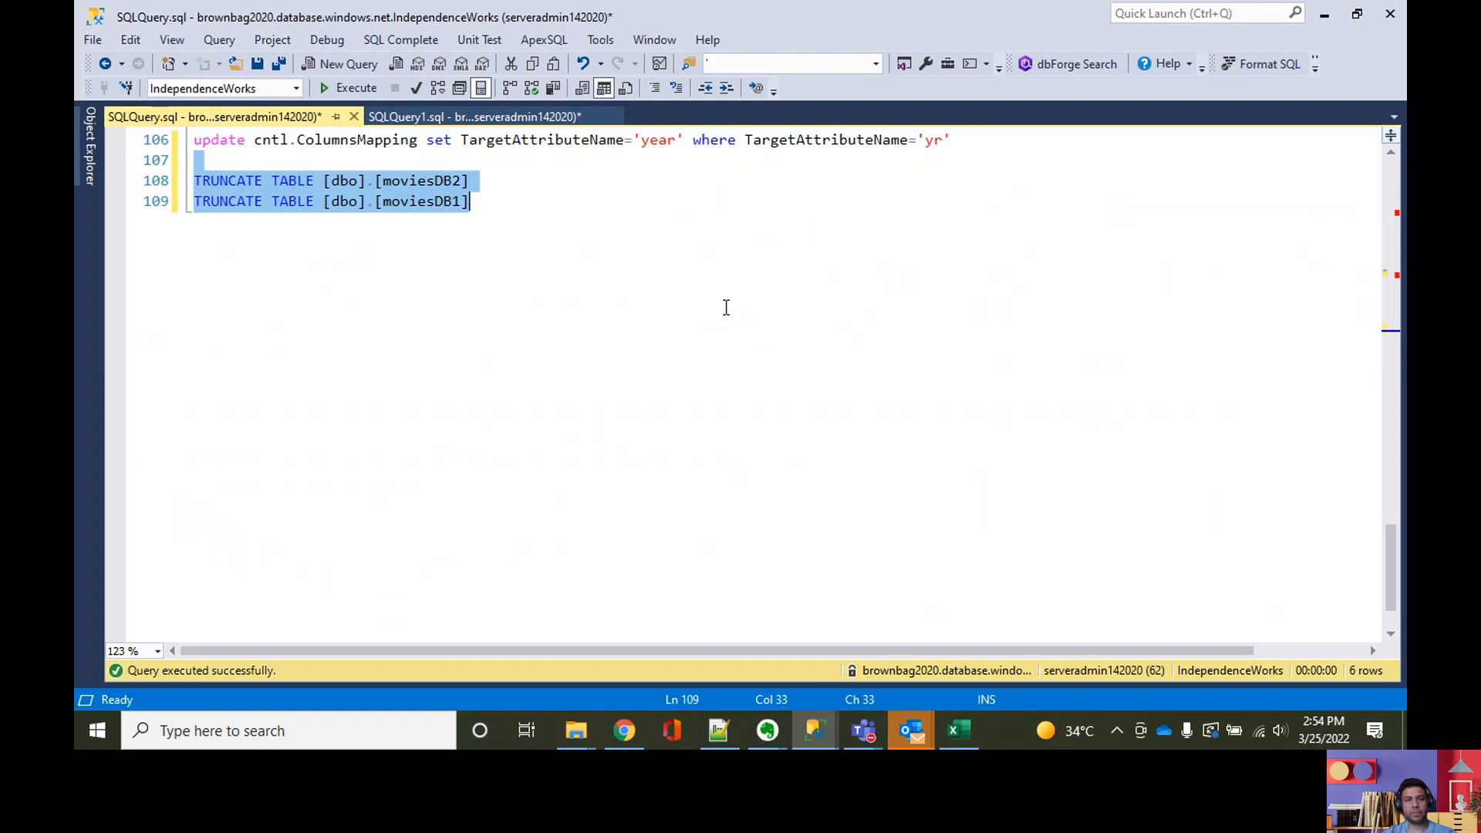
scroll(713, 387, "up", 4)
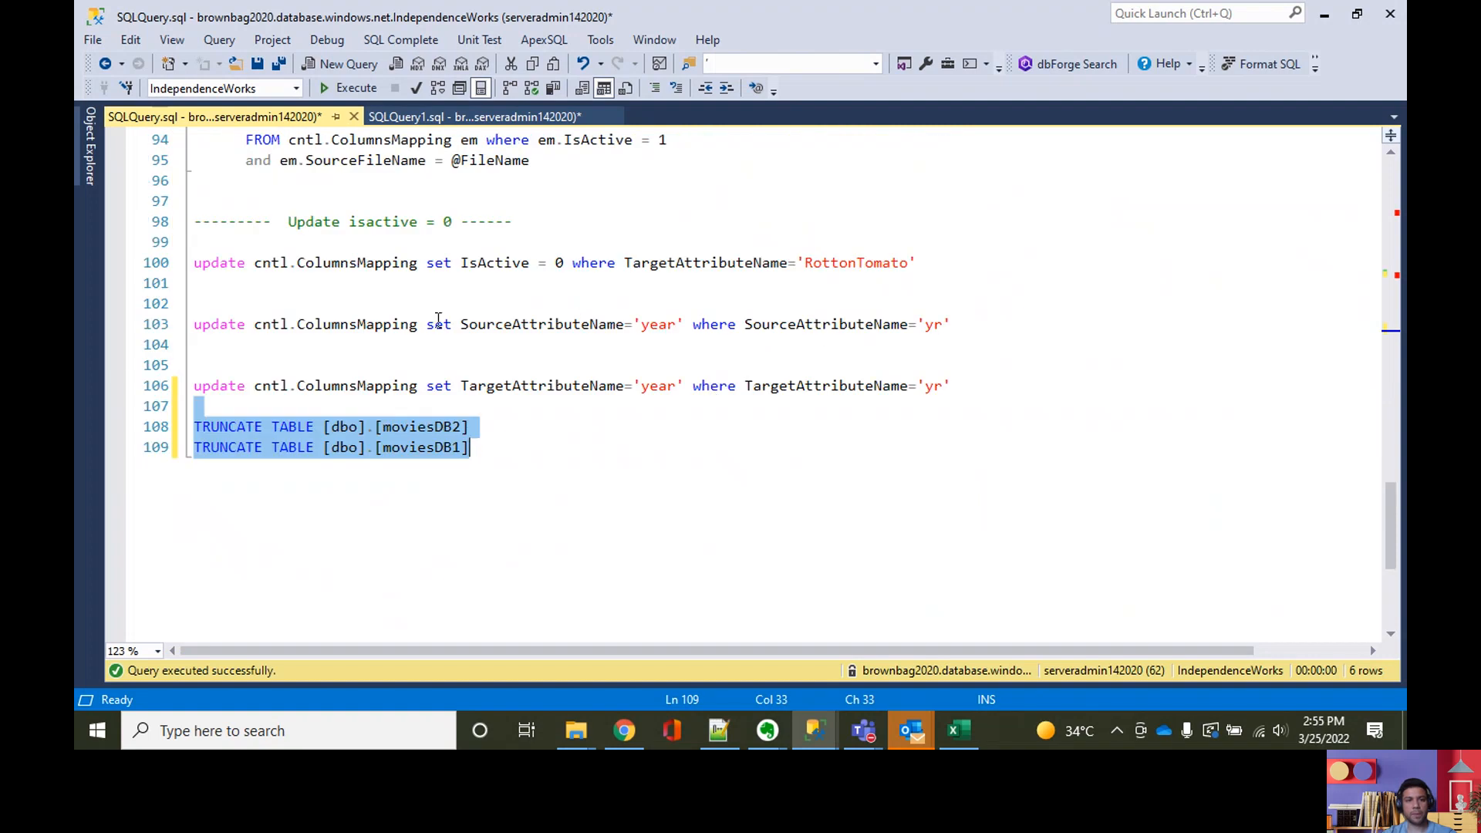
left_click(566, 263)
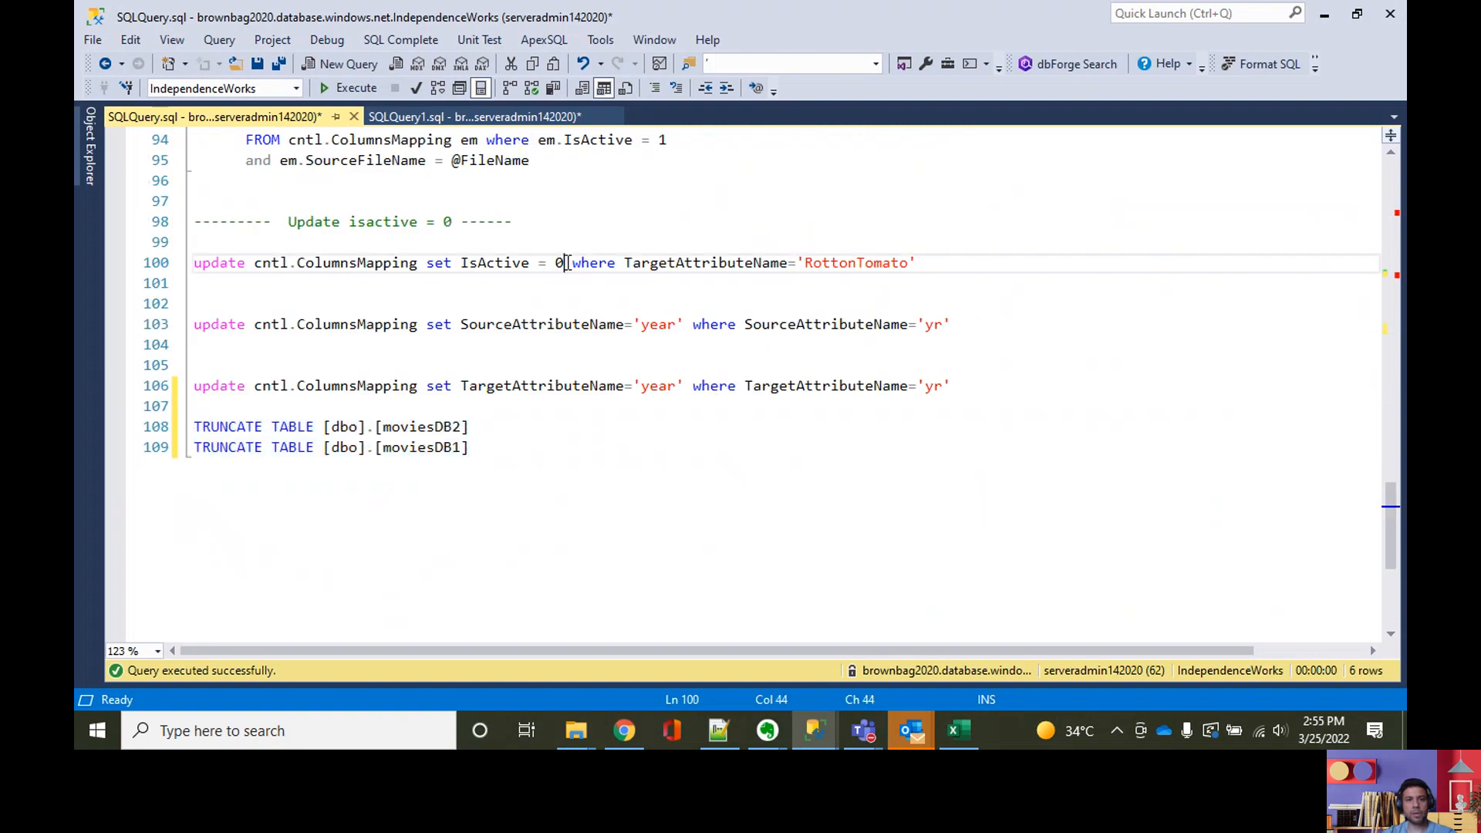
mouse_move(746, 255)
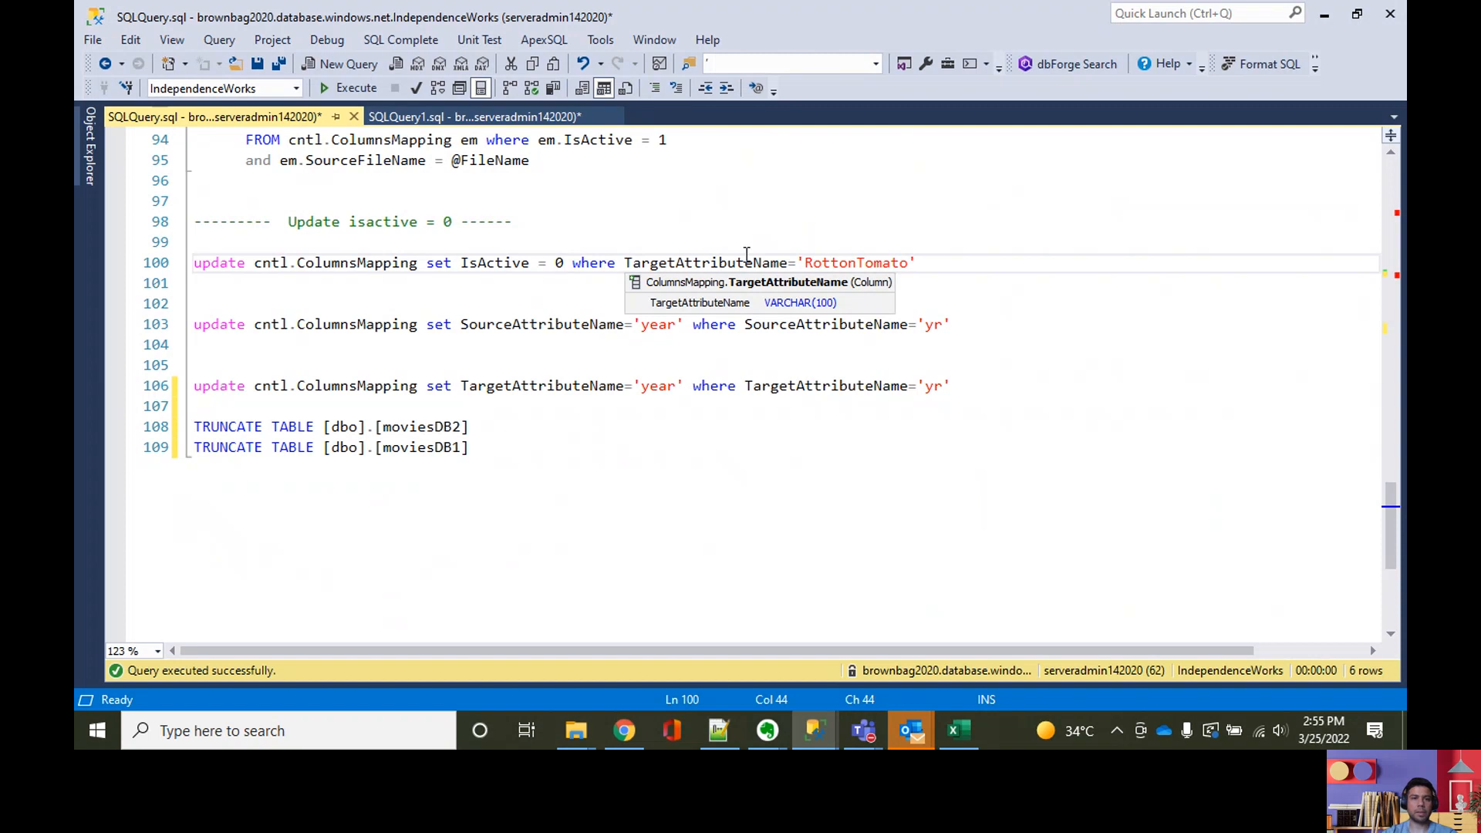
key("BackSpace")
type("1")
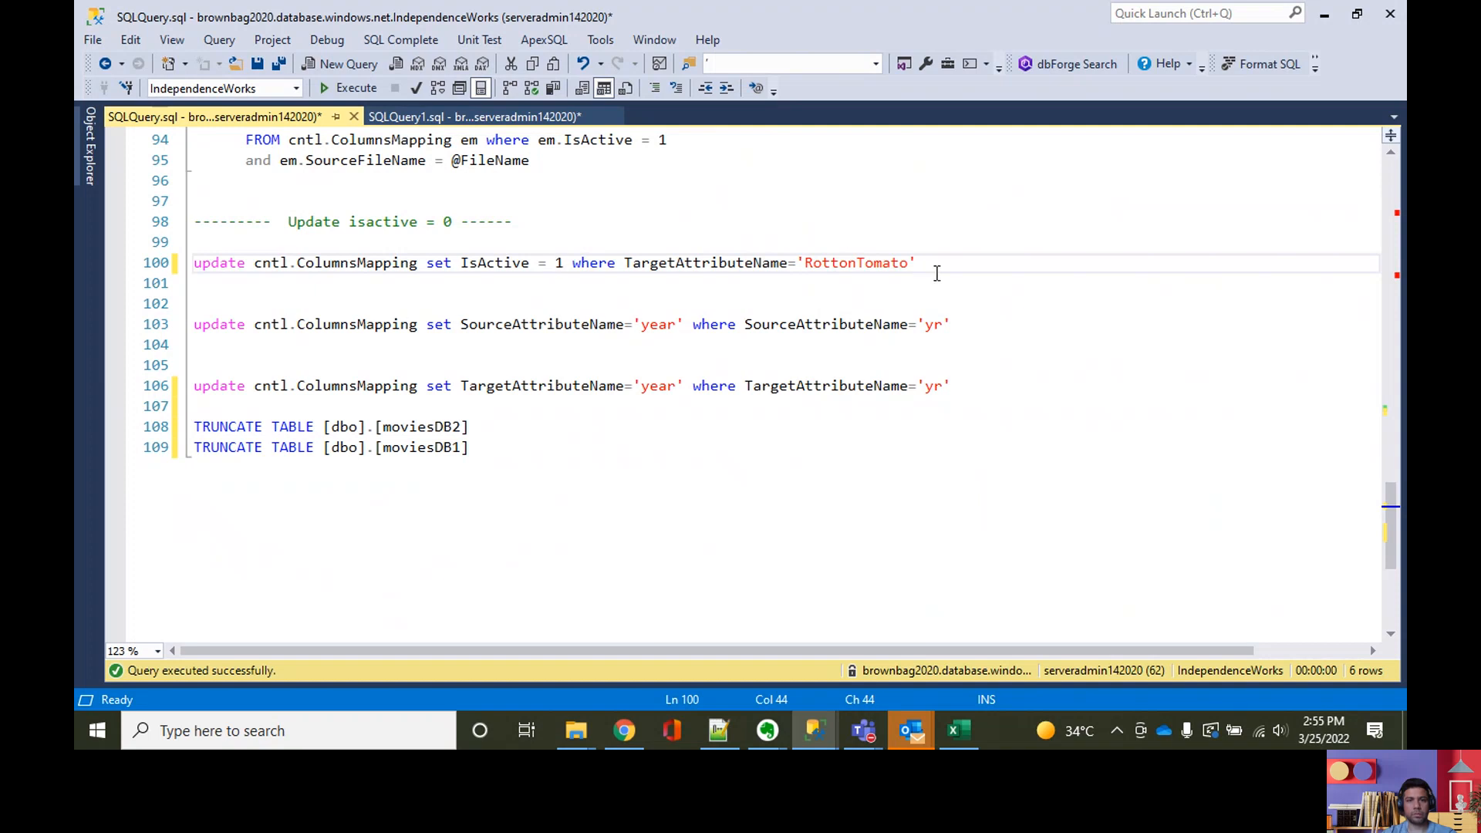
left_click_drag(936, 272, 836, 231)
left_click(357, 95)
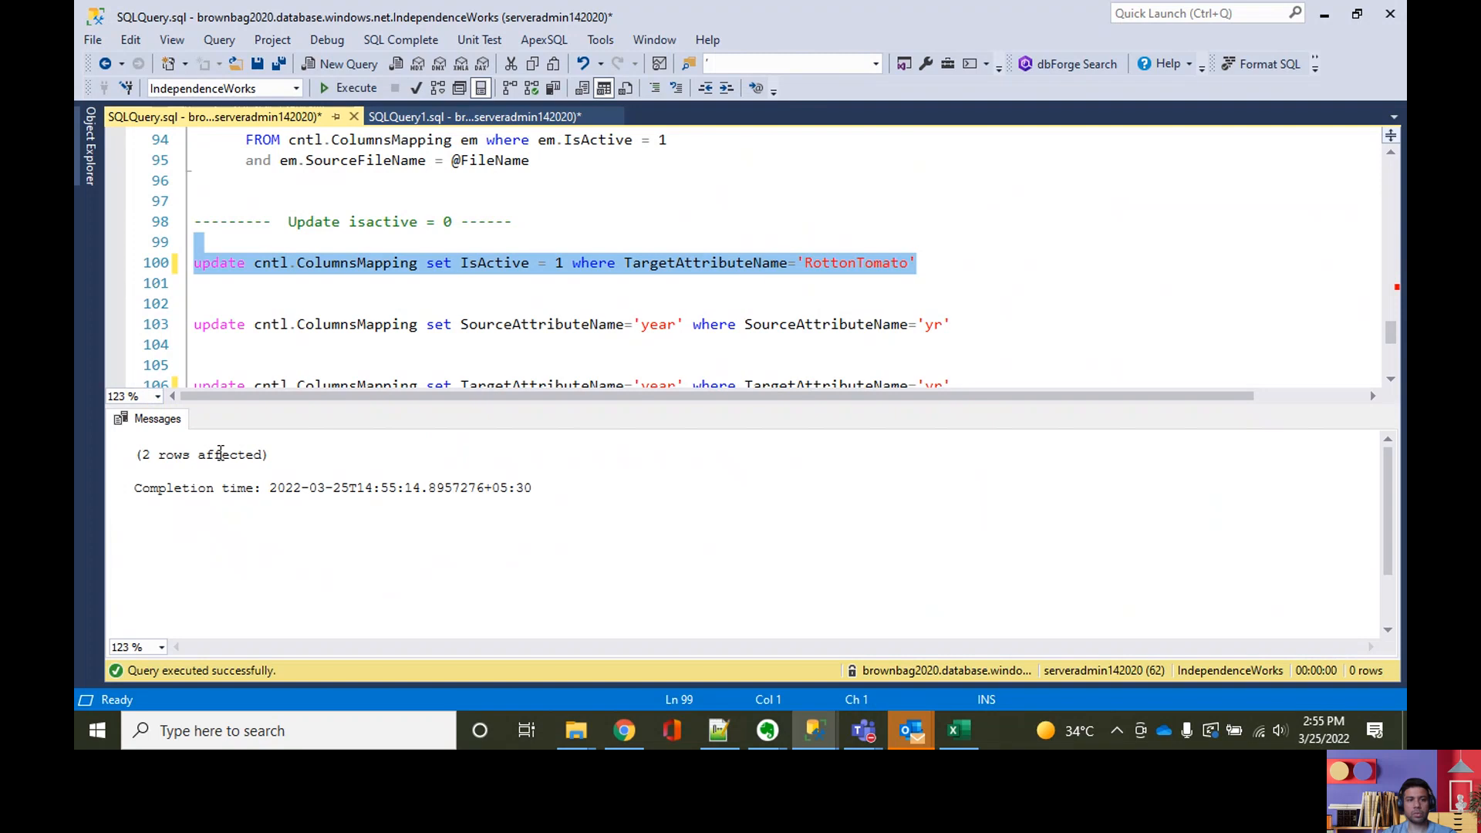
Step: Review the ColumnsMapping insert statements, then execute the TRUNCATE TABLE statements for [dbo].[moviesDB2] and [dbo].[moviesDB1]
scroll(487, 301, "up", 6)
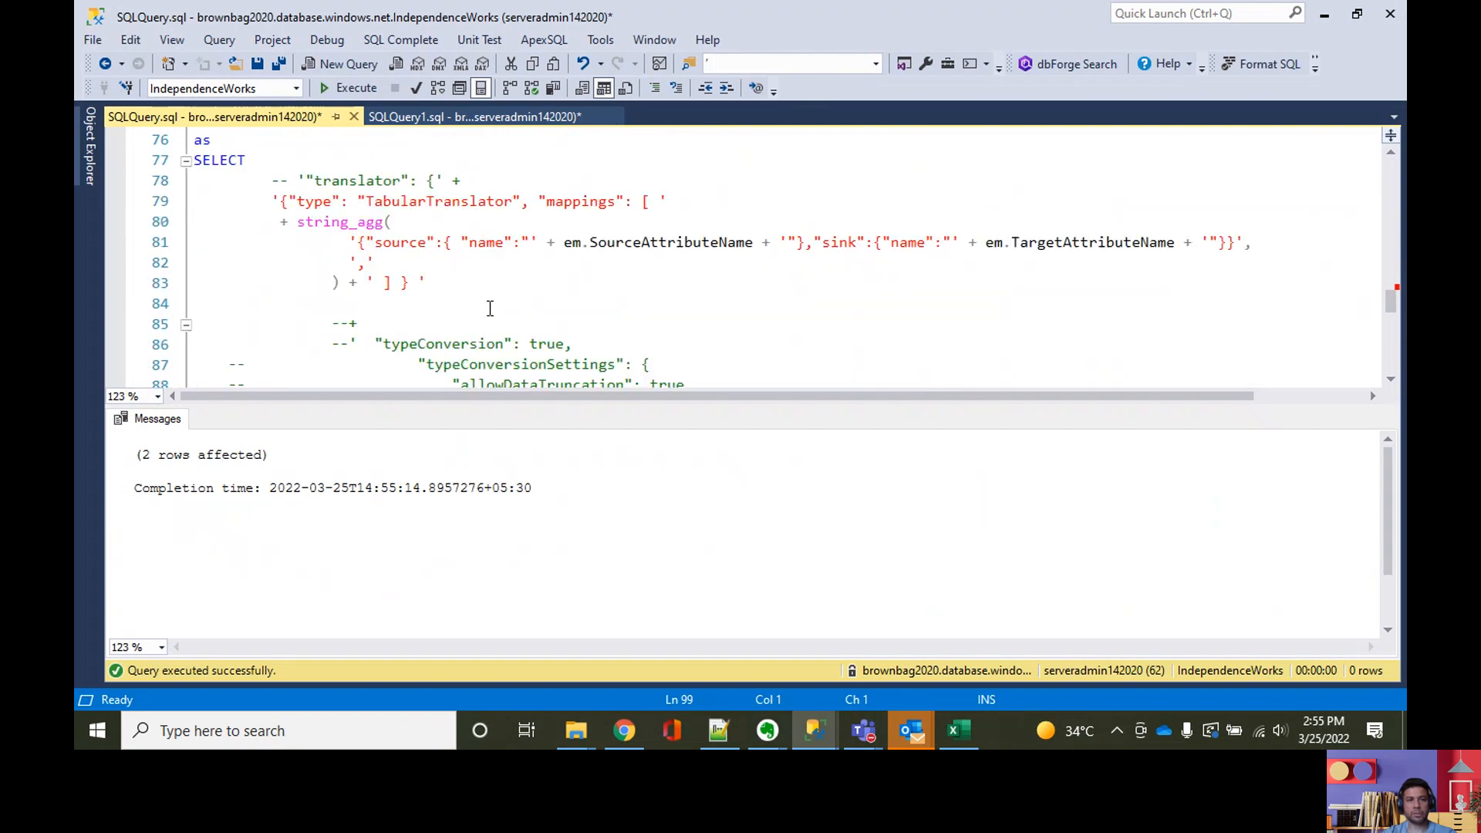
scroll(490, 309, "up", 7)
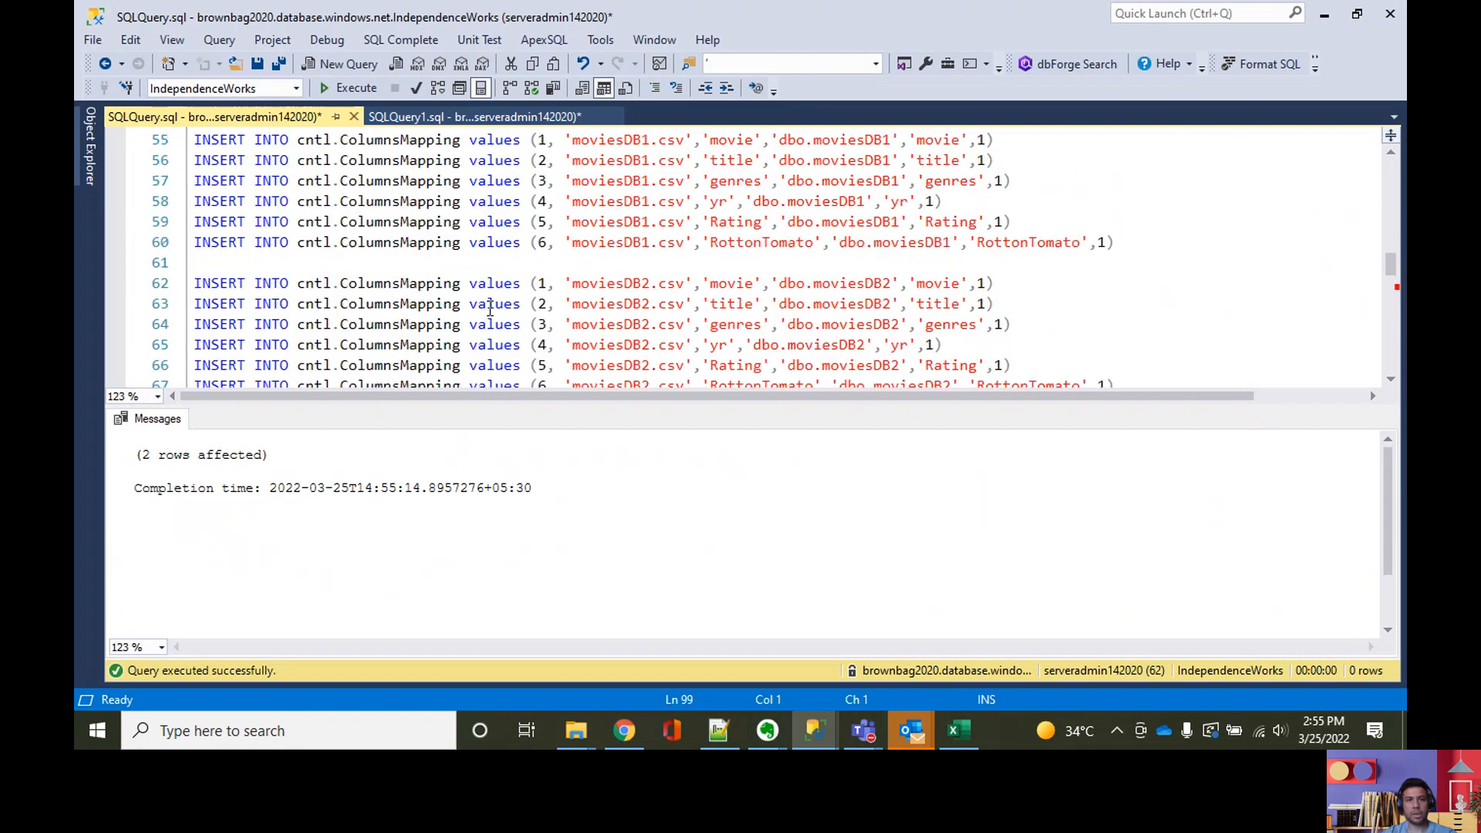
scroll(749, 306, "down", 1)
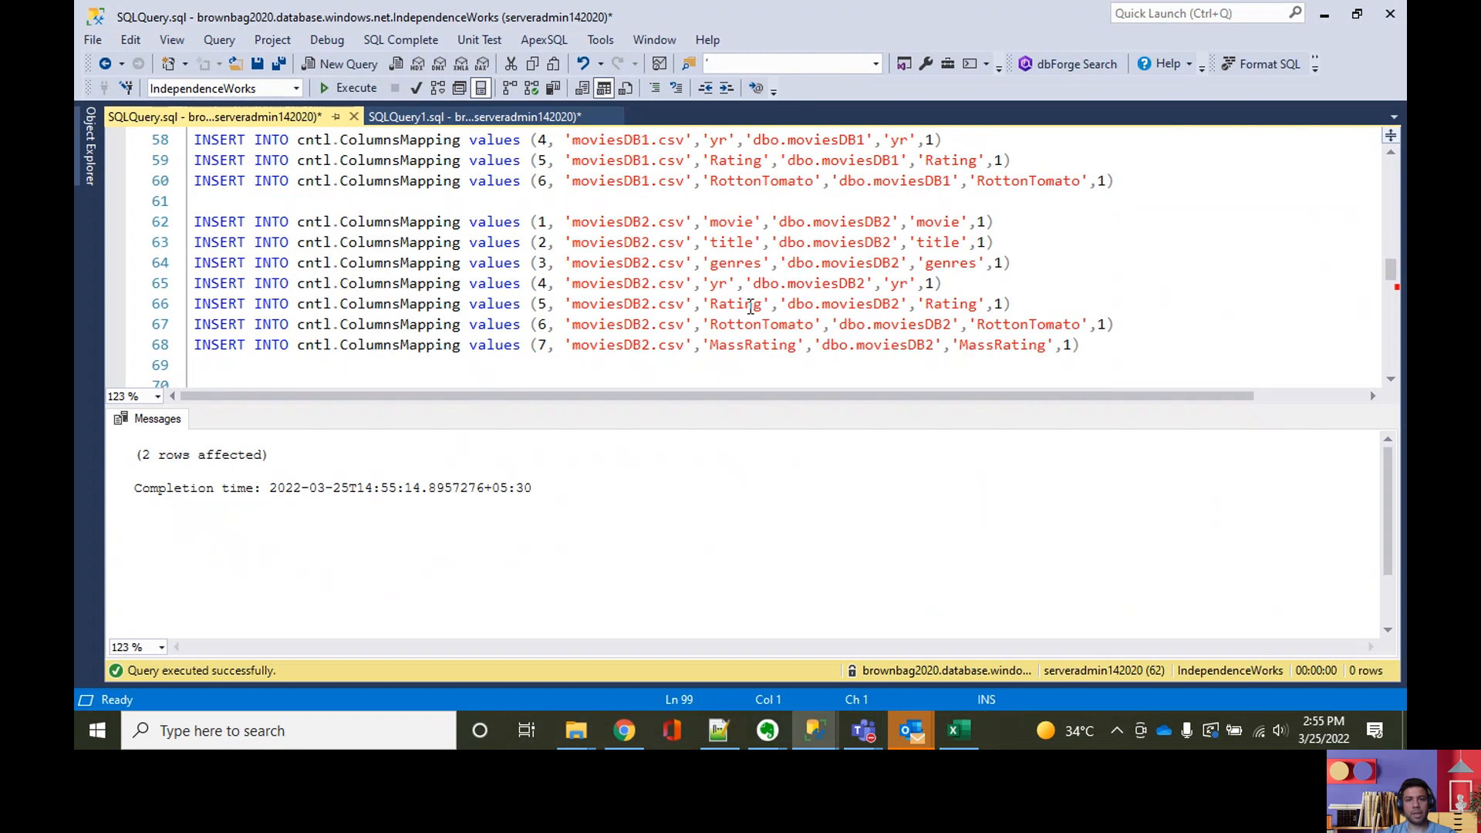
scroll(749, 306, "up", 2)
scroll(787, 294, "up", 1)
scroll(788, 294, "down", 6)
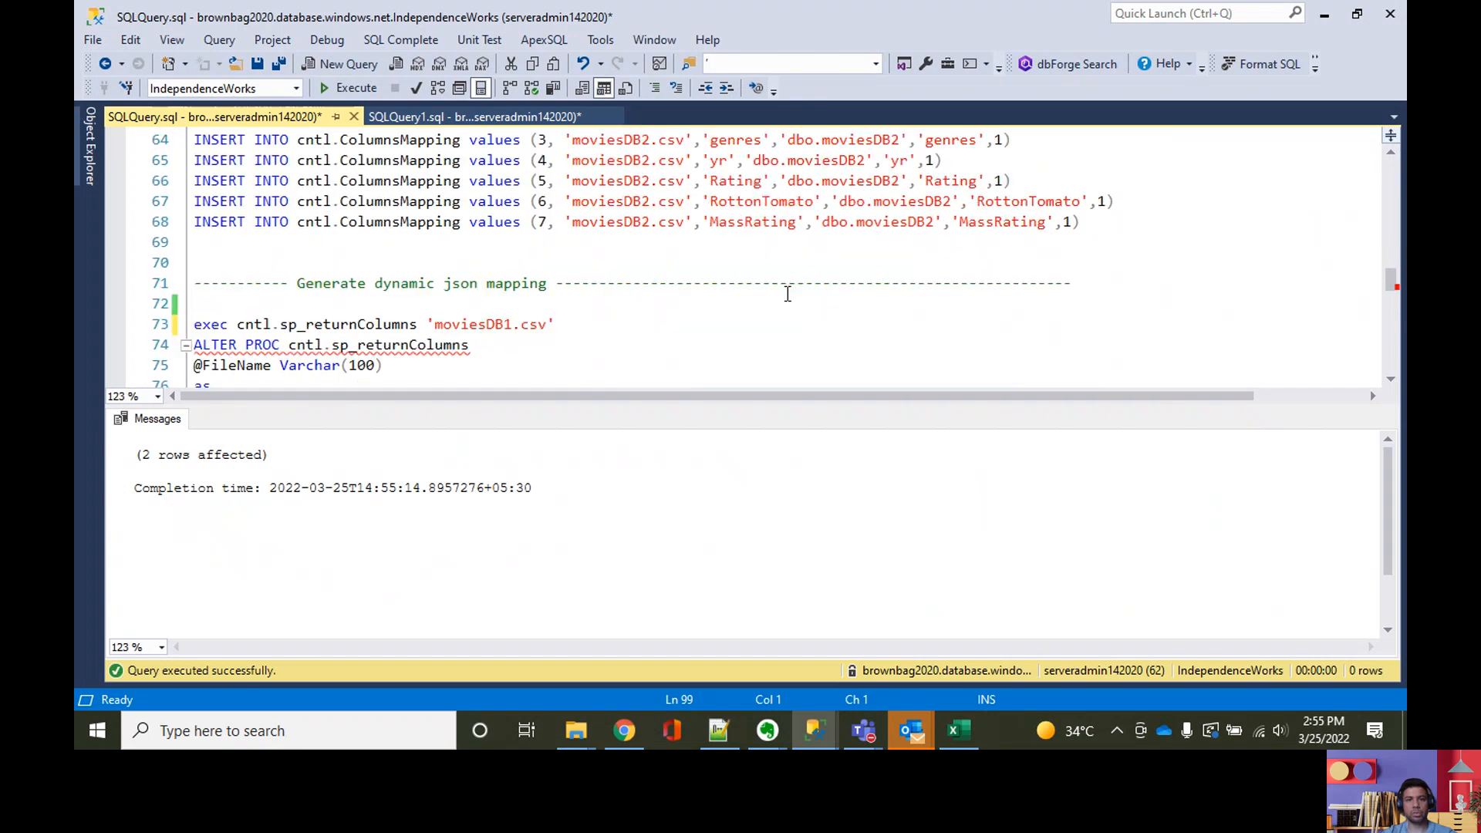
scroll(638, 324, "down", 13)
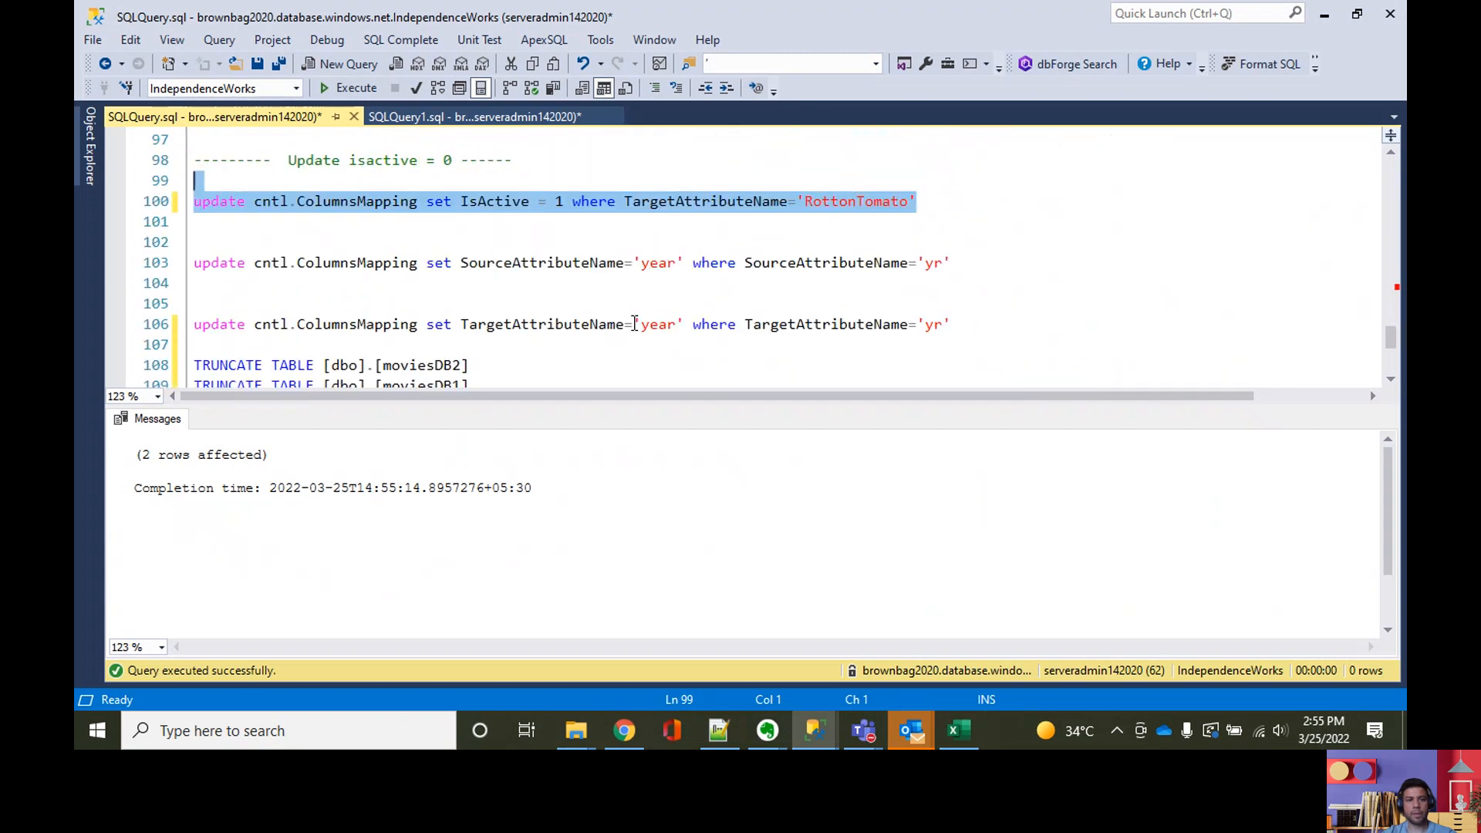
left_click_drag(442, 164, 495, 205)
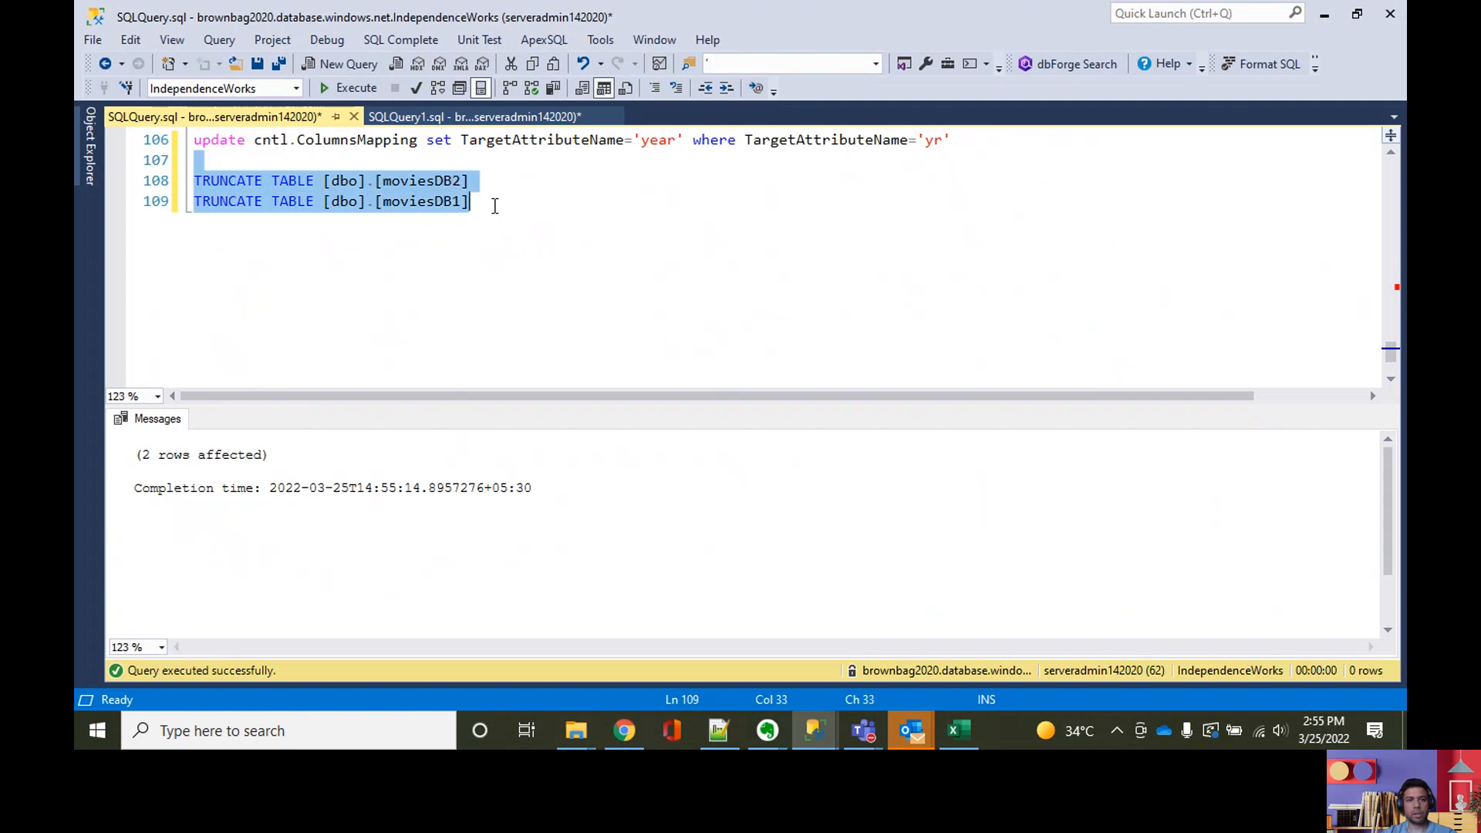
left_click(347, 88)
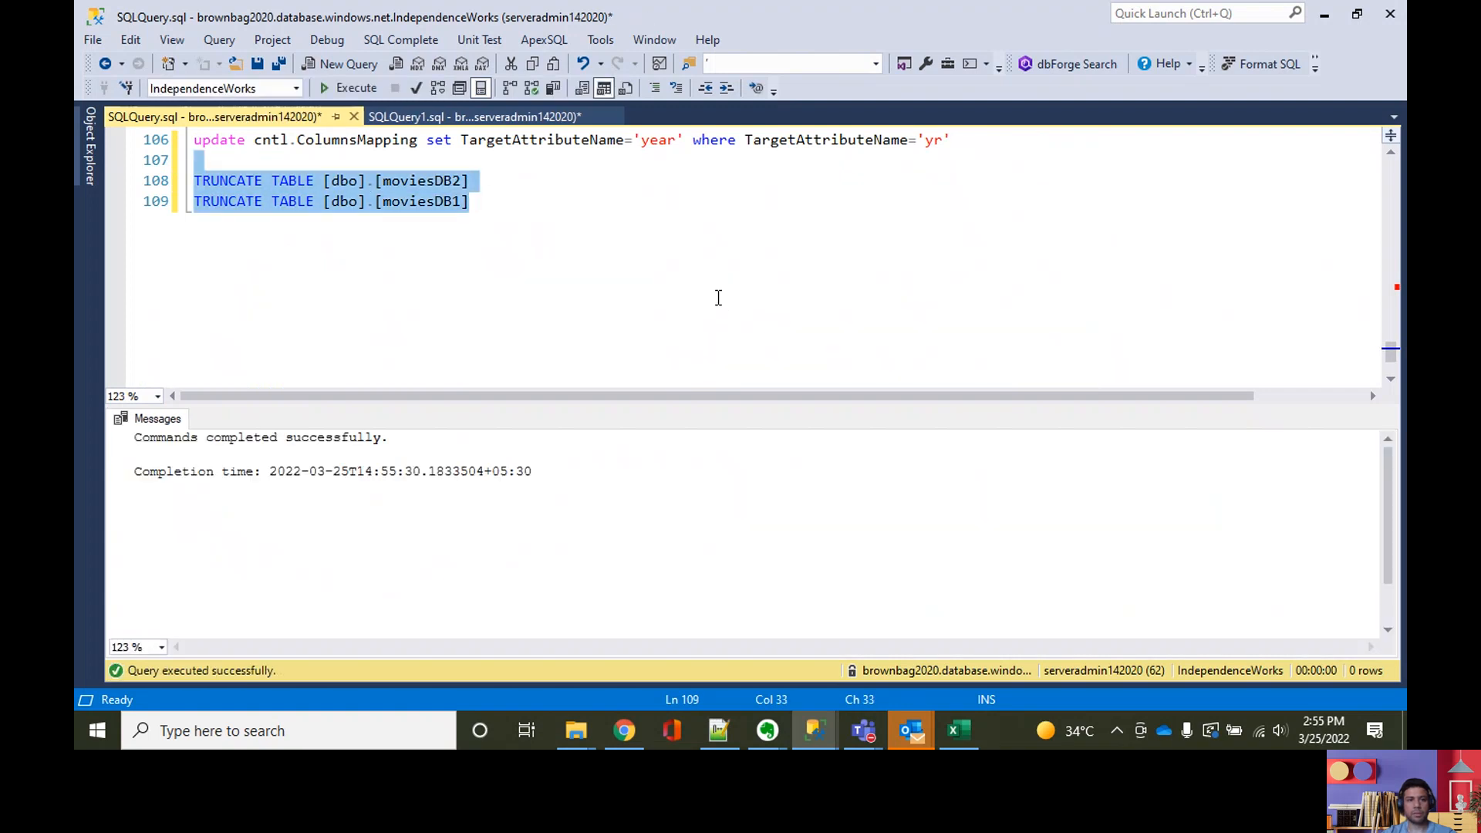
Step: Switch to the BrownBagDF data factory in the browser, debug adf-YouTubeDemo-dev, and refresh the output to follow the run
left_click(622, 730)
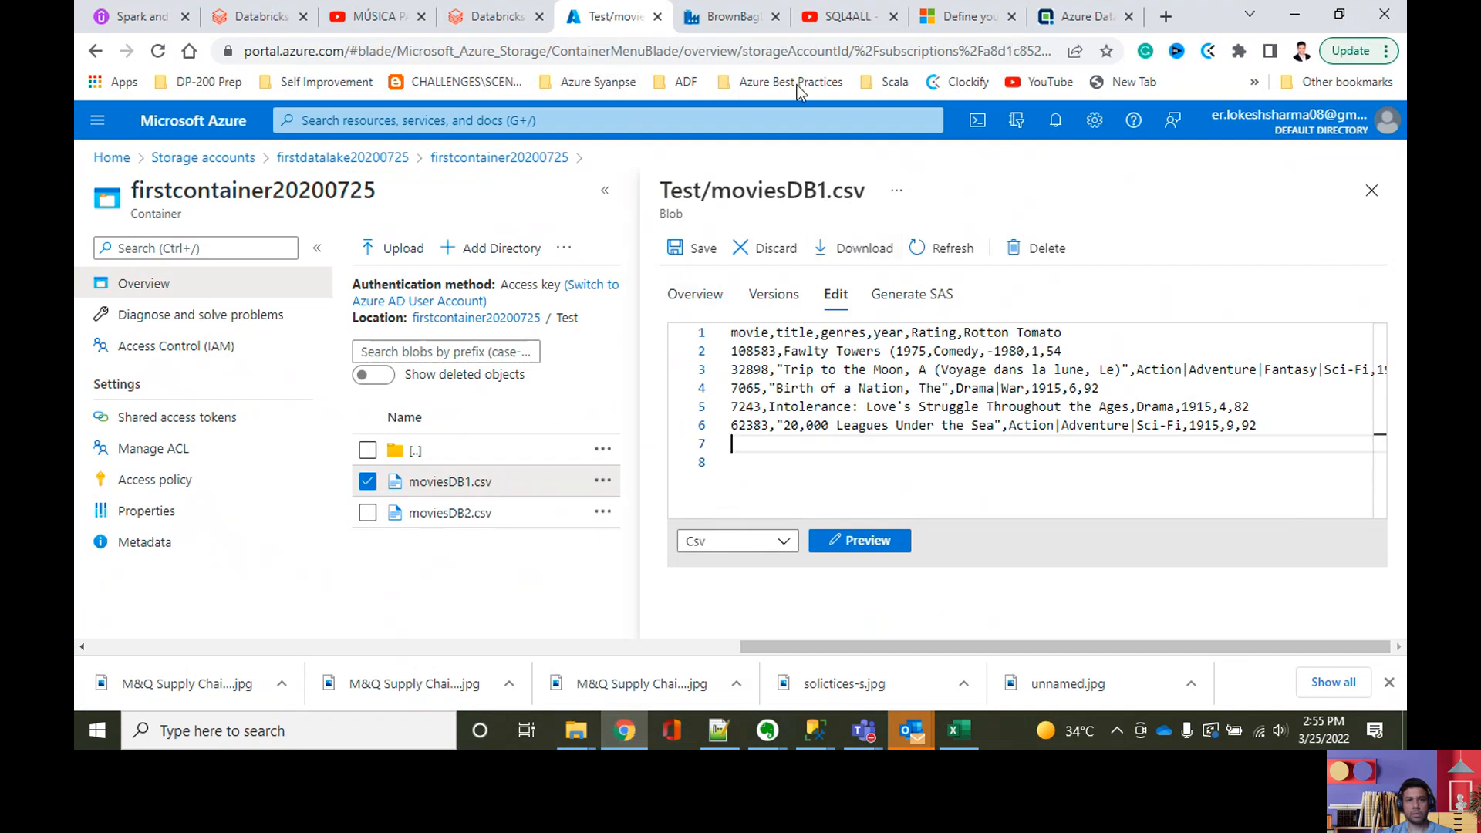
left_click(504, 19)
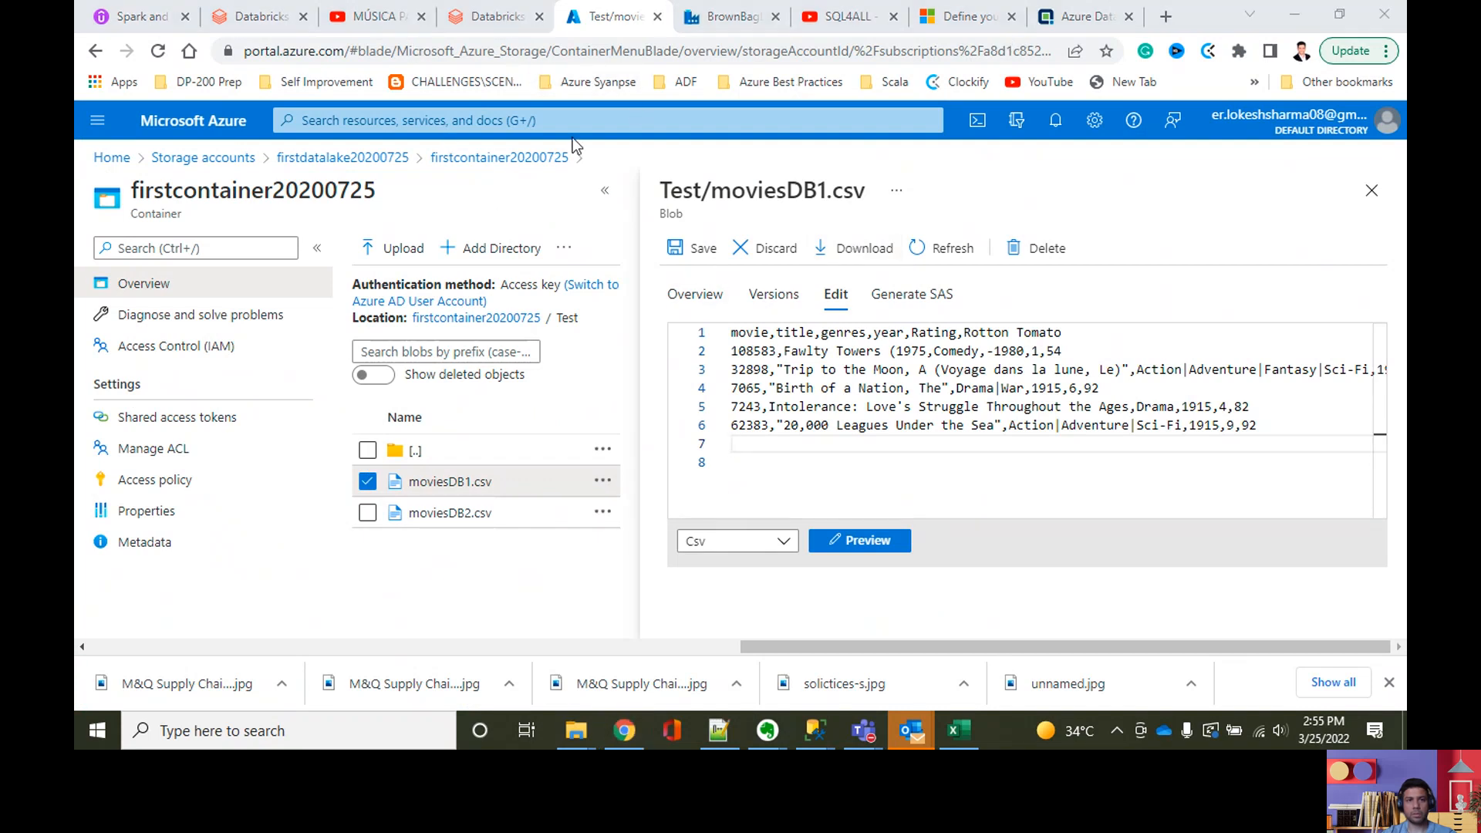
left_click(728, 17)
left_click(875, 213)
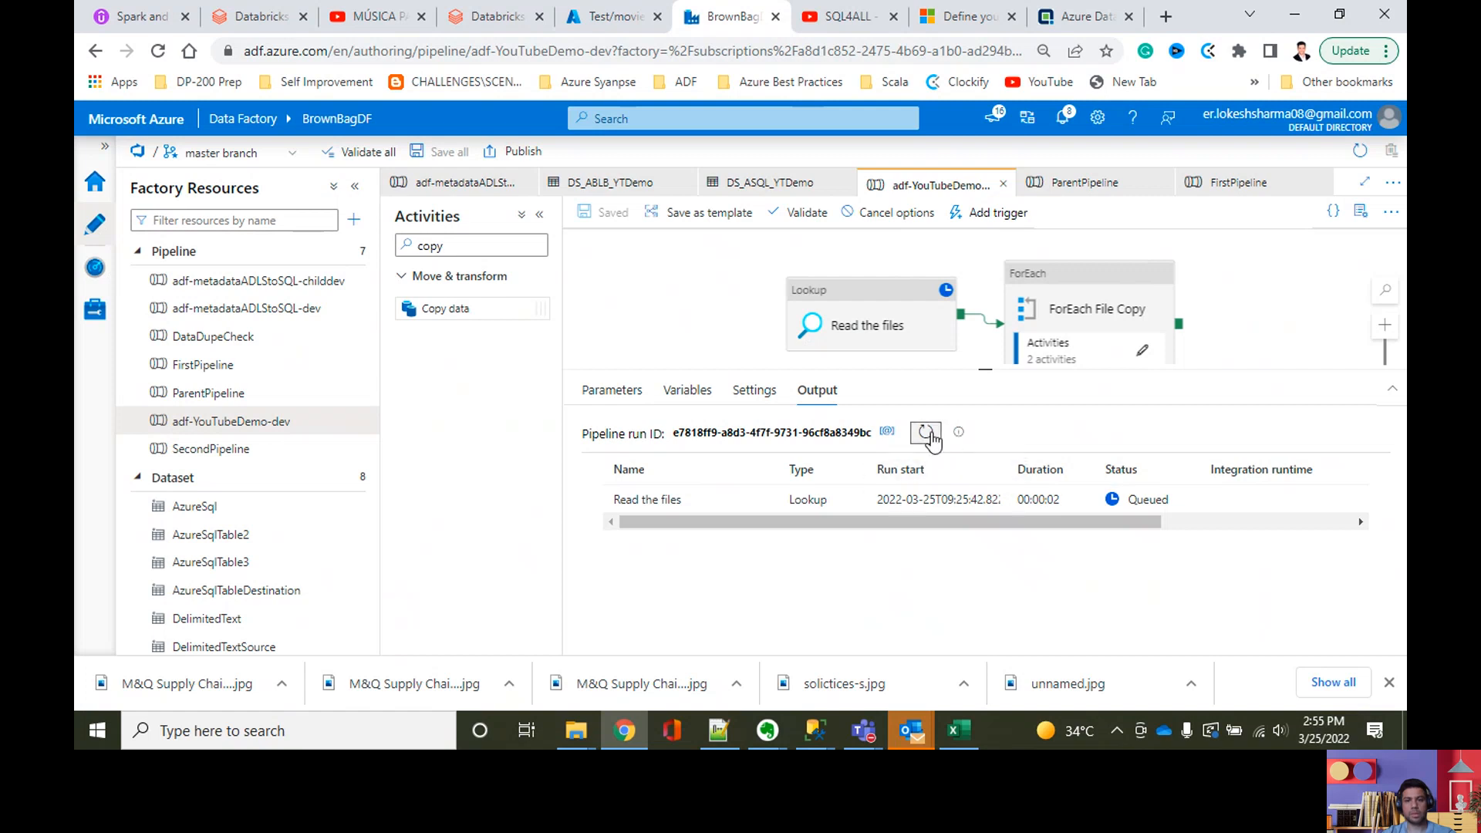
left_click(926, 433)
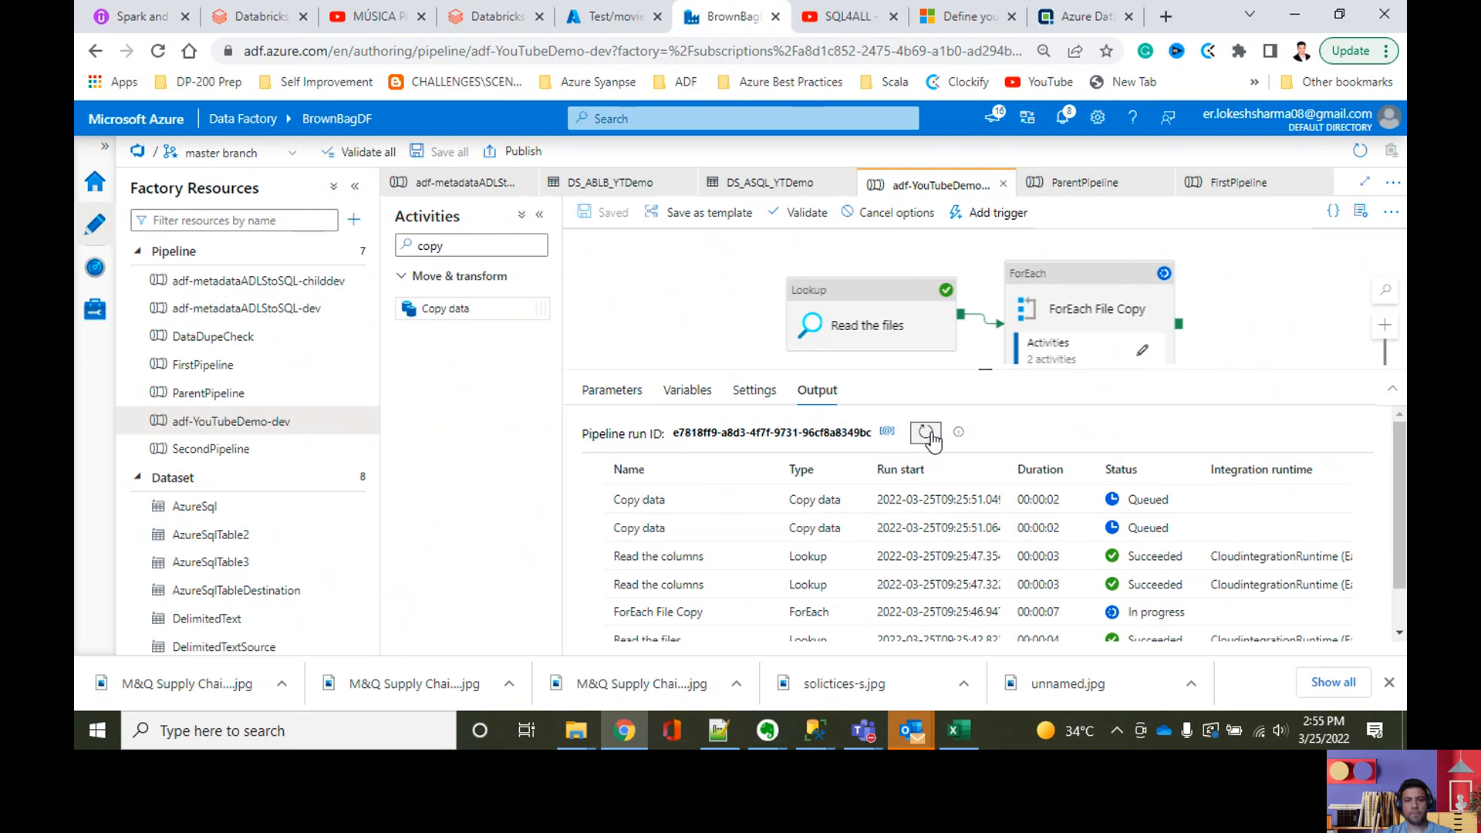
left_click(926, 433)
left_click(927, 433)
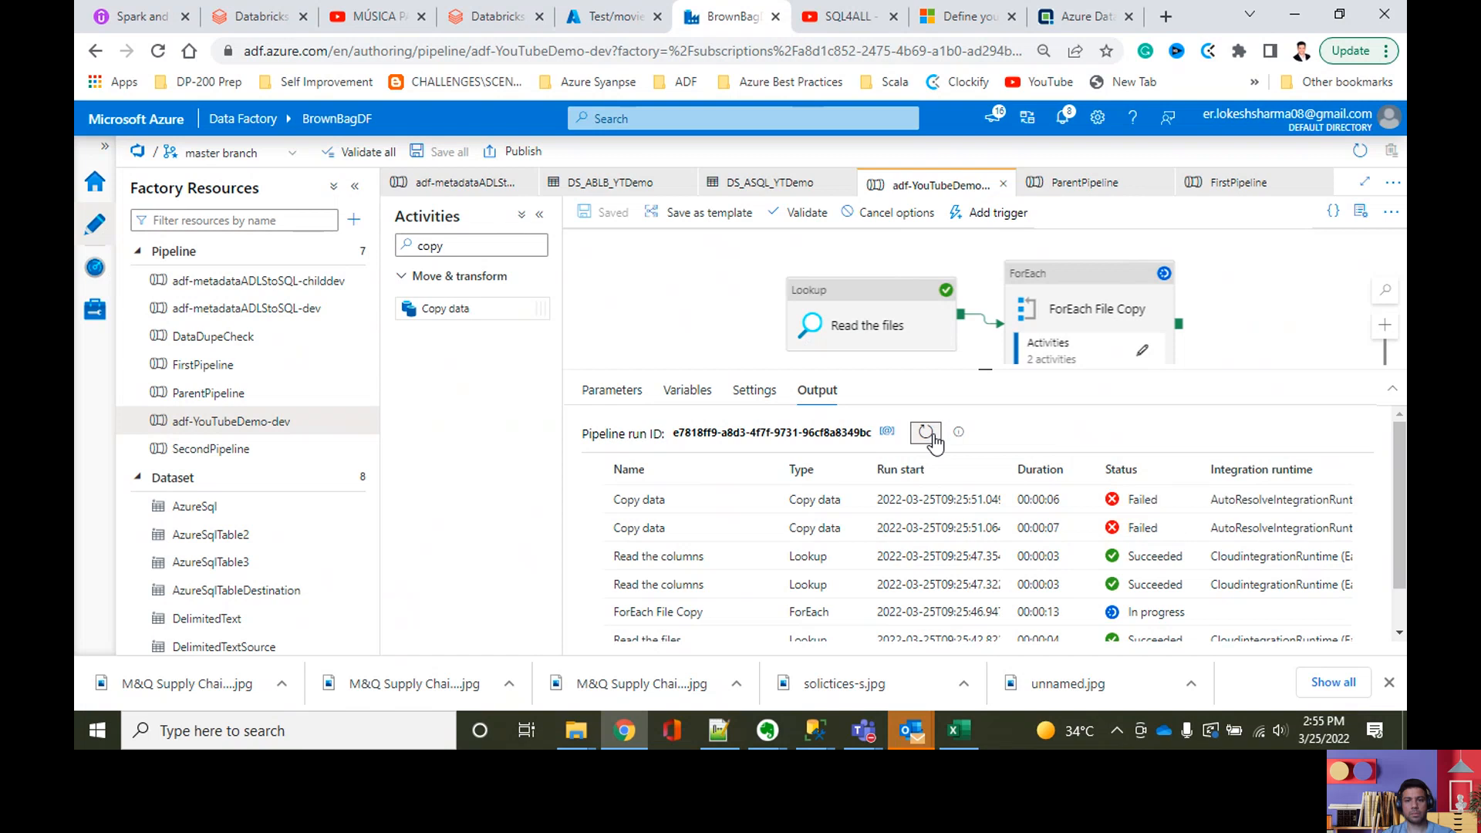
Step: Read the error details of both Copy data activities in the pipeline run output and close them
left_click(741, 527)
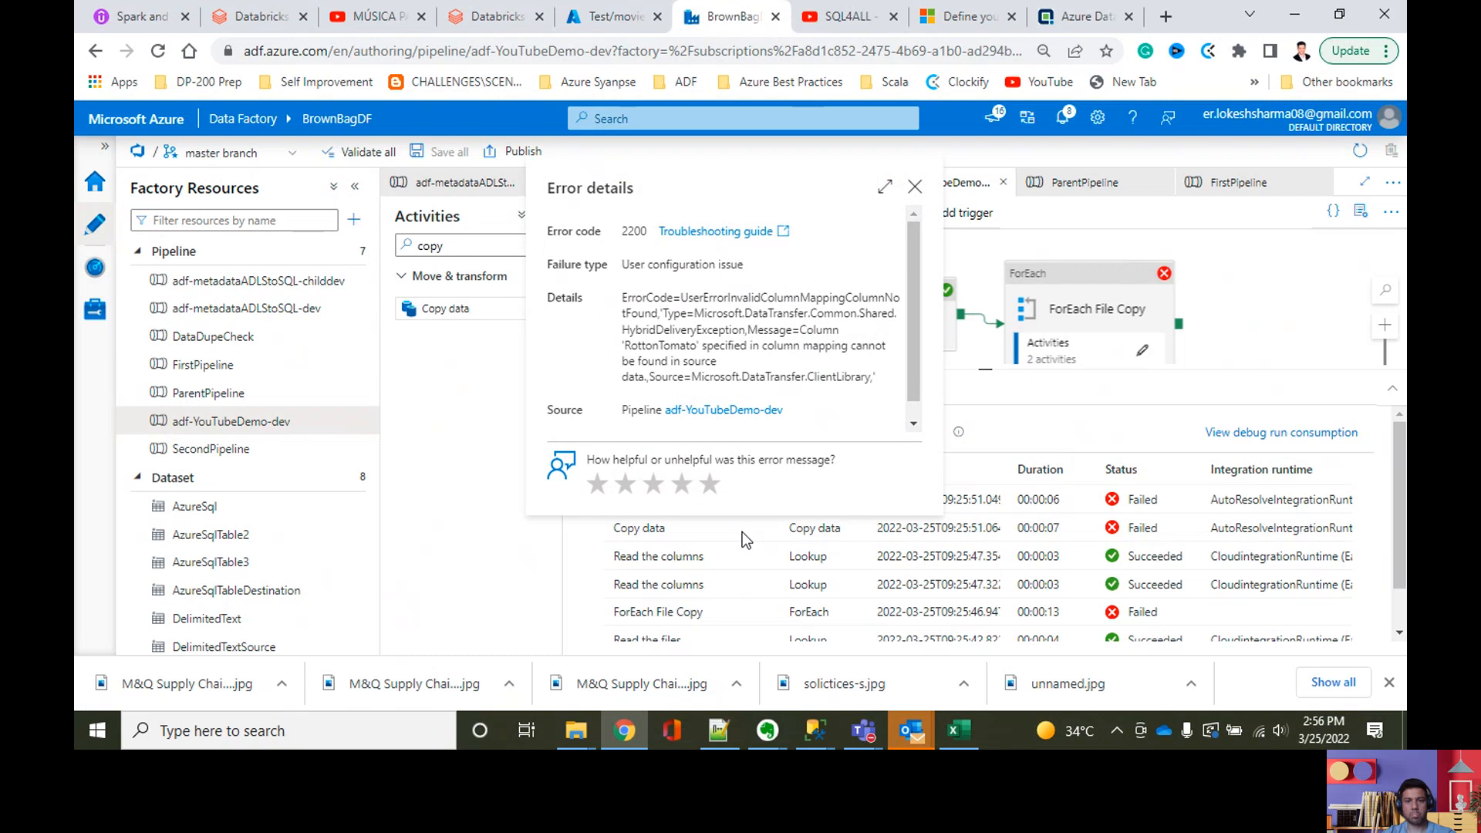
left_click(915, 193)
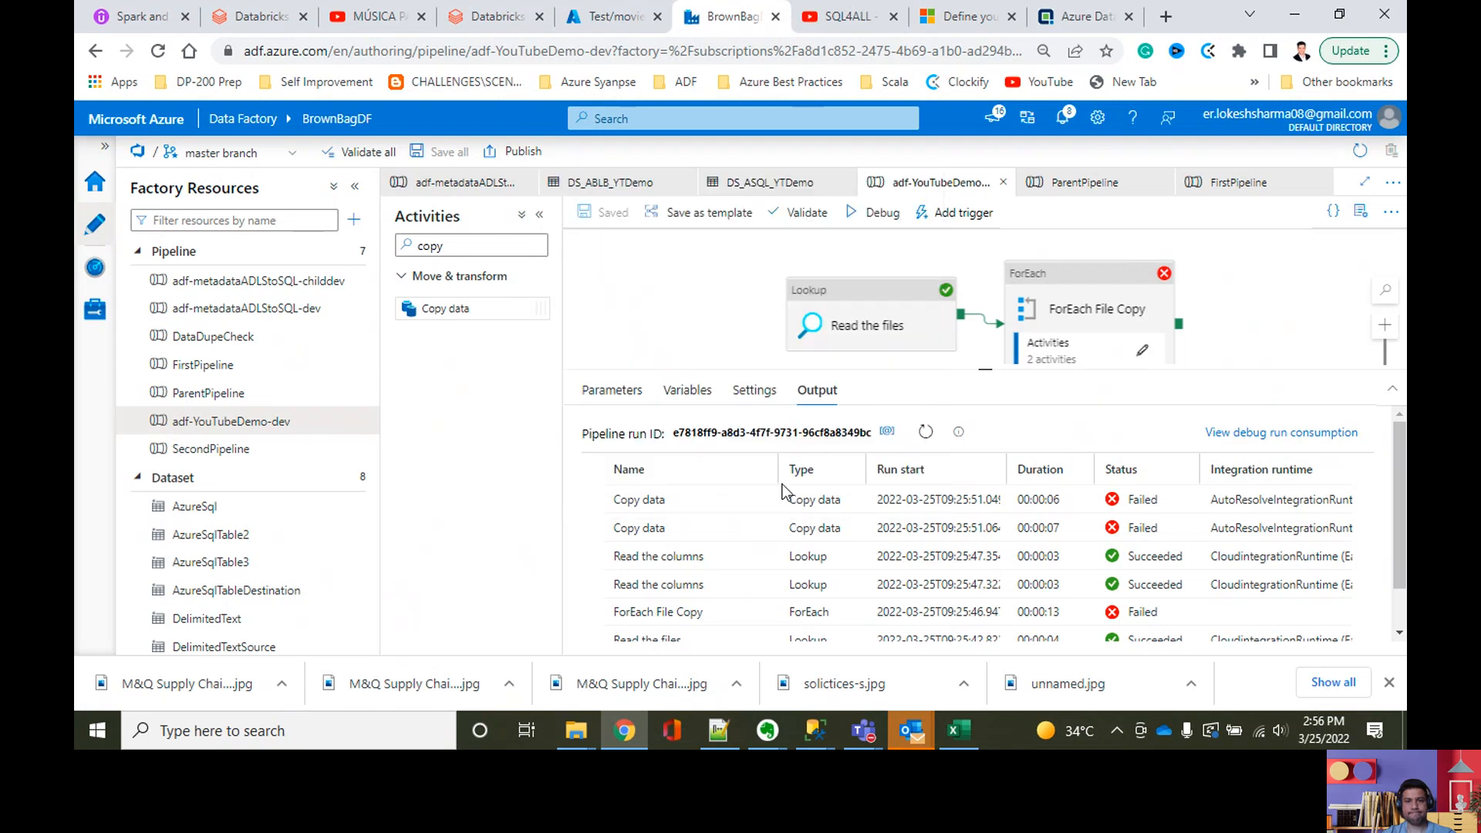
left_click(740, 502)
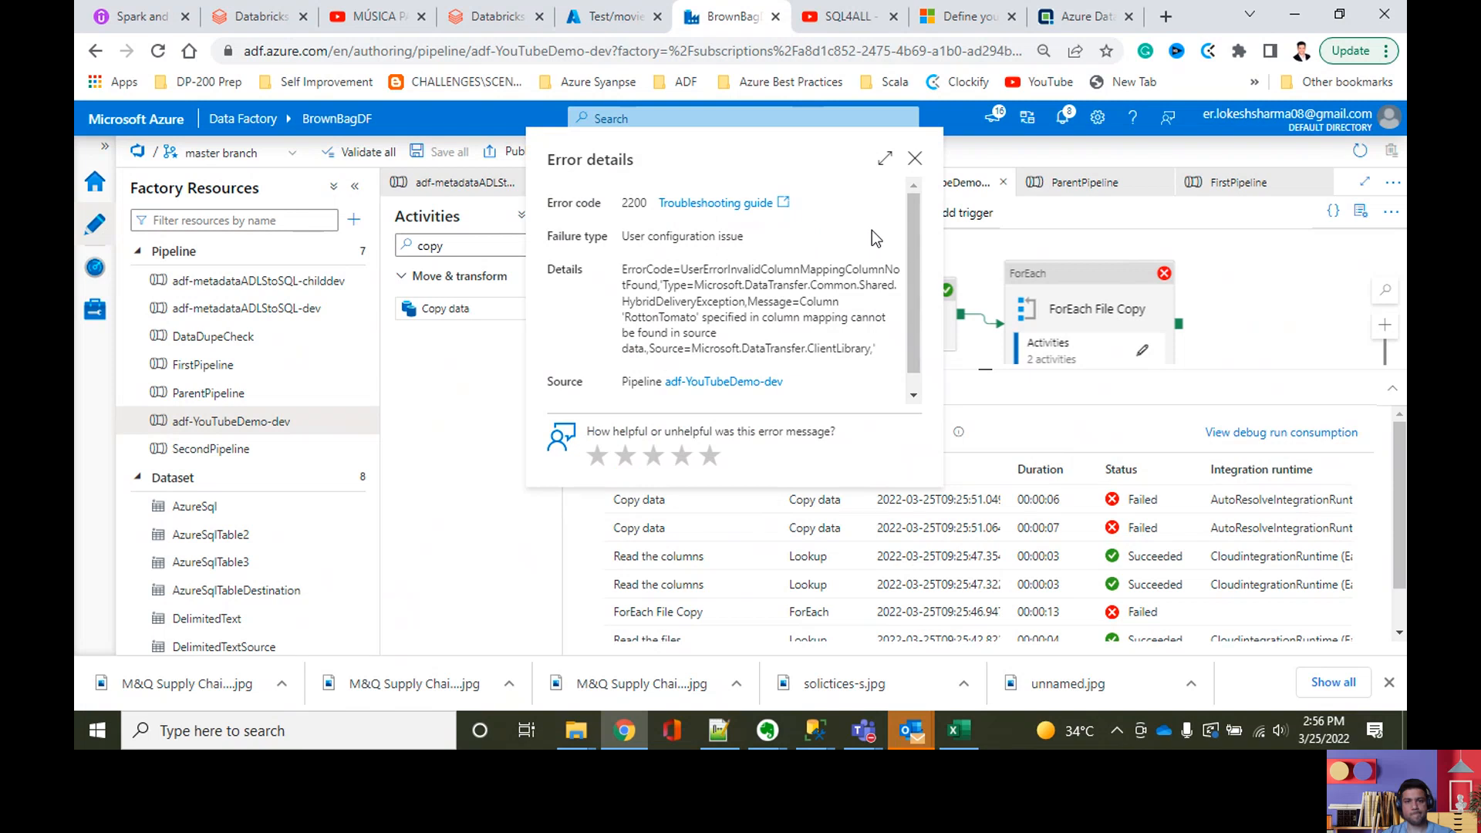
left_click(915, 158)
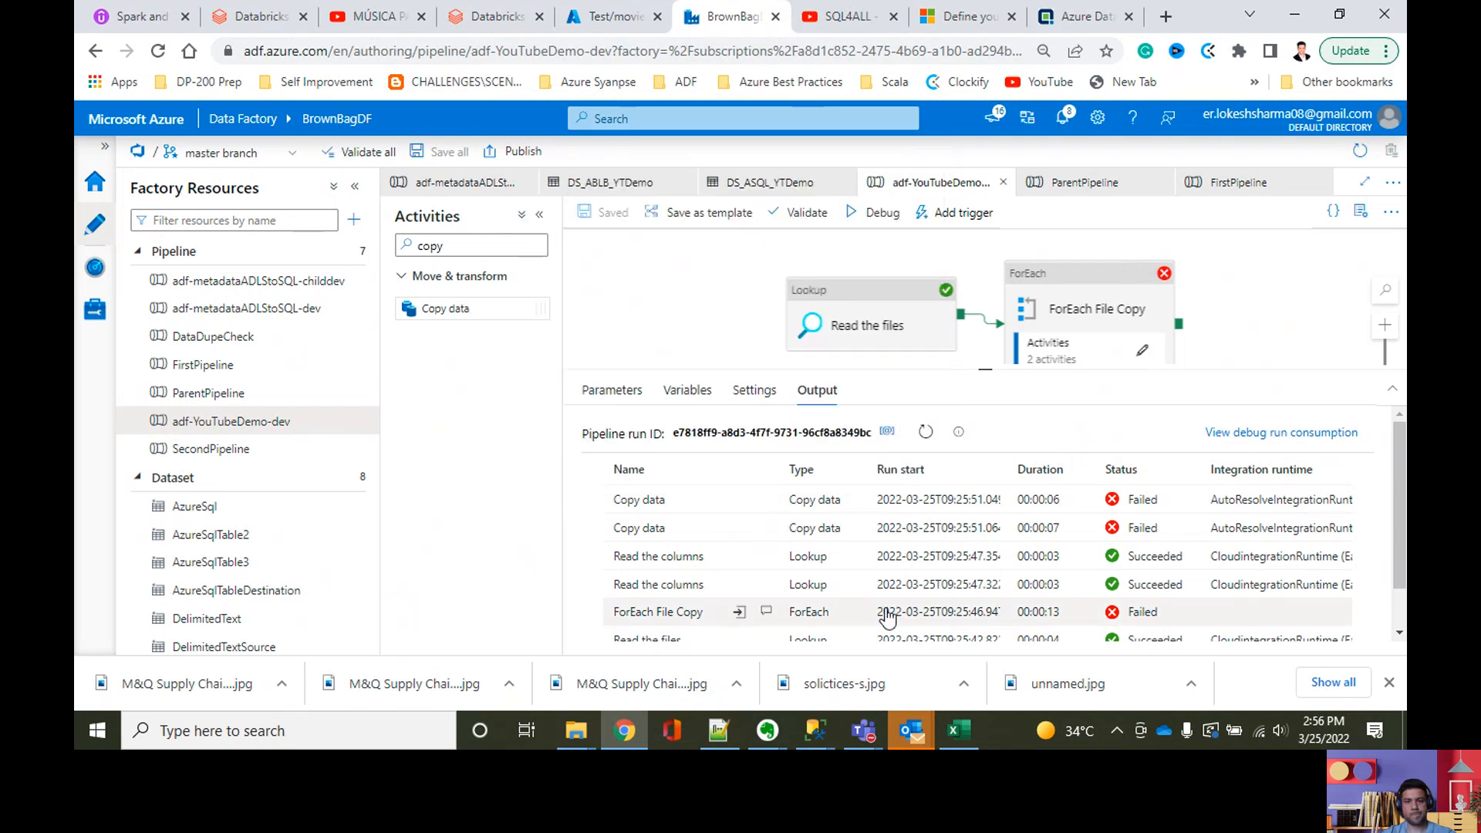
Step: Open the moviesDB1.csv blob in the Azure portal and select the space in its Rotton Tomato column header
mouse_move(804, 733)
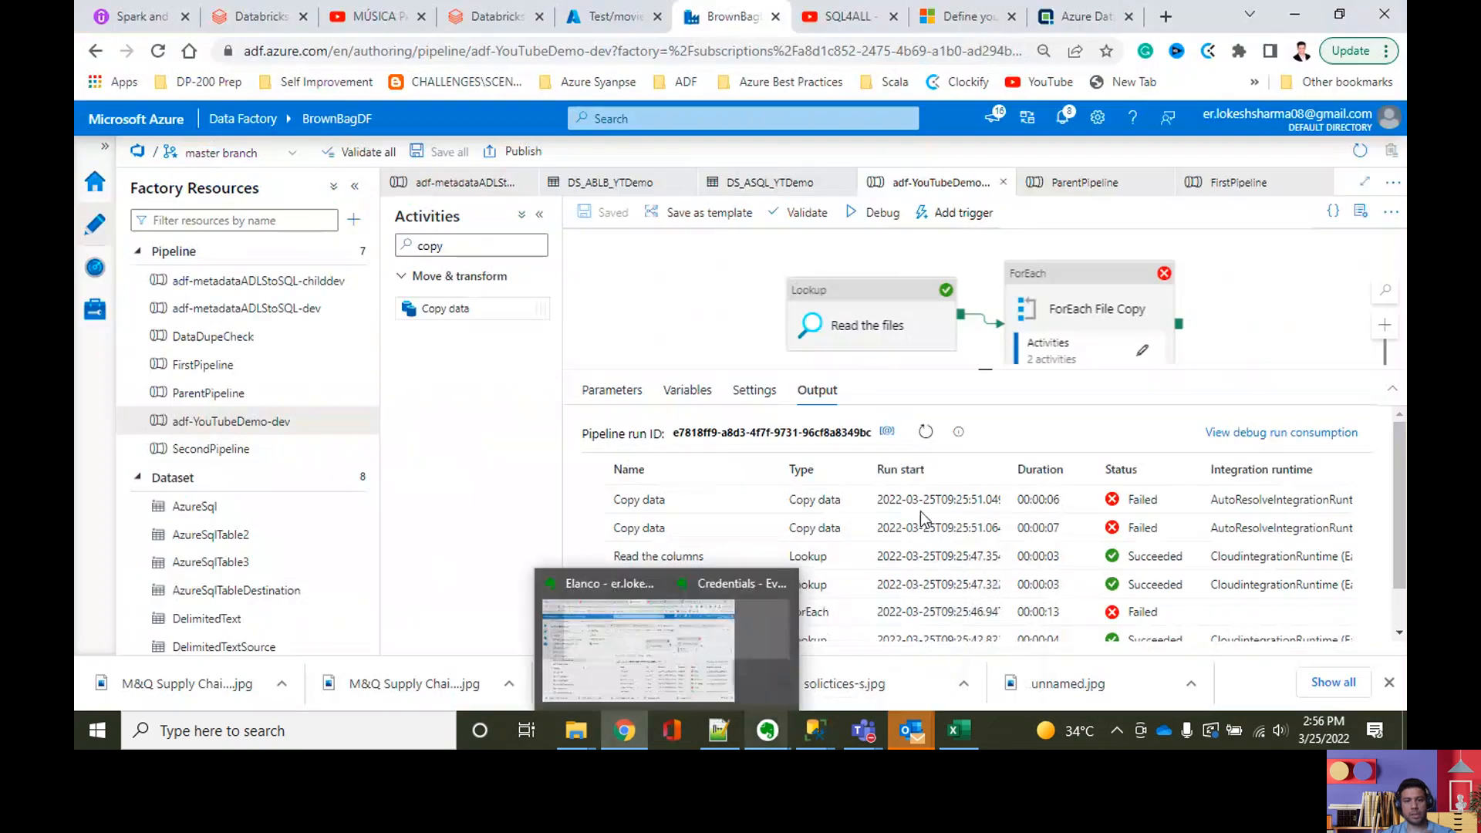
left_click(719, 733)
left_click(718, 733)
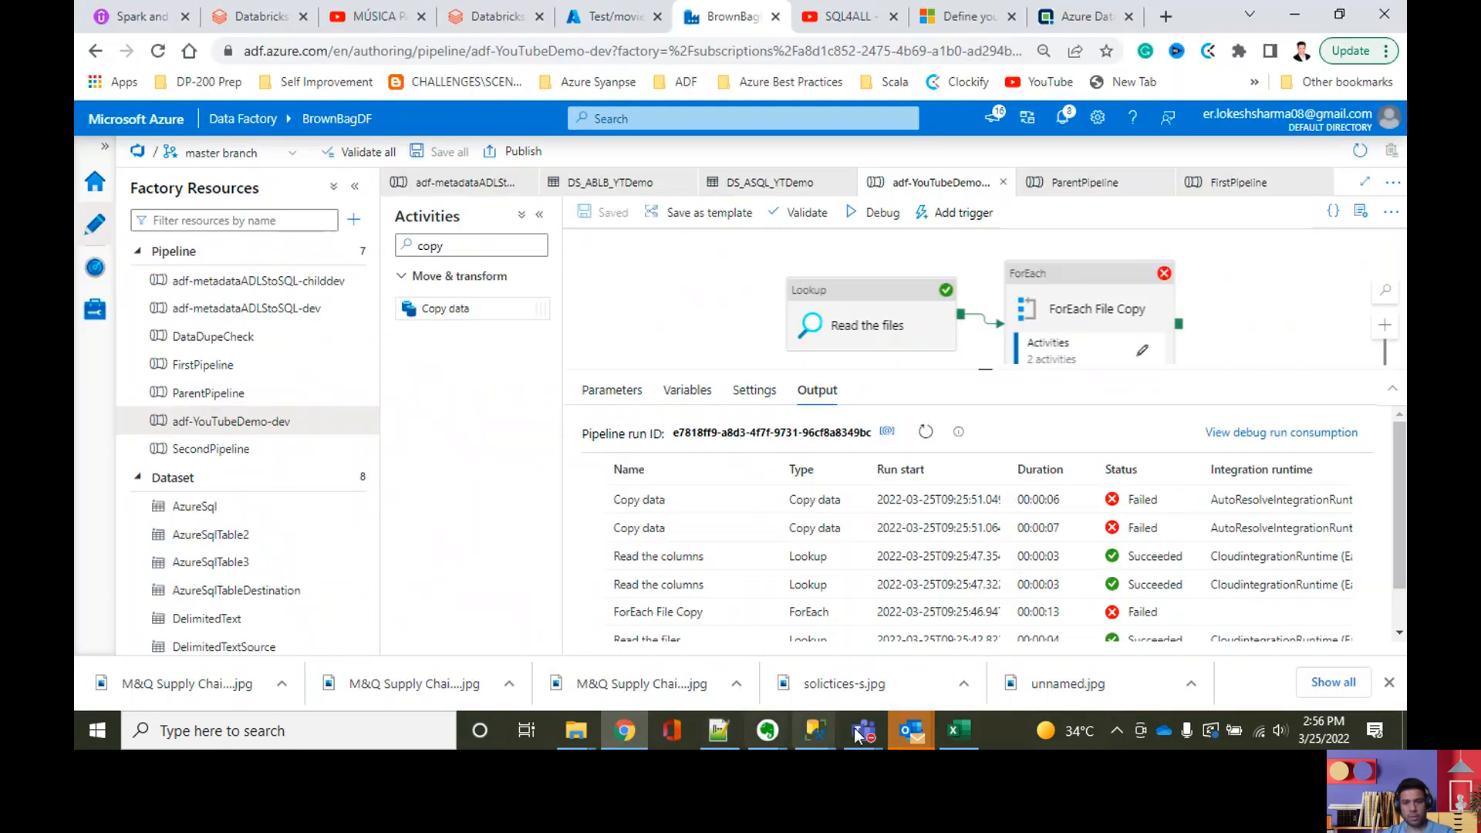
mouse_move(815, 730)
left_click(857, 684)
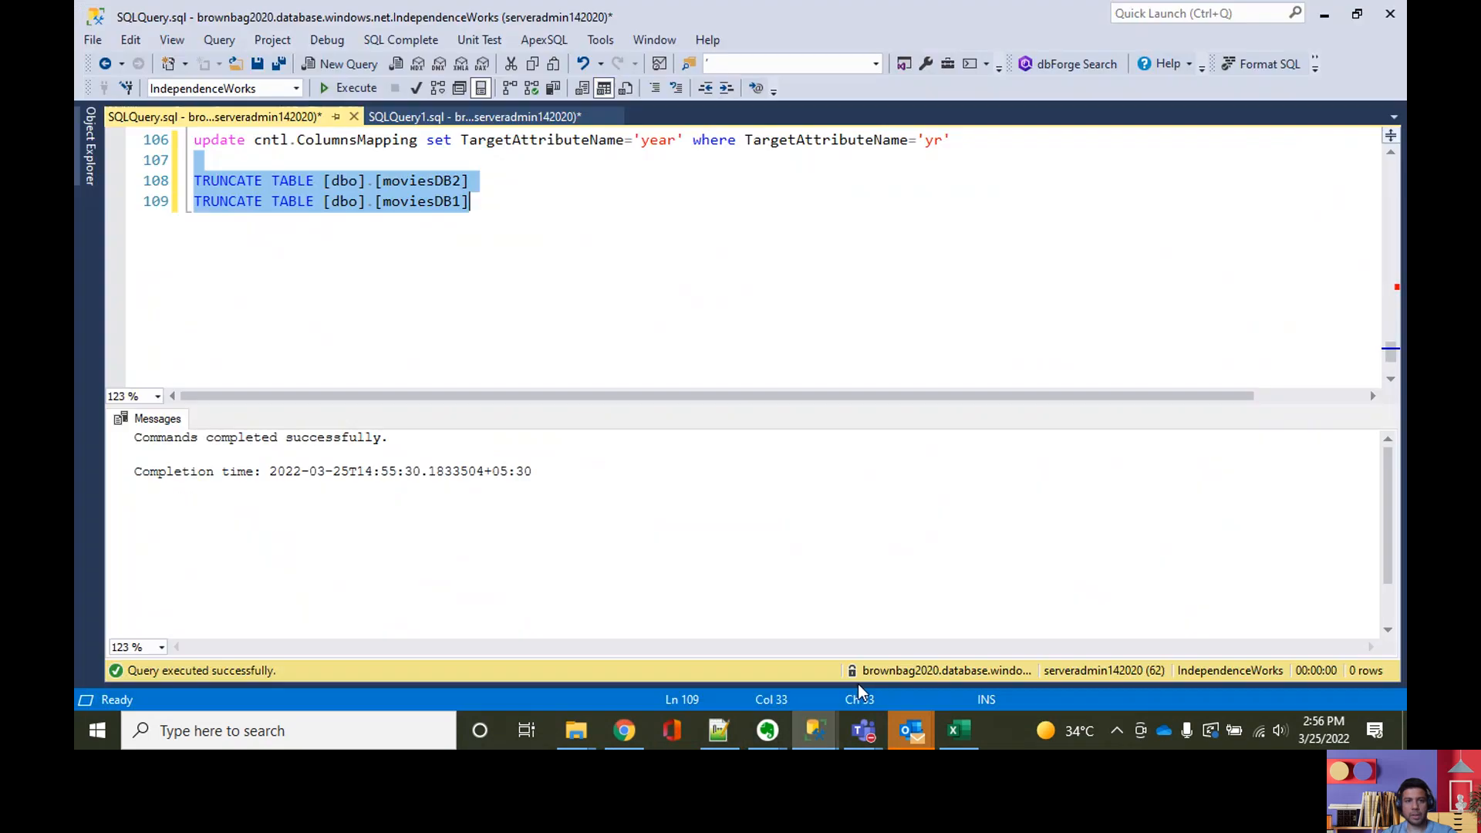
left_click(625, 730)
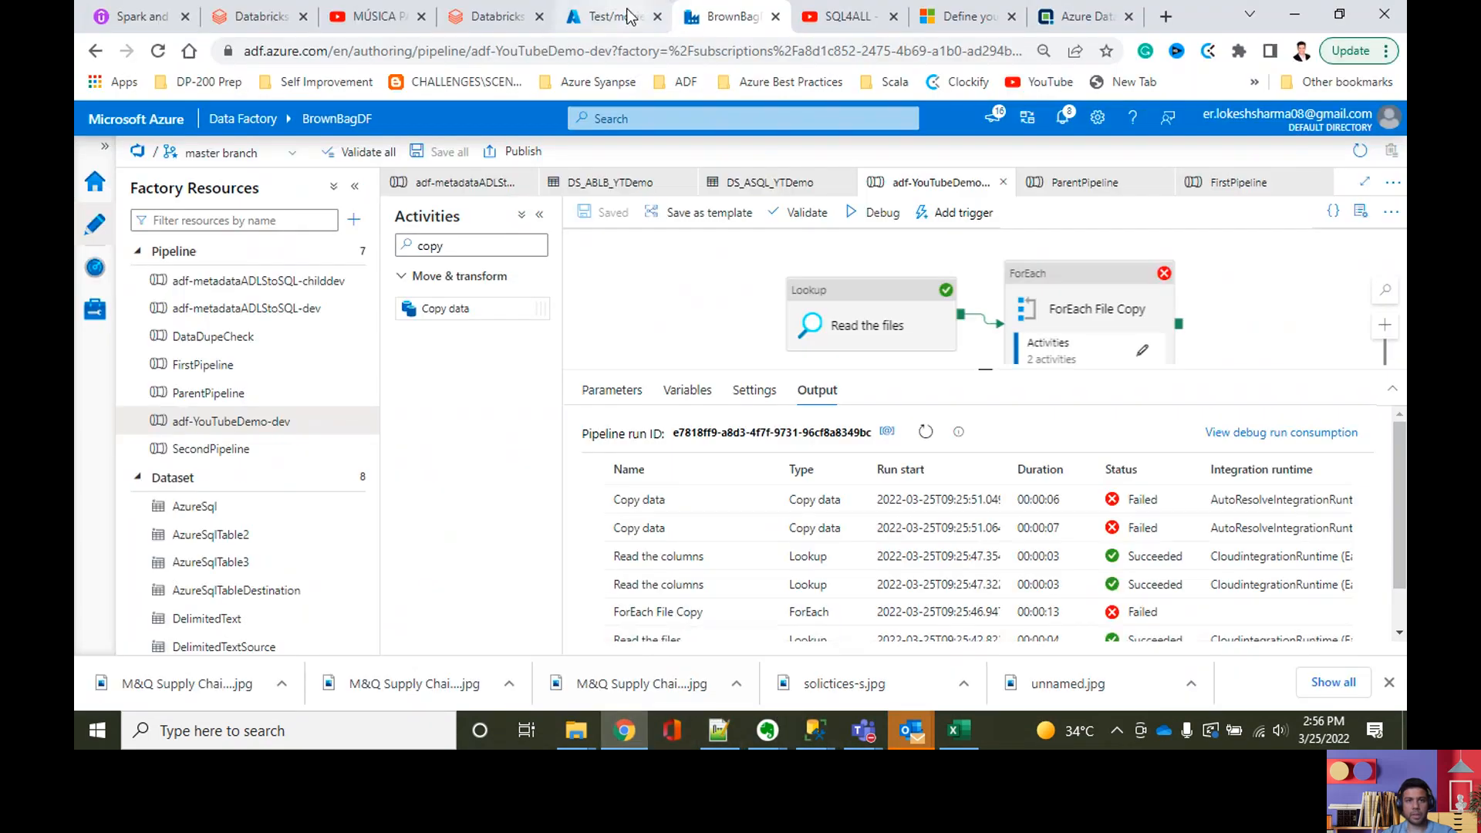
left_click(609, 15)
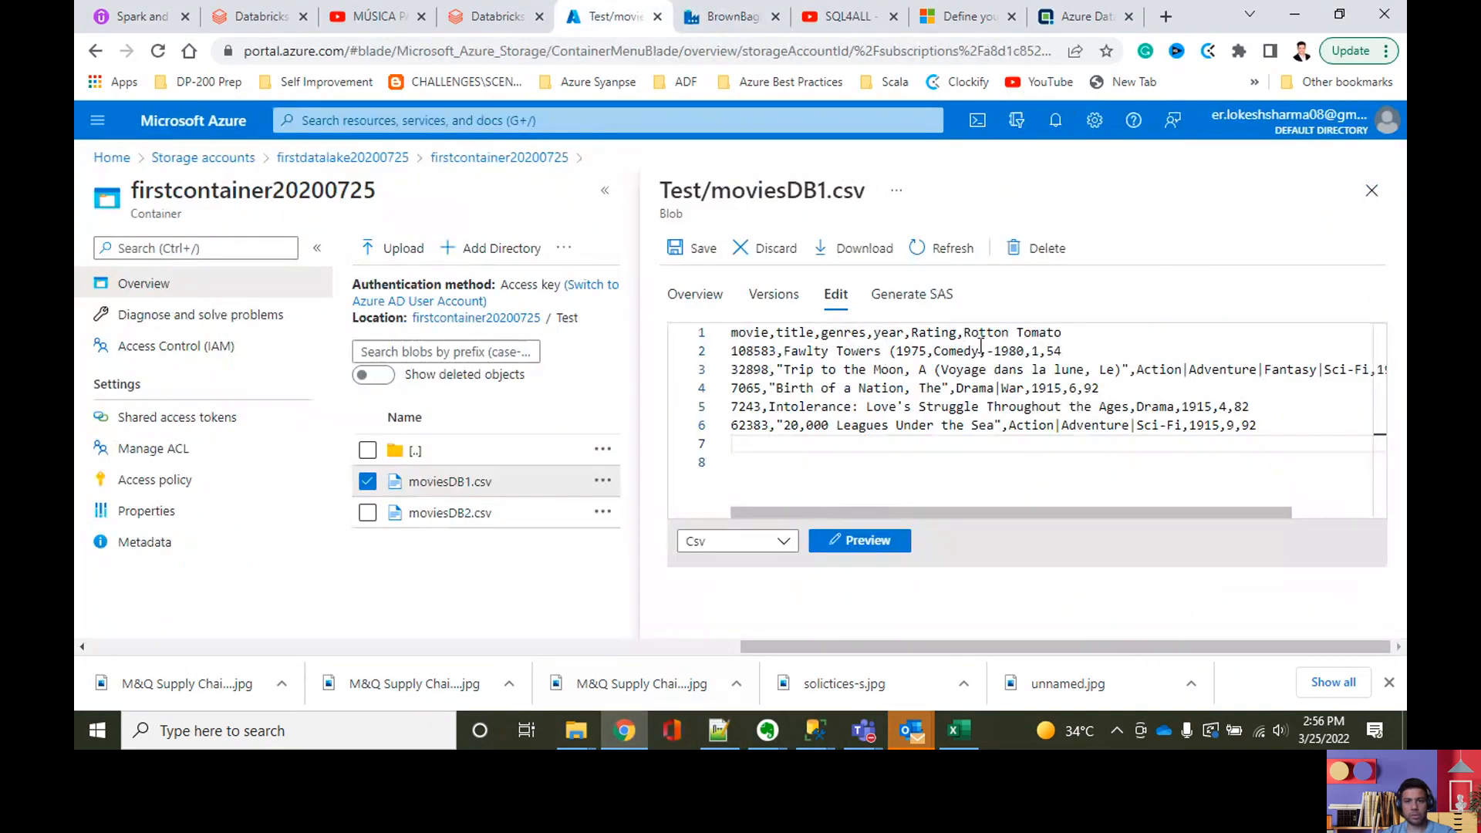
left_click(1011, 333)
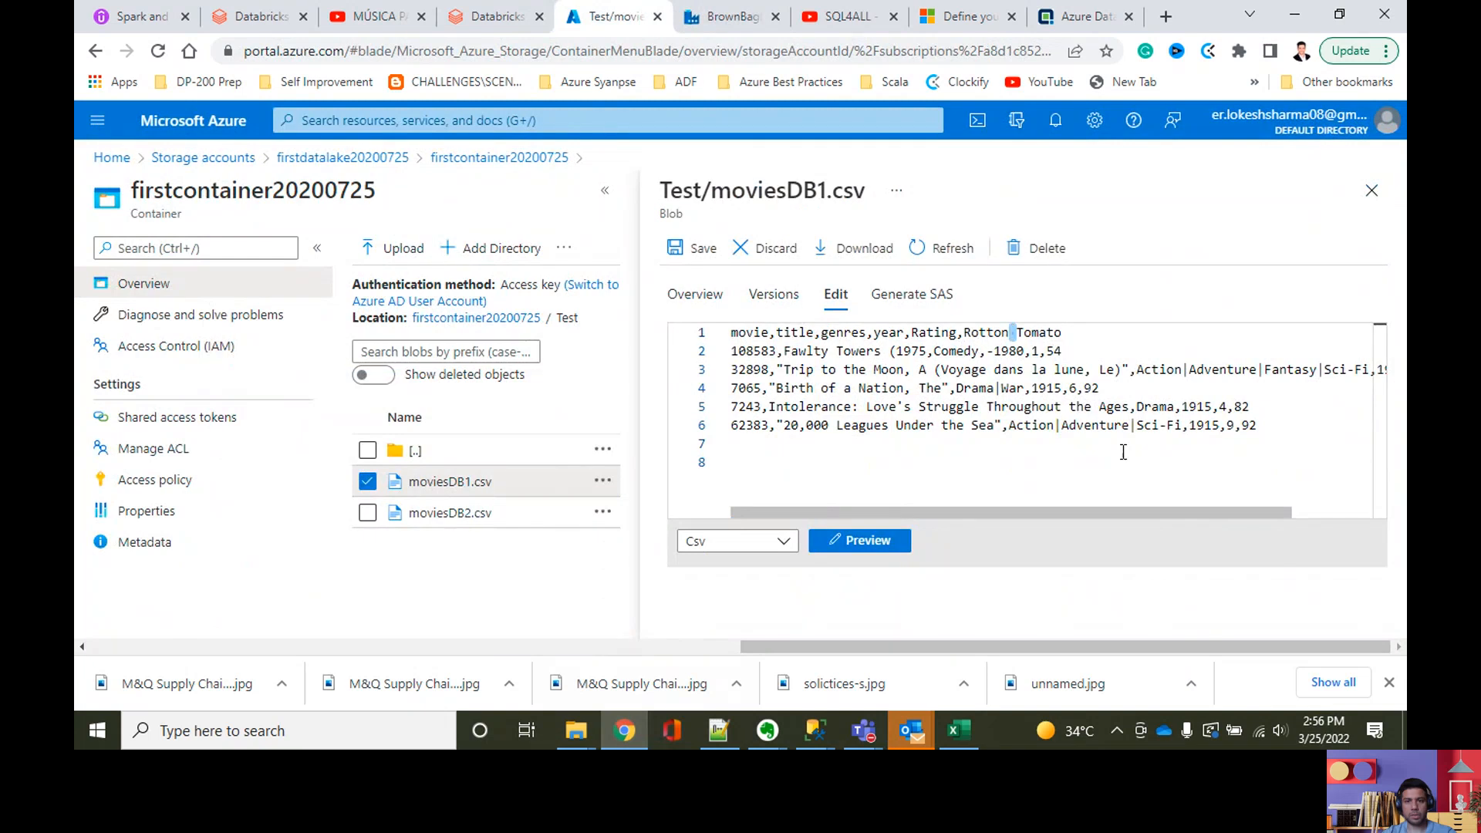
Step: Switch to SQLQuery.sql in SQL Server Management Studio and examine the RottonTomato source names in the ColumnsMapping insert statements
left_click(815, 731)
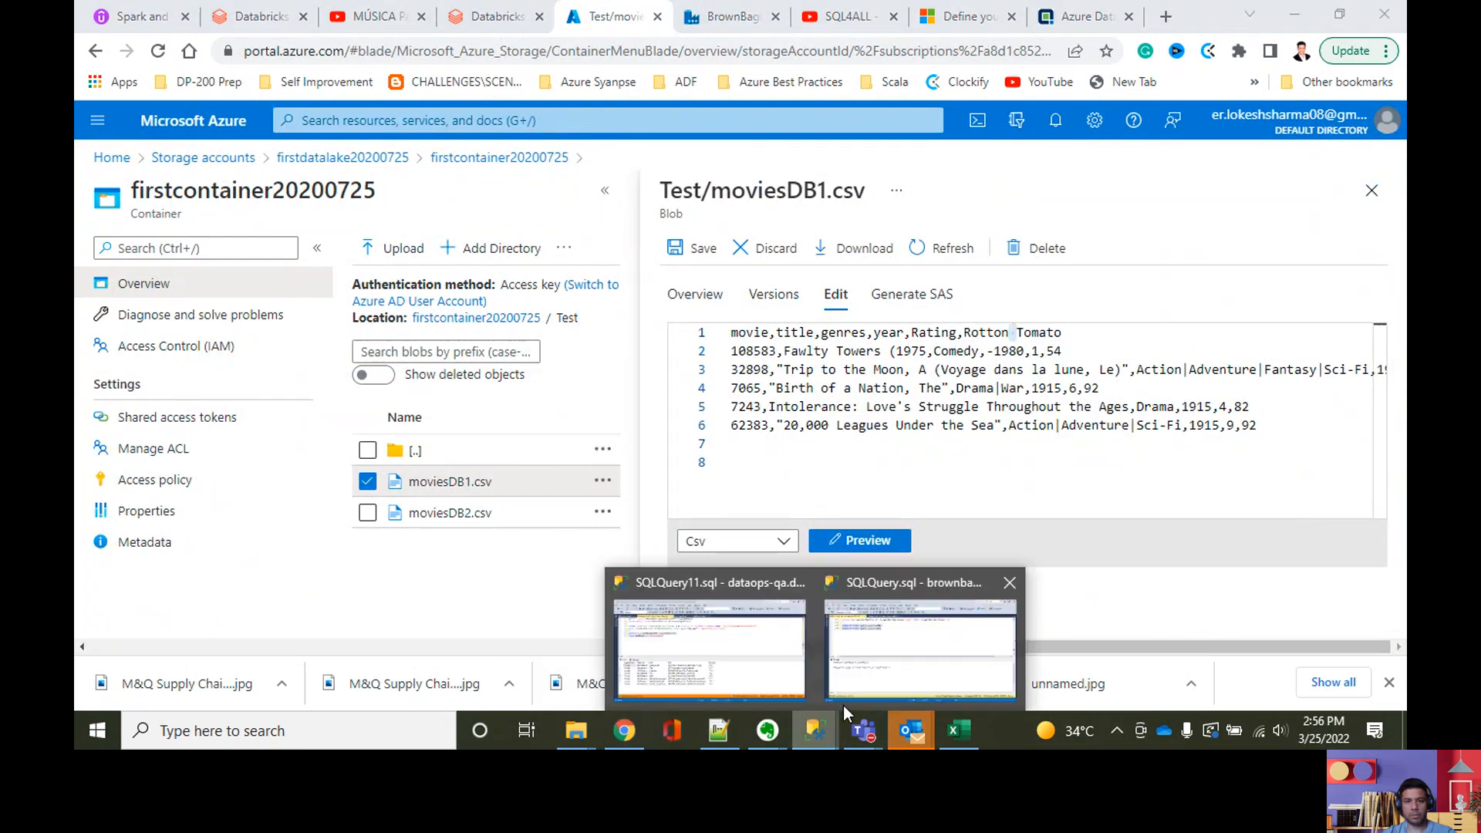
left_click(876, 668)
scroll(773, 311, "up", 3)
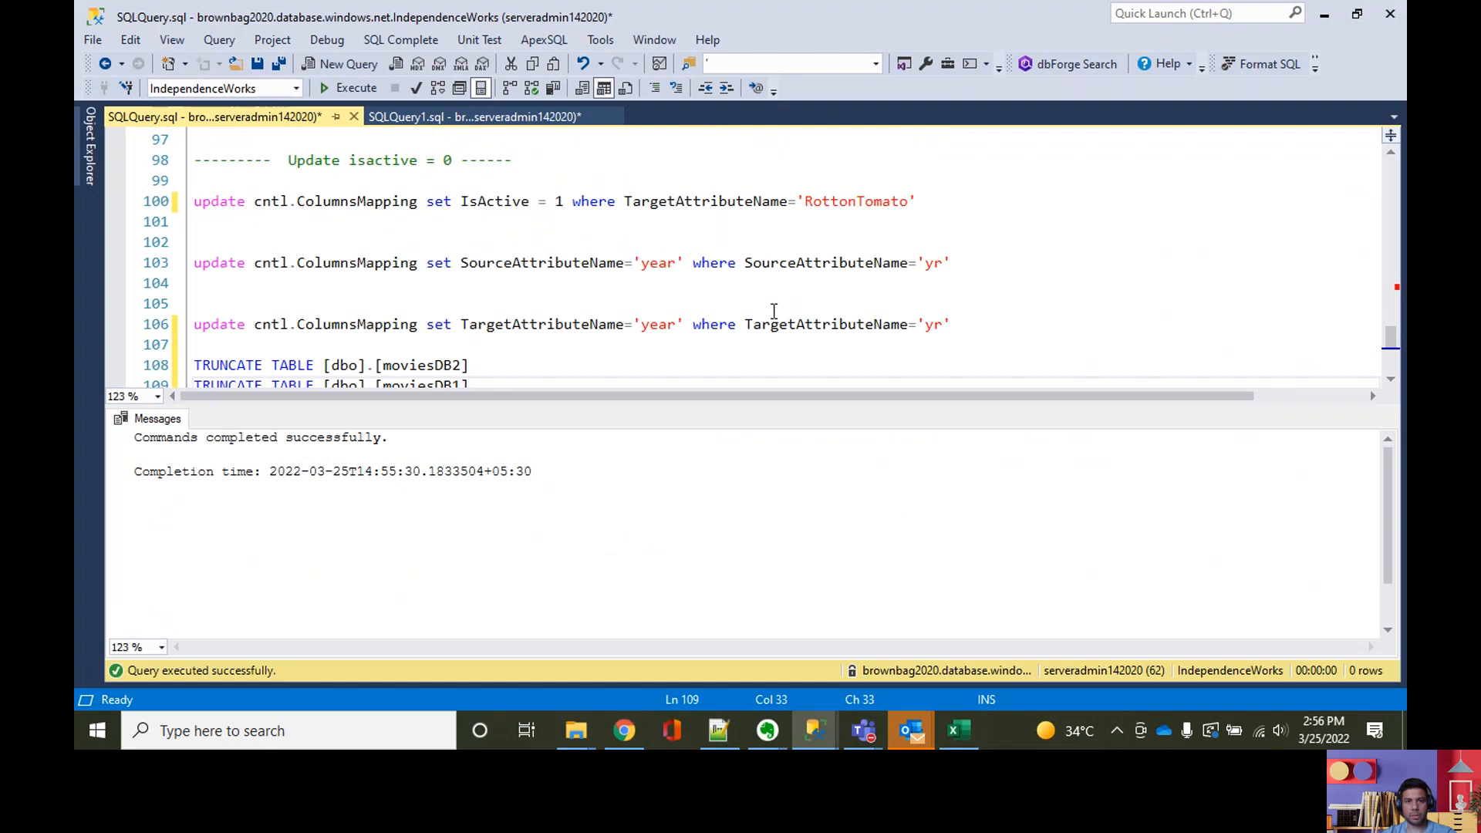
scroll(774, 311, "up", 14)
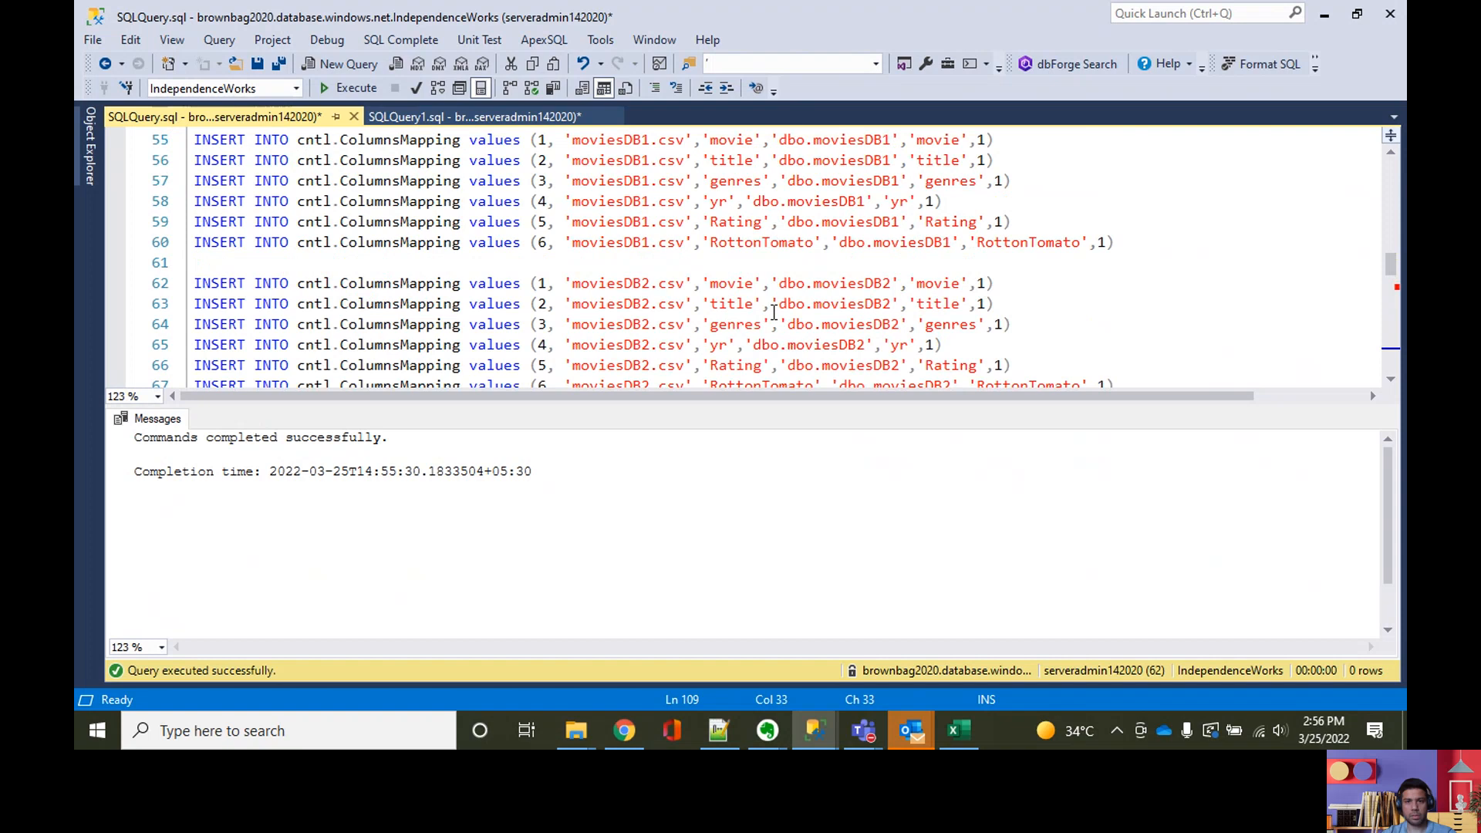
scroll(773, 311, "up", 1)
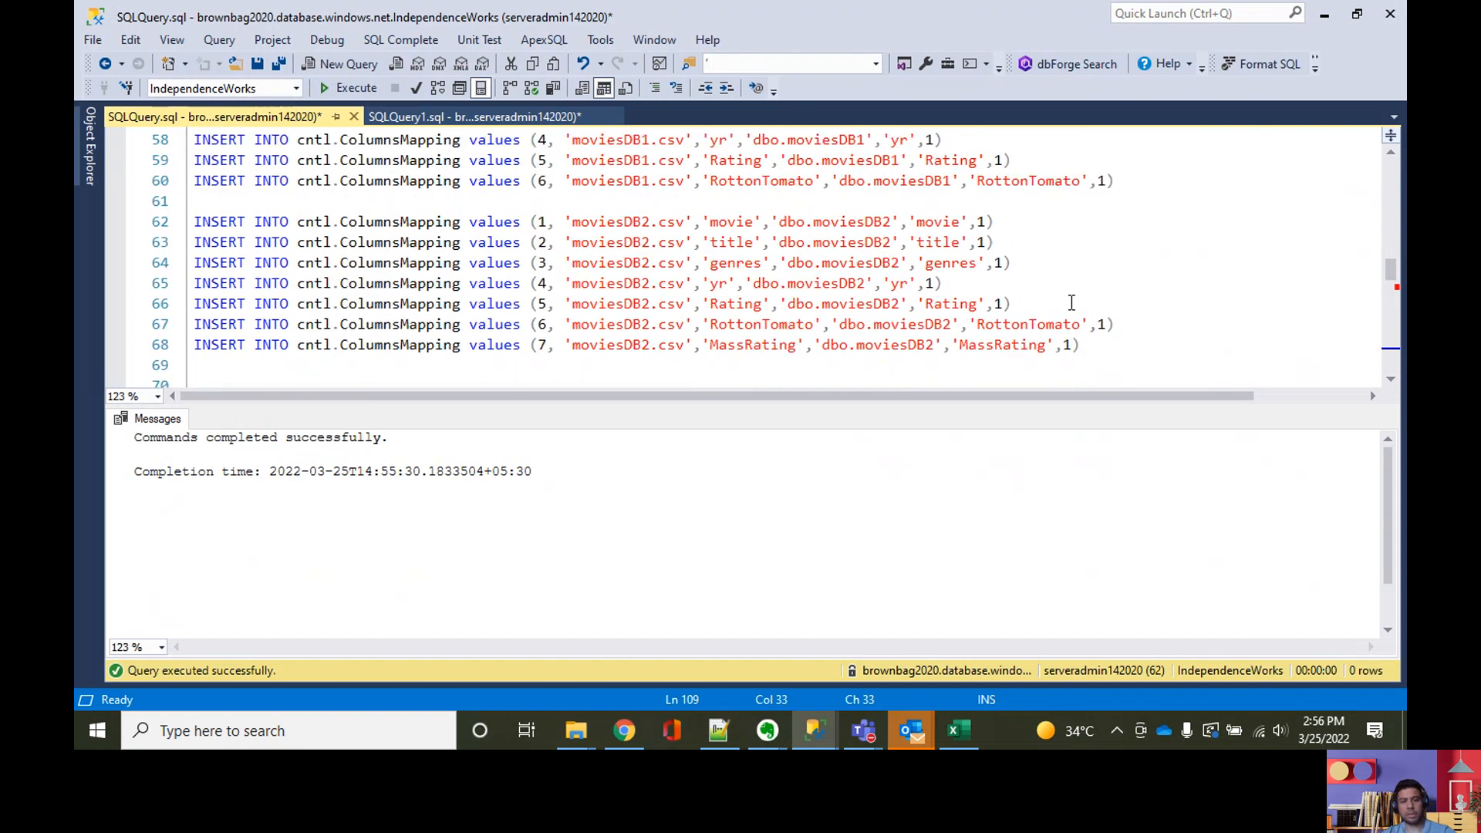
key("ctrl+r")
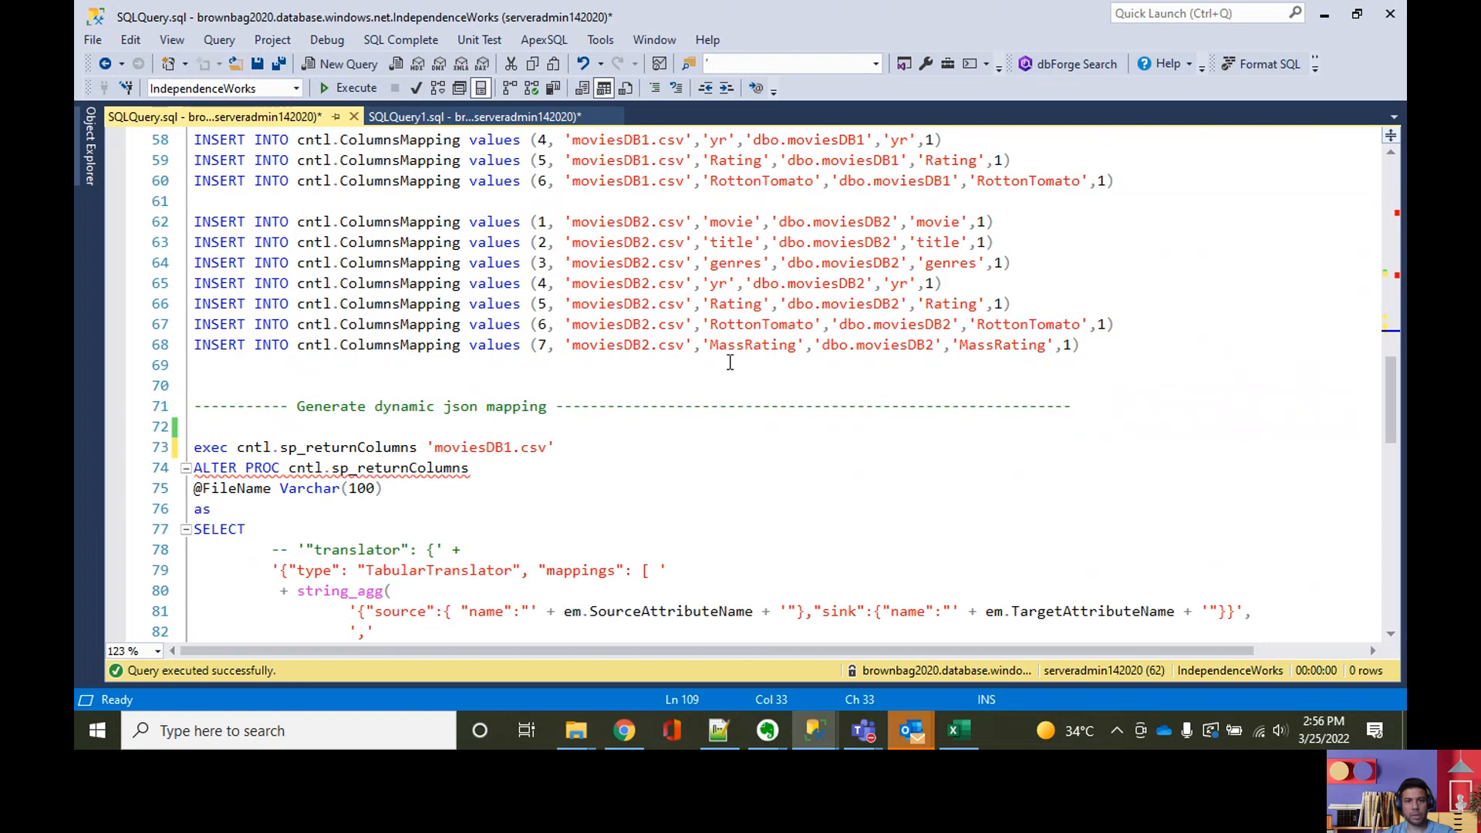
scroll(732, 363, "up", 1)
left_click(789, 387)
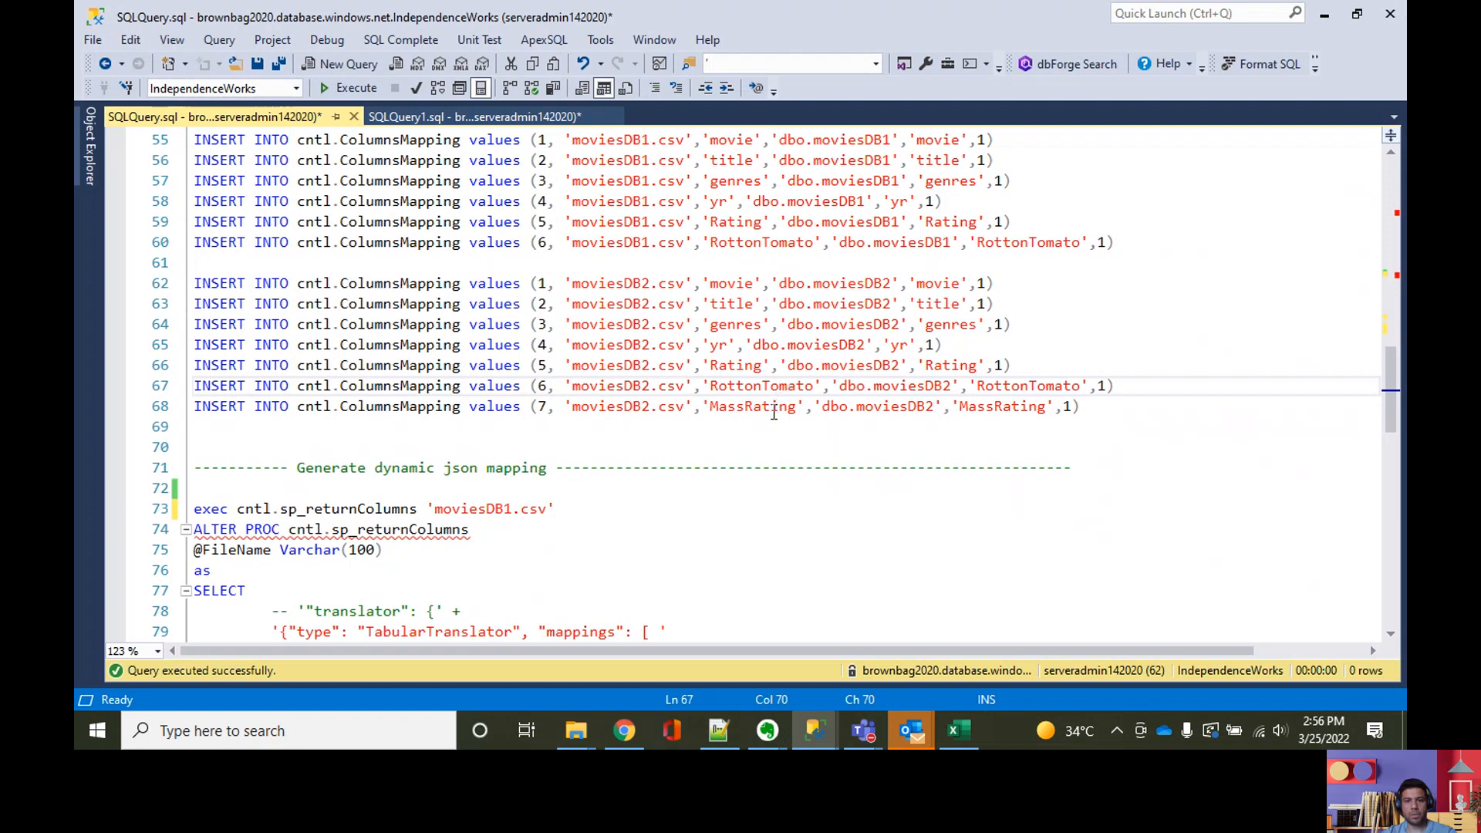
scroll(773, 414, "down", 1)
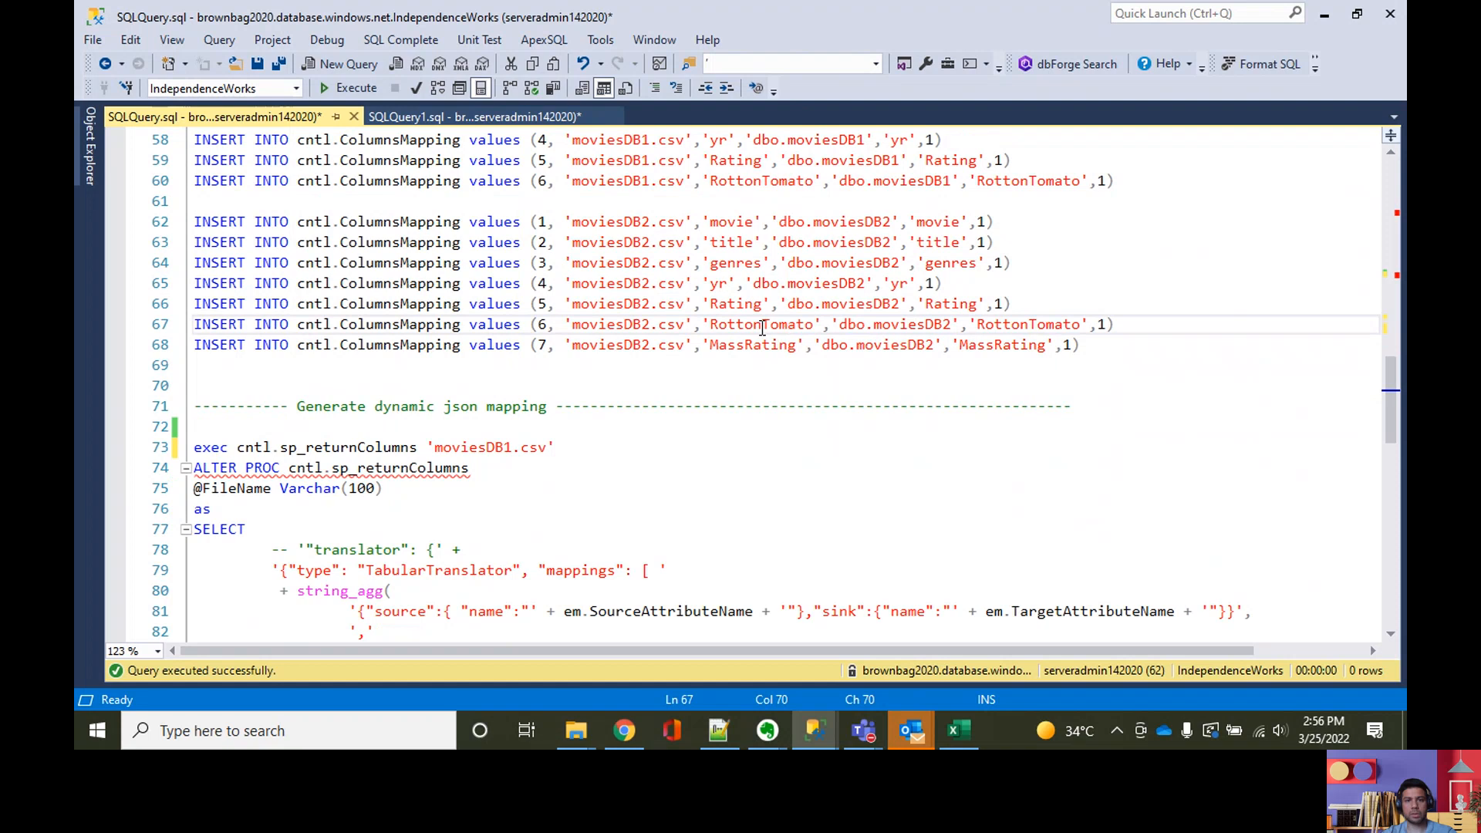
scroll(763, 328, "up", 4)
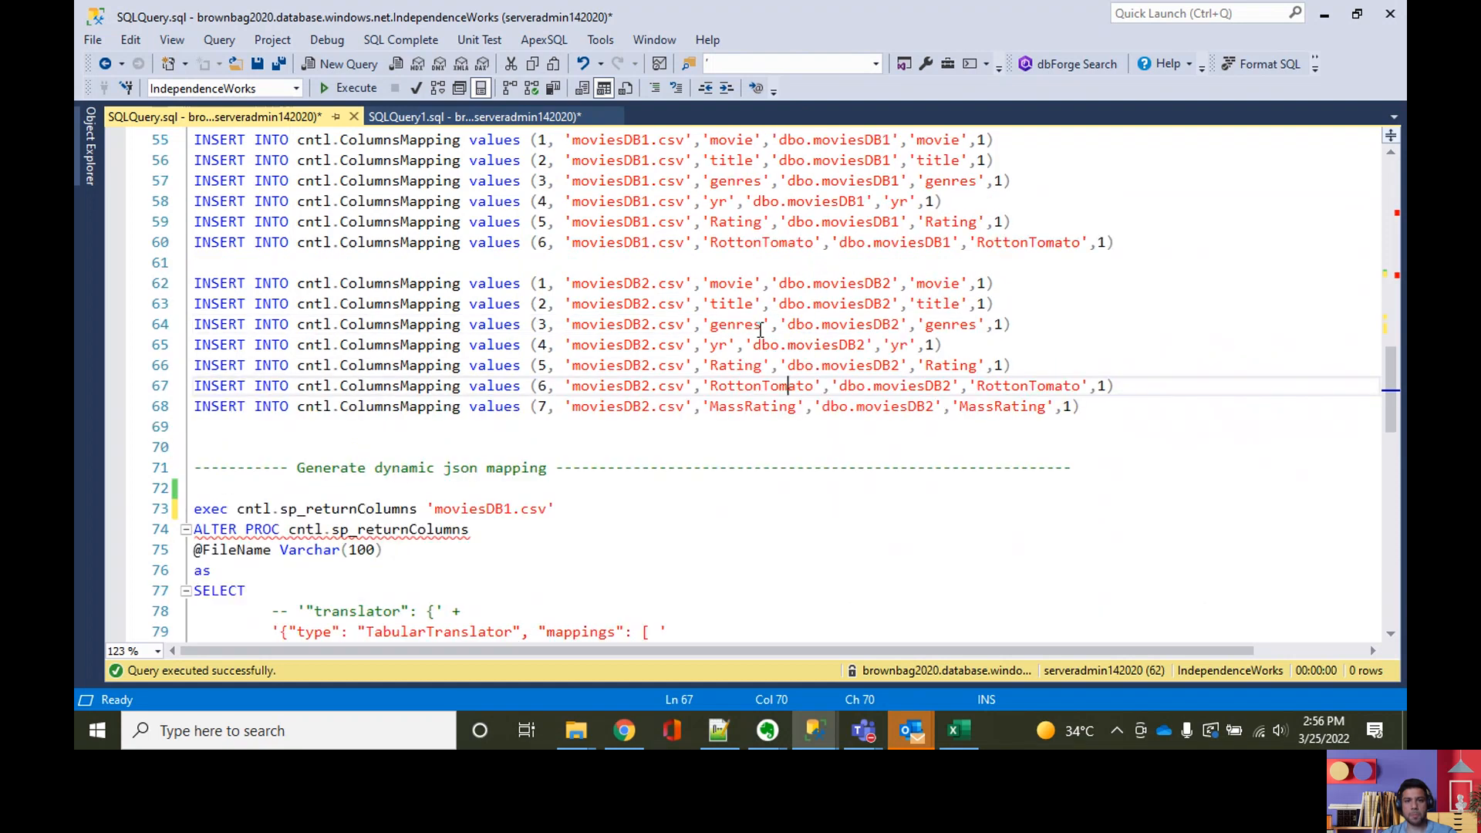
scroll(761, 330, "down", 2)
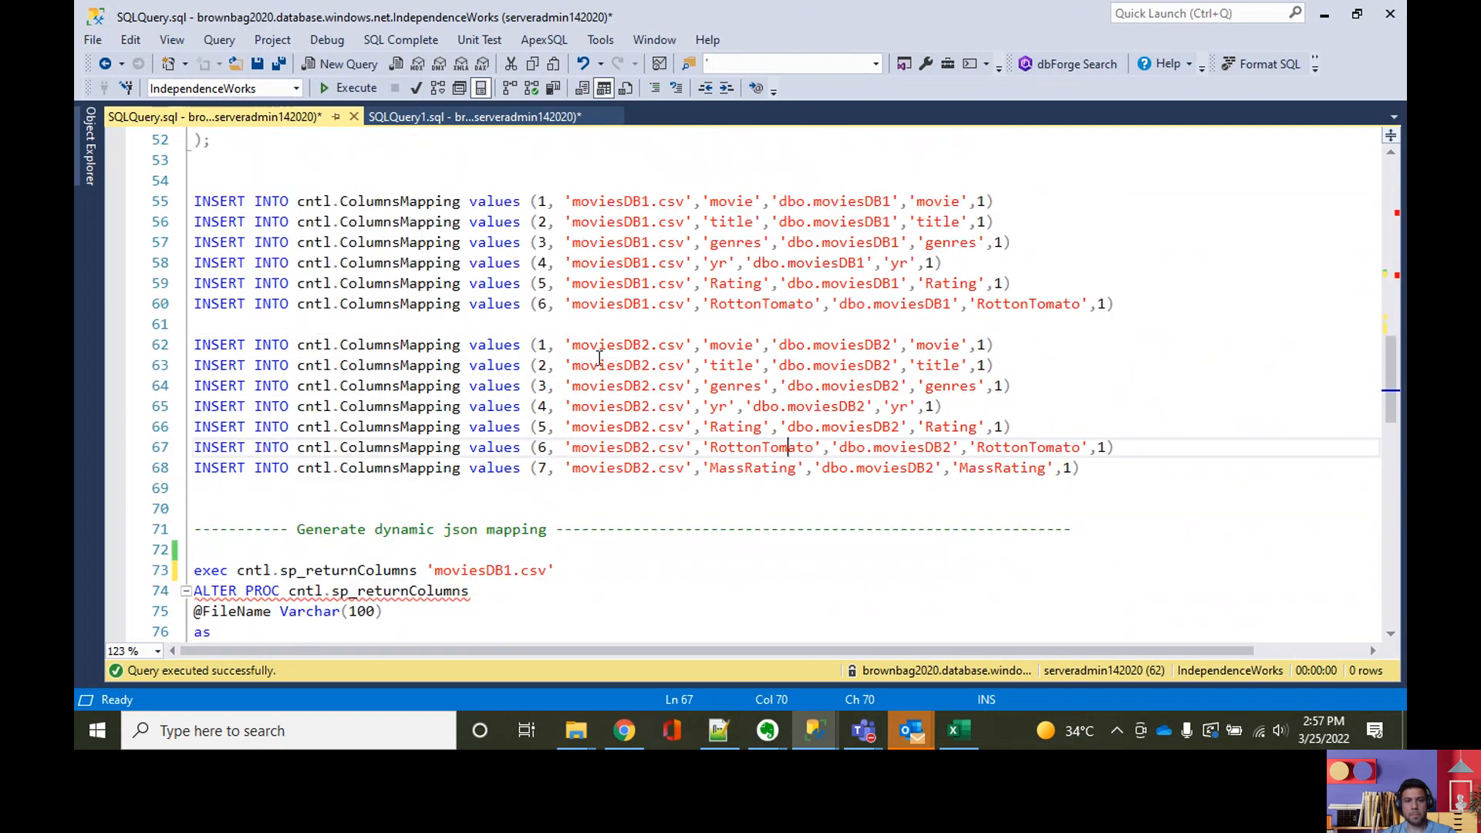
Step: Start a delete from cntl.ColumnsMapping statement on a new line below the moviesDB2.csv insert statements
left_click(1147, 469)
key("Return")
key("Return")
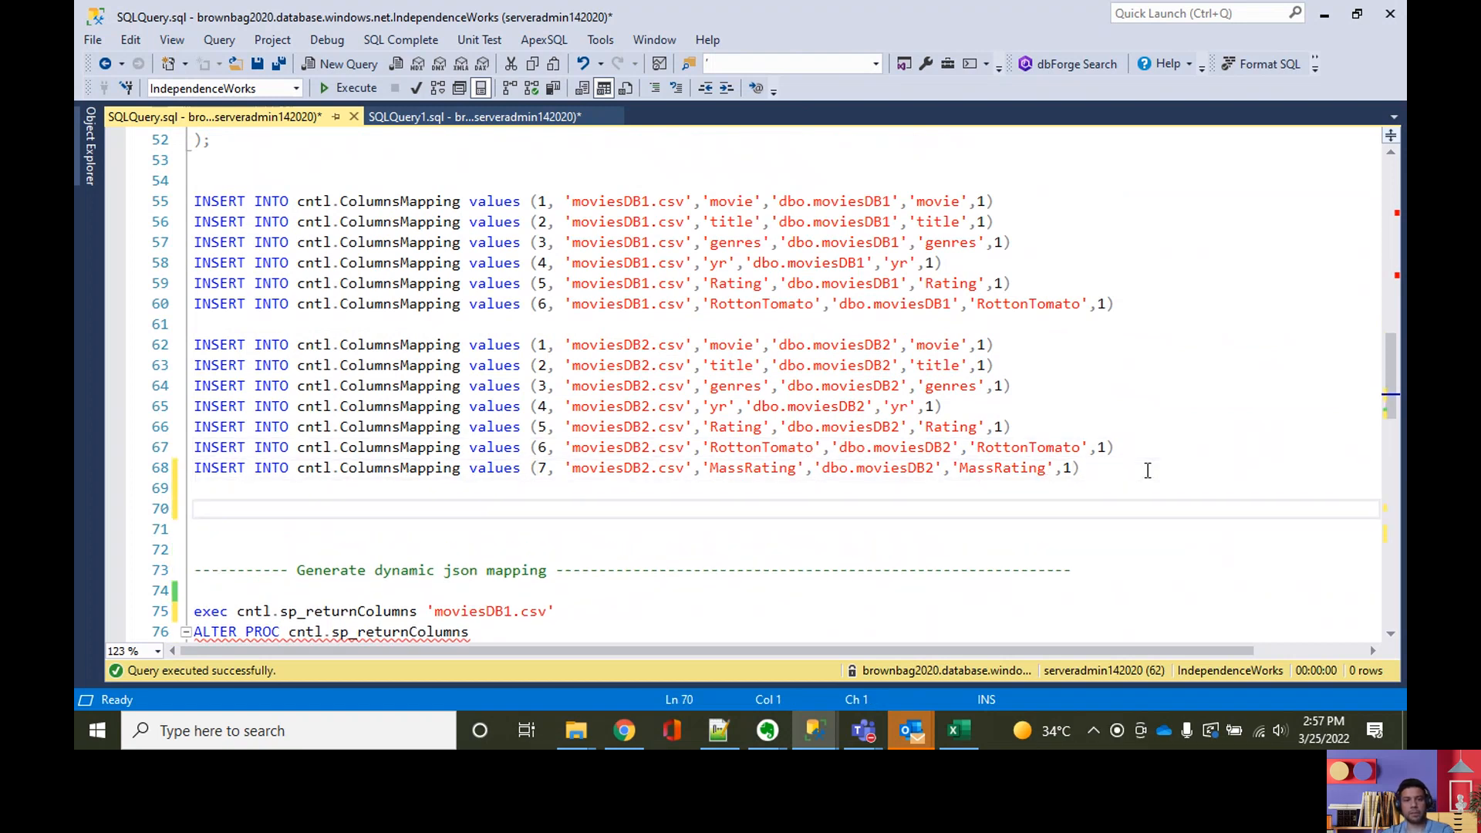
key("Return")
type("delete from ")
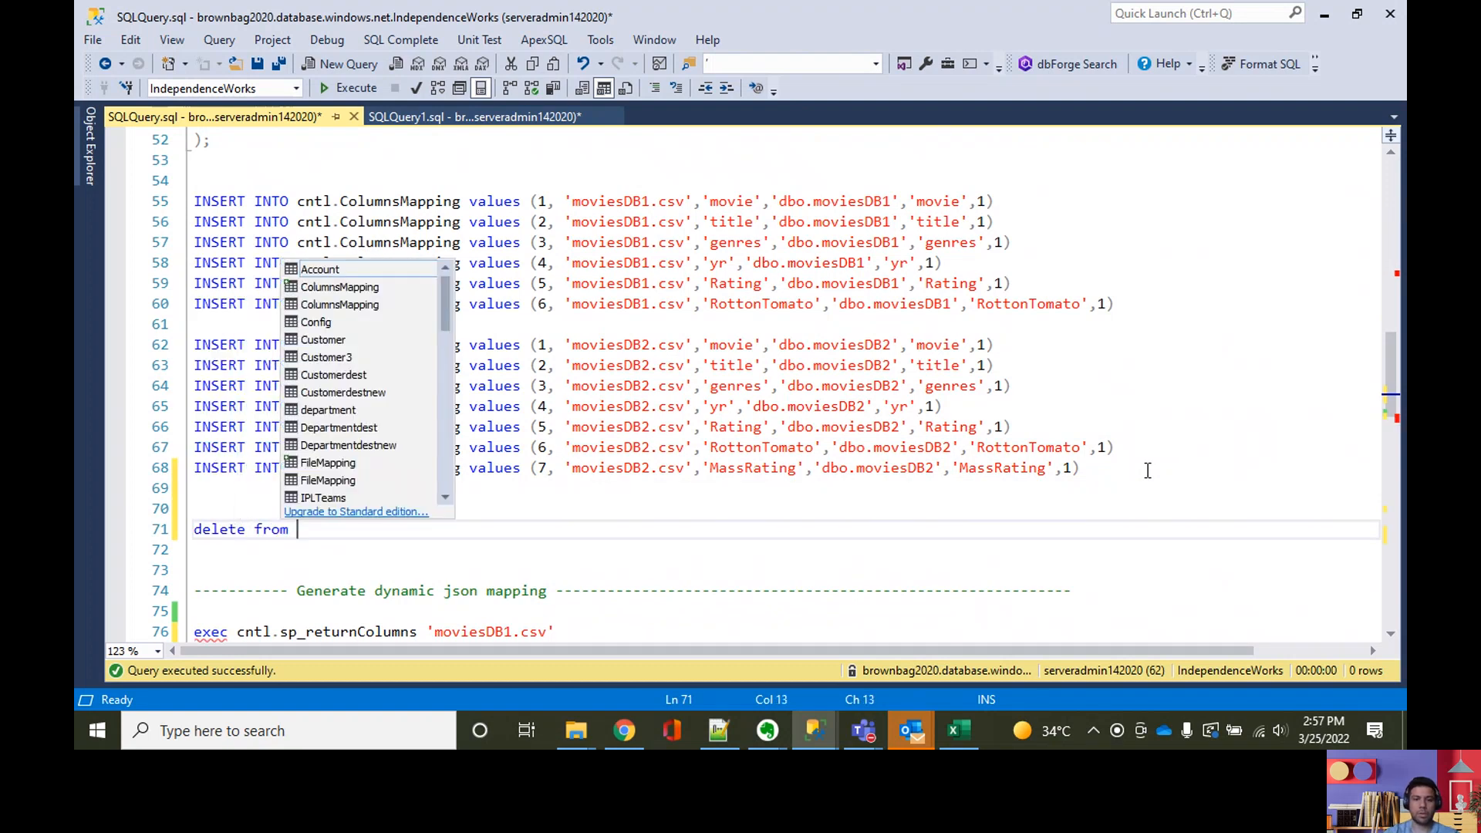
type("cntl.Col")
key("Tab")
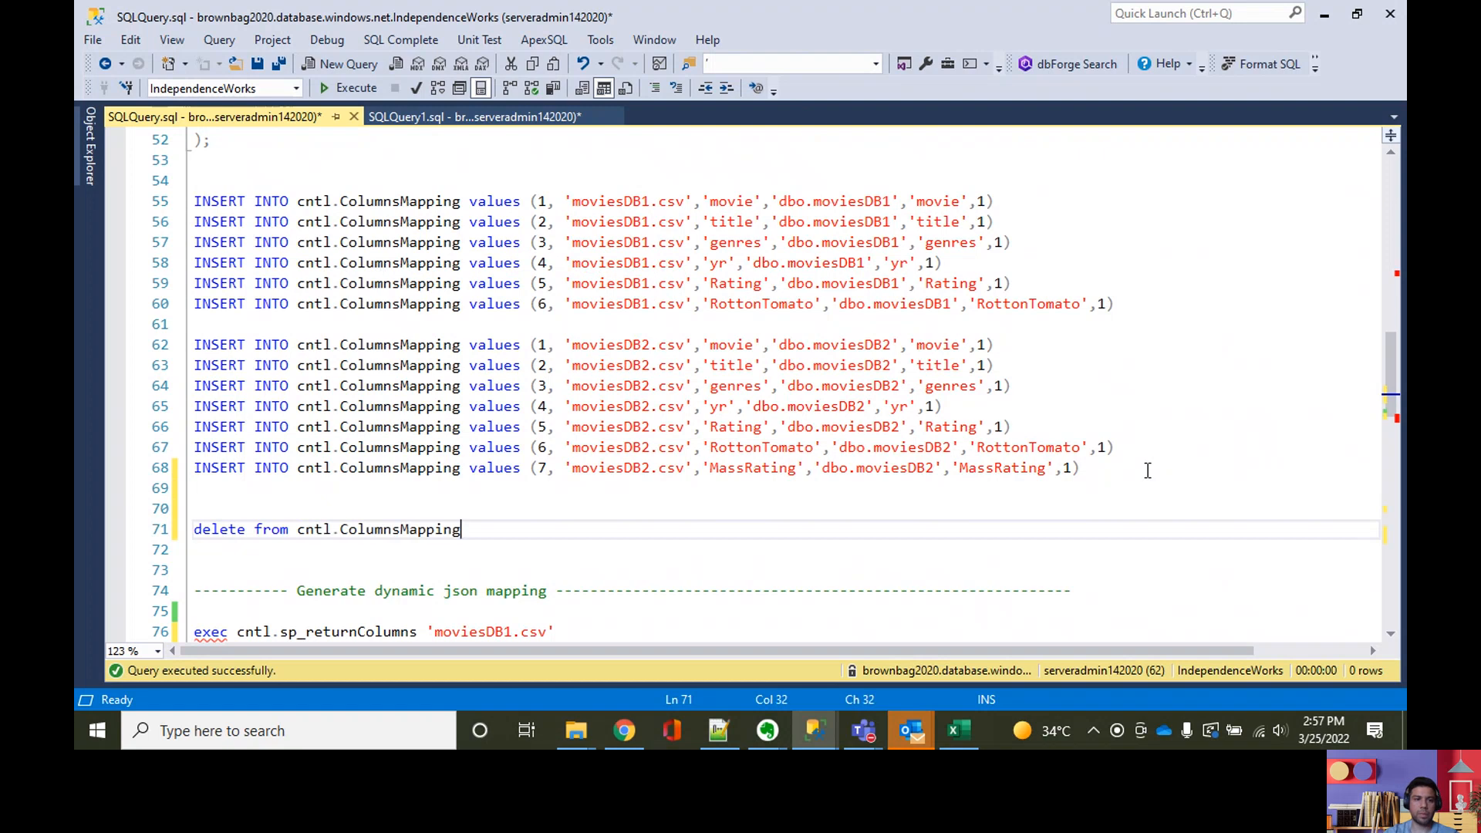
Step: Complete the delete statement with the condition where SourceAttributeName='RottonTomato', reusing the name from the moviesDB2.csv insert
type("where sou")
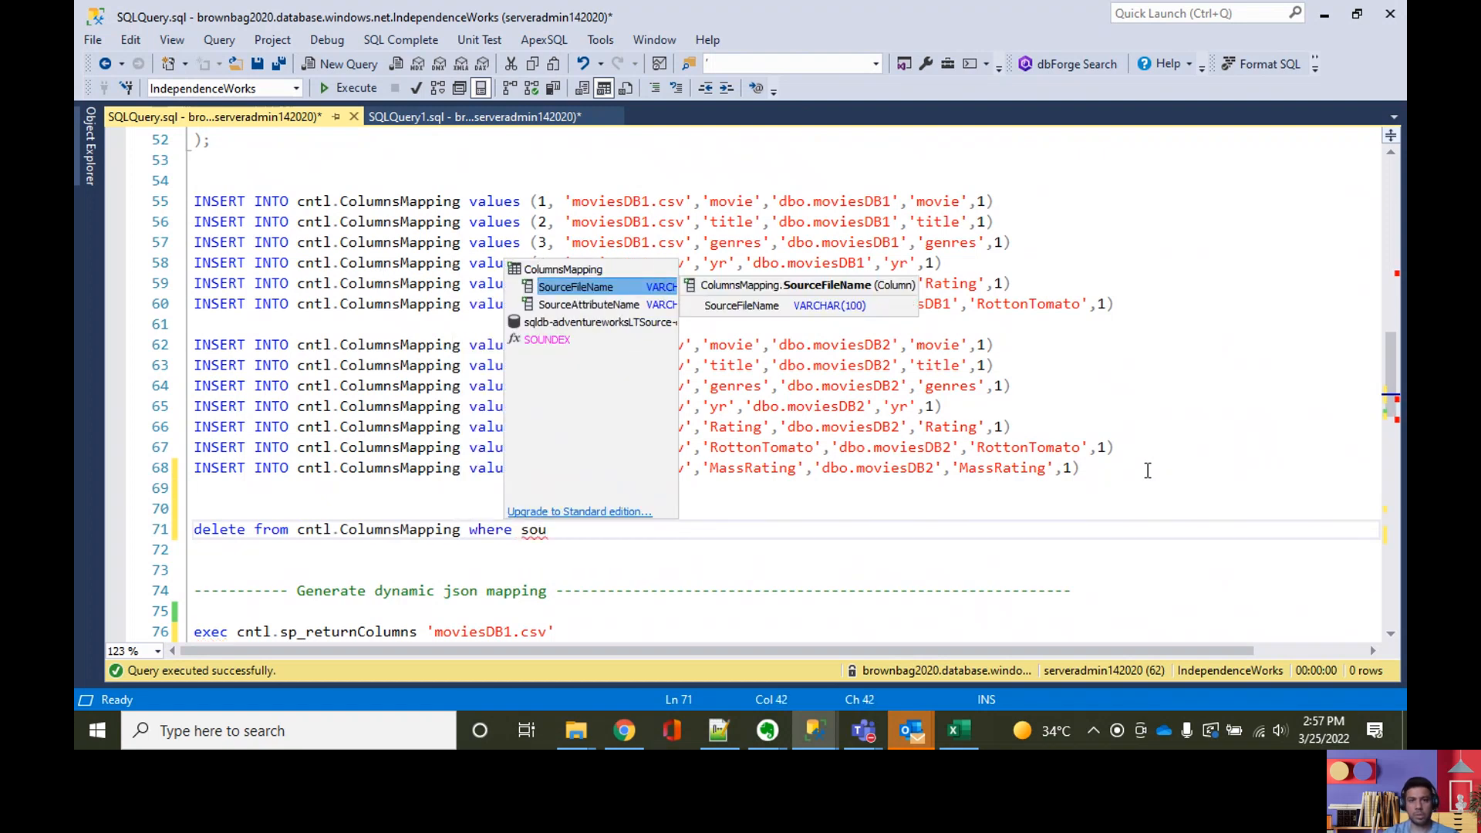
key("Down")
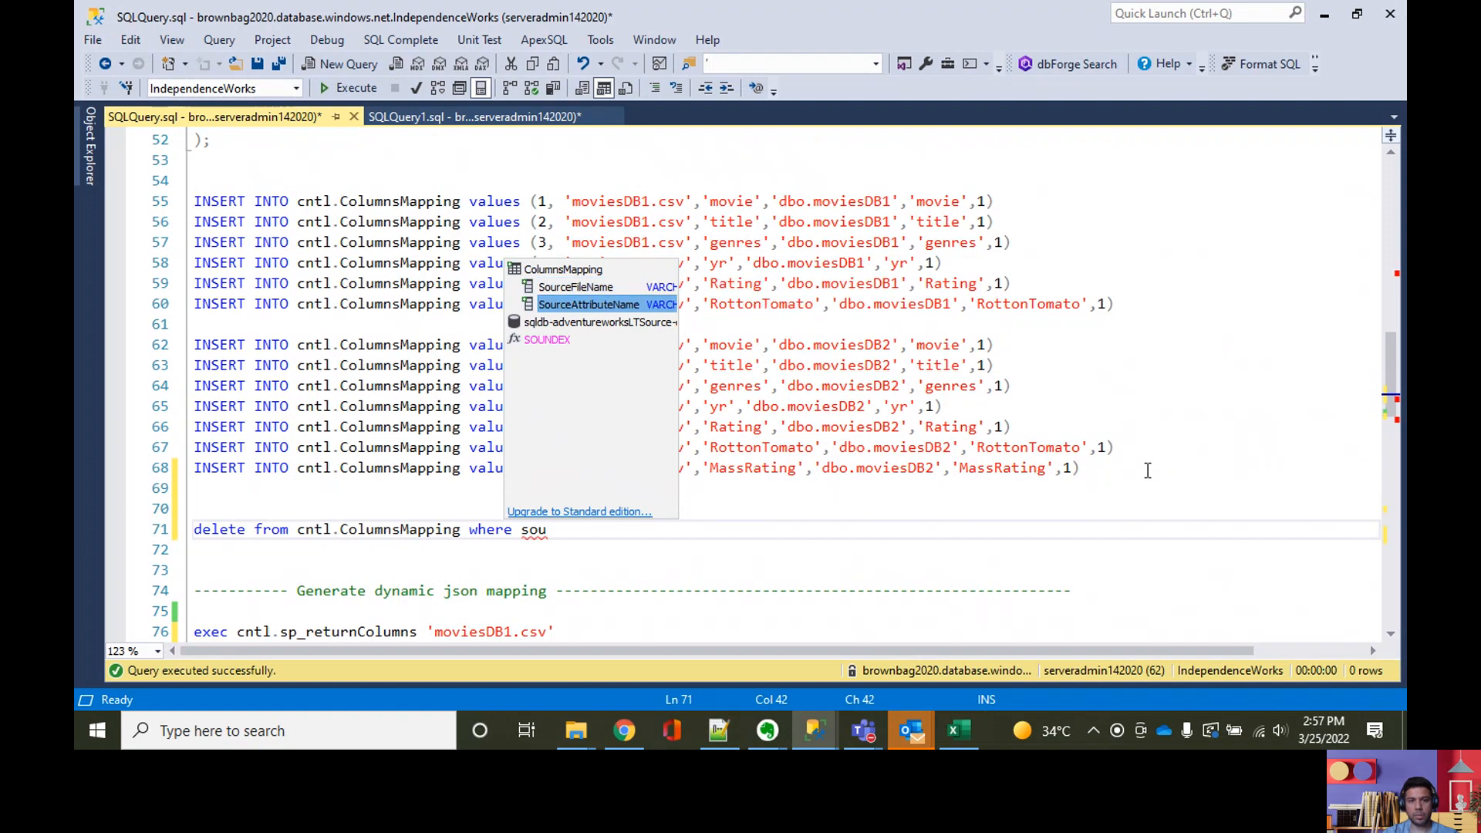
key("Down")
key("Up")
key("Return")
type("=''")
left_click(790, 449)
double_click(791, 451)
key("ctrl+c")
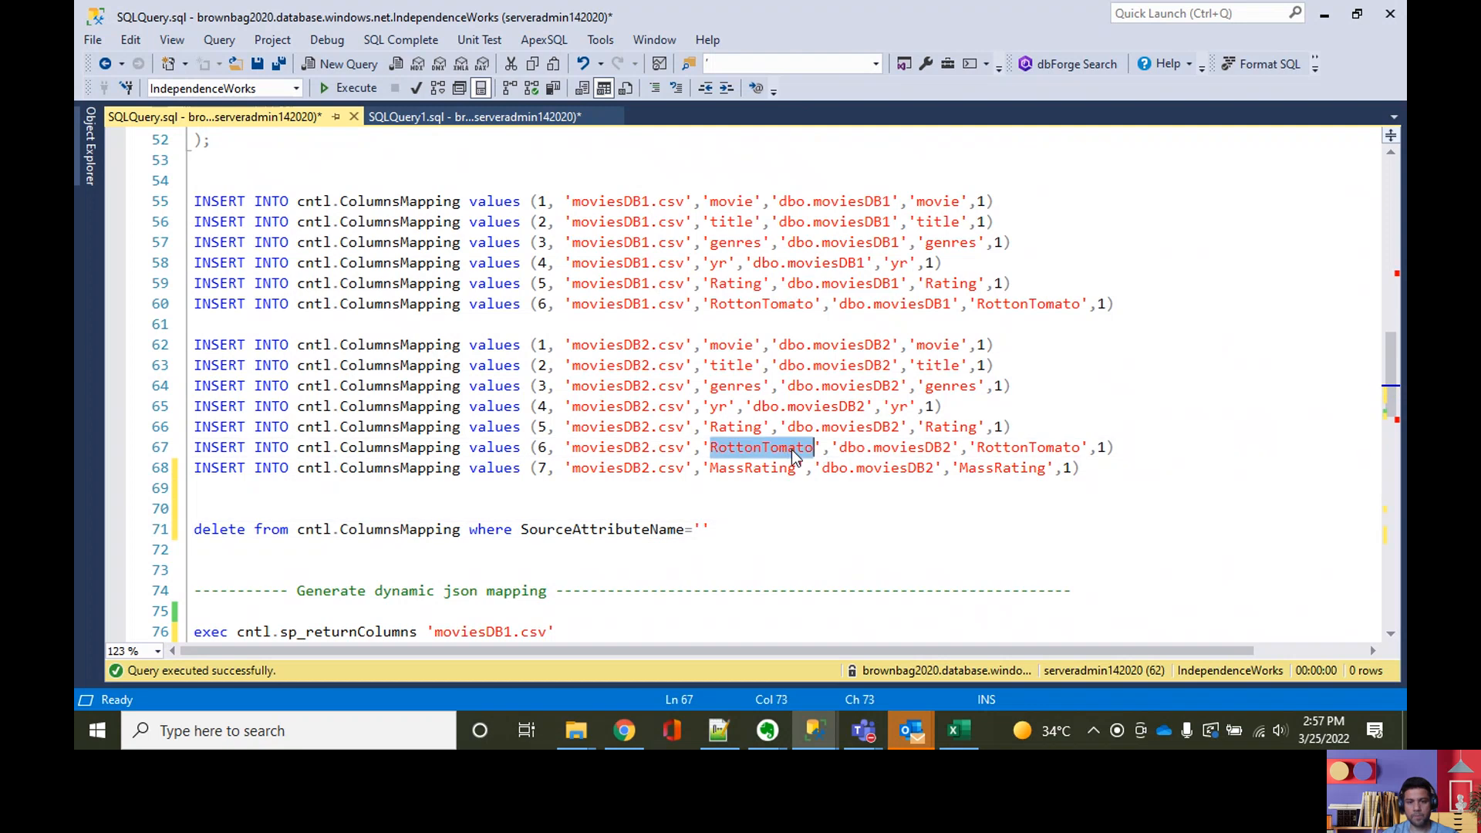
left_click(697, 529)
key("ctrl+v")
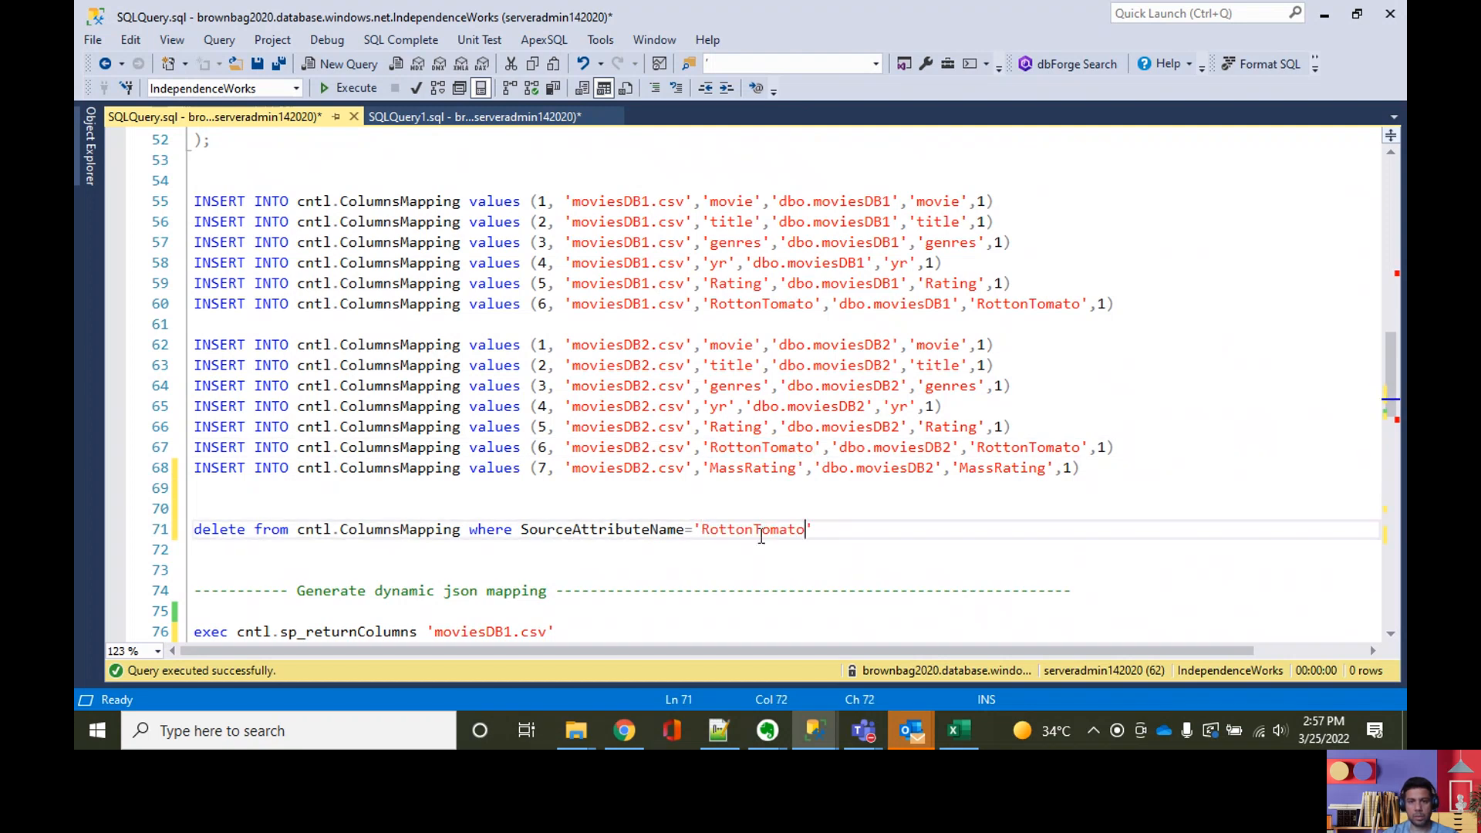
Step: Execute only the delete statement for the RottonTomato mappings, then hide the results pane
left_click_drag(867, 531, 197, 509)
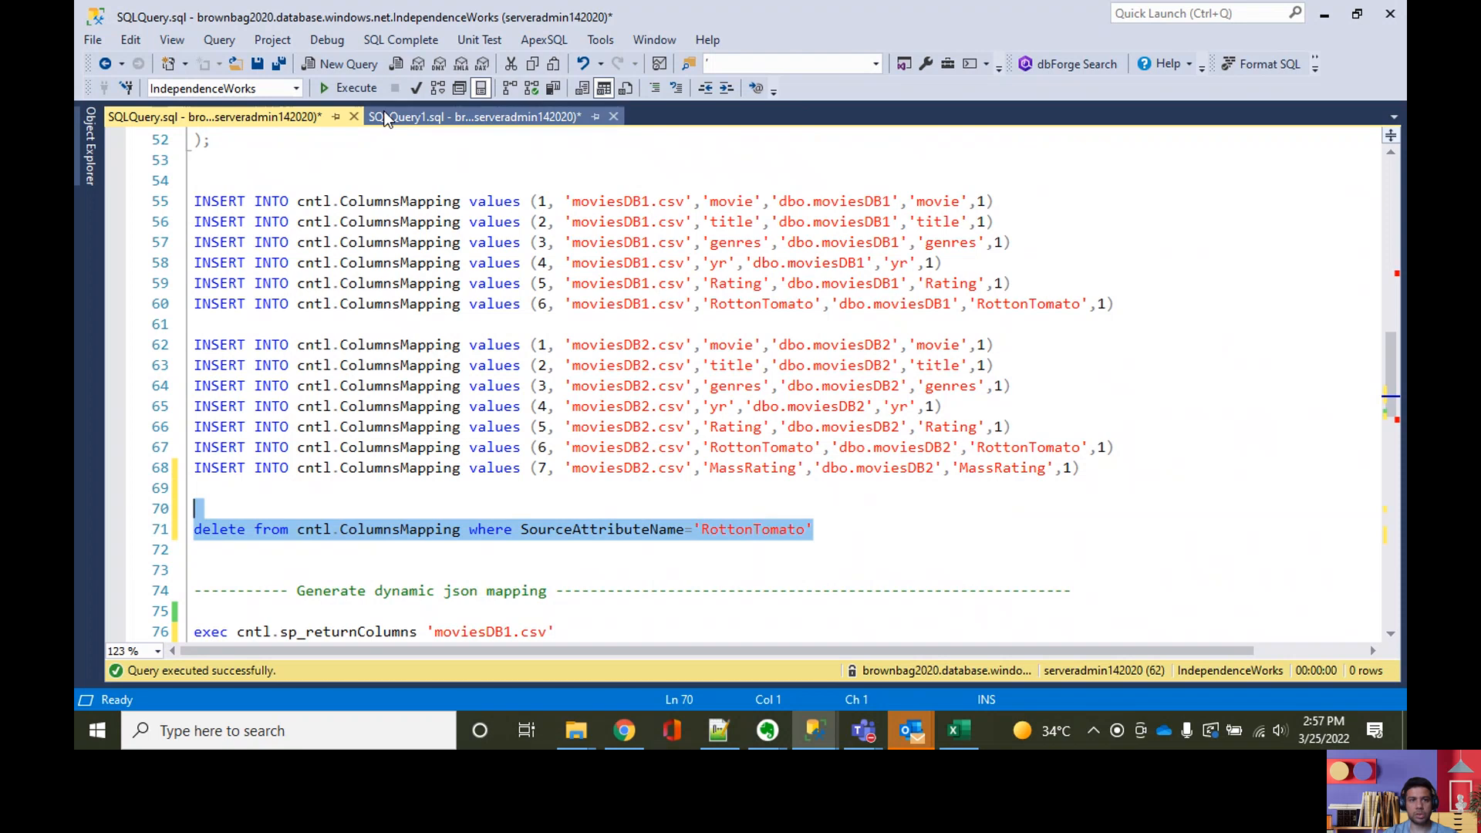
left_click(347, 88)
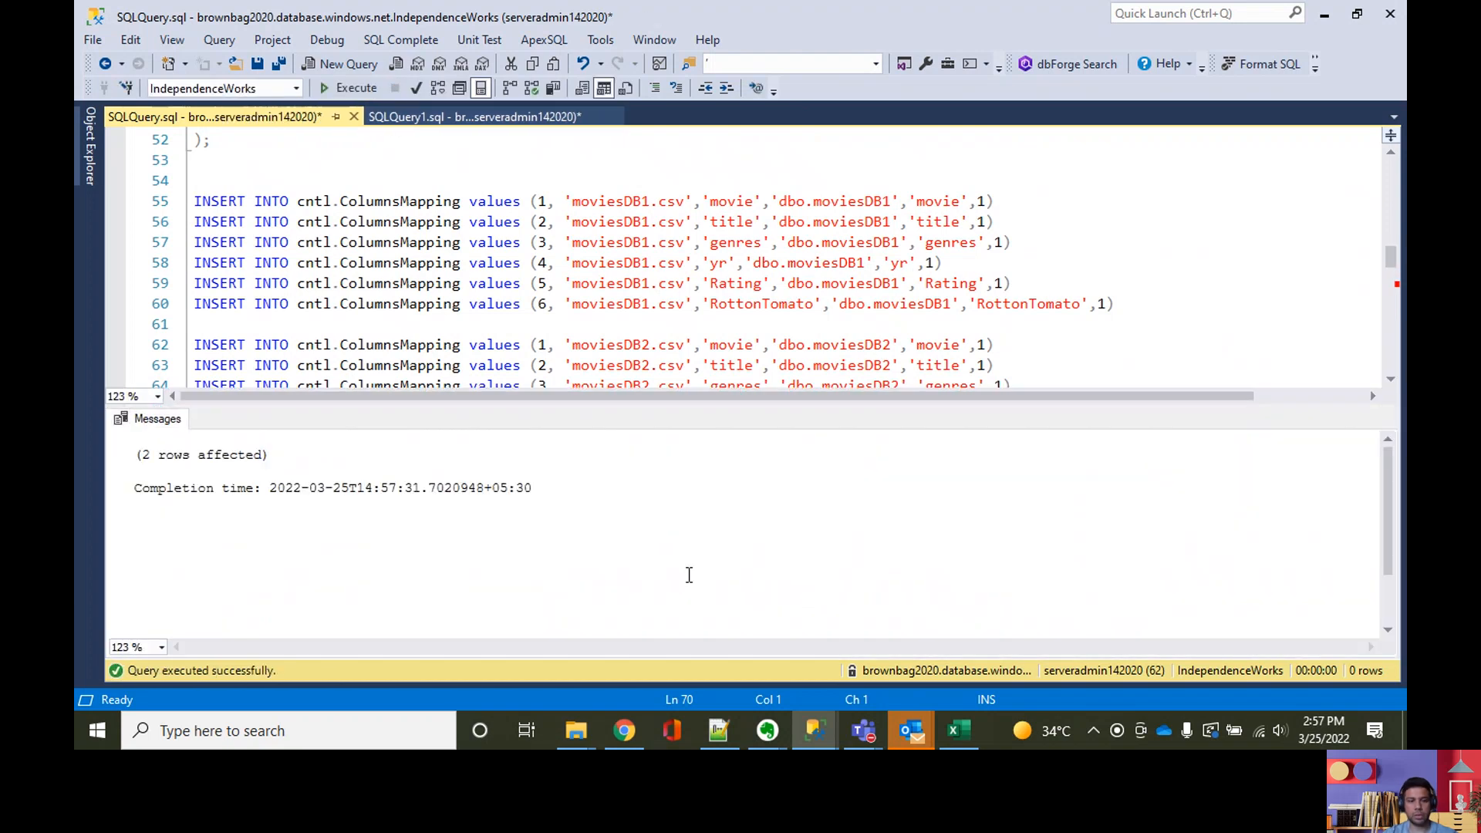
key("ctrl+r")
left_click(689, 549)
Step: Change the source attribute in the sixth moviesDB2.csv insert to 'Rotton Tomato' and execute that statement alone
left_click(761, 447)
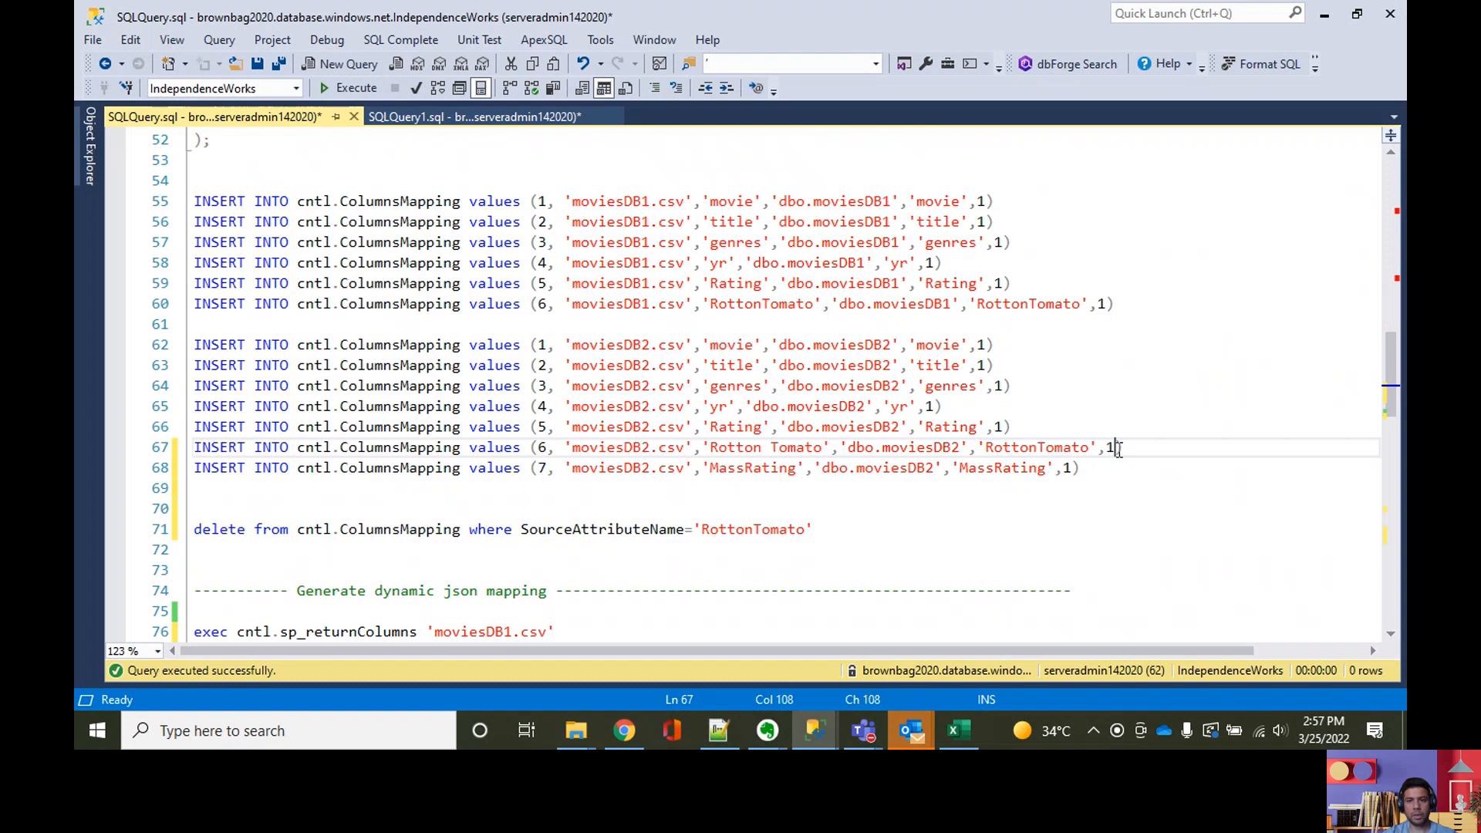
left_click_drag(1123, 448, 180, 454)
left_click(345, 90)
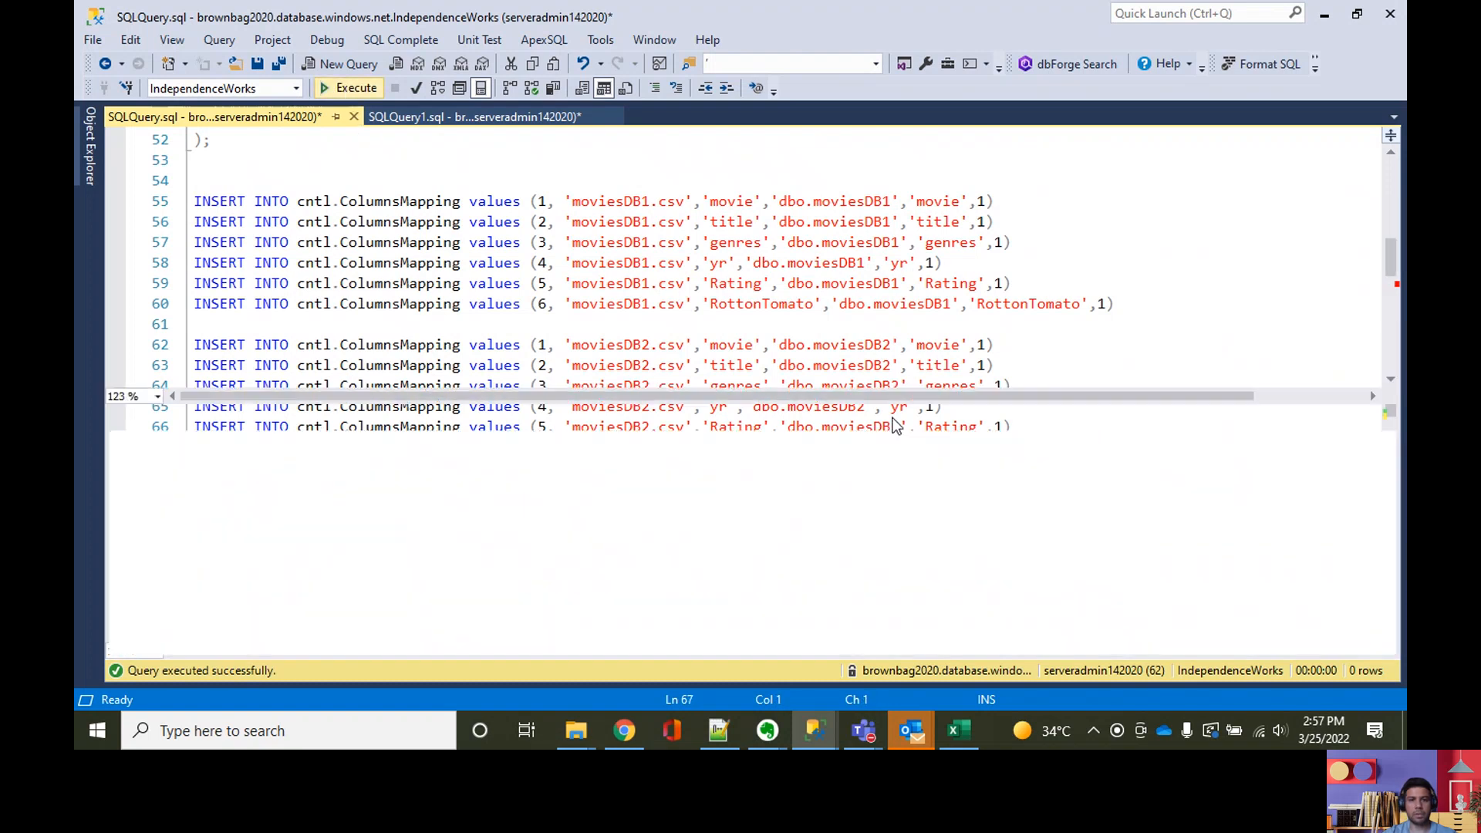
key("ctrl+r")
Step: Change the source attribute in the sixth moviesDB1.csv insert to 'Rotton Tomato' and execute that statement alone
scroll(859, 593, "up", 2)
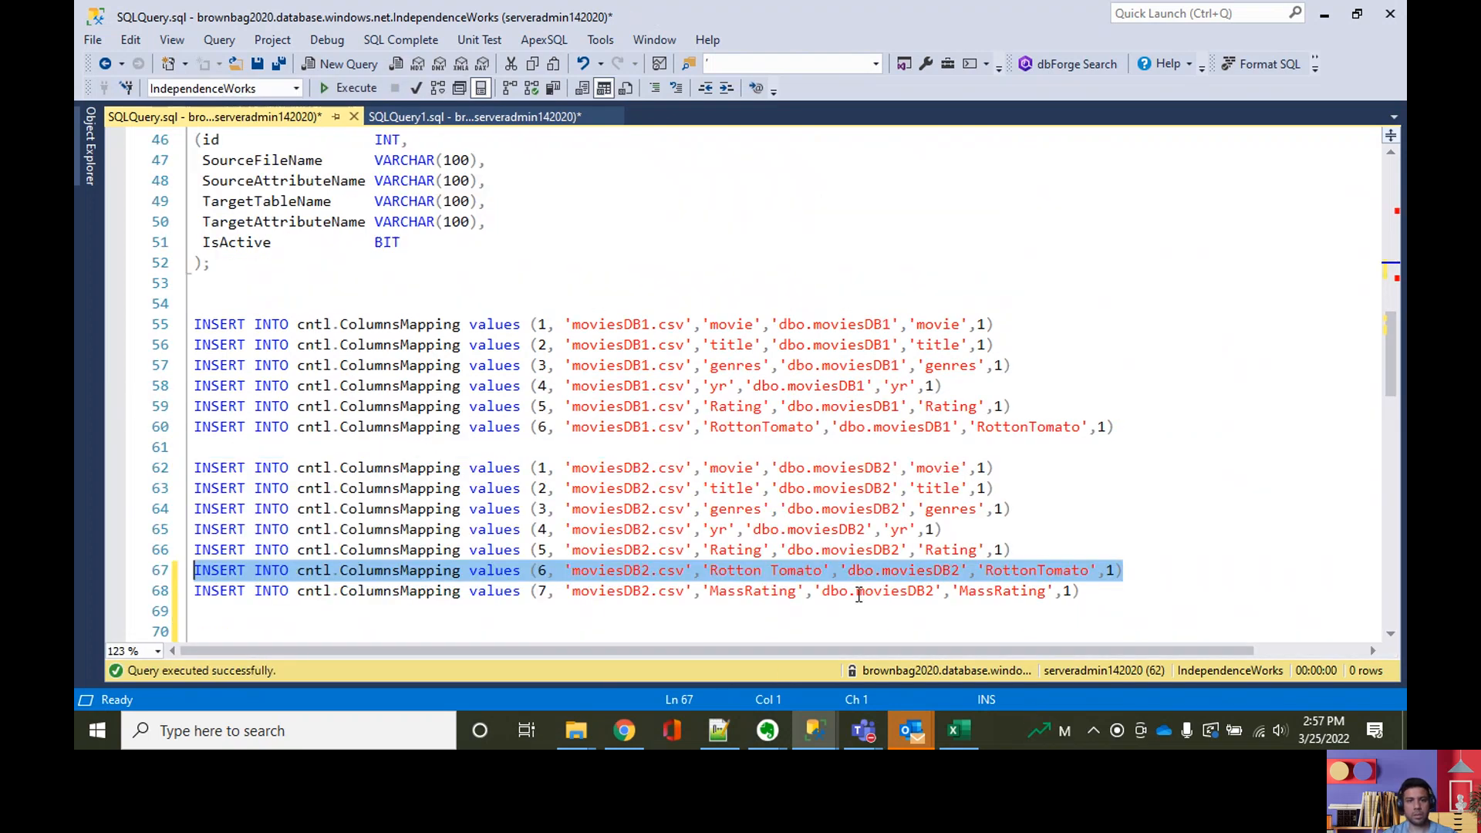
scroll(858, 593, "up", 2)
scroll(771, 494, "down", 1)
left_click(762, 488)
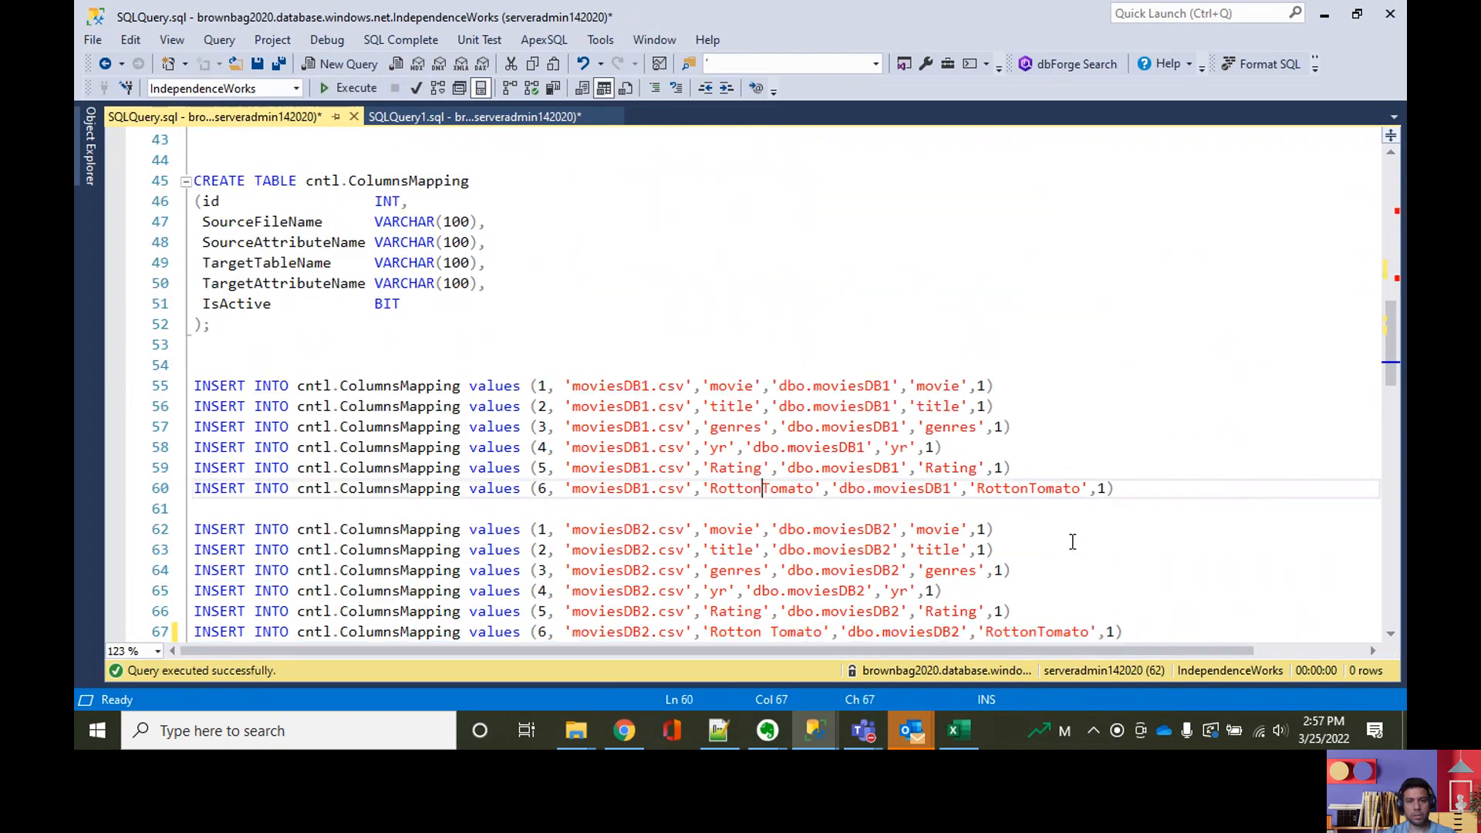
left_click_drag(1133, 494, 193, 488)
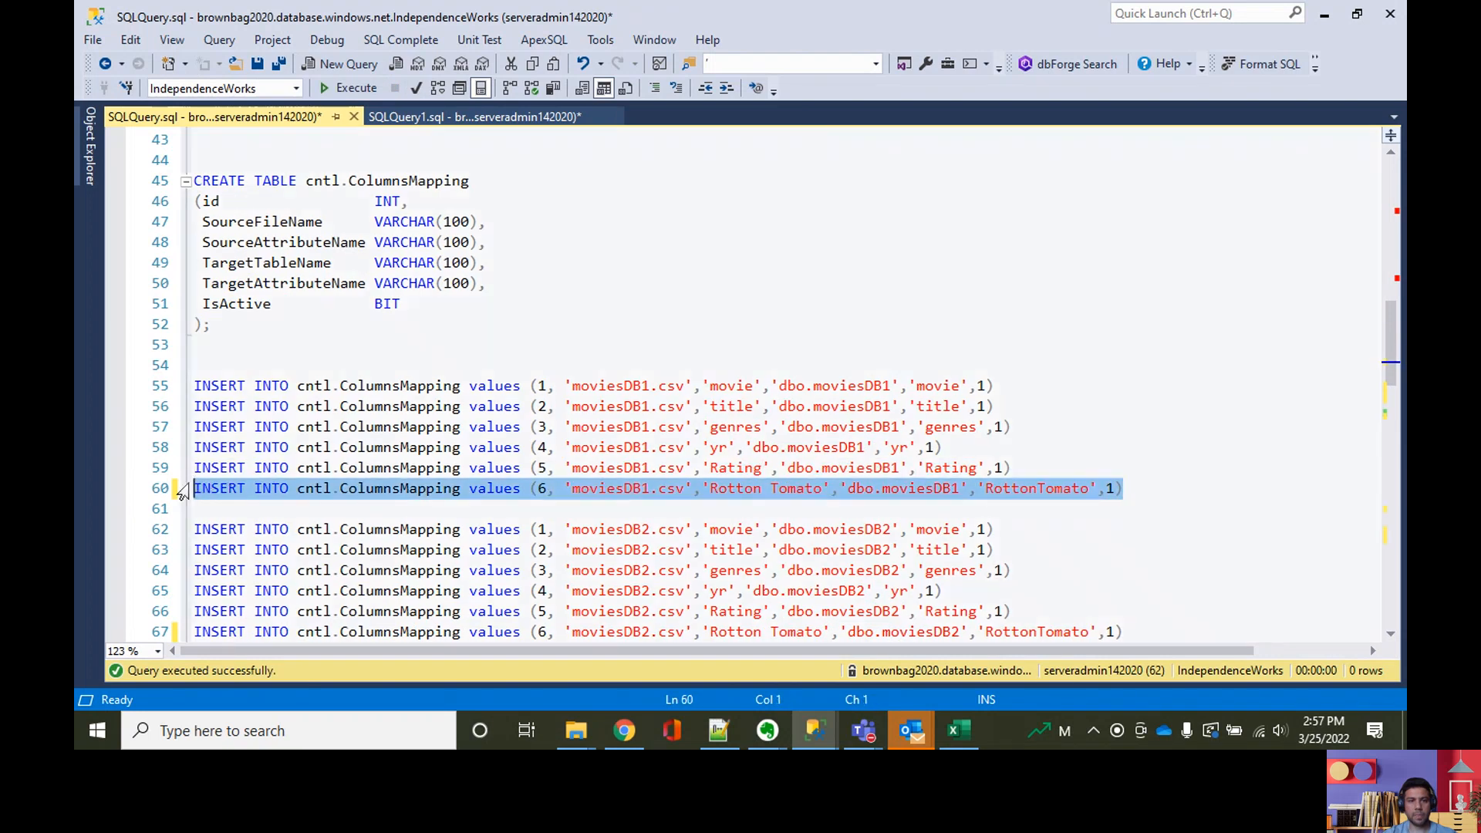
left_click(349, 88)
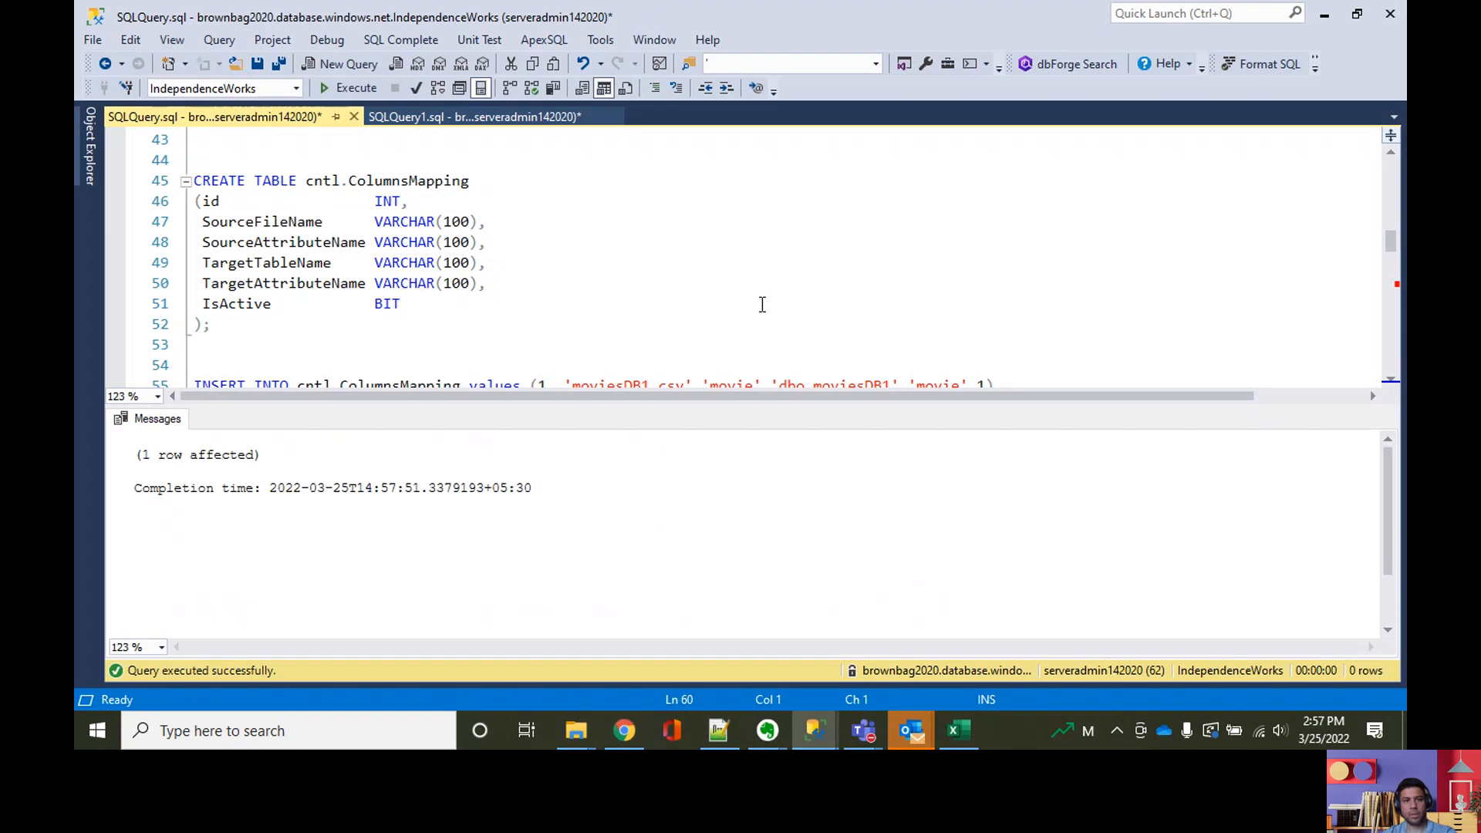
key("ctrl+r")
Step: Switch to the BrownBagDF data factory in the browser, debug adf-YouTubeDemo-dev again, and refresh the run output
scroll(733, 414, "up", 3)
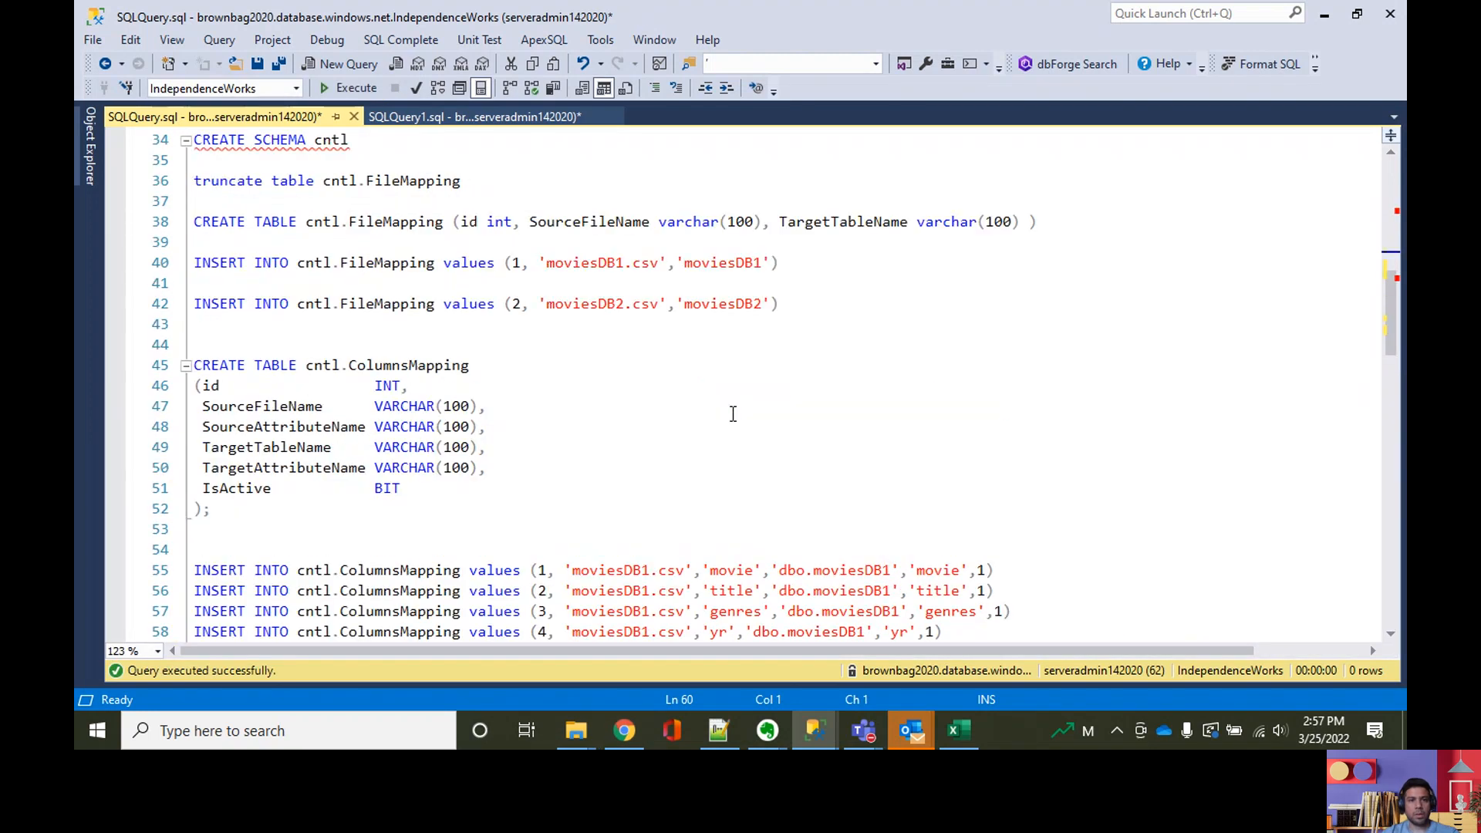
scroll(732, 414, "up", 6)
scroll(732, 414, "up", 5)
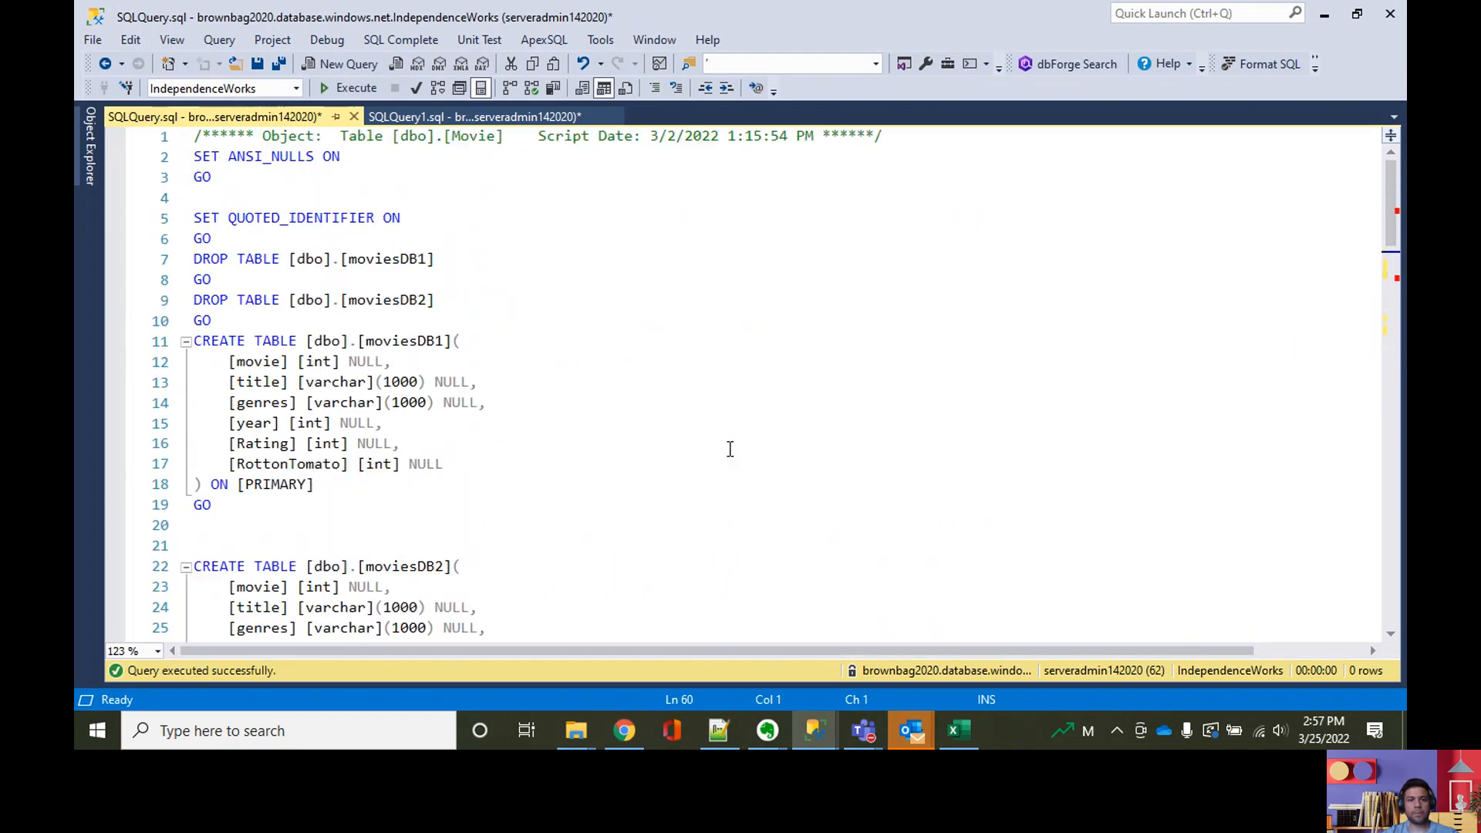
left_click(632, 726)
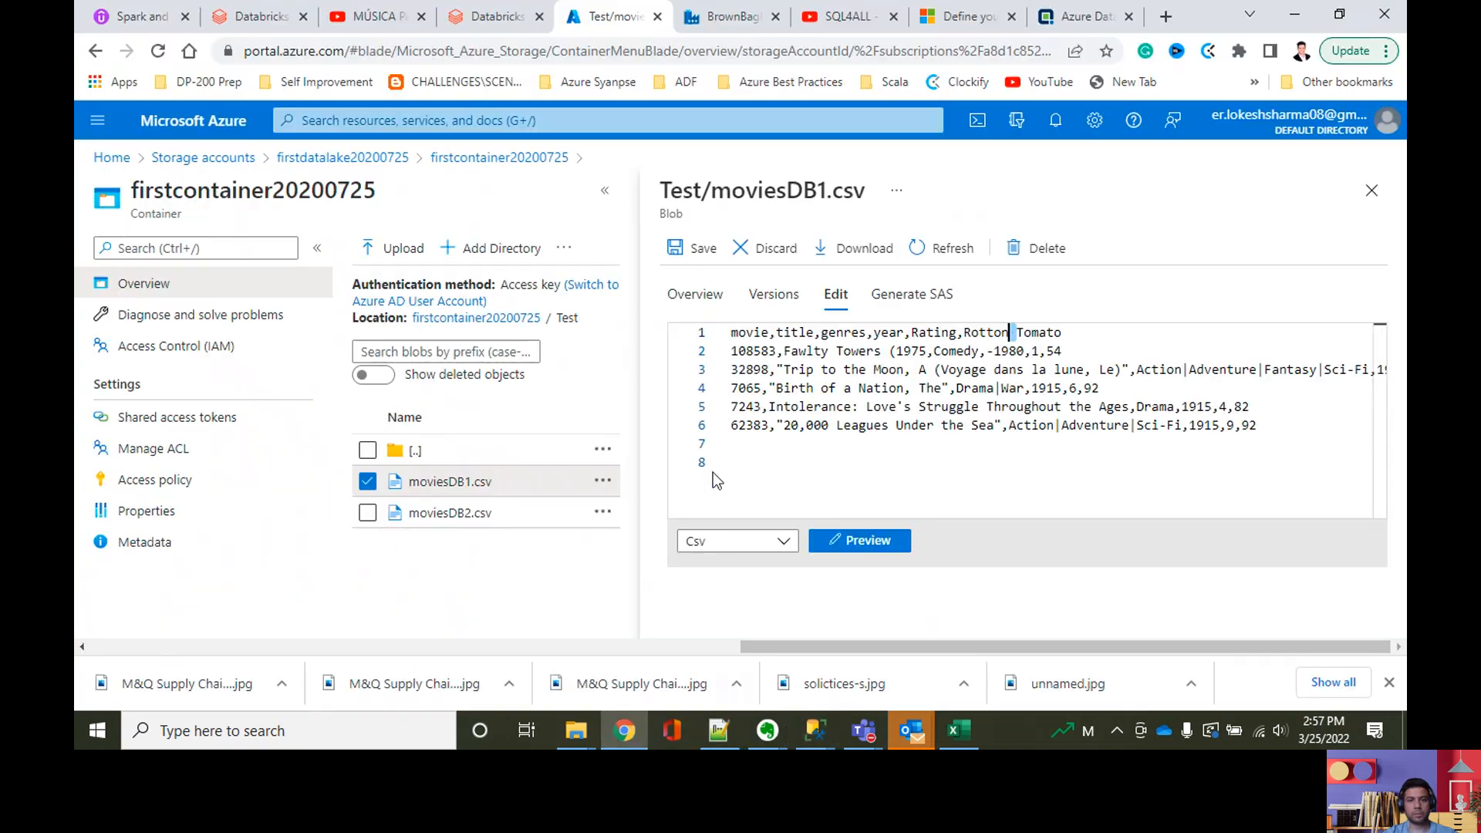
left_click(726, 13)
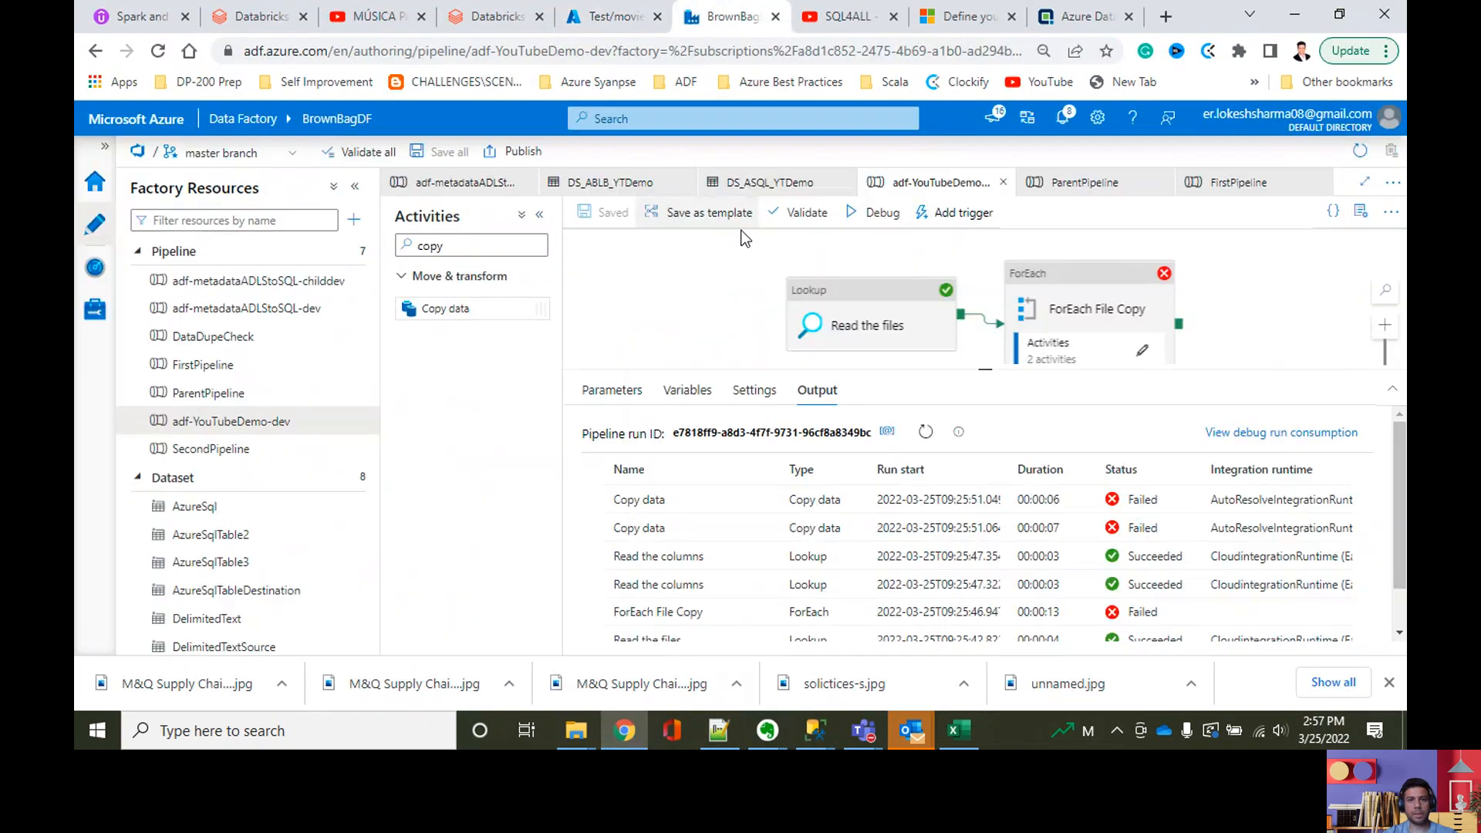
left_click(876, 212)
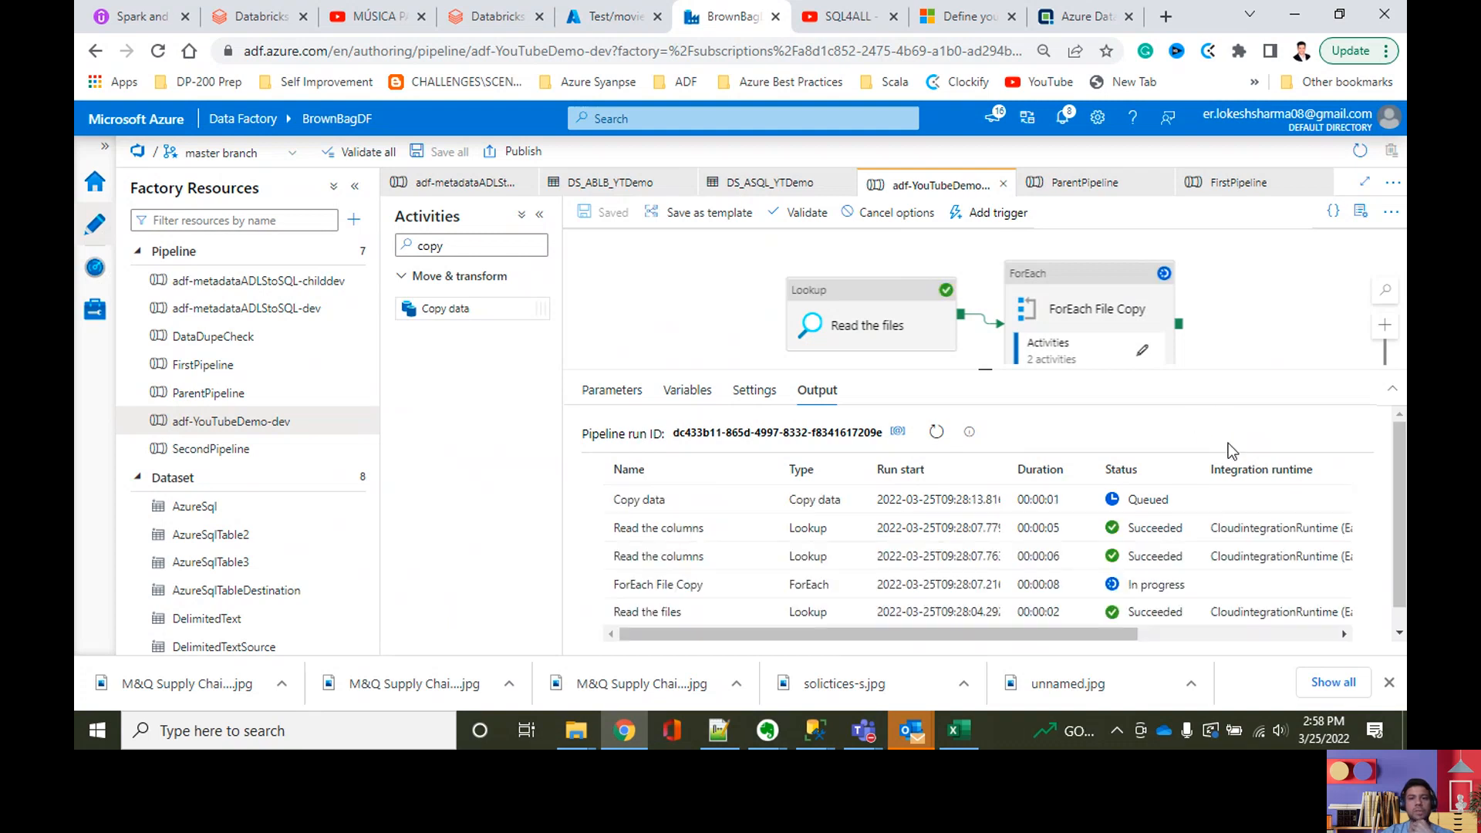
left_click(937, 432)
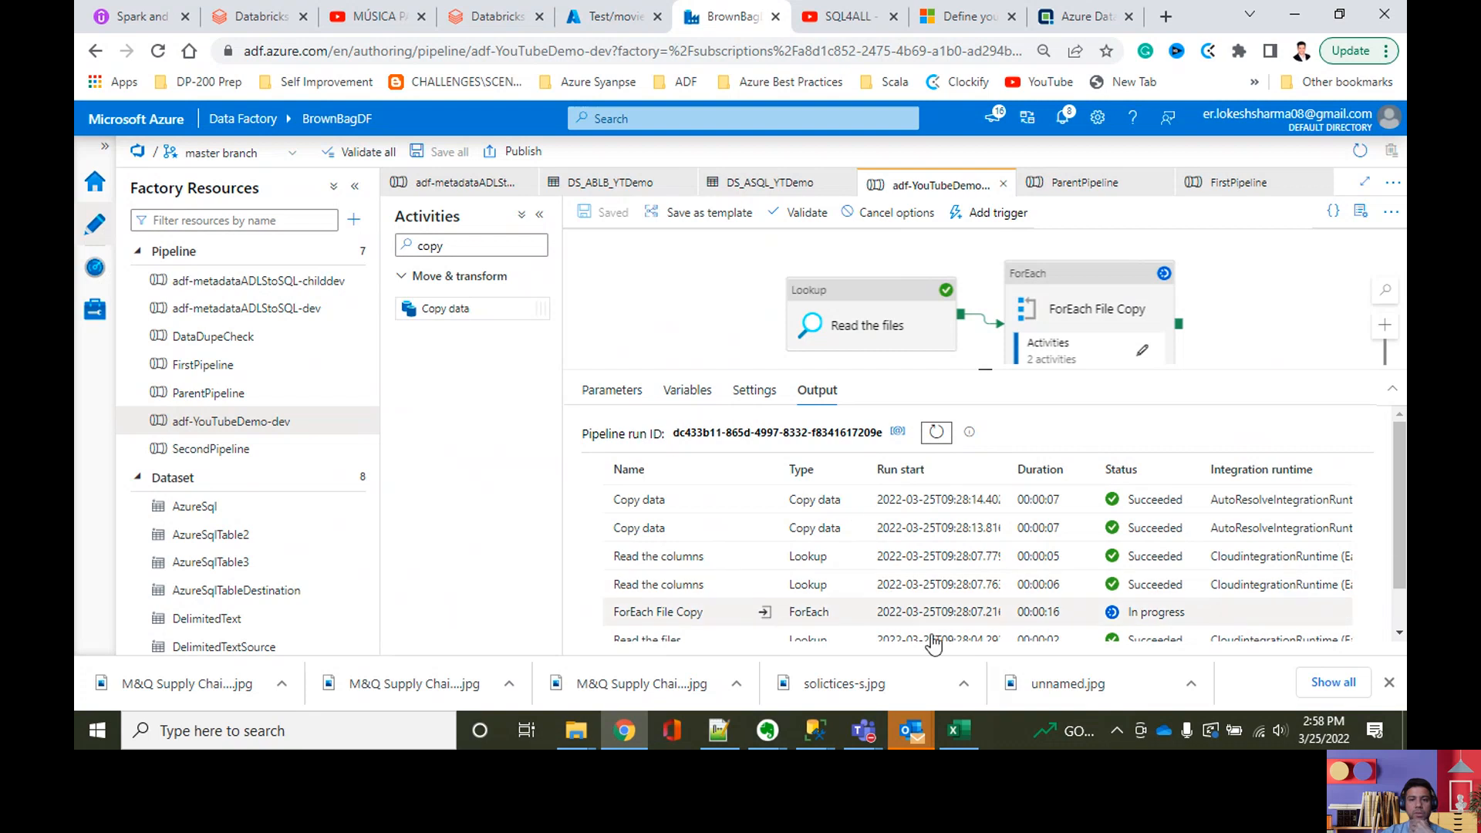
Step: Return to SQLQuery.sql, query the rows of [dbo].[moviesDB1], and examine the Rating and RottonTomato values
mouse_move(827, 734)
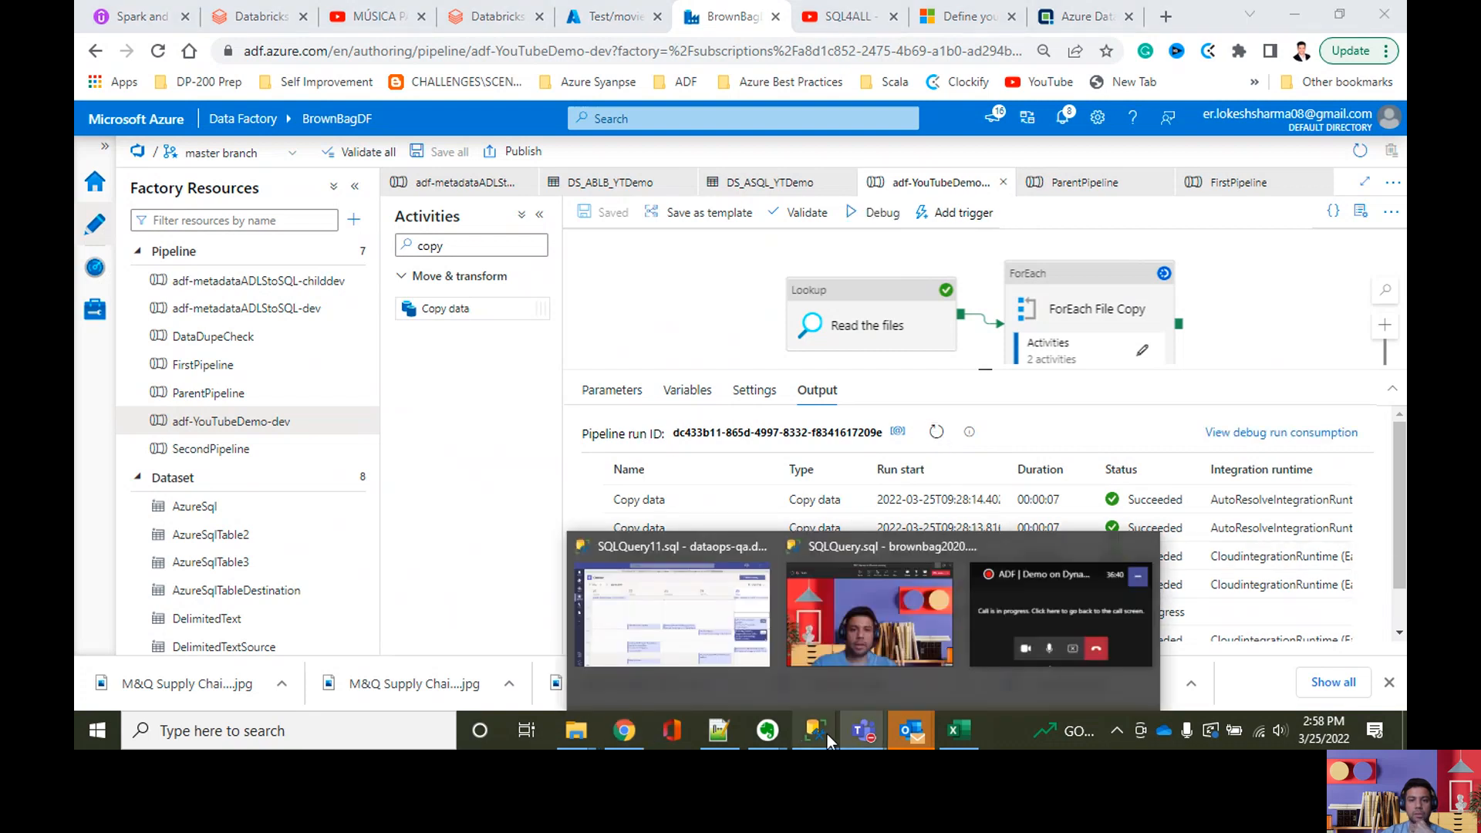
left_click(882, 668)
scroll(649, 473, "down", 20)
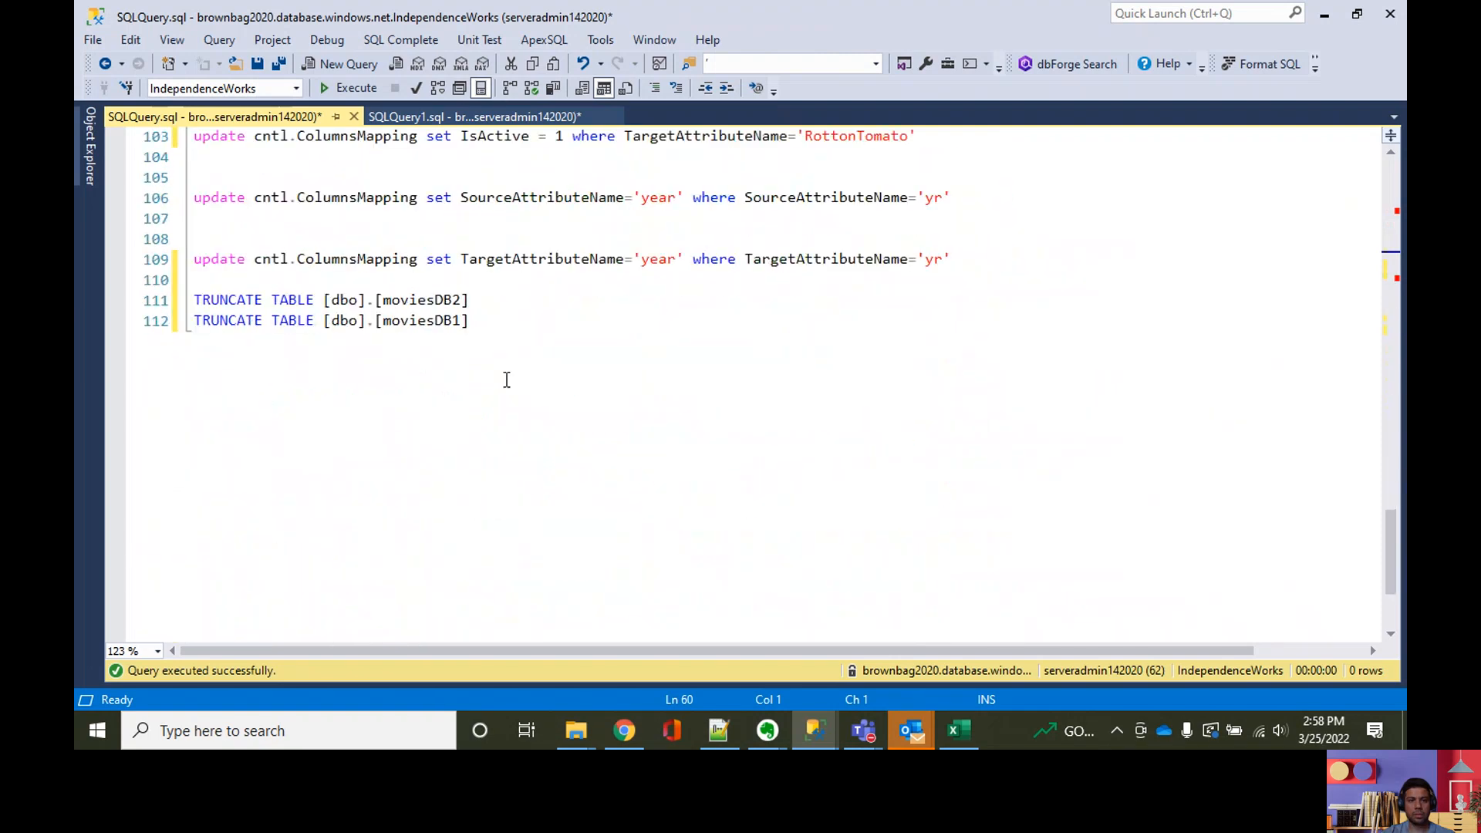
left_click_drag(484, 320, 315, 320)
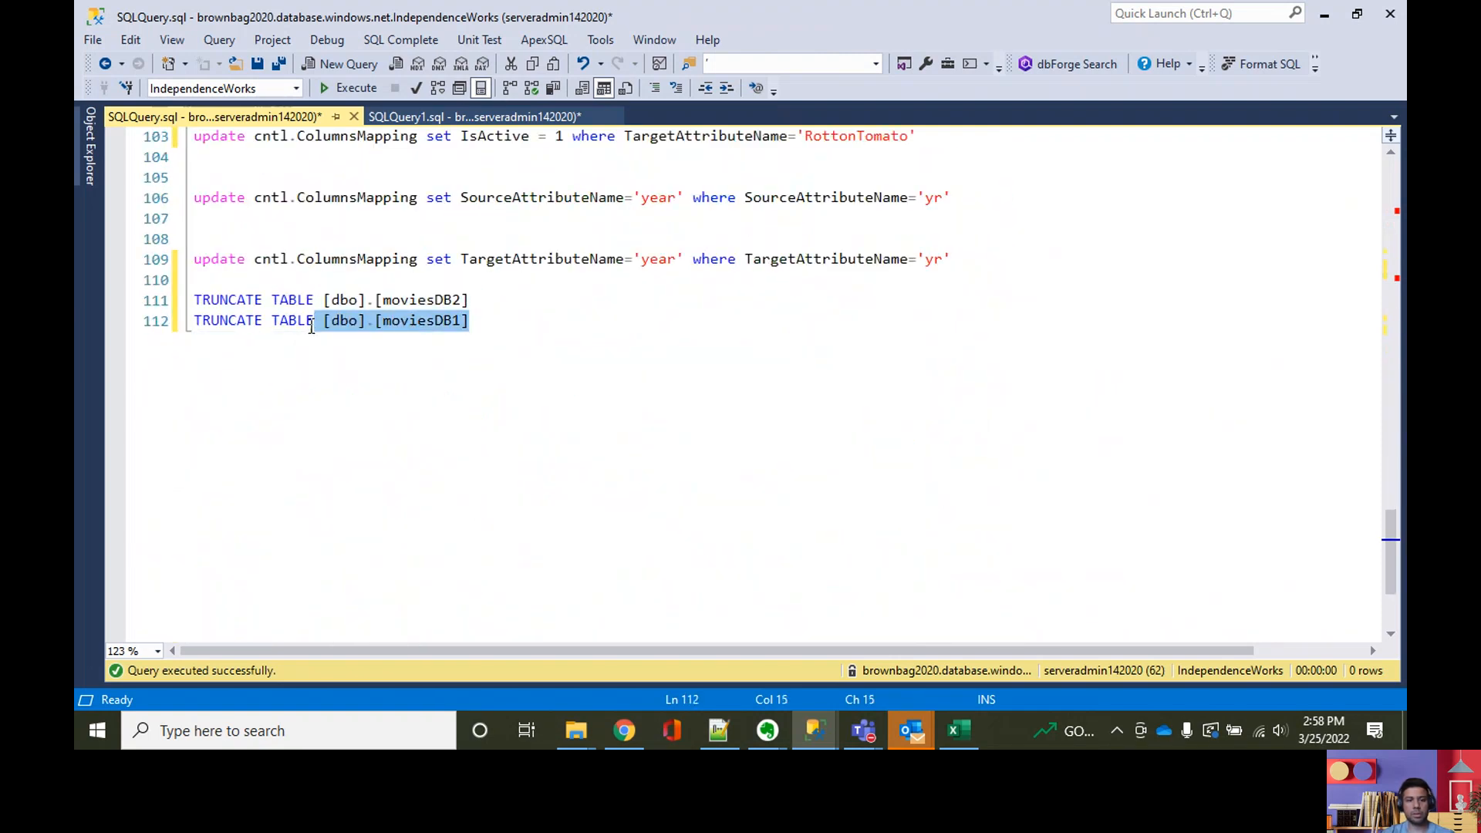
key("F5")
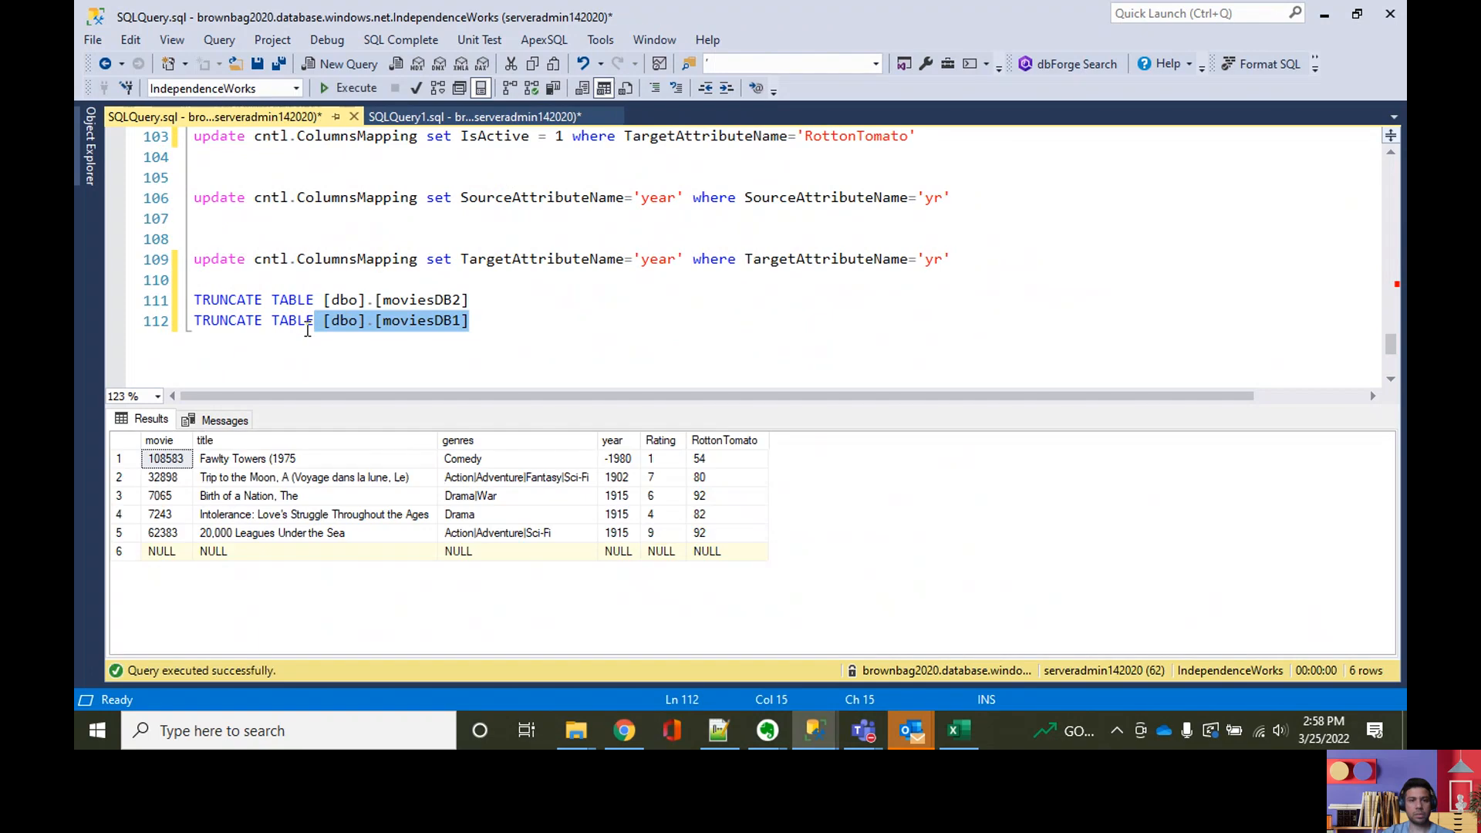
left_click_drag(677, 469, 698, 467)
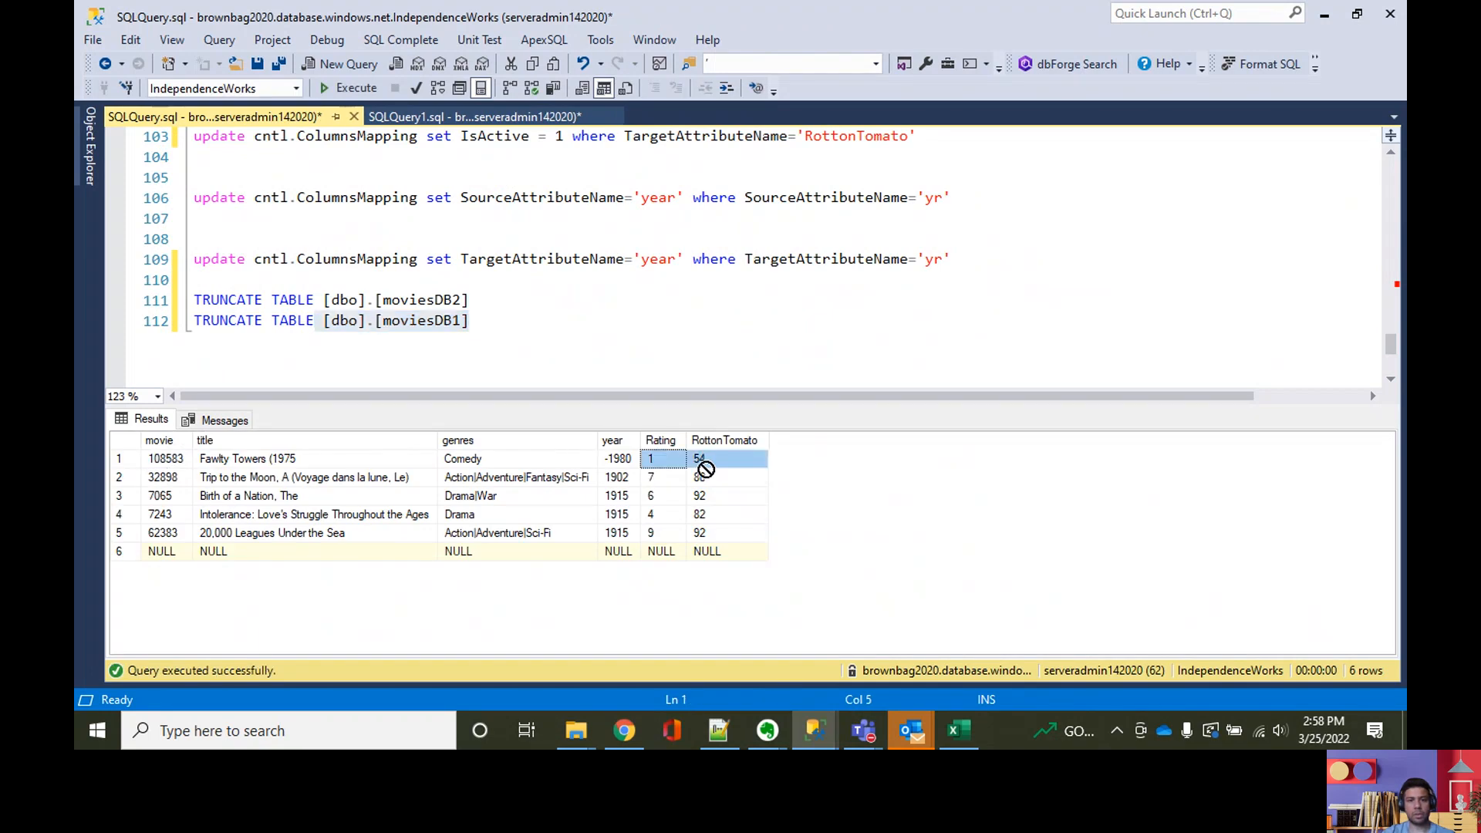
Step: Query the rows of [dbo].[moviesDB2] and examine the RottonTomato values of all loaded movies
left_click_drag(471, 301, 319, 310)
key("ctrl+3")
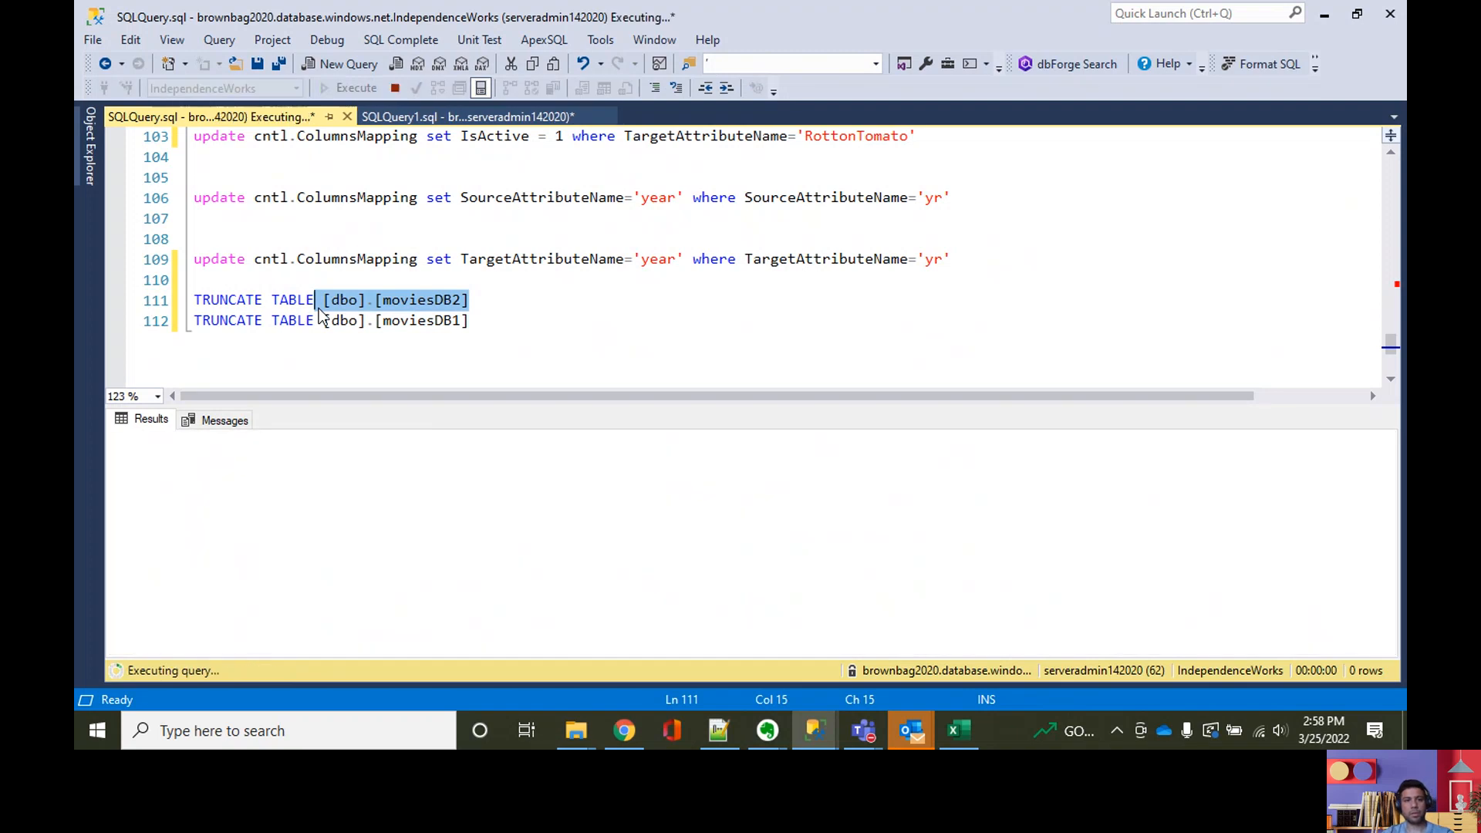
left_click_drag(554, 458, 568, 552)
left_click(879, 739)
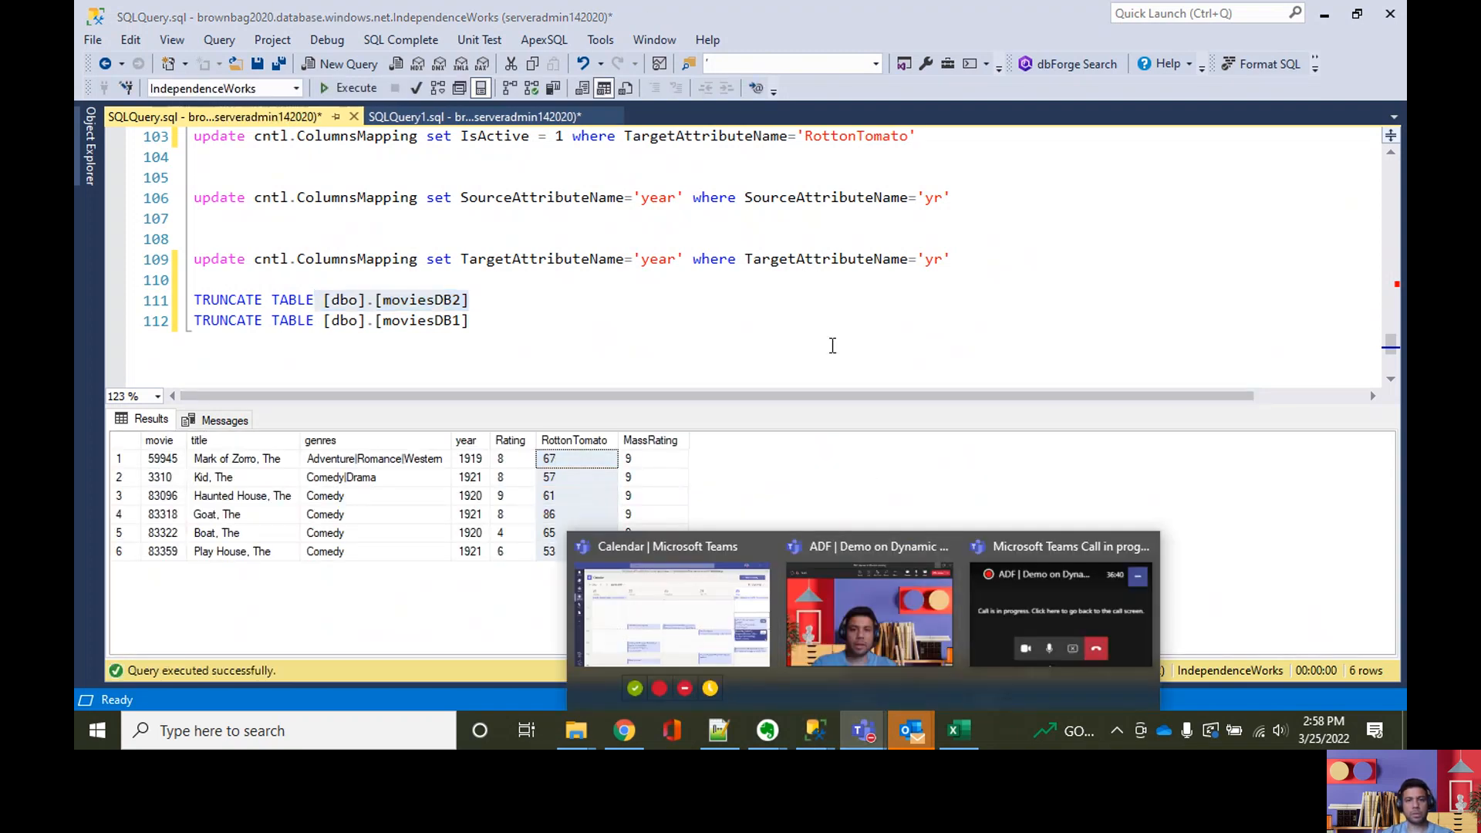
left_click(833, 344)
left_click(717, 303)
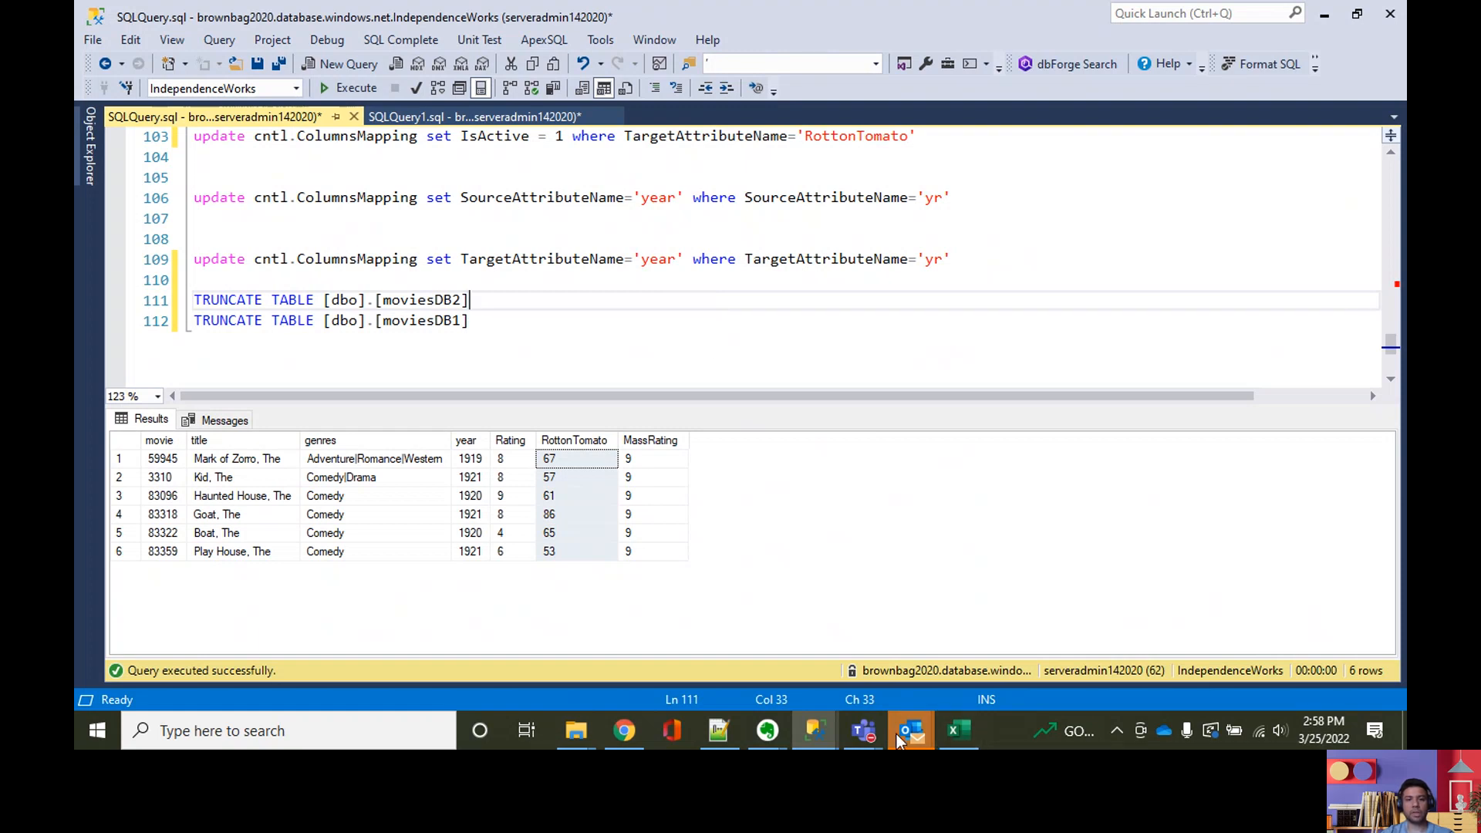
Step: Switch to the 'ADF | Demo on Dynamic Loading' meeting in Microsoft Teams and stop sharing the screen
mouse_move(878, 737)
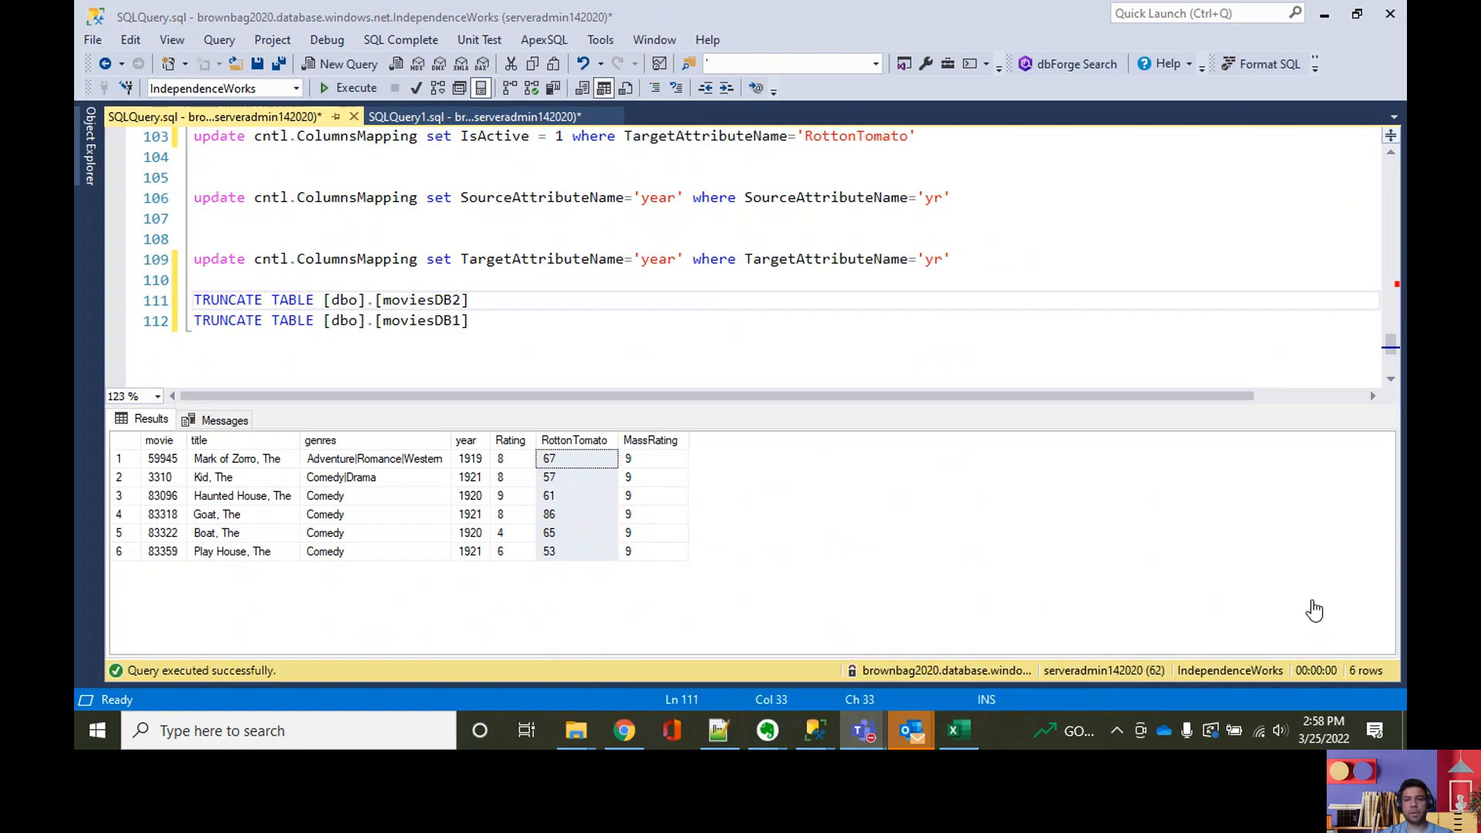
left_click(1322, 609)
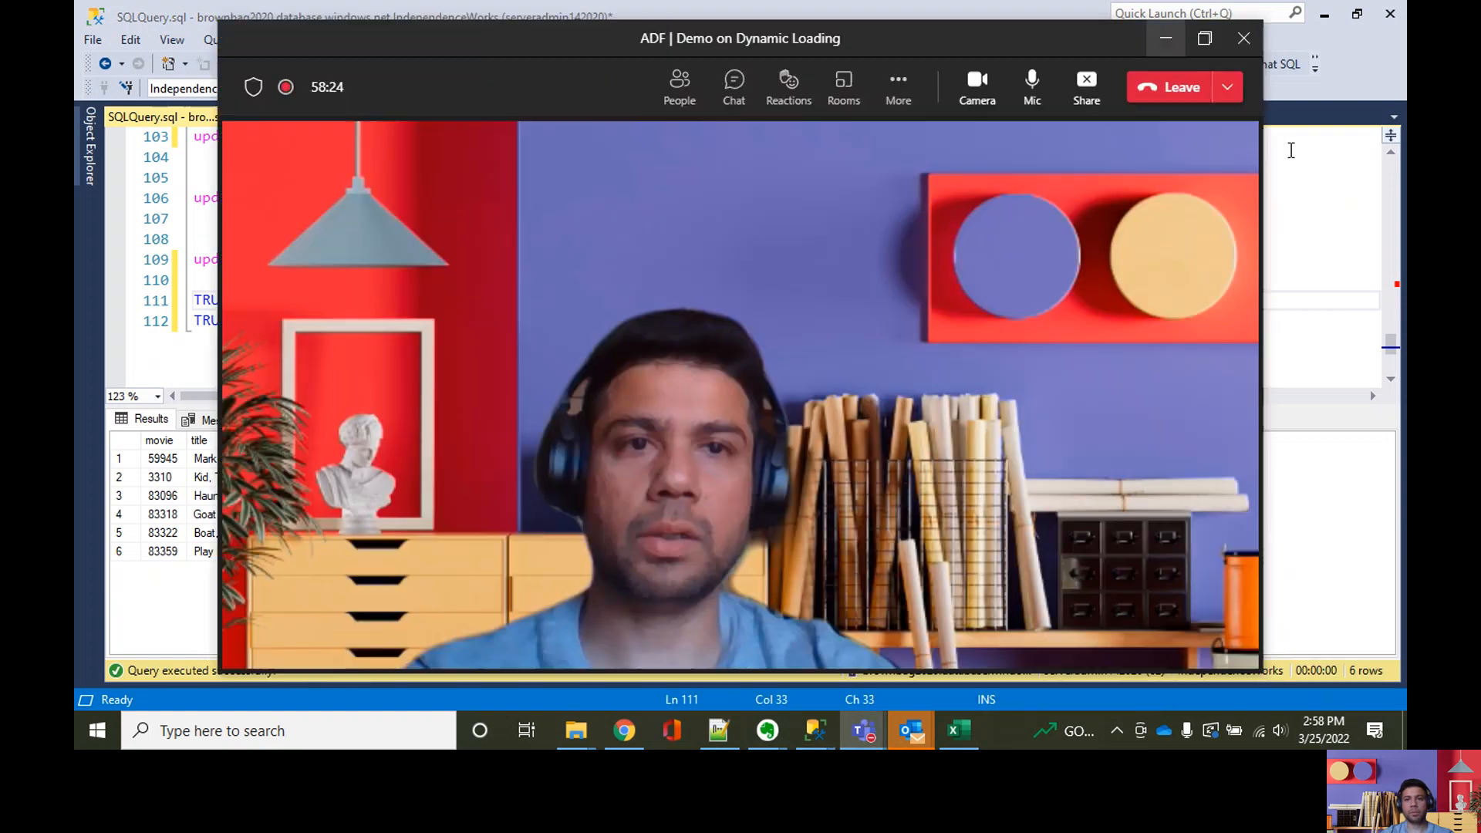
left_click(1083, 100)
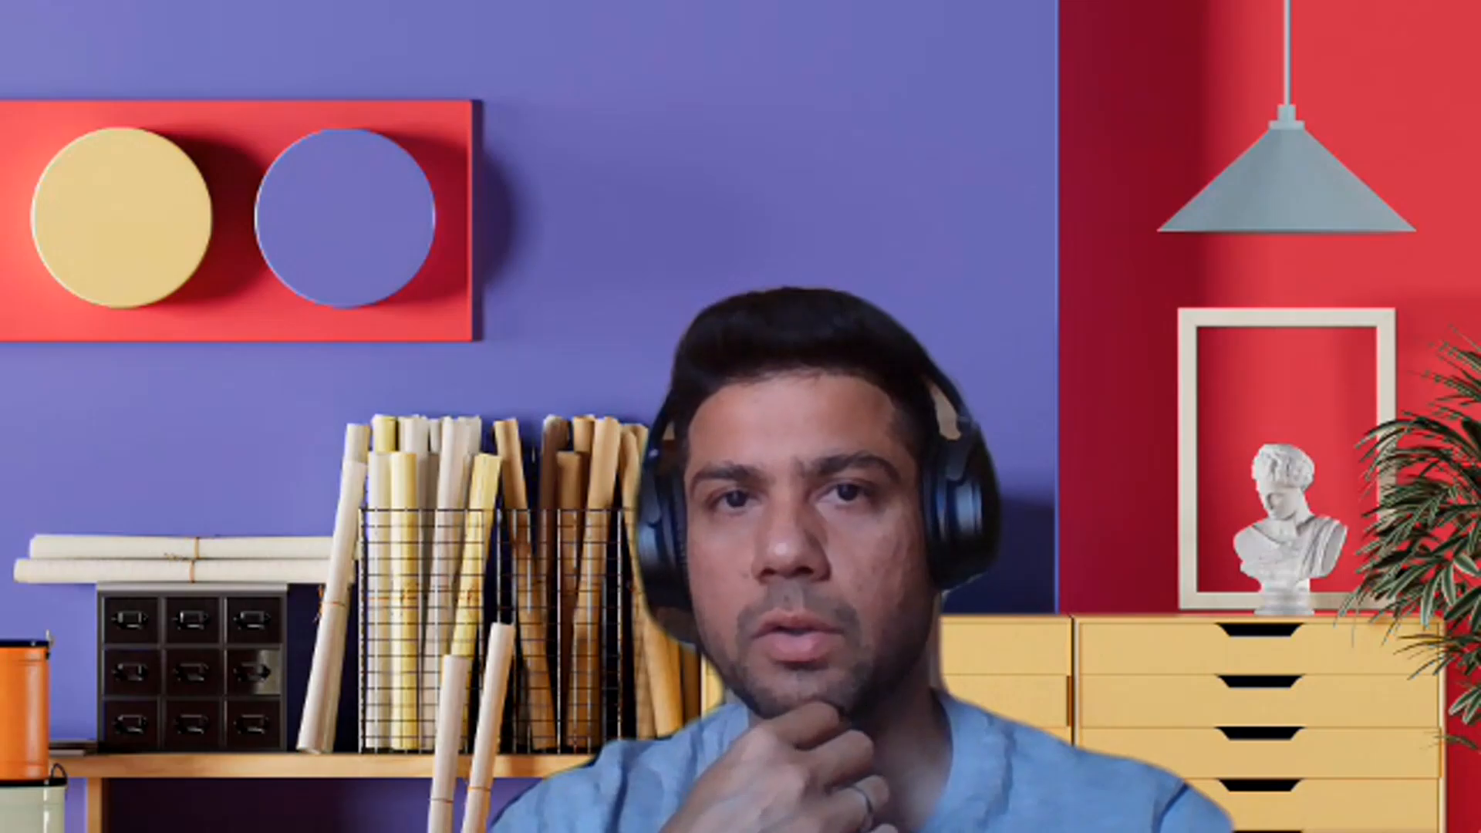